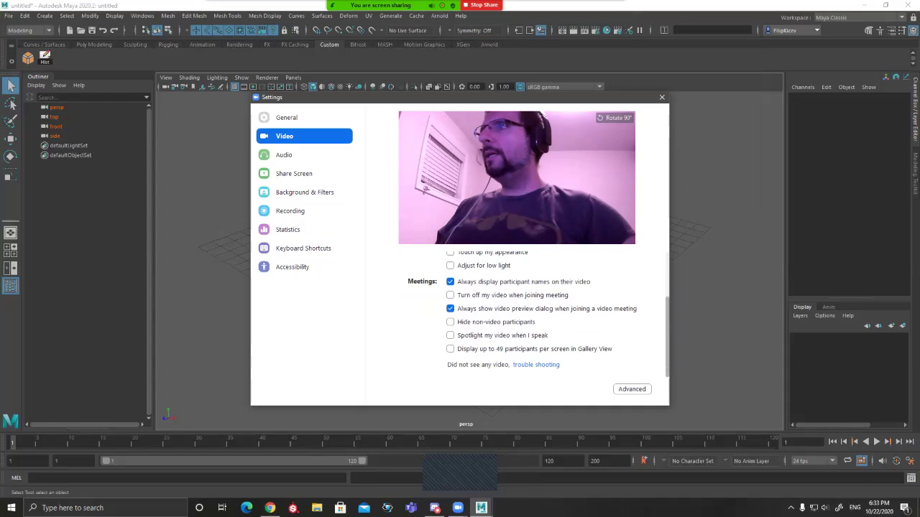
Step: Look through the Audio and Share Screen settings and close the Settings window
left_click(285, 155)
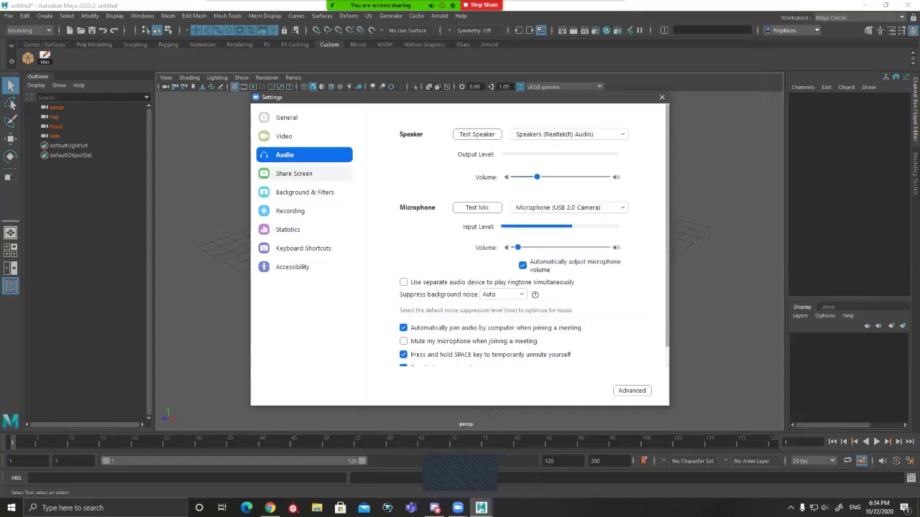
left_click(294, 174)
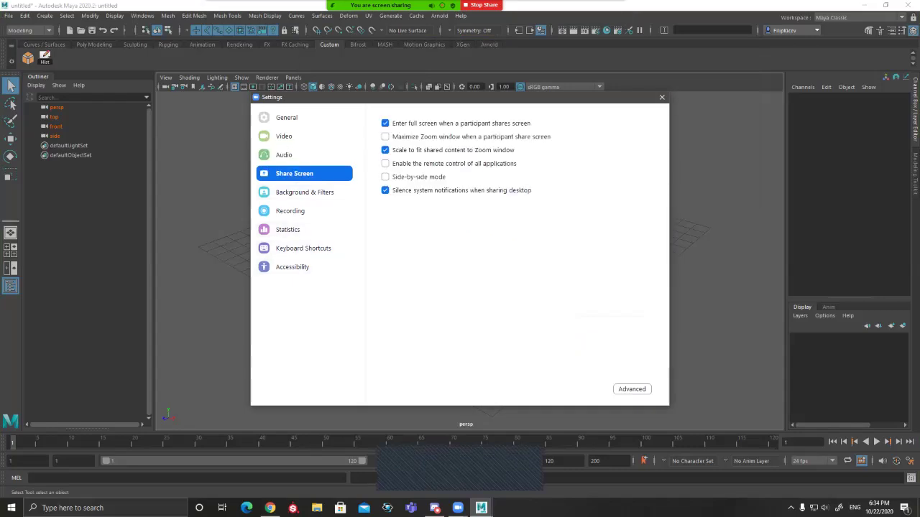
left_click(662, 97)
Step: Switch from the perspective view to the side view and show it at full size
left_click_drag(399, 292, 415, 300, "alt")
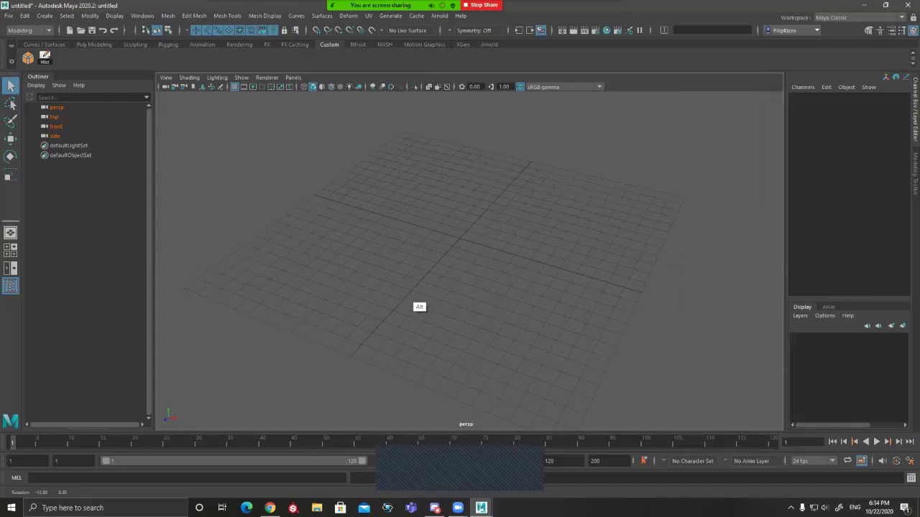
key("space")
key("space")
scroll(469, 261, "down", 2)
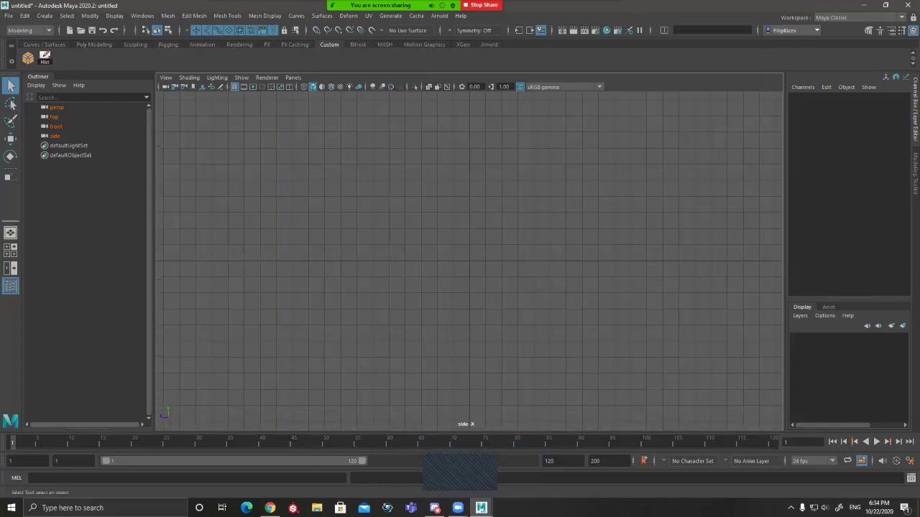
scroll(469, 261, "down", 4)
middle_click_drag(469, 261, 467, 309, "alt")
left_click_drag(467, 310, 489, 302, "alt")
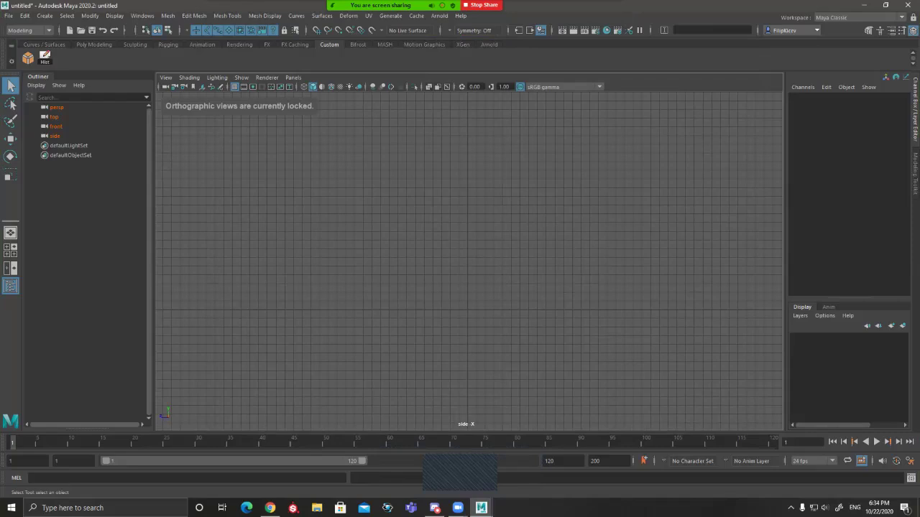
key("space")
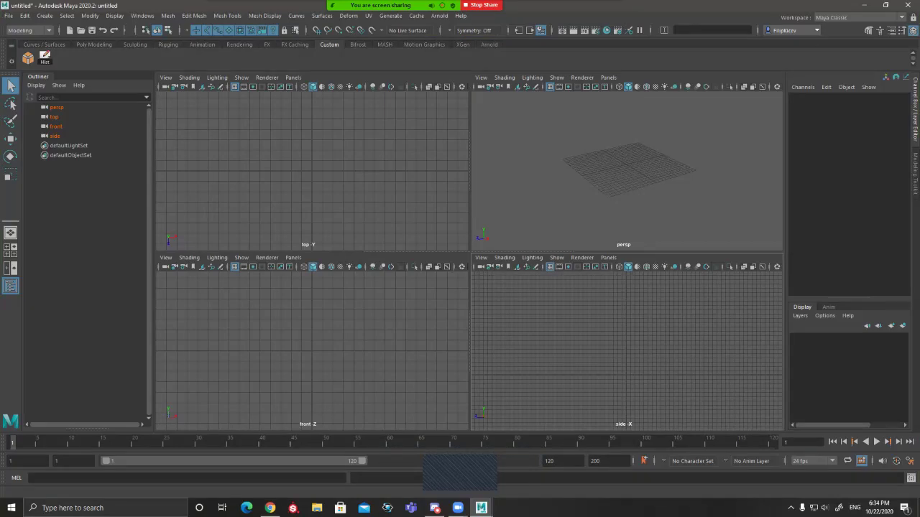
key("space")
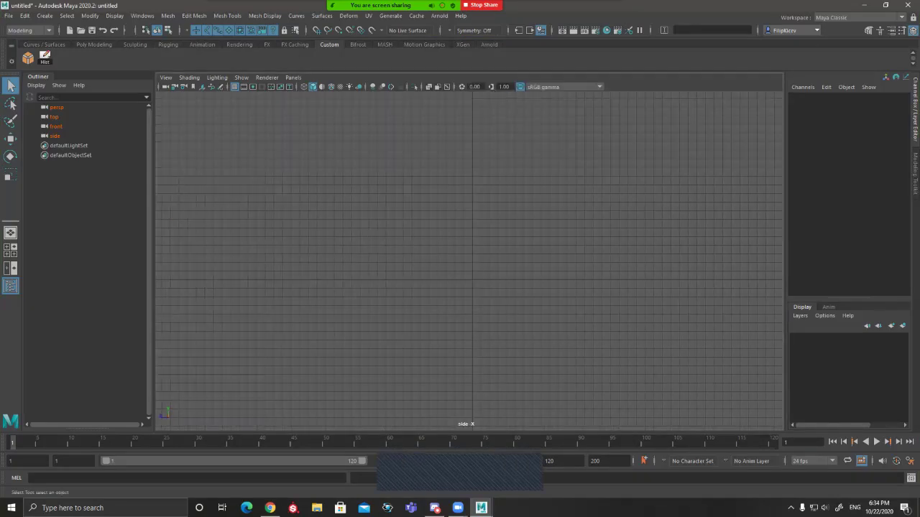
key("space")
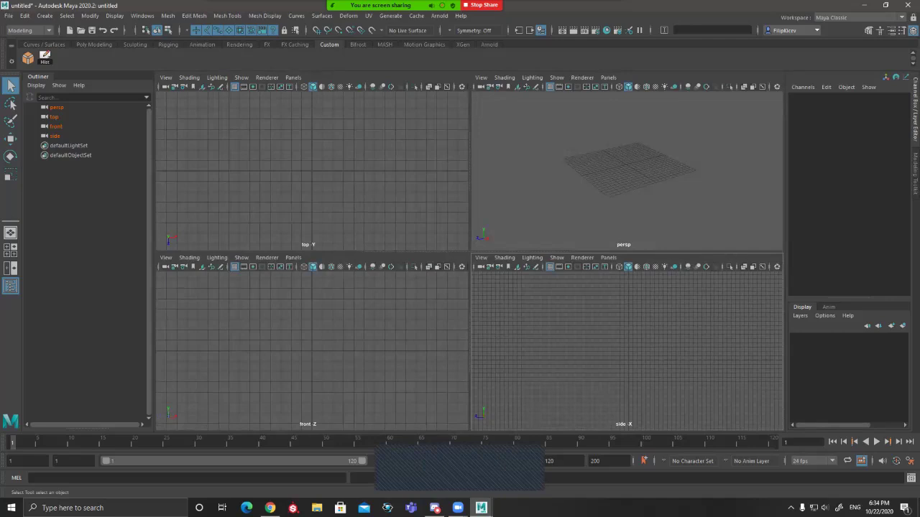
key("space")
Step: Import sword_ref.png from the sword_v001 folder on the Desktop as an image plane in the side view
left_click(166, 78)
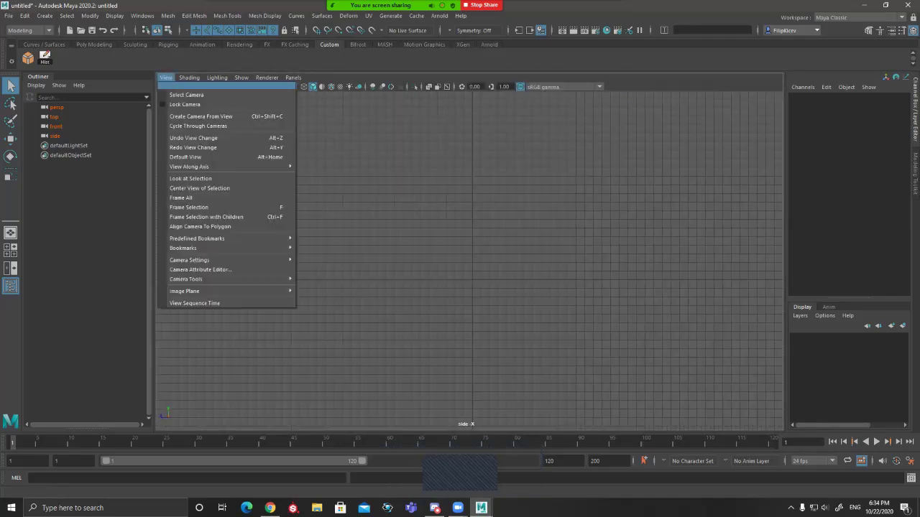
mouse_move(185, 291)
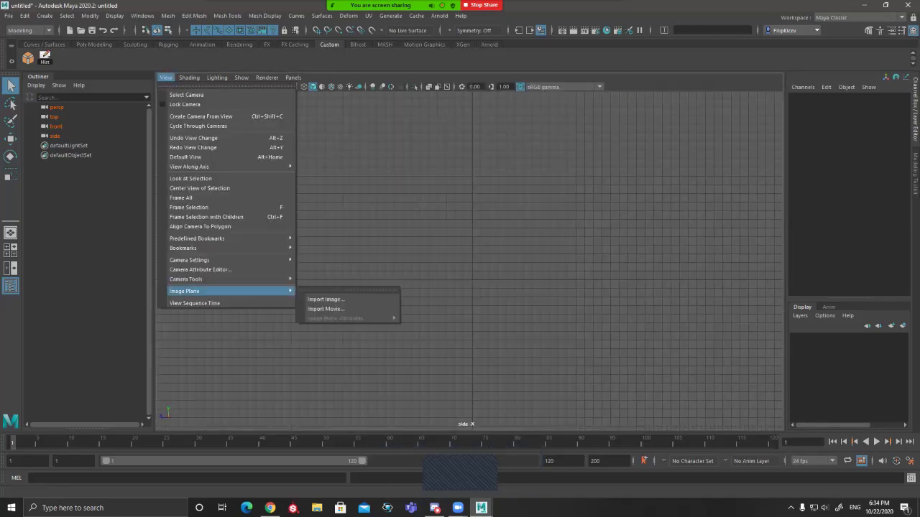
left_click(327, 300)
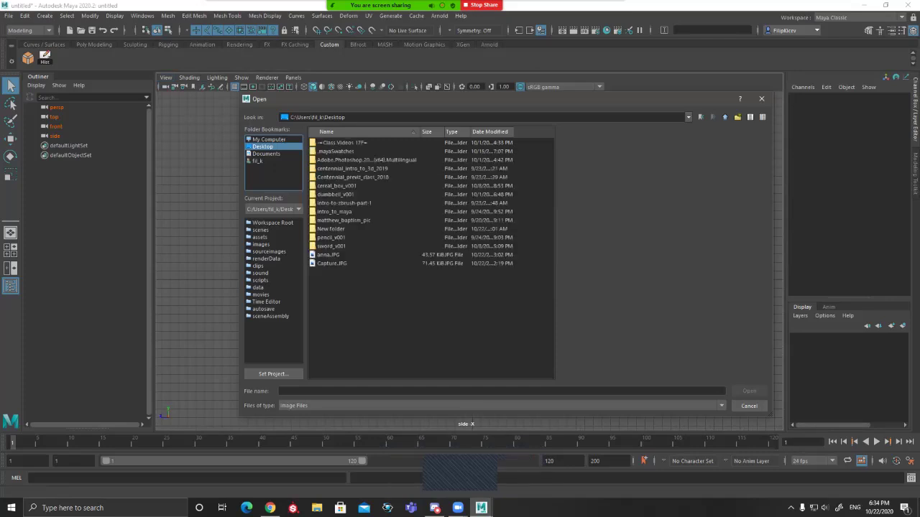
double_click(332, 246)
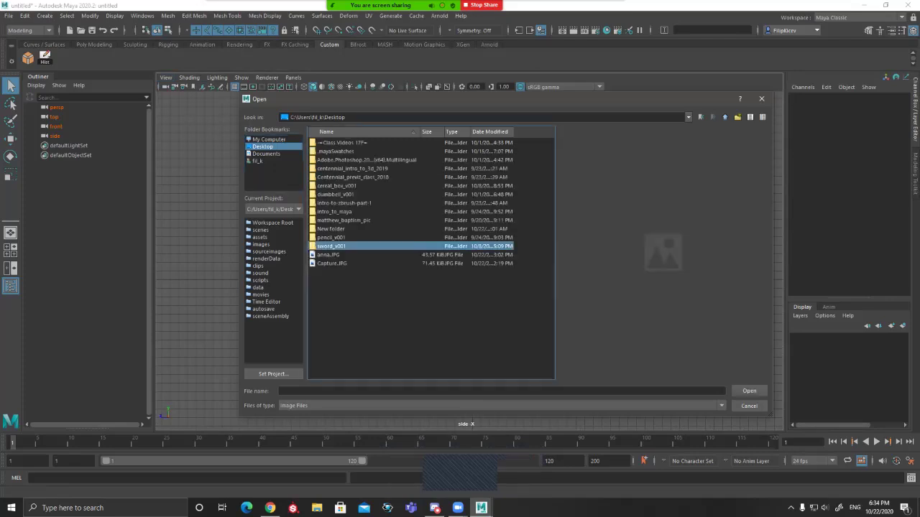
left_click(335, 143)
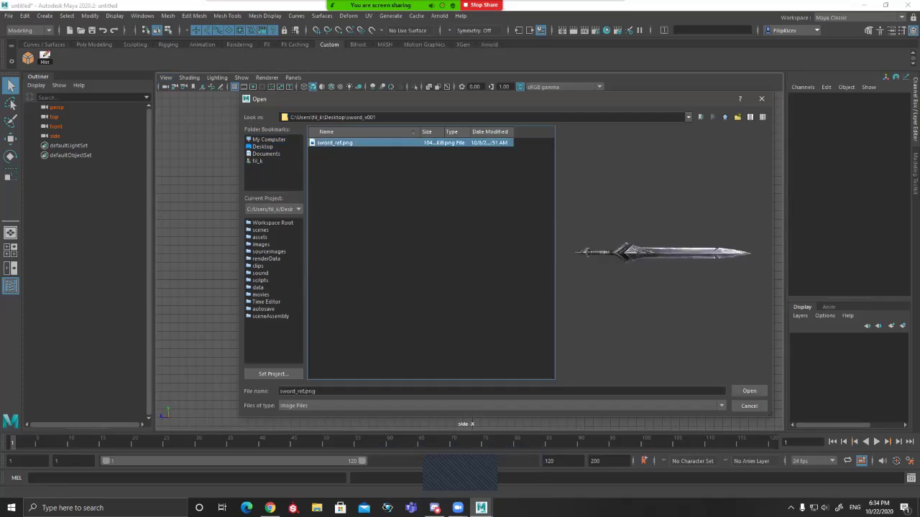
left_click(749, 392)
Step: Frame the sword image plane in the side view and examine its hilt and blade up close
scroll(472, 280, "up", 10)
middle_click_drag(484, 323, 622, 251, "alt")
scroll(415, 170, "up", 6)
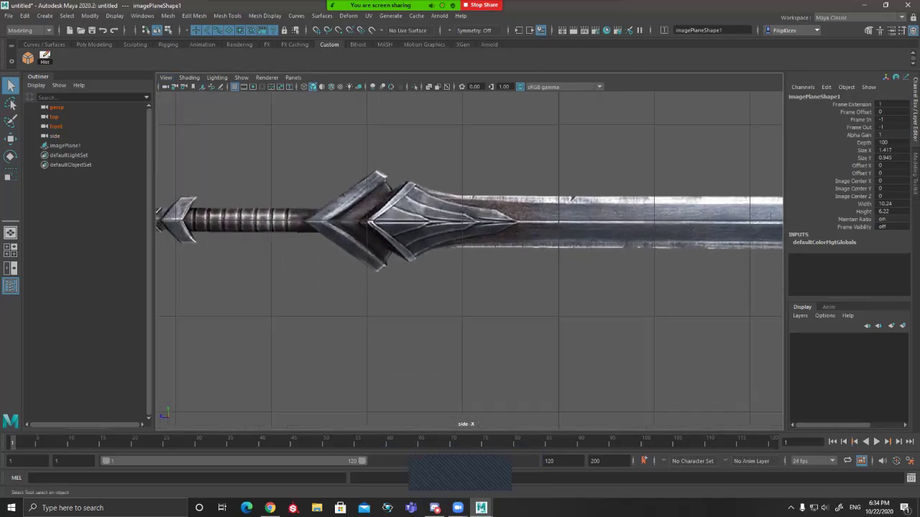
key("f")
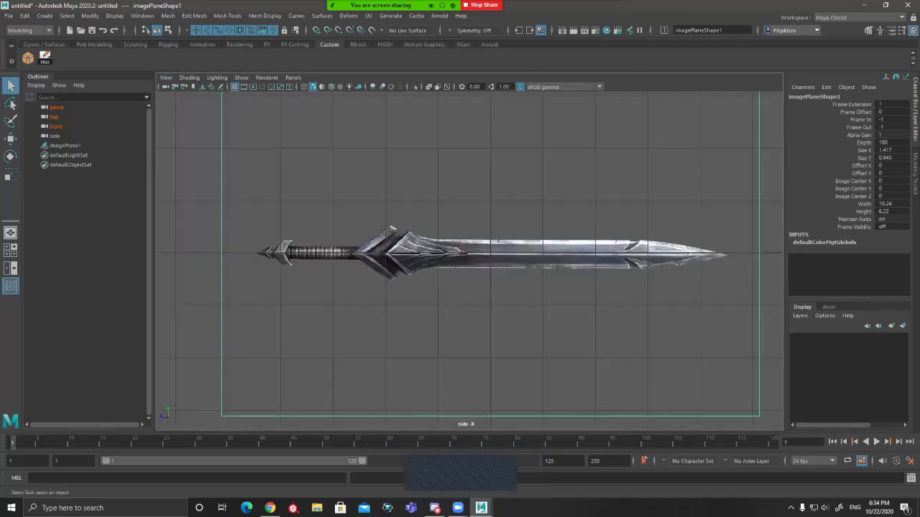
scroll(469, 261, "up", 3)
middle_click_drag(491, 258, 555, 262, "alt")
scroll(446, 263, "down", 8)
scroll(445, 262, "up", 8)
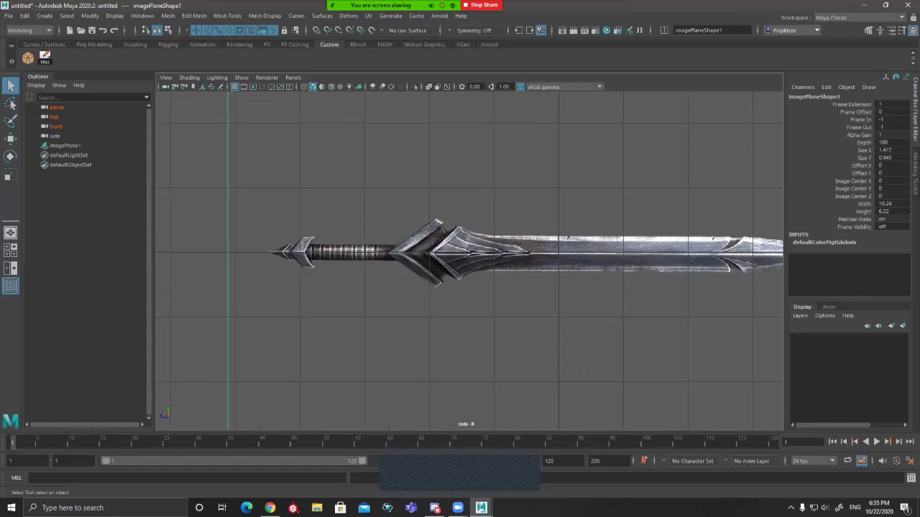
Step: Select the sword image plane in the perspective view and examine how it stands on the grid
key("space")
key("space")
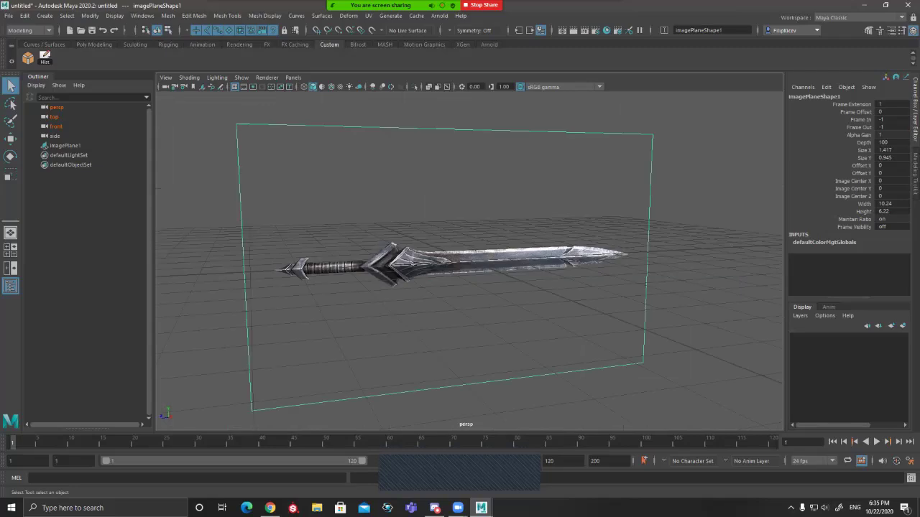
scroll(469, 261, "up", 4)
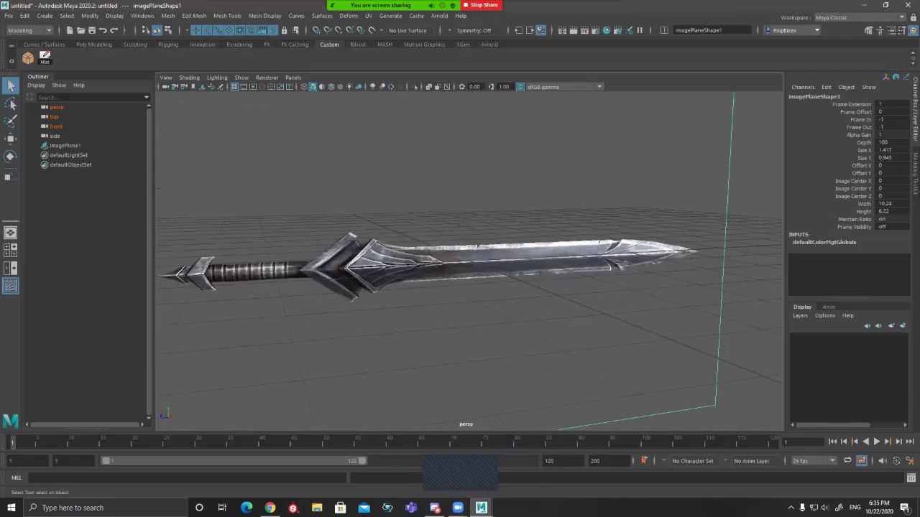
left_click_drag(469, 261, 432, 253, "alt")
left_click(417, 260)
scroll(431, 259, "up", 2)
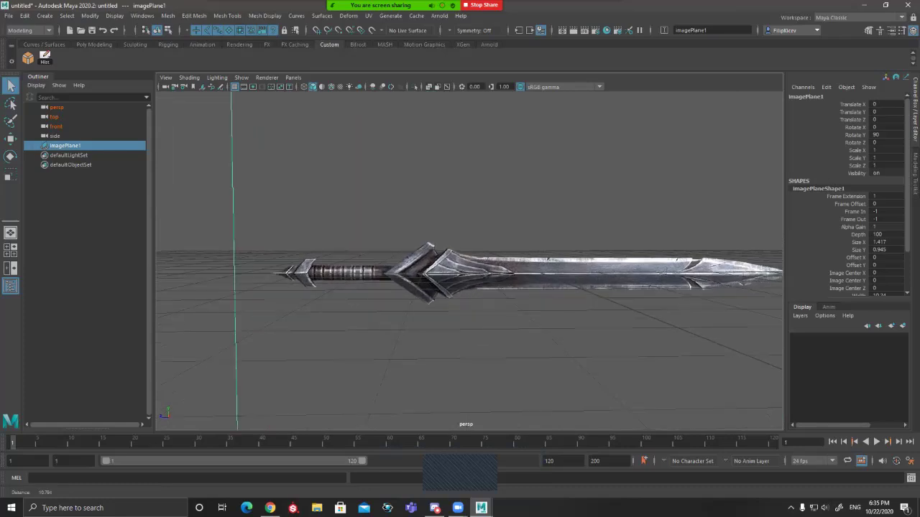
scroll(467, 273, "up", 3)
left_click_drag(431, 259, 395, 248, "alt")
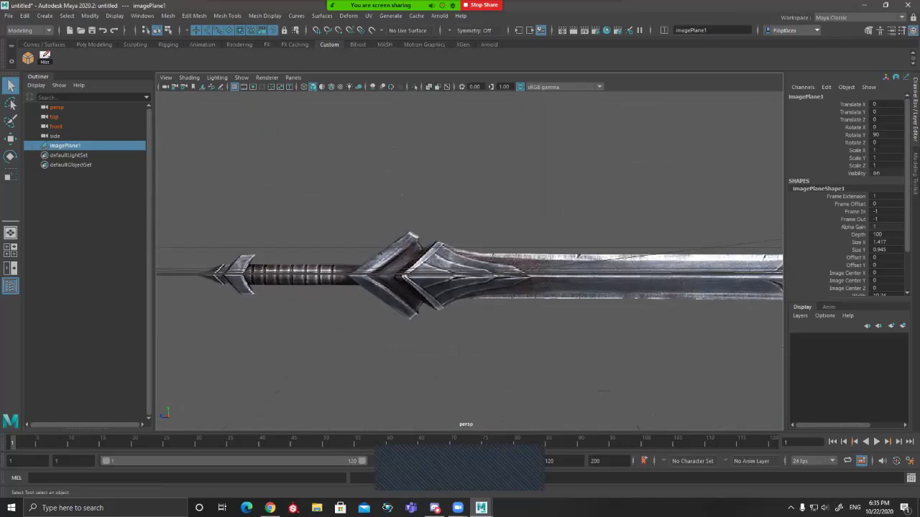
Step: Return to the side view and compare the sword's handle and guard with the grid
key("space")
key("space")
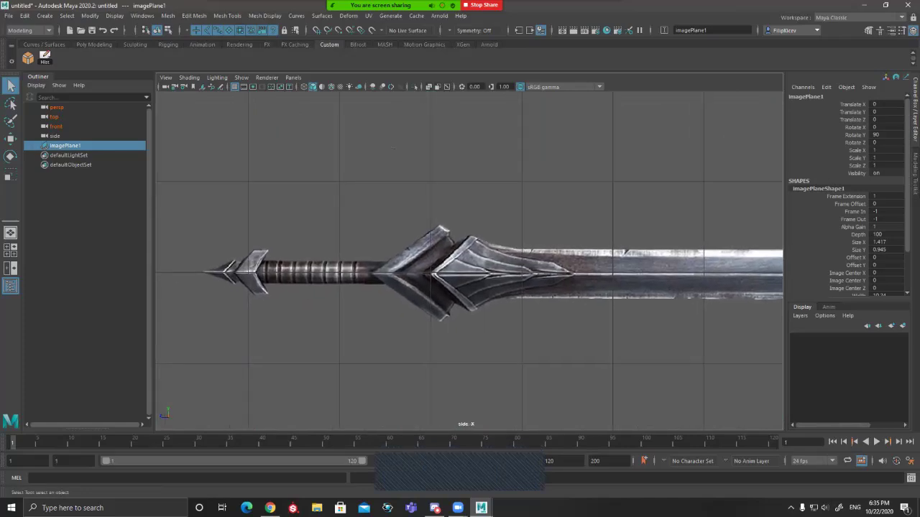
scroll(469, 261, "down", 5)
scroll(469, 262, "up", 3)
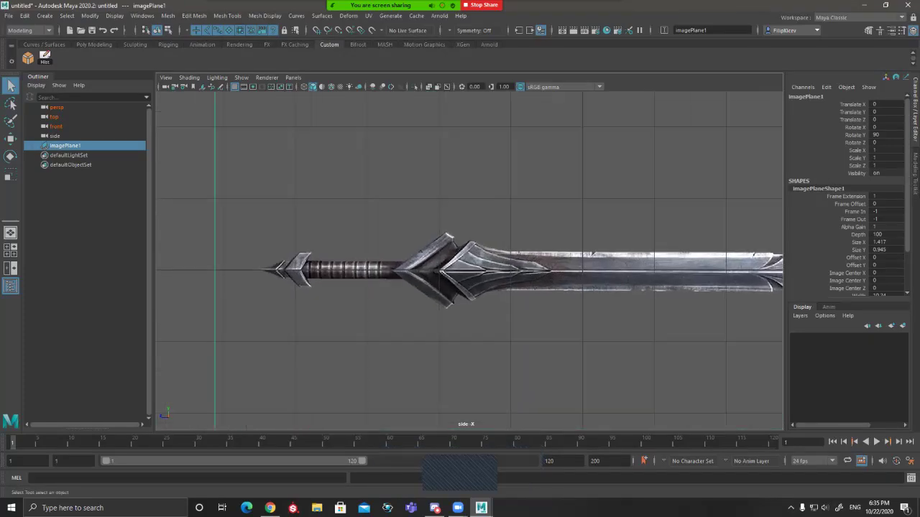
scroll(469, 261, "up", 3)
middle_click_drag(469, 273, 517, 248, "alt")
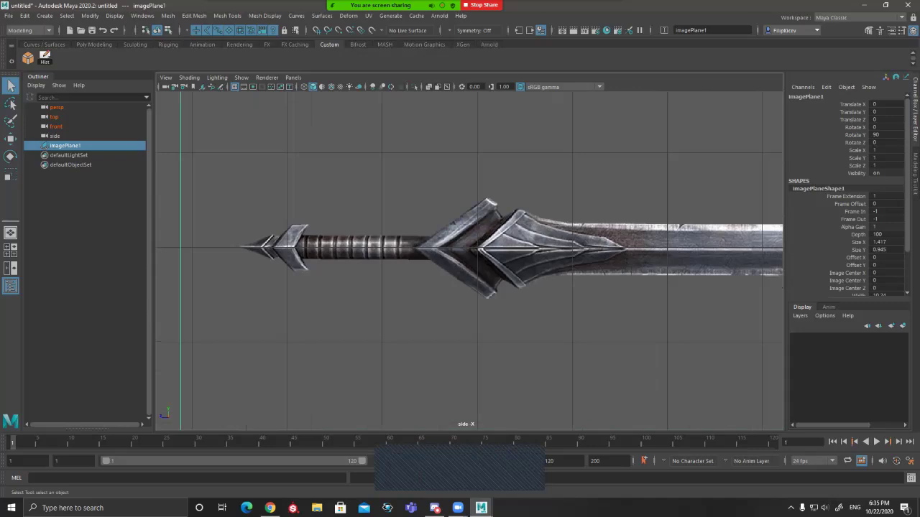
scroll(469, 261, "down", 8)
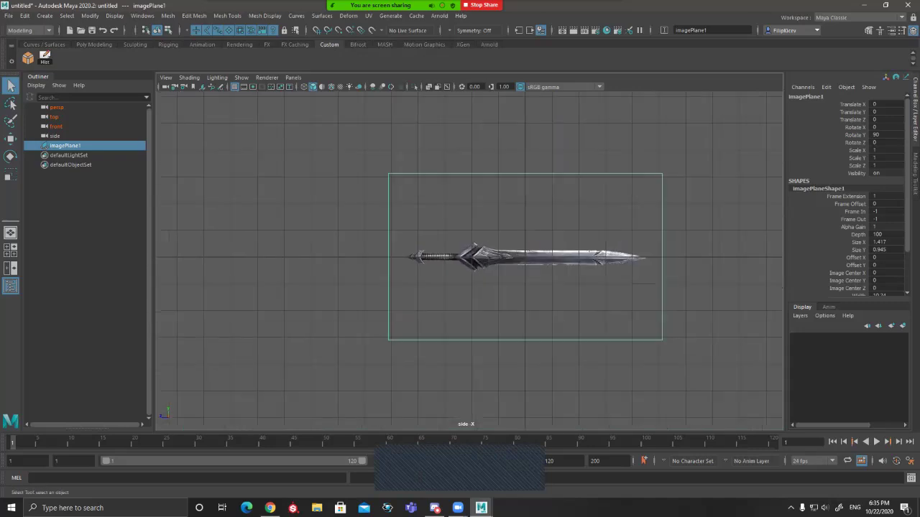
Step: Create a polygon plane at the origin and scale it uniformly to about 11.14 in the perspective view
key("5")
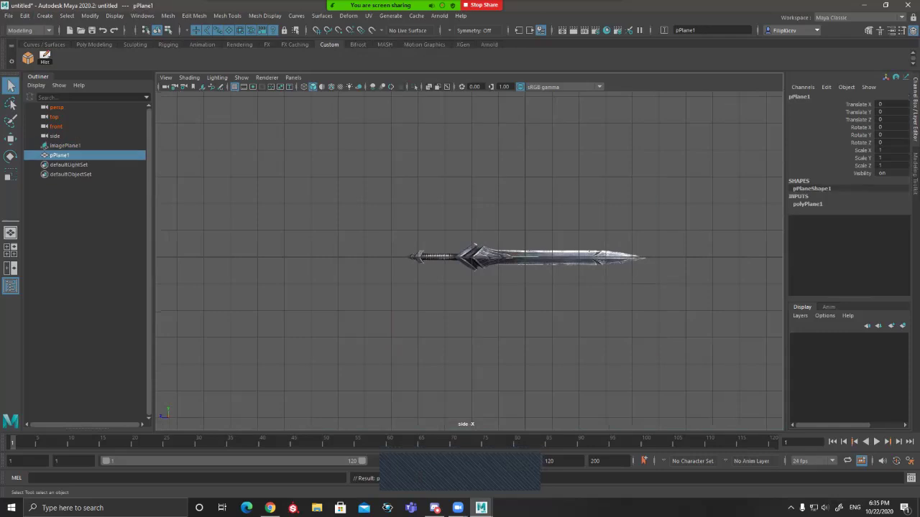
key("space")
key("space")
scroll(469, 259, "down", 5)
left_click_drag(445, 244, 539, 295, "alt")
key("r")
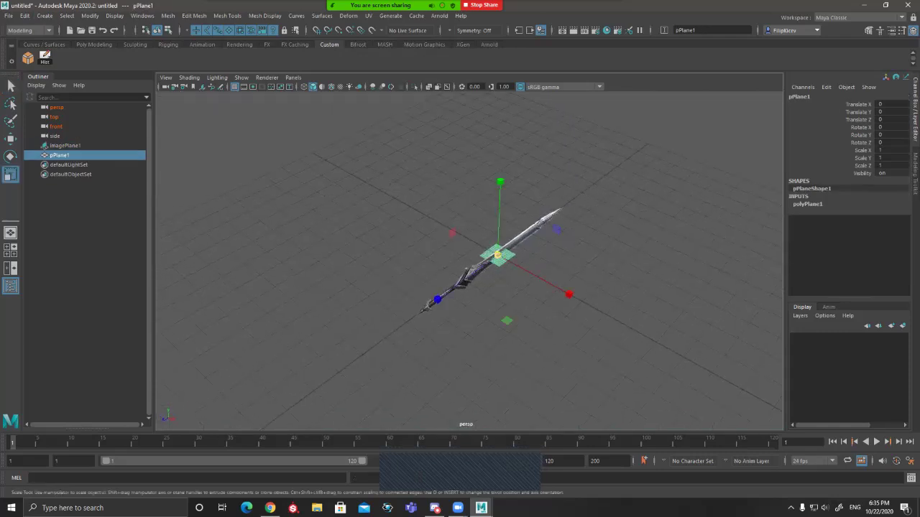
left_click_drag(498, 256, 633, 255)
left_click(632, 345)
Step: Check the polygon plane's upper side and underside, and turn on Two Sided Lighting for the perspective view
left_click_drag(560, 323, 621, 172, "alt")
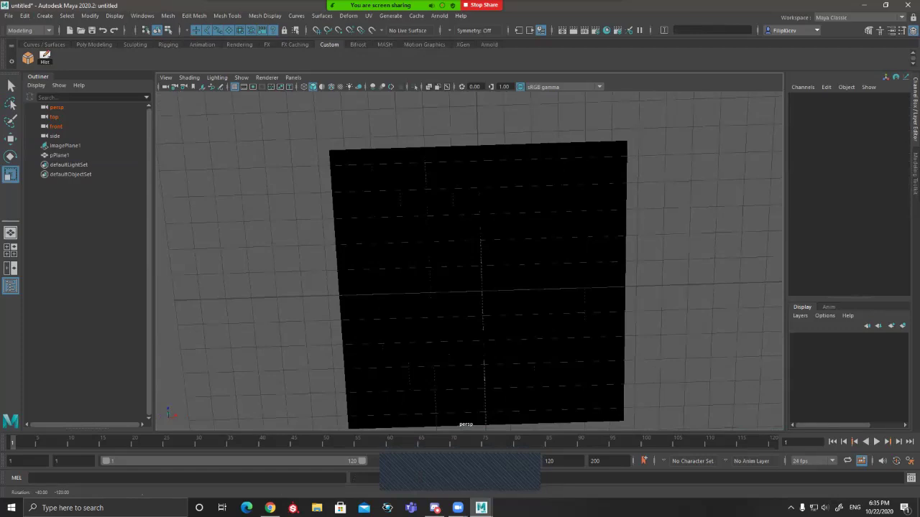
left_click(582, 323)
left_click_drag(621, 172, 575, 262, "alt")
left_click(690, 248)
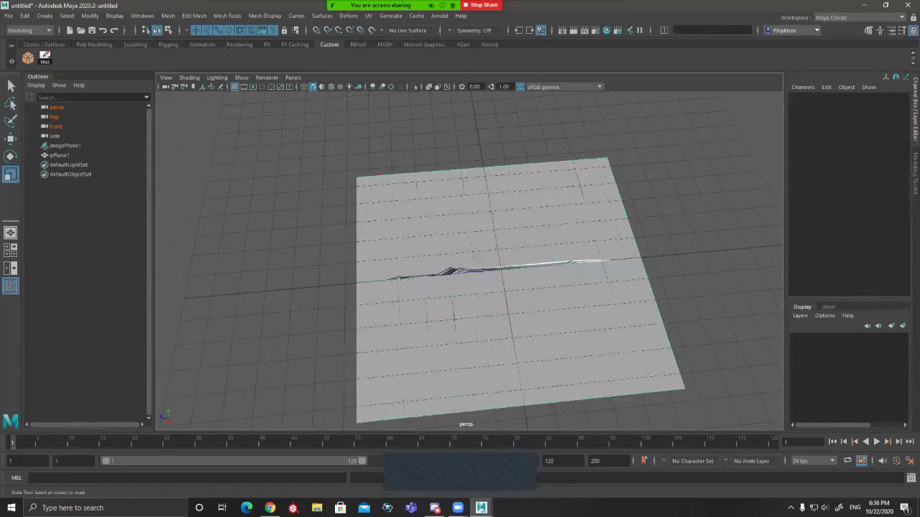
middle_click_drag(690, 248, 643, 221, "alt")
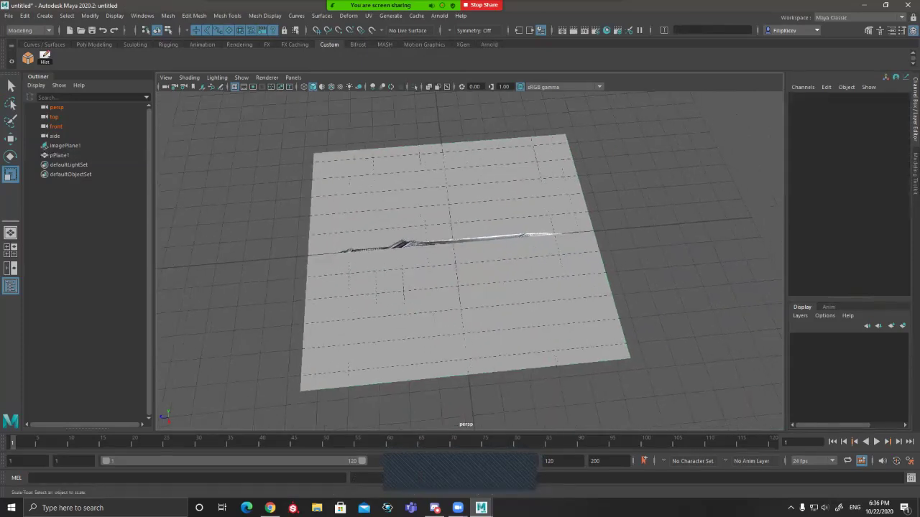
left_click(217, 77)
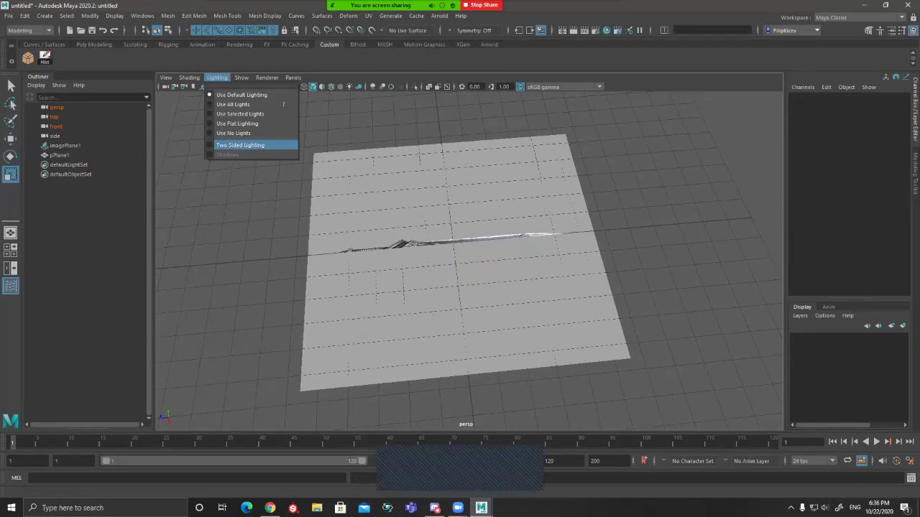
left_click(240, 145)
Step: Select the polygon plane and examine how its underside is lit
left_click_drag(373, 266, 406, 316, "alt")
scroll(460, 252, "down", 2)
left_click_drag(585, 166, 523, 187)
scroll(460, 251, "up", 3)
middle_click_drag(459, 244, 459, 267, "alt")
left_click_drag(458, 268, 468, 105, "alt")
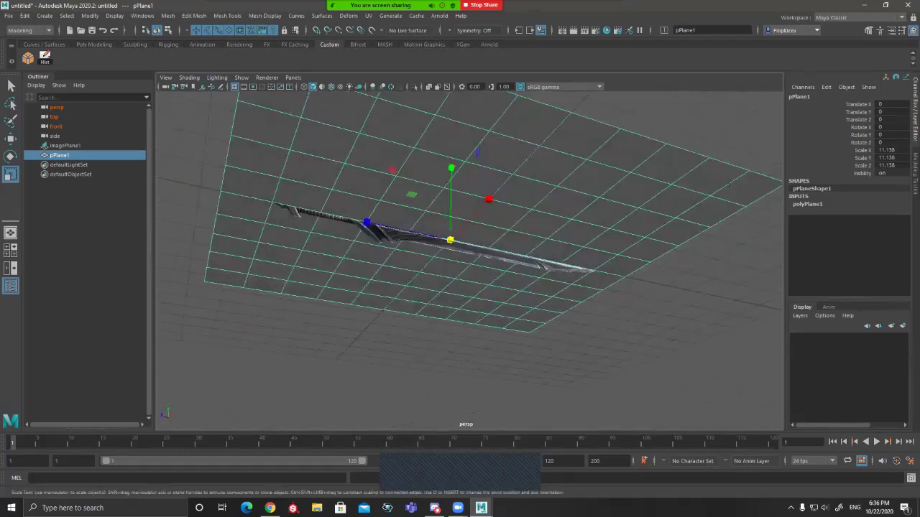
Step: Turn Two Sided Lighting off and on again to compare the shading of the plane's underside
left_click(235, 140)
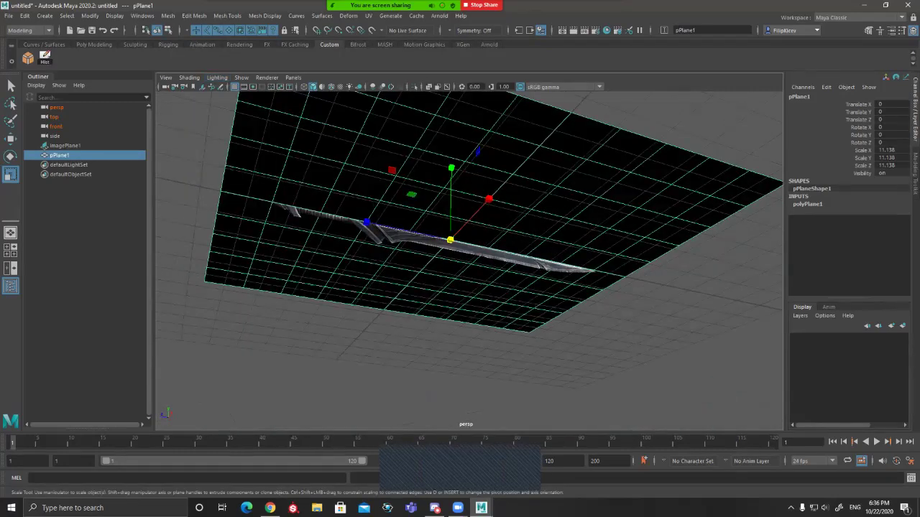
left_click(217, 77)
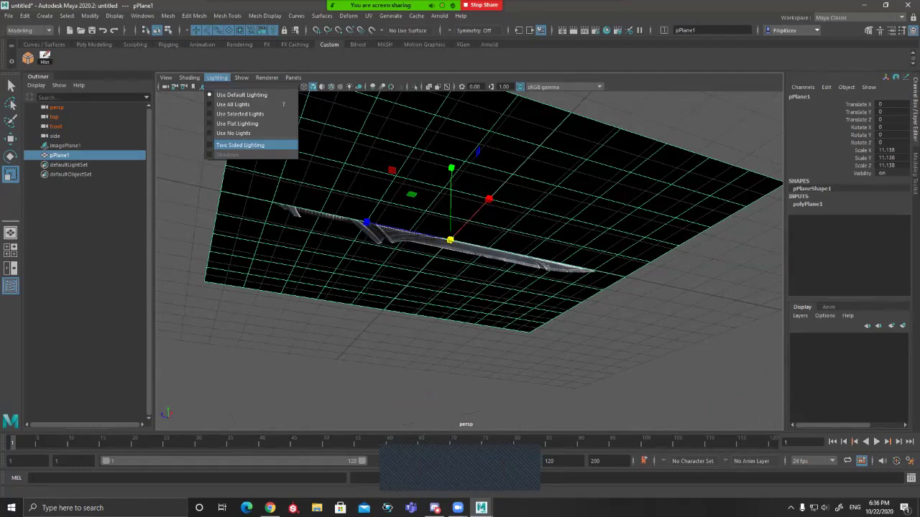
left_click(241, 145)
left_click_drag(432, 179, 482, 286, "alt")
scroll(460, 259, "down", 4)
left_click(668, 216)
left_click(482, 286)
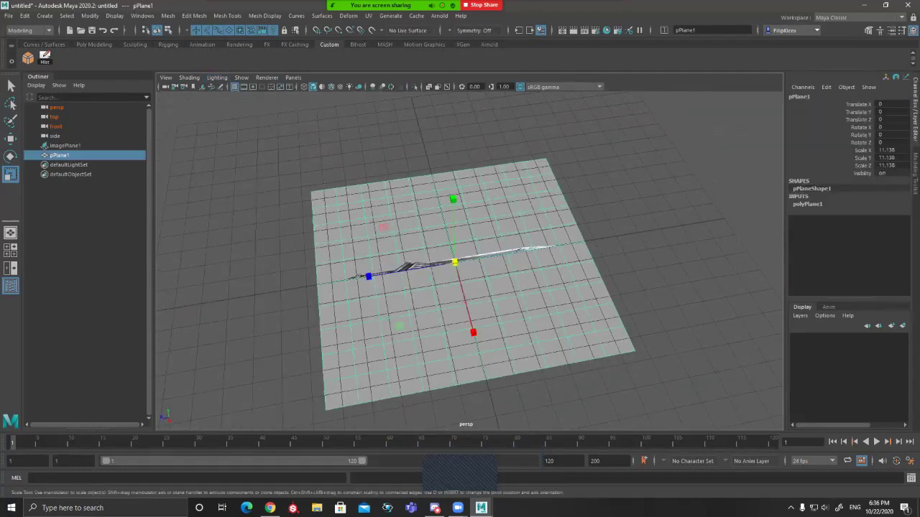
Step: Rotate the polygon plane about -92.5 degrees around Z so it stands upright along the sword image
scroll(460, 259, "up", 4)
left_click_drag(432, 302, 519, 212, "alt")
key("e")
mouse_move(513, 204)
left_mouse_down()
mouse_move(524, 228)
mouse_move(515, 308)
mouse_move(496, 333)
left_mouse_up()
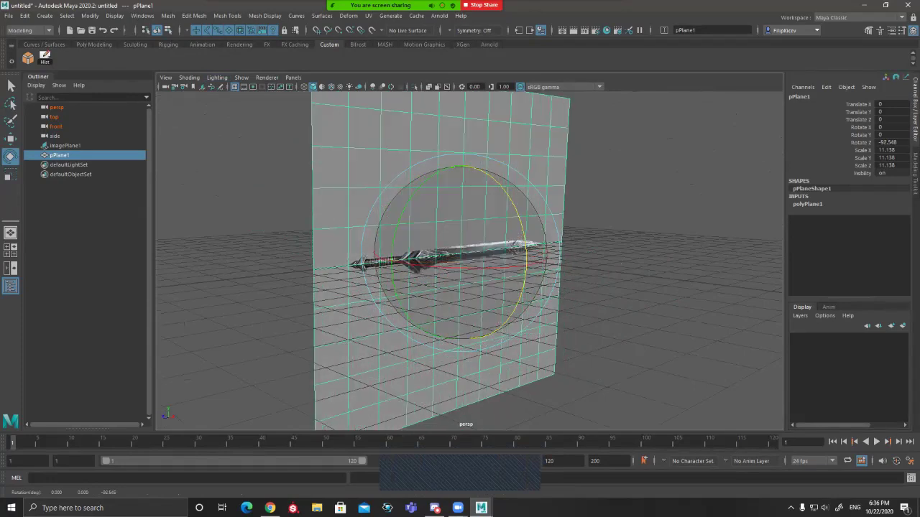
Step: Delete the upright polygon plane and select the sword image plane
mouse_move(503, 317)
left_mouse_down("alt")
mouse_move(411, 328)
mouse_move(492, 317)
left_mouse_up("alt")
left_click_drag(525, 217, 523, 214)
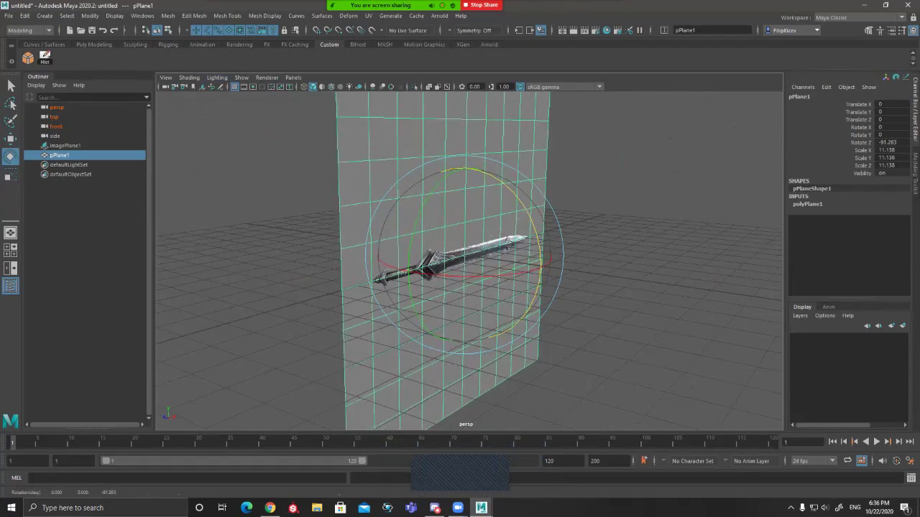
key("q")
key("Delete")
left_click_drag(518, 248, 492, 233, "alt")
left_click(460, 248)
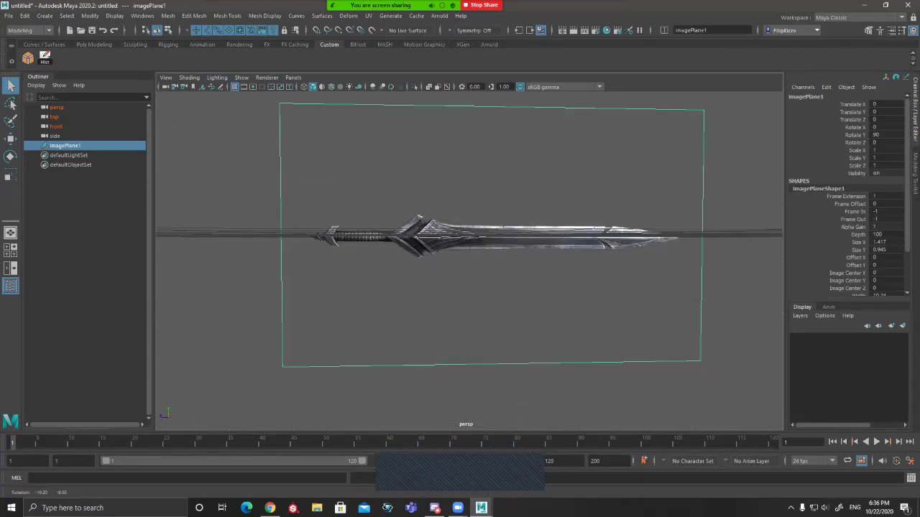
Step: Switch to the side view and examine the sword's pommel tip and grip up close
key("space")
key("space")
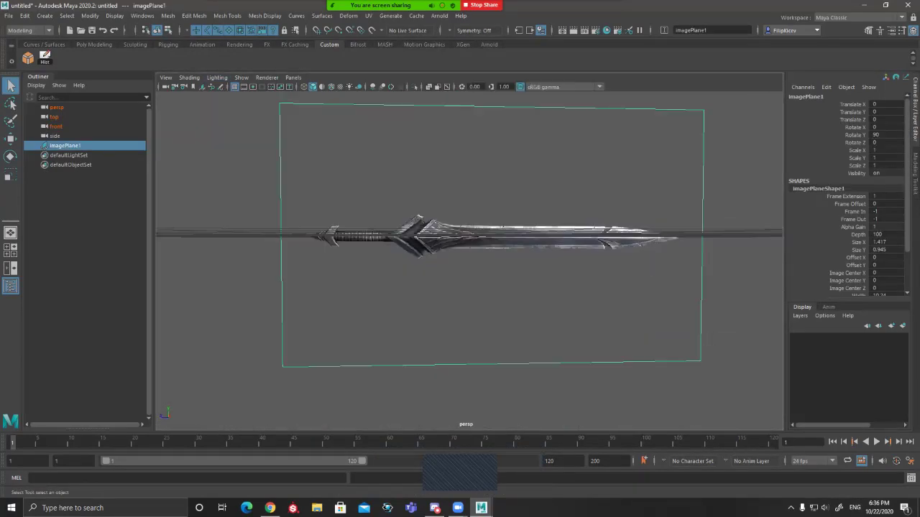
key("space")
left_click_drag(438, 254, 493, 250)
middle_click_drag(493, 250, 692, 261, "alt")
scroll(423, 237, "up", 8)
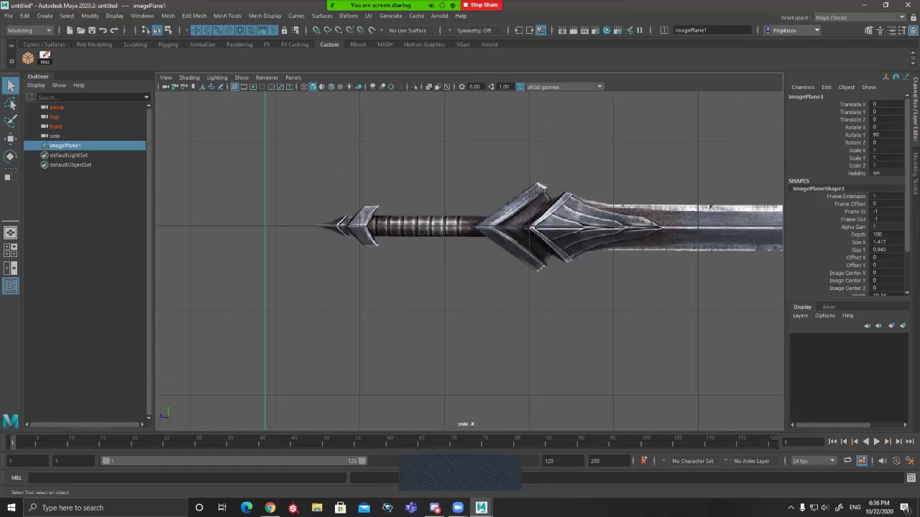
scroll(469, 245, "up", 6)
middle_click_drag(469, 245, 636, 297, "alt")
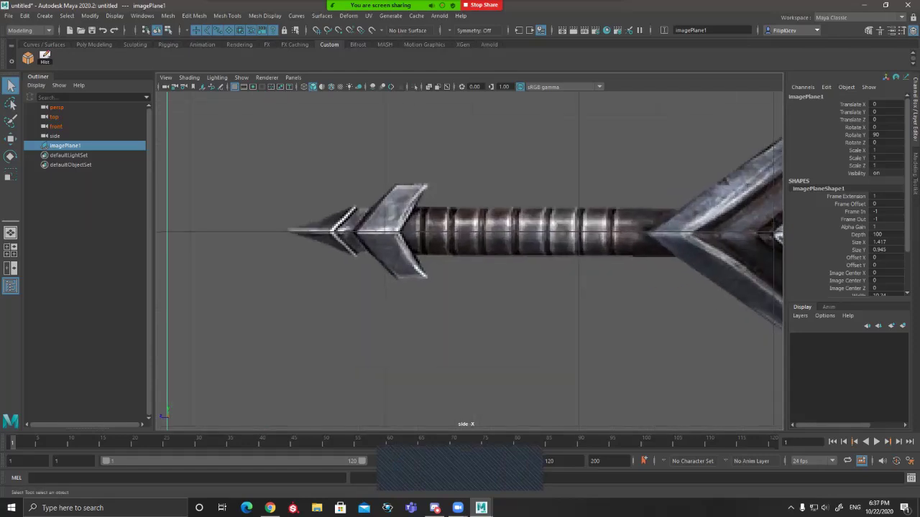
scroll(469, 261, "up", 3)
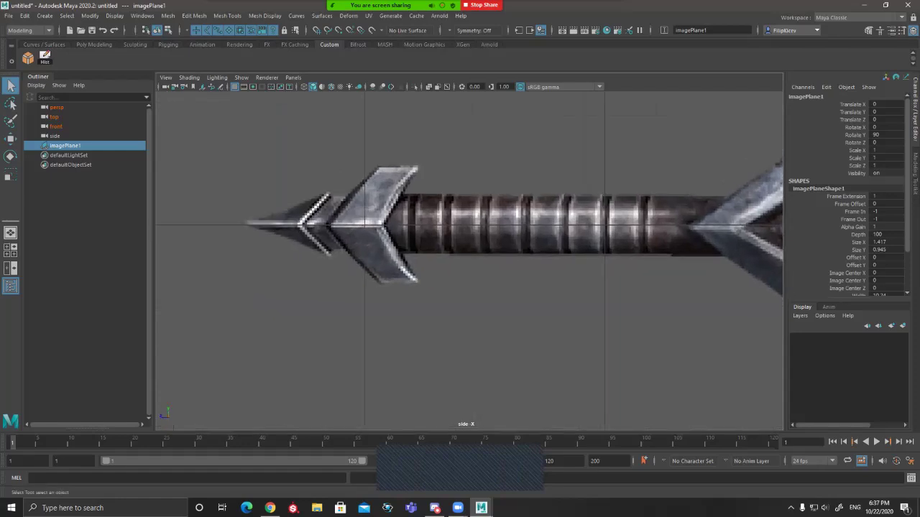
middle_click_drag(469, 261, 519, 291, "alt")
left_click(548, 258, "alt")
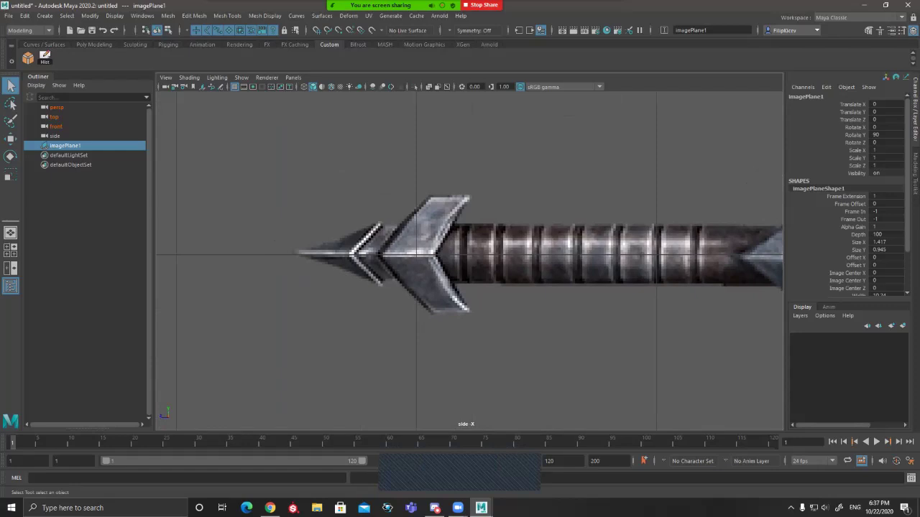
Step: Create a polygon pyramid as the base shape for the sword's pommel tip
left_click(45, 15)
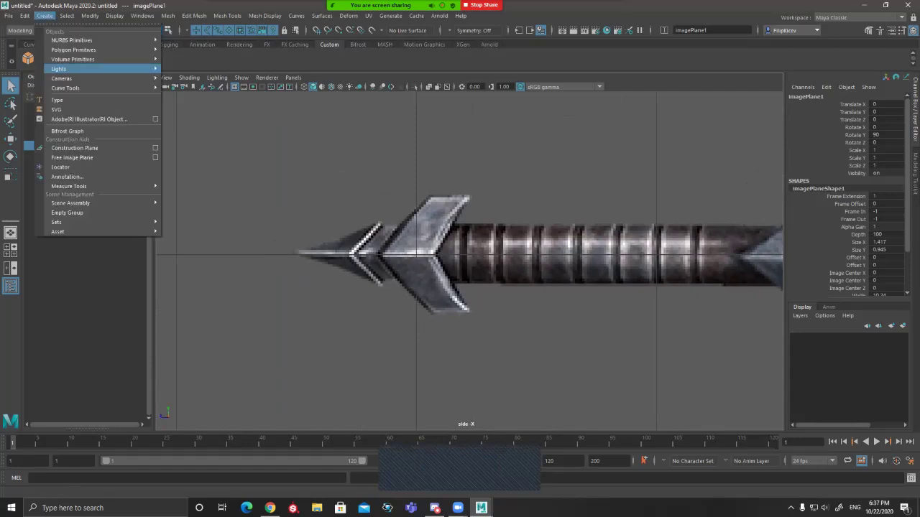
mouse_move(72, 50)
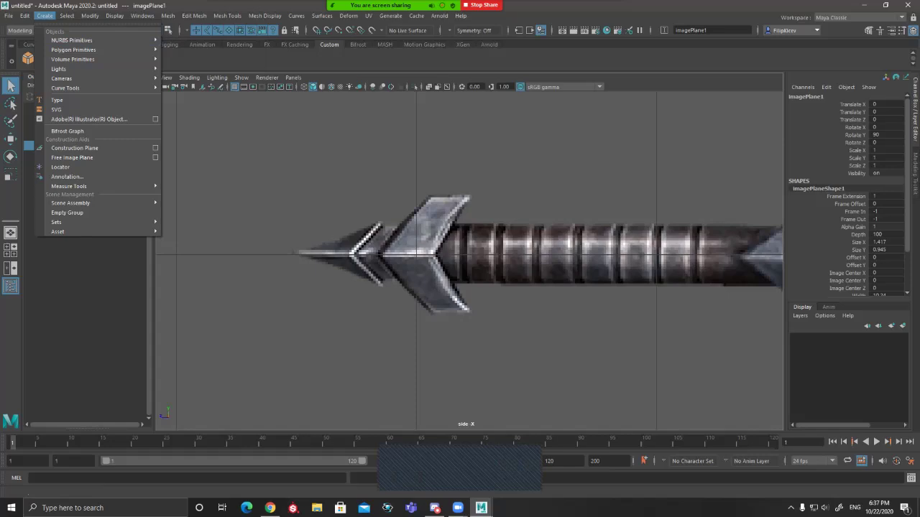
left_click(45, 16)
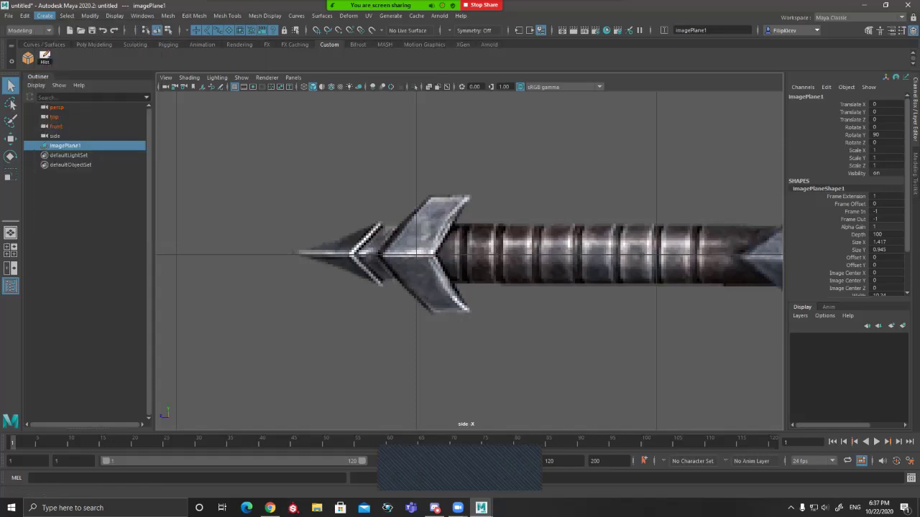
left_click(67, 16)
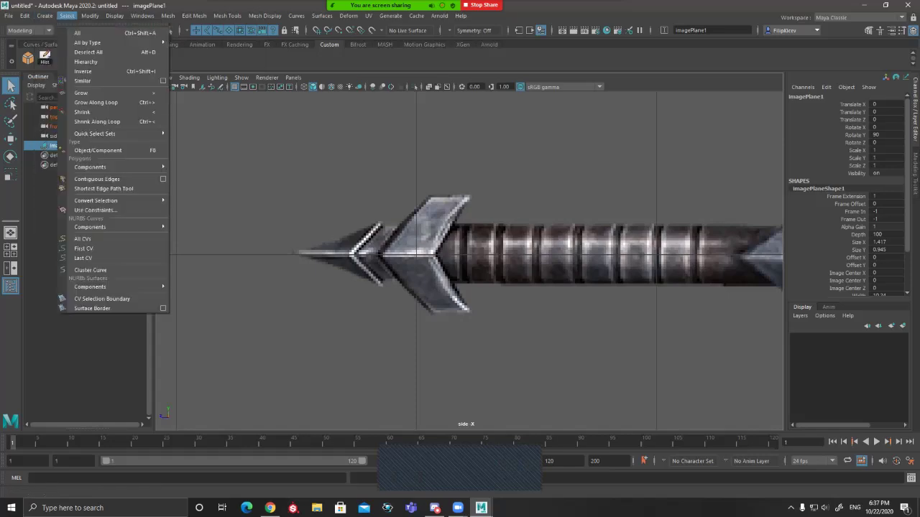
mouse_move(45, 15)
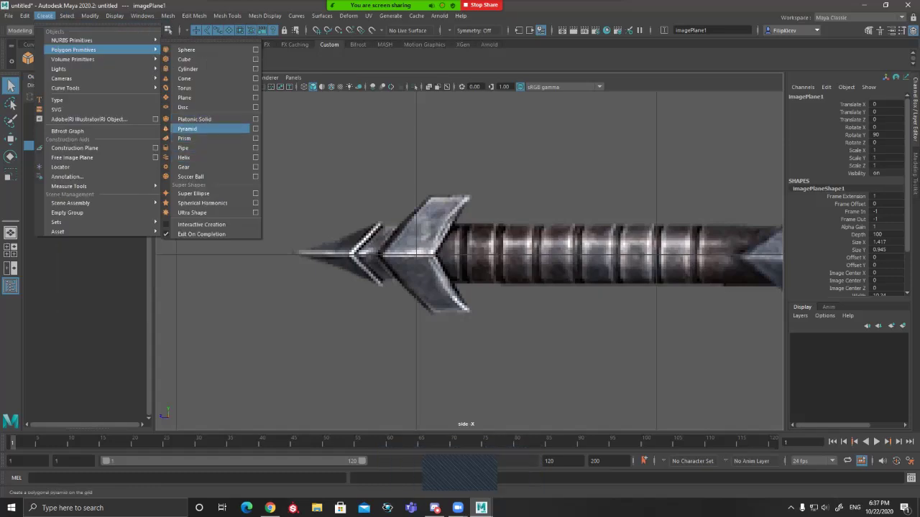
left_click(191, 129)
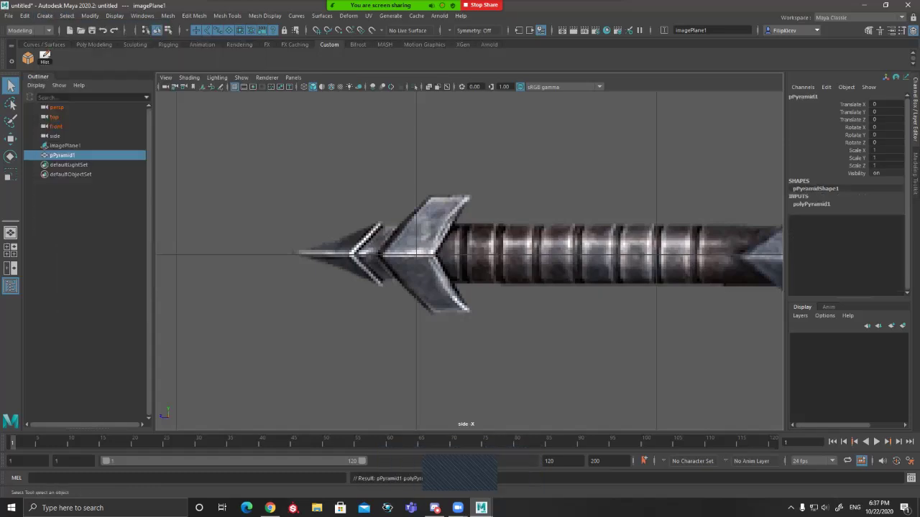
Step: Move the pyramid along Z to about 4.07 so it sits over the pommel, and frame it
scroll(469, 261, "down", 10)
key("w")
left_click_drag(499, 260, 487, 260)
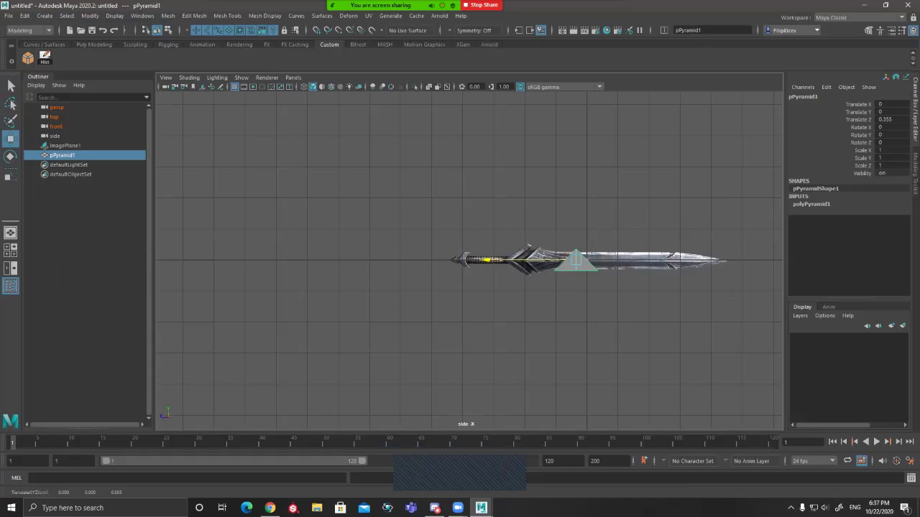
left_click_drag(487, 260, 372, 260)
key("f")
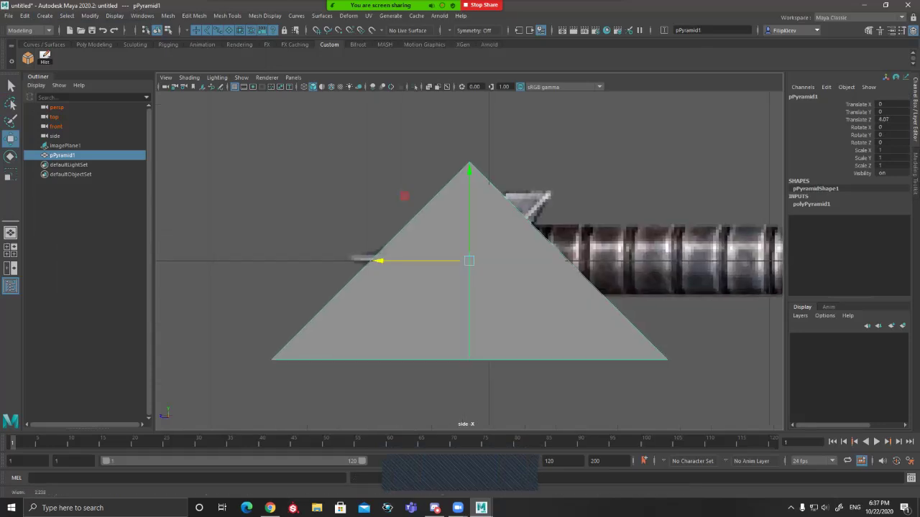
Step: Rotate the pyramid exactly 90 degrees around X so its apex points away from the sword's grip
key("e")
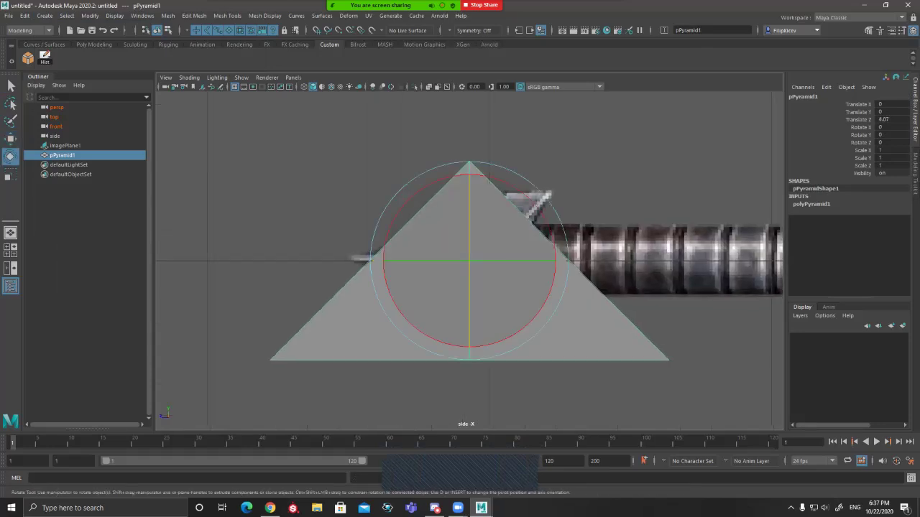
left_click_drag(489, 177, 390, 225)
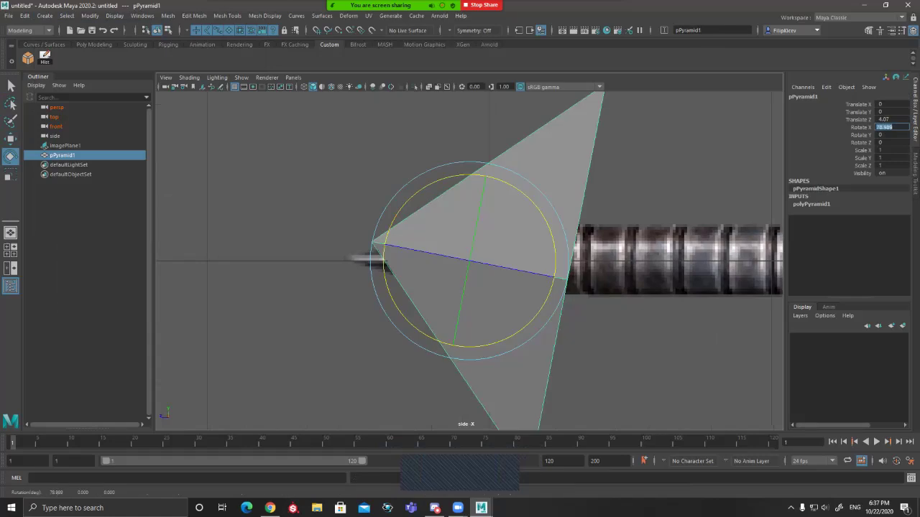
type("90")
key("Return")
Step: Scale the pyramid uniformly to about 0.276 and move it along Z to about 4.418, placing its apex at the pommel's point
key("r")
left_click_drag(470, 261, 277, 261)
key("w")
scroll(278, 261, "up", 1)
middle_click_drag(277, 260, 318, 246, "alt")
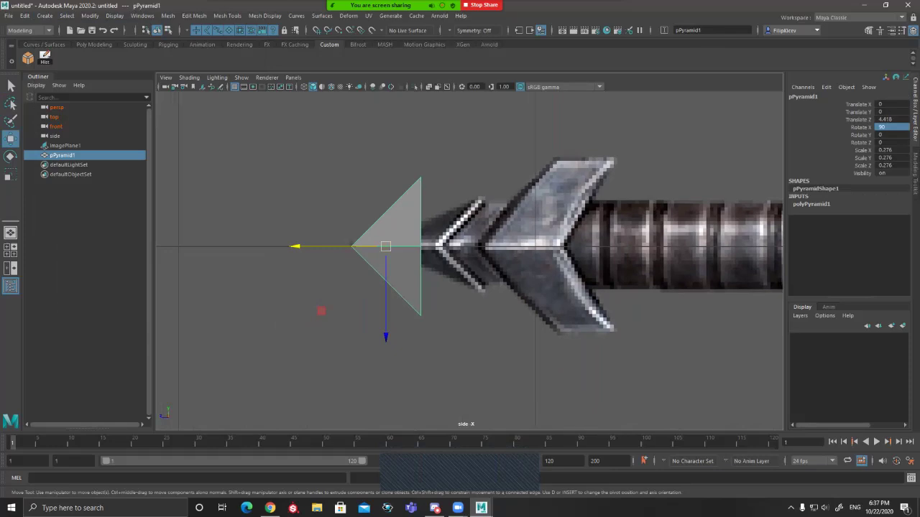
Step: Switch the side view to wireframe display and select the pyramid's edges
key("q")
key("4")
key("F10")
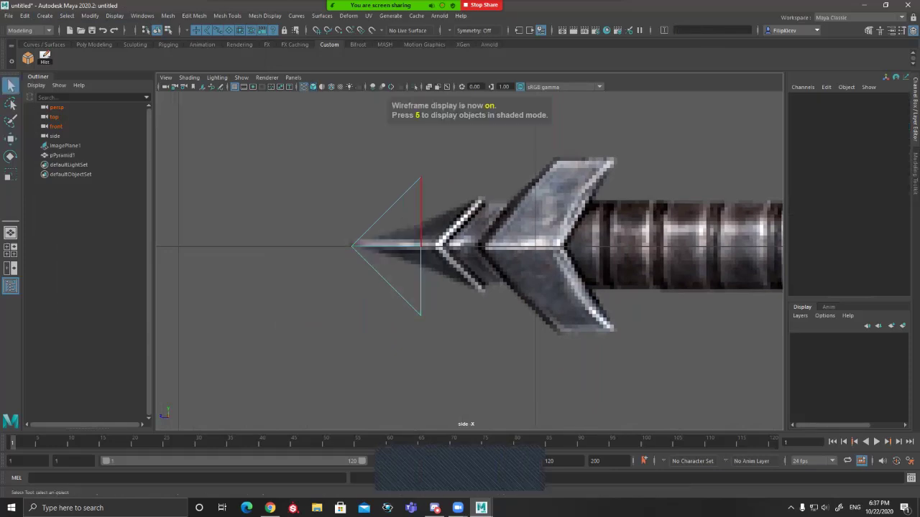
left_click_drag(481, 151, 407, 365)
key("w")
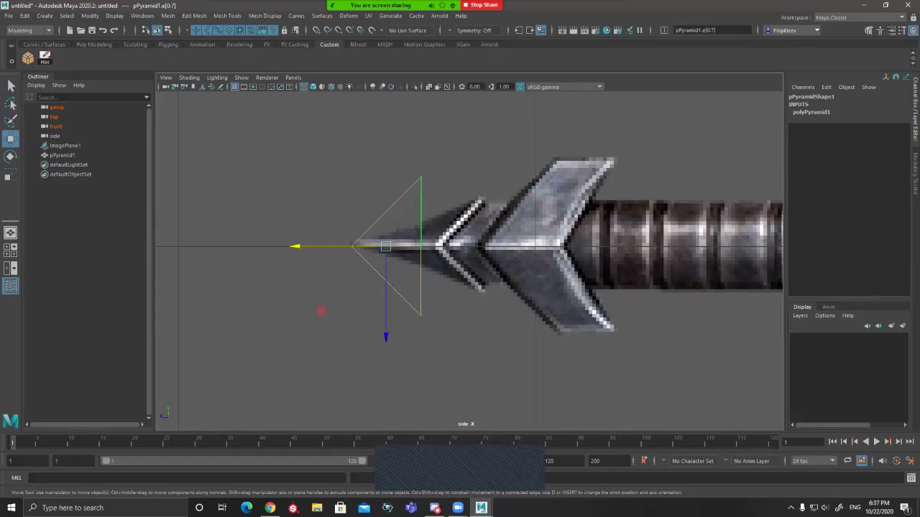
Step: Move the pyramid's base vertices back to the pommel's chevron, and its outer upper and lower vertices further towards the grip
right_click_drag(420, 243, 376, 243)
left_click_drag(401, 142, 470, 353)
left_click_drag(334, 246, 352, 247)
left_click_drag(374, 311, 474, 201, "ctrl")
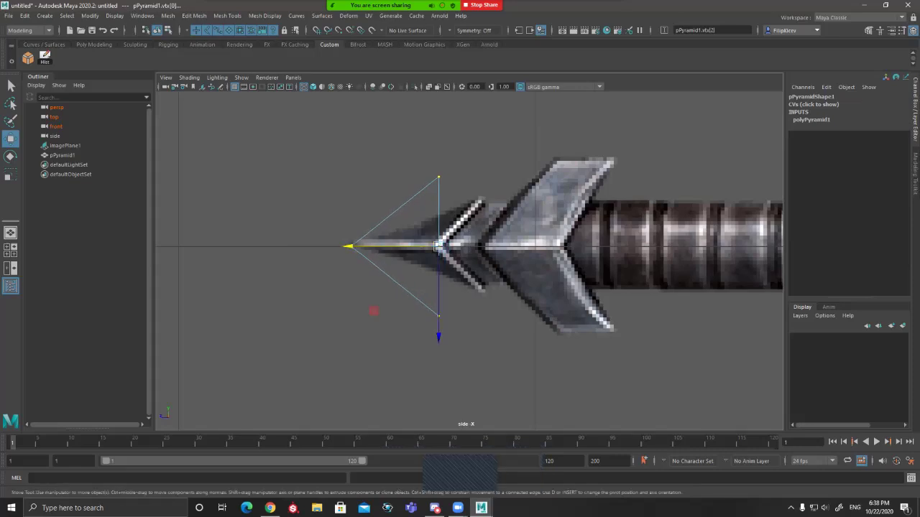
left_click_drag(348, 246, 410, 247)
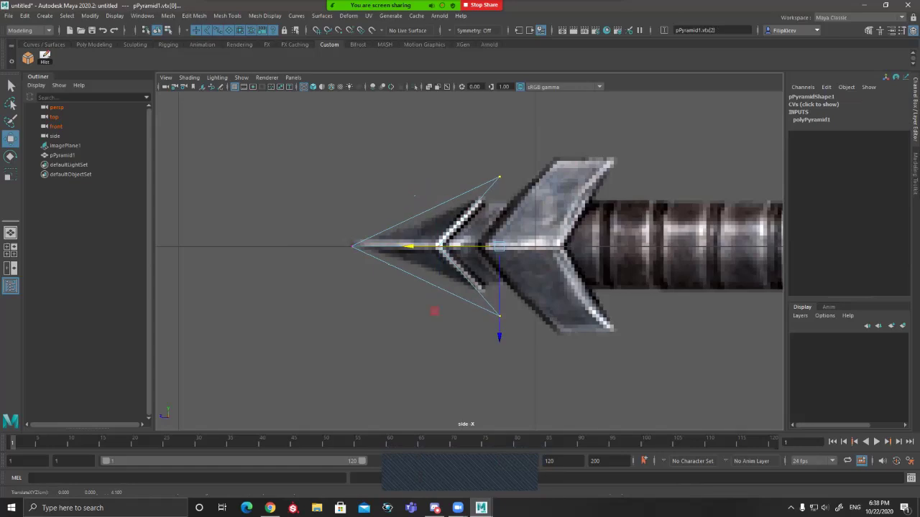
scroll(434, 311, "up", 1)
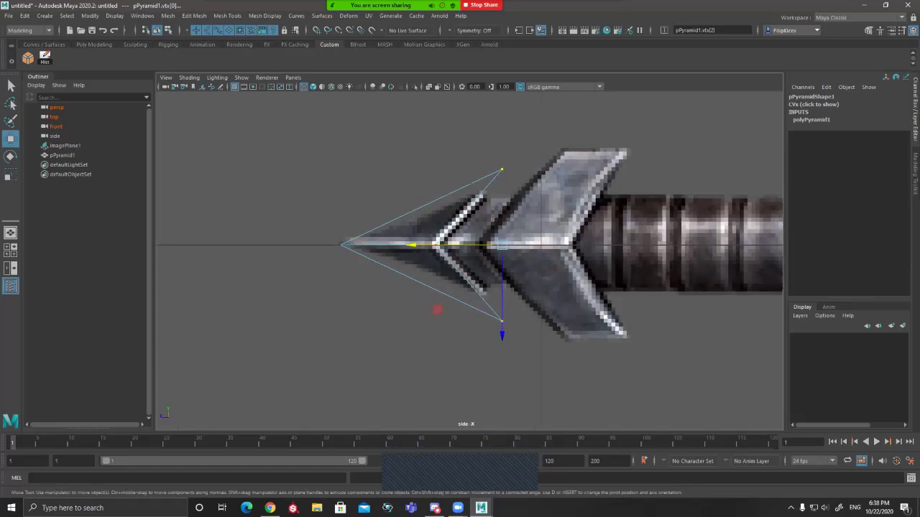
Step: Scale the pyramid's upper and lower base vertices inward towards the centre line to match the pommel tip's outline
scroll(424, 317, "down", 12)
scroll(407, 324, "up", 4)
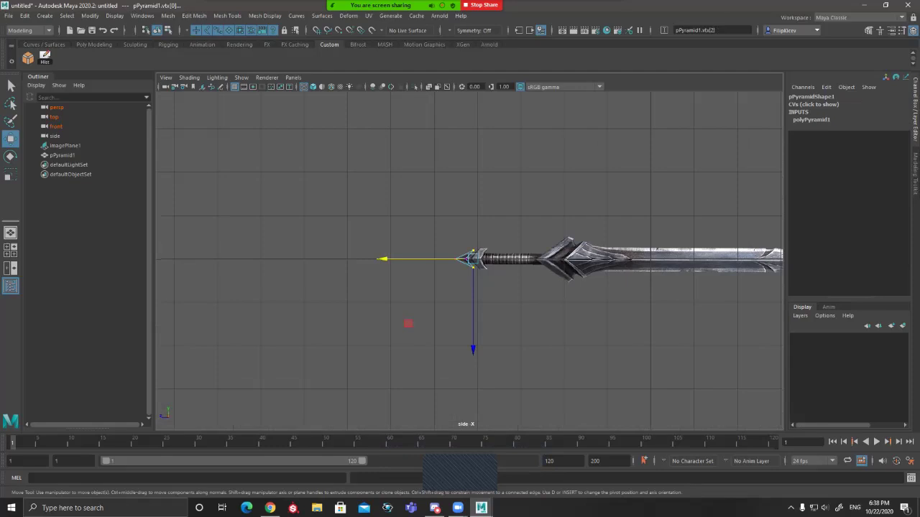
scroll(408, 324, "up", 10)
key("r")
left_click_drag(401, 252, 422, 252, "ctrl")
left_click_drag(488, 317, 488, 316)
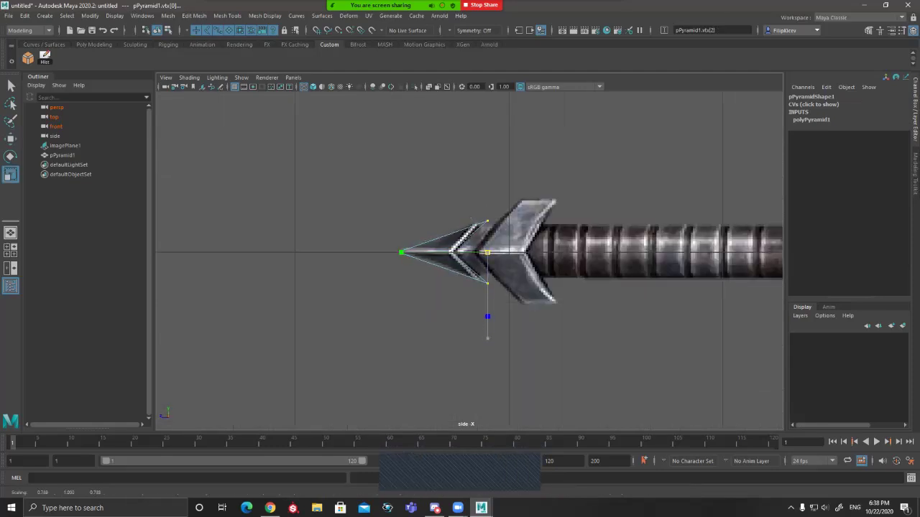
scroll(435, 311, "up", 4)
left_click_drag(422, 252, 395, 246, "ctrl")
key("w")
Step: Show the four-view layout, frame the pyramid in the perspective view, and return to object selection with shaded display
key("space")
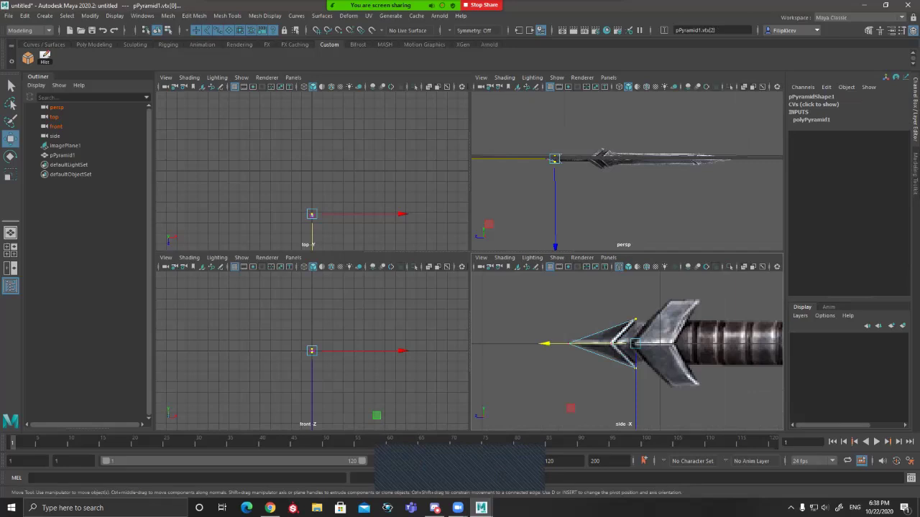
key("f")
left_click_drag(696, 163, 584, 187, "alt")
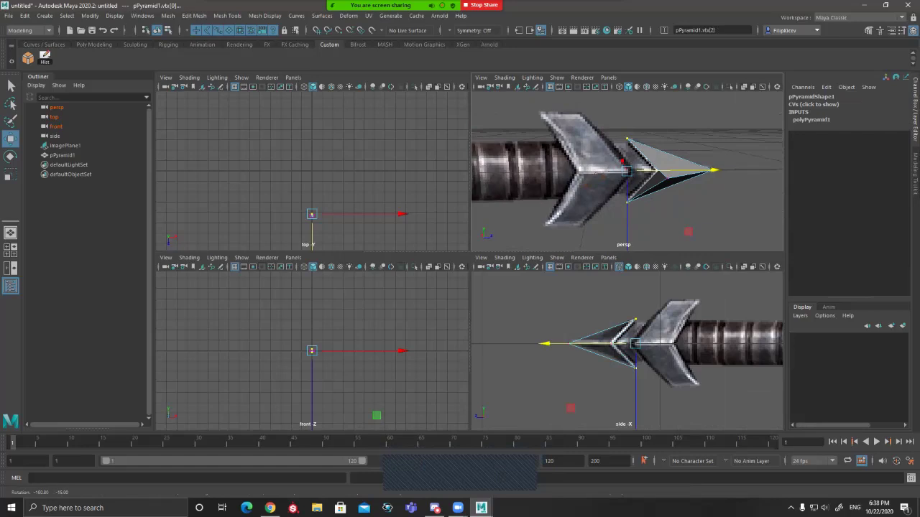
key("q")
key("5")
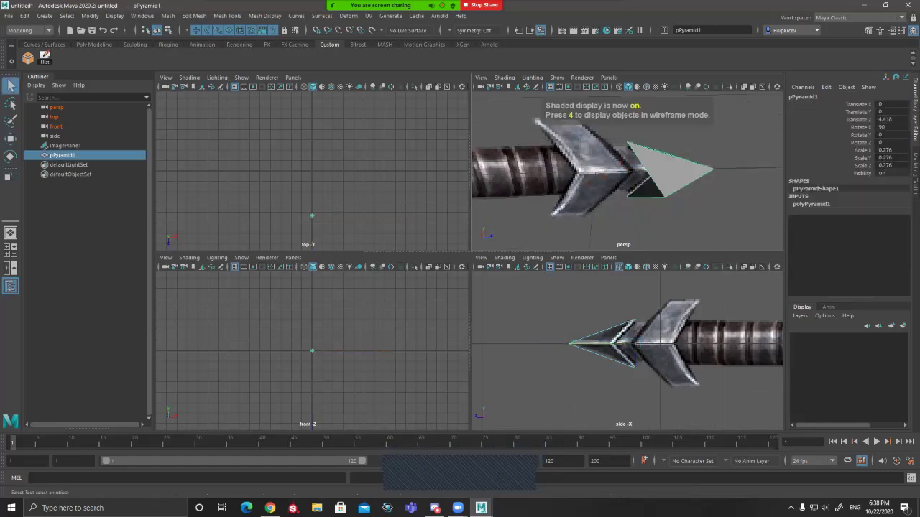
Step: Hide image planes in the perspective view only, leaving the pyramid unobstructed
left_click(588, 176)
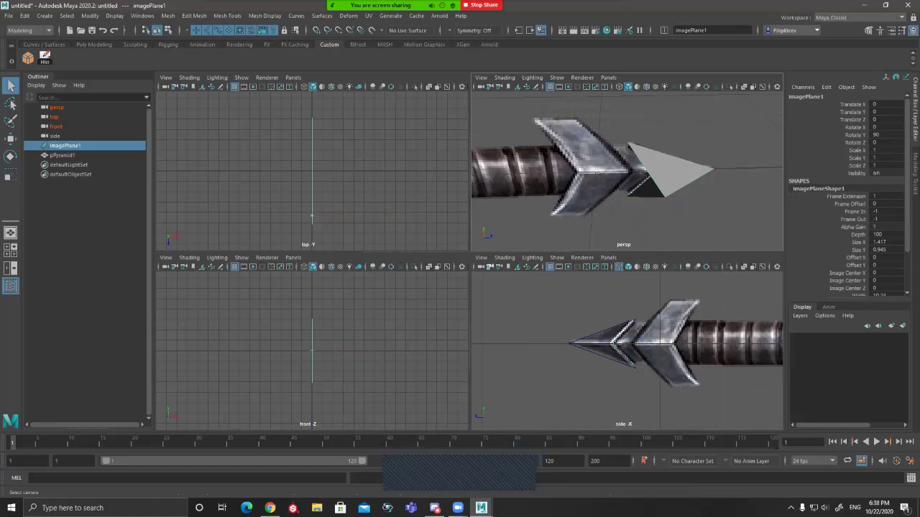
left_click(557, 77)
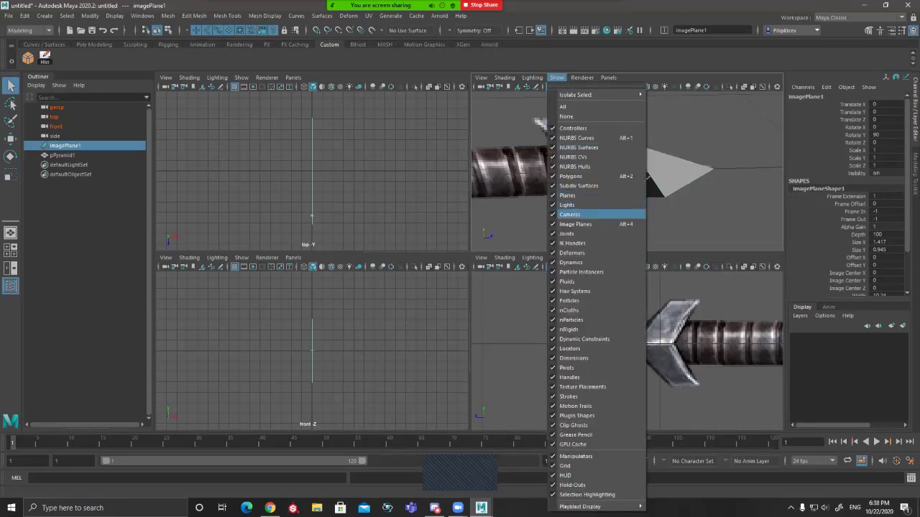
left_click_drag(611, 197, 579, 183, "alt")
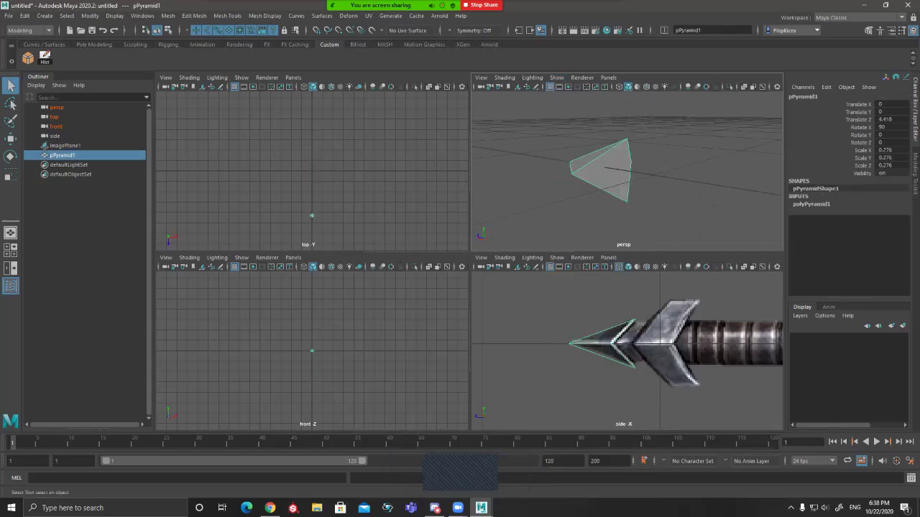
Step: Select the pyramid's base face in the perspective view and examine it from several angles
scroll(623, 171, "up", 5)
mouse_move(624, 171)
left_mouse_down("alt")
mouse_move(643, 198)
mouse_move(622, 175)
left_mouse_up("alt")
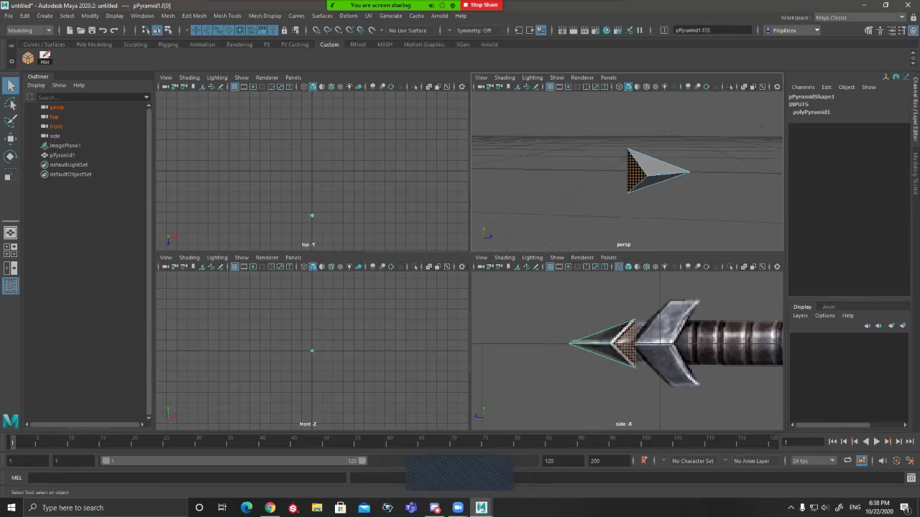
left_click_drag(626, 171, 636, 172, "alt")
scroll(627, 171, "up", 5)
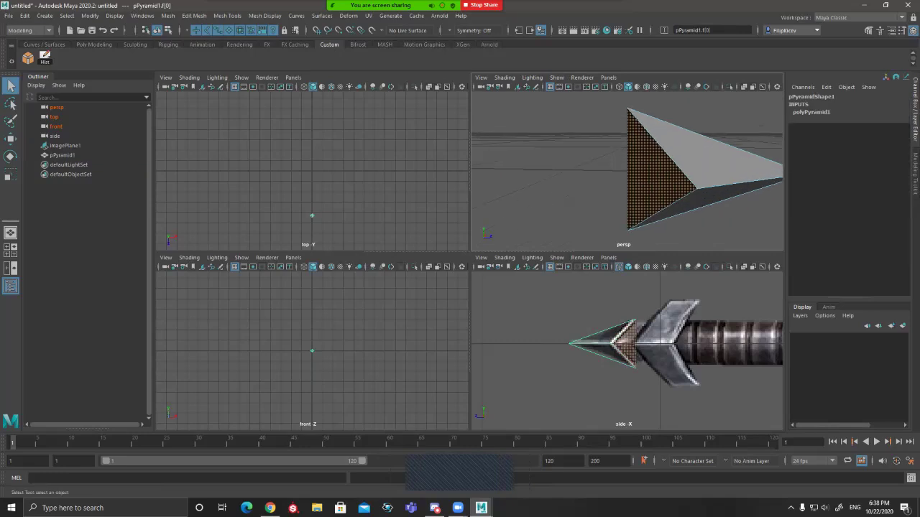
middle_click_drag(669, 165, 582, 184, "alt")
left_click_drag(623, 176, 634, 163, "alt")
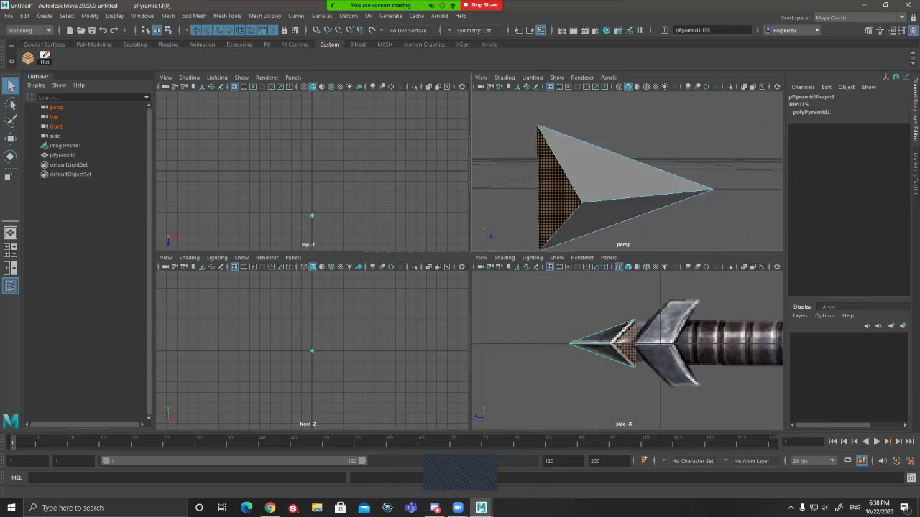
left_click_drag(638, 157, 708, 173, "alt")
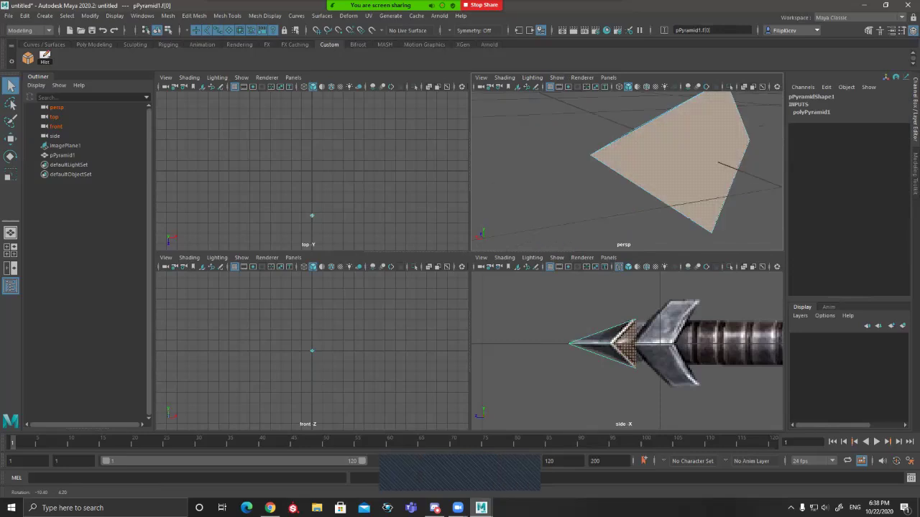
Step: Cut an edge across the pyramid's base face between its two side corners with Multi-Cut
left_click_drag(650, 118, 657, 124, "alt")
key("ctrl+shift+x")
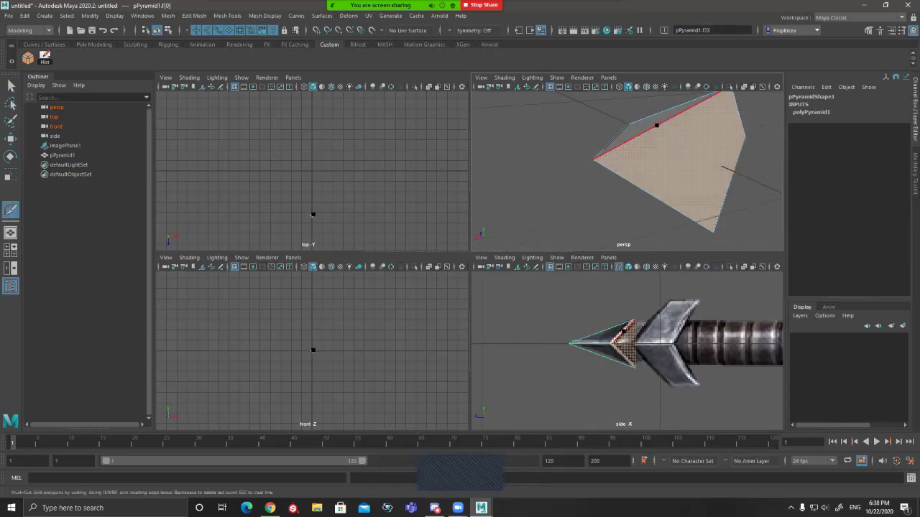
right_click_drag(651, 151, 603, 150, "shift")
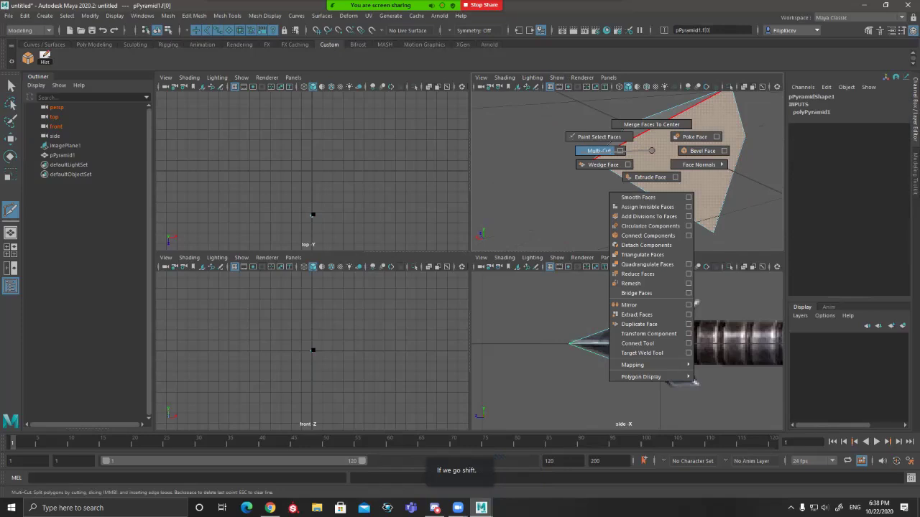
right_click_drag(609, 151, 604, 151, "shift")
left_click(595, 160)
left_click_drag(618, 165, 550, 169, "alt")
left_click(751, 165)
left_click(775, 179)
key("Return")
Step: Delete the newly cut edge across the pyramid's base face
left_click_drag(719, 179, 679, 142, "alt")
scroll(632, 169, "down", 5)
key("q")
scroll(646, 168, "up", 4)
mouse_move(647, 168)
left_mouse_down("alt")
mouse_move(719, 160)
mouse_move(654, 158)
left_mouse_up("alt")
left_click(654, 157)
key("ctrl+Delete")
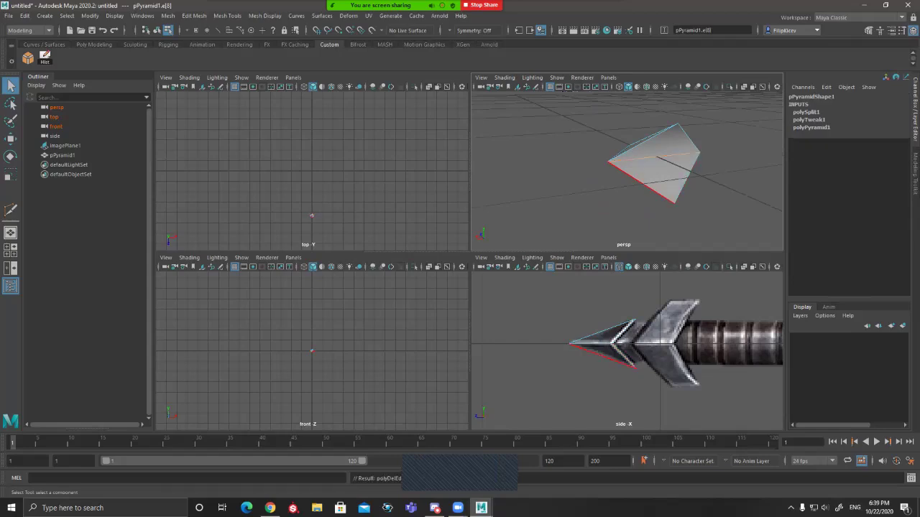
Step: Try a Multi-Cut across the pyramid's base face from its upper corner to its lower corner
left_click_drag(642, 182, 615, 177, "alt")
right_click_drag(632, 185, 578, 184, "shift")
left_click(641, 144)
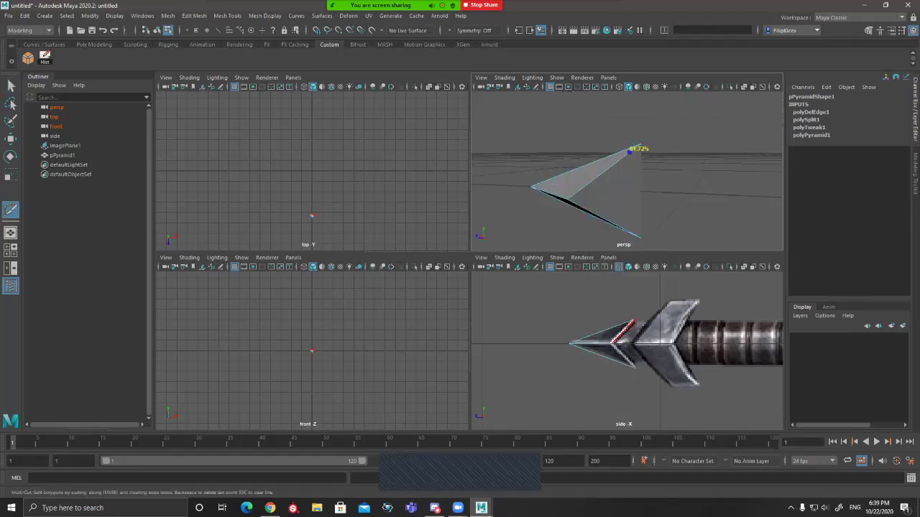
left_click(640, 238)
key("Return")
left_click_drag(632, 197, 671, 181, "alt")
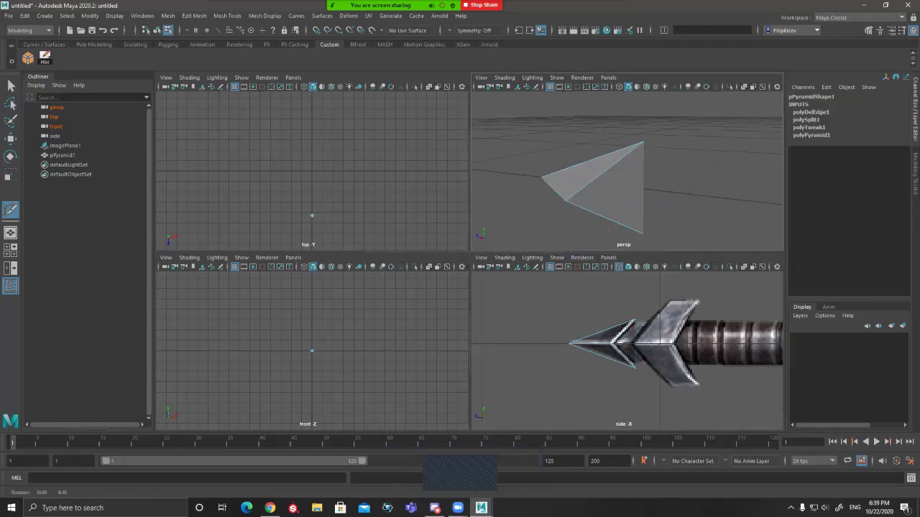
Step: Split the pyramid's base face with a Multi-Cut edge running horizontally from one side corner to the other
left_click_drag(555, 177, 579, 188, "alt")
left_click(567, 191)
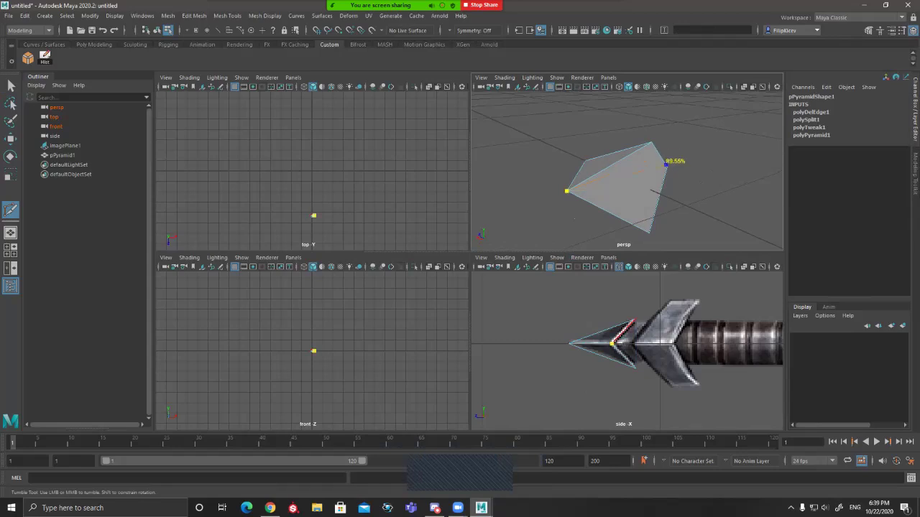
left_click(667, 165)
right_click(666, 165)
left_click_drag(667, 166, 650, 147, "alt")
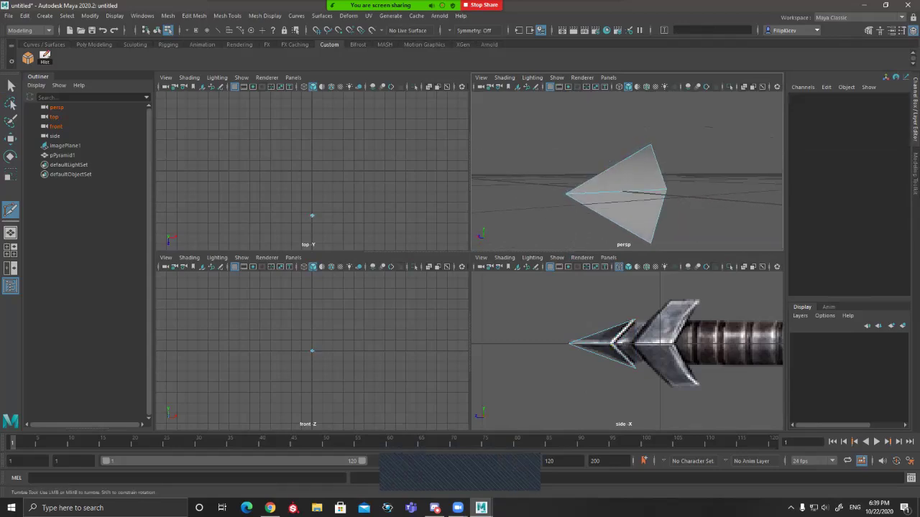
Step: Examine the split base and arrowhead outline of the pommel tip from several angles in the perspective view
left_click_drag(632, 216, 536, 226, "alt")
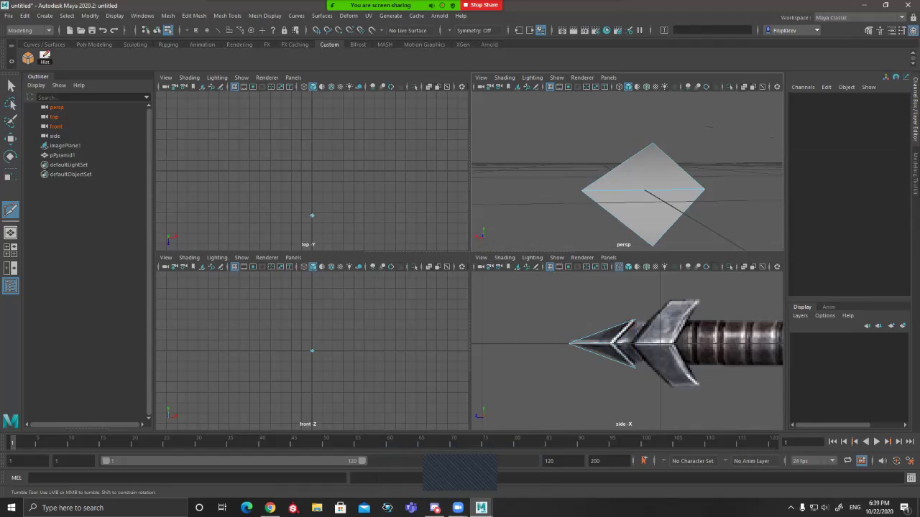
left_click_drag(535, 227, 622, 241, "alt")
key("q")
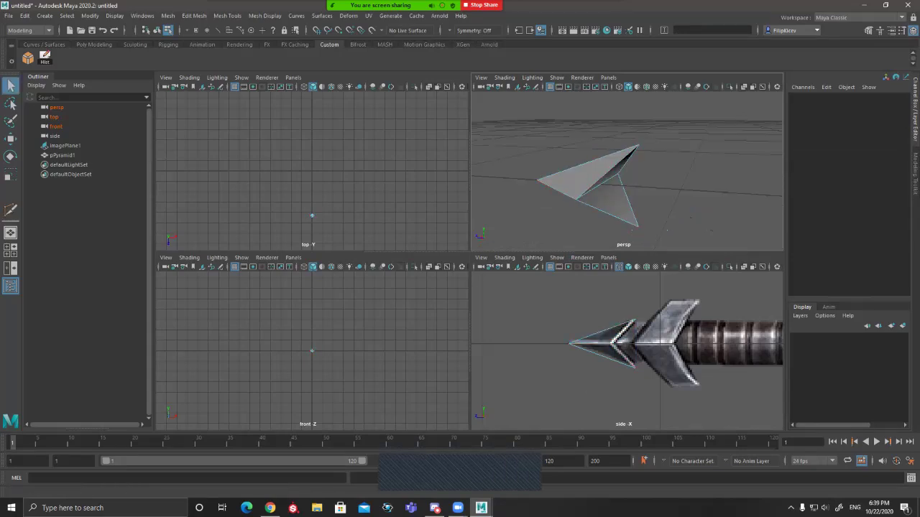
left_click_drag(629, 230, 658, 197, "alt")
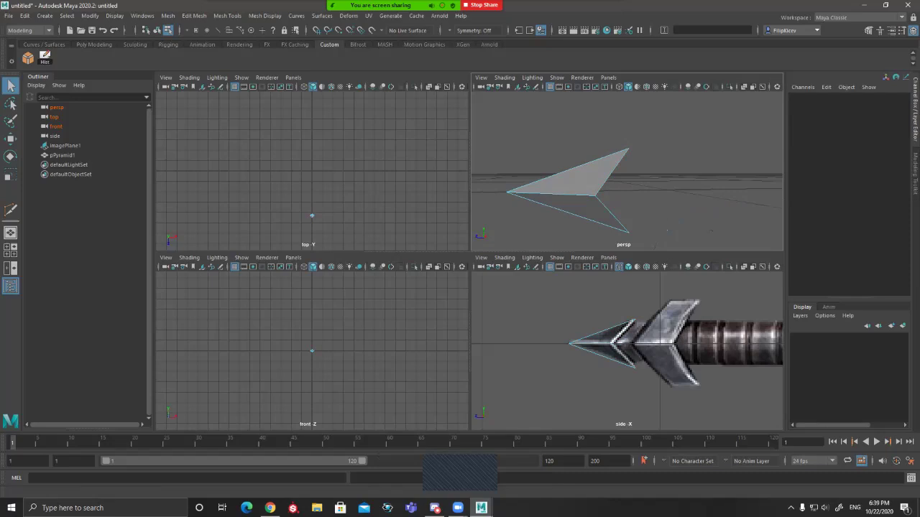
left_click_drag(568, 137, 602, 151, "alt")
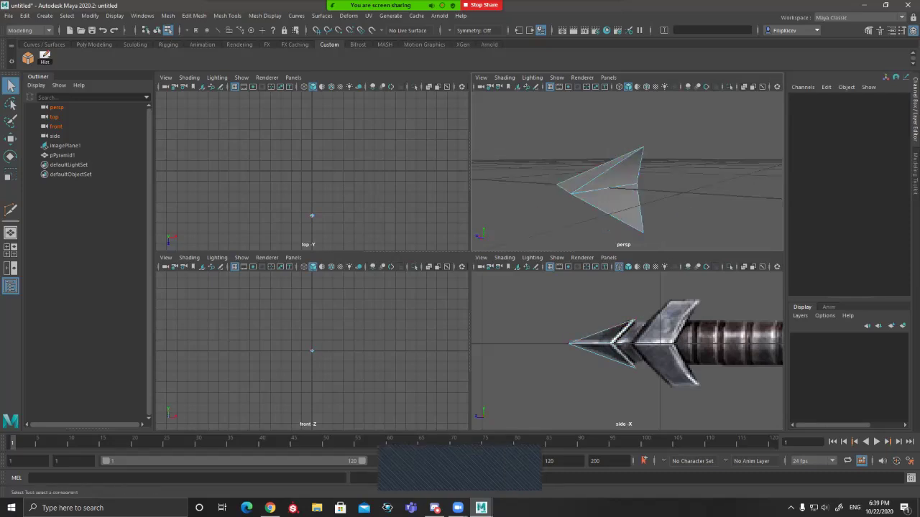
left_click_drag(608, 231, 674, 222, "alt")
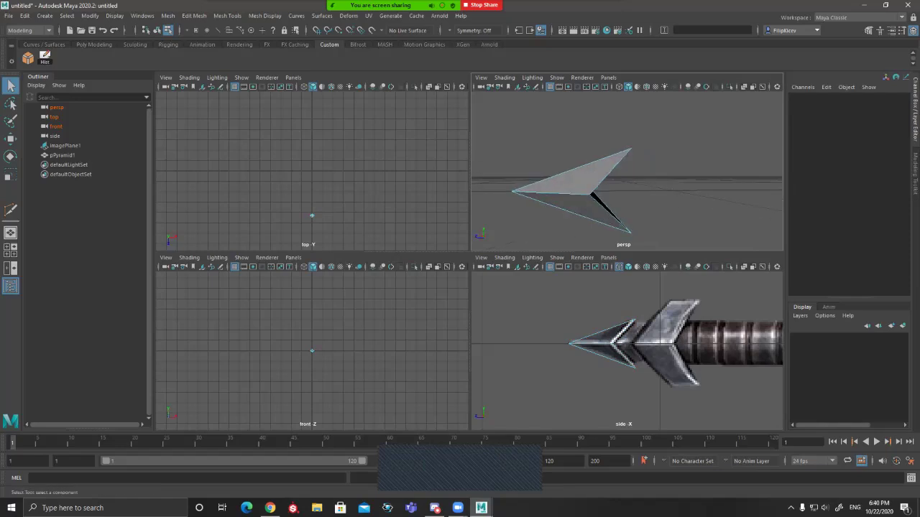
scroll(647, 223, "up", 3)
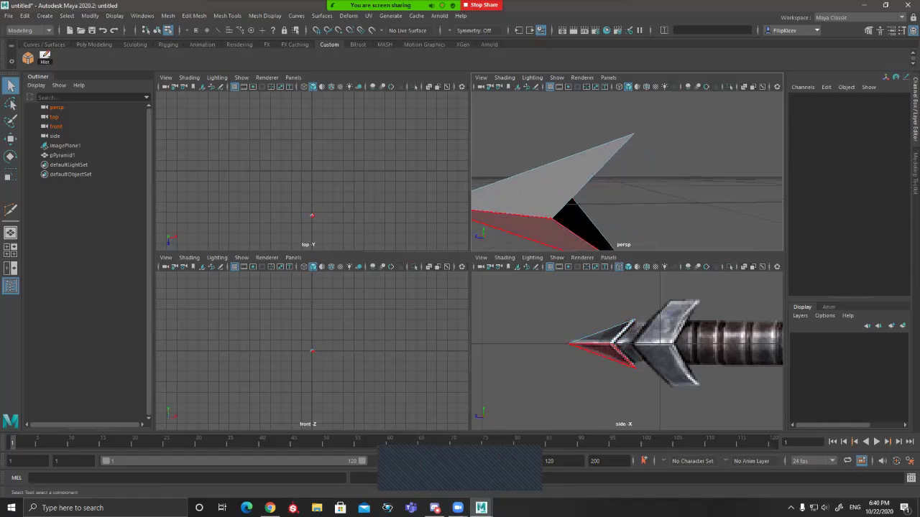
key("f")
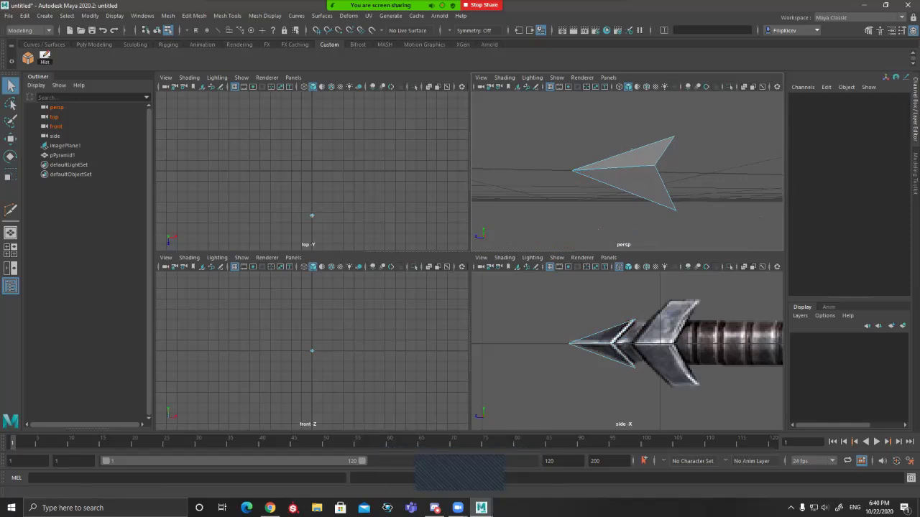
middle_click_drag(633, 173, 595, 185, "alt")
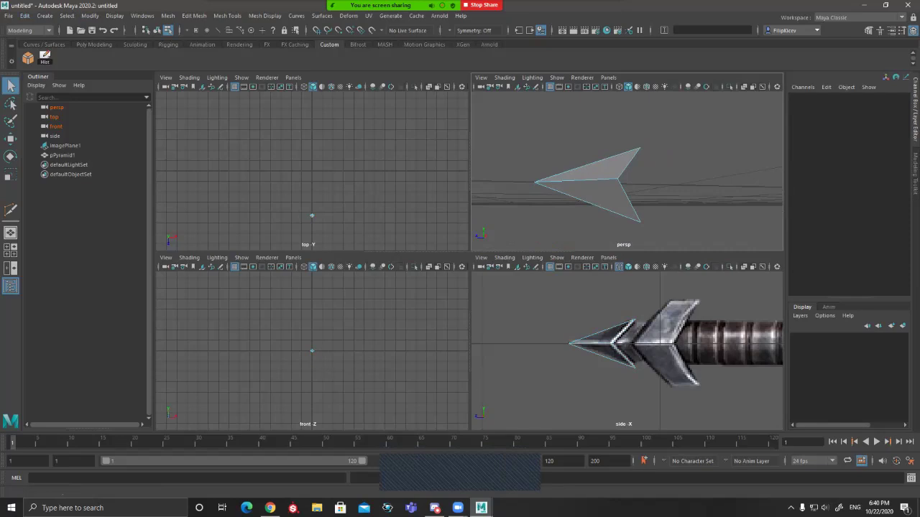
Step: Create a polygon cube and move it along Z to about 3.75, near the pommel in the side view
left_click(45, 16)
mouse_move(73, 49)
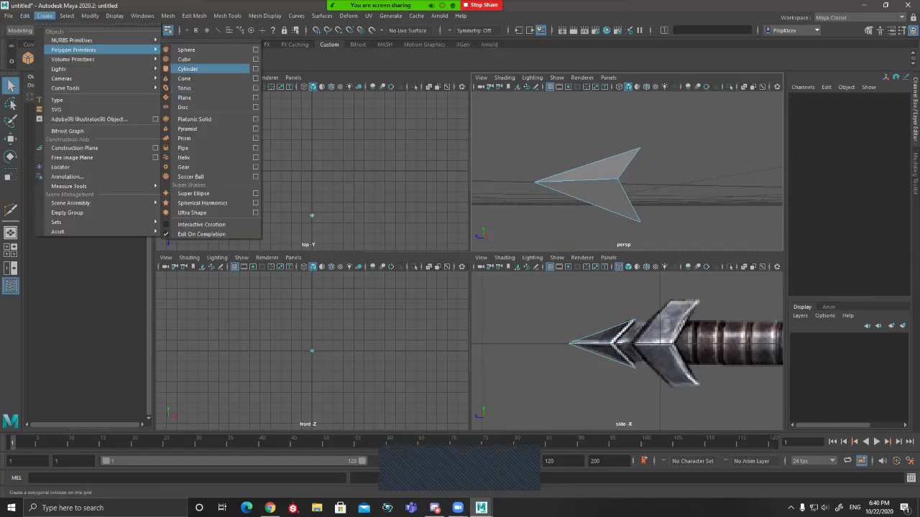
left_click(184, 58)
key("w")
key("f")
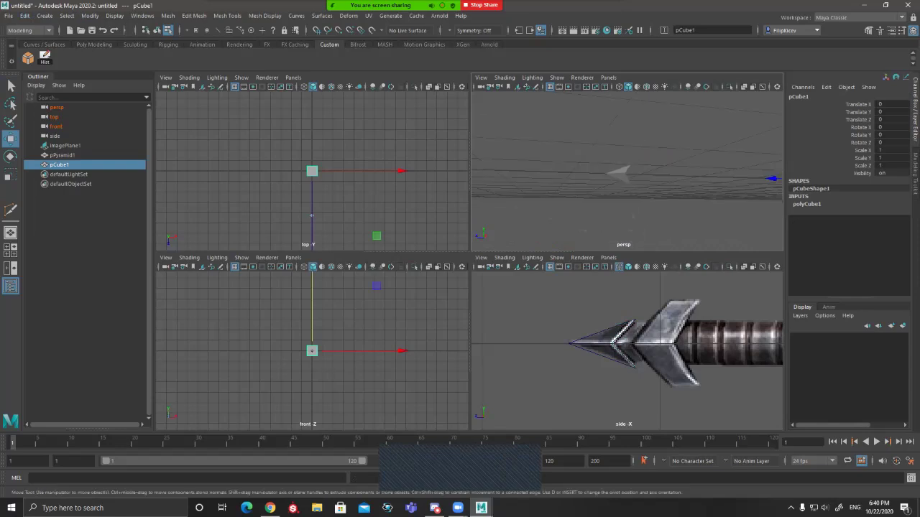
scroll(611, 165, "down", 3)
left_click_drag(611, 165, 424, 161)
scroll(577, 311, "down", 7)
scroll(578, 312, "up", 3)
middle_click_drag(577, 312, 607, 353, "alt")
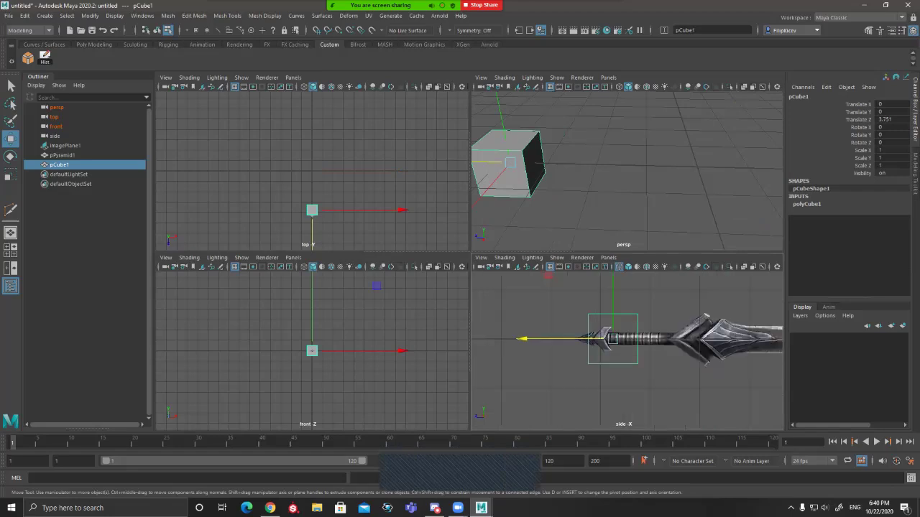
Step: Scale the cube uniformly to about 0.252 in the enlarged side view, close to the grip's thickness
key("space")
scroll(453, 212, "up", 4)
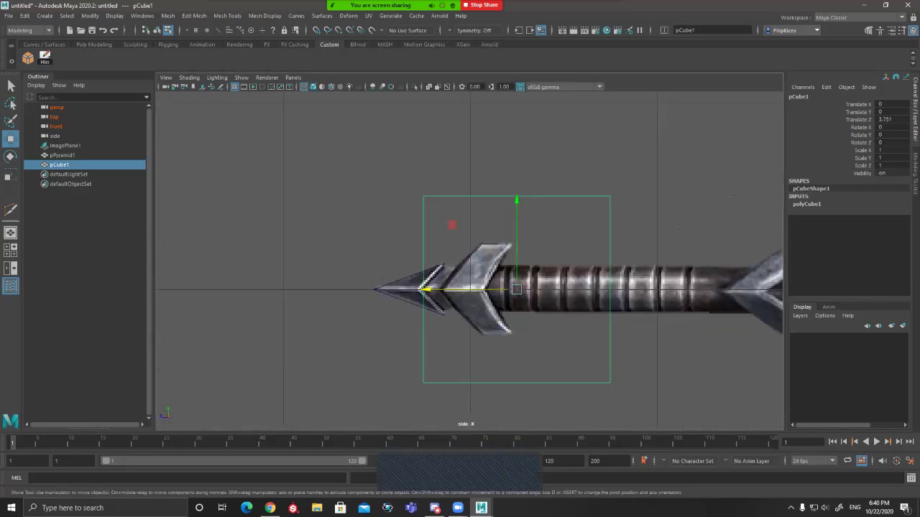
middle_click_drag(475, 219, 501, 217, "alt")
key("r")
left_click_drag(566, 281, 500, 281)
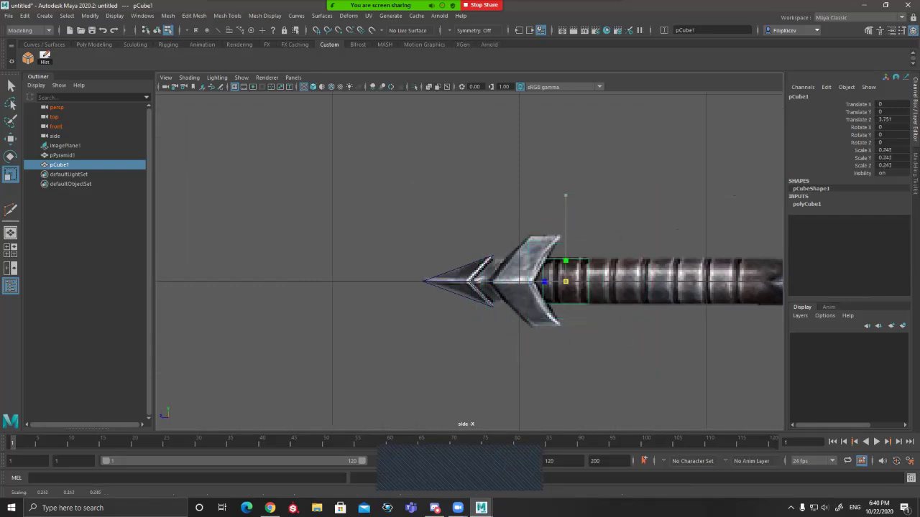
key("w")
key("r")
left_click_drag(566, 282, 569, 281)
Step: Move the cube along Z to about 4.136 so its front edge meets the notch of the pommel tip
key("w")
left_click_drag(457, 282, 402, 282)
scroll(402, 282, "up", 7)
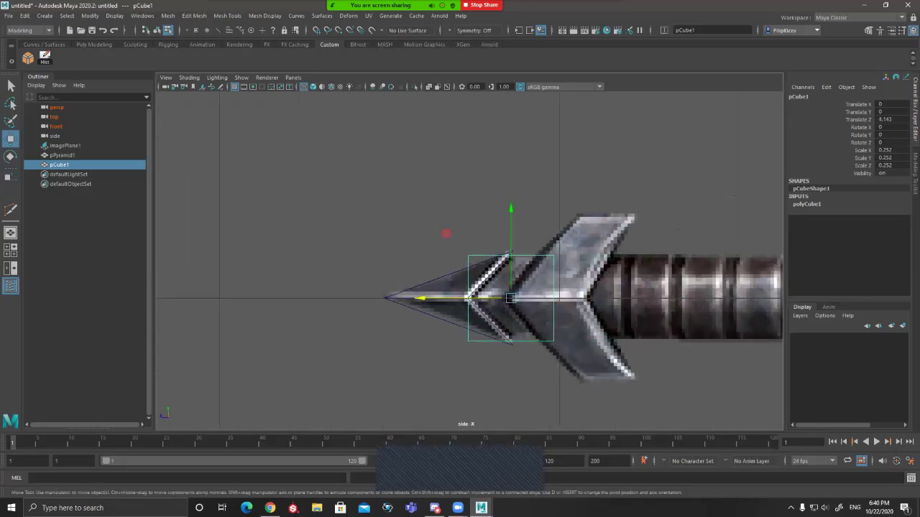
middle_click_drag(402, 281, 380, 177, "alt")
scroll(380, 177, "up", 1)
key("q")
key("w")
left_click_drag(433, 208, 437, 208)
key("q")
left_click(429, 309)
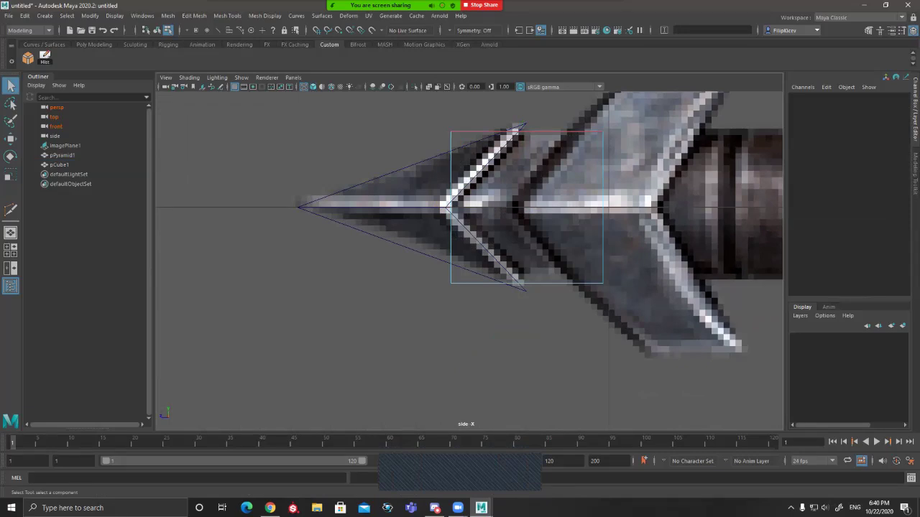
key("ctrl+z")
key("F8")
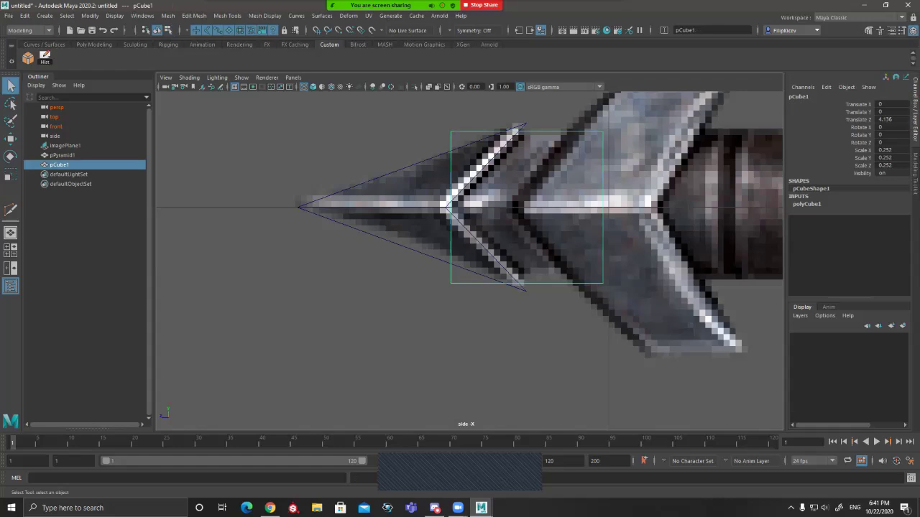
Step: Set the cube's height subdivisions to 2, leaving its width undivided
double_click(803, 204)
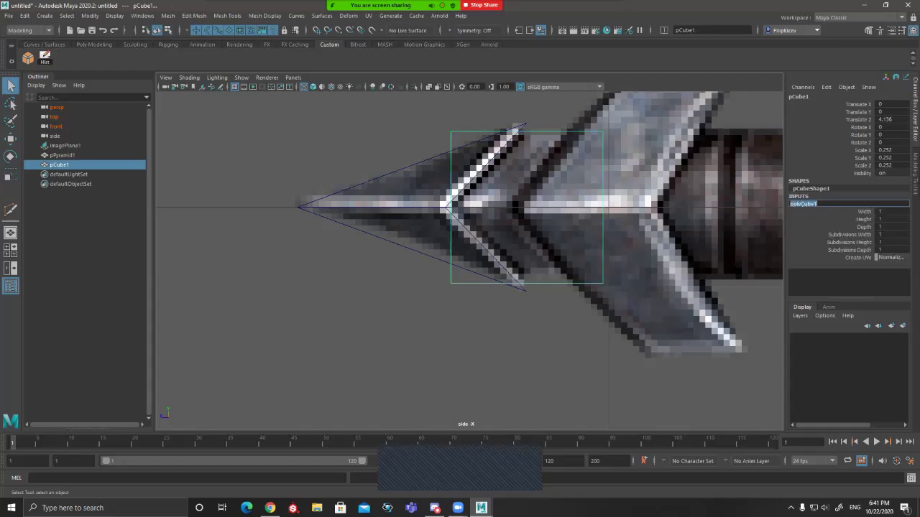
left_click(850, 234)
middle_click_drag(469, 261, 503, 261)
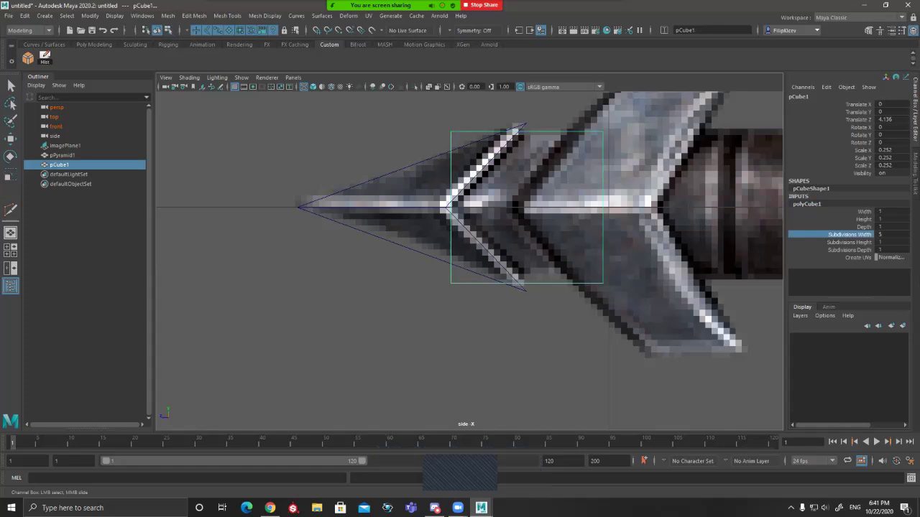
key("ctrl+z")
left_click(850, 242)
middle_click_drag(489, 261, 503, 261)
key("q")
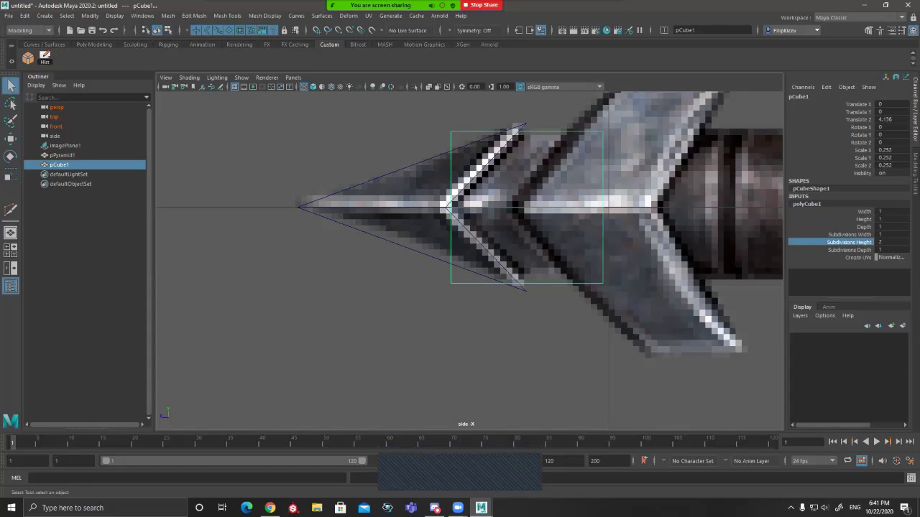
Step: Move the cube's upper and lower vertices back along Z so its front follows the pommel tip's notched base
left_click_drag(426, 108, 633, 156)
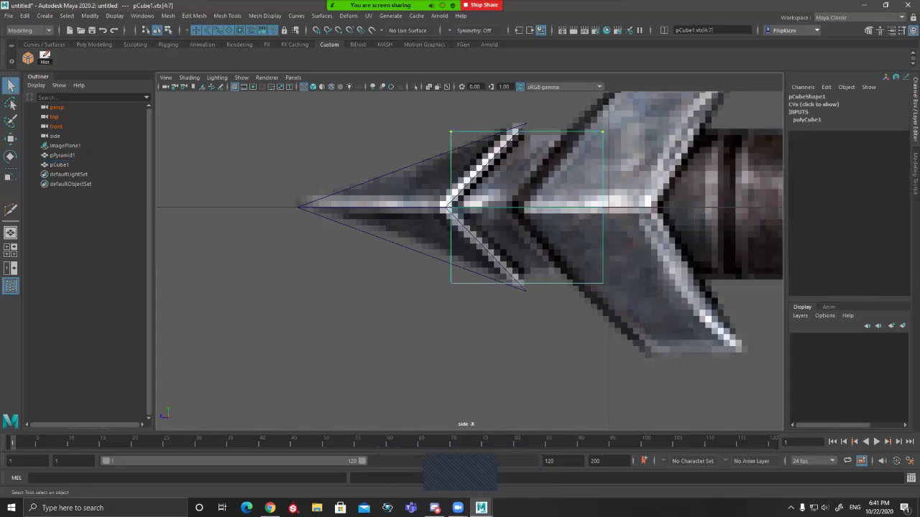
left_click_drag(425, 261, 632, 307, "shift")
key("w")
left_click_drag(436, 208, 498, 208)
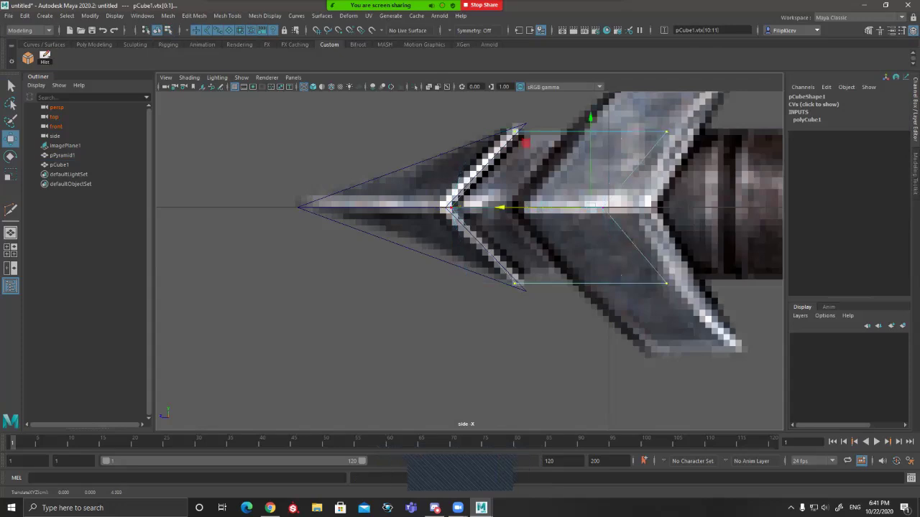
left_click_drag(499, 208, 510, 208)
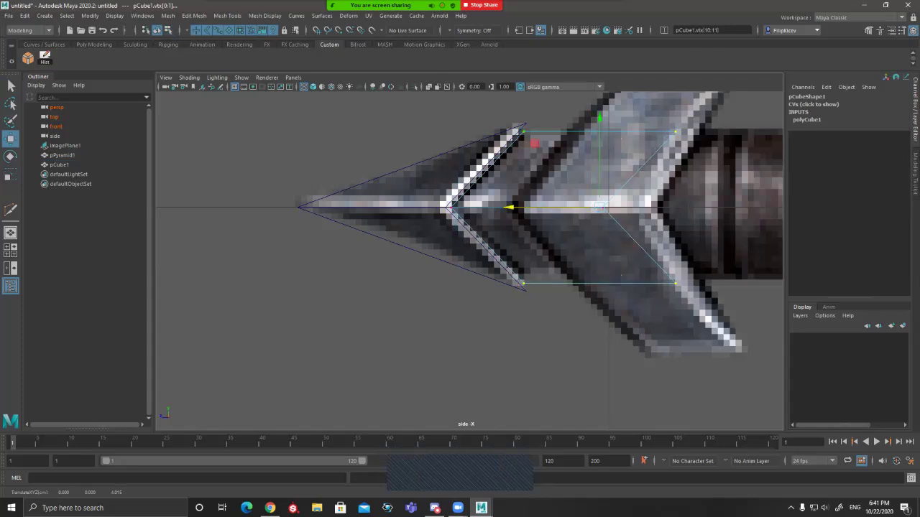
Step: Move the cube's rear vertices along Z towards the pommel tip, shortening it to the neck before the winged collar
left_click(445, 153)
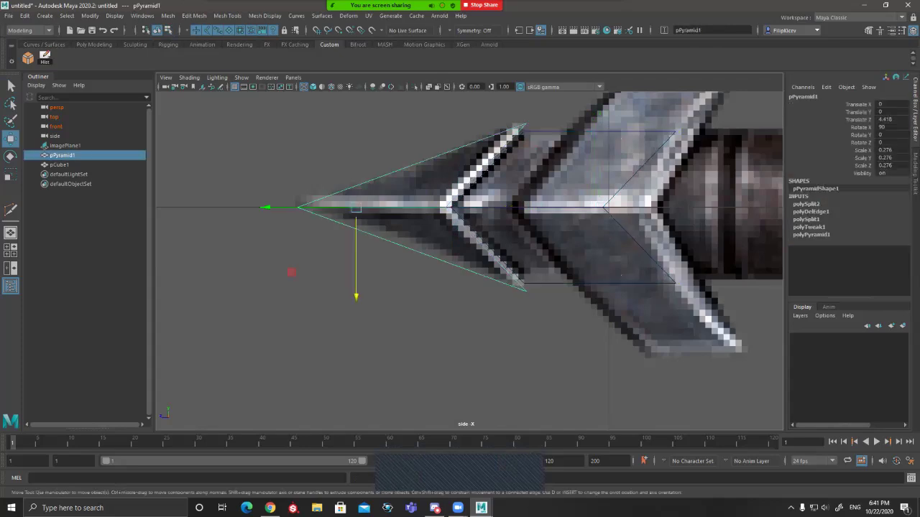
left_click(462, 143)
left_click(446, 154)
left_click(462, 143)
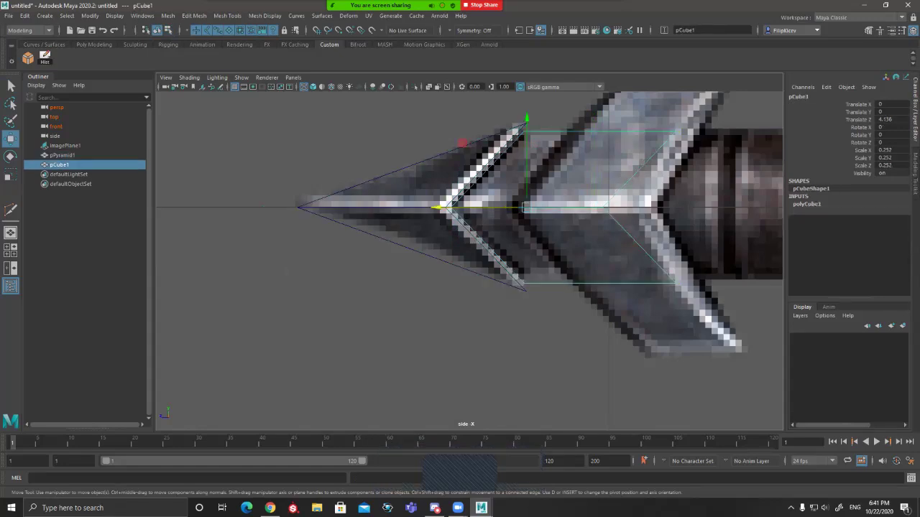
key("F9")
left_click_drag(739, 113, 588, 317)
key("space")
key("f")
left_click_drag(668, 194, 547, 175, "alt")
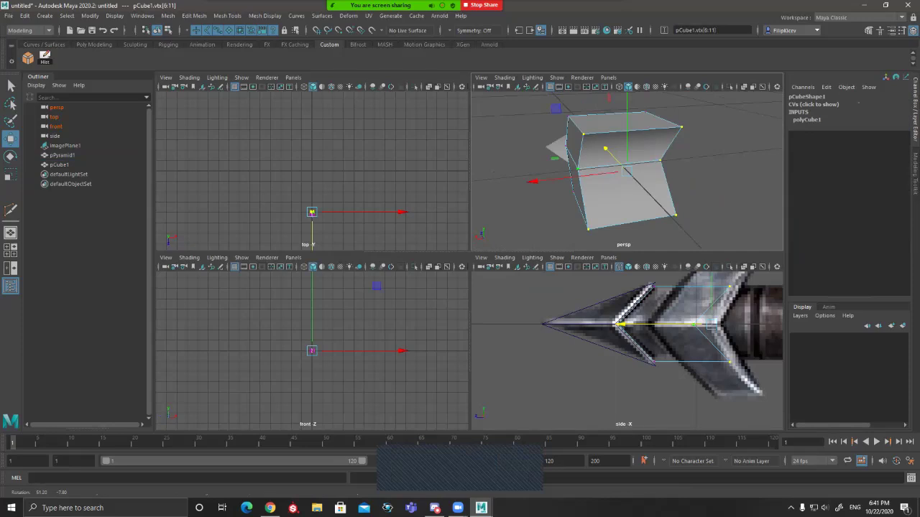
left_click_drag(546, 190, 667, 183, "alt")
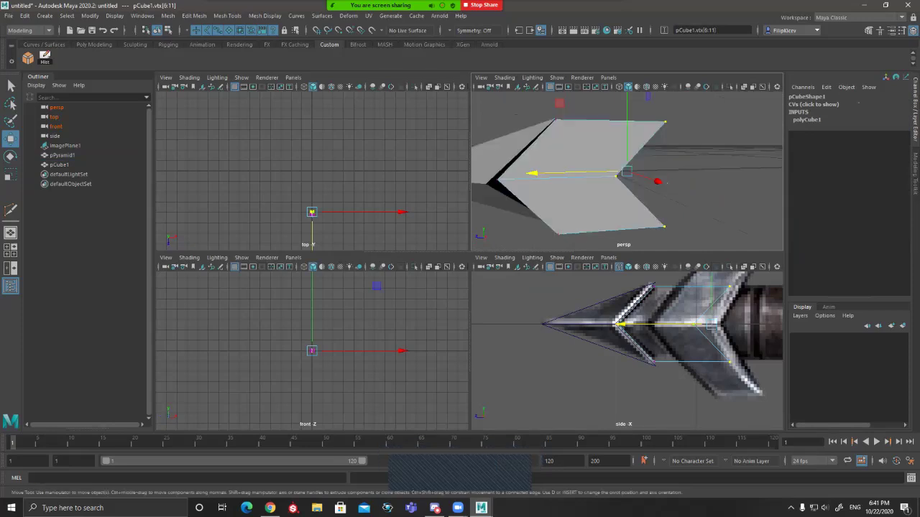
key("space")
left_click_drag(551, 207, 451, 207)
Step: Shift only the cube's rear upper and lower vertices slightly towards the tip to match the collar's slanted edge
key("q")
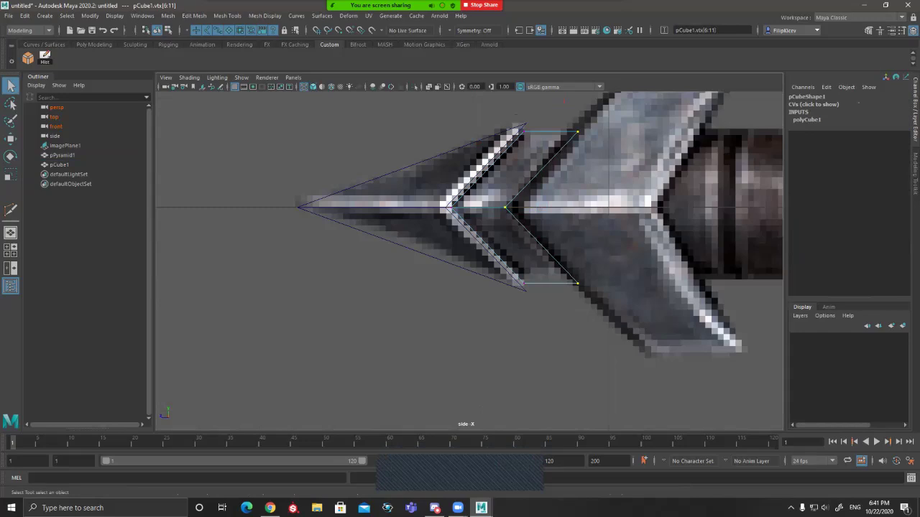
left_click_drag(492, 193, 521, 223, "ctrl")
key("w")
left_click_drag(486, 207, 480, 207)
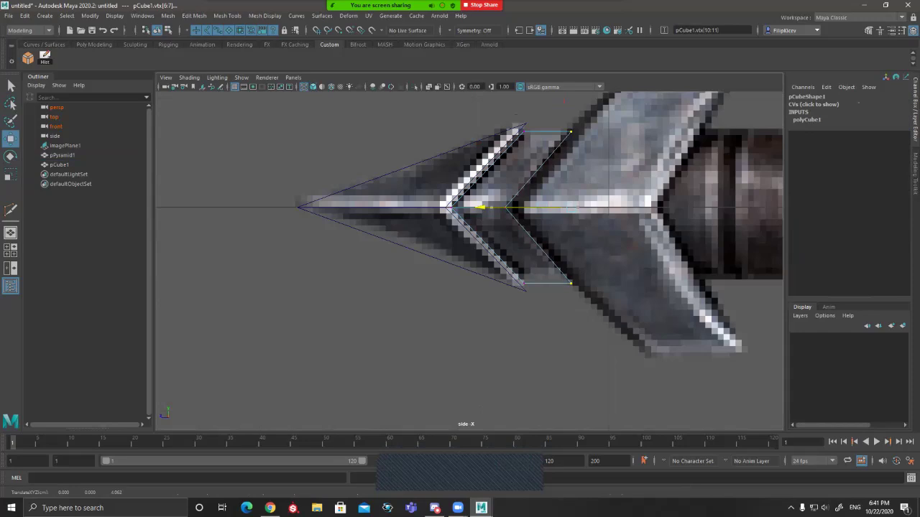
Step: Duplicate the neck cube and move the copy back along Z to 3.96, over the winged collar
key("q")
key("F8")
scroll(471, 260, "down", 12)
scroll(471, 259, "up", 7)
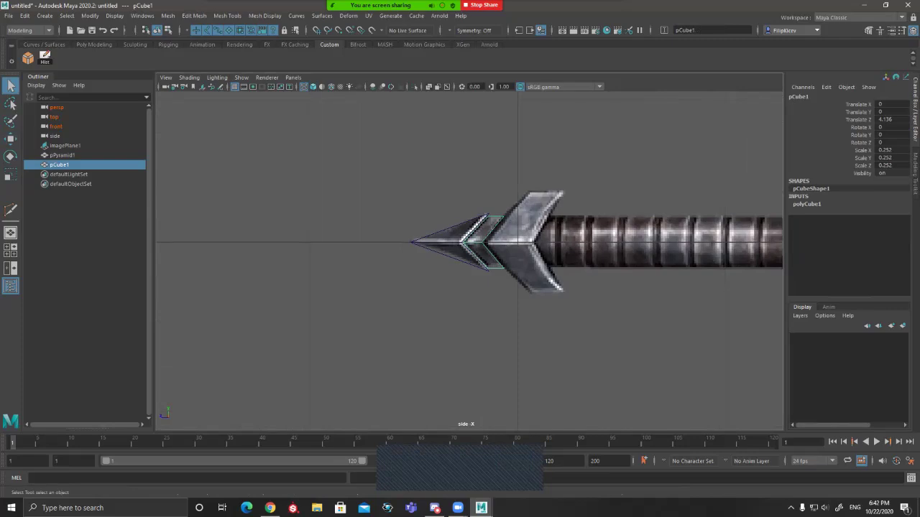
key("ctrl+d")
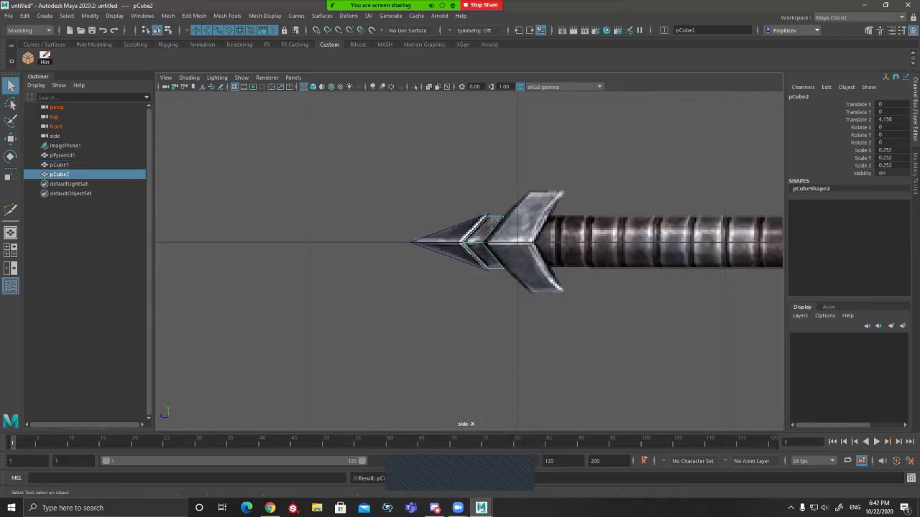
key("w")
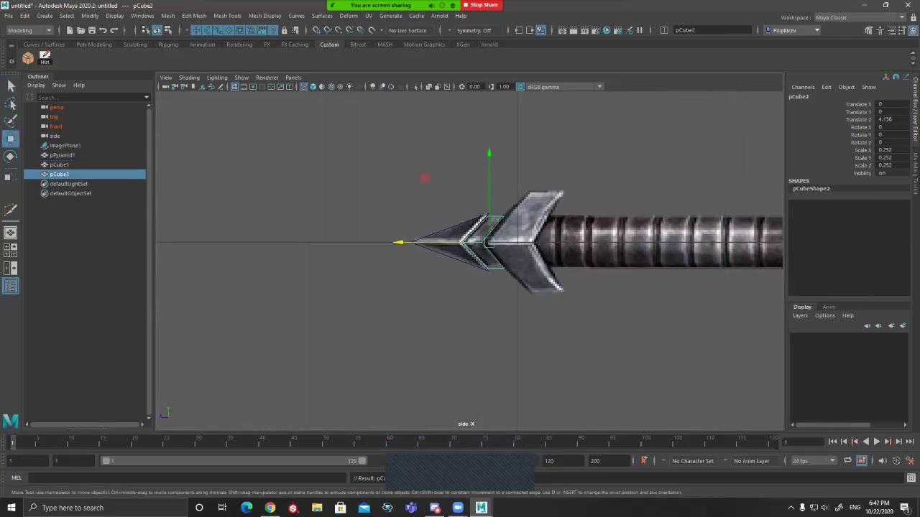
left_click_drag(400, 243, 430, 243)
Step: Scale the copied cube uniformly to 0.473 and shift it to Z 3.914 so it covers the winged collar
key("r")
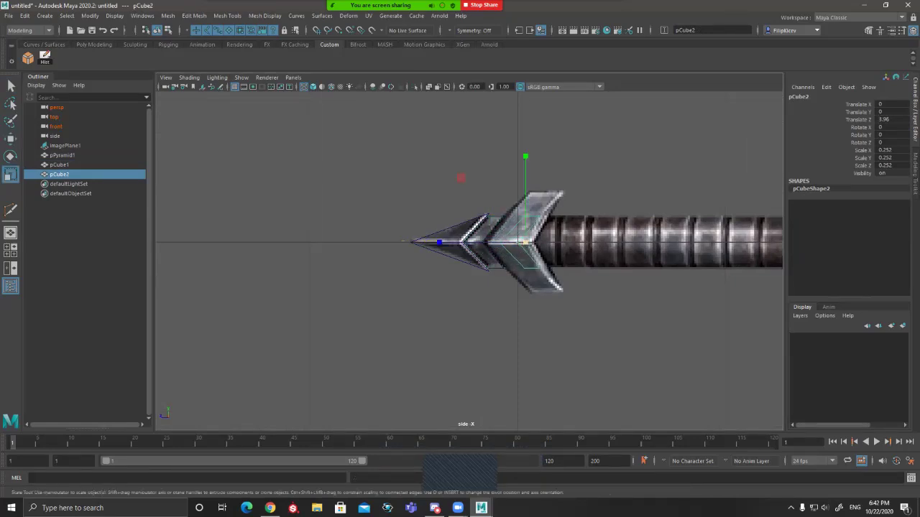
left_click_drag(525, 242, 595, 242)
key("w")
left_click_drag(437, 243, 444, 242)
key("r")
left_click_drag(534, 242, 536, 242)
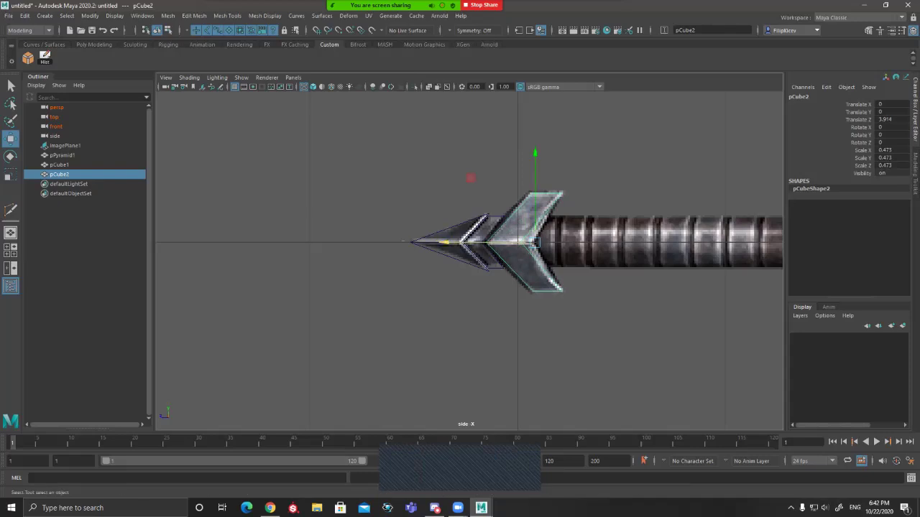
Step: Move all the collar's vertices except its front point slightly along Z towards the pommel tip
key("q")
left_click_drag(515, 165, 609, 313)
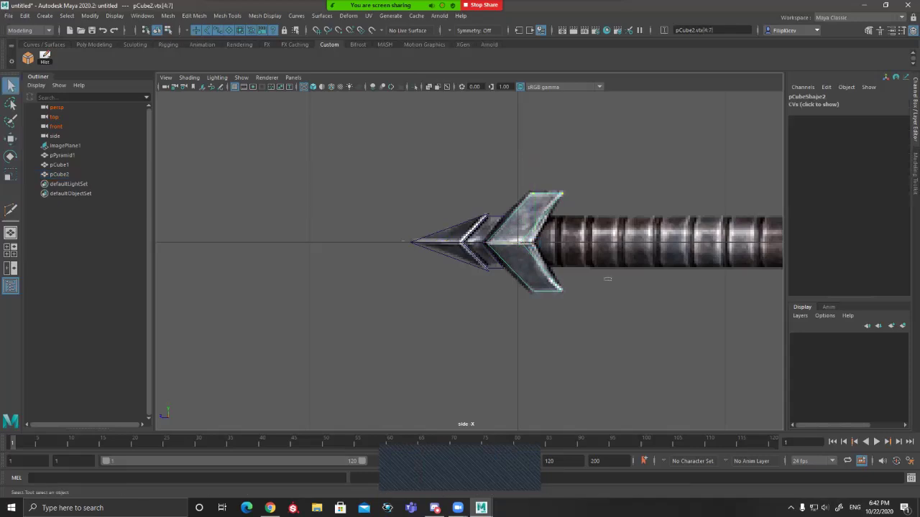
key("w")
left_click_drag(457, 242, 454, 242)
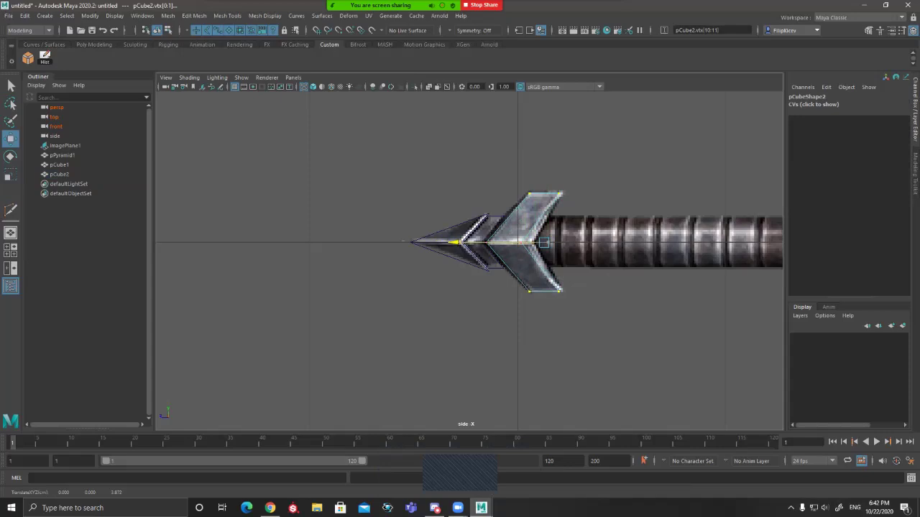
Step: Adjust the collar's rear upper and lower vertices along Z to match the wing tips in the reference
left_click_drag(545, 170, 595, 312)
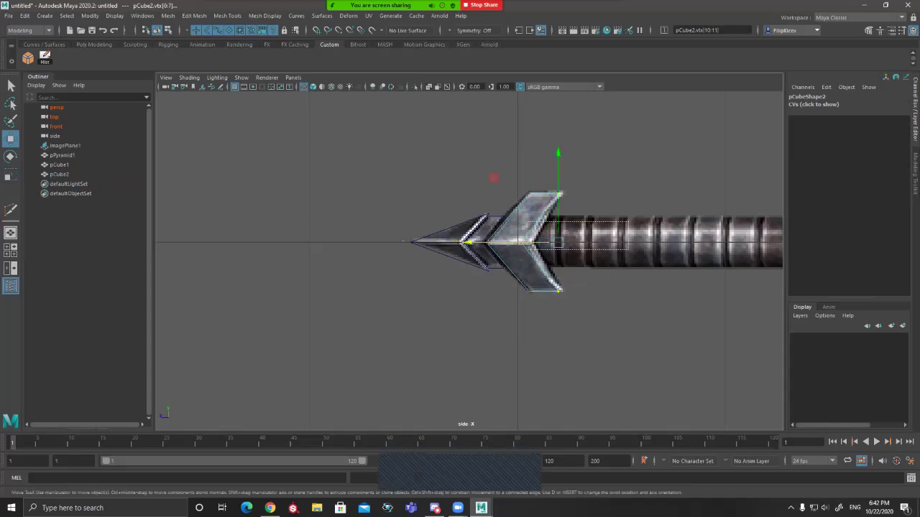
left_click_drag(511, 231, 528, 254, "shift")
left_click_drag(449, 242, 459, 243)
key("ctrl+z")
left_click_drag(519, 230, 540, 255, "ctrl")
left_click_drag(479, 242, 472, 243)
key("q")
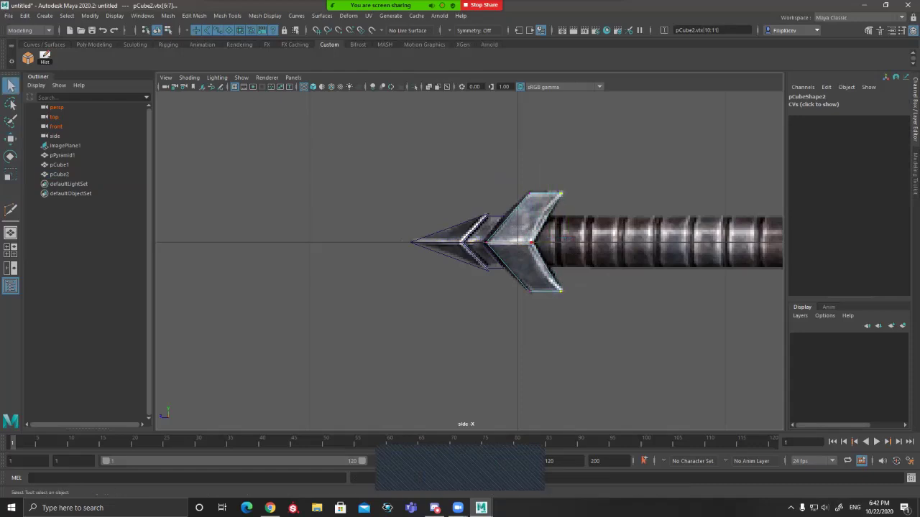
Step: Examine the pommel tip, neck and collar in shaded display from the side and in perspective
key("F8")
key("5")
left_click(453, 236)
left_click(492, 231)
left_click(524, 233)
left_click(452, 236)
left_click(491, 231)
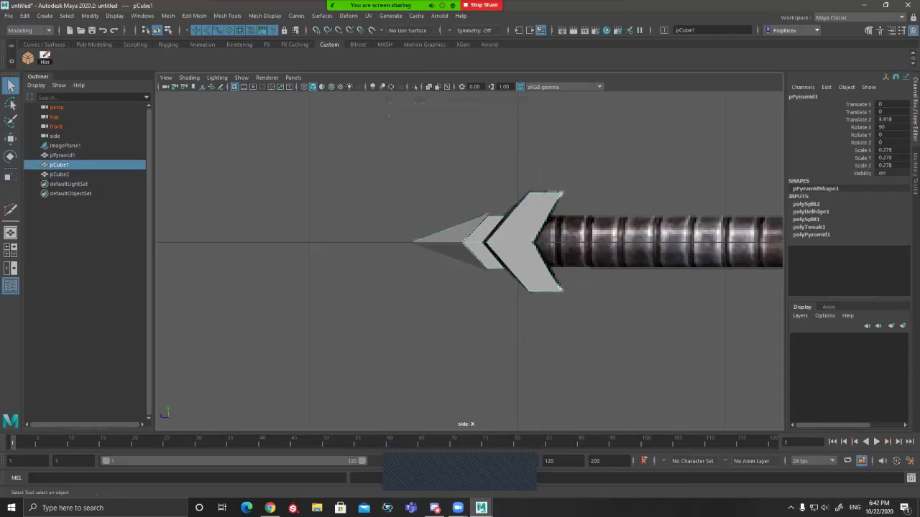
left_click(523, 233)
key("space")
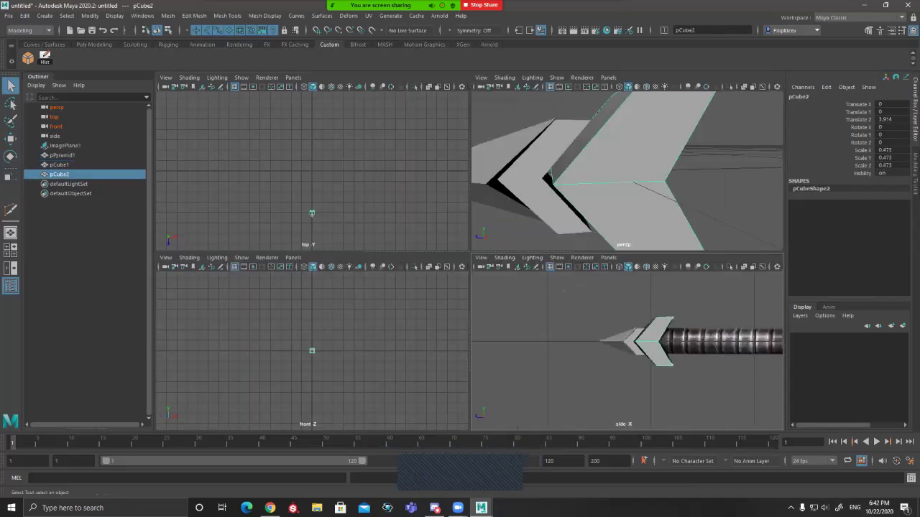
key("f")
left_click_drag(690, 154, 593, 204, "alt")
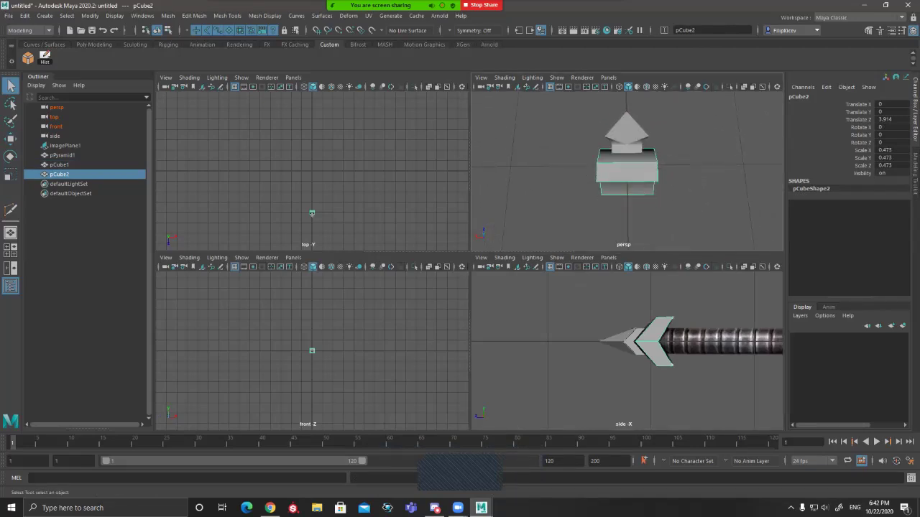
key("space")
left_click_drag(503, 215, 672, 236, "alt")
left_click_drag(589, 216, 438, 216, "alt")
Step: Try an extra duplicate of the neck cube inside the collar, scaled uniformly to 0.45, and delete it
left_click(432, 236)
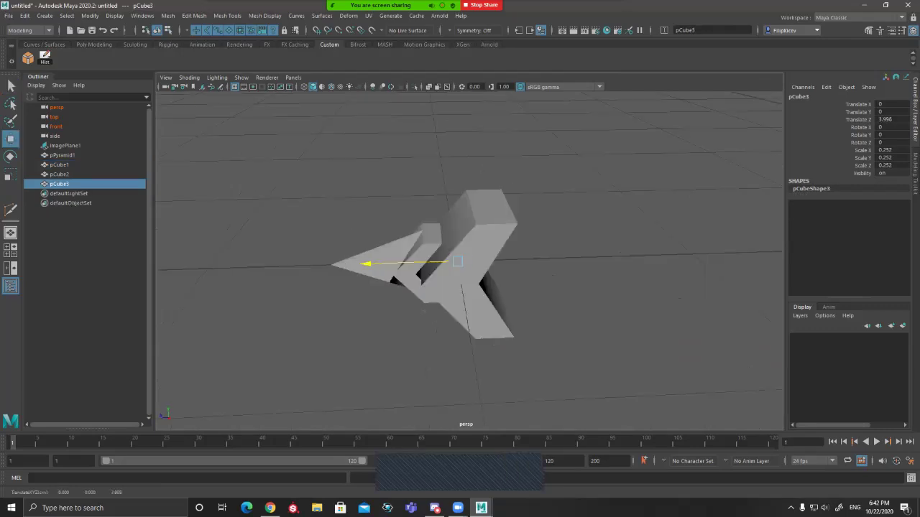
key("w")
key("r")
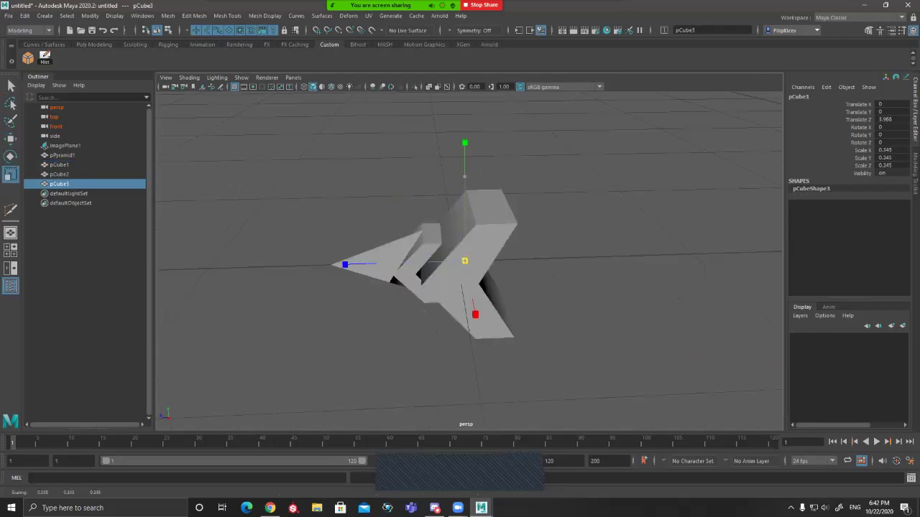
left_click_drag(568, 264, 389, 310)
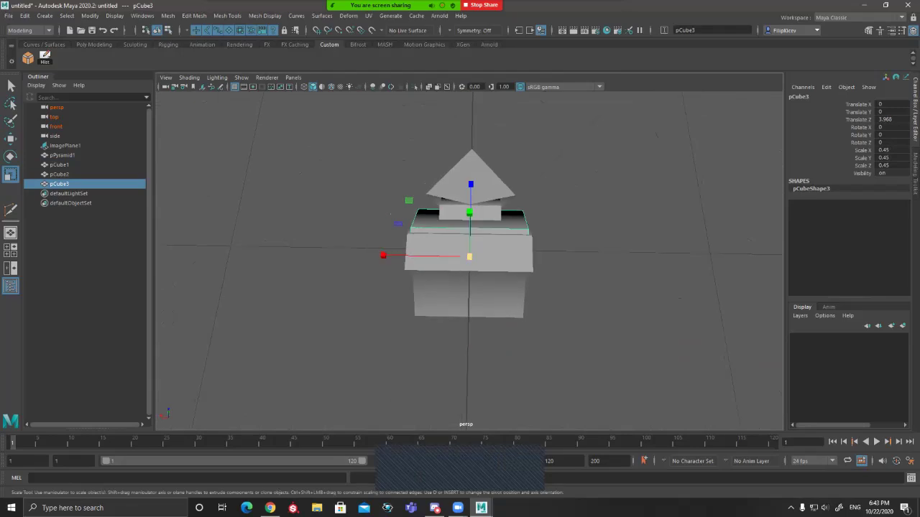
key("Delete")
Step: Try narrowing the collar along X to a scale of about 0.325 and undo the scaling
left_click(460, 288)
left_click_drag(459, 287, 496, 324, "alt")
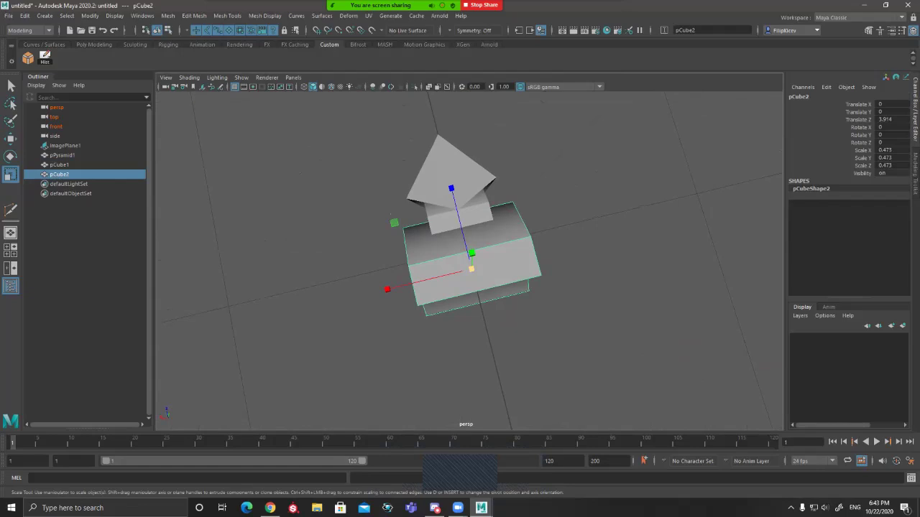
key("space")
key("space")
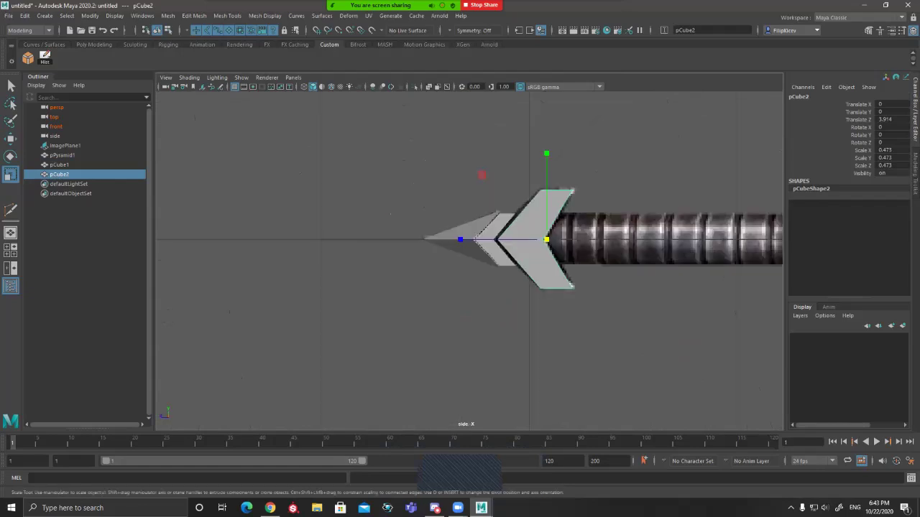
key("4")
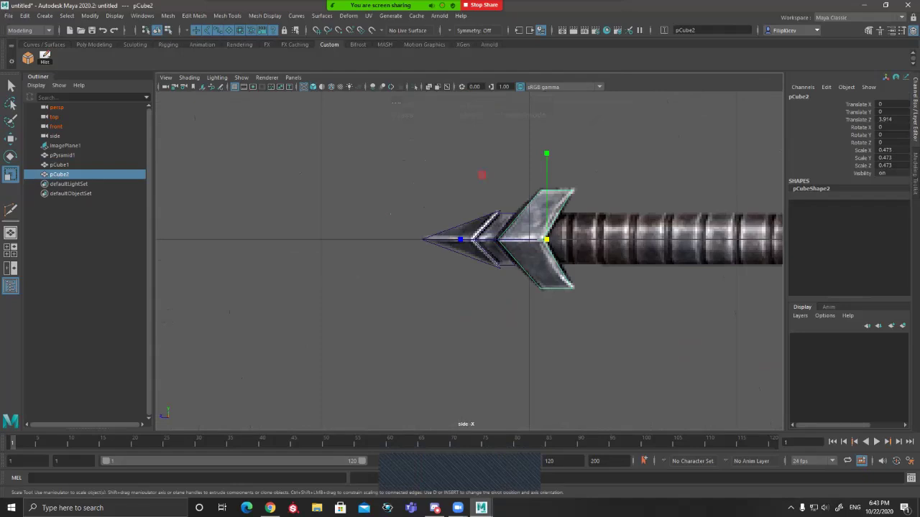
key("space")
left_click_drag(625, 165, 597, 171, "alt")
left_click_drag(516, 199, 531, 218, "alt")
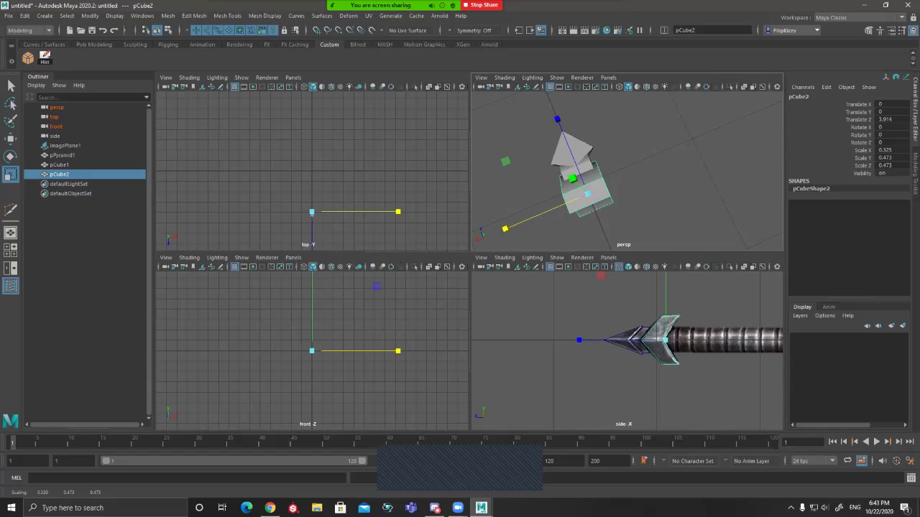
key("ctrl+z")
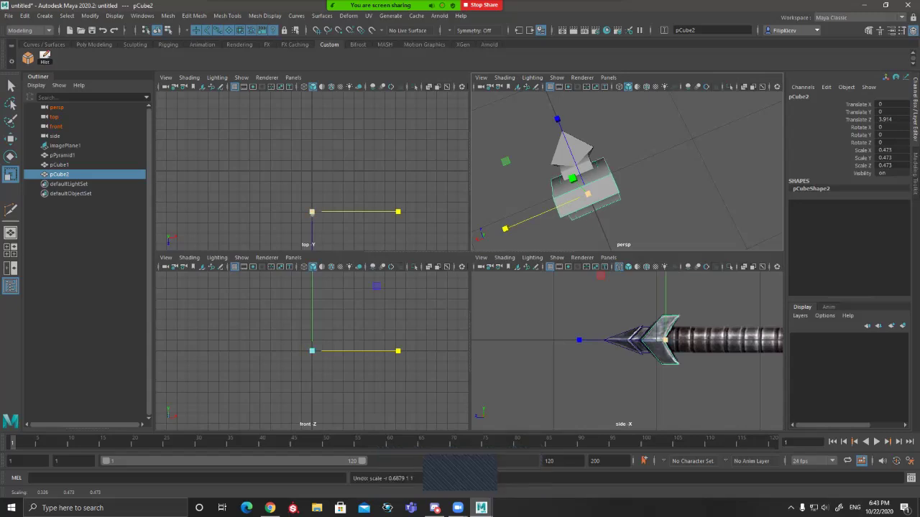
Step: Create a polygon cylinder for the grip and set its X rotation to 90
middle_click_drag(689, 337, 552, 306, "alt")
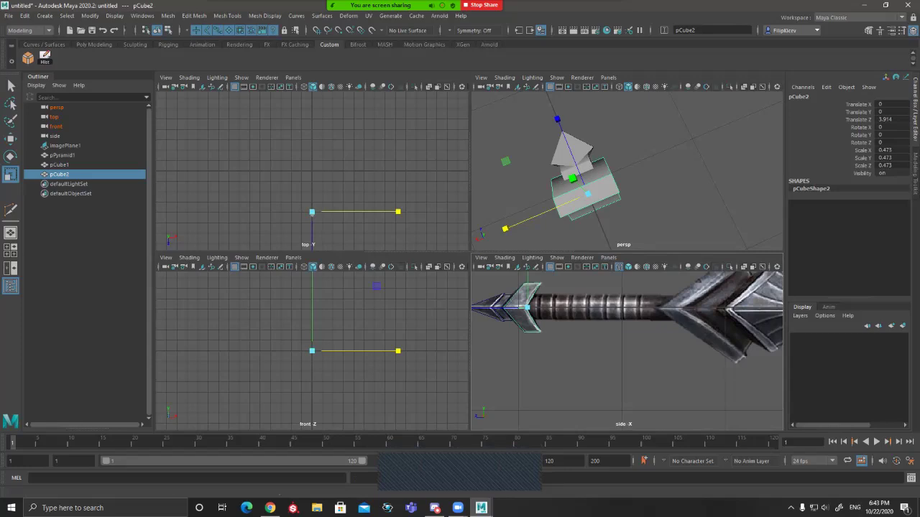
left_click(45, 16)
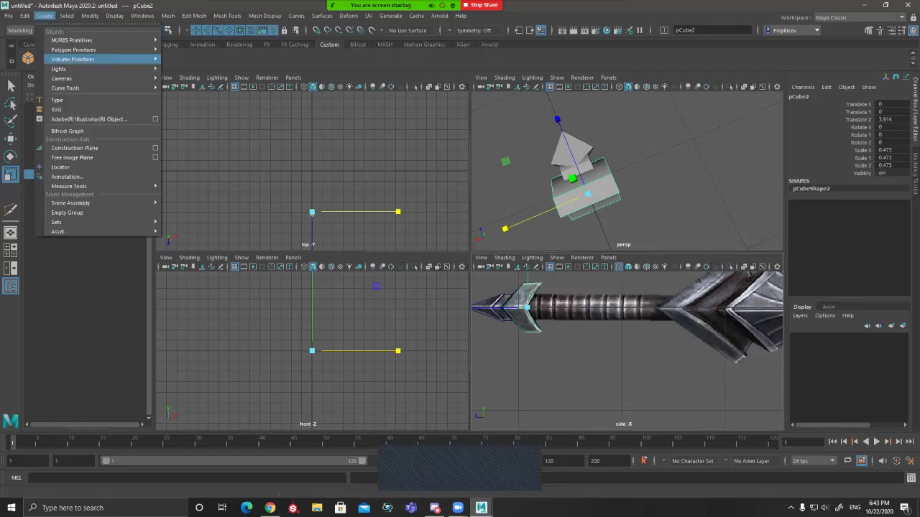
left_click(186, 74)
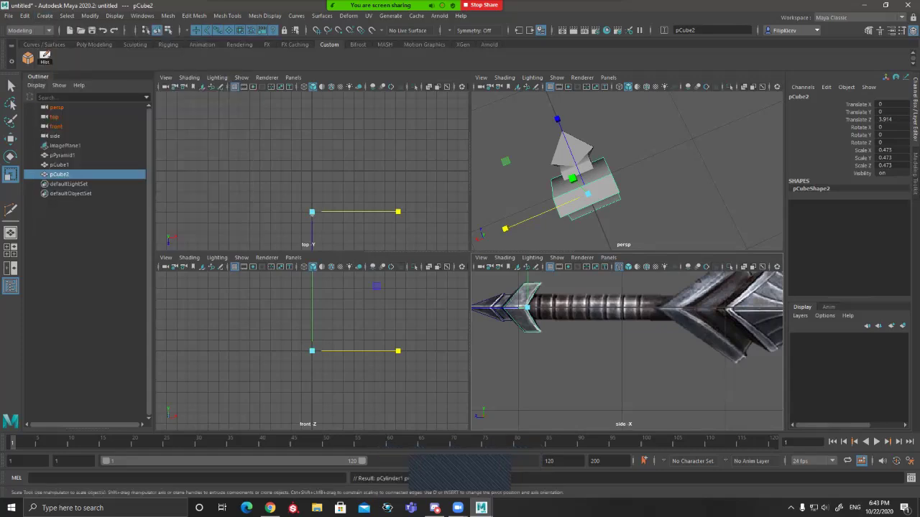
left_click_drag(560, 201, 675, 143, "alt")
key("e")
left_click_drag(708, 106, 665, 156)
left_click_drag(312, 214, 312, 212)
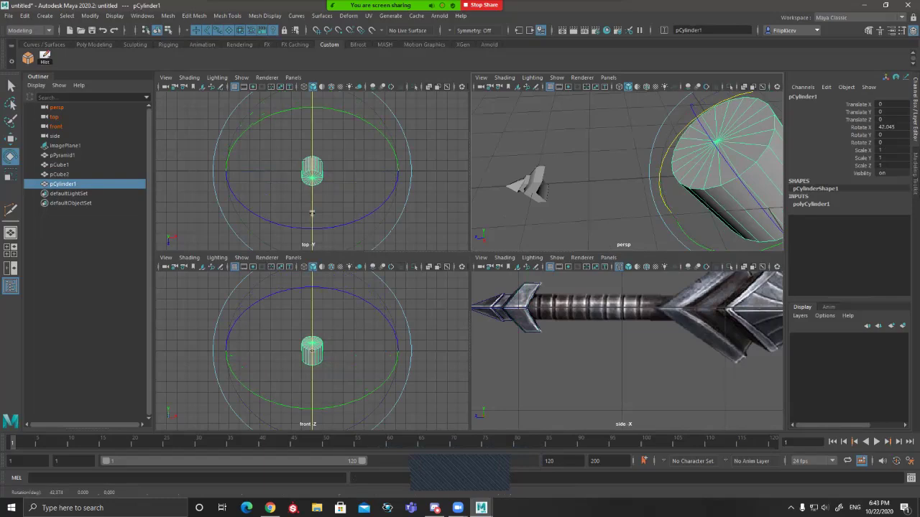
left_click(888, 128)
type("90")
key("Return")
Step: Move the cylinder along Z to 2.759 over the grip and scale it uniformly to 0.13, matching the grip's thickness
left_click_drag(690, 172, 632, 176, "alt")
key("w")
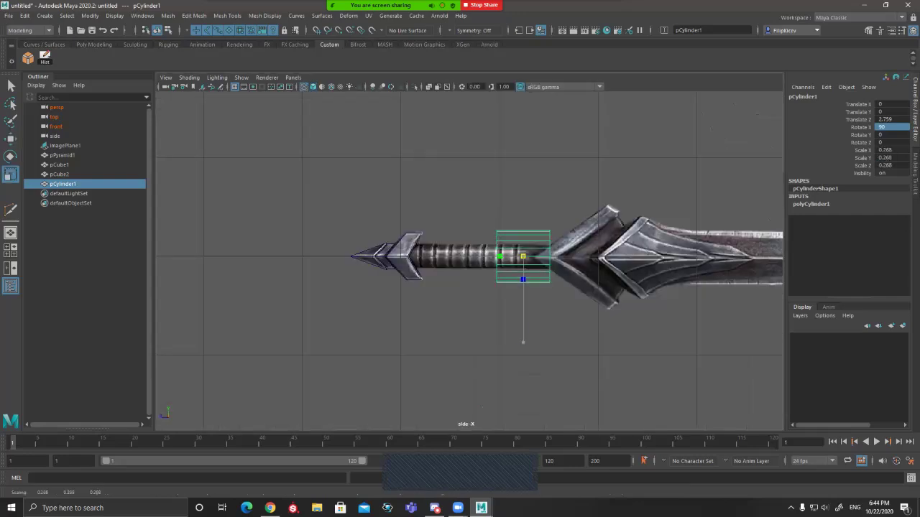
scroll(470, 252, "up", 5)
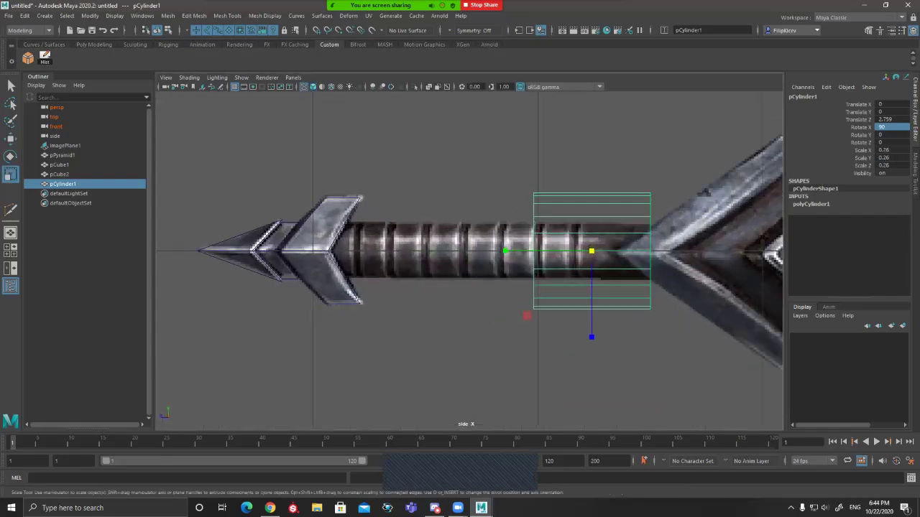
left_click_drag(591, 251, 548, 251)
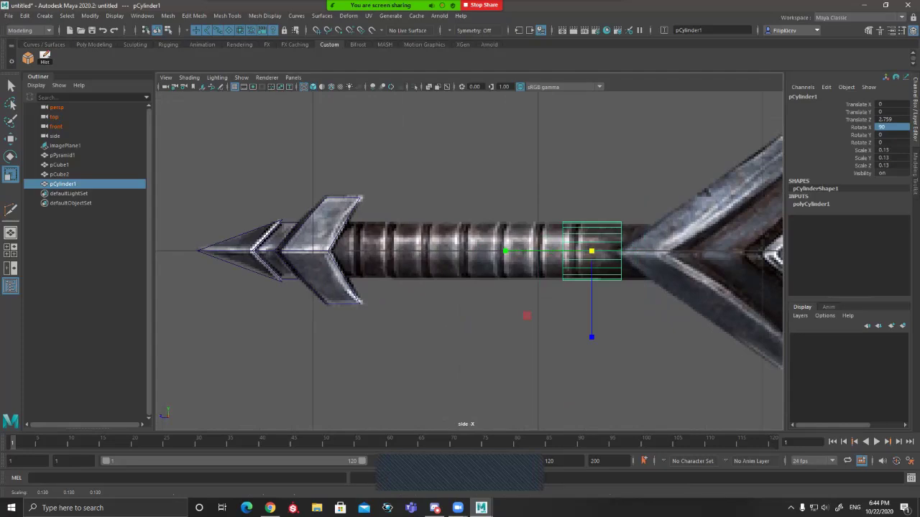
Step: Move the cylinder along Z until it sits against the rear notch of the collar
key("space")
key("space")
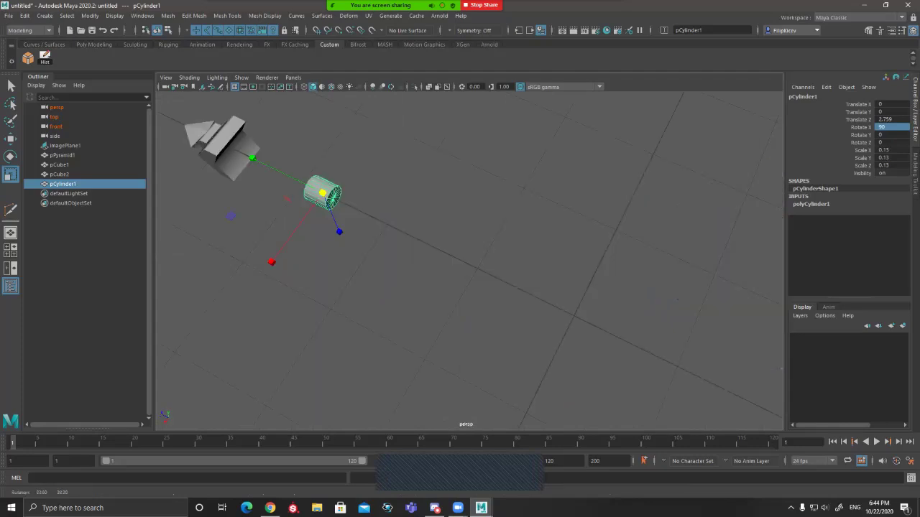
middle_click_drag(330, 216, 479, 267, "alt")
key("w")
left_click_drag(399, 203, 319, 158)
key("f")
left_click_drag(495, 287, 441, 250, "alt")
scroll(469, 261, "down", 4)
Step: Try shifting the collar and cylinder together along Z towards the pommel tip and undo the move
left_click(404, 226)
key("q")
left_click(452, 253, "shift")
key("w")
left_click_drag(349, 205, 339, 201)
key("ctrl+z")
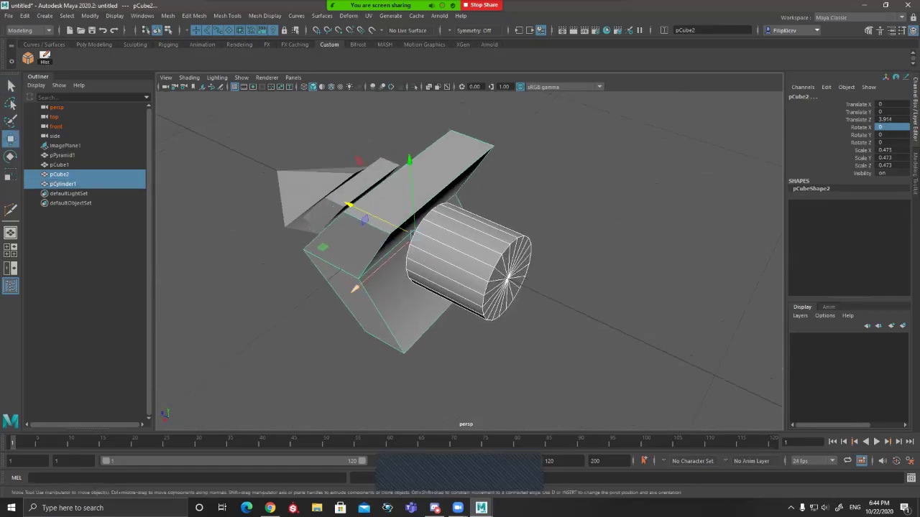
Step: Nudge only the cylinder along Z to 3.799, tucking its end into the collar
left_click(460, 251)
mouse_move(402, 229)
left_mouse_down()
mouse_move(378, 217)
mouse_move(401, 229)
left_mouse_up()
left_click_drag(401, 229, 583, 293, "alt")
scroll(488, 284, "down", 5)
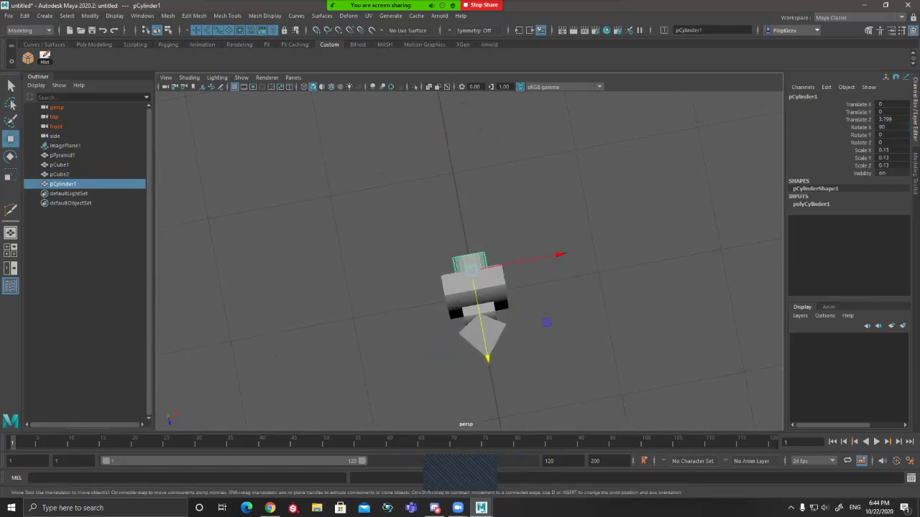
Step: Narrow the collar along X so its width is closer to that of the pommel tip
key("q")
scroll(496, 287, "up", 3)
left_click_drag(496, 287, 638, 210, "alt")
left_click(469, 276)
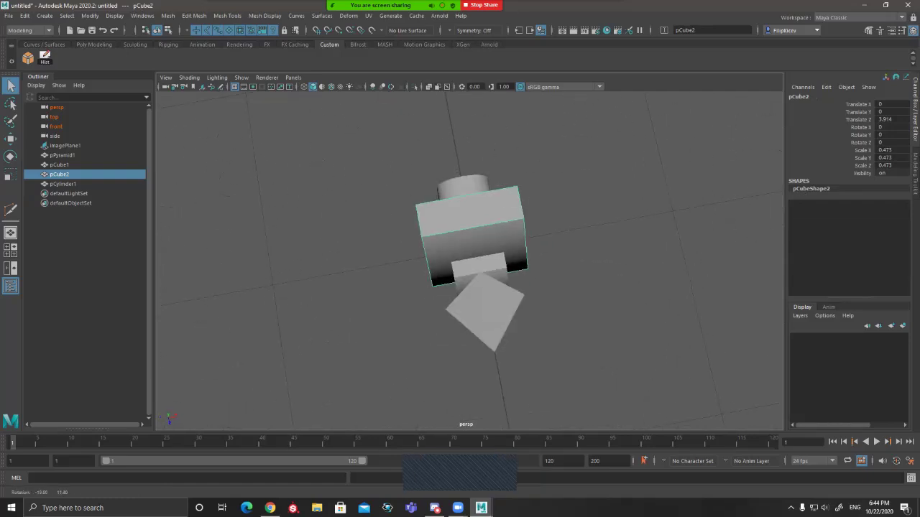
left_click_drag(535, 248, 512, 249, "alt")
key("r")
left_click_drag(563, 233, 548, 233)
scroll(548, 232, "up", 4)
middle_click_drag(547, 232, 508, 224, "alt")
scroll(492, 225, "up", 1)
Step: Widen the collar slightly along X to a scale of 0.401
left_click(436, 336)
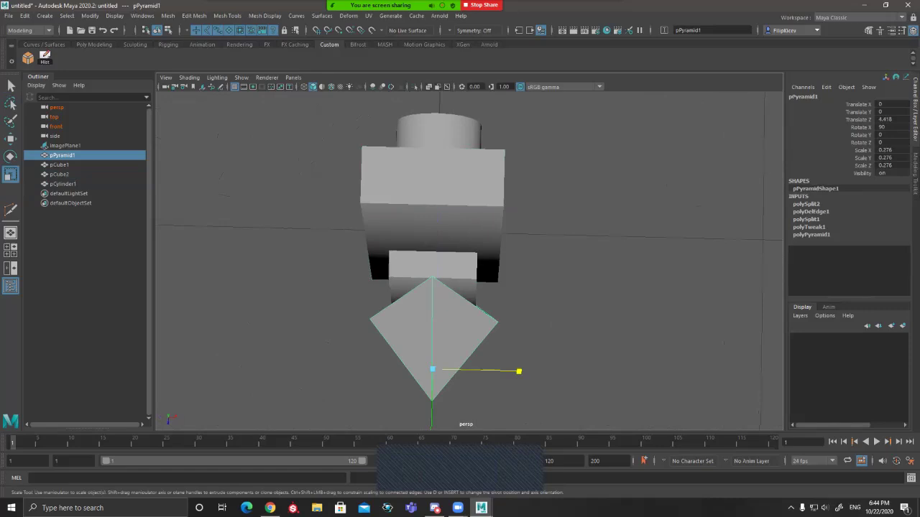
left_click(471, 223)
left_click_drag(523, 206, 528, 206)
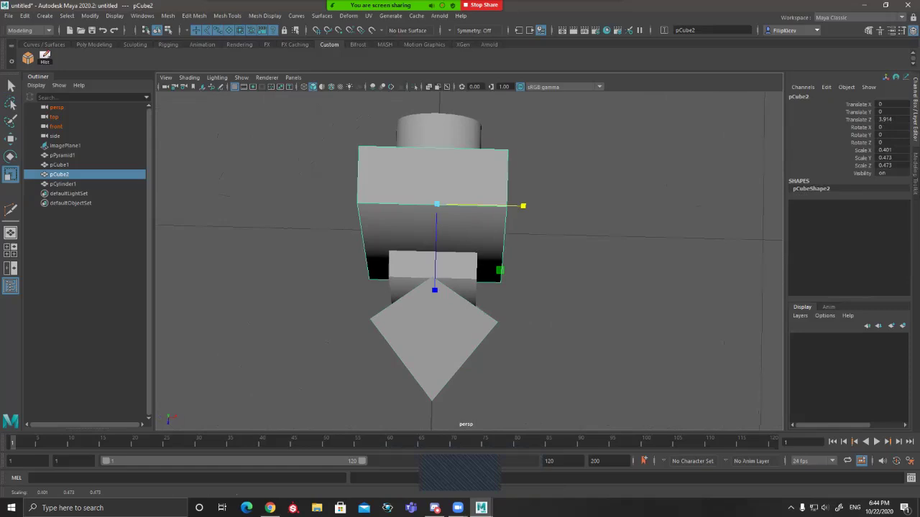
key("space")
key("space")
scroll(735, 202, "up", 8)
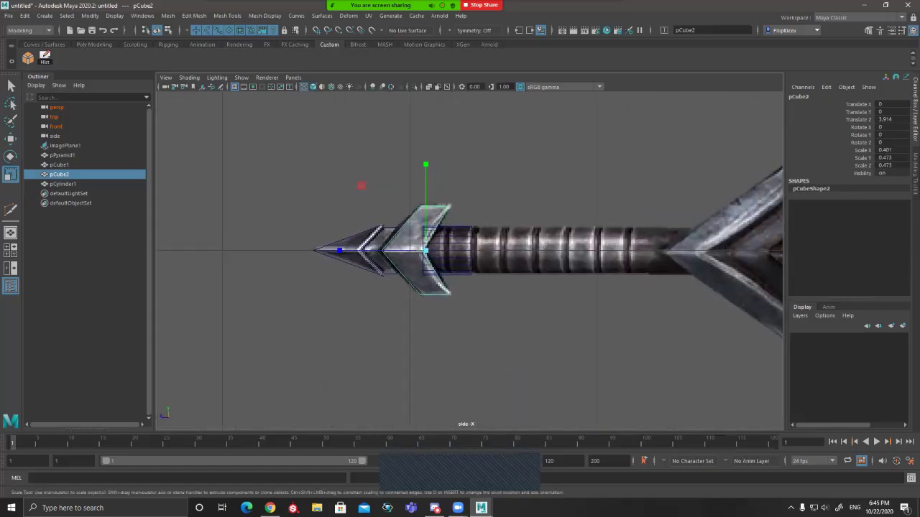
scroll(361, 186, "down", 5)
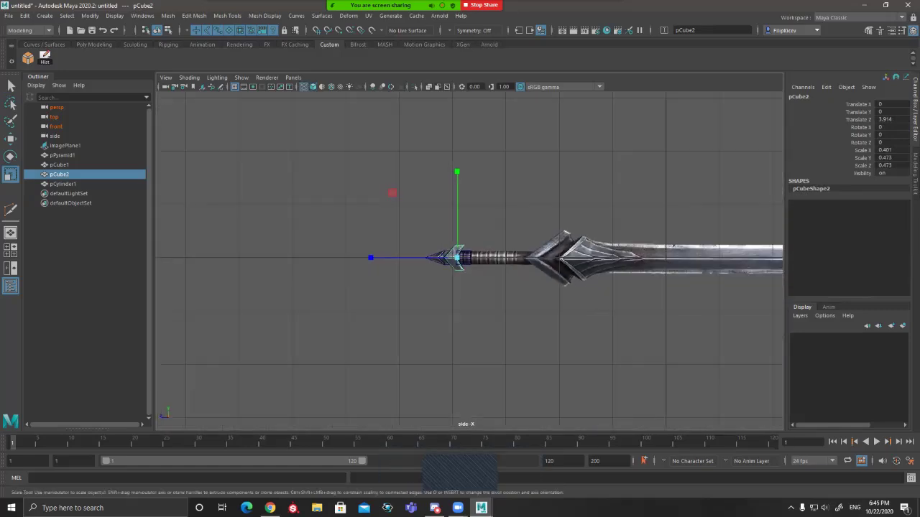
Step: Examine how the widths of the pommel tip, neck, collar and cylinder compare in the side and perspective views
scroll(496, 259, "up", 5)
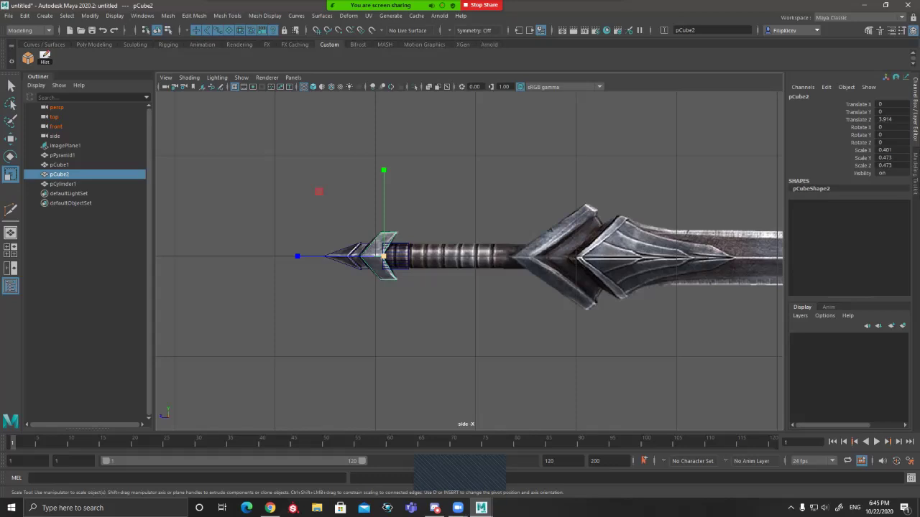
key("space")
scroll(618, 338, "up", 8)
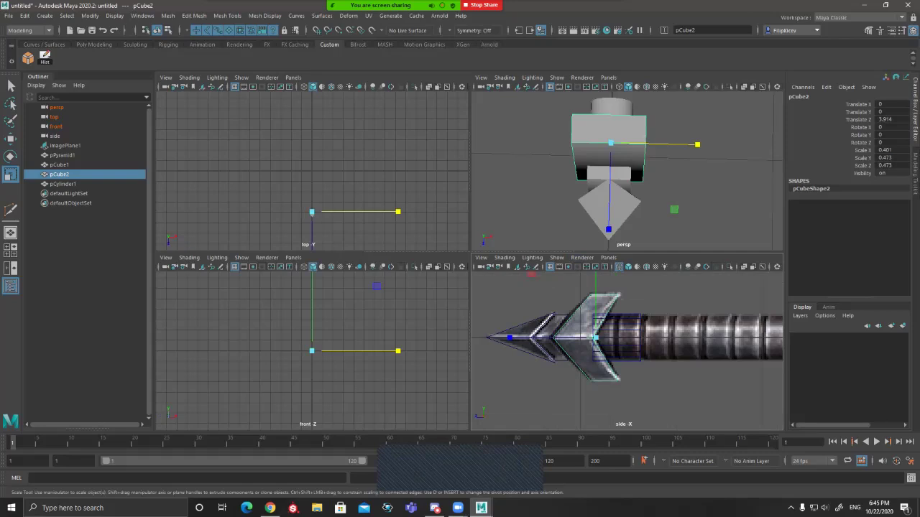
key("q")
left_click_drag(647, 193, 602, 196, "alt")
left_click(600, 197)
left_click(610, 163)
left_click(619, 139)
left_click(610, 163)
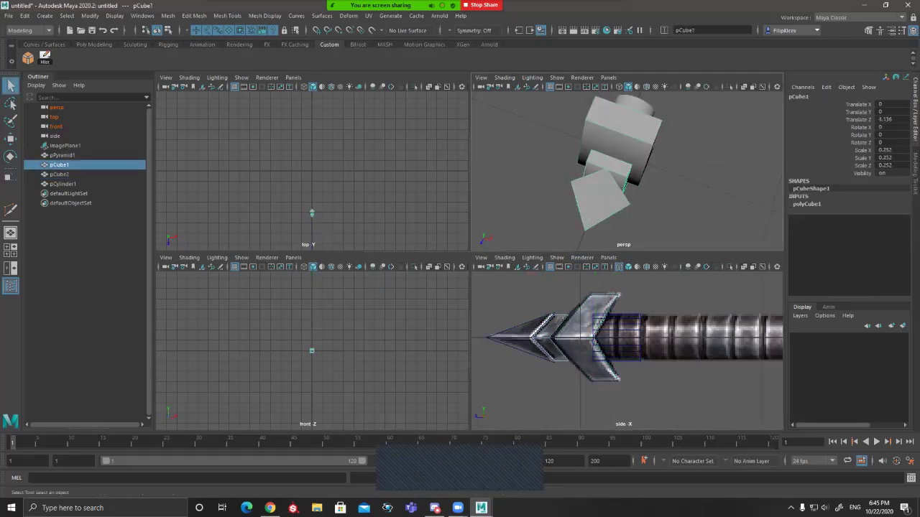
left_click(602, 195)
left_click_drag(602, 195, 644, 193, "alt")
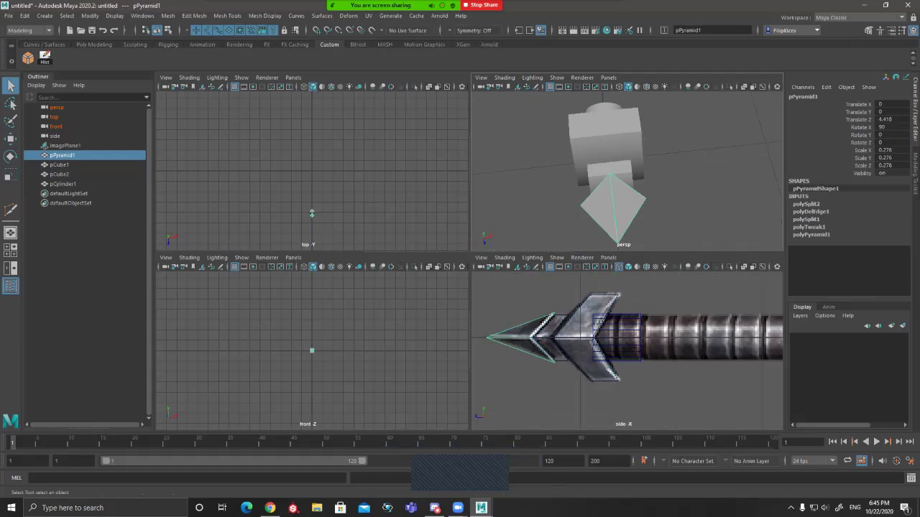
left_click_drag(654, 144, 615, 141, "alt")
left_click(616, 141)
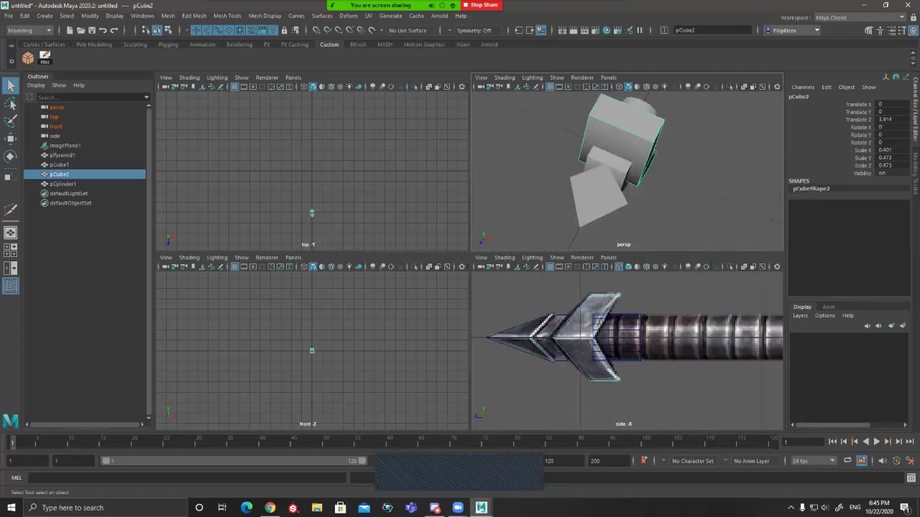
left_click_drag(644, 170, 667, 171, "alt")
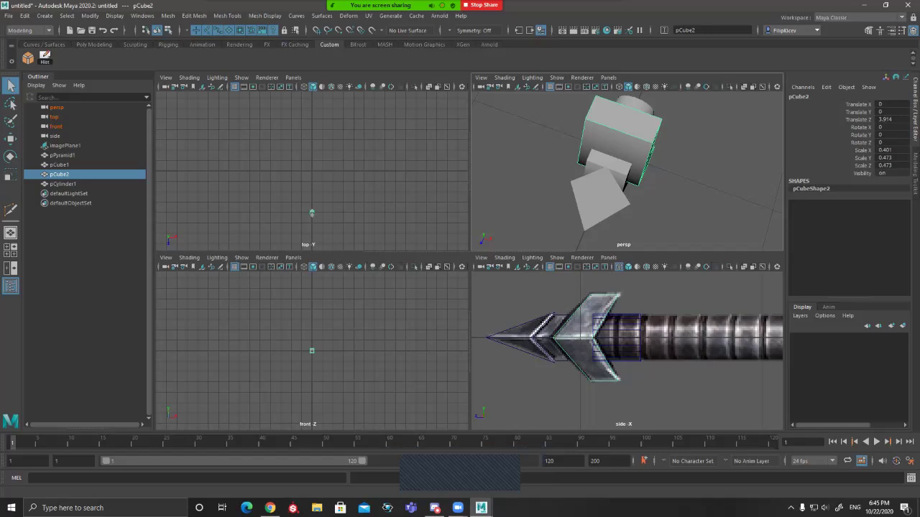
left_click_drag(557, 100, 603, 112, "alt")
left_click(602, 110, "shift")
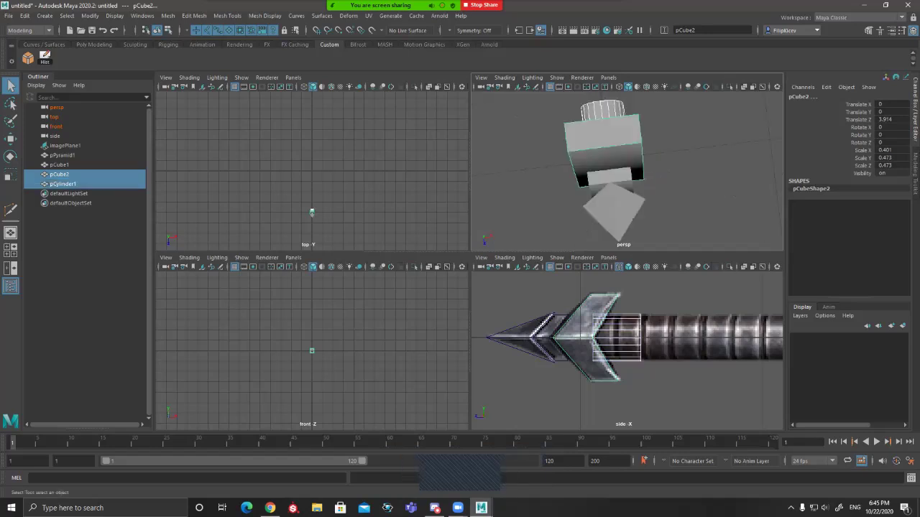
left_click(604, 137)
key("space")
left_click_drag(604, 144, 575, 145, "alt")
left_click(469, 282)
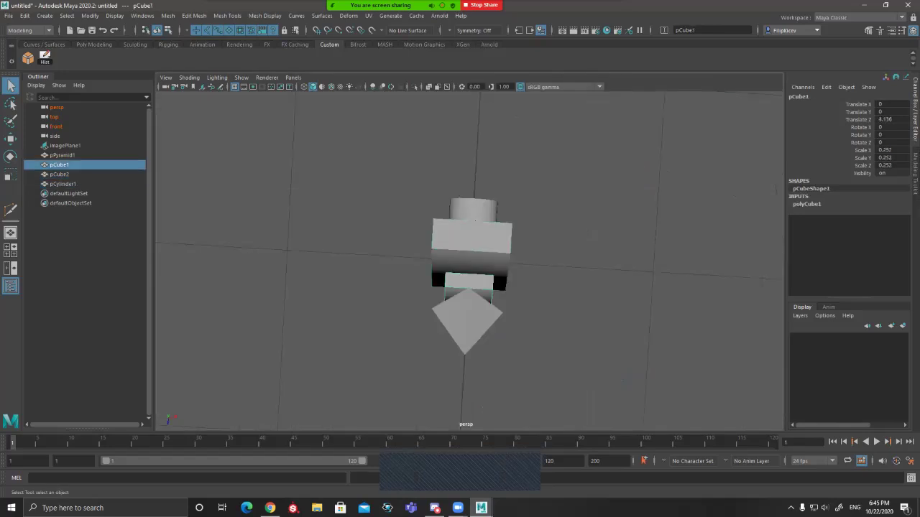
Step: Taper the collar by narrowing its pommel-side vertices along X, leaving the wing ends wider
left_click(483, 241)
left_click_drag(483, 241, 460, 243, "alt")
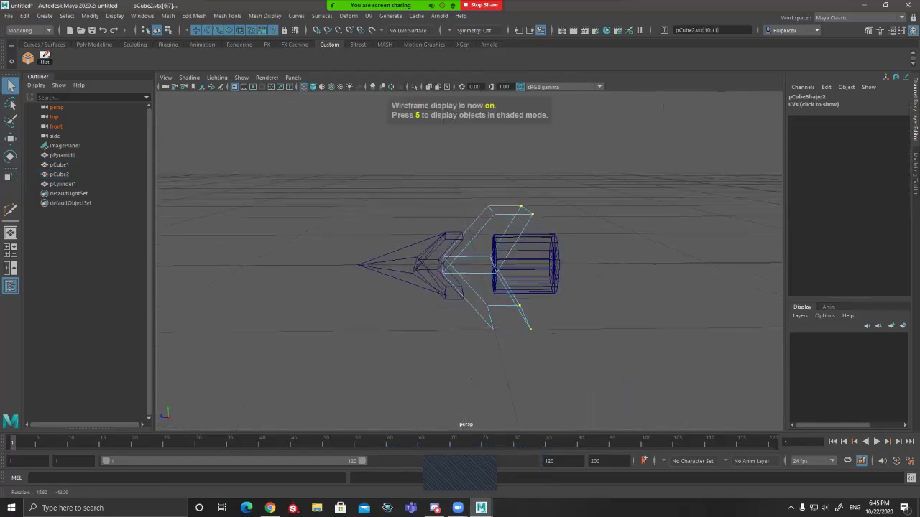
left_click_drag(504, 277, 497, 262, "alt")
left_click_drag(480, 198, 500, 217)
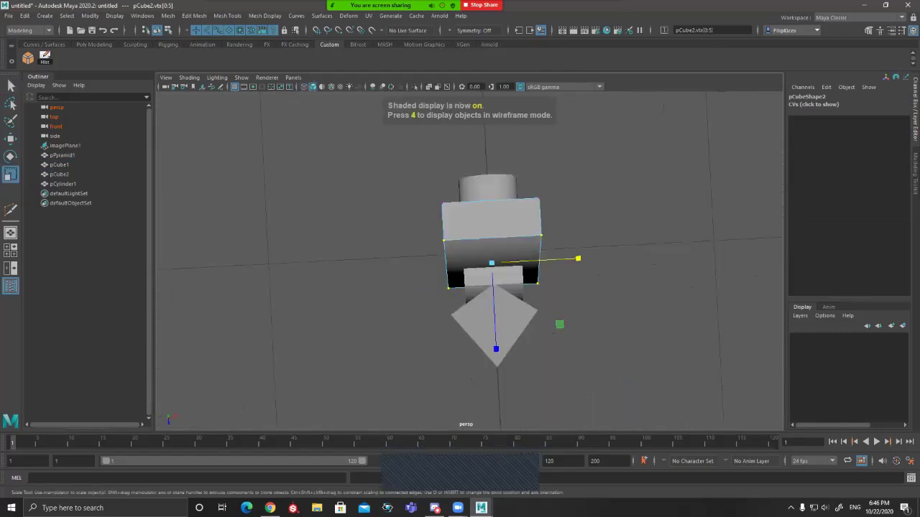
left_click_drag(579, 258, 726, 229)
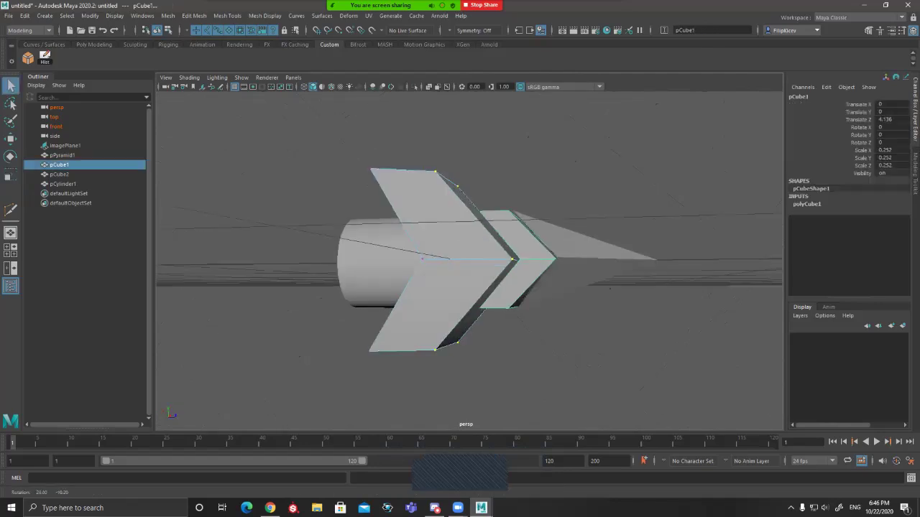
Step: Narrow the pommel tip by scaling its two side vertices inward along X to about the neck's width
left_click_drag(503, 287, 611, 345, "alt")
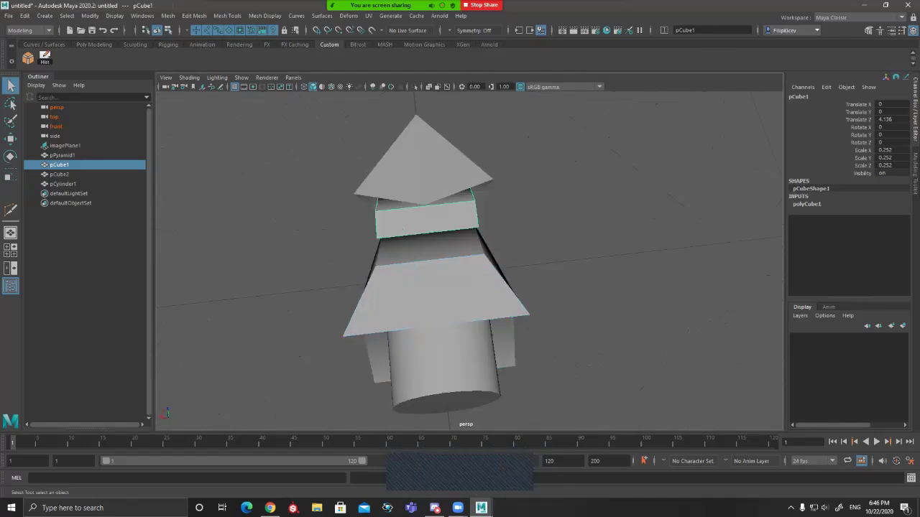
left_click_drag(460, 288, 402, 309, "alt")
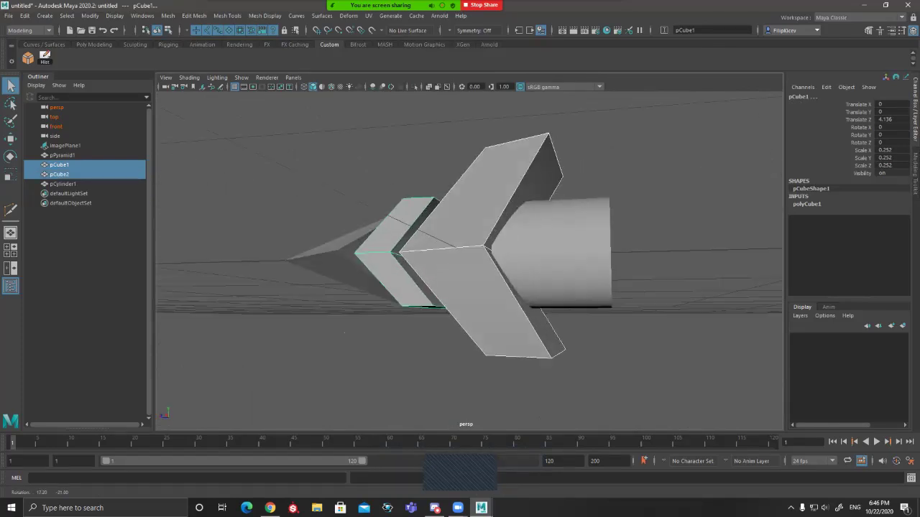
left_click(417, 176)
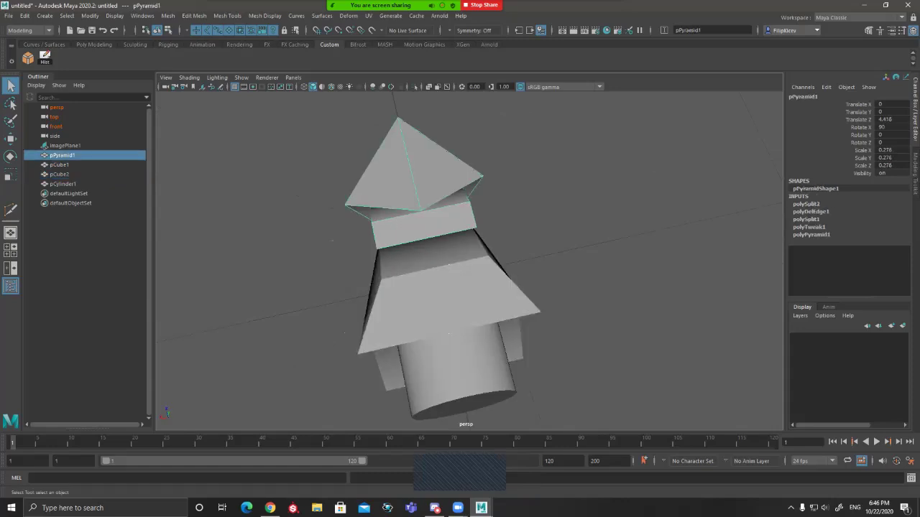
scroll(431, 216, "down", 2)
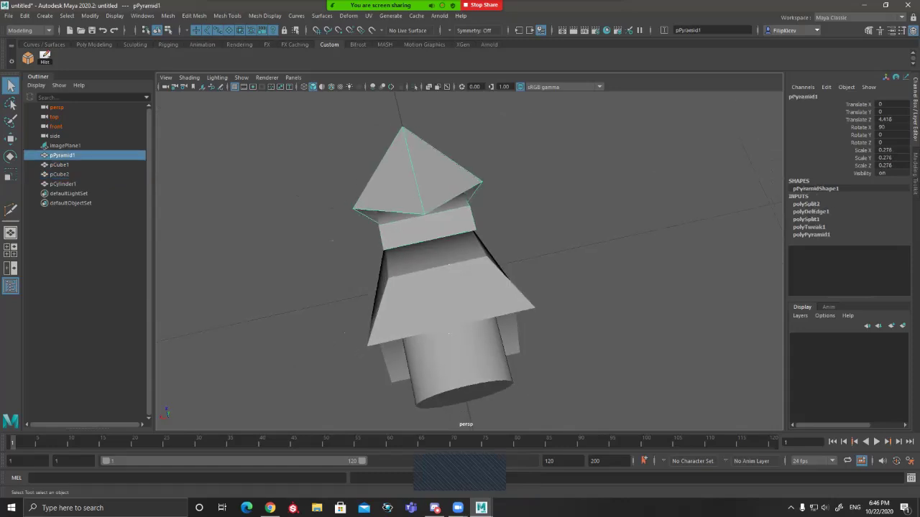
left_click_drag(431, 274, 396, 288, "alt")
key("r")
key("q")
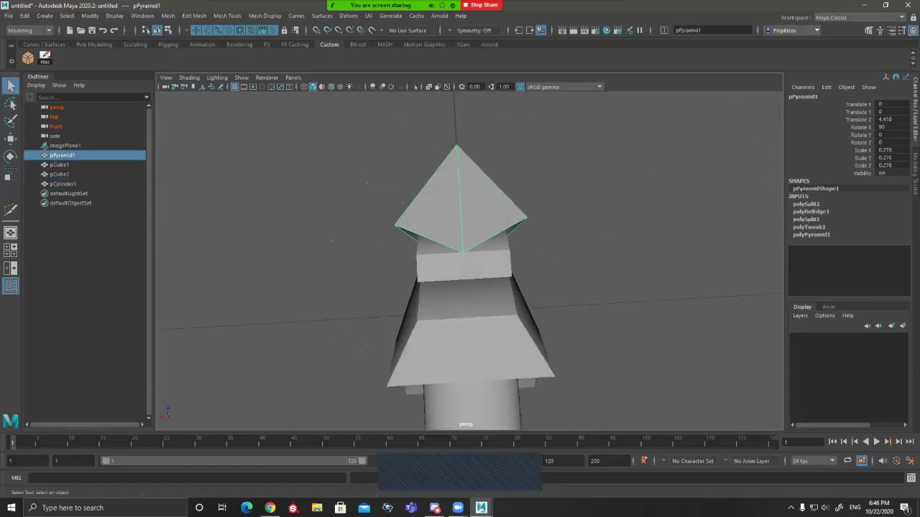
key("F9")
key("5")
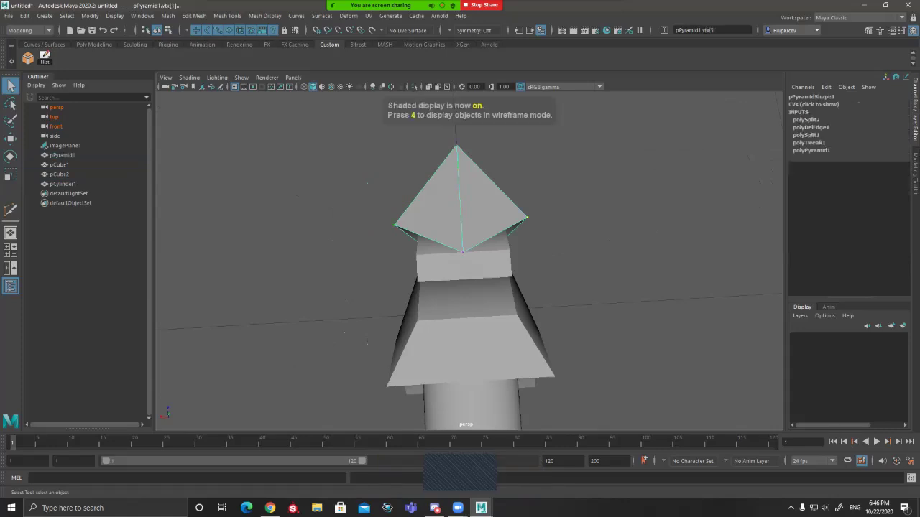
key("e")
key("r")
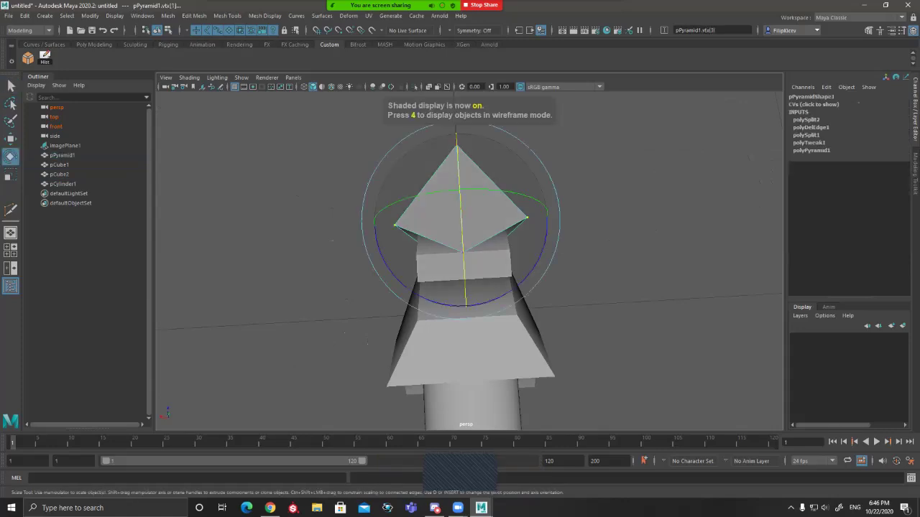
left_click_drag(375, 225, 498, 276)
Step: Flare the neck by scaling its collar-side vertices outward along X, making that end wider than the pommel side
key("q")
left_click(473, 262)
right_click_drag(483, 252, 446, 251)
key("4")
left_click_drag(431, 232, 515, 249)
mouse_move(507, 259)
left_mouse_down("alt")
mouse_move(464, 247)
mouse_move(388, 194)
left_mouse_up("alt")
key("5")
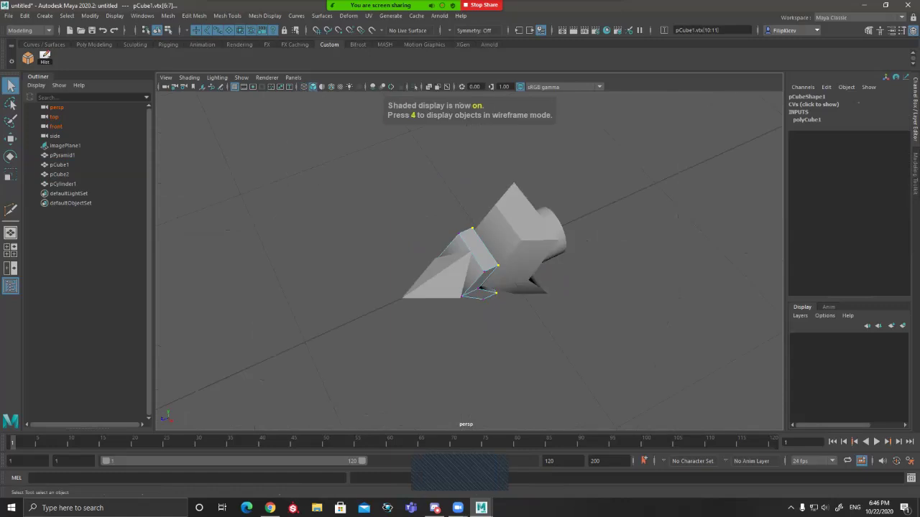
left_click_drag(392, 202, 496, 247, "alt")
key("r")
left_click_drag(559, 259, 560, 290)
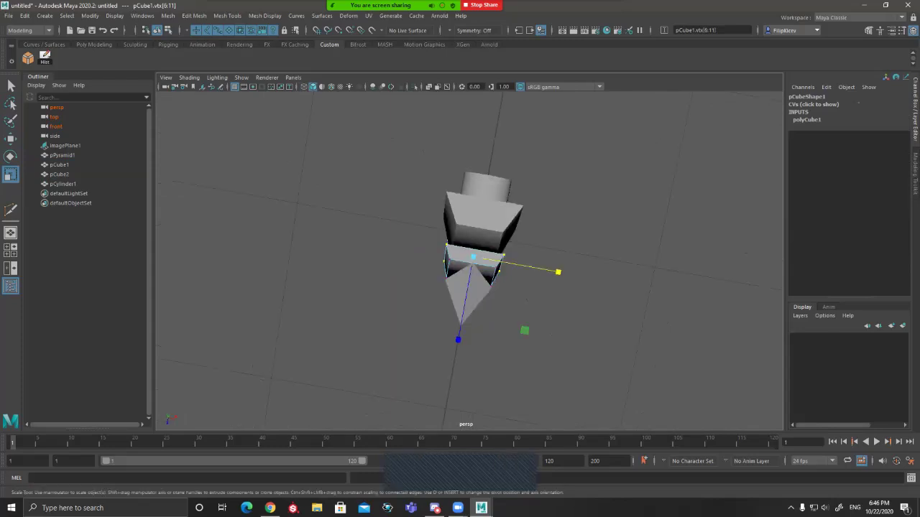
Step: Examine the tapered profile of the collar, neck and pommel tip from the top view
key("space")
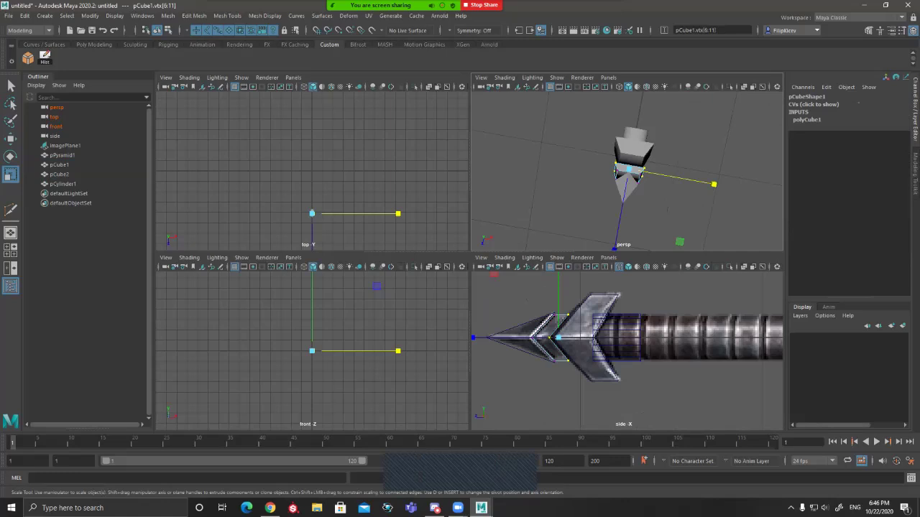
key("space")
middle_click_drag(431, 245, 390, 177, "alt")
key("f")
scroll(452, 264, "down", 5)
scroll(452, 264, "up", 5)
scroll(452, 263, "down", 4)
scroll(452, 263, "up", 3)
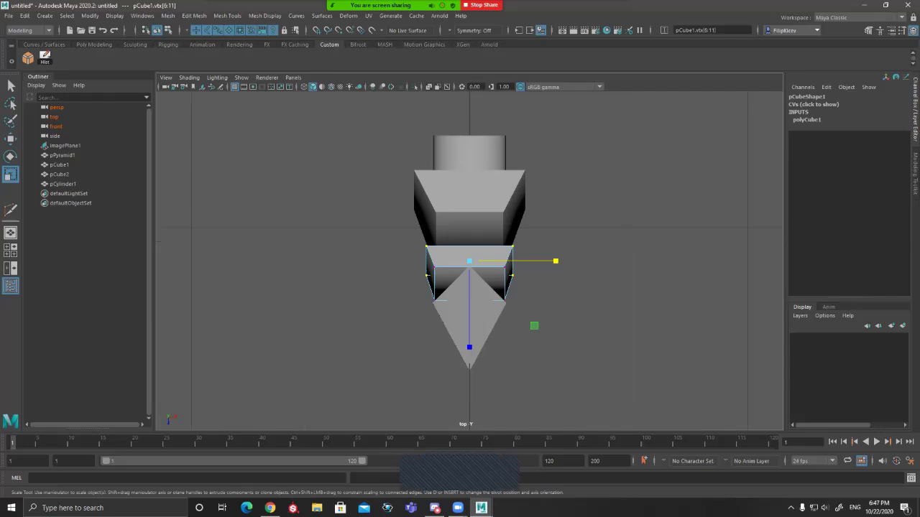
middle_click_drag(470, 261, 452, 252, "alt")
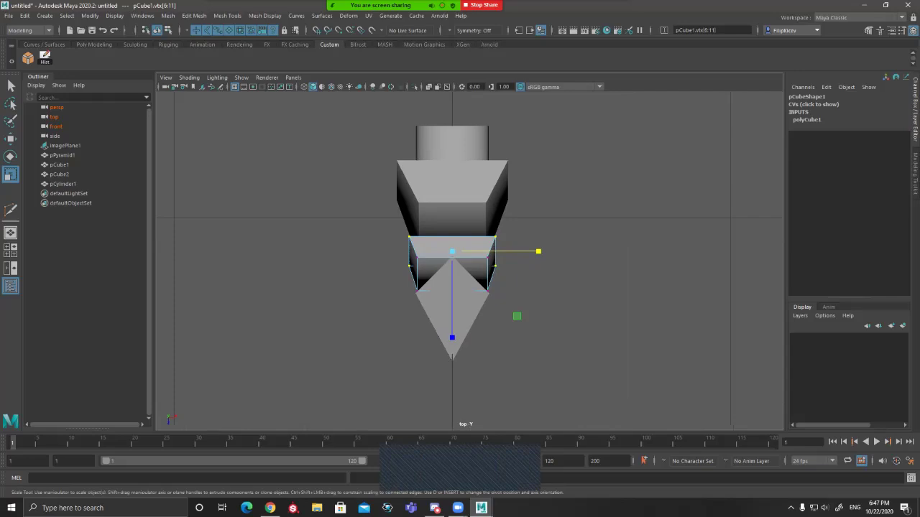
left_click(459, 316)
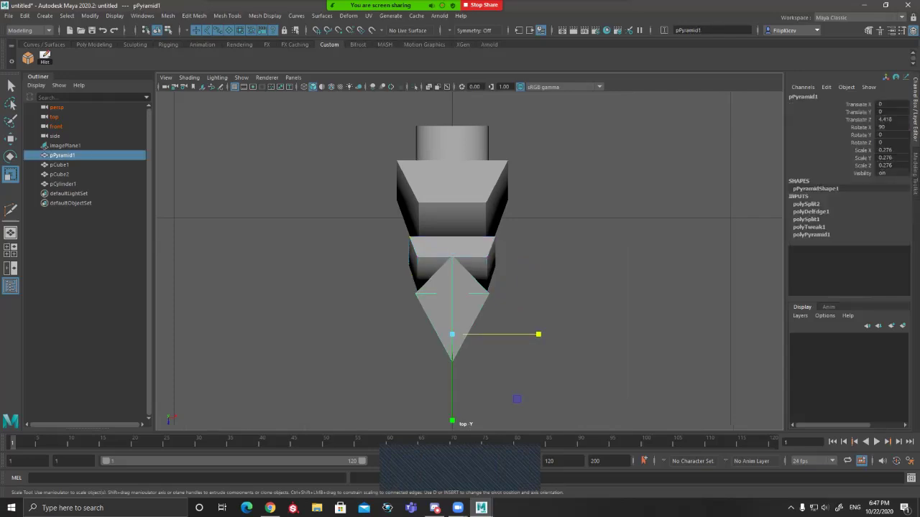
left_click(453, 248)
left_click(454, 313)
middle_click_drag(467, 208, 471, 410, "alt")
scroll(469, 287, "down", 12)
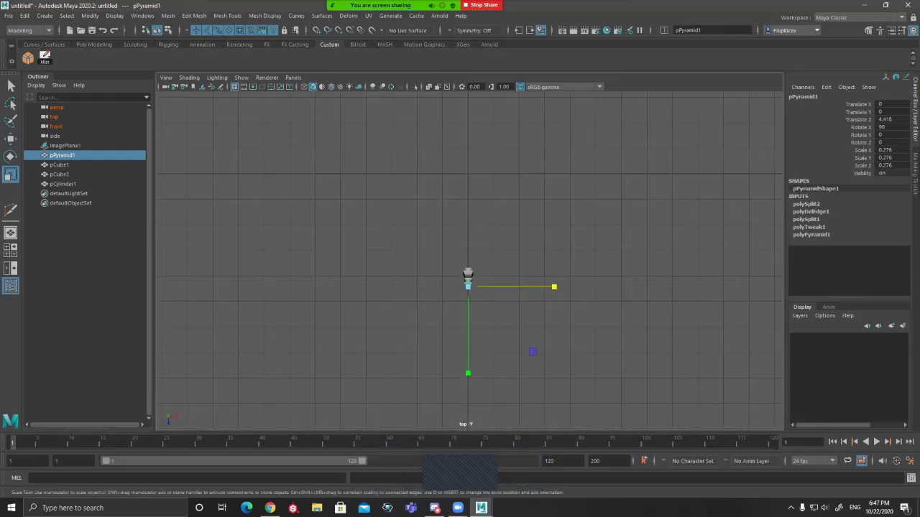
scroll(478, 303, "up", 8)
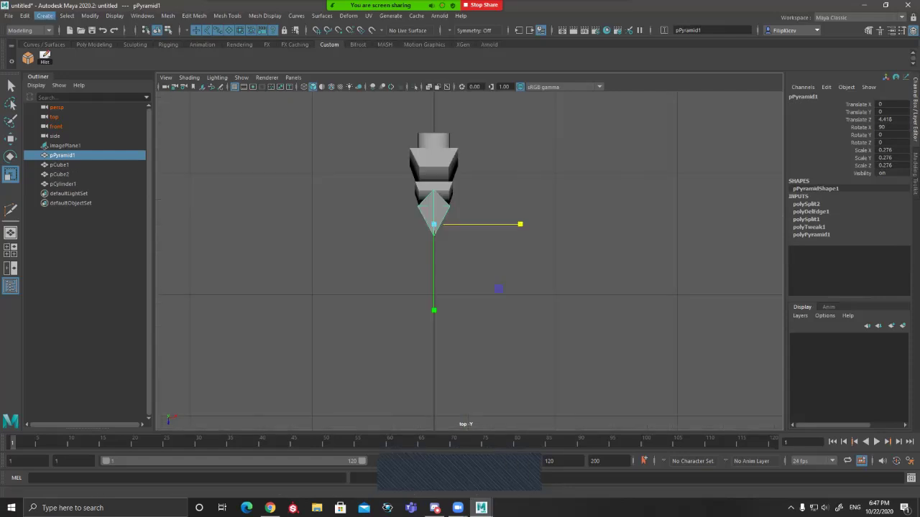
Step: Create a polygon cube and move it along Z to 4.02, aligning its front edge with the pommel's point
left_click(44, 15)
mouse_move(73, 49)
left_click(184, 59)
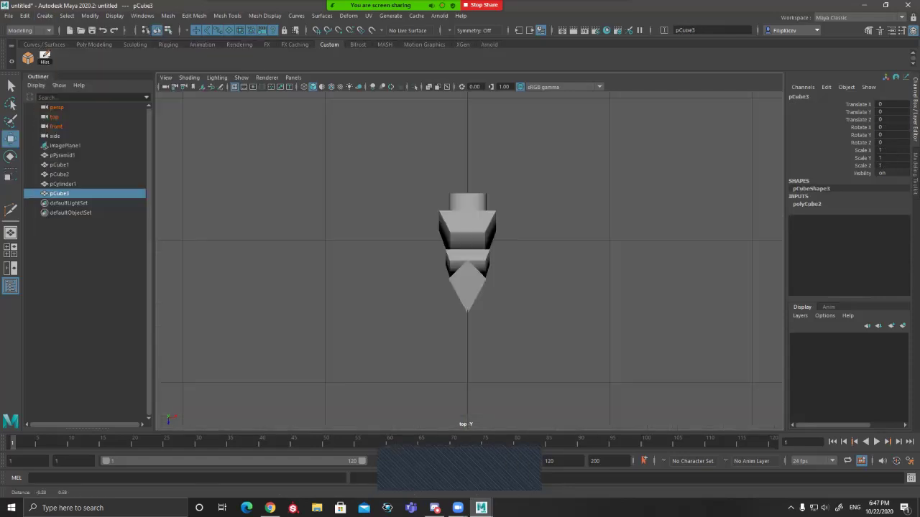
scroll(474, 262, "down", 4)
left_click_drag(473, 262, 473, 340)
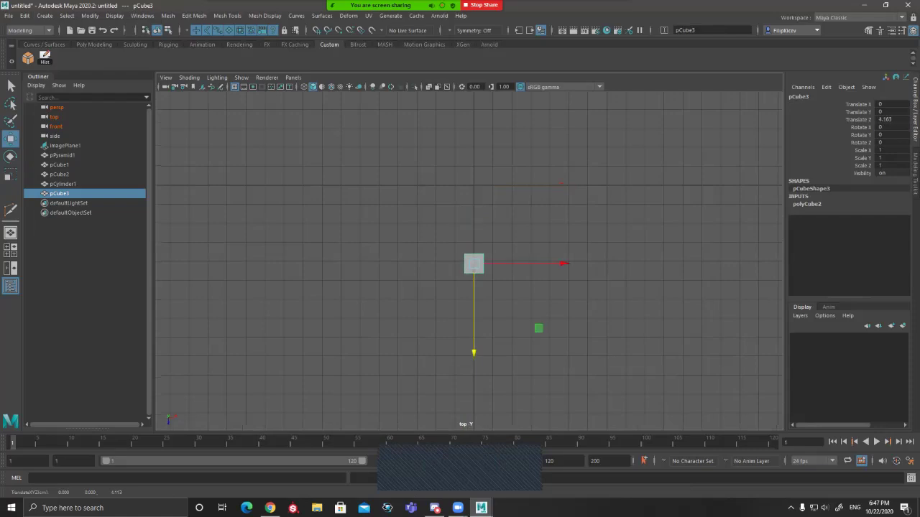
scroll(474, 340, "up", 2)
scroll(494, 280, "up", 6)
key("4")
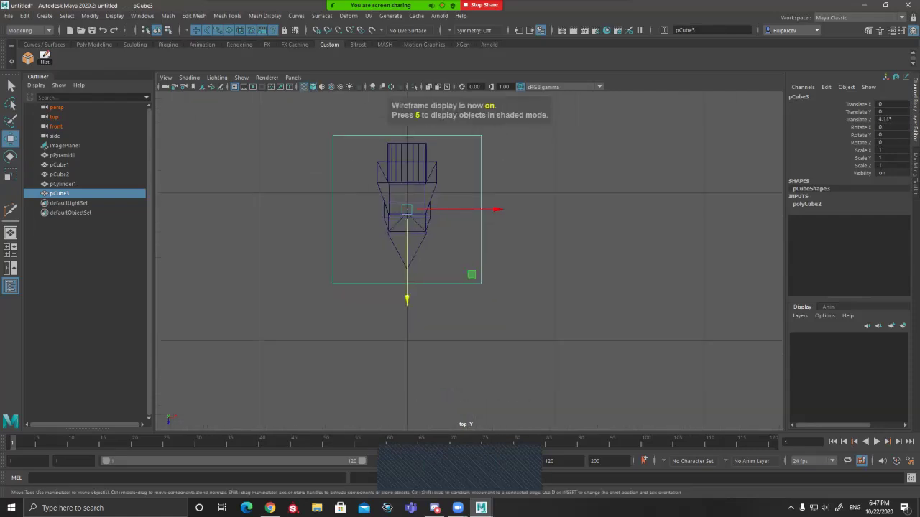
middle_click_drag(407, 284, 468, 299, "alt")
scroll(468, 298, "up", 2)
left_click_drag(468, 303, 468, 285)
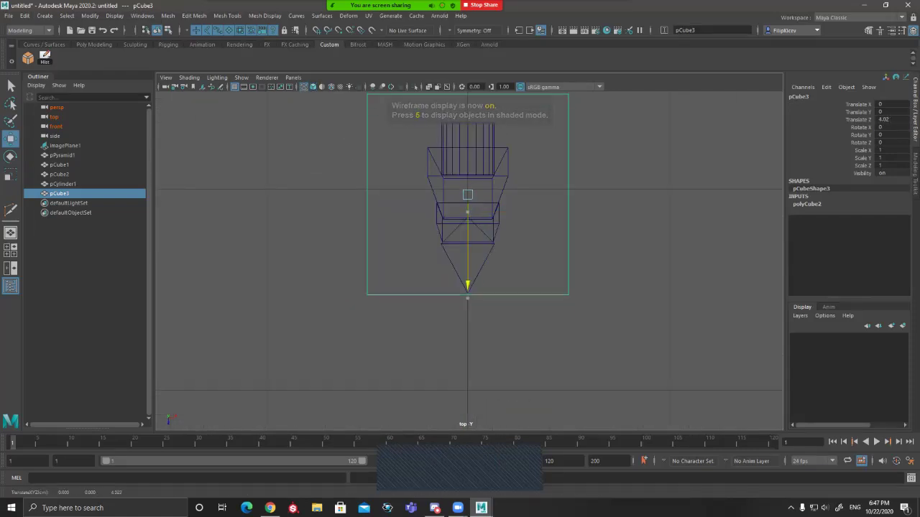
Step: Shape the new cube into a wedge by scaling its front vertices along X almost to a point and narrowing its rear vertices
key("q")
left_click_drag(553, 294, 467, 295)
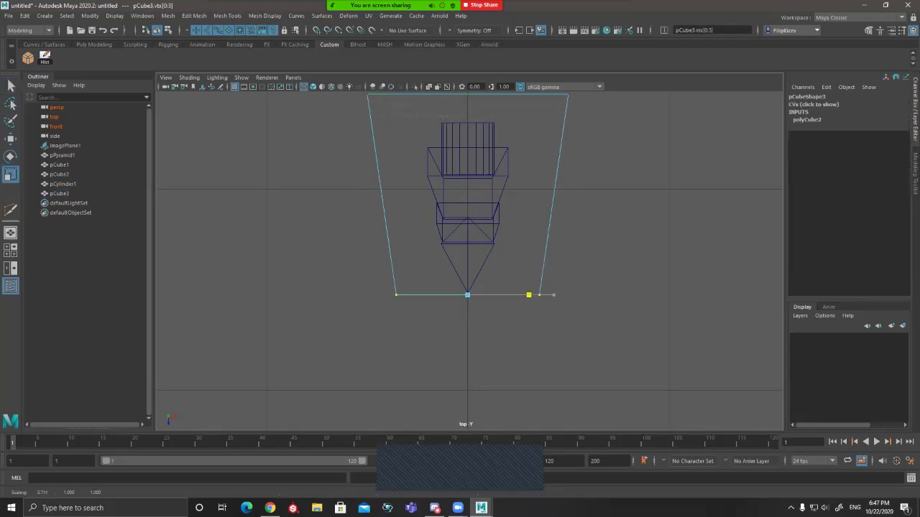
middle_click_drag(468, 295, 474, 349, "alt")
left_click_drag(627, 130, 345, 169)
left_click(473, 148)
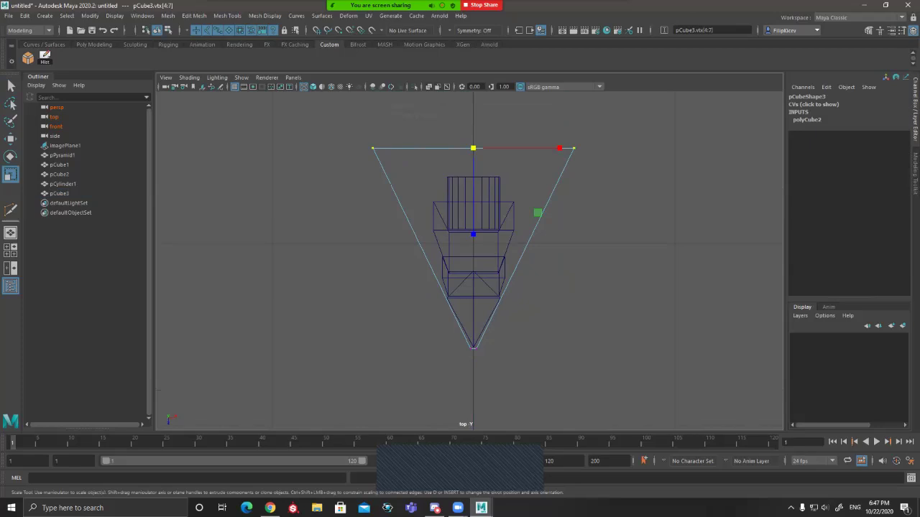
left_click_drag(559, 148, 535, 148)
scroll(535, 148, "up", 5)
middle_click_drag(535, 148, 533, 129, "alt")
Step: Narrow the neck by scaling its pommel-side vertices inward along X, using the wedge outline as a guide
left_click(533, 129)
left_click(575, 245)
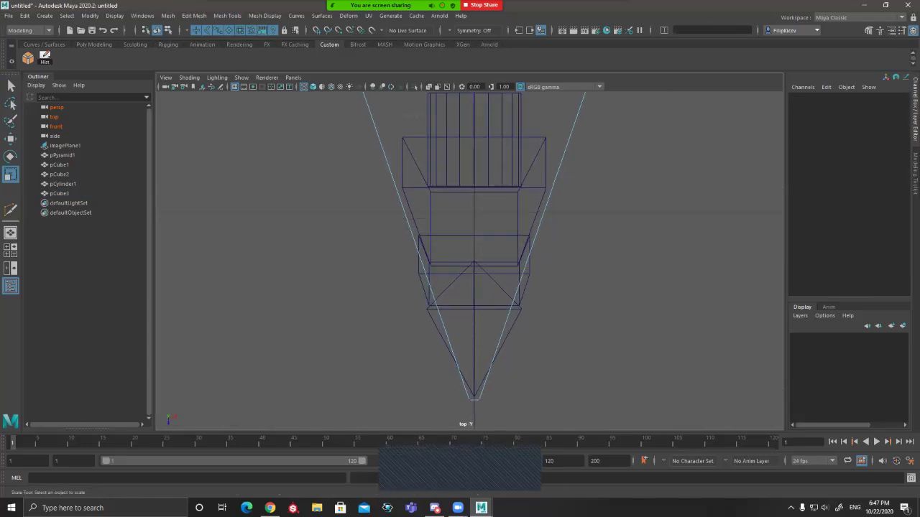
left_click(529, 255)
key("F9")
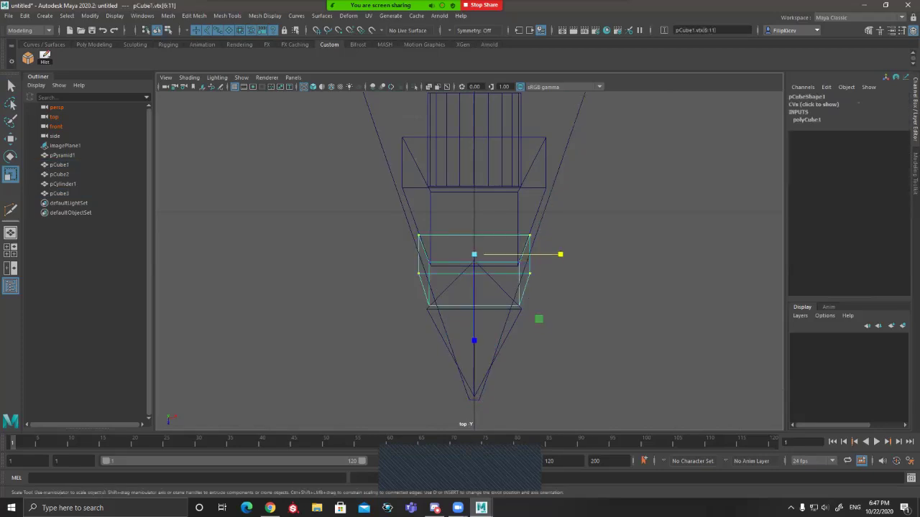
key("space")
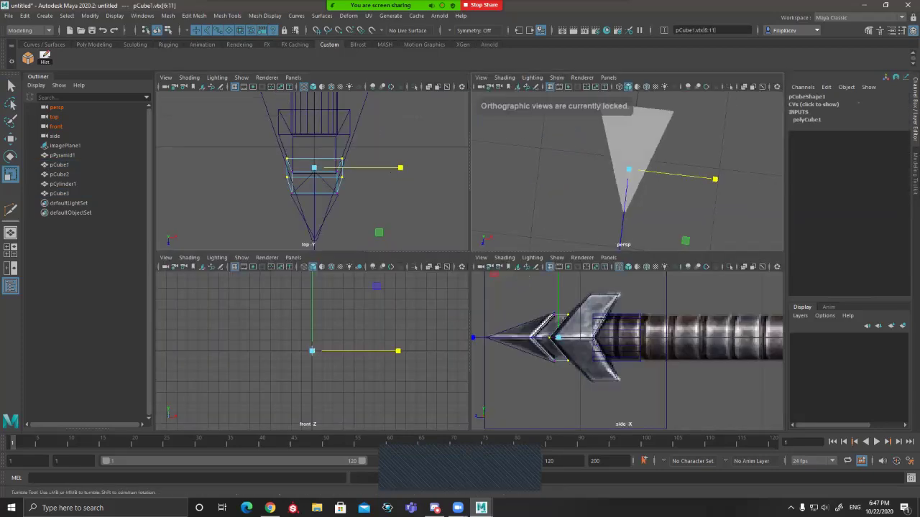
key("4")
left_click_drag(683, 173, 637, 152, "alt")
scroll(625, 172, "up", 3)
key("q")
left_click_drag(609, 191, 584, 171, "shift")
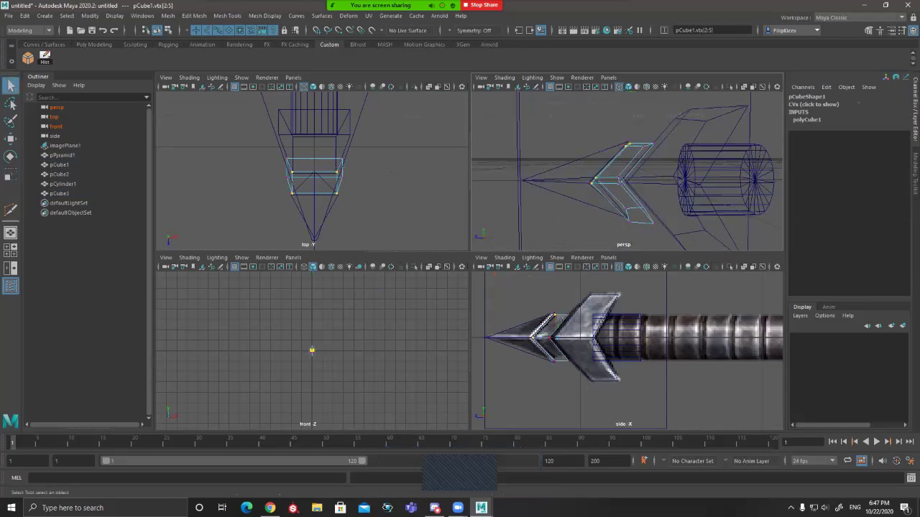
left_click_drag(619, 204, 638, 228, "shift")
key("space")
key("r")
left_click_drag(555, 277, 555, 278)
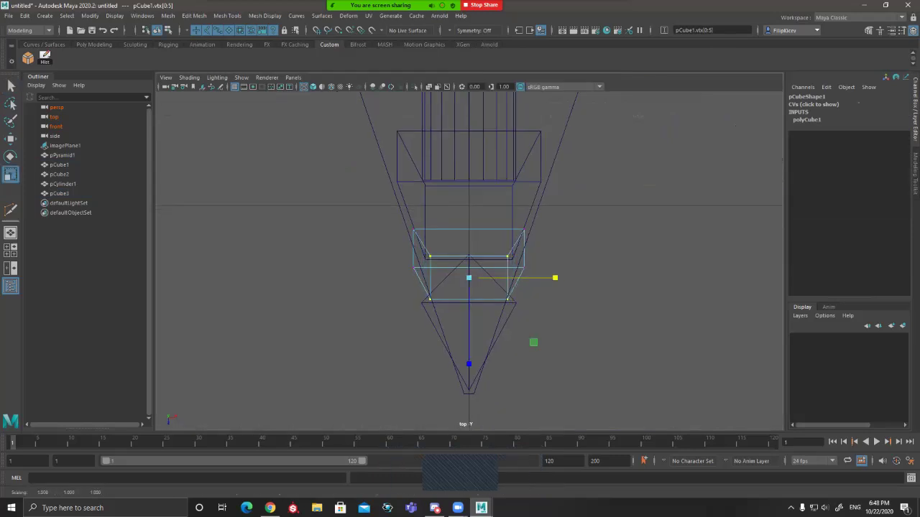
key("q")
Step: Scale the neck's collar-side vertices inward along X so that end fits the wedge's slanted edges
left_click(554, 158)
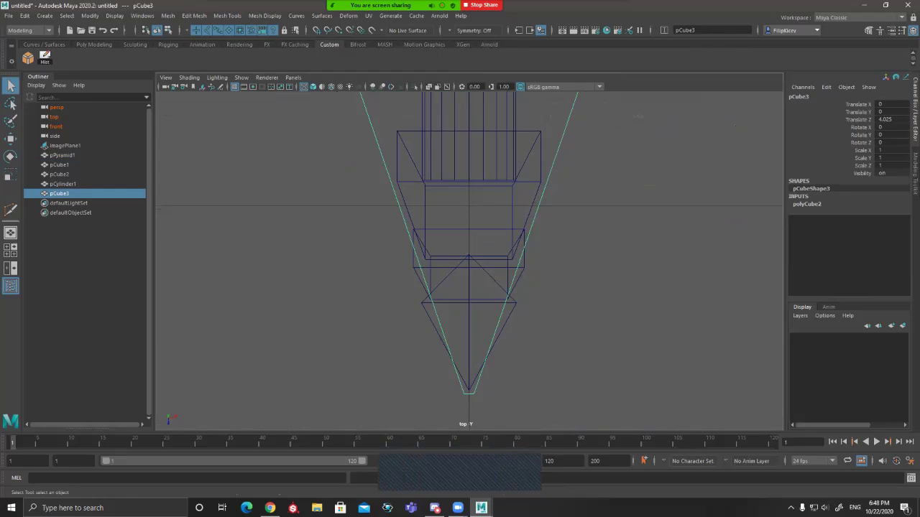
left_click(523, 262)
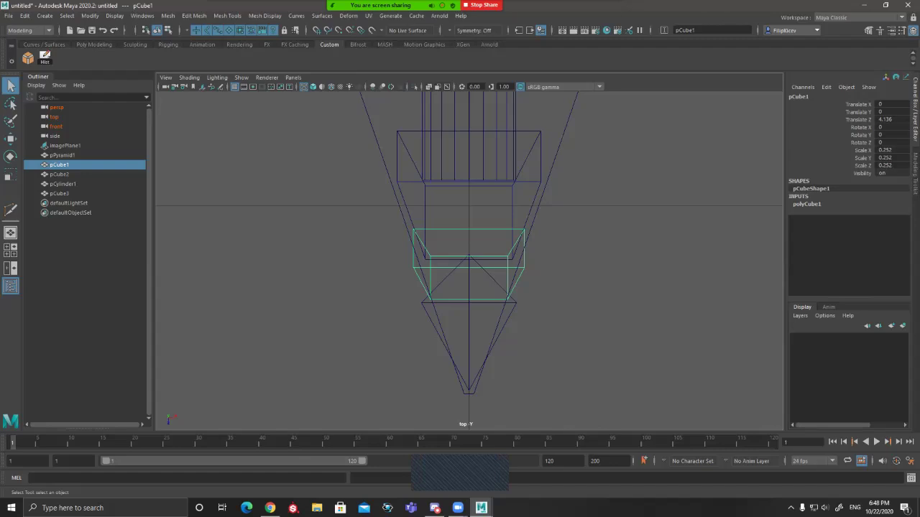
key("F9")
key("space")
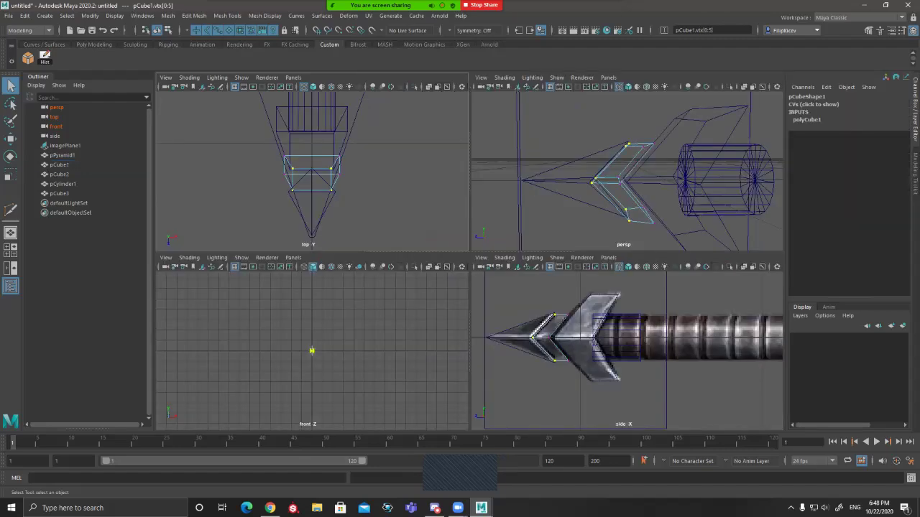
left_click_drag(620, 212, 616, 203, "alt")
left_click_drag(636, 131, 662, 158)
left_click_drag(608, 171, 662, 228, "shift")
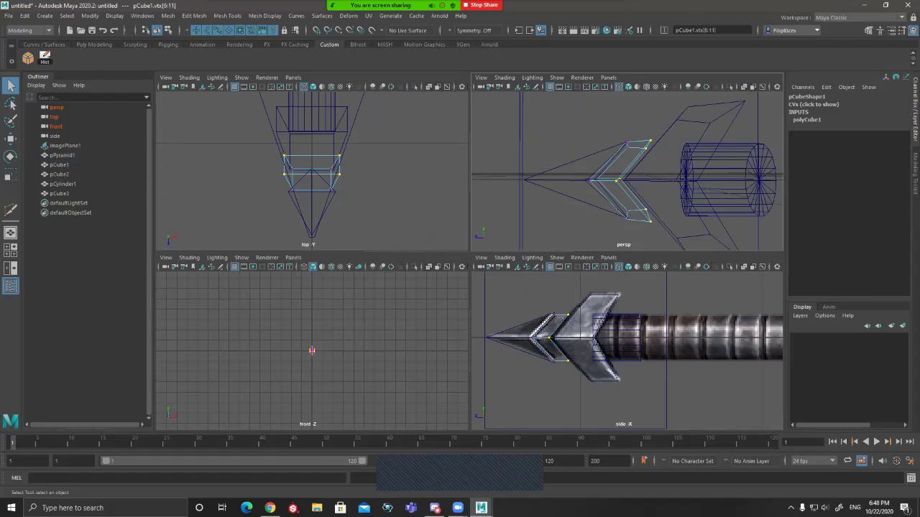
middle_click_drag(359, 169, 392, 193, "alt")
key("r")
left_click_drag(431, 189, 426, 189)
left_click_drag(393, 351, 391, 350)
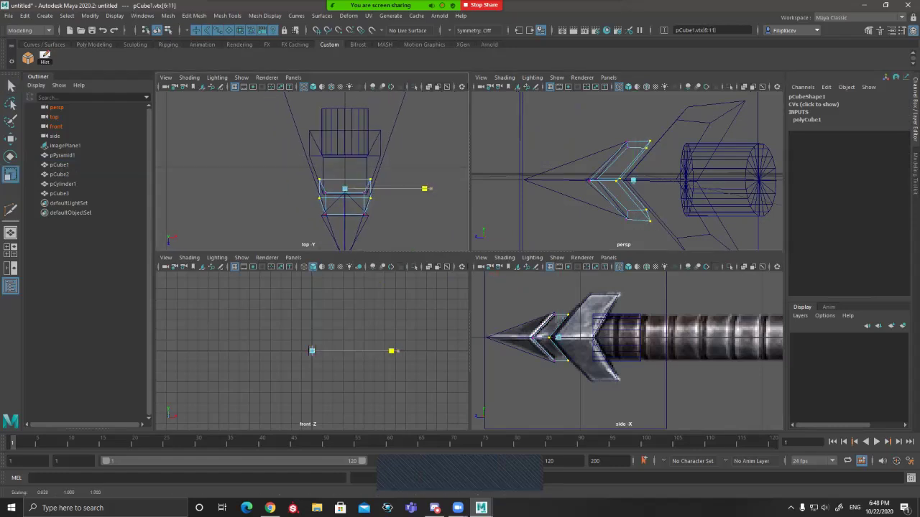
Step: Widen the winged collar's pommel-side vertices along X to bring them closer to the wedge's slanted edges
key("q")
left_click(380, 145)
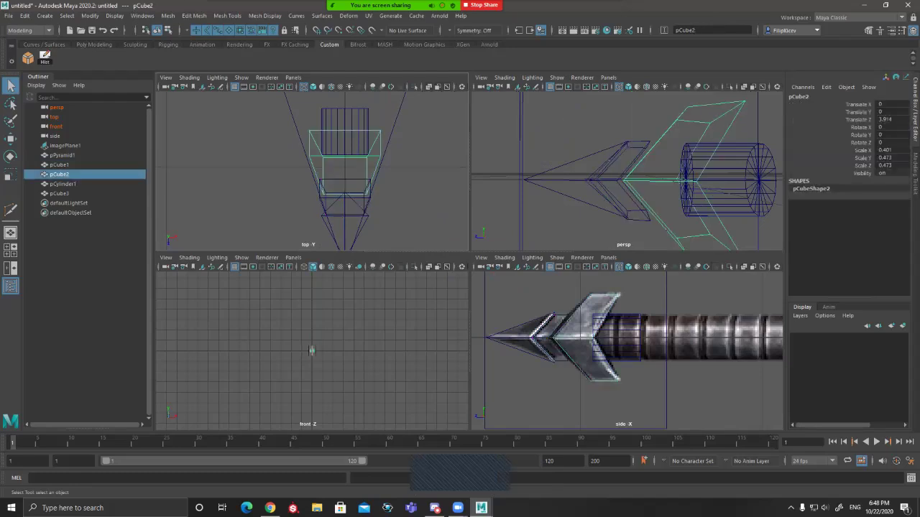
left_click_drag(654, 172, 625, 172, "alt")
right_click_drag(625, 172, 596, 174, "alt")
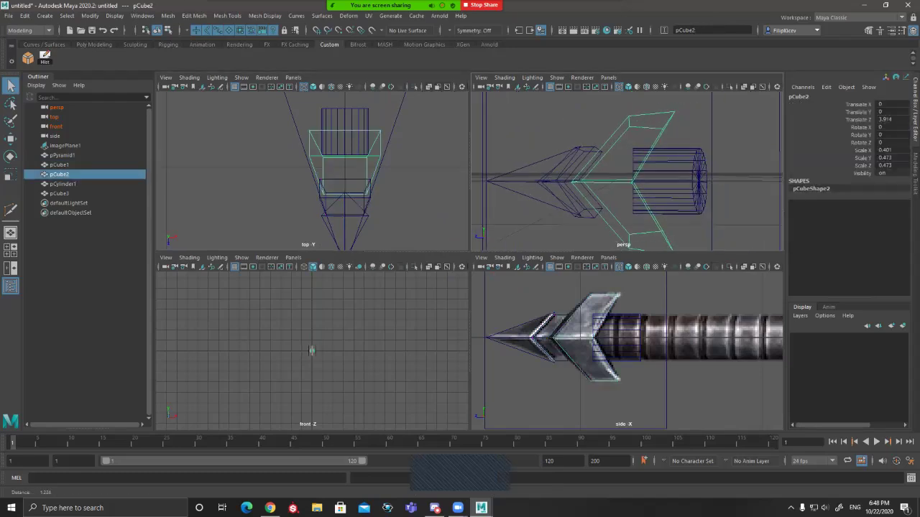
mouse_move(626, 172)
left_mouse_down("alt")
mouse_move(668, 198)
mouse_move(635, 190)
left_mouse_up("alt")
key("5")
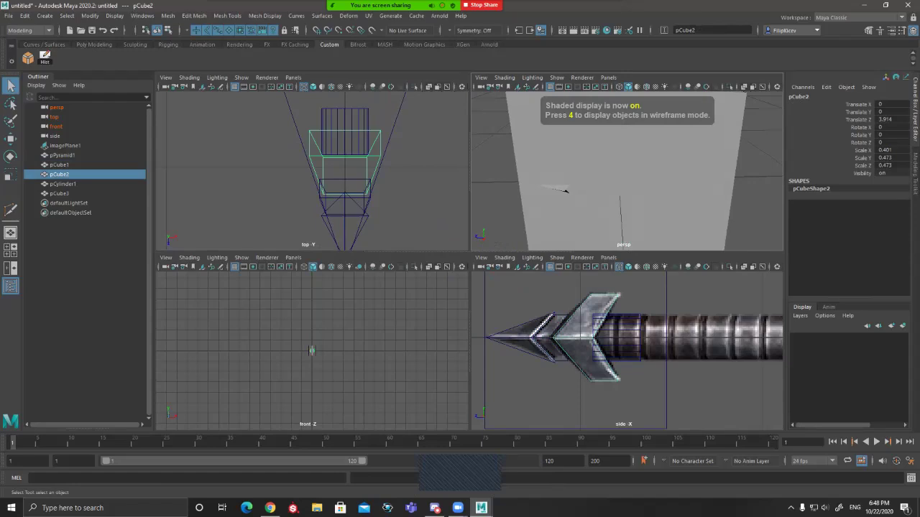
key("4")
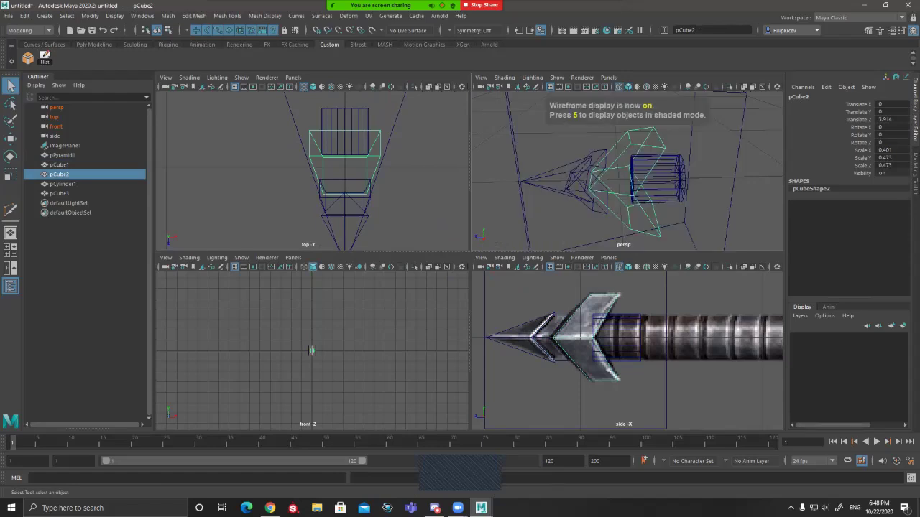
key("5")
right_click_drag(622, 188, 669, 188, "alt")
left_click_drag(668, 188, 657, 194, "alt")
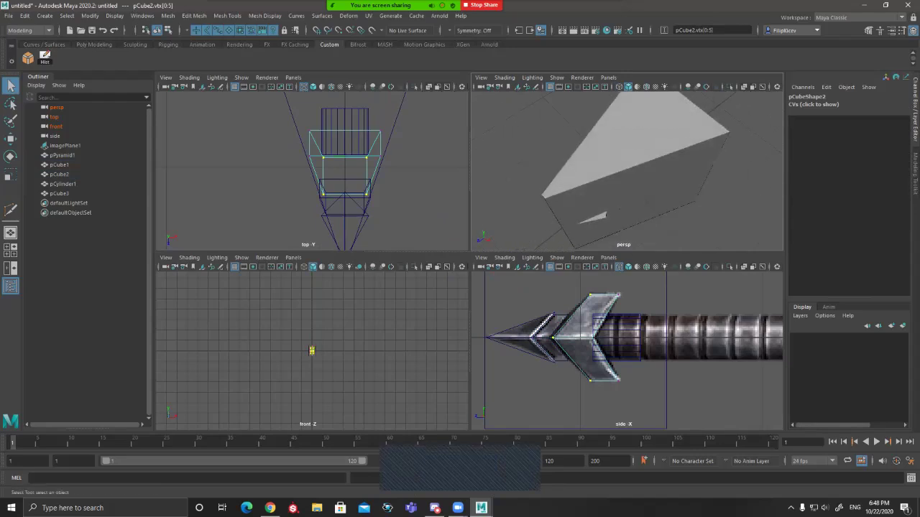
scroll(433, 176, "up", 1)
key("r")
left_click_drag(433, 176, 449, 176)
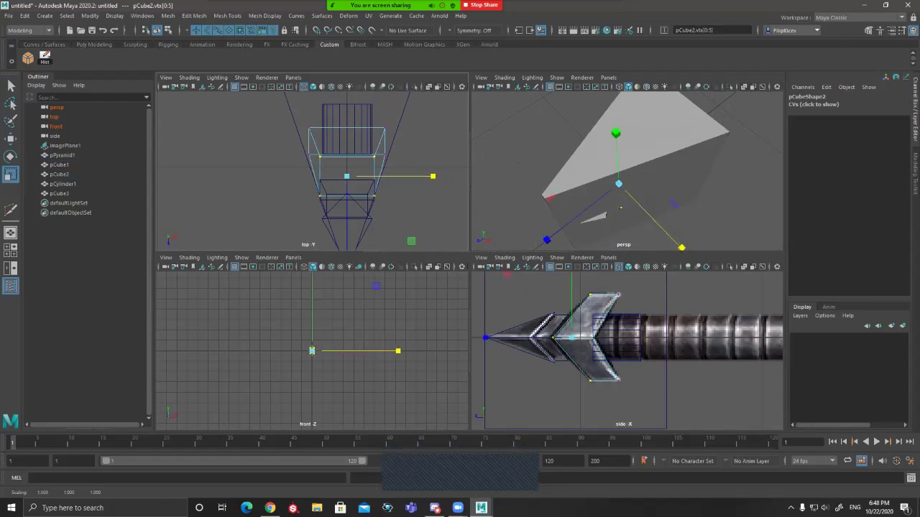
Step: Put the wedge-shaped guide cube on a new display layer and hide that layer
key("space")
left_click(534, 203)
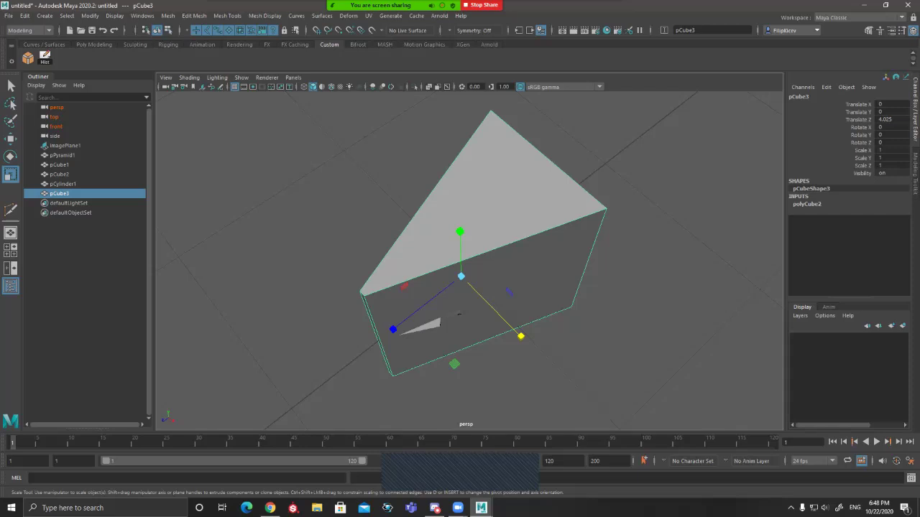
key("space")
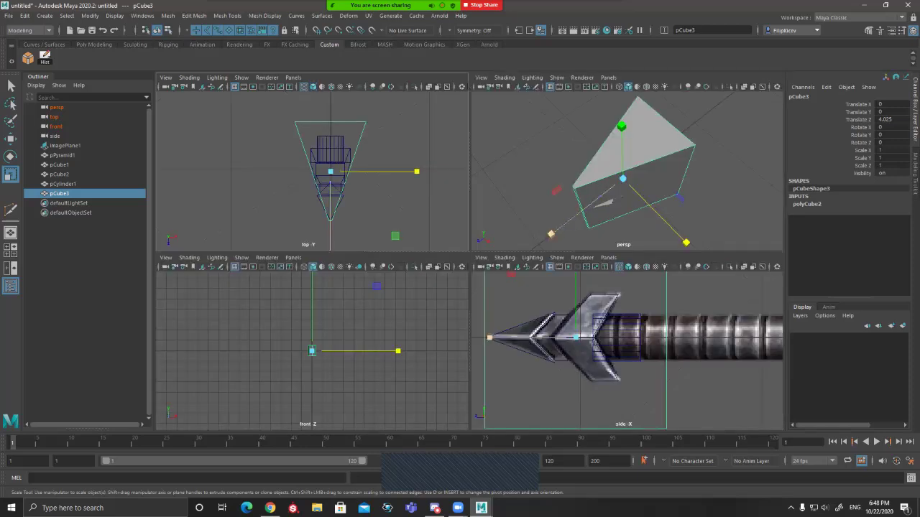
scroll(312, 171, "up", 6)
middle_click_drag(349, 170, 315, 132, "alt")
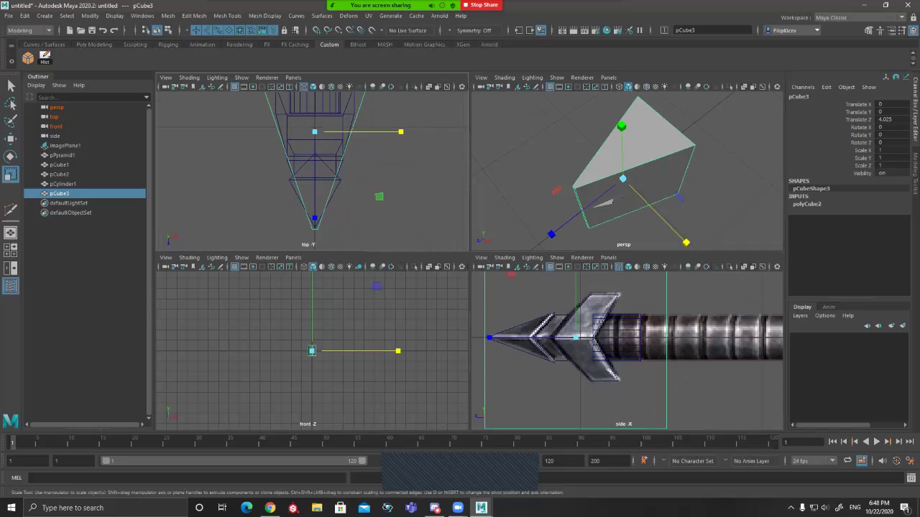
left_click(335, 188)
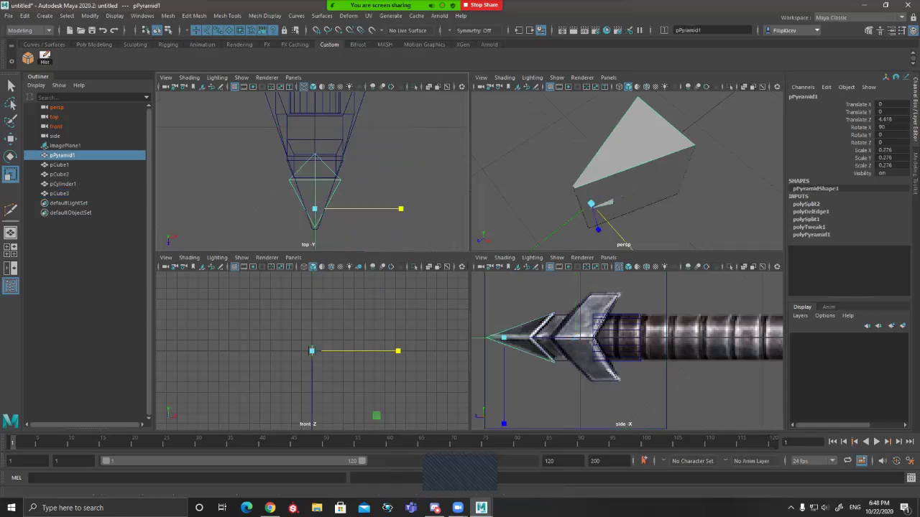
key("space")
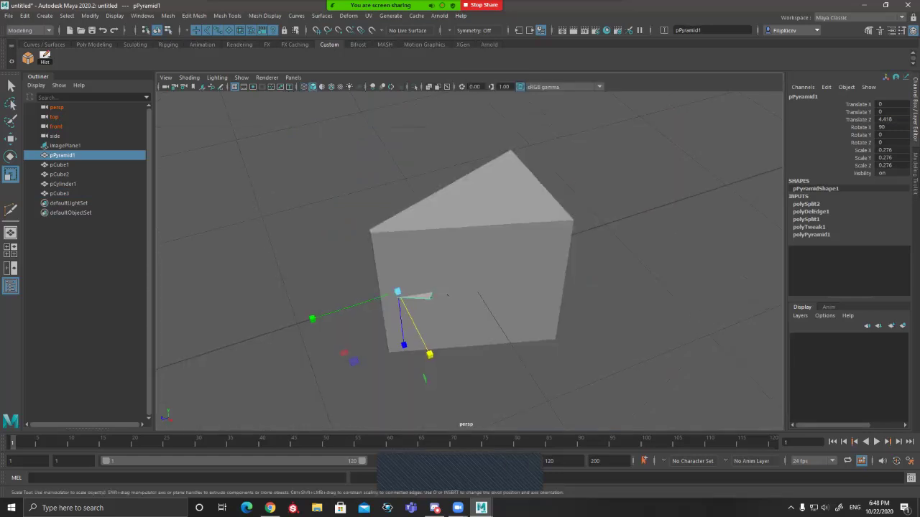
left_click(429, 296)
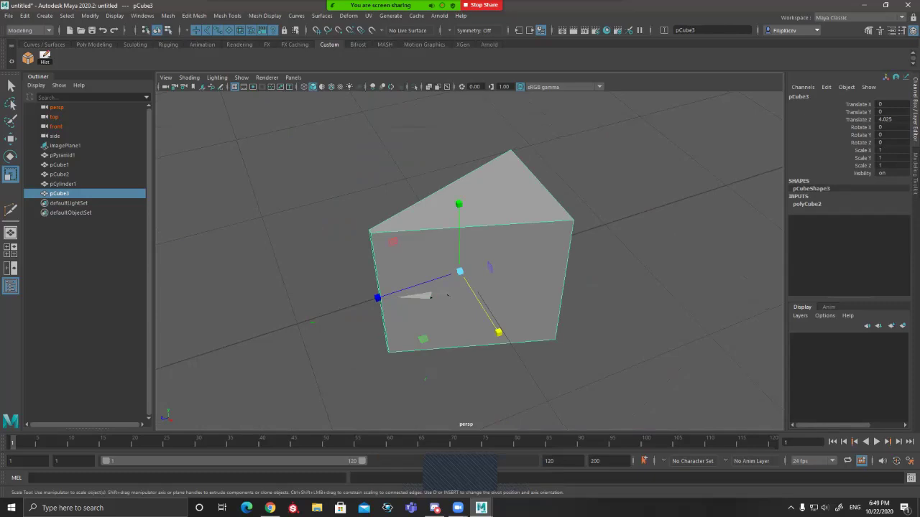
left_click(903, 325)
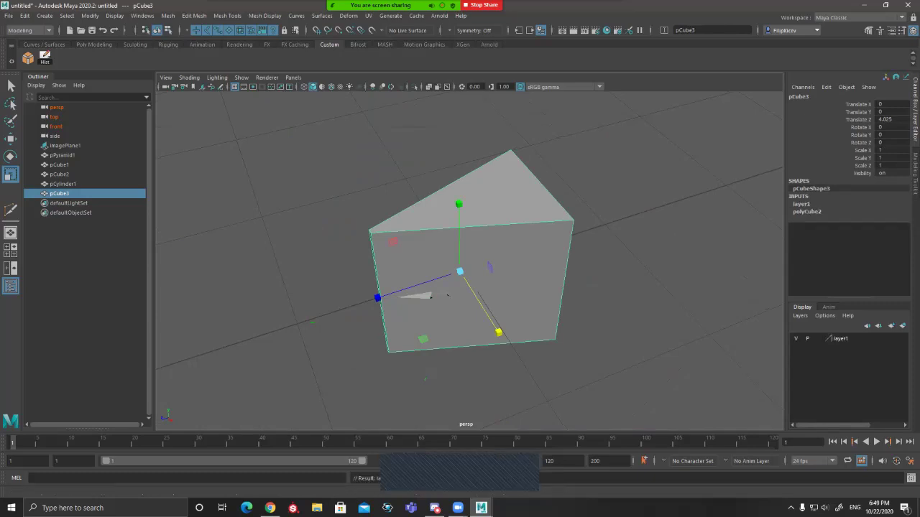
left_click(796, 339)
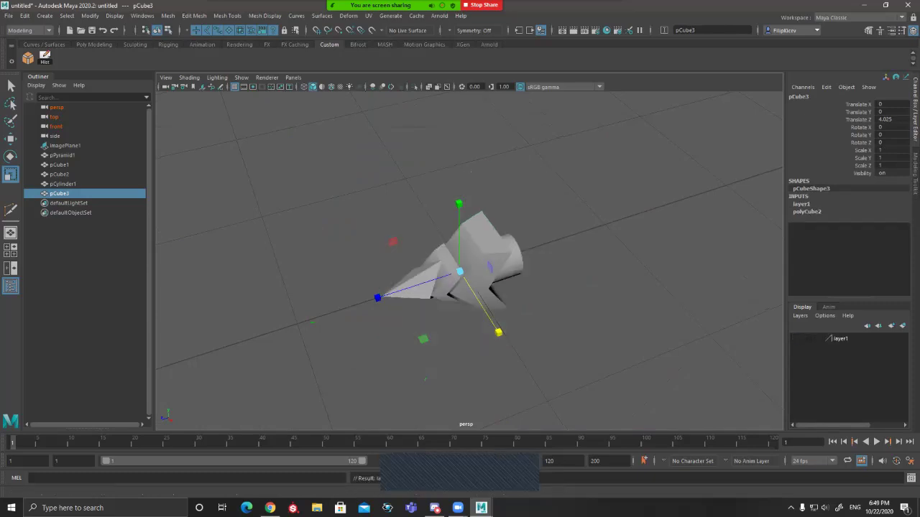
Step: Rename the wedge's display layer to top_profile_ref and save the layer settings
double_click(841, 338)
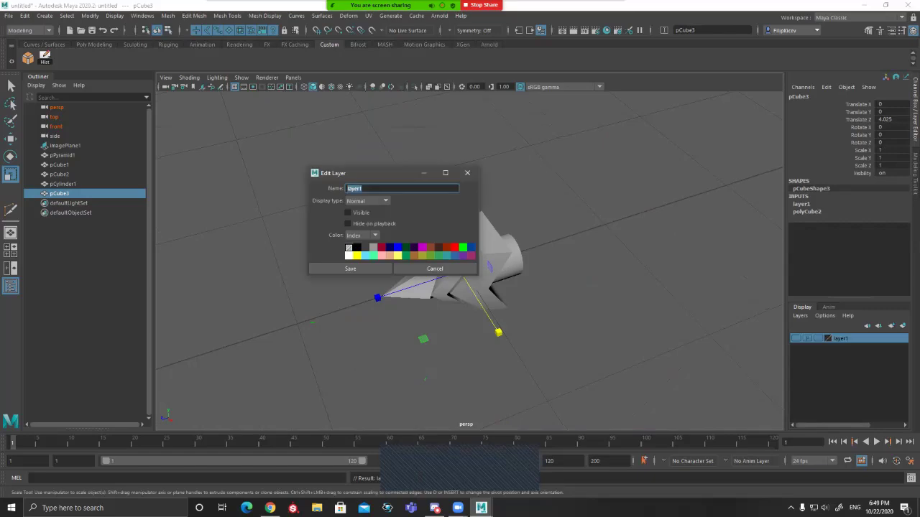
type("top_ref")
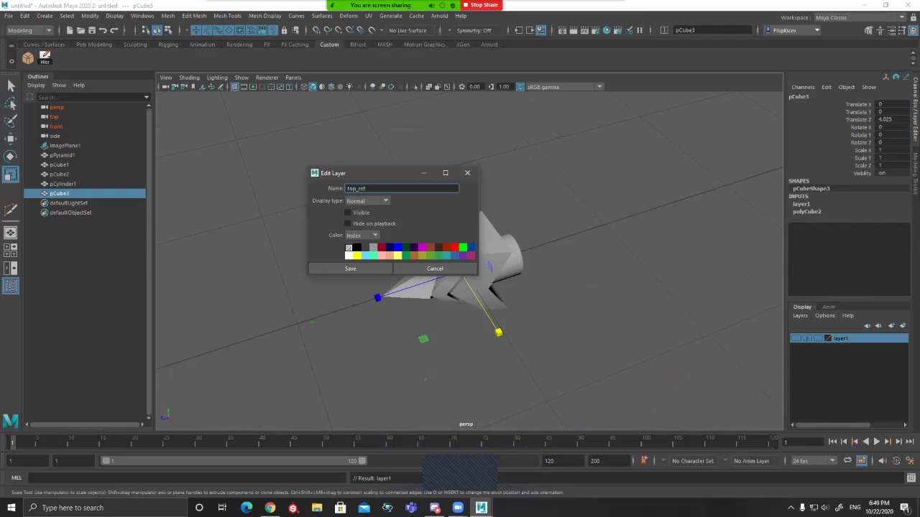
key("BackSpace")
key("BackSpace")
type("profile_ref")
key("Return")
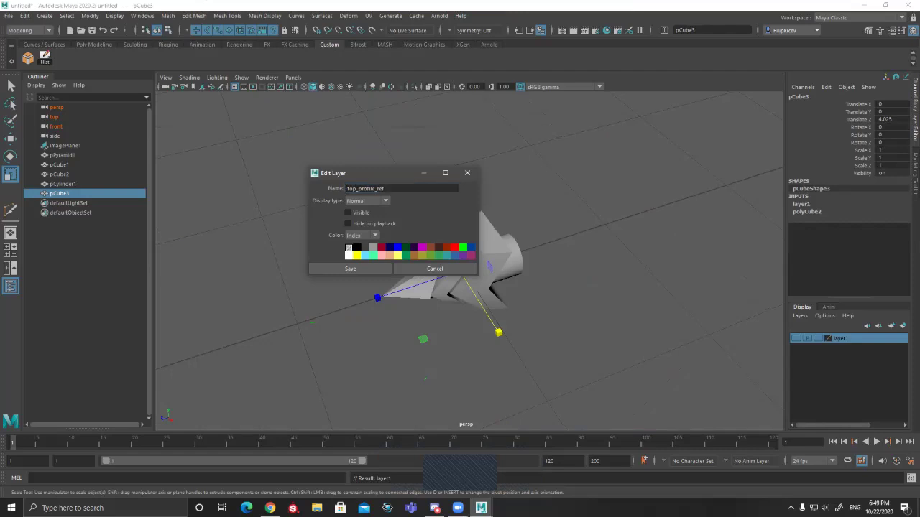
left_click(350, 268)
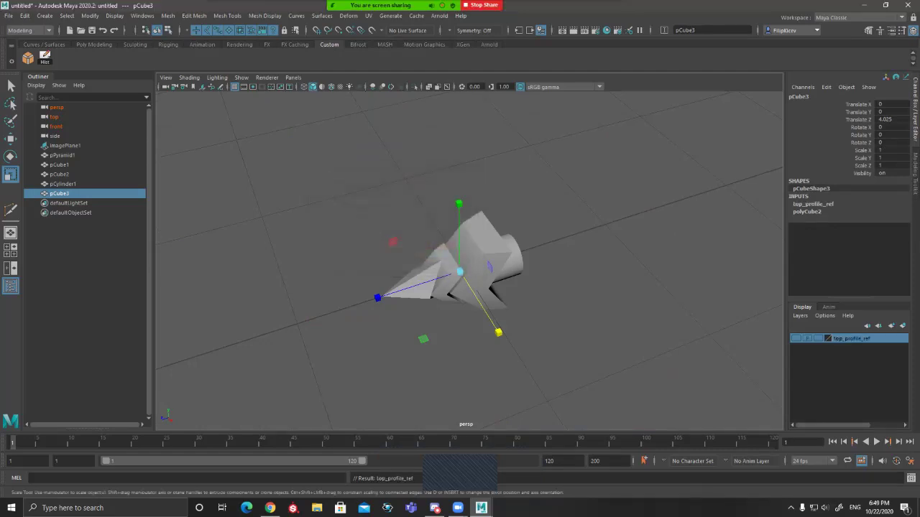
left_click(350, 268)
Step: Examine the tapered pommel, neck and collar in perspective and against the sword's side-view reference image
scroll(350, 268, "up", 5)
left_click_drag(350, 268, 370, 258, "alt")
left_click(496, 245)
left_click_drag(496, 244, 490, 273, "alt")
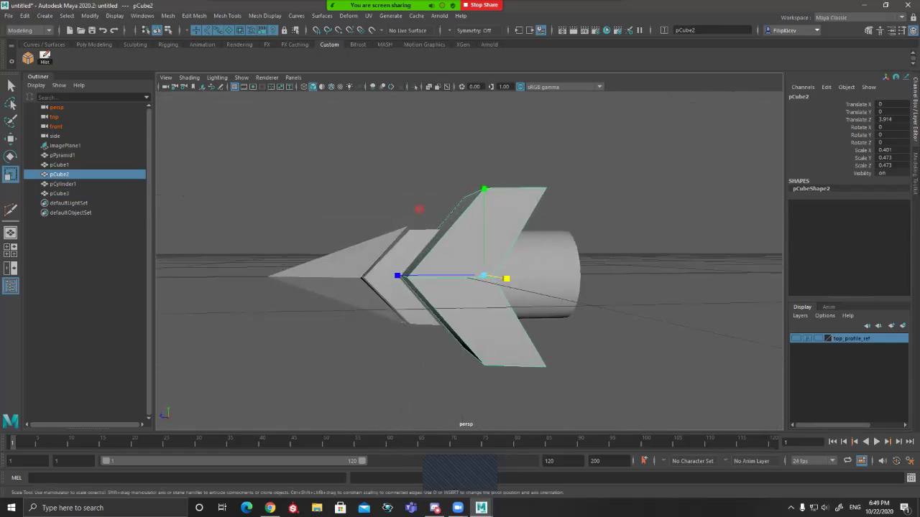
key("space")
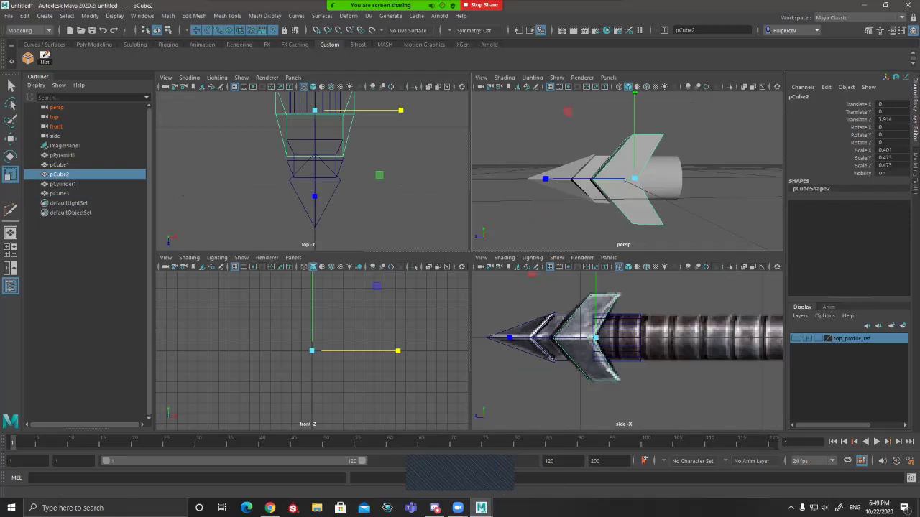
key("space")
left_click(486, 317)
left_click(432, 310)
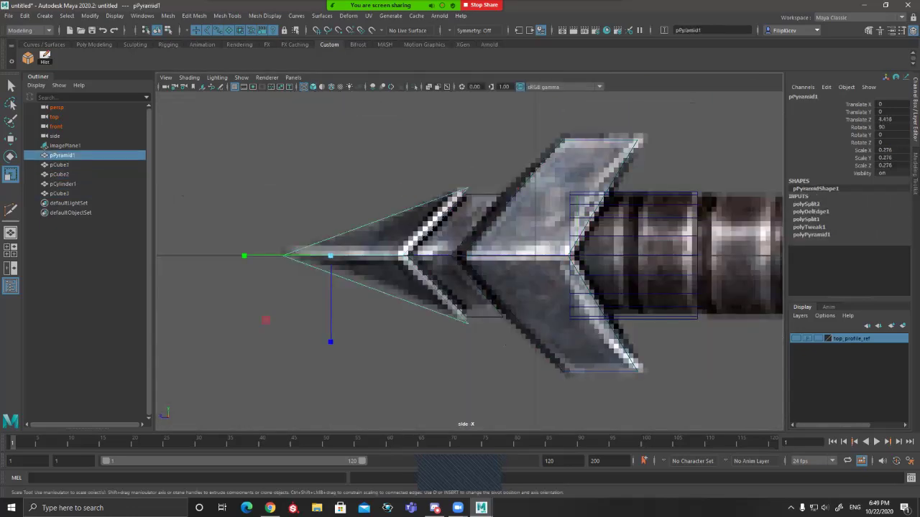
left_click(536, 341)
scroll(536, 342, "down", 9)
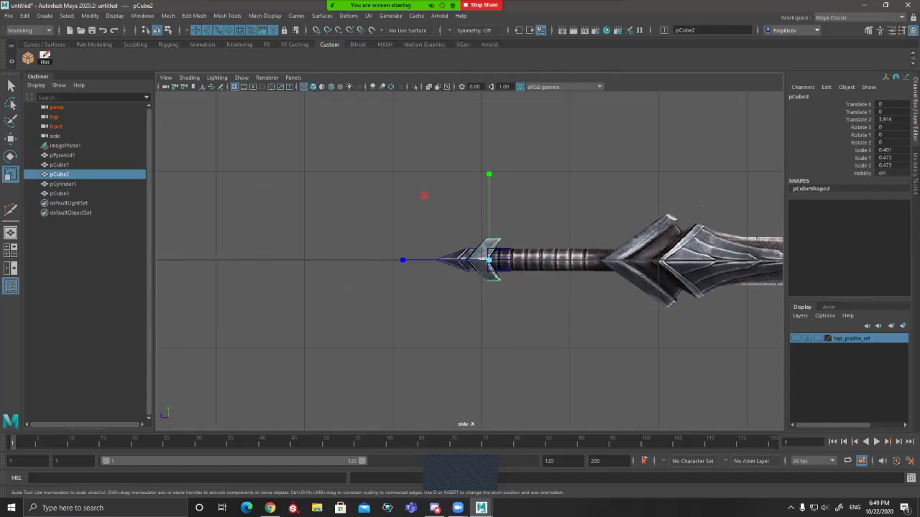
Step: Shade the side view and check the pommel tip, neck and winged collar individually against the reference
scroll(469, 260, "up", 8)
key("5")
left_click(455, 248)
left_click(388, 251, "shift")
left_click(455, 248, "shift")
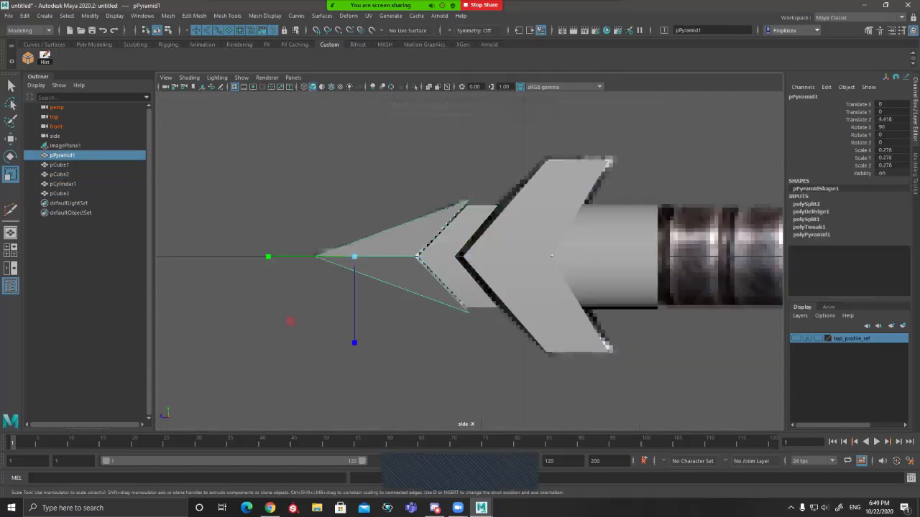
left_click(531, 244, "shift")
left_click(525, 248)
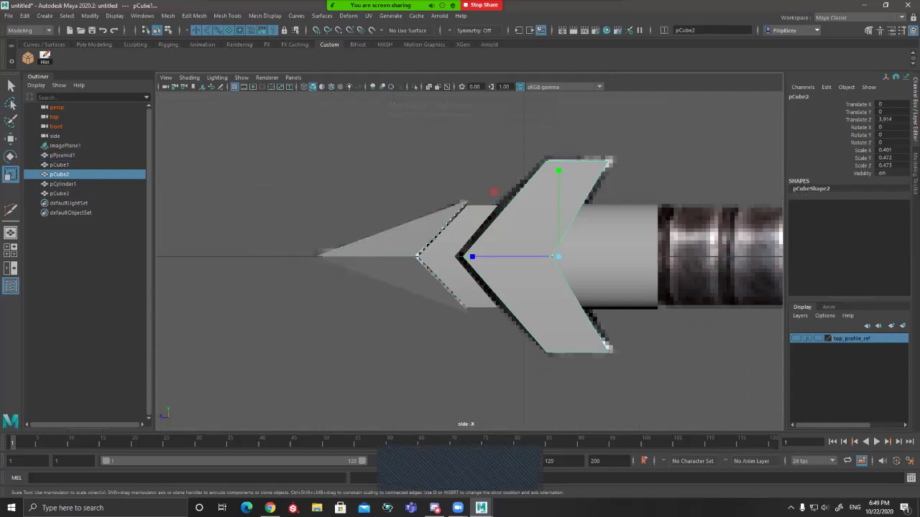
left_click(453, 248)
left_click(391, 252)
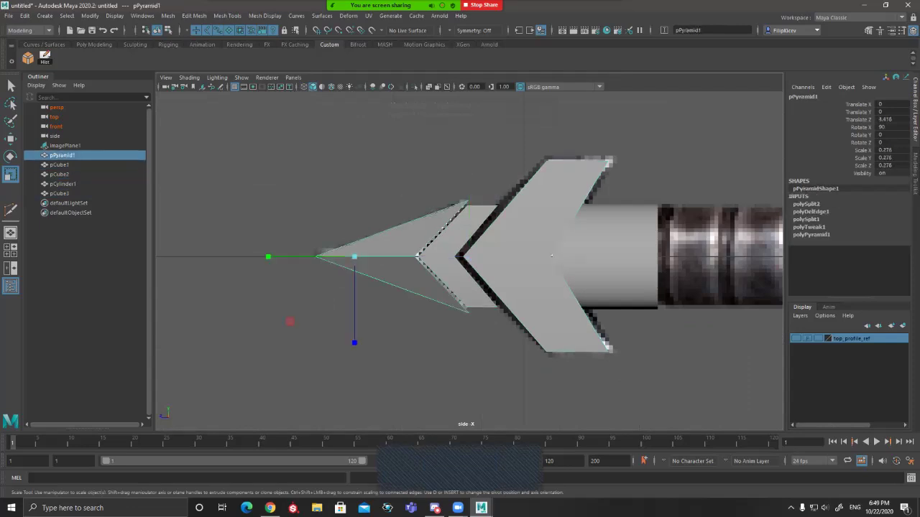
Step: Examine the joints between the pommel tip, neck and winged collar up close in perspective
key("space")
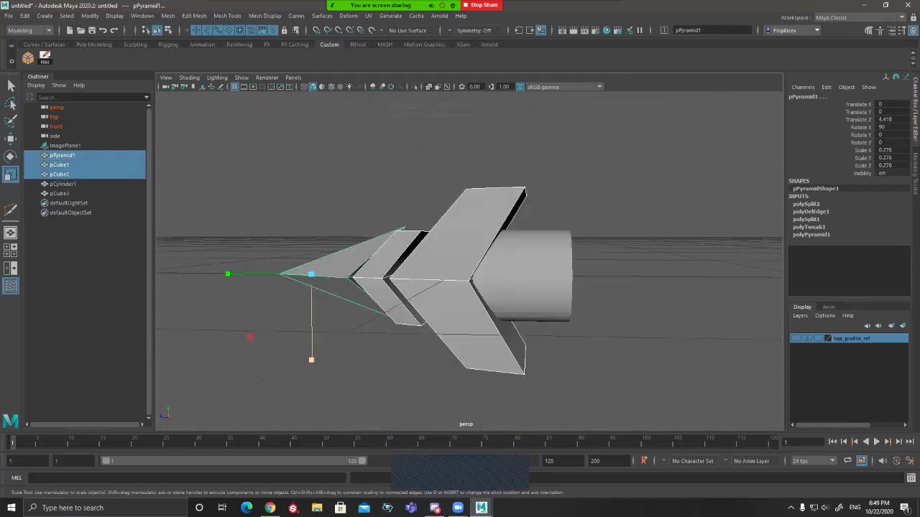
left_click_drag(300, 355, 383, 340, "alt")
scroll(327, 360, "up", 5)
scroll(470, 396, "down", 4)
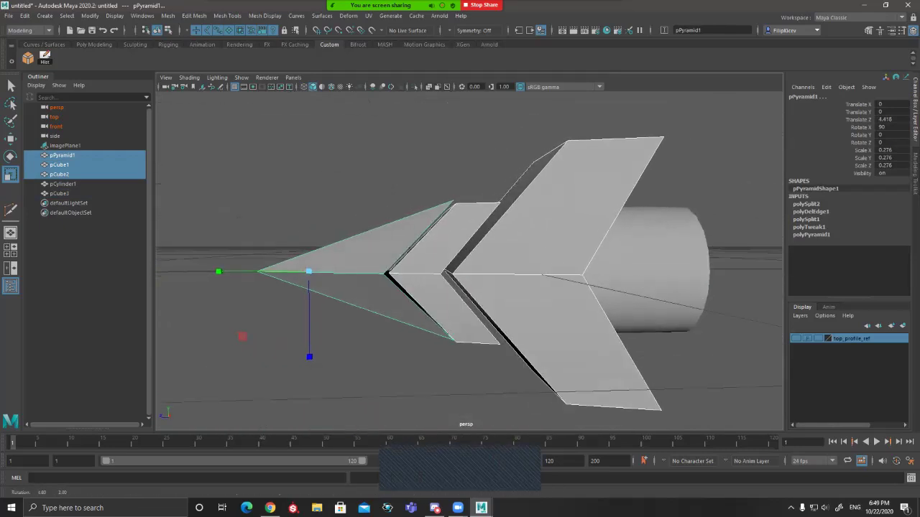
scroll(382, 341, "up", 5)
middle_click_drag(164, 345, 219, 355, "alt")
left_click_drag(220, 355, 215, 346, "alt")
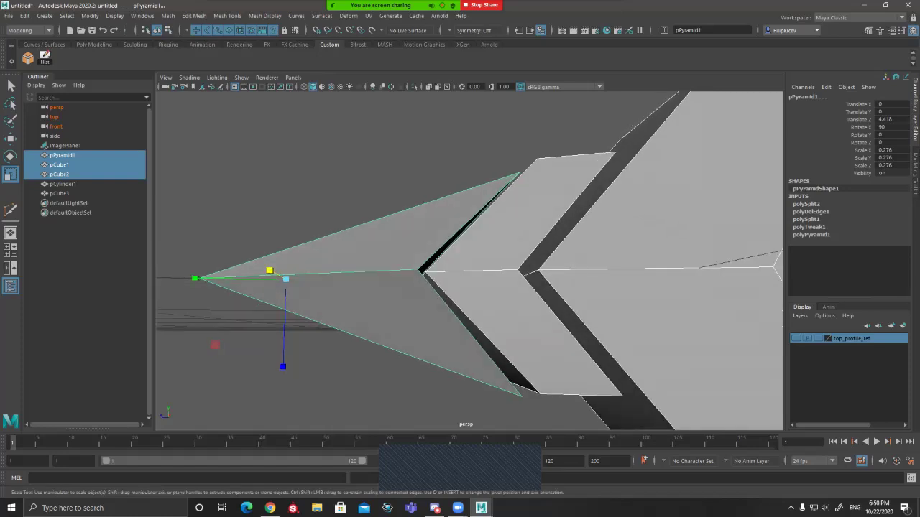
middle_click_drag(460, 288, 390, 281, "alt")
left_click_drag(389, 281, 557, 342, "alt")
mouse_move(503, 309)
left_mouse_down("alt")
mouse_move(382, 287)
mouse_move(531, 320)
mouse_move(502, 322)
left_mouse_up("alt")
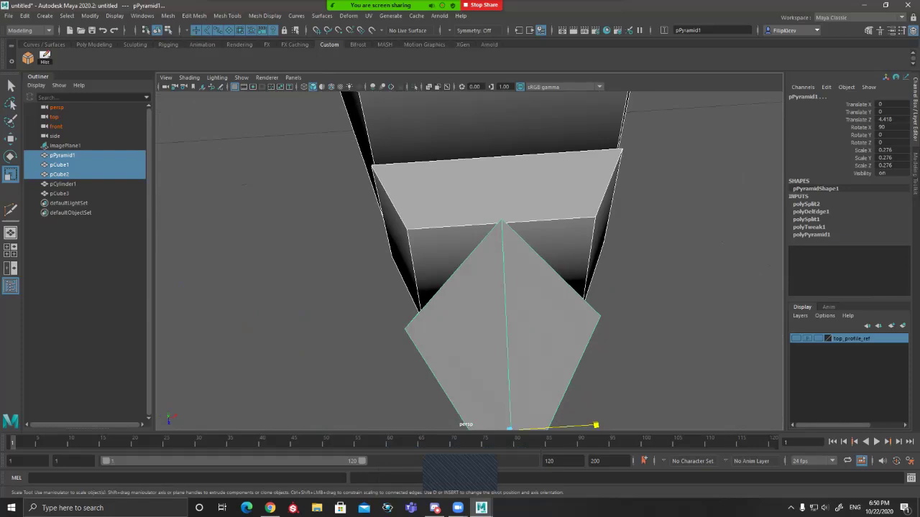
Step: Put the neck, winged collar and grip cylinder together on a new display layer
left_click(503, 322)
left_click_drag(503, 322, 411, 285, "alt")
mouse_move(276, 341)
left_mouse_down("alt")
mouse_move(271, 332)
mouse_move(283, 329)
mouse_move(290, 342)
left_mouse_up("alt")
left_click(507, 296)
left_click_drag(413, 343, 635, 288, "alt")
scroll(685, 317, "up", 3)
left_click(604, 256)
left_click_drag(604, 257, 604, 279, "alt")
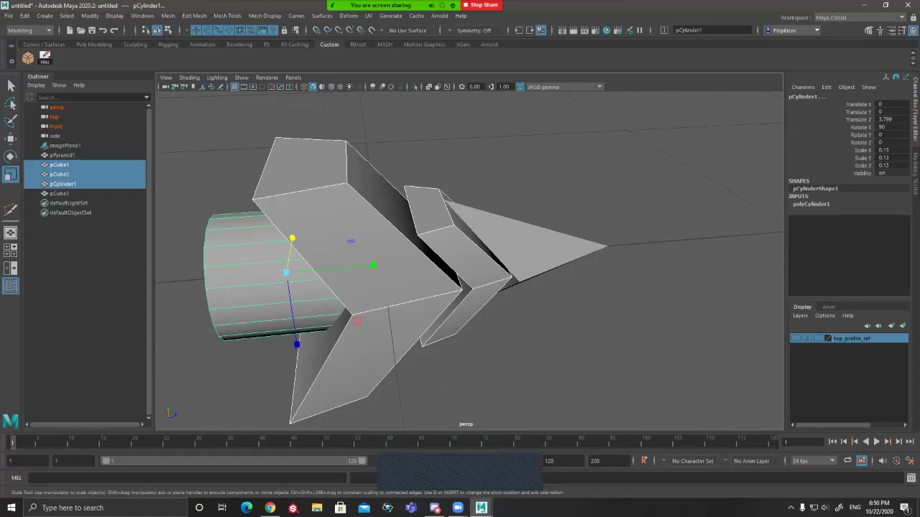
left_click(902, 326)
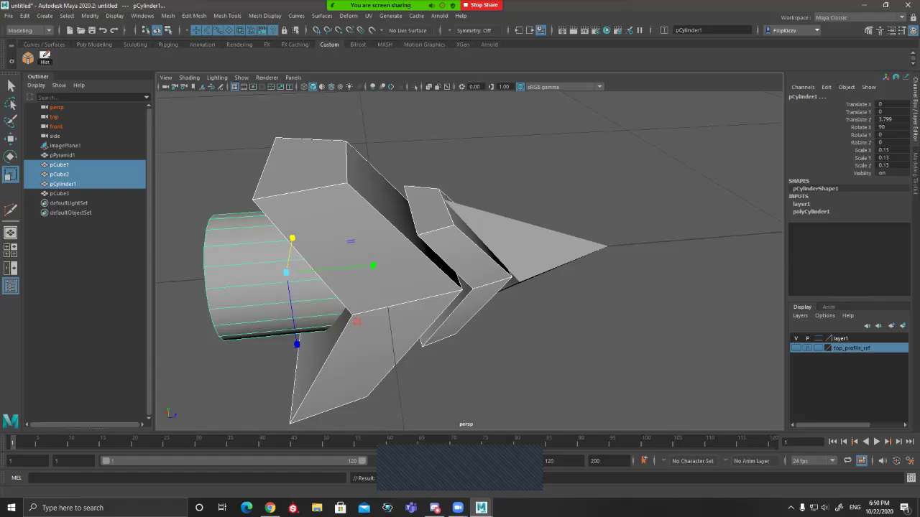
Step: Set layer1 to template display and try to select its objects in the perspective view
left_click(795, 338)
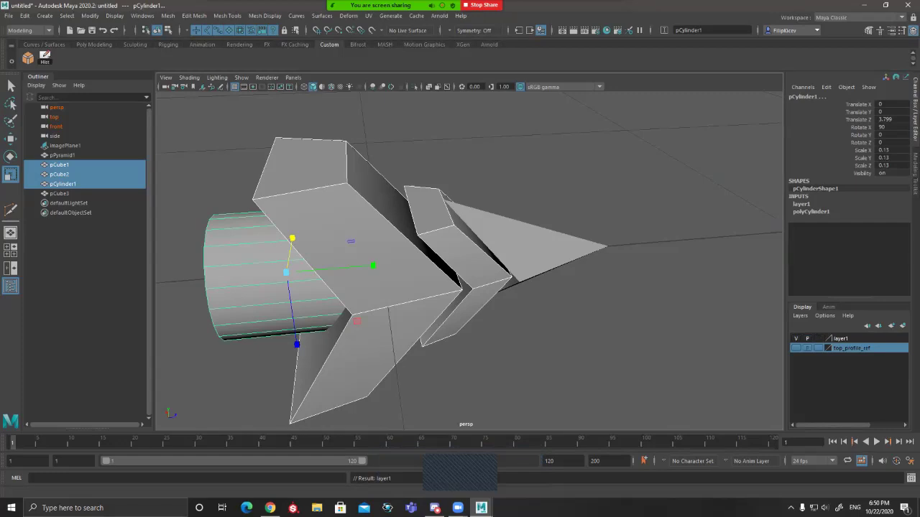
left_click(818, 339)
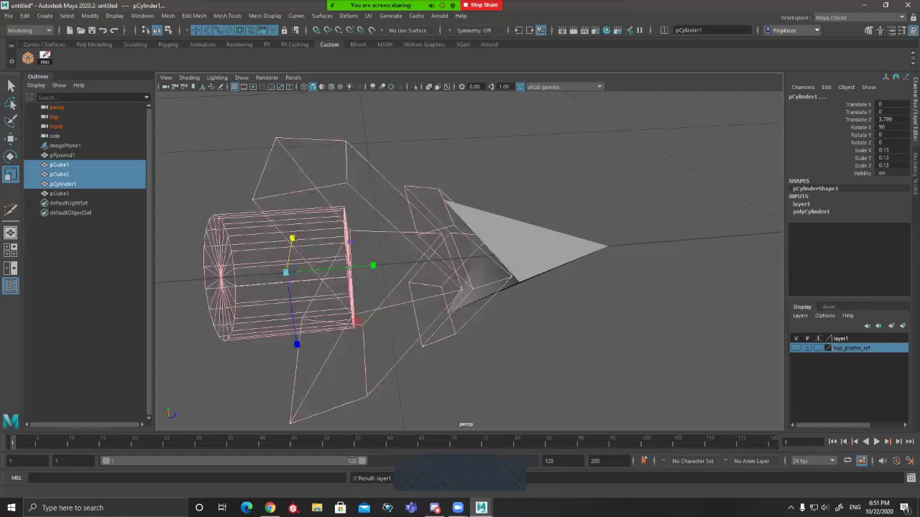
left_click_drag(468, 309, 451, 258, "alt")
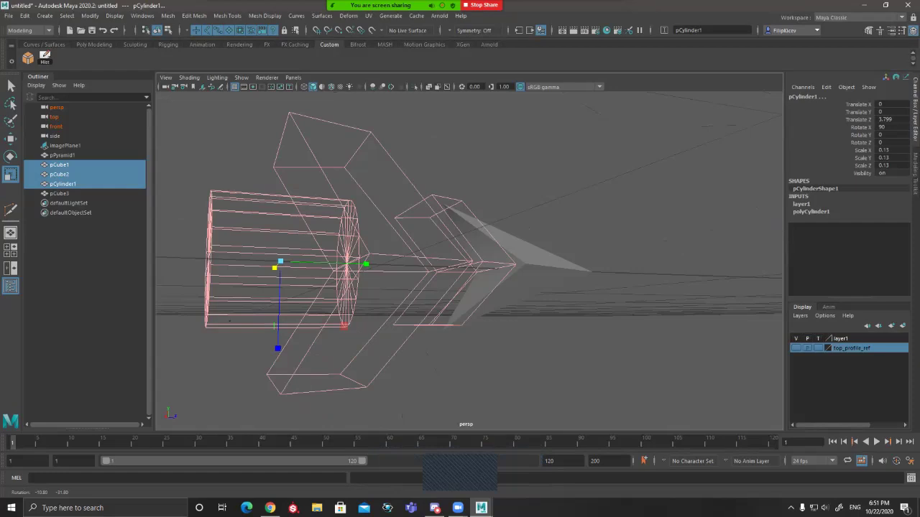
scroll(424, 194, "down", 3)
left_click(424, 184)
left_click_drag(438, 184, 360, 236)
left_click_drag(393, 196, 308, 338)
left_click_drag(421, 202, 328, 347)
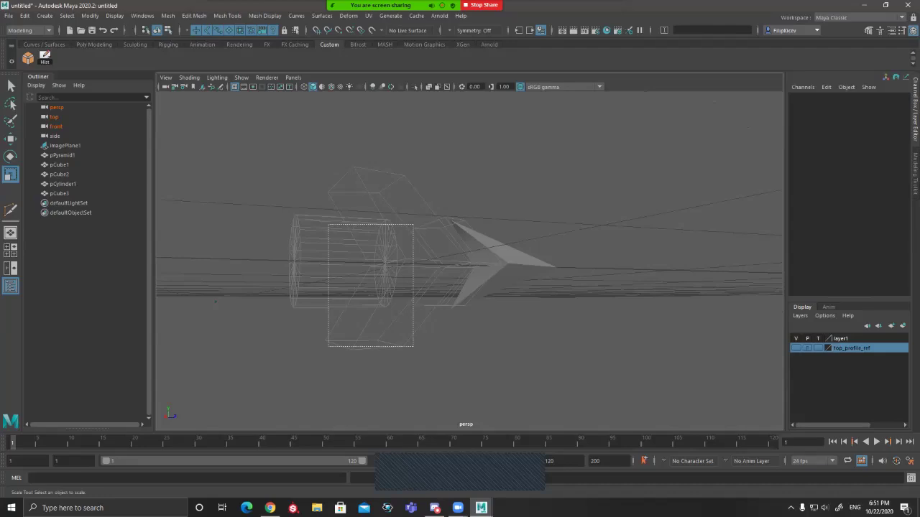
Step: Switch layer1 to reference display and try to select its shaded objects around the pommel tip
left_click(818, 339)
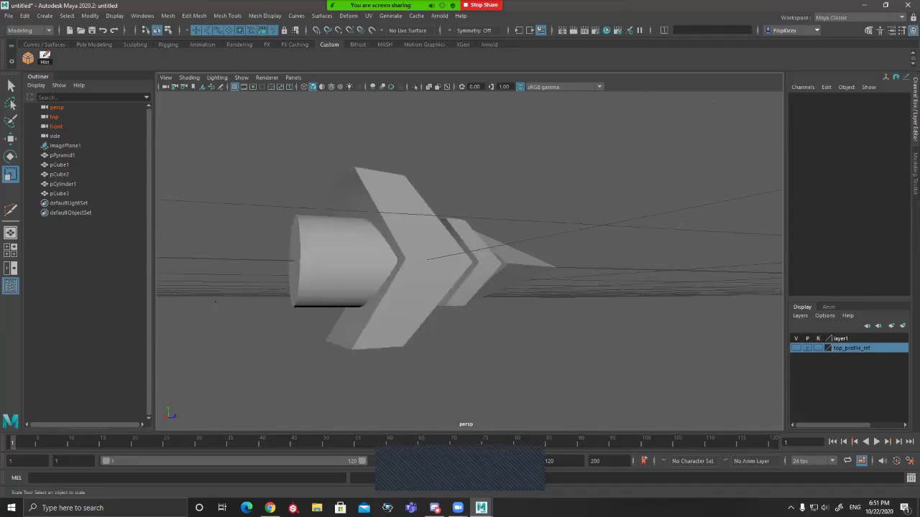
left_click_drag(460, 245, 436, 257, "alt")
scroll(435, 291, "up", 3)
scroll(420, 248, "down", 2)
left_click_drag(424, 187, 323, 291)
left_click_drag(462, 174, 348, 312)
left_click(453, 194)
left_click_drag(464, 197, 464, 244)
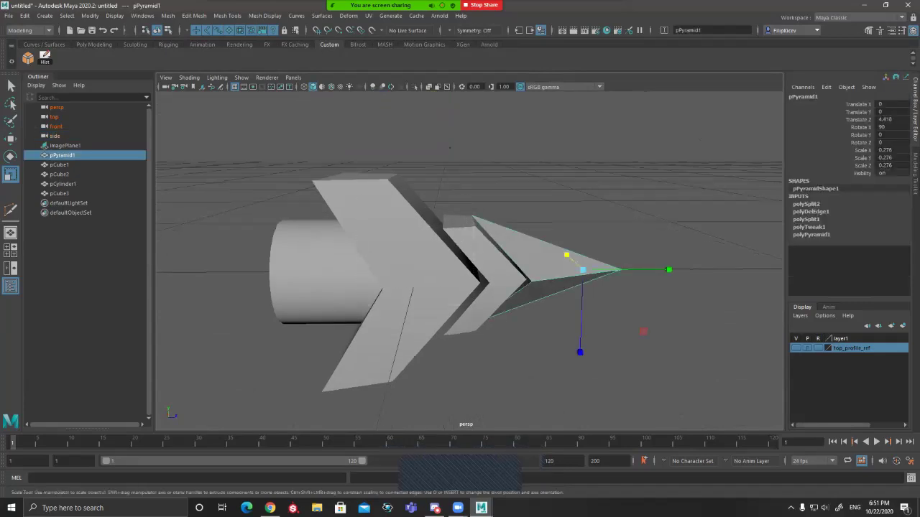
left_click(454, 194)
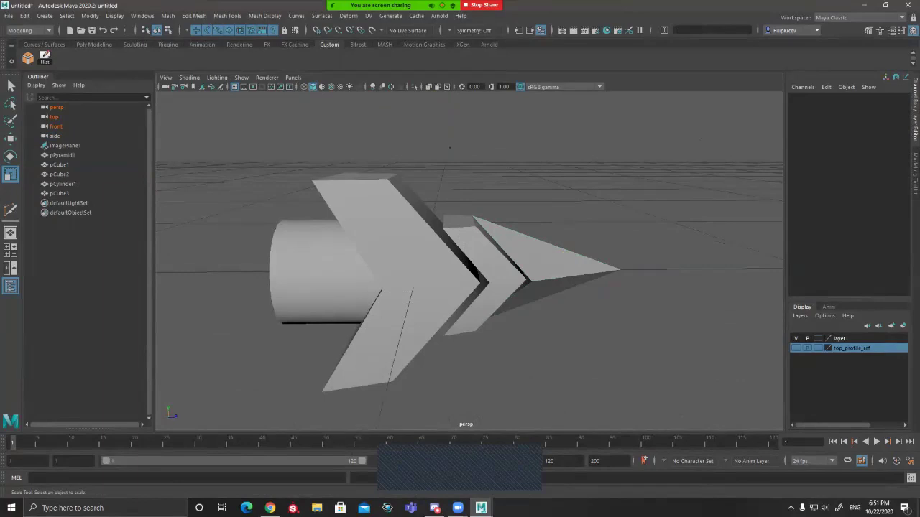
Step: Return layer1 to template display so that only the pommel tip stays shaded
left_click(818, 339)
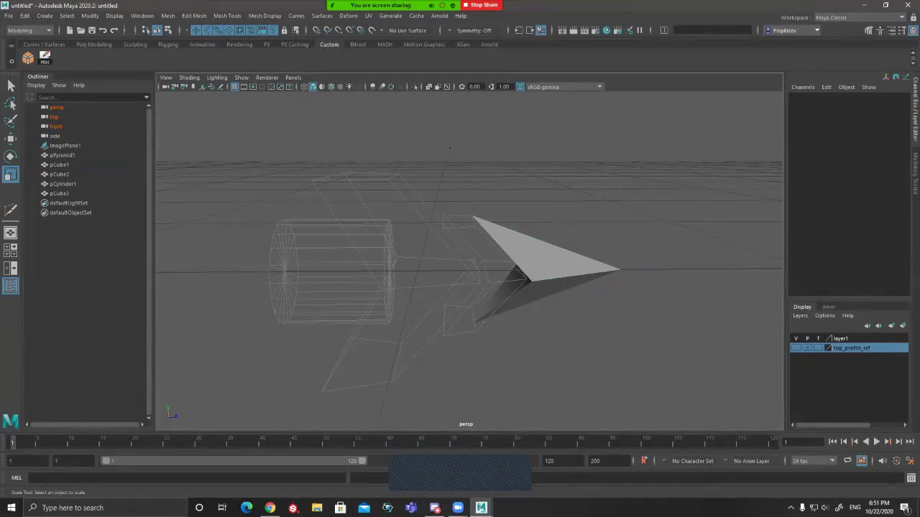
left_click_drag(450, 148, 416, 126, "alt")
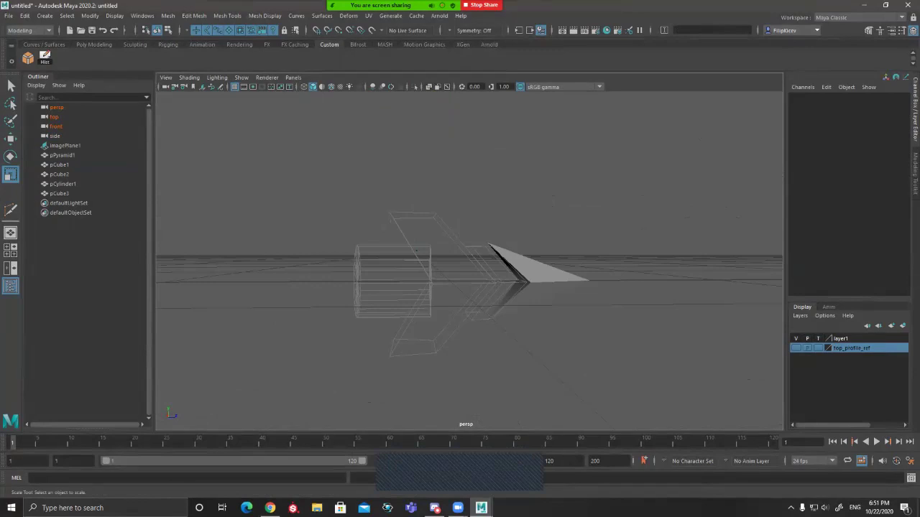
left_click_drag(416, 250, 460, 251, "alt")
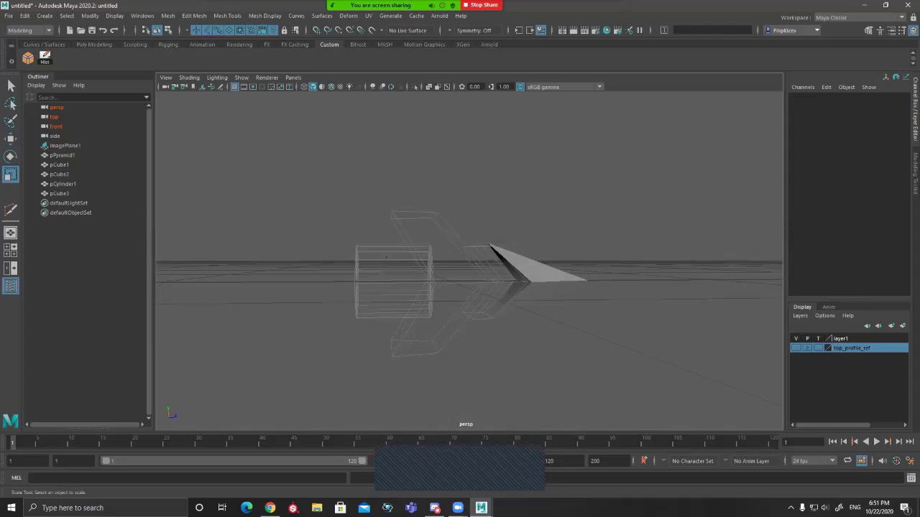
Step: Cycle the perspective view's background colour to the blue gradient
key("alt+b")
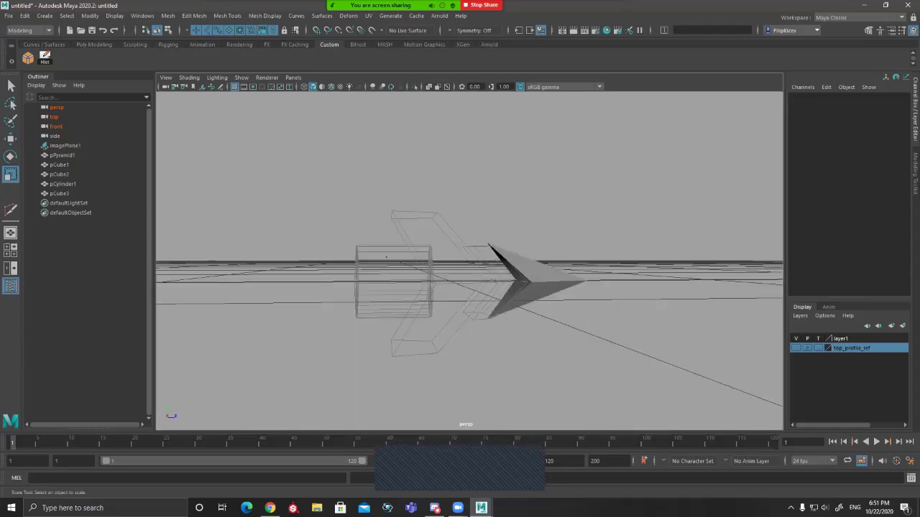
key("alt+b")
key("alt+b")
key("alt+b")
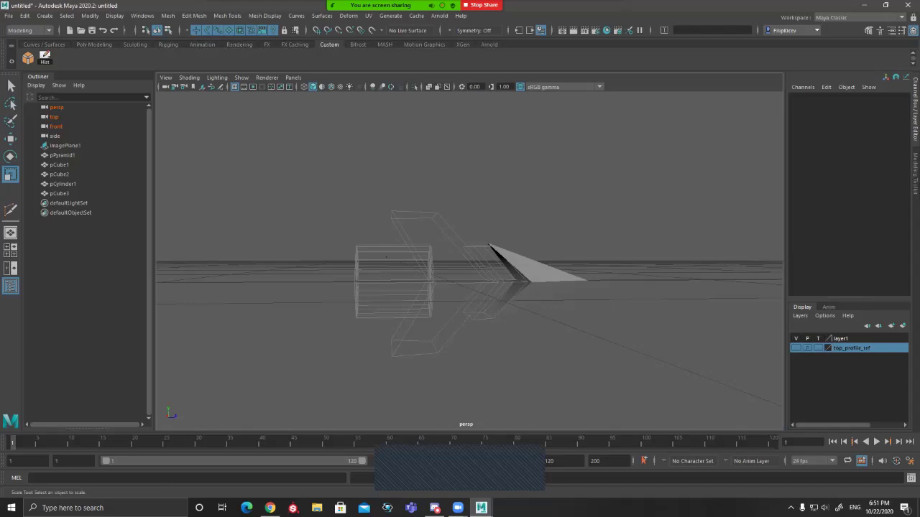
key("alt+b")
key("alt+b")
mouse_move(460, 266)
left_mouse_down("alt")
mouse_move(506, 285)
mouse_move(579, 264)
mouse_move(470, 271)
left_mouse_up("alt")
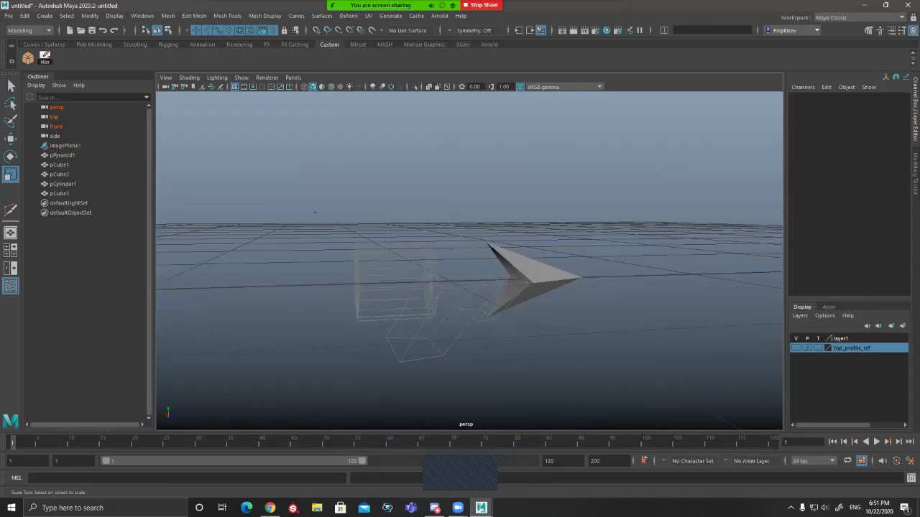
Step: Examine the shaded pommel tip's facets from the front, back and side in perspective
left_click_drag(470, 271, 618, 273, "alt")
scroll(467, 266, "up", 5)
middle_click_drag(403, 287, 539, 243, "alt")
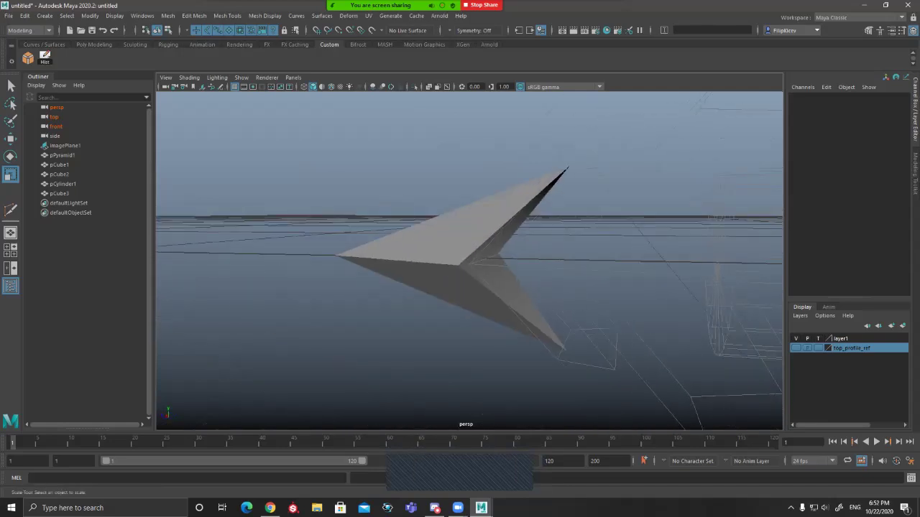
left_click_drag(503, 248, 575, 316, "alt")
left_click(514, 284)
left_click_drag(514, 284, 464, 245, "alt")
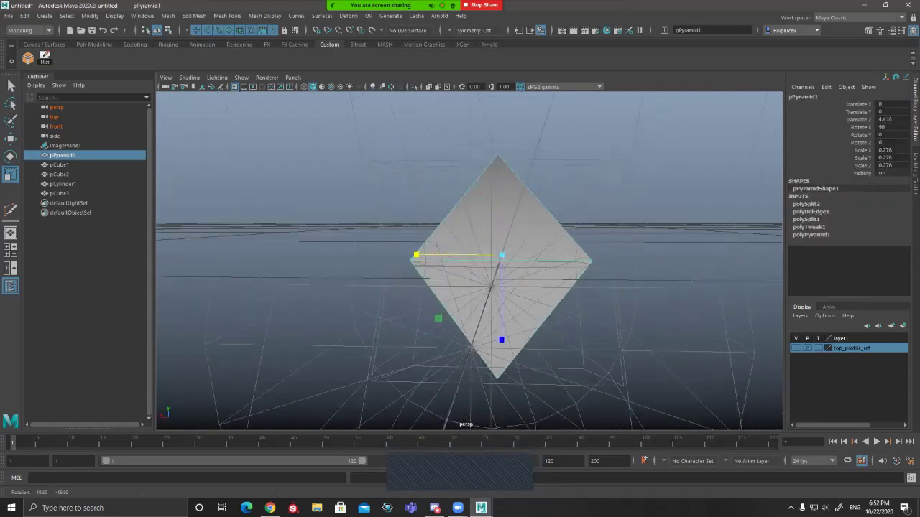
mouse_move(464, 245)
left_mouse_down("alt")
mouse_move(476, 279)
mouse_move(465, 308)
mouse_move(568, 209)
mouse_move(496, 235)
mouse_move(533, 195)
mouse_move(309, 266)
mouse_move(394, 273)
mouse_move(414, 260)
mouse_move(393, 255)
mouse_move(407, 248)
mouse_move(361, 287)
mouse_move(281, 279)
mouse_move(410, 271)
mouse_move(349, 266)
left_mouse_up("alt")
key("5")
key("5")
key("q")
key("5")
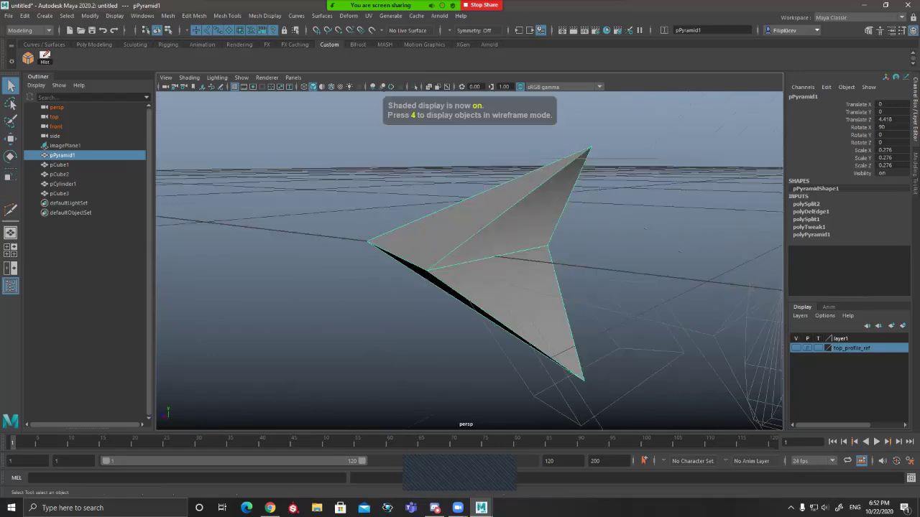
left_click_drag(349, 266, 410, 298, "alt")
scroll(410, 299, "down", 3)
middle_click_drag(568, 266, 515, 266, "alt")
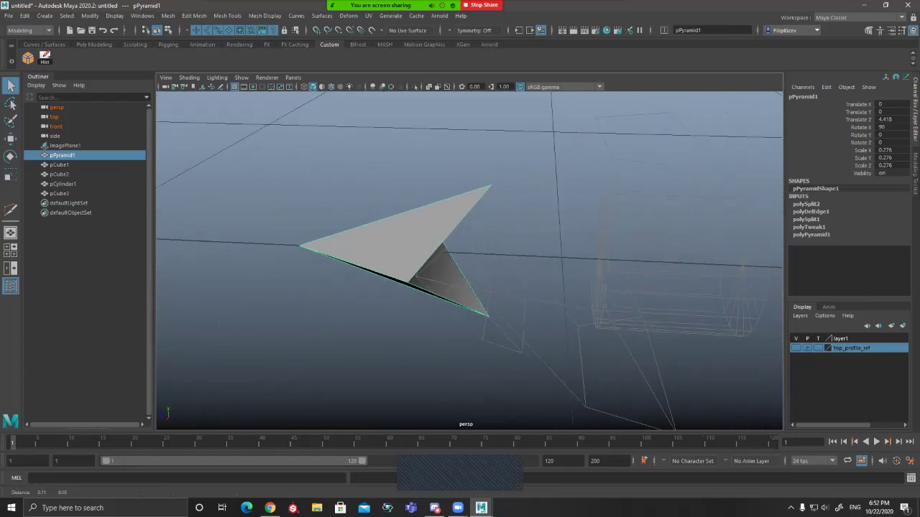
key("5")
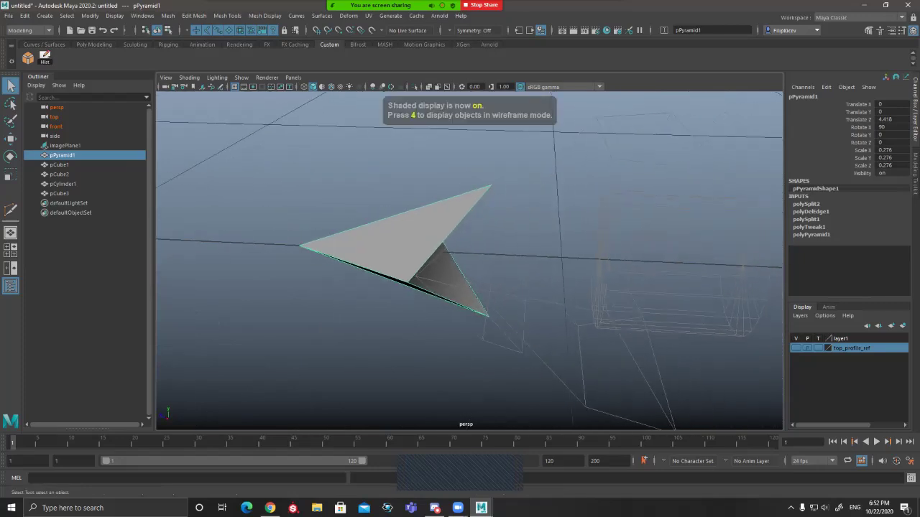
Step: Return layer1 to normal display and isolate the pommel tip and neck in the view
double_click(818, 338)
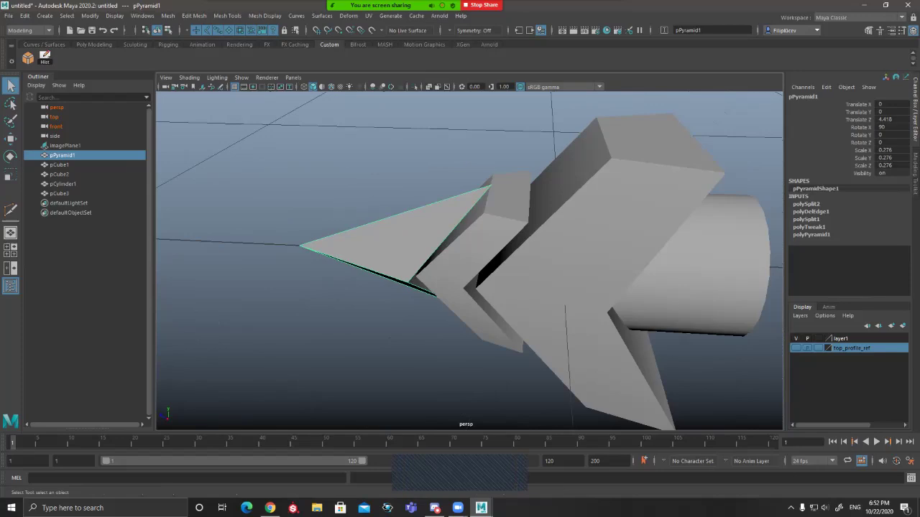
left_click(474, 250, "shift")
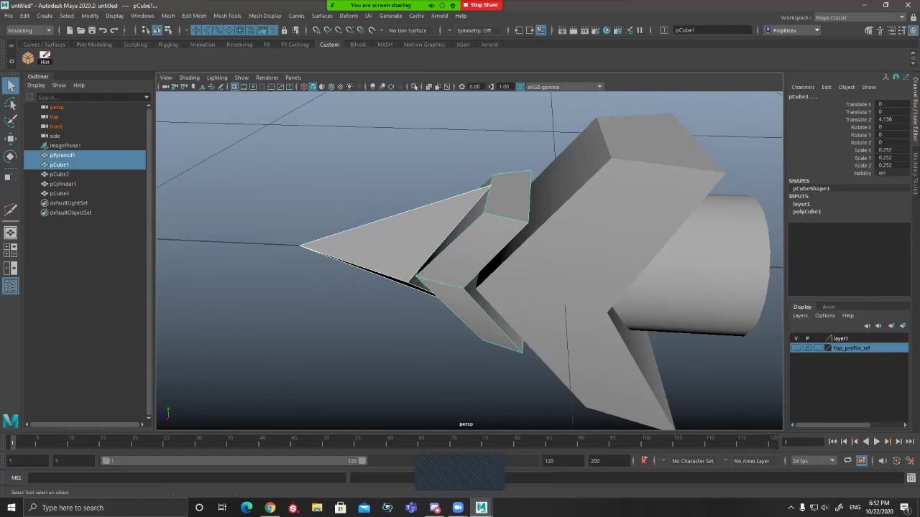
left_click(415, 87)
left_click_drag(611, 252, 508, 245, "alt")
Step: Compare the isolated pommel tip's diamond outline with the neck's rectangular outline in the front view
key("space")
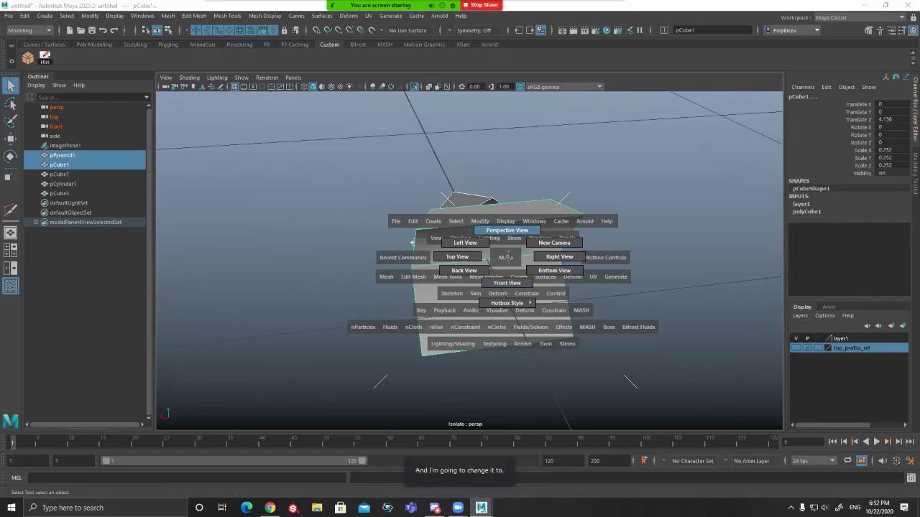
key("space")
mouse_move(508, 247)
left_mouse_down()
mouse_move(509, 239)
mouse_move(509, 270)
mouse_move(526, 238)
mouse_move(509, 267)
mouse_move(495, 239)
mouse_move(523, 249)
mouse_move(507, 270)
mouse_move(508, 251)
left_mouse_up()
scroll(508, 252, "up", 18)
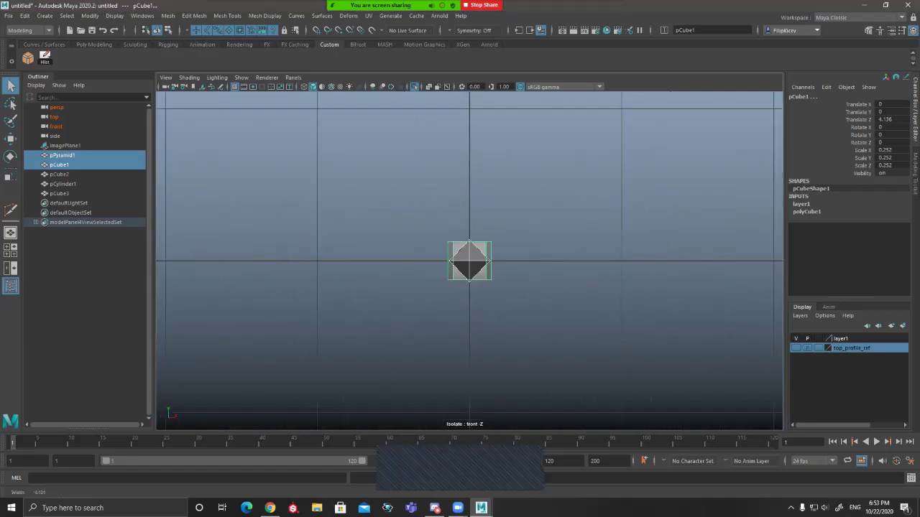
middle_click_drag(509, 252, 525, 250, "alt")
scroll(525, 250, "up", 3)
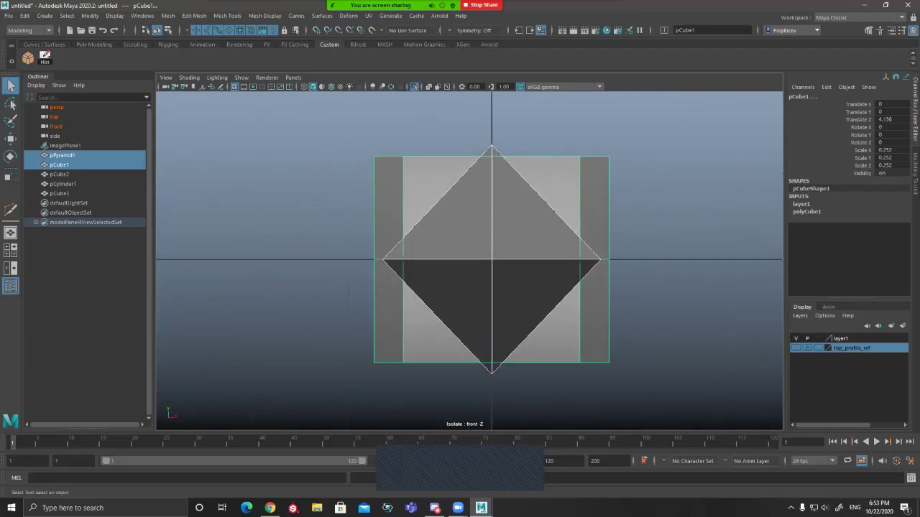
left_click(657, 202)
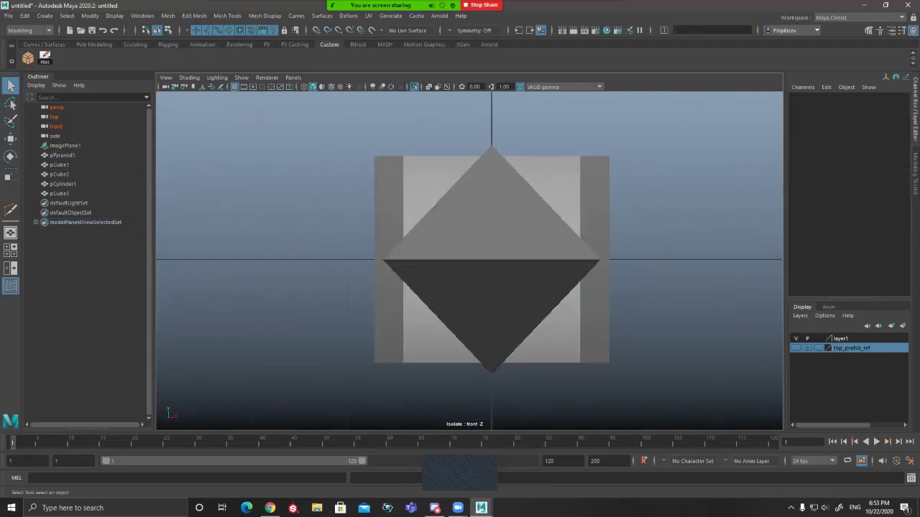
left_click(492, 245)
key("5")
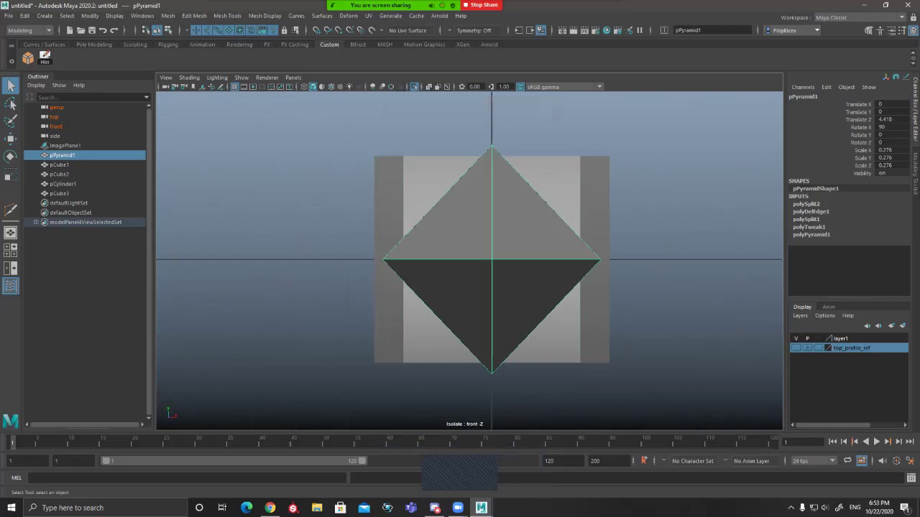
left_click(557, 188)
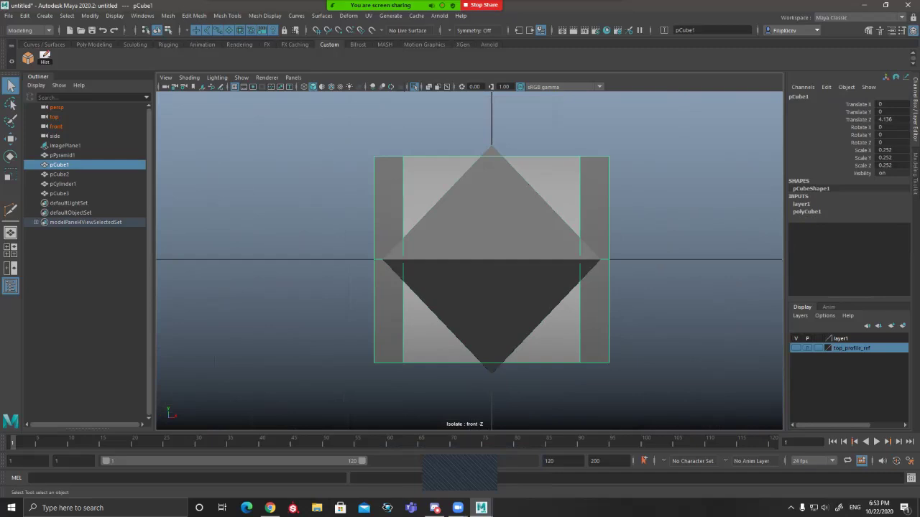
Step: Show the four-view layout and examine the isolated pommel tip and neck from several perspective angles
key("space")
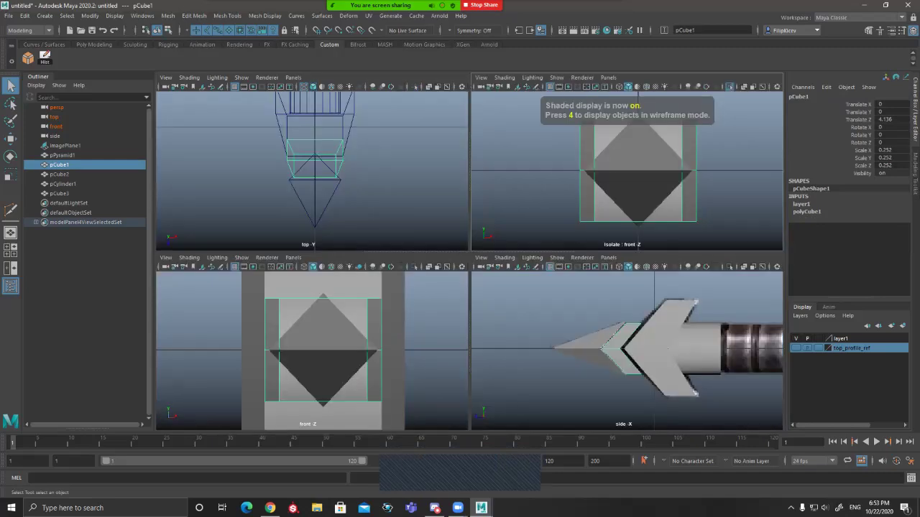
key("space")
left_click_drag(625, 179, 565, 183, "alt")
right_click_drag(564, 183, 528, 183, "alt")
left_click_drag(528, 183, 507, 196, "alt")
right_click_drag(529, 198, 596, 198, "alt")
middle_click_drag(597, 216, 595, 97, "alt")
left_click_drag(532, 215, 564, 183, "alt")
right_click_drag(564, 183, 610, 183, "alt")
left_click_drag(611, 183, 676, 151, "alt")
right_click_drag(668, 162, 557, 171, "alt")
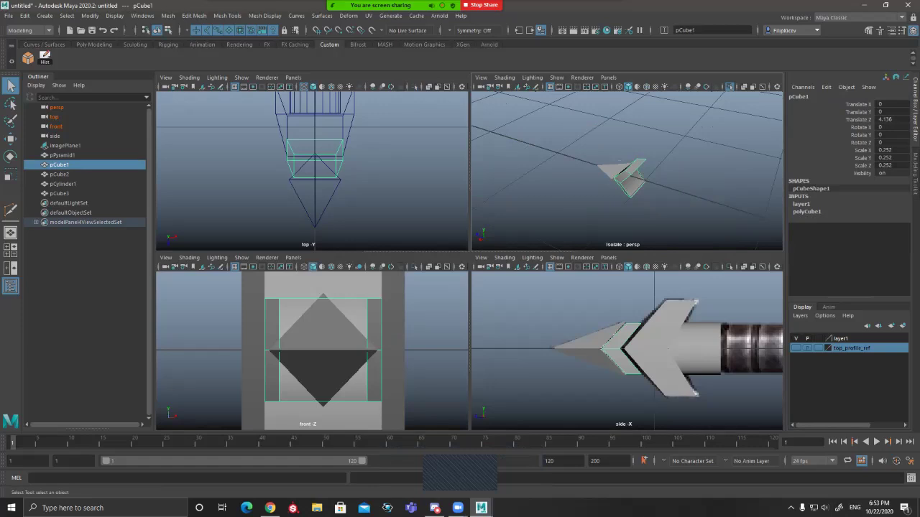
key("[")
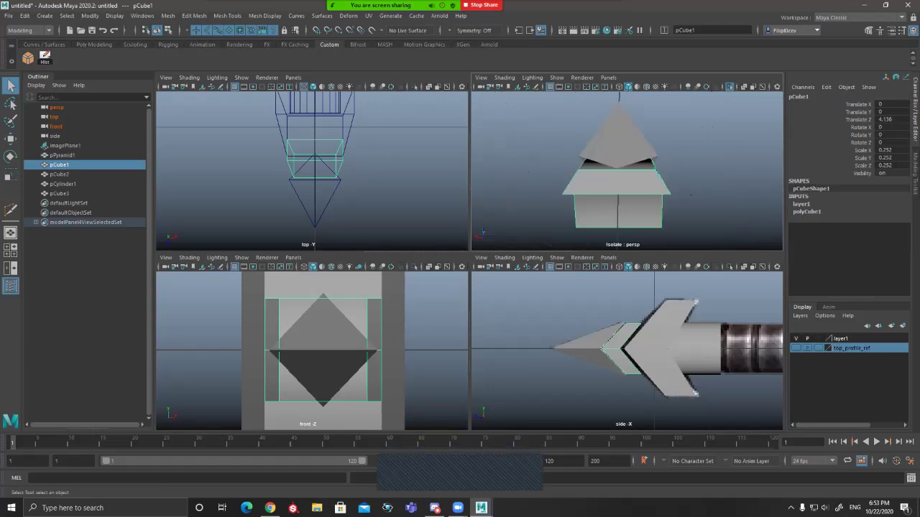
Step: Insert a vertical edge loop down the middle of the neck in the enlarged perspective view
key("space")
left_click_drag(618, 173, 618, 149, "alt")
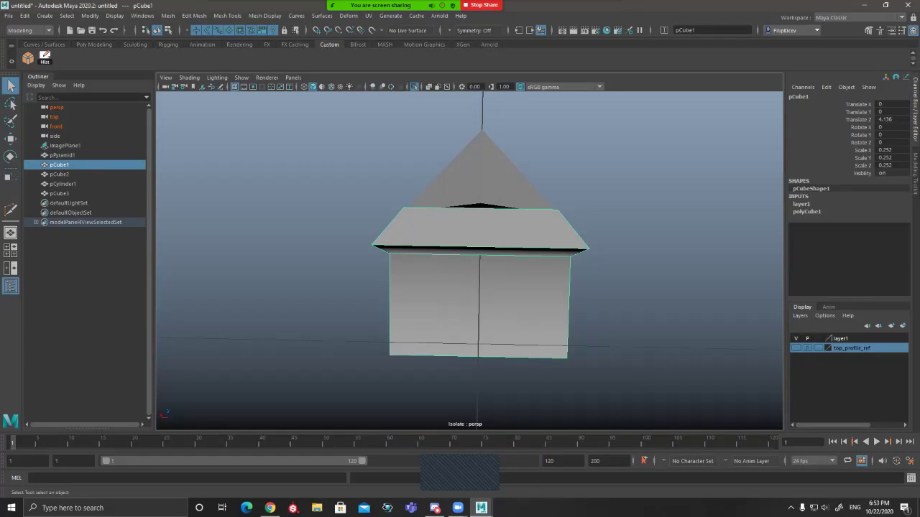
left_click_drag(468, 258, 485, 258, "alt")
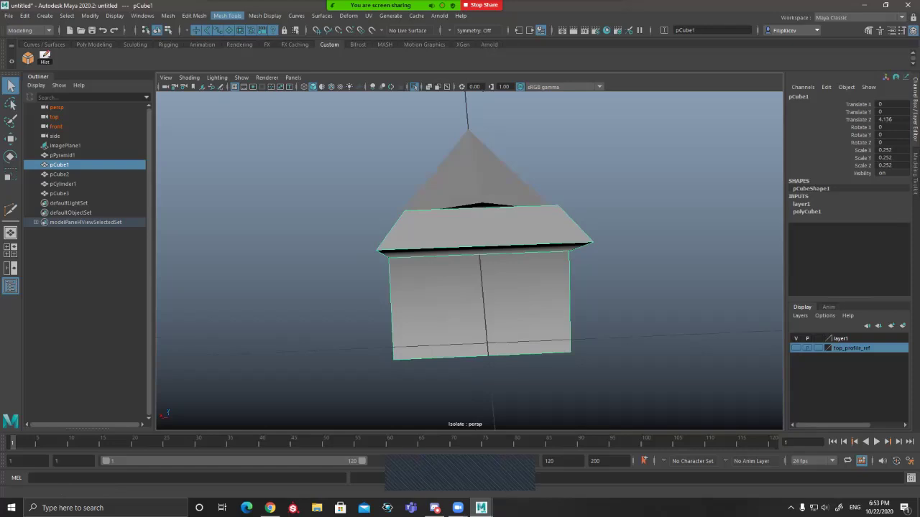
left_click(252, 86)
left_click_drag(467, 259, 466, 201, "alt")
left_click(479, 254)
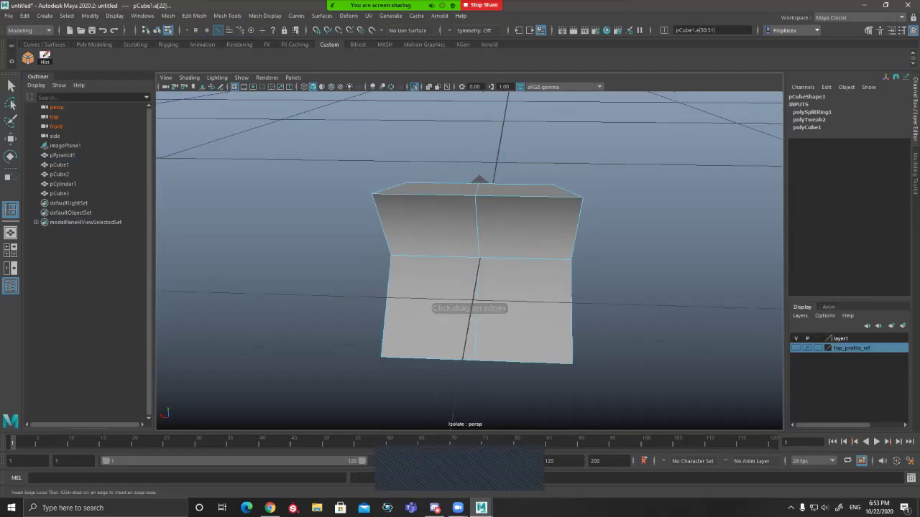
key("w")
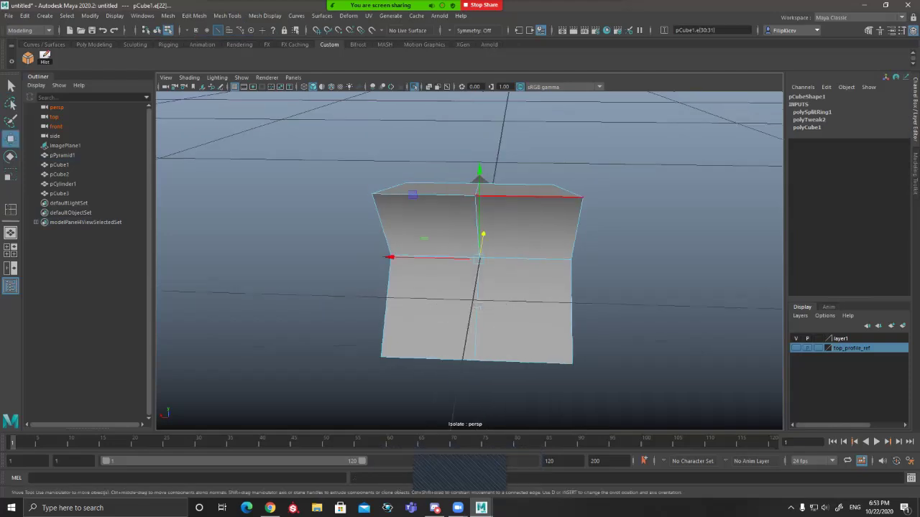
Step: Try a weight of 1 for the neck's middle edge loop
key("F8")
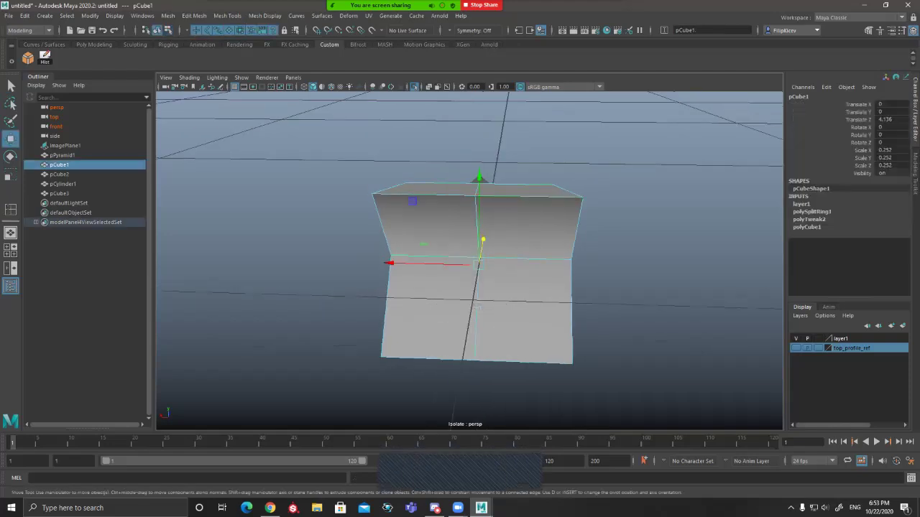
left_click(812, 212)
left_click(887, 220)
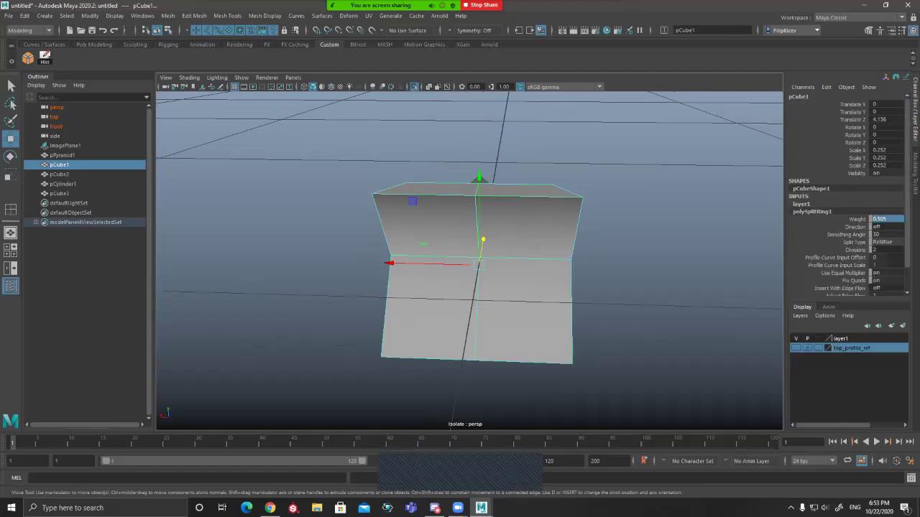
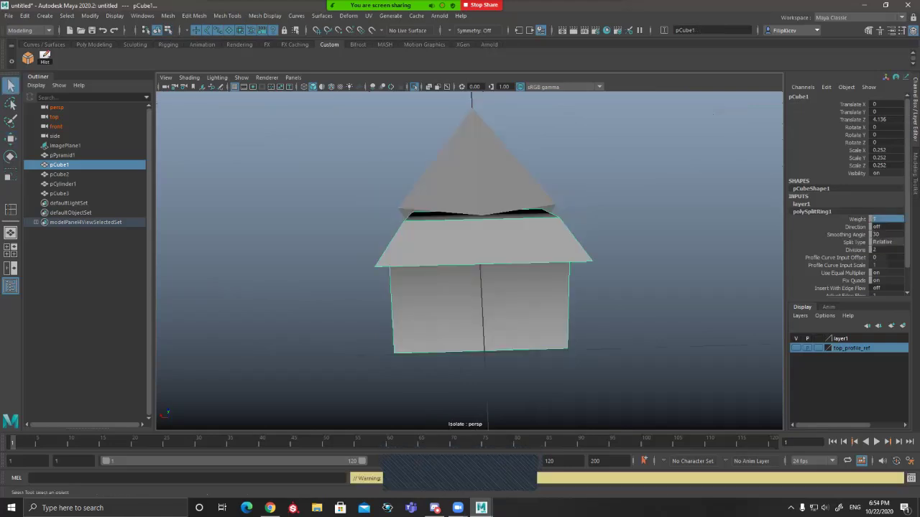
left_click(480, 306)
left_click_drag(480, 305, 479, 284, "alt")
key("ctrl+z")
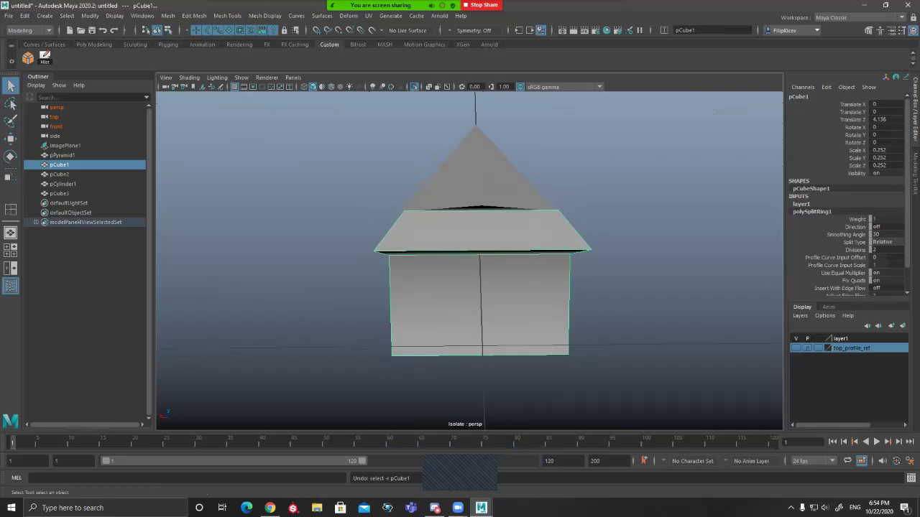
Step: Select the neck and pommel tip together and compare the tip's lower corner with the neck's middle edge loop
left_click(480, 241)
left_click(480, 176, "shift")
left_click_drag(480, 176, 478, 205, "alt")
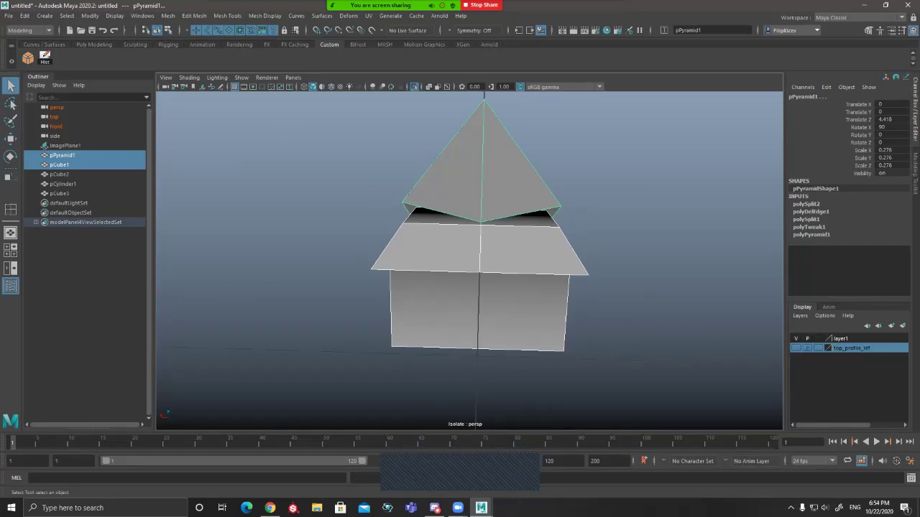
mouse_move(669, 230)
left_mouse_down("alt")
mouse_move(668, 189)
mouse_move(671, 237)
left_mouse_up("alt")
scroll(672, 237, "up", 3)
left_click_drag(744, 208, 518, 194, "alt")
left_click(520, 260)
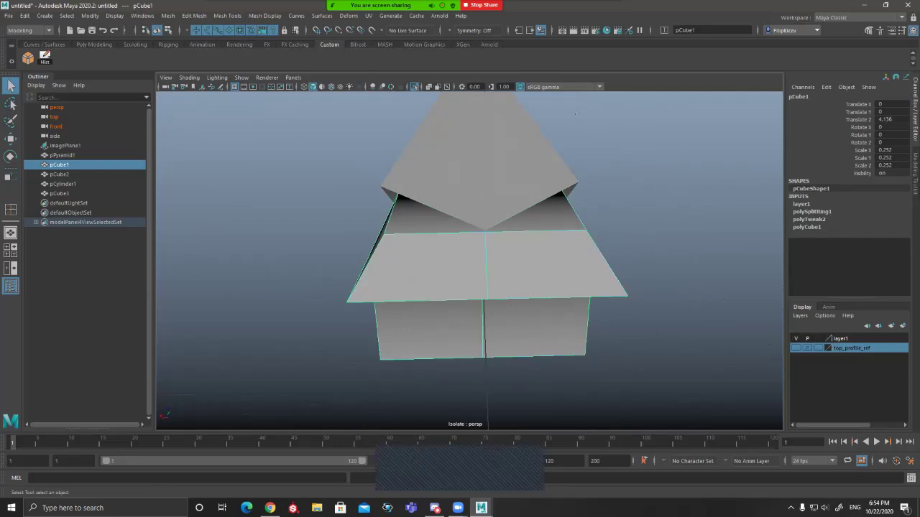
Step: Insert an edge loop through the left half of the neck and set its weight to 0.7
key("g")
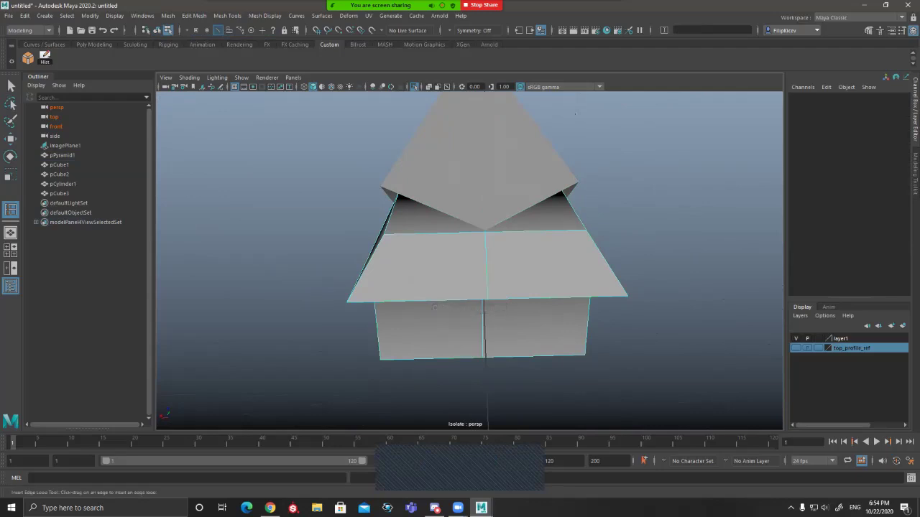
left_click_drag(491, 288, 484, 287, "alt")
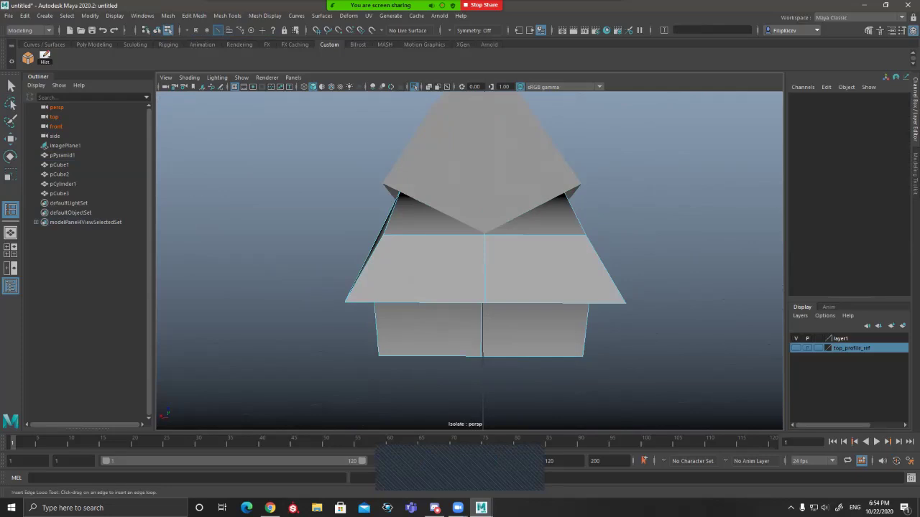
left_click(434, 235)
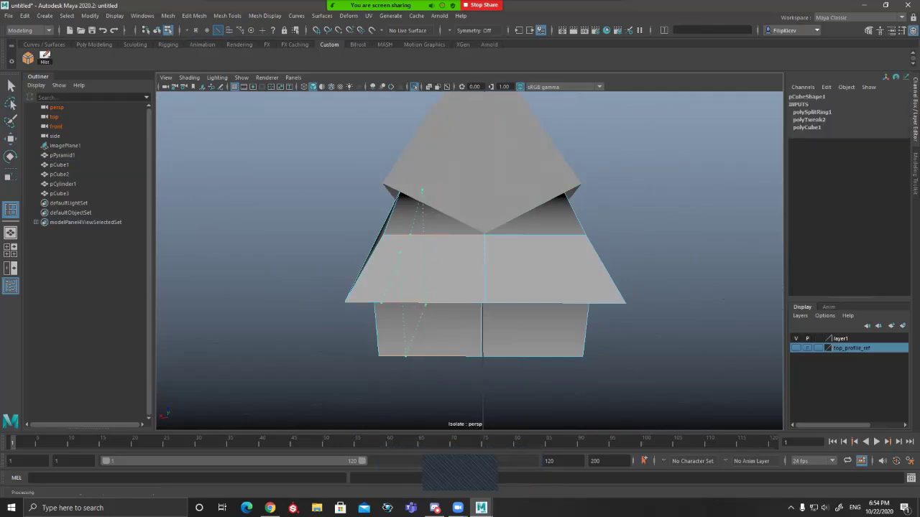
left_click_drag(431, 237, 424, 265, "alt")
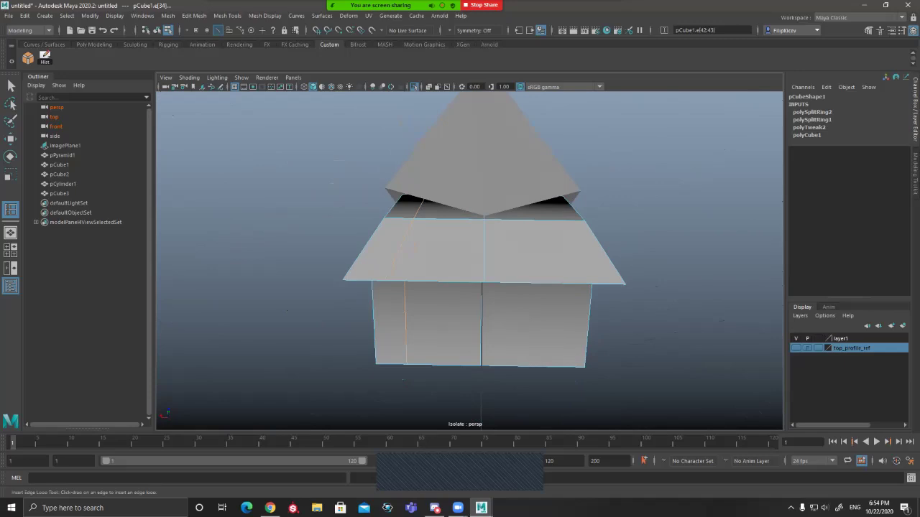
key("q")
left_click(812, 212)
left_click(885, 219)
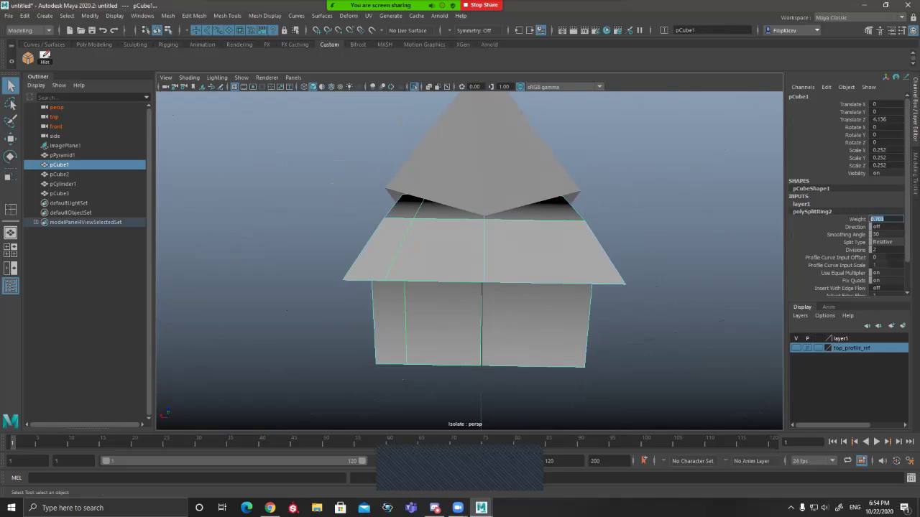
type(".")
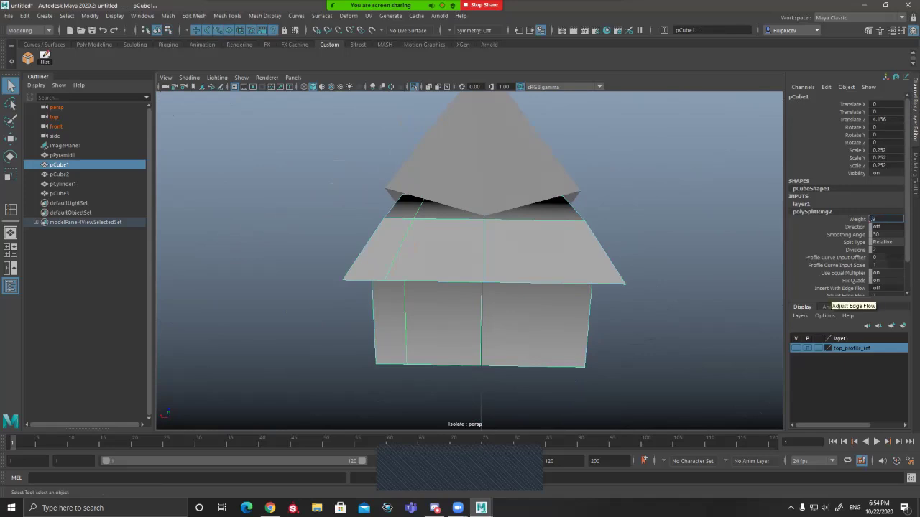
key("Return")
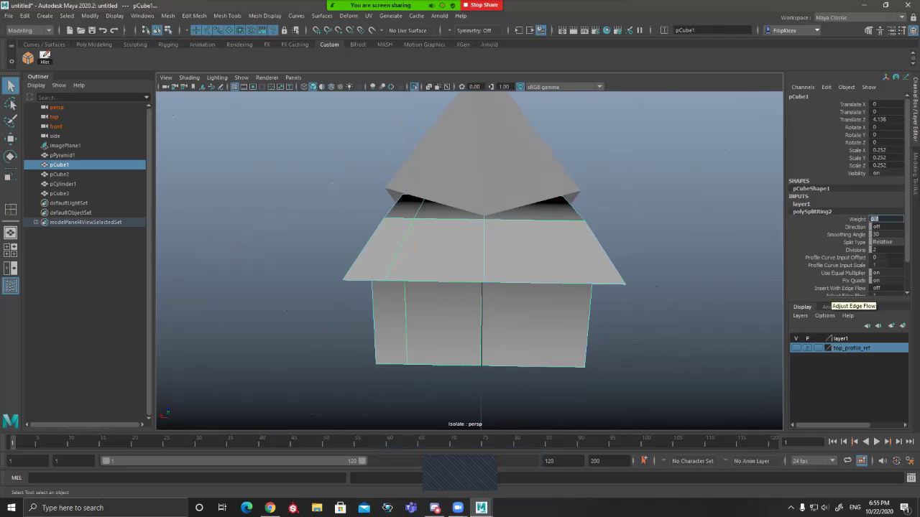
Step: Insert a matching edge loop through the right half of the neck, near its outer side
middle_click_drag(484, 288, 460, 294, "alt")
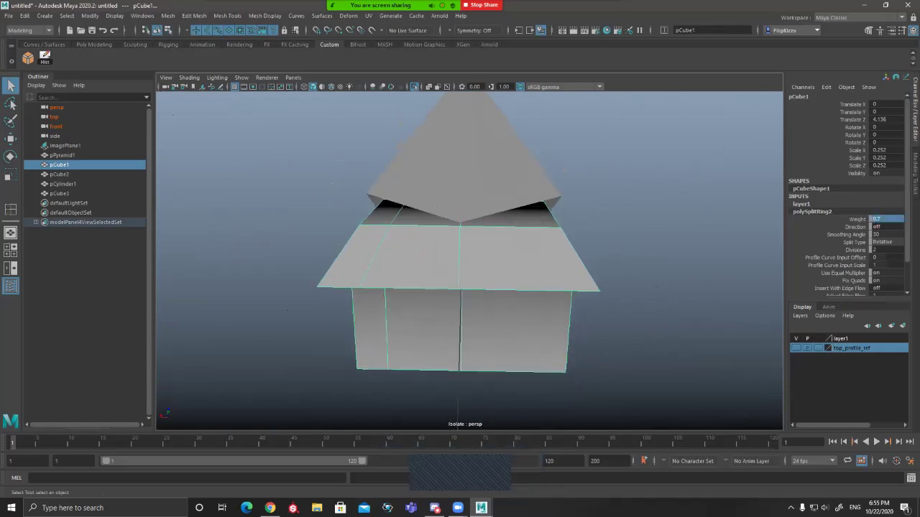
key("g")
left_click(562, 290)
left_click_drag(562, 290, 548, 271, "alt")
key("q")
scroll(546, 289, "down", 4)
left_click_drag(502, 221, 496, 246, "alt")
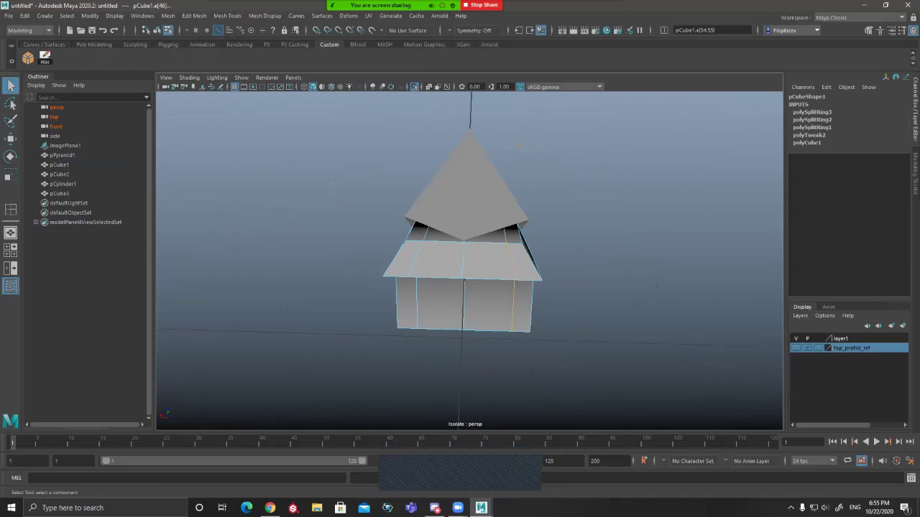
mouse_move(463, 259)
left_mouse_down("alt")
mouse_move(575, 216)
mouse_move(456, 252)
mouse_move(464, 268)
left_mouse_up("alt")
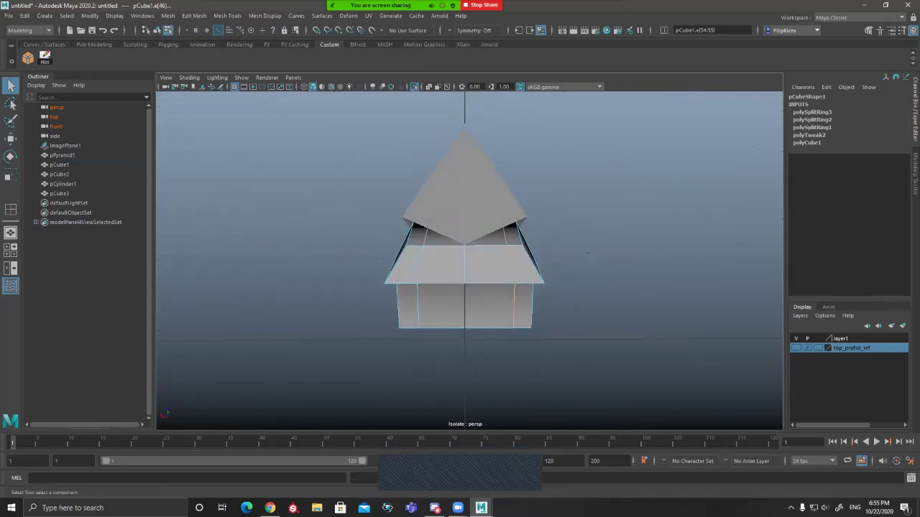
Step: Examine how the pommel tip's facets line up with the neck's edge loops, selecting each part in turn
key("F8")
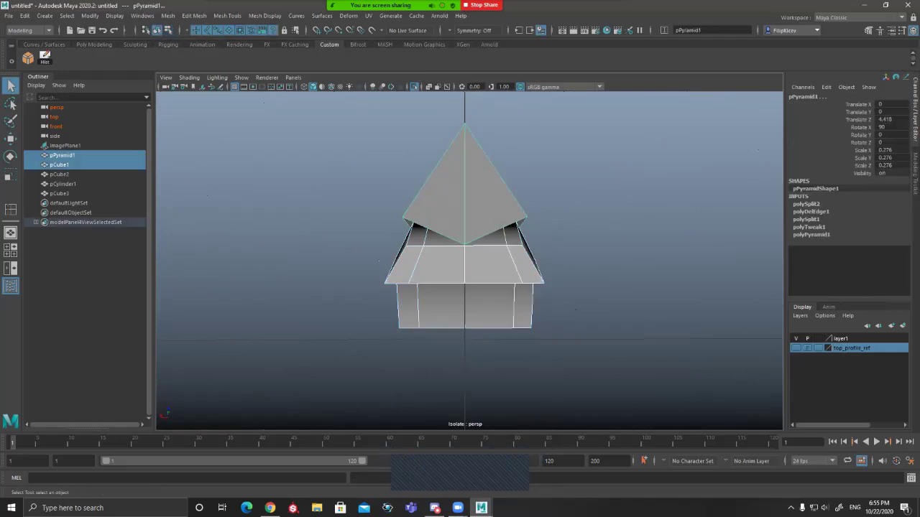
mouse_move(465, 269)
left_mouse_down("alt")
mouse_move(470, 191)
mouse_move(466, 260)
left_mouse_up("alt")
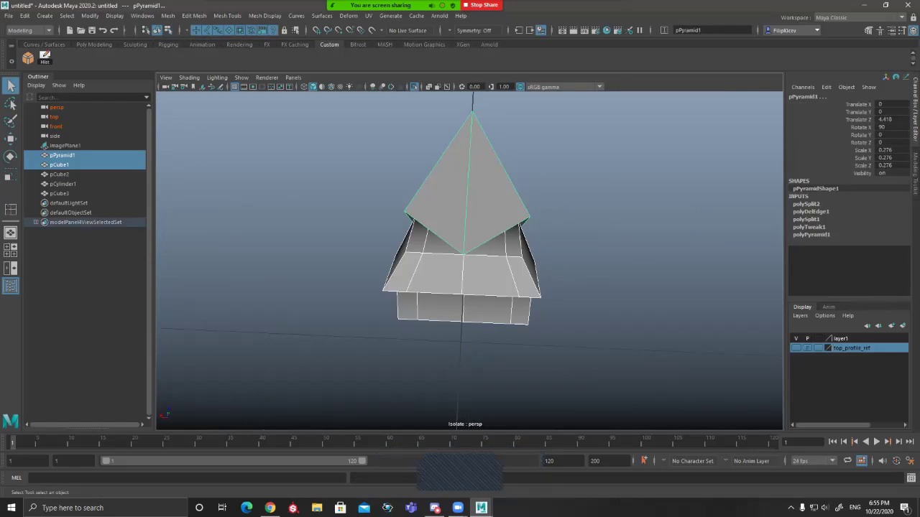
double_click(482, 192)
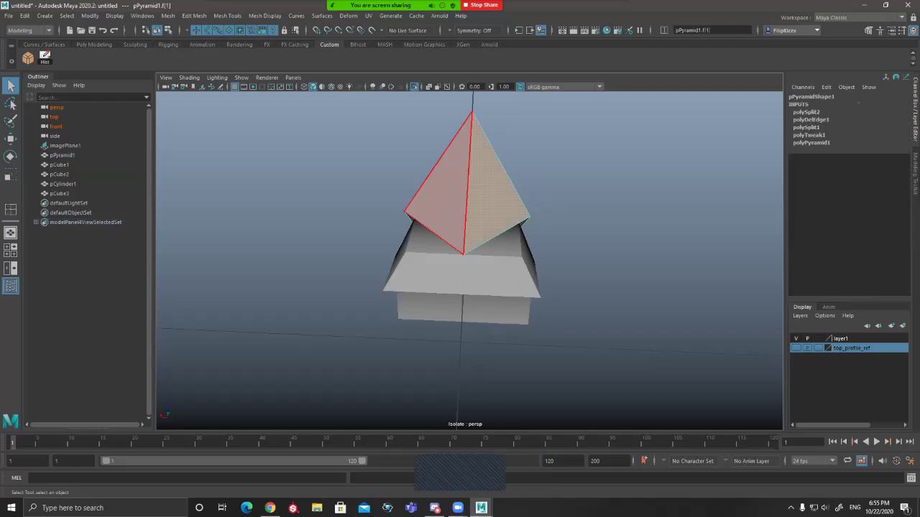
left_click(464, 273)
left_click_drag(464, 274, 467, 252, "alt")
left_click(469, 190)
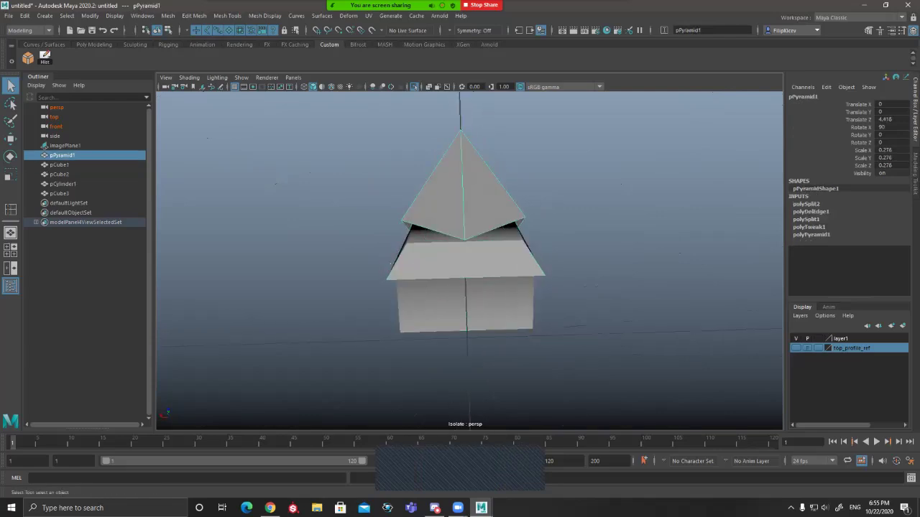
left_click_drag(471, 216, 457, 217, "alt")
left_click(464, 260)
left_click(467, 198)
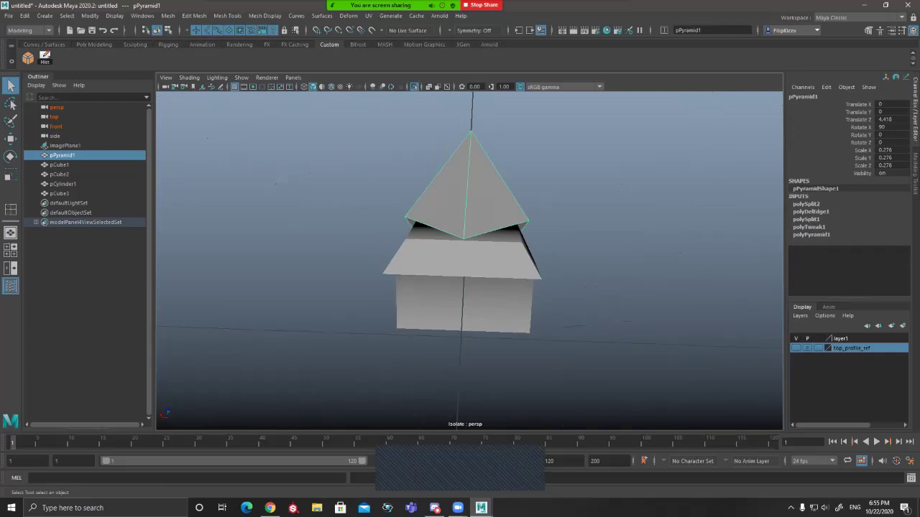
Step: Try selecting the faces on the right half of the pommel tip in wireframe display
left_click(496, 194)
key("4")
left_click_drag(471, 204, 521, 248, "alt")
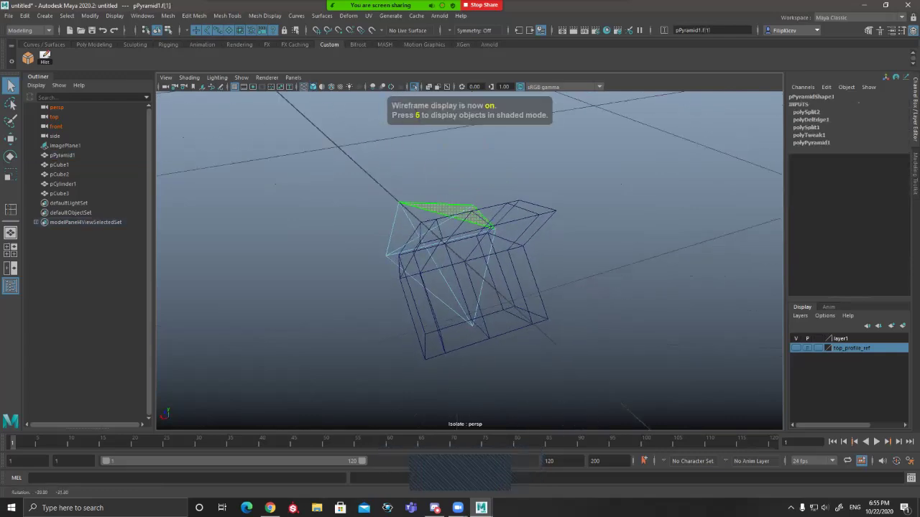
left_click_drag(521, 248, 482, 215, "alt")
mouse_move(532, 150)
left_mouse_down()
mouse_move(507, 289)
mouse_move(486, 344)
left_mouse_up()
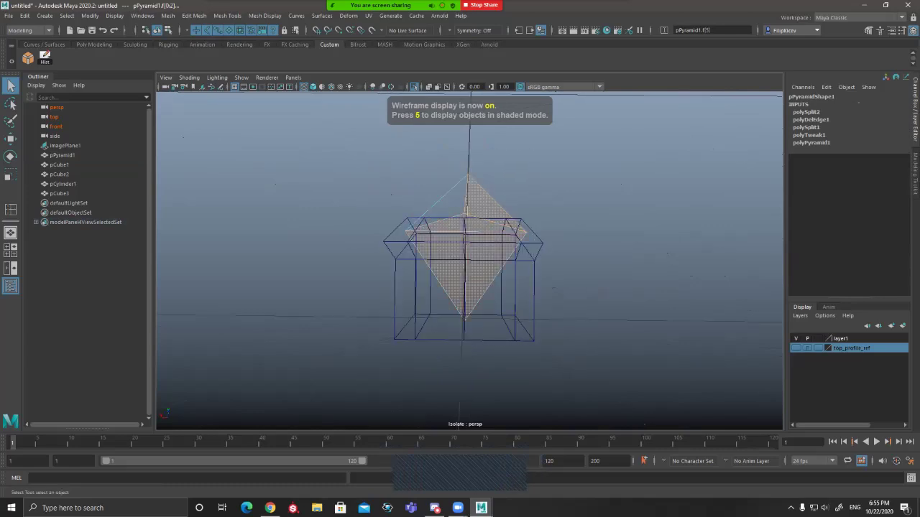
Step: Return to shaded display and isolate only the pommel tip in the view
left_click_drag(474, 237, 524, 280, "alt")
key("F8")
key("5")
key("ctrl+1")
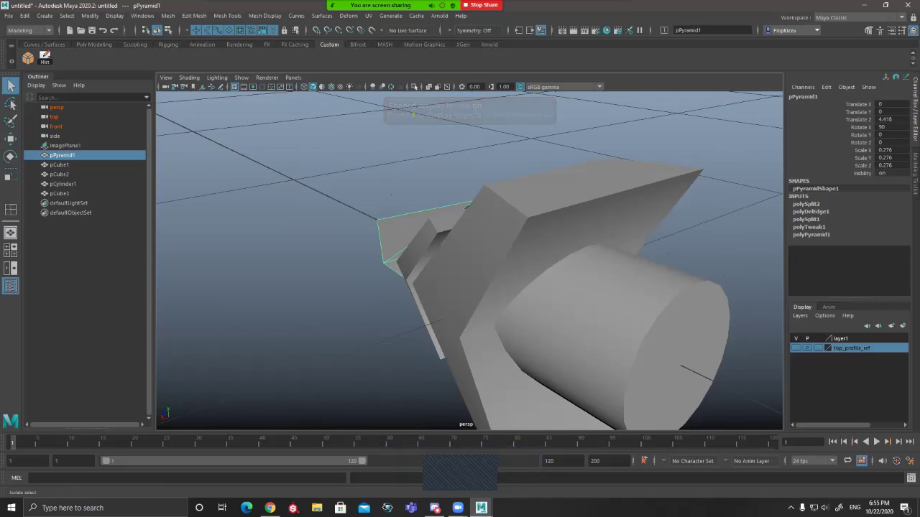
key("ctrl+1")
Step: Examine the isolated pommel tip's selected faces from behind in wireframe and shaded display
key("F8")
left_click_drag(446, 251, 532, 223, "alt")
key("4")
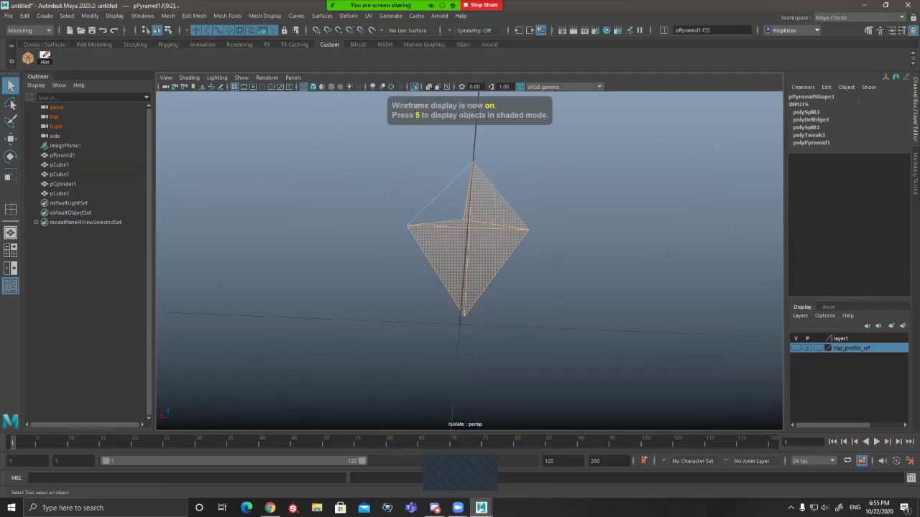
key("5")
left_click(560, 302)
left_click_drag(561, 302, 481, 251, "alt")
key("ctrl+z")
left_click_drag(417, 252, 476, 270, "alt")
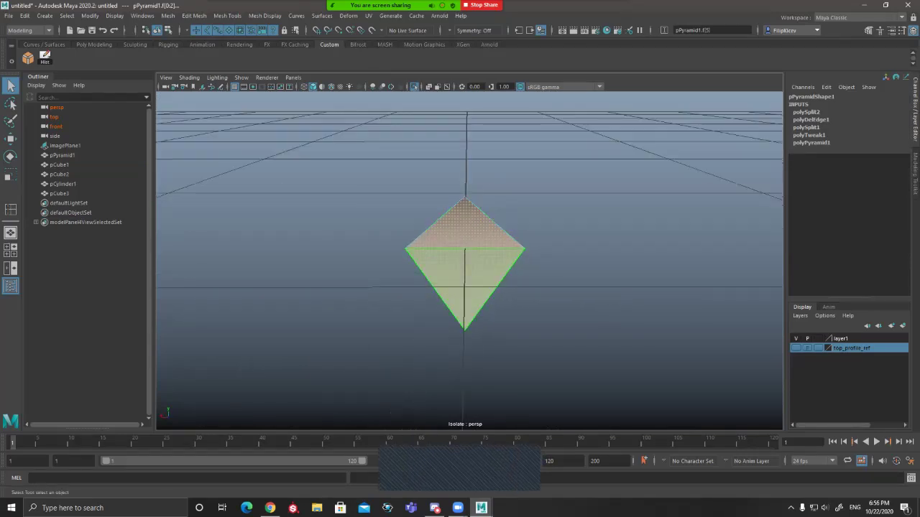
Step: Cut the pommel tip's two back faces vertically from the top corner to the bottom corner with Multi-Cut
key("ctrl+shift+x")
left_click(464, 197)
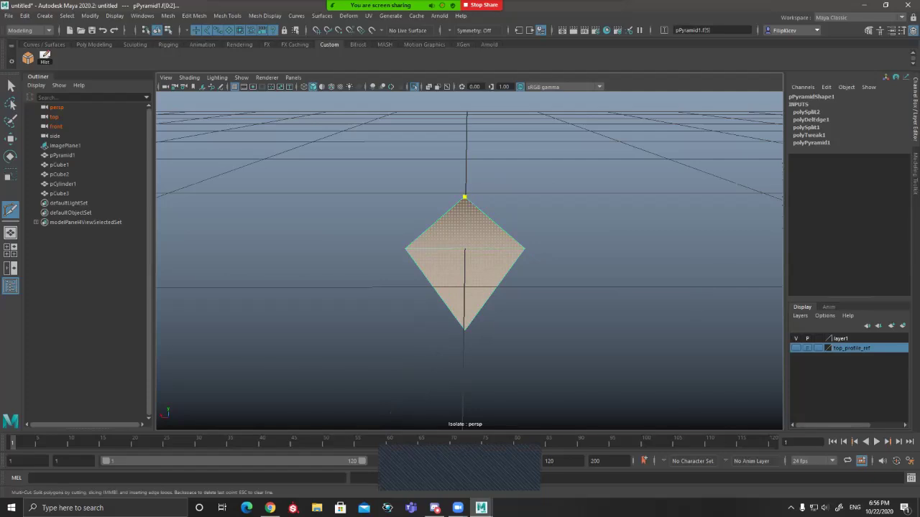
left_click(464, 329)
left_click_drag(417, 220, 468, 230, "alt")
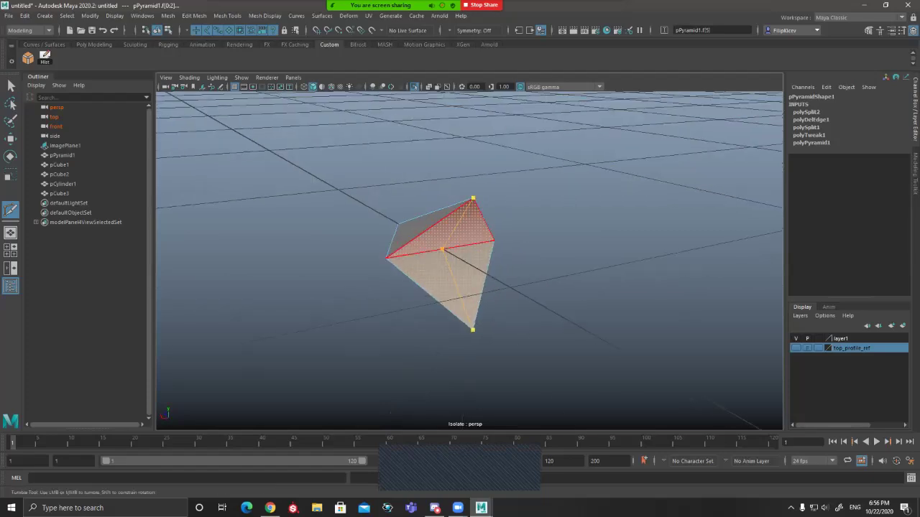
key("Return")
left_click_drag(467, 233, 391, 259, "alt")
left_click_drag(480, 261, 474, 269, "alt")
Step: Delete the faces on the right half of the pommel tip
key("q")
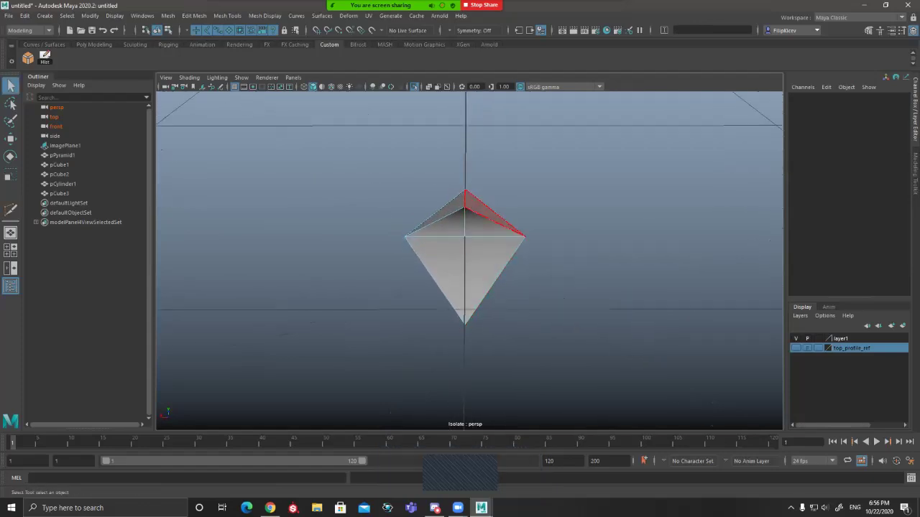
left_click_drag(507, 170, 491, 304)
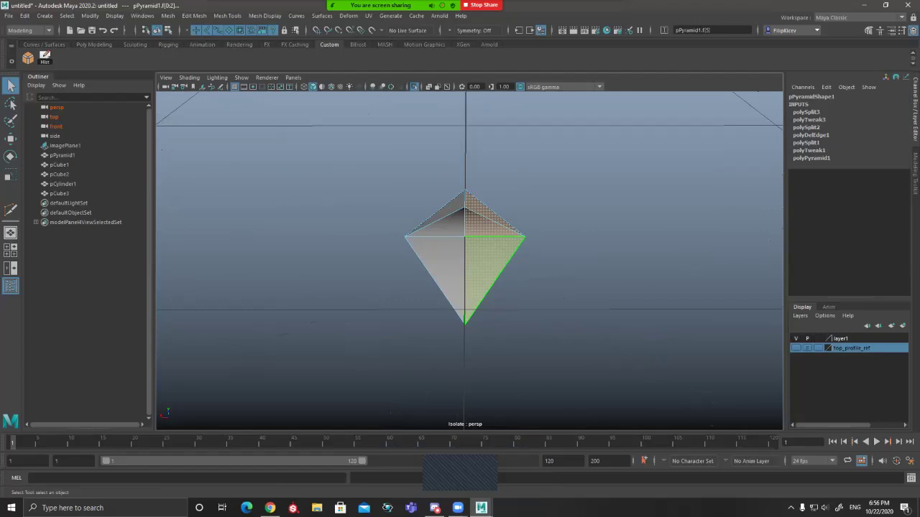
key("Delete")
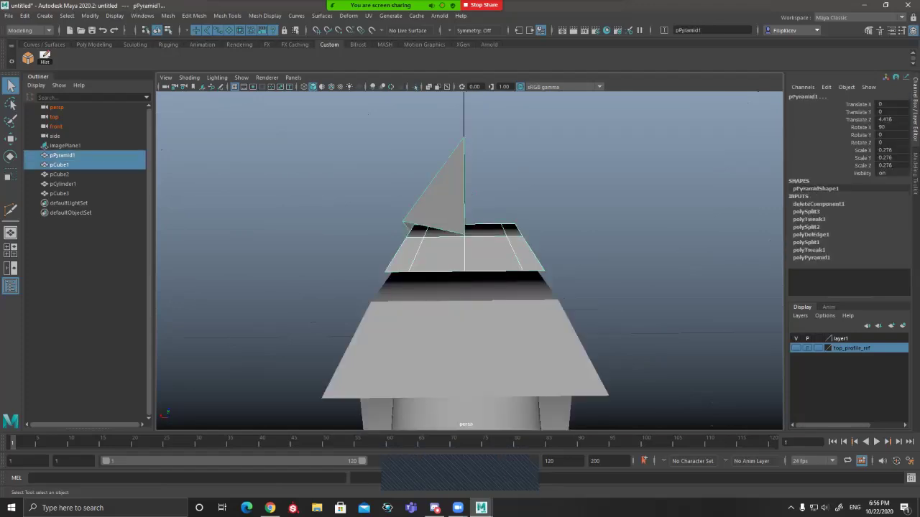
Step: Isolate the pommel tip and neck block, and delete the faces on the right half of the neck block
left_click_drag(596, 173, 499, 371)
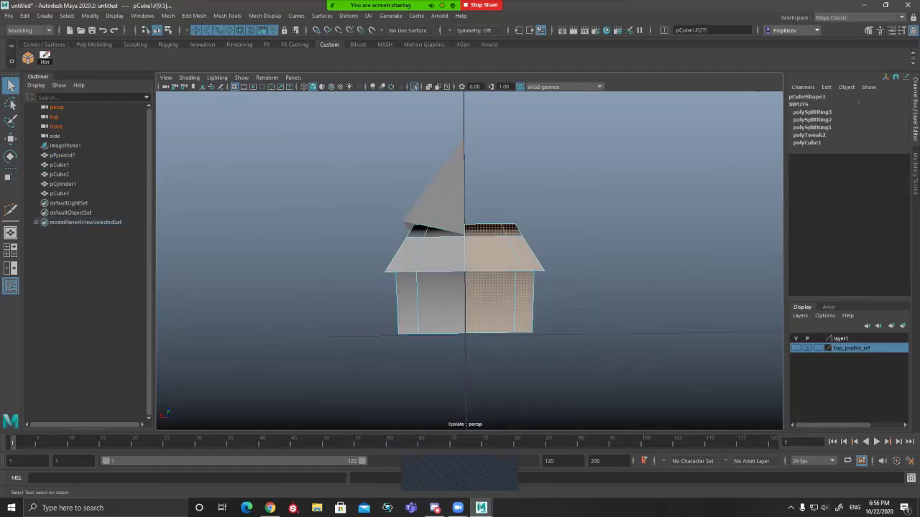
key("Delete")
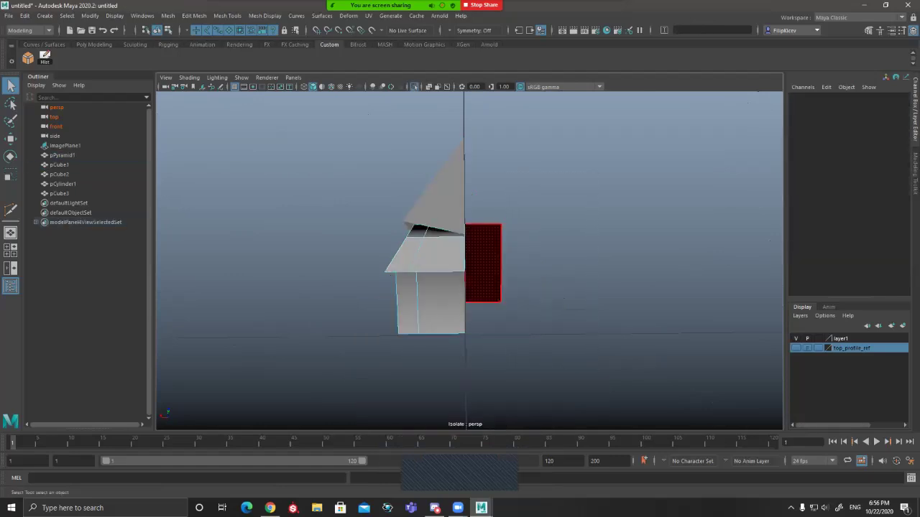
left_click_drag(485, 277, 589, 230, "alt")
scroll(589, 230, "up", 3)
left_click_drag(431, 287, 553, 234, "alt")
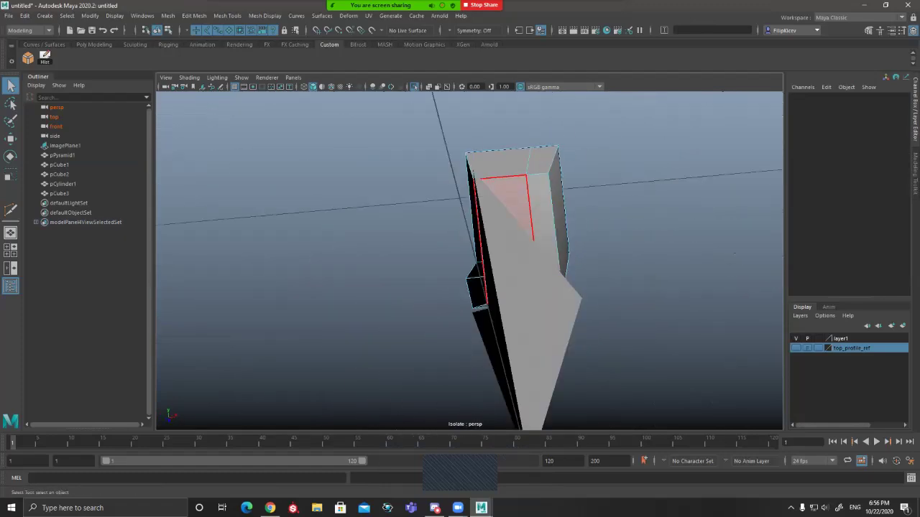
left_click_drag(518, 209, 504, 133, "alt")
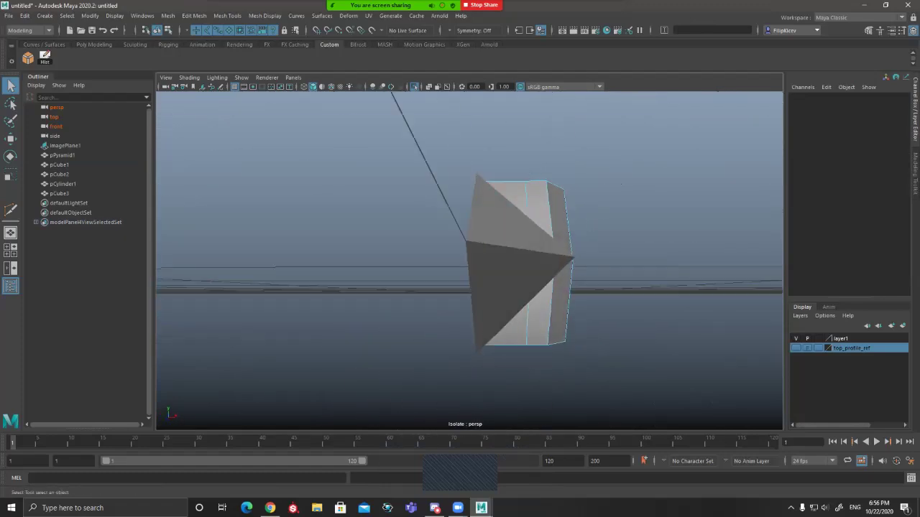
Step: Extrude the neck block's upper and lower inner faces that face the pommel tip
left_click_drag(516, 196, 508, 140, "alt")
left_click(511, 195)
left_click(511, 324, "shift")
left_click_drag(510, 324, 467, 349, "alt")
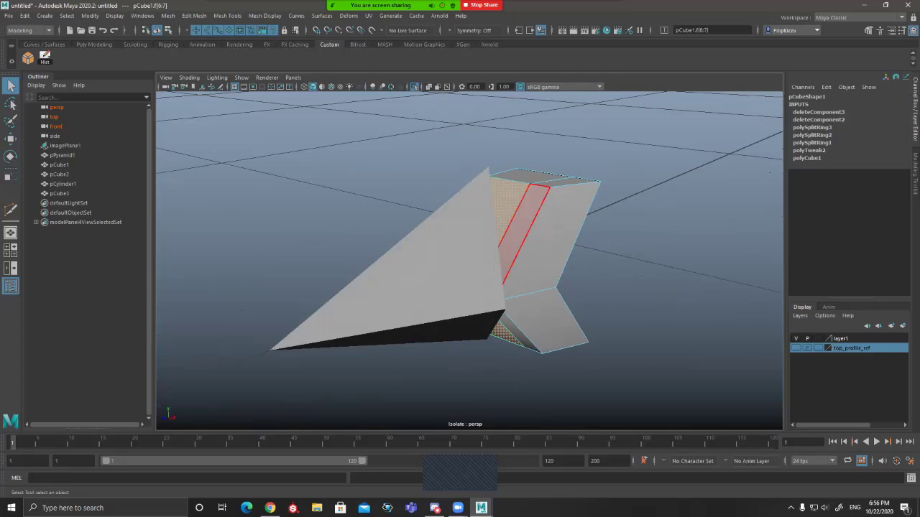
key("ctrl+e")
left_click_drag(467, 348, 458, 325, "alt")
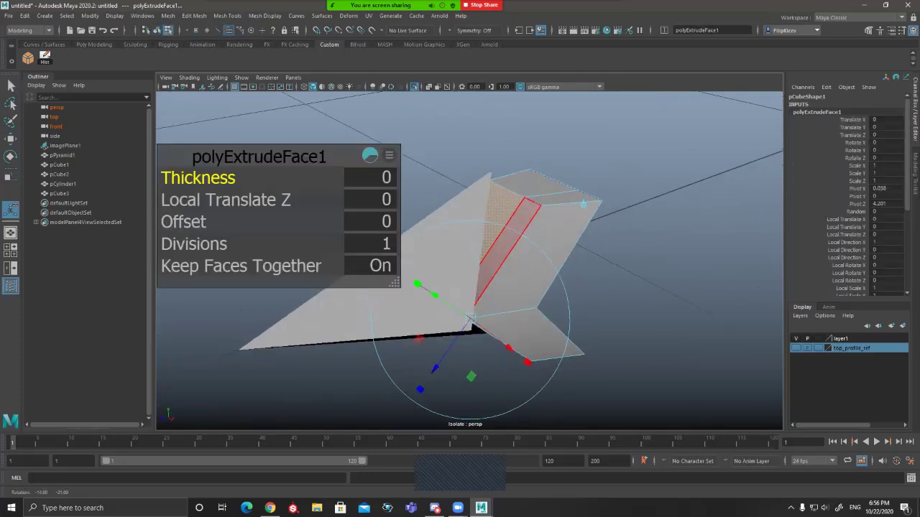
Step: Try to push the extruded faces outward with a Local Translate Z of 0.0924, and undo it
middle_click_drag(457, 325, 569, 273, "alt")
mouse_move(569, 273)
left_mouse_down("alt")
mouse_move(563, 279)
mouse_move(561, 257)
left_mouse_up("alt")
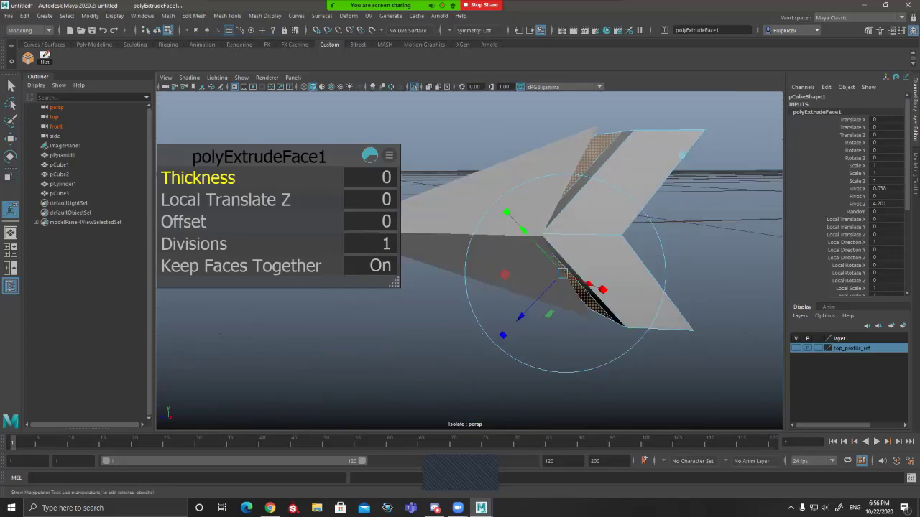
middle_click_drag(561, 258, 587, 222, "alt")
left_click_drag(544, 283, 493, 337)
scroll(496, 335, "down", 4)
left_click_drag(552, 260, 539, 274, "alt")
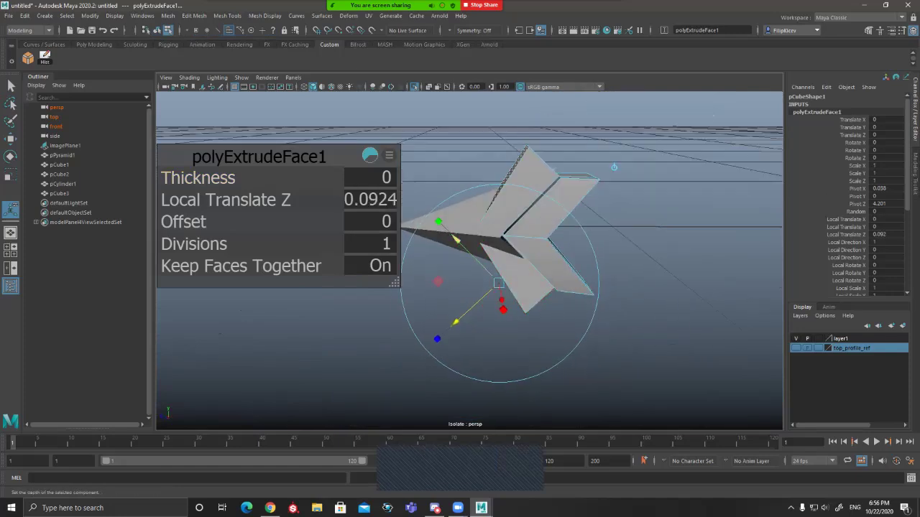
left_click_drag(572, 177, 601, 167, "alt")
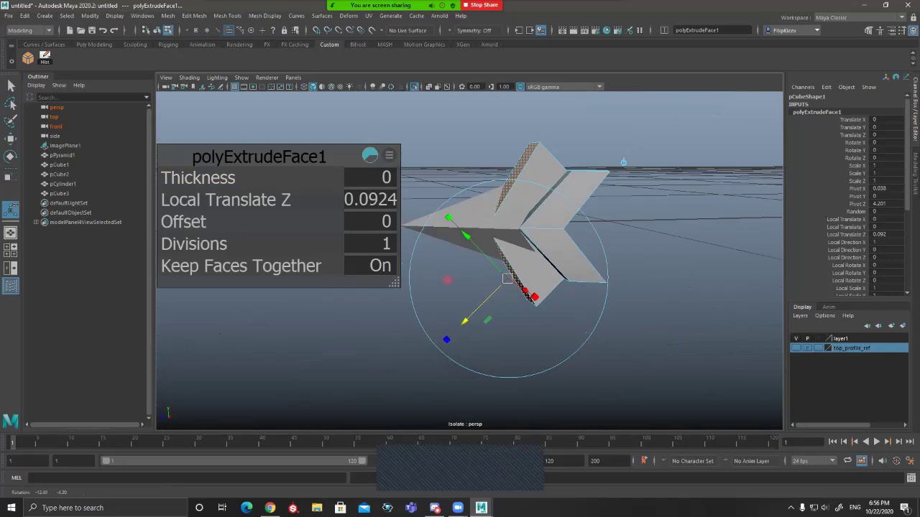
left_click_drag(507, 279, 504, 277, "alt")
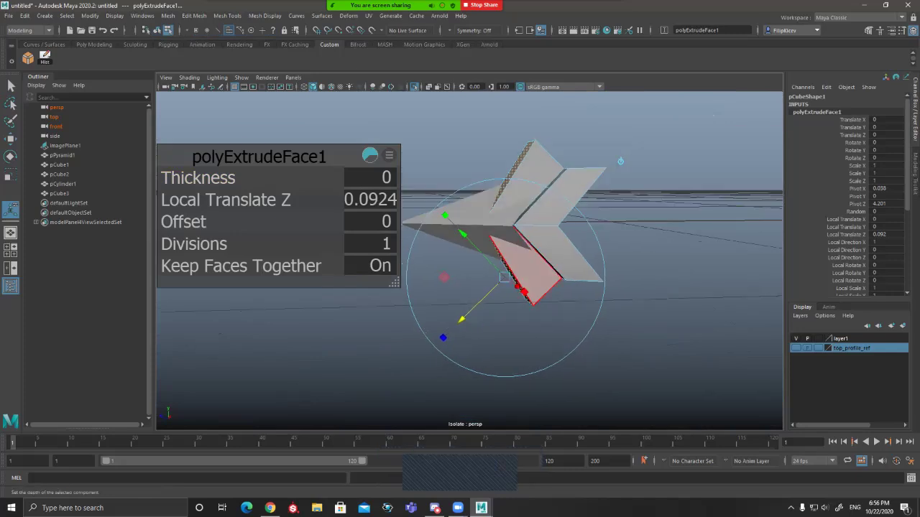
key("ctrl+z")
key("ctrl+z")
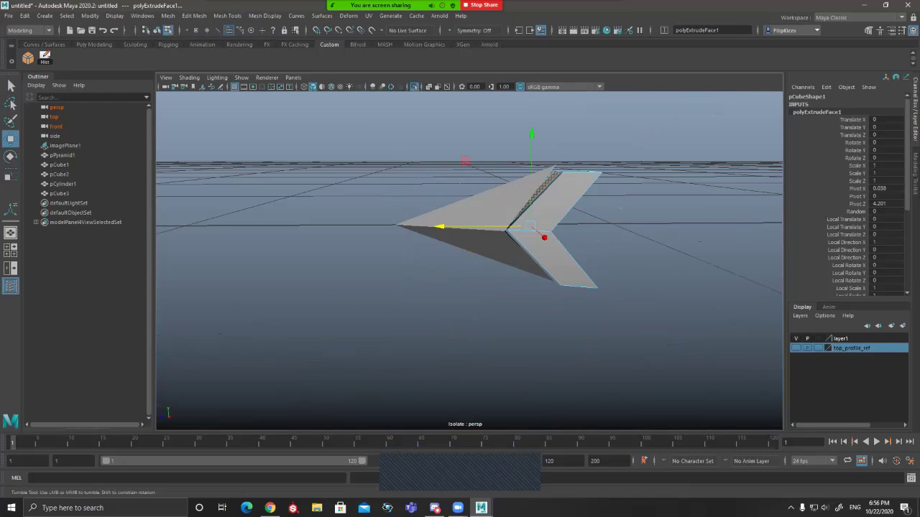
Step: Move the extruded faces straight forward along Z toward the pommel tip
left_click_drag(552, 251, 548, 294, "alt")
scroll(547, 293, "up", 3)
scroll(574, 209, "up", 1)
left_click_drag(575, 237, 577, 181, "alt")
left_click_drag(483, 190, 457, 191)
scroll(549, 222, "down", 3)
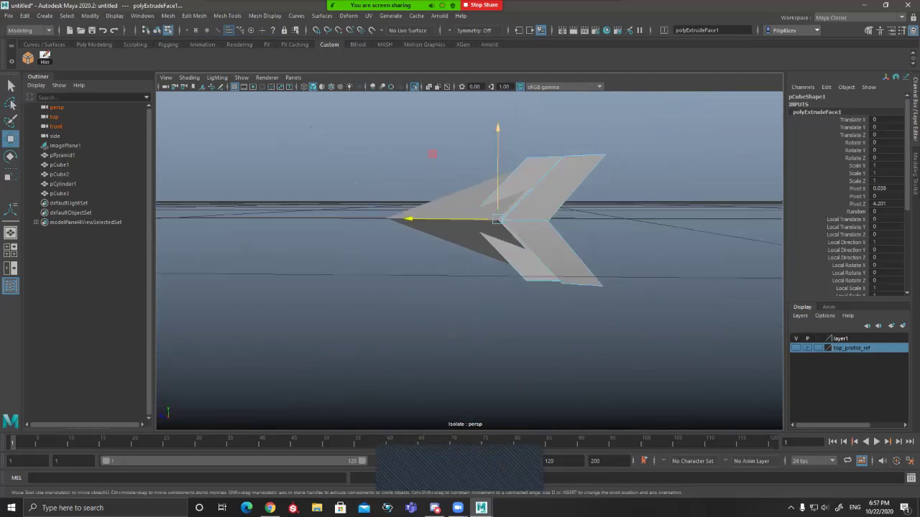
left_click_drag(497, 167, 554, 167, "alt")
left_click_drag(486, 223, 568, 236, "alt")
key("q")
Step: Move the outer corner vertices of the neck block's extruded section inward along X to near the centre line
left_click_drag(589, 244, 543, 210, "alt")
left_click_drag(482, 276, 436, 266, "alt")
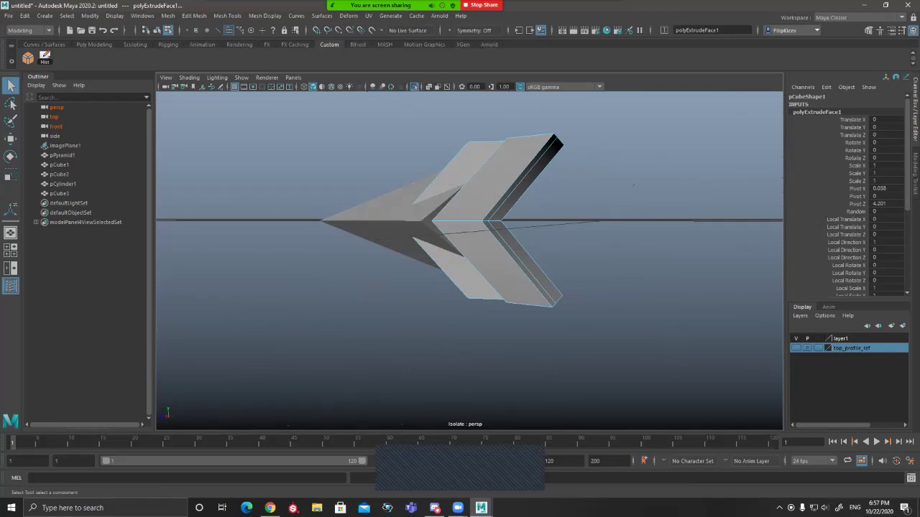
left_click_drag(435, 266, 561, 282, "alt")
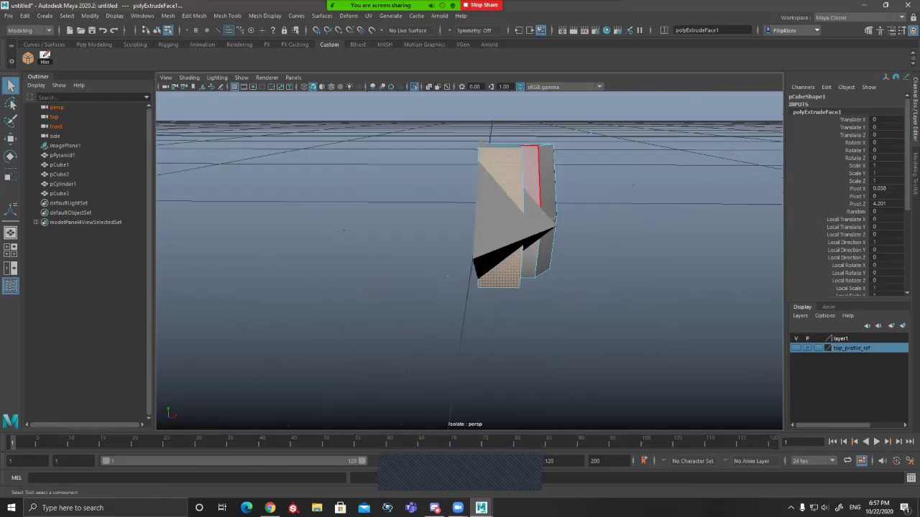
left_click_drag(540, 172, 511, 230, "alt")
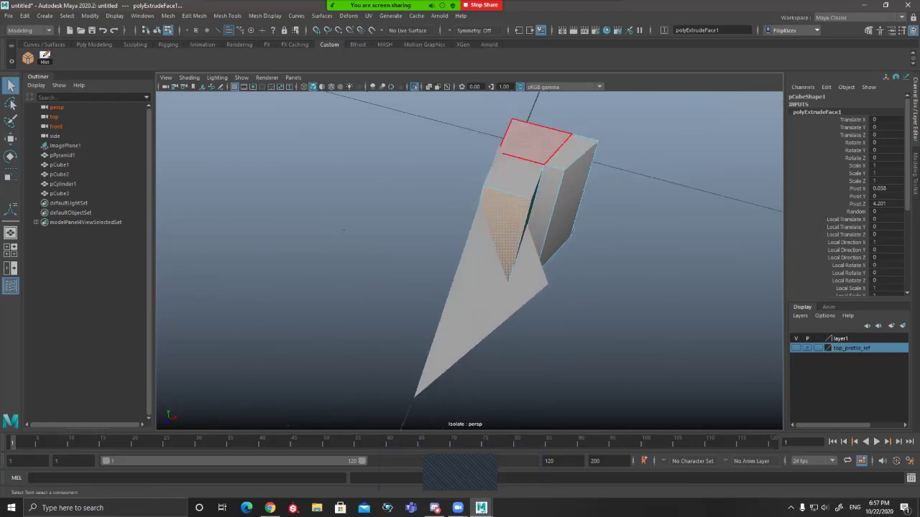
key("F9")
left_click_drag(535, 142, 568, 108, "alt")
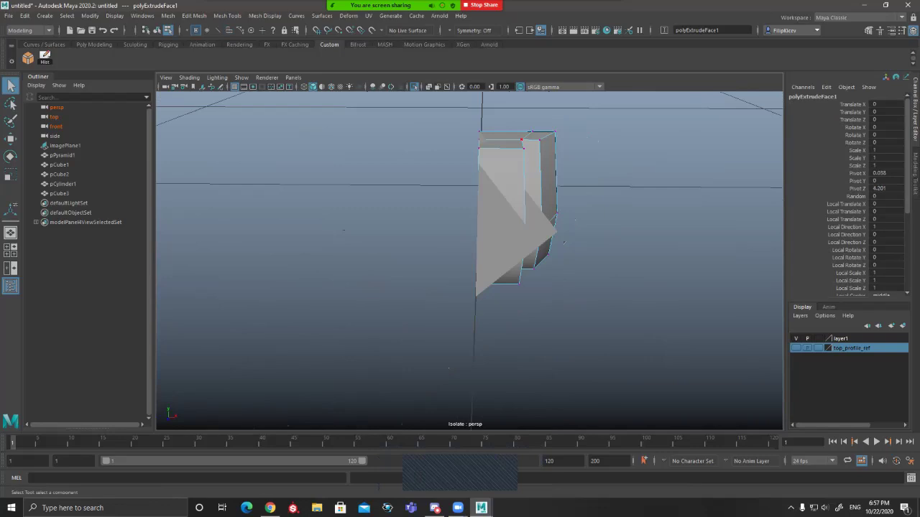
mouse_move(522, 141)
left_mouse_down("alt")
mouse_move(519, 287)
mouse_move(526, 152)
left_mouse_up("alt")
left_click(519, 296)
left_click(525, 150, "shift")
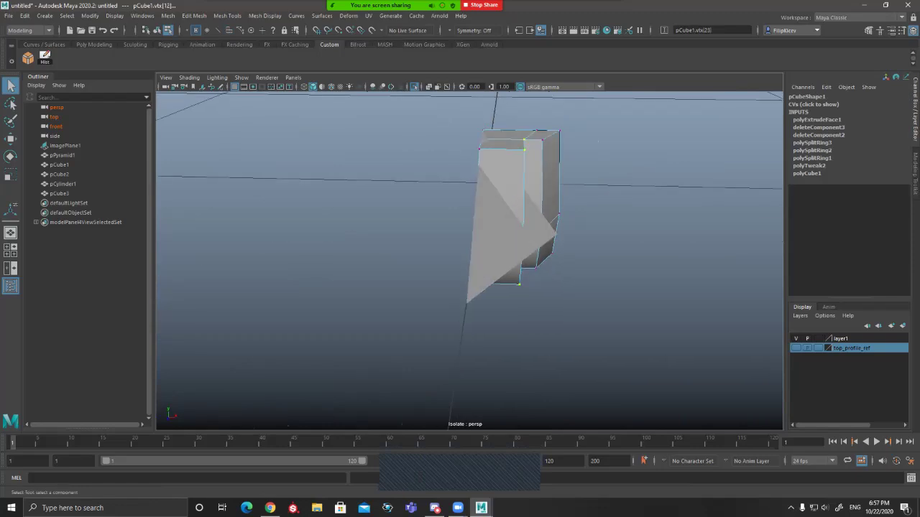
key("5")
key("w")
left_click_drag(608, 215, 575, 215)
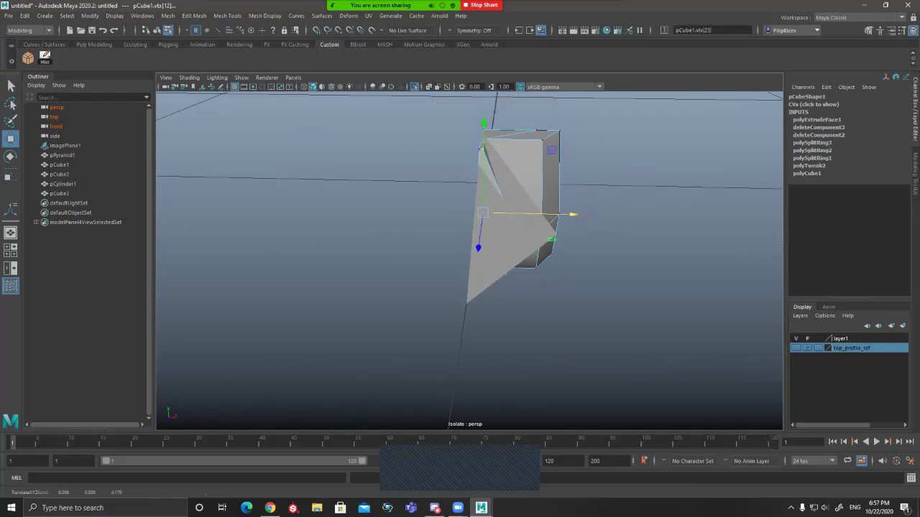
left_click_drag(575, 215, 539, 244, "alt")
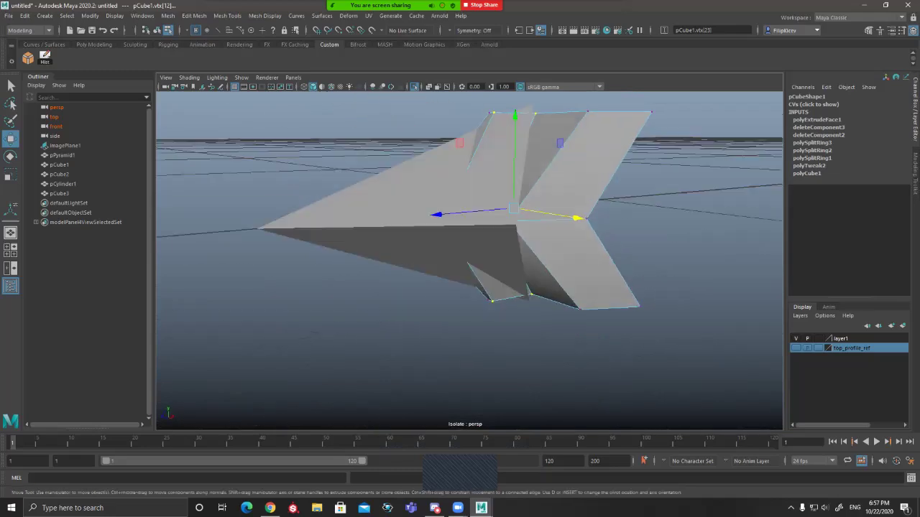
Step: Return the neck block to object mode and show the whole model again
key("q")
key("F8")
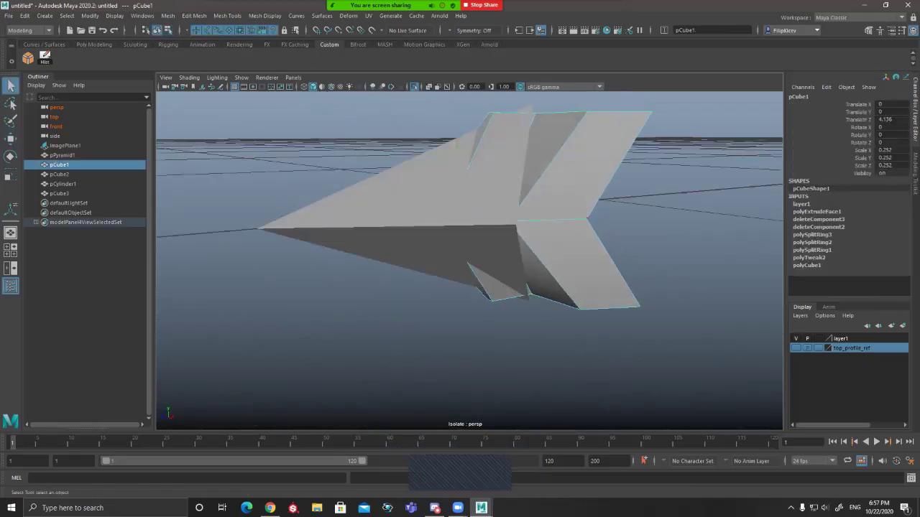
key("ctrl+1")
left_click_drag(503, 237, 550, 299, "alt")
scroll(549, 299, "down", 3)
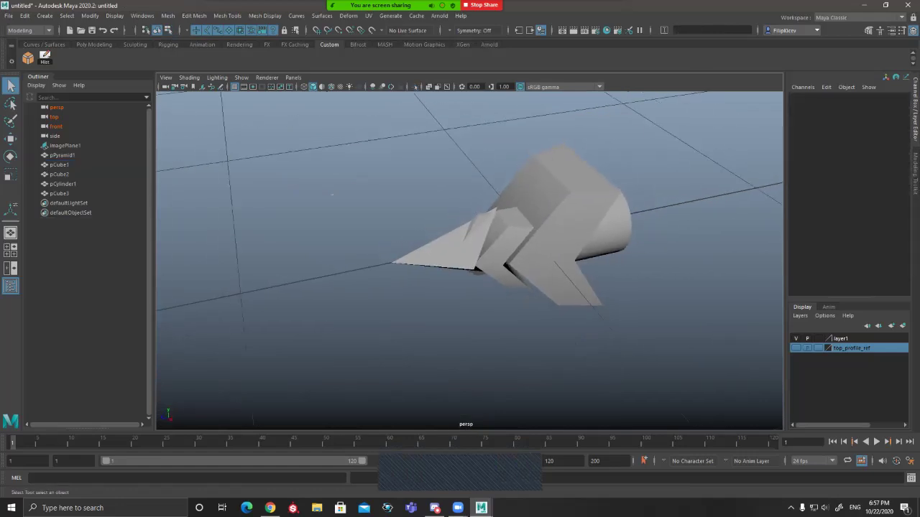
left_click_drag(536, 233, 564, 222, "alt")
scroll(564, 223, "up", 6)
Step: Isolate only the neck block and inspect its extruded section from the front and behind
left_click(568, 209)
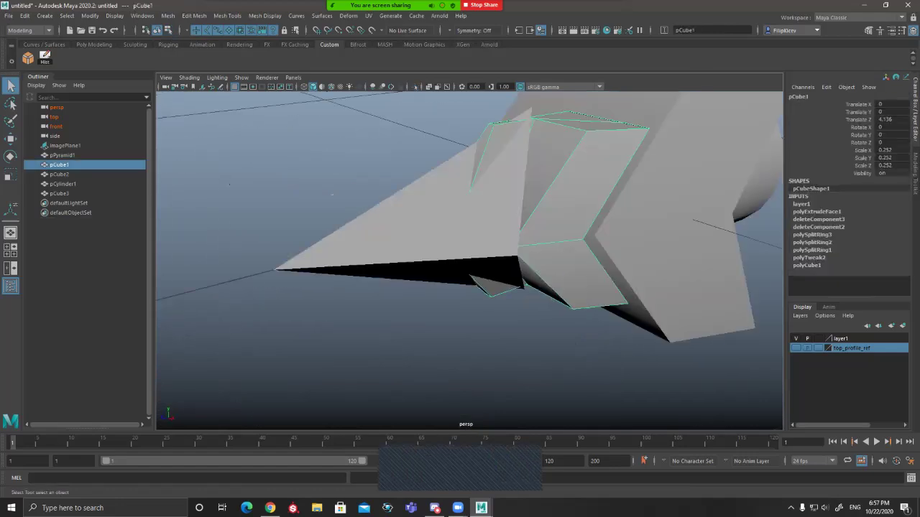
left_click(415, 87)
left_click_drag(496, 233, 596, 205, "alt")
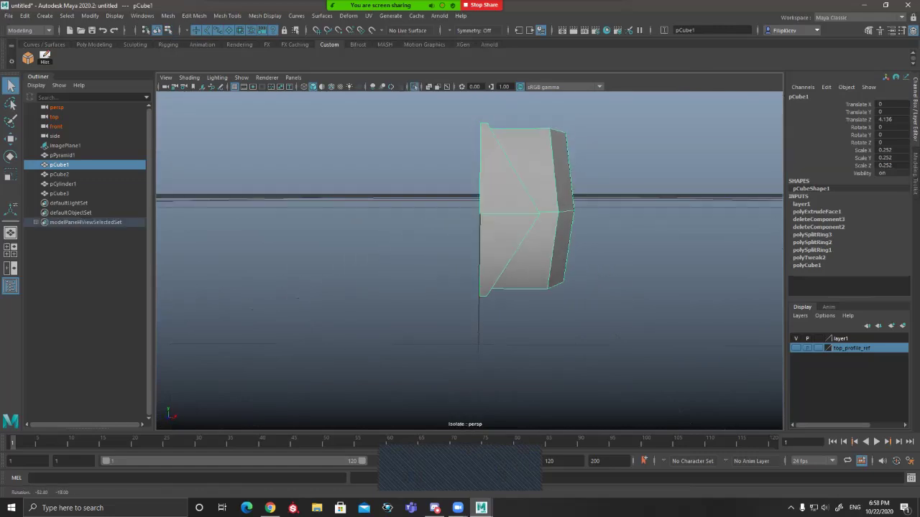
left_click(611, 216)
left_click_drag(468, 216, 543, 312, "alt")
left_click(539, 212)
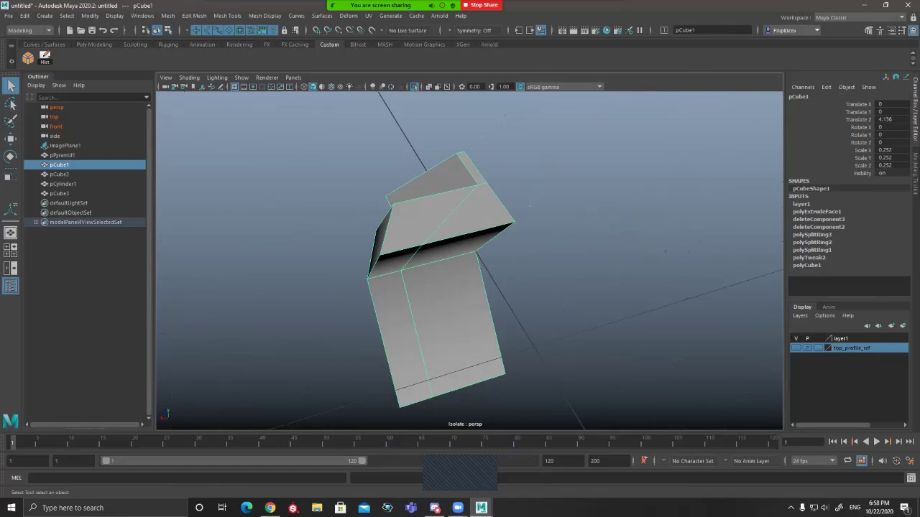
key("ctrl+shift+x")
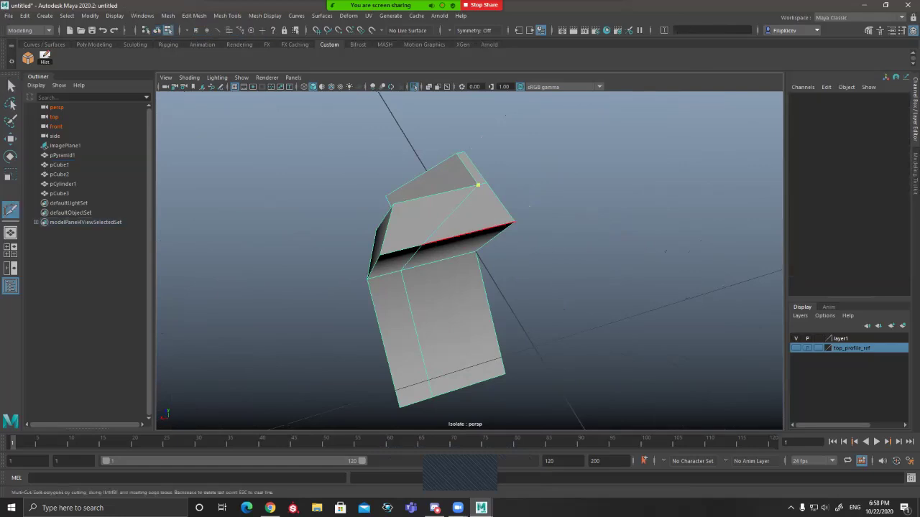
left_click(475, 252)
left_click_drag(476, 290, 548, 174, "alt")
key("q")
Step: Isolate the pommel tip and neck block together in the perspective view
key("3")
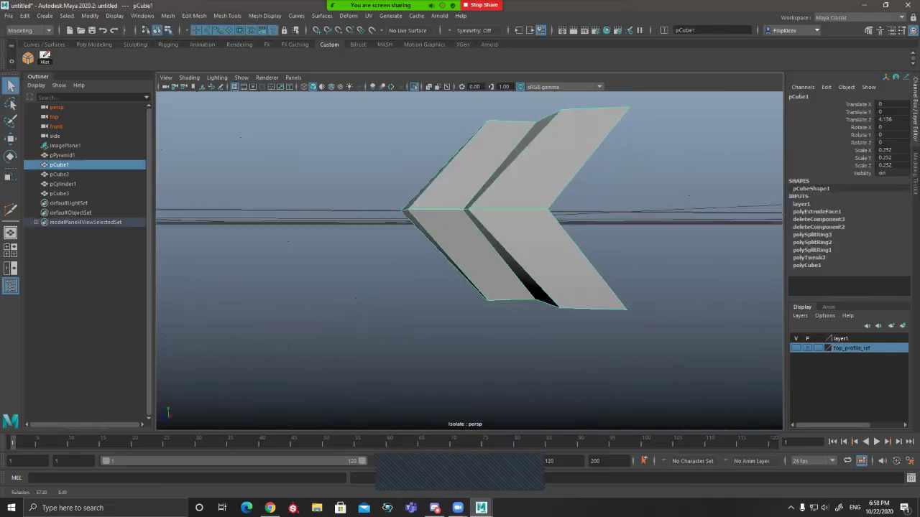
left_click_drag(474, 233, 440, 242, "alt")
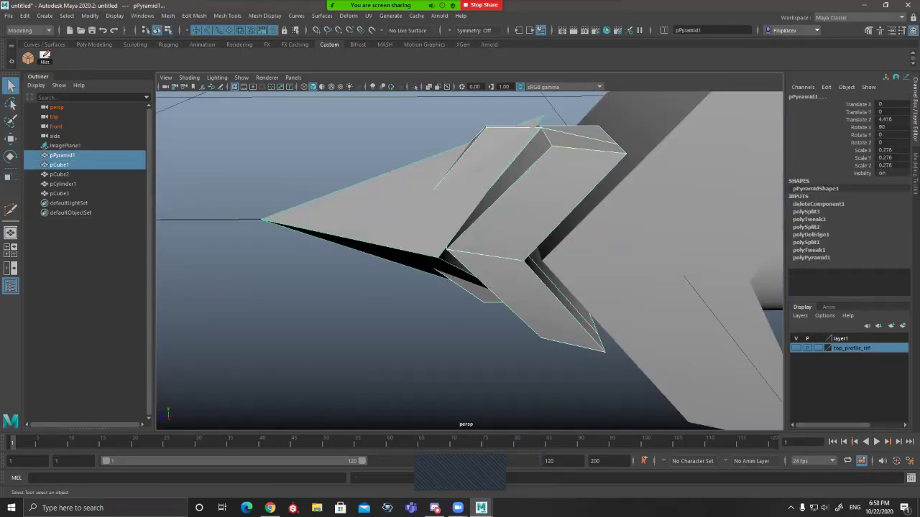
key("ctrl+1")
left_click_drag(467, 252, 536, 251, "alt")
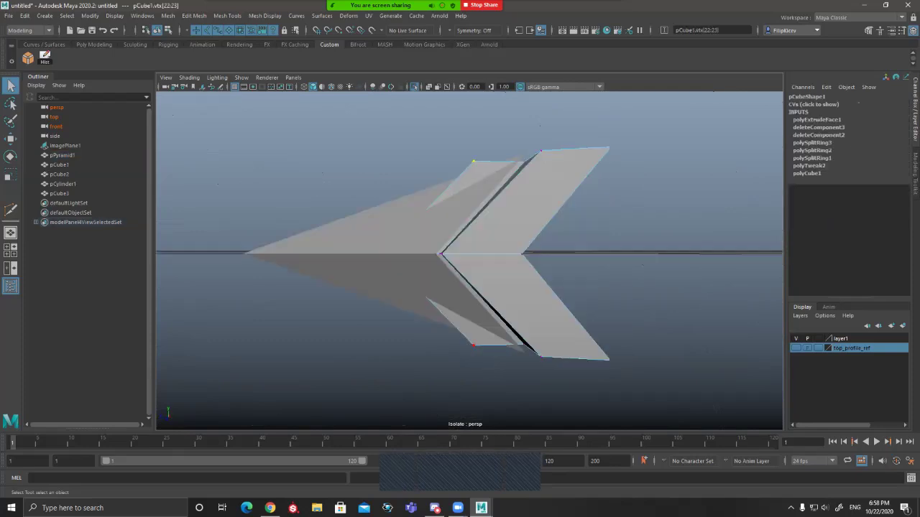
Step: Move the extruded section's front upper and lower vertices back along Z to the rear edge of the pommel tip
left_click(473, 345, "shift")
key("5")
key("w")
mouse_move(385, 254)
left_mouse_down()
mouse_move(426, 254)
mouse_move(392, 253)
mouse_move(425, 243)
mouse_move(430, 255)
left_mouse_up()
key("q")
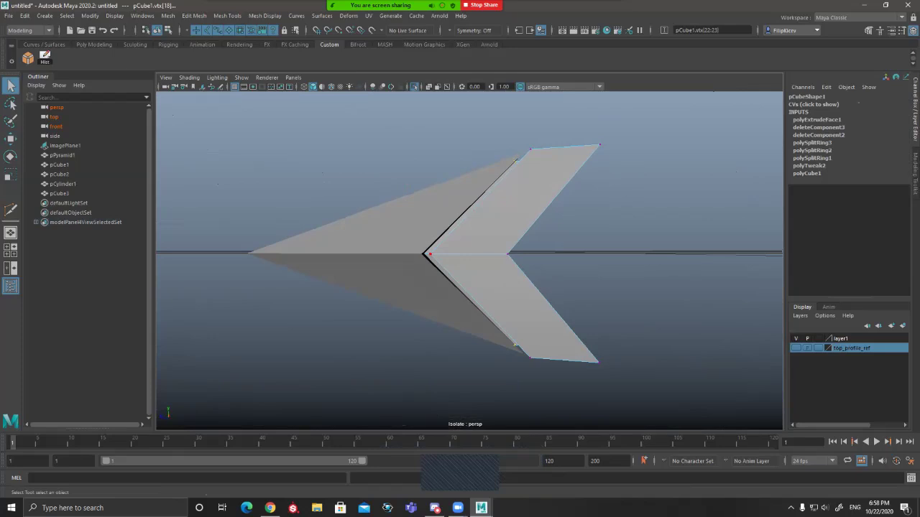
Step: Compare the neck block's profile with the side-view reference in wireframe and shaded display
key("space")
key("space")
key("4")
left_click(457, 255)
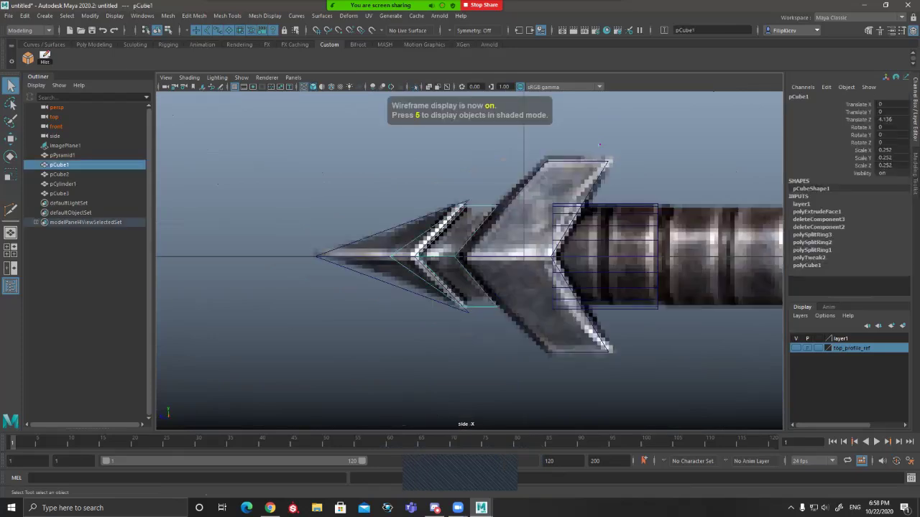
left_click(457, 256)
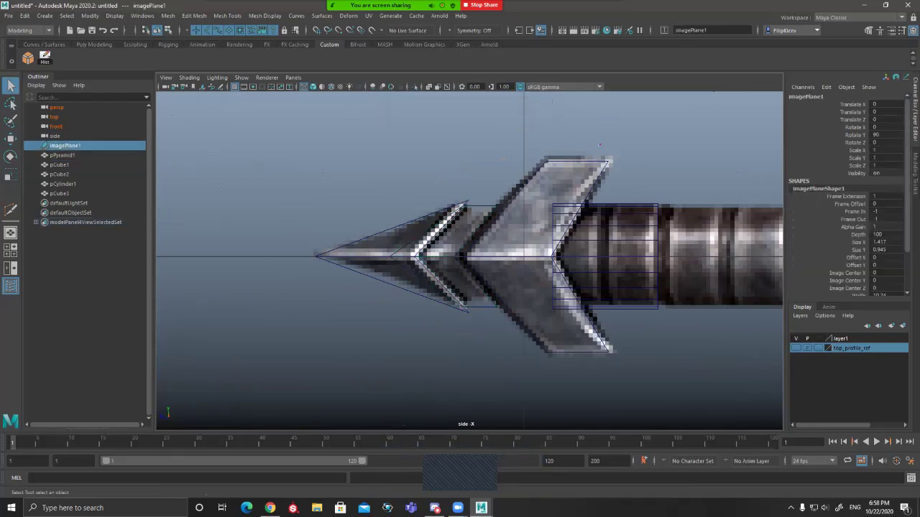
key("5")
left_click(551, 255)
left_click(372, 87)
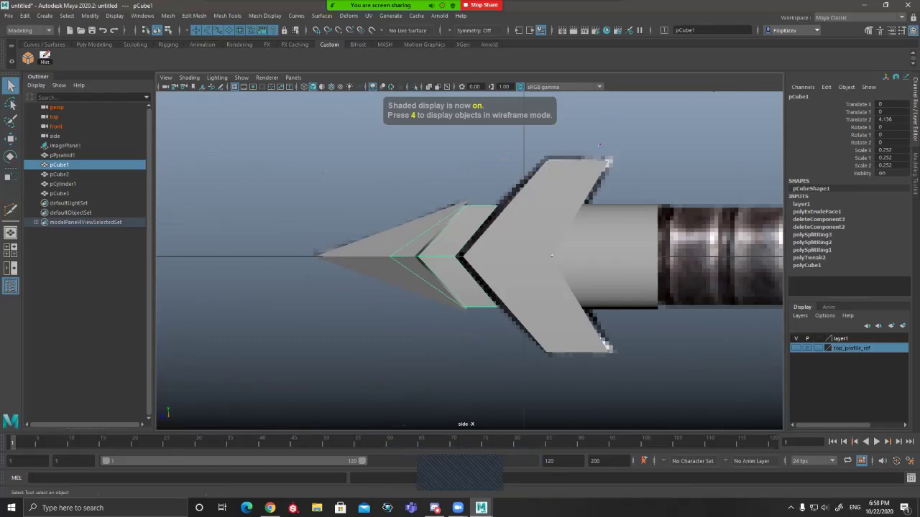
Step: Select the neck block and pommel tip together and examine where their edges meet in the side view
left_click(457, 256)
scroll(469, 261, "up", 5)
middle_click_drag(434, 250, 520, 278, "alt")
left_click(501, 278)
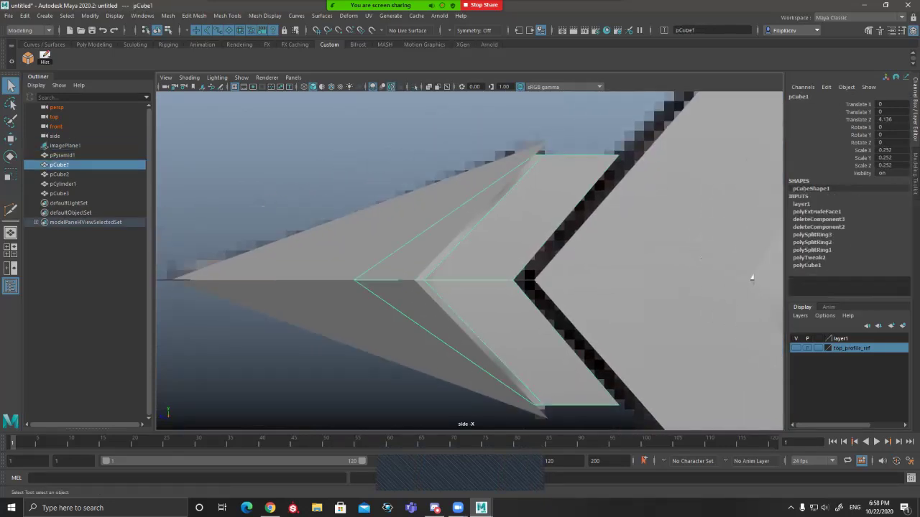
left_click(388, 271, "shift")
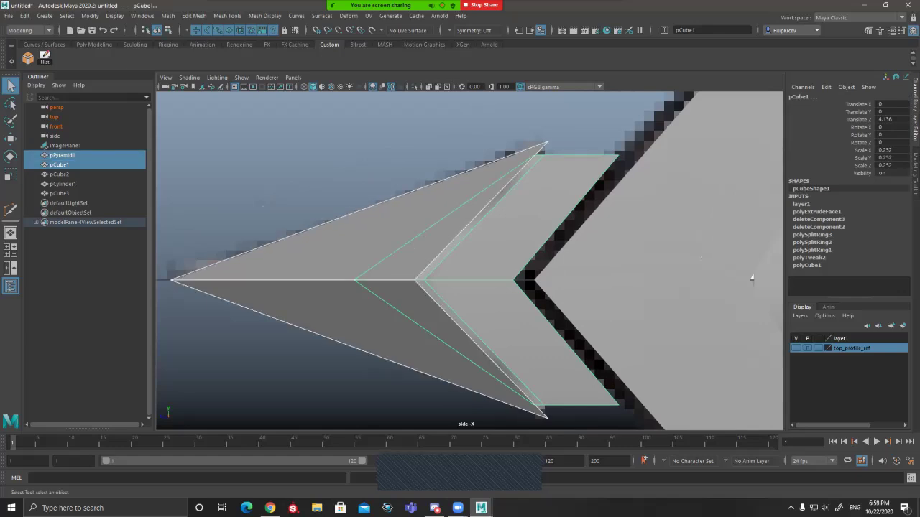
mouse_move(752, 279)
right_mouse_down("alt")
mouse_move(663, 272)
mouse_move(762, 280)
right_mouse_up("alt")
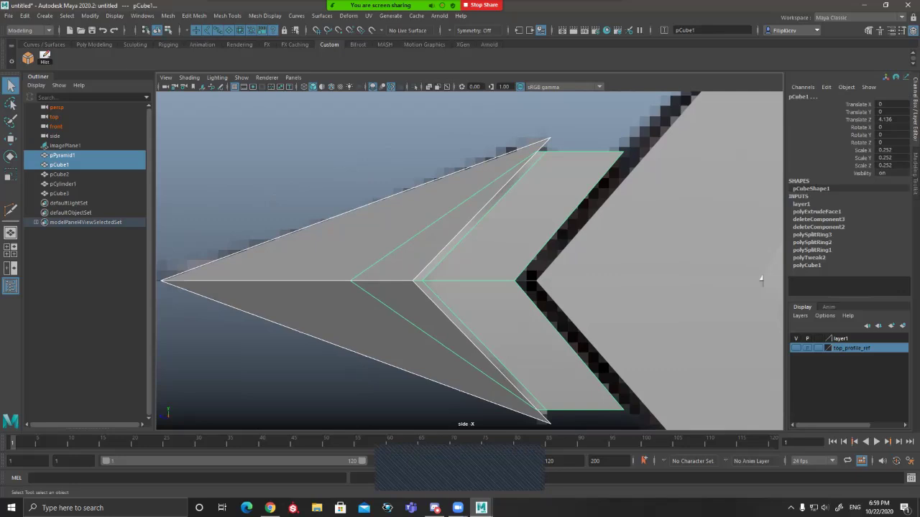
Step: Examine the joint between the pommel tip and neck block from several angles in the perspective view
key("space")
key("space")
mouse_move(747, 241)
left_mouse_down("alt")
mouse_move(704, 248)
mouse_move(633, 284)
mouse_move(749, 240)
left_mouse_up("alt")
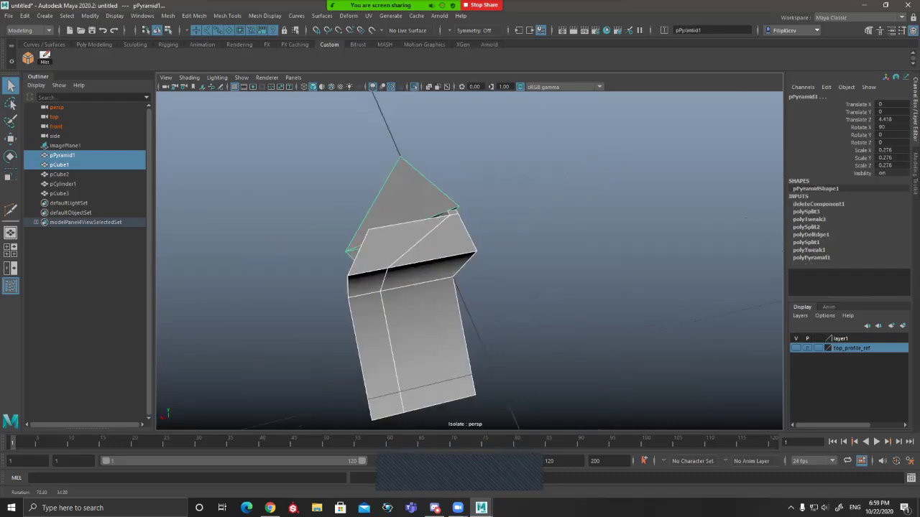
left_click_drag(647, 287, 460, 244, "alt")
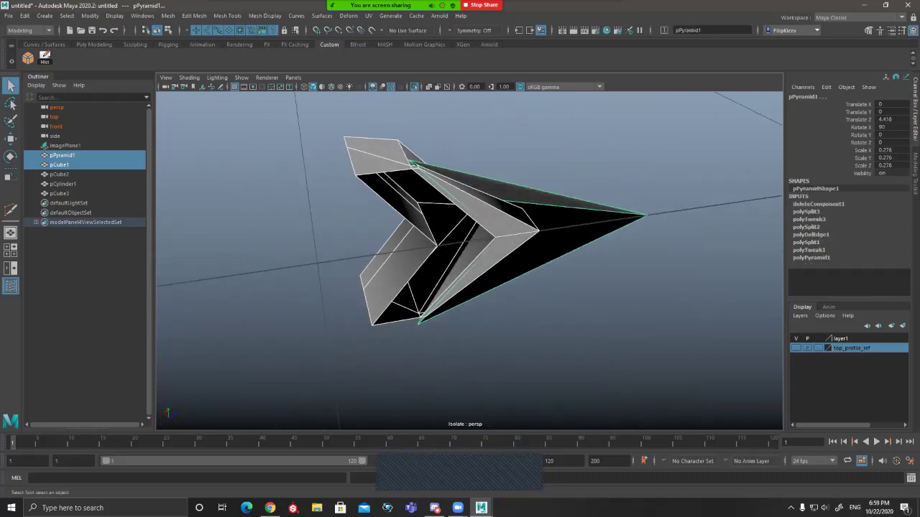
scroll(746, 172, "up", 4)
left_click_drag(746, 172, 714, 172, "alt")
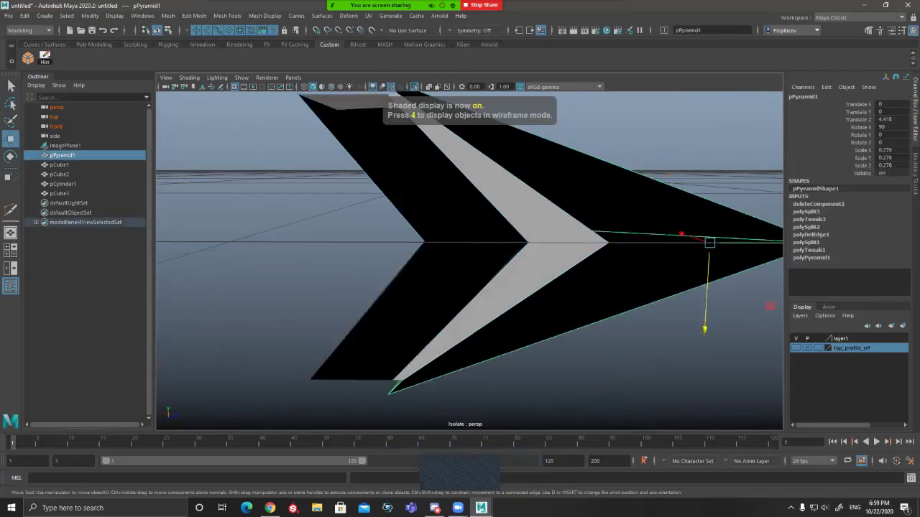
key("ctrl+z")
Step: Move the neck block's front centre vertices back along Z to leave a thin section inside the pommel tip
scroll(469, 261, "down", 6)
left_click_drag(504, 259, 486, 253, "alt")
scroll(486, 253, "up", 6)
middle_click_drag(486, 253, 497, 285, "alt")
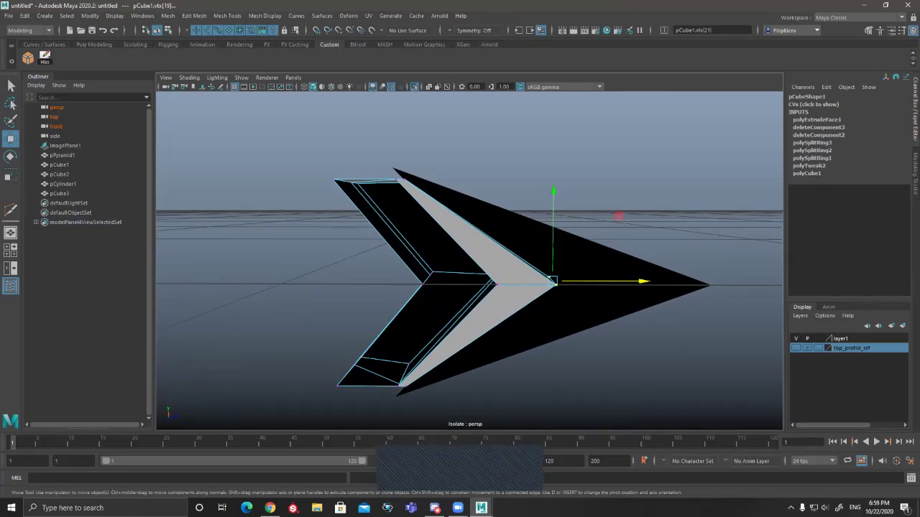
left_click_drag(641, 281, 596, 281)
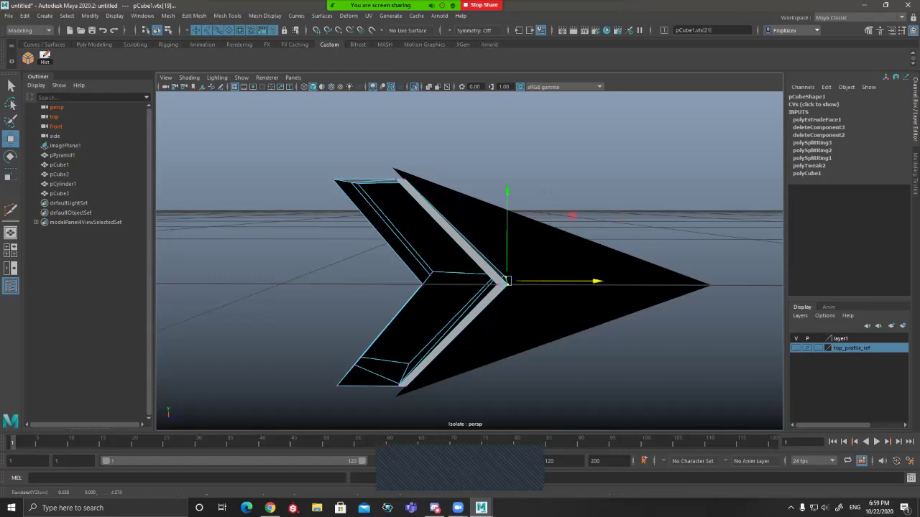
left_click_drag(546, 287, 545, 272, "alt")
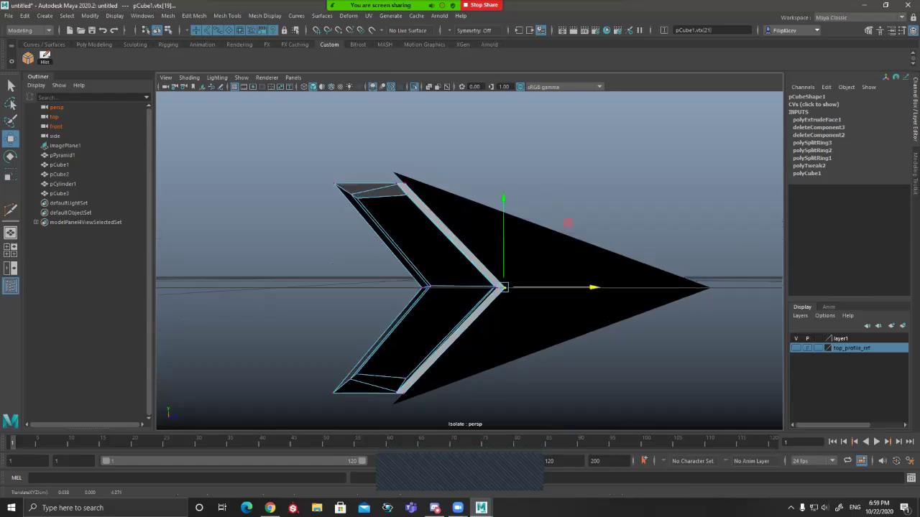
left_click_drag(338, 264, 630, 263, "alt")
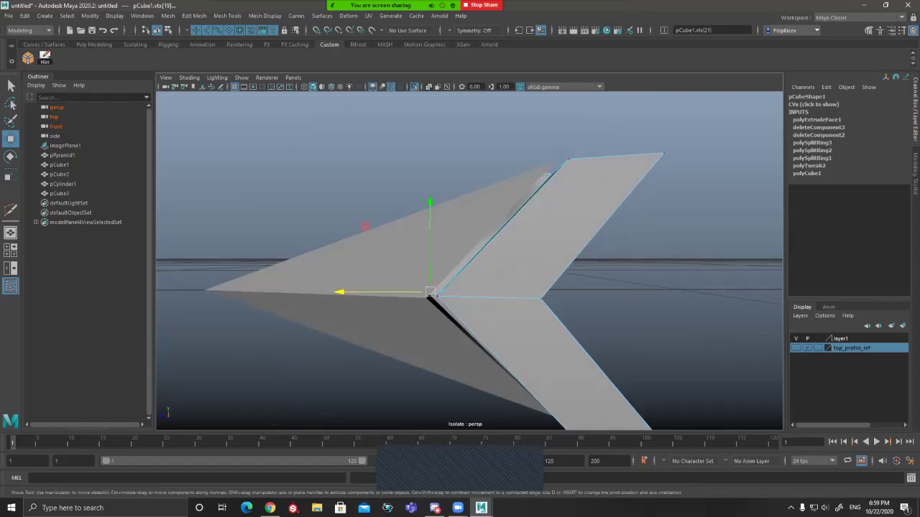
key("q")
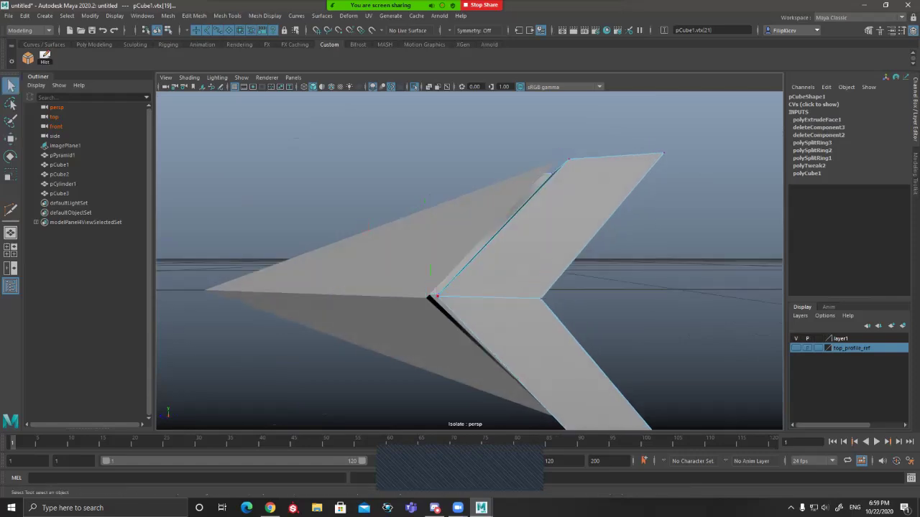
Step: Select the pommel tip and neck block together and examine the gap between their facing edges
left_click(397, 261)
left_click_drag(397, 262, 515, 311, "alt")
left_click(490, 290)
left_click(454, 241, "shift")
left_click_drag(589, 215, 562, 230, "alt")
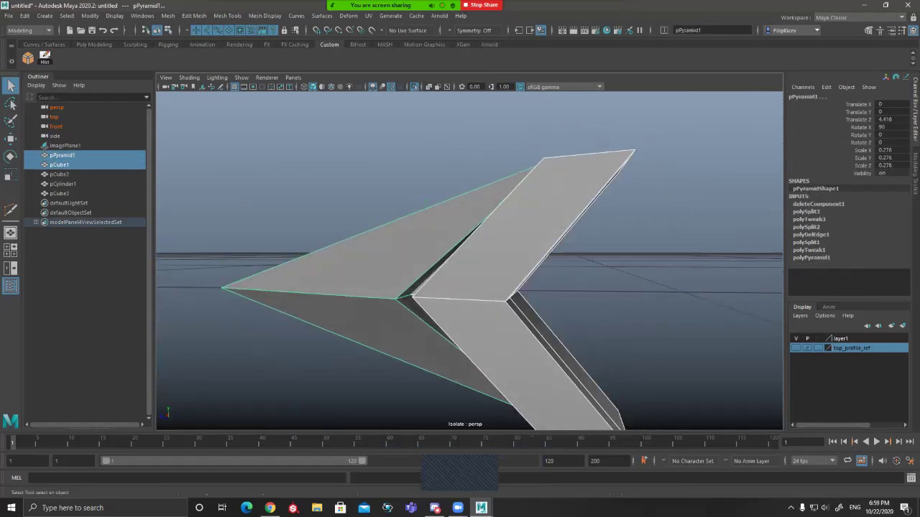
left_click_drag(563, 230, 388, 310, "alt")
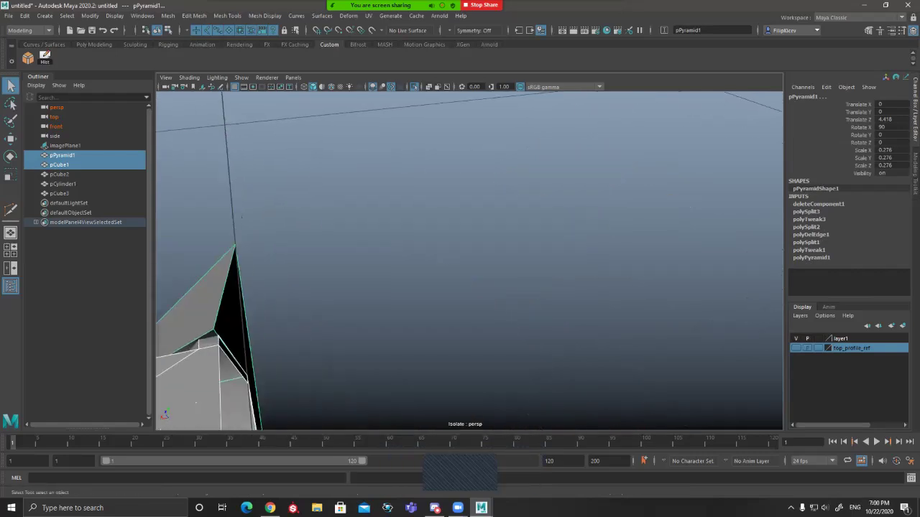
left_click_drag(388, 311, 468, 302, "alt")
scroll(469, 261, "down", 2)
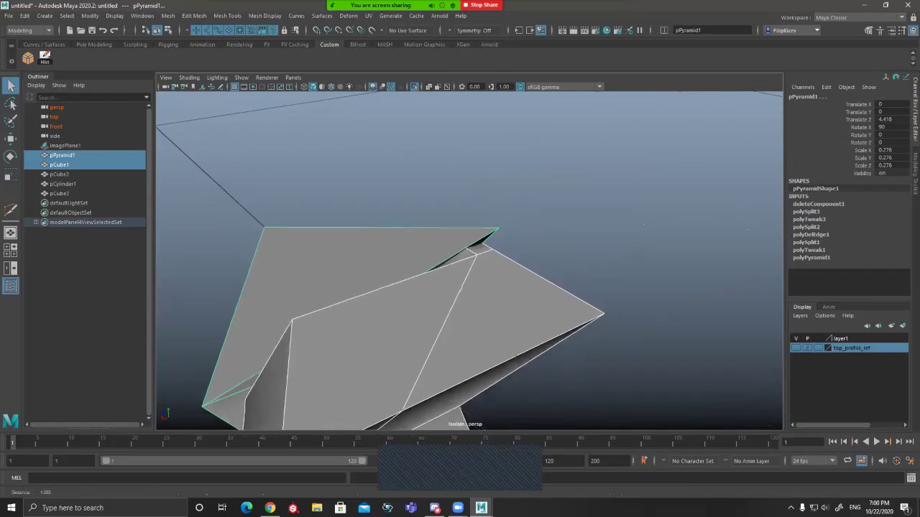
Step: Inspect how the pommel tip and neck block overlap using X-ray display, then restore the opaque shaded display
left_click(429, 87)
mouse_move(431, 244)
left_mouse_down("alt")
mouse_move(468, 301)
mouse_move(460, 296)
left_mouse_up("alt")
mouse_move(460, 252)
middle_mouse_down("alt")
mouse_move(406, 321)
mouse_move(431, 395)
middle_mouse_up("alt")
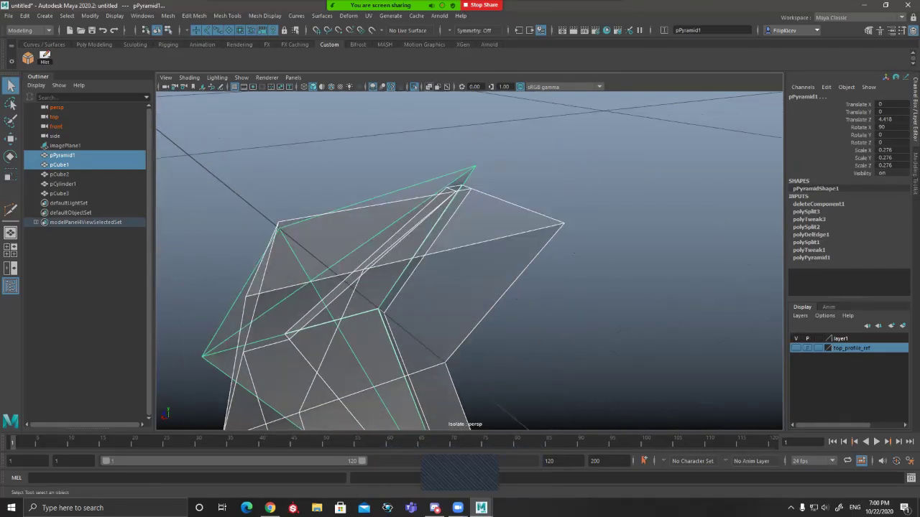
key("5")
scroll(469, 261, "down", 3)
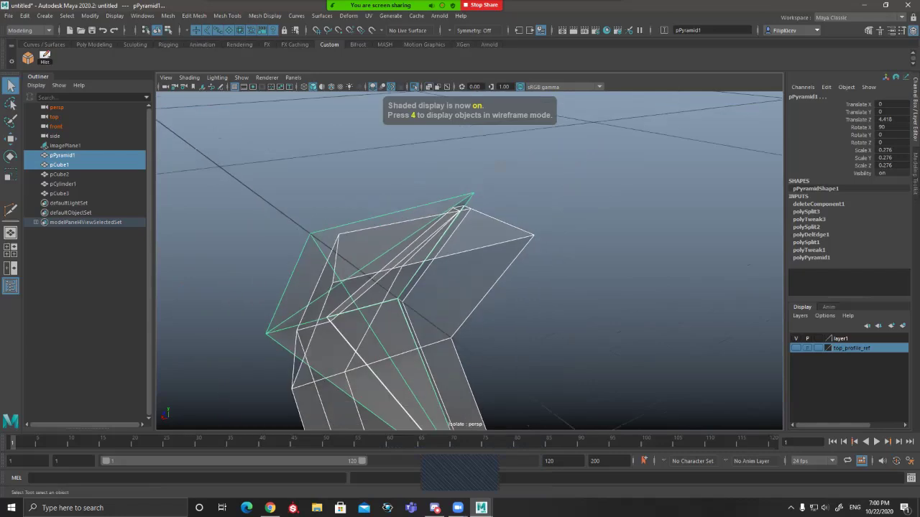
left_click(503, 167)
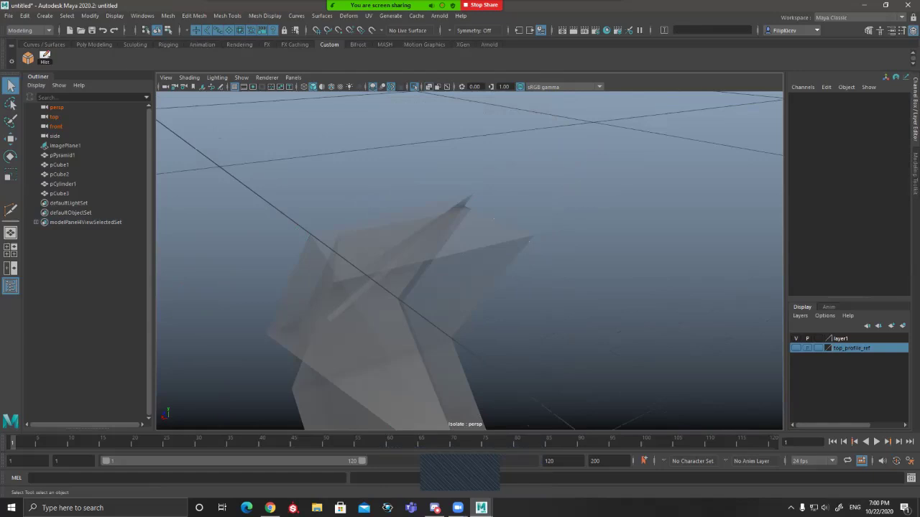
left_click(429, 87)
Step: Duplicate the neck block
left_click(446, 345)
left_click_drag(460, 288, 352, 277, "alt")
middle_click_drag(352, 277, 526, 204, "alt")
left_click_drag(526, 204, 647, 194, "alt")
middle_click_drag(647, 194, 349, 307, "alt")
scroll(431, 274, "up", 2)
left_click_drag(359, 301, 411, 287, "alt")
key("ctrl+d")
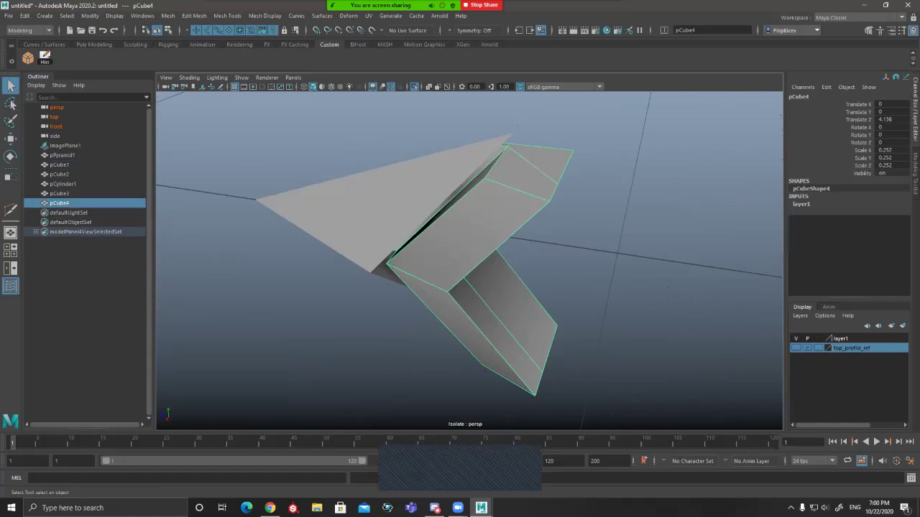
Step: Freeze the transformations of the duplicated neck block
left_click_drag(474, 281, 410, 245, "alt")
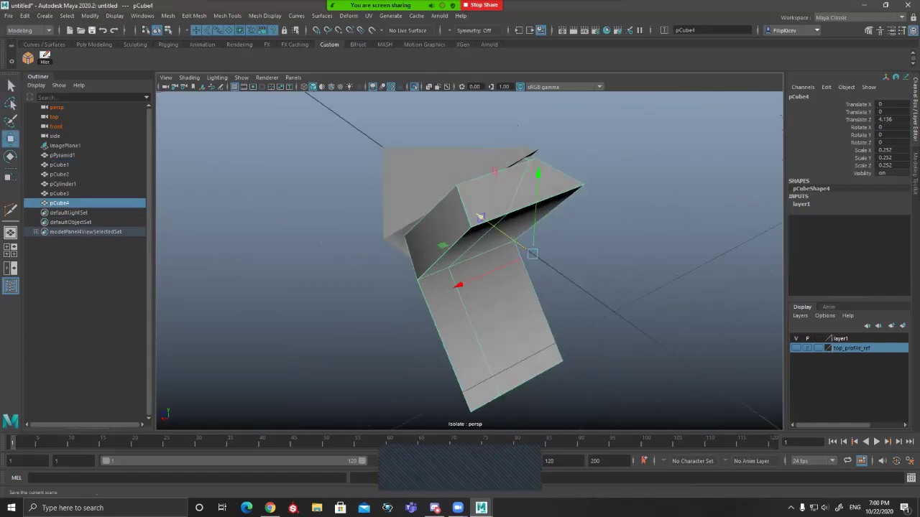
left_click(109, 57)
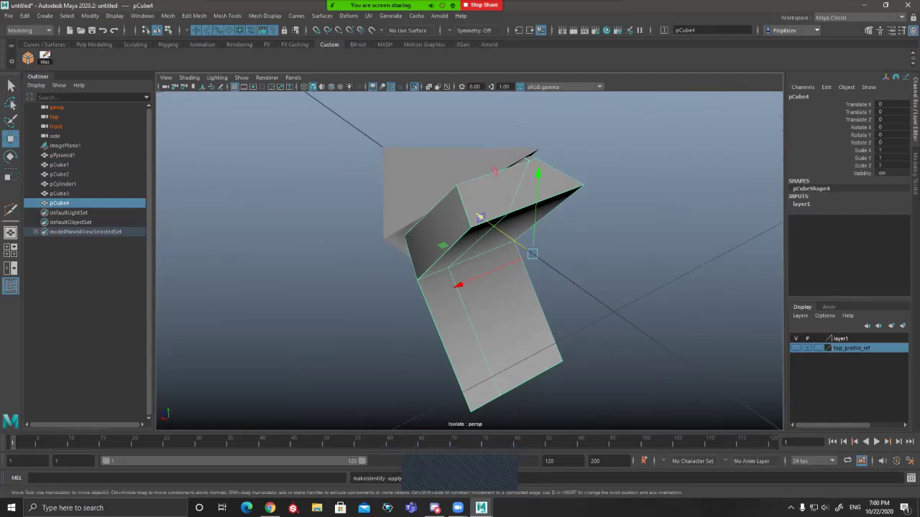
left_click_drag(460, 251, 420, 263, "alt")
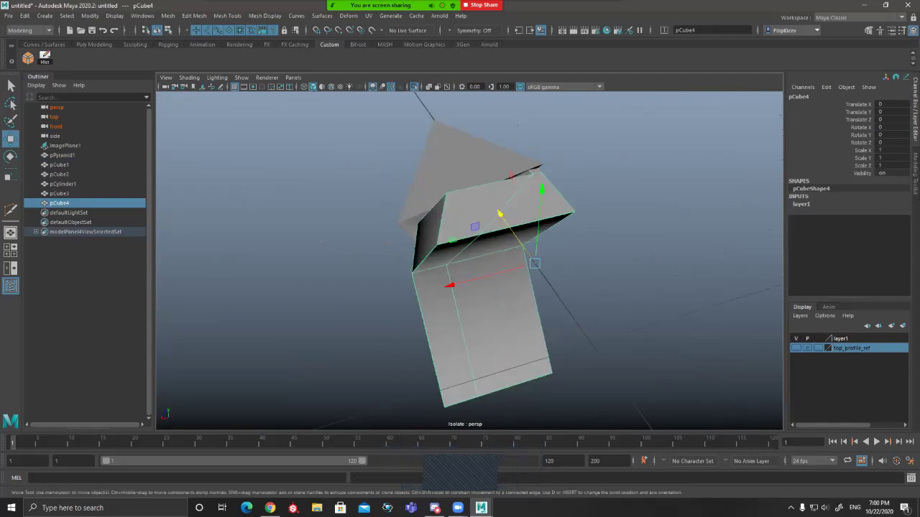
Step: Move the neck block copy away to about X -0.624, Y 0.35, Z 0.373 and scale it uniformly to about 2.941
scroll(468, 261, "down", 5)
middle_click_drag(469, 261, 418, 252, "alt")
left_click_drag(359, 277, 605, 216)
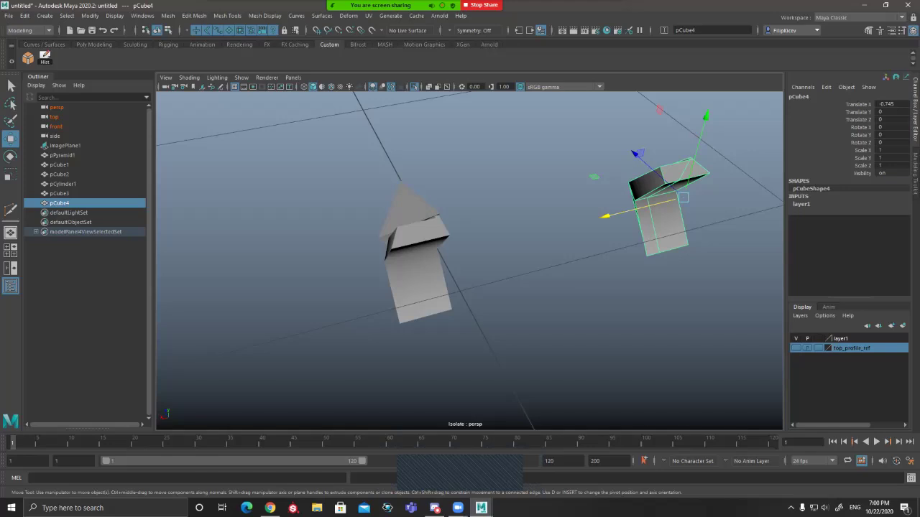
left_click_drag(683, 198, 540, 59)
middle_click_drag(532, 172, 541, 245, "alt")
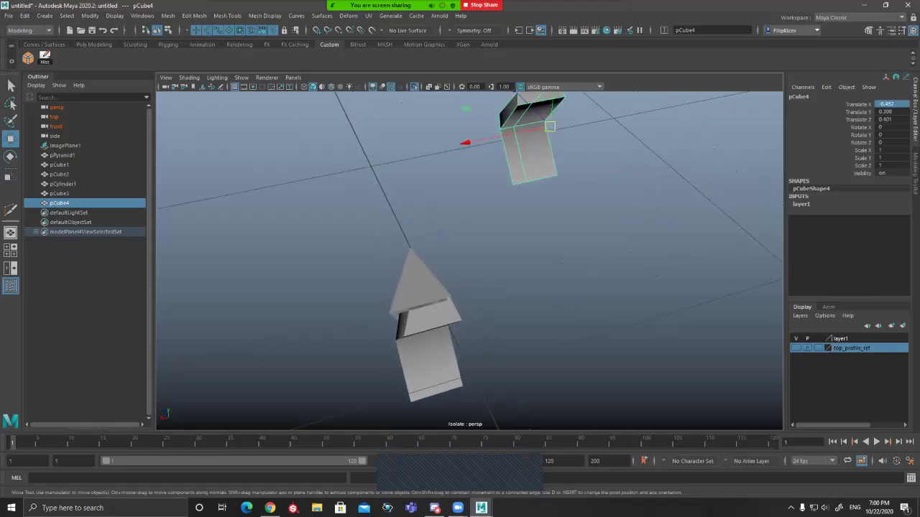
scroll(542, 246, "down", 3)
left_click_drag(521, 175, 646, 160)
key("r")
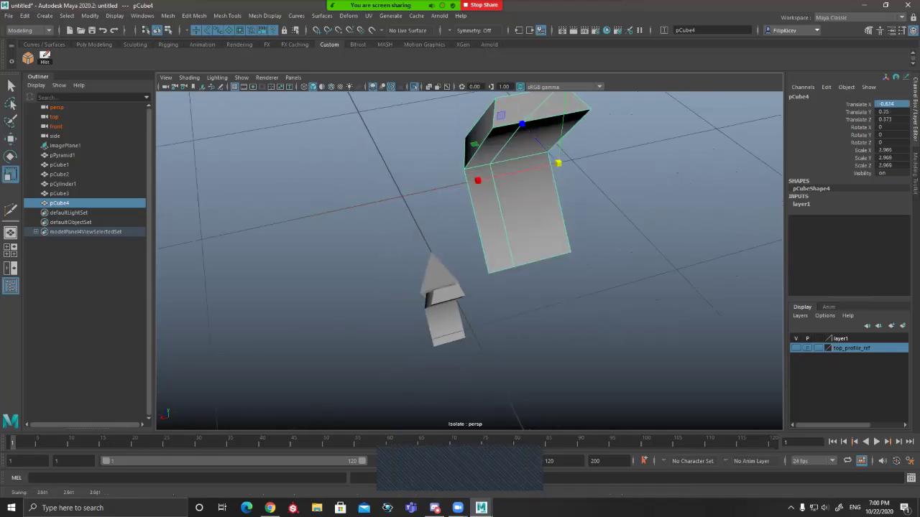
Step: Open the copy's translate and rotate values together for editing
left_click_drag(892, 143, 892, 104)
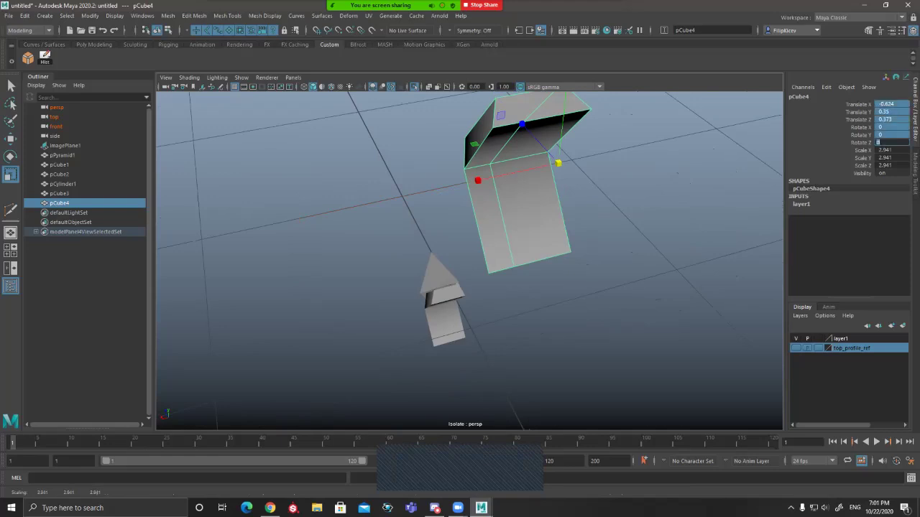
Step: Set pCube4's translation and rotation values to 0 and its X, Y and Z scale to 1
key("Return")
left_click_drag(891, 166, 891, 150)
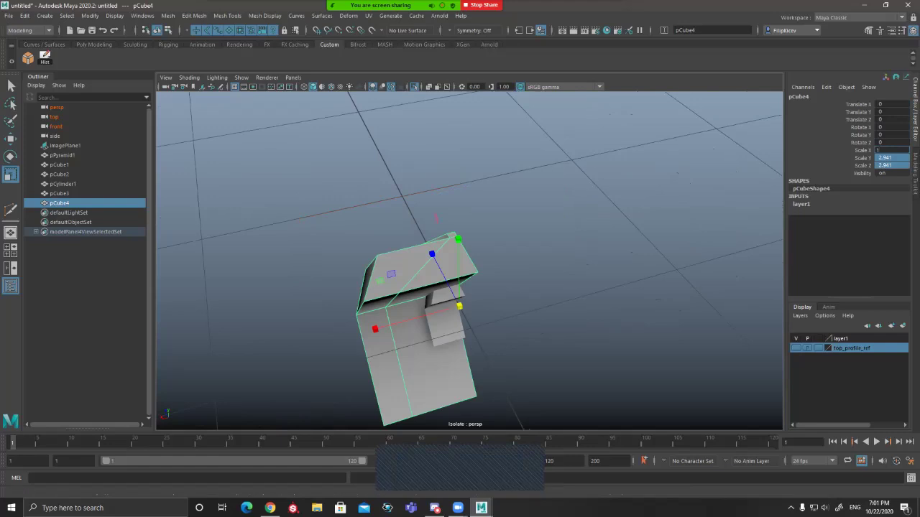
type("1")
key("Return")
Step: Move pCube4 sideways along X, clear of the pyramid, to a Translate X of about -0.476
scroll(469, 261, "up", 5)
middle_click_drag(439, 320, 498, 198, "alt")
key("w")
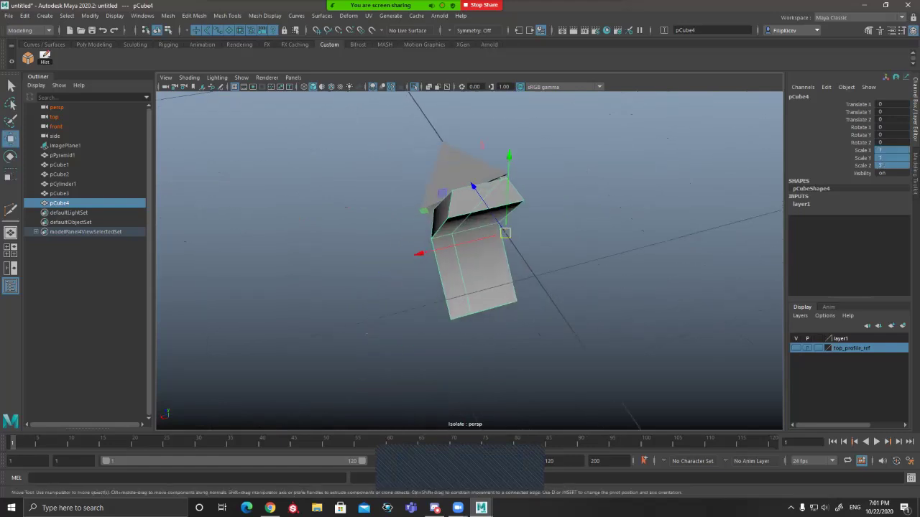
scroll(476, 230, "up", 3)
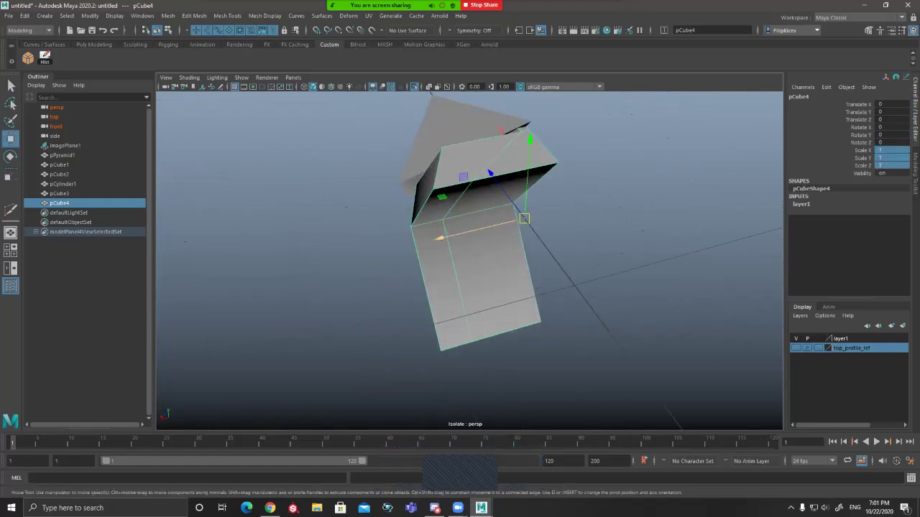
left_click_drag(441, 238, 440, 238)
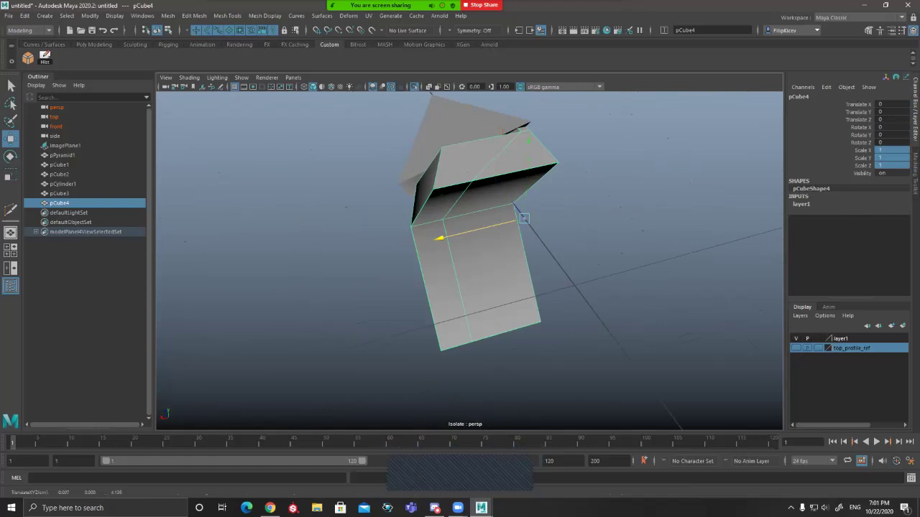
Step: Add the end face to pCube1's face selection, delete those faces, and remove two more exposed faces one by one
key("q")
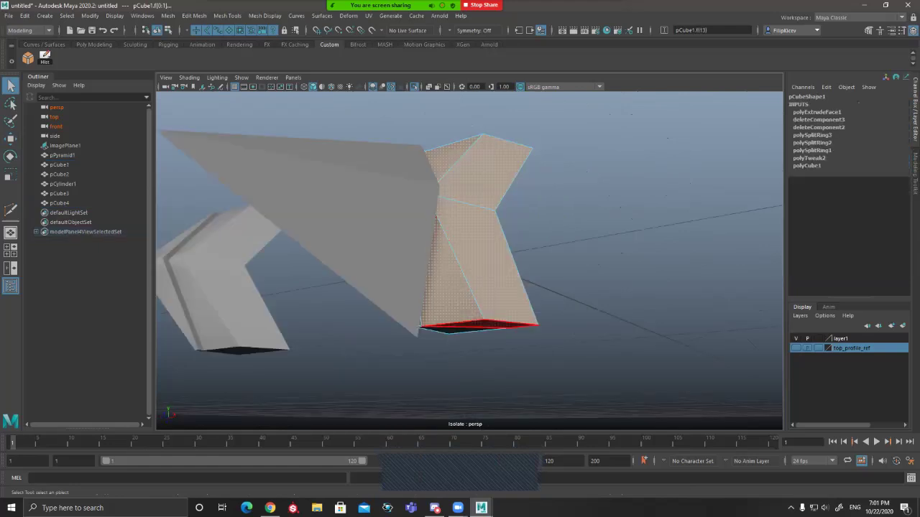
left_click(479, 325, "shift")
left_click_drag(479, 324, 474, 238, "alt")
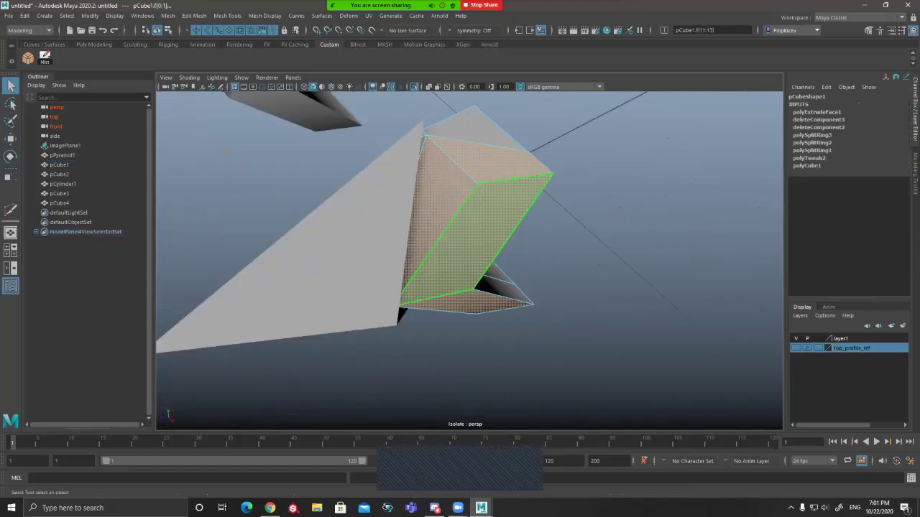
key("Delete")
left_click(482, 253)
key("Delete")
left_click(491, 285)
key("Delete")
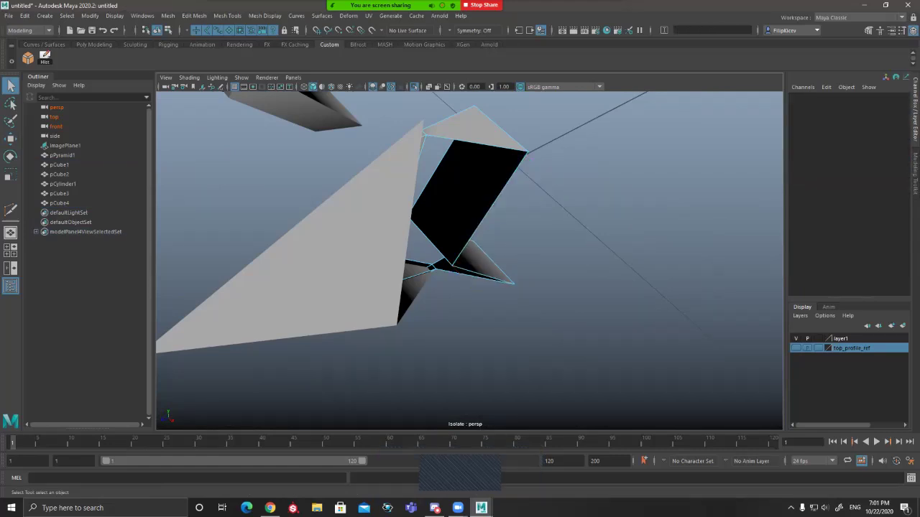
Step: Delete four more leftover faces of pCube1 together, keeping only the thin V-shaped shell behind the pyramid
left_click_drag(492, 281, 438, 329, "alt")
left_click(503, 192)
left_click(483, 266, "shift")
left_click(476, 219, "shift")
left_click(491, 307, "shift")
key("Delete")
Step: Examine from several angles how the trimmed pCube1 shell sits against the back of the pyramid
left_click_drag(374, 330, 424, 378, "alt")
middle_click_drag(420, 381, 557, 338, "alt")
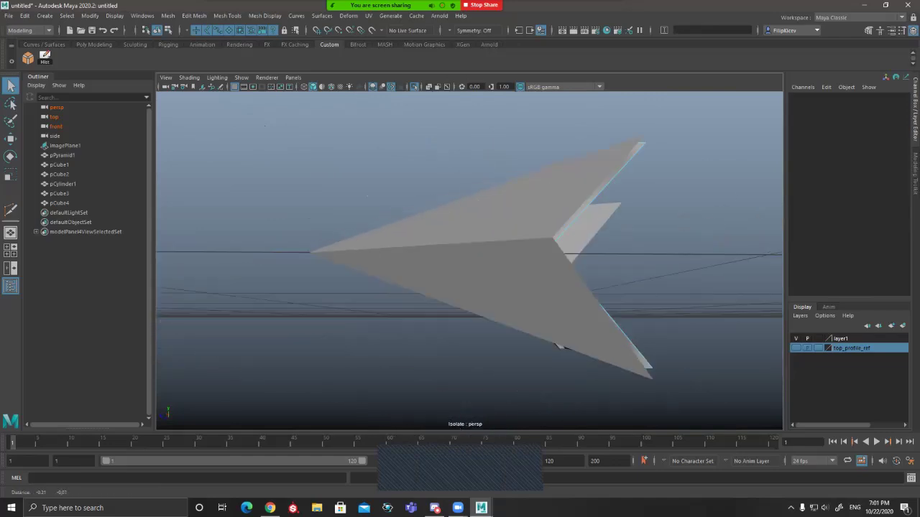
scroll(469, 261, "up", 5)
scroll(470, 261, "down", 3)
scroll(469, 261, "up", 1)
left_click_drag(532, 302, 432, 345, "alt")
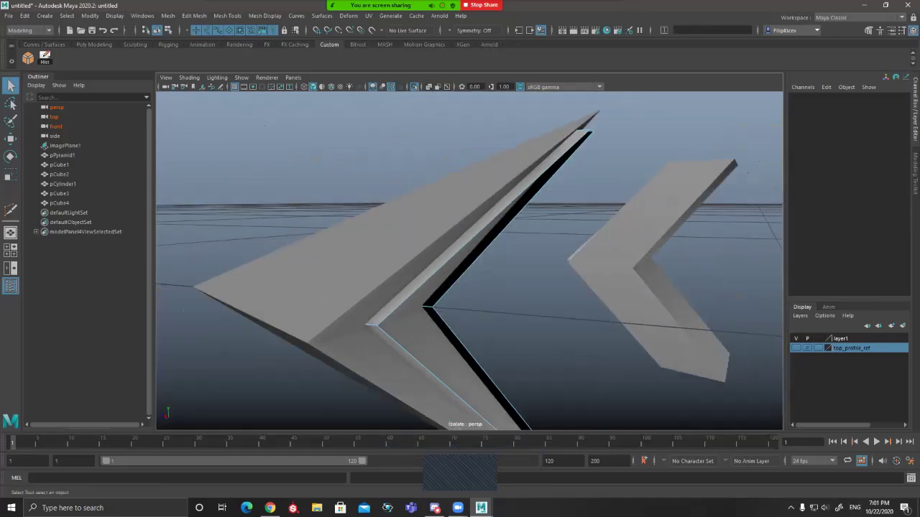
left_click_drag(503, 273, 431, 306, "alt")
middle_click_drag(432, 305, 528, 313, "alt")
right_click_drag(529, 313, 608, 316, "alt")
Step: Return pCube1 to object mode and select it together with the pyramid
left_click(363, 258)
key("F8")
scroll(469, 261, "down", 3)
left_click_drag(431, 273, 438, 305, "alt")
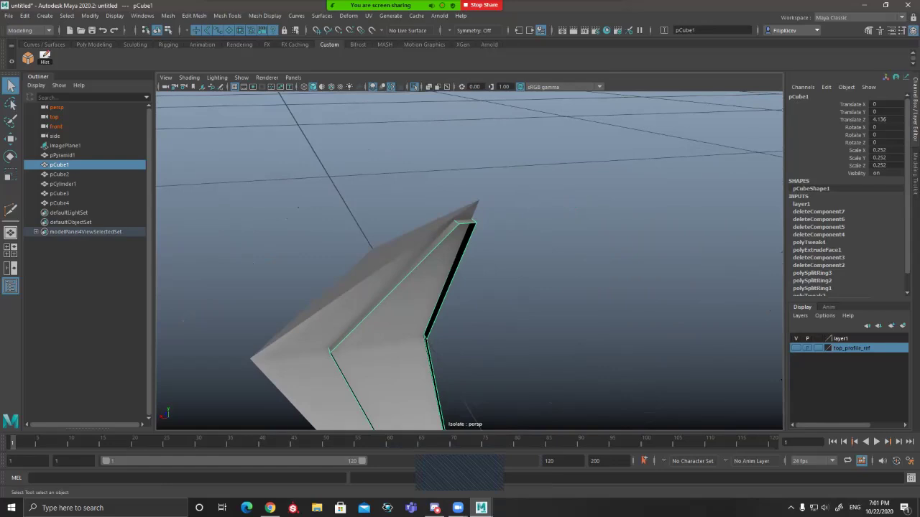
scroll(469, 261, "up", 3)
left_click_drag(518, 237, 431, 288)
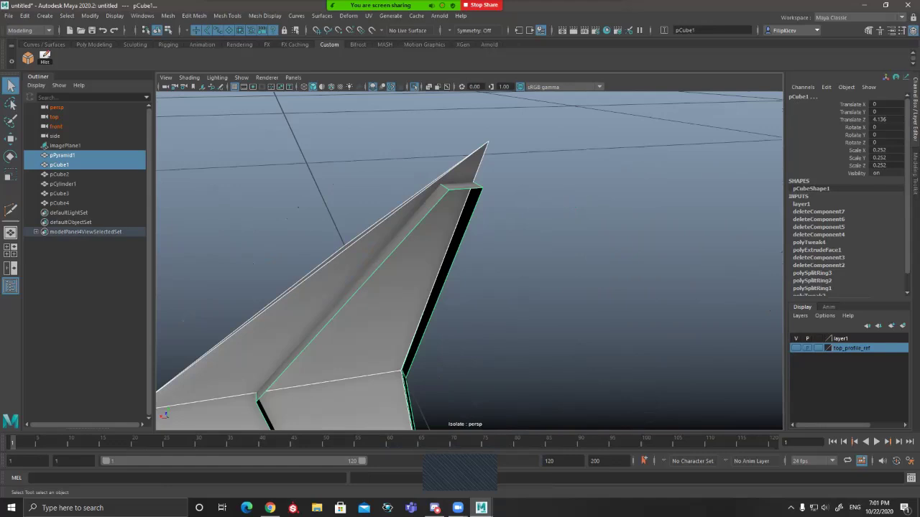
Step: Extrude the lower rear face of pCube4 and scale the extruded face uniformly to about 0.44
mouse_move(431, 251)
left_mouse_down("alt")
mouse_move(489, 281)
mouse_move(432, 247)
left_mouse_up("alt")
scroll(488, 280, "down", 6)
left_click(654, 269)
left_click_drag(431, 288, 517, 237, "alt")
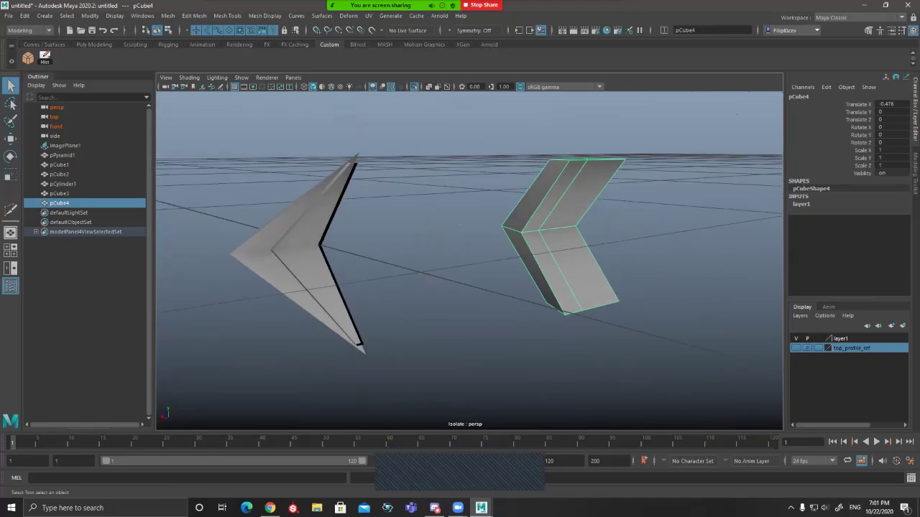
key("F11")
left_click(580, 268)
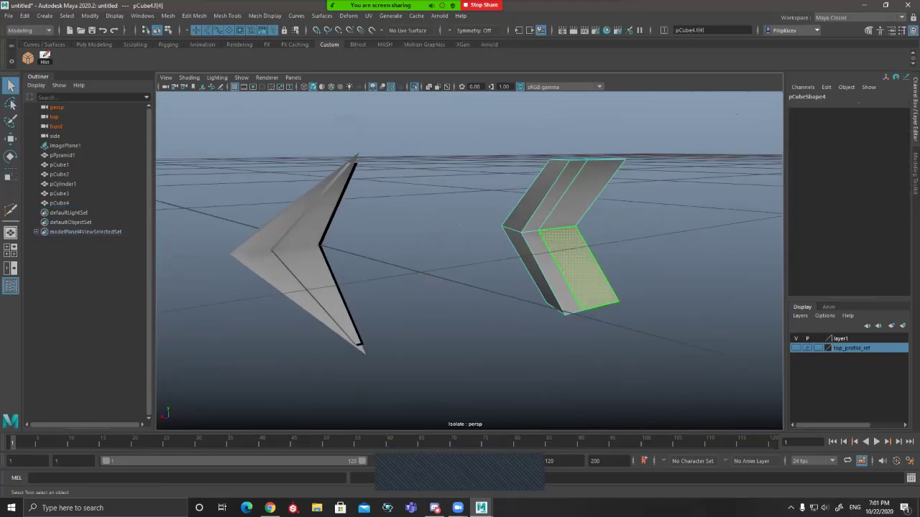
key("w")
left_click_drag(513, 255, 542, 259, "shift")
key("r")
left_click_drag(608, 272, 553, 273)
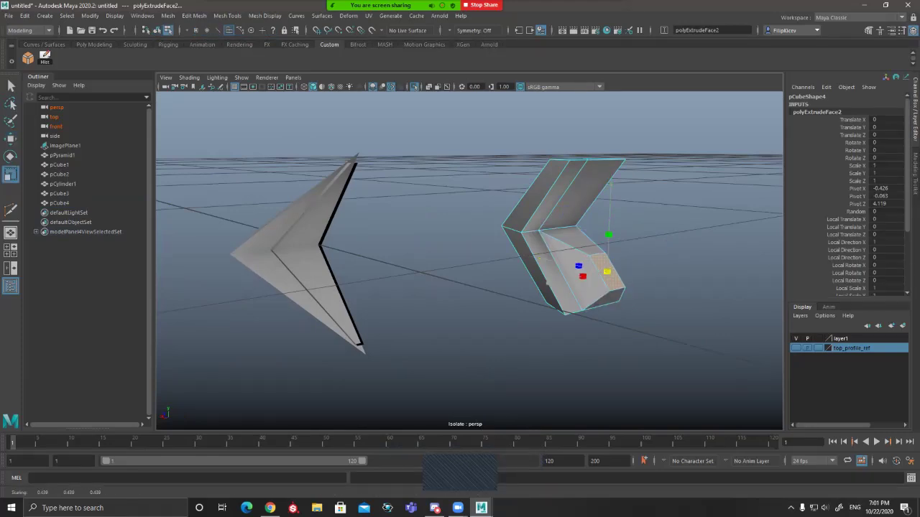
key("w")
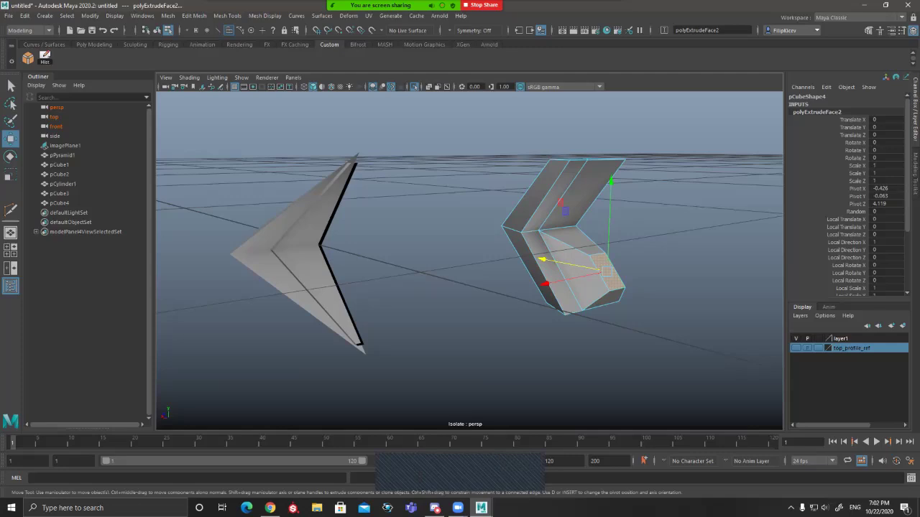
Step: Undo the face extrusion and scaling on pCube4
key("ctrl+z")
key("ctrl+z")
key("ctrl+z")
left_click_drag(460, 273, 478, 281, "alt")
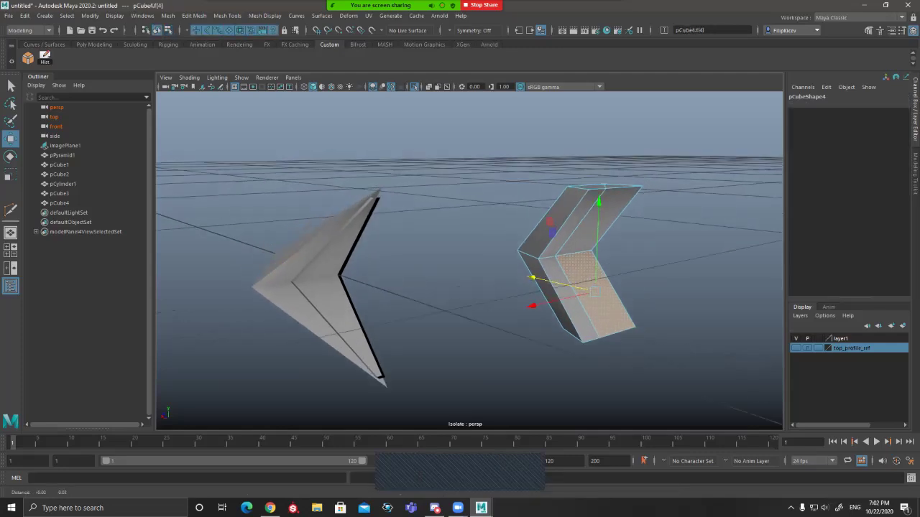
Step: Select pCube1 and the pyramid together as whole objects
right_click_drag(478, 280, 532, 287, "alt")
left_click(287, 316)
middle_click_drag(288, 316, 375, 363, "alt")
right_click_drag(375, 364, 431, 324, "alt")
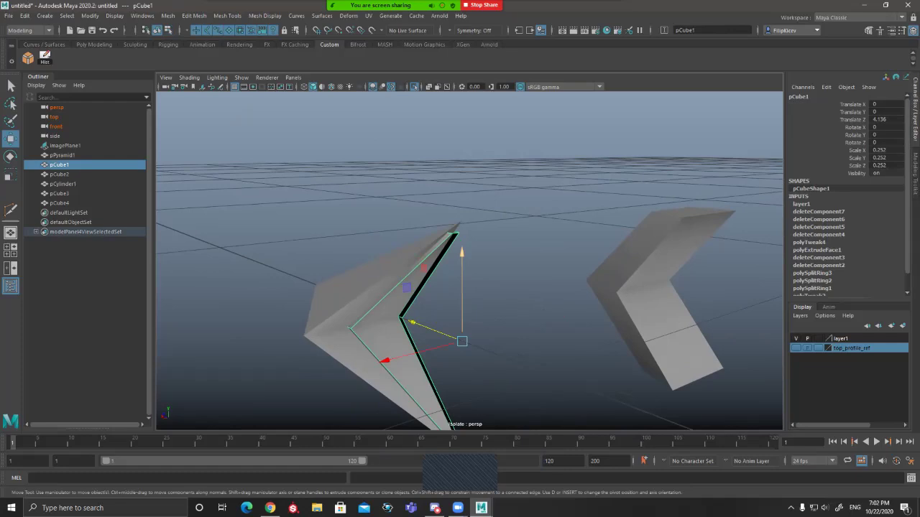
left_click_drag(486, 207, 426, 248)
right_click_drag(425, 248, 488, 266, "alt")
middle_click_drag(488, 266, 489, 226, "alt")
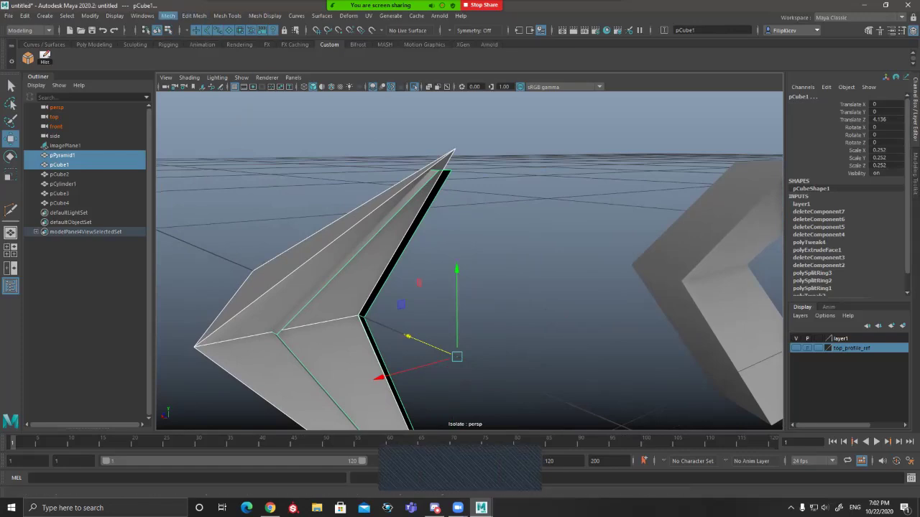
Step: Detach the Booleans commands as a floating window placed over the upper part of the viewport
left_click(167, 16)
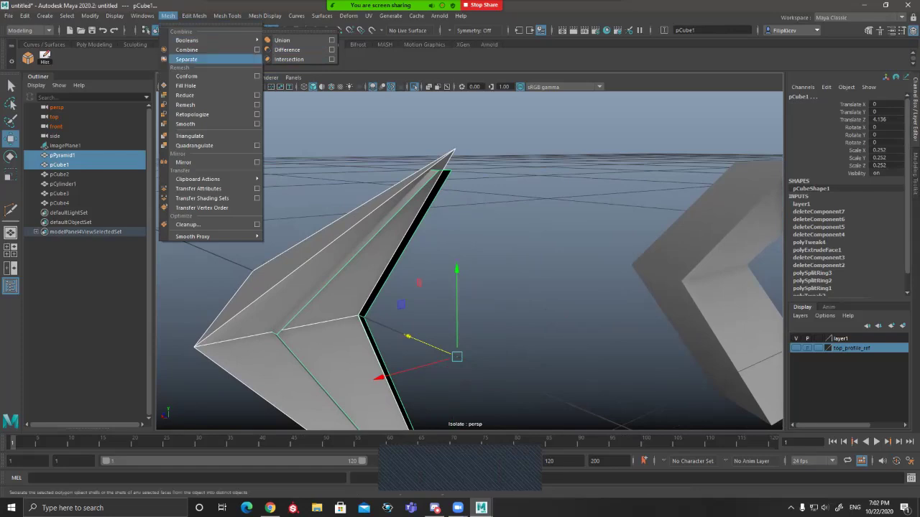
left_click(503, 244)
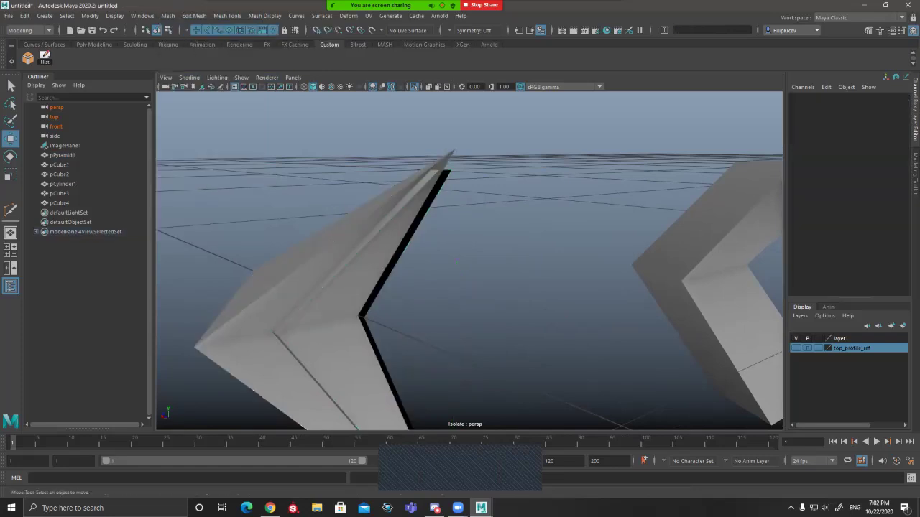
left_click(167, 15)
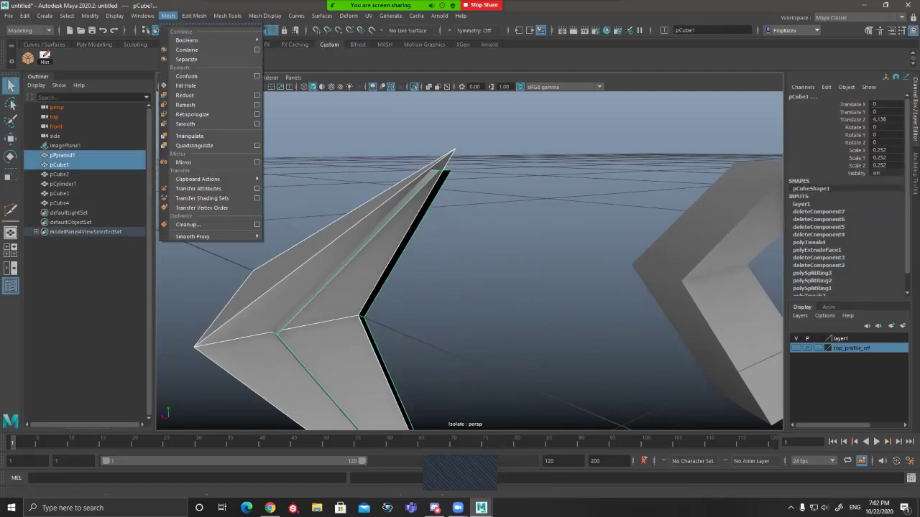
mouse_move(187, 40)
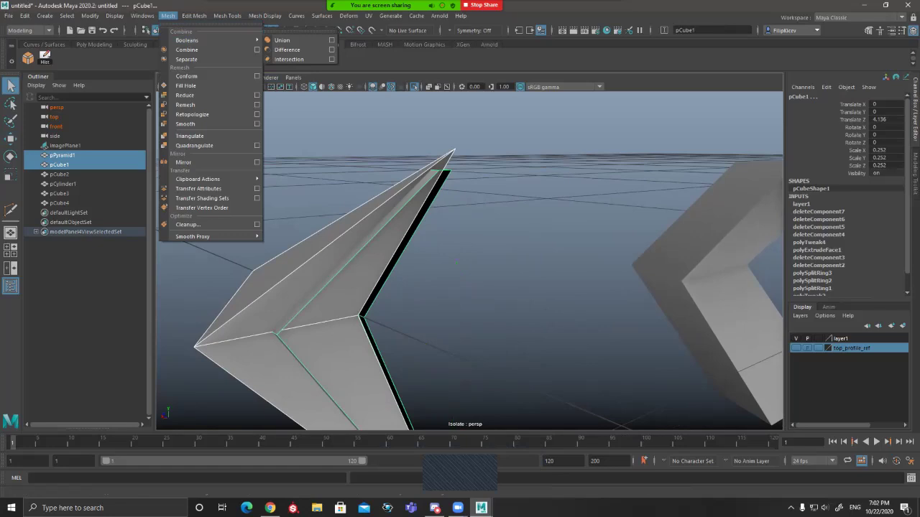
left_click(294, 30)
left_click_drag(296, 23, 250, 100)
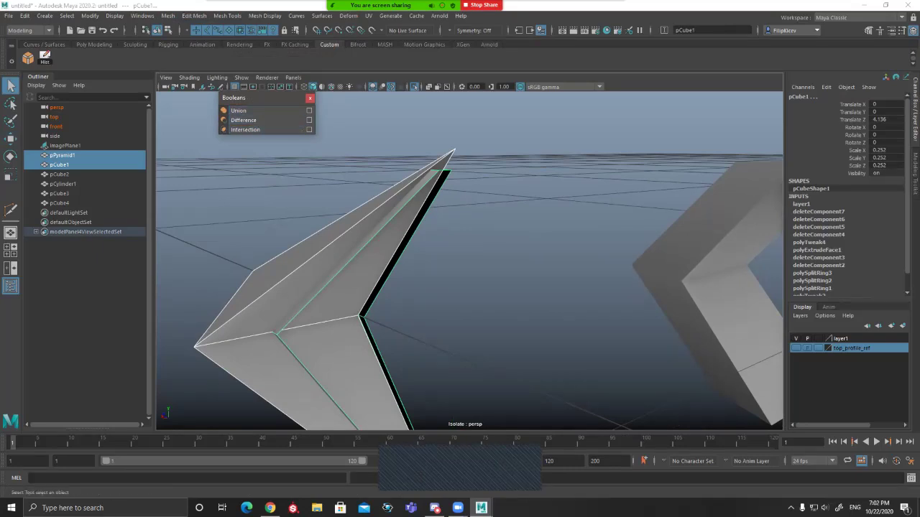
Step: Try selecting the pyramid and pCube1 in both orders to compare which object is selected last
left_click(316, 287)
left_click(445, 287)
left_click(316, 287)
left_click(388, 275, "shift")
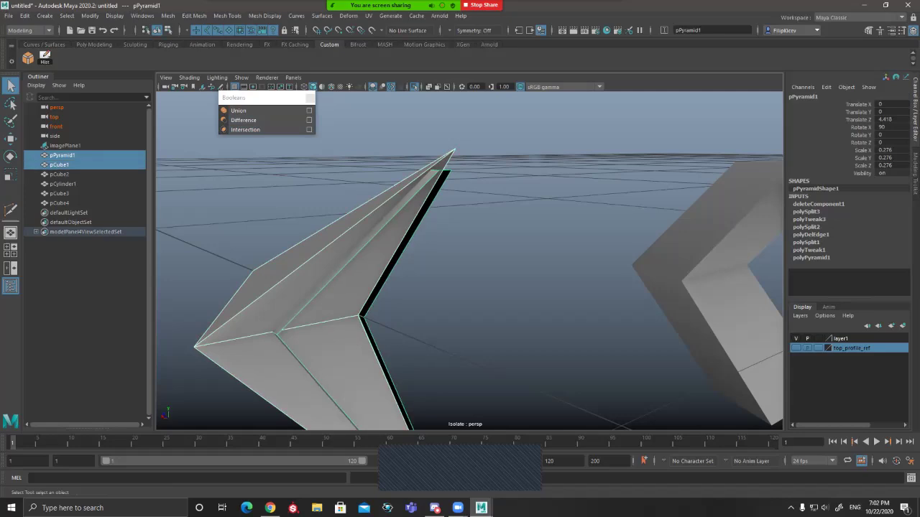
left_click(445, 287)
left_click(385, 275)
left_click(338, 288, "shift")
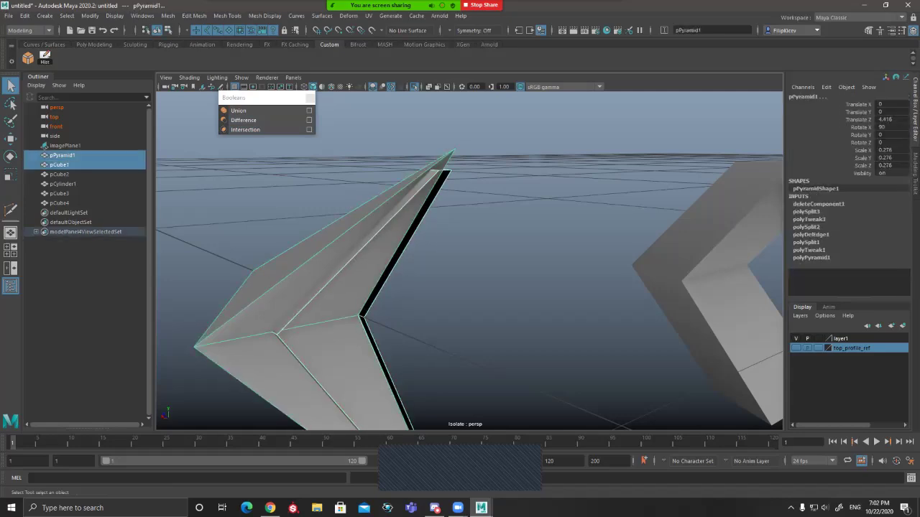
left_click(445, 287)
left_click(331, 287)
left_click(387, 274, "shift")
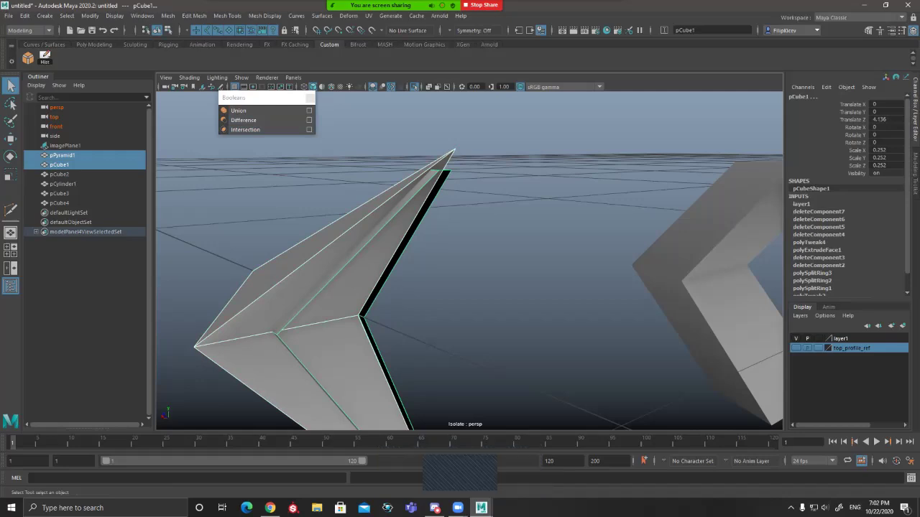
left_click(387, 275)
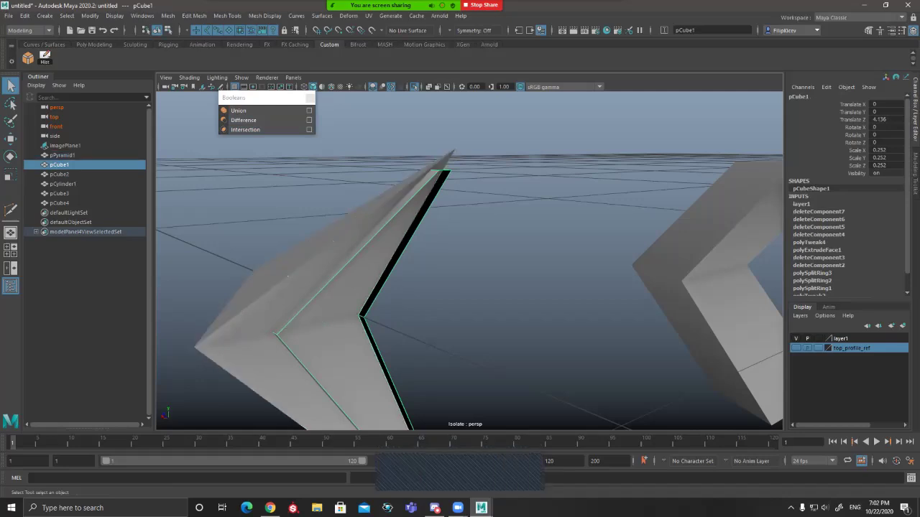
left_click(445, 287)
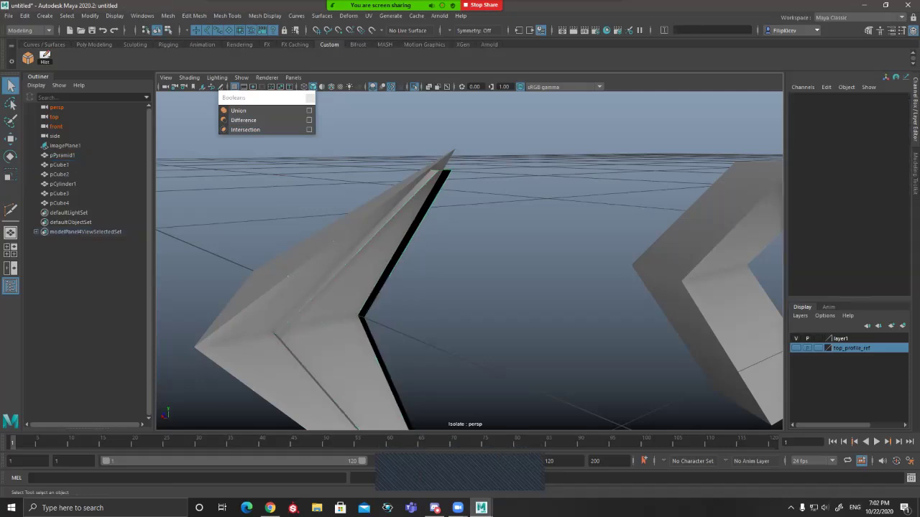
Step: Select the pyramid and pCube1 together, merge them with a Boolean Union, and inspect the resulting mesh
left_click(358, 277)
left_click(386, 274, "shift")
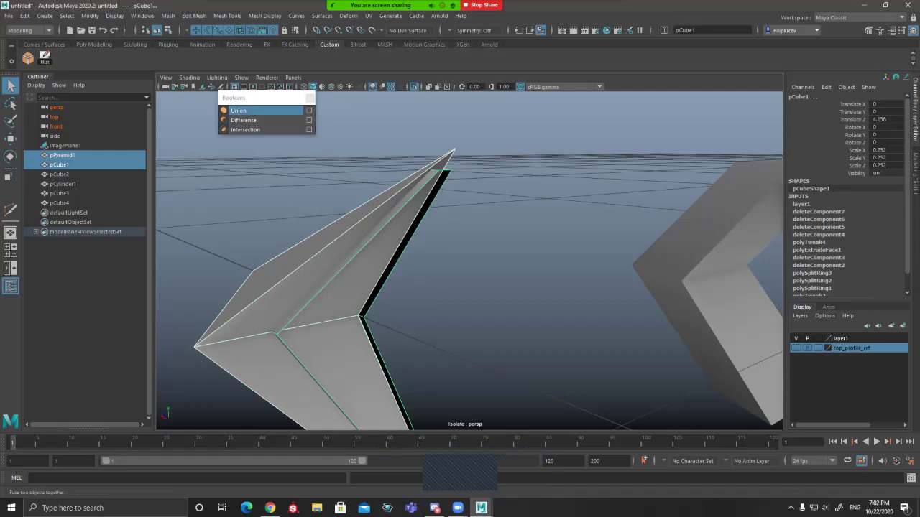
left_click(240, 110)
left_click_drag(368, 311, 391, 288, "alt")
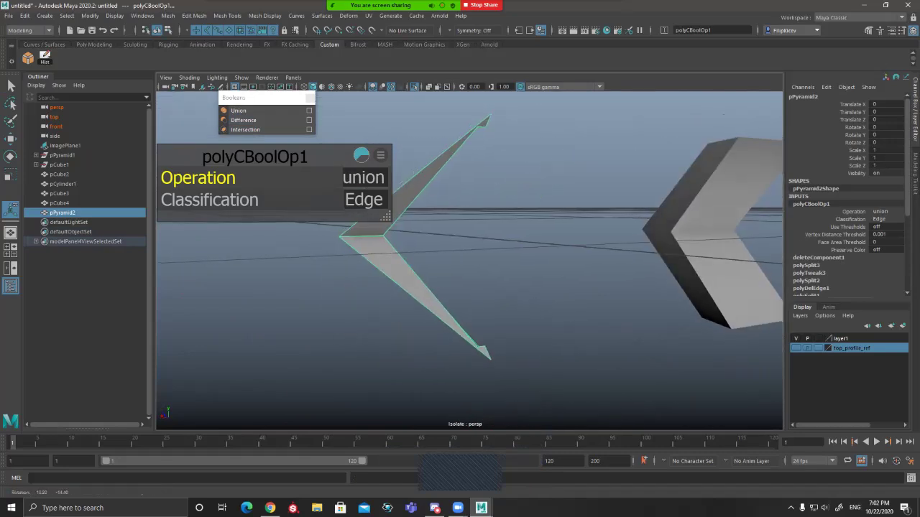
left_click_drag(391, 287, 424, 313, "alt")
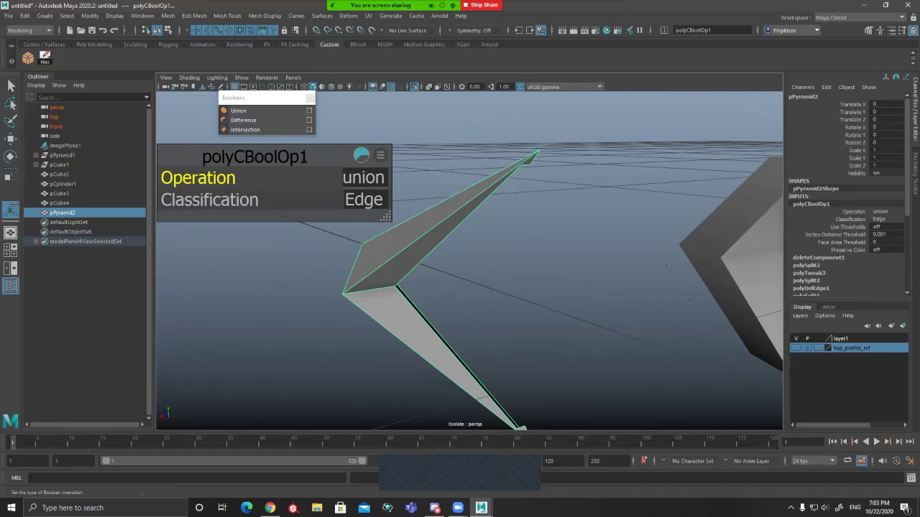
left_click_drag(424, 313, 418, 312, "alt")
scroll(418, 311, "up", 5)
middle_click_drag(419, 311, 319, 421, "alt")
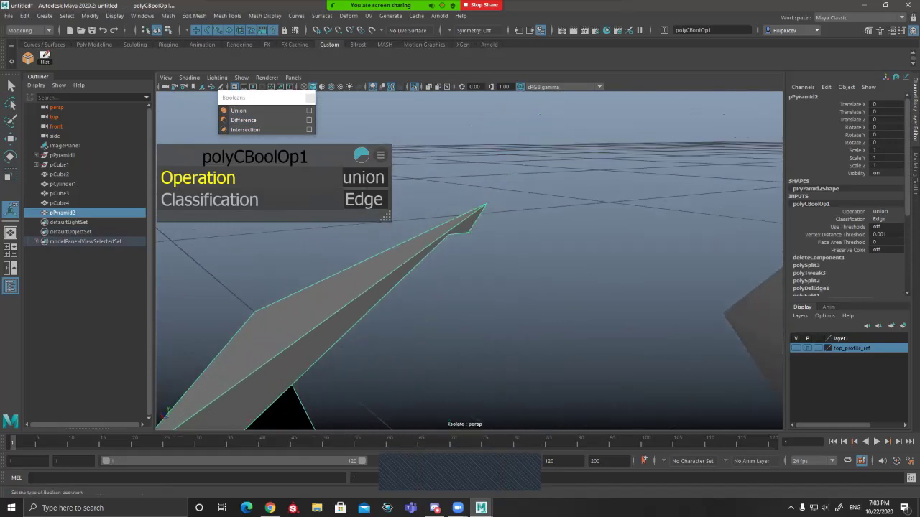
Step: Undo the Boolean Union and the preceding selection changes, and turn off isolate select to show the whole model
key("ctrl+z")
key("ctrl+z")
scroll(469, 261, "down", 5)
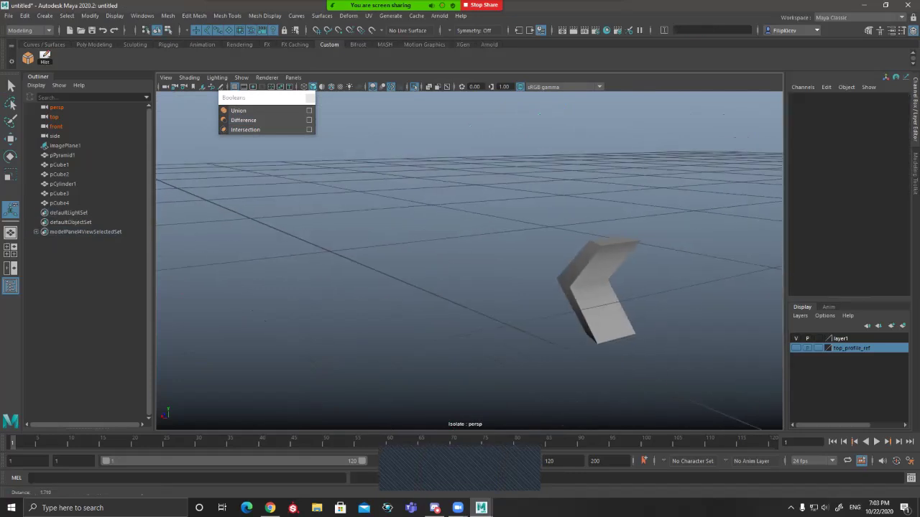
key("ctrl+z")
key("ctrl+z")
key("ctrl+z")
key("ctrl+z")
key("ctrl+z")
key("ctrl+z")
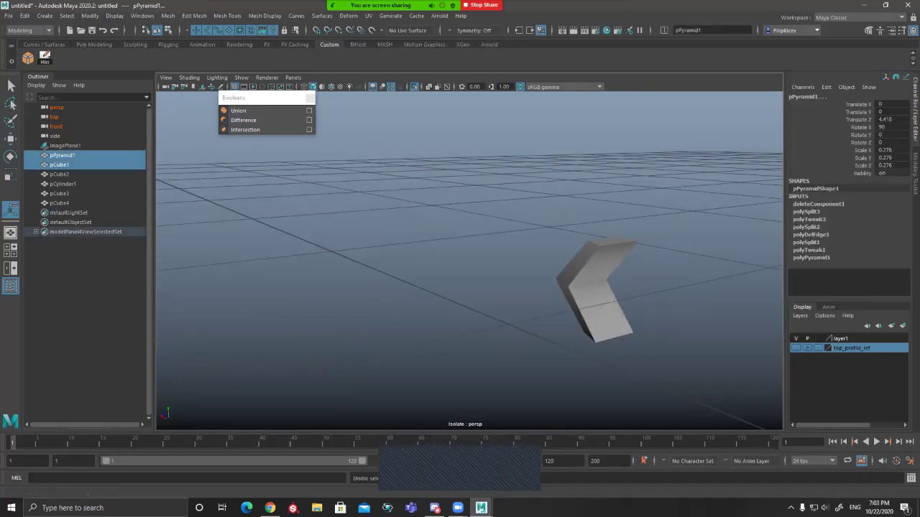
left_click(415, 88)
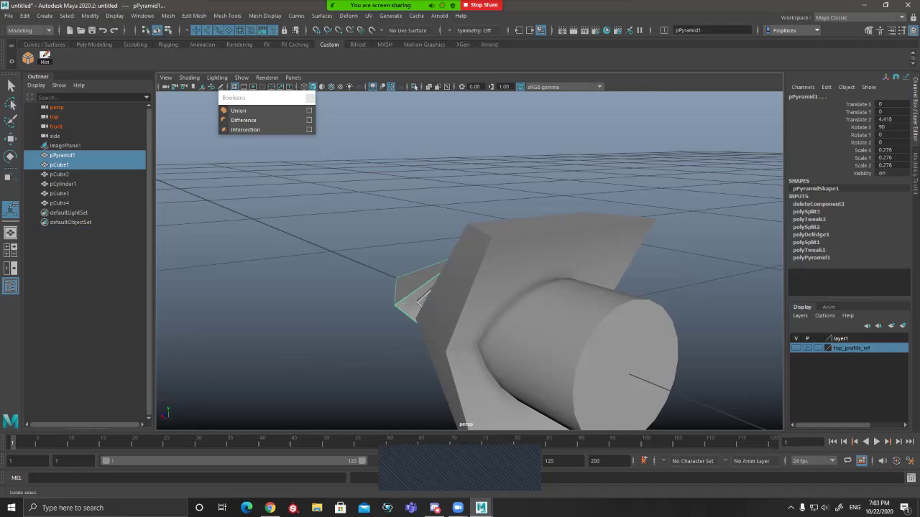
Step: Isolate the selected pyramid and pCube1, merge them with a Boolean Union, and inspect the resulting mesh and its leftover groups
left_click_drag(302, 248, 390, 276, "alt")
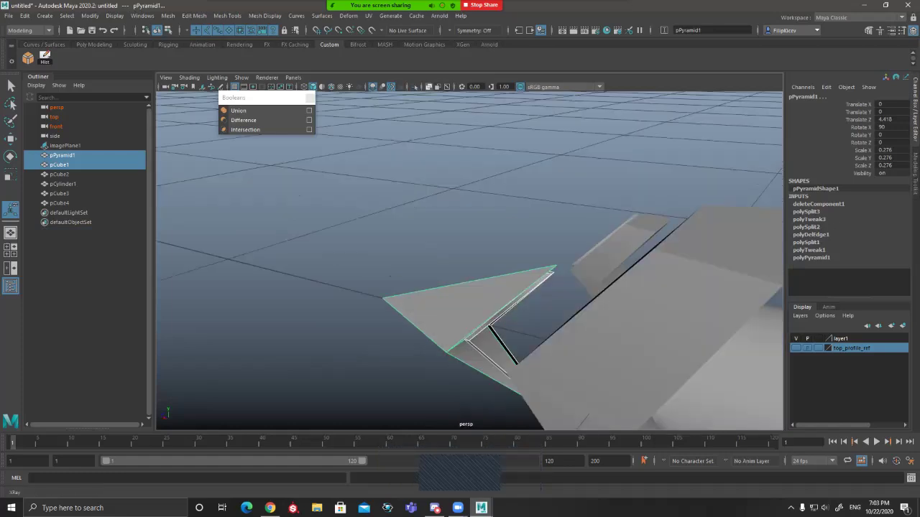
left_click(416, 87)
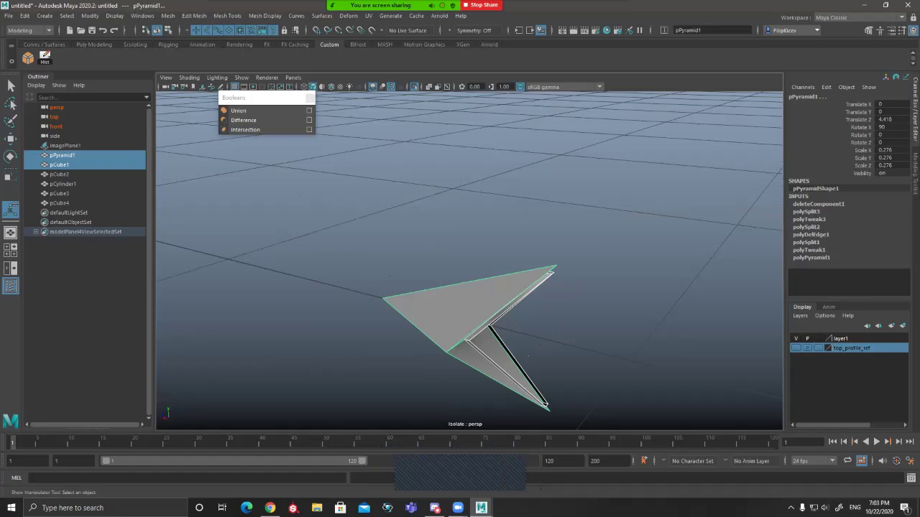
left_click(241, 110)
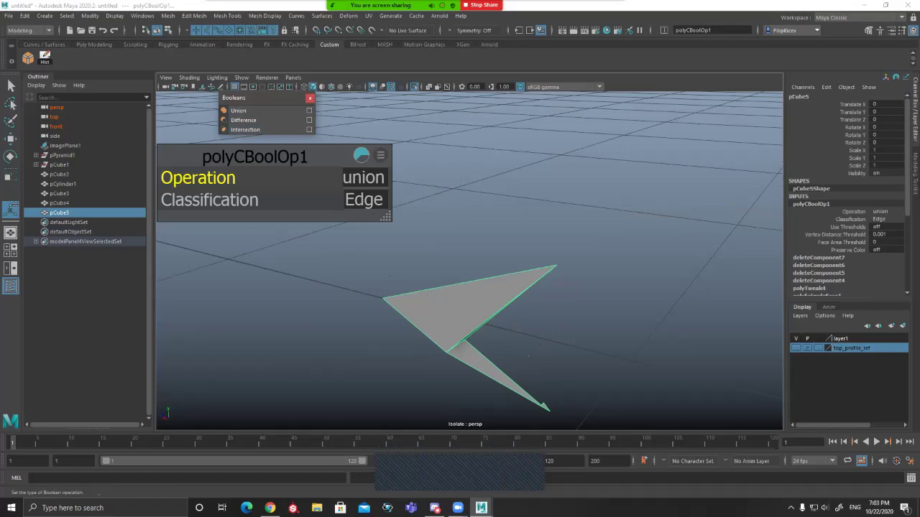
left_click(36, 165)
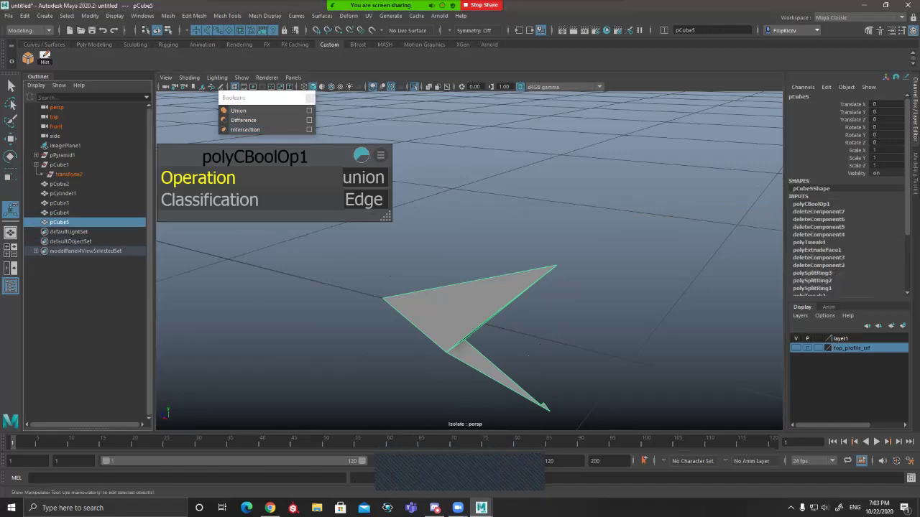
left_click_drag(503, 338, 503, 277, "alt")
Step: Undo the Boolean Union to restore the separate pyramid and pCube1, and turn off isolate select
key("ctrl+z")
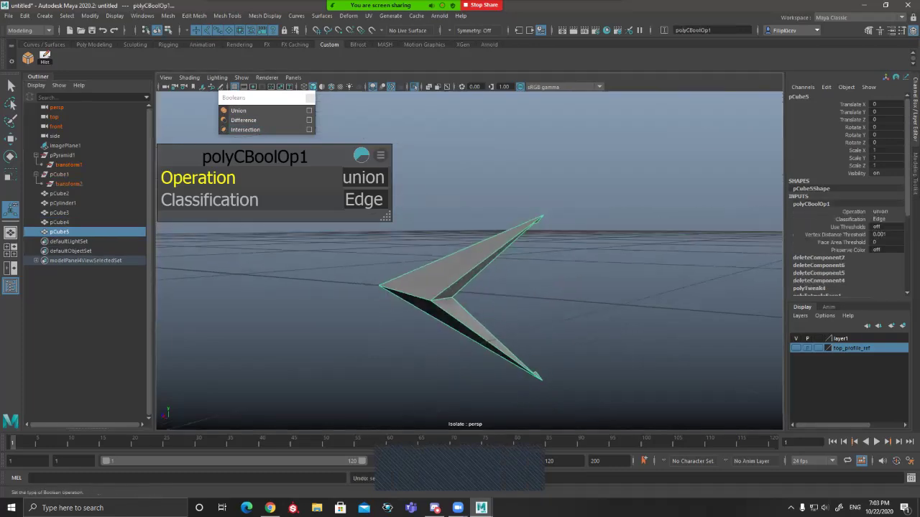
key("ctrl+z")
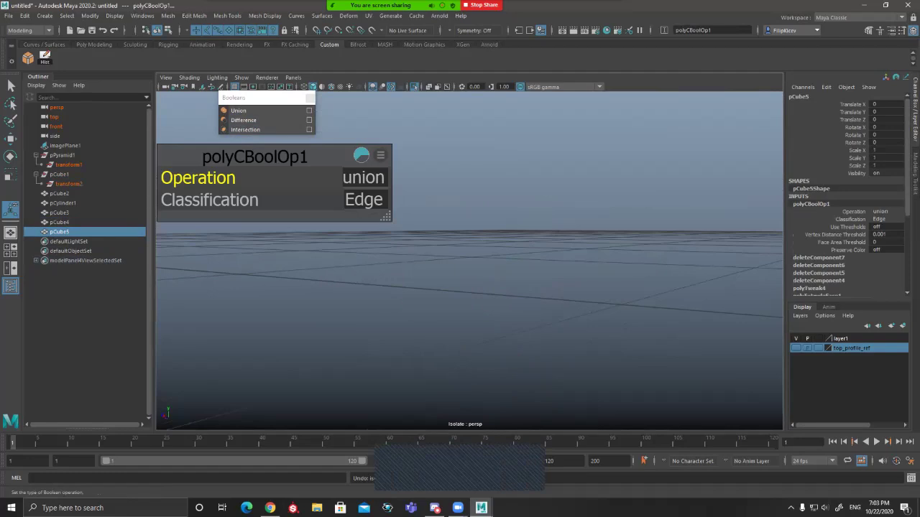
left_click(414, 87)
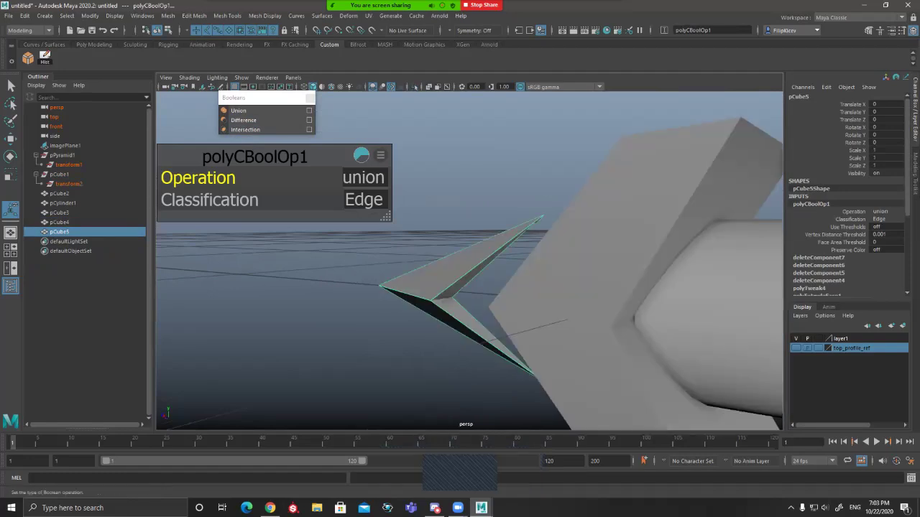
left_click_drag(477, 266, 456, 277, "alt")
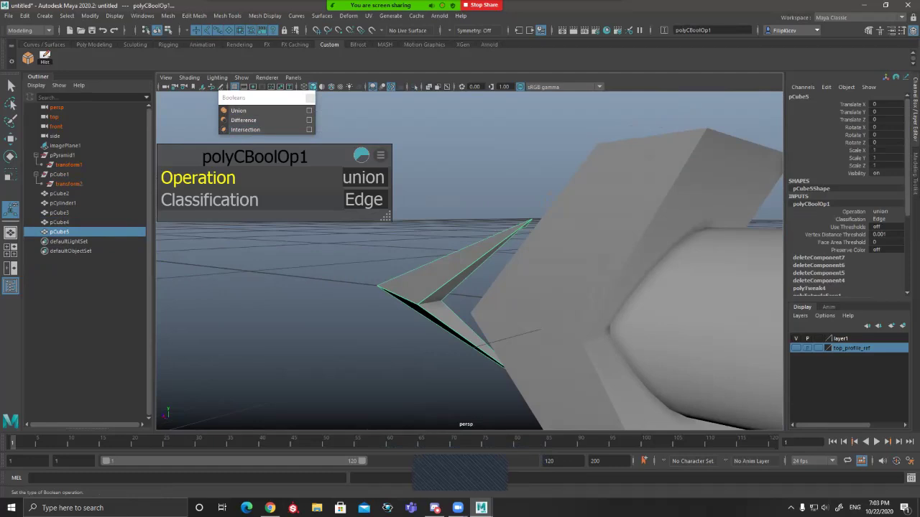
key("ctrl+z")
key("ctrl+z")
key("ctrl+z")
left_click_drag(557, 208, 544, 250, "alt")
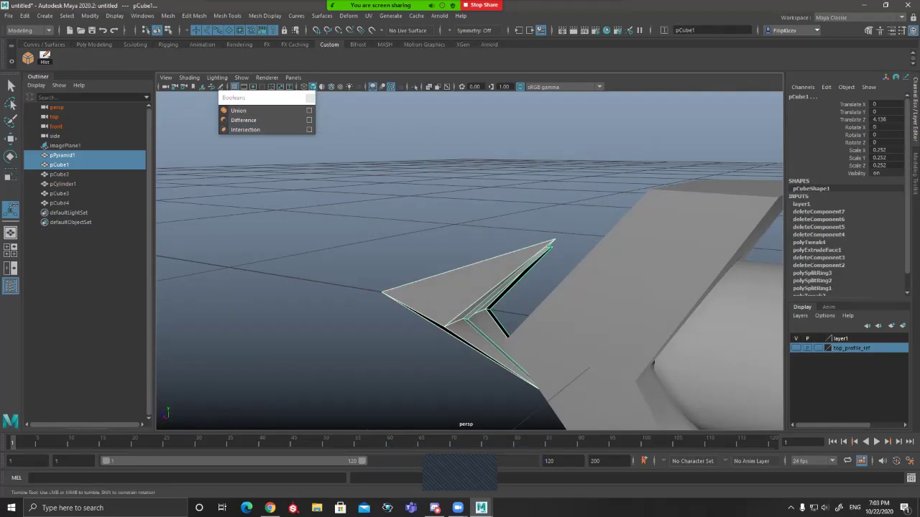
left_click_drag(436, 224, 425, 230, "alt")
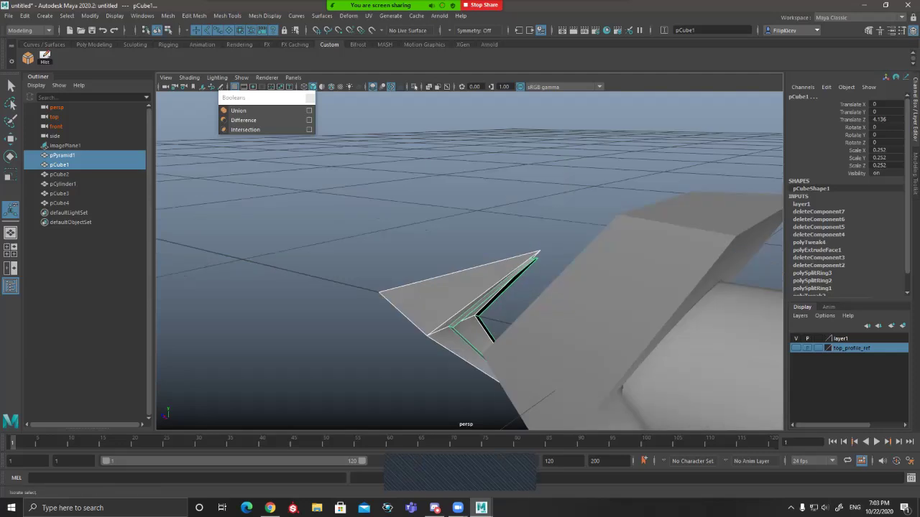
Step: Isolate the pyramid and pCube1, and move pCube1 away from the pyramid along Z to 4.032
left_click(413, 86)
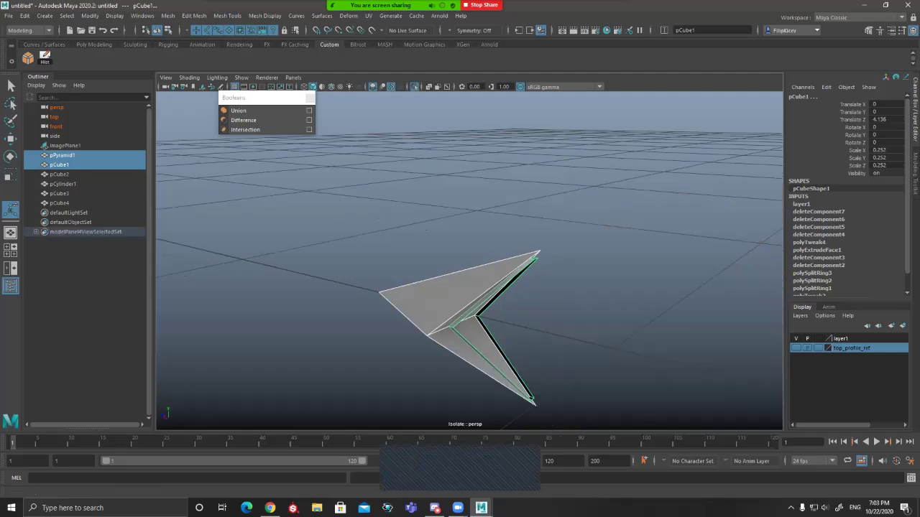
left_click(415, 86)
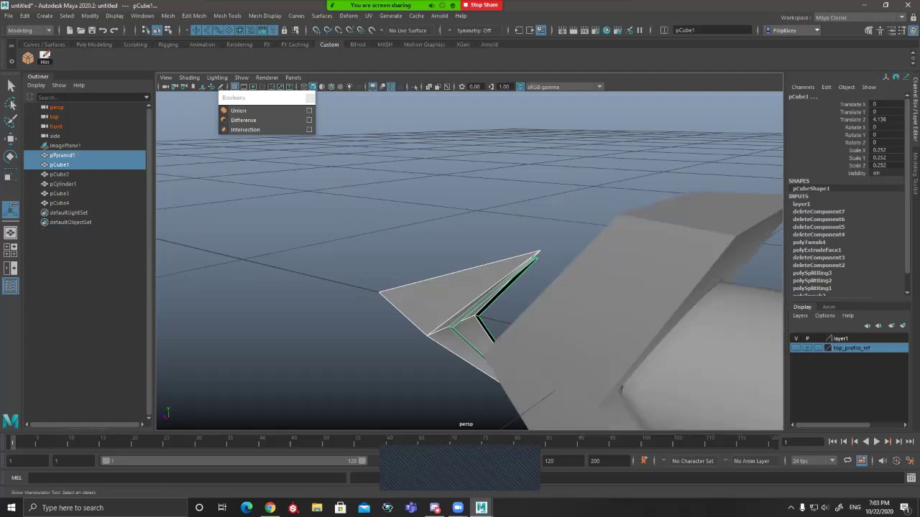
left_click(414, 87)
left_click_drag(489, 287, 445, 263, "alt")
scroll(469, 261, "up", 5)
left_click_drag(469, 261, 459, 269, "alt")
scroll(469, 261, "down", 3)
middle_click_drag(470, 288, 472, 241, "alt")
left_click_drag(472, 241, 541, 207, "alt")
left_click(480, 214)
key("w")
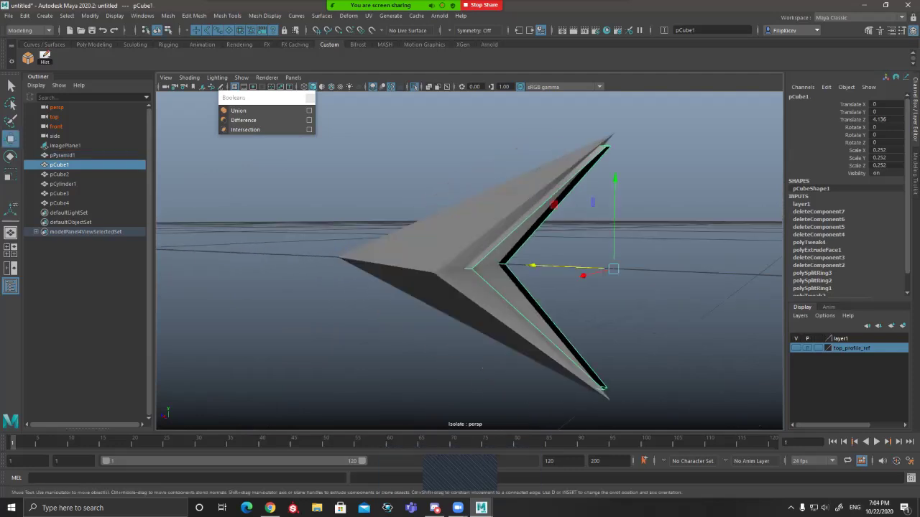
left_click_drag(533, 266, 603, 255)
key("q")
Step: Close the open rear sides of pCube1's upper and lower arms with Append to Polygon
left_click(194, 16)
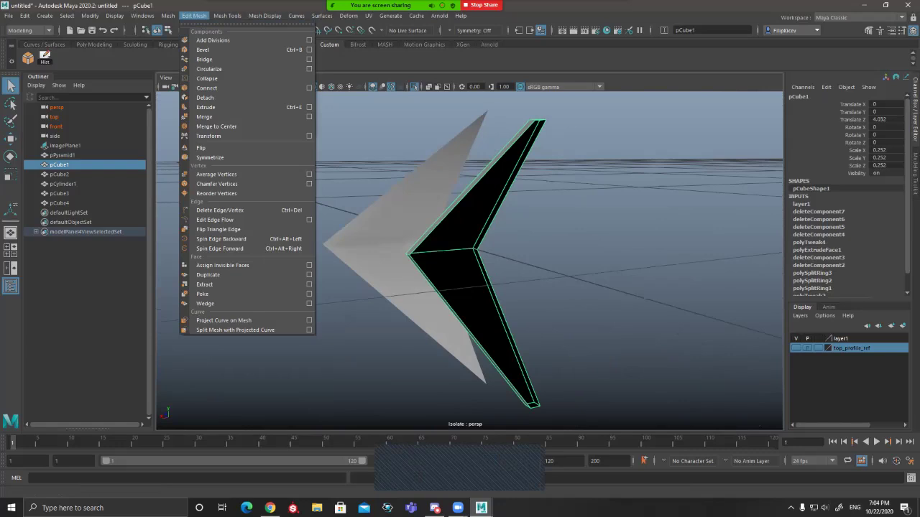
mouse_move(227, 16)
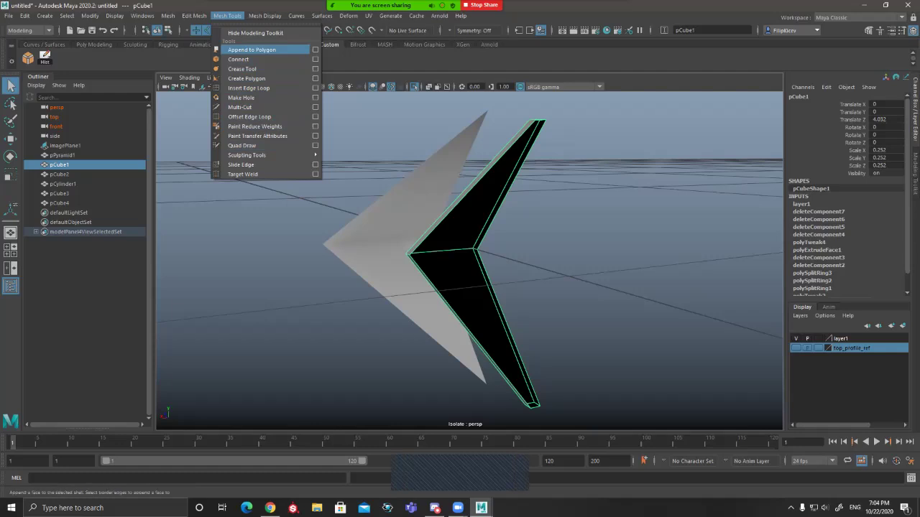
left_click(252, 50)
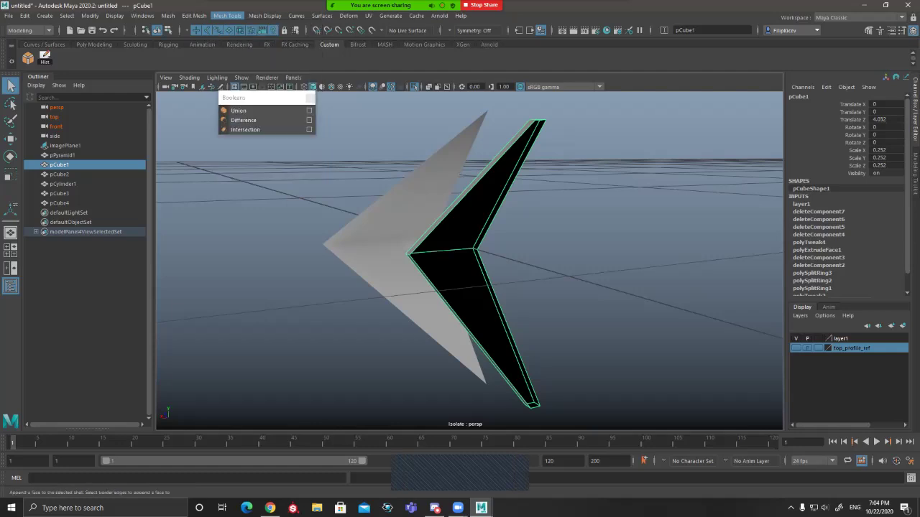
left_click(471, 185)
left_click(511, 185)
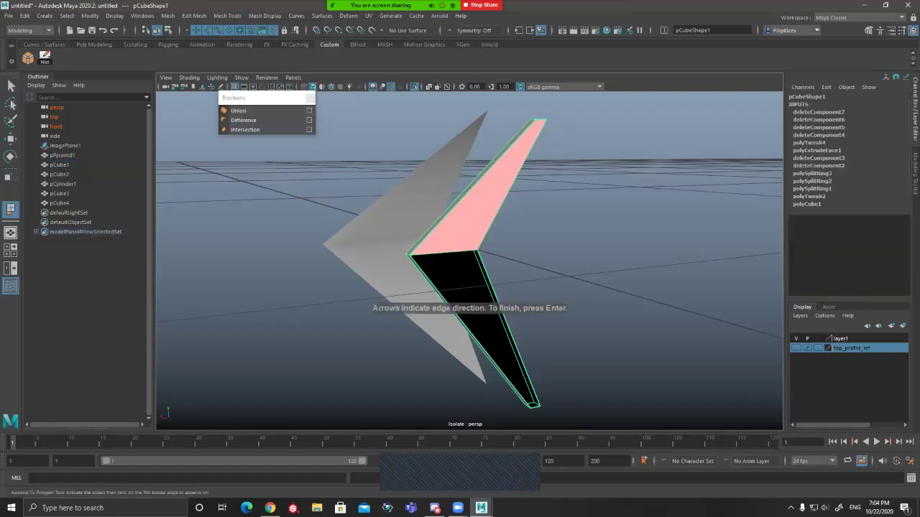
key("Return")
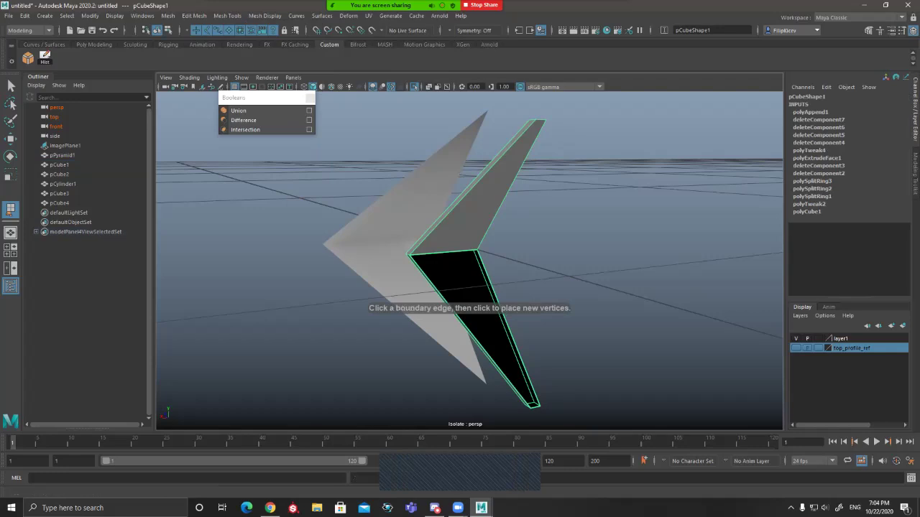
key("q")
Step: Inspect the closed faces of pCube1 from several sides, including a brief smooth mesh preview
left_click_drag(460, 288, 611, 302, "alt")
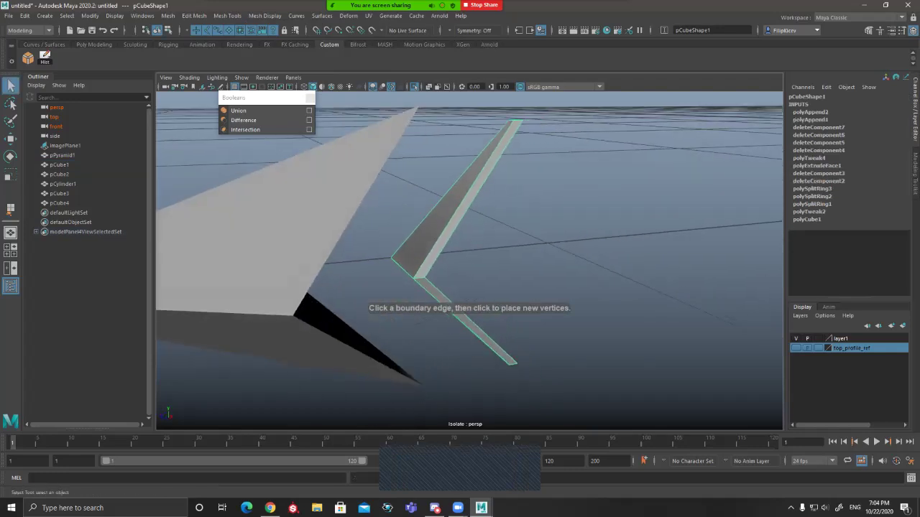
left_click(453, 223)
left_click_drag(445, 245, 619, 252, "alt")
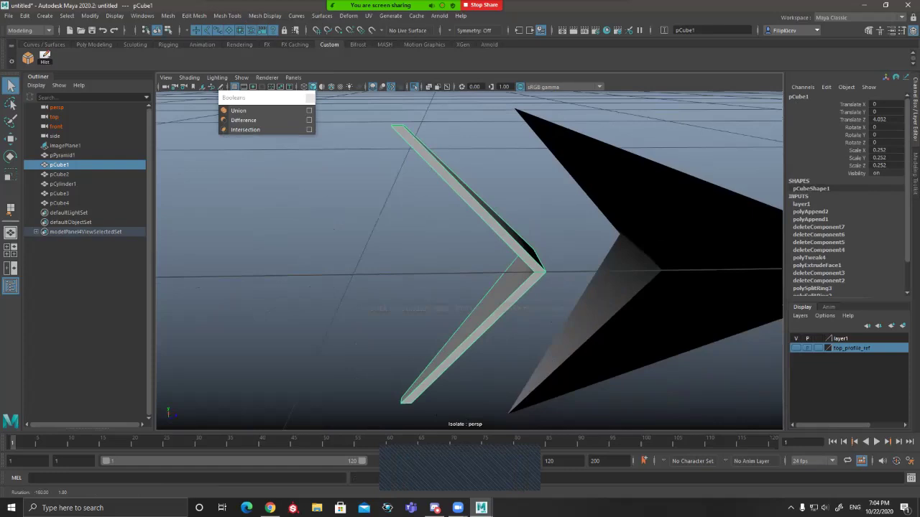
left_click_drag(460, 259, 618, 269, "alt")
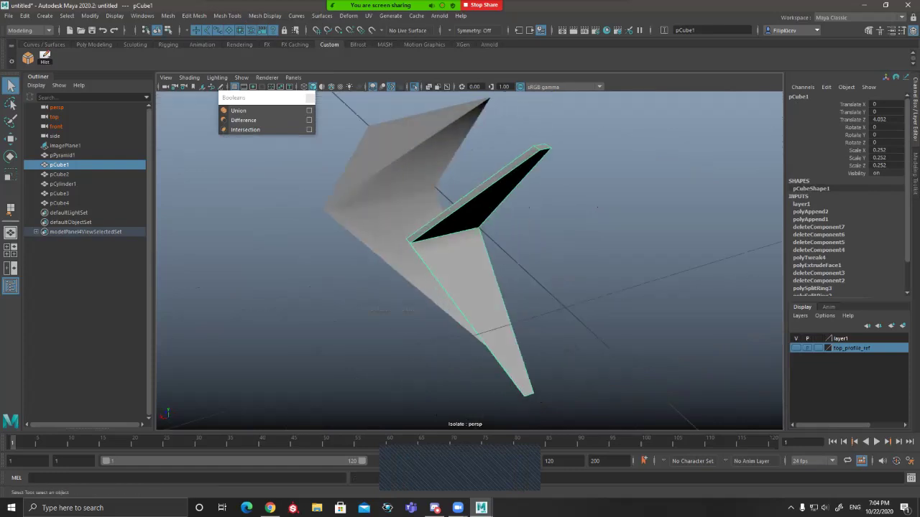
left_click_drag(460, 265, 359, 280, "alt")
key("3")
key("1")
left_click_drag(431, 258, 525, 288, "alt")
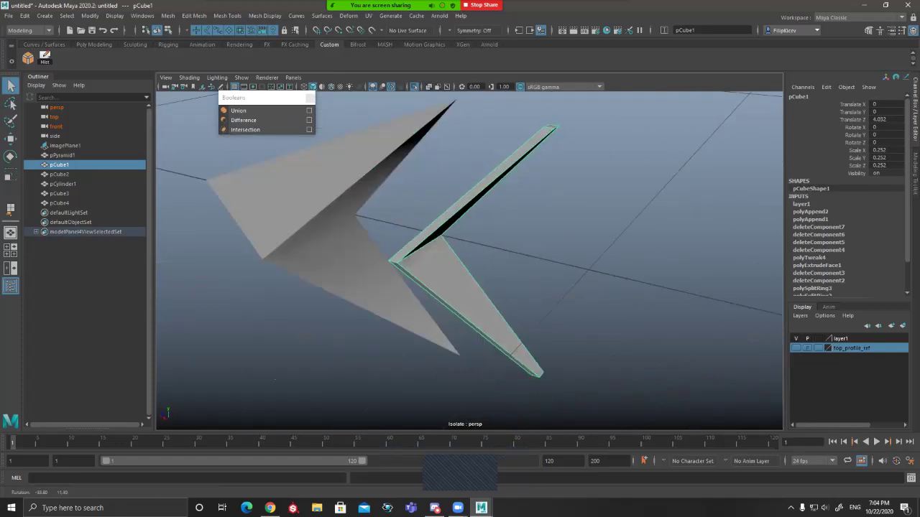
left_click_drag(460, 266, 517, 252, "alt")
key("w")
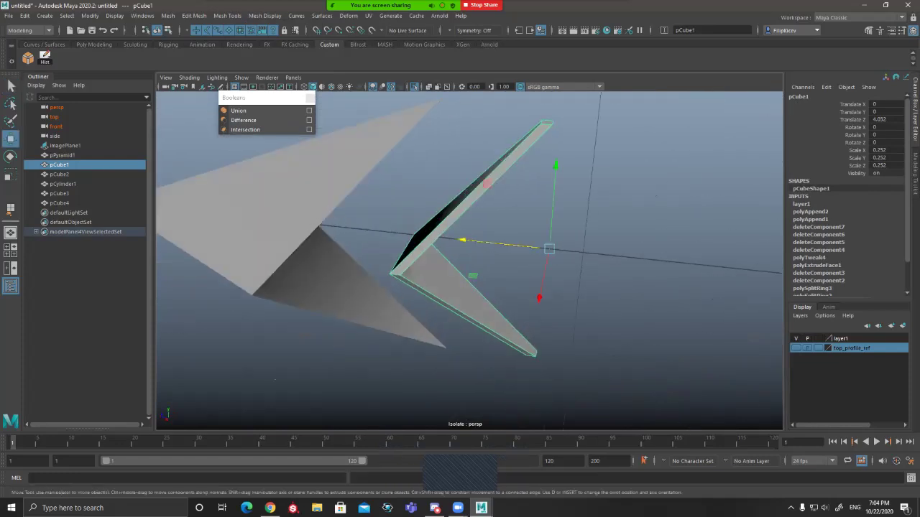
left_click_drag(517, 266, 431, 255, "alt")
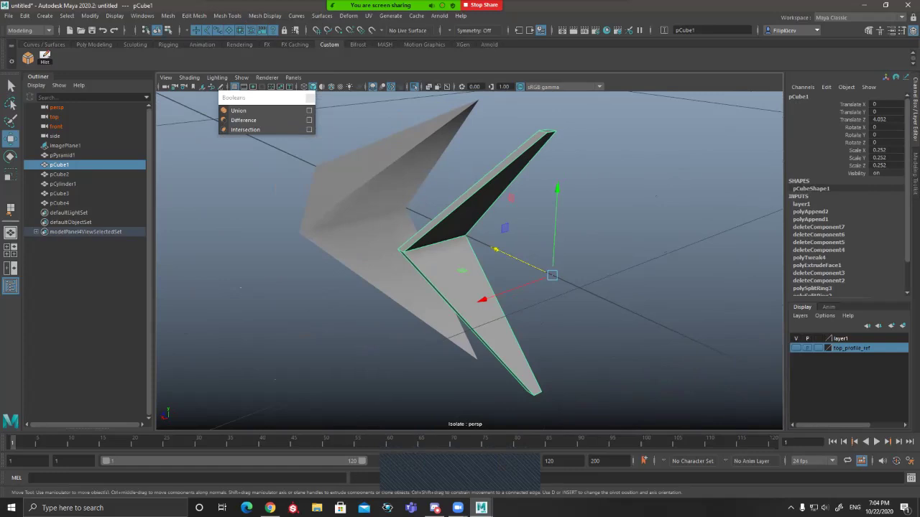
Step: Try deleting the rear face of pCube1's lower arm, examine the open shell, and undo the deletion
key("F11")
left_click(467, 294)
key("Delete")
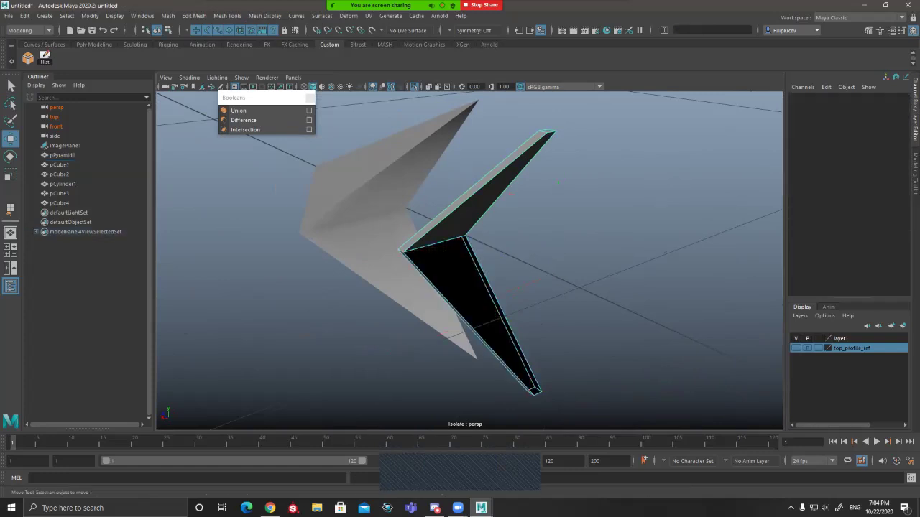
left_click_drag(460, 302, 507, 251, "alt")
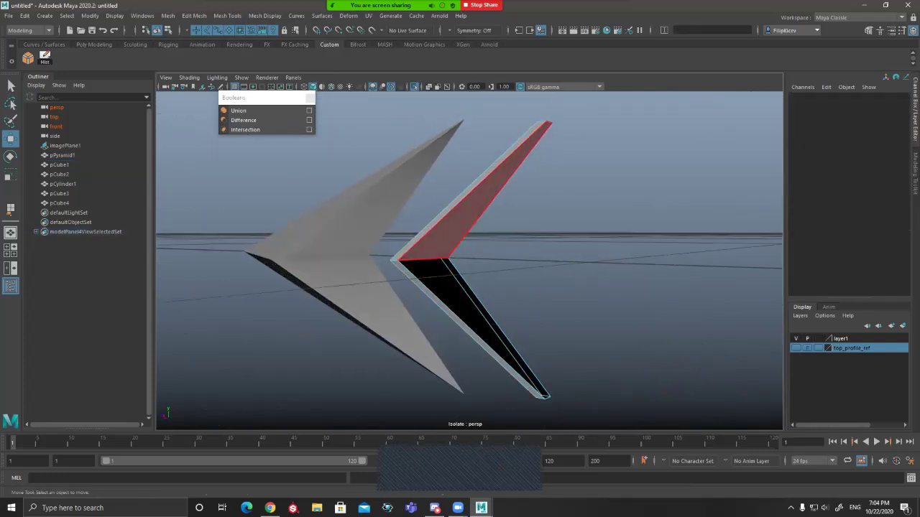
left_click_drag(463, 323, 503, 338, "alt")
mouse_move(488, 339)
right_mouse_down("alt")
mouse_move(618, 338)
mouse_move(482, 339)
mouse_move(507, 336)
right_mouse_up("alt")
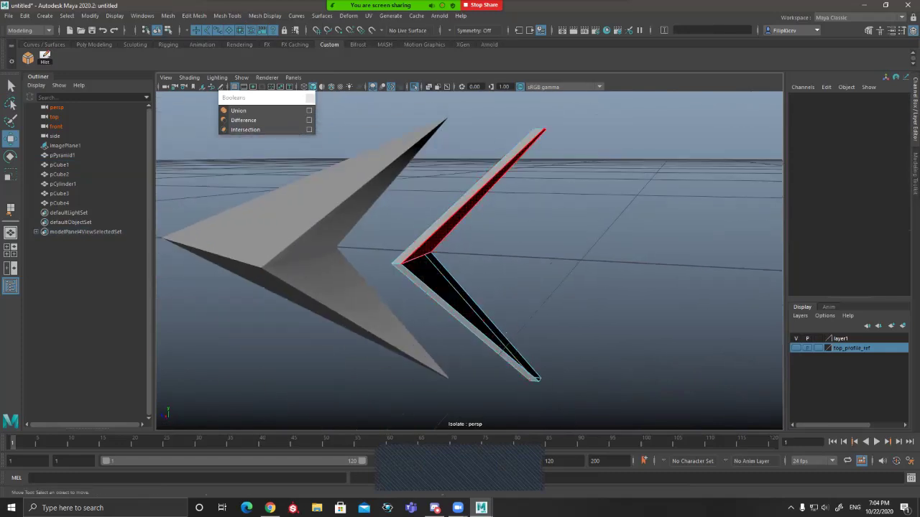
left_click_drag(461, 230, 483, 253, "alt")
middle_click_drag(483, 253, 455, 148, "alt")
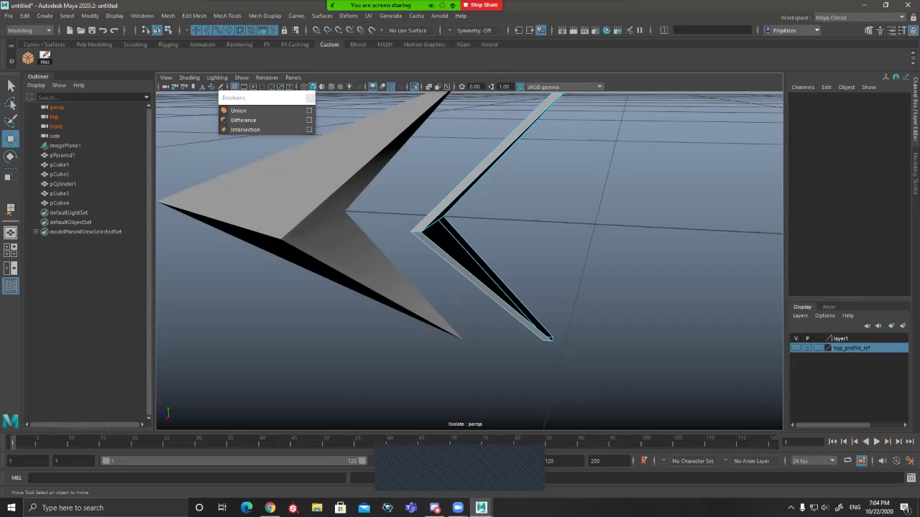
key("ctrl+z")
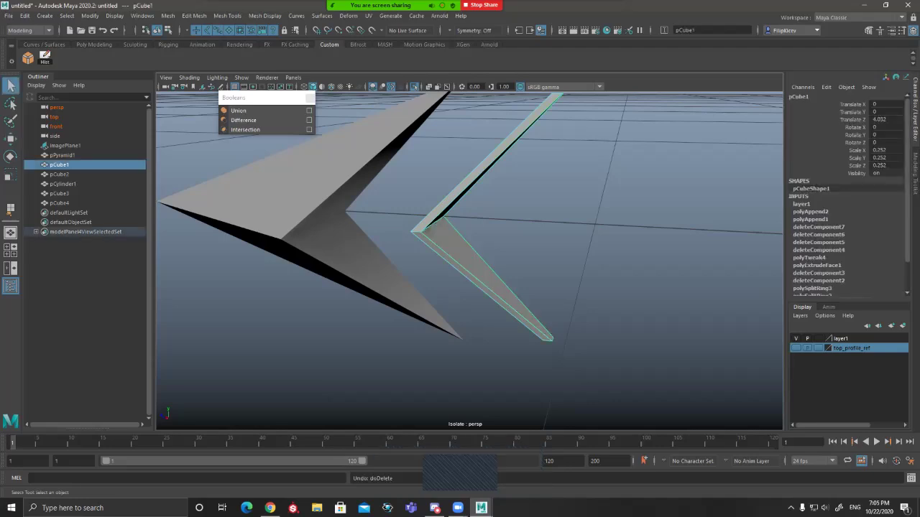
Step: Move pCube1 back against the pyramid along Z to a Translate Z of 4.136
key("w")
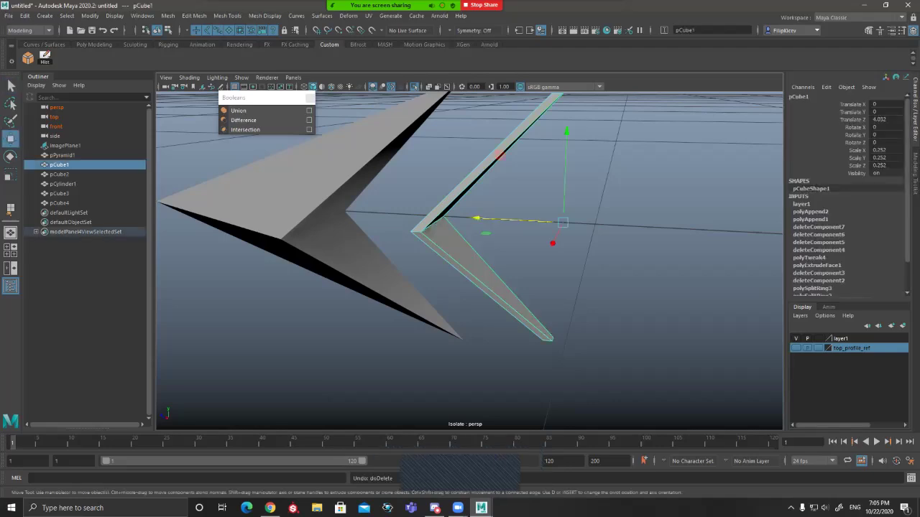
left_click_drag(476, 218, 447, 216)
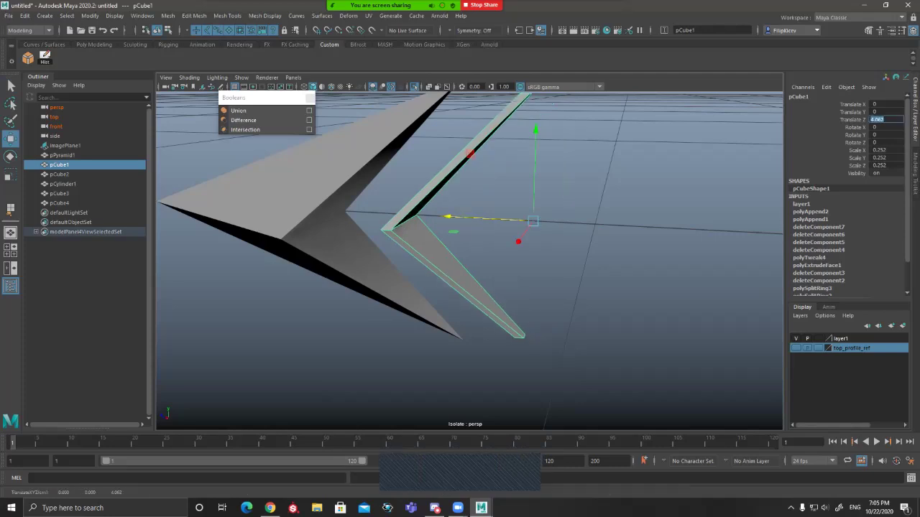
type("0")
key("Return")
key("ctrl+z")
scroll(469, 261, "down", 2)
left_click_drag(440, 222, 382, 219)
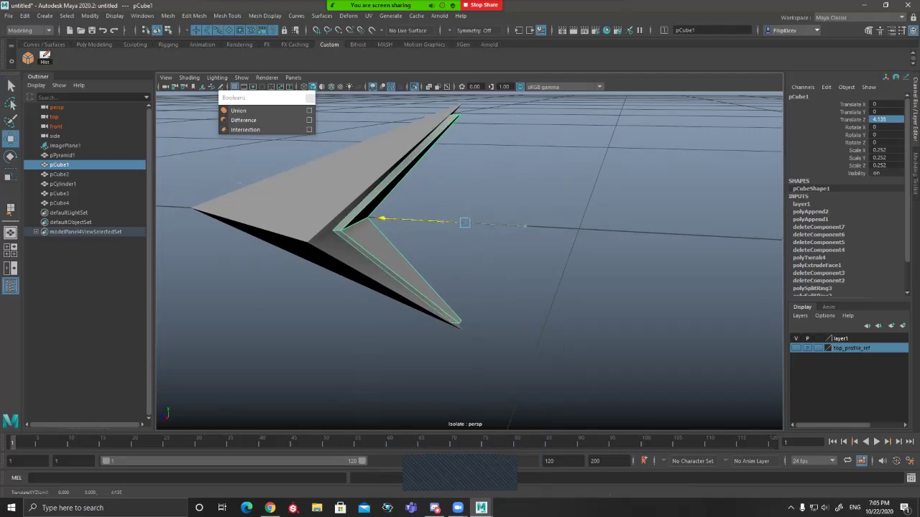
left_click_drag(382, 219, 171, 223)
Step: Select the pyramid and the closed pCube1 together, merge them with a Boolean Union, and inspect the result
key("f")
left_click_drag(403, 222, 192, 216, "alt")
key("q")
left_click(575, 237)
left_click_drag(575, 238, 668, 287, "alt")
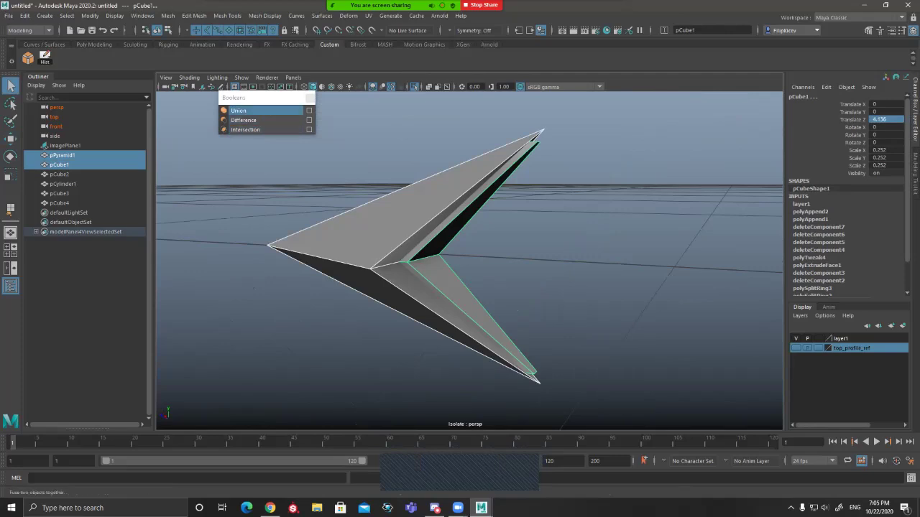
left_click(248, 111)
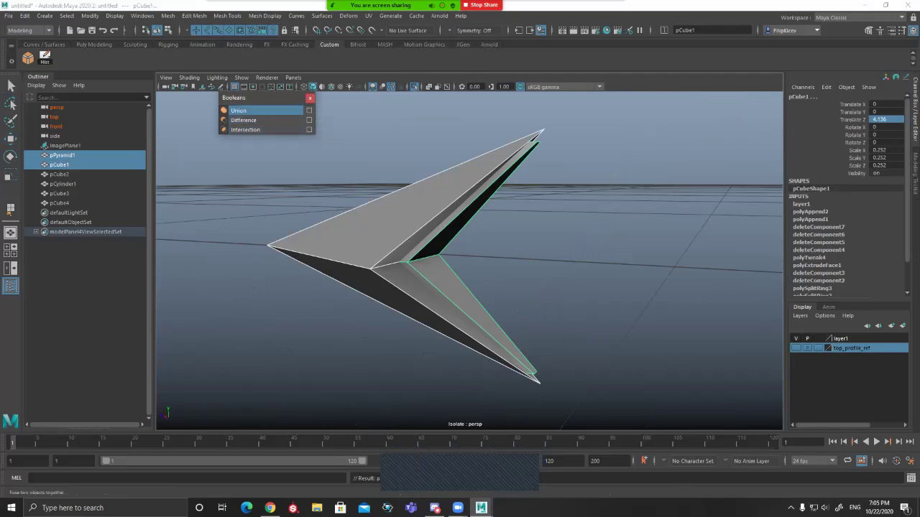
left_click_drag(503, 238, 381, 243, "alt")
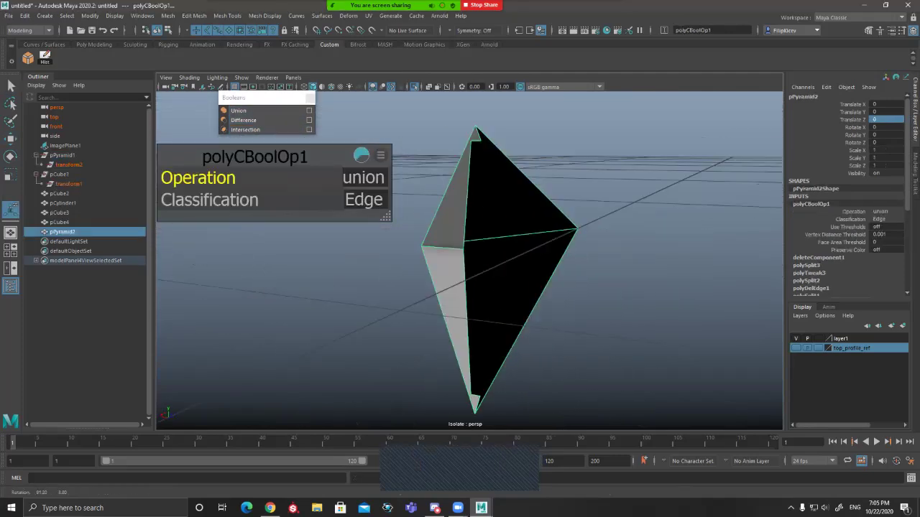
Step: Undo the Boolean Union of the pyramid and pCube1, turn off isolation, and examine the pyramid's open side
key("ctrl+z")
key("ctrl+z")
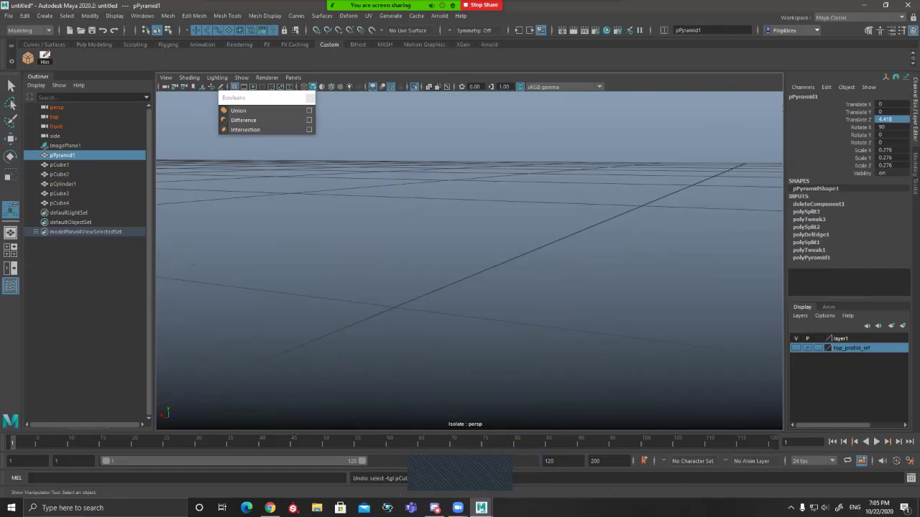
left_click(415, 87)
left_click(415, 87)
left_click_drag(496, 223, 403, 251, "alt")
left_click(415, 87)
scroll(469, 260, "up", 4)
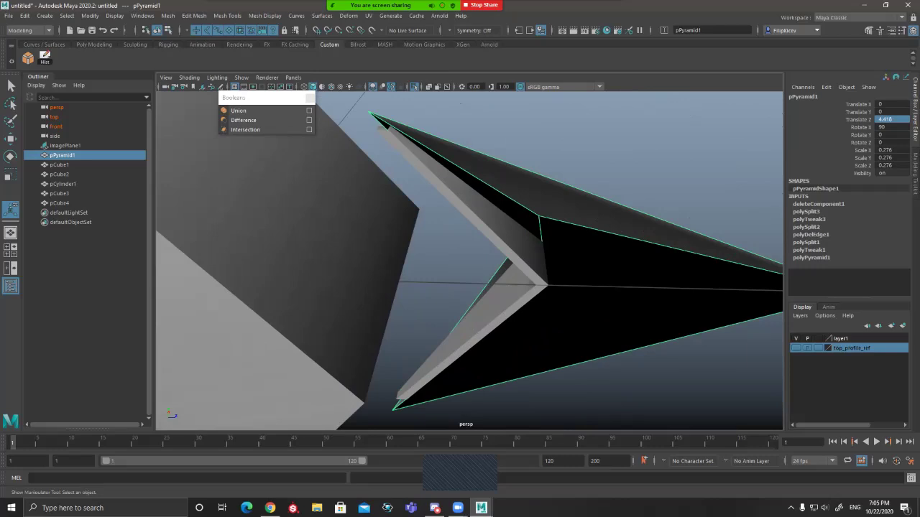
left_click_drag(470, 261, 446, 240, "alt")
Step: Close the open faces of pPyramid1 by bridging its border edges with the Append to Polygon tool
left_click(227, 16)
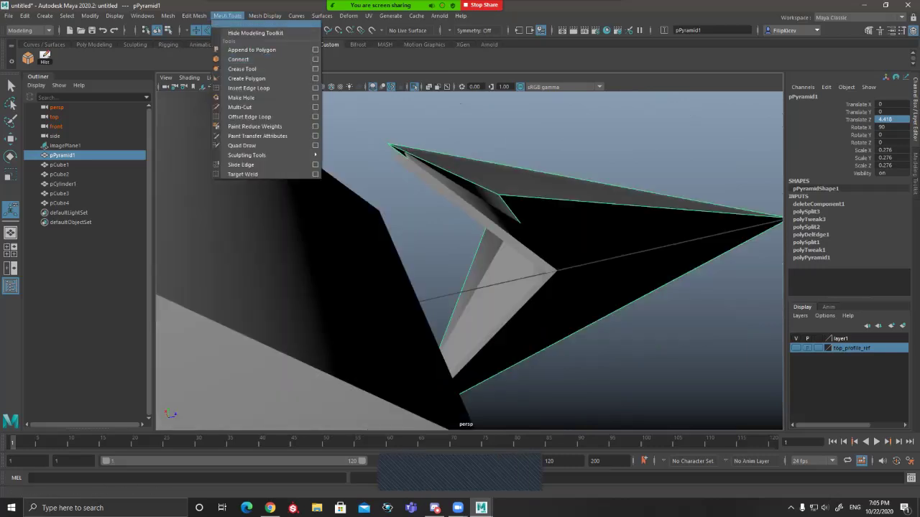
left_click(266, 17)
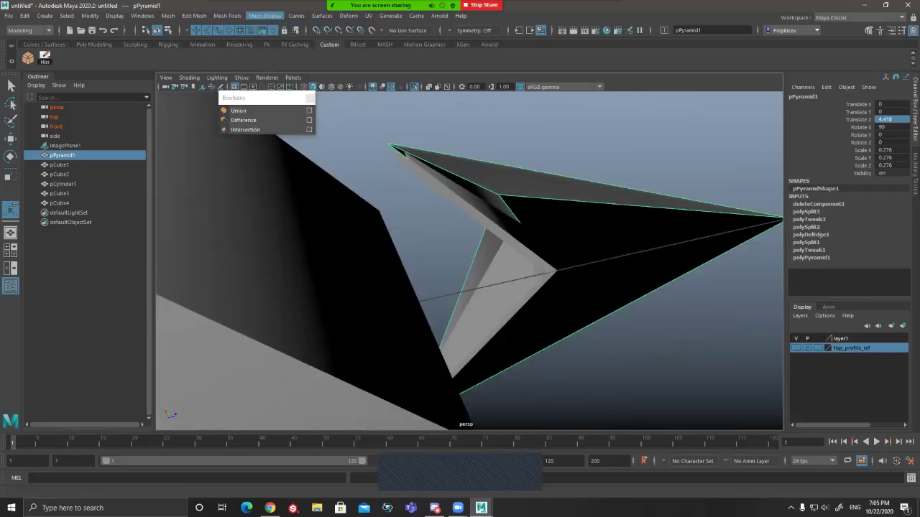
left_click(228, 16)
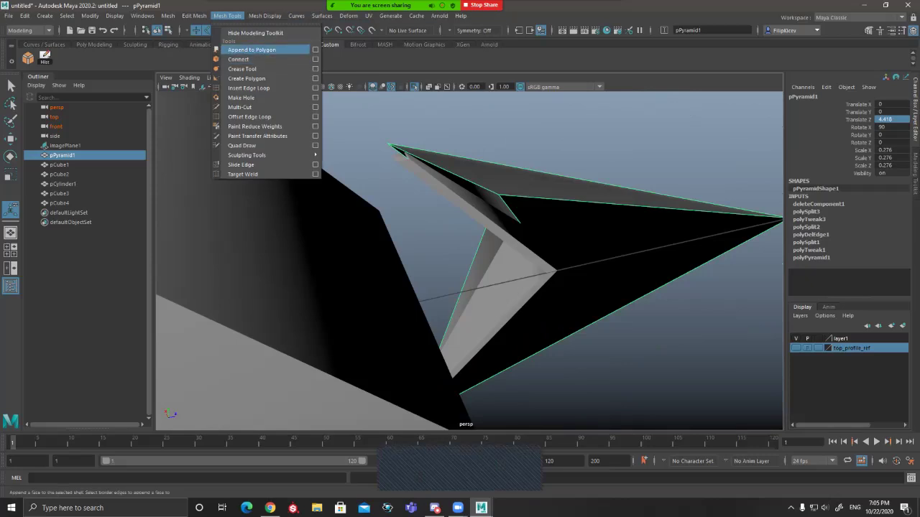
left_click(251, 50)
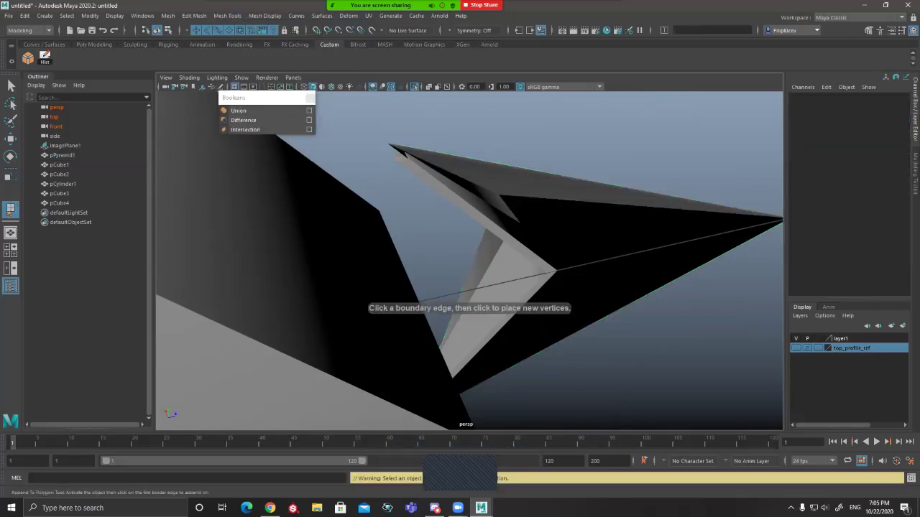
left_click(547, 173)
key("ctrl+z")
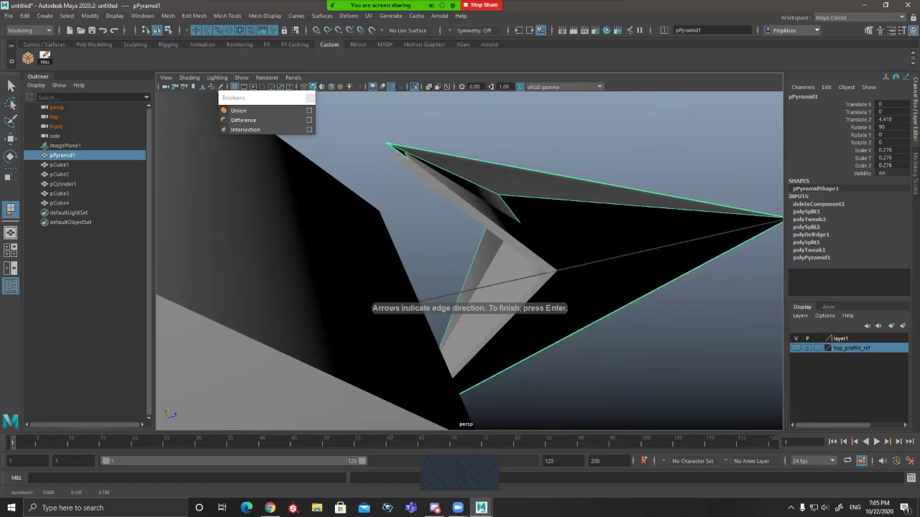
left_click(621, 305)
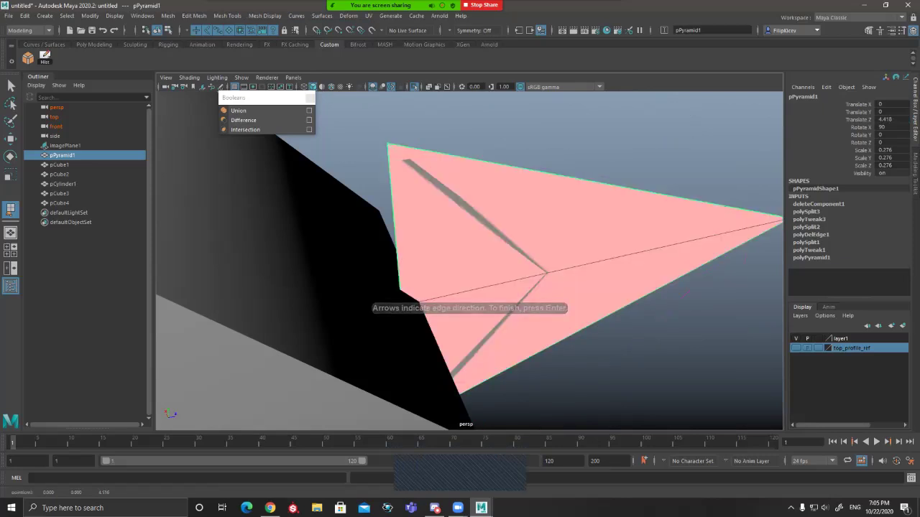
key("ctrl+z")
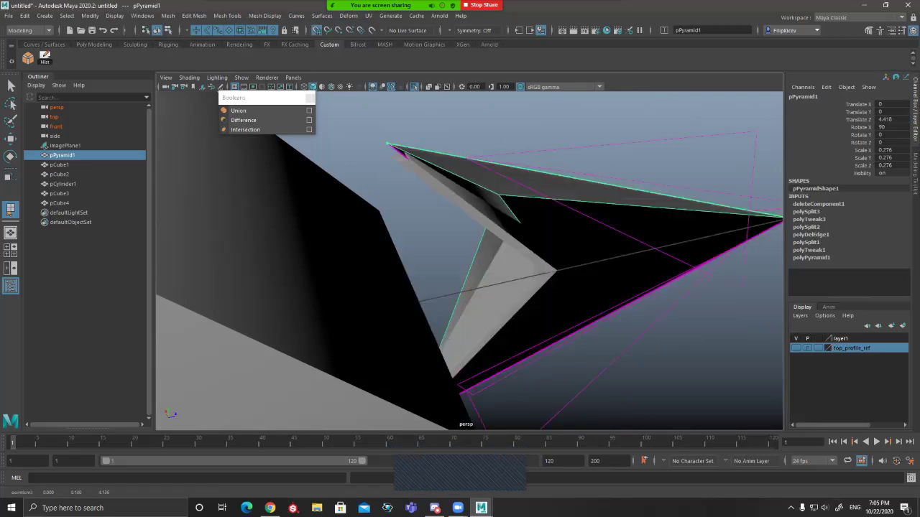
left_click_drag(459, 287, 514, 266, "alt")
key("4")
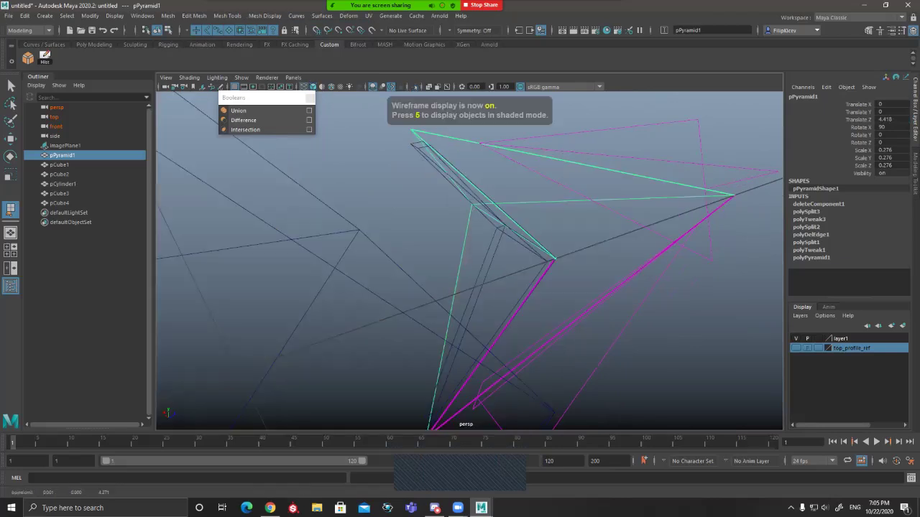
key("5")
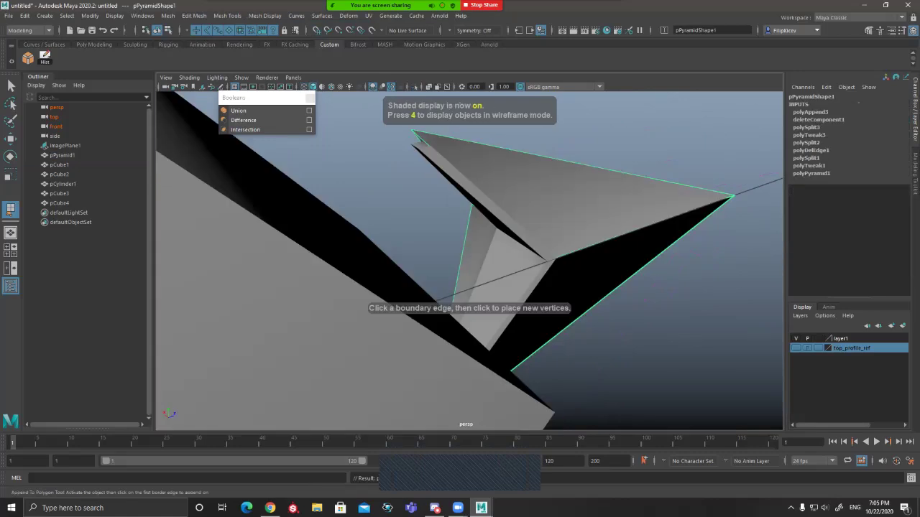
key("Return")
Step: Isolate pPyramid1 and pCube1, merge them with a Boolean Union, and check the faces of the merged mesh
left_click_drag(547, 280, 460, 270, "alt")
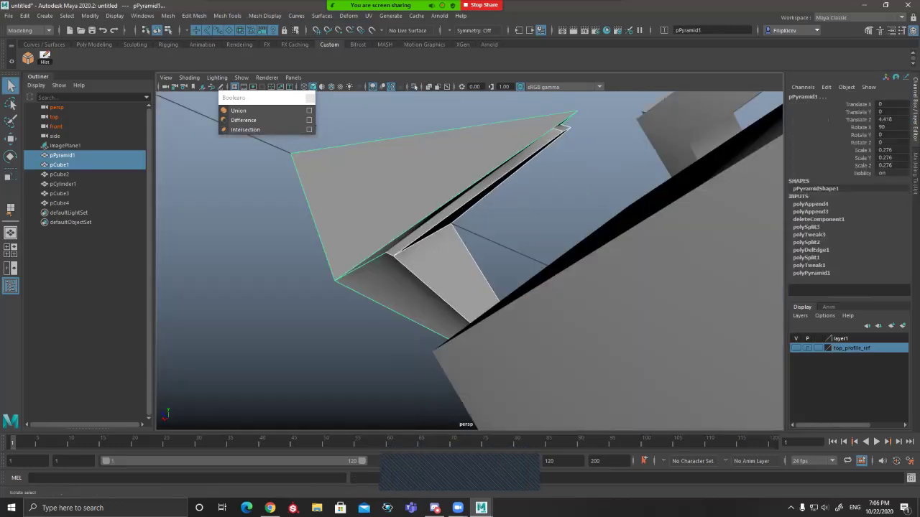
key("ctrl+1")
left_click_drag(460, 273, 668, 282, "alt")
left_click(416, 270)
left_click(470, 276, "shift")
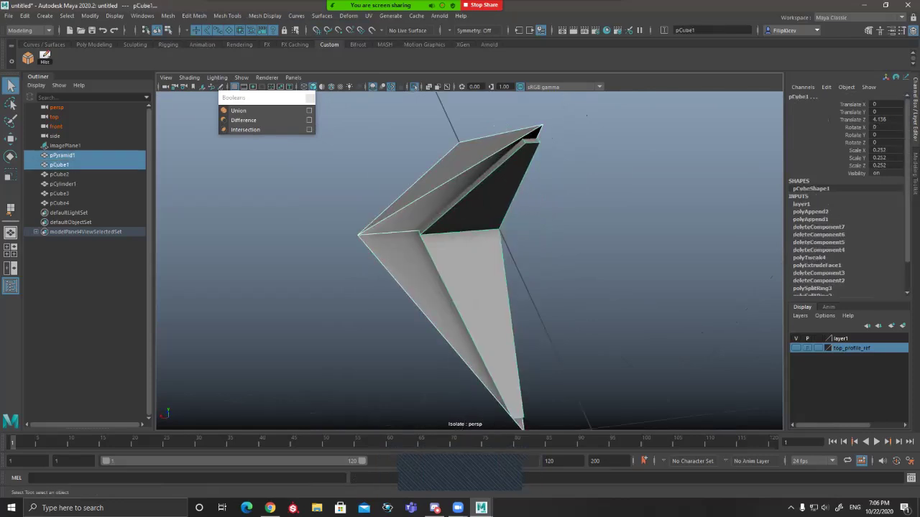
left_click(248, 111)
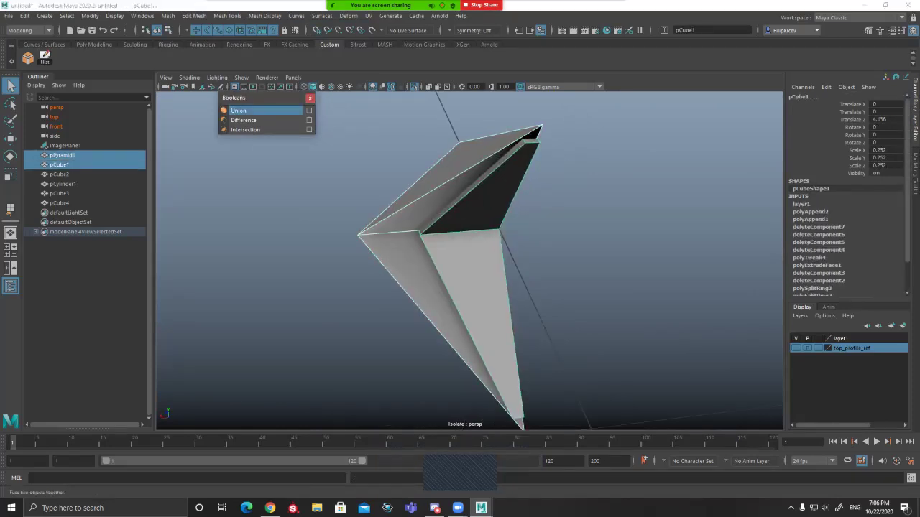
left_click_drag(504, 273, 626, 248, "alt")
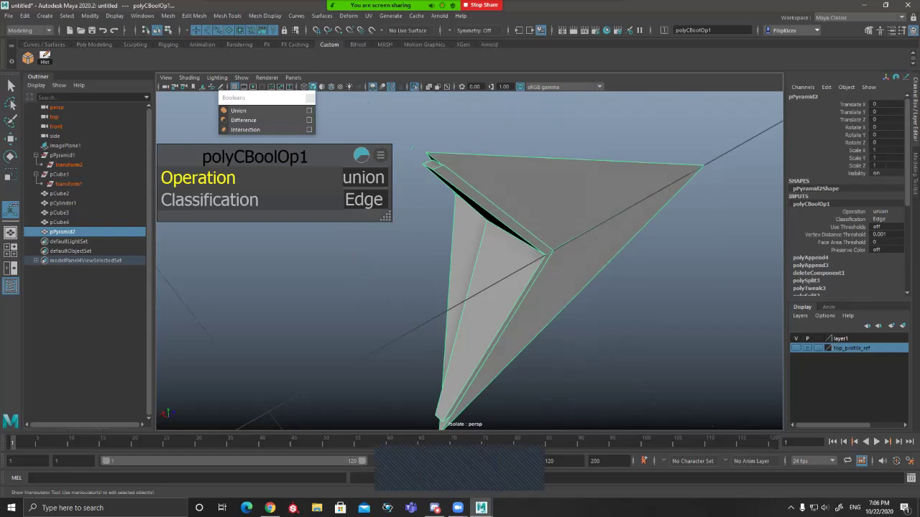
key("F11")
left_click_drag(360, 277, 359, 240, "alt")
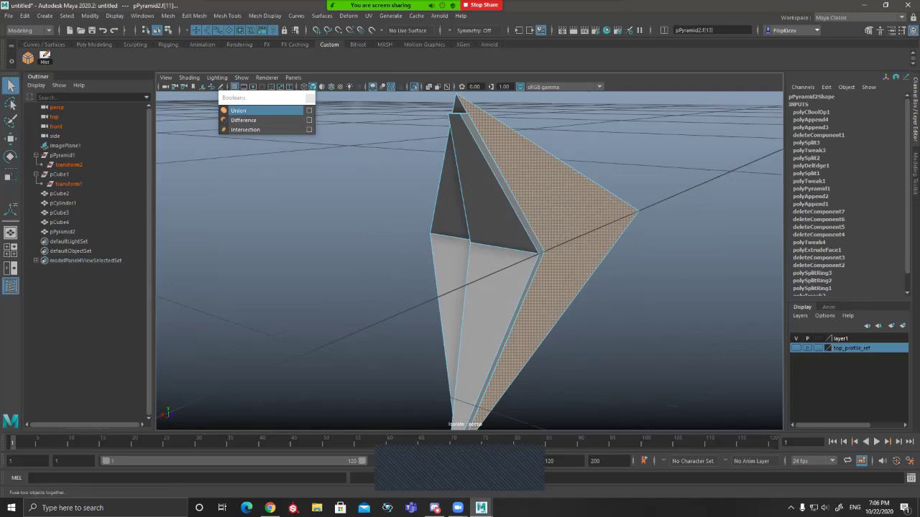
Step: Create two overlapping polygon cubes, one at the origin and the other at Translate X -0.709, Y 0.529, Z 0.257
left_click(45, 16)
mouse_move(68, 48)
left_click(189, 59)
scroll(469, 261, "down", 6)
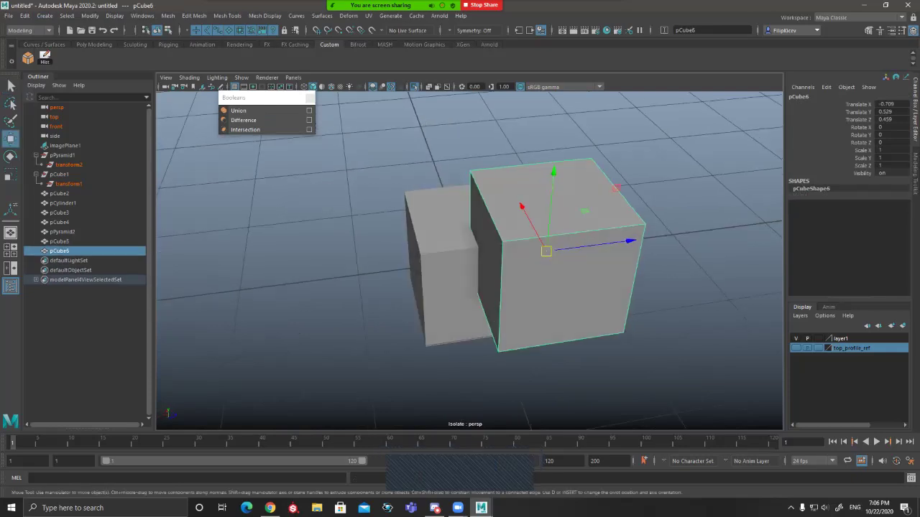
left_click_drag(631, 241, 606, 245)
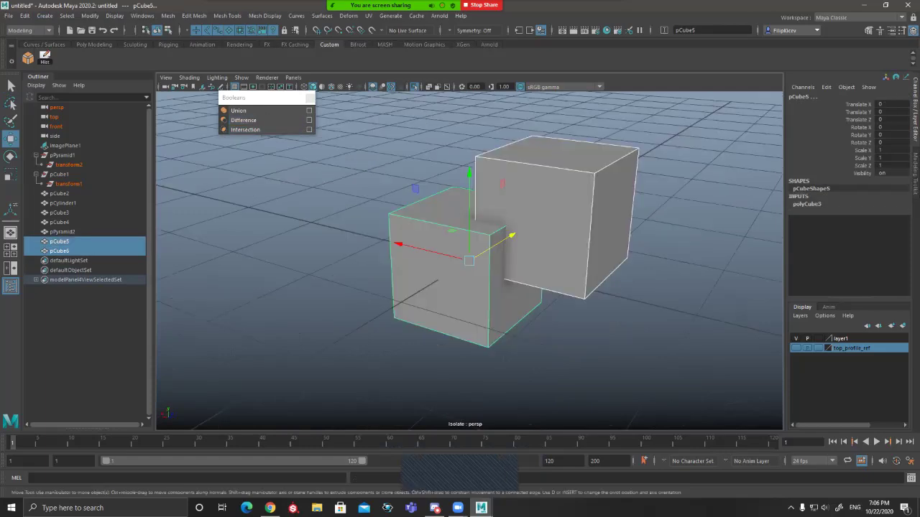
Step: Try a Boolean Union on the two intact cubes, inspect it from several sides, and undo it
left_click(238, 111)
left_click_drag(381, 248, 500, 278, "alt")
left_click_drag(402, 277, 403, 222, "alt")
key("ctrl+z")
key("ctrl+z")
key("ctrl+z")
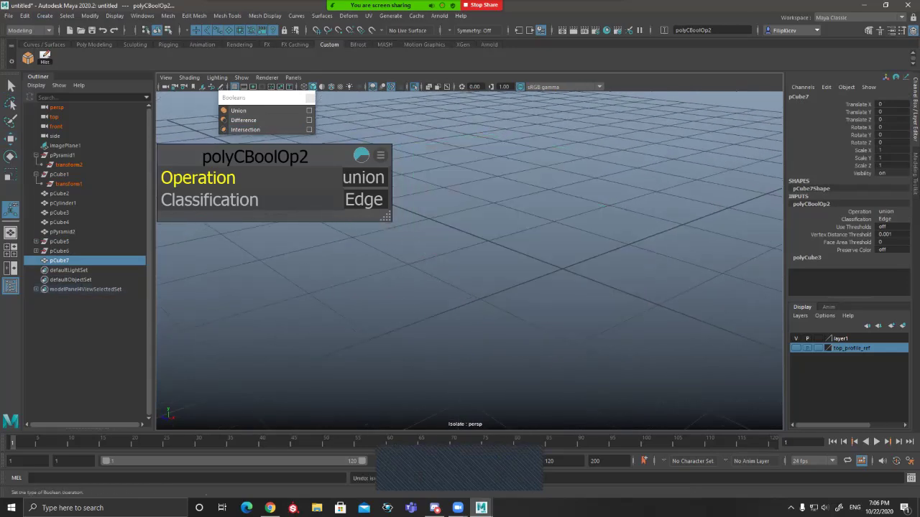
left_click_drag(474, 248, 360, 221, "alt")
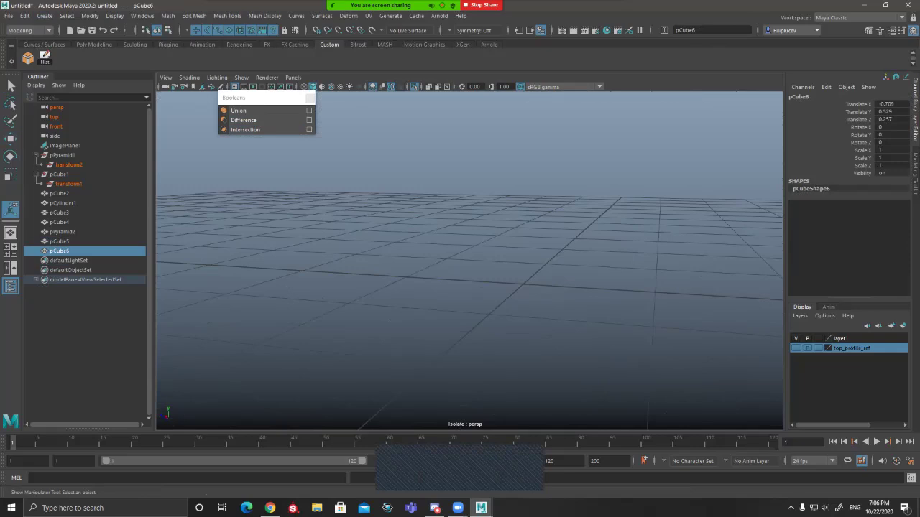
left_click(415, 87)
left_click_drag(460, 216, 420, 260, "alt")
Step: Try a Boolean Union of pCube5 and pCube6 with a non-overlapping side face of pCube6 deleted, and undo both operations
left_click(359, 305)
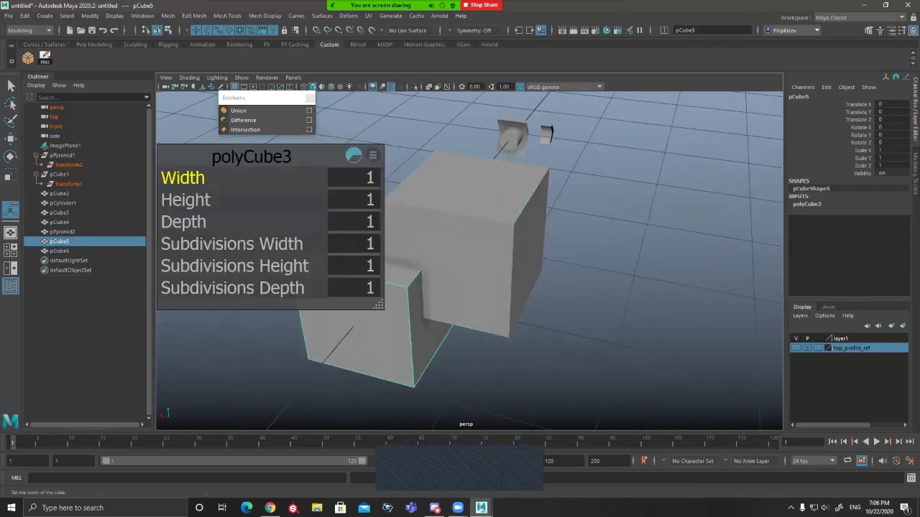
right_click_drag(460, 241, 460, 283)
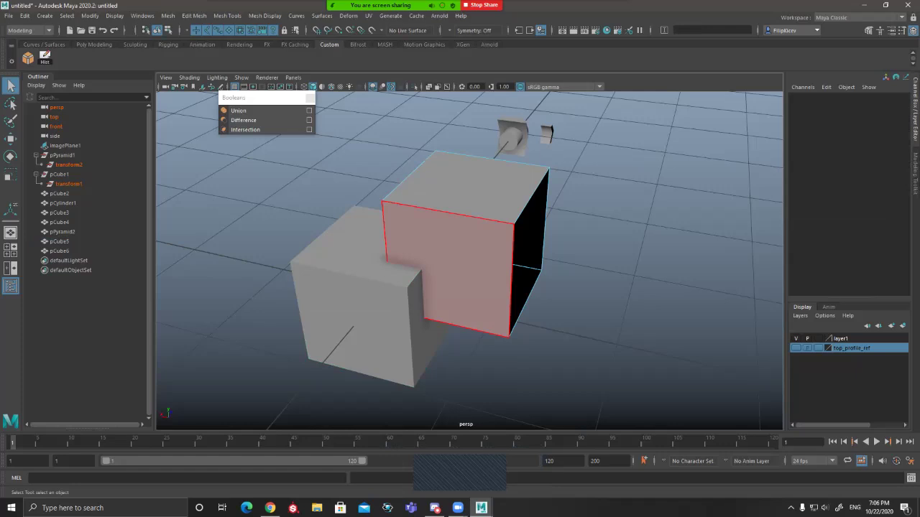
left_click(239, 111)
left_click_drag(496, 266, 517, 241, "alt")
key("ctrl+z")
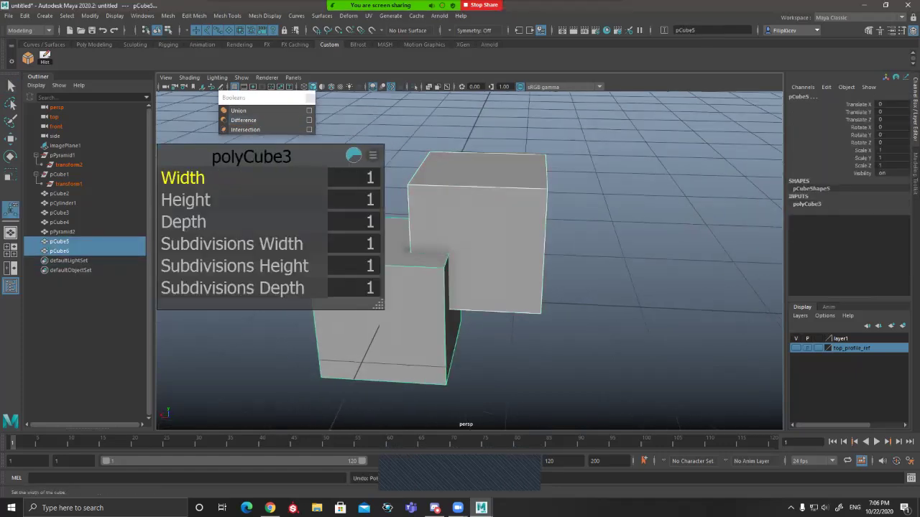
key("ctrl+z")
key("ctrl+z")
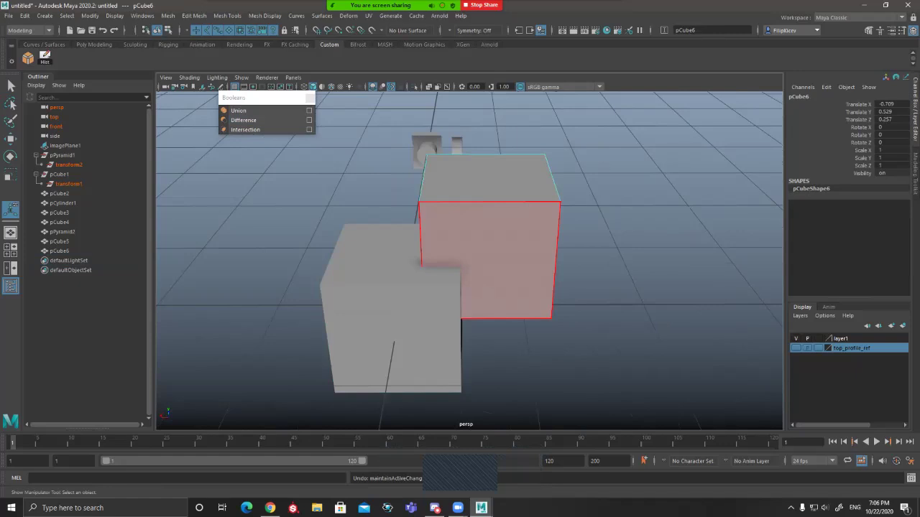
Step: Try deleting the pCube6 face that cuts into pCube5, merge the cubes with a Boolean Union, and undo both operations
left_click_drag(496, 263, 582, 277, "alt")
left_click(463, 227)
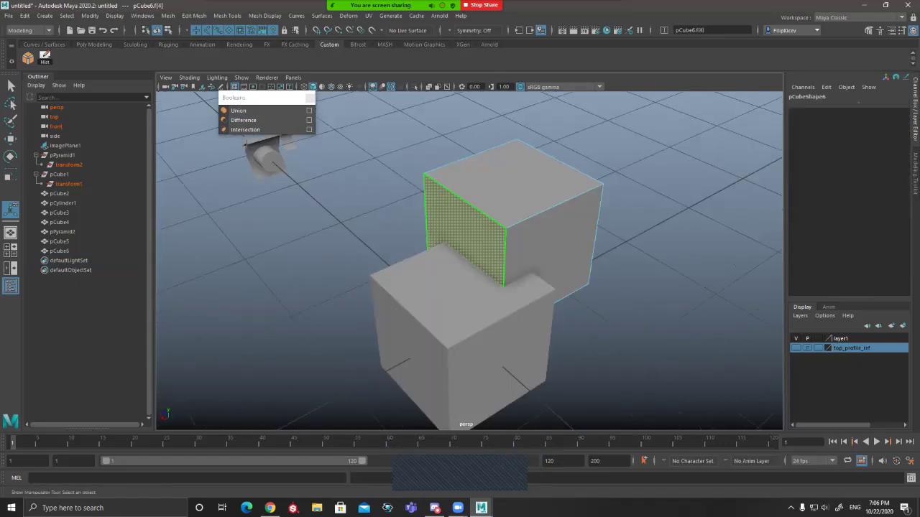
key("Delete")
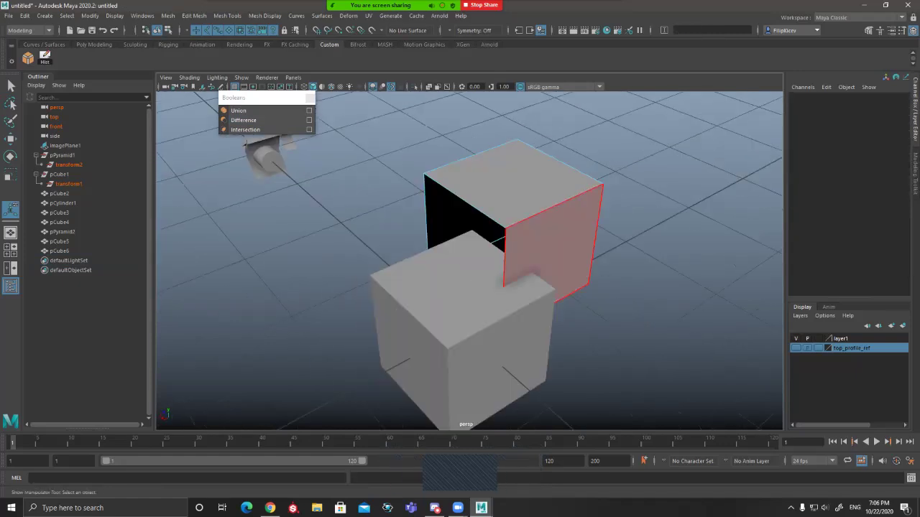
left_click(460, 302, "shift")
left_click(239, 110)
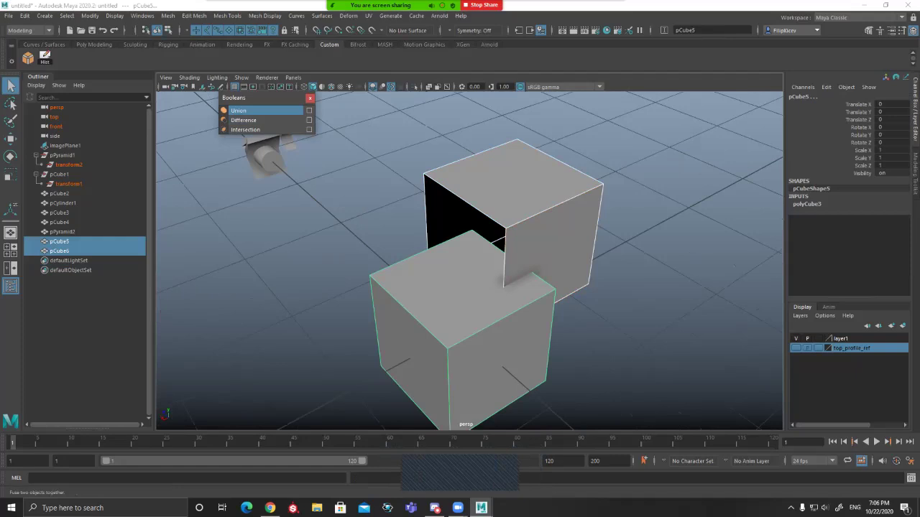
left_click_drag(511, 287, 560, 288, "alt")
key("ctrl+z")
key("ctrl+z")
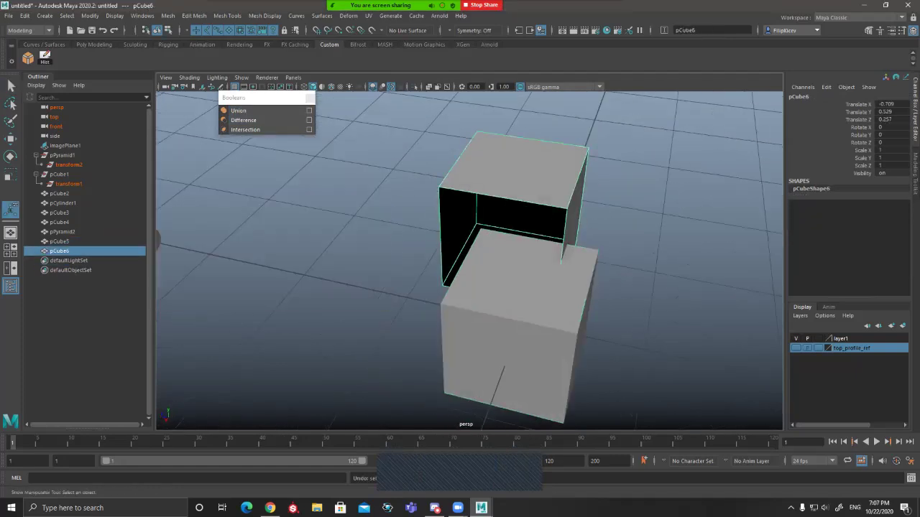
key("ctrl+z")
key("ctrl+z")
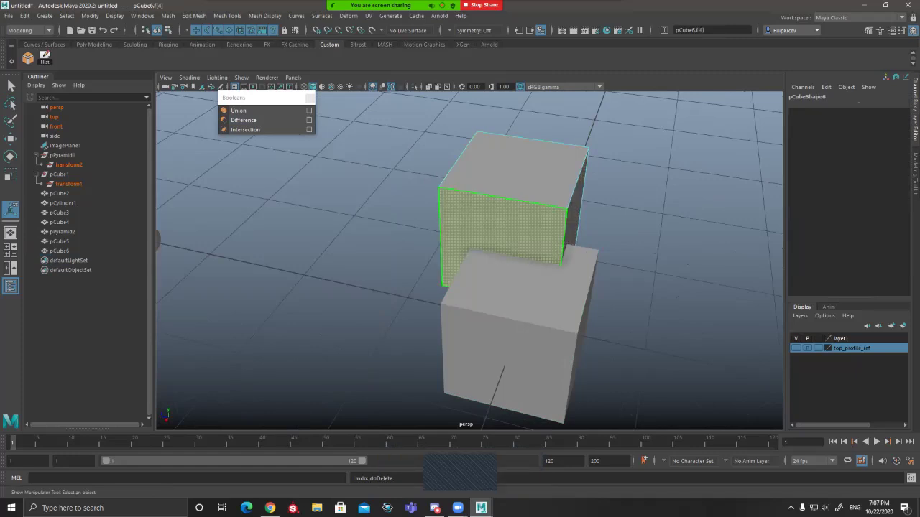
Step: Cut the lower cube's overlap out of the upper cube with a Boolean Difference between pCube5 and pCube6
left_click_drag(431, 301, 532, 255, "alt")
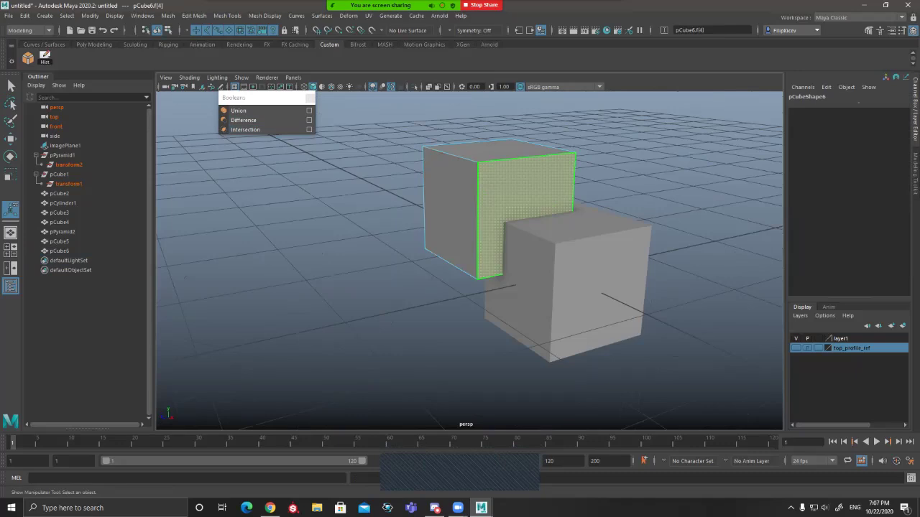
left_click(585, 277)
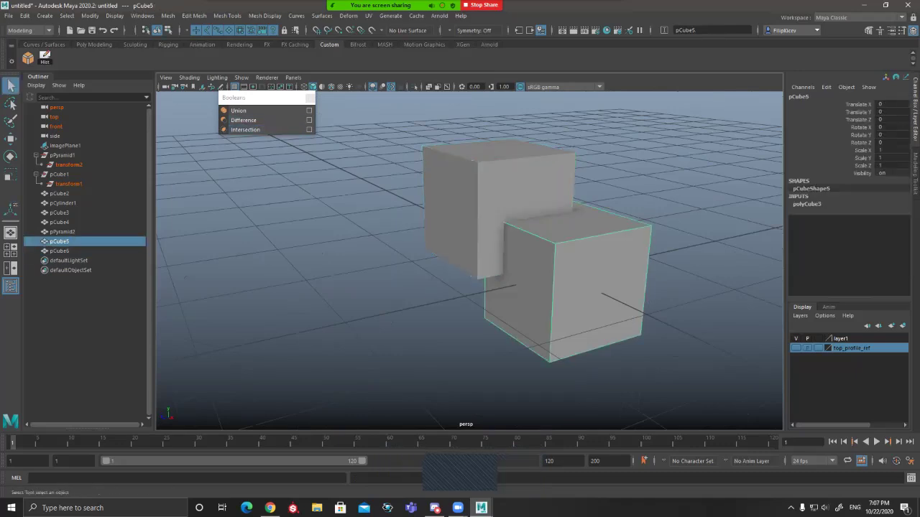
left_click(499, 194, "shift")
left_click(243, 120)
Step: Inspect the notch in the cut cube from below and the sides, including a brief smooth mesh preview
left_click_drag(531, 309, 424, 252, "alt")
left_click_drag(372, 291, 175, 273, "alt")
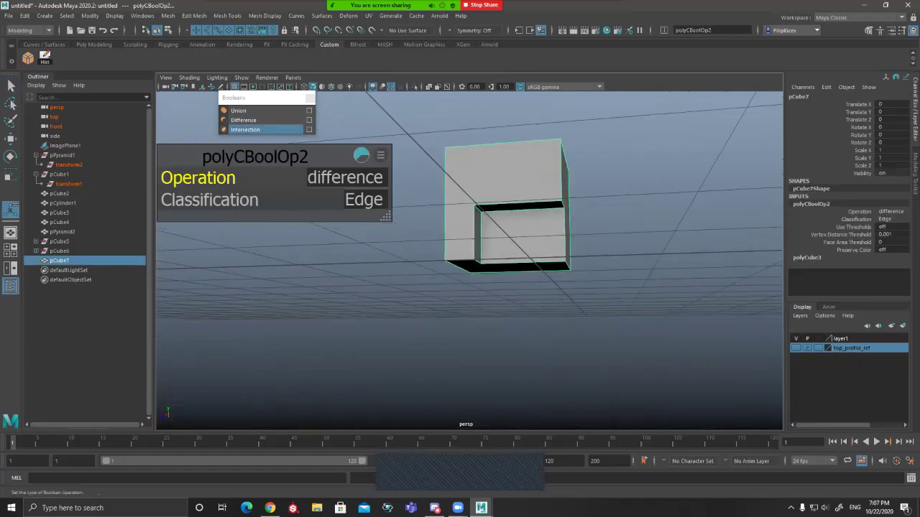
scroll(469, 245, "up", 4)
left_click_drag(468, 245, 497, 171, "alt")
key("3")
key("1")
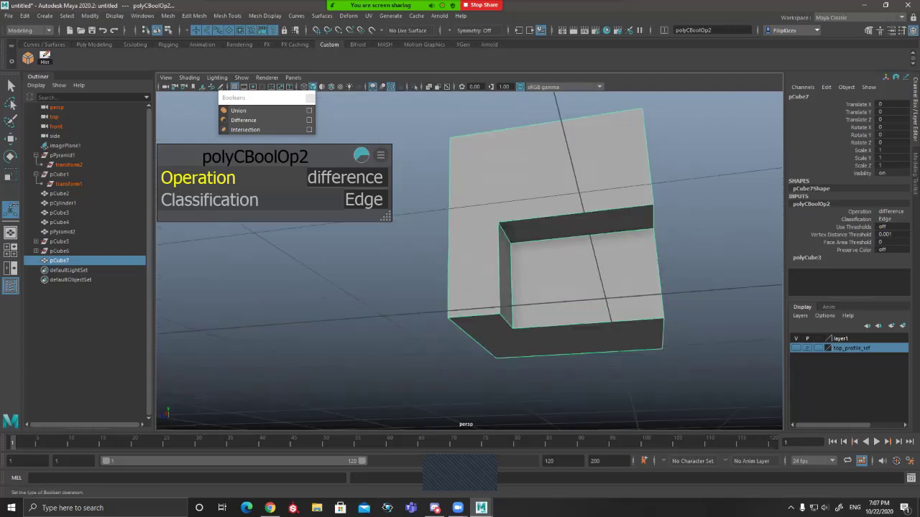
left_click_drag(497, 171, 528, 229, "alt")
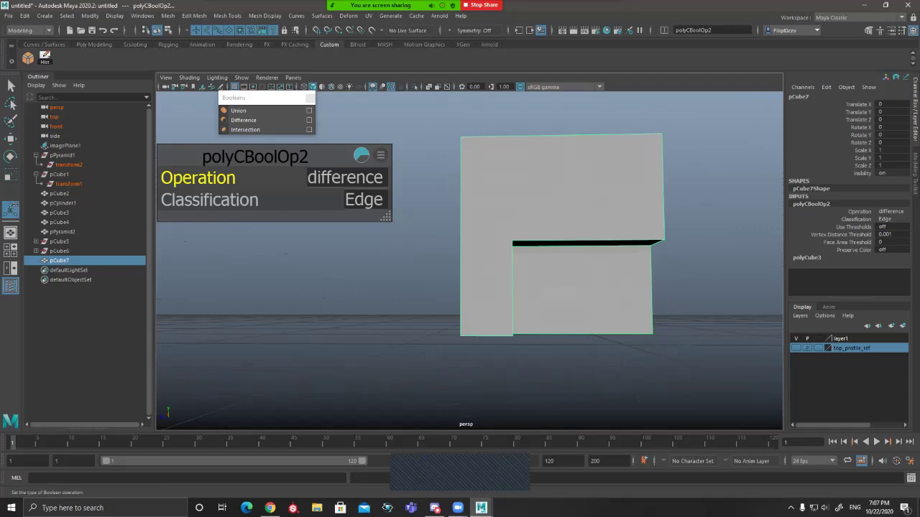
left_click_drag(529, 228, 536, 276, "alt")
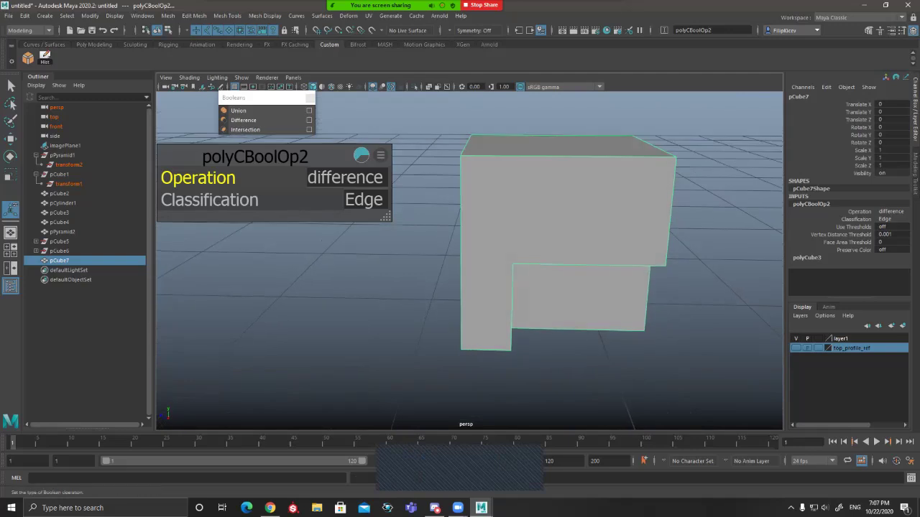
Step: Try inserting an edge across the cut cube's top face with Multi-Cut, in line with the notch
key("ctrl+shift+x")
left_click(508, 156, "ctrl")
left_click_drag(606, 271, 467, 363, "alt")
left_click_drag(406, 274, 618, 151, "alt")
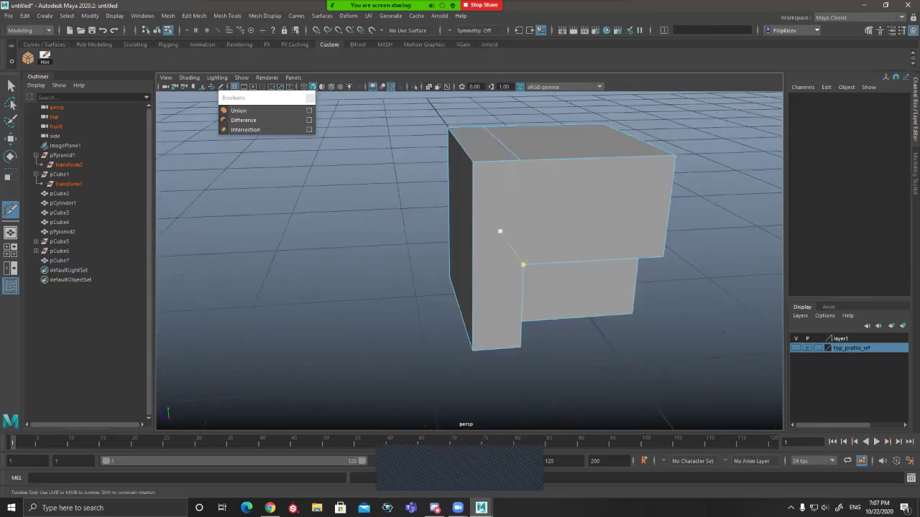
left_click_drag(499, 230, 597, 233, "alt")
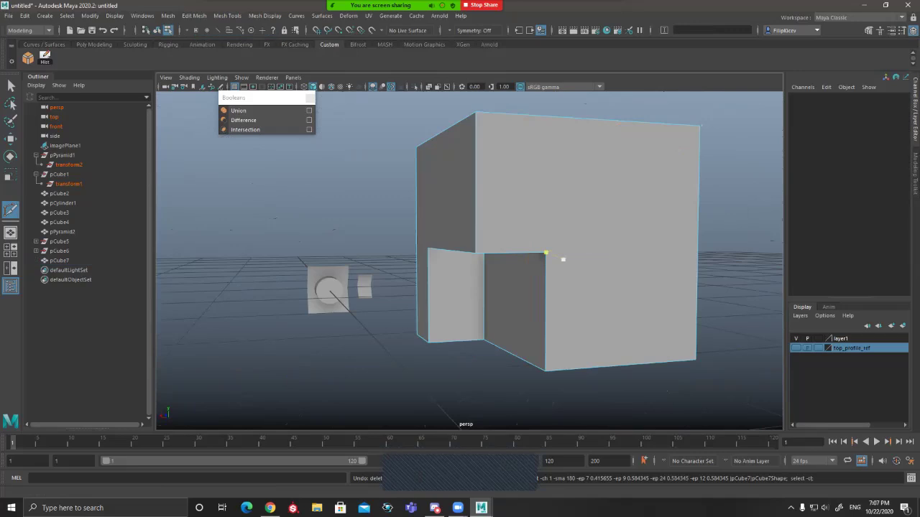
left_click_drag(563, 258, 643, 227, "alt")
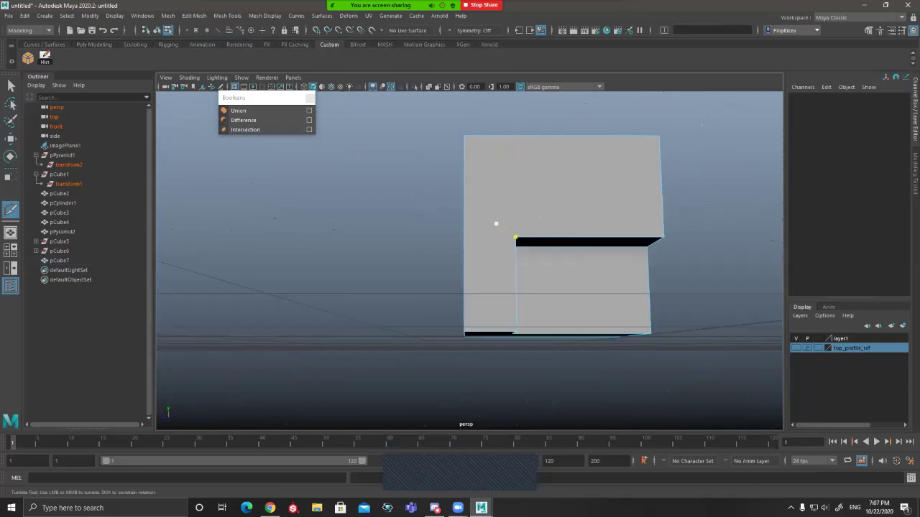
left_click_drag(496, 224, 542, 199, "alt")
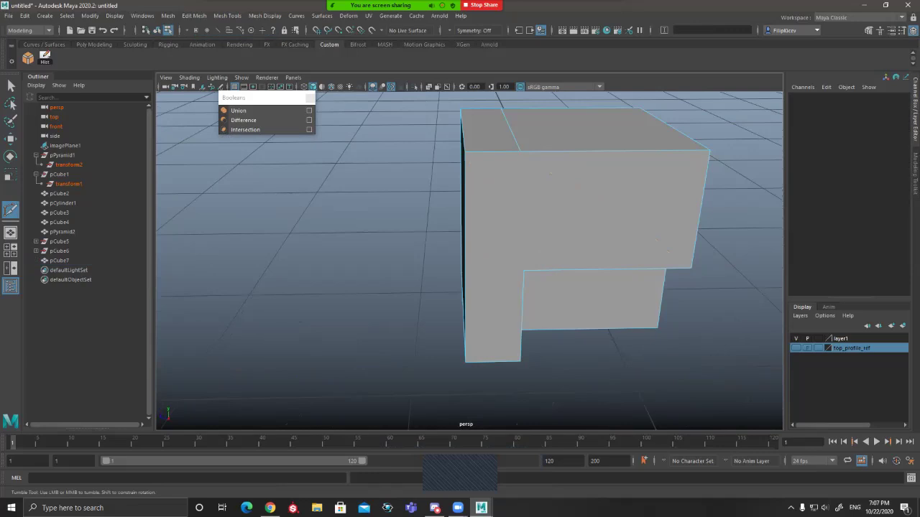
left_click_drag(259, 302, 424, 330, "alt")
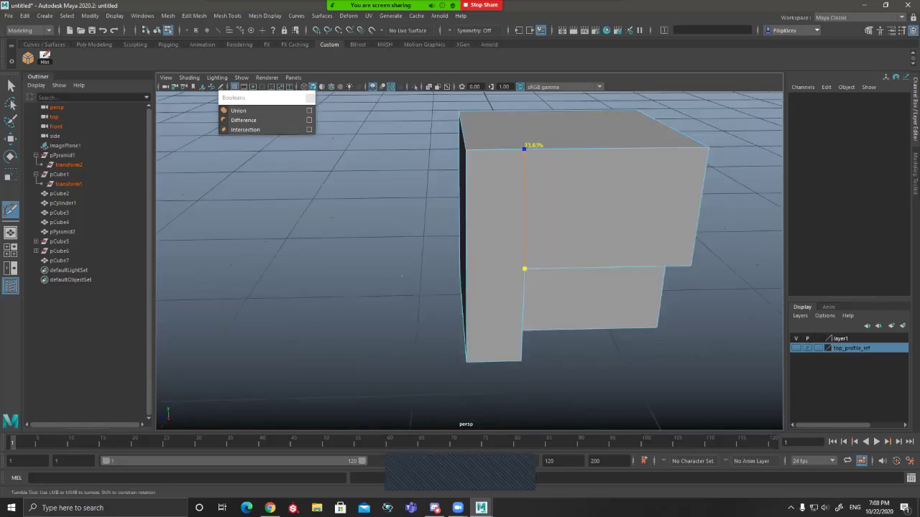
Step: Try a Multi-Cut from the notch corner up to the cube's top edge and around to the opposite side, and undo the last cut point
left_click(525, 148)
left_click_drag(431, 173, 460, 226, "alt")
left_click(379, 237)
left_click_drag(378, 236, 456, 155, "alt")
left_click(459, 153)
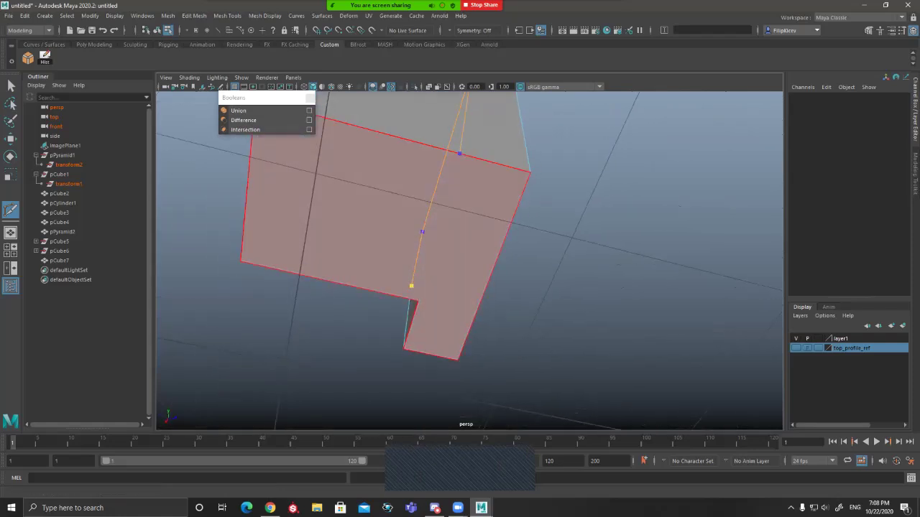
key("ctrl+z")
left_click_drag(417, 216, 609, 270, "alt")
left_click_drag(510, 165, 561, 222, "alt")
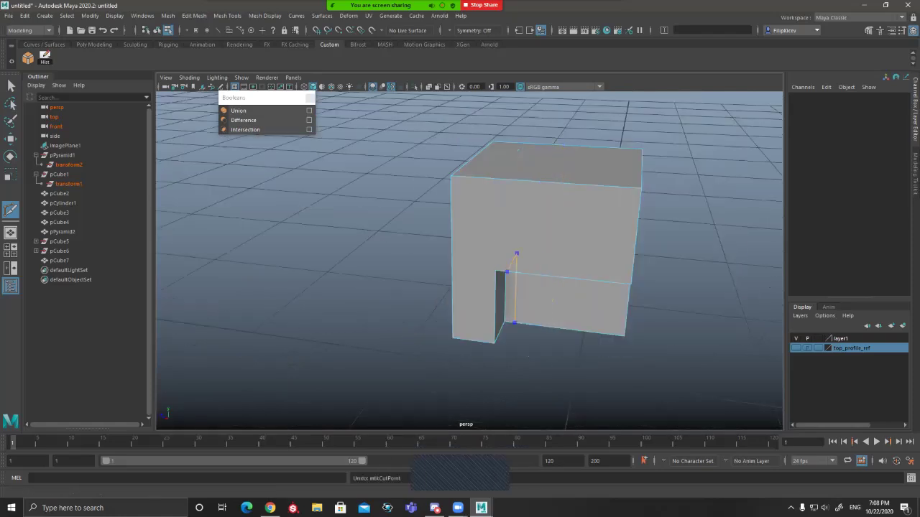
Step: Cut an edge across the cube's top face and connect both of its ends down the side faces to the notch corners
left_click_drag(439, 288, 641, 210, "alt")
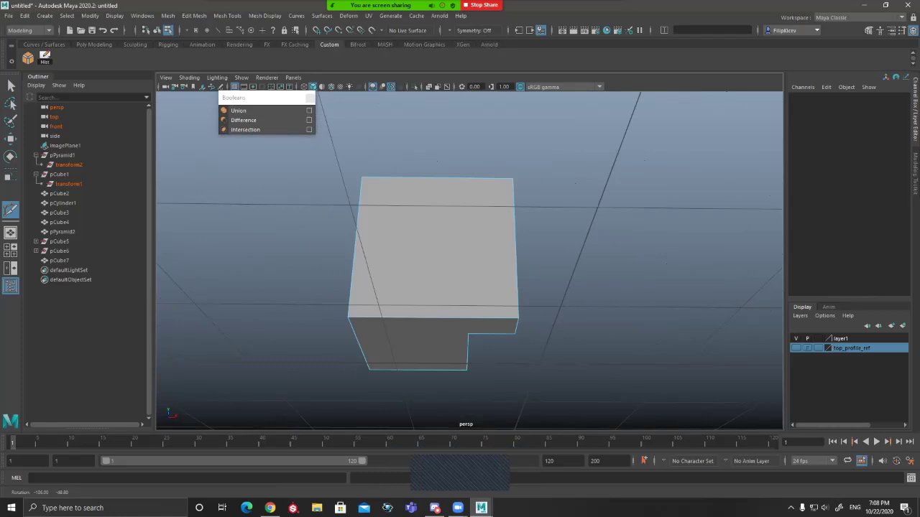
left_click_drag(496, 172, 557, 284, "alt")
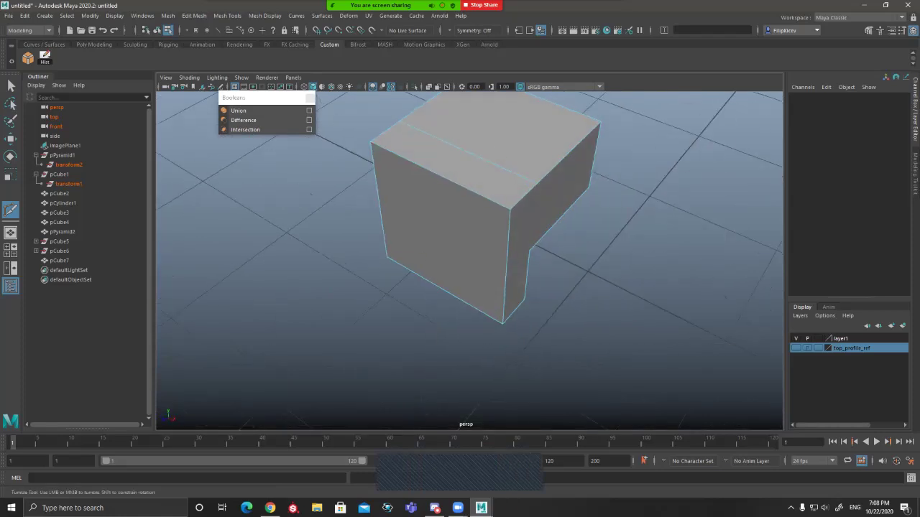
left_click_drag(503, 223, 341, 180, "alt")
left_click_drag(383, 346, 402, 180, "alt")
left_click(387, 181)
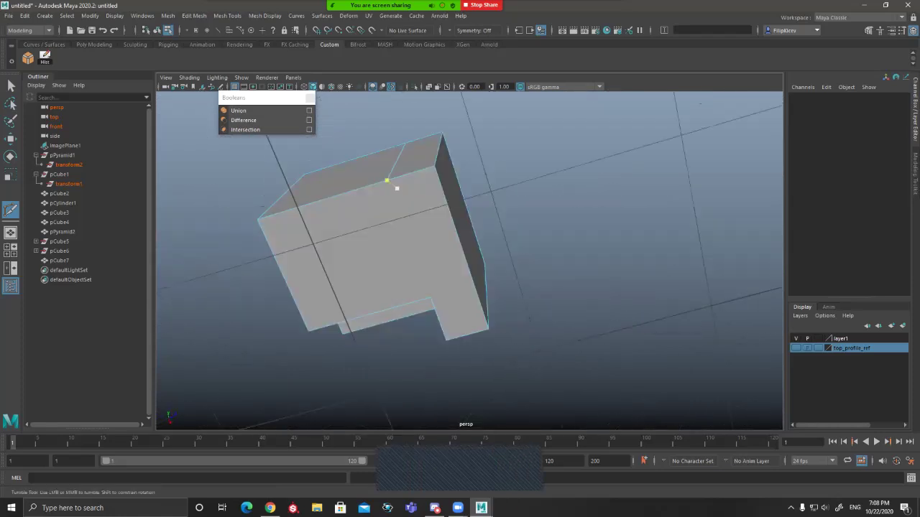
left_click(430, 297)
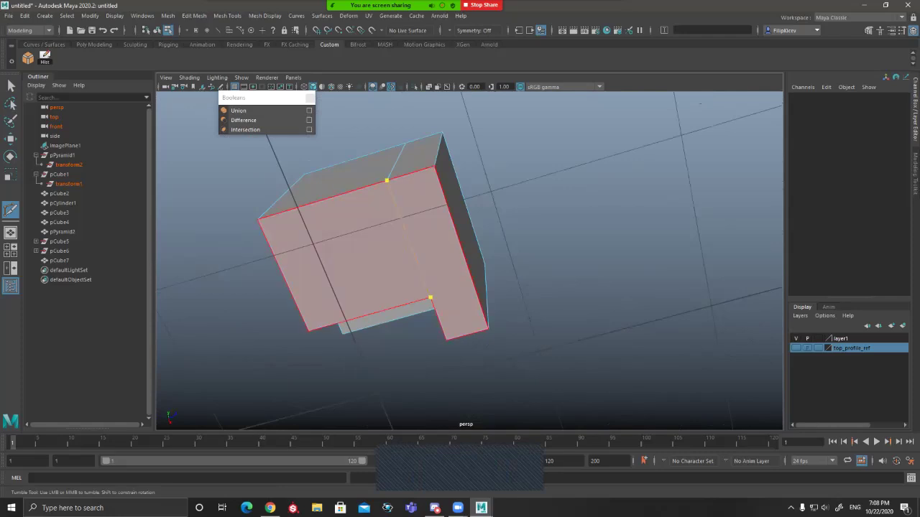
key("Return")
left_click_drag(410, 215, 532, 316, "alt")
left_click(487, 185)
left_click(486, 275)
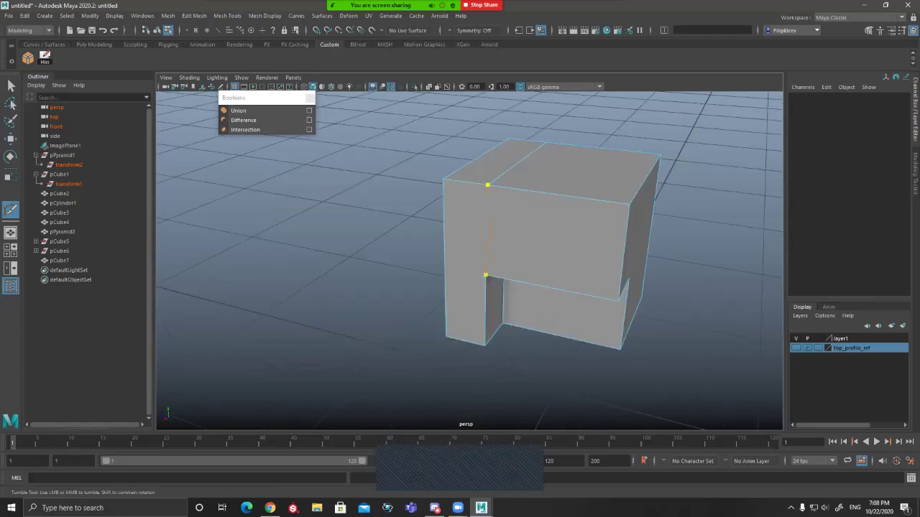
Step: Cut a second, perpendicular edge across the cube's top face and continue it along the adjoining side faces to the notch
left_click_drag(610, 216, 496, 237, "alt")
left_click(480, 179, "ctrl")
left_click(472, 231)
left_click(459, 335)
left_click_drag(463, 316, 529, 218, "alt")
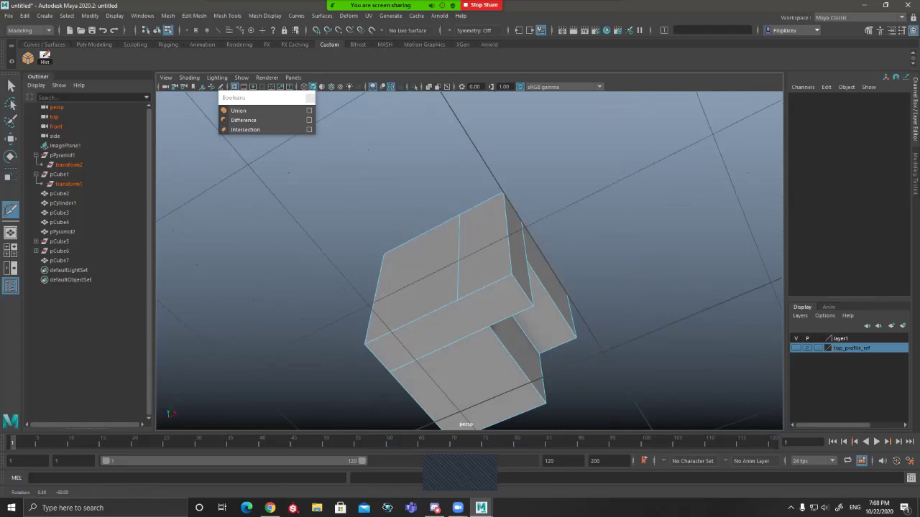
left_click_drag(539, 173, 611, 269, "alt")
left_click(494, 250)
key("Escape")
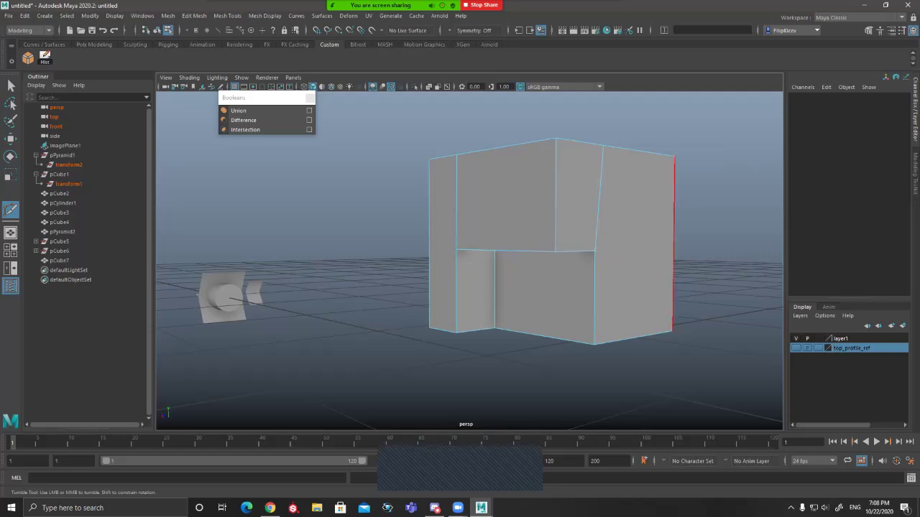
Step: Cut a horizontal edge around the cube's remaining side faces, level with the notch corner
left_click(673, 248)
left_click(594, 251)
left_click_drag(594, 250, 439, 307, "alt")
Step: Leave the Multi-Cut tool and delete the cut cube pCube7
key("q")
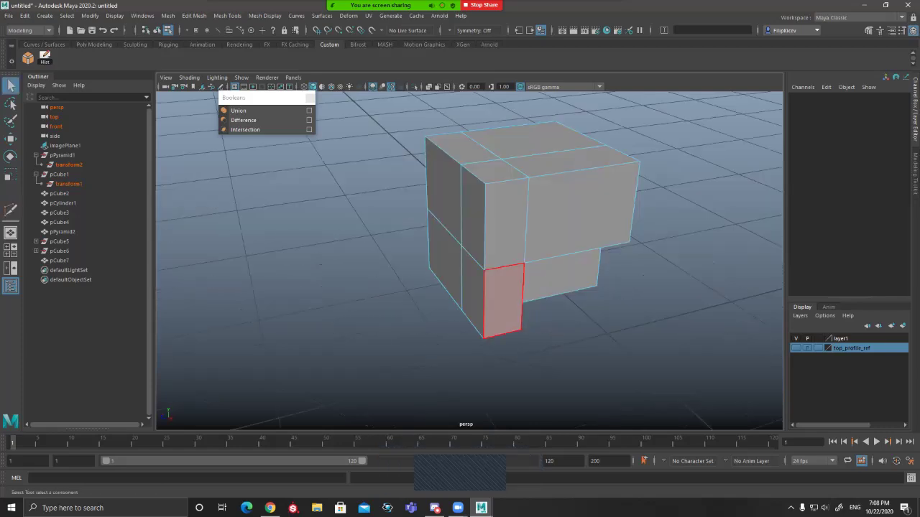
left_click_drag(504, 302, 426, 266, "alt")
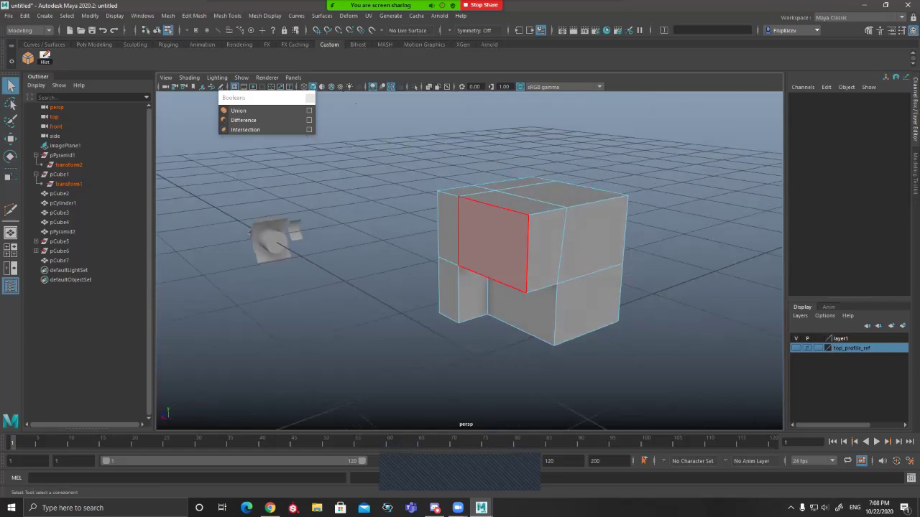
key("Delete")
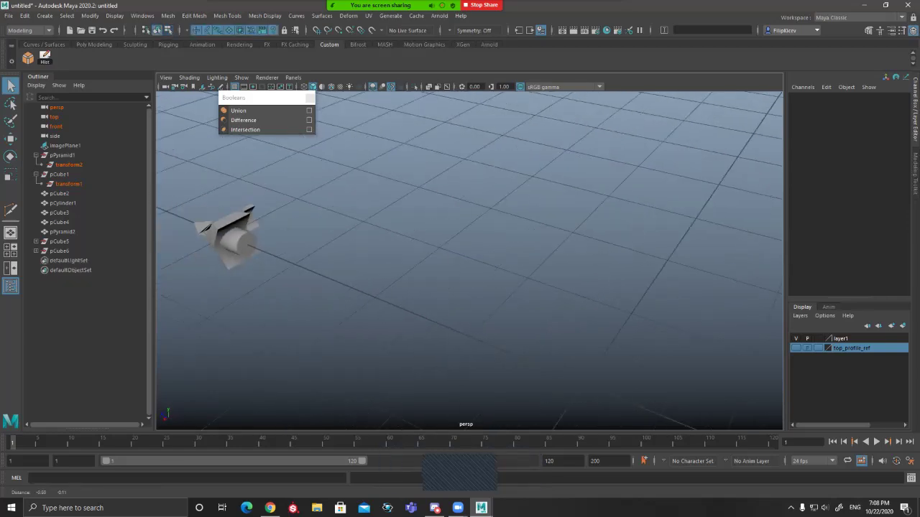
Step: Select the arrowhead pPyramid2, preview it as a smooth mesh, and return it to the unsmoothed display
left_click_drag(403, 252, 488, 266, "alt")
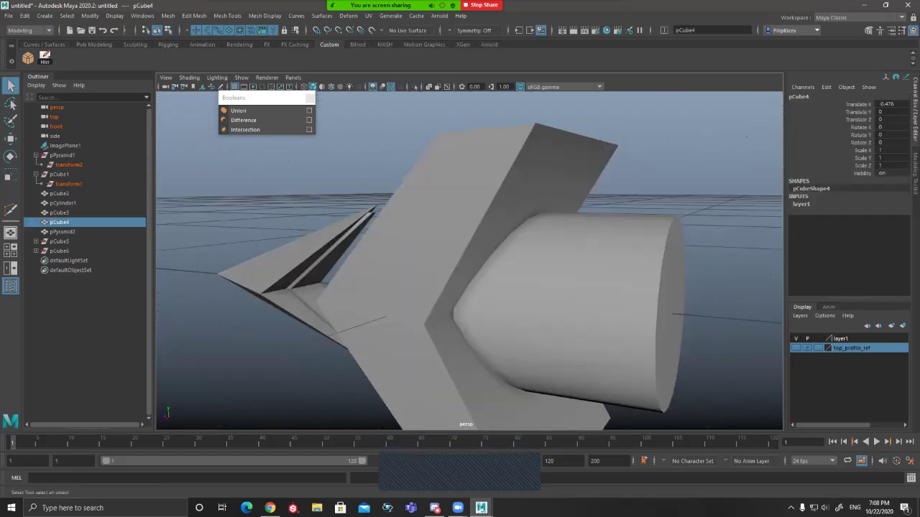
left_click(62, 232)
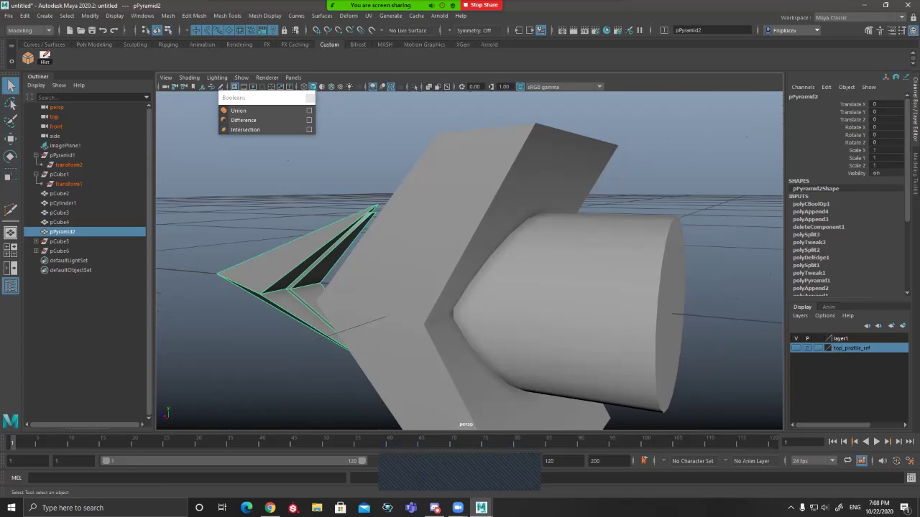
left_click_drag(403, 280, 489, 273, "alt")
middle_click_drag(488, 230, 470, 281, "alt")
right_click_drag(446, 273, 532, 273, "alt")
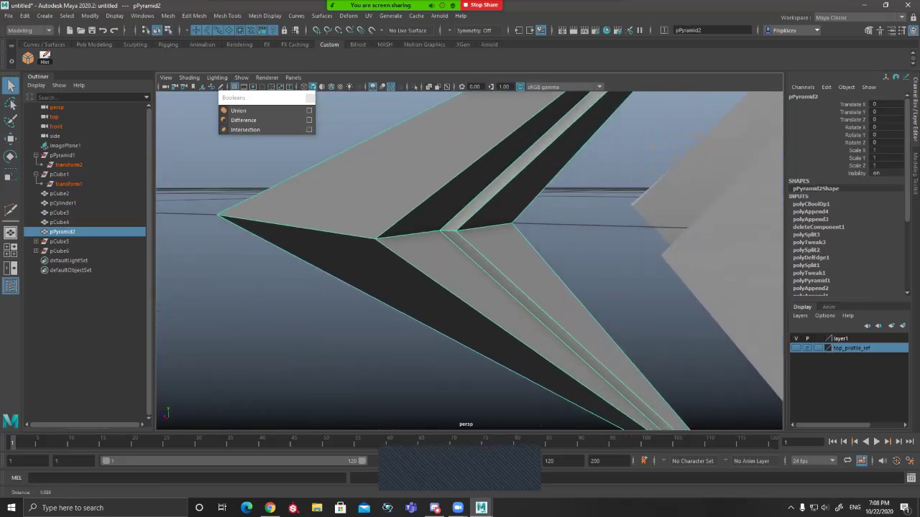
key("3")
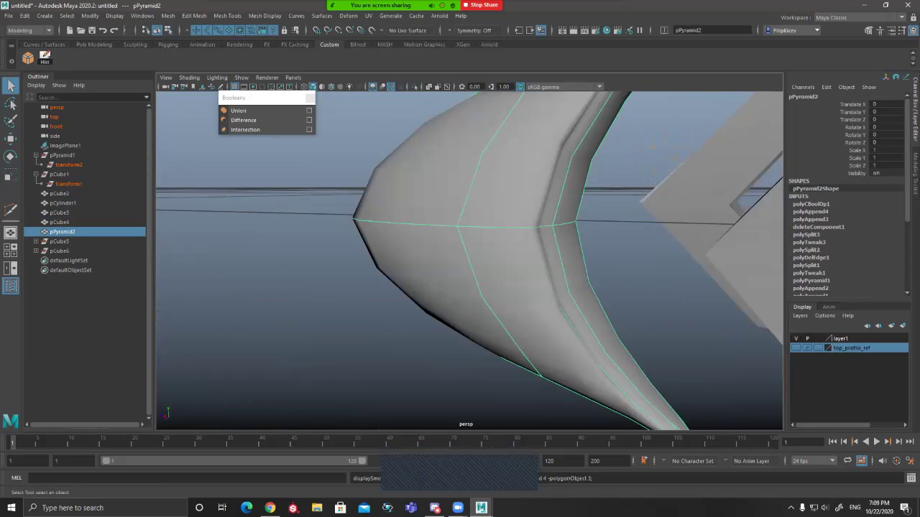
key("1")
Step: Select a vertex on the arrowhead's center line in wireframe and turn on the Poly Count heads-up display
key("4")
key("F9")
left_click(435, 227)
left_click_drag(262, 99, 296, 141)
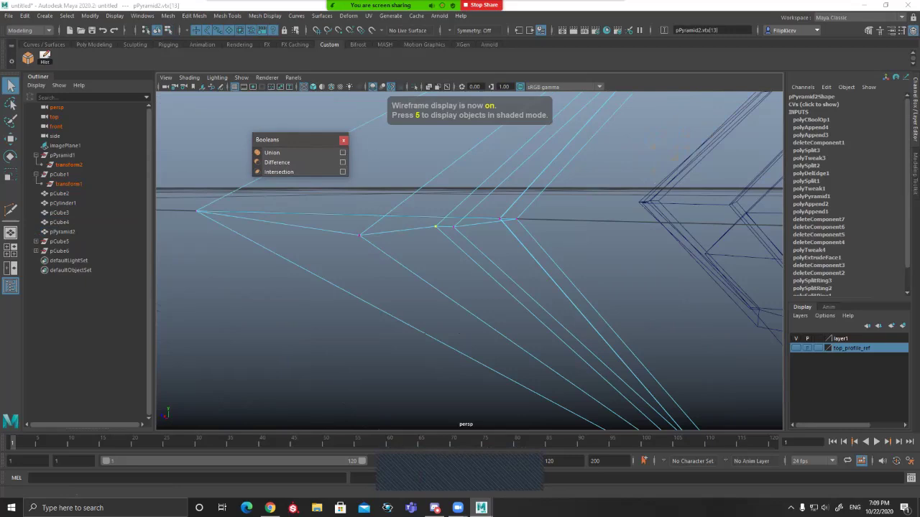
left_click(114, 16)
mouse_move(142, 50)
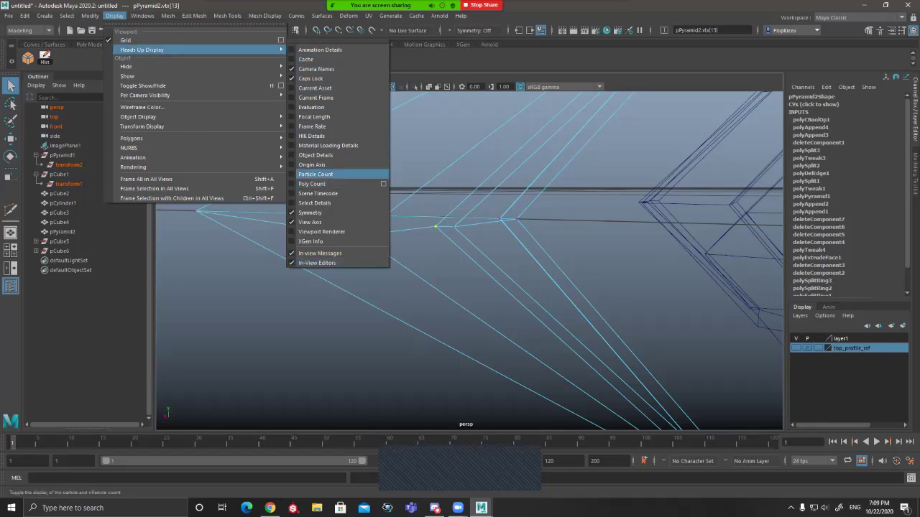
left_click(312, 183)
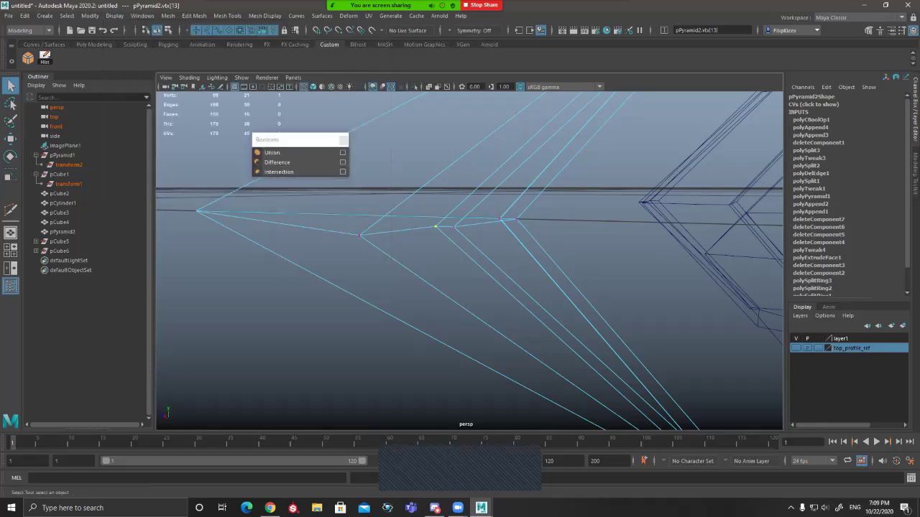
Step: Check the arrowhead's center vertices for duplicates by selecting them individually and by area, and frame the selection
left_click(442, 245)
left_click(437, 226)
mouse_move(438, 225)
left_mouse_down("alt")
mouse_move(460, 227)
mouse_move(439, 225)
left_mouse_up("alt")
key("5")
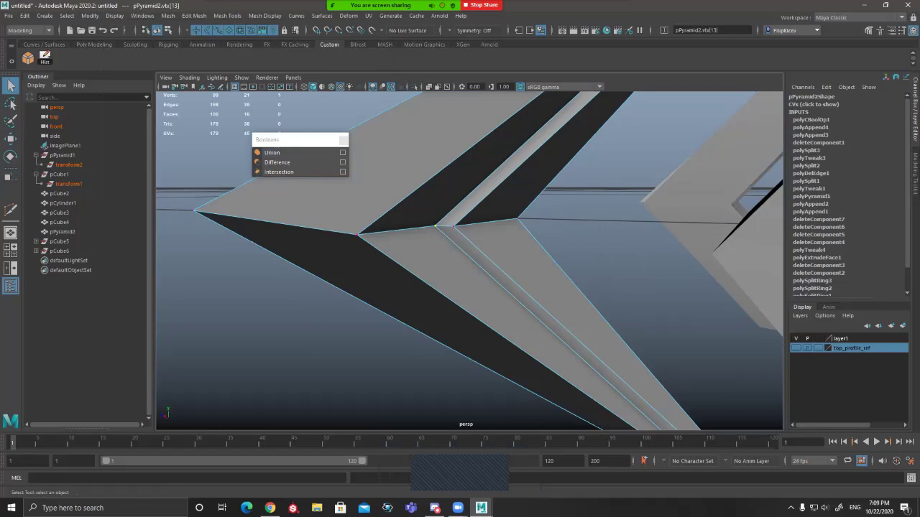
key("4")
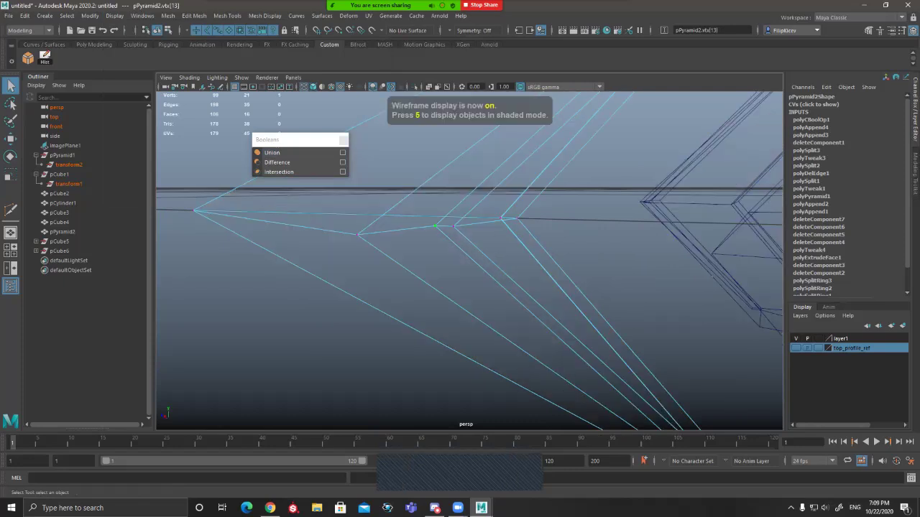
left_click_drag(491, 208, 311, 252)
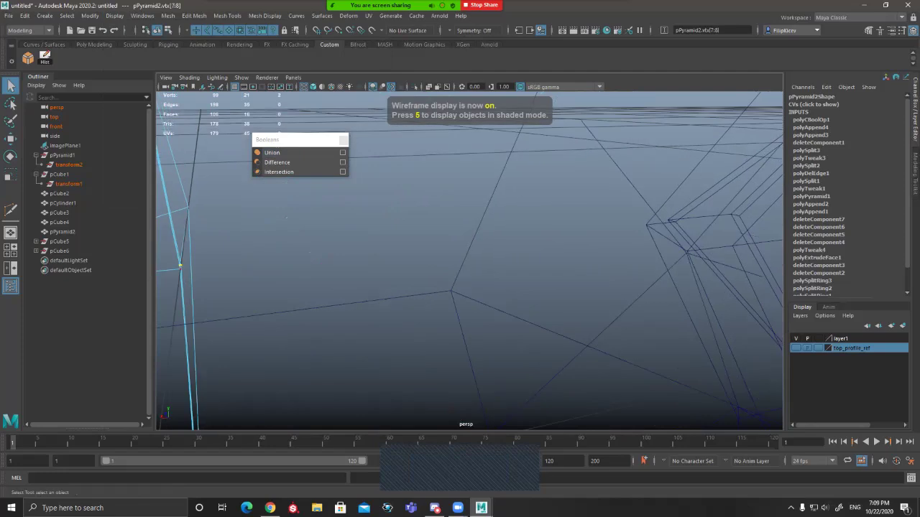
key("f")
Step: Examine the arrowhead's wings, center groove and tips in shaded display from several angles
key("5")
scroll(469, 261, "down", 1)
mouse_move(311, 252)
left_mouse_down("alt")
mouse_move(356, 294)
mouse_move(410, 302)
left_mouse_up("alt")
scroll(469, 261, "up", 3)
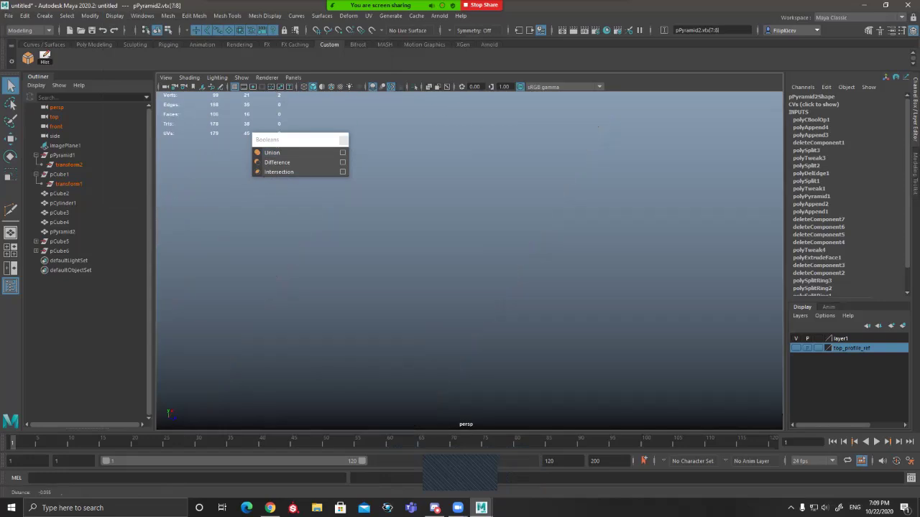
scroll(469, 260, "down", 5)
left_click_drag(410, 287, 564, 212, "alt")
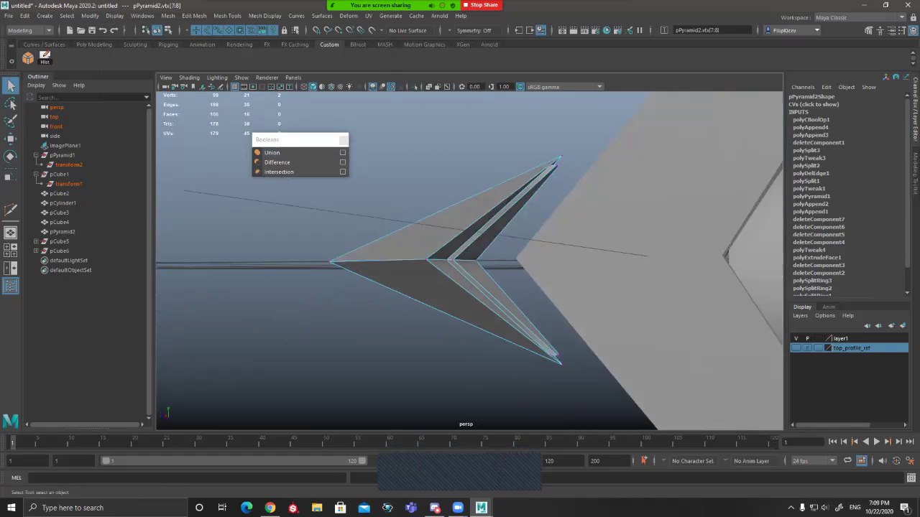
left_click_drag(488, 223, 532, 266, "alt")
middle_click_drag(532, 215, 417, 360, "alt")
left_click_drag(417, 345, 399, 295, "alt")
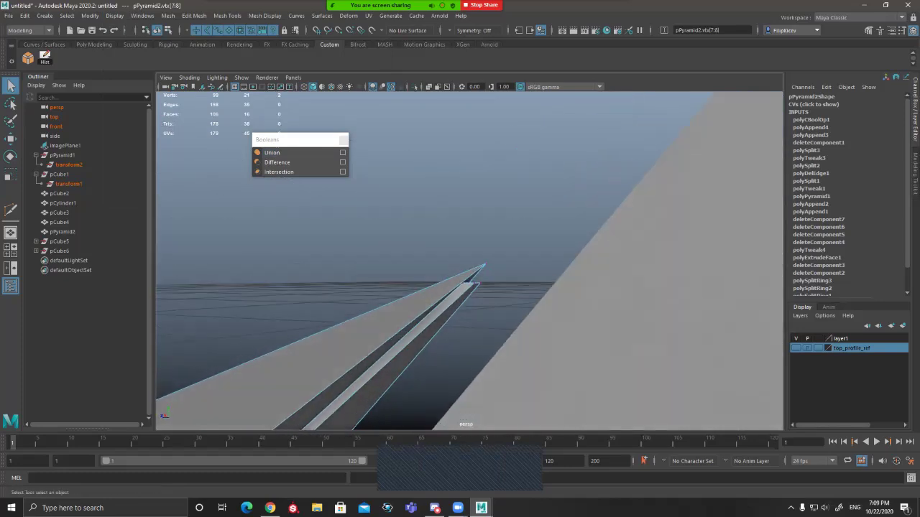
scroll(469, 261, "down", 3)
middle_click_drag(431, 302, 596, 259, "alt")
left_click_drag(503, 273, 478, 298, "alt")
scroll(469, 260, "up", 2)
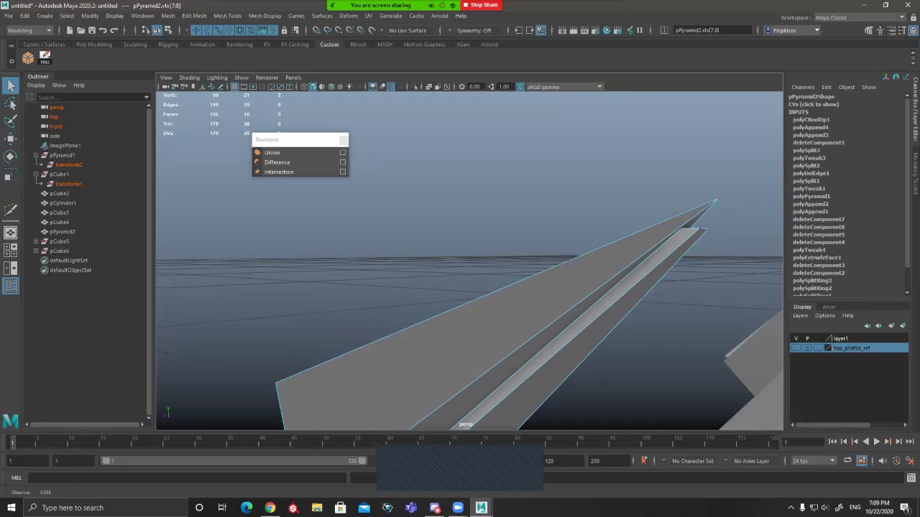
scroll(469, 261, "down", 3)
left_click_drag(469, 261, 446, 261, "alt")
Step: Isolate pPyramid2 in object mode and examine its wing tips and back side
key("F8")
key("ctrl+1")
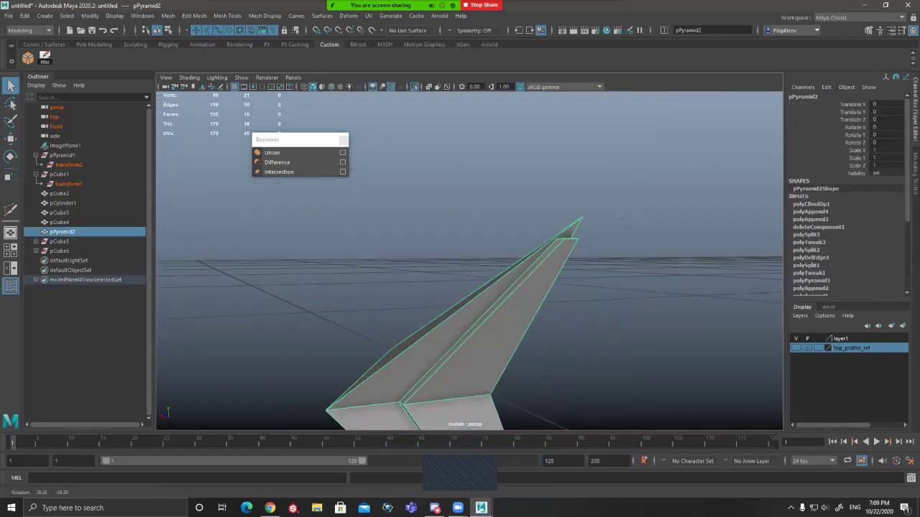
scroll(469, 261, "up", 3)
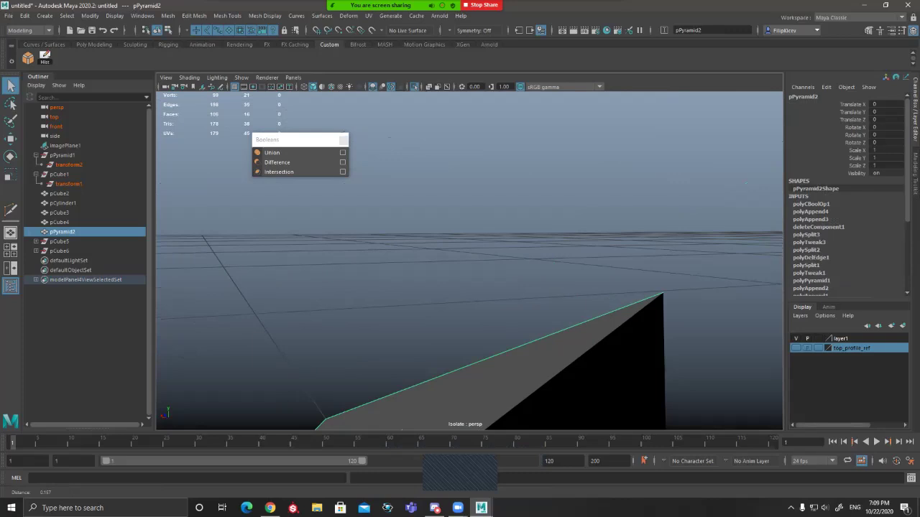
left_click_drag(469, 261, 532, 261, "alt")
scroll(469, 261, "down", 4)
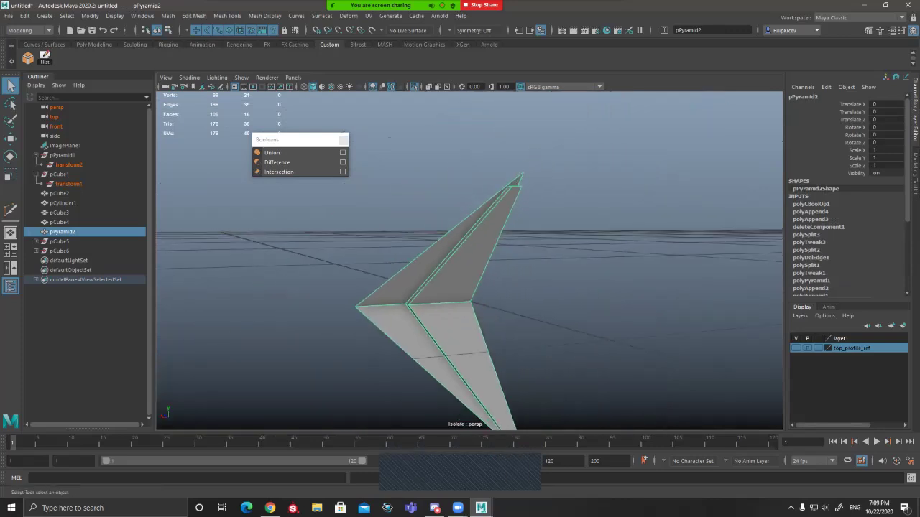
left_click_drag(469, 261, 504, 288, "alt")
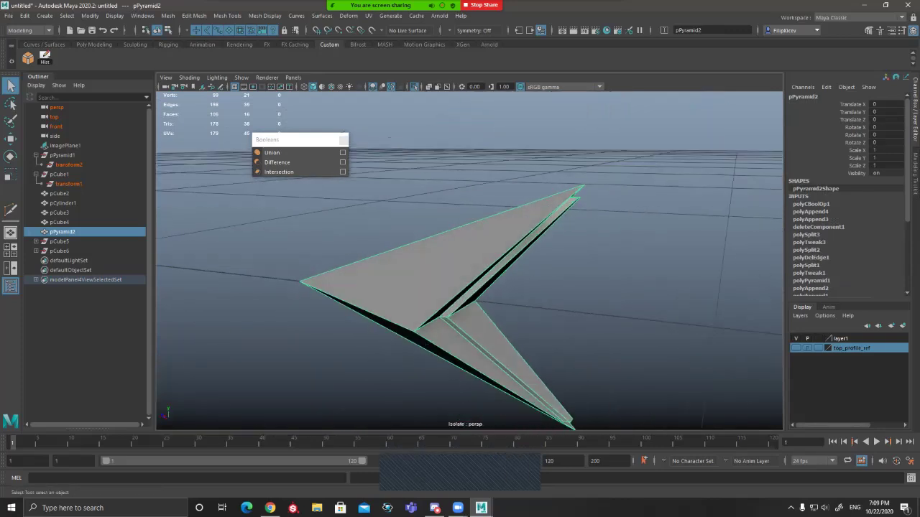
Step: Undo the recent edits back past the isolation of pPyramid2 and the deletion of the demonstration cube pCube7
left_click_drag(469, 261, 546, 253, "alt")
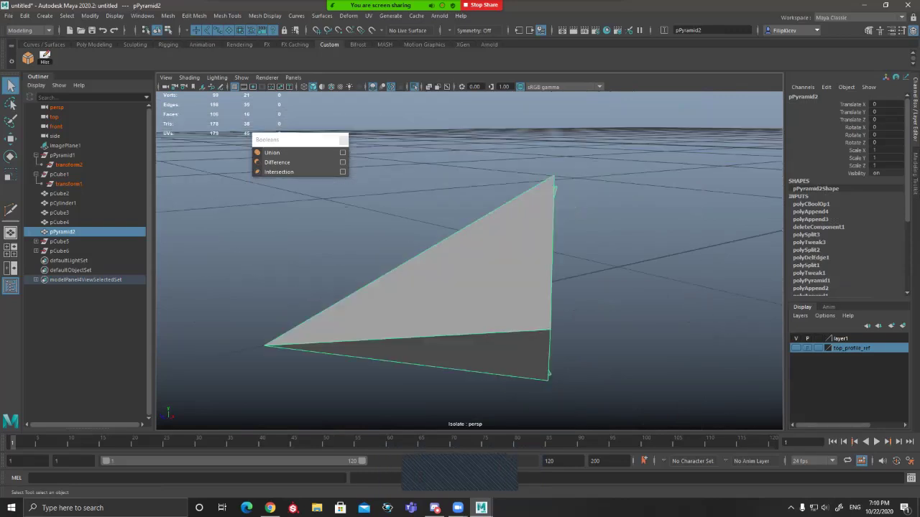
left_click_drag(469, 261, 525, 229, "alt")
scroll(469, 261, "down", 4)
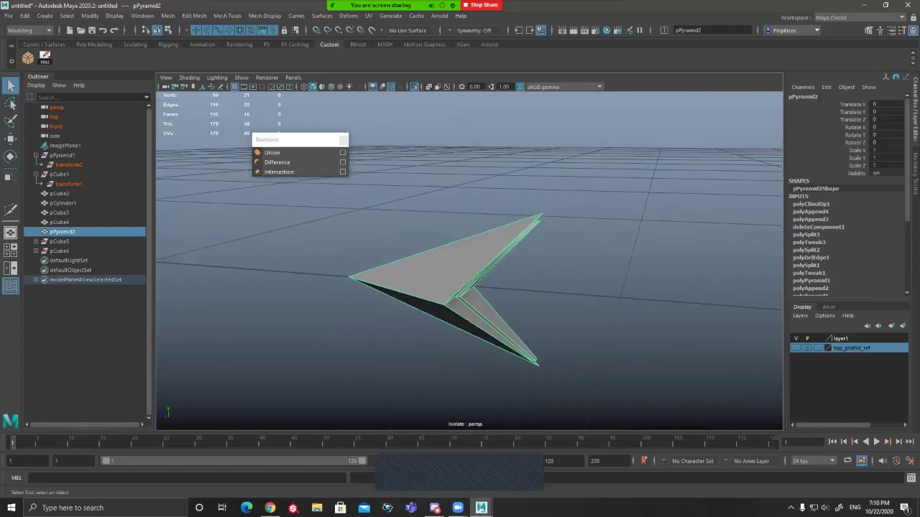
key("ctrl+z")
key("ctrl+z")
scroll(469, 261, "down", 10)
scroll(469, 261, "up", 5)
left_click_drag(469, 261, 496, 323, "alt")
key("ctrl+z")
key("ctrl+z")
key("ctrl+z")
key("ctrl+z")
key("ctrl+z")
key("ctrl+z")
key("ctrl+z")
key("ctrl+z")
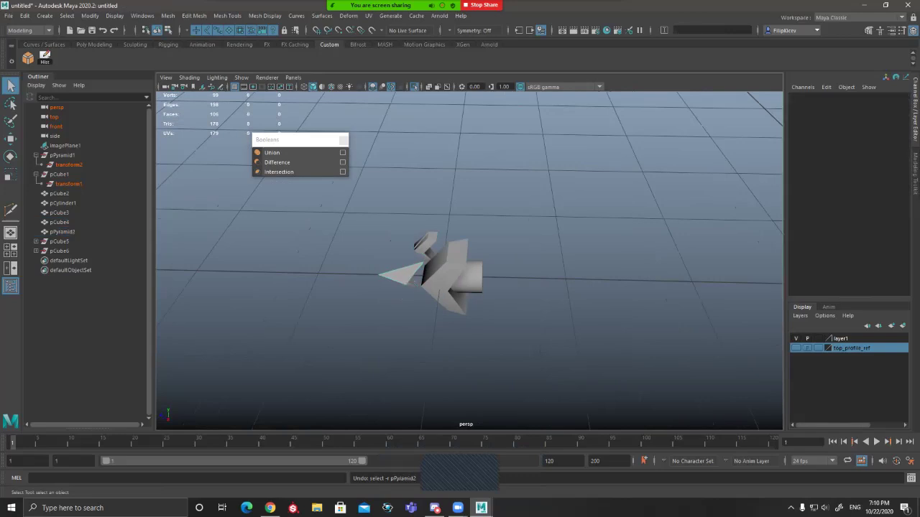
key("ctrl+z")
key("ctrl+z")
key("ctrl+z")
key("ctrl+z")
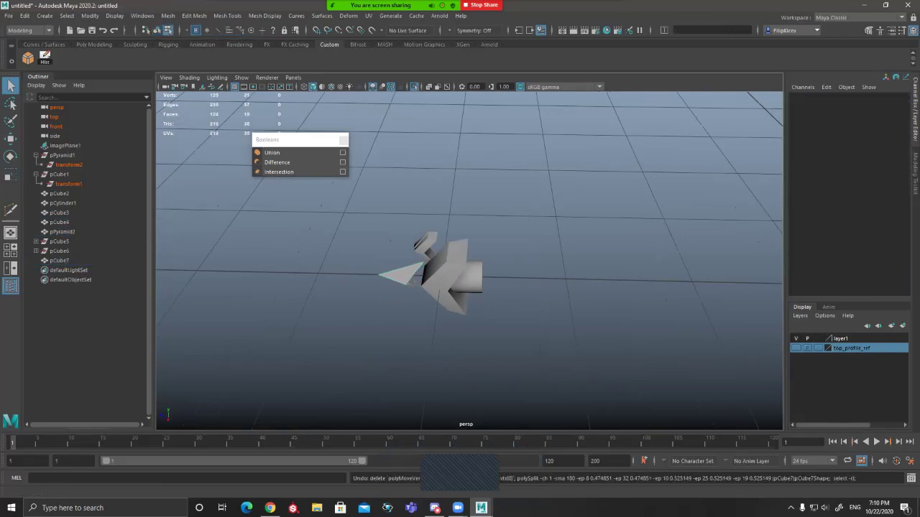
key("ctrl+z")
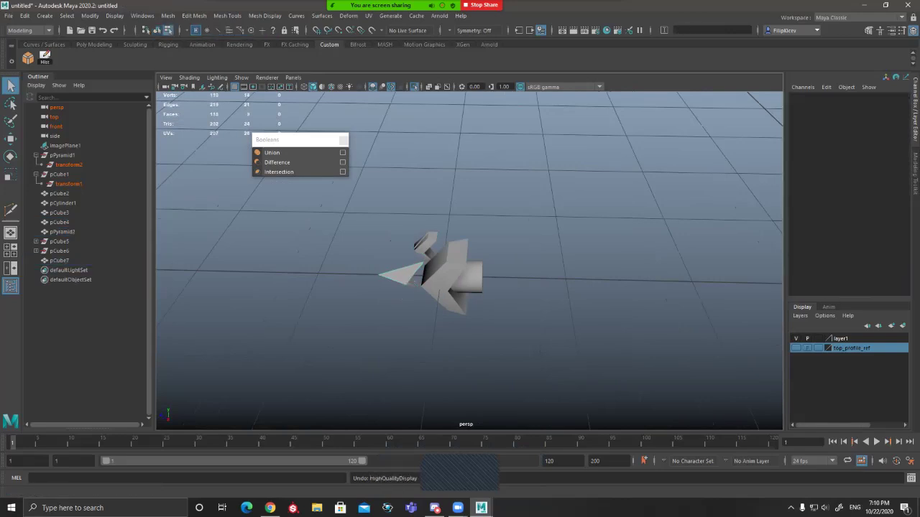
Step: Undo the cube Boolean demonstration until pCube5 and pCube6 are separate objects again
left_click_drag(415, 283, 345, 280, "alt")
left_click_drag(508, 264, 489, 263, "alt")
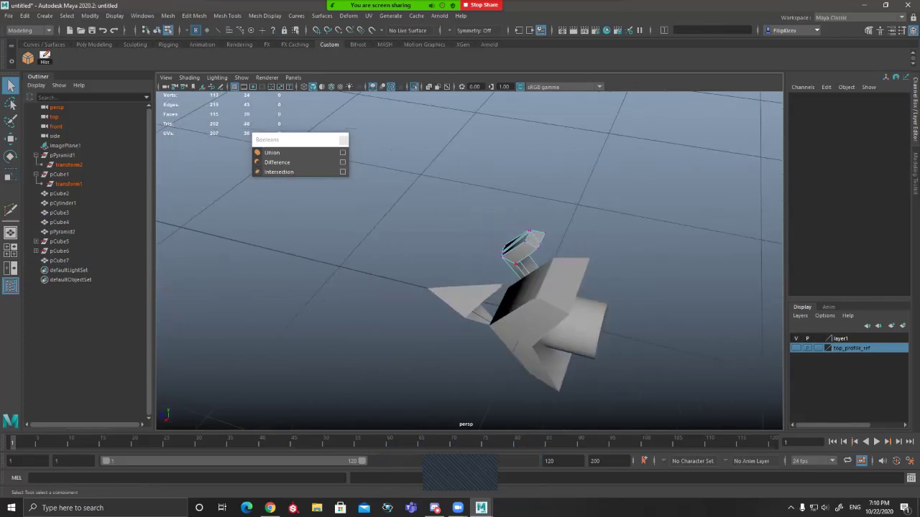
key("ctrl+z")
key("ctrl+z")
key("ctrl+z")
key("ctrl+z")
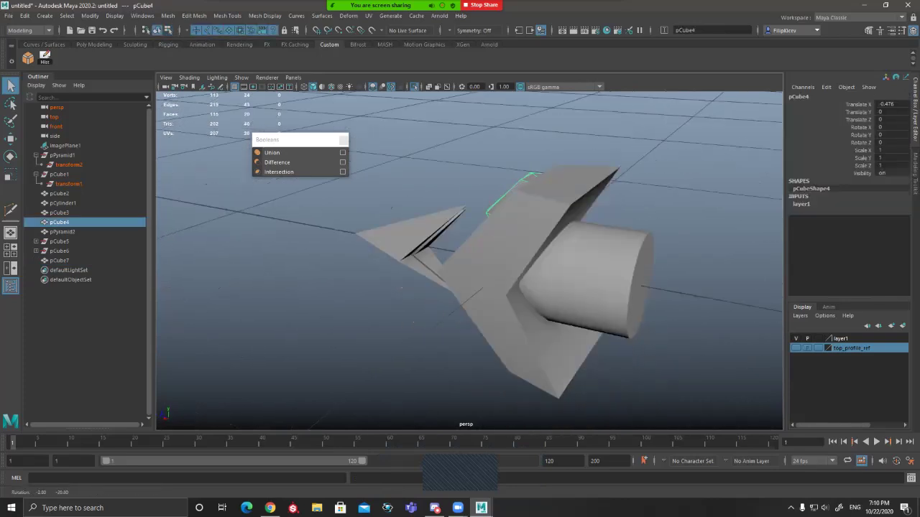
key("ctrl+z")
key("ctrl+z")
key("ctrl+z")
key("ctrl+z")
key("ctrl+z")
key("ctrl+z")
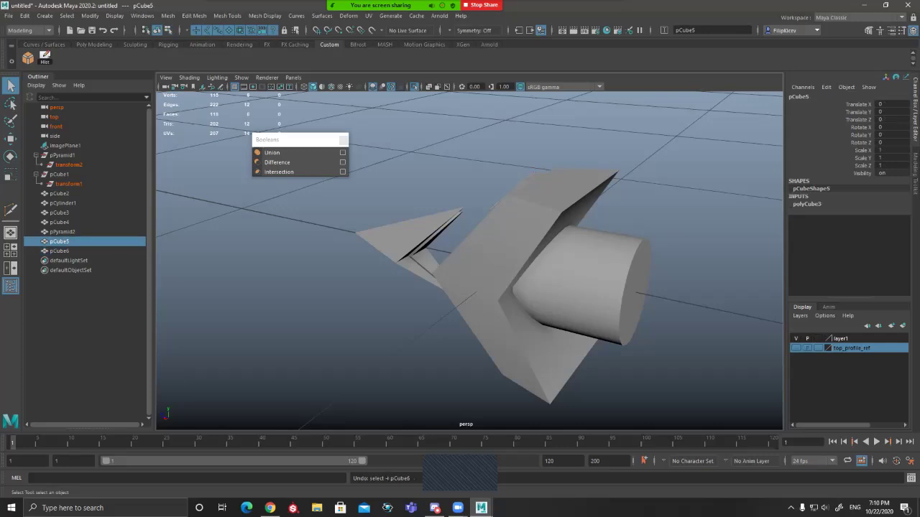
key("ctrl+z")
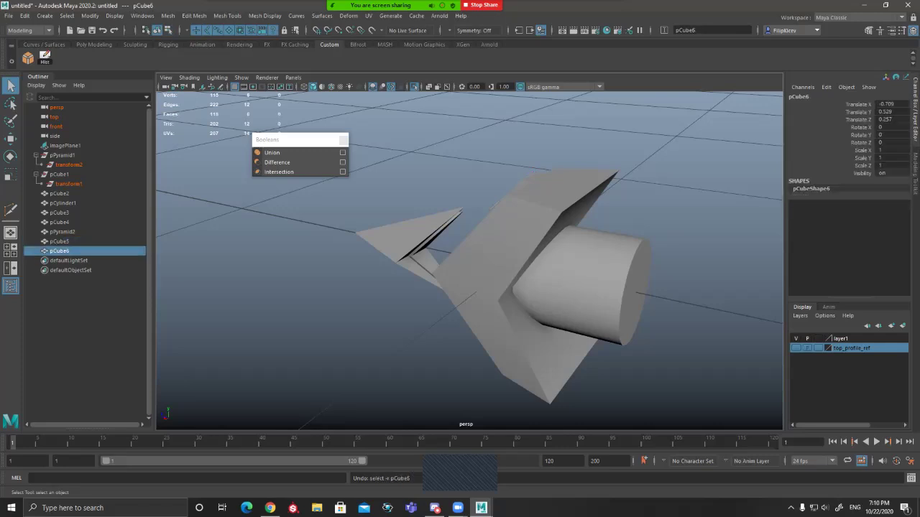
Step: Undo the demonstration cubes and the arrowhead union to restore pPyramid1 and pCube1, and turn off isolation
key("ctrl+z")
key("ctrl+z")
key("ctrl+z")
key("ctrl+z")
key("ctrl+z")
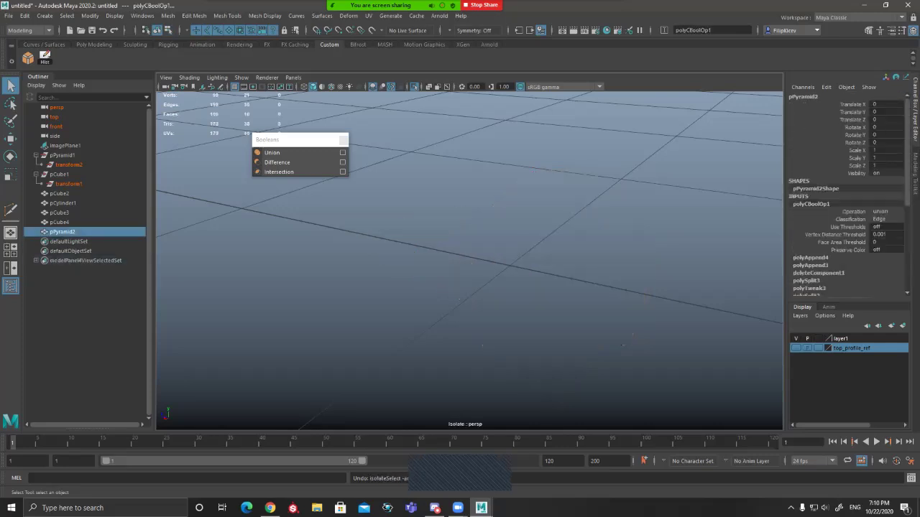
key("ctrl+z")
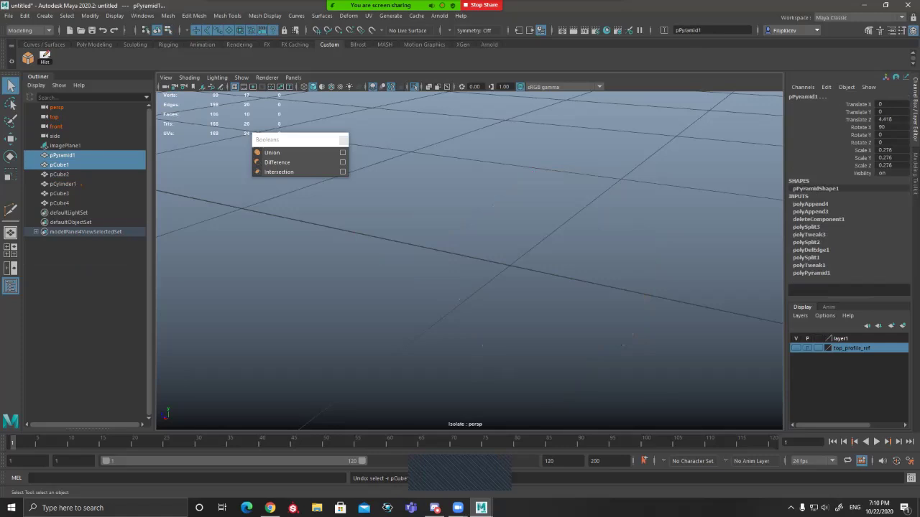
key("ctrl+1")
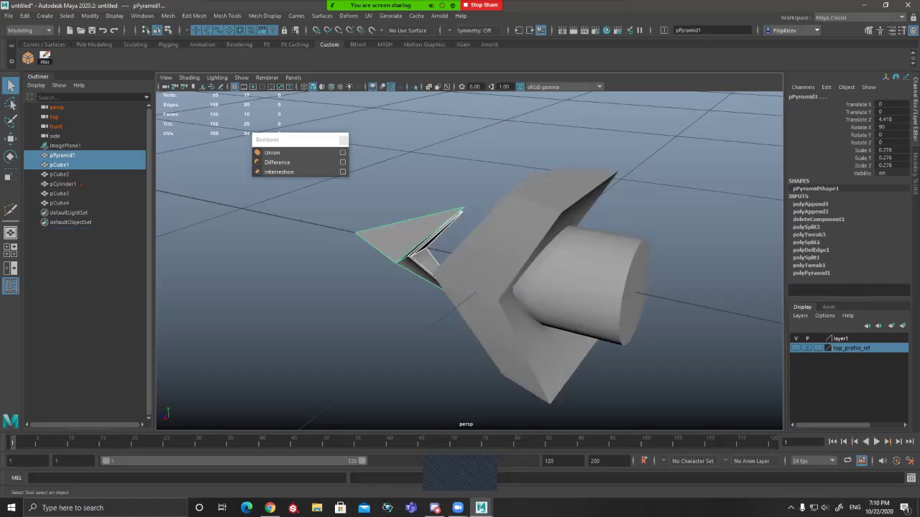
Step: Isolate pCube4 together with pPyramid1 and pCube1
left_click_drag(388, 287, 500, 264, "alt")
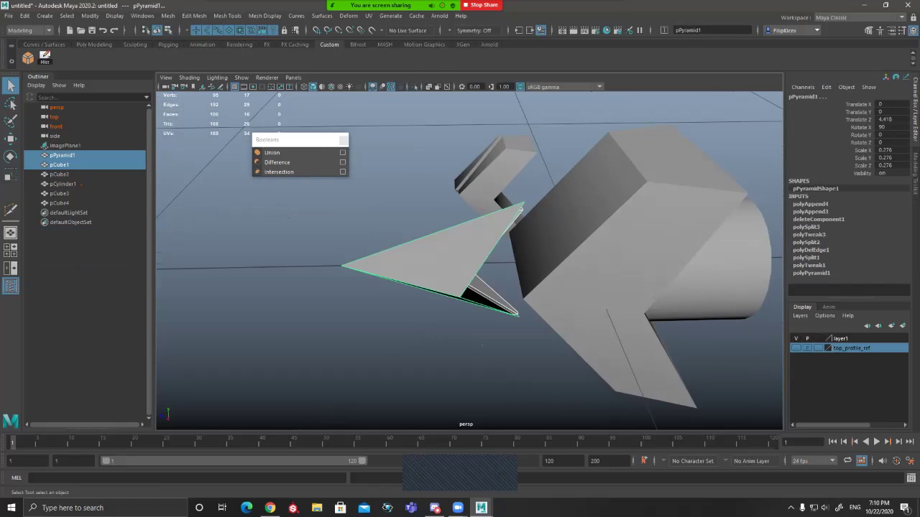
left_click(496, 169)
left_click_drag(288, 218, 482, 346, "shift")
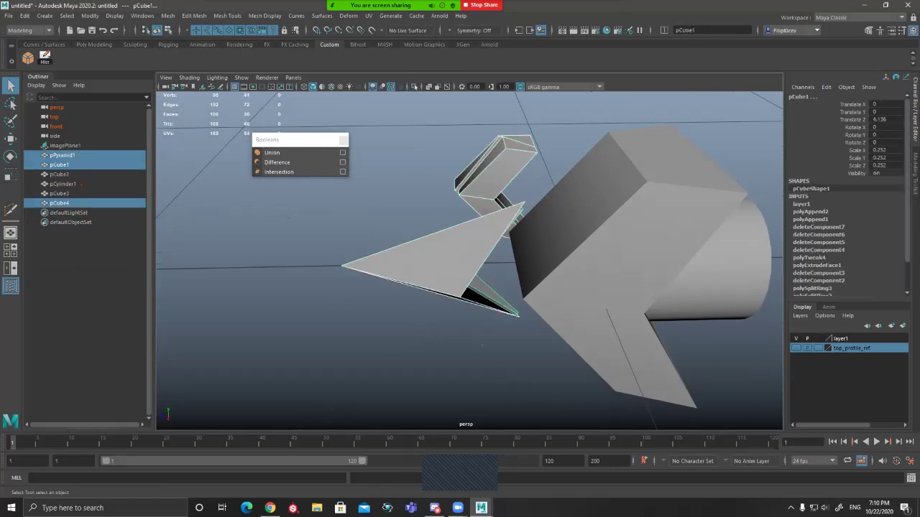
key("ctrl+1")
left_click_drag(482, 287, 381, 309, "alt")
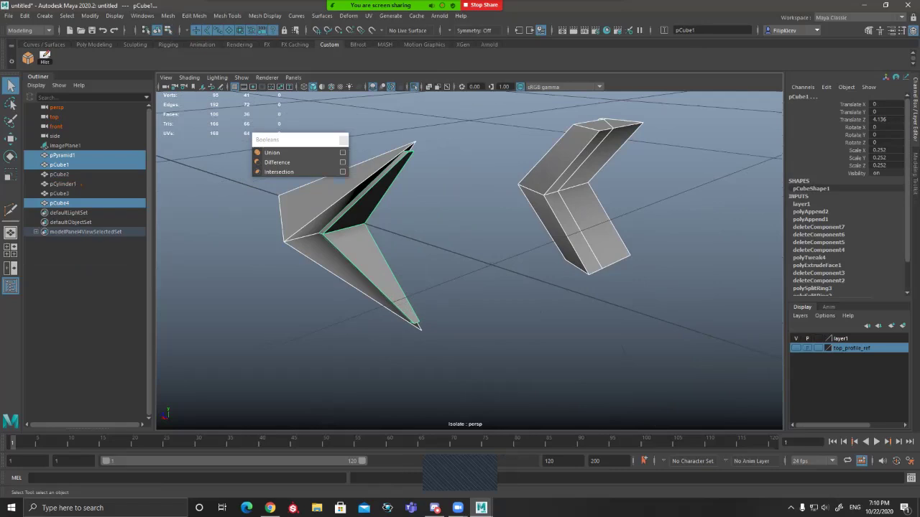
Step: Deselect pCube4 and examine the wing tips where pCube1 meets pPyramid1
left_click(581, 223, "shift")
left_click_drag(581, 223, 519, 191, "alt")
middle_click_drag(519, 190, 531, 250, "alt")
right_click_drag(531, 250, 583, 253, "alt")
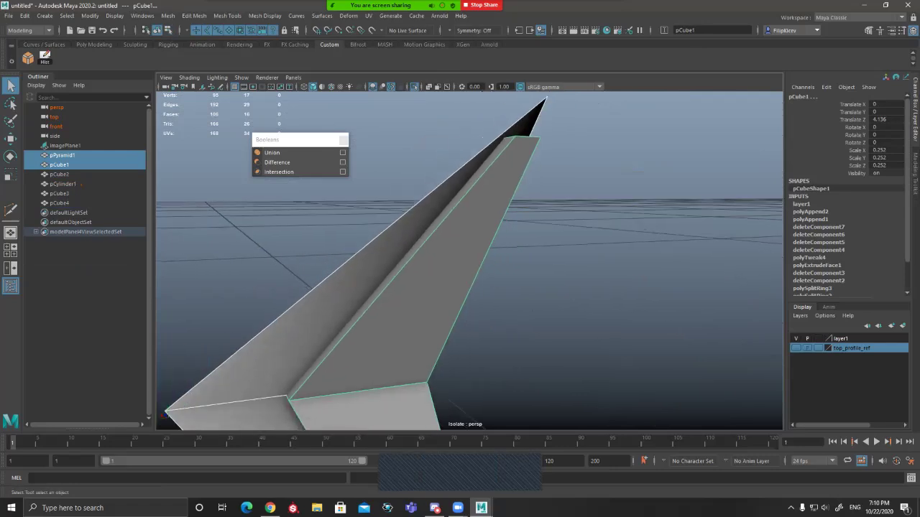
left_click_drag(483, 137, 515, 156, "alt")
right_click_drag(514, 156, 480, 158, "alt")
left_click_drag(480, 158, 504, 128, "alt")
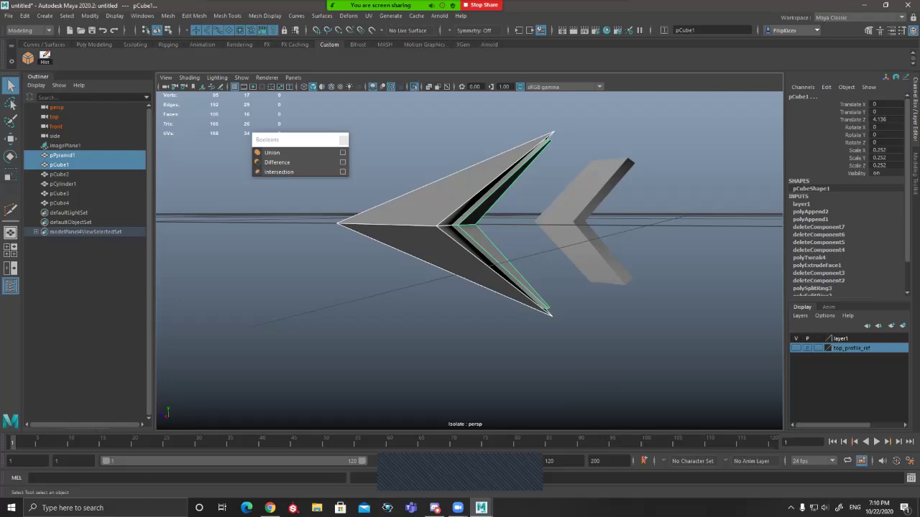
Step: Delete pCube1, the inner V-shaped piece behind the arrowhead
left_click_drag(506, 187, 480, 189, "alt")
left_click(482, 191)
scroll(481, 191, "up", 1)
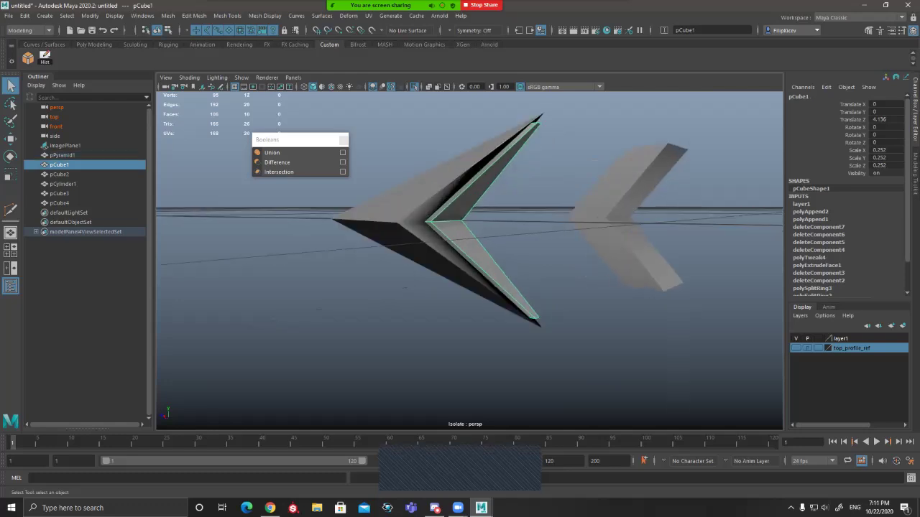
key("Delete")
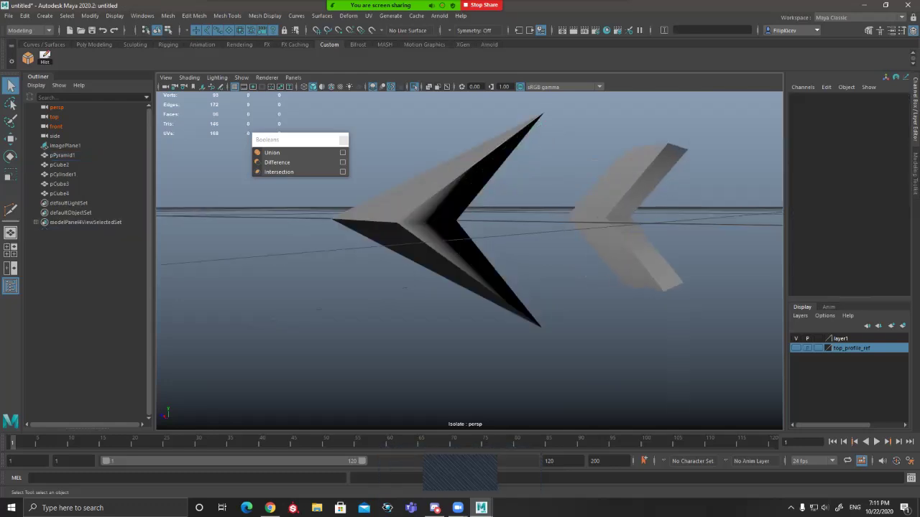
Step: Set pCube4's Translate X to 0
left_click(643, 190)
left_click_drag(643, 191, 590, 226, "alt")
left_click(887, 105)
type("0.479")
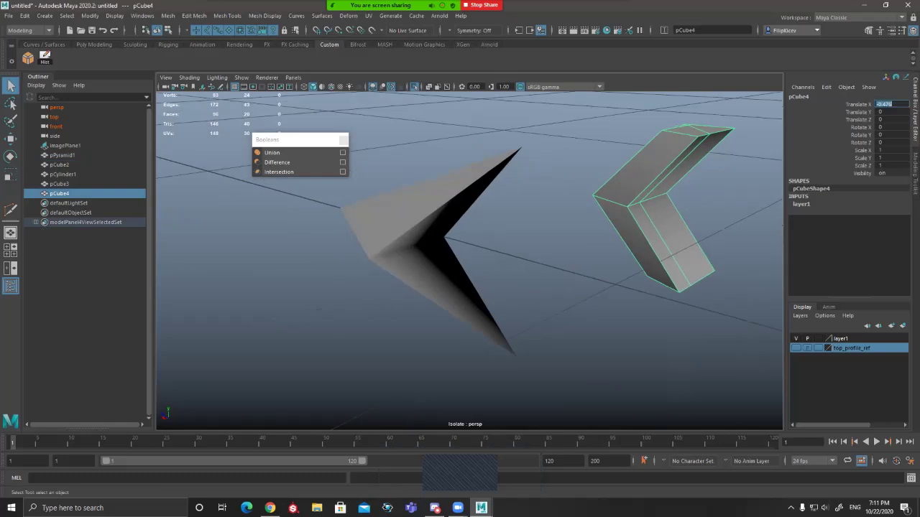
key("Return")
Step: Add pPyramid1 to the selection and examine how pCube4 overlaps its wings and center edge
left_click_drag(632, 216, 539, 285, "alt")
left_click(468, 241, "shift")
scroll(496, 262, "up", 3)
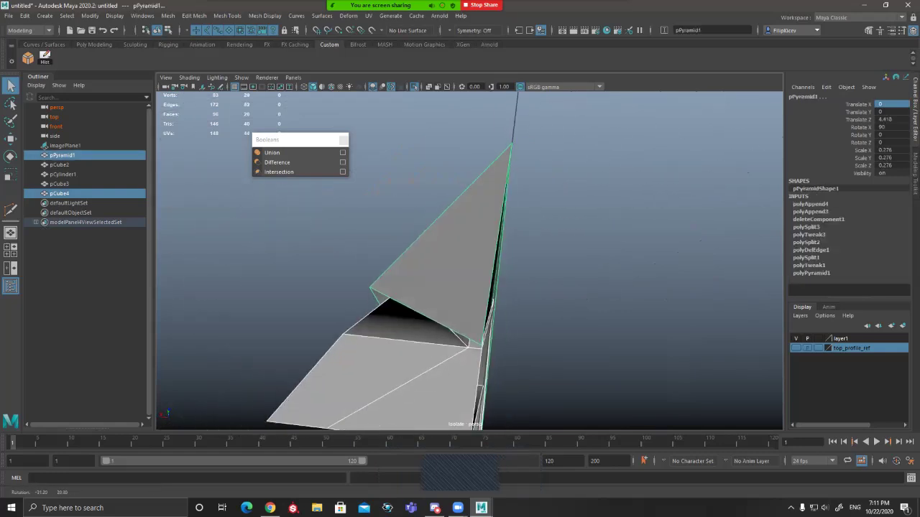
scroll(474, 265, "up", 4)
left_click_drag(474, 265, 482, 287, "alt")
middle_click_drag(481, 287, 471, 223, "alt")
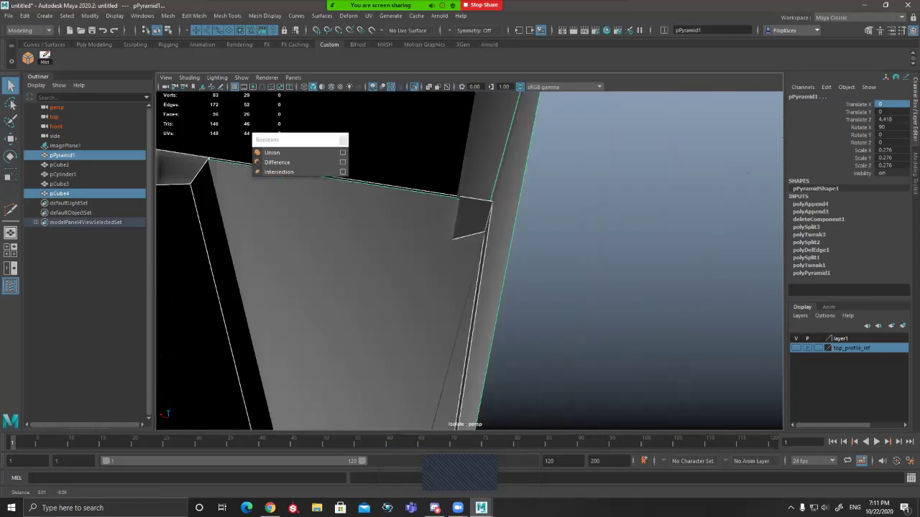
left_click_drag(474, 251, 426, 260, "alt")
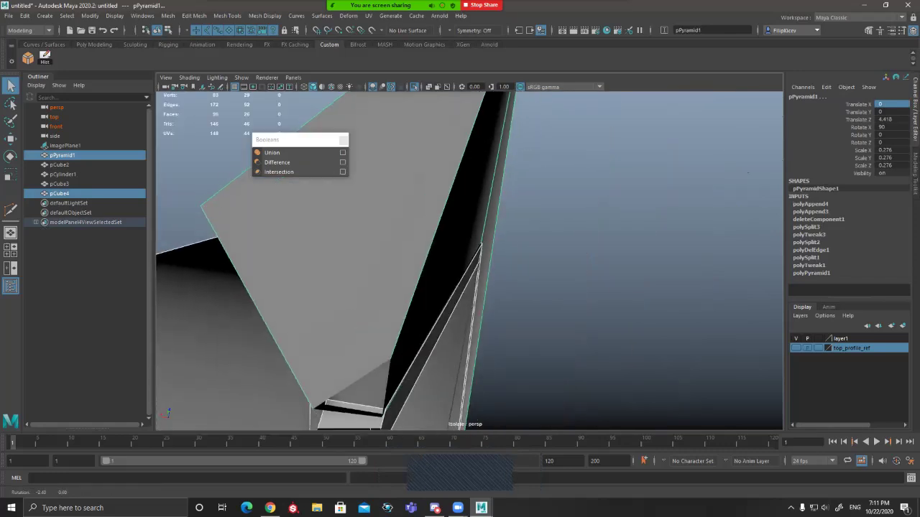
Step: In the top view, put pPyramid1 and pCube4 in vertex mode and select all their center-line vertices
key("space")
key("space")
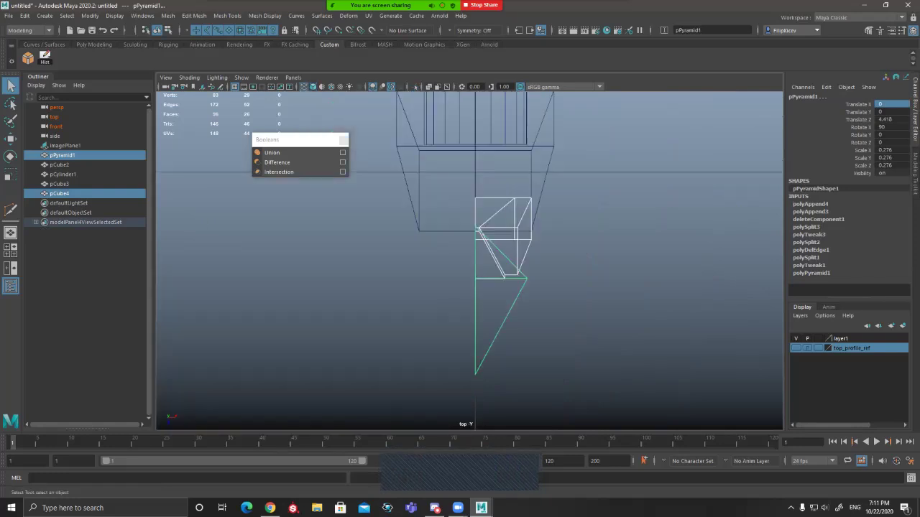
middle_click_drag(503, 276, 492, 274, "alt")
right_click_drag(493, 274, 464, 274)
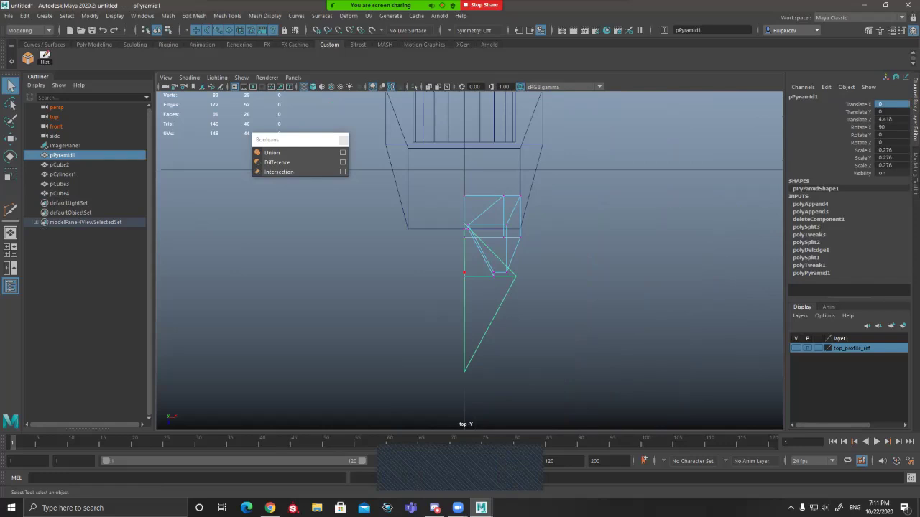
right_click_drag(490, 323, 462, 324)
middle_click_drag(464, 301, 451, 279, "alt")
left_click_drag(405, 156, 454, 367)
scroll(453, 287, "up", 5)
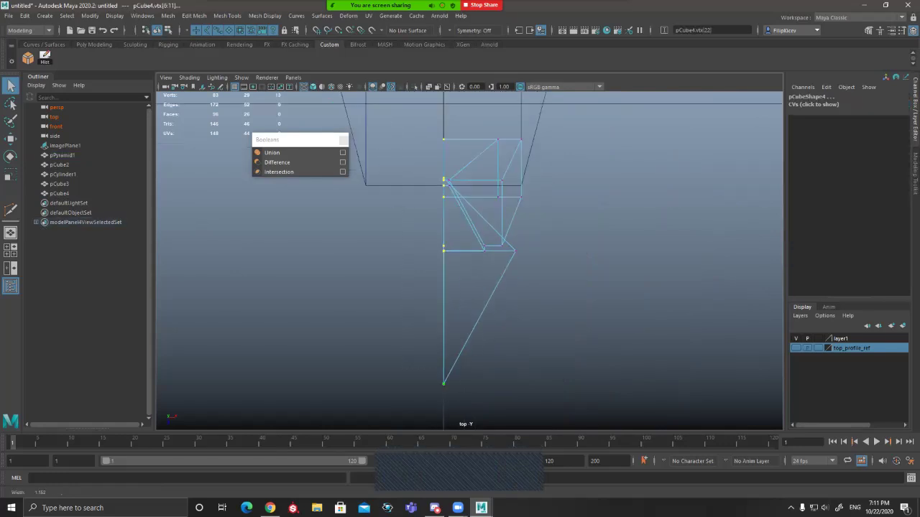
Step: Inspect the selected vertices' alignment up close and snap them along X to the grid's center line
middle_click_drag(442, 173, 472, 282, "alt")
scroll(473, 282, "up", 12)
middle_click_drag(467, 395, 504, 106, "alt")
middle_click_drag(496, 323, 475, 201, "alt")
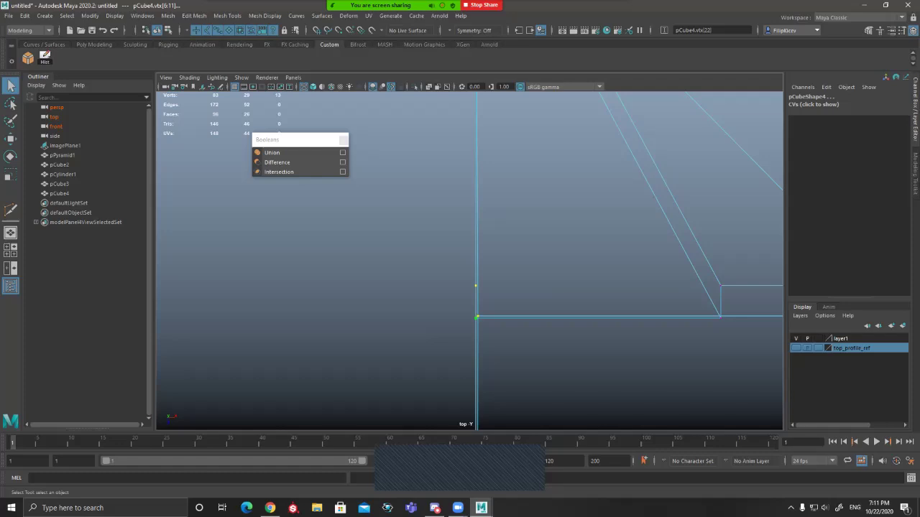
scroll(470, 291, "down", 10)
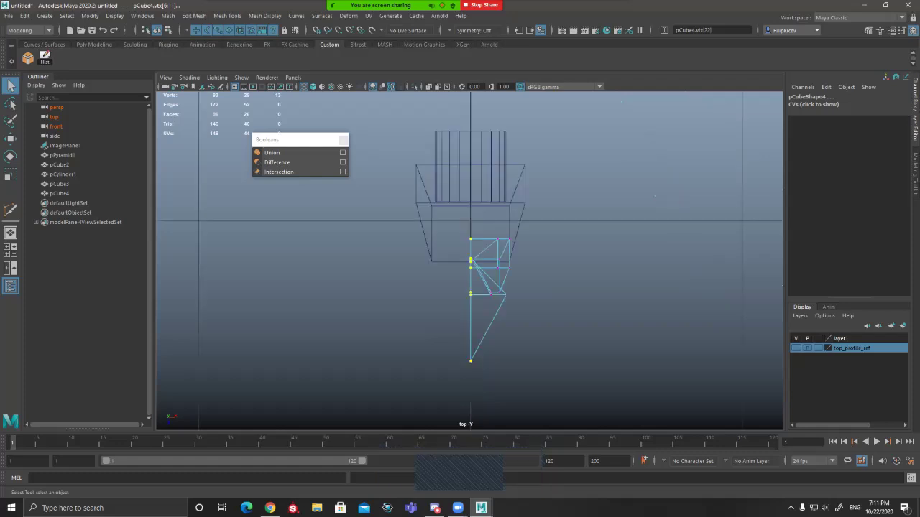
key("w")
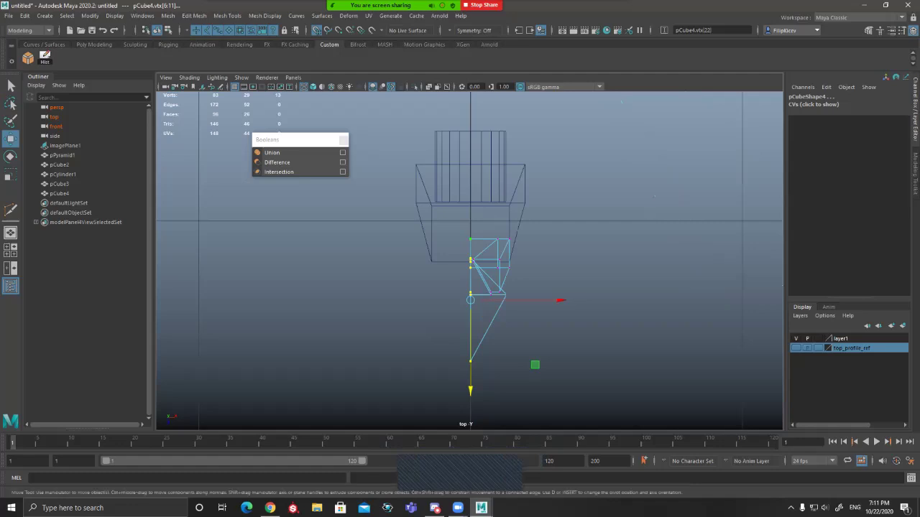
left_click_drag(560, 301, 559, 300)
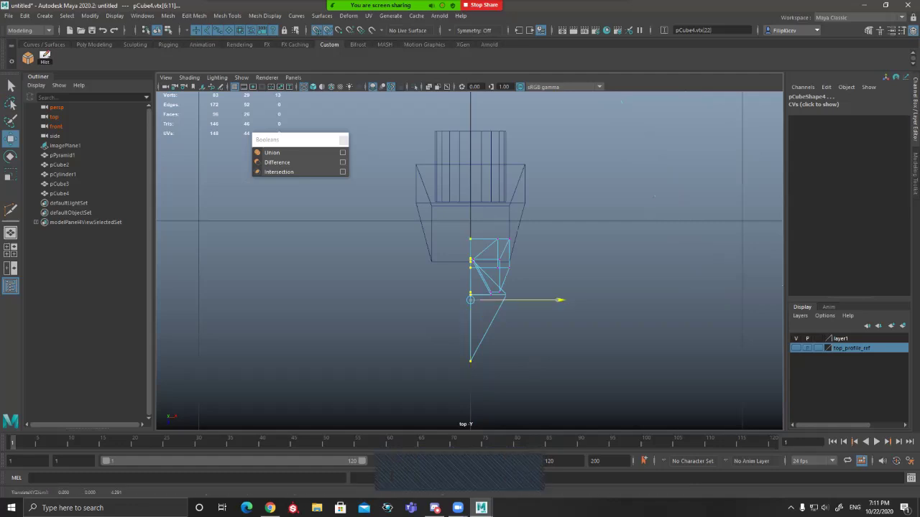
Step: Flatten the selected center-line vertices along X with the Scale tool and check their alignment up close
key("r")
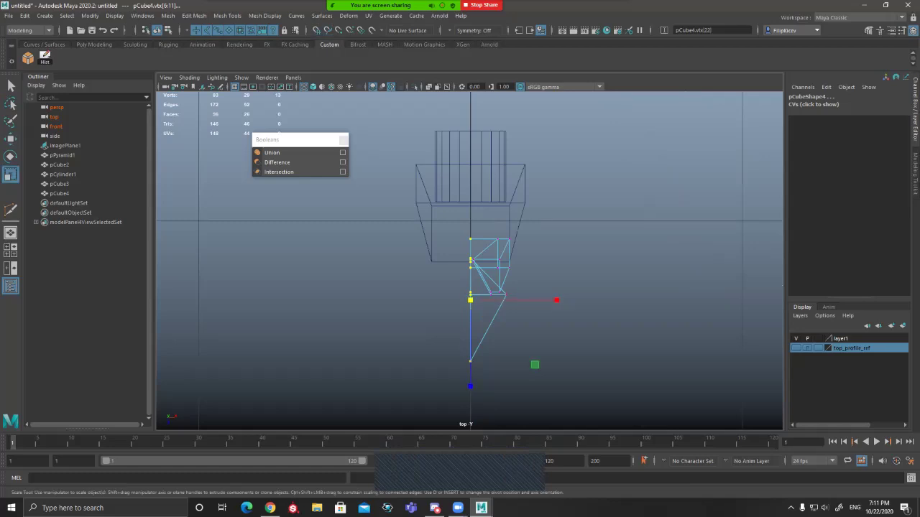
left_click_drag(556, 301, 472, 301)
middle_click_drag(517, 300, 540, 233, "alt")
scroll(540, 233, "up", 8)
middle_click_drag(575, 208, 540, 242, "alt")
left_click_drag(587, 206, 500, 184)
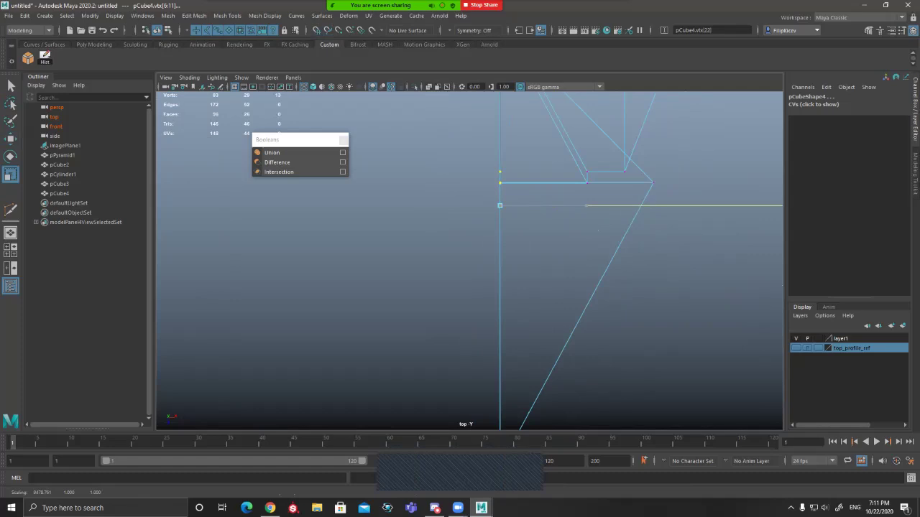
left_click_drag(501, 184, 500, 184)
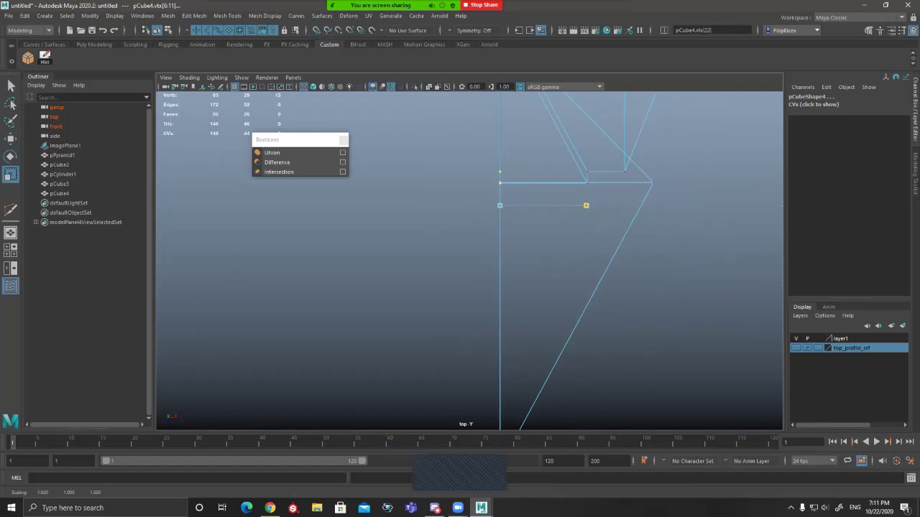
Step: Inspect the aligned pieces in the perspective view and return pPyramid1 and pCube4 to object mode
key("space")
key("space")
mouse_move(597, 230)
left_mouse_down("alt")
mouse_move(571, 270)
mouse_move(539, 272)
mouse_move(597, 251)
left_mouse_up("alt")
scroll(571, 269, "up", 5)
scroll(554, 266, "down", 3)
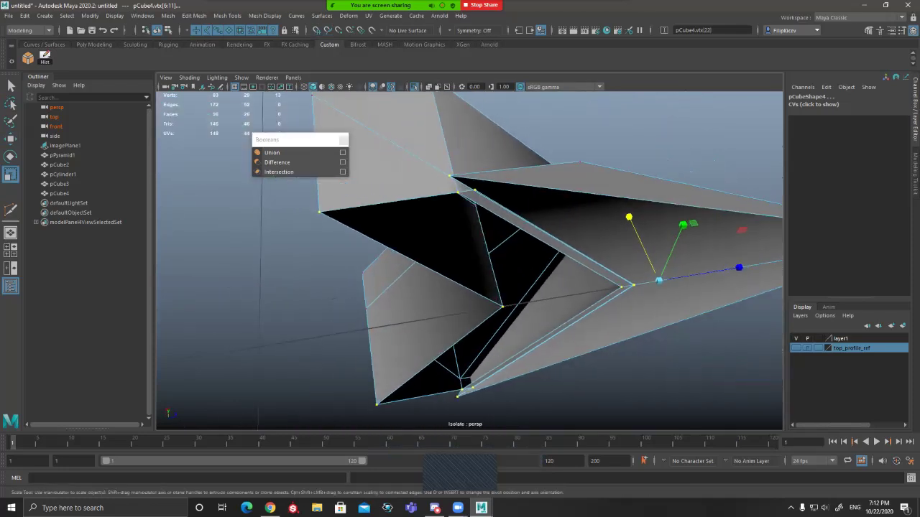
key("q")
key("F8")
left_click_drag(596, 252, 568, 277, "alt")
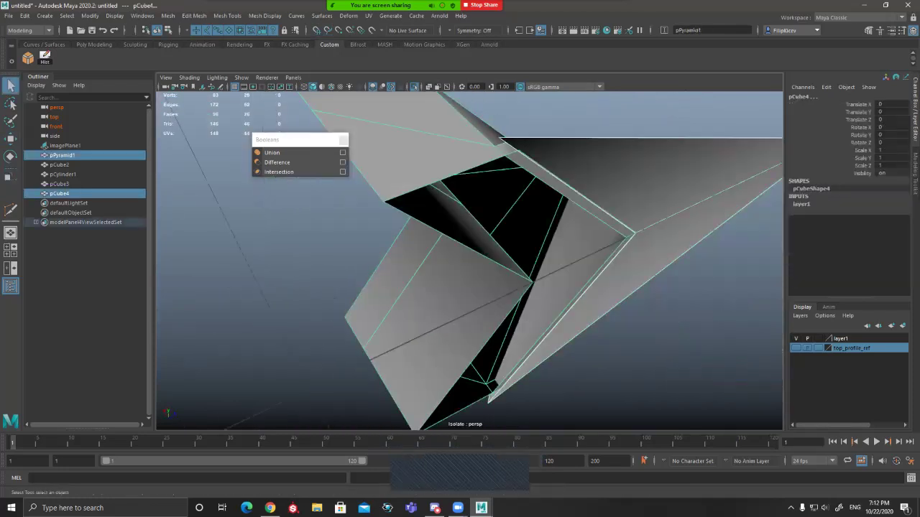
Step: Inspect the joint between pPyramid1 and pCube4 from several sides and up close
left_click(460, 287)
scroll(460, 288, "down", 3)
left_click_drag(460, 288, 424, 269, "alt")
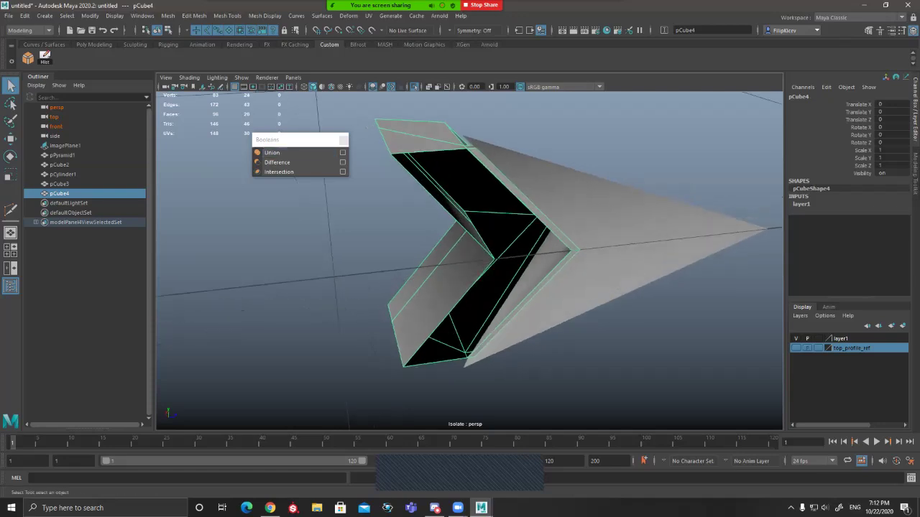
left_click(194, 15)
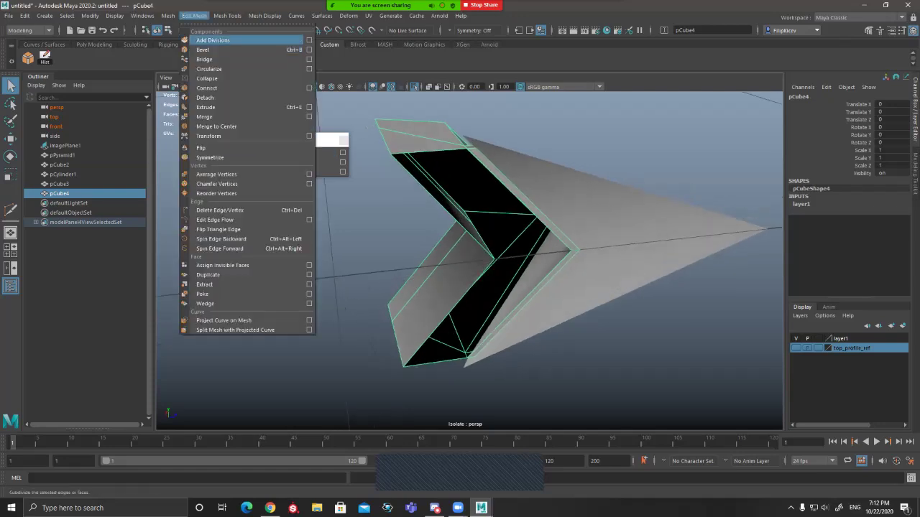
left_click_drag(373, 216, 431, 215, "alt")
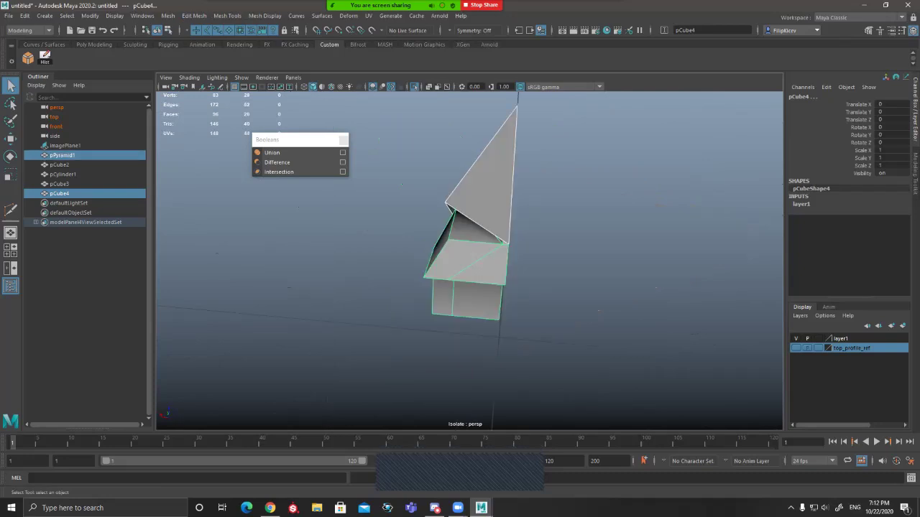
left_click_drag(532, 266, 381, 237, "alt")
scroll(467, 252, "up", 3)
left_click_drag(445, 244, 514, 248, "alt")
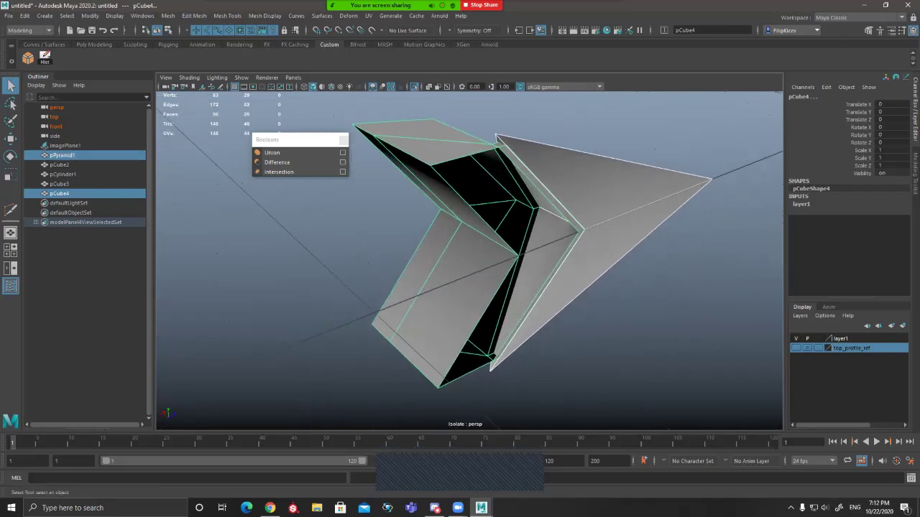
scroll(469, 261, "up", 5)
scroll(469, 261, "down", 3)
middle_click_drag(532, 252, 431, 388, "alt")
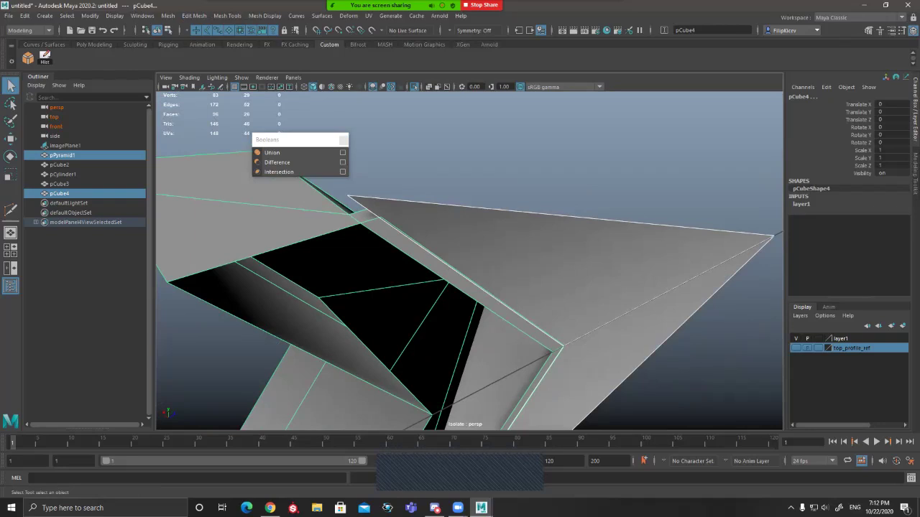
Step: Show wireframe on shaded and Multi-Cut pPyramid1's upper rear edge at about 10%, where pCube4's corner meets it
key("ctrl+z")
scroll(469, 261, "up", 3)
left_click_drag(469, 261, 489, 266, "alt")
middle_click_drag(488, 266, 482, 288, "alt")
scroll(470, 261, "down", 2)
mouse_move(469, 260)
left_mouse_down("alt")
mouse_move(456, 273)
mouse_move(471, 260)
left_mouse_up("alt")
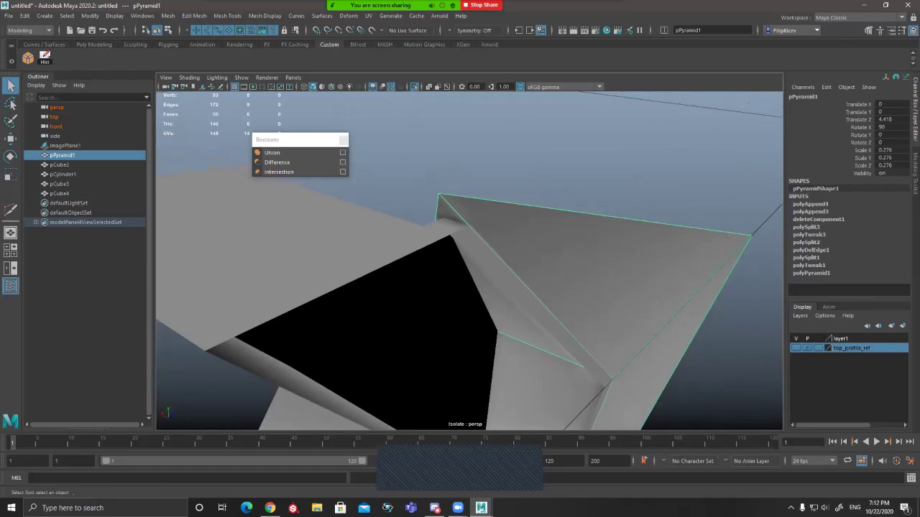
right_click_drag(474, 206, 437, 206, "shift")
scroll(454, 223, "up", 3)
scroll(453, 223, "down", 2)
left_click(431, 178)
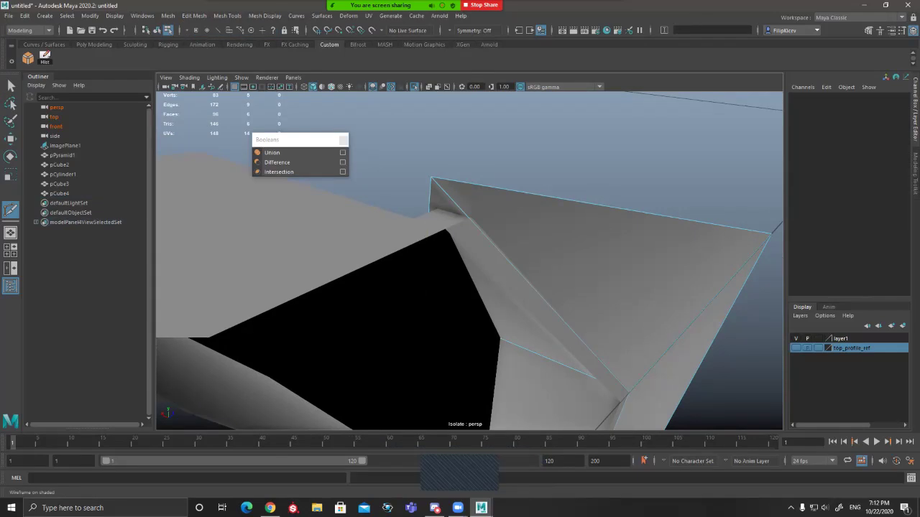
left_click(331, 87)
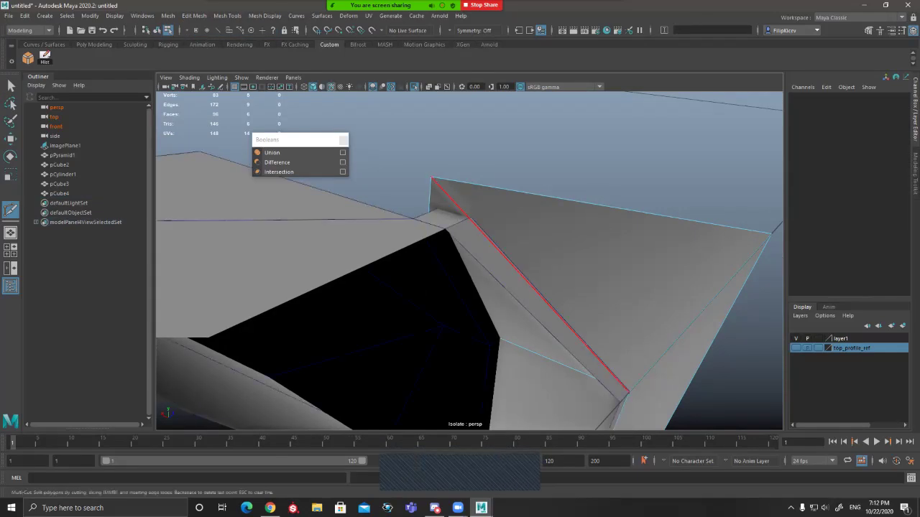
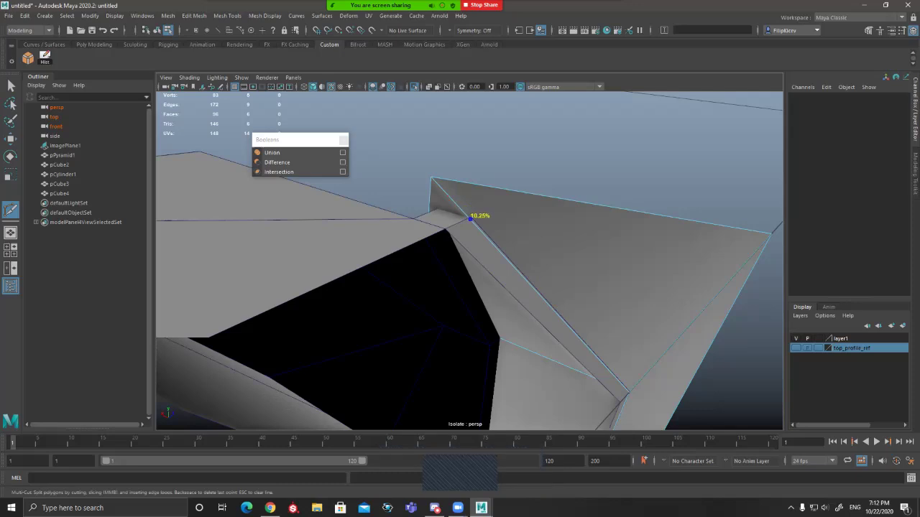
left_click(470, 218)
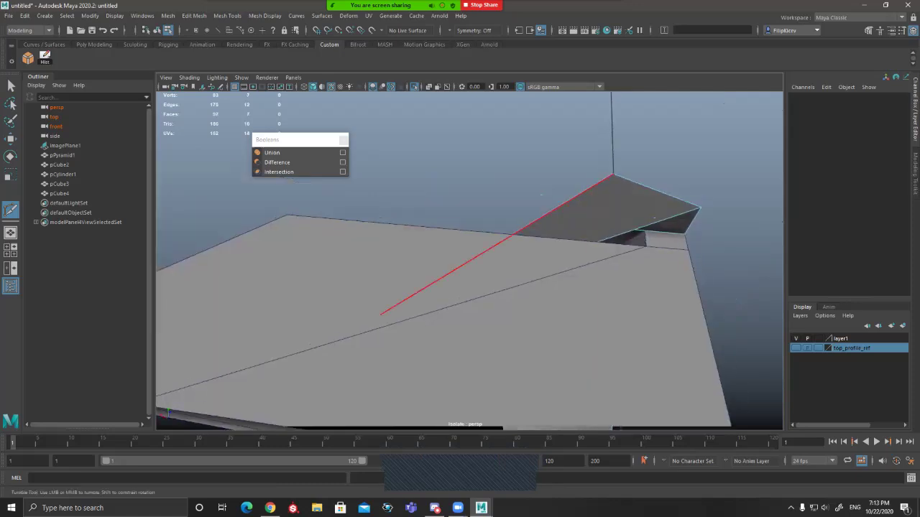
Step: Multi-Cut pPyramid1 across its opposite wing tip, placing the cut points in line with pCube4's corners
left_click_drag(496, 251, 496, 230, "alt")
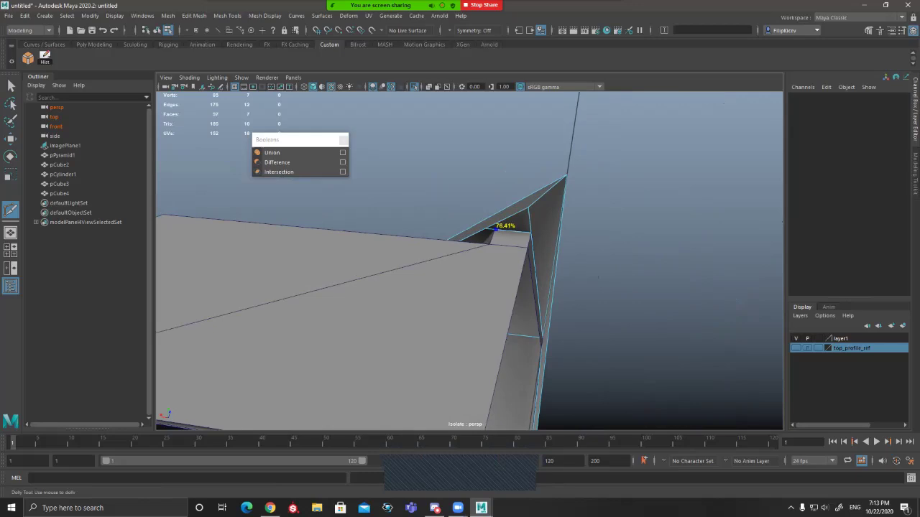
left_click_drag(495, 230, 521, 235, "alt")
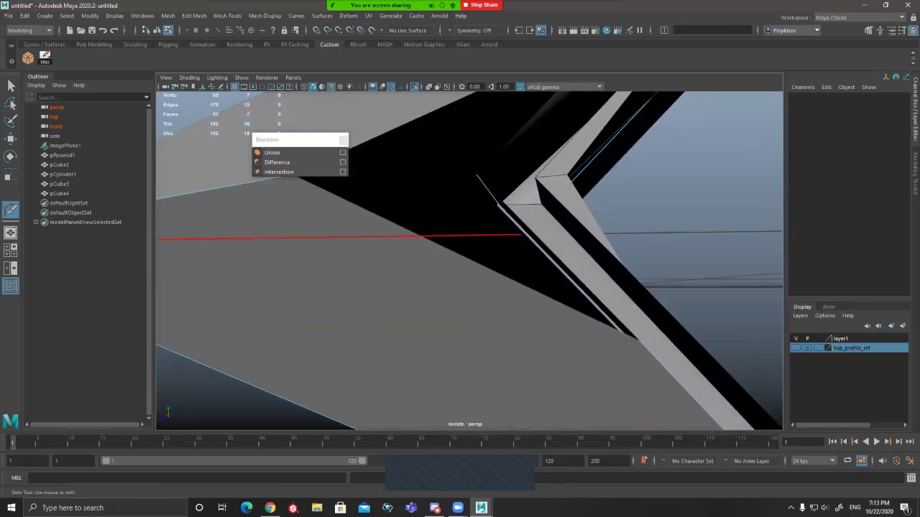
scroll(491, 231, "down", 3)
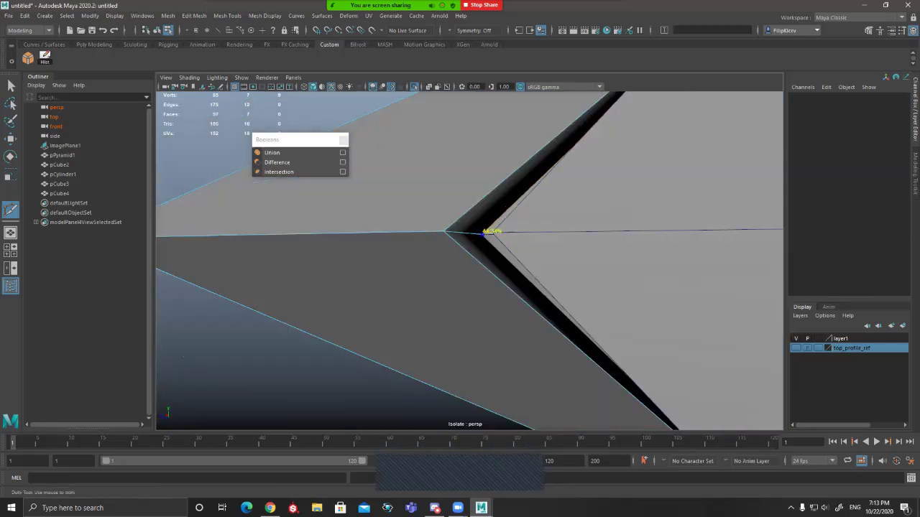
mouse_move(481, 234)
left_mouse_down("alt")
mouse_move(416, 208)
mouse_move(475, 230)
left_mouse_up("alt")
middle_click_drag(474, 230, 496, 265, "alt")
left_click_drag(495, 266, 432, 226, "alt")
left_click(446, 209)
middle_click_drag(632, 395, 503, 266, "alt")
left_click_drag(503, 266, 388, 262, "alt")
scroll(388, 262, "down", 2)
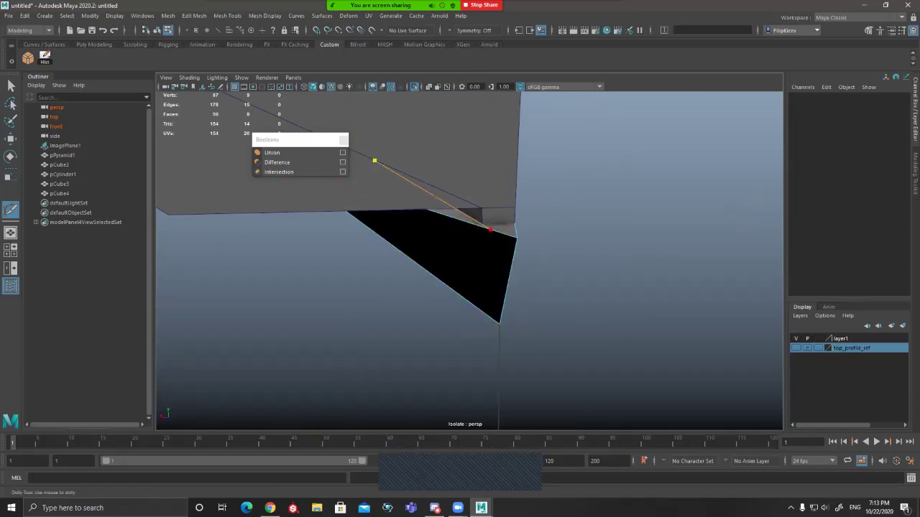
left_click(491, 229)
right_click(491, 229)
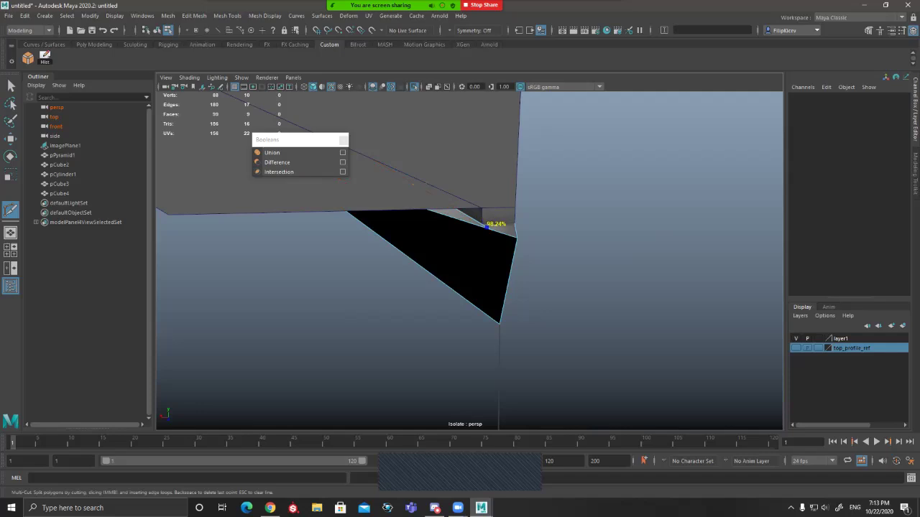
Step: Add another Multi-Cut across the narrow inner face at that wing tip of pPyramid1 and leave the tool
left_click(482, 224)
left_click(515, 224)
right_click(515, 224)
left_click(482, 224)
left_click_drag(457, 216, 480, 248, "alt")
key("q")
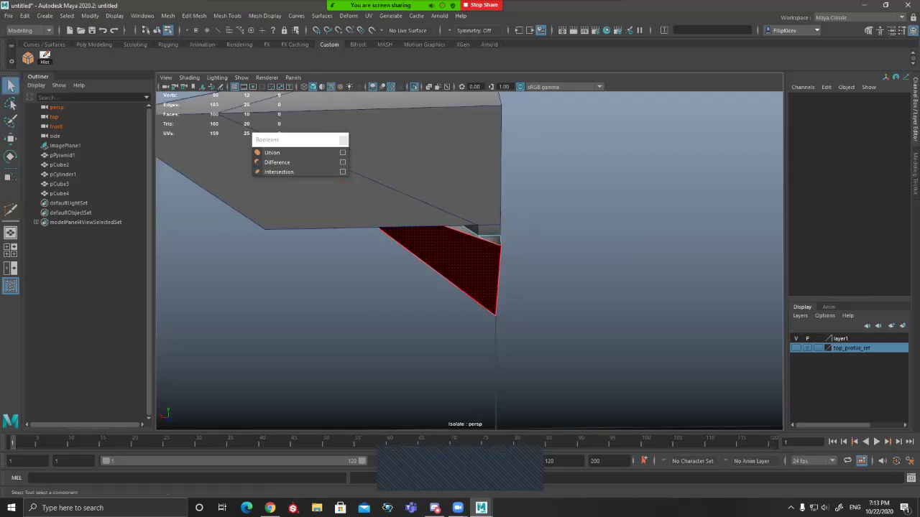
Step: Return pPyramid1 to object mode, isolate it, and inspect the new cuts at both wing tips
key("F8")
left_click(415, 87)
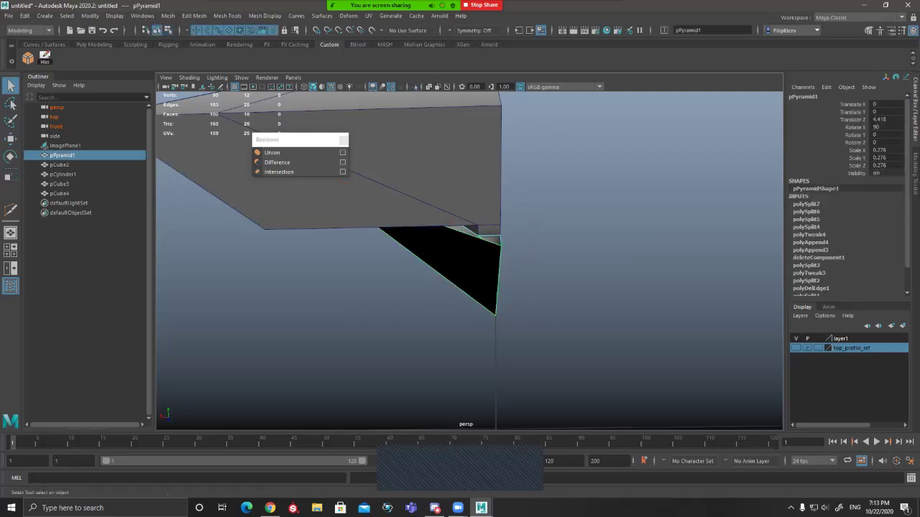
key("ctrl+1")
left_click_drag(480, 248, 546, 282, "alt")
scroll(470, 261, "down", 3)
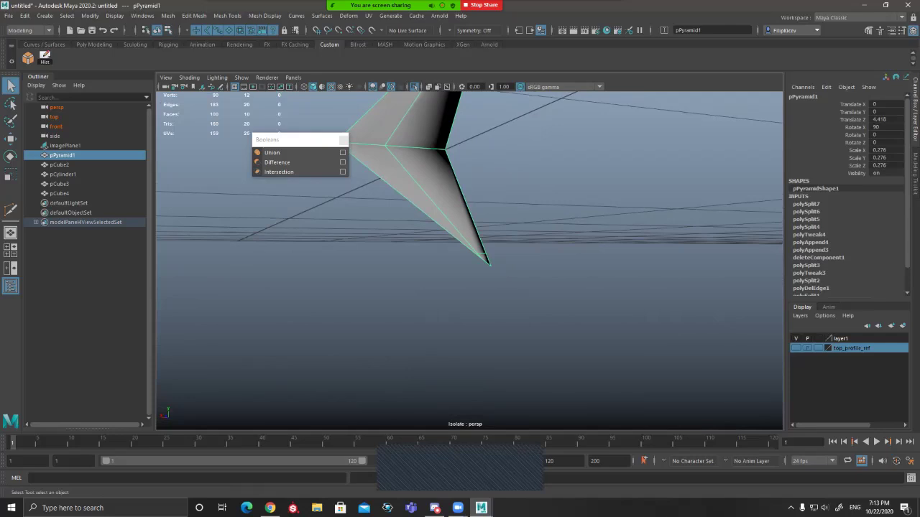
left_click_drag(469, 261, 482, 269, "alt")
middle_click_drag(475, 252, 475, 318, "alt")
left_click_drag(474, 318, 560, 330, "alt")
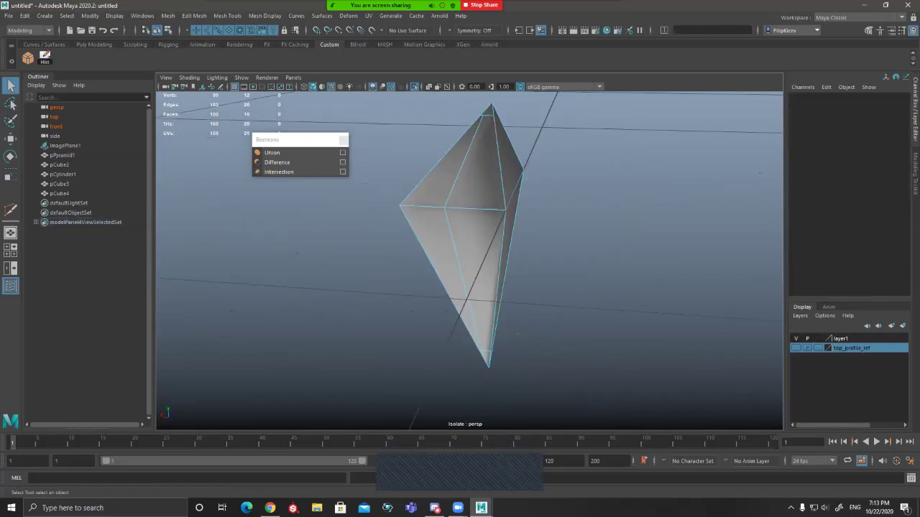
Step: Isolate pPyramid1 and pCube4 together and examine how the new cuts line up with pCube4's corners
left_click(415, 87)
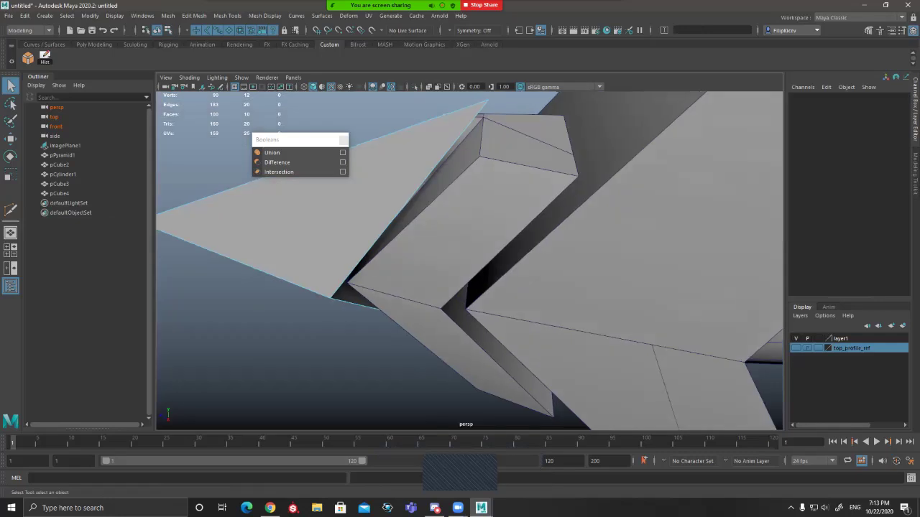
key("ctrl+z")
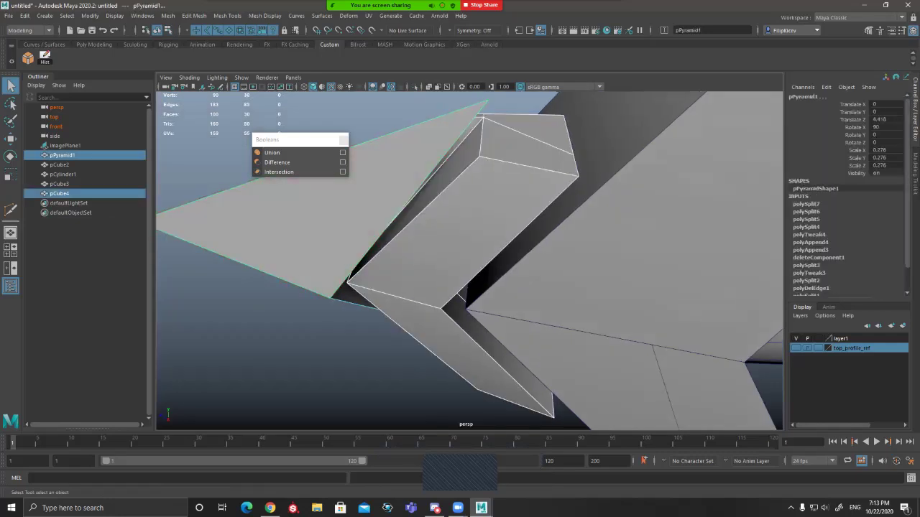
key("ctrl+1")
left_click_drag(431, 273, 575, 273, "alt")
scroll(470, 260, "up", 4)
middle_click_drag(470, 260, 494, 284, "alt")
left_click_drag(494, 284, 703, 286, "alt")
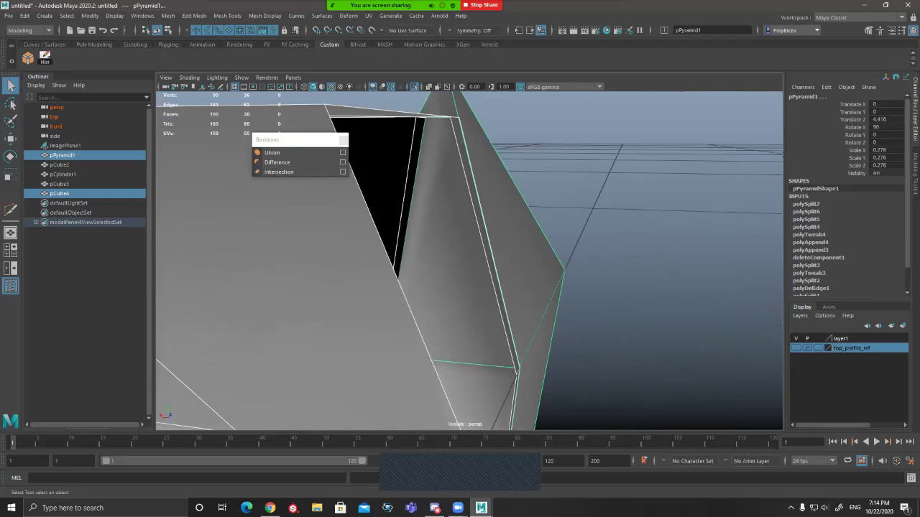
scroll(469, 260, "down", 2)
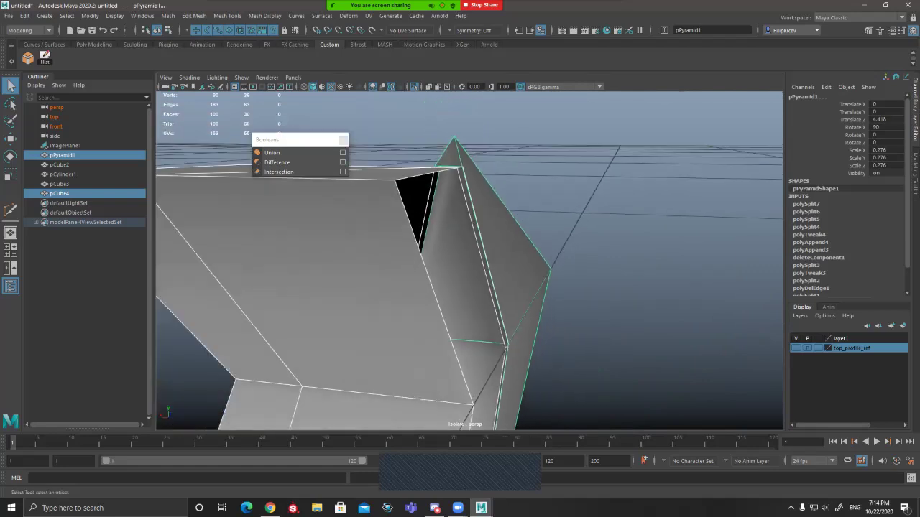
left_click_drag(503, 274, 487, 297, "alt")
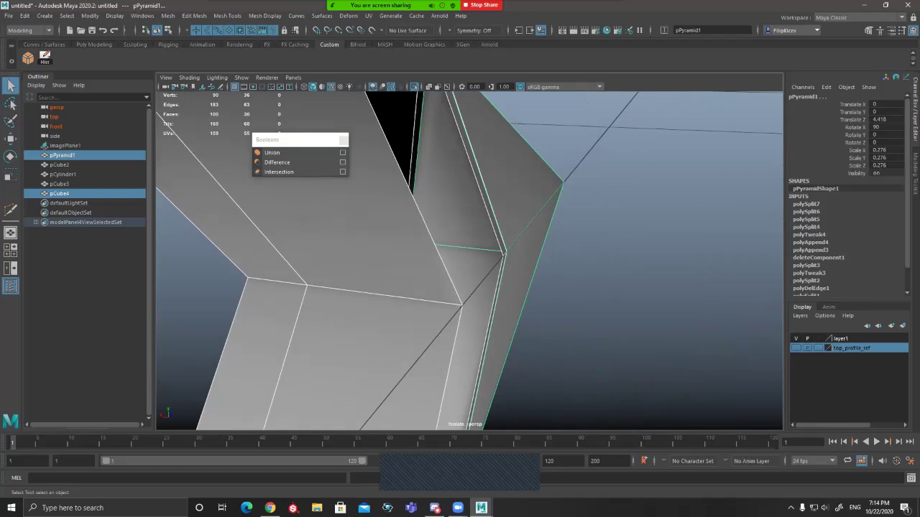
Step: Combine pPyramid1 and pCube4 into one mesh and check the joint in unsmoothed display
left_click(523, 204)
left_click_drag(524, 247, 523, 296, "alt")
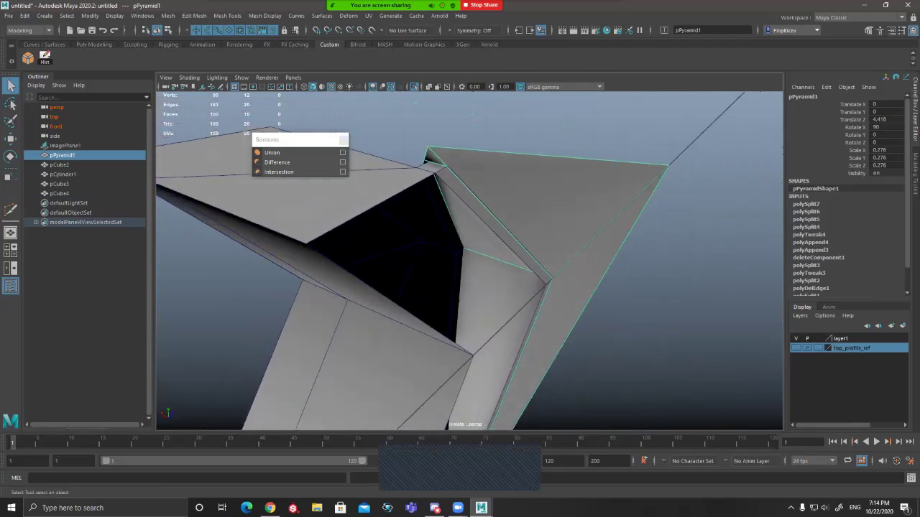
left_click(409, 349, "shift")
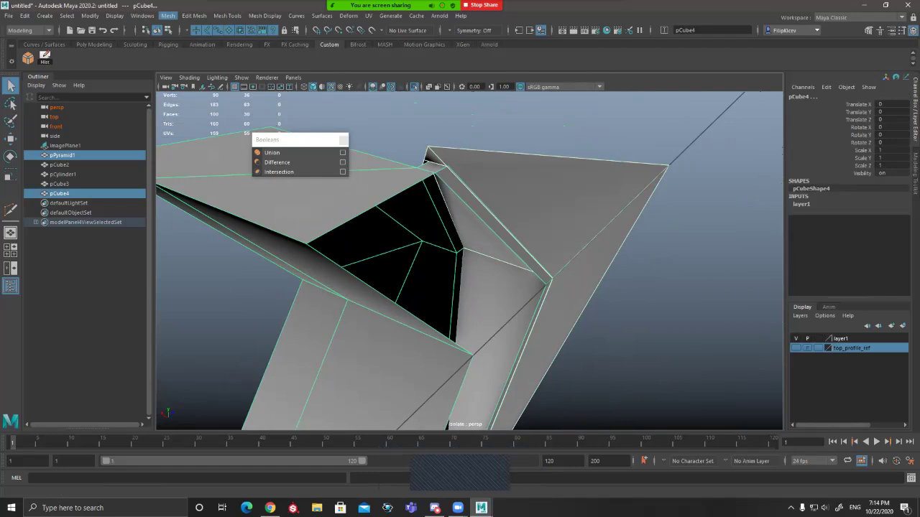
left_click(167, 16)
left_click(187, 50)
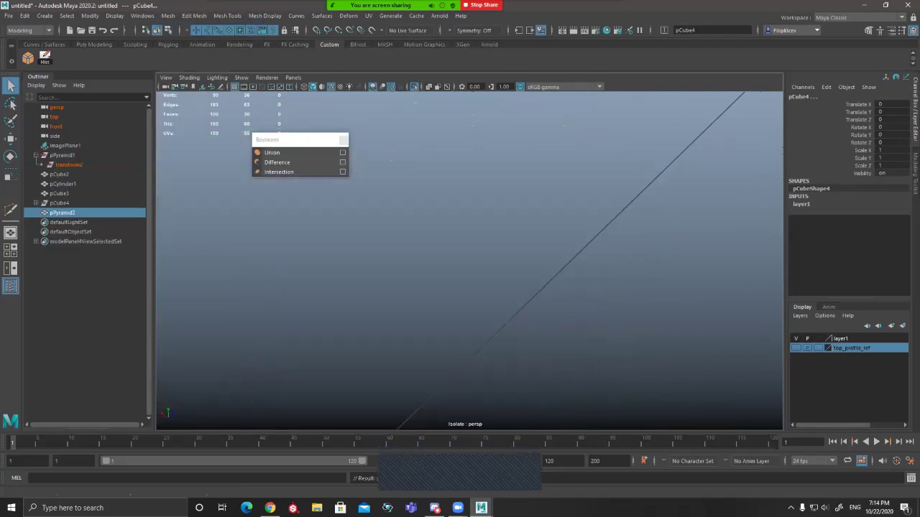
key("3")
left_click_drag(517, 288, 532, 324, "alt")
key("1")
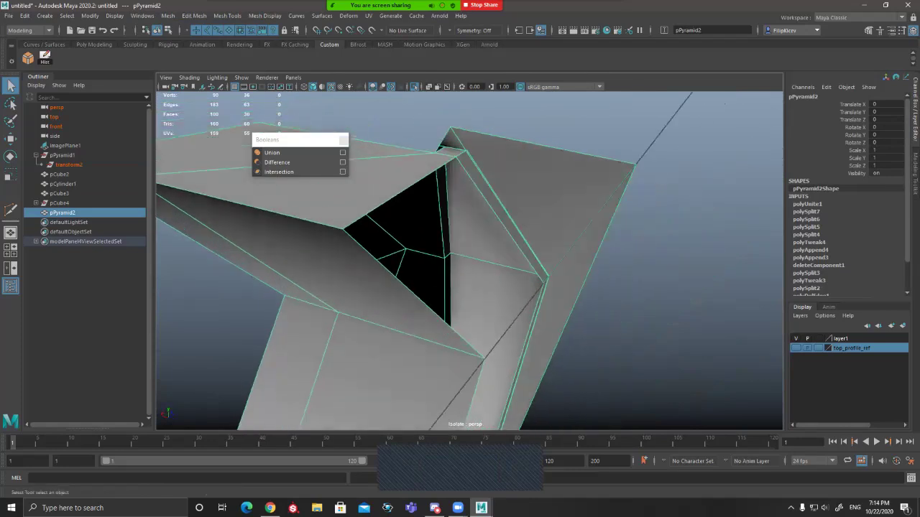
scroll(470, 261, "up", 4)
left_click_drag(460, 287, 460, 223, "alt")
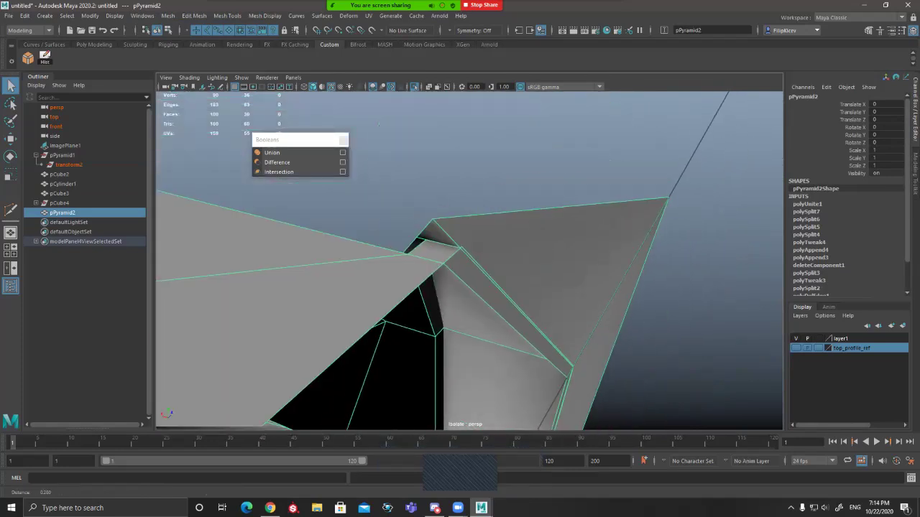
Step: In wireframe display, select the overlapping vertices where pCube4's upper corner meets the pyramid's new cut and merge them
key("ctrl+z")
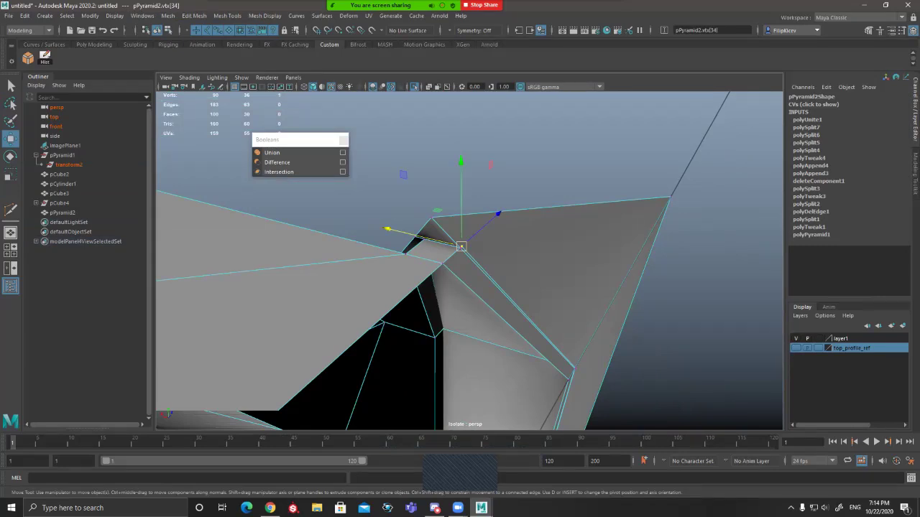
key("q")
key("4")
left_click_drag(452, 239, 474, 256)
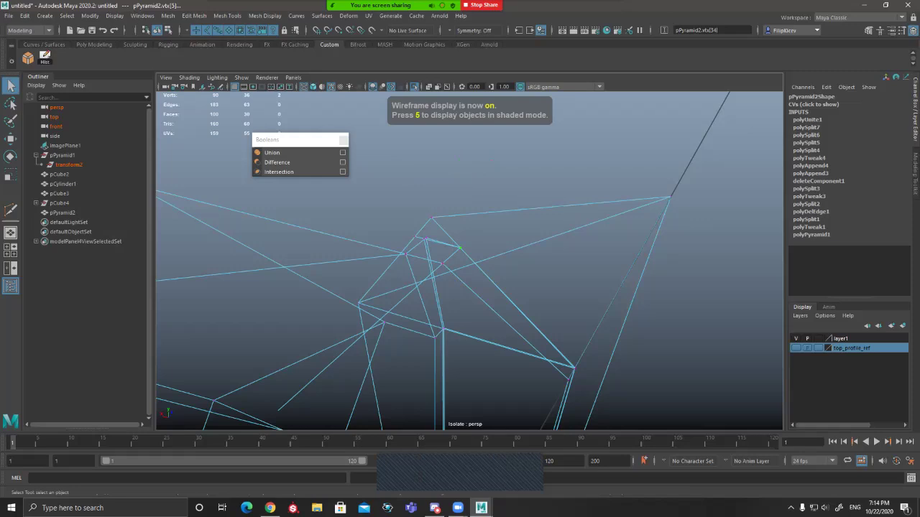
key("space")
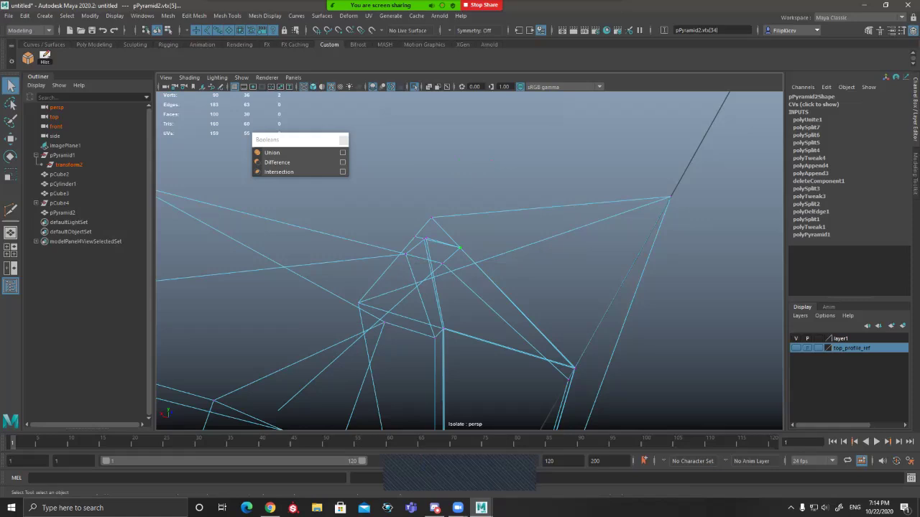
right_click(460, 247, "shift")
right_click_drag(460, 246, 456, 191, "shift")
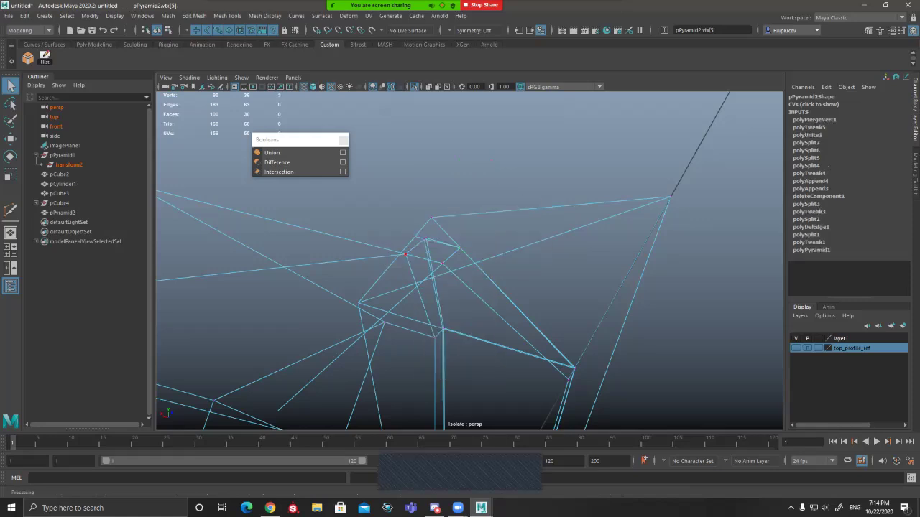
Step: Snap the pyramid vertex beside pCube4's next upper corner onto that corner and merge the overlapping vertices
left_click_drag(457, 215, 327, 210, "alt")
mouse_move(327, 210)
right_mouse_down("alt")
mouse_move(360, 210)
mouse_move(341, 209)
right_mouse_up("alt")
left_click(464, 244)
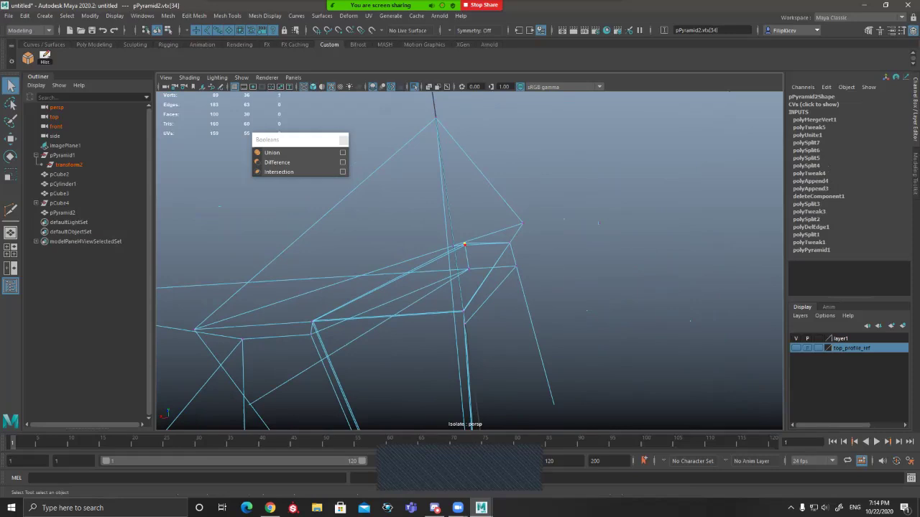
right_click_drag(464, 245, 469, 245, "alt")
key("w")
left_click_drag(458, 200, 458, 199)
key("v")
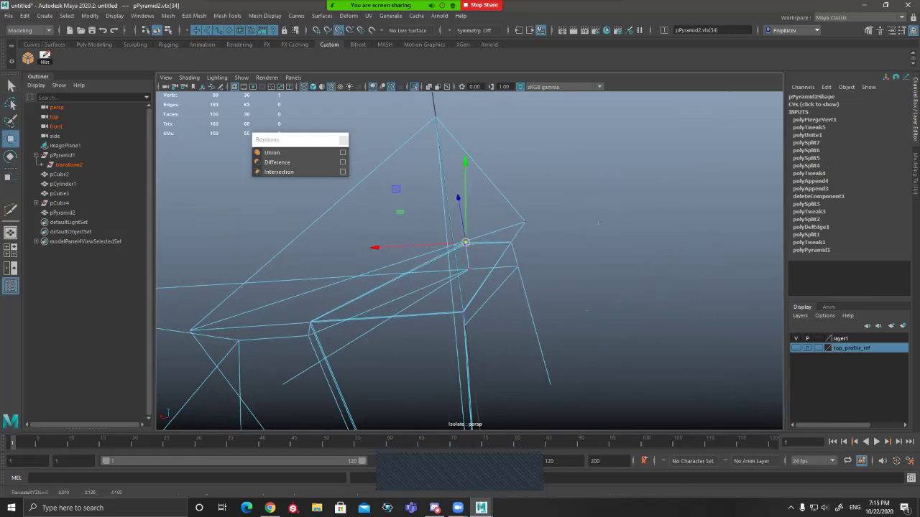
key("q")
left_click_drag(465, 248, 460, 250)
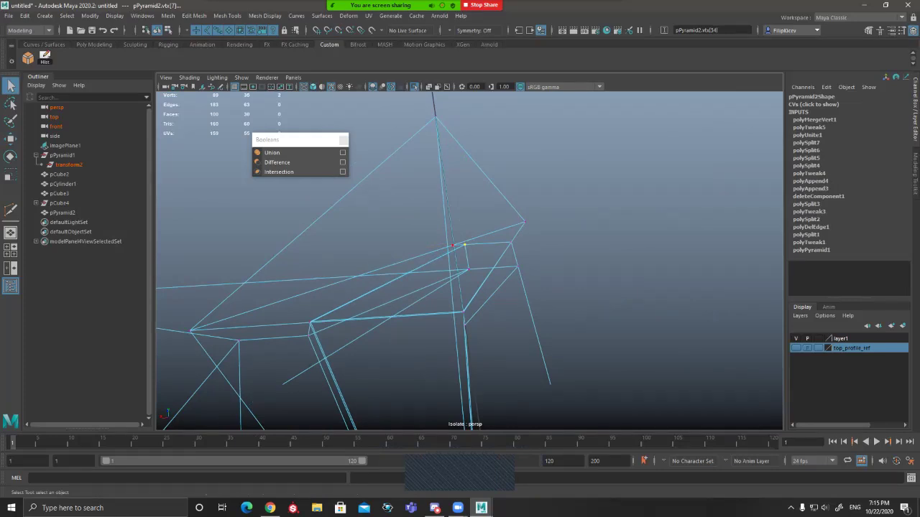
key("g")
Step: Snap the neighbouring cut vertices onto pCube4's matching corners and merge each overlapping pair
left_click_drag(460, 248, 402, 284, "alt")
left_click_drag(460, 287, 461, 252, "alt")
left_click(458, 252)
key("w")
key("v")
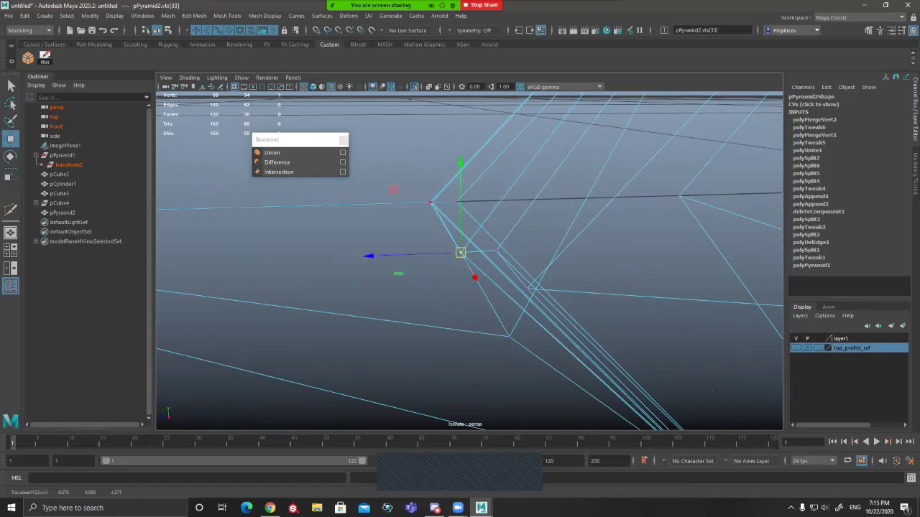
left_click(431, 202)
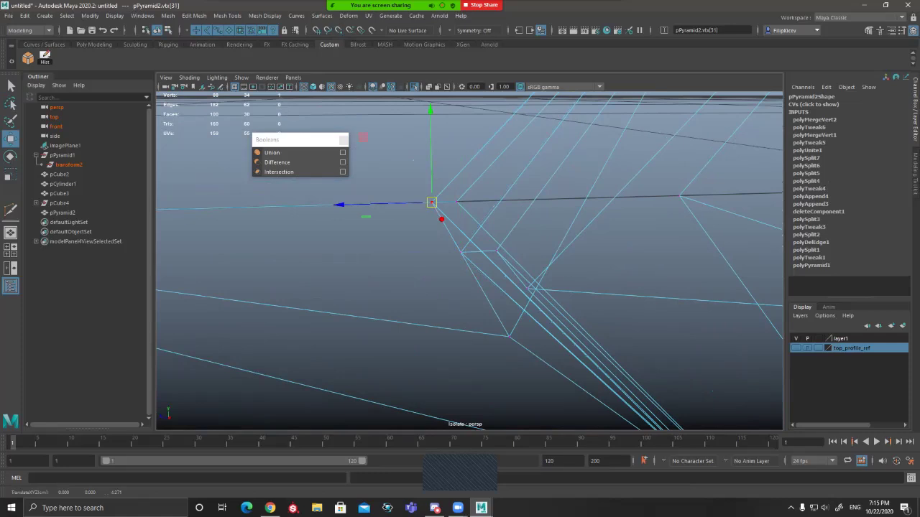
key("q")
left_click_drag(421, 191, 443, 215)
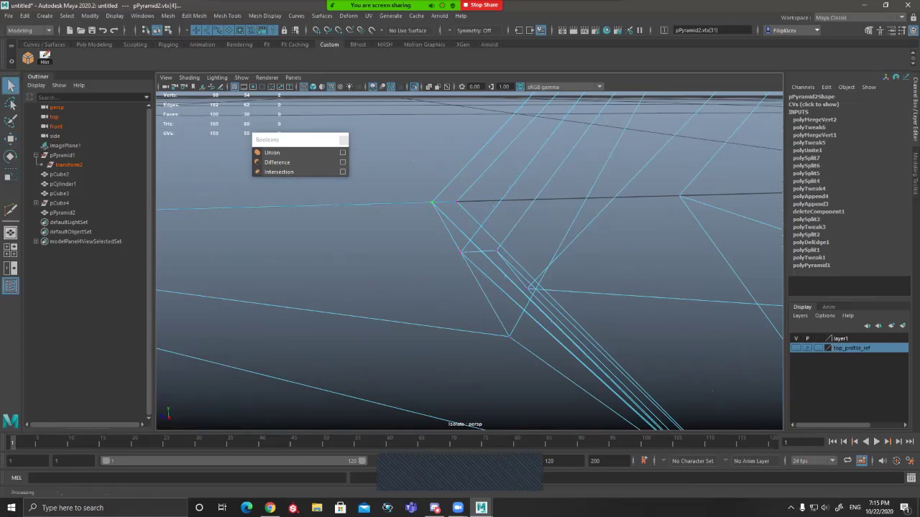
key("g")
left_click_drag(451, 242, 406, 259)
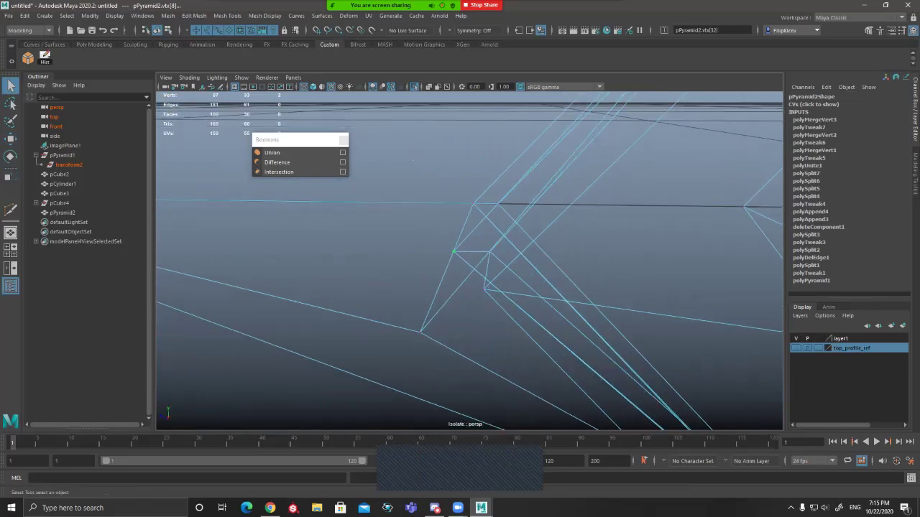
key("g")
Step: Try to merge the two closely spaced vertices at the opposite wing tip, and undo the merge
key("5")
scroll(406, 259, "down", 5)
left_click_drag(406, 259, 495, 195, "alt")
key("4")
left_click_drag(600, 296, 534, 314)
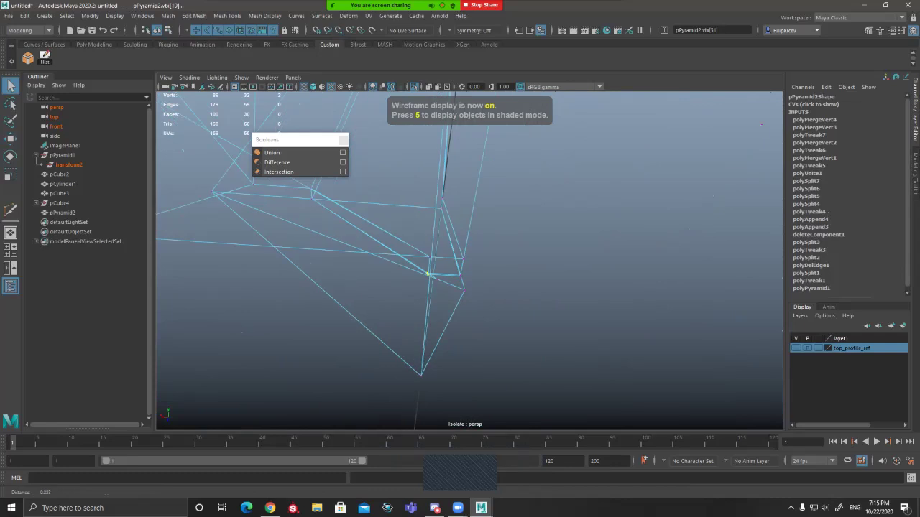
left_click_drag(436, 279, 460, 299, "alt")
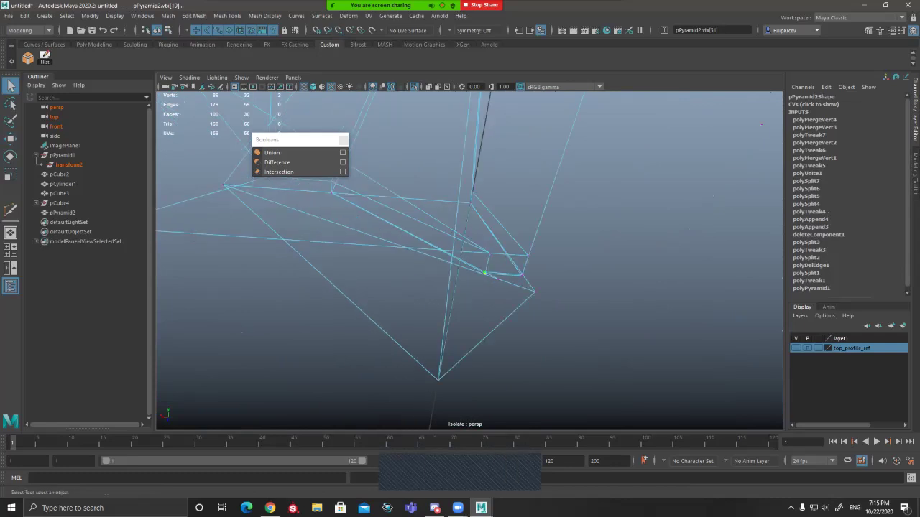
key("6")
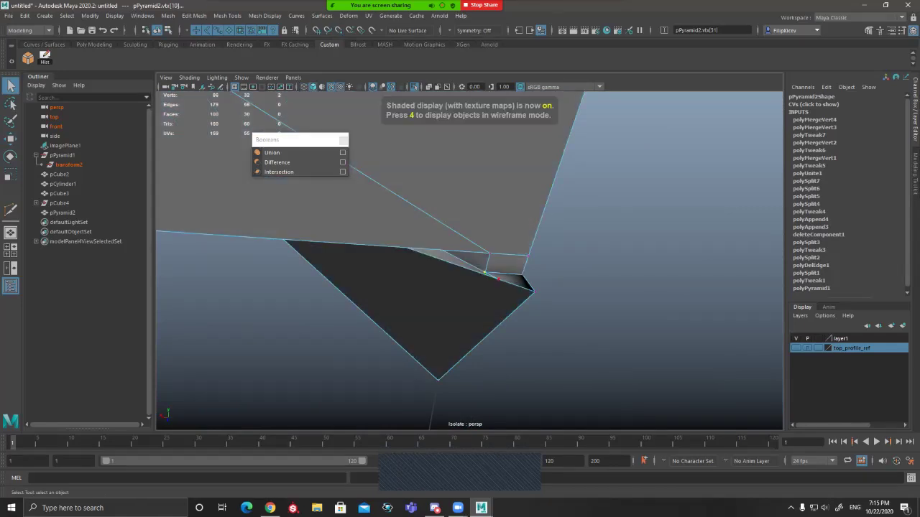
key("g")
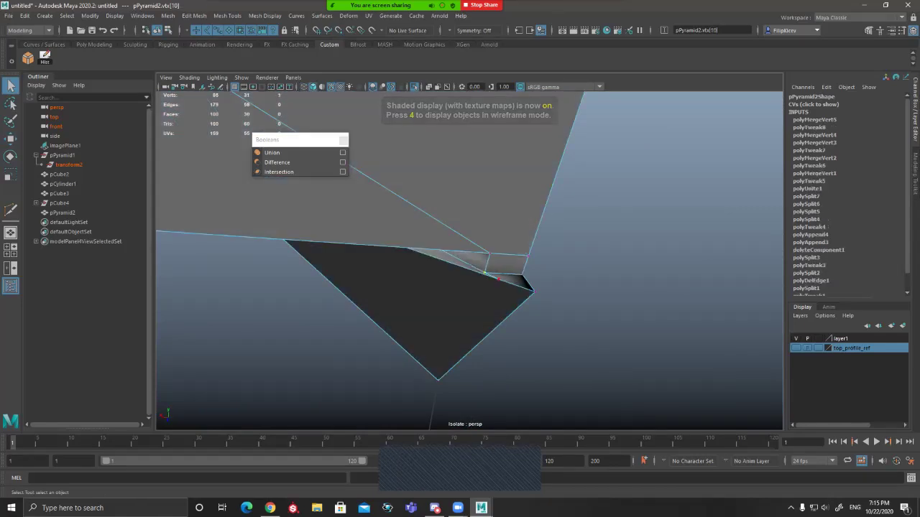
key("ctrl+z")
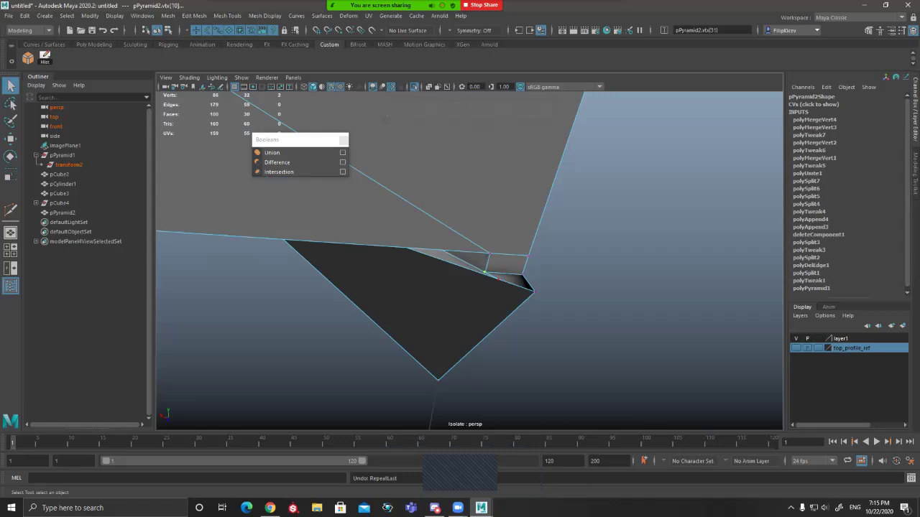
Step: Examine in wireframe how the geometry around the opposite wing tip's unmerged vertices displays at close range
key("4")
scroll(485, 273, "down", 3)
left_click(475, 263)
key("f")
scroll(470, 261, "down", 5)
scroll(469, 260, "up", 2)
scroll(470, 260, "up", 2)
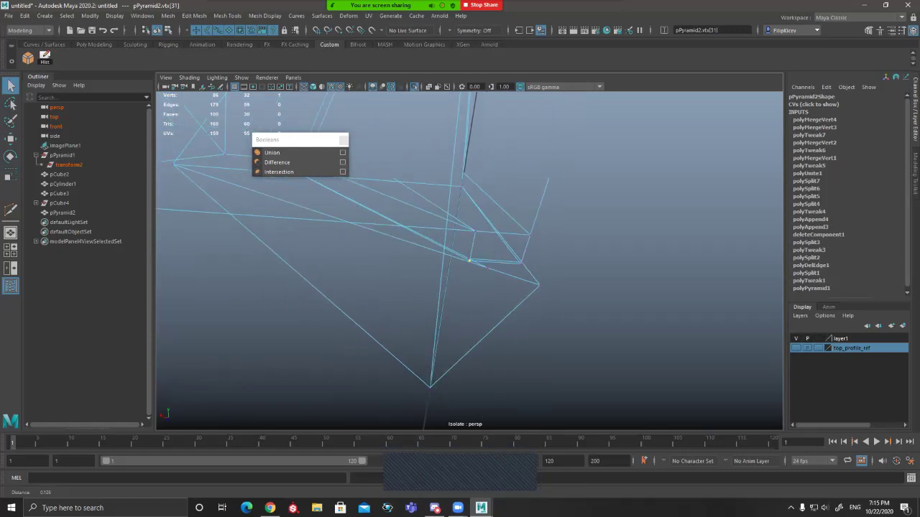
scroll(469, 261, "up", 1)
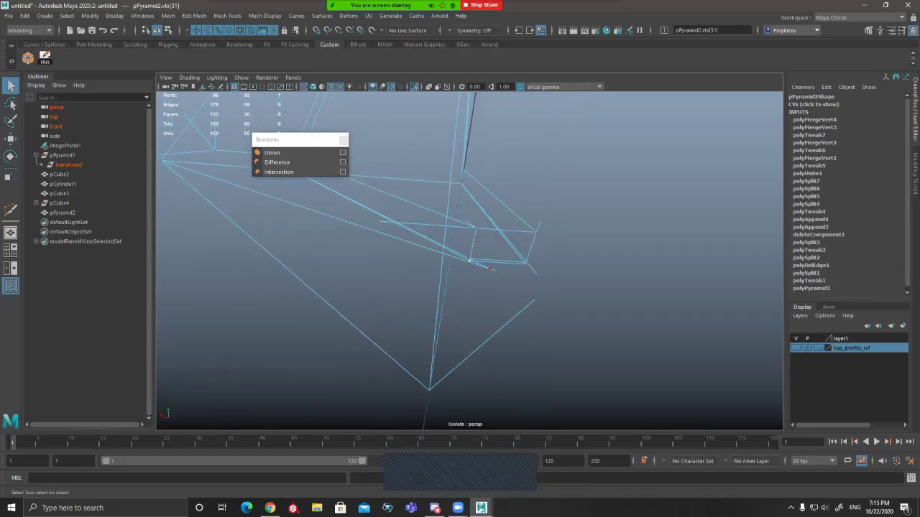
scroll(489, 269, "up", 4)
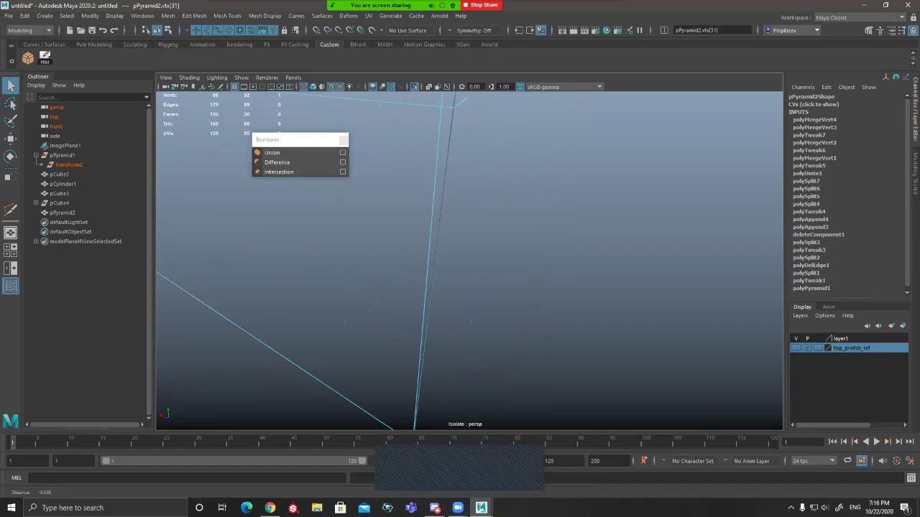
scroll(483, 267, "down", 4)
scroll(483, 267, "up", 3)
scroll(483, 267, "down", 3)
scroll(483, 267, "down", 2)
scroll(482, 266, "up", 5)
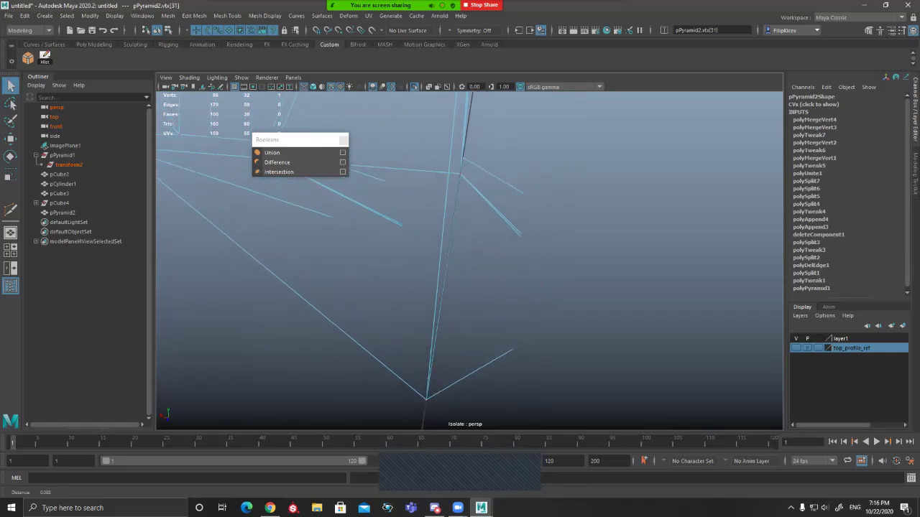
scroll(483, 267, "down", 4)
scroll(483, 267, "up", 4)
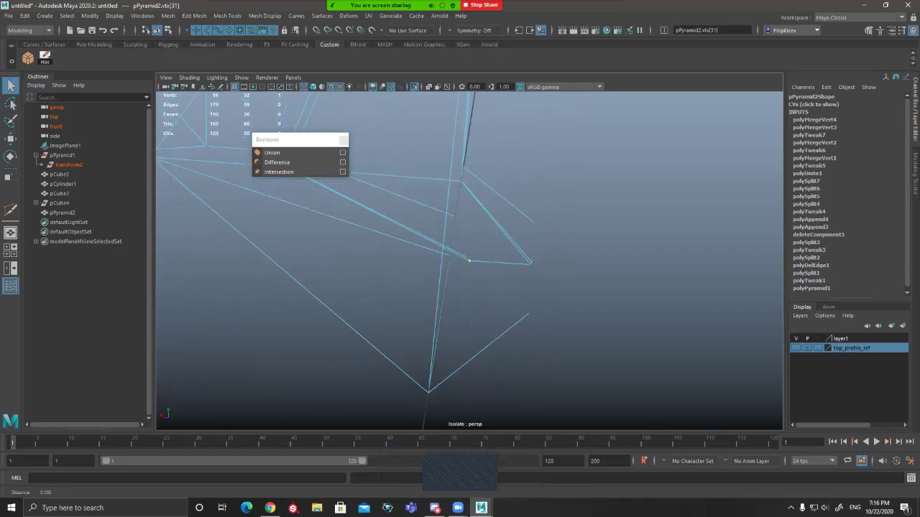
scroll(474, 258, "down", 3)
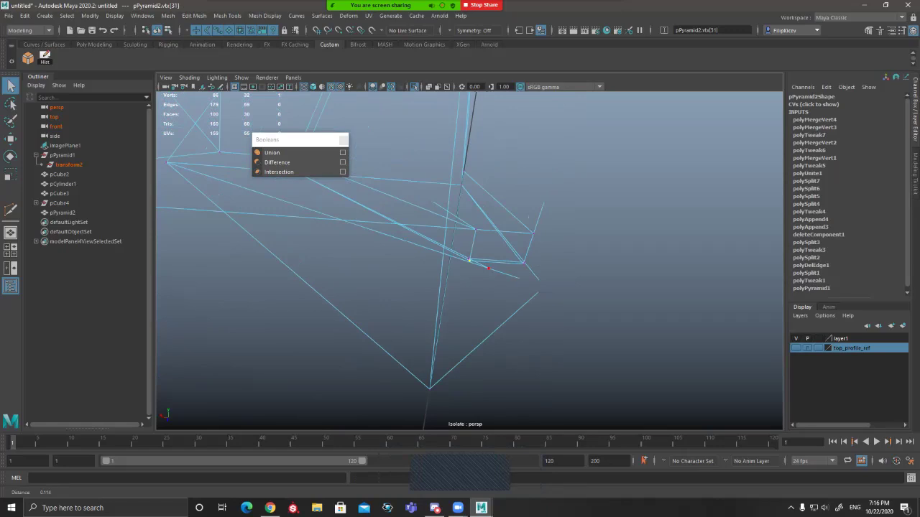
scroll(470, 261, "down", 1)
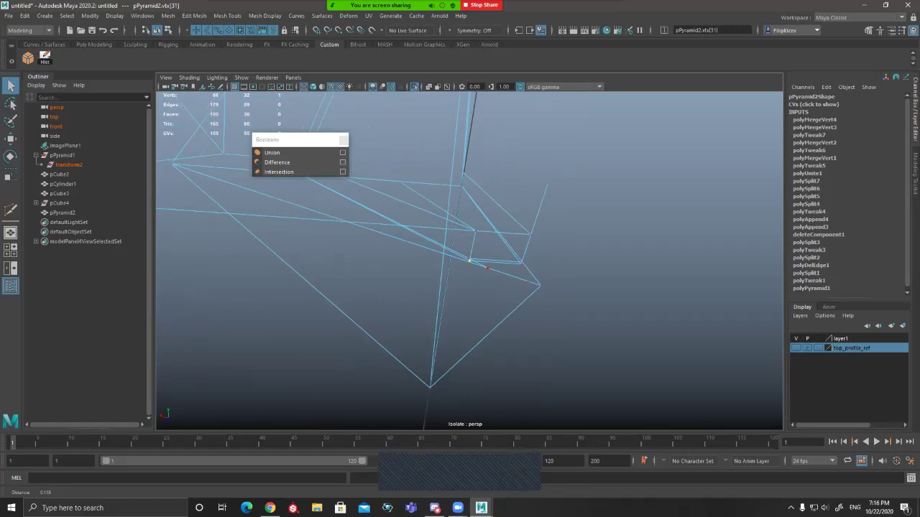
scroll(483, 266, "down", 2)
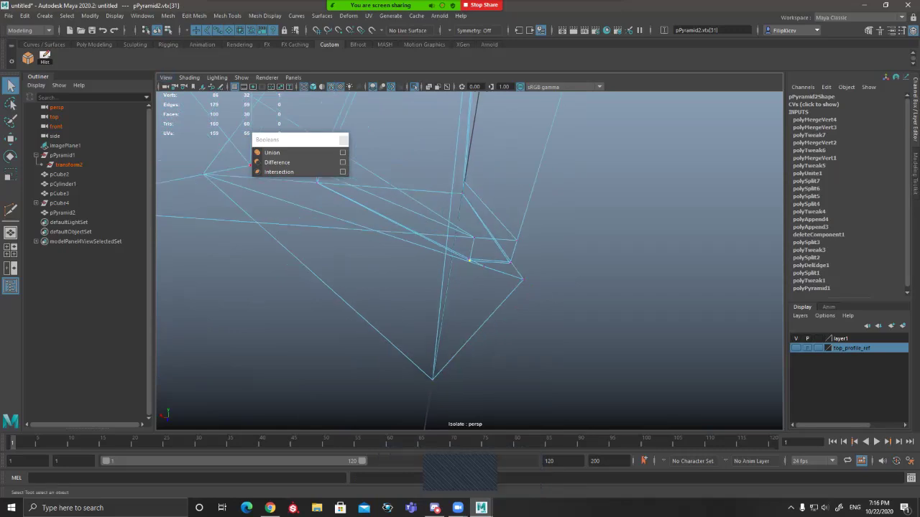
Step: Set the persp camera's near clip plane to 0.001 and far clip plane to 100000
left_click(56, 107)
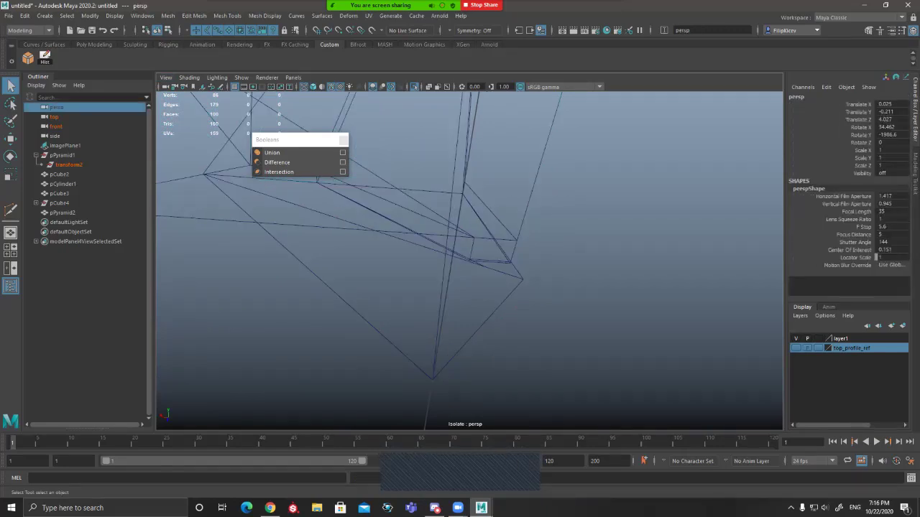
key("ctrl+a")
left_click_drag(735, 105, 687, 72)
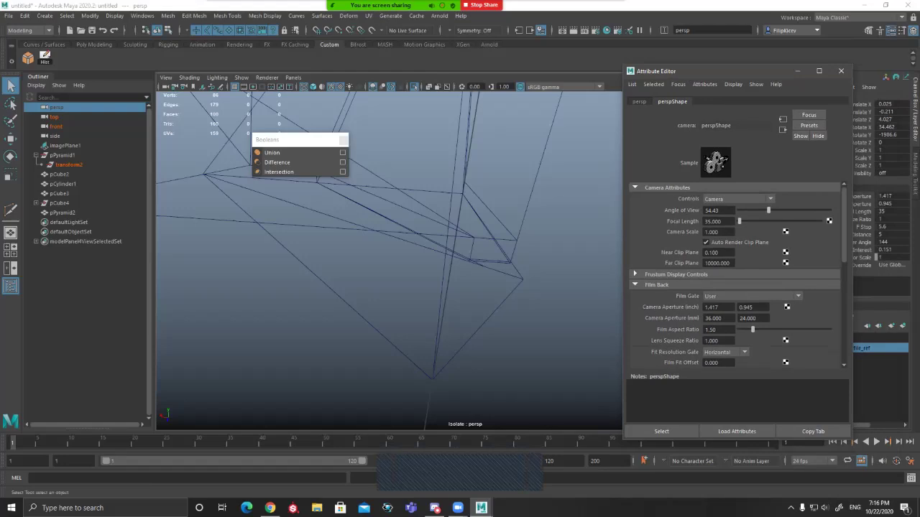
scroll(389, 260, "down", 5)
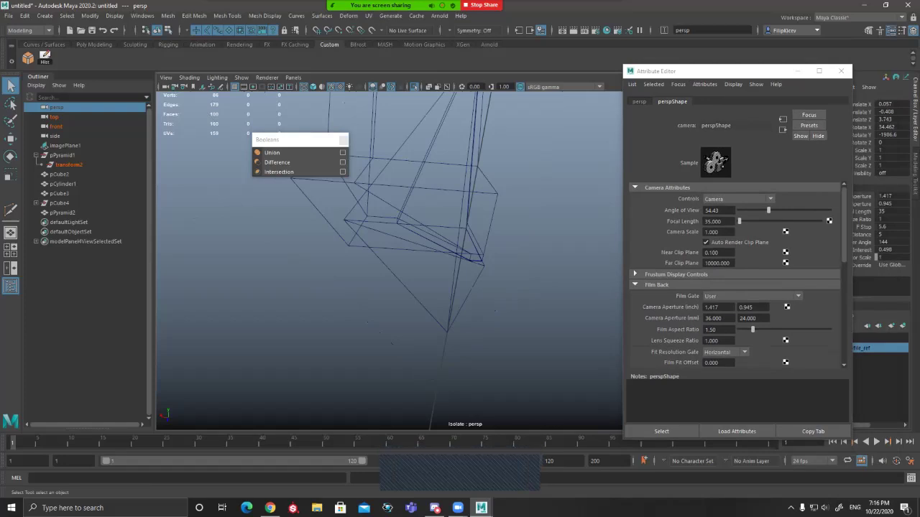
left_click(721, 263)
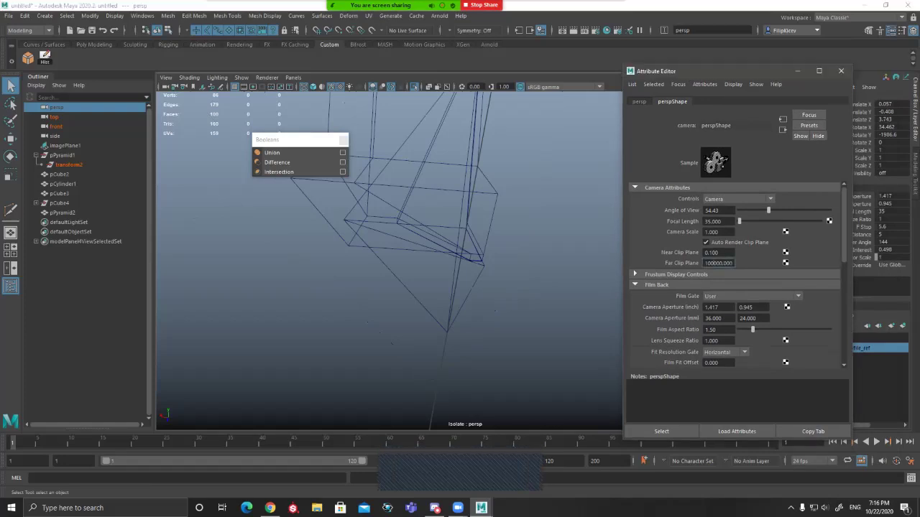
double_click(717, 263)
left_click(720, 253)
double_click(719, 253)
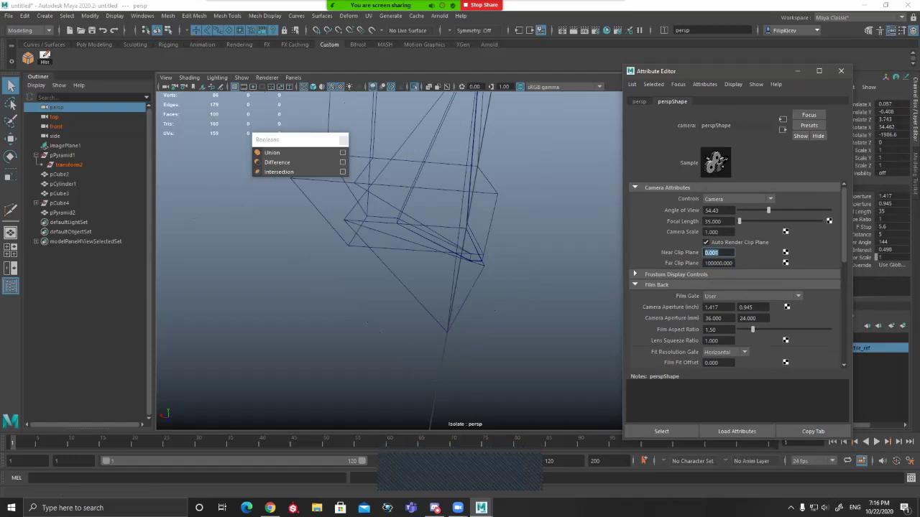
left_click(840, 71)
right_click_drag(402, 273, 575, 273, "alt")
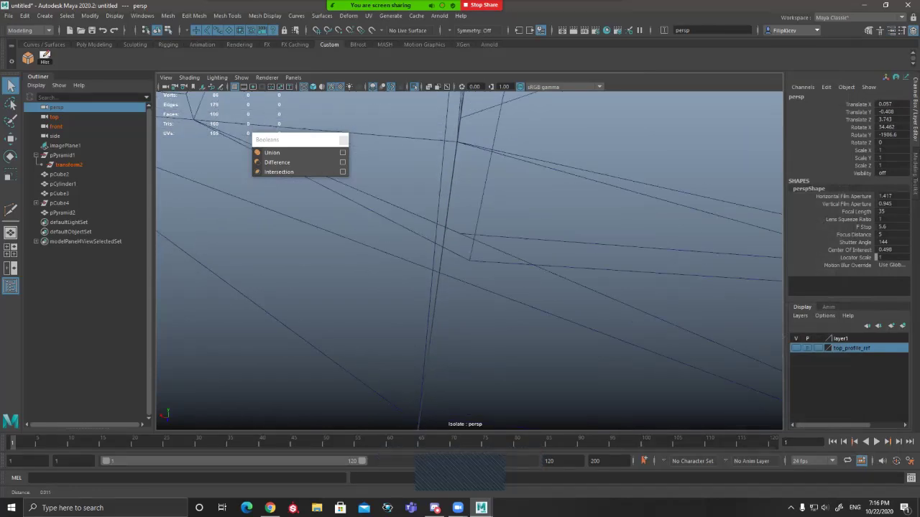
Step: Select pPyramid2, frame it in shaded display, and inspect the merged joint and wing tip from several angles
left_click(62, 213)
key("f")
left_click_drag(460, 273, 546, 259, "alt")
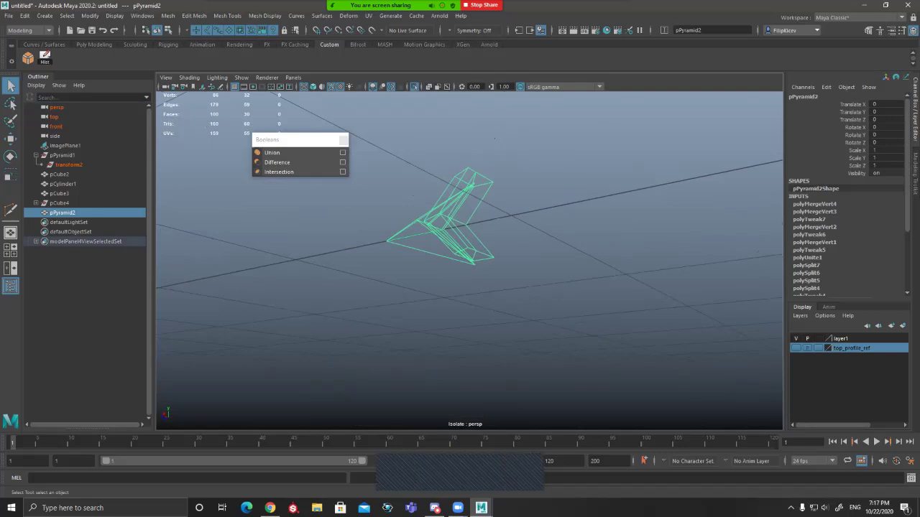
key("5")
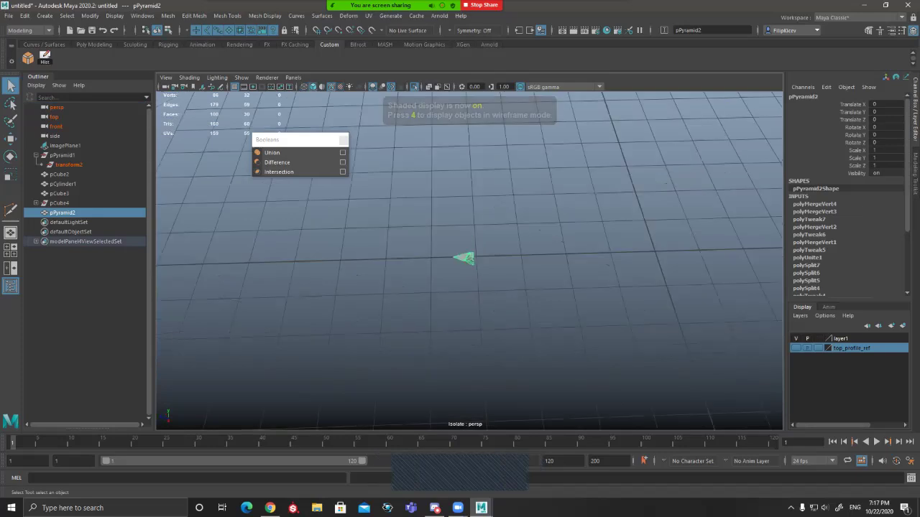
right_click_drag(431, 273, 518, 273, "alt")
left_click_drag(446, 273, 517, 256, "alt")
right_click_drag(517, 255, 531, 256, "alt")
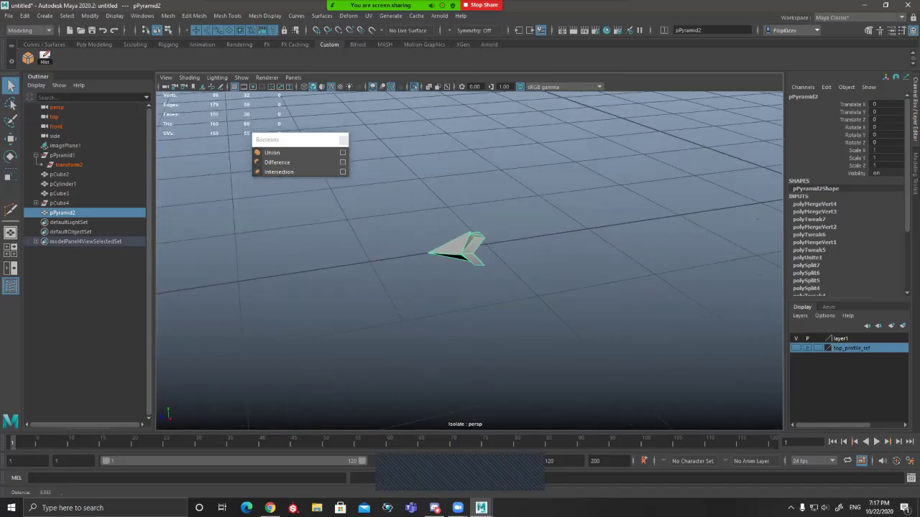
left_click_drag(460, 266, 417, 251, "alt")
right_click_drag(417, 251, 503, 258, "alt")
left_click_drag(474, 262, 507, 257, "alt")
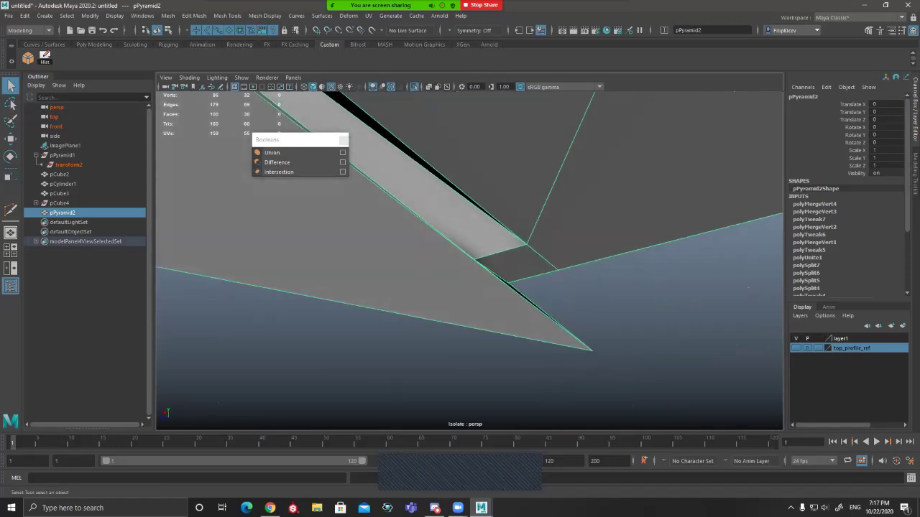
right_click_drag(532, 258, 388, 258, "alt")
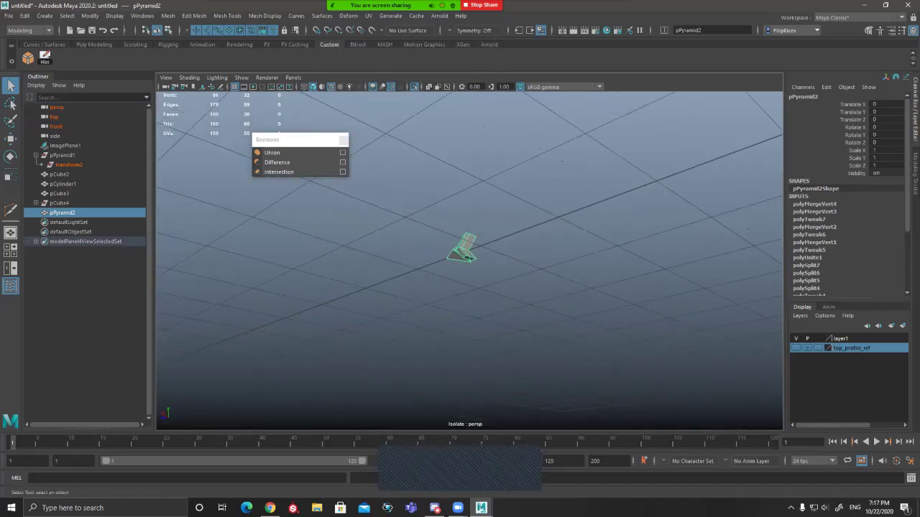
left_click_drag(431, 287, 489, 230, "alt")
left_click_drag(467, 248, 460, 305, "alt")
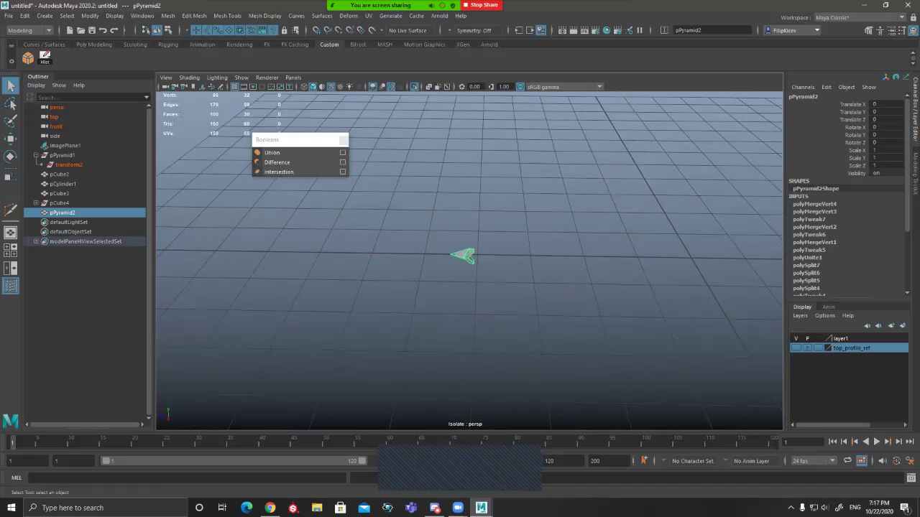
Step: Frame everything in the side view to compare the arrowhead with the sword reference, and return to the perspective view
key("space")
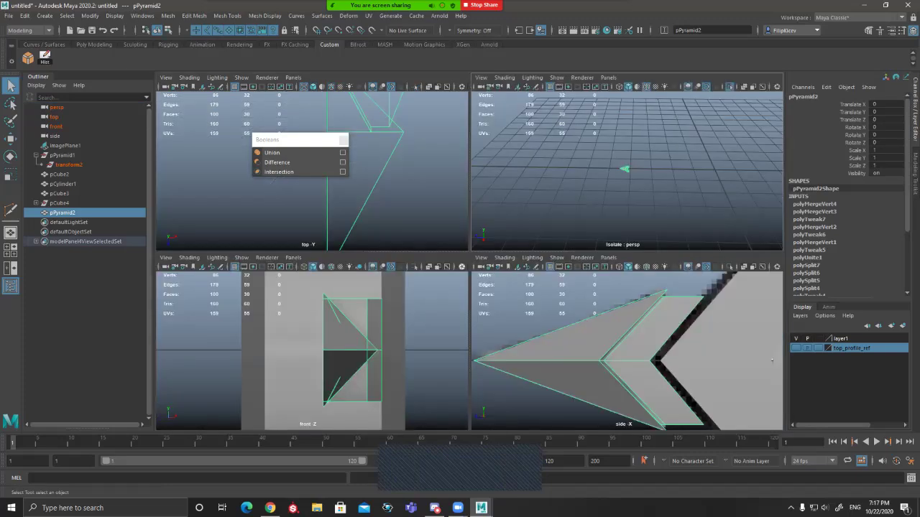
key("a")
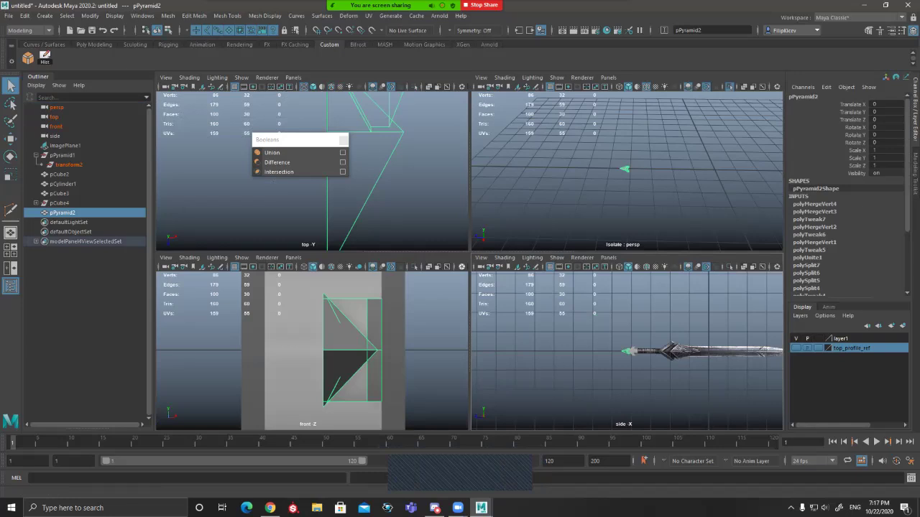
key("space")
scroll(469, 252, "up", 6)
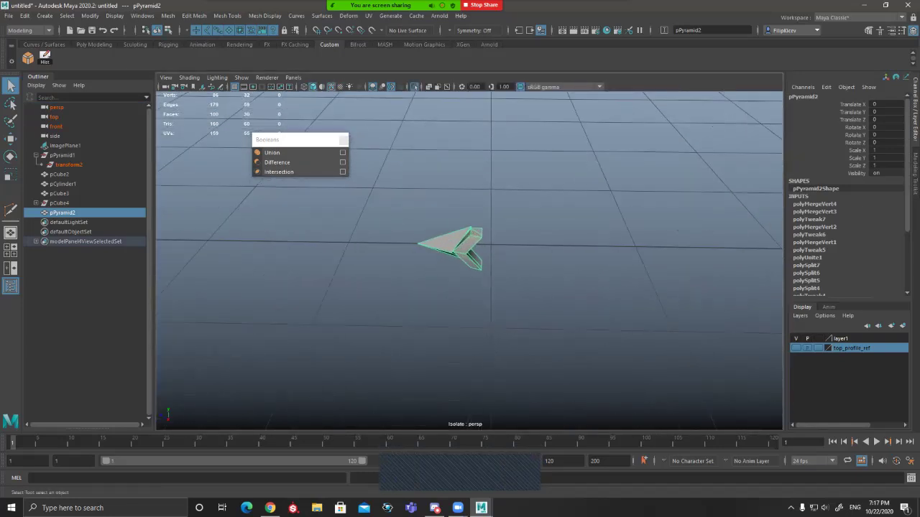
Step: Inspect the gap between the arrowhead and the wing at the lower wing tip in shaded display from several angles
scroll(467, 251, "up", 5)
left_click_drag(467, 251, 618, 202, "alt")
scroll(469, 258, "up", 4)
scroll(470, 258, "down", 9)
left_click_drag(469, 259, 575, 276, "alt")
scroll(470, 259, "up", 10)
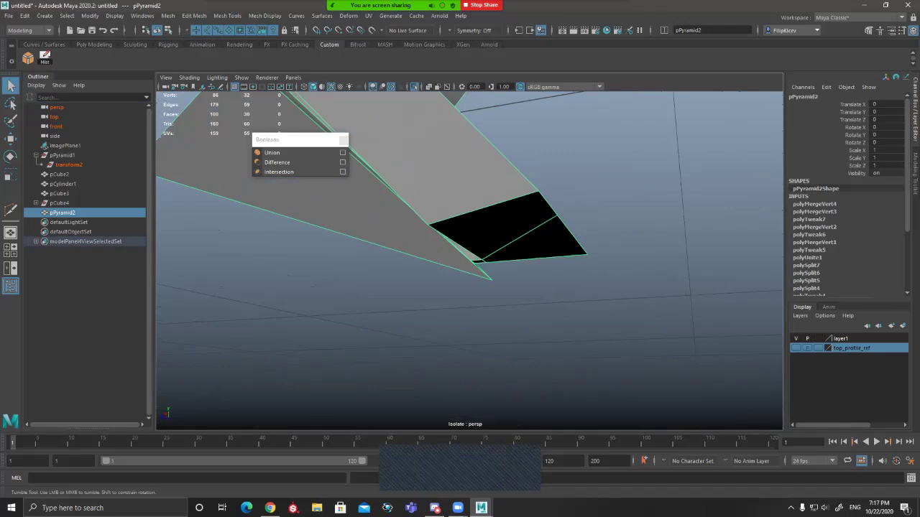
left_click_drag(469, 259, 532, 248, "alt")
scroll(469, 258, "up", 6)
scroll(469, 259, "down", 4)
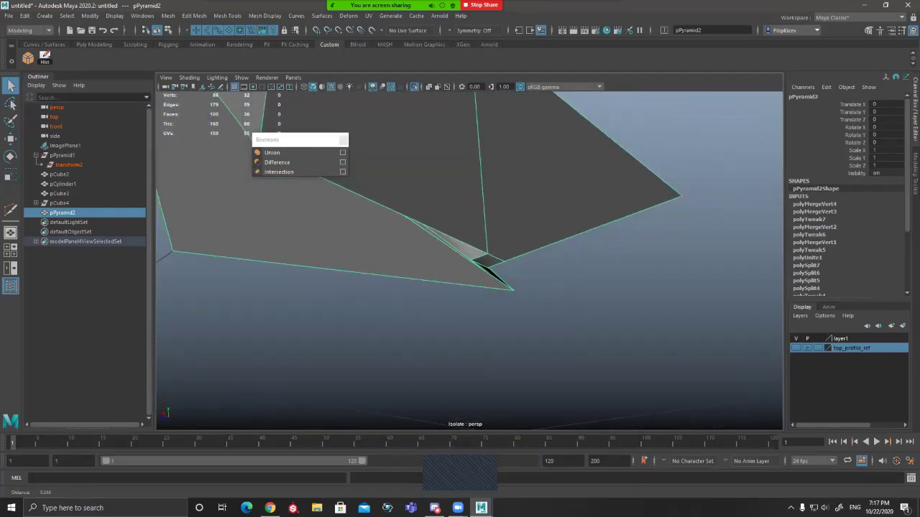
Step: Examine the lower wing tip's unmerged corner vertices at close range, comparing wireframe and shaded display
key("4")
scroll(469, 258, "up", 3)
left_click_drag(469, 258, 528, 273, "alt")
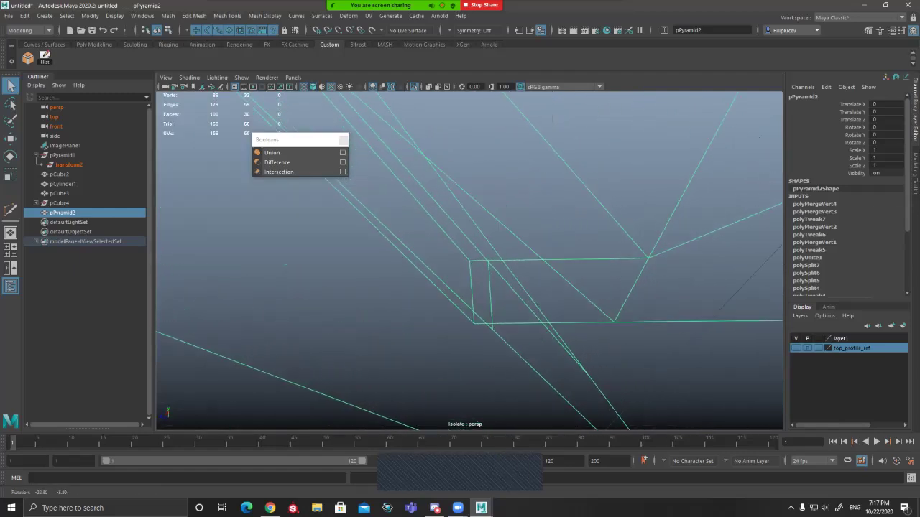
key("5")
key("ctrl+F11")
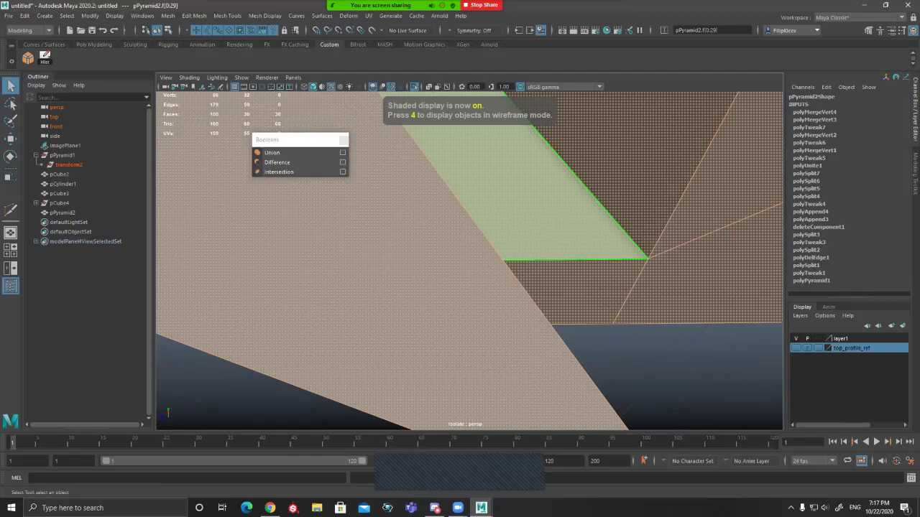
key("F8")
key("4")
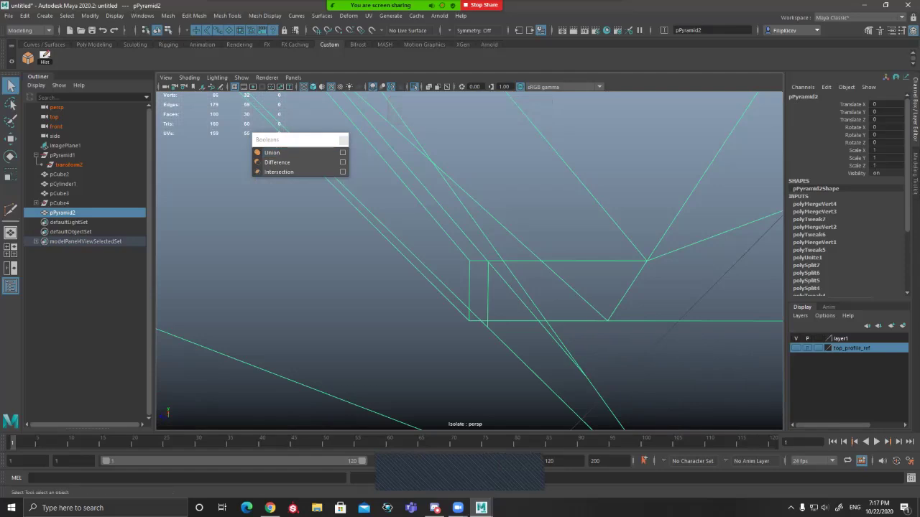
mouse_move(460, 287)
left_mouse_down("alt")
mouse_move(440, 272)
mouse_move(465, 278)
left_mouse_up("alt")
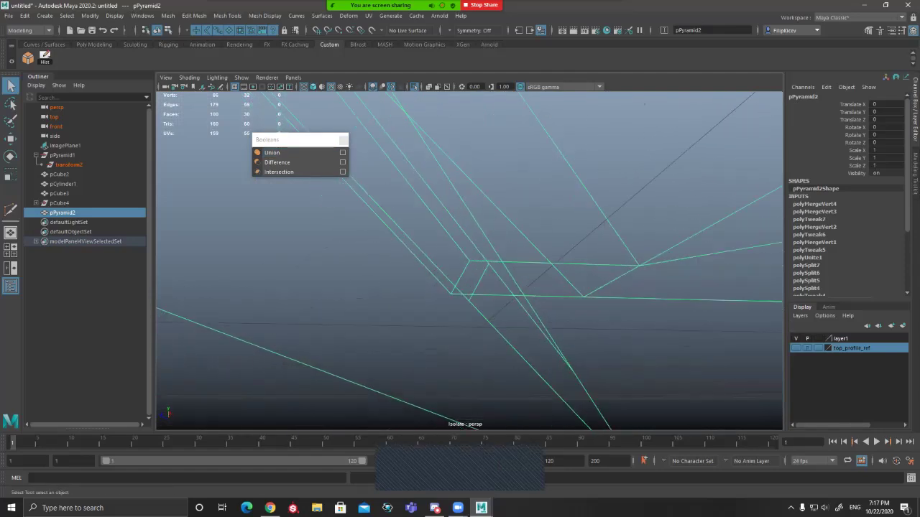
Step: Select the neighbouring upper corner vertices at the lower wing tip, and check their adjoining faces in shaded display
left_click(489, 263)
left_click_drag(462, 258, 477, 269, "shift")
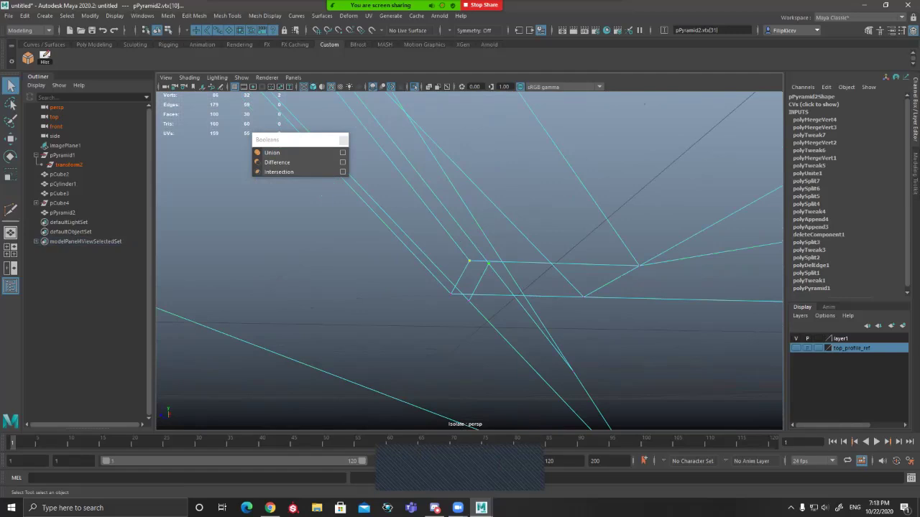
key("5")
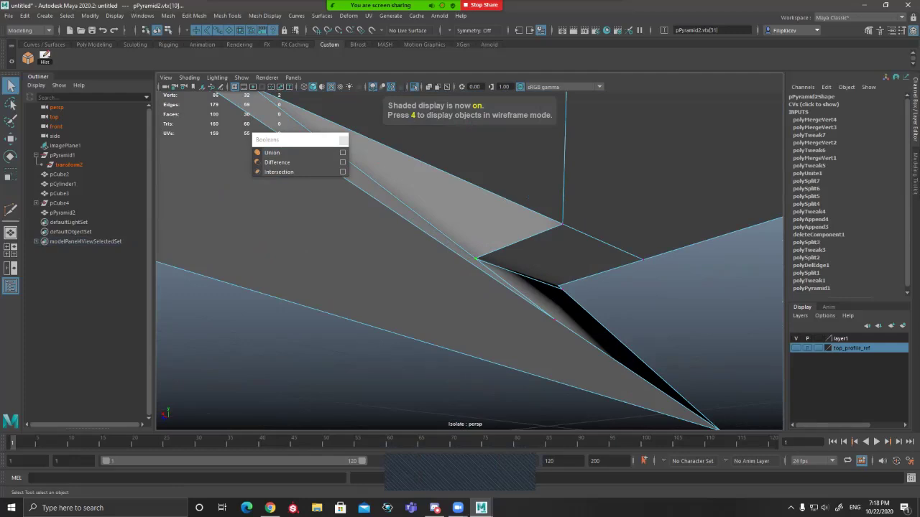
key("F11")
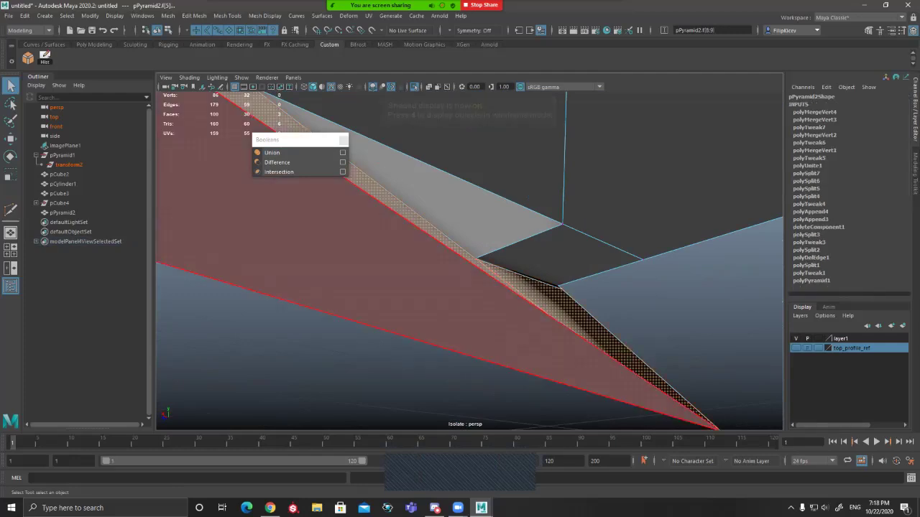
scroll(463, 244, "down", 10)
left_click_drag(463, 241, 485, 239, "alt")
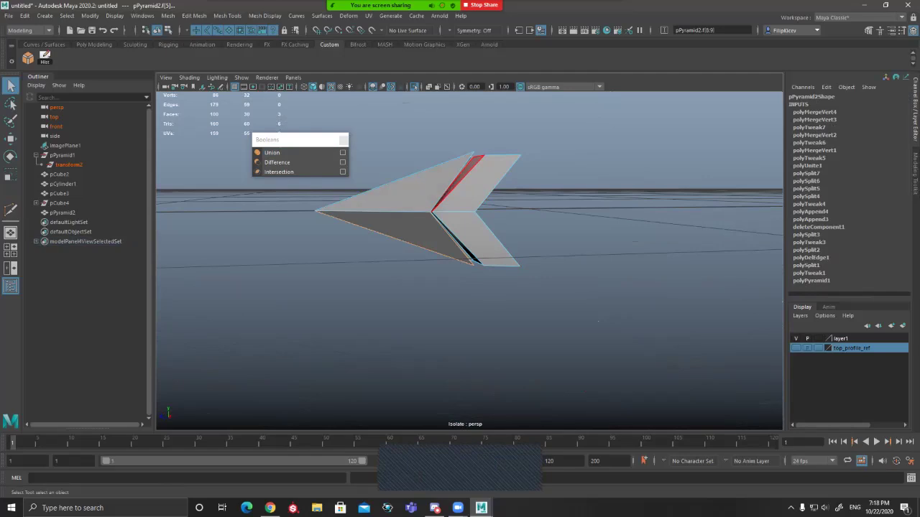
left_click_drag(460, 182, 467, 170, "alt")
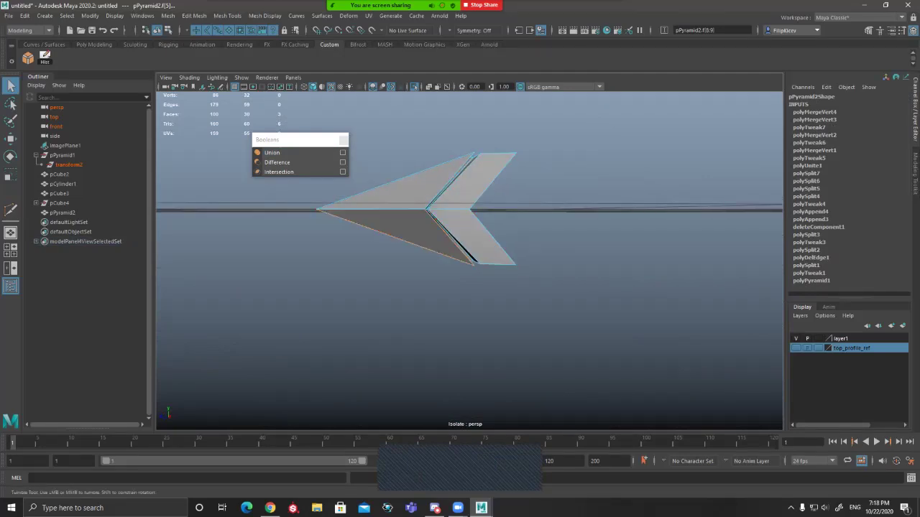
Step: Examine the narrow faces beside the lower wing tip's gap up close in shaded and wireframe display
left_click_drag(471, 277, 471, 258, "alt")
scroll(470, 260, "up", 10)
scroll(471, 260, "down", 3)
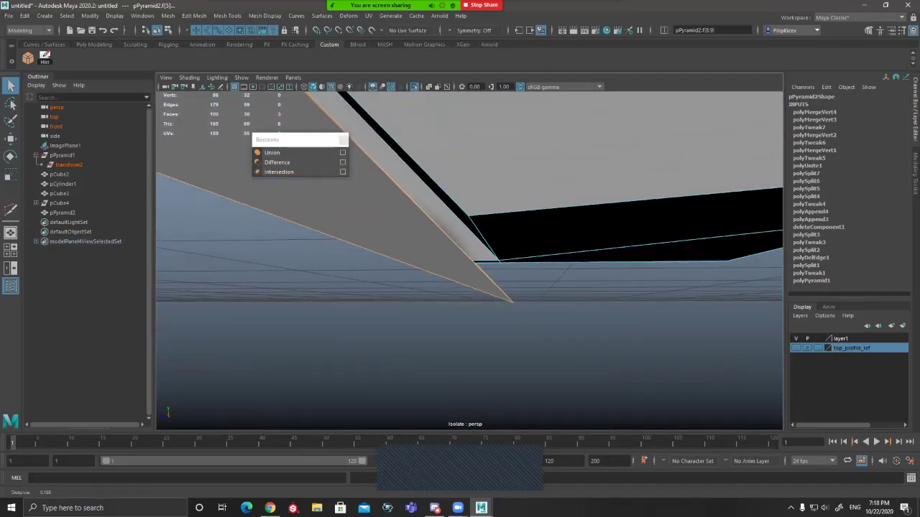
scroll(471, 260, "up", 2)
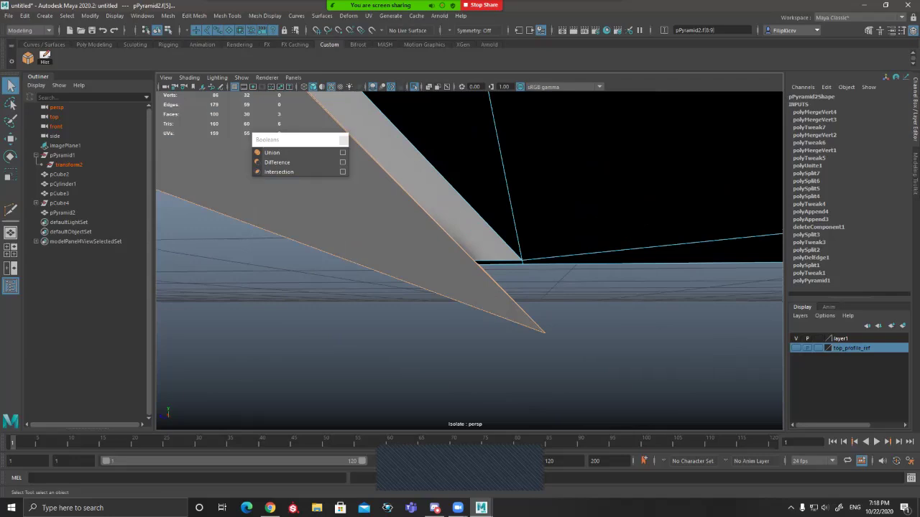
left_click_drag(496, 294, 502, 276, "alt")
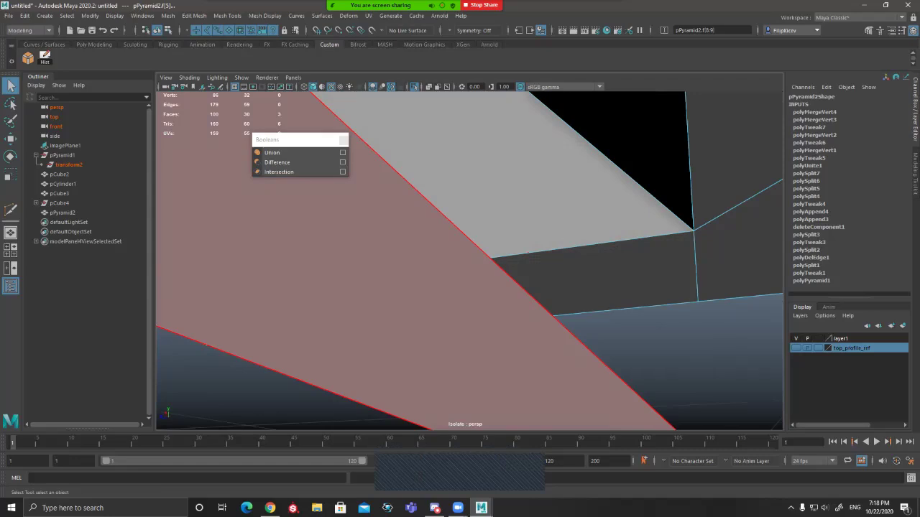
scroll(496, 276, "down", 4)
mouse_move(496, 277)
left_mouse_down("alt")
mouse_move(483, 278)
mouse_move(496, 293)
left_mouse_up("alt")
scroll(489, 276, "up", 4)
scroll(489, 276, "down", 4)
key("4")
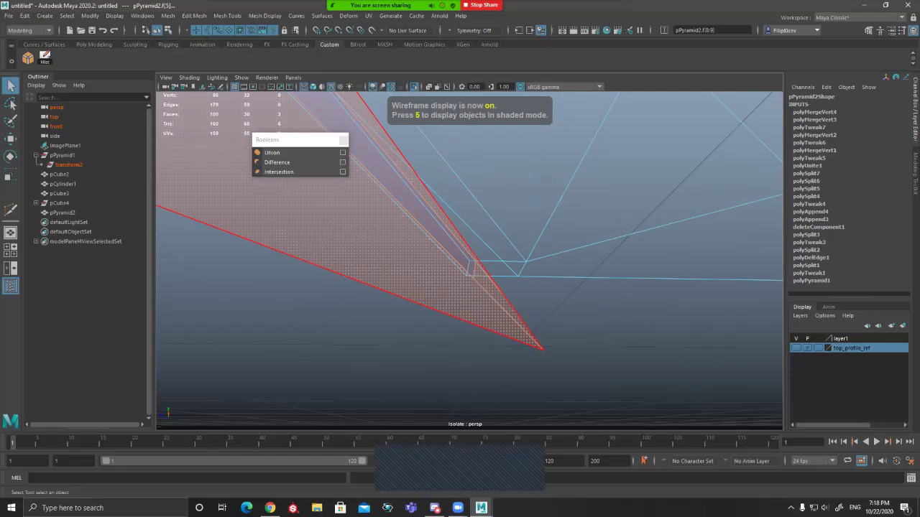
Step: Snap the upper corner vertex at the lower wing tip onto its matching vertex on the adjoining piece
left_click(532, 295)
scroll(503, 291, "up", 4)
left_click_drag(503, 291, 502, 302, "alt")
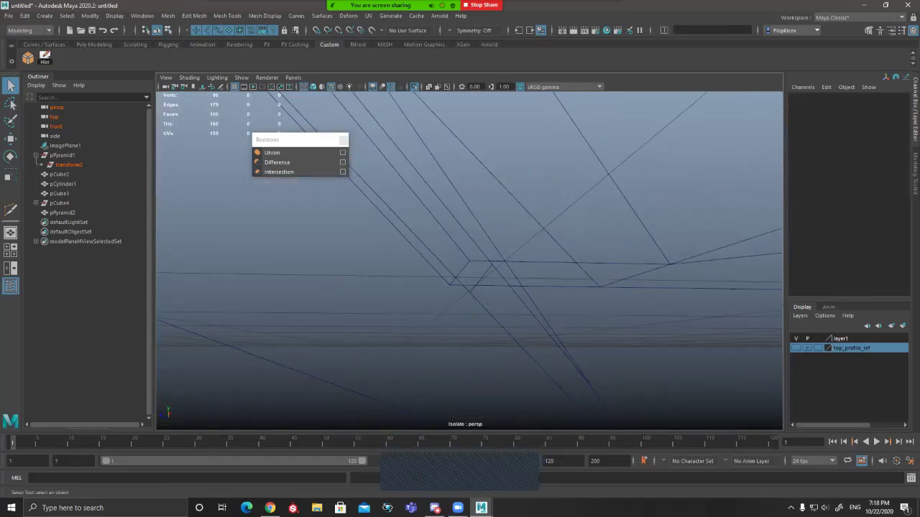
left_click(470, 261)
key("w")
left_click_drag(471, 263, 472, 271, "alt")
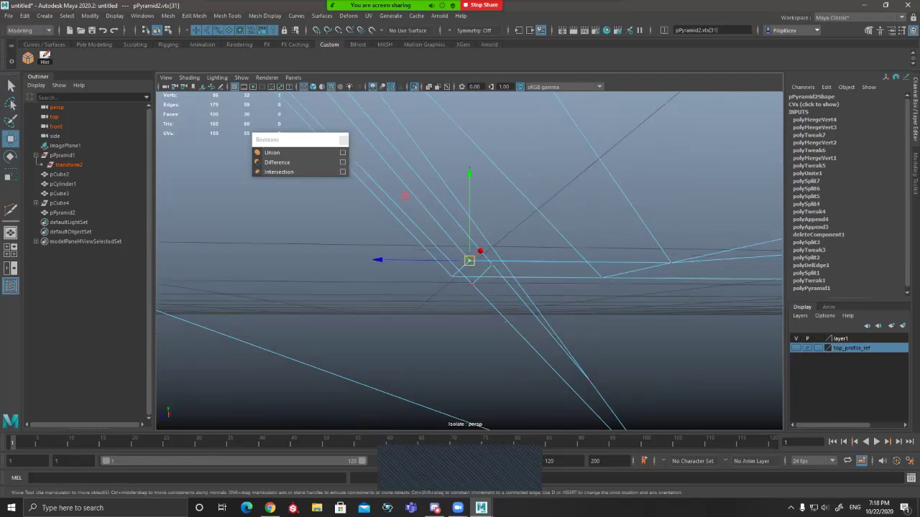
key("5")
scroll(471, 272, "up", 4)
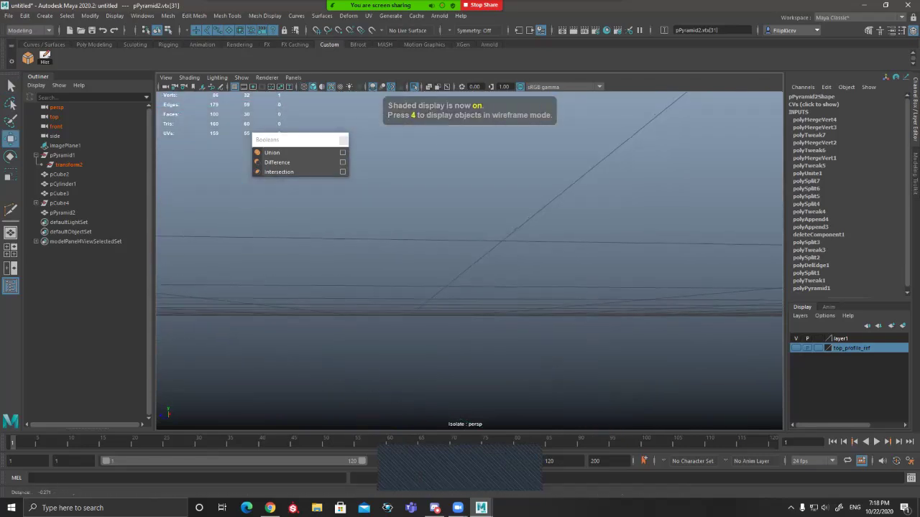
key("f")
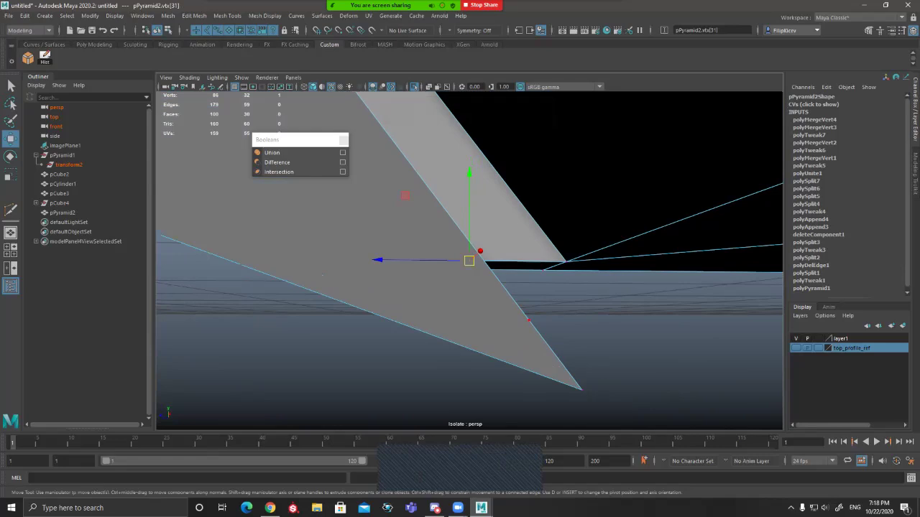
key("4")
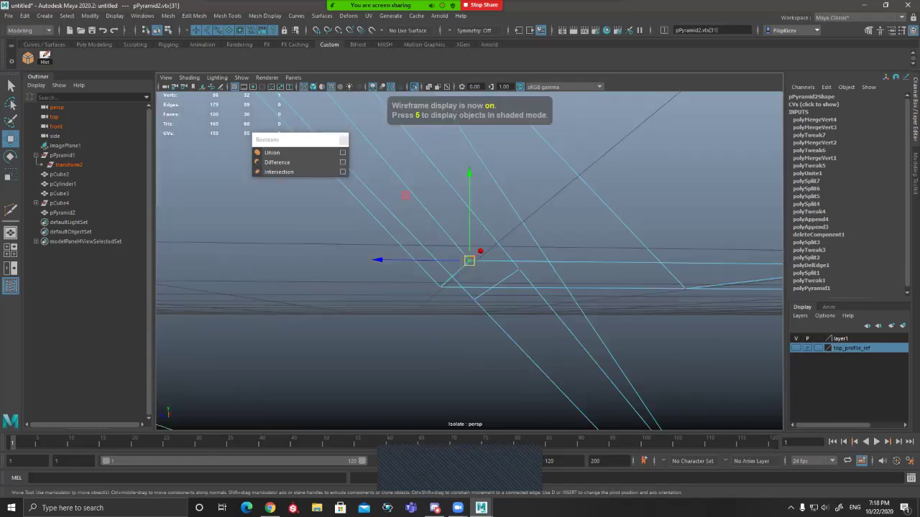
left_click_drag(470, 260, 519, 269)
Step: Snap the lower corner vertex at the same wing tip onto its matching neighbour and check the joint
left_click(441, 287)
key("v")
left_click(339, 30)
left_click(339, 30)
left_click_drag(440, 286, 473, 300)
scroll(471, 268, "down", 4)
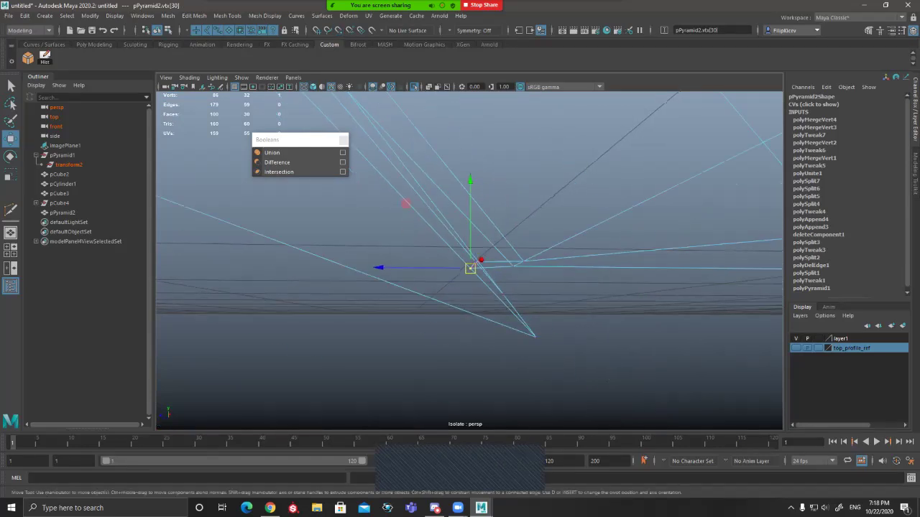
key("5")
mouse_move(470, 268)
left_mouse_down("alt")
mouse_move(406, 252)
mouse_move(481, 263)
left_mouse_up("alt")
key("4")
Step: Merge each of the two snapped vertex pairs at the lower wing tip to its center
key("q")
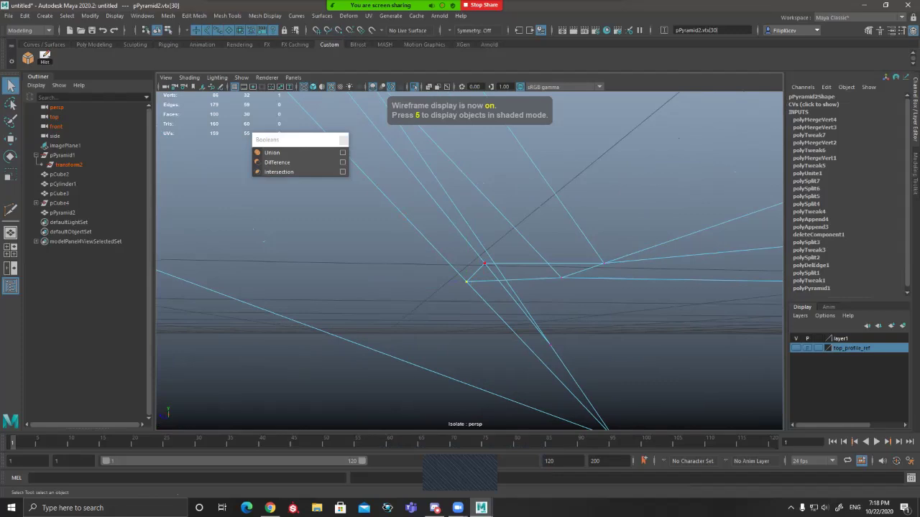
left_click(485, 263, "shift")
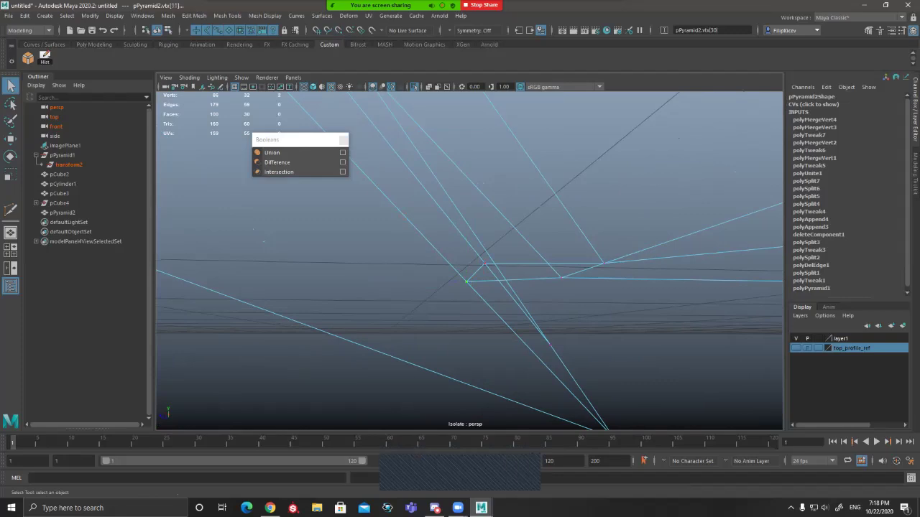
right_click_drag(466, 291, 469, 232, "shift")
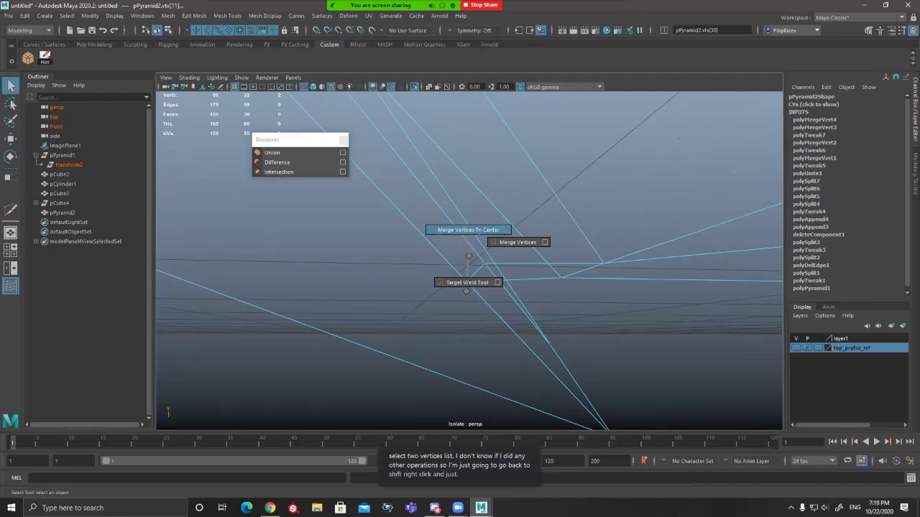
right_click_drag(476, 230, 476, 230, "shift")
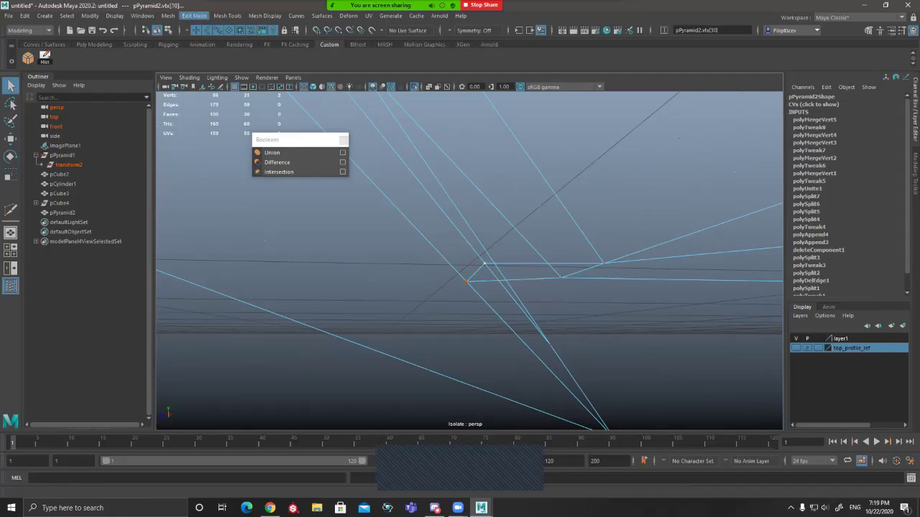
left_click(194, 16)
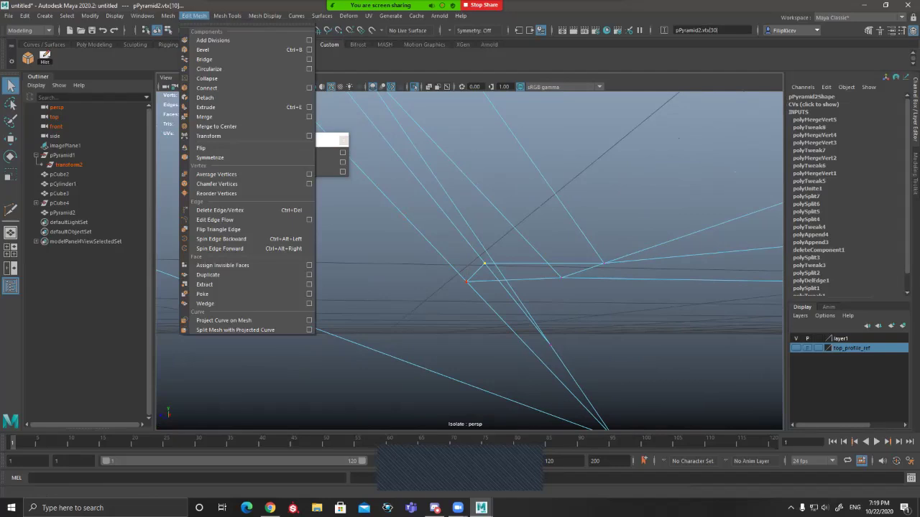
left_click(216, 126)
scroll(469, 261, "down", 5)
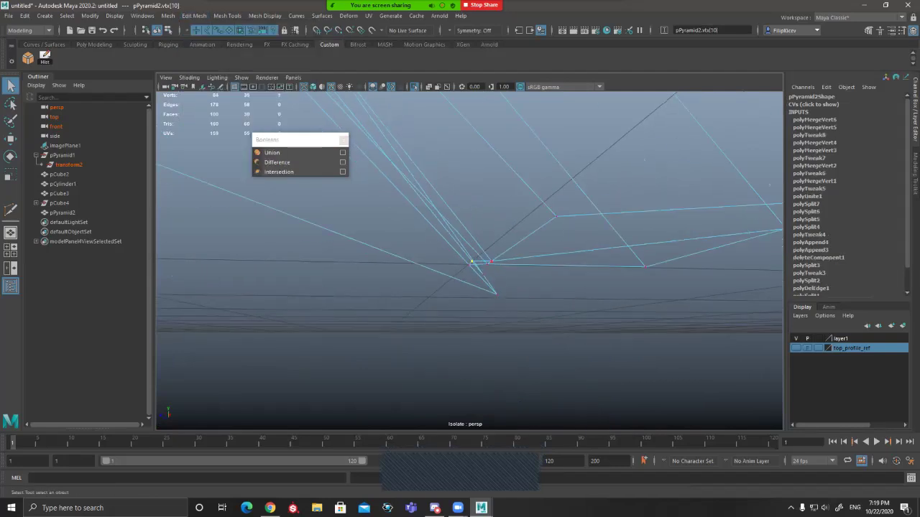
Step: Inspect the merged wing tip joint in shaded display from several angles, checking a face and the merged vertex
key("5")
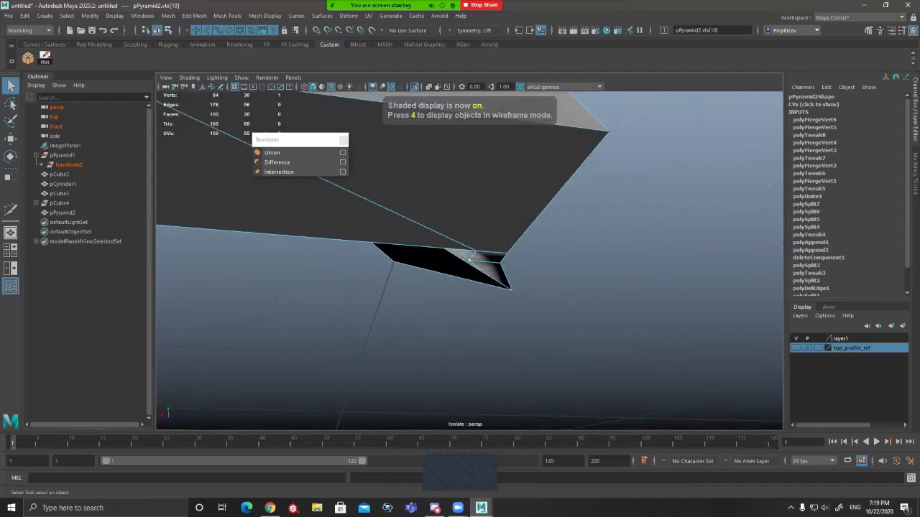
left_click(430, 263)
left_click_drag(430, 263, 589, 259, "alt")
scroll(489, 263, "down", 3)
left_click_drag(460, 208, 535, 251, "alt")
left_click_drag(460, 230, 500, 223, "alt")
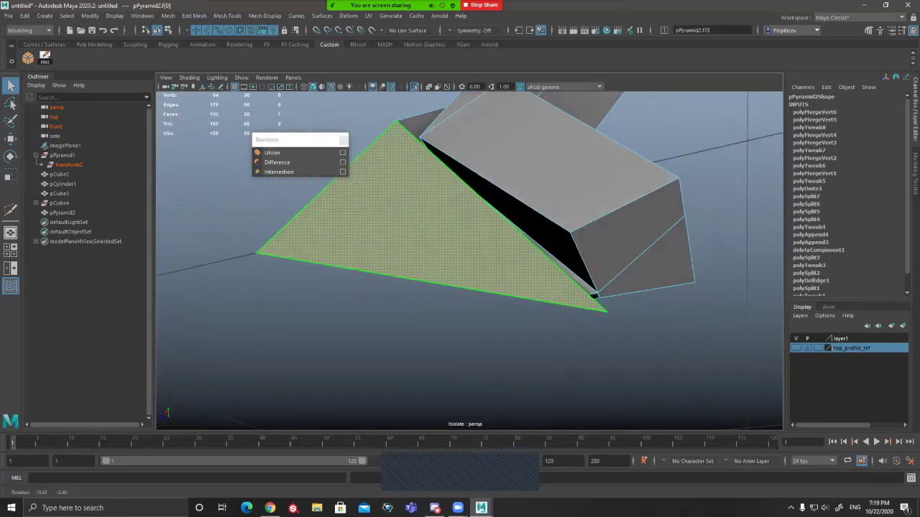
left_click_drag(438, 230, 617, 250, "alt")
left_click(621, 256)
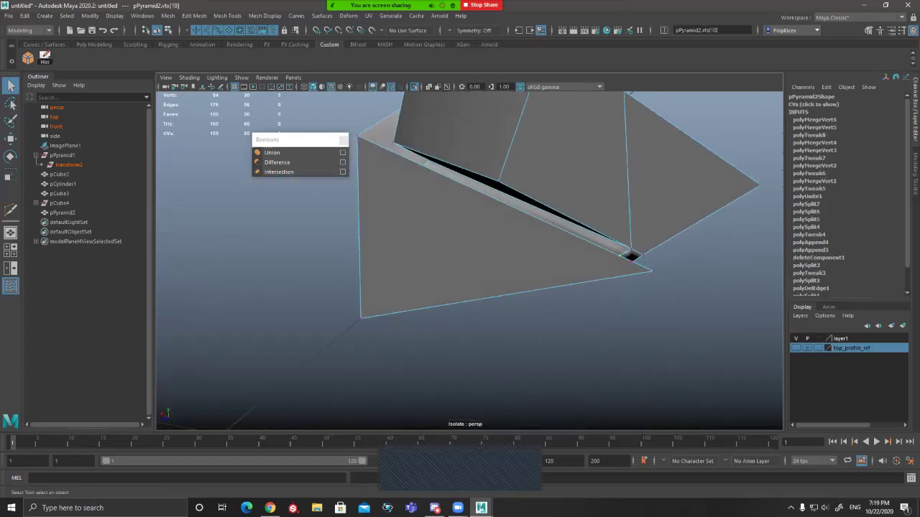
Step: Preview the arrowhead with mesh smoothing, and return to unsmoothed display for a close look at the centre ridge
key("3")
left_click_drag(552, 287, 436, 160, "alt")
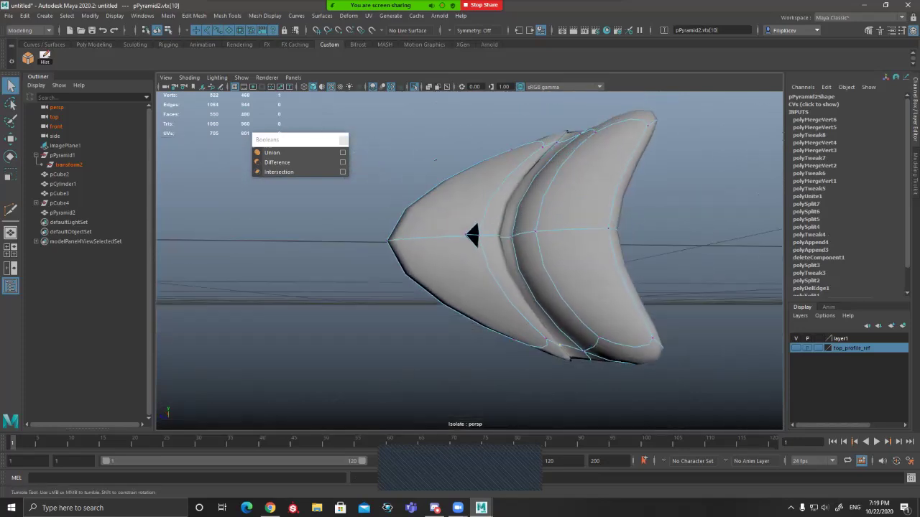
key("1")
left_click_drag(435, 160, 725, 299, "alt")
scroll(733, 304, "up", 6)
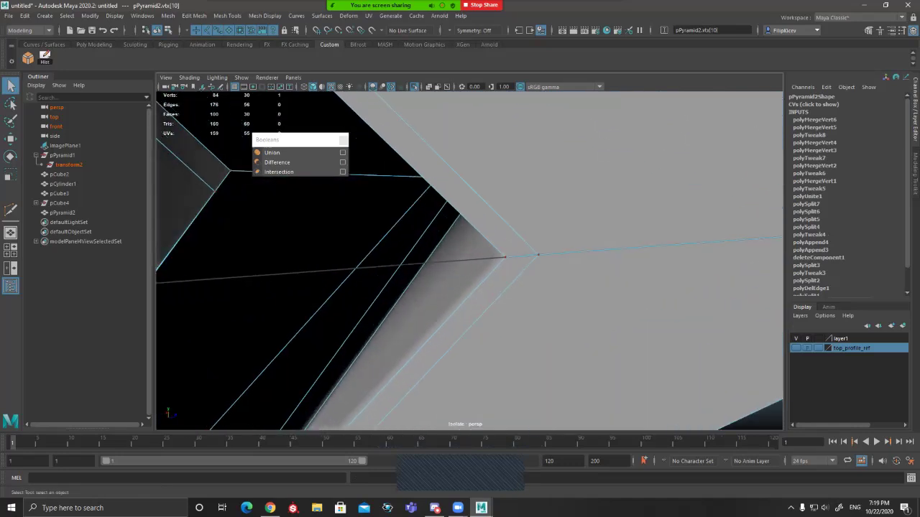
Step: Snap the inner vertex at the rear end of the arrowhead's centre ridge onto the adjacent ridge vertex
key("F8")
key("4")
left_click_drag(736, 305, 676, 338, "alt")
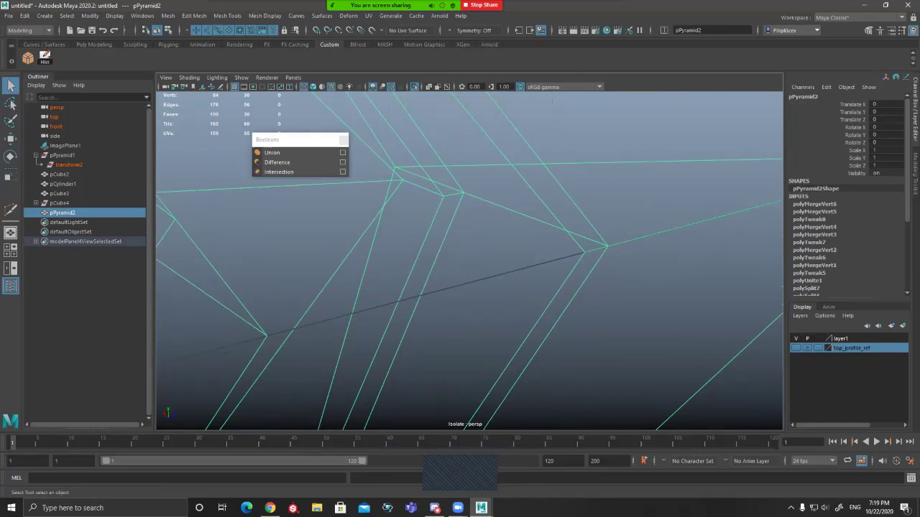
key("F9")
scroll(575, 253, "down", 1)
left_click(565, 254)
key("w")
mouse_move(565, 254)
left_mouse_down()
mouse_move(582, 250)
mouse_move(563, 254)
mouse_move(572, 247)
left_mouse_up()
scroll(582, 252, "down", 7)
scroll(572, 248, "up", 3)
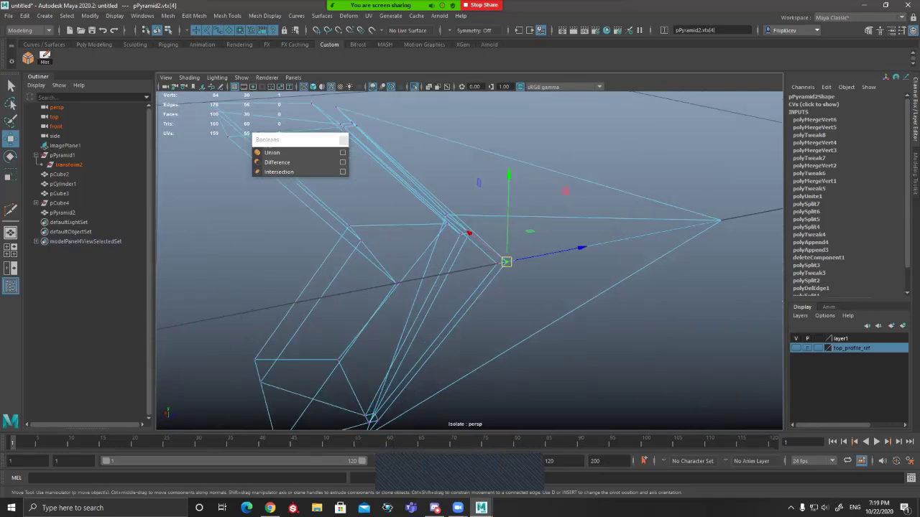
key("5")
key("q")
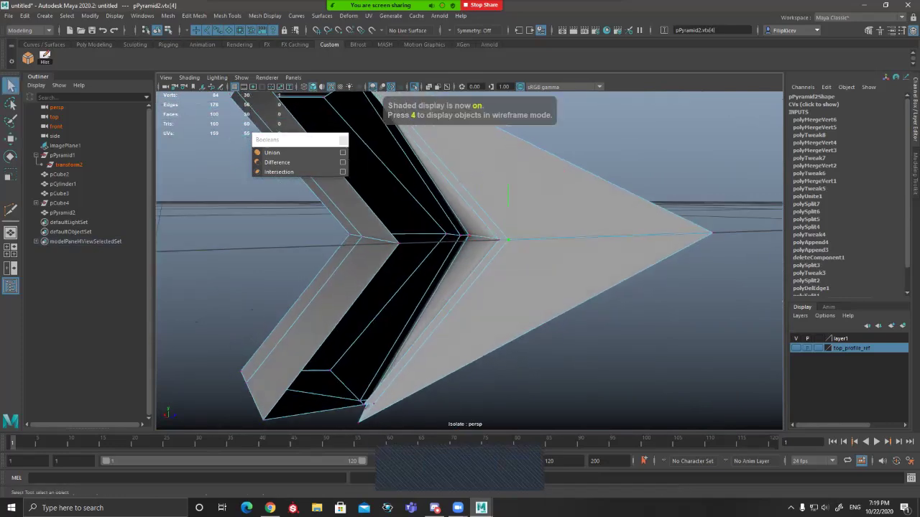
Step: Preview the arrowhead with mesh smoothing and inspect the centre ridge area at different distances
key("F8")
left_click_drag(518, 252, 618, 253, "alt")
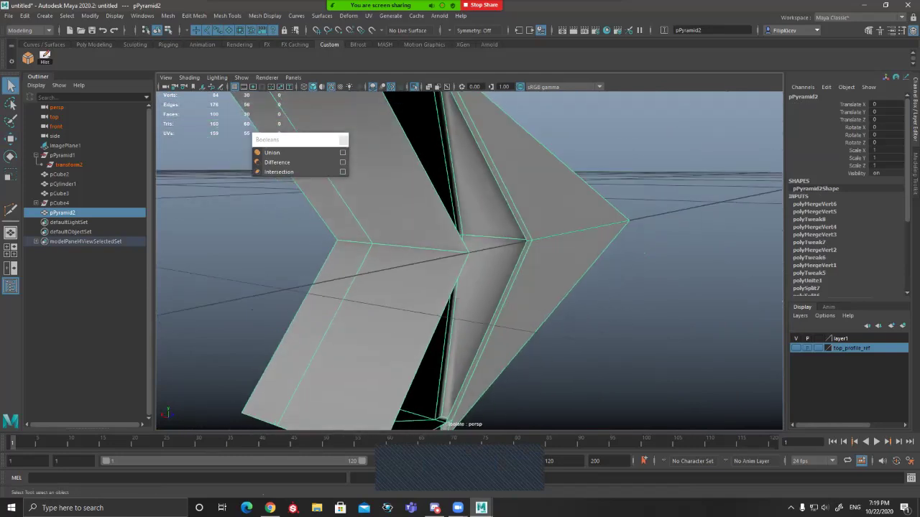
key("3")
scroll(618, 253, "down", 5)
left_click_drag(618, 253, 478, 239, "alt")
scroll(422, 279, "up", 5)
scroll(445, 287, "down", 4)
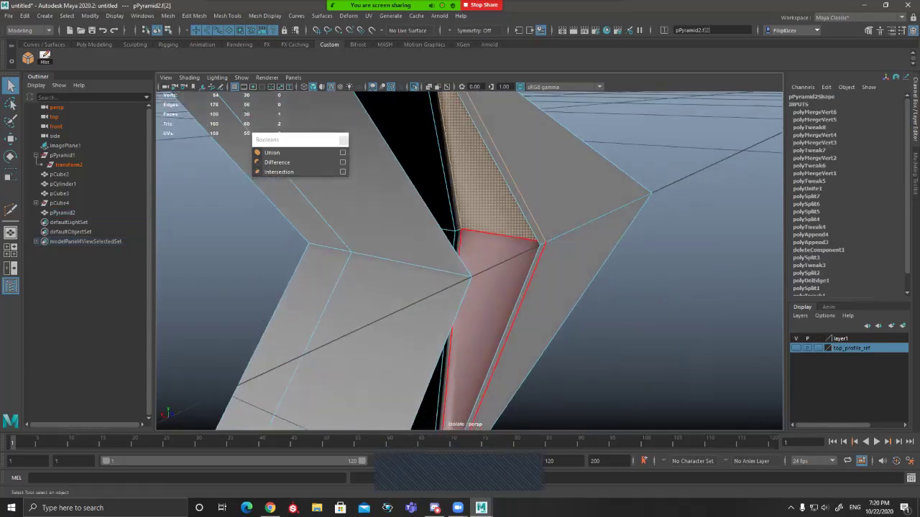
Step: Select the two recessed faces beside the centre ridge, discarding the arrowhead's large outer faces from the selection
double_click(493, 298, "shift")
left_click_drag(550, 302, 494, 286, "alt")
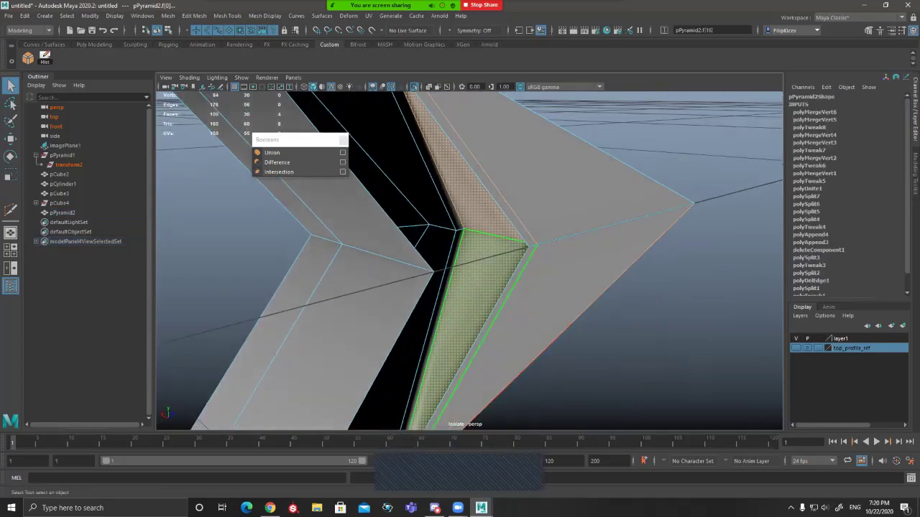
key("Delete")
key("ctrl+z")
left_click_drag(440, 316, 673, 360, "alt")
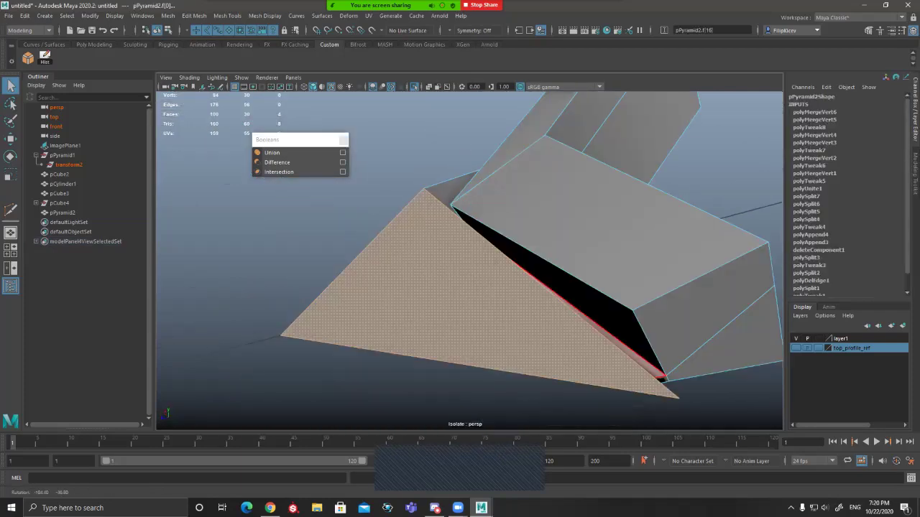
left_click_drag(565, 273, 586, 241, "alt")
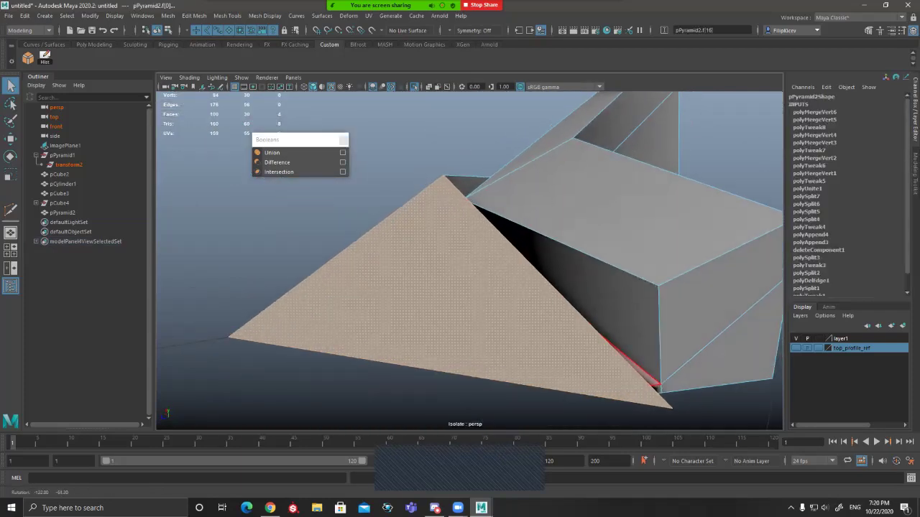
key("ctrl+z")
key("ctrl+z")
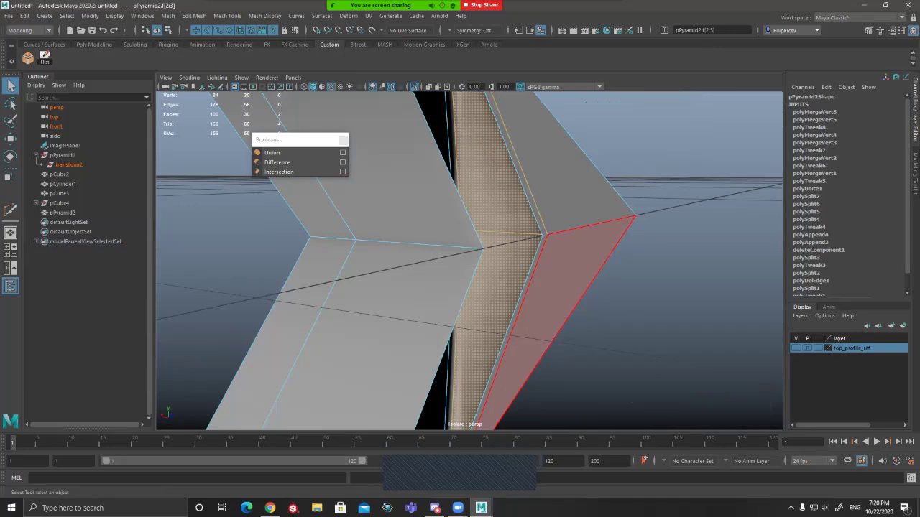
Step: Delete both layers of recessed inner faces between the arrowhead's front part and its rear wings
key("4")
mouse_move(544, 302)
left_mouse_down("alt")
mouse_move(572, 332)
mouse_move(571, 309)
mouse_move(474, 349)
mouse_move(480, 313)
left_mouse_up("alt")
key("5")
key("Delete")
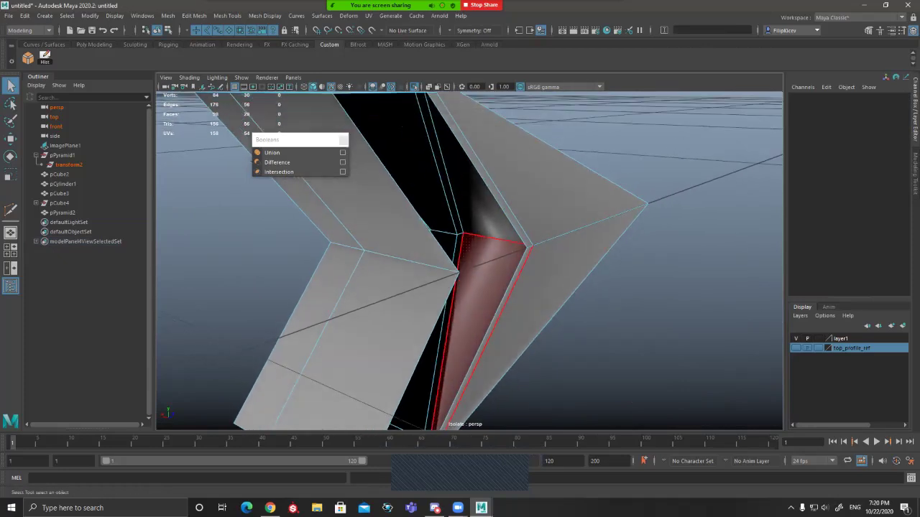
key("ctrl+z")
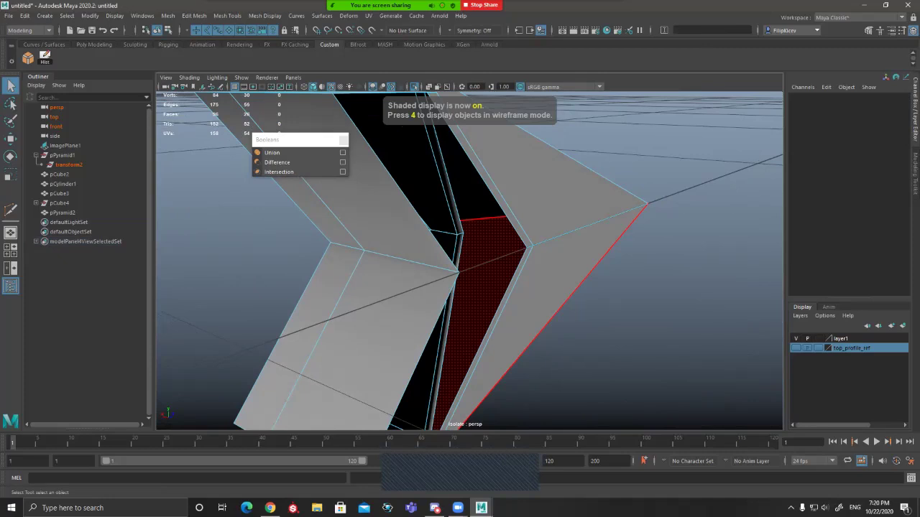
left_click_drag(550, 309, 523, 302, "alt")
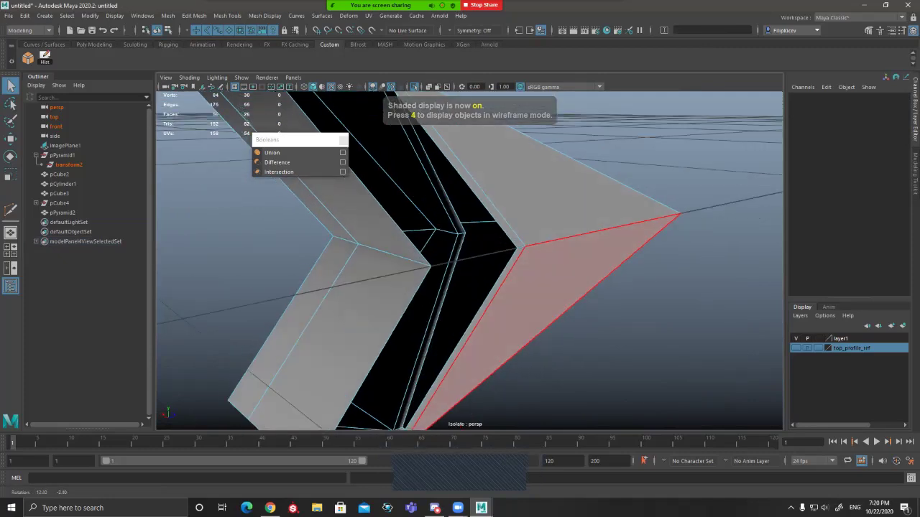
Step: Preview the arrowhead with mesh smoothing and examine the tip, the groove and the wing joints from several angles
key("3")
left_click(647, 195)
left_click_drag(646, 196, 575, 259, "alt")
scroll(503, 266, "up", 5)
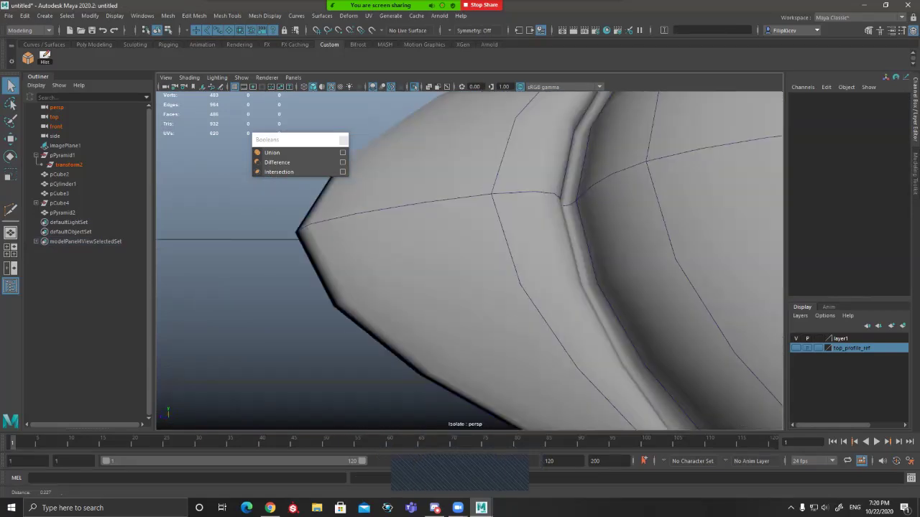
right_click_drag(546, 259, 403, 259, "alt")
left_click_drag(403, 259, 431, 270, "alt")
right_click_drag(431, 269, 503, 269, "alt")
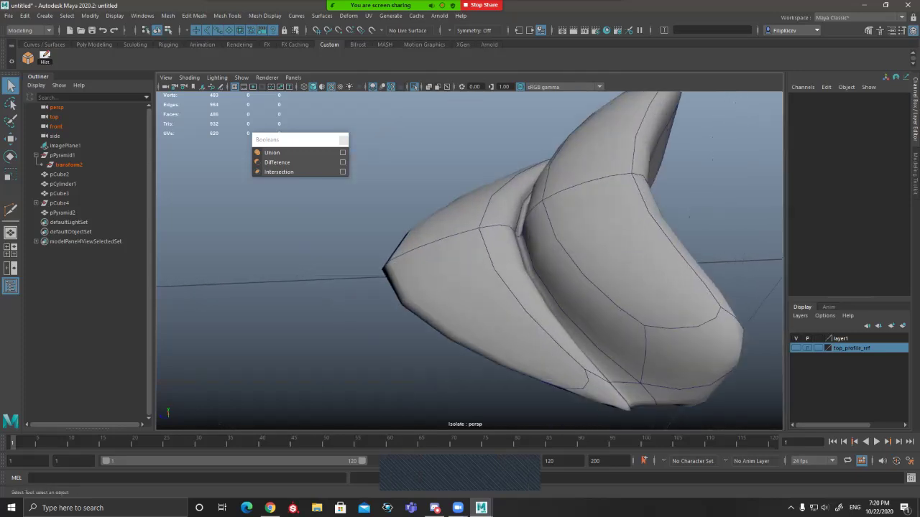
left_click_drag(468, 245, 471, 295, "alt")
left_click_drag(467, 251, 470, 295, "alt")
right_click_drag(471, 294, 373, 294, "alt")
right_click_drag(467, 258, 449, 259, "alt")
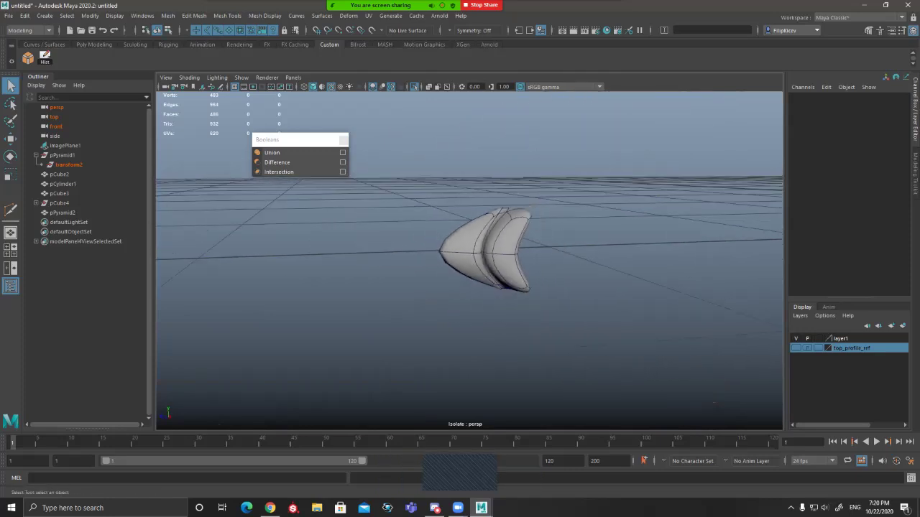
right_click_drag(431, 259, 568, 258, "alt")
left_click_drag(546, 259, 481, 298, "alt")
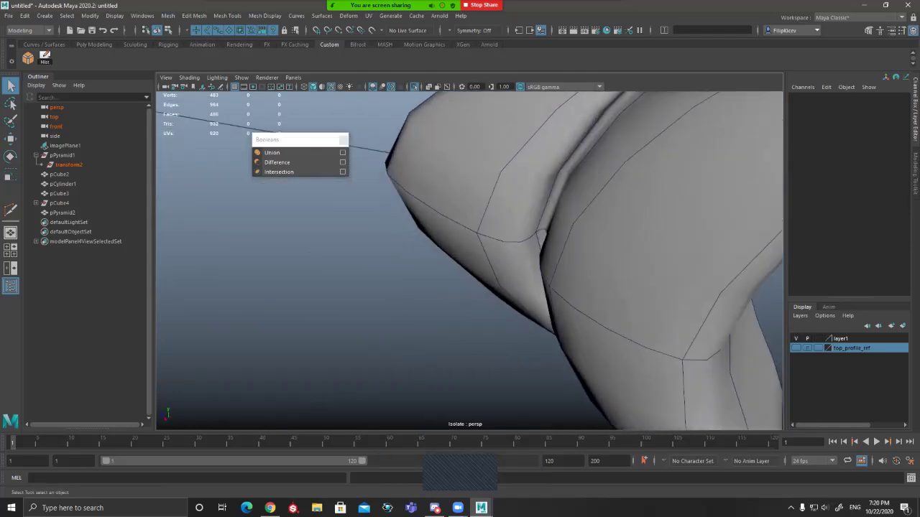
Step: Examine the unsmoothed arrowhead's outer faces and the gap beside the wing tips in edge mode
left_click(503, 245)
key("1")
left_click_drag(503, 244, 335, 280, "alt")
scroll(467, 251, "down", 8)
scroll(467, 251, "up", 2)
left_click_drag(467, 251, 406, 237, "alt")
scroll(406, 237, "up", 2)
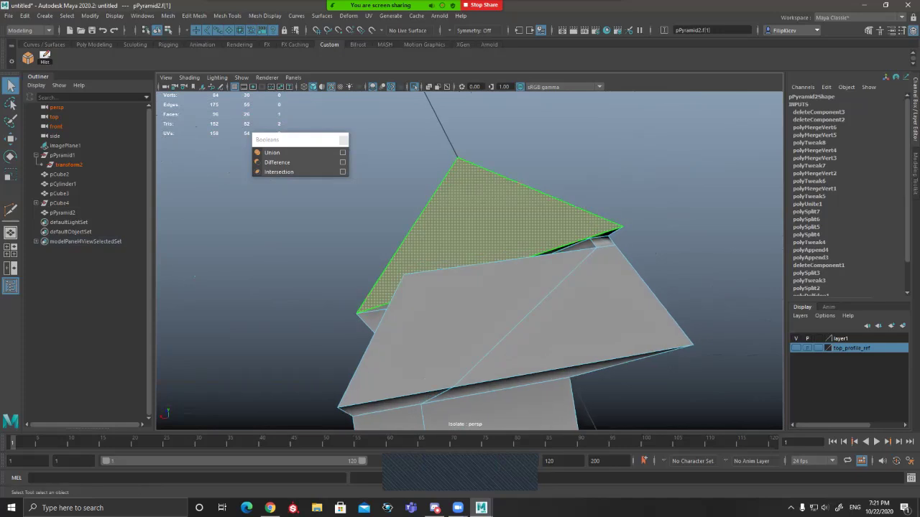
key("F10")
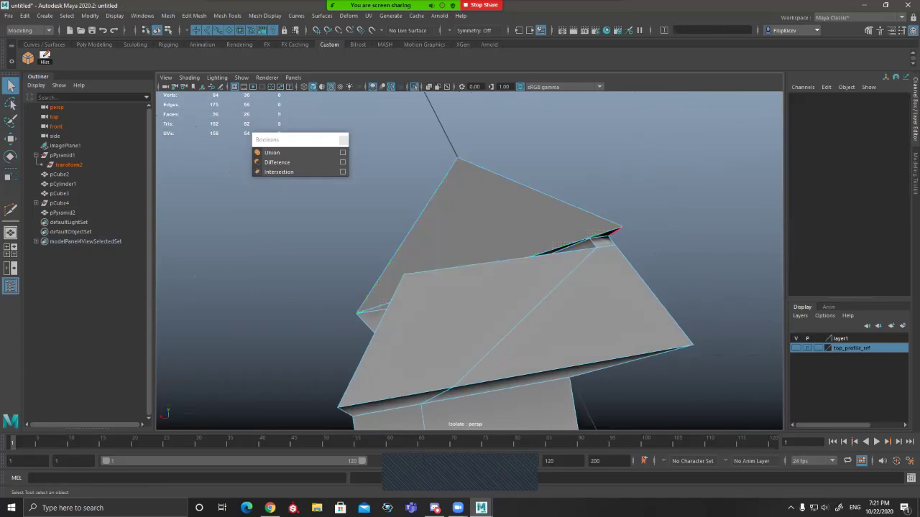
left_click_drag(557, 245, 438, 240, "alt")
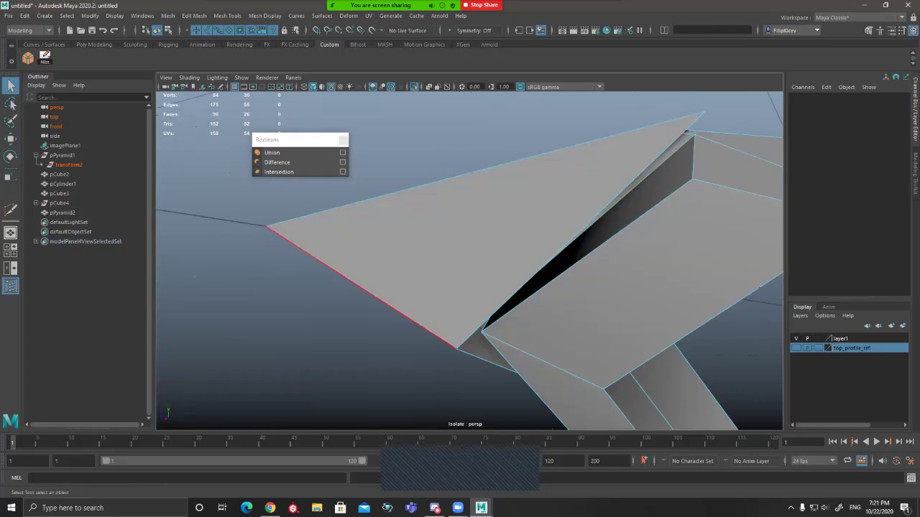
left_click_drag(496, 188, 557, 169, "alt")
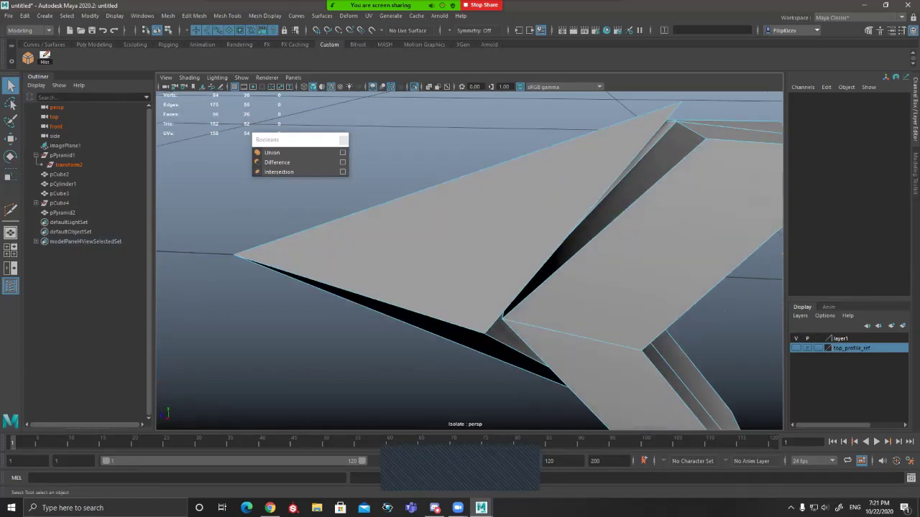
left_click_drag(671, 122, 546, 208, "alt")
right_click_drag(546, 208, 575, 212, "alt")
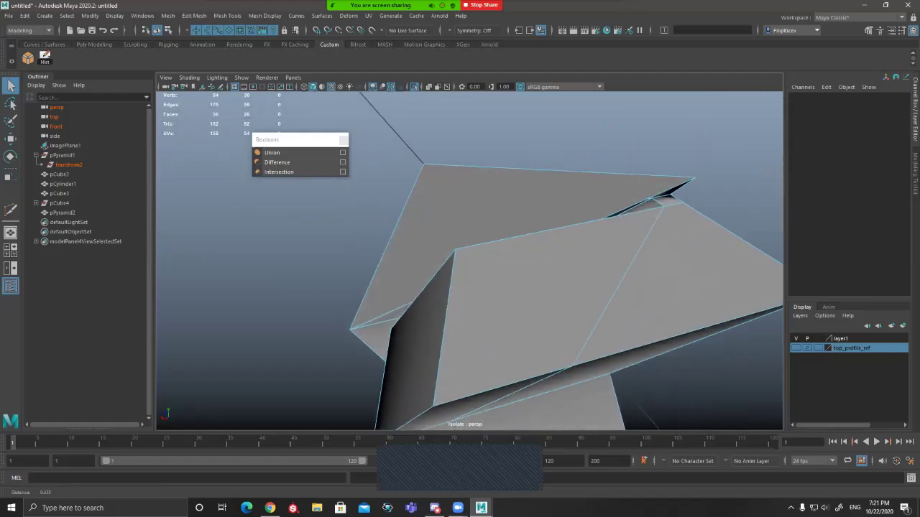
Step: Cut a new edge line with Multi-Cut along the arrowhead's outer border, from the upper wing tip past the point to the lower wing tip
right_click_drag(609, 125, 632, 129, "alt")
key("g")
left_click(655, 187)
left_click_drag(655, 187, 351, 188, "alt")
left_click_drag(560, 168, 533, 179, "alt")
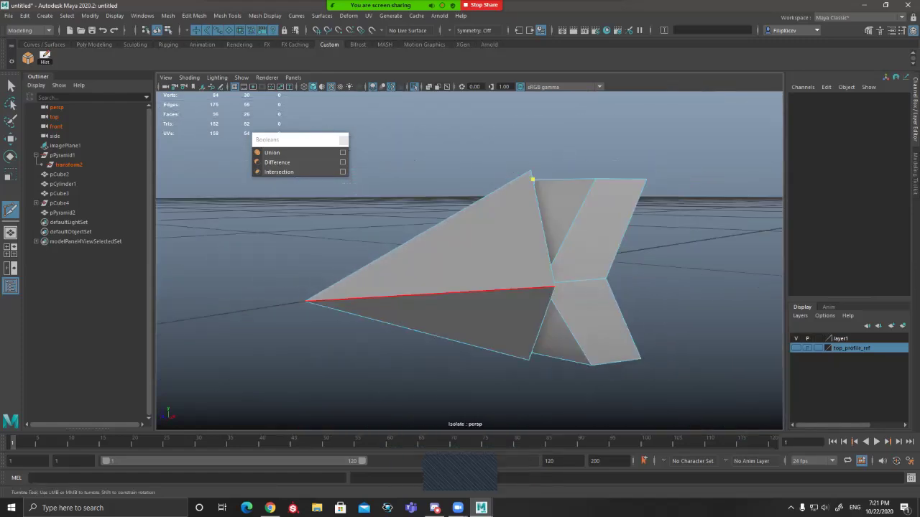
left_click(328, 299)
left_click_drag(328, 299, 428, 313, "alt")
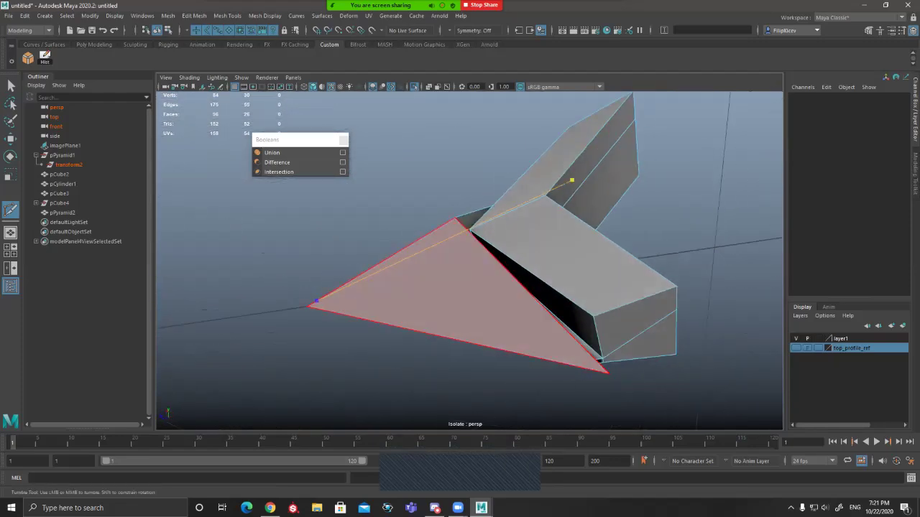
middle_click_drag(428, 313, 391, 261, "alt")
left_click_drag(392, 262, 437, 262, "alt")
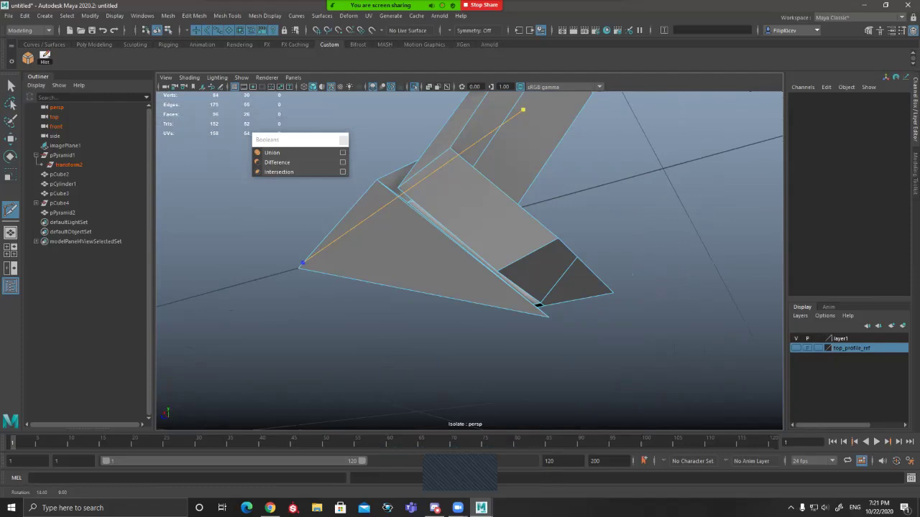
scroll(503, 291, "up", 3)
left_click(536, 307)
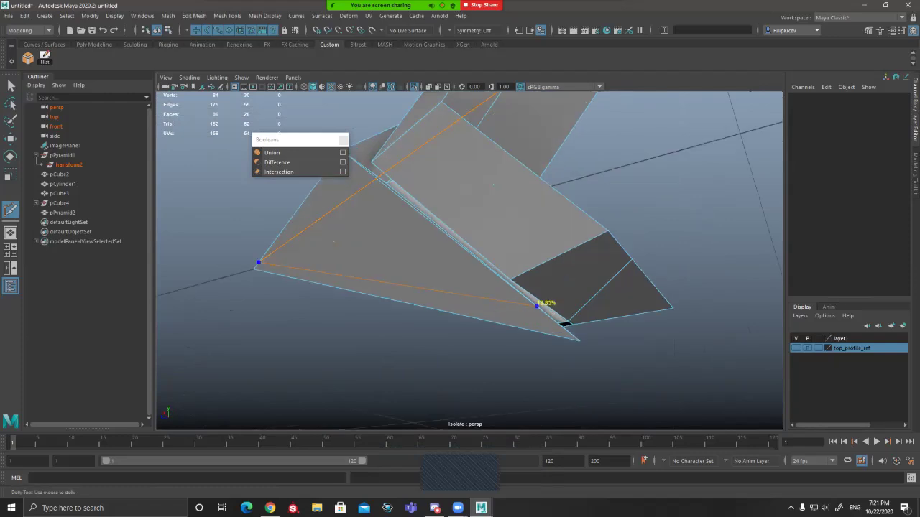
left_click_drag(536, 307, 478, 320, "alt")
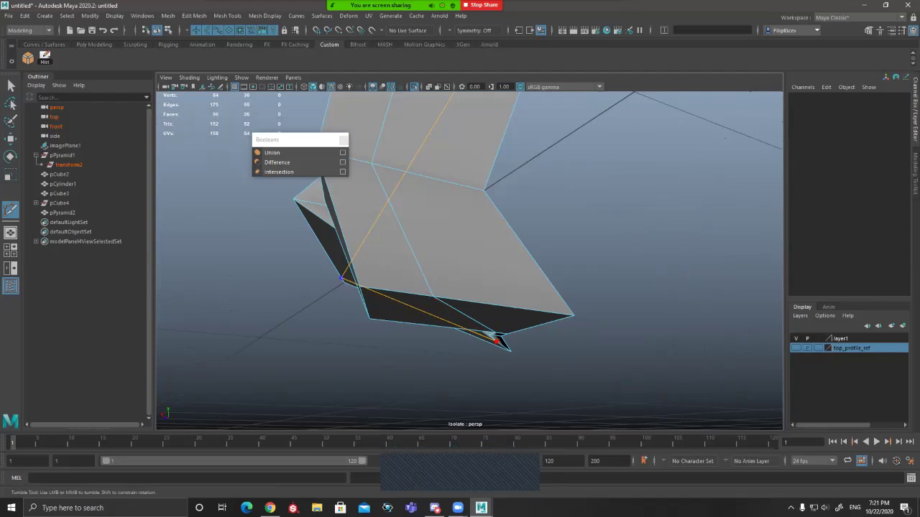
right_click(493, 329)
left_click_drag(480, 315, 495, 334, "alt")
left_click(436, 195)
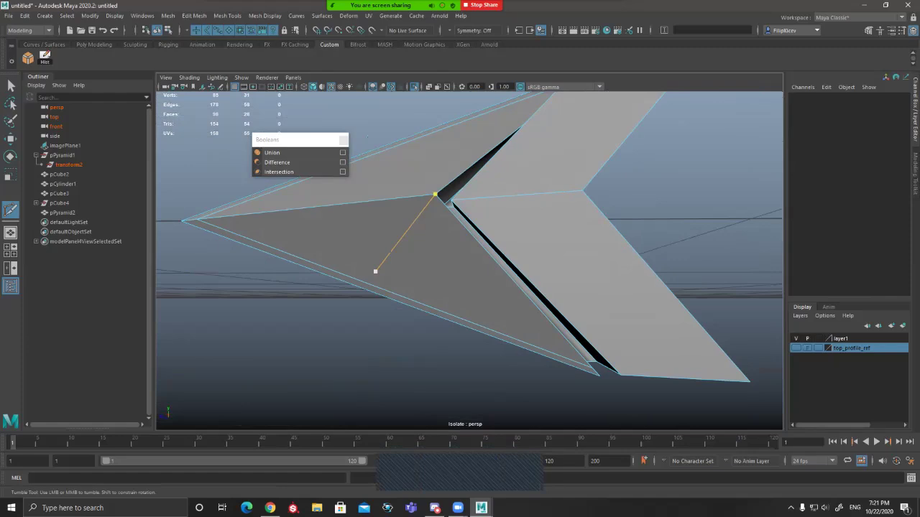
key("q")
Step: Preview the newly cut arrowhead with mesh smoothing from different angles, and return to unsmoothed display
left_click_drag(375, 271, 392, 278, "alt")
scroll(392, 245, "down", 3)
left_click_drag(392, 245, 465, 314, "alt")
key("3")
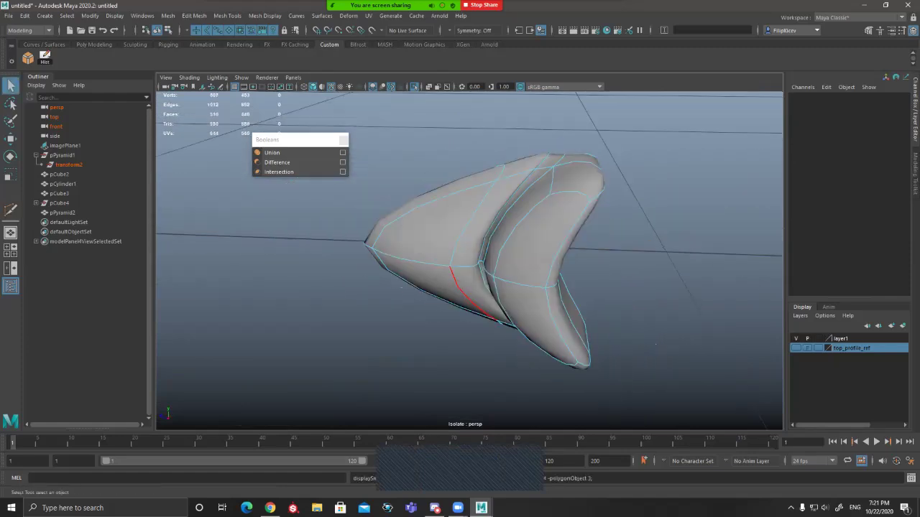
left_click_drag(371, 258, 389, 237, "alt")
left_click_drag(516, 289, 452, 345, "alt")
key("1")
Step: Check the new border edges on both wings and the open rear side, comparing smoothed and unsmoothed display
left_click_drag(446, 237, 439, 203, "alt")
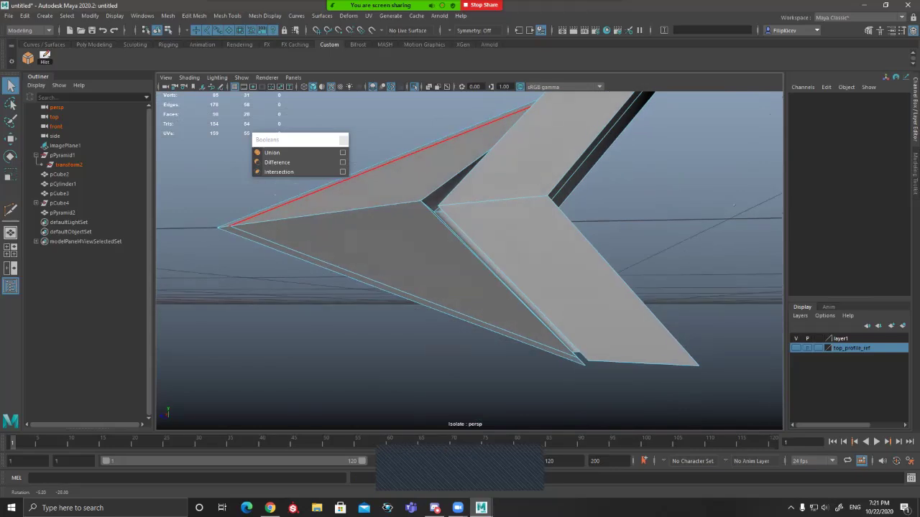
left_click_drag(503, 276, 474, 344, "alt")
left_click_drag(474, 155, 536, 108, "alt")
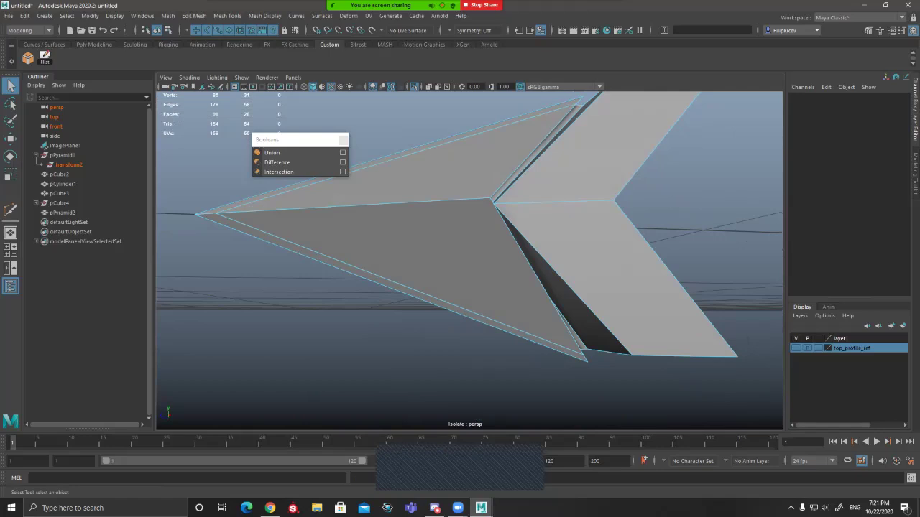
left_click_drag(503, 302, 429, 219, "alt")
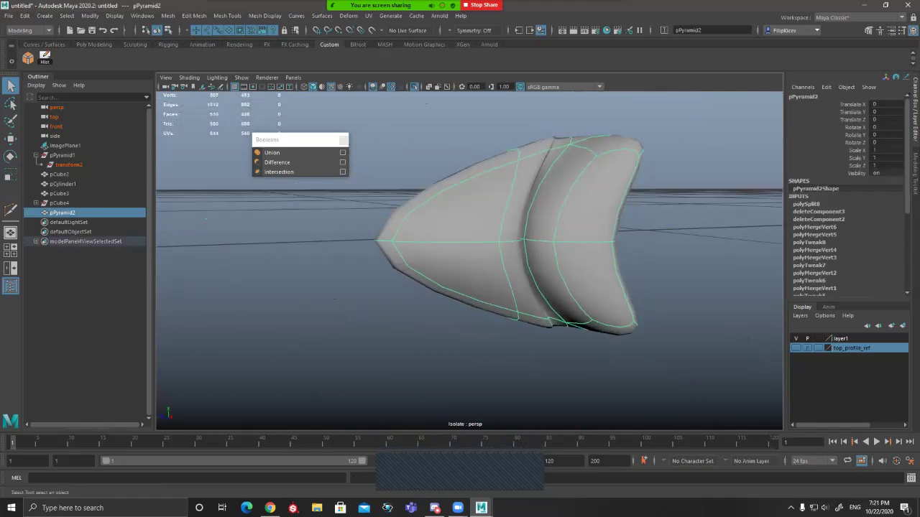
key("1")
scroll(363, 222, "up", 4)
scroll(425, 218, "down", 4)
left_click_drag(532, 230, 244, 249, "alt")
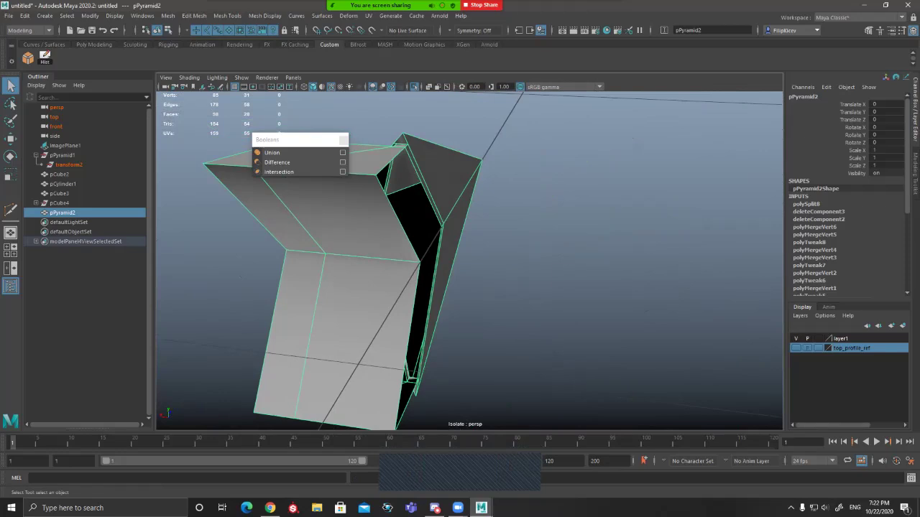
Step: Delete the two large triangular faces and their narrow rear strips on the arrowhead's back side
key("ctrl+z")
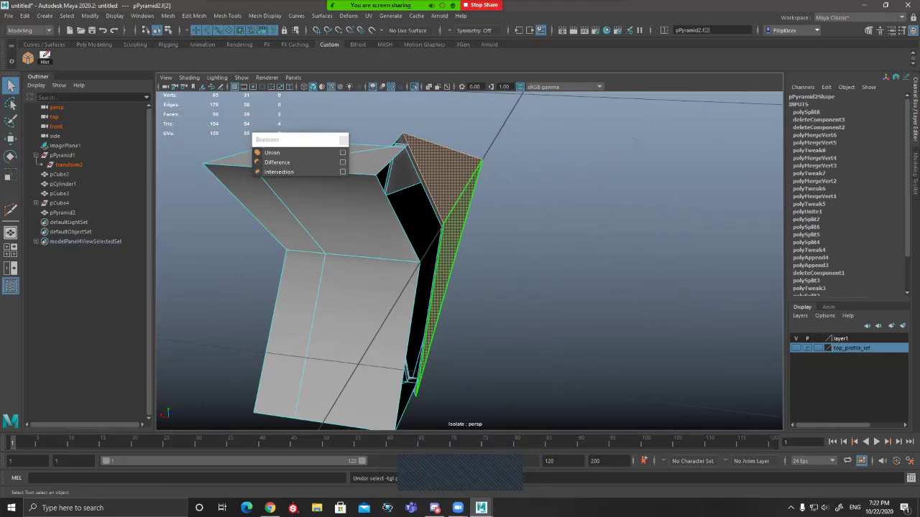
key("F8")
left_click_drag(388, 309, 437, 323, "alt")
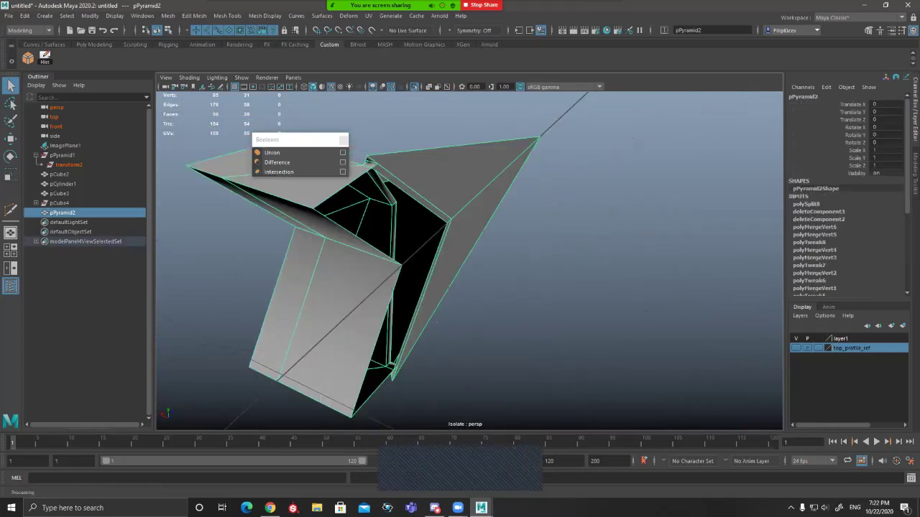
key("F11")
left_click(460, 252)
left_click(456, 172, "shift")
left_click(413, 192, "shift")
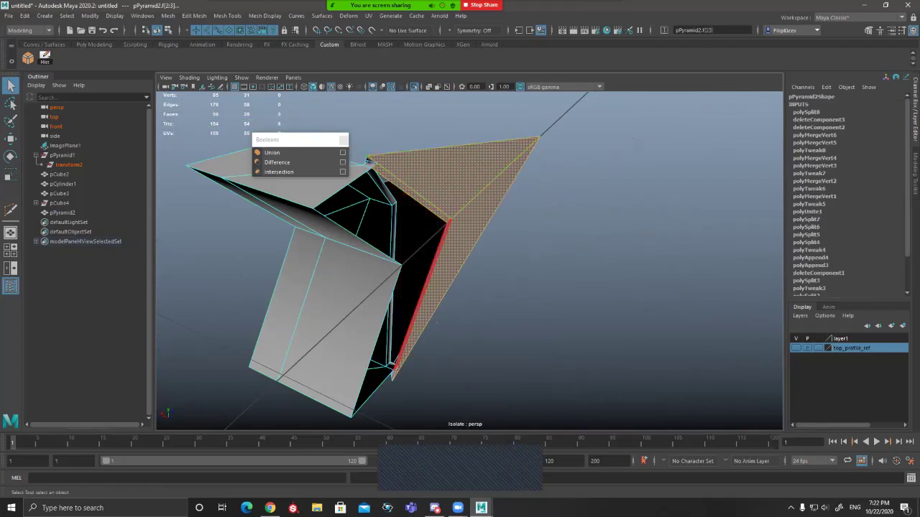
scroll(449, 264, "down", 2)
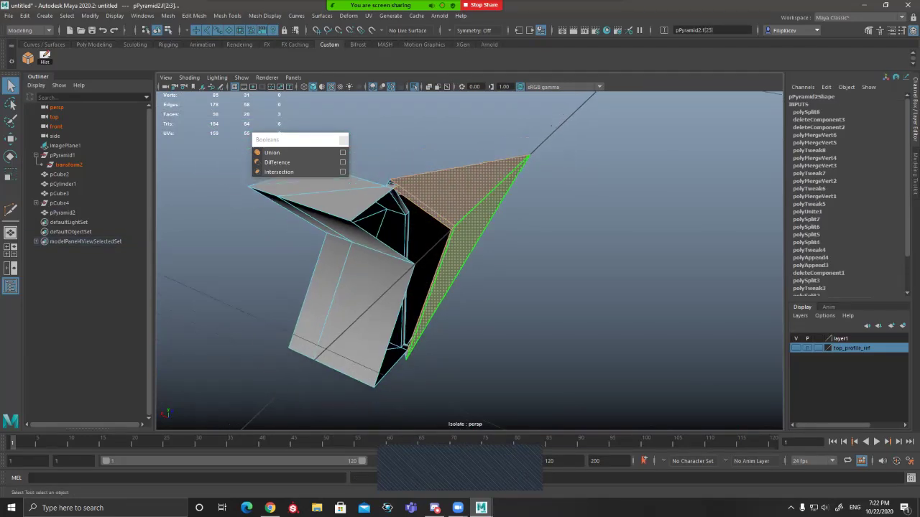
key("5")
key("Delete")
Step: Preview the half-open arrowhead with mesh smoothing in object mode, viewing its open back and its intact side
mouse_move(503, 265)
left_mouse_down("alt")
mouse_move(452, 241)
mouse_move(521, 243)
left_mouse_up("alt")
key("3")
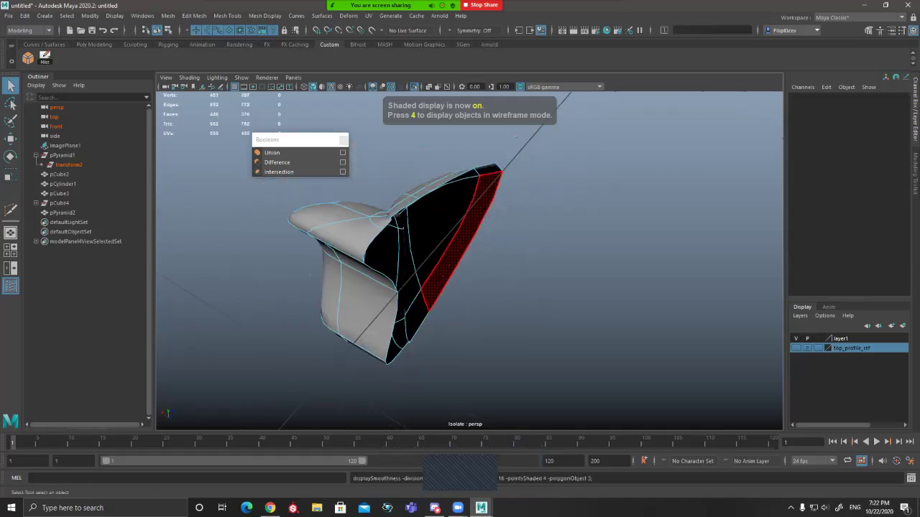
right_click_drag(403, 266, 449, 233)
key("1")
left_click(528, 287)
left_click_drag(529, 288, 629, 245, "alt")
left_click(460, 248)
right_click_drag(629, 244, 614, 244, "alt")
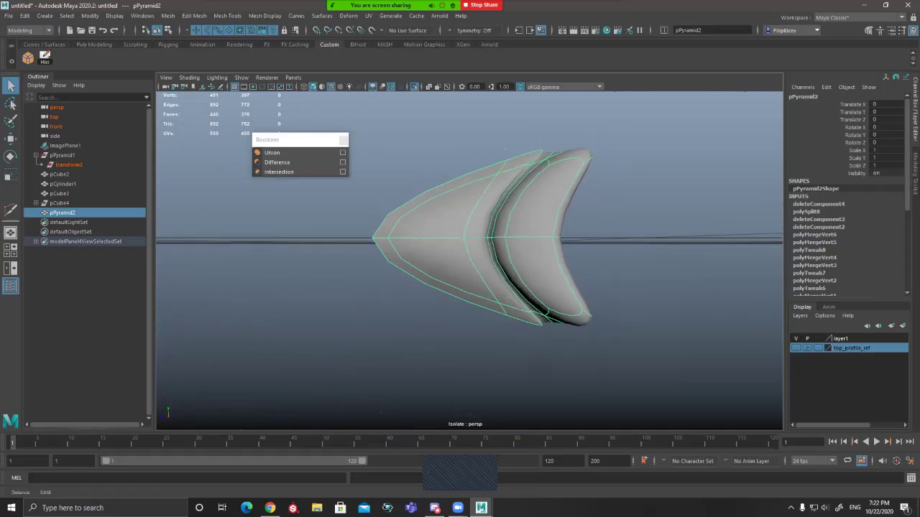
Step: In unsmoothed display, move the two centre-line vertices where the arrowhead's front faces meet the tail section outward, one at a time
key("1")
left_click_drag(560, 244, 525, 309, "alt")
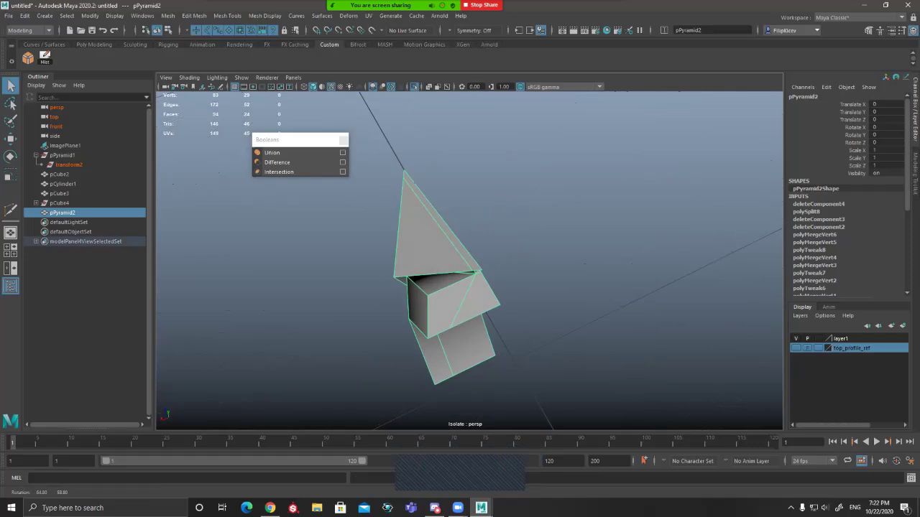
right_click_drag(525, 309, 582, 313, "alt")
left_click_drag(583, 313, 590, 298, "alt")
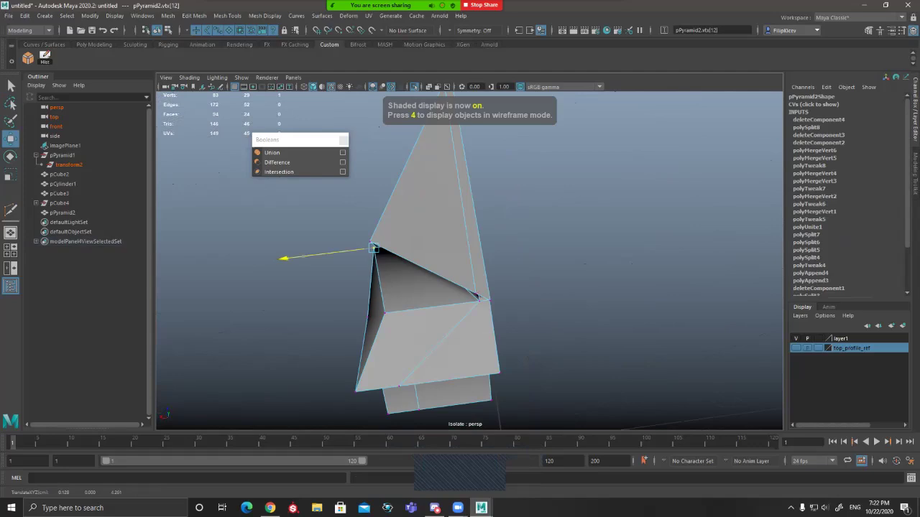
mouse_move(303, 256)
left_mouse_down("alt")
mouse_move(305, 281)
mouse_move(284, 256)
left_mouse_up("alt")
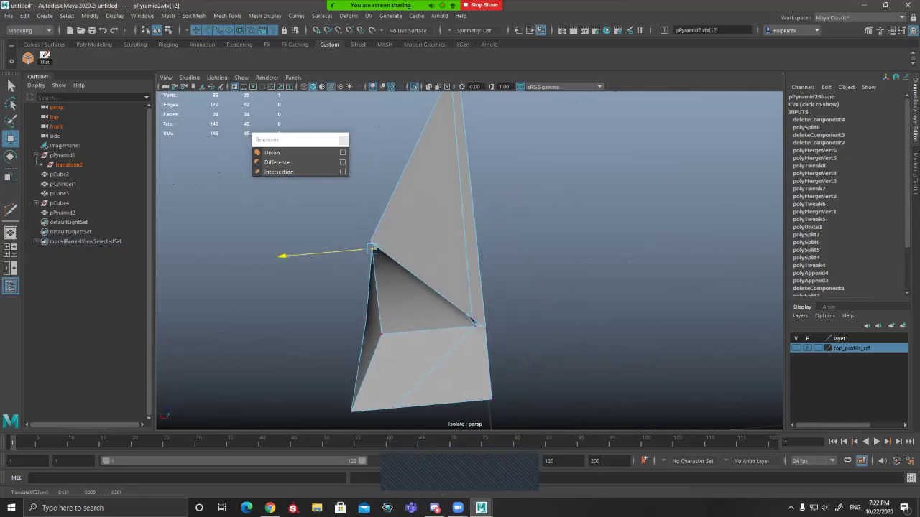
key("q")
key("4")
mouse_move(381, 334)
left_mouse_down("alt")
mouse_move(413, 308)
mouse_move(372, 280)
mouse_move(293, 284)
left_mouse_up("alt")
key("5")
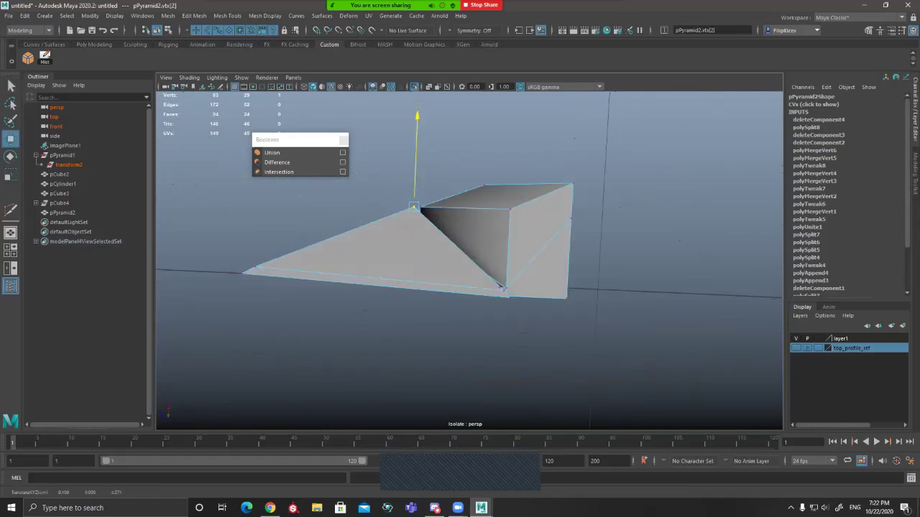
key("q")
left_click(403, 338)
Step: Examine the reshaped centre ridge and the gap behind the front faces from several angles, briefly toggling mesh smoothing
left_click_drag(402, 338, 403, 230, "alt")
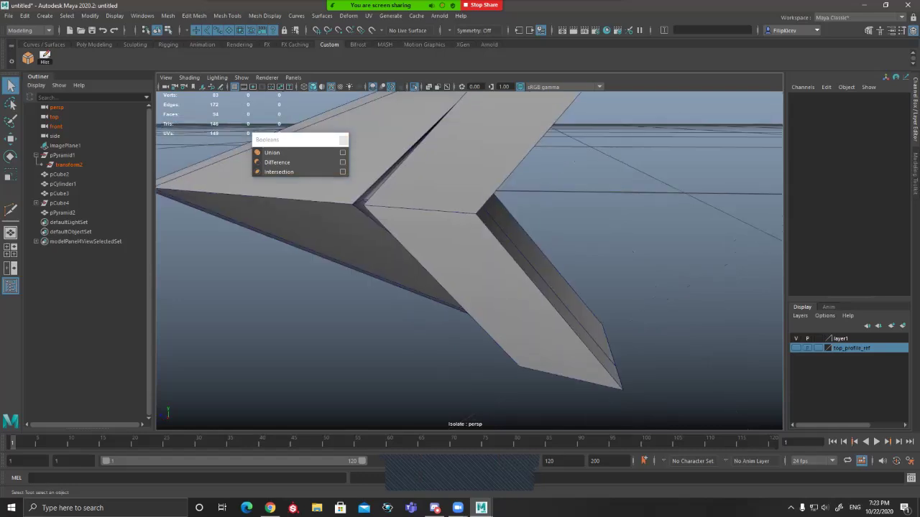
left_click_drag(431, 287, 489, 316, "alt")
scroll(469, 288, "down", 3)
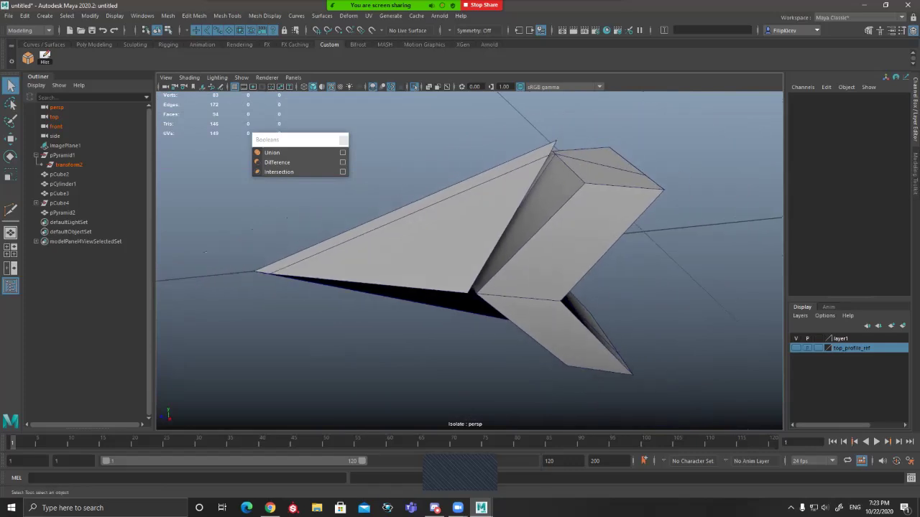
left_click_drag(467, 302, 460, 251, "alt")
left_click(460, 252)
key("3")
key("1")
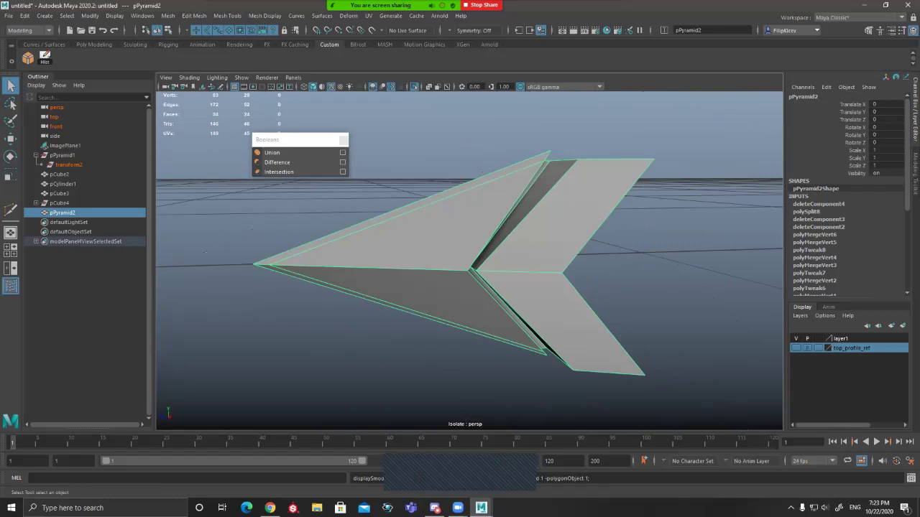
left_click_drag(460, 251, 467, 296, "alt")
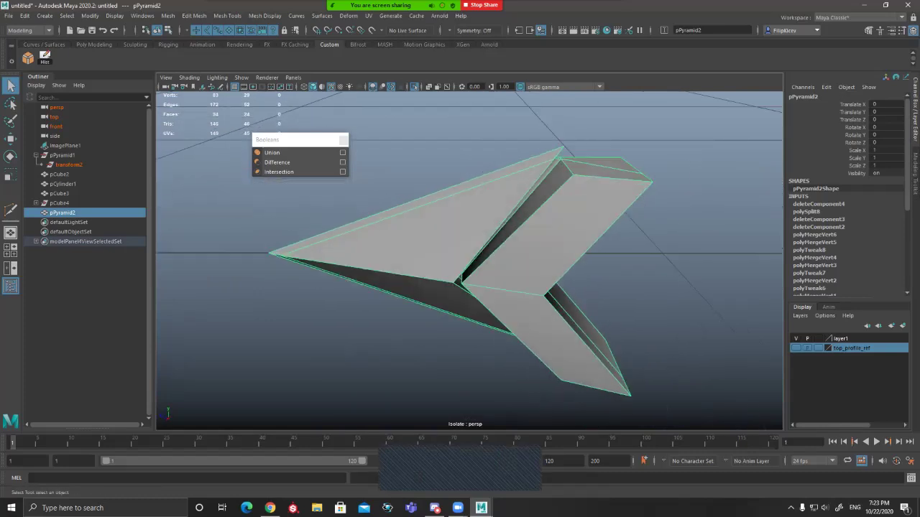
left_click_drag(467, 294, 478, 270, "alt")
middle_click_drag(478, 276, 365, 293, "alt")
left_click_drag(366, 288, 396, 334, "alt")
middle_click_drag(388, 295, 449, 305, "alt")
left_click_drag(438, 298, 442, 270, "alt")
left_click_drag(403, 215, 406, 238, "alt")
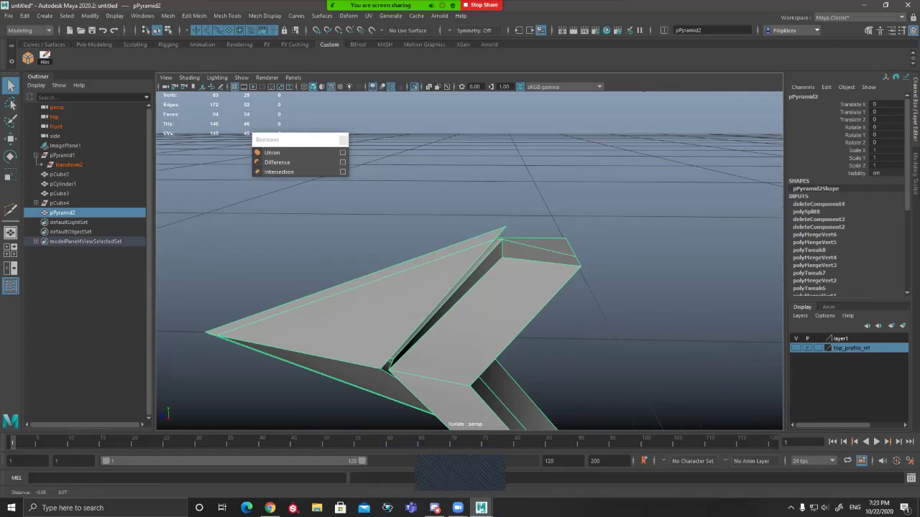
Step: Cut a short edge with Multi-Cut across the narrow border strip at the upper wing's rear corner
key("g")
scroll(469, 260, "up", 5)
scroll(469, 260, "down", 5)
left_click_drag(481, 251, 460, 251, "alt")
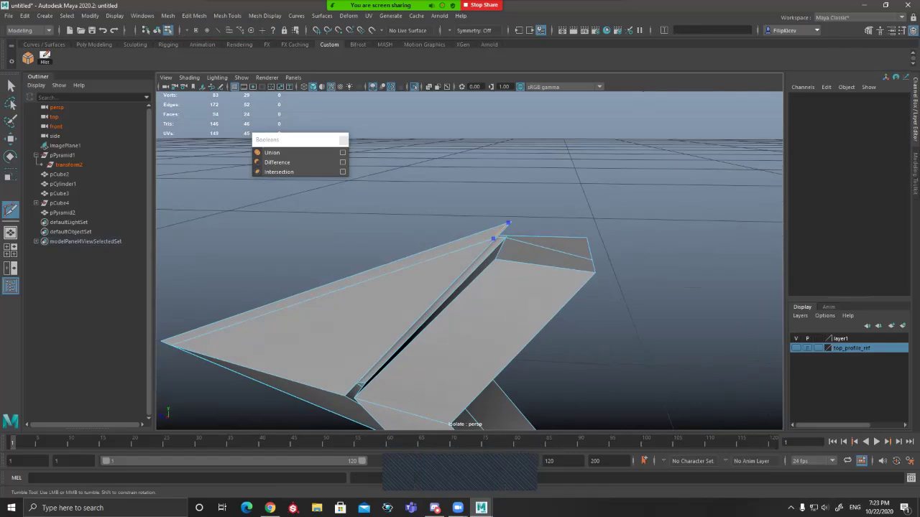
key("Return")
Step: Cut a border edge along the front faces' rear edge, from the upper wing's new corner cut across the centre line to the lower wing
left_click_drag(496, 238, 528, 309, "alt")
left_click_drag(448, 383, 452, 283, "alt")
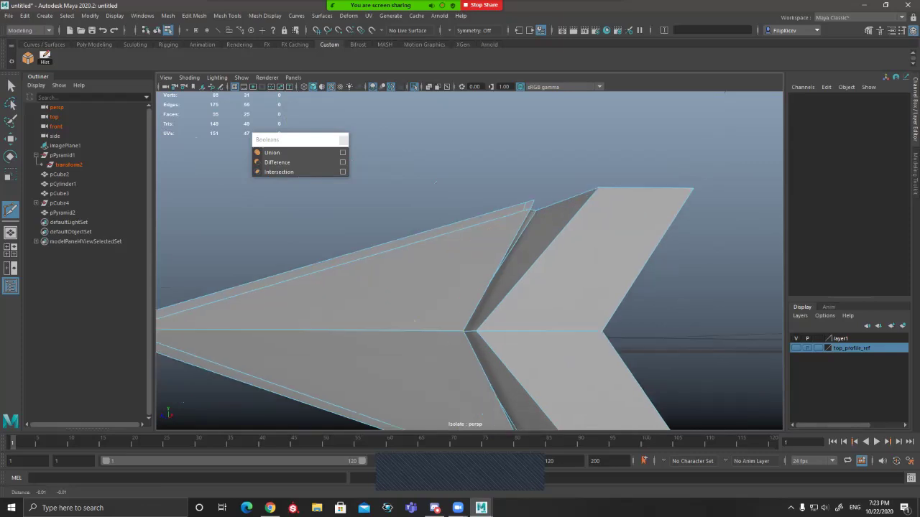
middle_click_drag(452, 283, 479, 240, "alt")
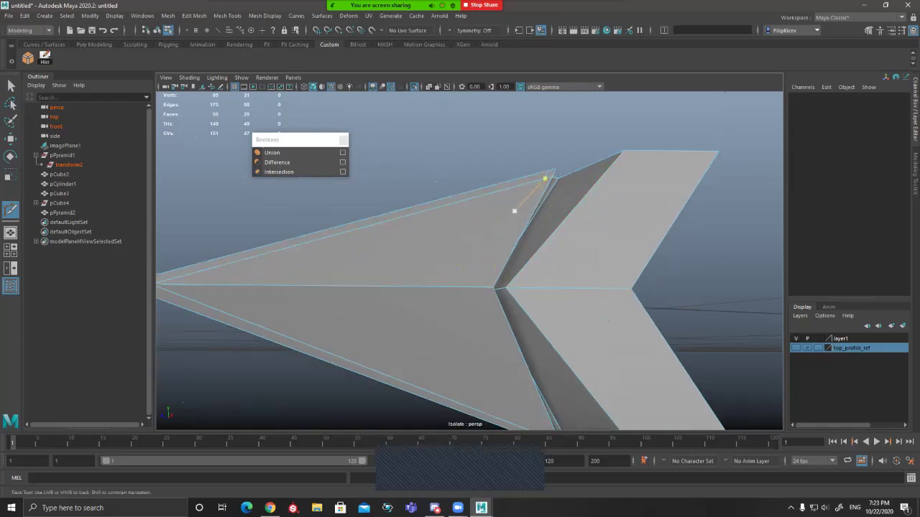
left_click(544, 179)
mouse_move(485, 288)
left_mouse_down("alt")
mouse_move(500, 246)
mouse_move(487, 209)
left_mouse_up("alt")
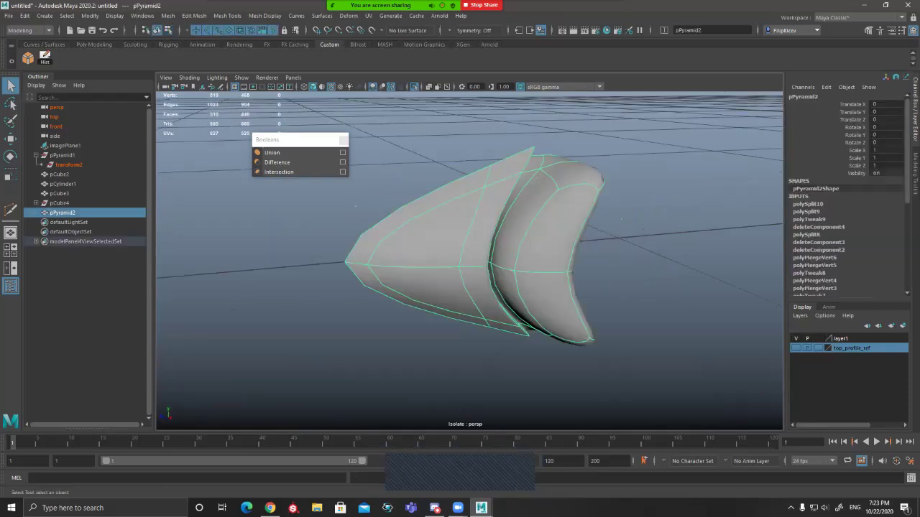
Step: Compare the arrowhead's new rear border edges in smoothed and unsmoothed display from different angles
key("1")
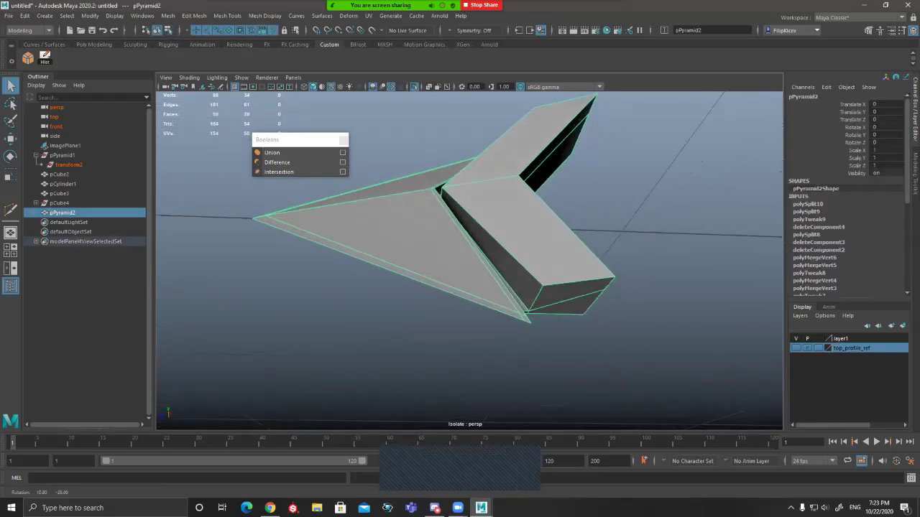
left_click_drag(467, 281, 525, 244, "alt")
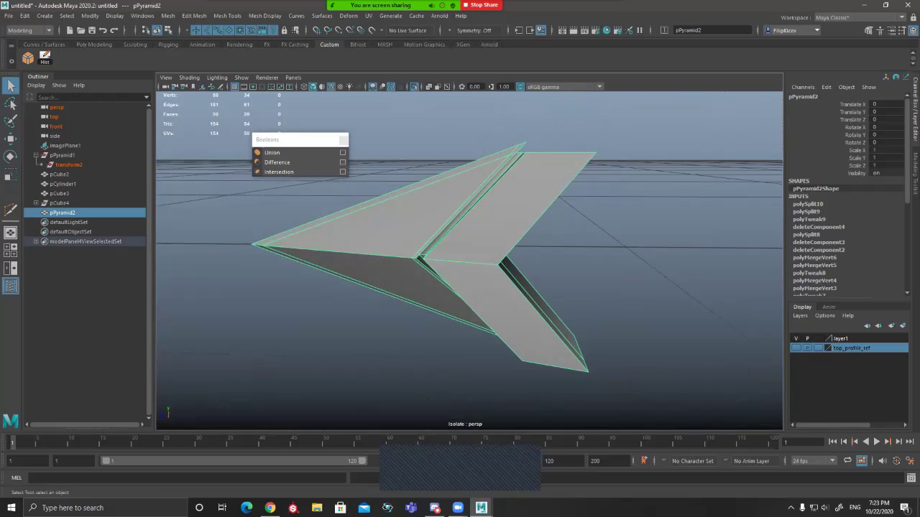
key("3")
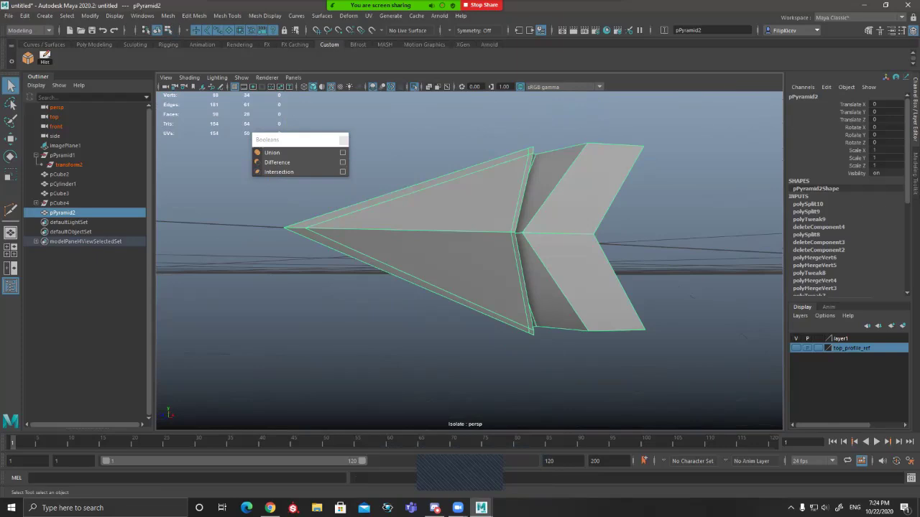
Step: Try cutting additional support edges near the arrowhead's front tip and preview the result with mesh smoothing
key("g")
key("3")
key("q")
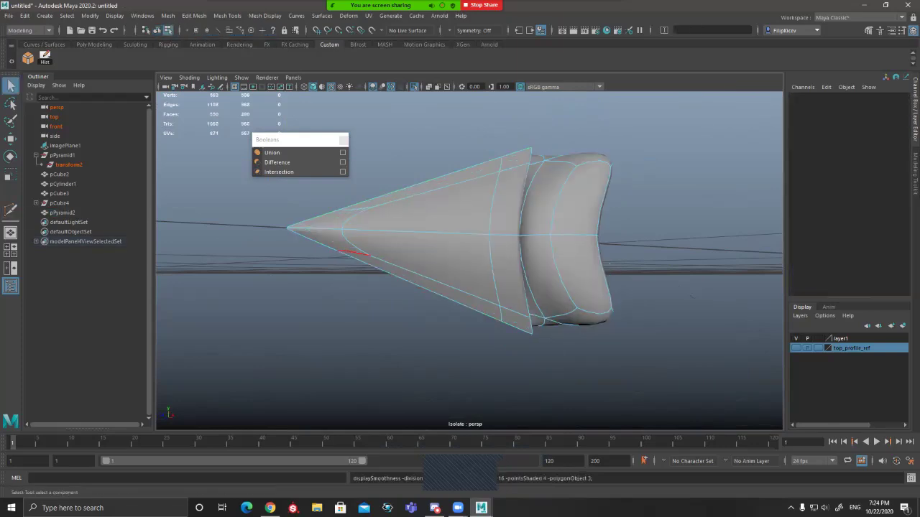
Step: Undo the additional cuts near the arrowhead's front tip and return to unsmoothed display
key("ctrl+z")
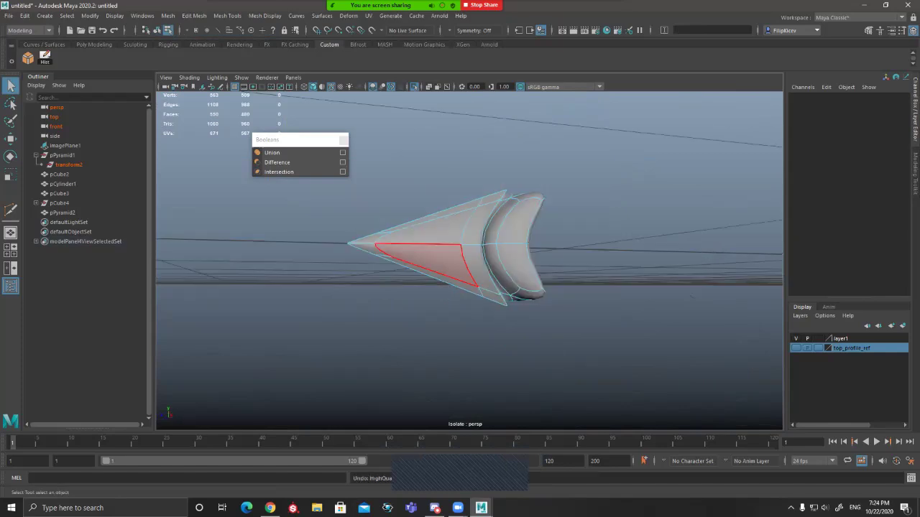
key("ctrl+z")
key("ctrl+z")
key("ctrl+z")
key("ctrl+z")
key("ctrl+z")
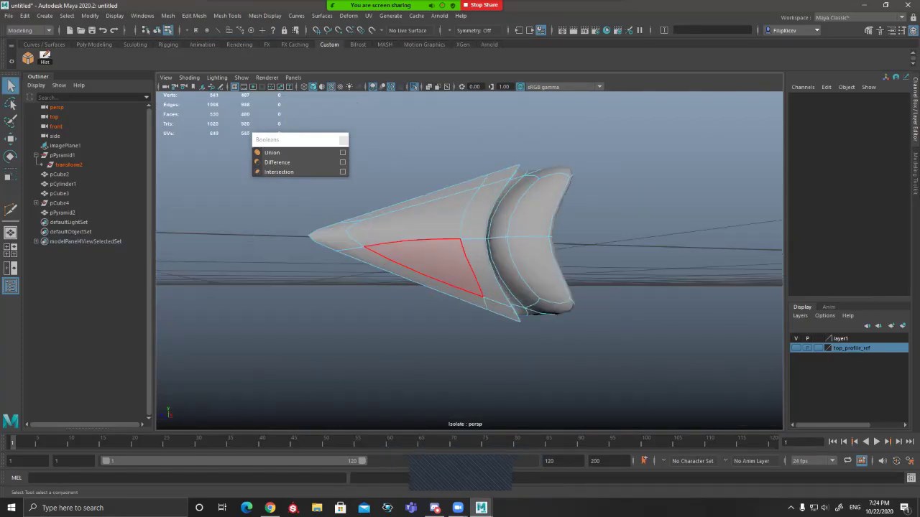
middle_click_drag(446, 244, 480, 244, "alt")
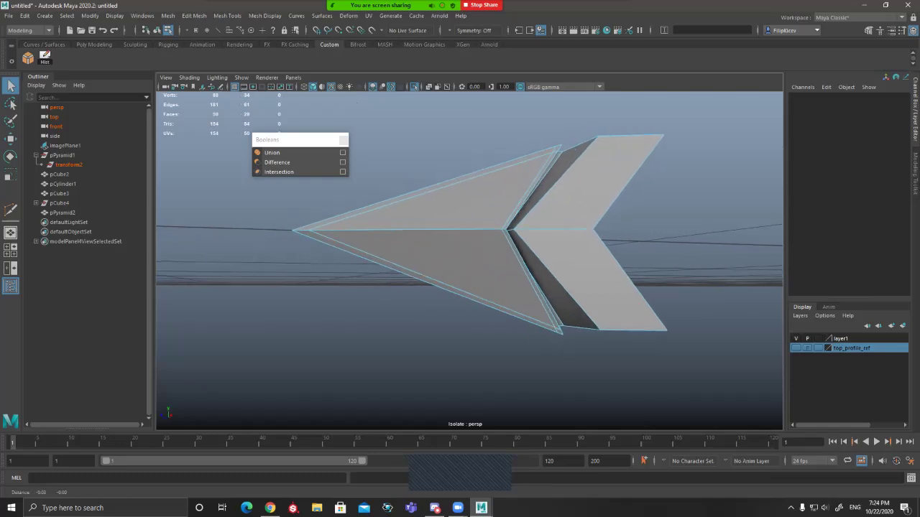
left_click_drag(480, 243, 586, 277, "alt")
scroll(536, 257, "up", 3)
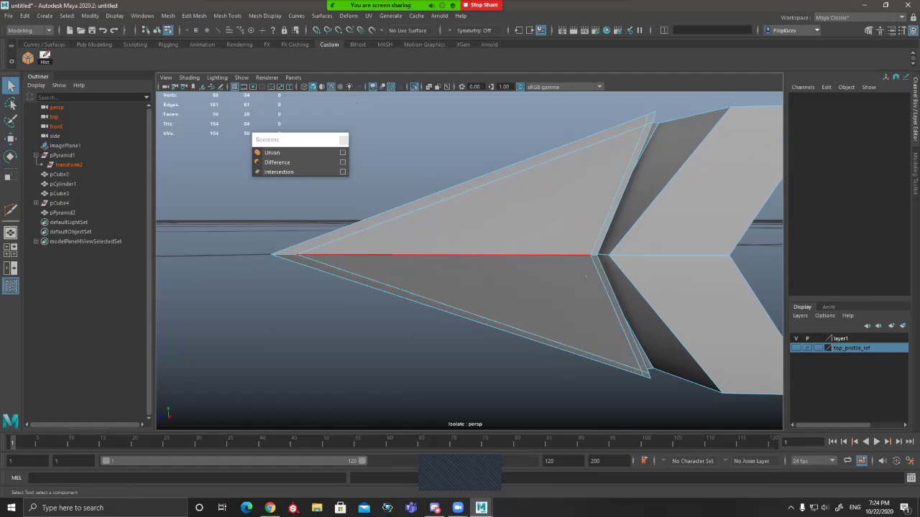
Step: Undo the last two edits to the arrow-shaped tip mesh
key("ctrl+z")
key("ctrl+z")
left_click_drag(586, 277, 567, 265, "alt")
scroll(690, 195, "down", 5)
key("q")
left_click_drag(467, 219, 449, 224, "alt")
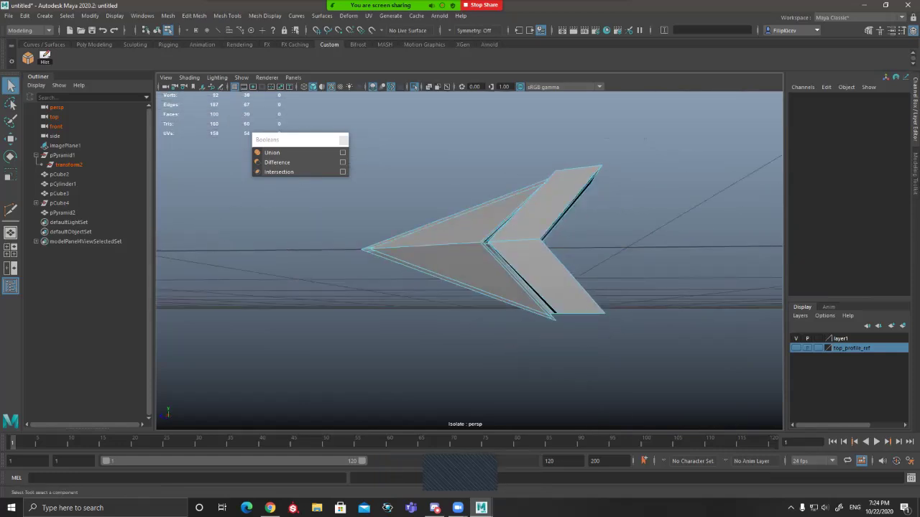
left_click_drag(449, 225, 446, 248, "alt")
scroll(460, 277, "up", 4)
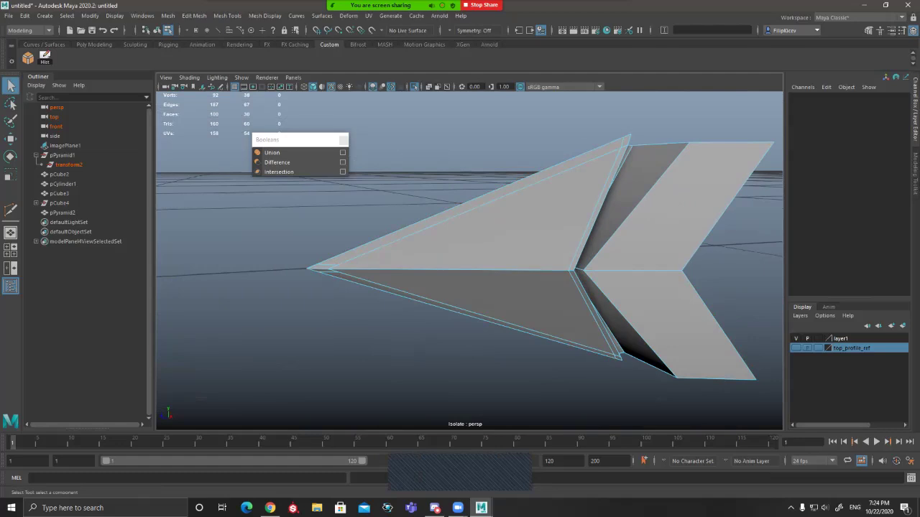
Step: Turn on smooth mesh preview for the arrow-shaped tip, return to object mode and clear the selection
key("3")
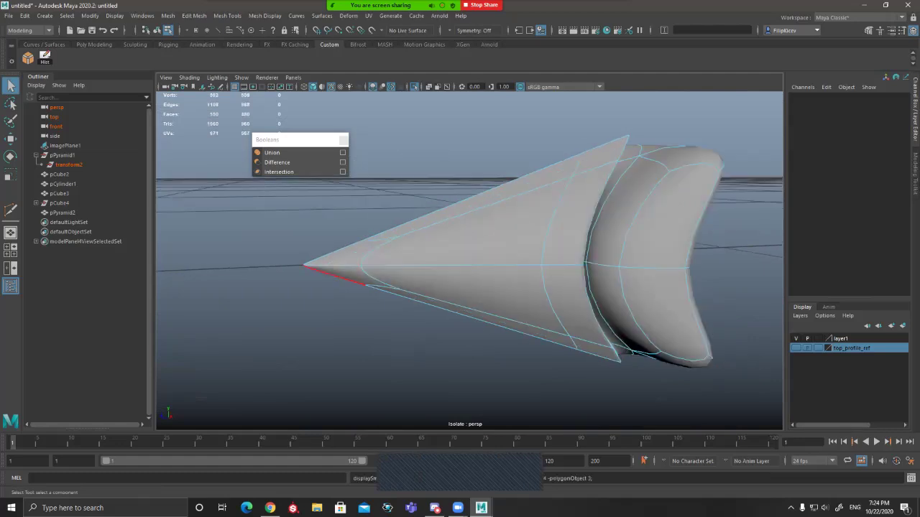
key("F8")
left_click(345, 324)
scroll(345, 324, "down", 5)
left_click_drag(345, 323, 381, 293, "alt")
Step: Compare the smoothed and unsmoothed pPyramid2 with the sword reference in the side view, toggling wireframe and shaded display
key("space")
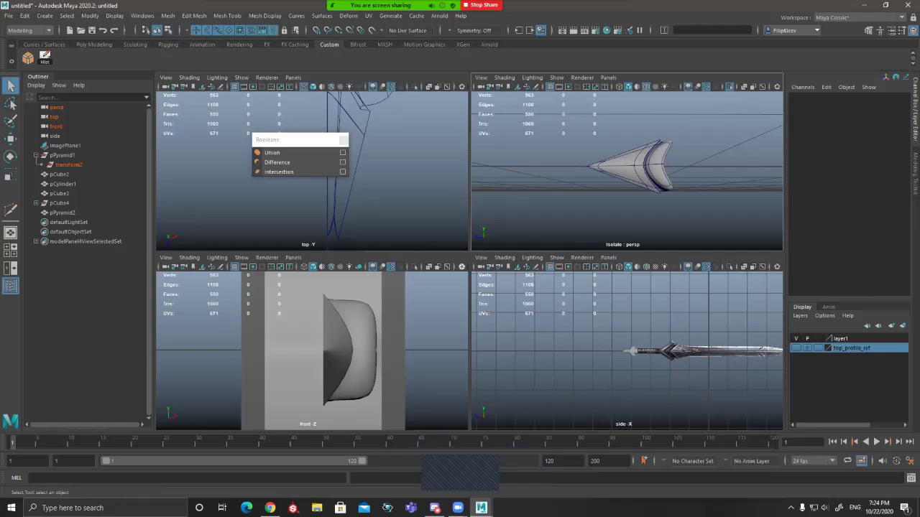
key("space")
scroll(627, 351, "up", 10)
scroll(627, 350, "down", 1)
left_click(446, 281)
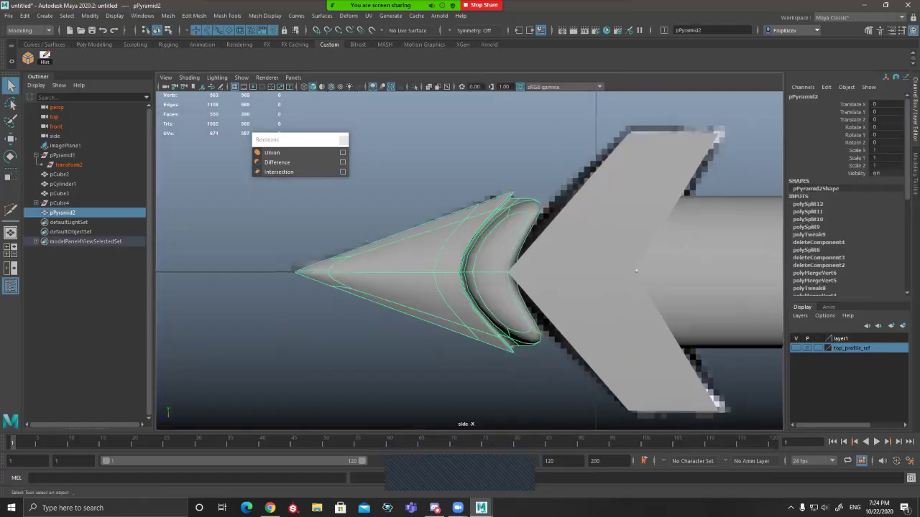
key("4")
key("1")
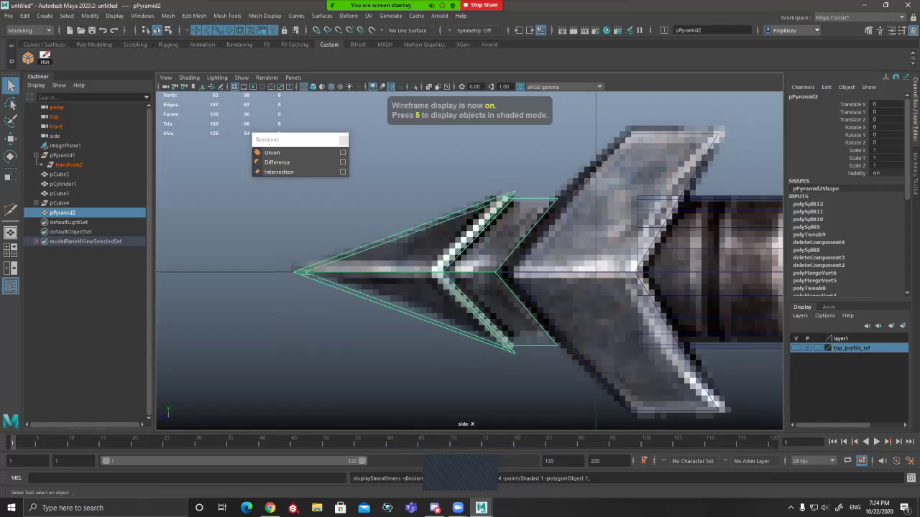
key("5")
key("3")
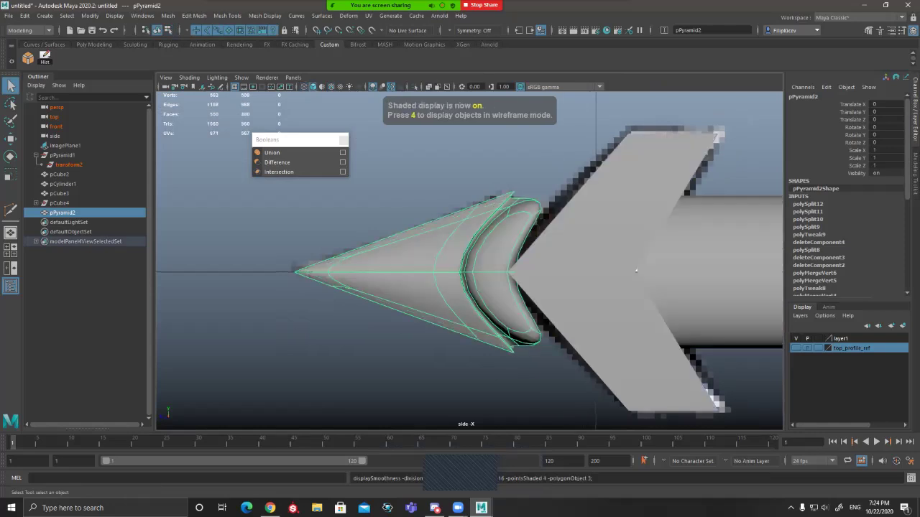
key("4")
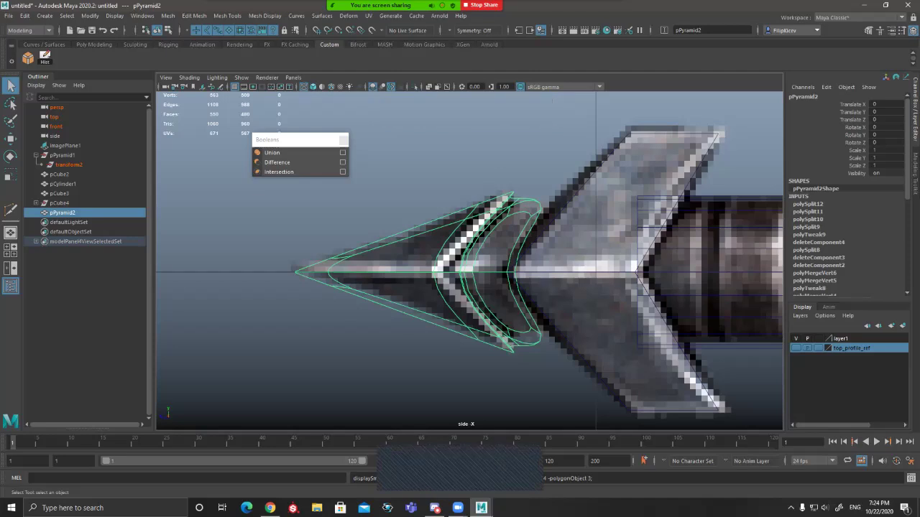
key("1")
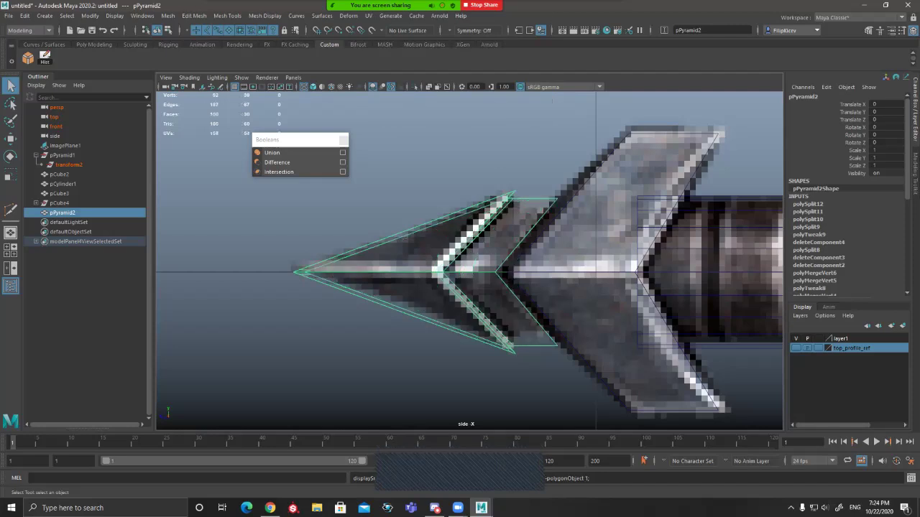
Step: Isolate pPyramid2 together with the neighbouring chevron block pCube2 in the perspective view
key("space")
key("space")
mouse_move(546, 215)
left_mouse_down("alt")
mouse_move(518, 236)
mouse_move(632, 129)
mouse_move(654, 180)
mouse_move(644, 194)
mouse_move(719, 209)
mouse_move(633, 194)
mouse_move(575, 233)
left_mouse_up("alt")
right_click_drag(575, 233, 482, 241, "alt")
left_click_drag(481, 241, 478, 205, "alt")
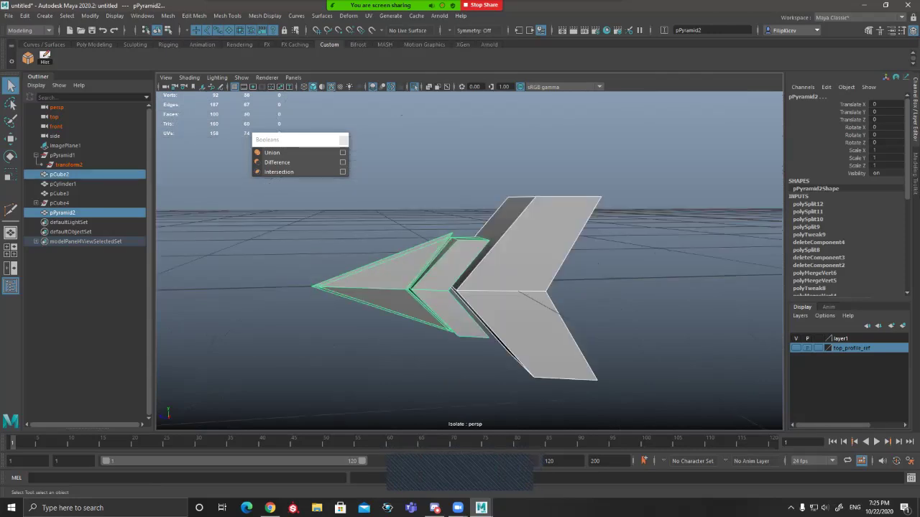
Step: Select pCube2 and examine its width and chevron shape against the narrower tip from the front, above and the side
left_click_drag(560, 230, 683, 277, "alt")
left_click(632, 223)
left_click(564, 266)
left_click_drag(564, 266, 668, 273, "alt")
middle_click_drag(668, 273, 624, 275, "alt")
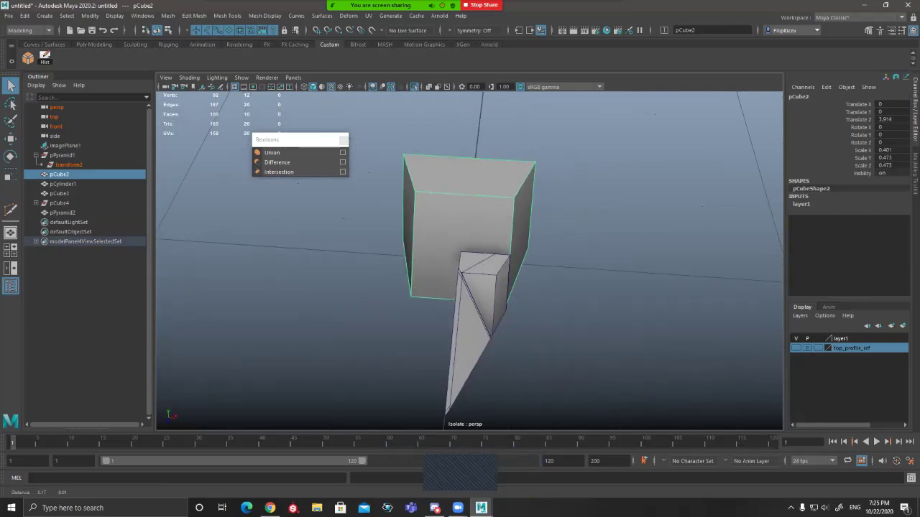
left_click_drag(625, 274, 644, 276, "alt")
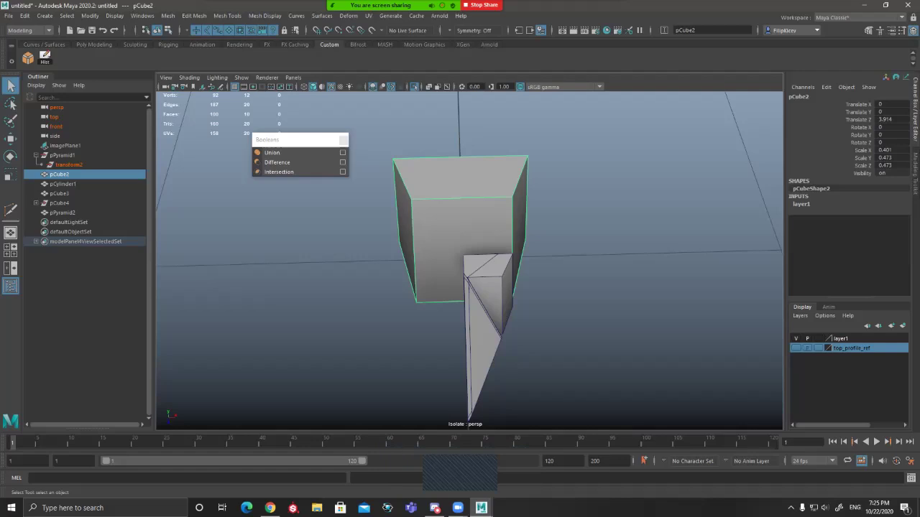
left_click_drag(469, 266, 460, 260, "alt")
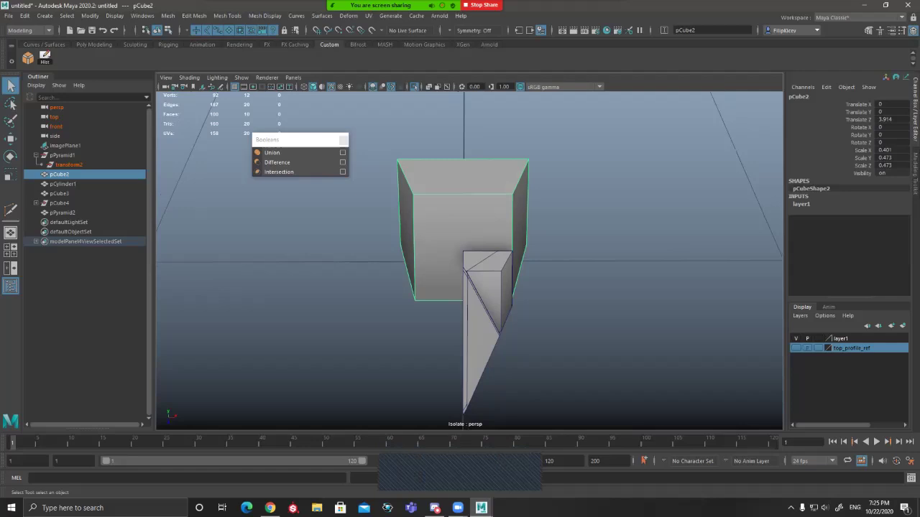
mouse_move(460, 260)
left_mouse_down("alt")
mouse_move(533, 243)
mouse_move(462, 251)
left_mouse_up("alt")
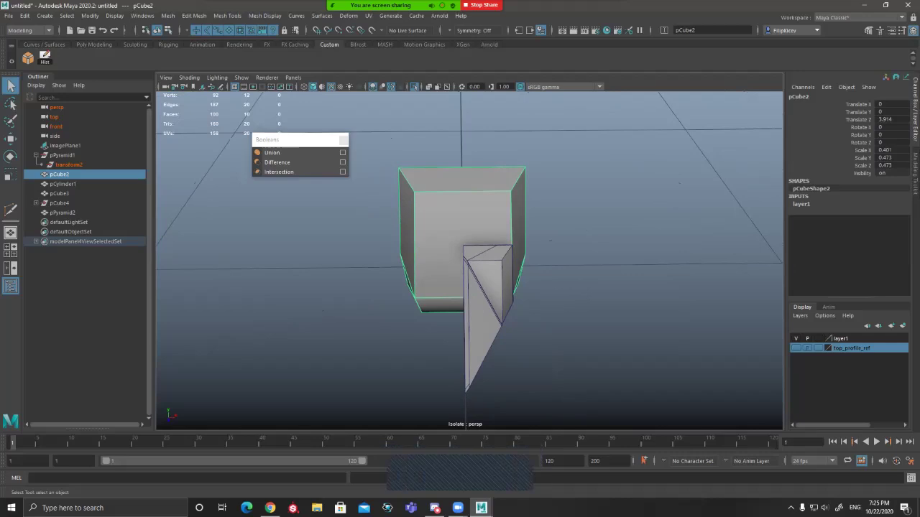
mouse_move(461, 251)
left_mouse_down("alt")
mouse_move(503, 249)
mouse_move(456, 248)
left_mouse_up("alt")
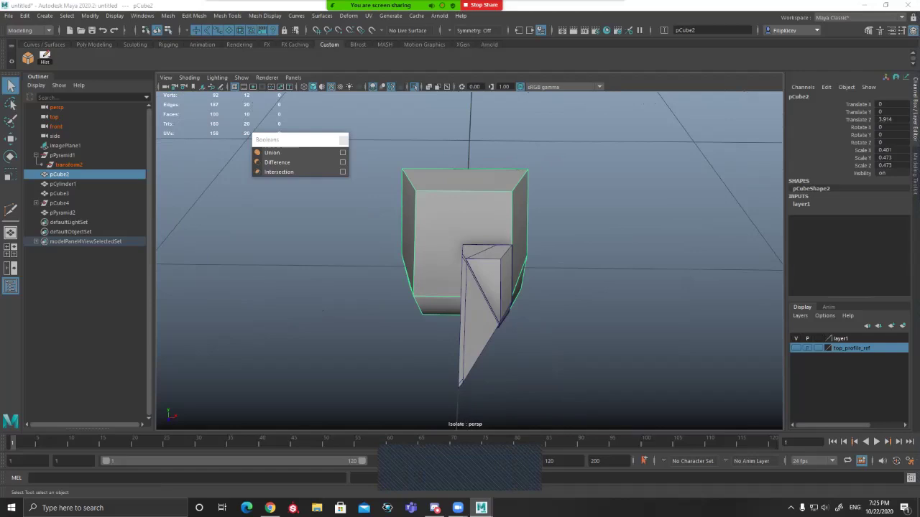
left_click_drag(531, 288, 388, 230, "alt")
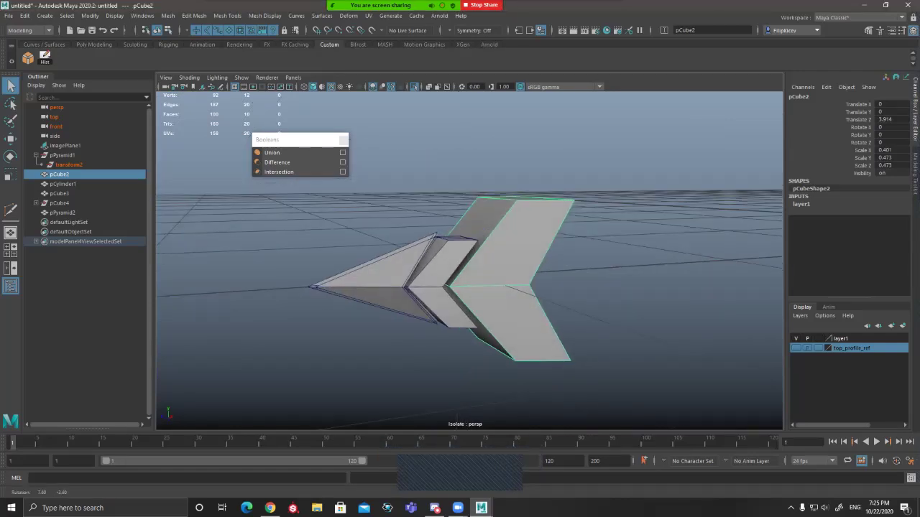
left_click_drag(475, 273, 395, 298, "alt")
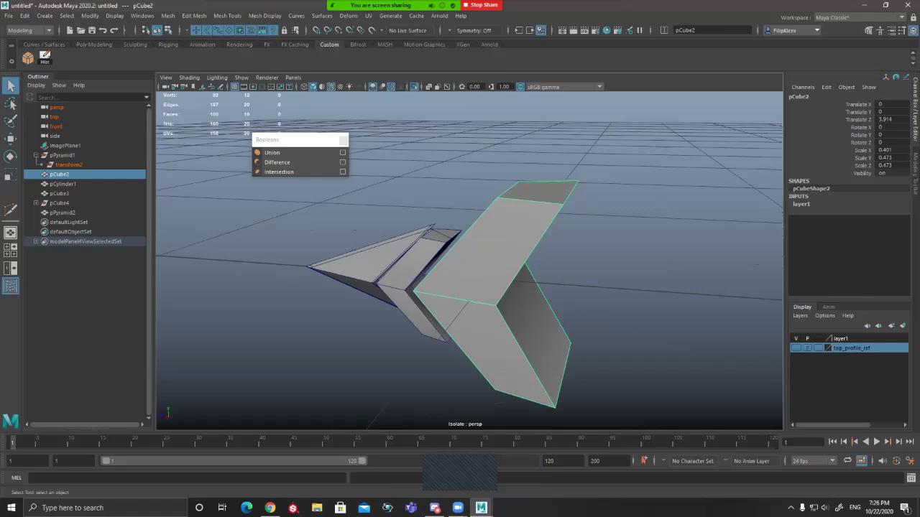
left_click_drag(467, 266, 469, 306, "alt")
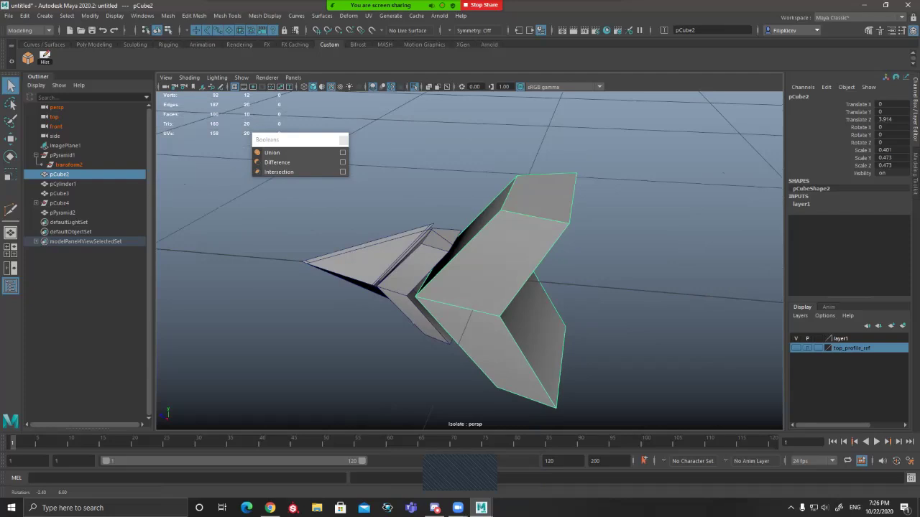
left_click_drag(467, 288, 510, 262, "alt")
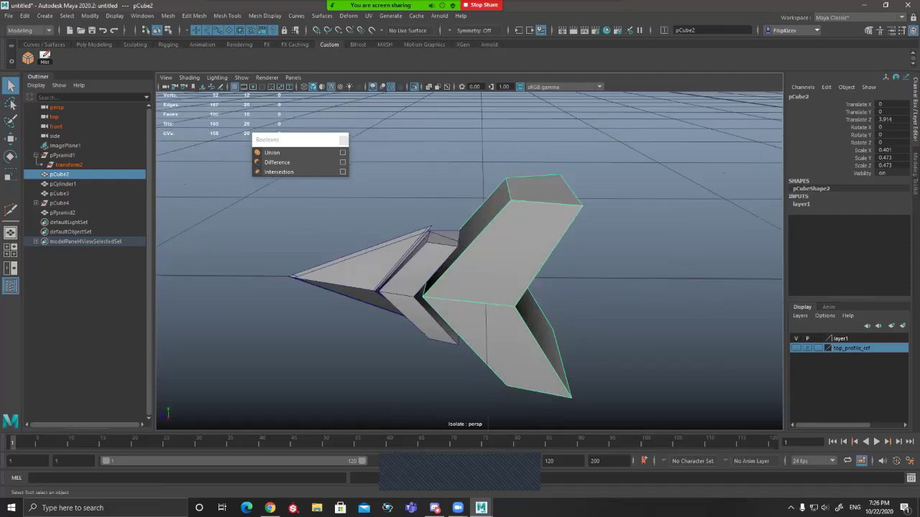
left_click_drag(467, 281, 415, 291, "alt")
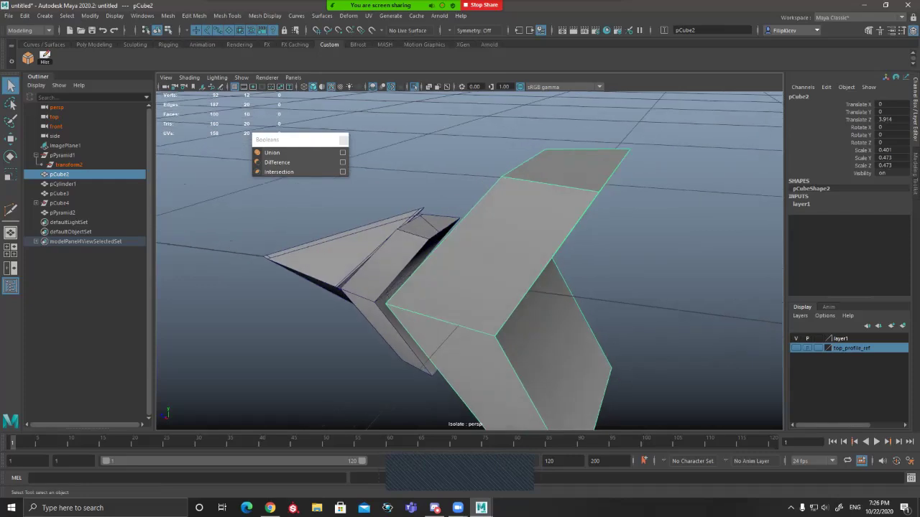
left_click_drag(446, 295, 492, 263, "alt")
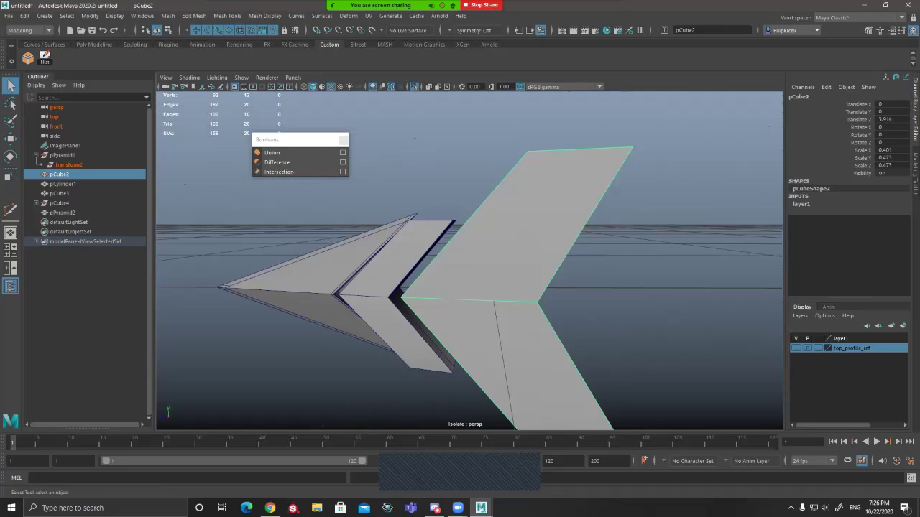
Step: Examine where pPyramid2 meets pCube2, including the tip's inner side, selecting each mesh in turn
left_click_drag(446, 280, 496, 316, "alt")
left_click(424, 279)
left_click_drag(424, 279, 417, 257, "alt")
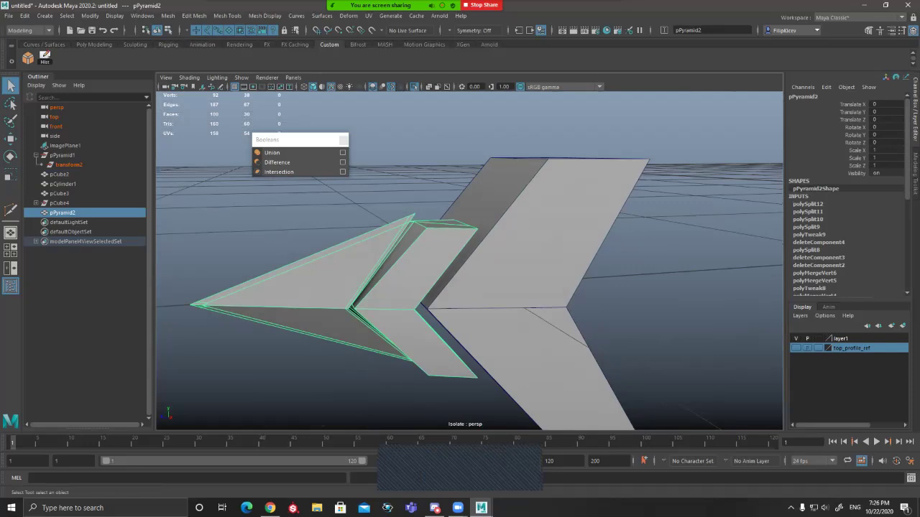
left_click_drag(417, 258, 460, 309, "alt")
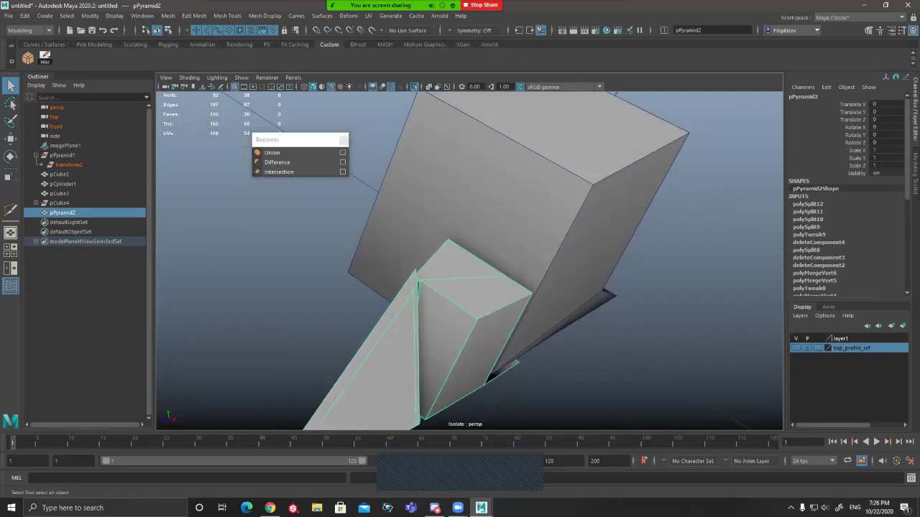
left_click_drag(460, 309, 385, 248, "alt")
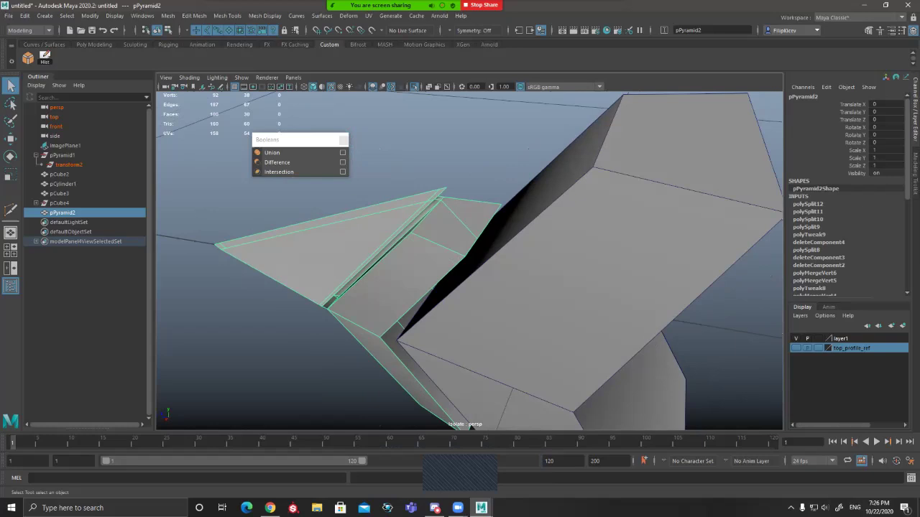
left_click_drag(385, 248, 482, 336, "alt")
left_click_drag(460, 273, 525, 279, "alt")
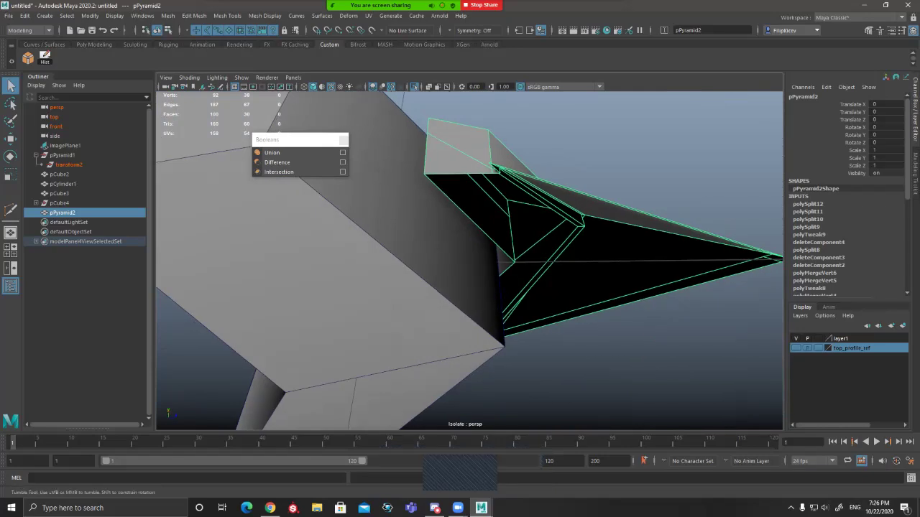
left_click_drag(525, 279, 460, 309, "alt")
left_click(457, 230)
left_click_drag(456, 230, 611, 209, "alt")
right_click_drag(611, 208, 561, 210, "alt")
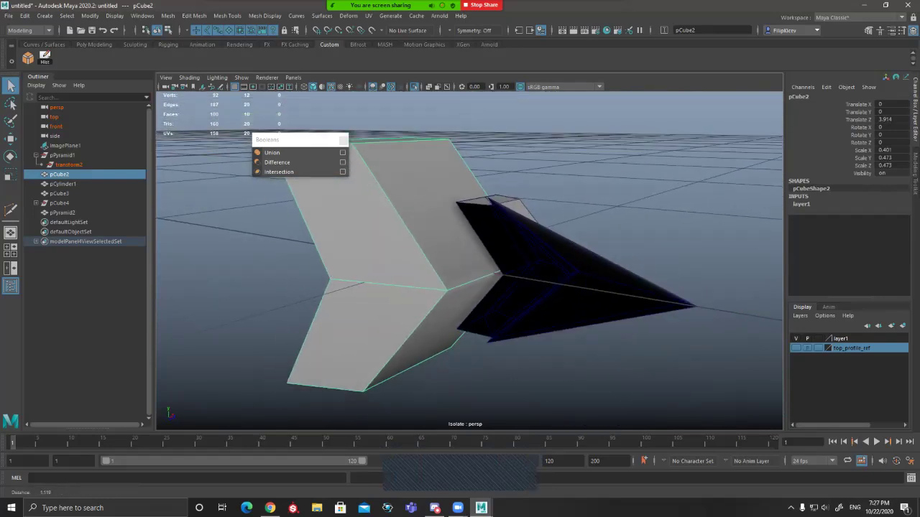
left_click_drag(561, 216, 309, 205, "alt")
left_click_drag(503, 241, 539, 306, "alt")
left_click(425, 298)
left_click_drag(489, 252, 460, 288, "alt")
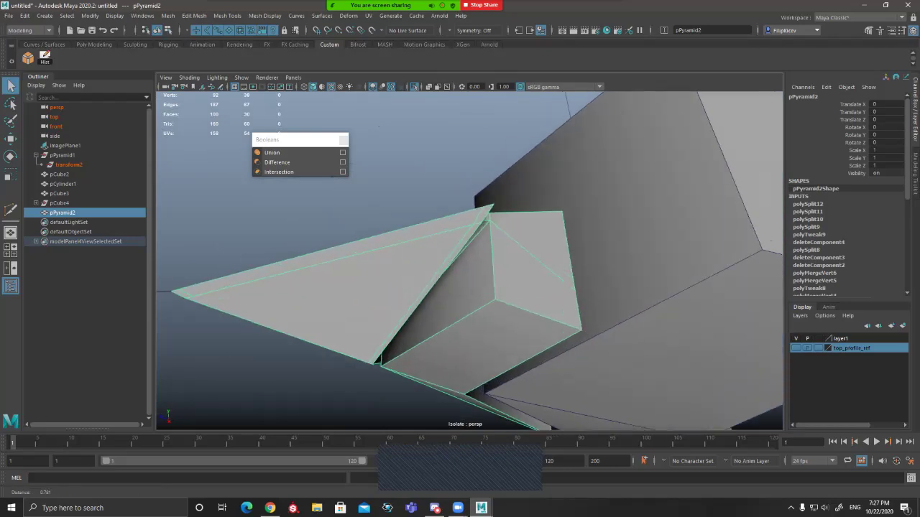
Step: Inspect the narrow groove and the chevron end faces of pPyramid2 up close
scroll(469, 261, "up", 5)
scroll(470, 261, "down", 4)
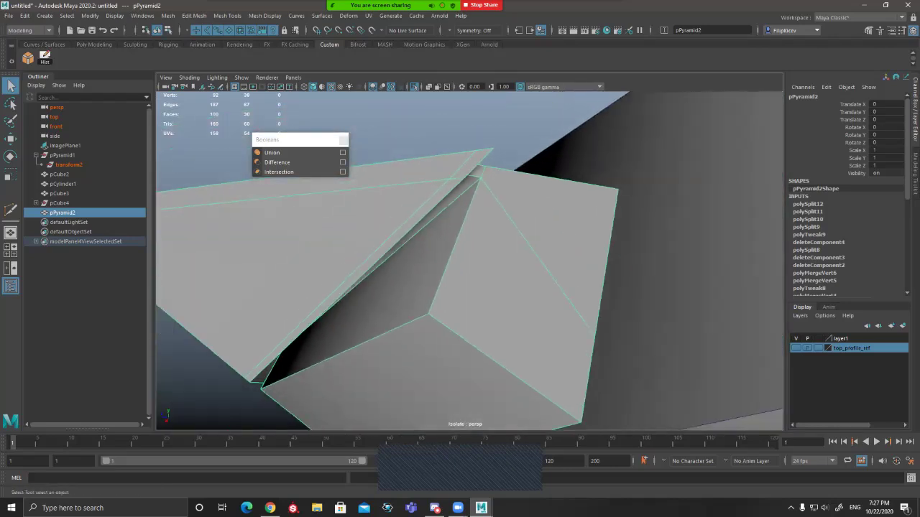
left_click_drag(469, 261, 402, 241, "alt")
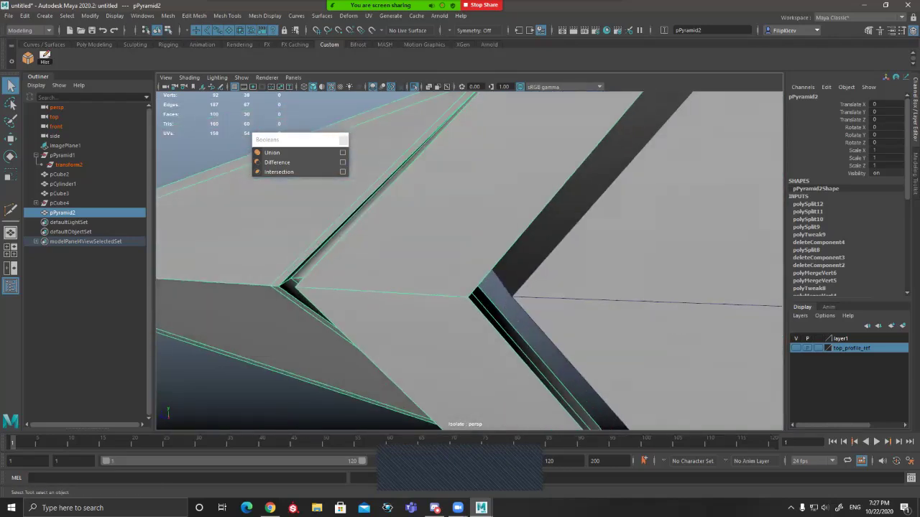
scroll(469, 261, "down", 4)
left_click_drag(469, 261, 499, 284, "alt")
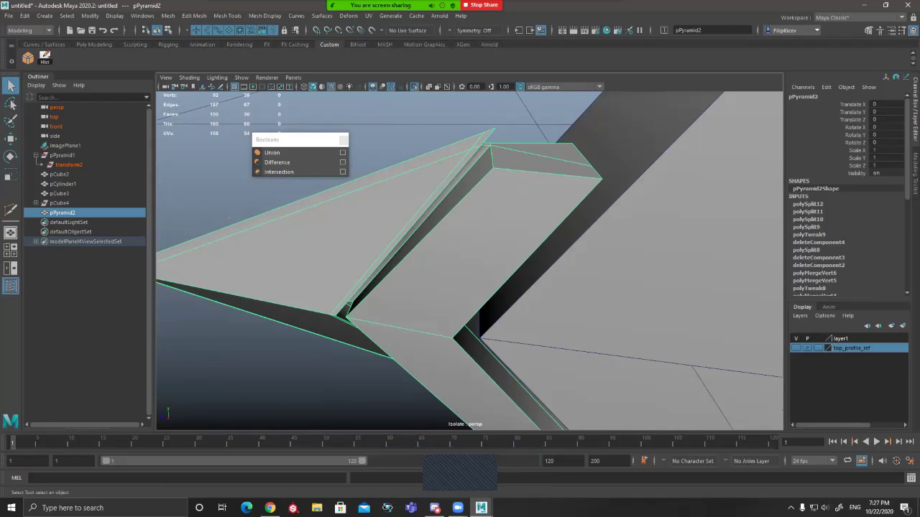
scroll(229, 218, "down", 5)
left_click_drag(230, 218, 305, 180, "alt")
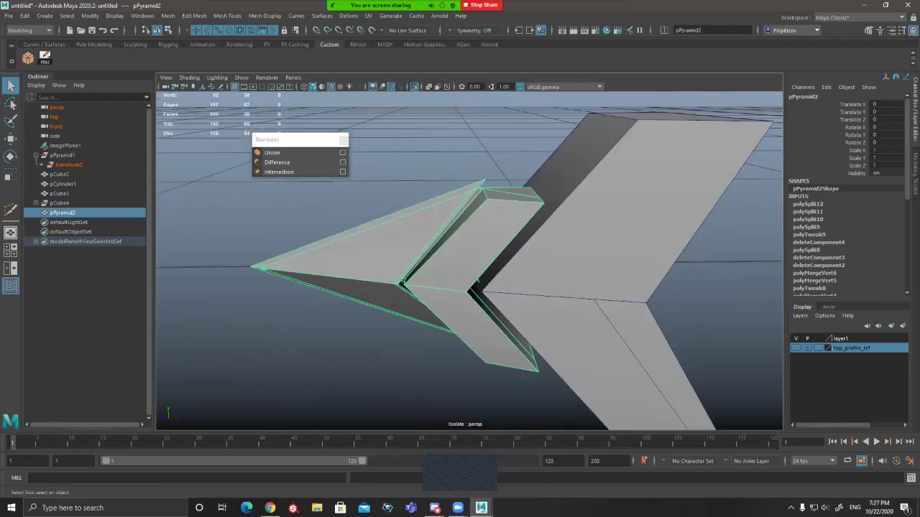
Step: Turn on smooth mesh preview for pPyramid2 and check its profile beside pCube2
left_click_drag(484, 194, 494, 161, "alt")
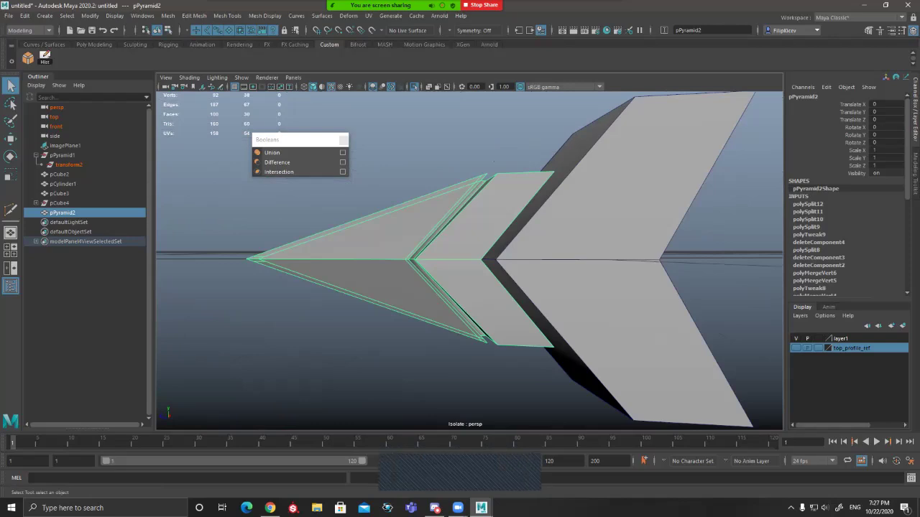
scroll(494, 162, "up", 1)
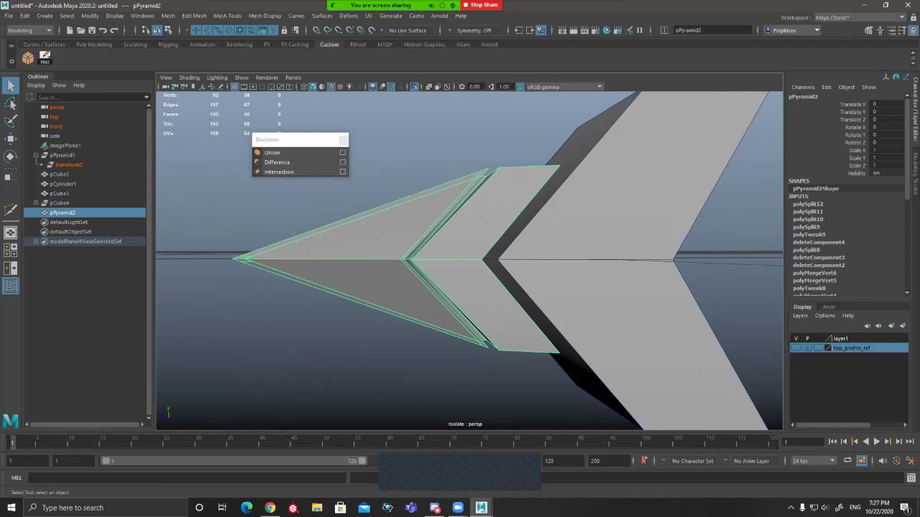
key("3")
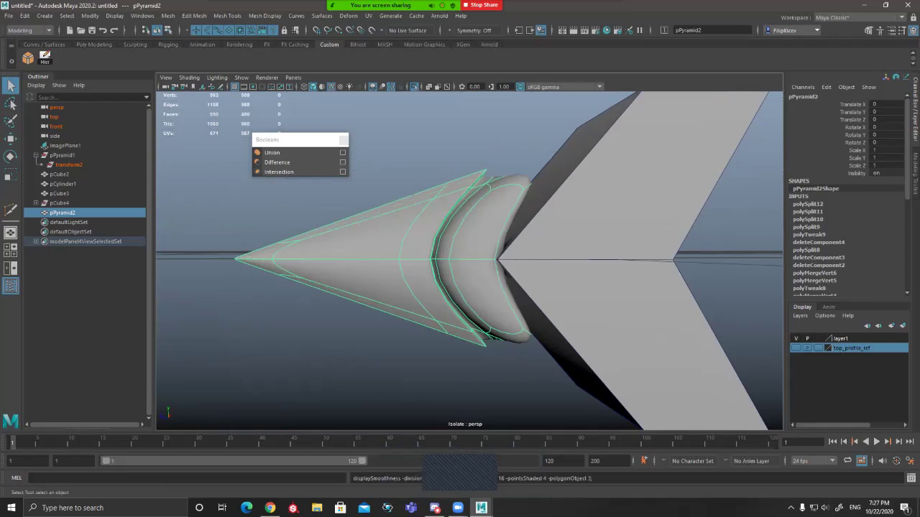
left_click_drag(494, 215, 477, 223, "alt")
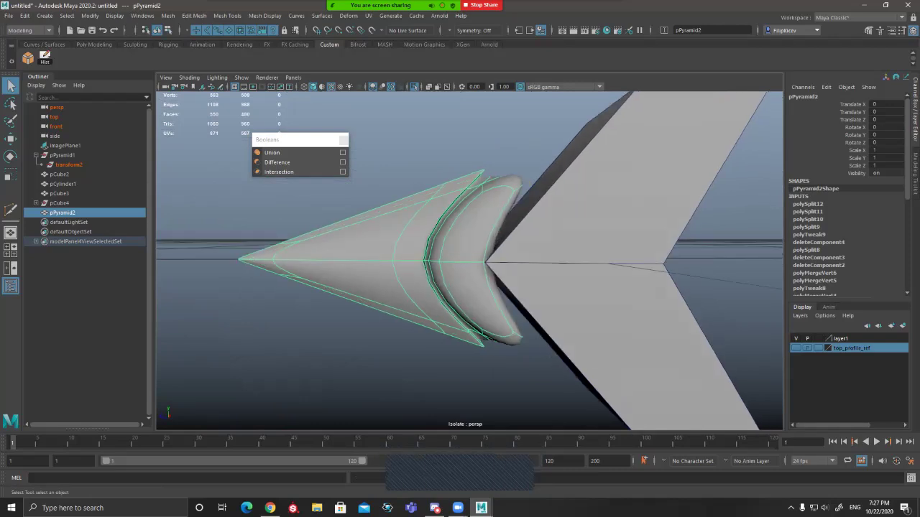
Step: Turn off the smooth mesh preview on pPyramid2 and examine its grooved chevron shape beside pCube2
key("1")
left_click(424, 144)
left_click_drag(424, 144, 456, 176, "alt")
left_click_drag(532, 155, 377, 267)
left_click(552, 149)
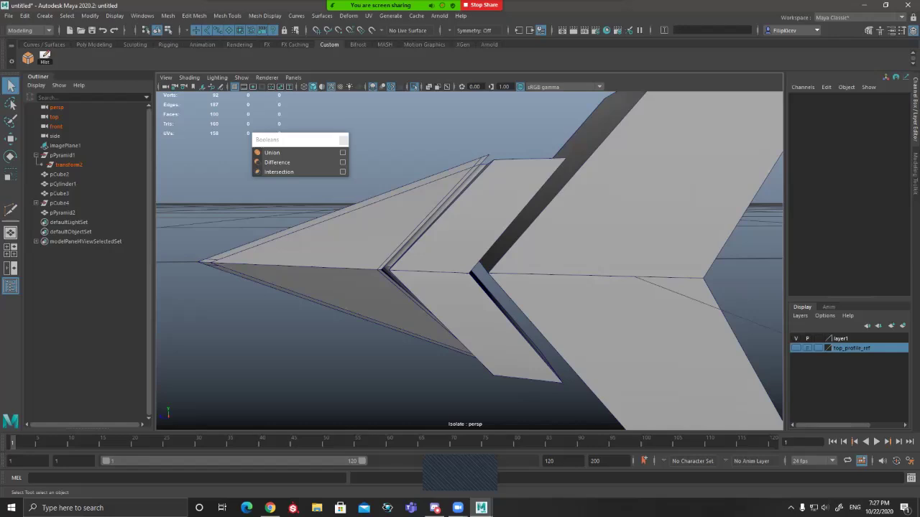
scroll(469, 261, "up", 1)
left_click_drag(469, 245, 505, 280, "alt")
middle_click_drag(505, 280, 478, 294, "alt")
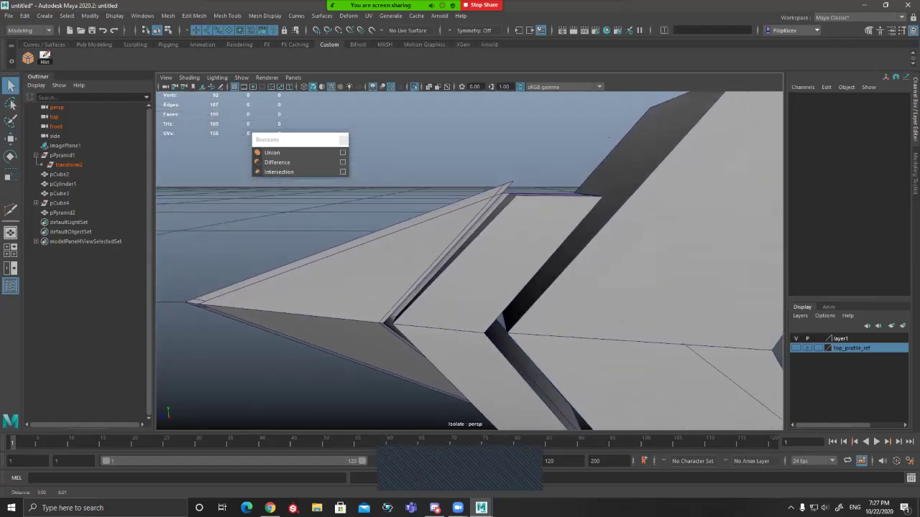
scroll(478, 293, "down", 5)
left_click_drag(478, 293, 457, 301, "alt")
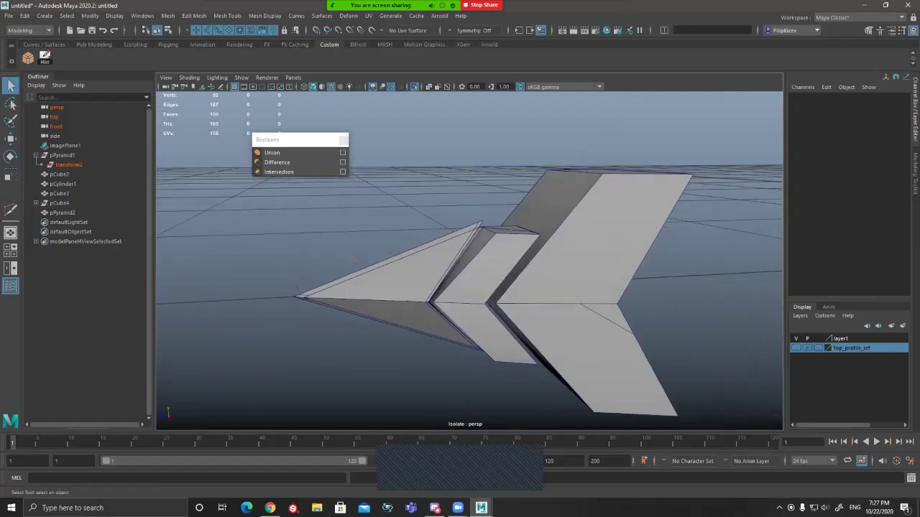
Step: Select pPyramid2 and pCube2 together and view them over the sword reference from the side
key("ctrl+z")
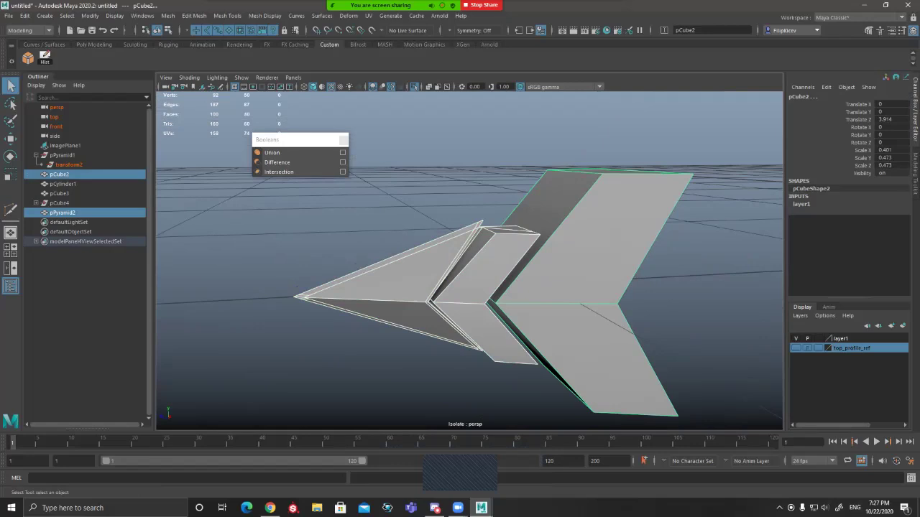
key("space")
key("space")
scroll(643, 218, "up", 5)
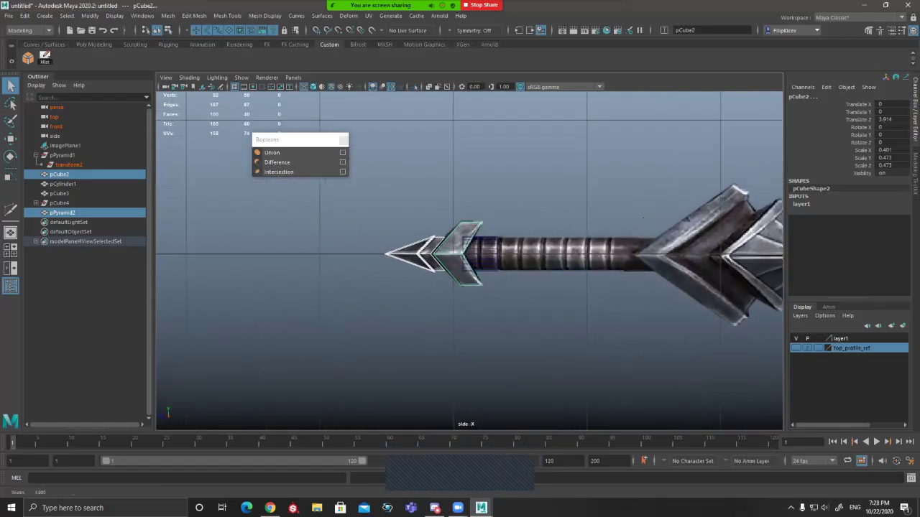
scroll(643, 217, "up", 4)
middle_click_drag(607, 286, 677, 287, "alt")
left_click(677, 287)
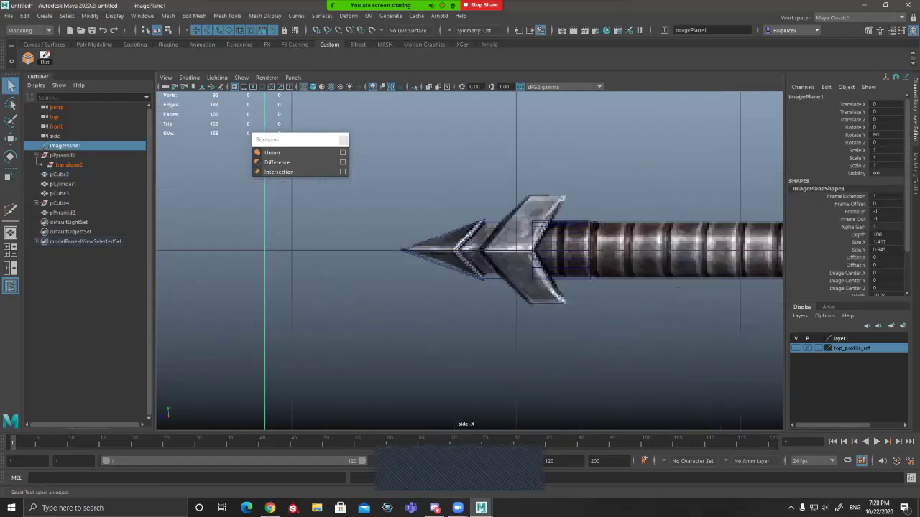
left_click(460, 267)
left_click(509, 283, "shift")
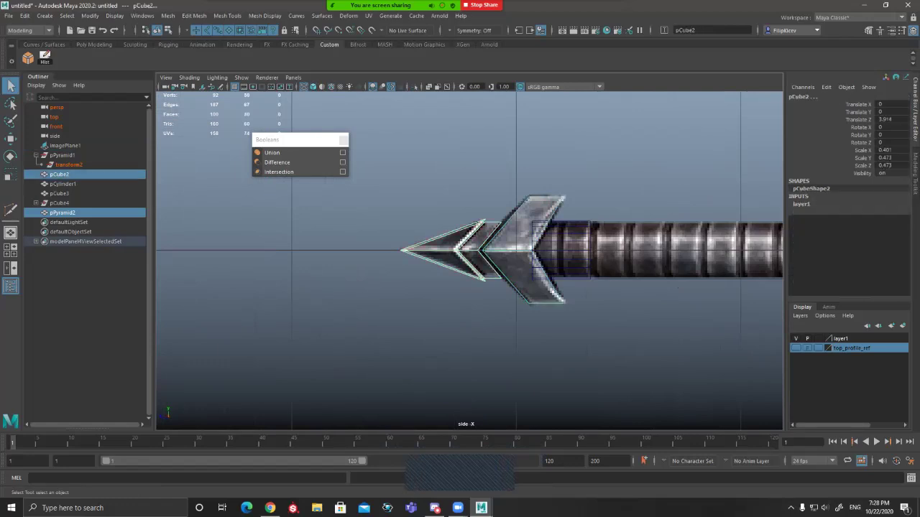
Step: Compare the outlines of pPyramid2 and pCube2 with the arrow end of the reference image up close
scroll(469, 261, "up", 5)
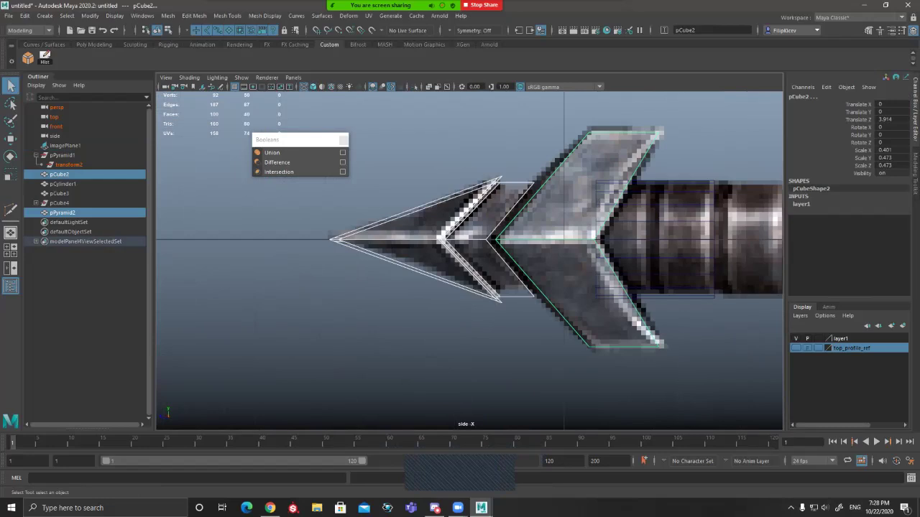
scroll(469, 261, "down", 15)
scroll(470, 261, "up", 9)
scroll(469, 261, "up", 9)
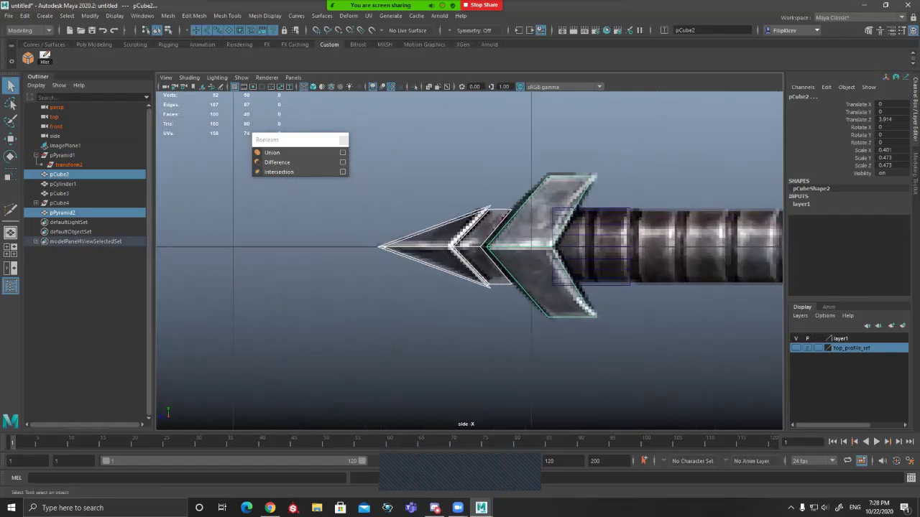
middle_click_drag(469, 261, 383, 263, "alt")
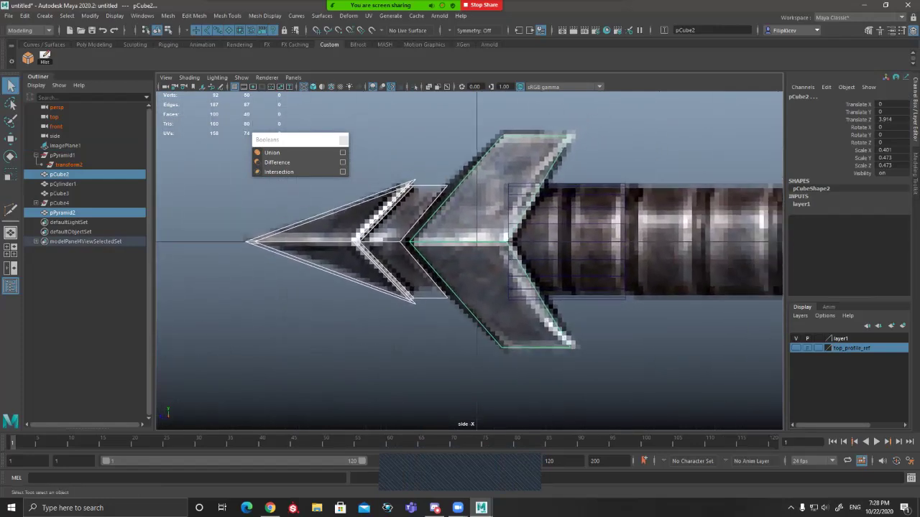
scroll(423, 188, "down", 4)
Step: Detach the viewport's Show options as a floating window and hide polygons in the side view
key("w")
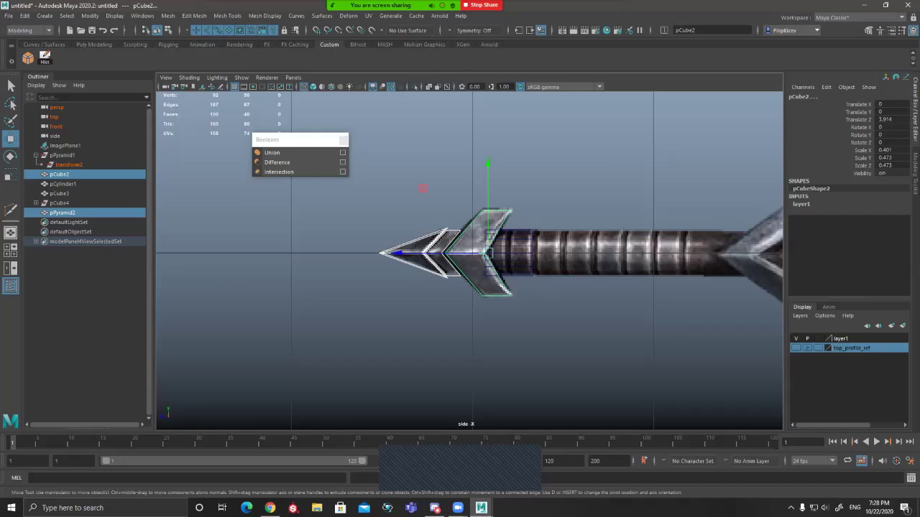
left_click(242, 77)
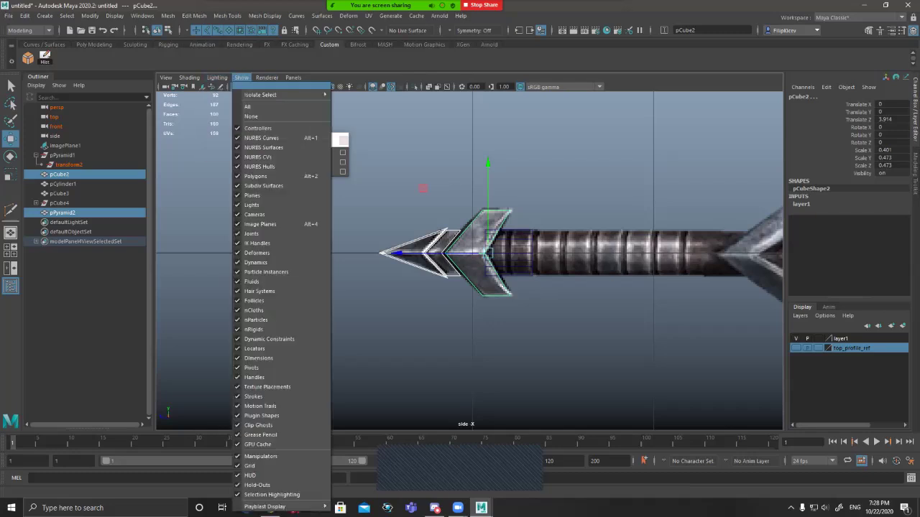
left_click(271, 86)
left_click_drag(270, 77, 204, 62)
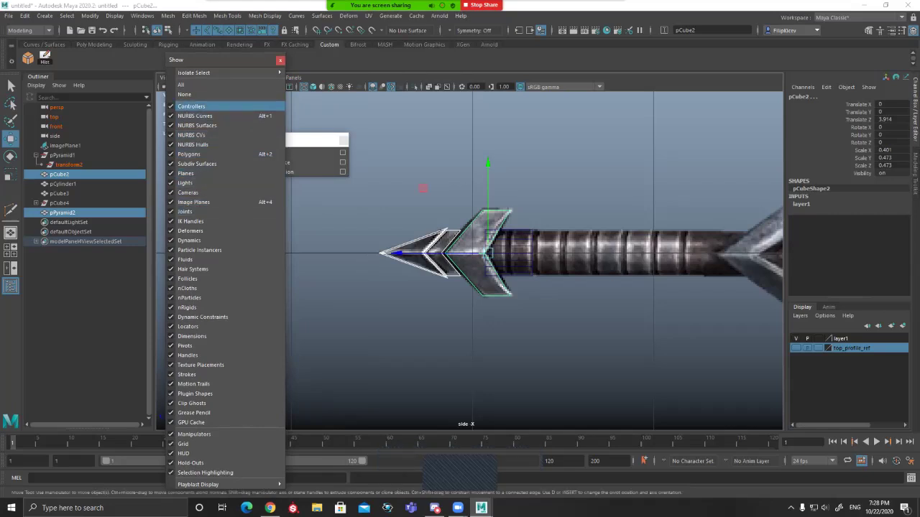
key("alt+2")
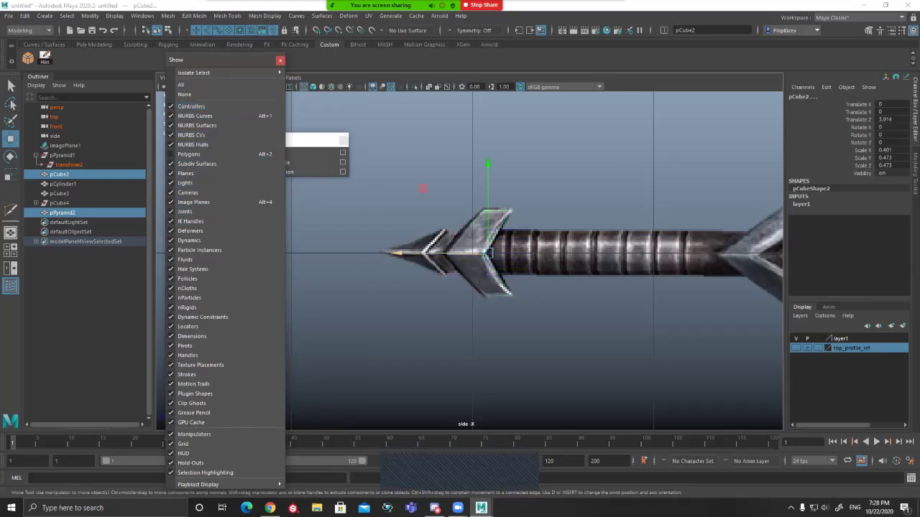
key("q")
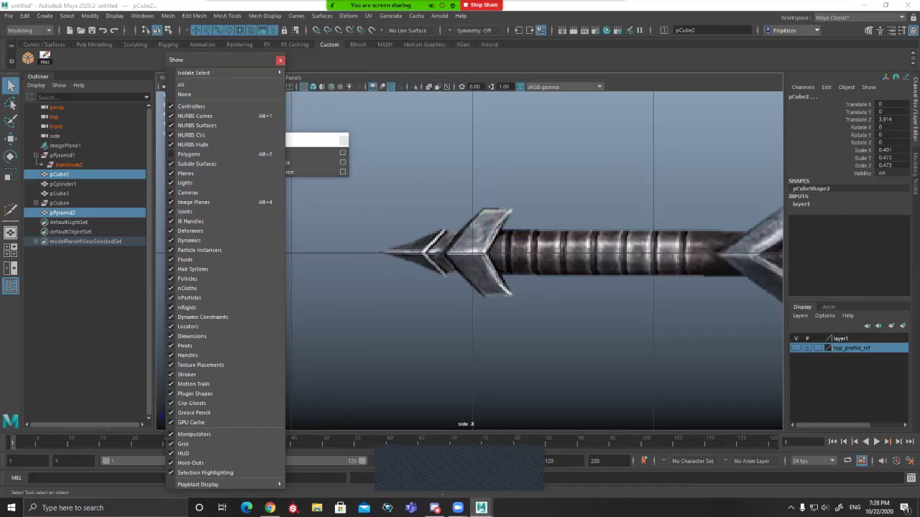
Step: Select imagePlane1 and examine the reference sword from the arrow tip along the grip to the guard
left_click(66, 146)
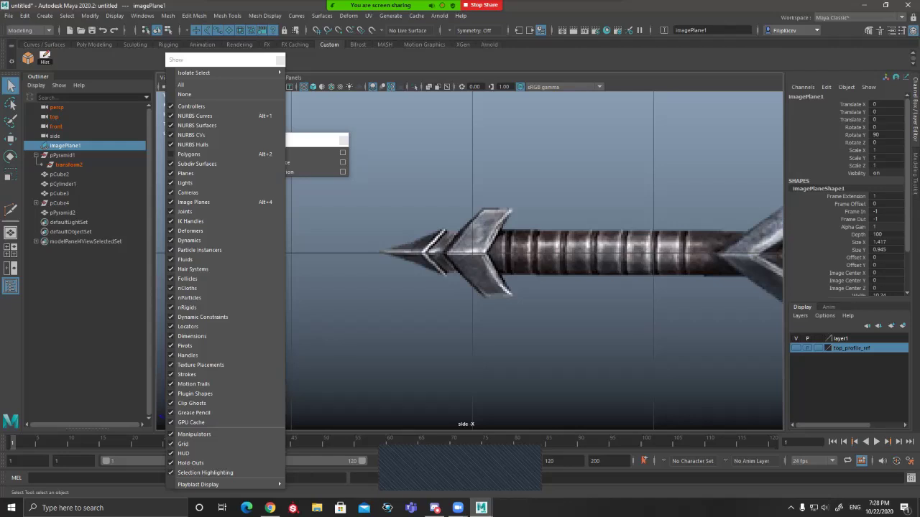
middle_click_drag(534, 251, 578, 264, "alt")
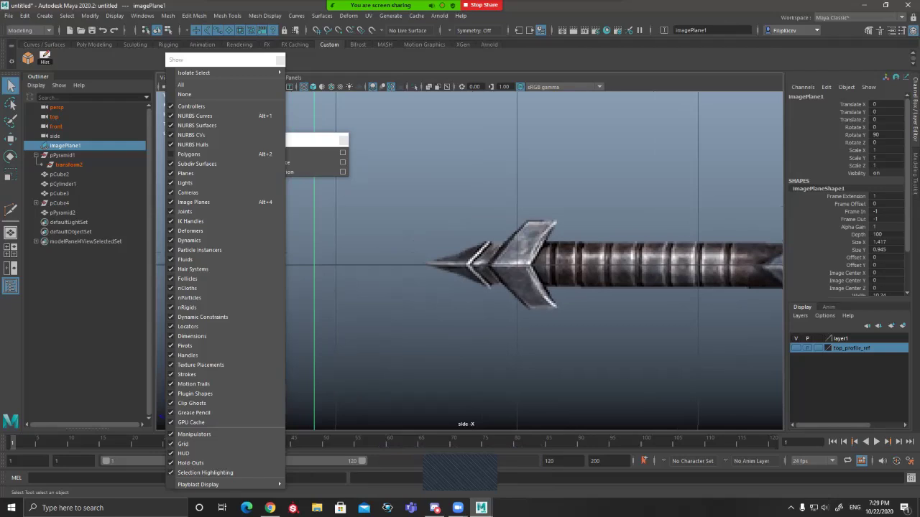
middle_click_drag(575, 258, 408, 266, "alt")
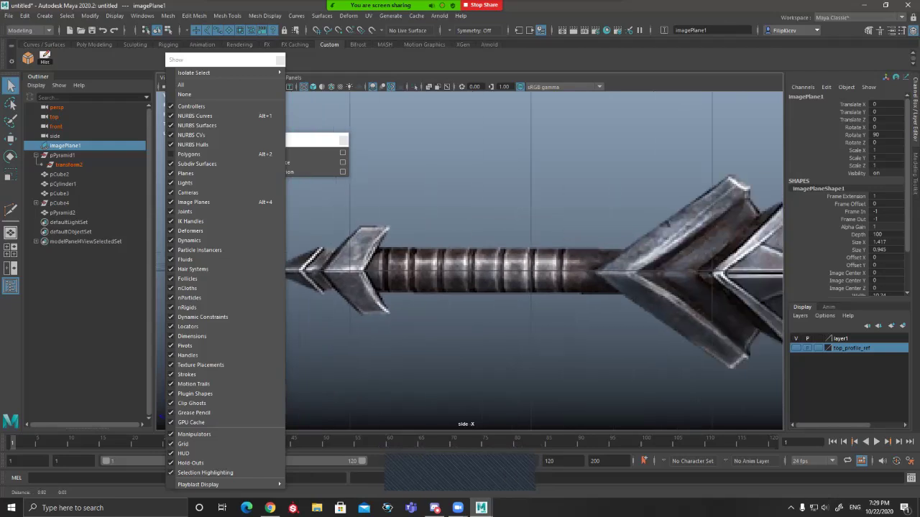
middle_click_drag(514, 337, 248, 327, "alt")
scroll(469, 261, "up", 2)
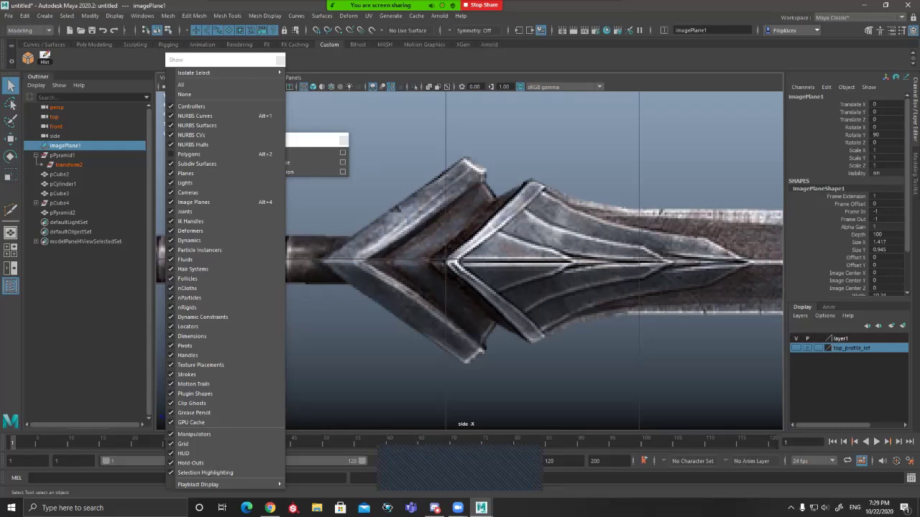
middle_click_drag(544, 191, 654, 205, "alt")
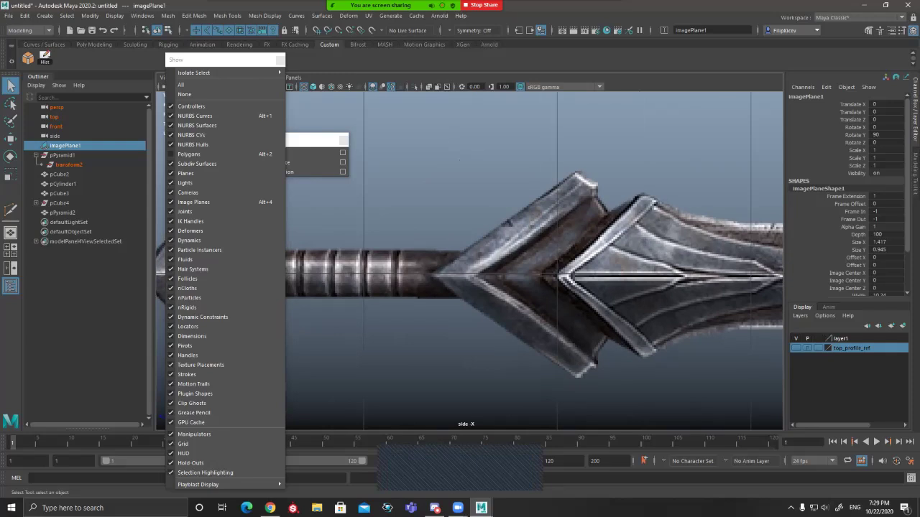
middle_click_drag(460, 160, 352, 155, "alt")
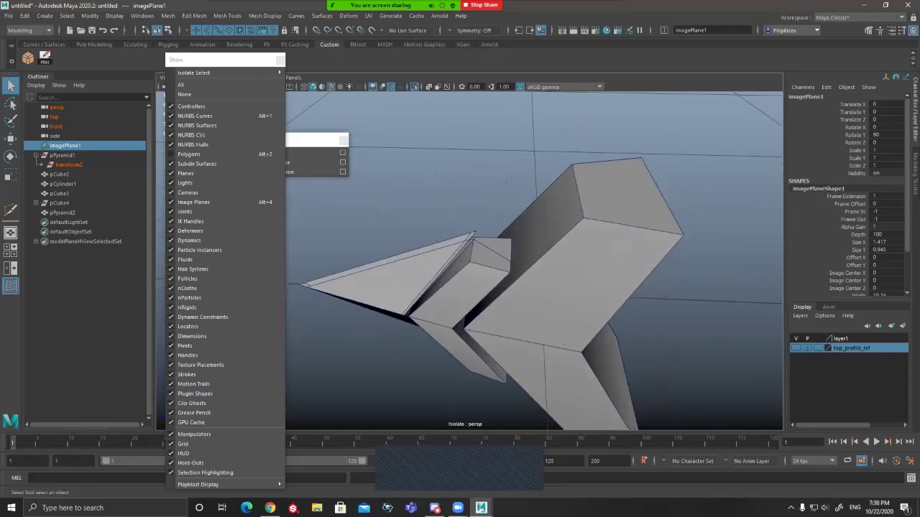
Step: Create a polygon cube at the origin in the perspective view
left_click_drag(479, 338, 434, 268, "alt")
scroll(470, 261, "up", 3)
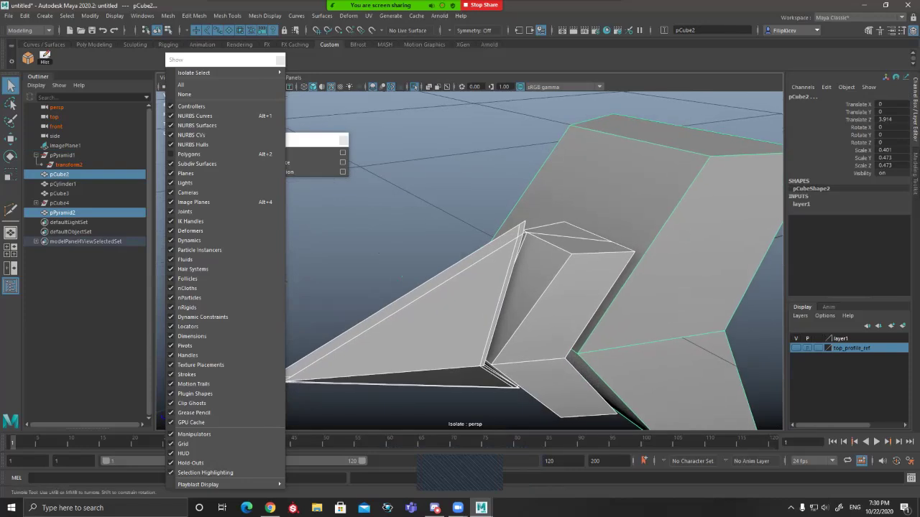
scroll(469, 260, "down", 5)
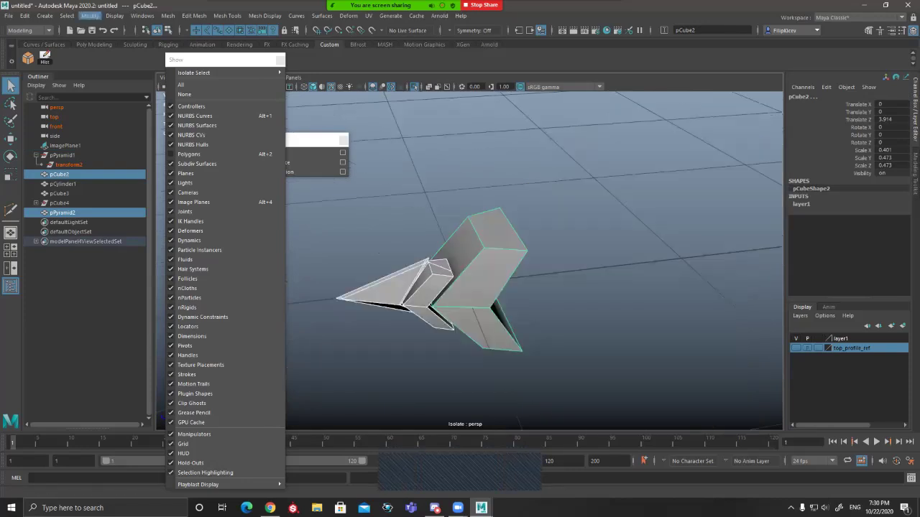
left_click(90, 15)
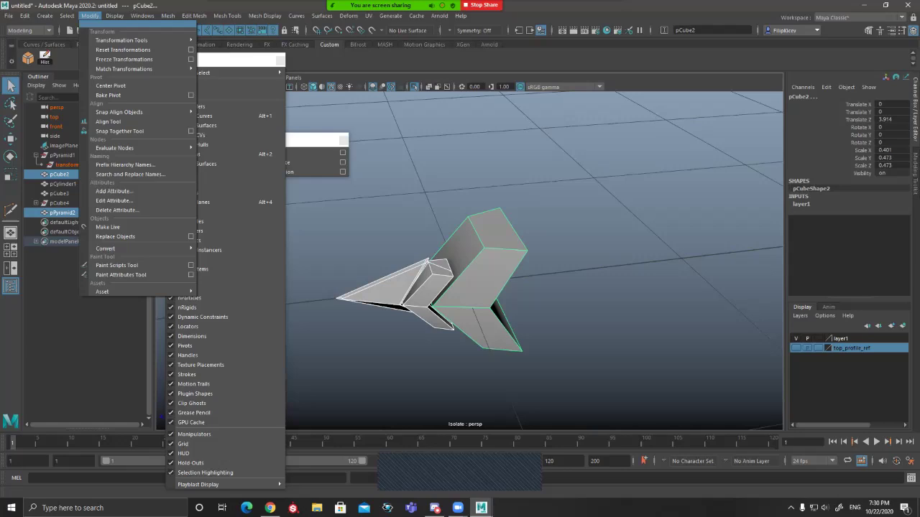
mouse_move(44, 16)
mouse_move(73, 49)
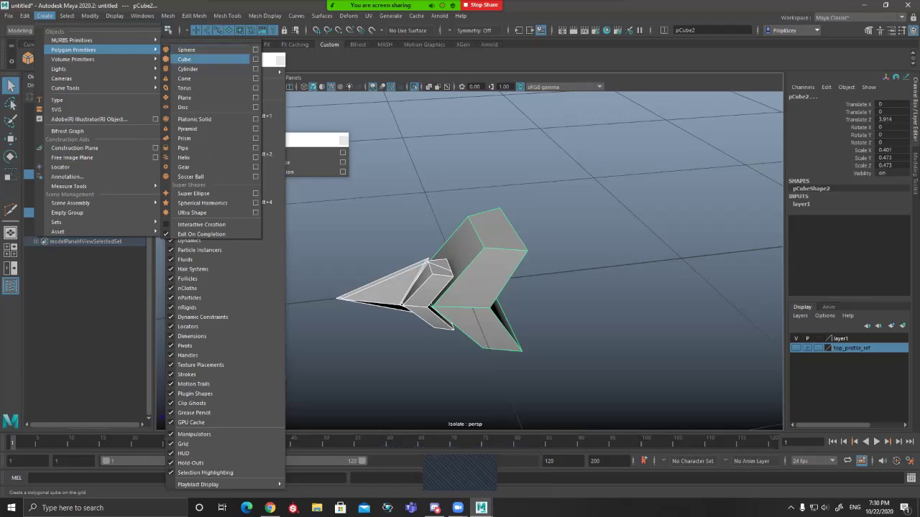
left_click(184, 59)
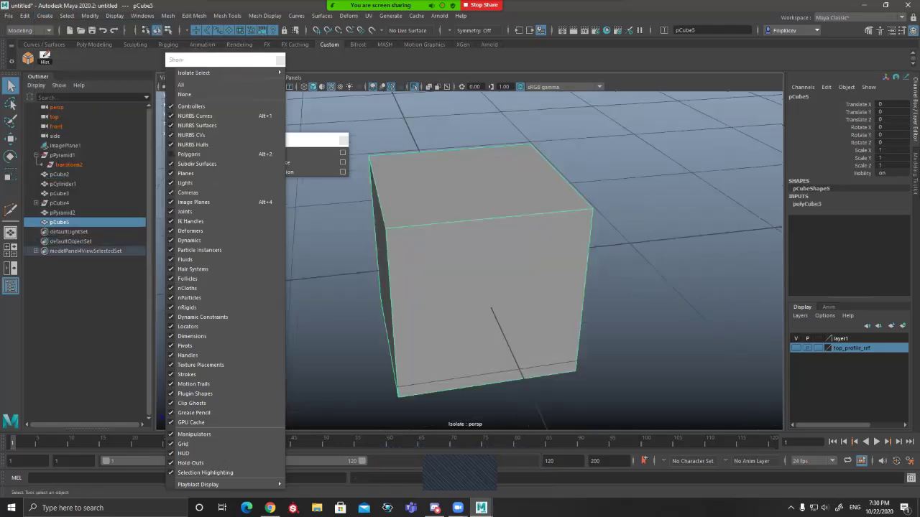
Step: Insert two Multi-Cut edge loops on pCube5 close to its top edge and one vertical edge
left_click_drag(528, 288, 584, 244, "alt")
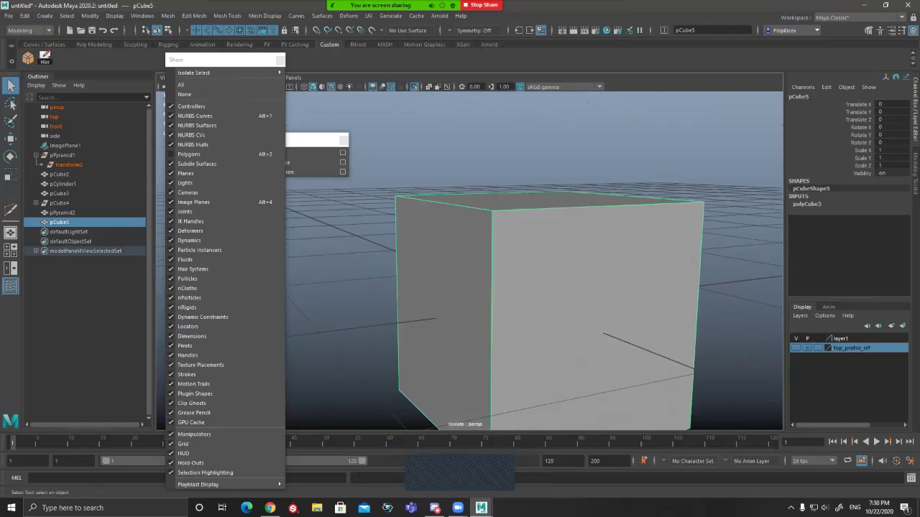
left_click_drag(575, 252, 564, 293, "alt")
key("ctrl+shift+x")
left_click(467, 271, "ctrl")
left_click(461, 278, "ctrl")
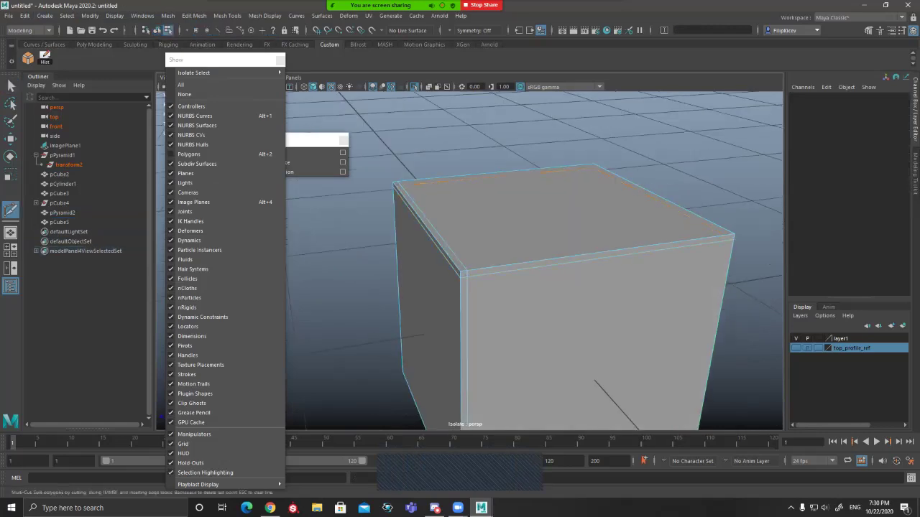
Step: Preview pCube5 smoothed to check the corner beside the two edge loops, and return to the unsmoothed display
key("q")
key("3")
left_click_drag(467, 280, 447, 260, "alt")
key("1")
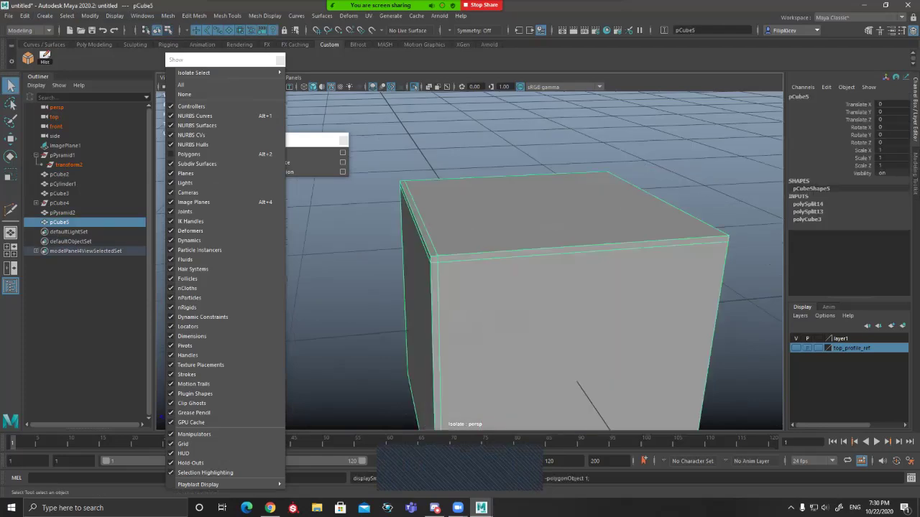
Step: Insert four more Multi-Cut edge loops close to the remaining edges of pCube5
key("g")
left_click(720, 240, "ctrl")
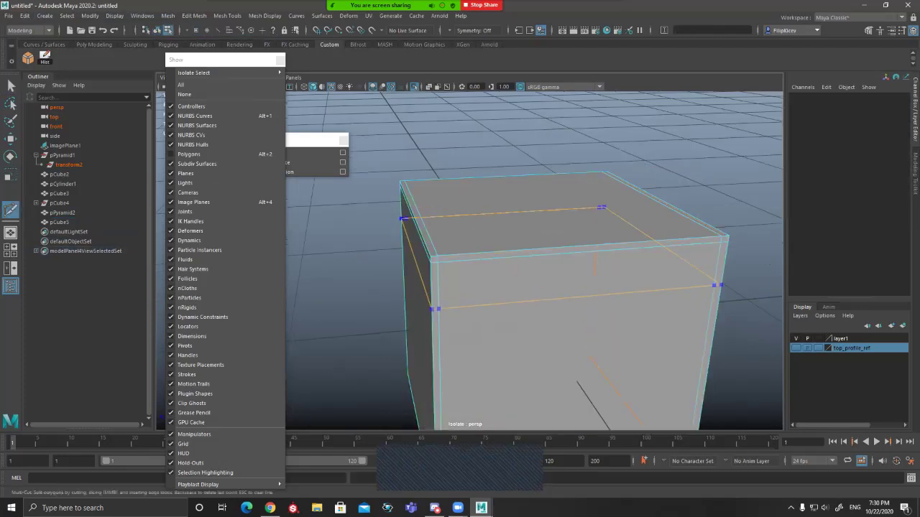
left_click_drag(715, 285, 712, 266, "alt")
middle_click_drag(710, 266, 698, 187, "alt")
left_click(419, 404, "ctrl")
left_click(418, 404)
left_click_drag(406, 302, 459, 320, "alt")
key("Escape")
left_click_drag(439, 172, 549, 211, "alt")
left_click(609, 194, "ctrl")
middle_click_drag(547, 274, 636, 323, "alt")
left_click(427, 197, "ctrl")
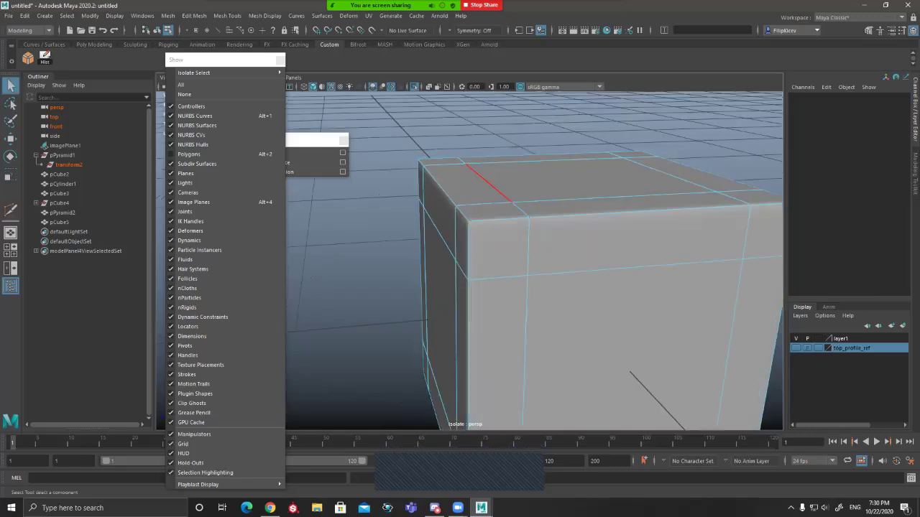
Step: Inspect the support loops around pCube5 and select edges near its upper corner
left_click_drag(492, 185, 600, 195, "alt")
left_click_drag(600, 196, 614, 198, "alt")
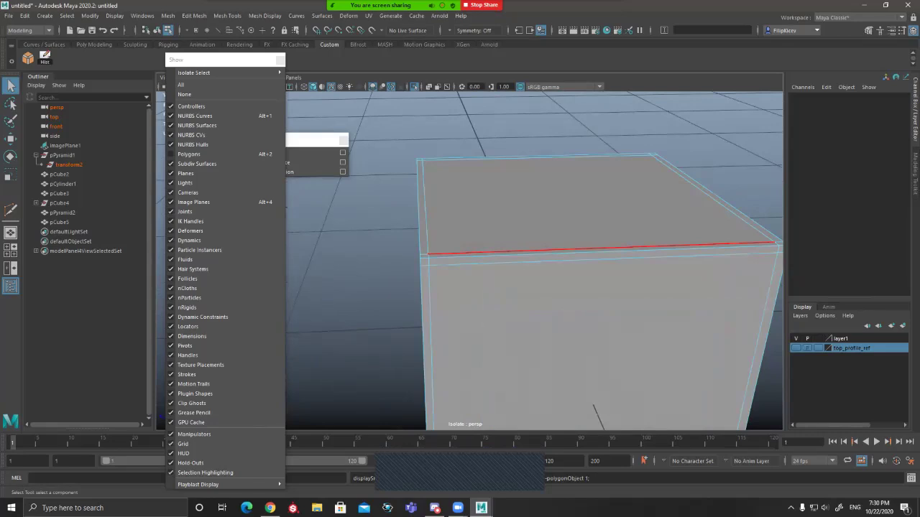
left_click_drag(611, 187, 566, 139, "alt")
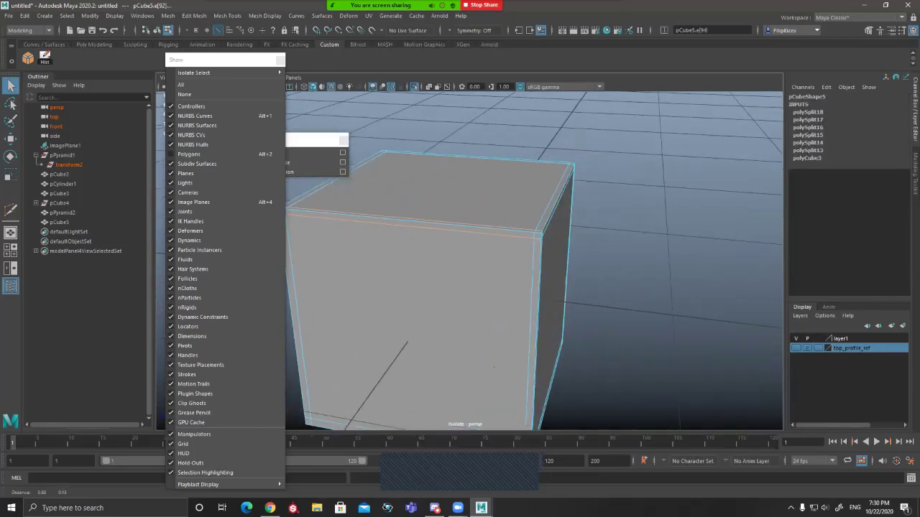
scroll(566, 172, "up", 3)
left_click(566, 173)
left_click(574, 179, "shift")
Step: Preview pCube5 smoothed, check how its corners hold, and return it to the unsmoothed display
left_click_drag(552, 262, 460, 252, "alt")
key("3")
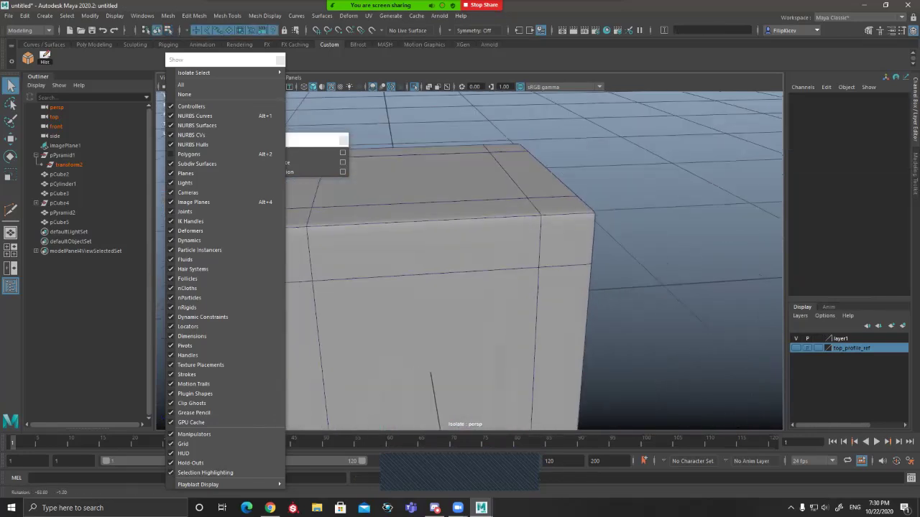
left_click_drag(460, 252, 421, 240, "alt")
left_click(619, 267)
key("1")
scroll(421, 240, "up", 2)
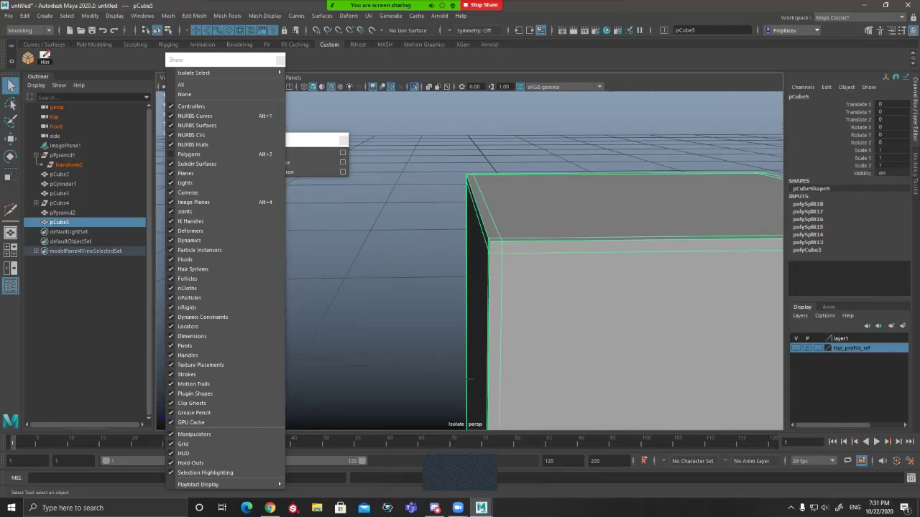
Step: Delete the selected edge loops at pCube5's upper corner, then check the result smoothed and unsmoothed
key("F10")
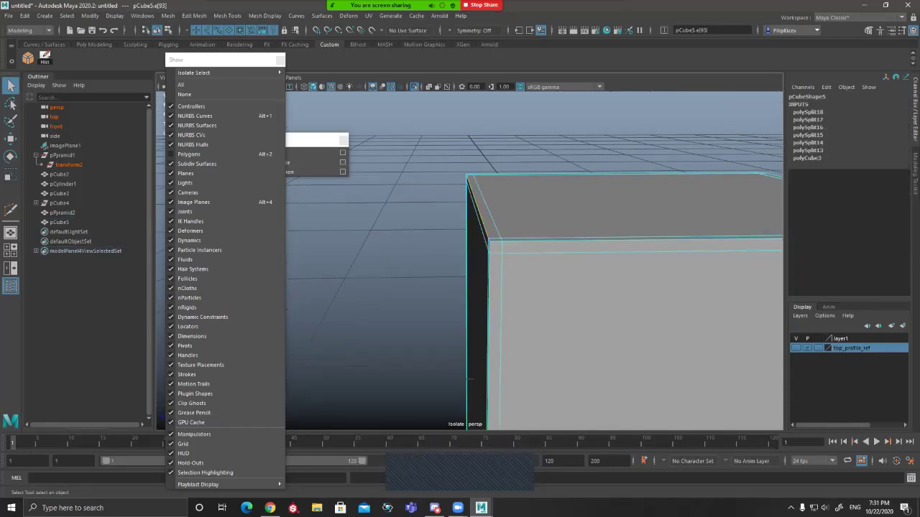
left_click_drag(496, 249, 542, 291, "alt")
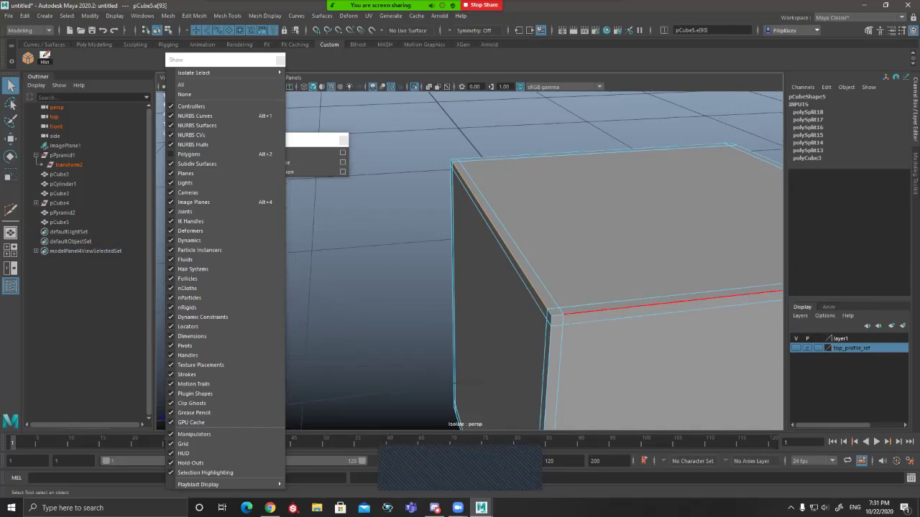
double_click(661, 297, "shift")
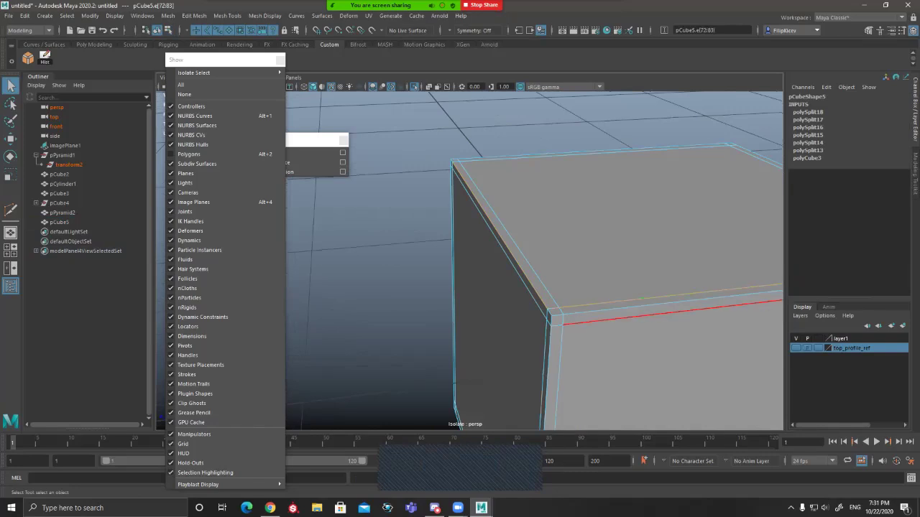
key("ctrl+Delete")
key("3")
left_click_drag(575, 295, 546, 309, "alt")
right_click_drag(546, 309, 604, 309, "alt")
left_click_drag(445, 288, 517, 226, "alt")
key("1")
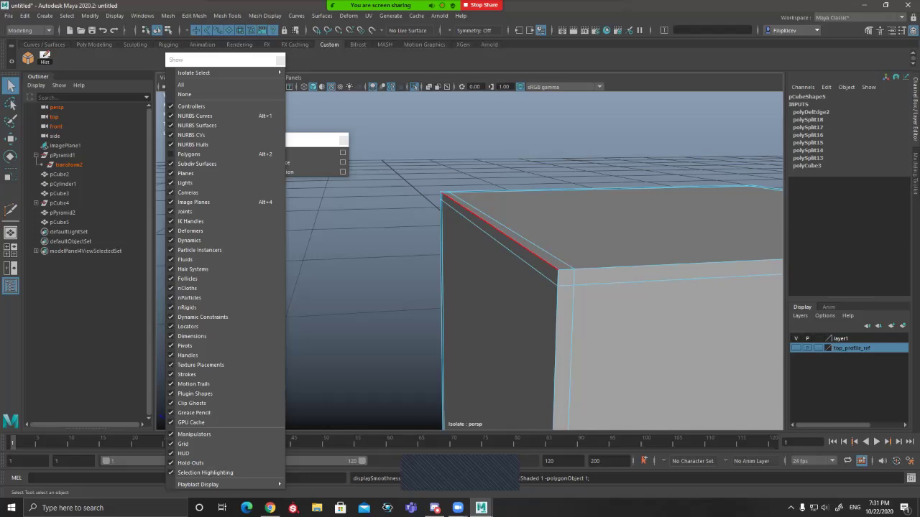
Step: Select edges around another upper corner of pCube5 and compare the corner in smoothed and unsmoothed display
left_click(503, 227)
left_click(500, 242, "shift")
left_click_drag(444, 287, 661, 298, "alt")
key("3")
double_click(549, 242, "shift")
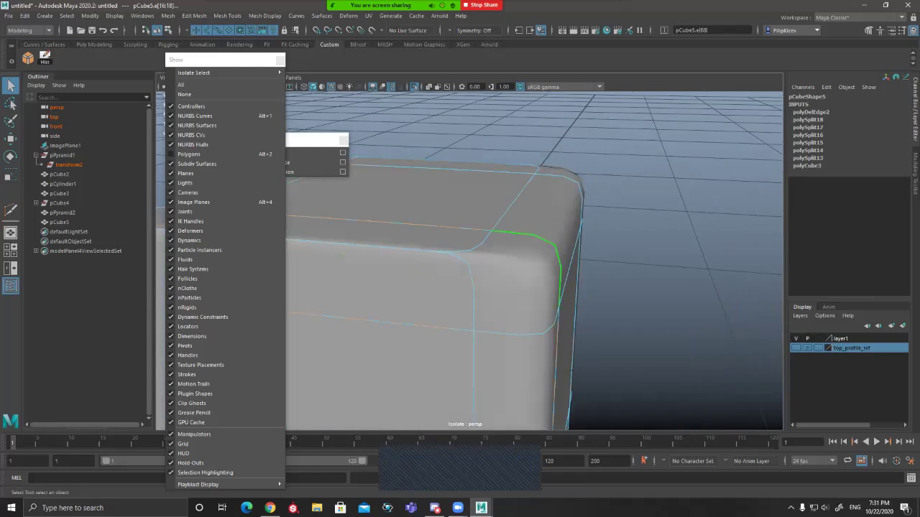
left_click_drag(572, 269, 586, 241, "alt")
key("1")
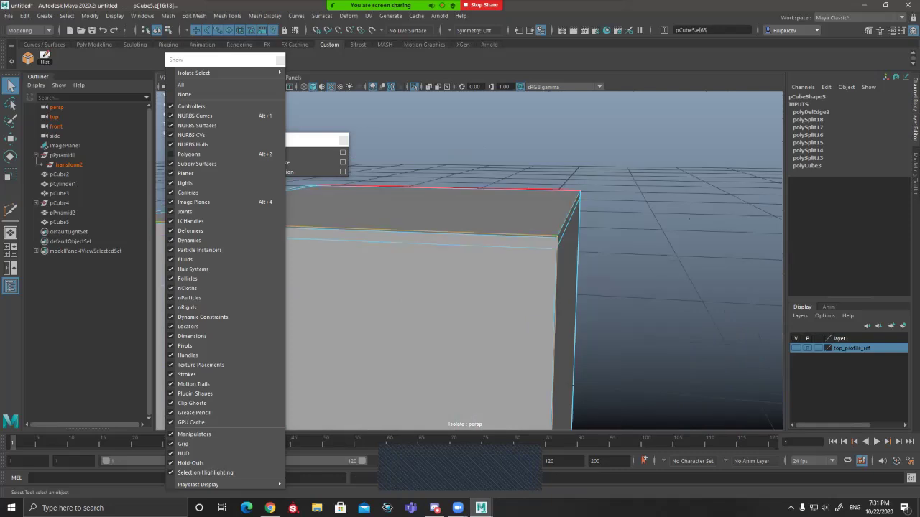
Step: Undo the last edge selections on pCube5 and inspect the upper corner before returning to unsmoothed display
key("ctrl+z")
key("ctrl+z")
key("ctrl+z")
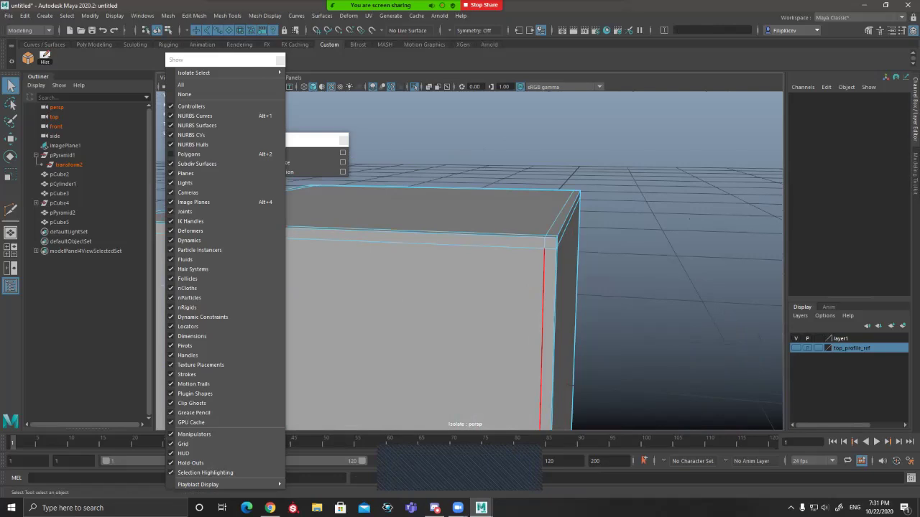
left_click_drag(542, 330, 475, 313, "alt")
left_click(480, 311)
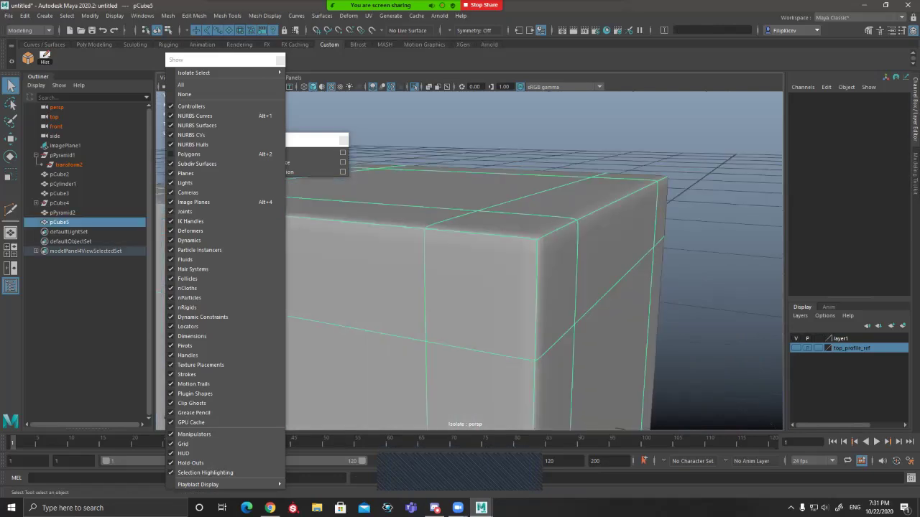
key("1")
right_click_drag(480, 311, 515, 311, "alt")
left_click_drag(515, 311, 551, 303, "alt")
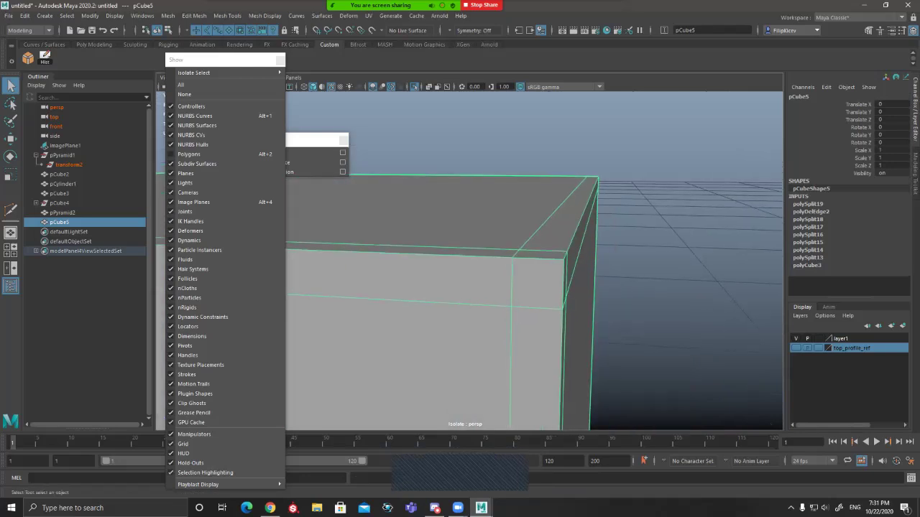
Step: Insert tighter Multi-Cut edge loops close to pCube5's corner edges and delete the wider loops
key("ctrl+shift+x")
left_click(555, 259, "ctrl")
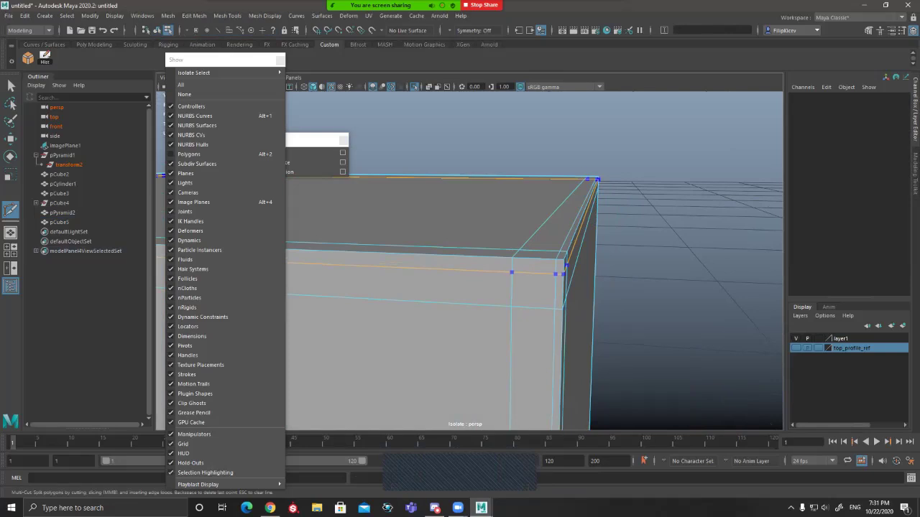
key("q")
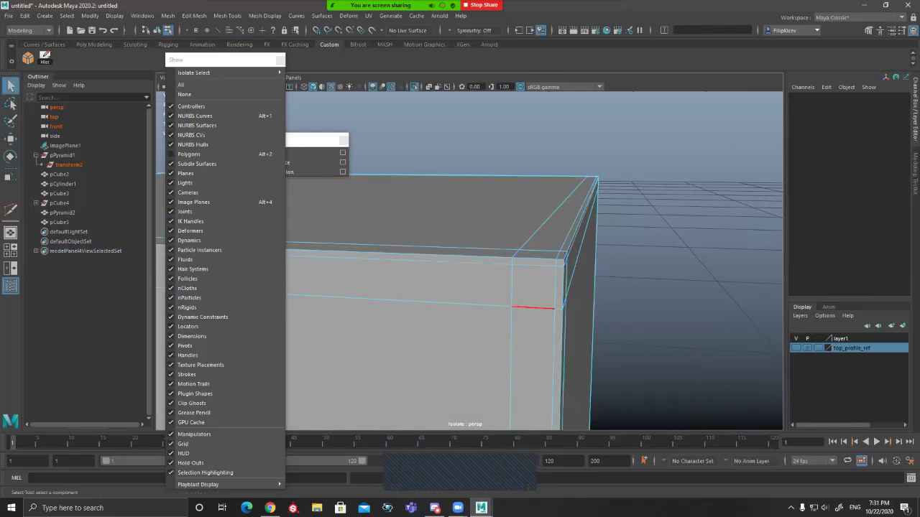
left_click_drag(533, 308, 515, 302, "alt")
double_click(521, 295)
double_click(476, 251, "shift")
key("ctrl+Delete")
Step: Preview pCube5 smoothed to check the tightened corner, then return to the unsmoothed display and examine its support loops
mouse_move(514, 263)
left_mouse_down("alt")
mouse_move(549, 234)
mouse_move(514, 256)
left_mouse_up("alt")
key("3")
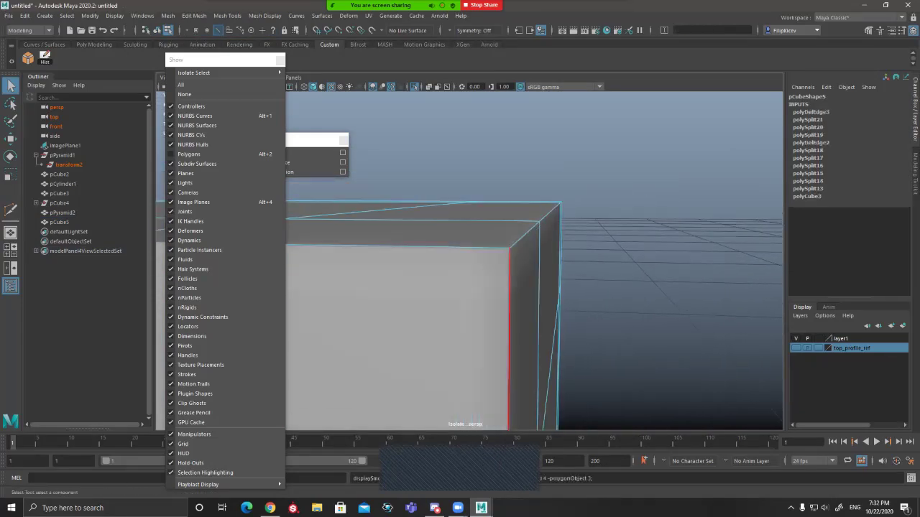
key("F8")
left_click_drag(514, 256, 492, 266, "alt")
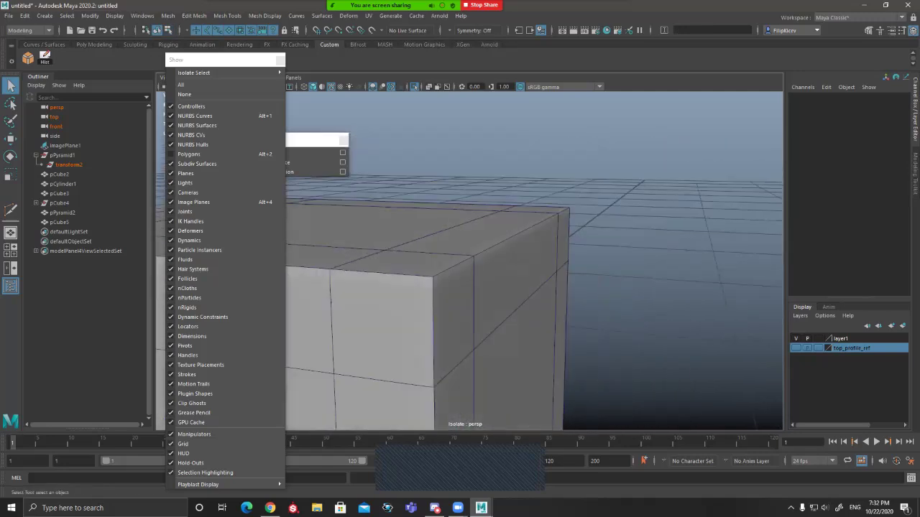
mouse_move(491, 266)
left_mouse_down("alt")
mouse_move(548, 246)
mouse_move(442, 279)
mouse_move(505, 269)
mouse_move(516, 256)
mouse_move(470, 276)
left_mouse_up("alt")
left_click(331, 87)
left_click(470, 276)
right_click_drag(470, 276, 513, 267, "alt")
key("1")
left_click_drag(513, 267, 552, 256, "alt")
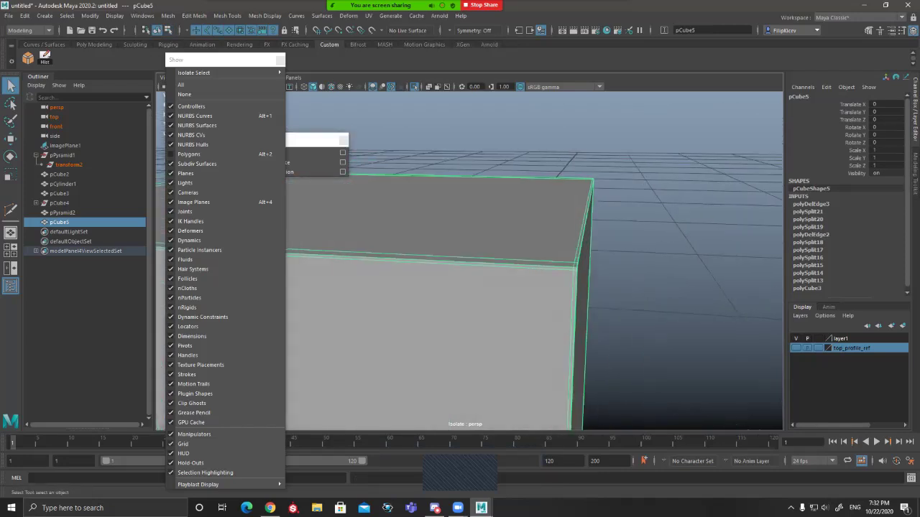
right_click_drag(552, 256, 611, 244, "alt")
left_click_drag(611, 244, 627, 243, "alt")
middle_click_drag(585, 206, 446, 173, "alt")
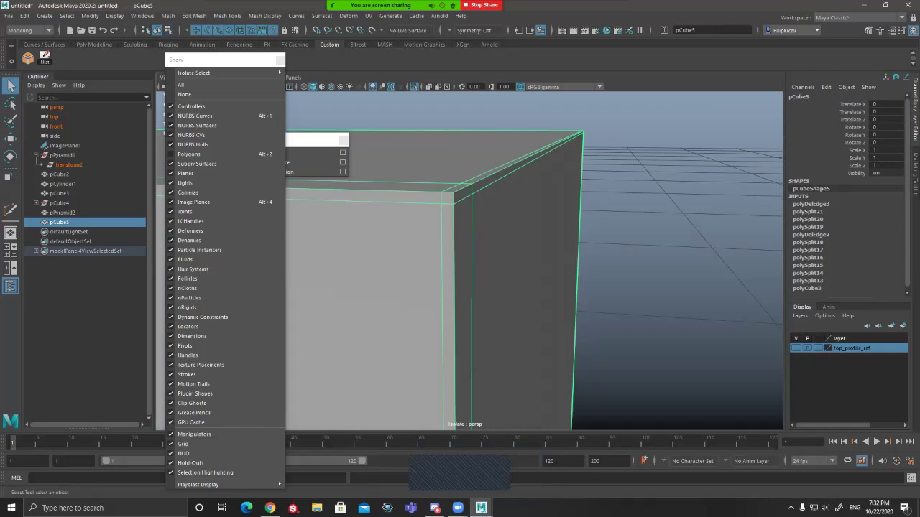
Step: Undo the extra edge loops and the edge deletions made on pCube5
key("ctrl+z")
key("ctrl+z")
key("ctrl+z")
key("ctrl+z")
key("ctrl+z")
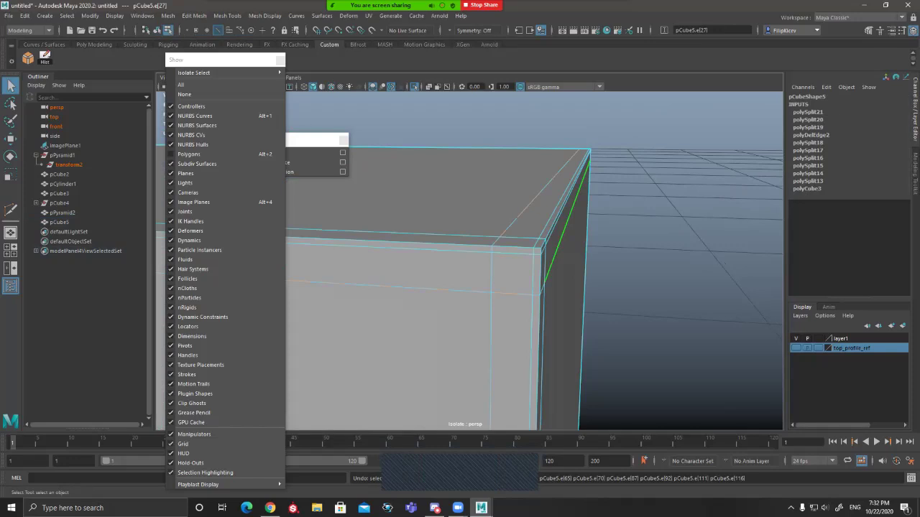
key("ctrl+z")
key("ctrl+z")
key("ctrl+z")
key("ctrl+z")
key("ctrl+z")
key("ctrl+z")
key("ctrl+z")
key("ctrl+z")
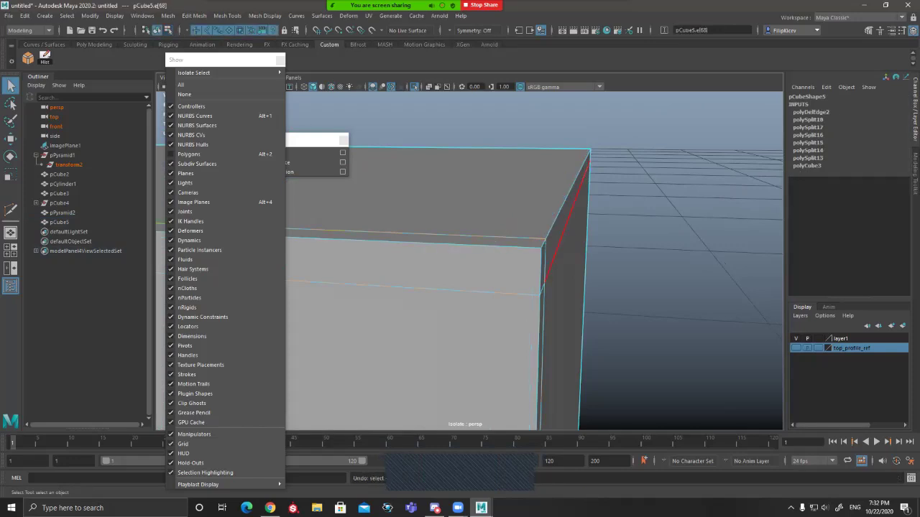
key("ctrl+z")
key("ctrl+z")
key("ctrl+z")
key("ctrl+z")
key("ctrl+z")
key("ctrl+z")
key("ctrl+z")
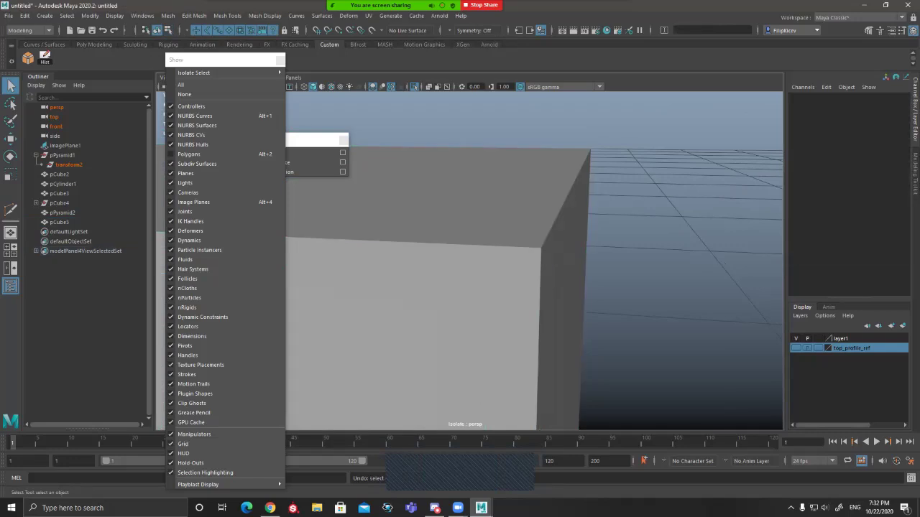
key("ctrl+z")
Step: Select the upper outer edge of pCube5 and move it slightly inward and down to chamfer the corner
left_click_drag(545, 264, 496, 269, "alt")
middle_click_drag(611, 262, 422, 246, "alt")
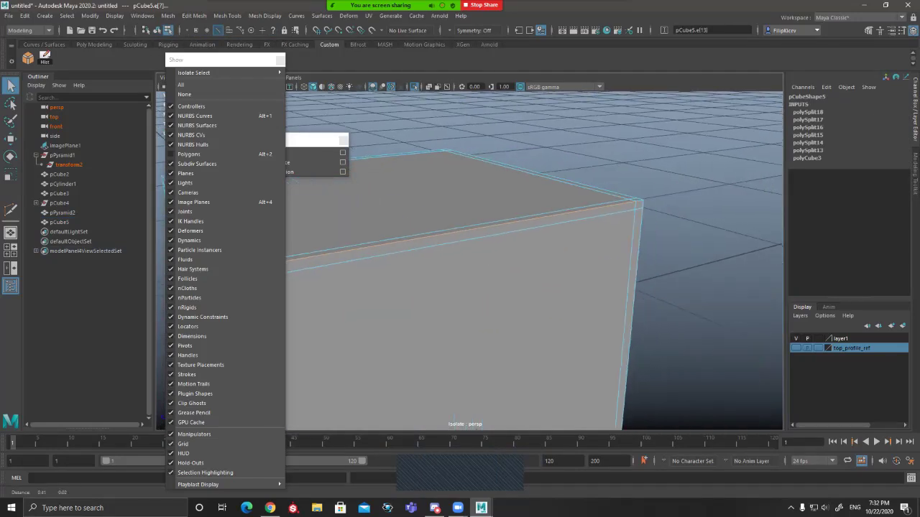
left_click_drag(503, 237, 363, 212, "alt")
left_click(363, 272, "shift")
left_click_drag(363, 272, 463, 236, "alt")
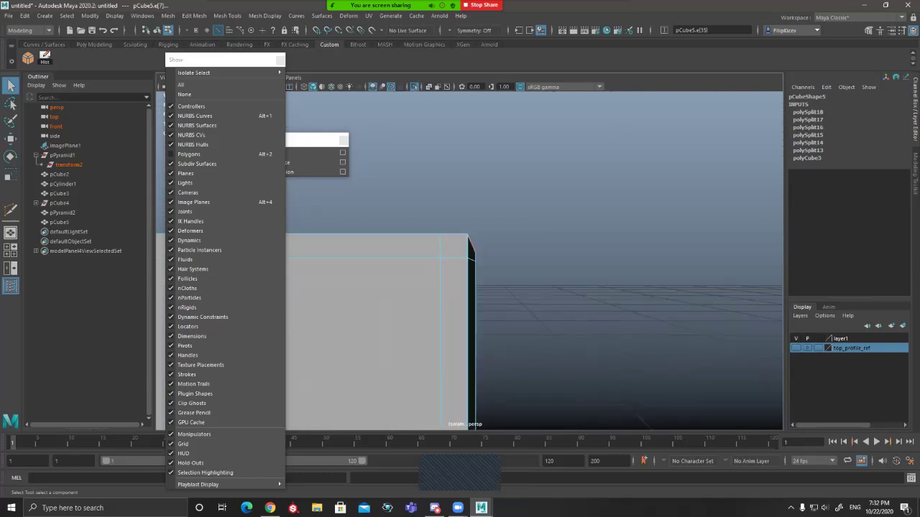
key("w")
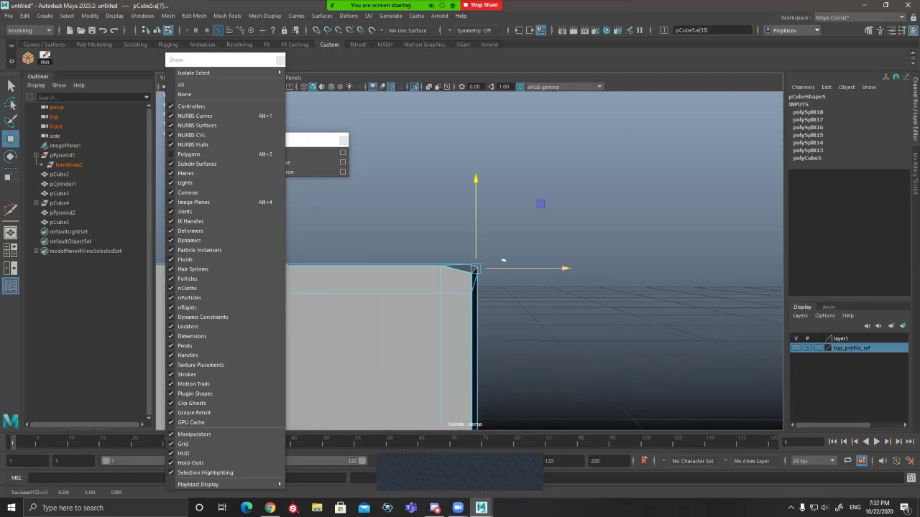
key("ctrl+z")
left_click_drag(502, 268, 497, 268)
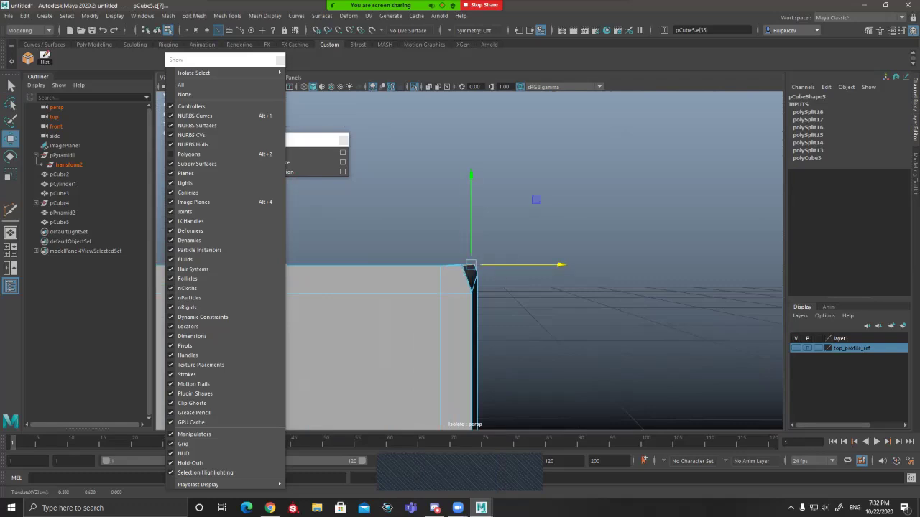
left_click_drag(471, 176, 471, 181)
Step: Preview pCube5 smoothed to check the chamfered corner, and return it to the unsmoothed display
middle_click_drag(471, 181, 500, 157, "alt")
key("3")
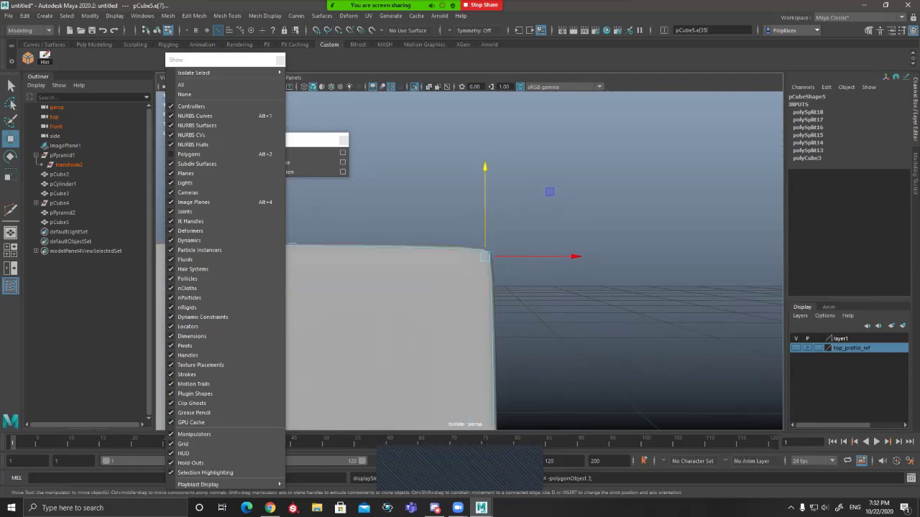
mouse_move(501, 158)
left_mouse_down("alt")
mouse_move(484, 168)
mouse_move(496, 194)
mouse_move(502, 171)
left_mouse_up("alt")
key("q")
key("F8")
left_click(517, 169)
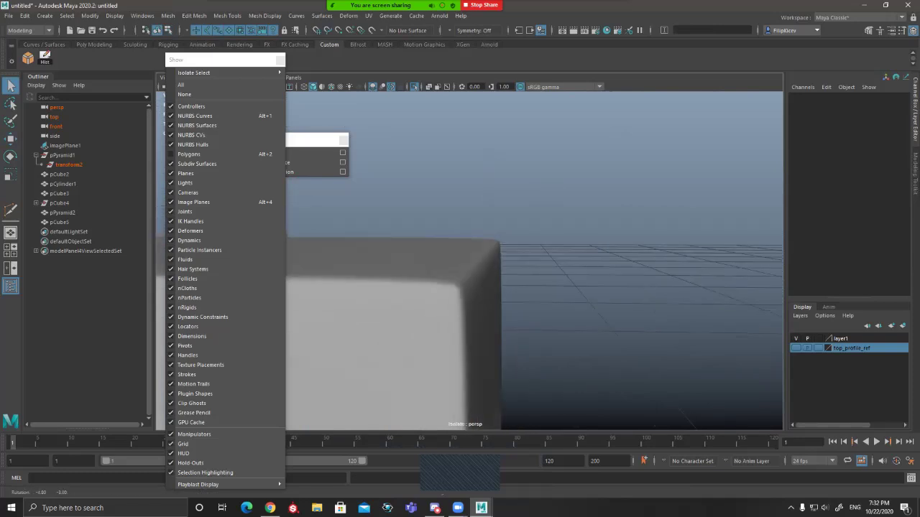
left_click_drag(446, 324, 458, 310, "alt")
left_click(457, 311)
left_click(546, 208)
left_click_drag(546, 209, 593, 250, "alt")
left_click(474, 266)
left_click_drag(460, 298, 521, 299, "alt")
middle_click_drag(521, 299, 438, 306, "alt")
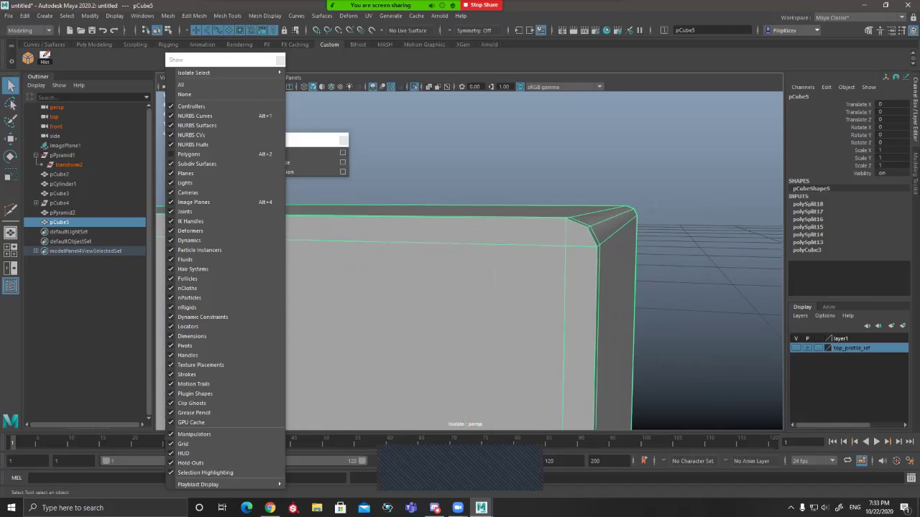
Step: Delete the test cube pCube5, and select and frame the arrow tip pPyramid2
scroll(435, 297, "down", 6)
left_click_drag(436, 296, 514, 323, "alt")
middle_click_drag(514, 324, 573, 308, "alt")
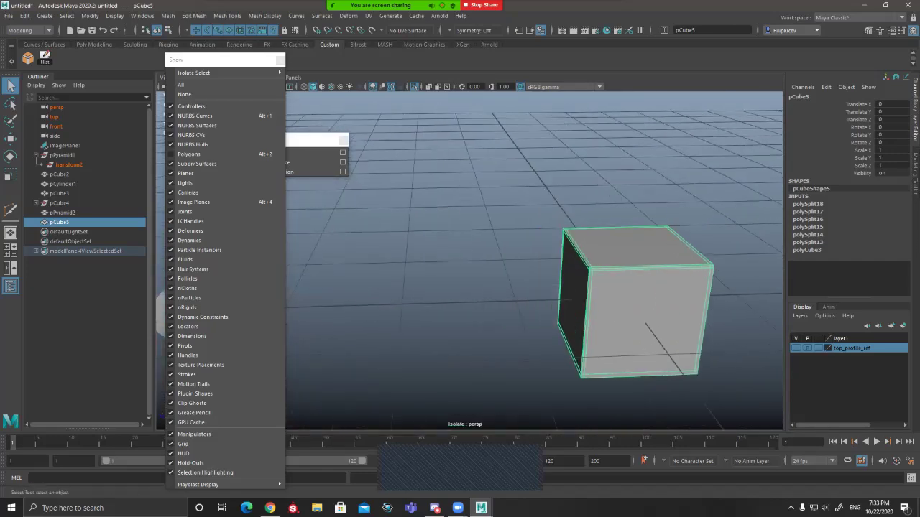
key("Delete")
scroll(573, 308, "down", 6)
middle_click_drag(413, 309, 446, 305, "alt")
left_click(445, 306)
key("f")
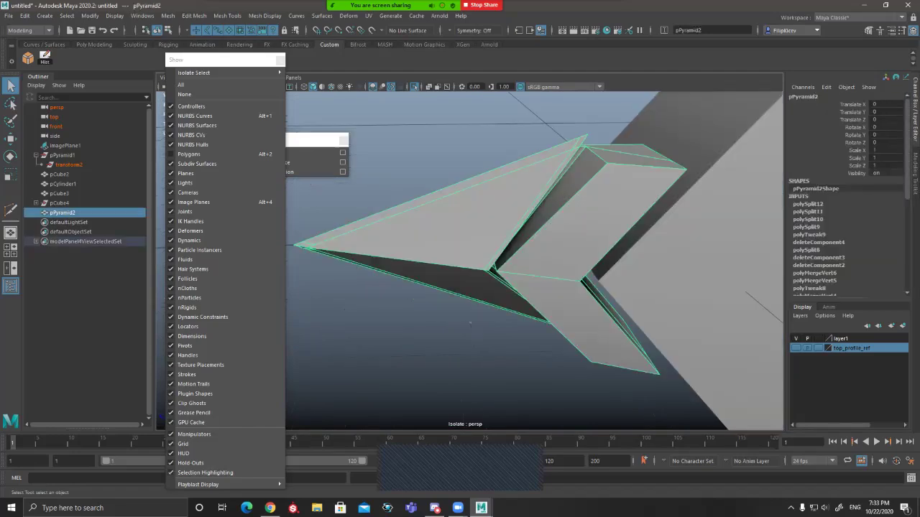
Step: Preview pPyramid2 smoothed, return it to the unsmoothed display, and examine its edge loops
left_click_drag(445, 307, 451, 283, "alt")
mouse_move(470, 323)
right_mouse_down("alt")
mouse_move(546, 324)
mouse_move(474, 323)
right_mouse_up("alt")
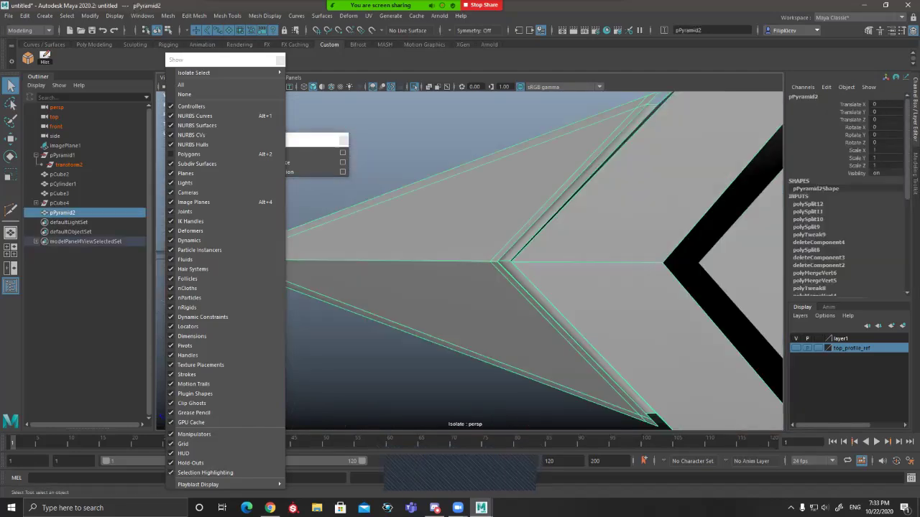
scroll(469, 261, "down", 3)
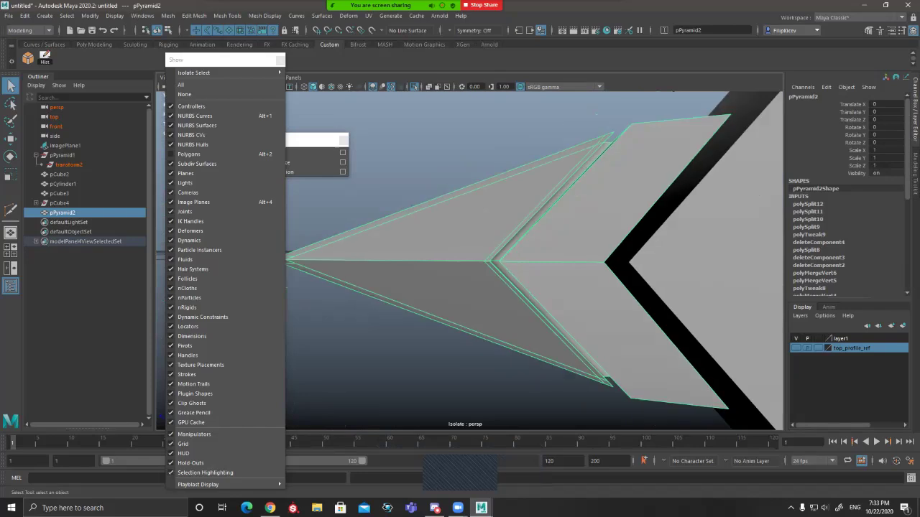
key("3")
left_click_drag(431, 273, 410, 295, "alt")
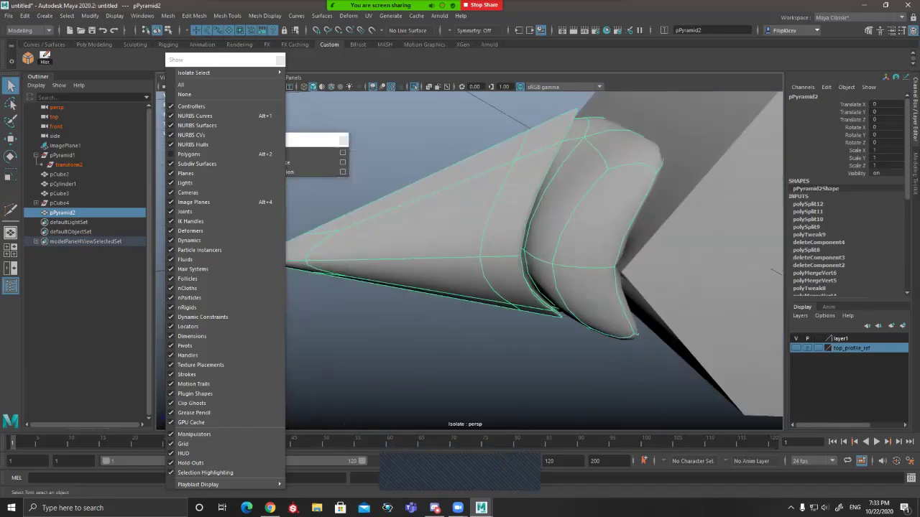
key("1")
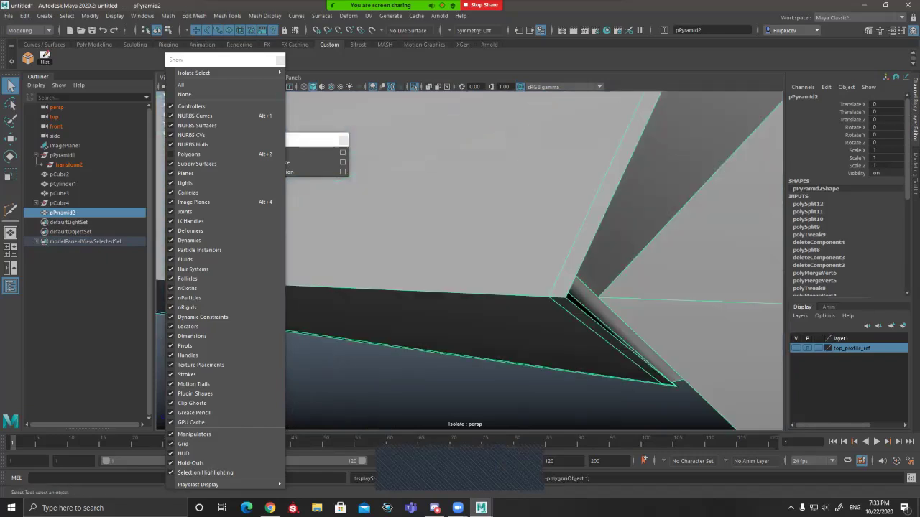
scroll(470, 261, "down", 6)
left_click_drag(467, 287, 477, 248, "alt")
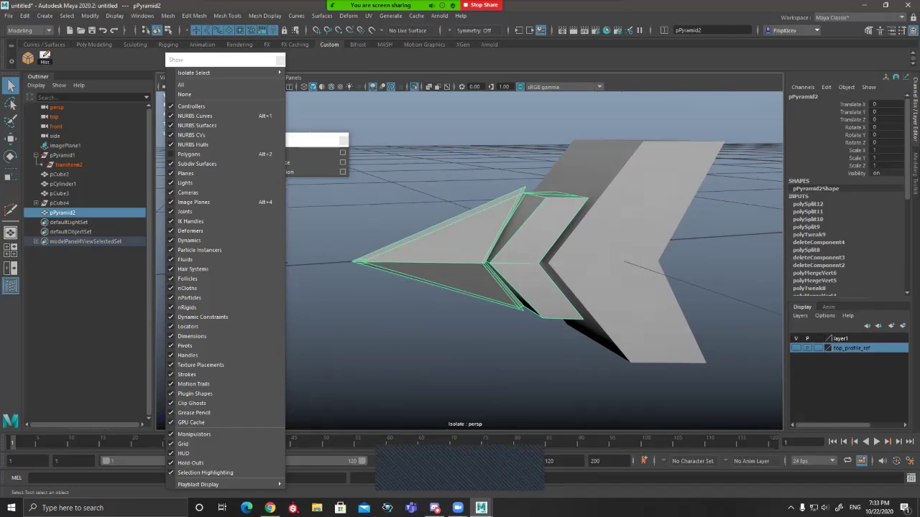
Step: Compare the arrow tip with the reference image in the side view and return to the perspective view
key("space")
key("space")
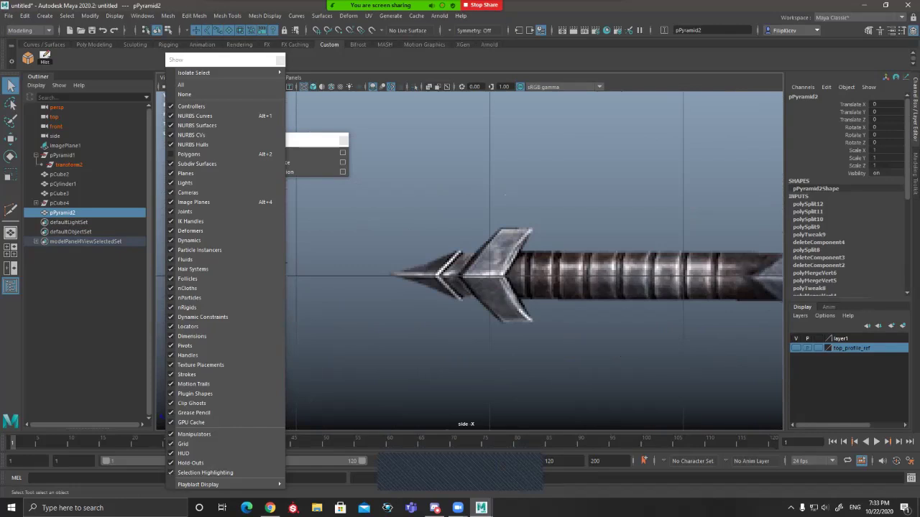
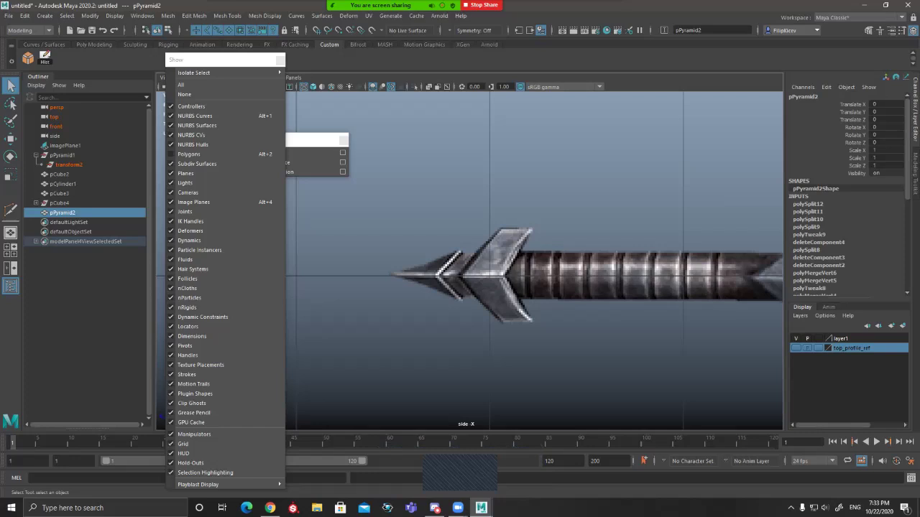
key("space")
key("space")
left_click_drag(517, 273, 467, 273, "alt")
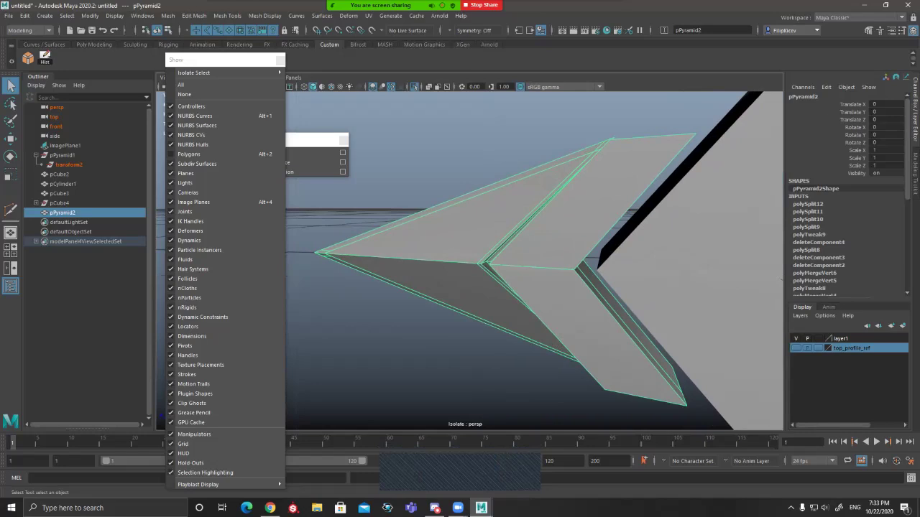
Step: Check the arrow tip against the side-view reference, preview it smoothed in the perspective view, and return it to the unsmoothed display
key("space")
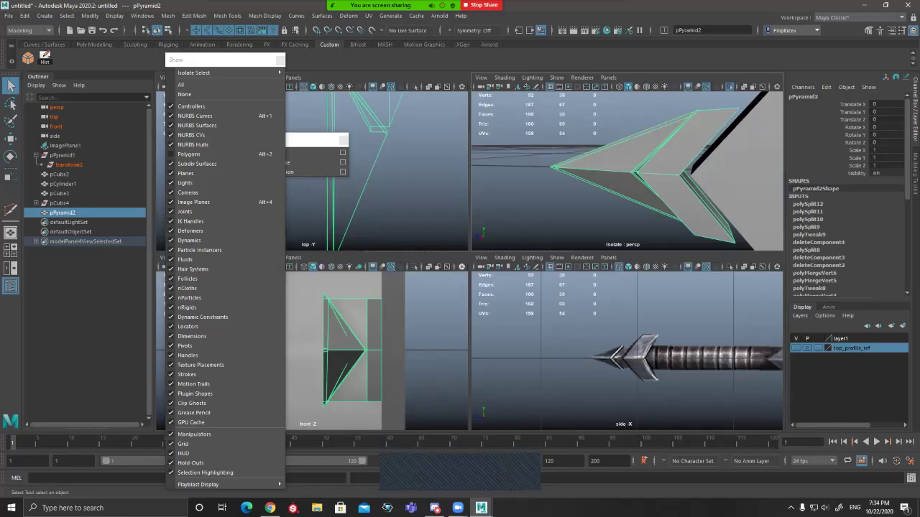
key("space")
left_click_drag(546, 273, 452, 273, "alt")
key("3")
key("1")
left_click_drag(560, 251, 496, 158, "alt")
middle_click_drag(496, 158, 390, 184, "alt")
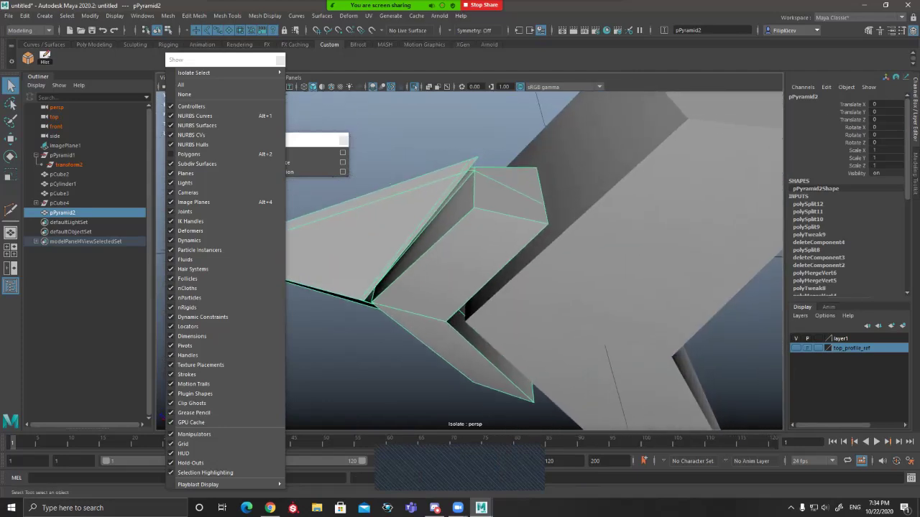
Step: Examine from several sides how the arrow tip pPyramid2 meets the larger winged piece behind it
scroll(391, 184, "down", 3)
left_click_drag(390, 184, 514, 230, "alt")
middle_click_drag(513, 230, 557, 241, "alt")
left_click_drag(507, 327, 575, 299, "alt")
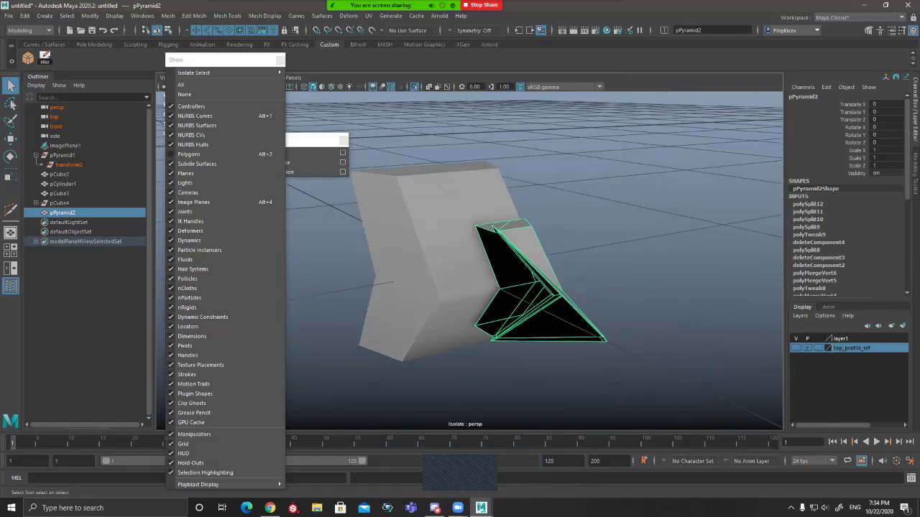
left_click(457, 248)
left_click_drag(457, 248, 365, 315, "alt")
left_click_drag(517, 302, 377, 237, "alt")
left_click(456, 248)
left_click_drag(457, 248, 403, 305, "alt")
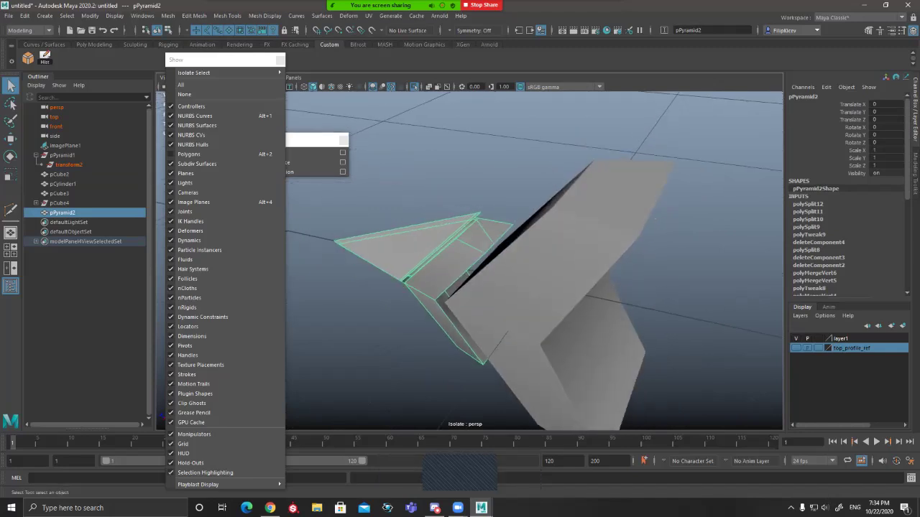
Step: Insert a lengthwise edge loop down the middle of pCube2 with Multi-Cut and show the values of its polySplit13 input
left_click(518, 266)
left_click_drag(517, 266, 704, 267, "alt")
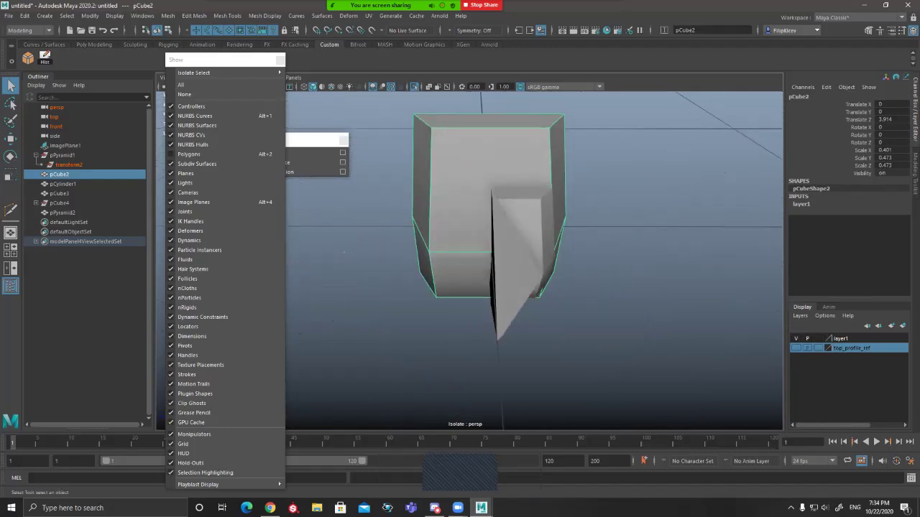
left_click_drag(344, 253, 309, 206, "alt")
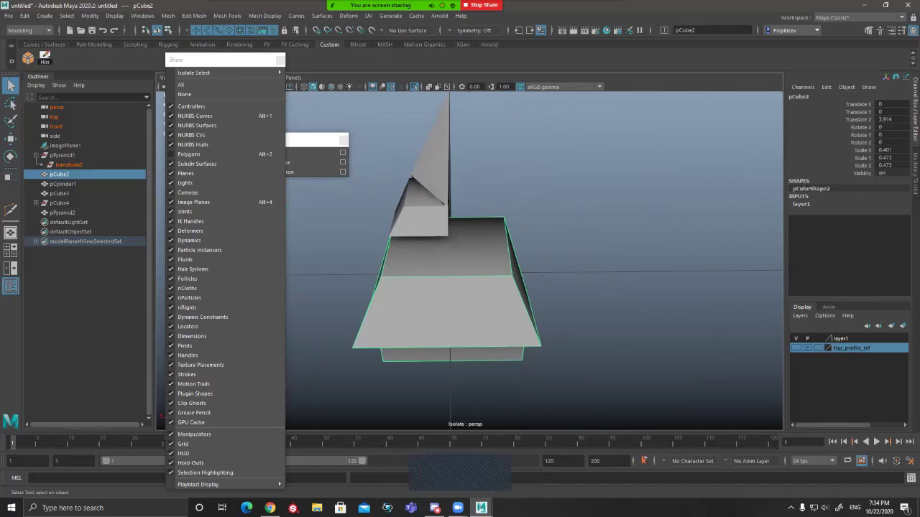
middle_click_drag(447, 313, 467, 292, "alt")
key("F10")
left_click_drag(467, 291, 462, 273, "alt")
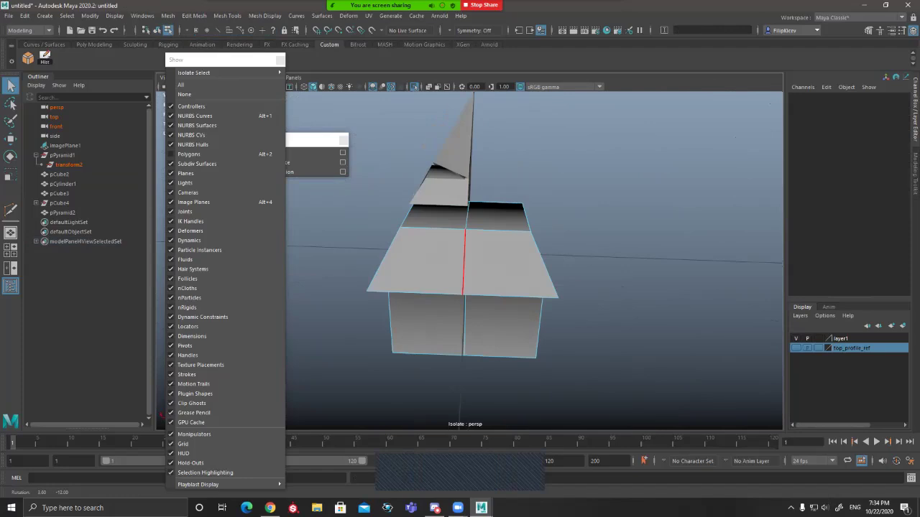
left_click_drag(462, 273, 471, 280, "alt")
key("ctrl+shift+x")
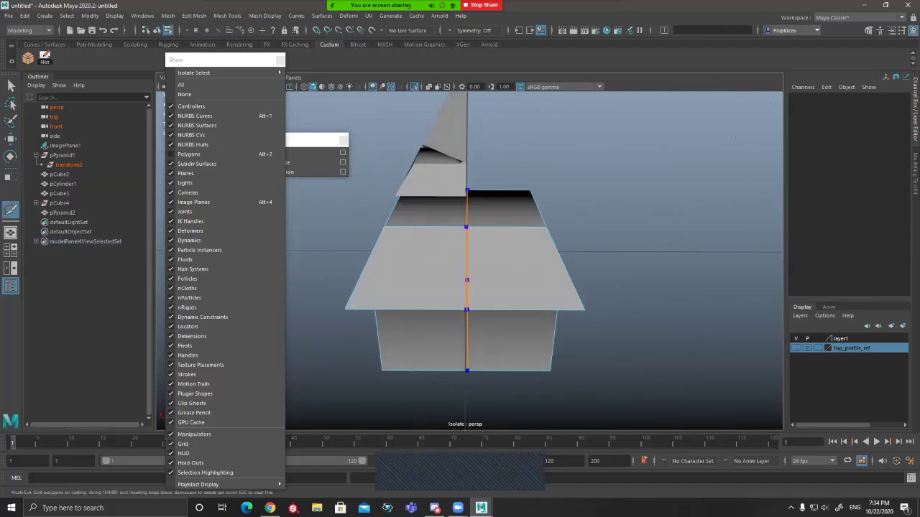
key("q")
mouse_move(524, 267)
left_mouse_down("alt")
mouse_move(494, 260)
mouse_move(521, 264)
left_mouse_up("alt")
key("F8")
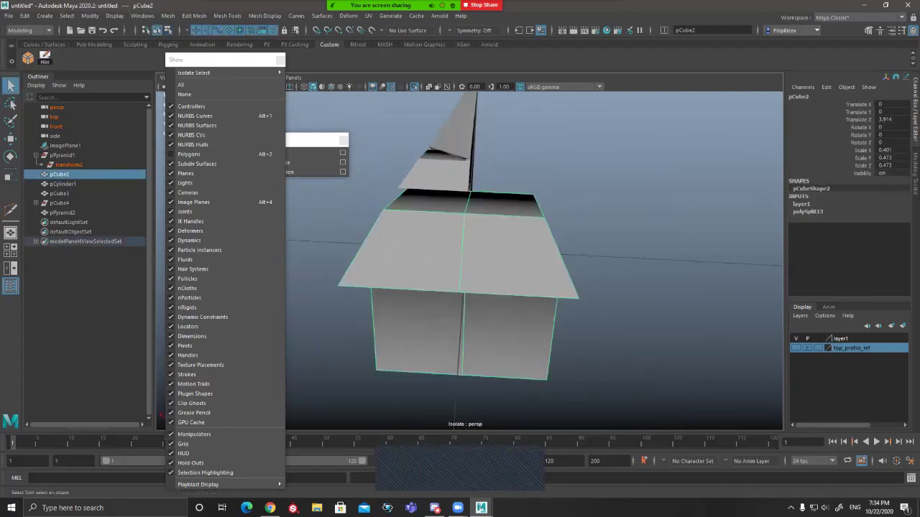
left_click(808, 212)
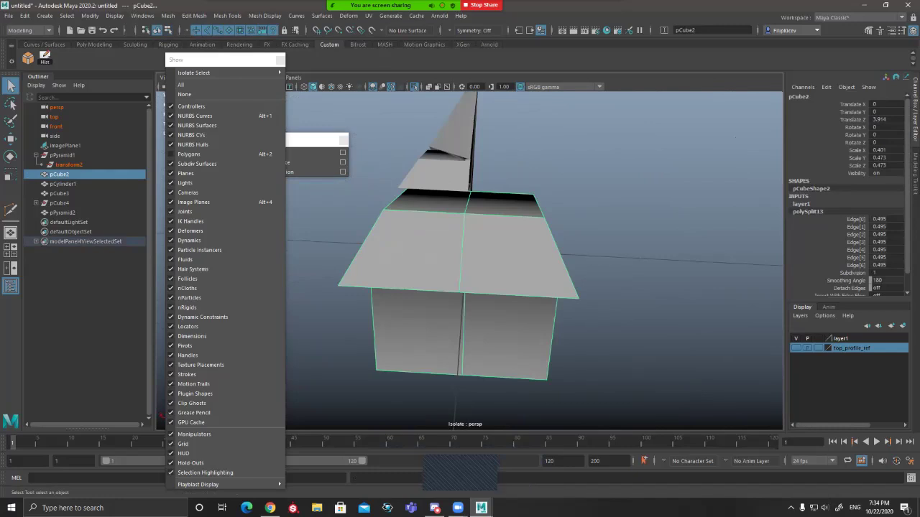
Step: Try an Edge[0] value of 0.6 on pCube2's centre loop, check the loop, and undo the change
mouse_move(520, 264)
left_mouse_down("alt")
mouse_move(438, 259)
mouse_move(513, 278)
left_mouse_up("alt")
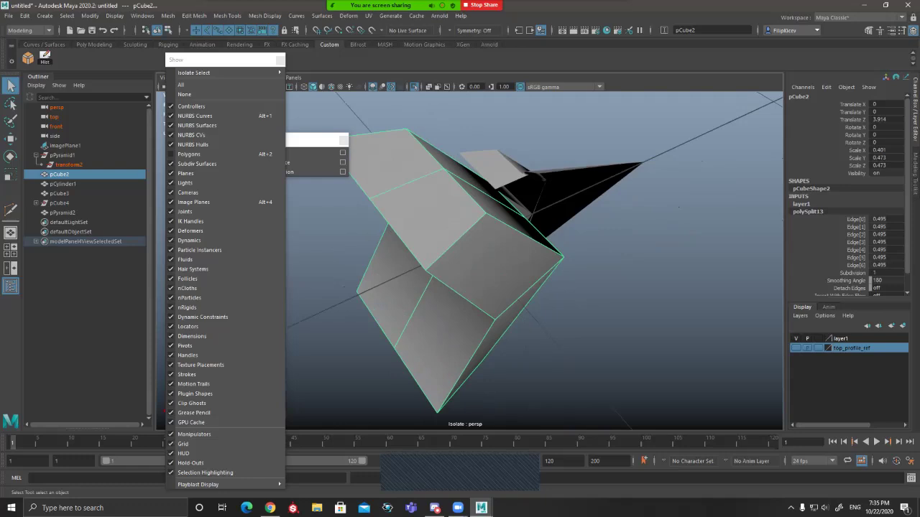
left_click_drag(474, 259, 446, 251, "alt")
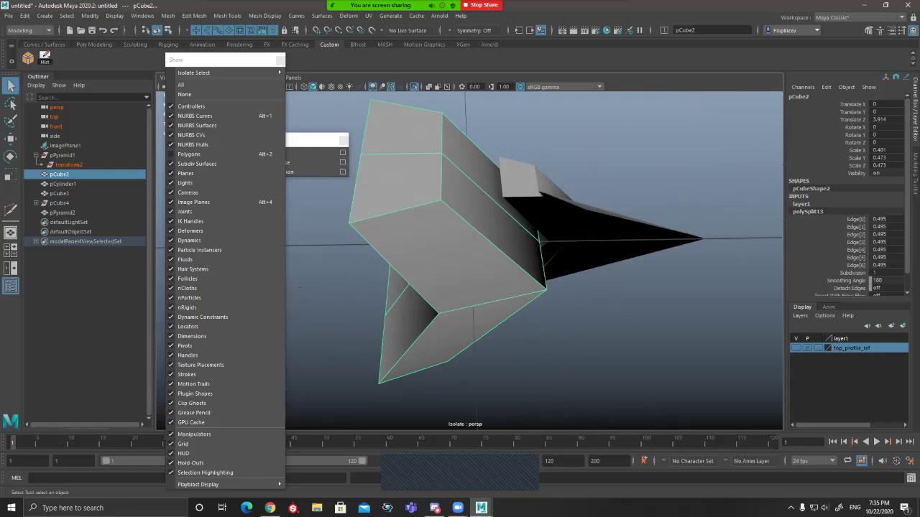
left_click_drag(467, 237, 471, 331, "alt")
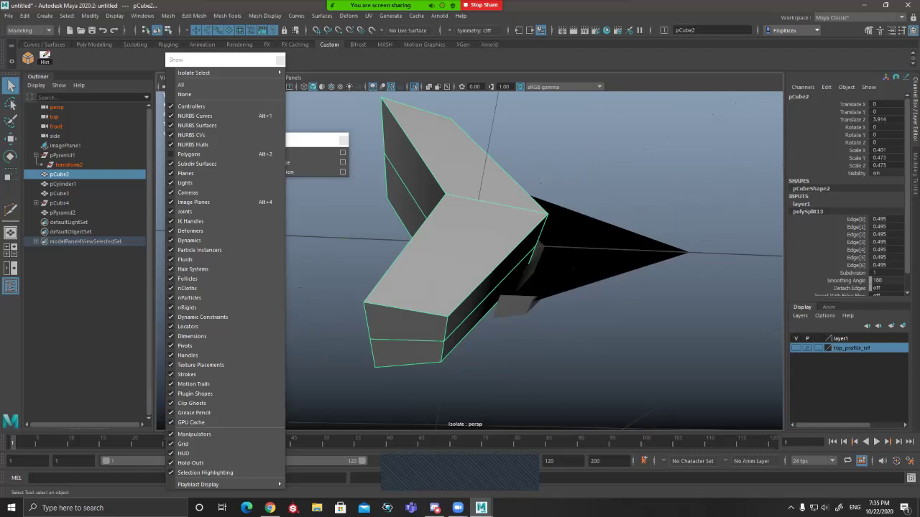
left_click_drag(467, 301, 503, 223, "alt")
left_click(886, 219)
type("0.6")
key("Return")
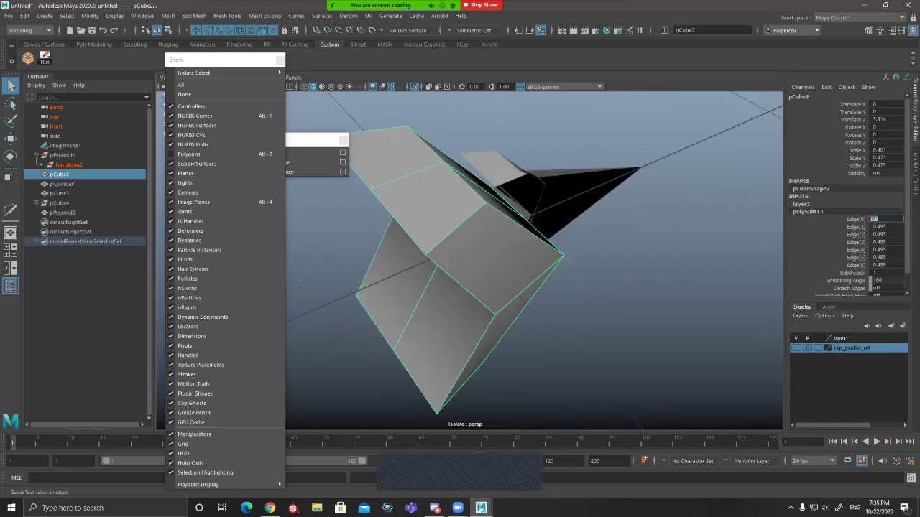
left_click_drag(561, 274, 342, 253, "alt")
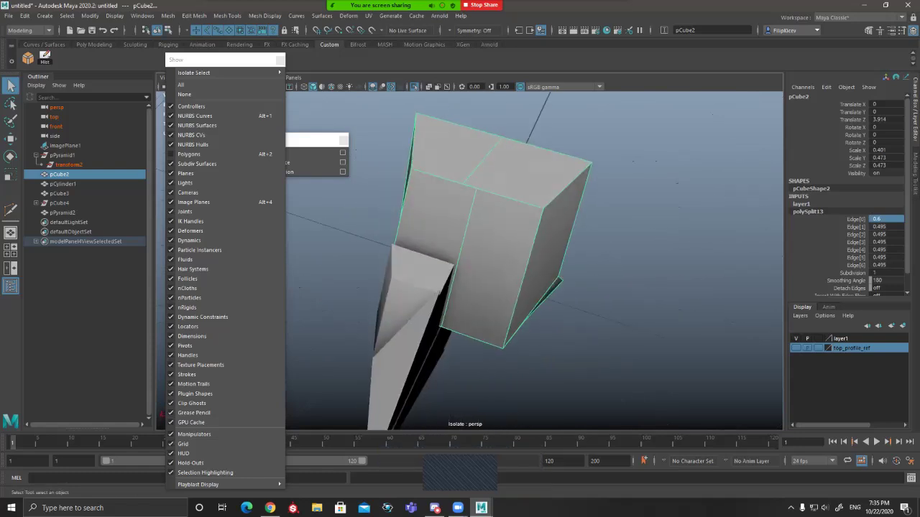
key("ctrl+z")
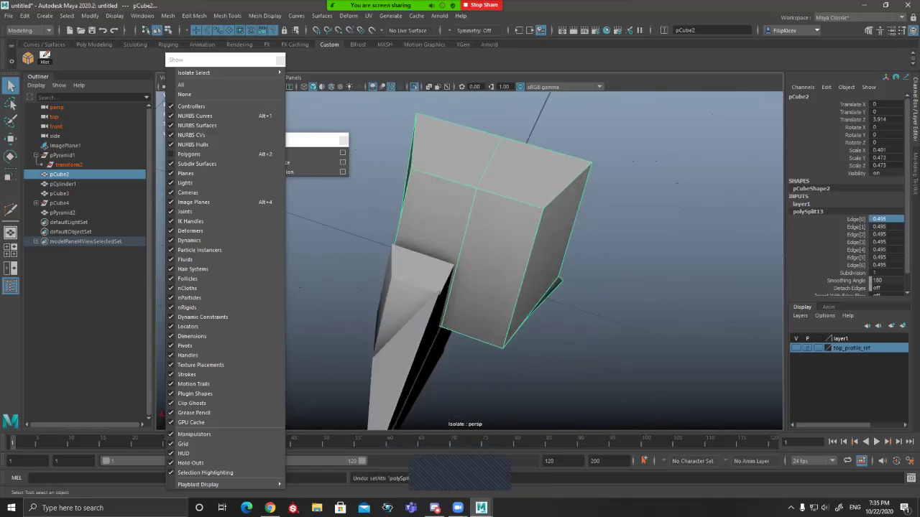
Step: Set Edge[0] through Edge[6] of polySplit13 to 0.5 to centre the loop on pCube2
left_click_drag(403, 287, 496, 219, "alt")
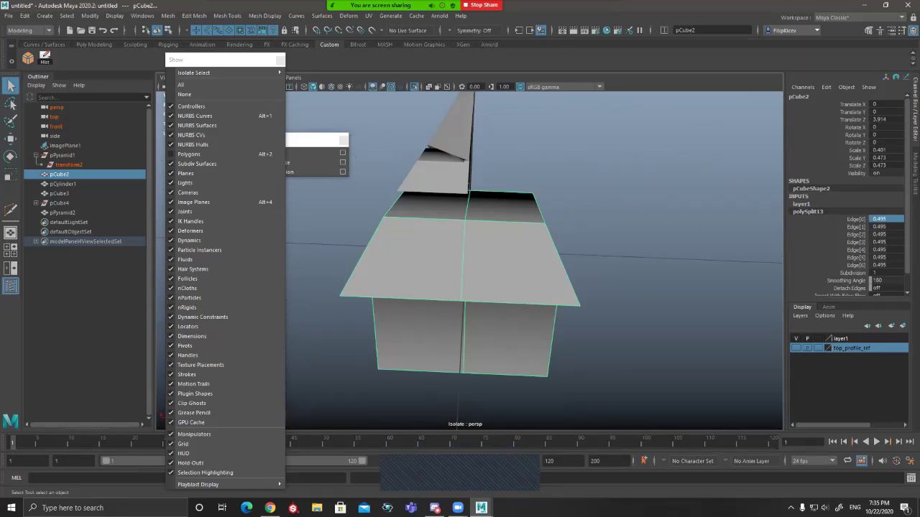
left_click_drag(880, 219, 881, 265)
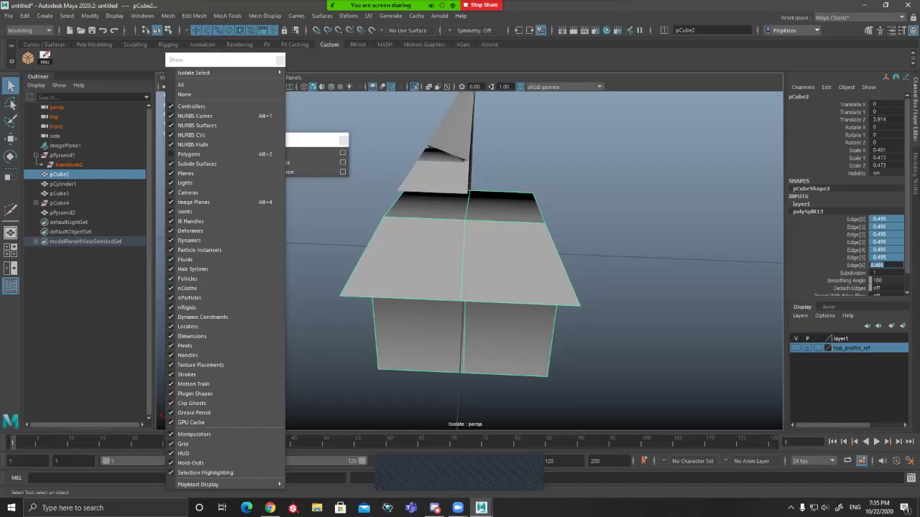
type(".")
type("0.5")
key("Return")
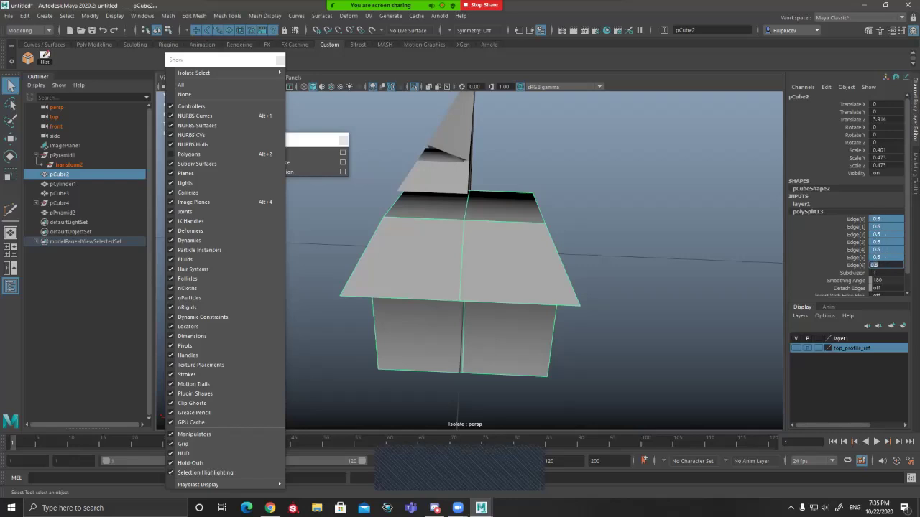
Step: Select pCube2's centre-line vertices in wireframe display and try scaling them along X
key("4")
key("F9")
left_click_drag(493, 167, 450, 404)
left_click_drag(460, 345, 440, 333, "alt")
key("w")
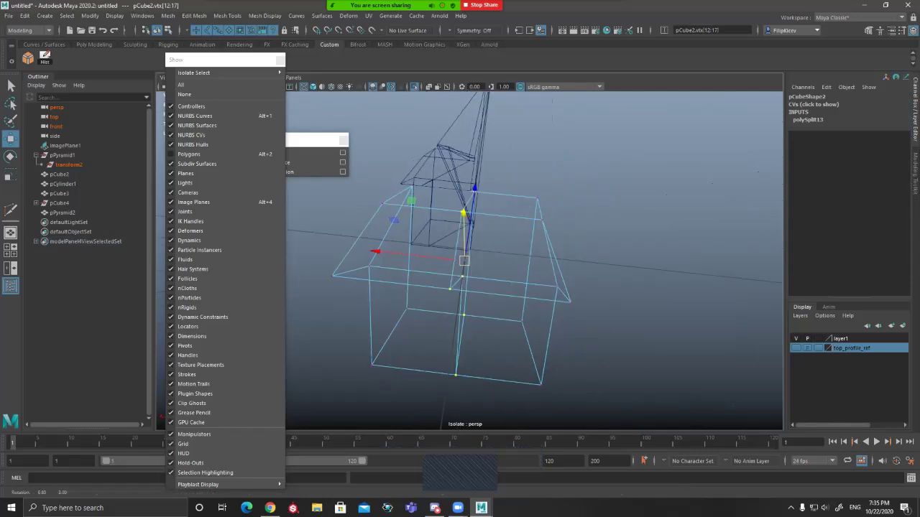
left_click_drag(440, 333, 471, 329, "alt")
left_click(378, 271)
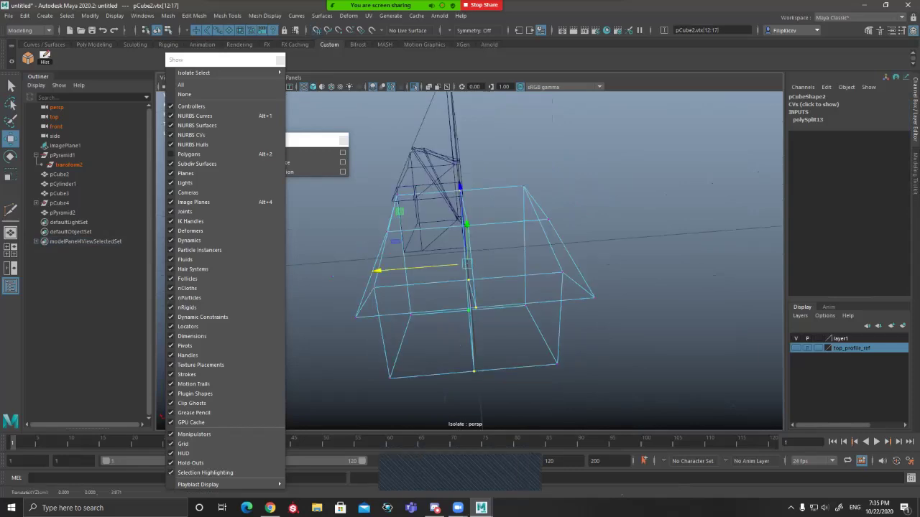
key("r")
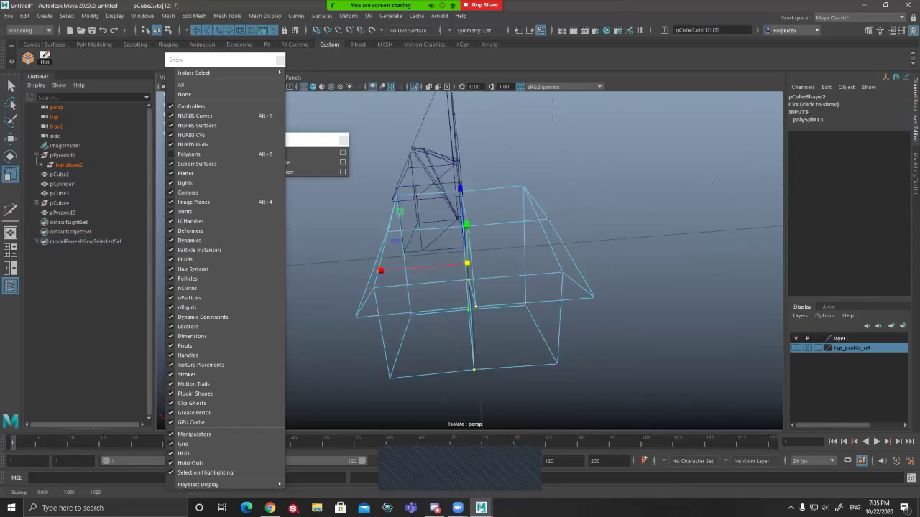
left_click_drag(381, 271, 381, 270)
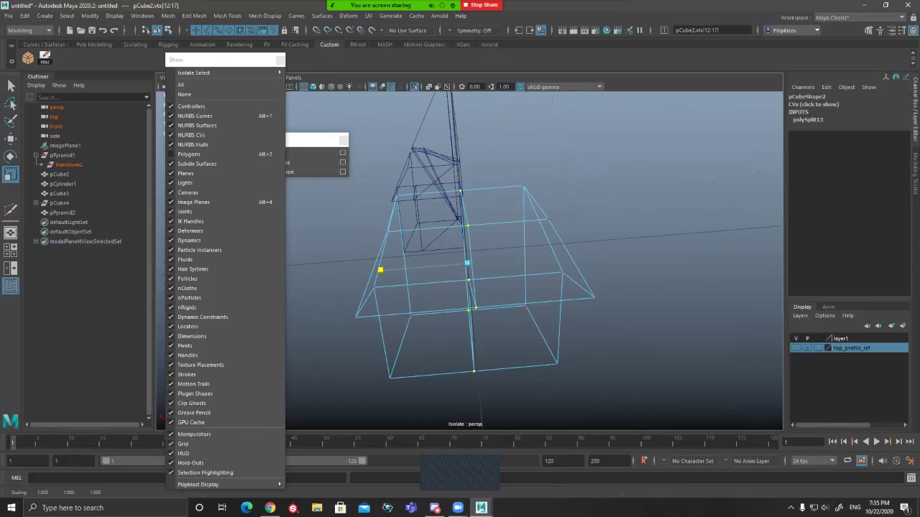
Step: Delete the half of pCube2 on one side of the centre loop and return to shaded object display
key("q")
left_click_drag(380, 271, 380, 245, "alt")
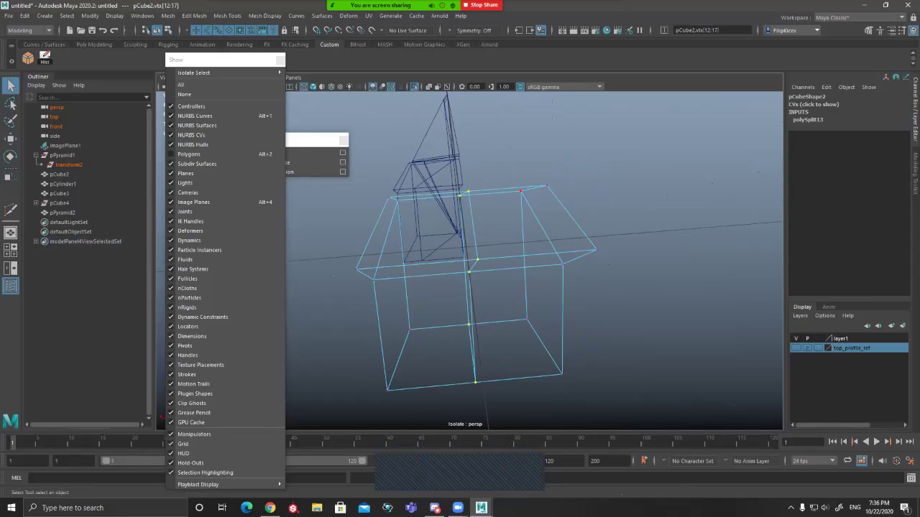
key("5")
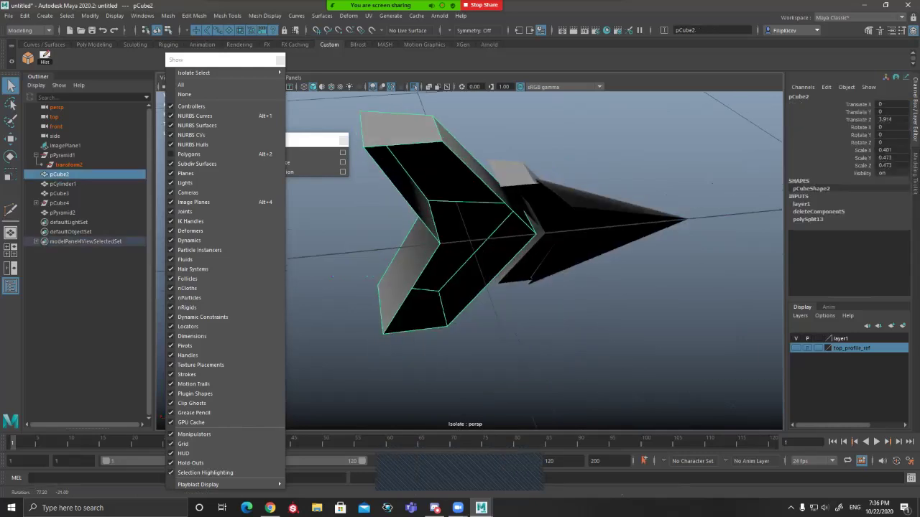
Step: Examine the remaining half of pCube2 and the arrow tip from the outer and open sides
left_click_drag(467, 288, 316, 298, "alt")
left_click_drag(585, 230, 464, 190, "alt")
right_click_drag(496, 317, 564, 356, "alt")
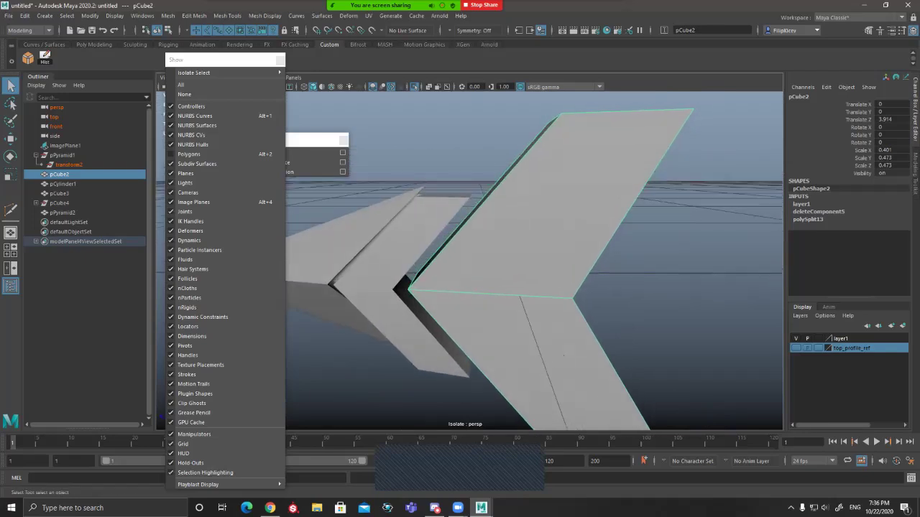
left_click_drag(564, 355, 657, 388, "alt")
left_click_drag(597, 345, 755, 302, "alt")
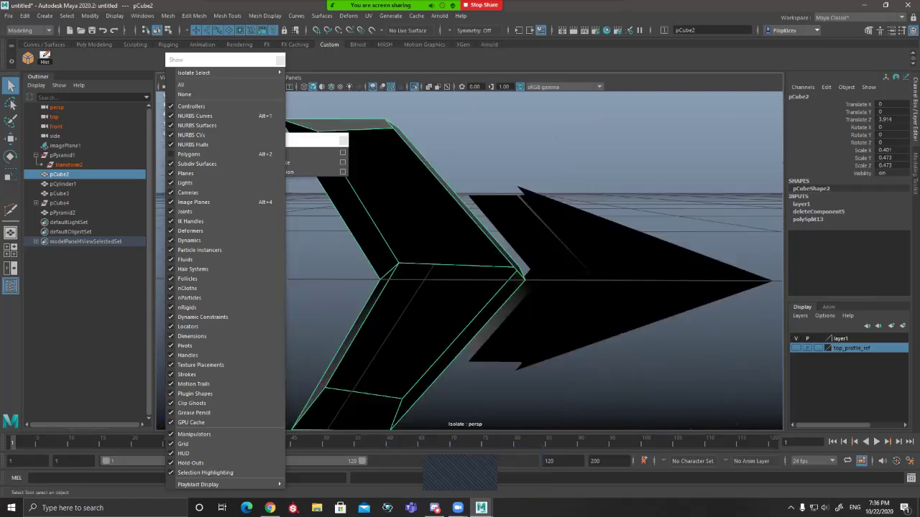
left_click_drag(503, 287, 651, 289, "alt")
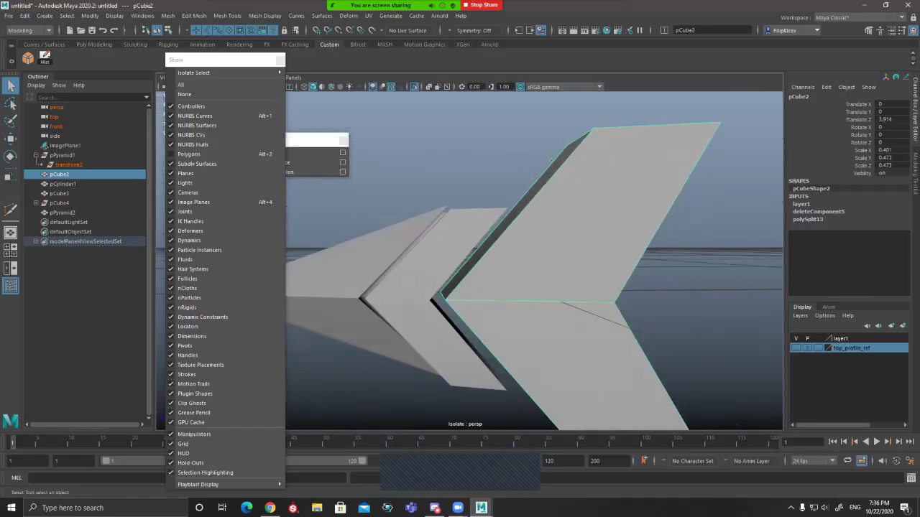
Step: Compare the halved pCube2 and the arrow tip with the reference image, alternating between the side and perspective views
key("space")
key("space")
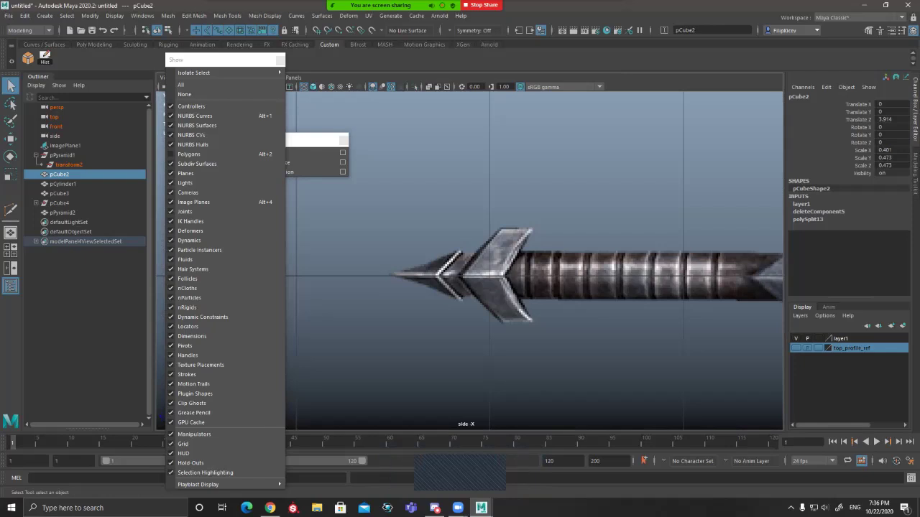
key("space")
key("space")
left_click_drag(546, 173, 529, 171, "alt")
key("space")
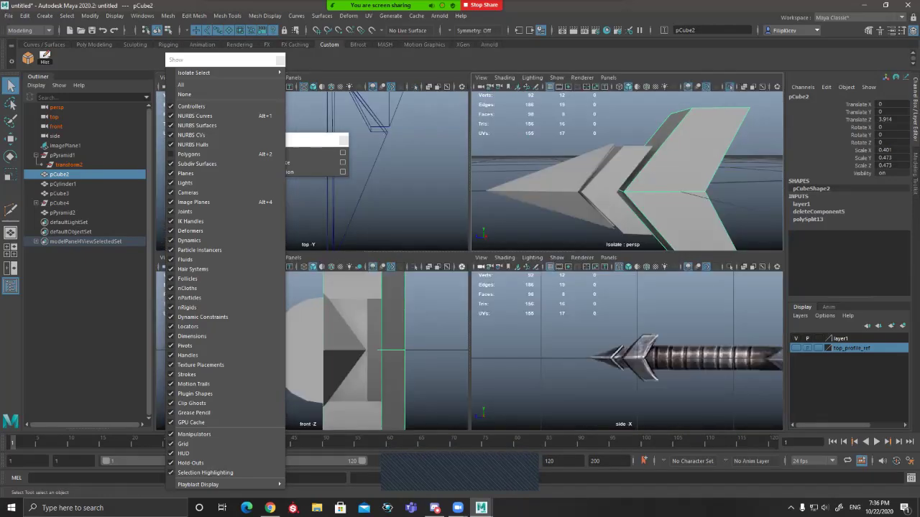
key("space")
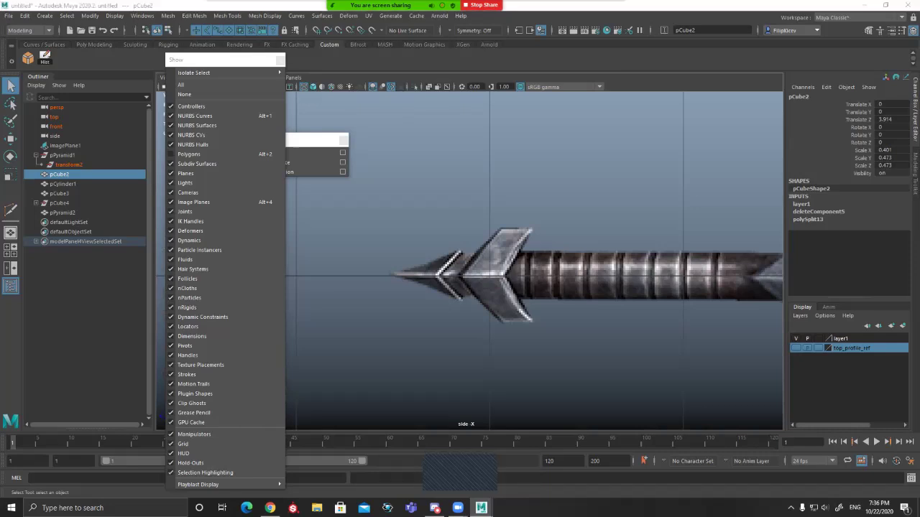
key("space")
key("space")
left_click_drag(489, 273, 467, 270, "alt")
key("space")
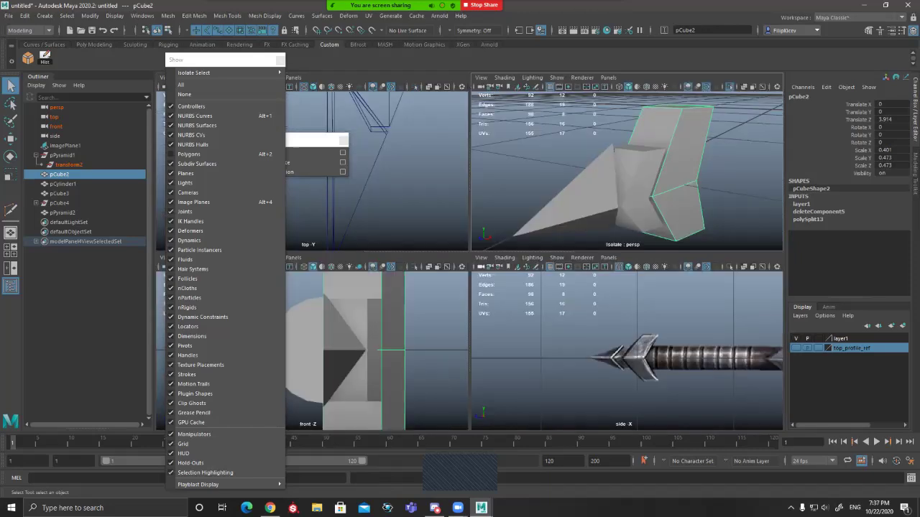
key("space")
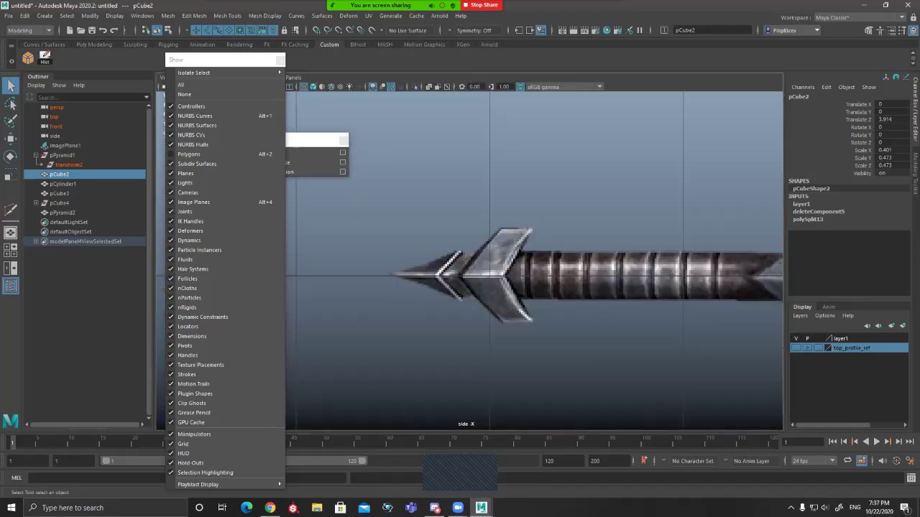
key("space")
key("space")
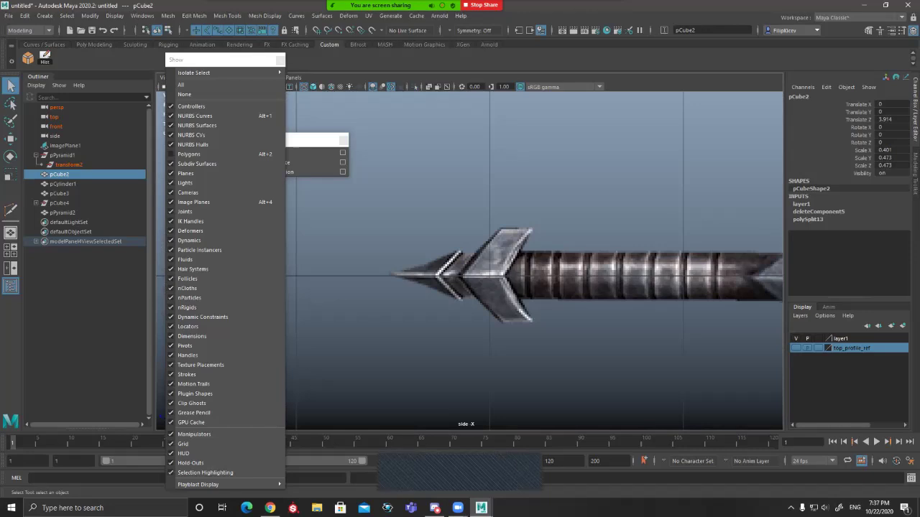
Step: Try to move the outer corner vertices of pPyramid2's collar inward along X, and undo the move and selection
left_click_drag(632, 190, 545, 176, "alt")
left_click(575, 172)
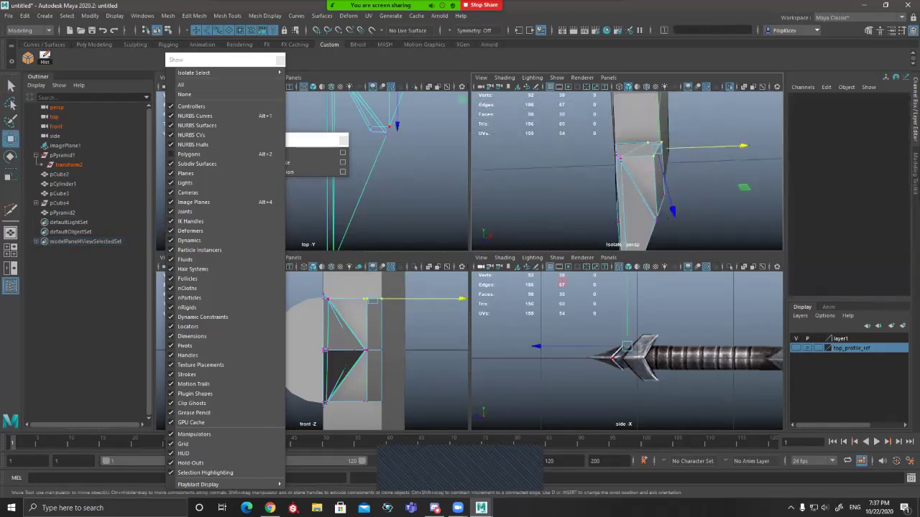
left_click_drag(668, 219, 660, 160, "alt")
left_click_drag(636, 208, 702, 248)
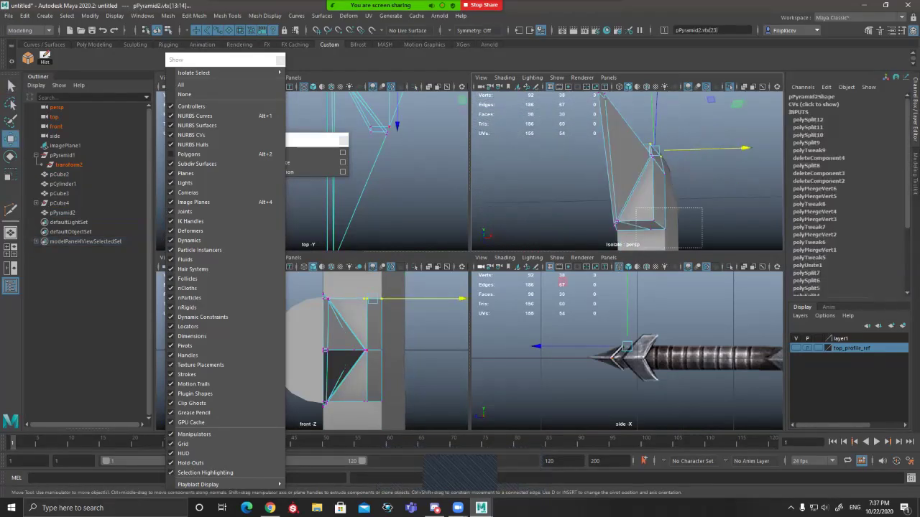
left_click_drag(741, 185, 566, 243)
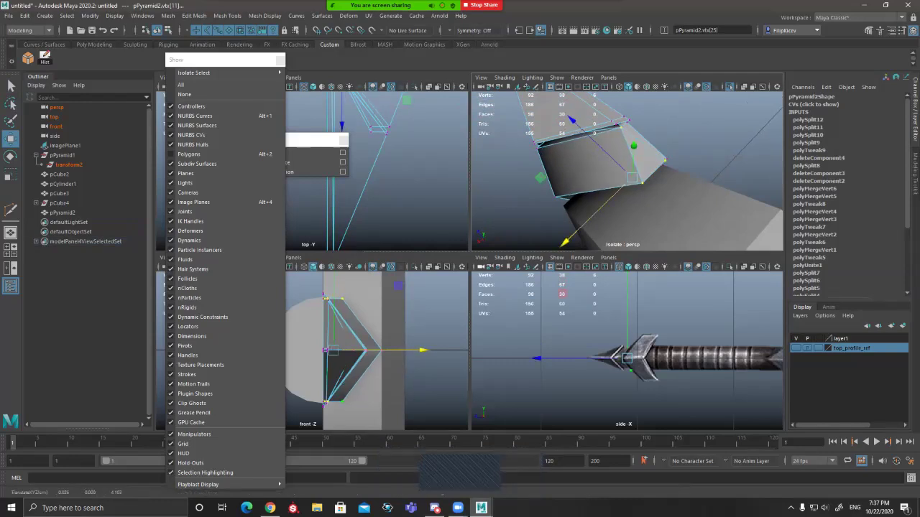
left_click_drag(604, 208, 572, 172, "alt")
left_click_drag(591, 99, 588, 168, "alt")
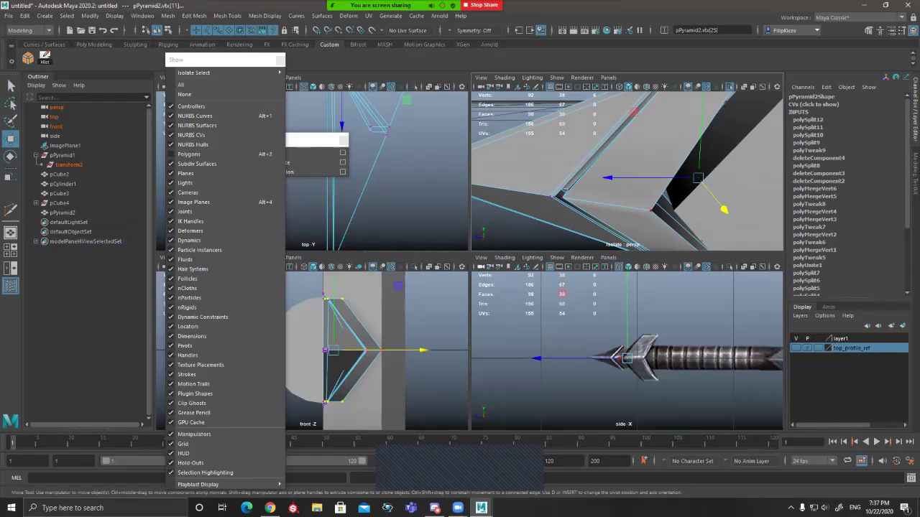
left_click_drag(589, 167, 740, 186, "alt")
key("ctrl+z")
key("ctrl+z")
Step: Examine pPyramid2's collar from several angles in perspective and compare it with the reference image in the side view
scroll(647, 172, "down", 8)
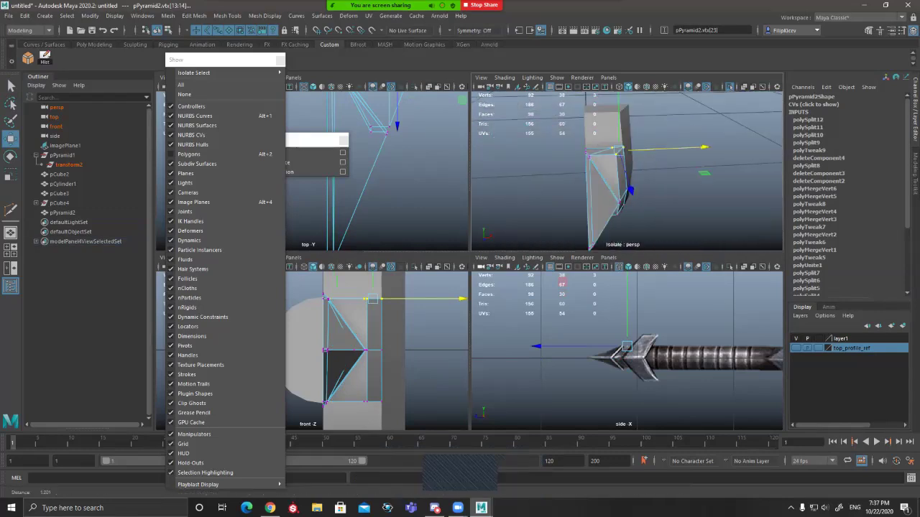
left_click_drag(633, 177, 654, 164, "alt")
right_click_drag(633, 172, 654, 174, "alt")
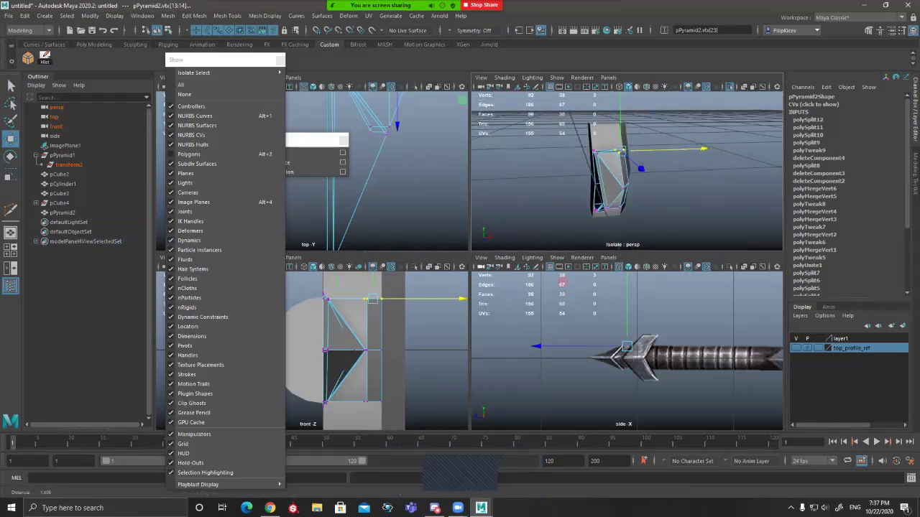
key("space")
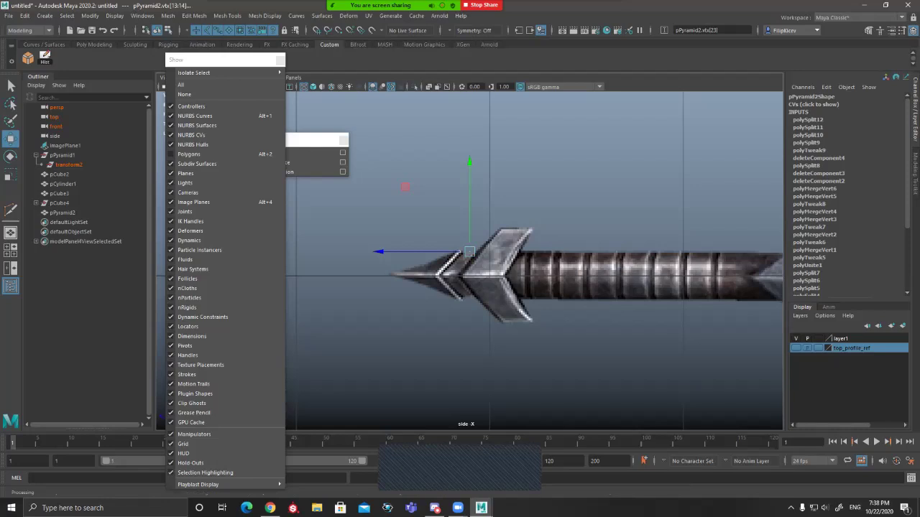
key("space")
left_click_drag(633, 189, 583, 196, "alt")
right_click_drag(584, 195, 632, 194, "alt")
middle_click_drag(633, 194, 726, 205, "alt")
left_click_drag(726, 205, 750, 195, "alt")
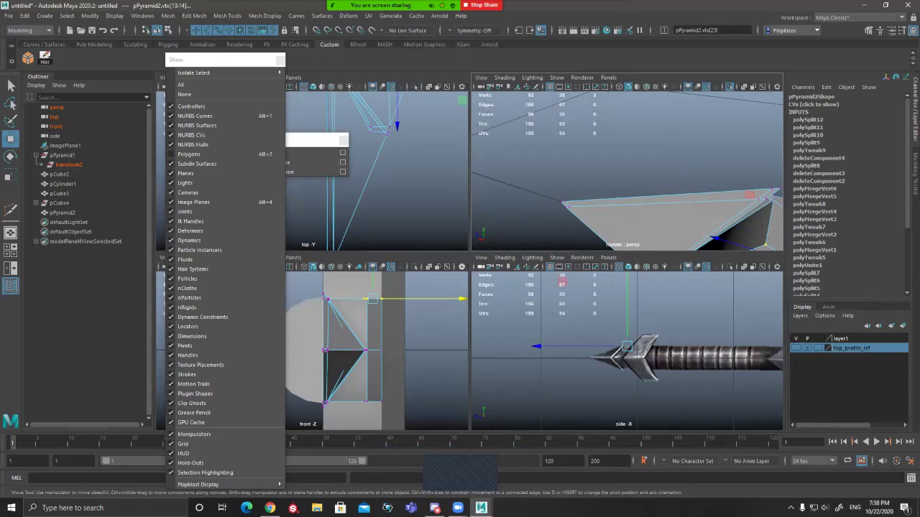
Step: Select the outer corner vertices of pPyramid2's collar in the enlarged perspective view and try moving them inward along X
key("space")
left_click_drag(625, 194, 596, 202, "alt")
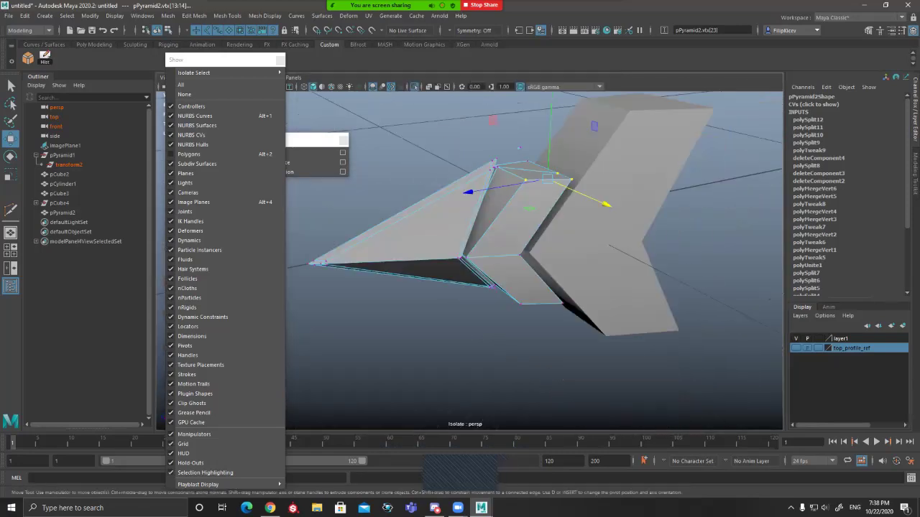
left_click_drag(607, 205, 649, 108, "alt")
left_click_drag(634, 300, 575, 241, "shift")
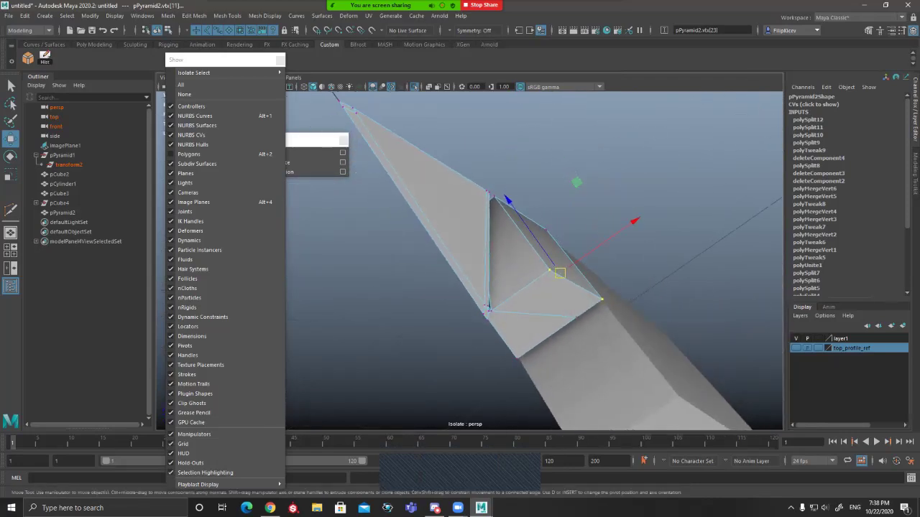
middle_click_drag(574, 241, 502, 234, "alt")
left_click_drag(507, 217, 389, 257, "alt")
scroll(543, 268, "up", 3)
left_click_drag(544, 267, 538, 249, "alt")
left_click_drag(438, 138, 467, 185)
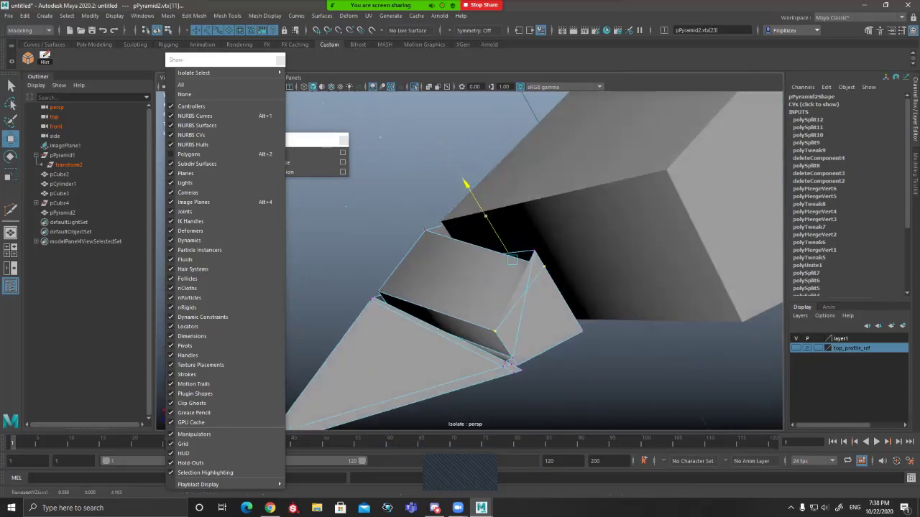
Step: Complete the selection of pPyramid2's outer collar vertices in wireframe display and return to shaded display
key("4")
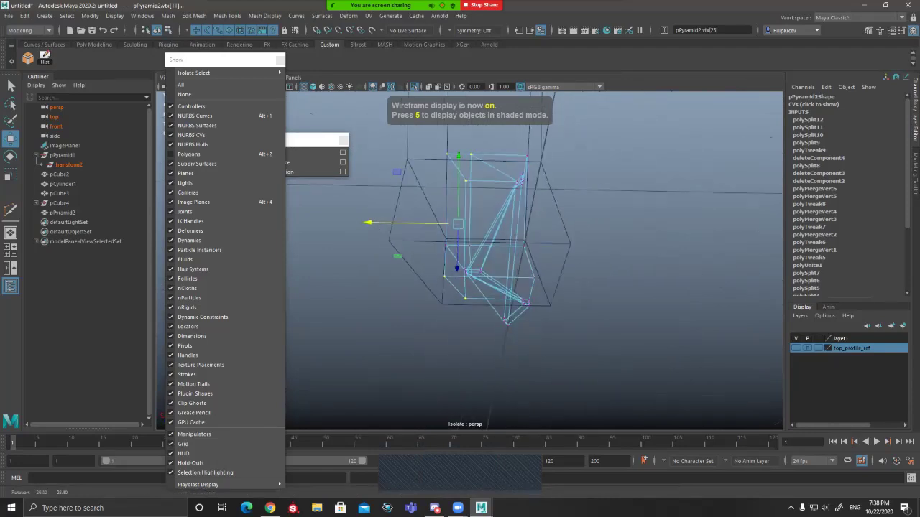
key("q")
left_click_drag(460, 258, 567, 244, "alt")
key("5")
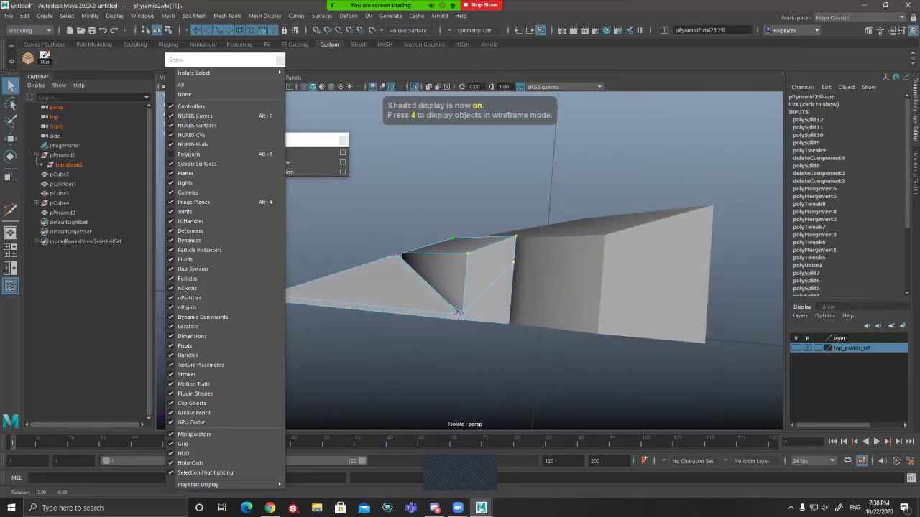
Step: Try moving the selected collar vertices inward along X so the collar's corners sit close to the arrow tip's edge
key("w")
left_click_drag(488, 165, 487, 174)
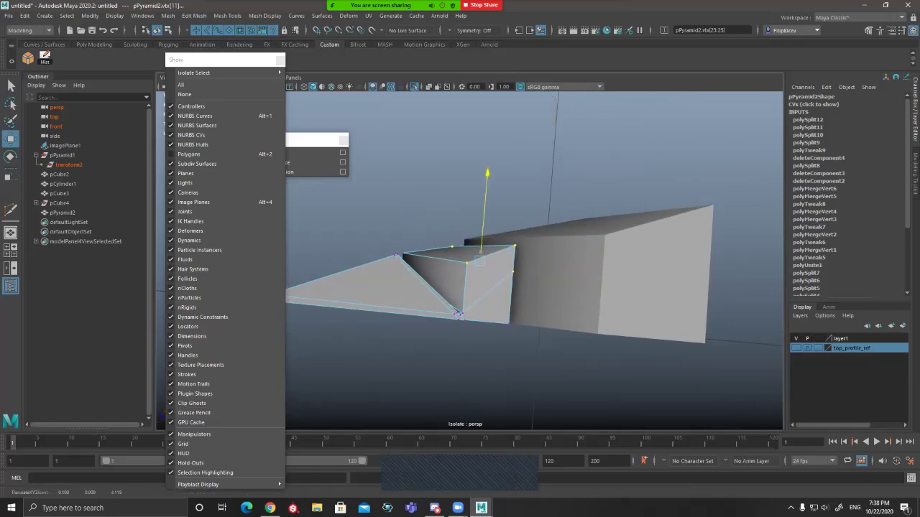
key("ctrl+z")
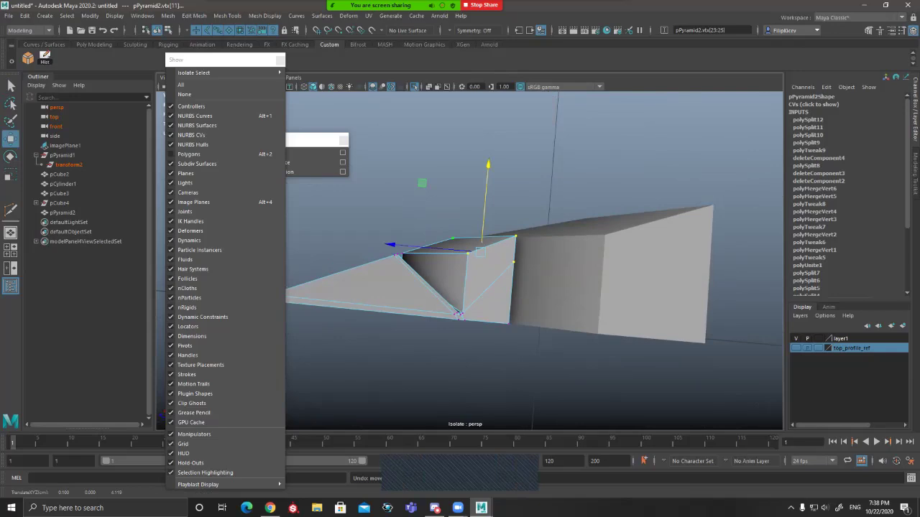
left_click_drag(488, 172, 483, 223)
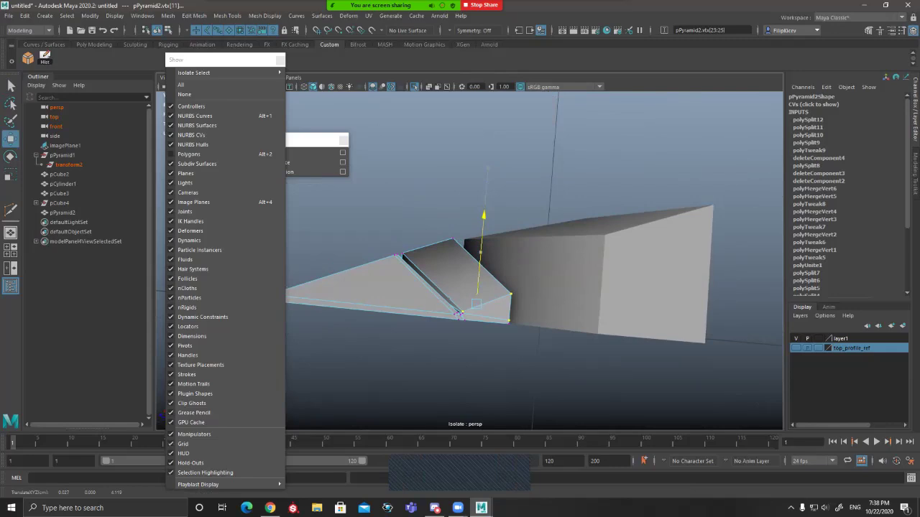
Step: Examine the lowered collar of pPyramid2 and the groove behind the arrow tip up close
left_click_drag(484, 223, 611, 375, "alt")
right_click_drag(611, 375, 622, 378, "alt")
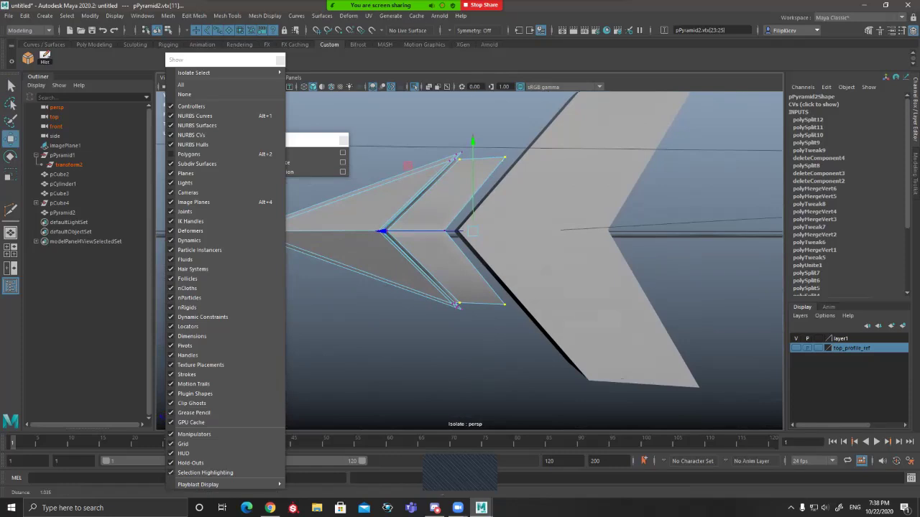
left_click_drag(622, 378, 568, 316, "alt")
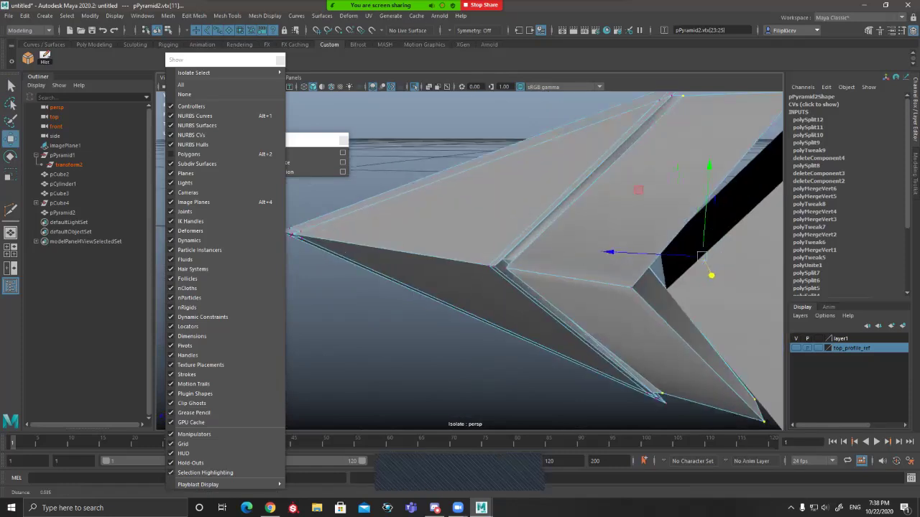
right_click_drag(568, 316, 611, 316, "alt")
left_click_drag(503, 301, 432, 281, "alt")
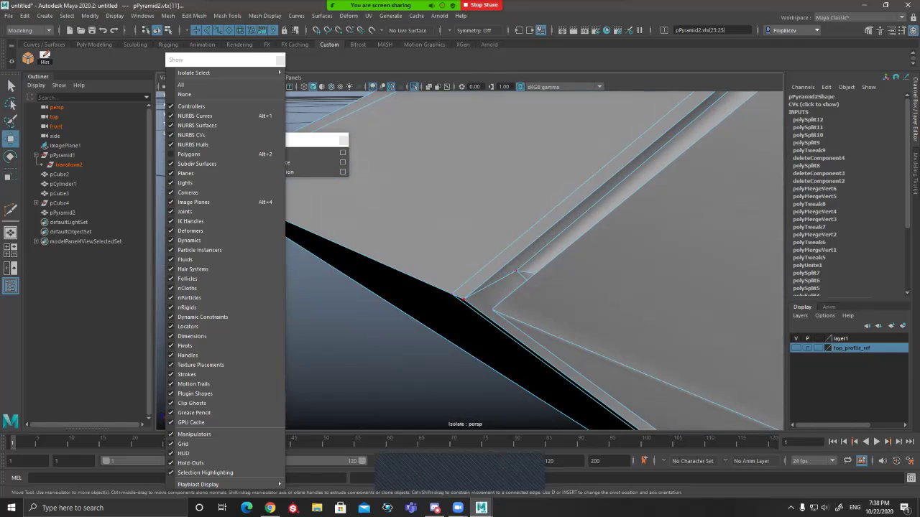
right_click_drag(464, 300, 402, 294, "alt")
left_click_drag(402, 294, 438, 245, "alt")
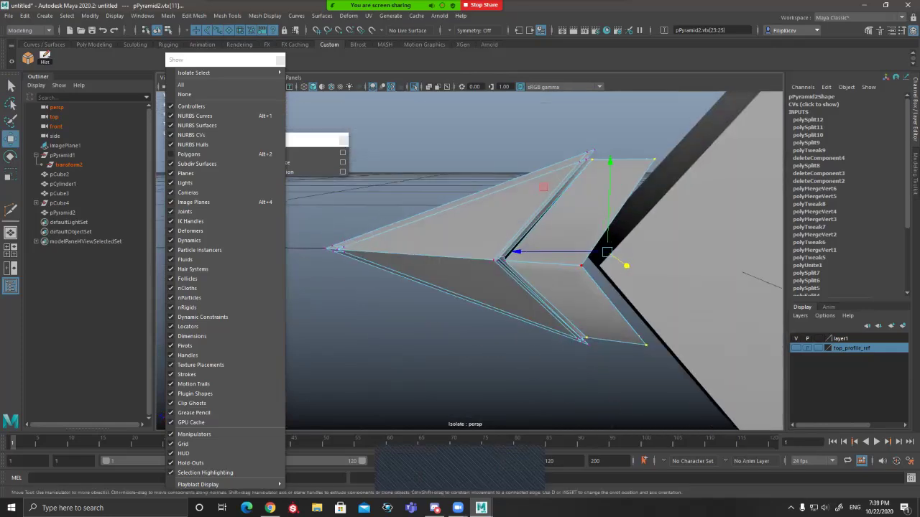
Step: Compare the collar's shape with the arrow-shaped end in the side view's reference image, selecting imagePlane1
key("space")
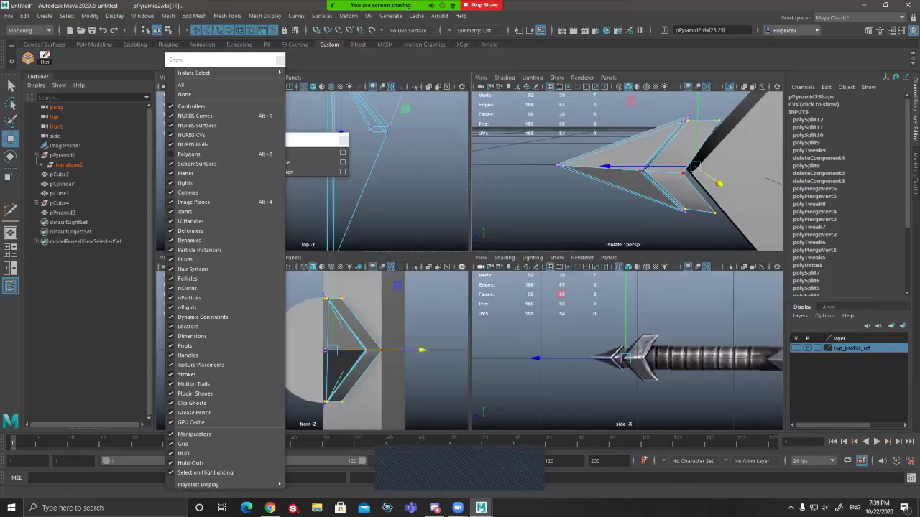
key("space")
right_click_drag(561, 324, 675, 323, "alt")
middle_click_drag(503, 302, 634, 236, "alt")
key("q")
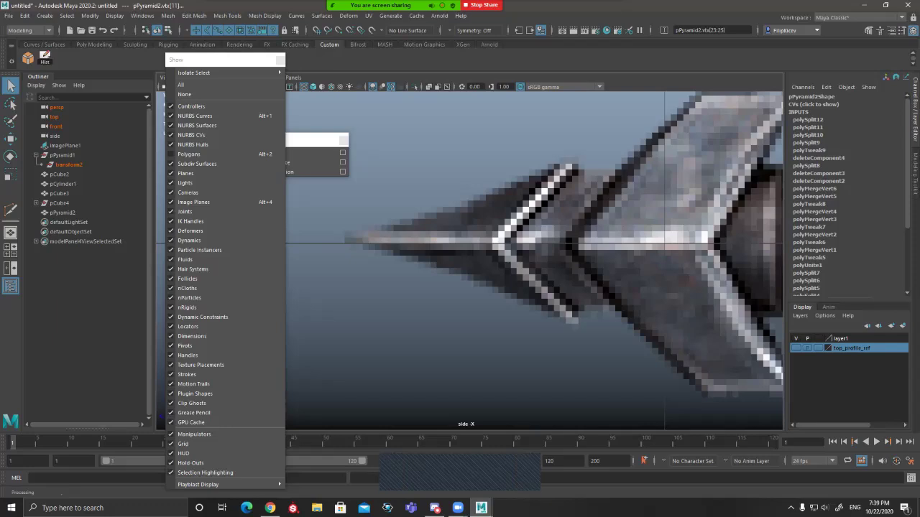
left_click(65, 146)
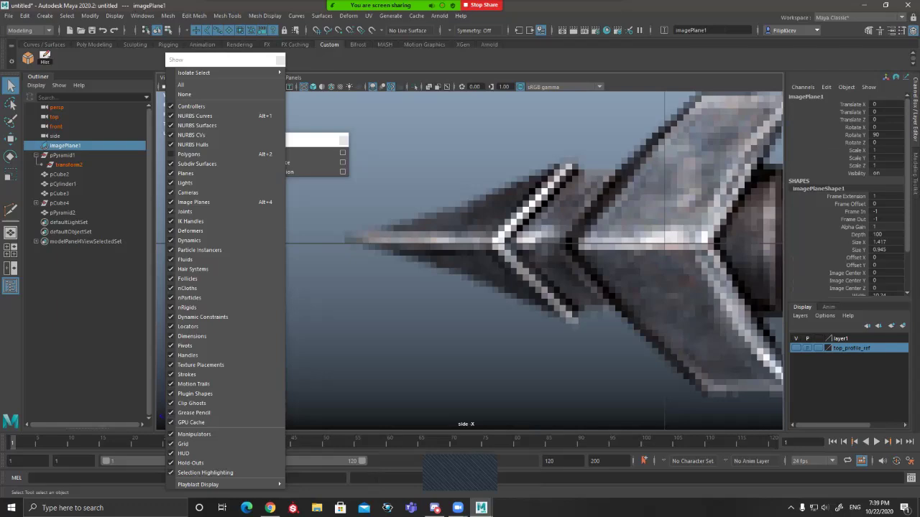
scroll(469, 261, "down", 8)
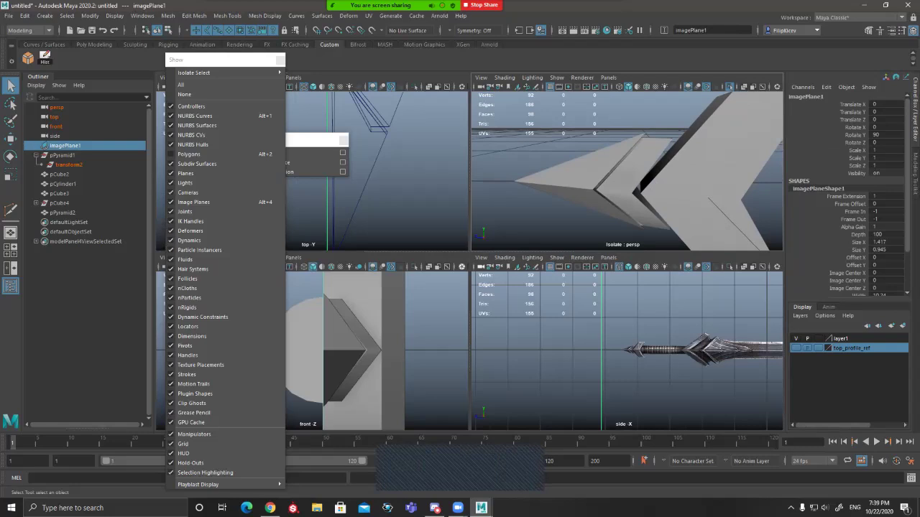
Step: Select pPyramid2 as an object and examine its collar where it meets the winged piece
mouse_move(618, 173)
left_mouse_down("alt")
mouse_move(645, 168)
mouse_move(619, 179)
left_mouse_up("alt")
right_click_drag(619, 178, 638, 178, "alt")
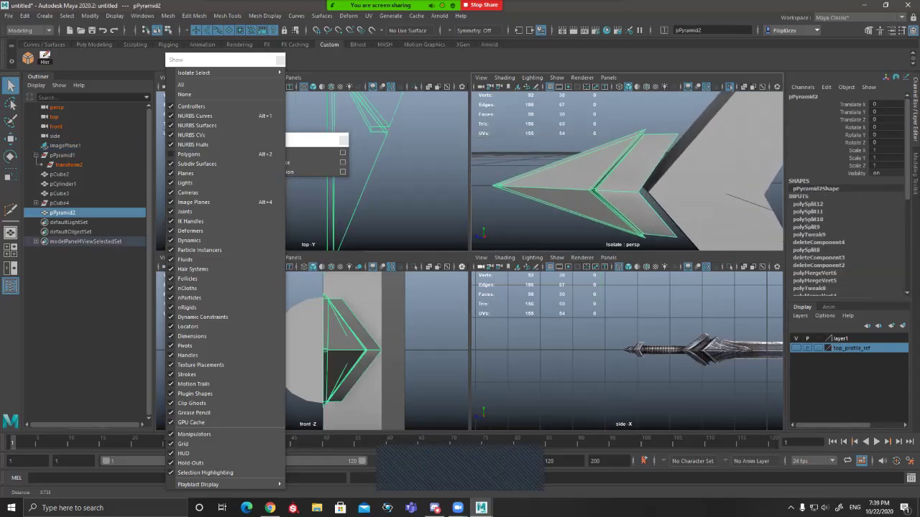
key("ctrl+z")
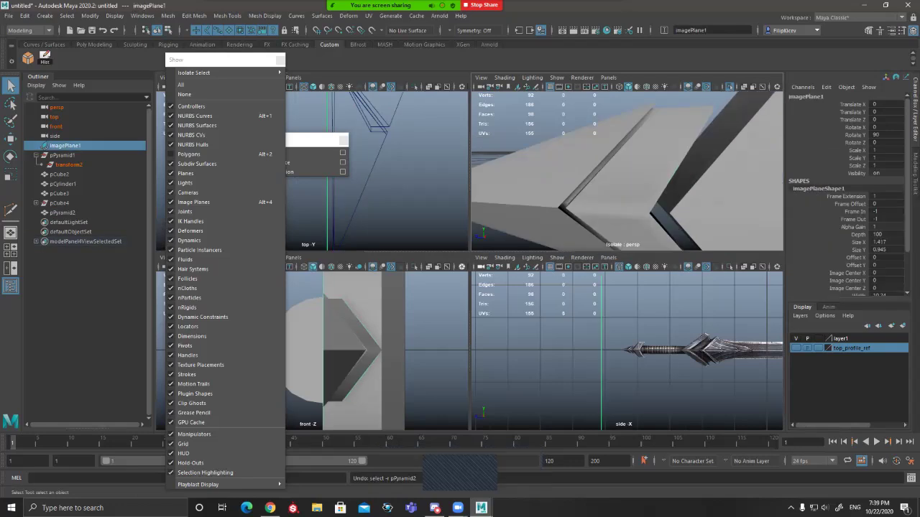
left_click(625, 172)
left_click_drag(625, 173, 632, 137, "alt")
mouse_move(632, 136)
right_mouse_down("alt")
mouse_move(661, 138)
mouse_move(633, 155)
right_mouse_up("alt")
left_click_drag(633, 154, 654, 187, "alt")
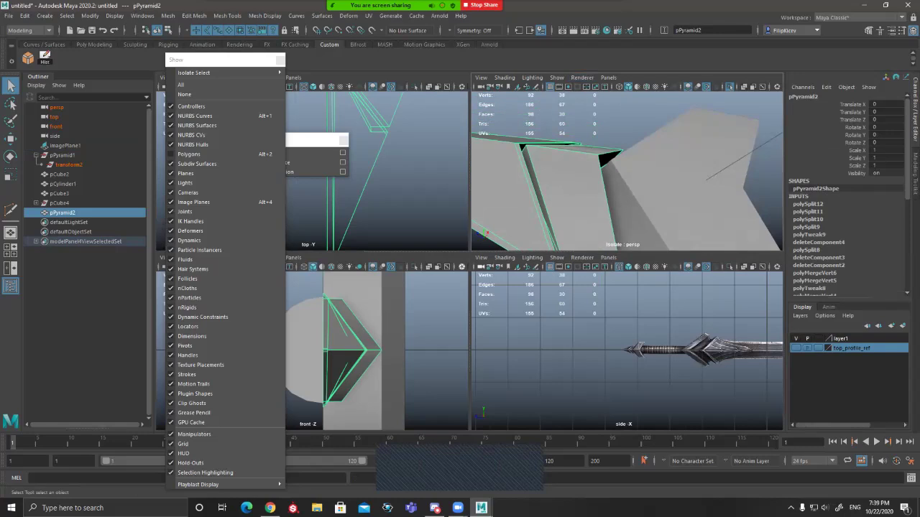
Step: Enlarge the perspective view, close the floating Show menu and toggle the isolated display of the arrow parts
key("space")
left_click(194, 72)
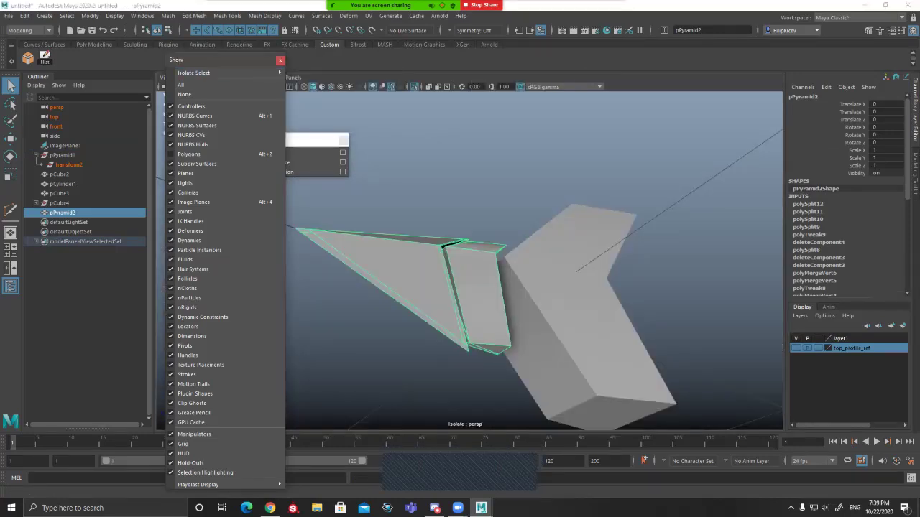
left_click(280, 60)
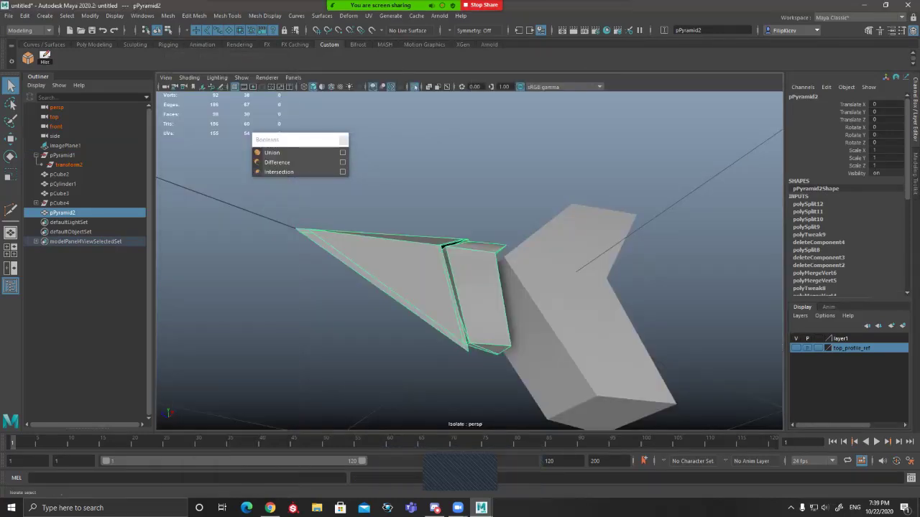
left_click(415, 87)
left_click(414, 87)
Step: Examine pPyramid2's collar and groove from both sides, briefly switching the isolated display off and back on
left_click_drag(567, 194, 546, 266, "alt")
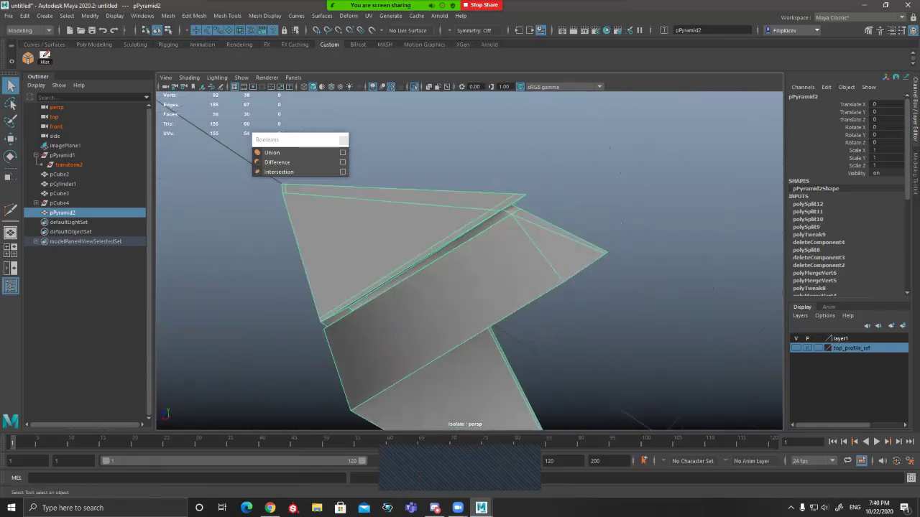
mouse_move(503, 287)
left_mouse_down("alt")
mouse_move(515, 266)
mouse_move(544, 250)
mouse_move(471, 263)
mouse_move(541, 273)
mouse_move(435, 255)
mouse_move(527, 265)
mouse_move(453, 268)
mouse_move(507, 279)
left_mouse_up("alt")
key("ctrl+1")
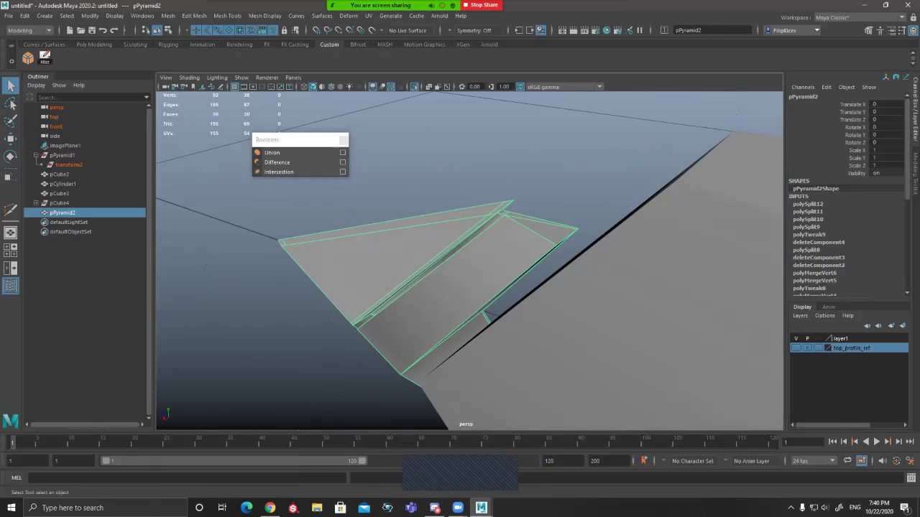
key("ctrl+1")
scroll(507, 279, "up", 5)
scroll(508, 279, "down", 2)
left_click_drag(508, 279, 611, 309, "alt")
middle_click_drag(560, 290, 594, 274, "alt")
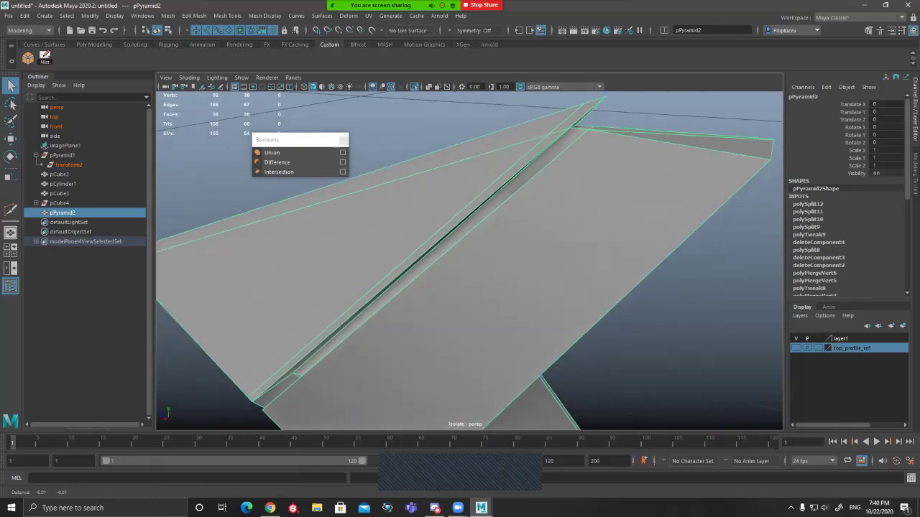
left_click_drag(594, 274, 661, 248, "alt")
left_click_drag(575, 288, 503, 252, "alt")
middle_click_drag(503, 252, 342, 94, "alt")
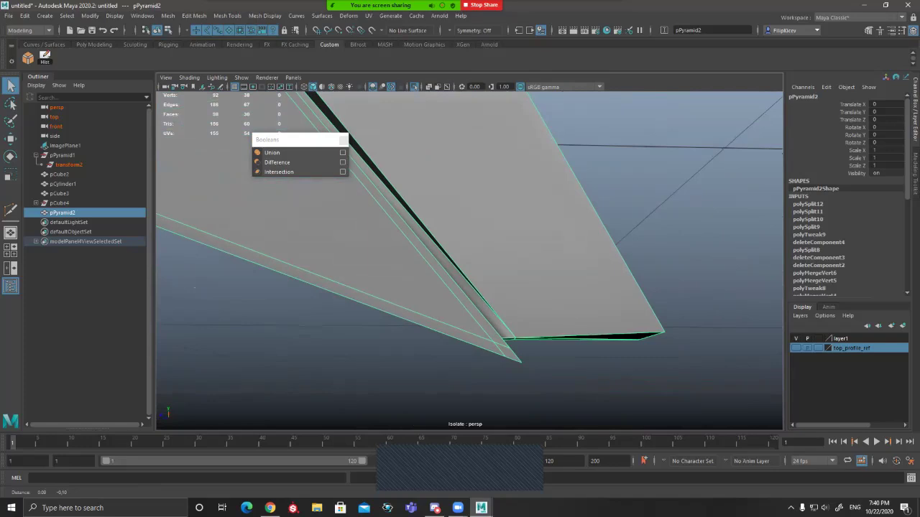
left_click_drag(431, 252, 546, 210, "alt")
Step: Undo the last inward move of pPyramid2's outer collar vertices and move them inward along X again, slightly less far
key("ctrl+z")
key("ctrl+z")
key("ctrl+z")
key("ctrl+z")
left_click_drag(532, 245, 396, 288, "alt")
scroll(467, 259, "down", 8)
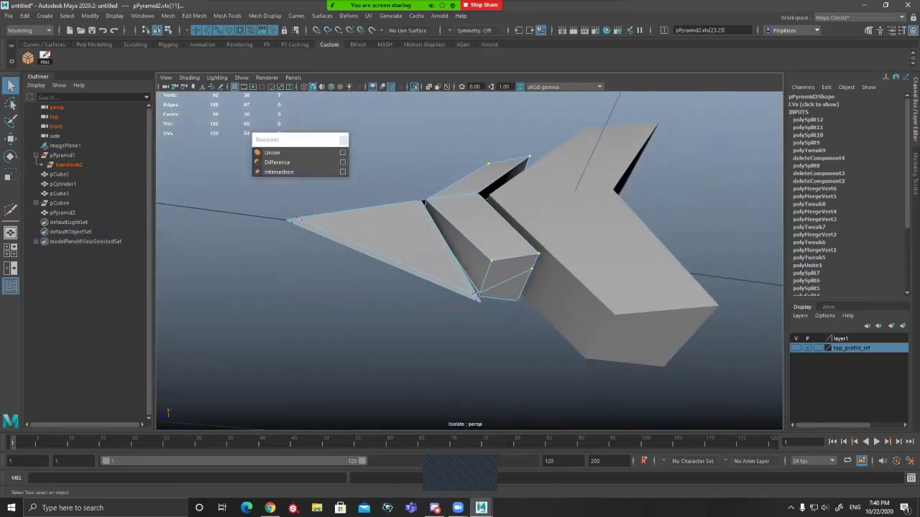
left_click_drag(467, 287, 456, 226, "alt")
key("w")
left_click_drag(517, 130, 509, 177)
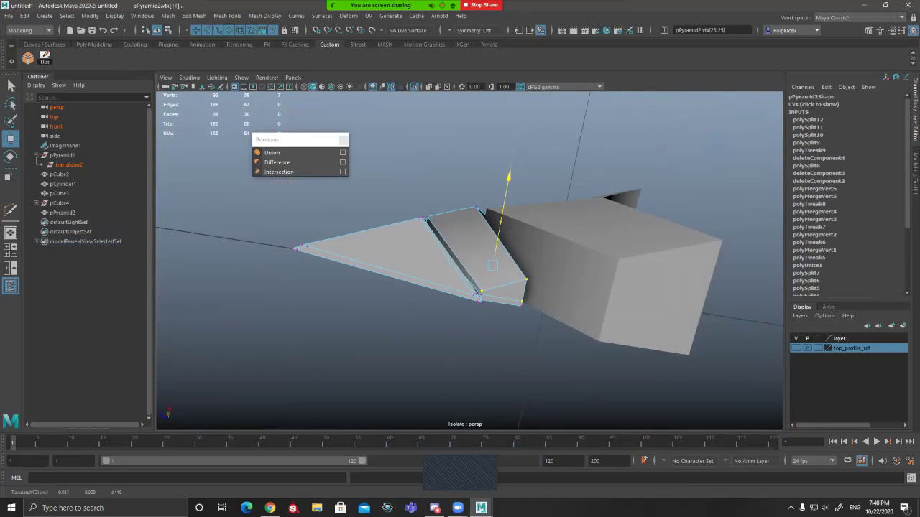
Step: Select the two vertices at the corner of pPyramid2's groove behind the tip and move them inward along X
left_click_drag(501, 221, 555, 233, "alt")
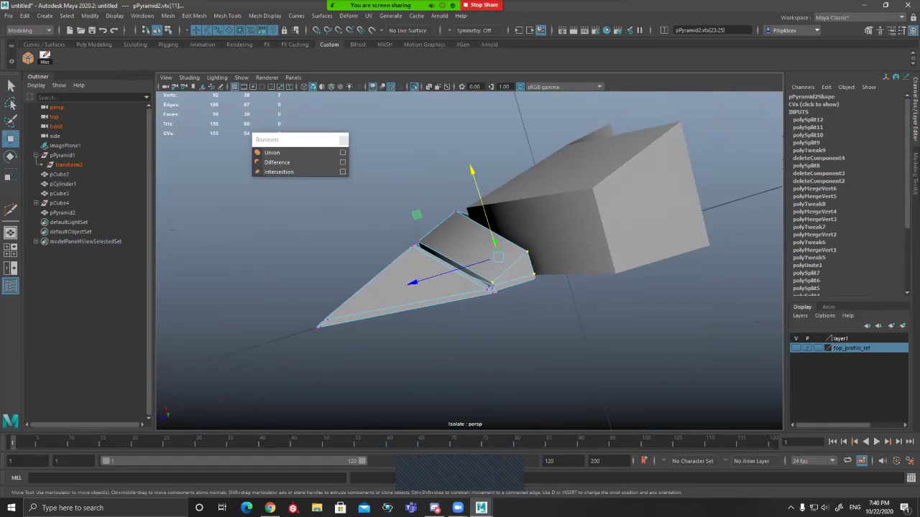
scroll(470, 261, "up", 8)
key("4")
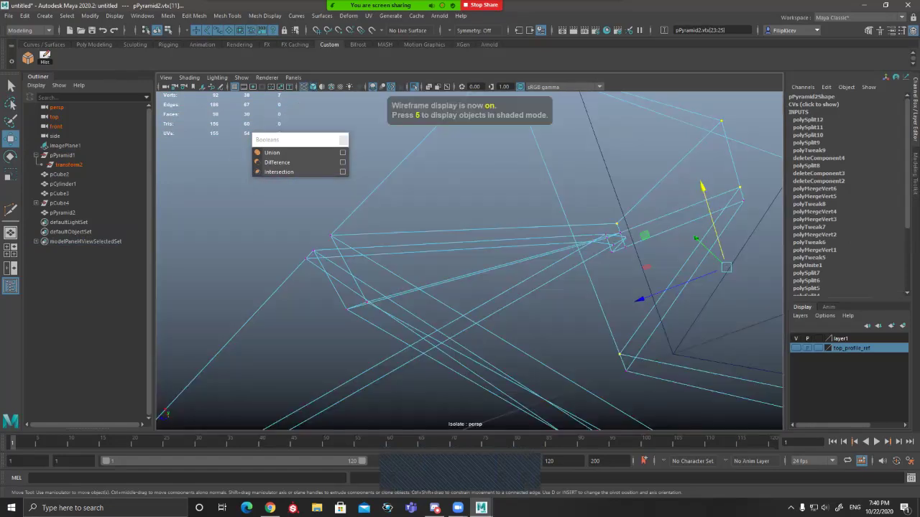
left_click_drag(610, 237, 484, 308, "alt")
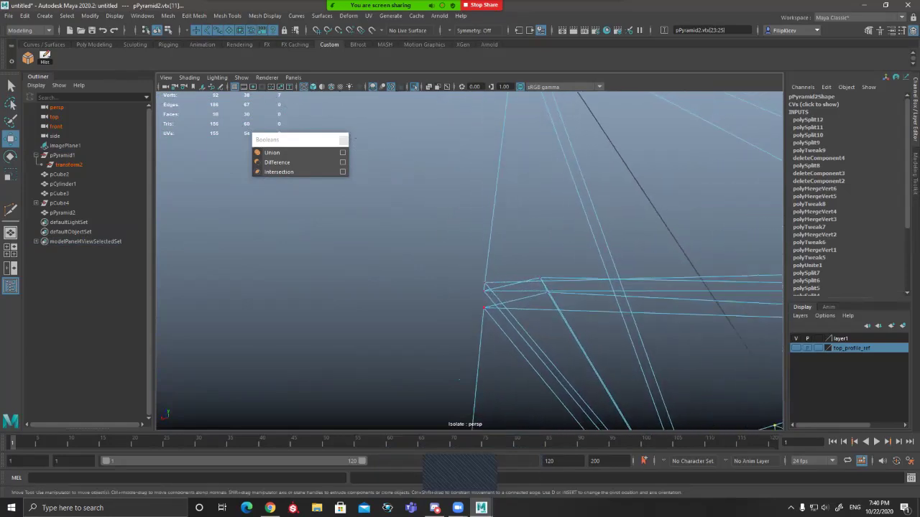
key("5")
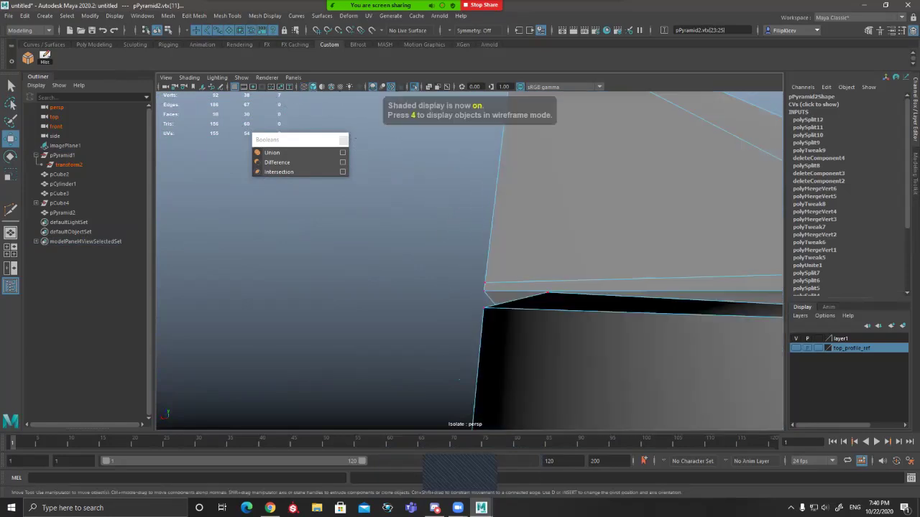
left_click_drag(548, 293, 503, 288, "alt")
left_click_drag(506, 275, 528, 296)
mouse_move(435, 298)
left_mouse_down()
mouse_move(416, 304)
mouse_move(538, 180)
mouse_move(465, 191)
left_mouse_up()
left_click_drag(355, 138, 276, 219, "alt")
scroll(276, 175, "down", 3)
middle_click_drag(276, 219, 304, 215, "alt")
left_click_drag(305, 216, 377, 216, "alt")
left_click_drag(295, 187, 334, 186)
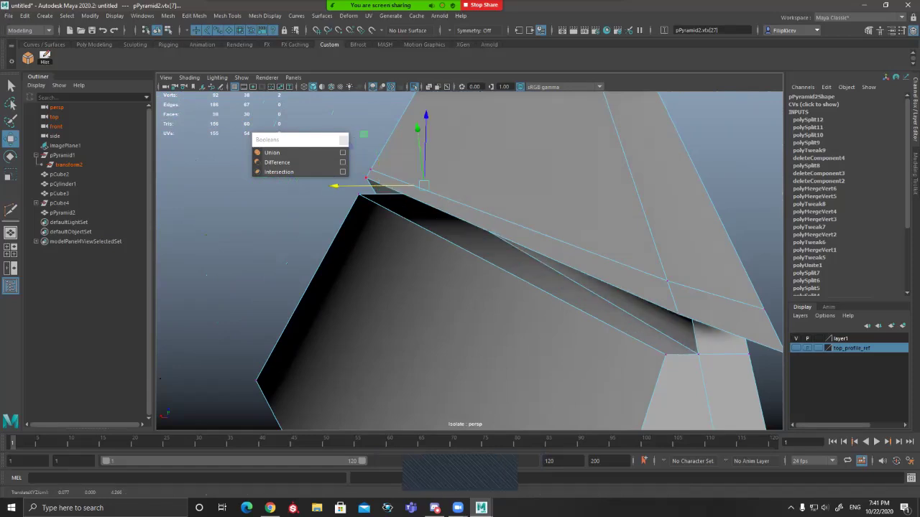
left_click_drag(335, 186, 233, 170)
Step: Switch pPyramid2 to object mode and examine the fit of its groove and collar corners from several sides
scroll(296, 148, "down", 3)
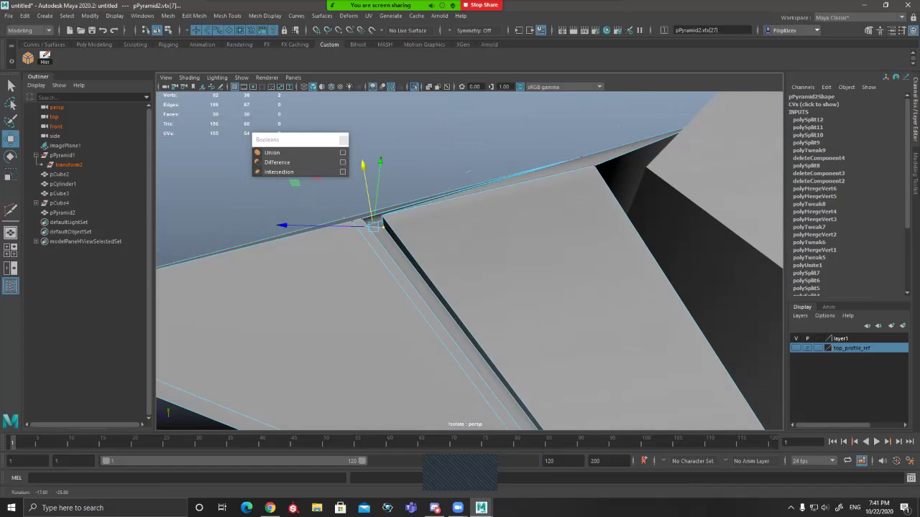
left_click_drag(469, 172, 422, 181, "alt")
middle_click_drag(474, 233, 390, 189, "alt")
left_click_drag(389, 190, 431, 222, "alt")
key("q")
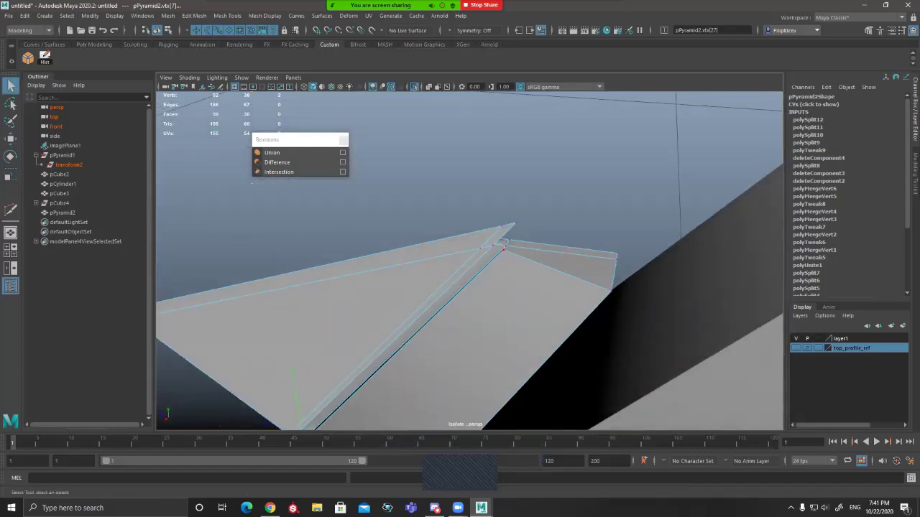
key("F8")
left_click_drag(432, 222, 468, 266, "alt")
scroll(403, 252, "up", 3)
middle_click_drag(467, 266, 496, 266, "alt")
left_click_drag(431, 266, 489, 267, "alt")
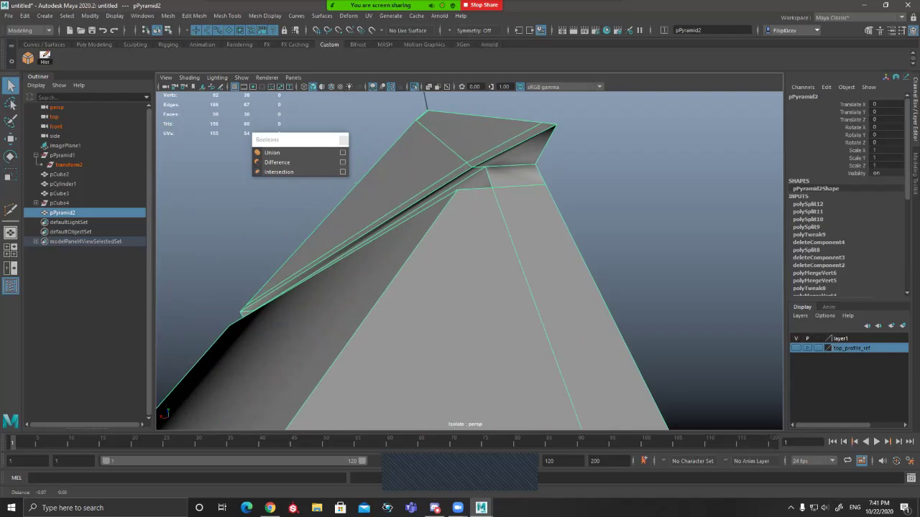
left_click_drag(467, 237, 411, 223, "alt")
Step: Return to vertex editing and nudge pPyramid2's selected groove corner vertices slightly along X
key("F8")
key("w")
left_click_drag(352, 175, 343, 175)
left_click_drag(388, 237, 483, 180, "alt")
left_click_drag(453, 291, 388, 216)
left_click_drag(366, 208, 539, 228)
Step: Select the matching groove vertices at pPyramid2's opposite corner and move them to match
key("q")
left_click_drag(386, 321, 407, 342)
key("w")
left_click_drag(306, 327, 295, 363)
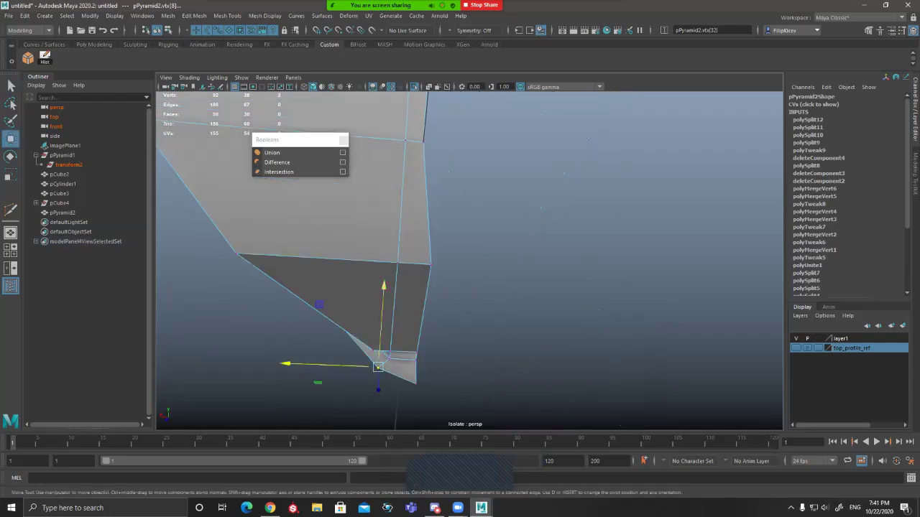
Step: Examine the arrow tip in profile, select pPyramid2 as an object and turn off the isolated display
left_click_drag(384, 287, 482, 288, "alt")
scroll(380, 289, "down", 3)
scroll(467, 287, "down", 3)
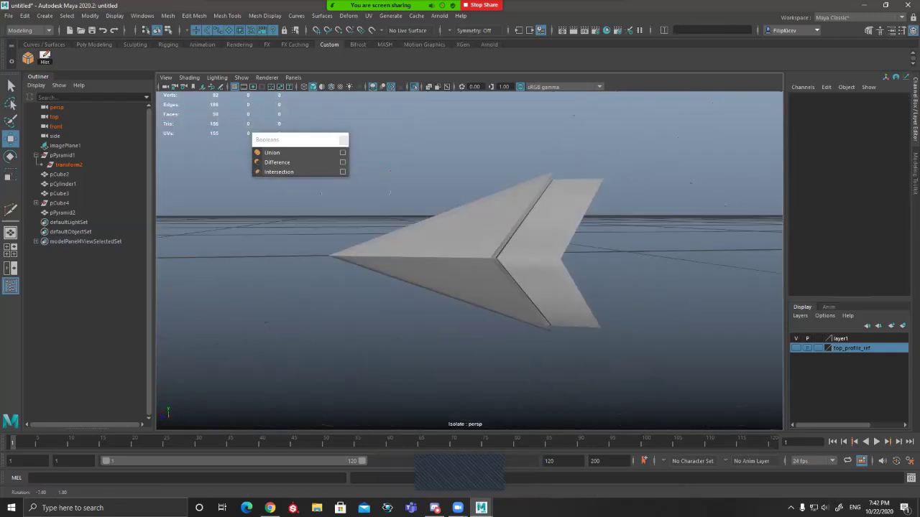
mouse_move(432, 273)
left_mouse_down("alt")
mouse_move(503, 274)
mouse_move(417, 274)
left_mouse_up("alt")
left_click(417, 274)
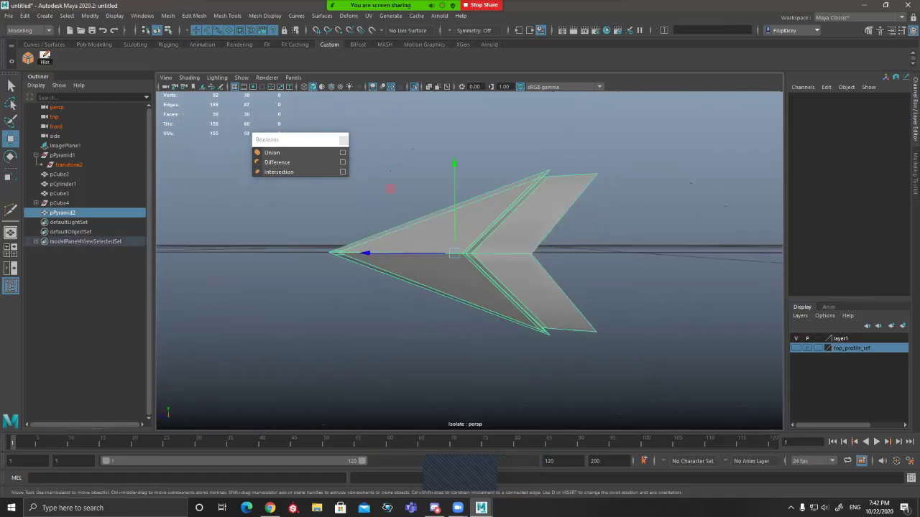
left_click_drag(417, 275, 496, 321, "alt")
middle_click_drag(496, 320, 463, 343, "alt")
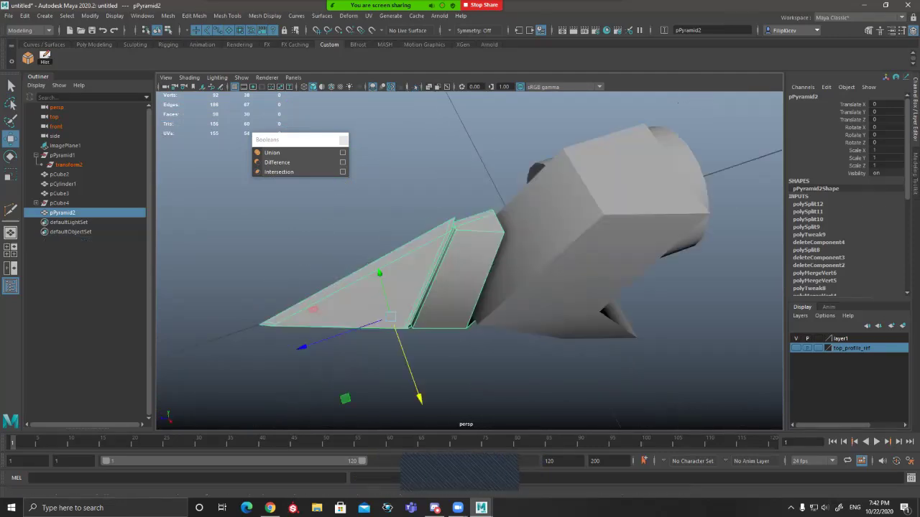
Step: Move the outer rear vertex on the middle ridge of pPyramid2's collar inward along X
left_click_drag(460, 237, 466, 302, "alt")
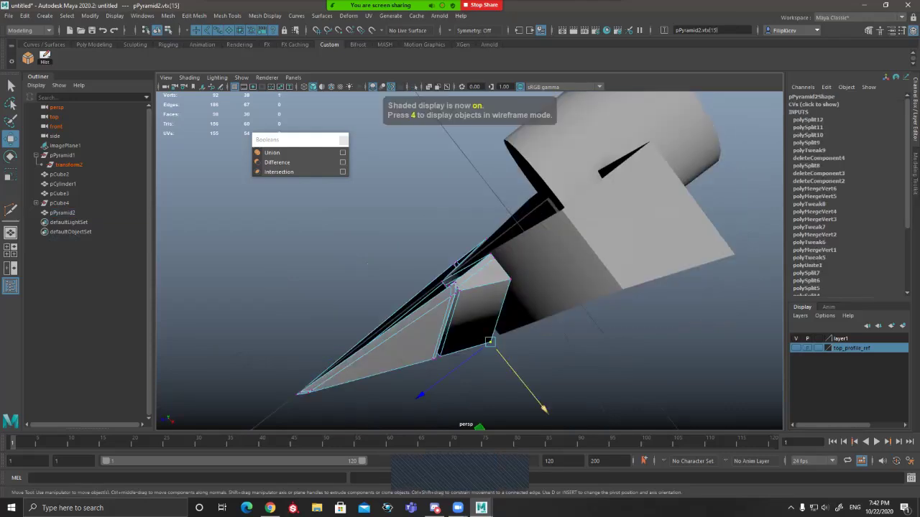
left_click_drag(544, 409, 533, 396)
left_click_drag(424, 324, 559, 320, "alt")
left_click_drag(598, 270, 585, 271)
key("q")
Step: Switch to wireframe display, select pCylinder1 and turn off its smooth preview
scroll(594, 271, "down", 3)
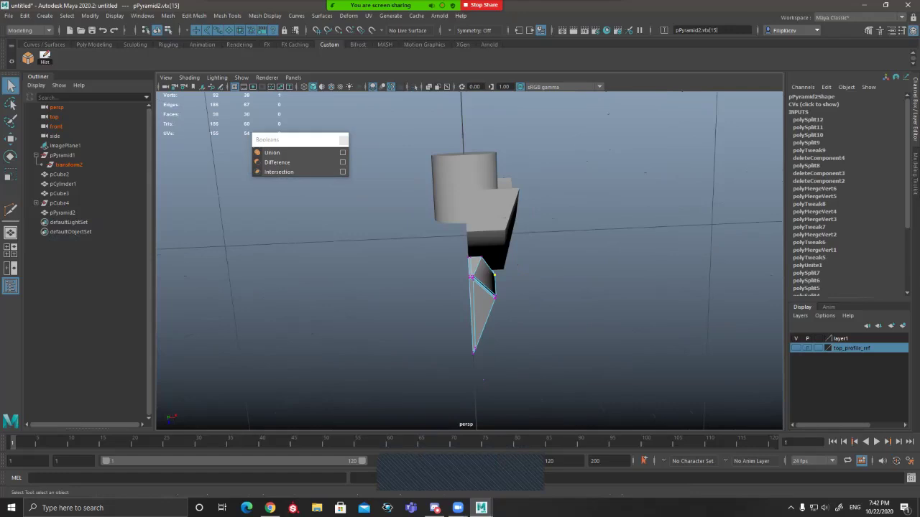
key("4")
left_click(474, 193)
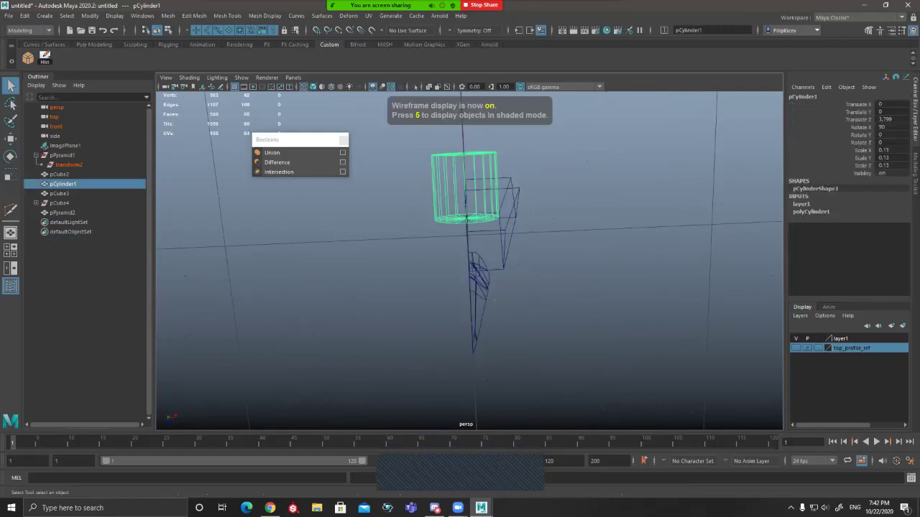
key("1")
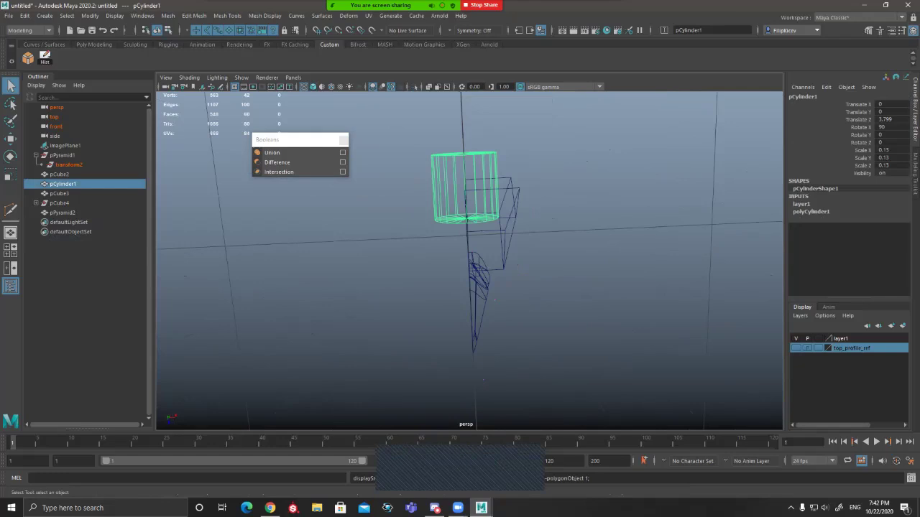
left_click(481, 284)
key("1")
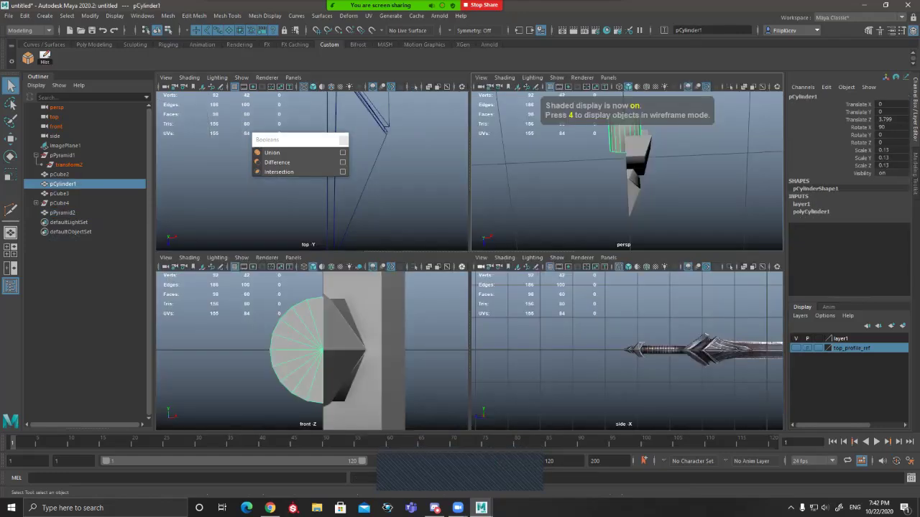
Step: Examine the arrow-shaped end of the sword on the reference image in the side view
key("space")
scroll(627, 350, "up", 4)
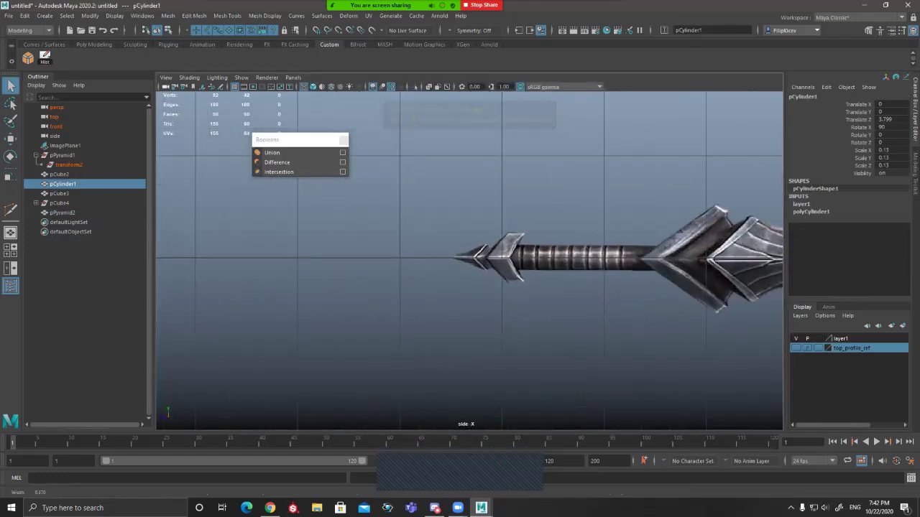
scroll(469, 261, "up", 5)
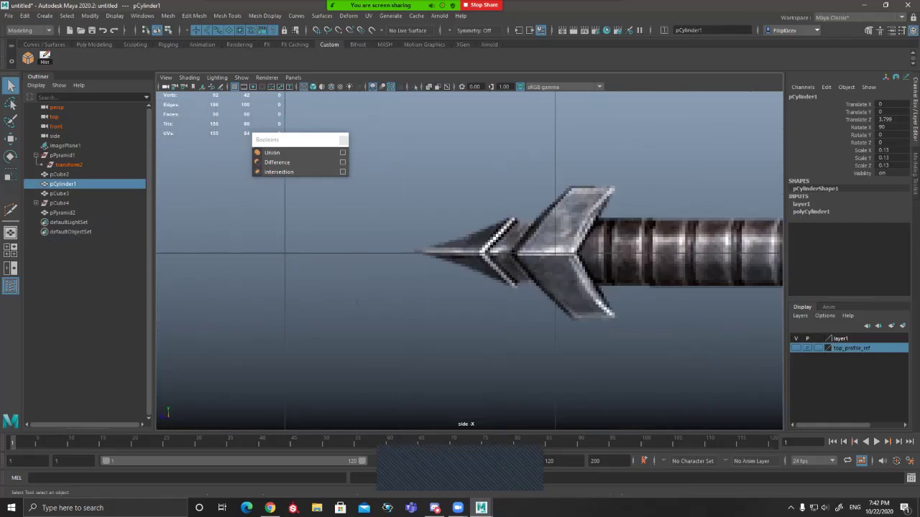
key("space")
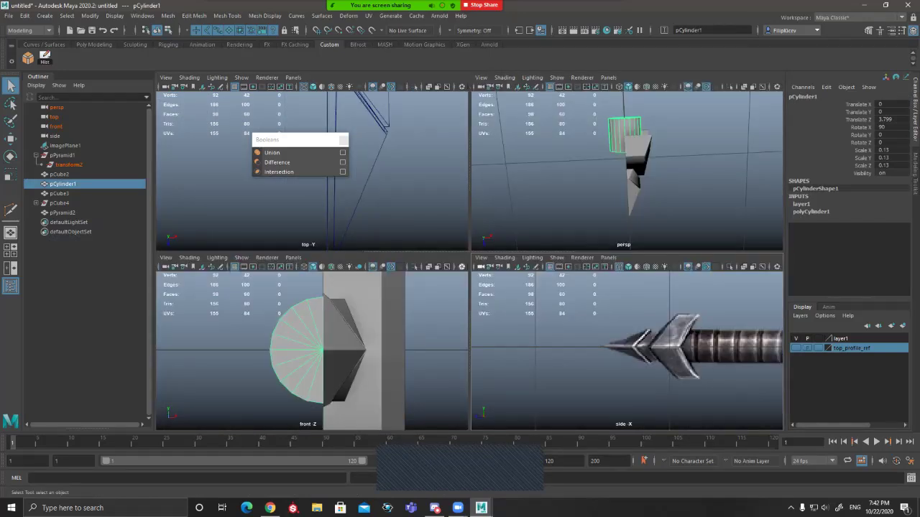
Step: Undo back to the selected rear ridge vertex of pPyramid2's collar and move it along X again
scroll(623, 172, "up", 4)
key("ctrl+z")
key("ctrl+z")
key("ctrl+z")
key("ctrl+z")
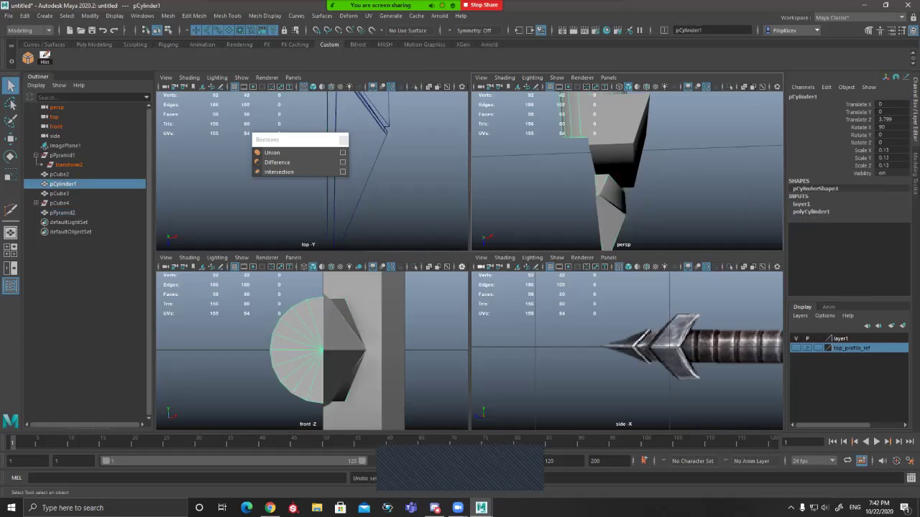
key("ctrl+z")
key("ctrl+z")
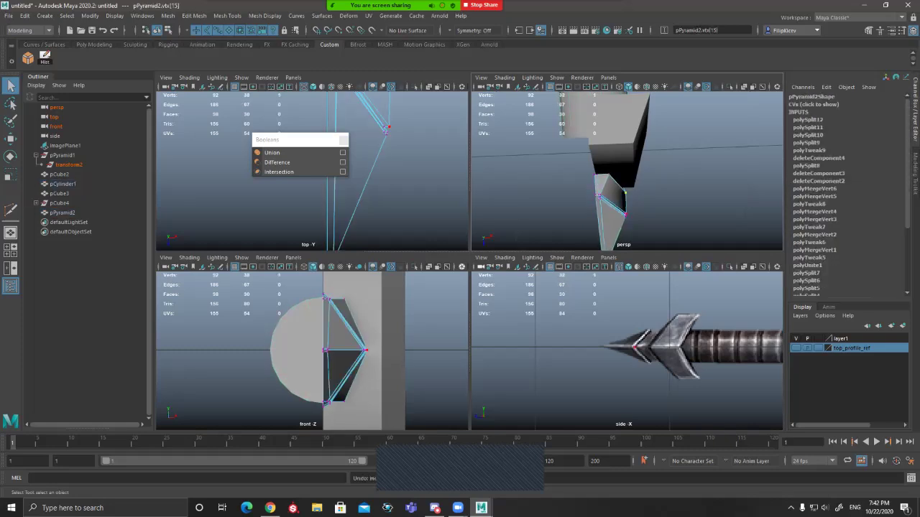
key("w")
left_click_drag(723, 189, 713, 189)
Step: Select the three outer leading-edge vertices of pCube2 and move them inward along X
left_click_drag(713, 189, 633, 126, "alt")
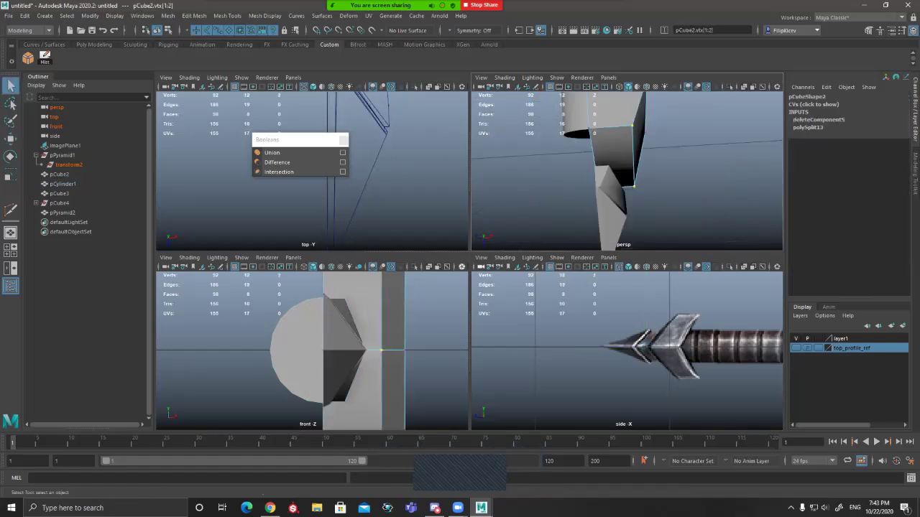
left_click_drag(618, 136, 600, 102, "alt")
left_click(630, 123, "shift")
key("w")
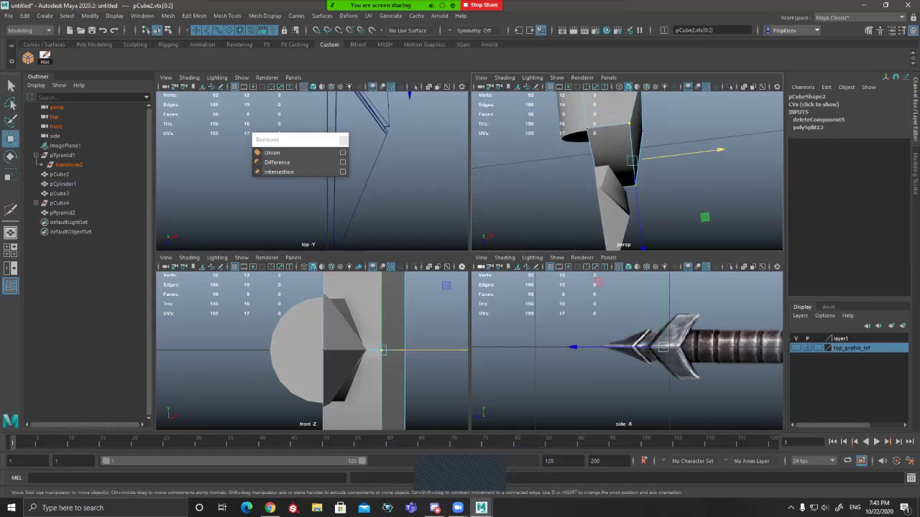
key("space")
left_click_drag(611, 172, 552, 111, "alt")
scroll(528, 166, "up", 5)
left_click_drag(528, 165, 758, 216, "alt")
left_click_drag(427, 288, 540, 299, "alt")
key("q")
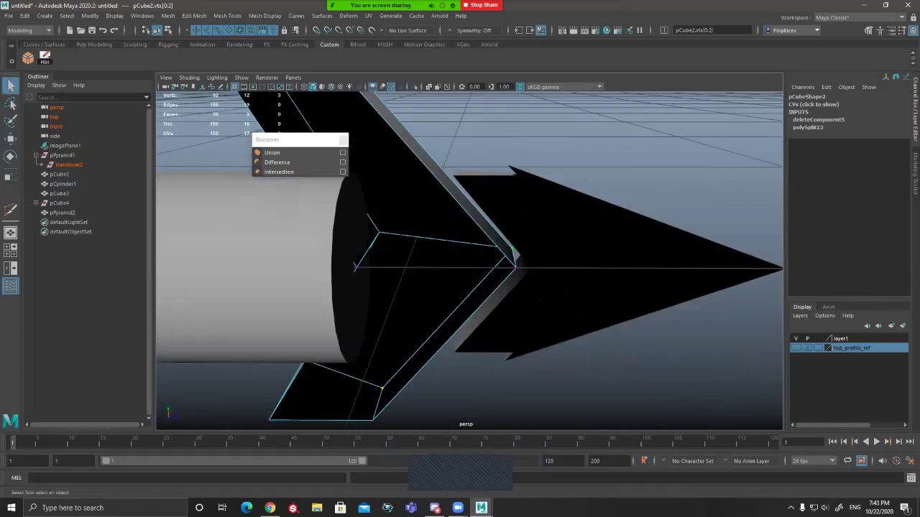
Step: Isolate pCube2 and pPyramid2 together and examine the gap between the collar and the winged piece
left_click(460, 299)
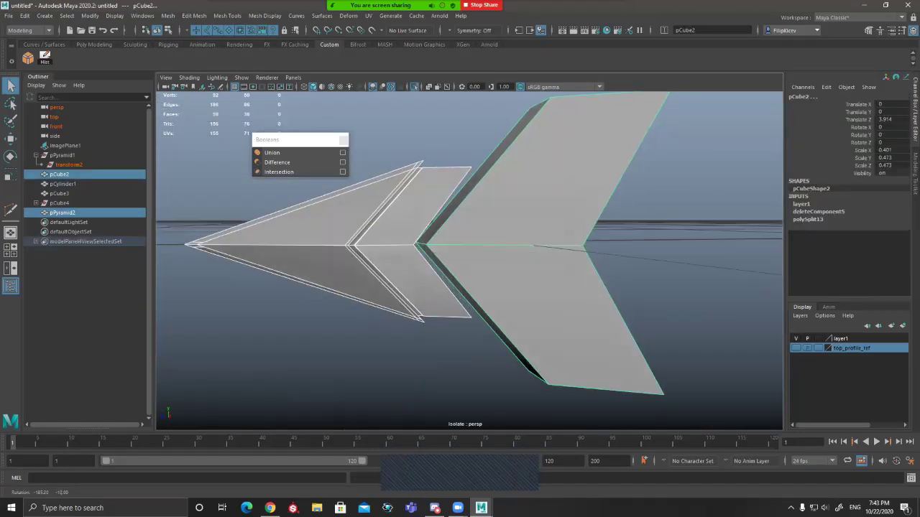
left_click_drag(467, 259, 536, 305, "alt")
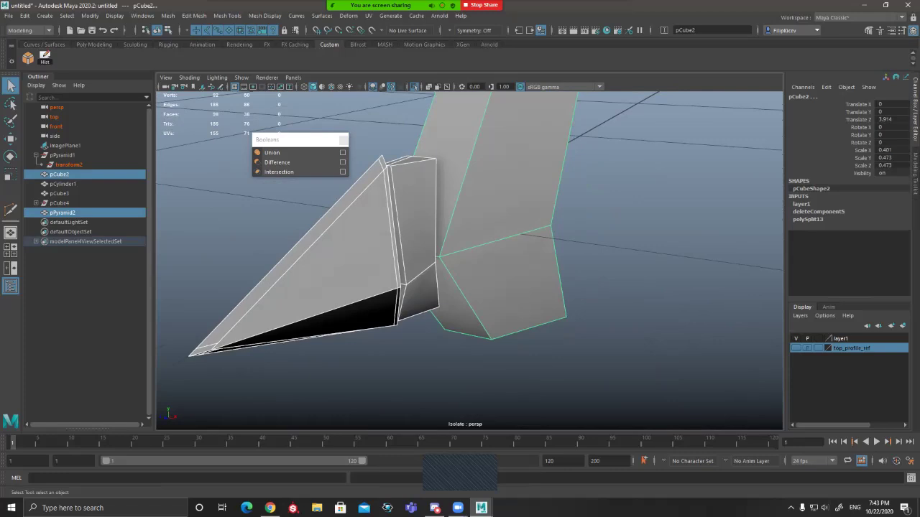
left_click_drag(503, 294, 413, 255, "alt")
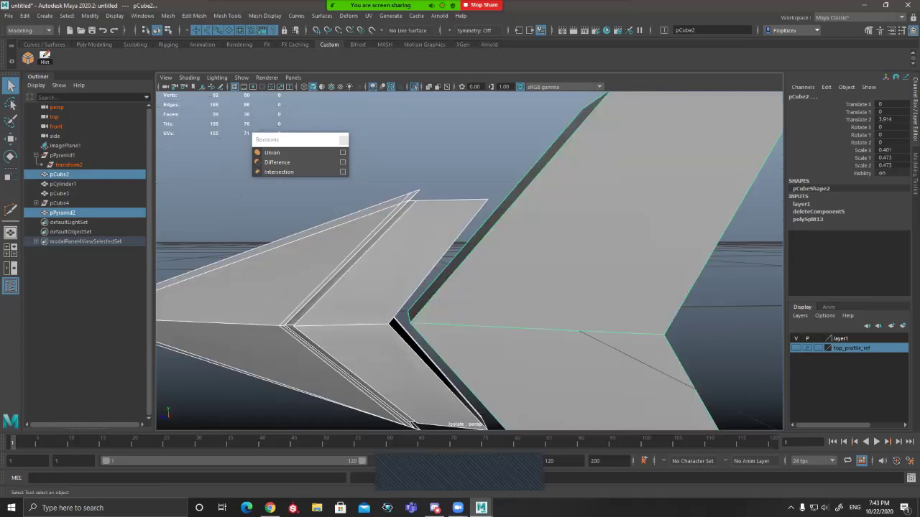
left_click_drag(475, 262, 460, 260, "alt")
scroll(469, 261, "down", 4)
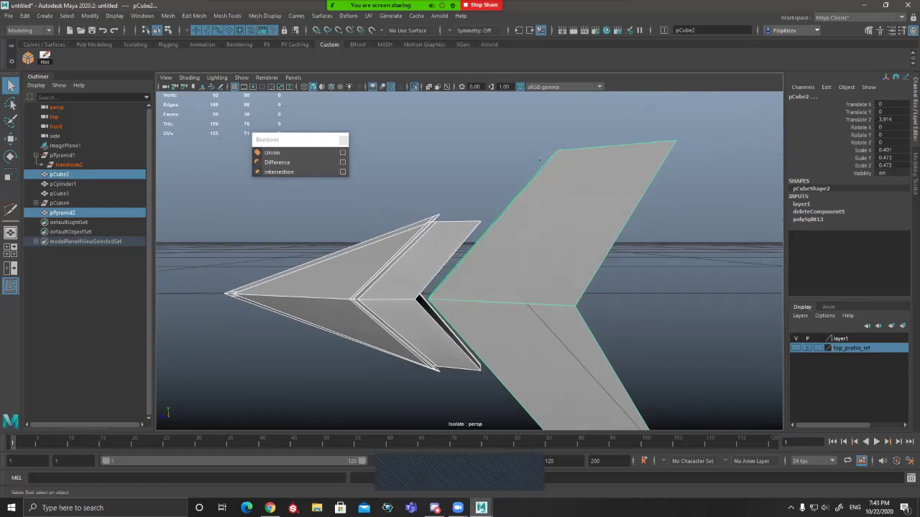
key("space")
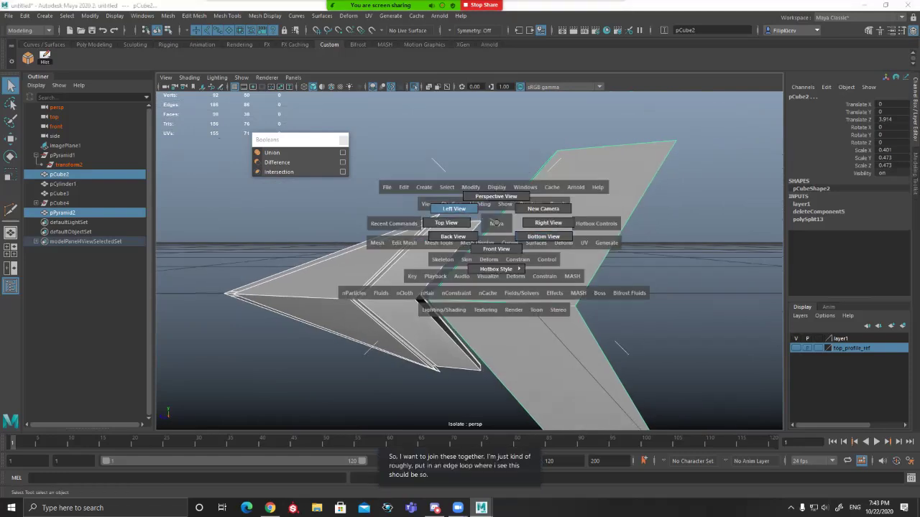
left_click_drag(496, 223, 454, 209)
key("space")
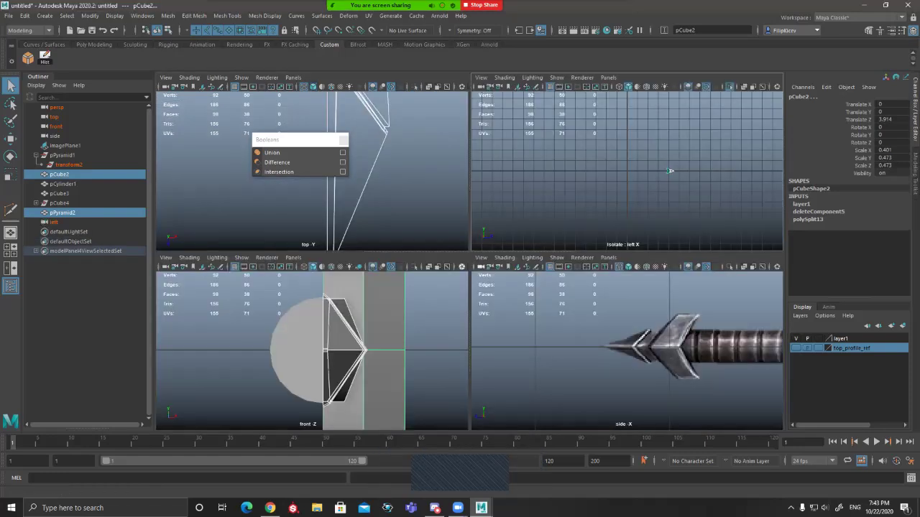
Step: Insert an edge loop across pCube2's upper wing in the side view, level with the upper edge of pPyramid2's collar
key("space")
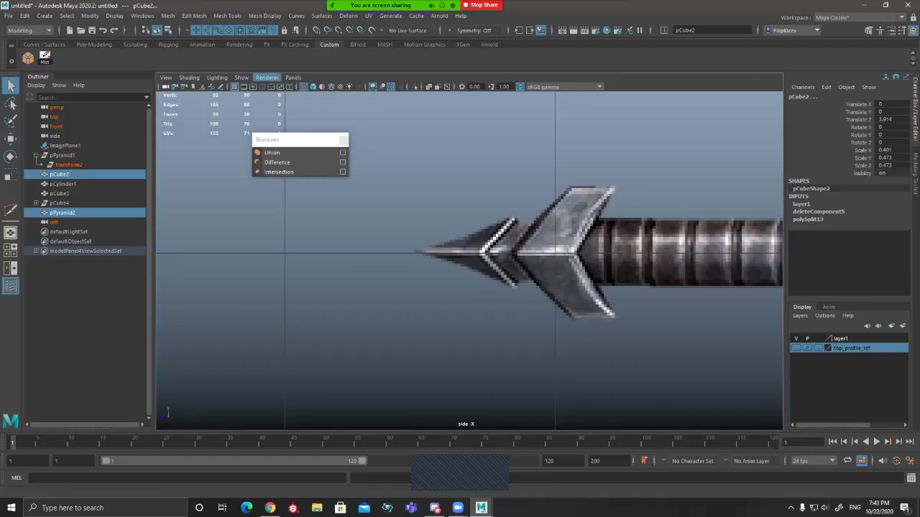
scroll(469, 261, "up", 5)
middle_click_drag(469, 260, 360, 286, "alt")
scroll(360, 286, "up", 4)
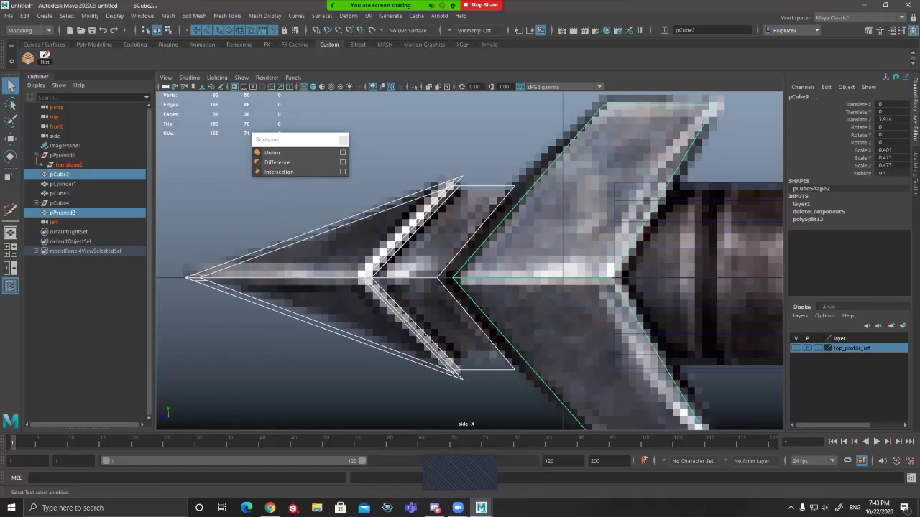
middle_click_drag(469, 261, 425, 269, "alt")
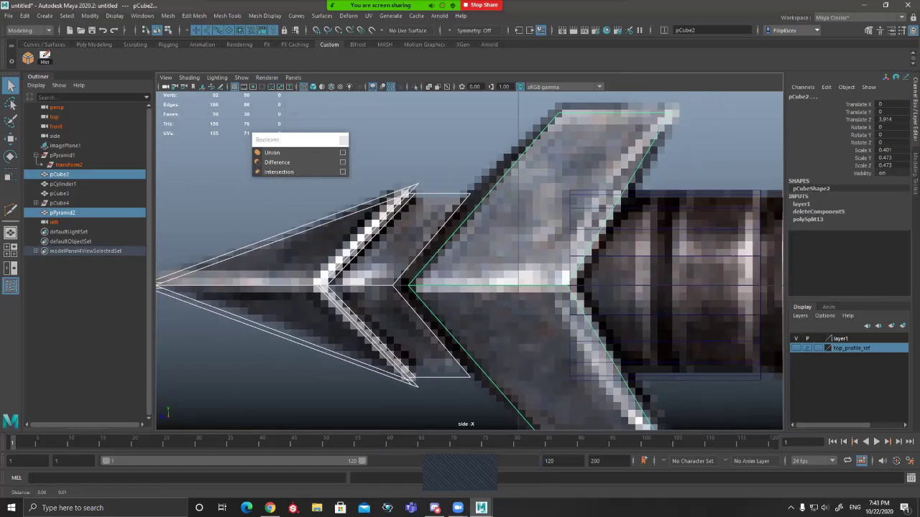
key("g")
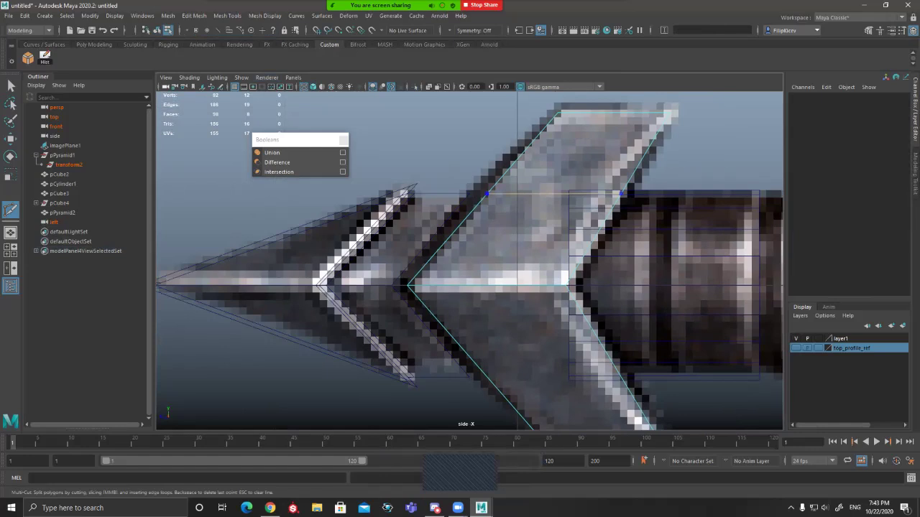
left_click(487, 193, "ctrl")
Step: Insert an edge loop across pCube2's lower wing, level with the lower edge of pPyramid2's collar
middle_click_drag(470, 335, 434, 234, "alt")
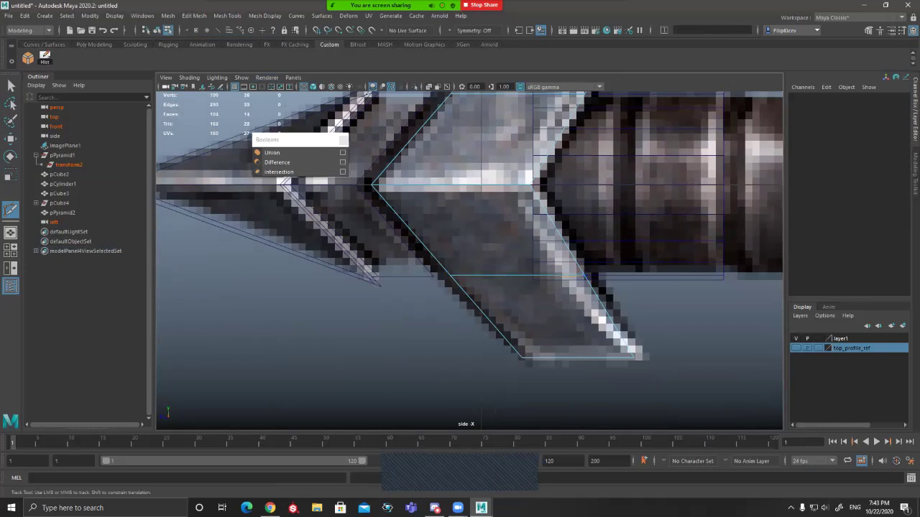
left_click(450, 276)
key("ctrl+z")
key("ctrl+z")
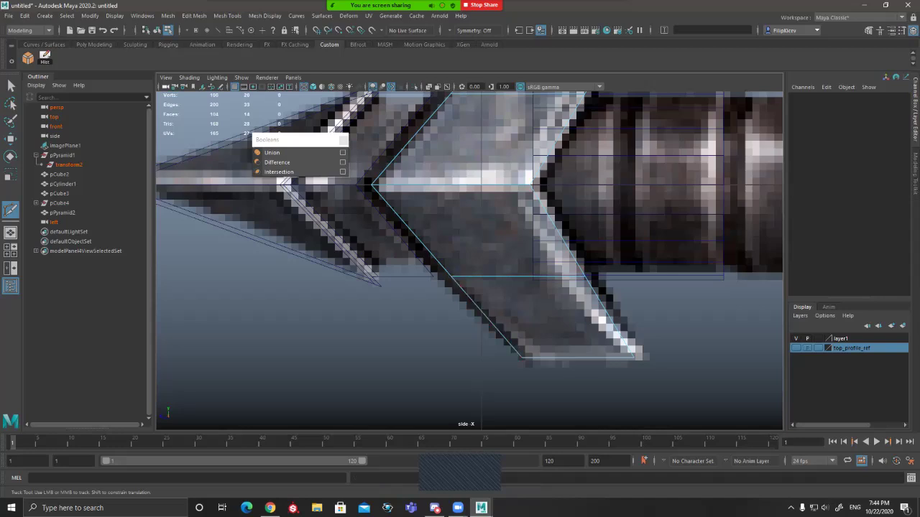
Step: Select the upper rear vertices of pPyramid2's collar together with the vertices of pCube2's upper edge loop
middle_click_drag(403, 171, 422, 234, "alt")
key("q")
left_click(425, 157)
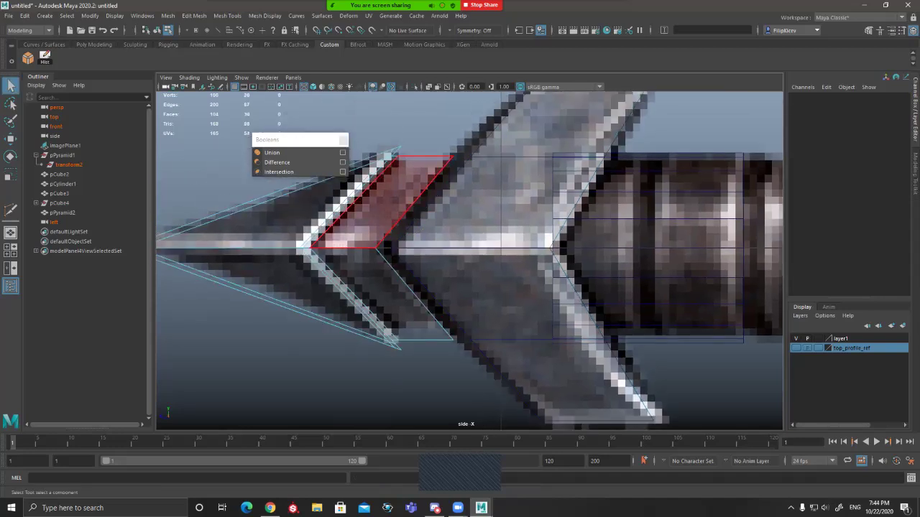
middle_click_drag(403, 208, 436, 239, "alt")
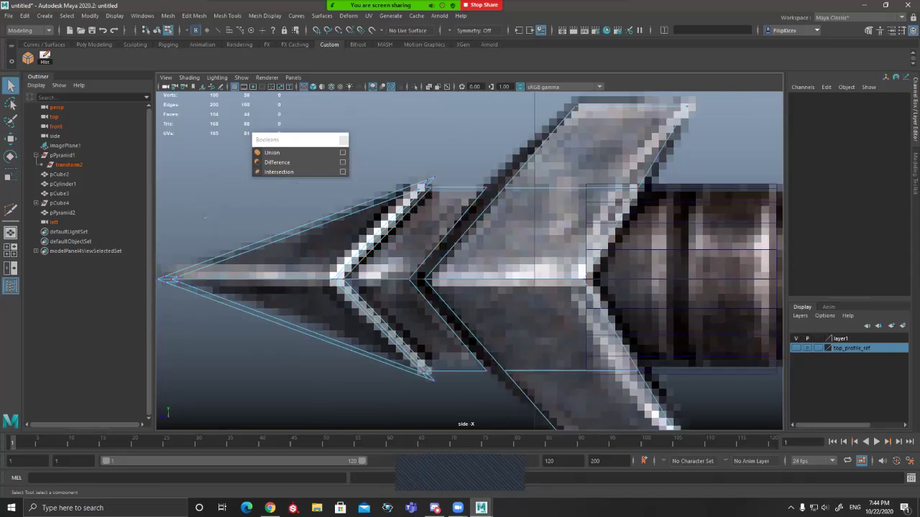
left_click_drag(652, 174, 466, 201)
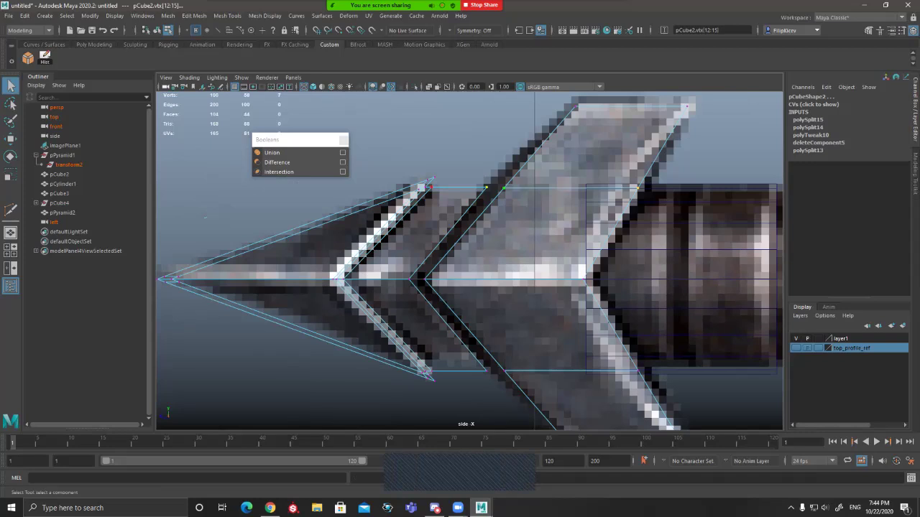
Step: Add the upper front corner vertices of pPyramid2's collar to the vertex selection in the perspective view
key("space")
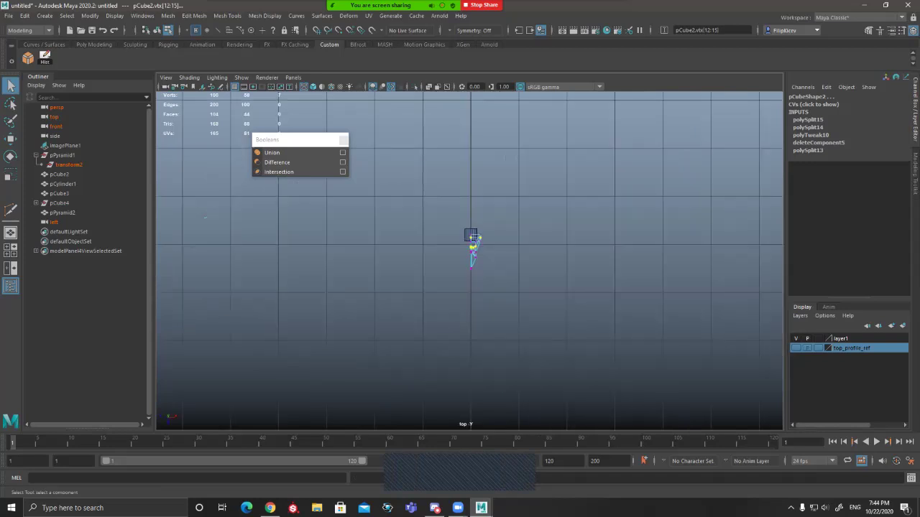
key("space")
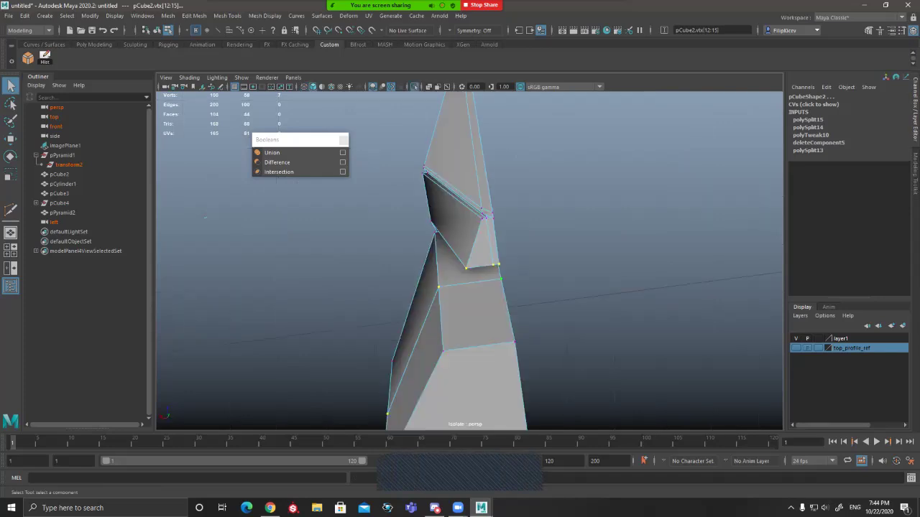
left_click_drag(575, 244, 467, 207, "alt")
scroll(490, 195, "up", 3)
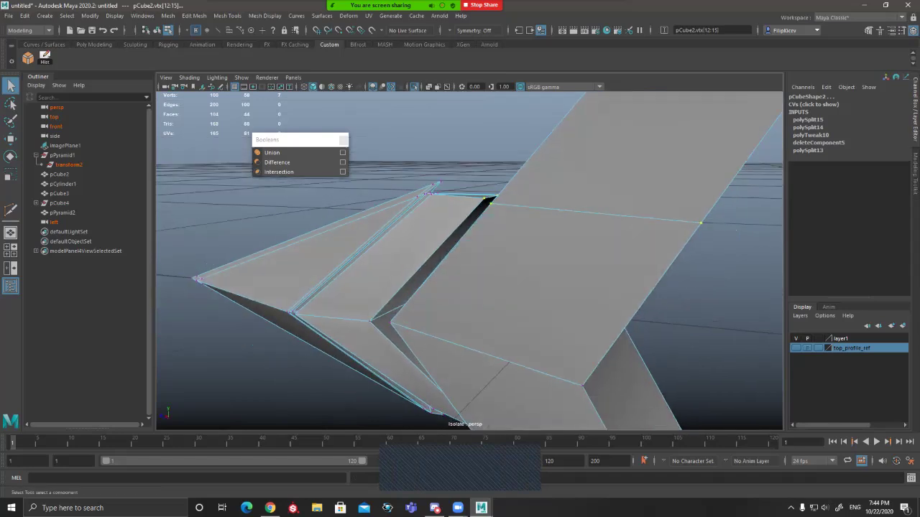
scroll(489, 205, "up", 5)
middle_click_drag(489, 205, 604, 312, "alt")
scroll(575, 287, "up", 4)
left_click_drag(546, 266, 564, 273, "alt")
middle_click_drag(503, 252, 426, 289, "alt")
middle_click_drag(460, 258, 460, 288, "alt")
left_click_drag(477, 203, 504, 220, "shift")
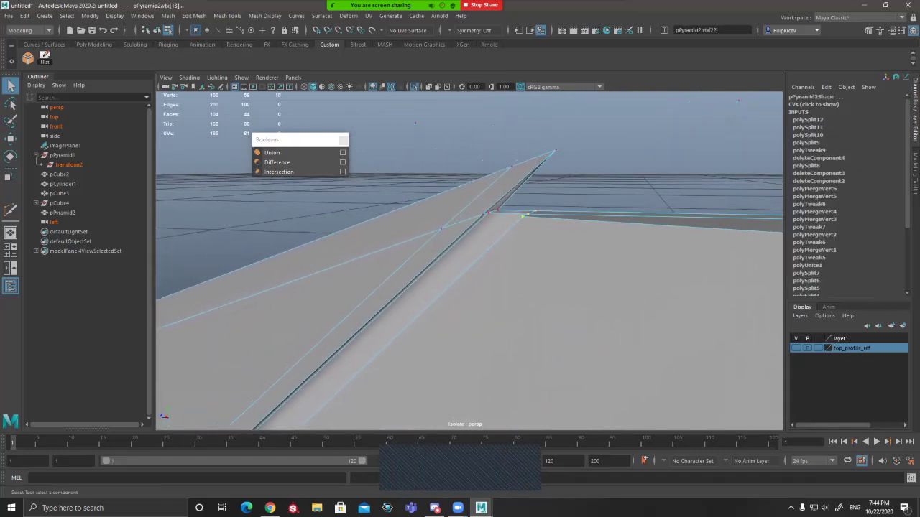
Step: Snap the Scale pivot of the selected vertices to the front vertex of pCube2's upper edge loop
scroll(496, 215, "down", 2)
scroll(496, 230, "down", 3)
key("r")
scroll(496, 230, "up", 1)
scroll(496, 230, "down", 5)
key("d")
key("v")
left_click_drag(693, 277, 616, 263)
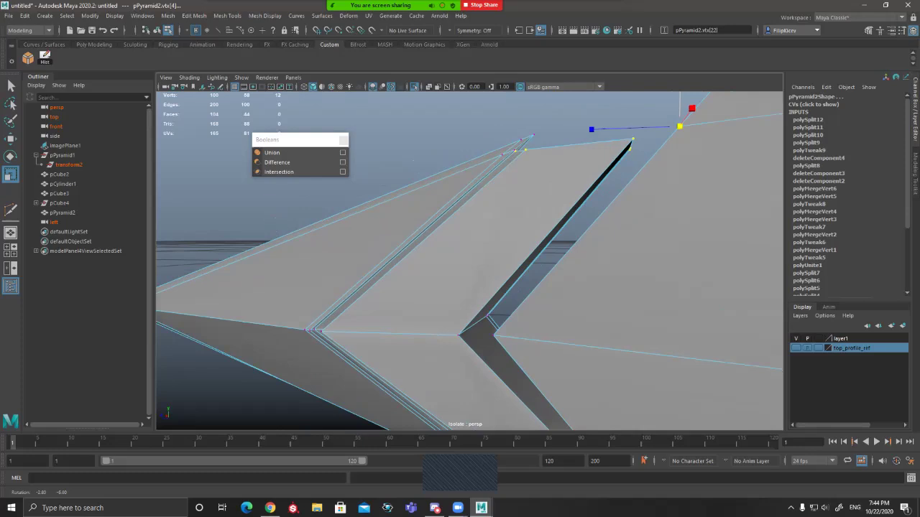
Step: Examine the height alignment of the selected collar and wing vertices around the upper gap from several angles
left_click_drag(603, 105, 599, 115, "alt")
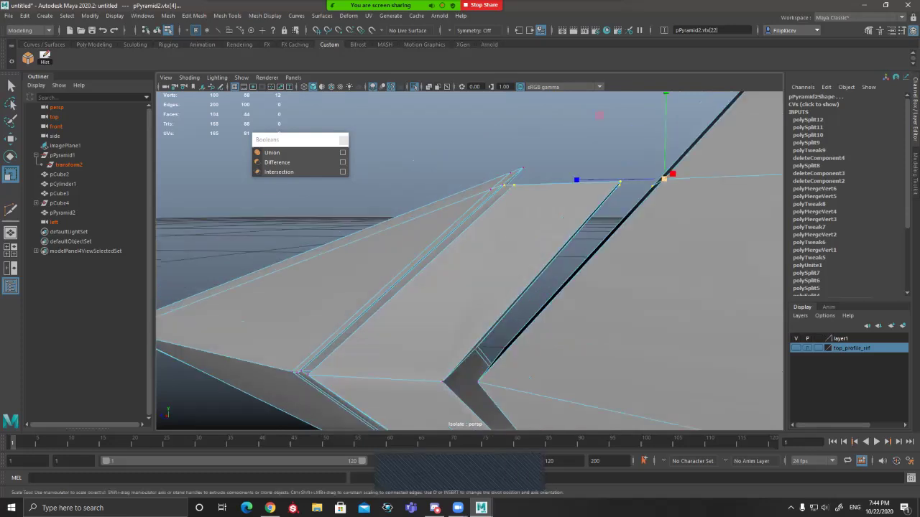
left_click_drag(517, 273, 503, 301, "alt")
right_click_drag(503, 301, 603, 302, "alt")
left_click_drag(603, 301, 575, 324, "alt")
middle_click_drag(504, 324, 615, 265, "alt")
right_click_drag(560, 273, 499, 275, "alt")
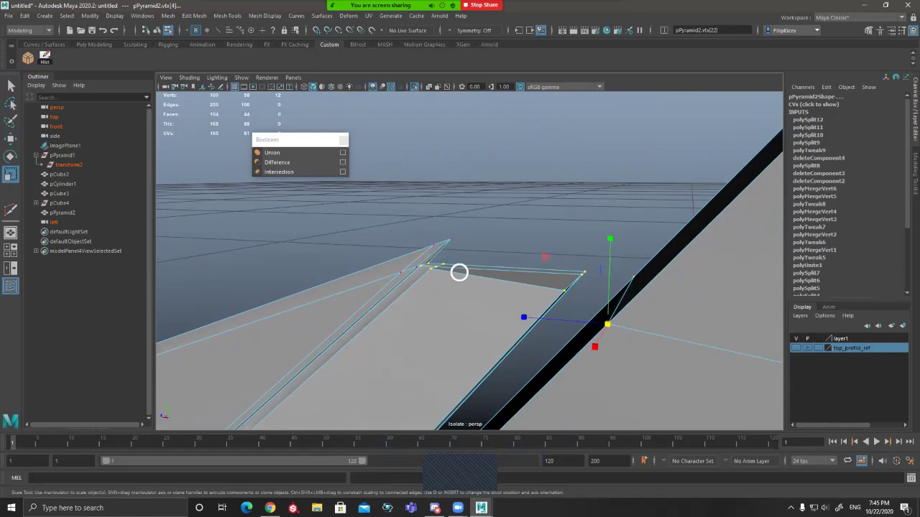
left_click_drag(460, 272, 467, 266, "alt")
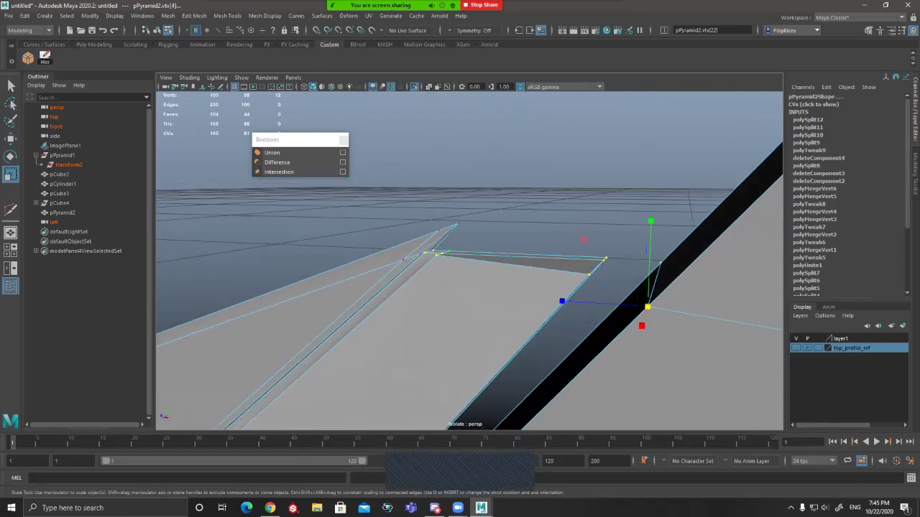
middle_click_drag(466, 277, 471, 288, "alt")
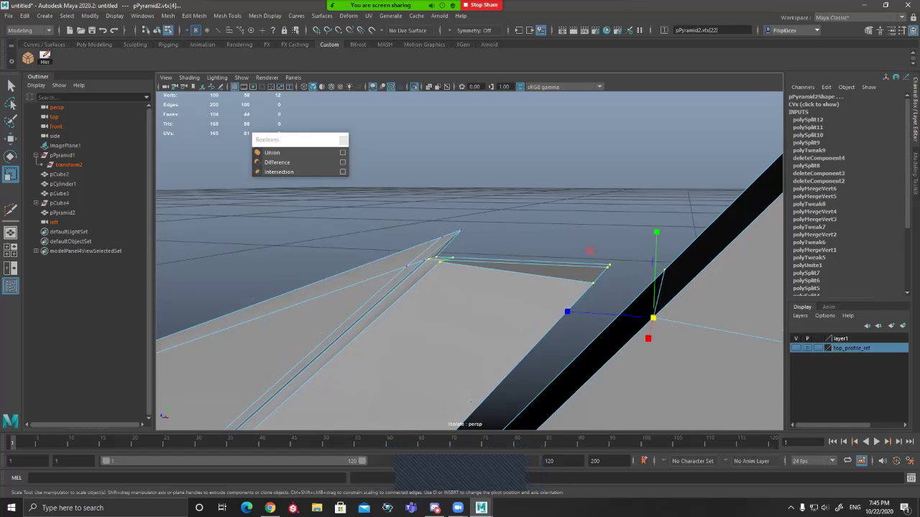
scroll(469, 261, "up", 3)
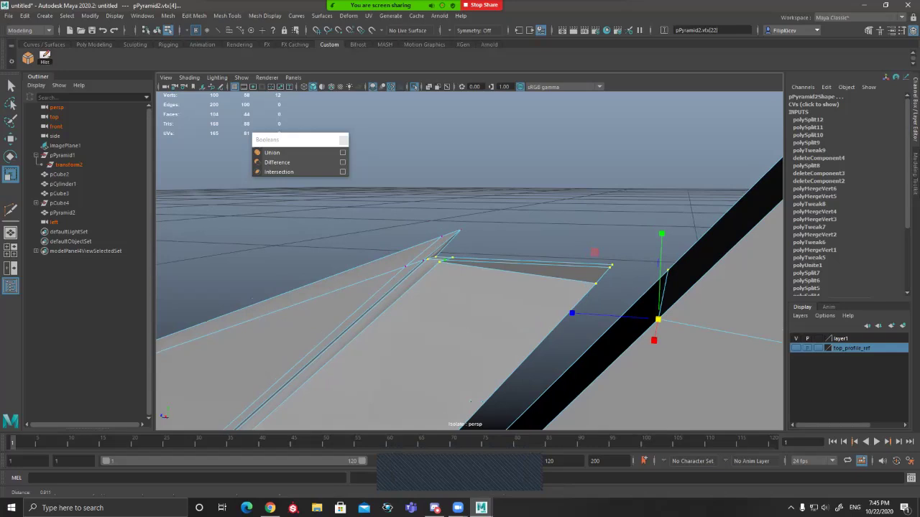
scroll(469, 261, "down", 1)
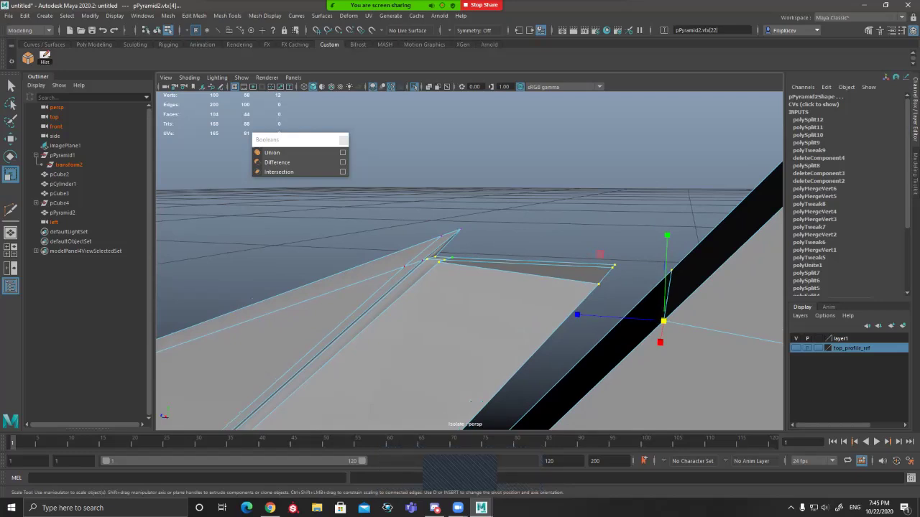
scroll(469, 261, "up", 2)
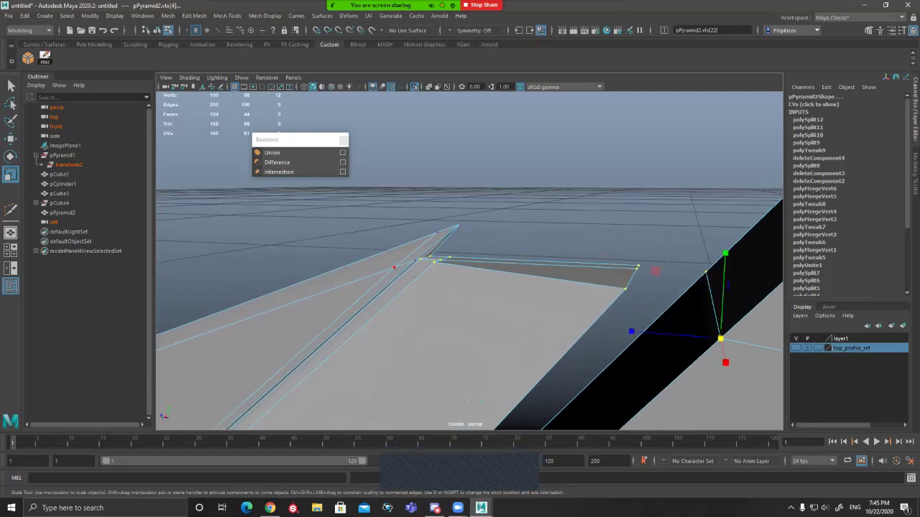
left_click_drag(477, 404, 410, 358, "alt")
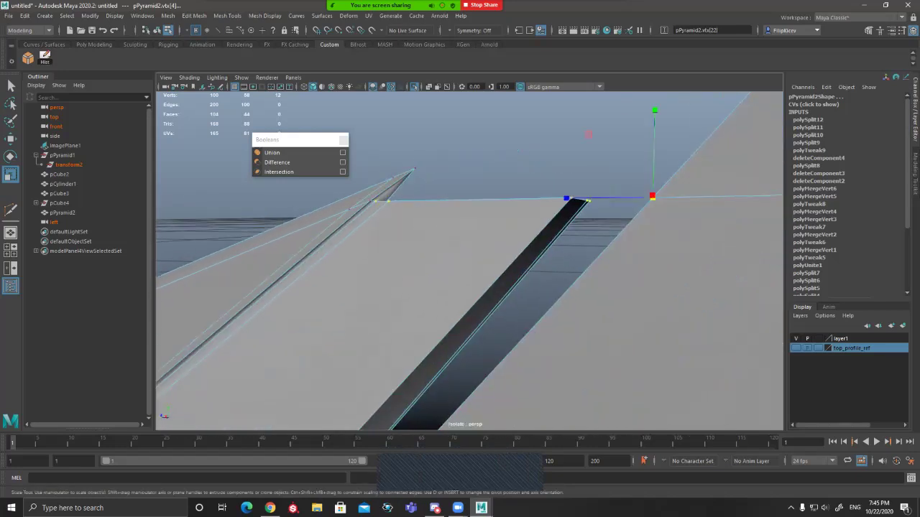
Step: Snap the Scale pivot to the upper front corner vertex of pPyramid2's collar
middle_click_drag(431, 310, 452, 360, "alt")
scroll(452, 361, "down", 1)
key("d")
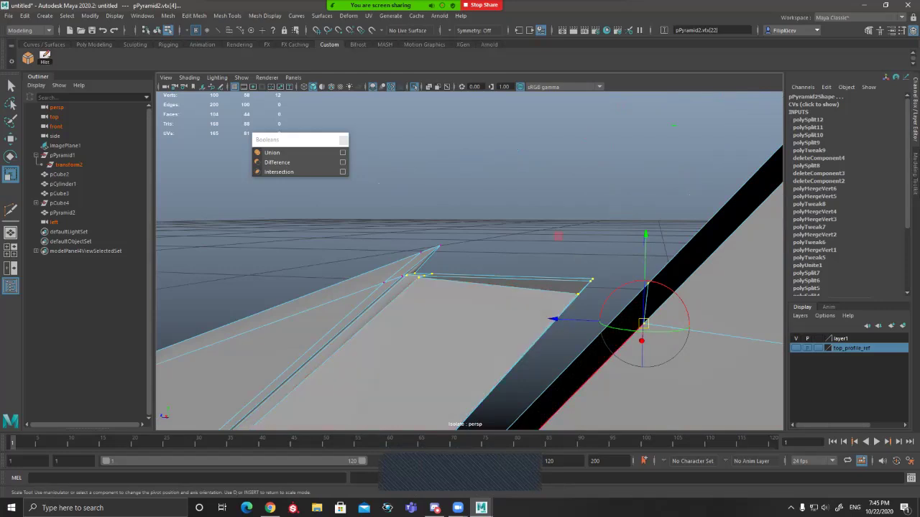
mouse_move(643, 323)
left_mouse_down()
mouse_move(415, 312)
mouse_move(540, 228)
mouse_move(513, 298)
mouse_move(684, 323)
mouse_move(645, 324)
left_mouse_up()
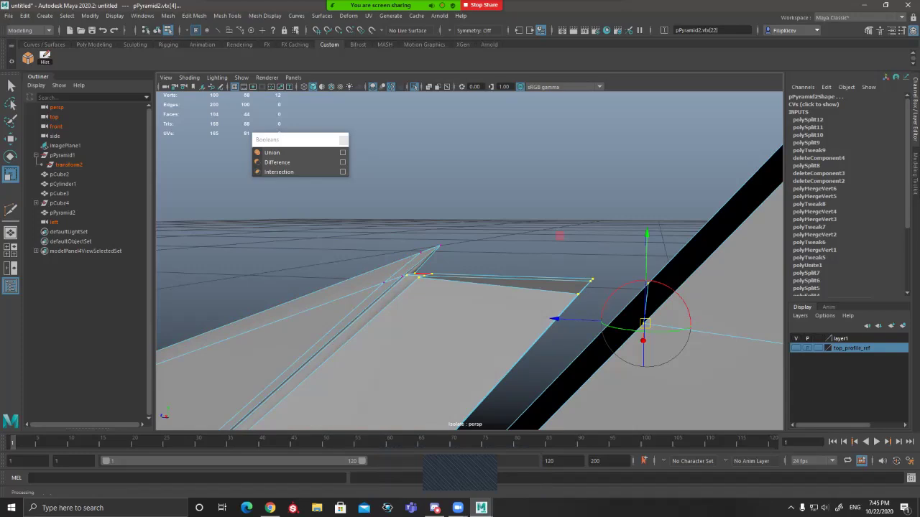
key("v")
middle_click_drag(417, 276, 406, 276)
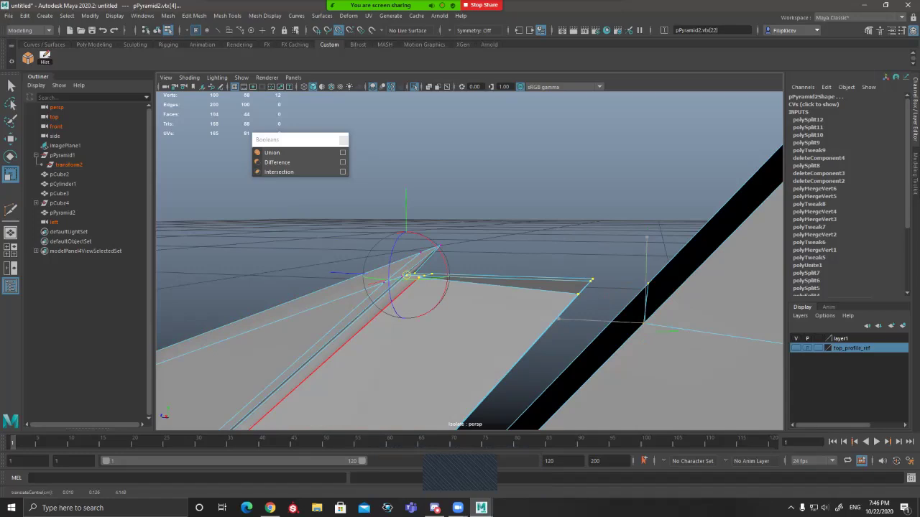
key("r")
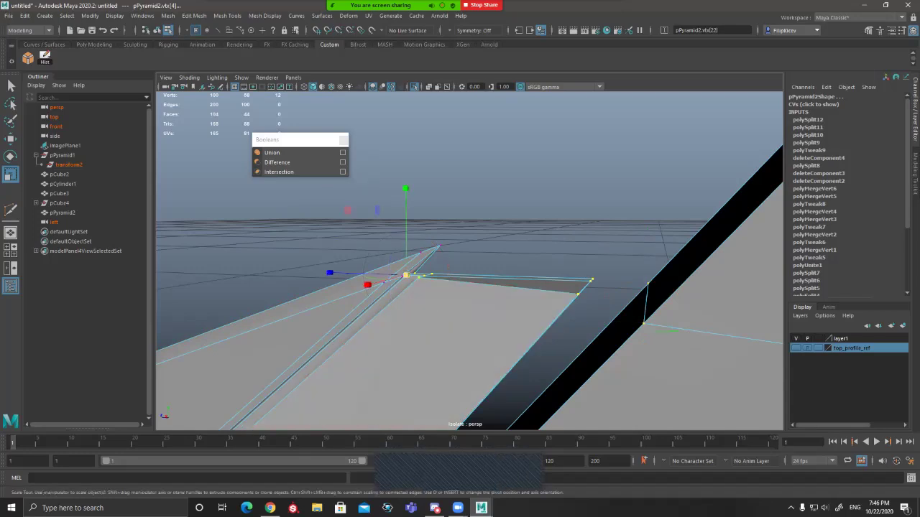
Step: Scale the selected upper vertices along Y to level the collar's upper edge with pCube2's upper edge loop
scroll(470, 261, "down", 3)
left_click_drag(453, 277, 495, 264, "alt")
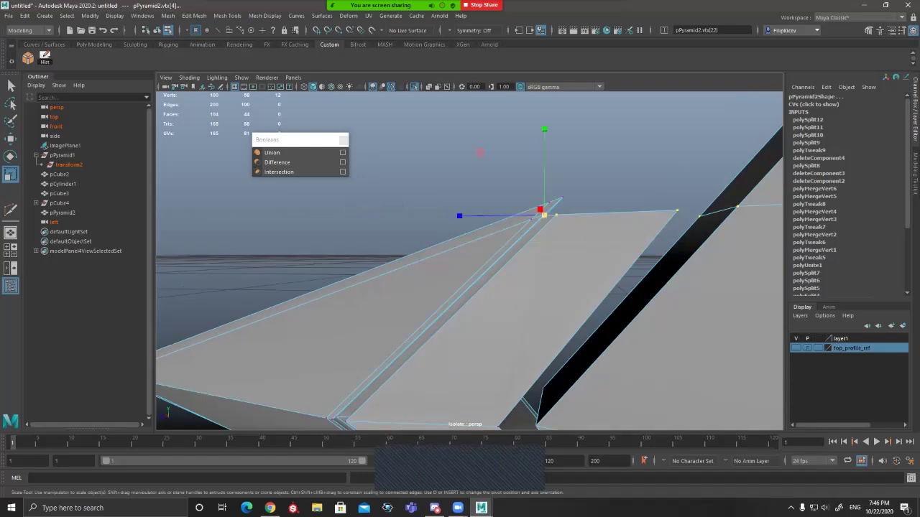
middle_click_drag(496, 263, 453, 270, "alt")
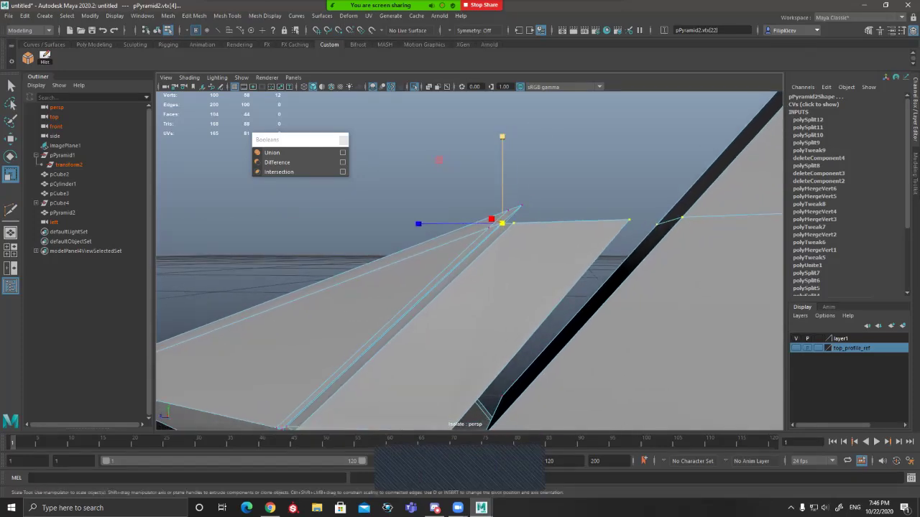
left_click_drag(502, 136, 502, 223)
left_click_drag(510, 134, 492, 195)
left_click(502, 136)
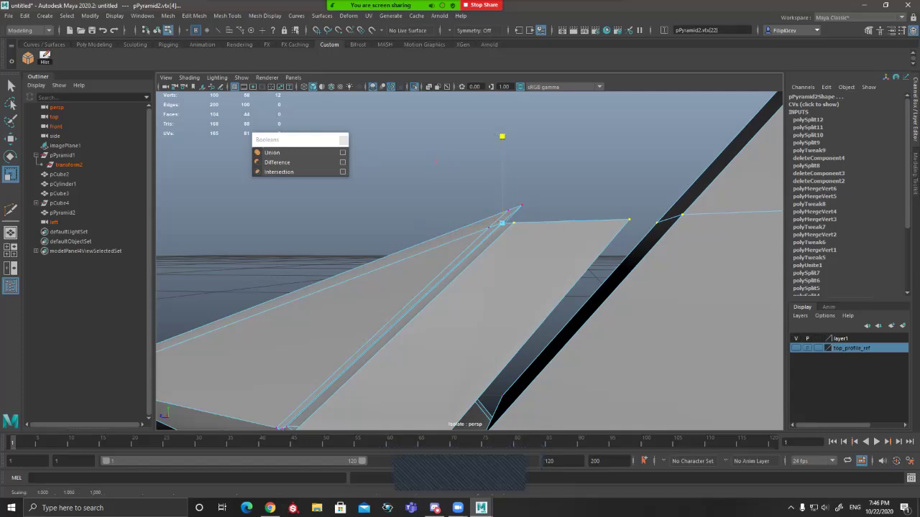
Step: Select the lower edge vertices of pPyramid2's collar, including its front corner, together with pCube2's lower edge loop vertices
left_click_drag(439, 160, 396, 159, "alt")
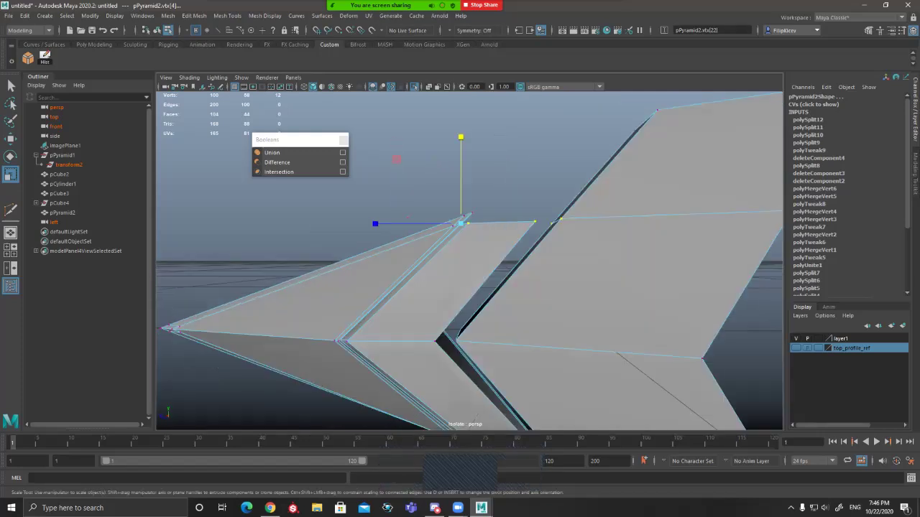
middle_click_drag(747, 374, 608, 160, "alt")
left_click_drag(730, 237, 425, 298)
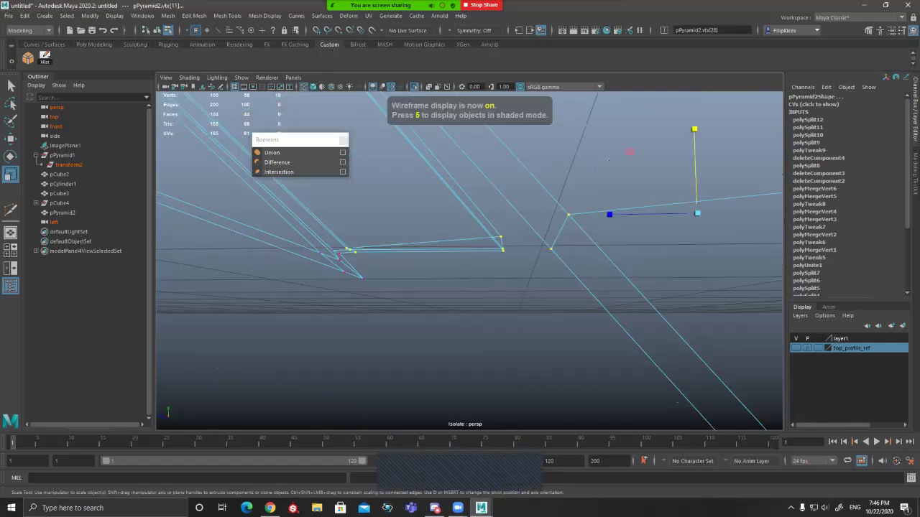
left_click_drag(327, 244, 343, 255, "shift")
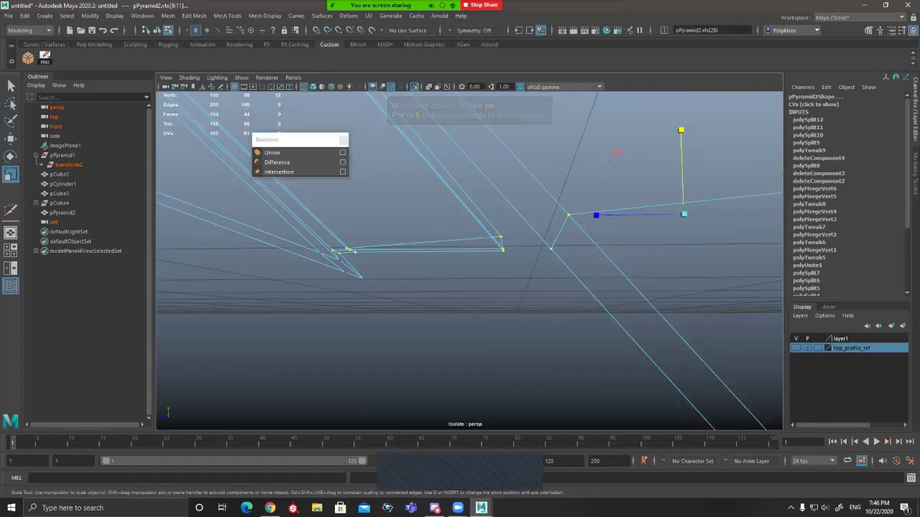
key("5")
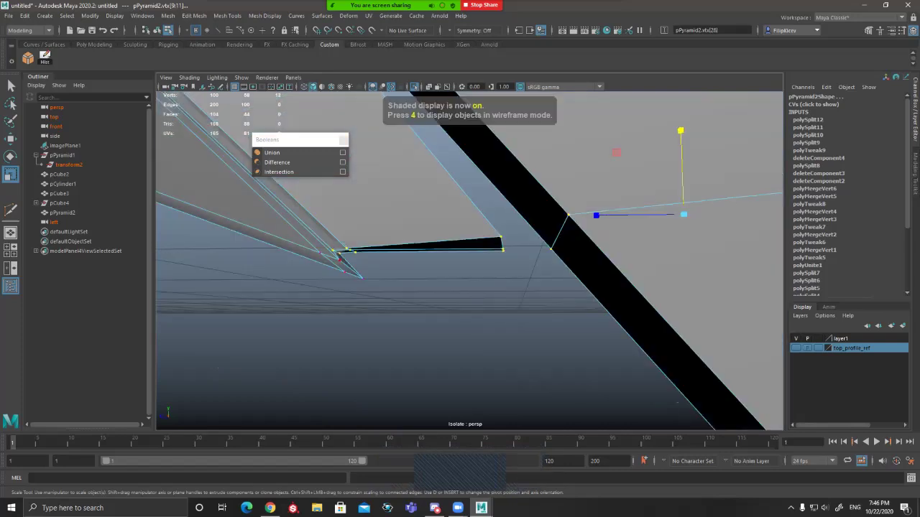
Step: Snap the Scale pivot to the lower front corner vertex of pPyramid2's collar and flatten the selected lower vertices along Y
key("d")
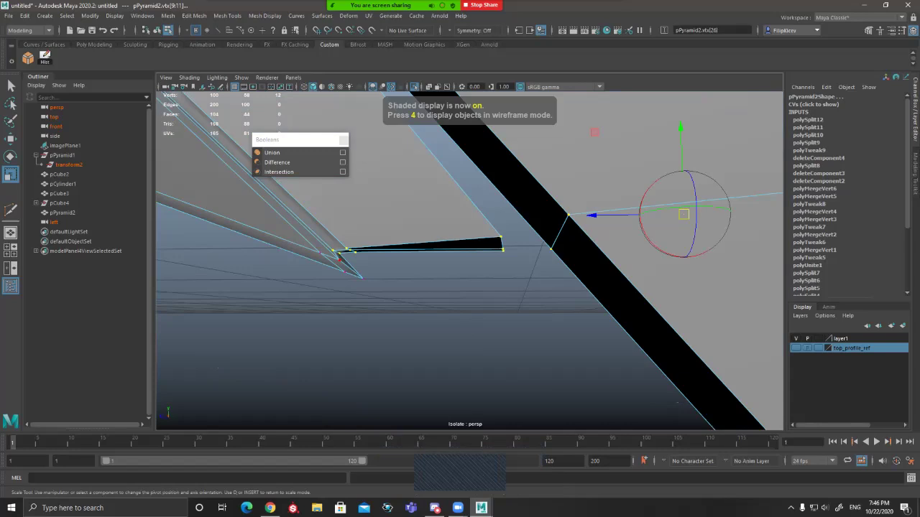
key("v")
middle_click_drag(339, 258, 377, 303)
left_click_drag(377, 216, 377, 217)
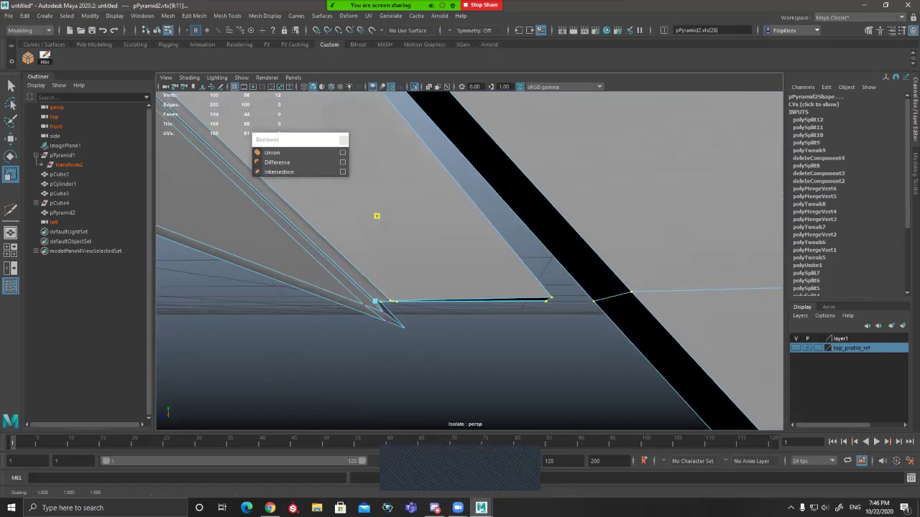
Step: Examine the alignment of the collar and wing edges in the side view and from several perspective angles
key("4")
scroll(376, 217, "down", 4)
middle_click_drag(377, 216, 352, 206, "alt")
key("space")
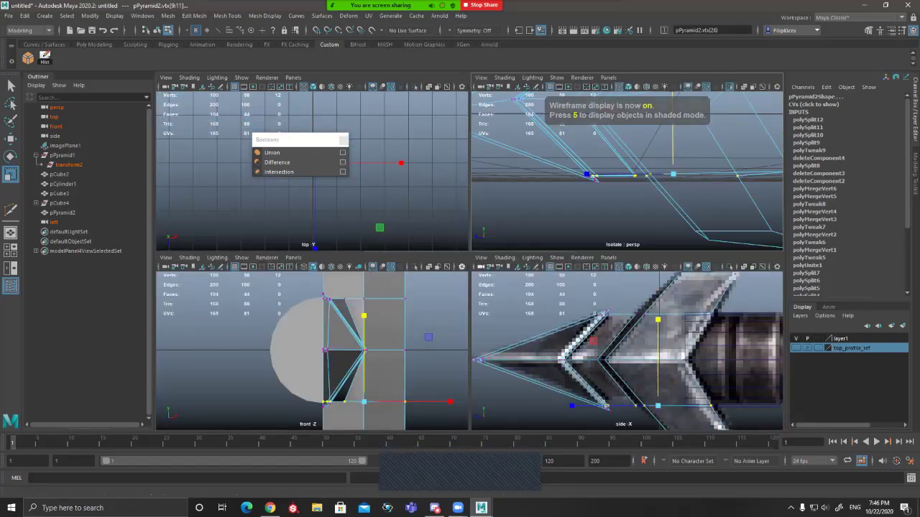
key("space")
key("q")
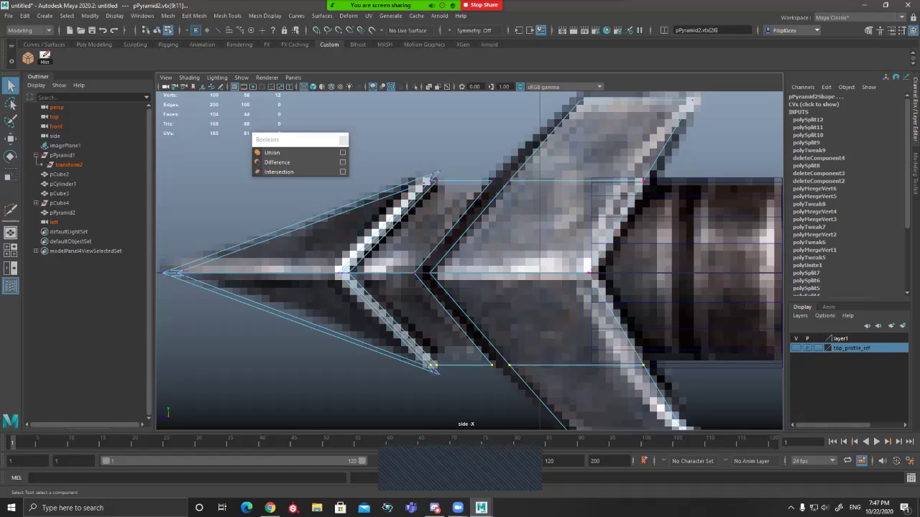
key("space")
key("space")
left_click_drag(468, 259, 464, 322, "alt")
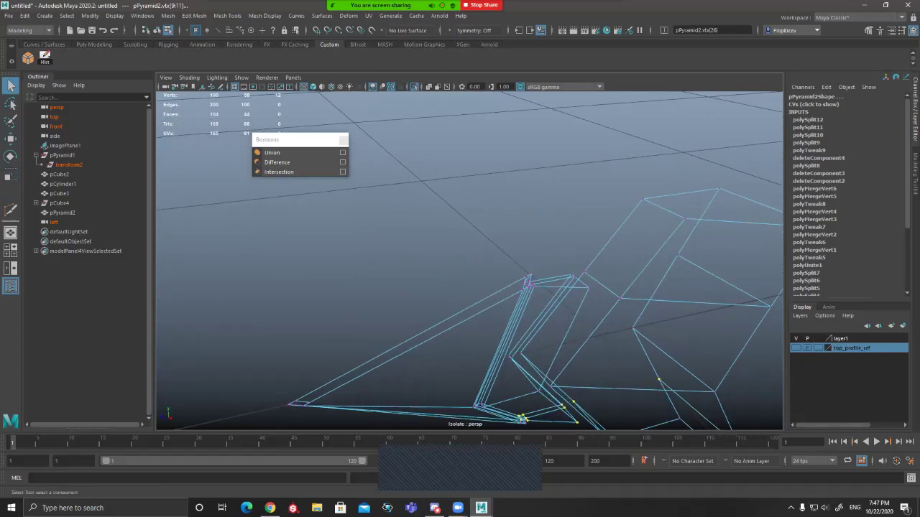
key("5")
mouse_move(468, 259)
left_mouse_down("alt")
mouse_move(532, 280)
mouse_move(482, 283)
left_mouse_up("alt")
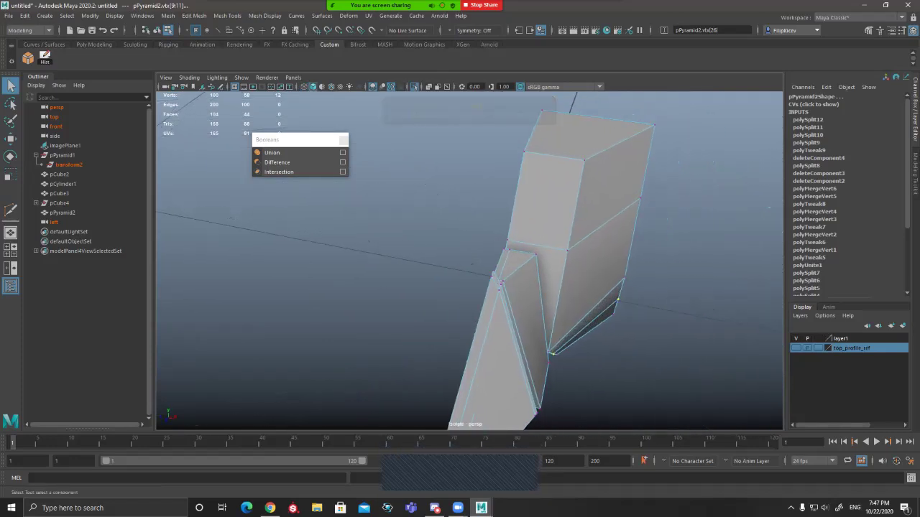
mouse_move(568, 252)
left_mouse_down("alt")
mouse_move(557, 219)
mouse_move(621, 237)
mouse_move(636, 276)
left_mouse_up("alt")
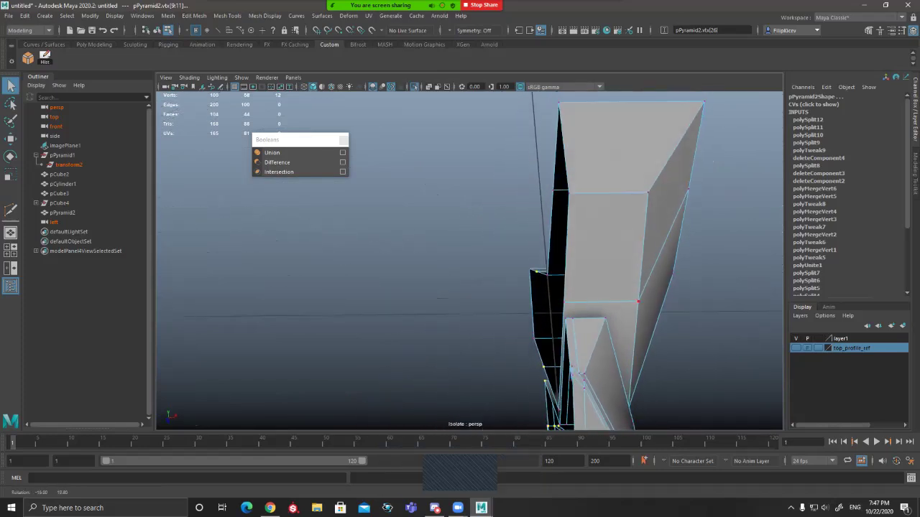
left_click_drag(636, 277, 467, 288, "alt")
left_click_drag(424, 298, 411, 246, "alt")
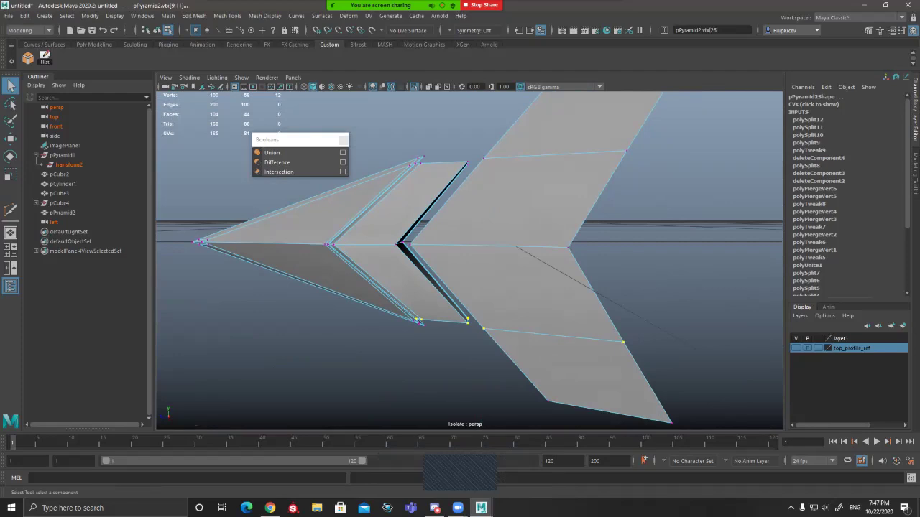
key("space")
key("space")
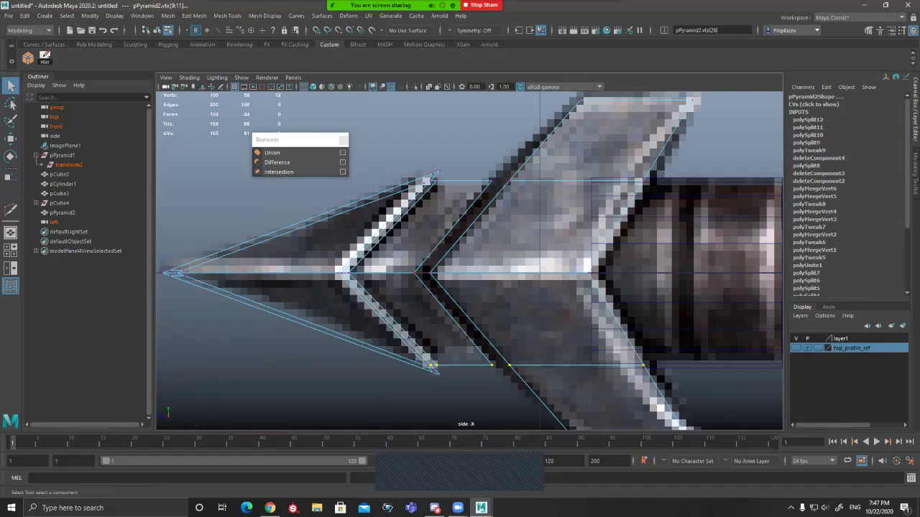
Step: Try to move pCube2's front centre vertex outward along X
key("space")
left_click_drag(624, 175, 676, 162, "alt")
left_click(615, 217)
key("w")
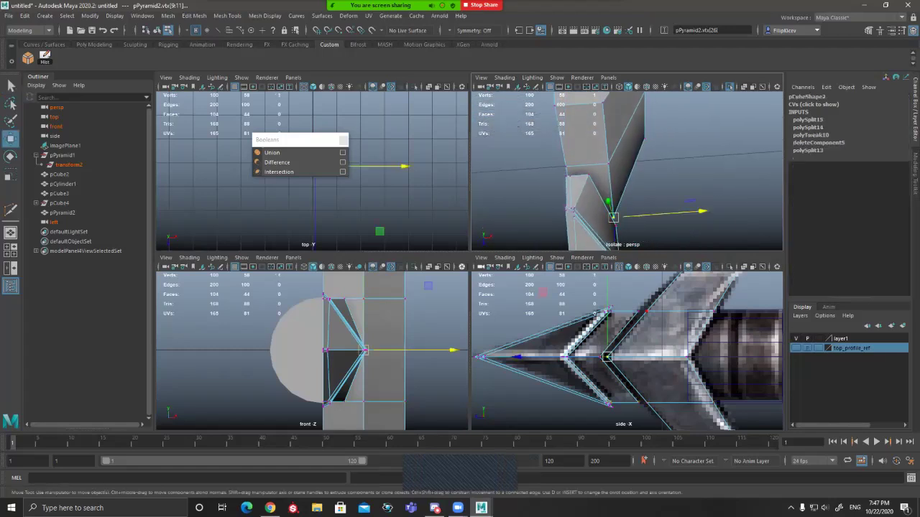
left_click_drag(703, 210, 708, 211)
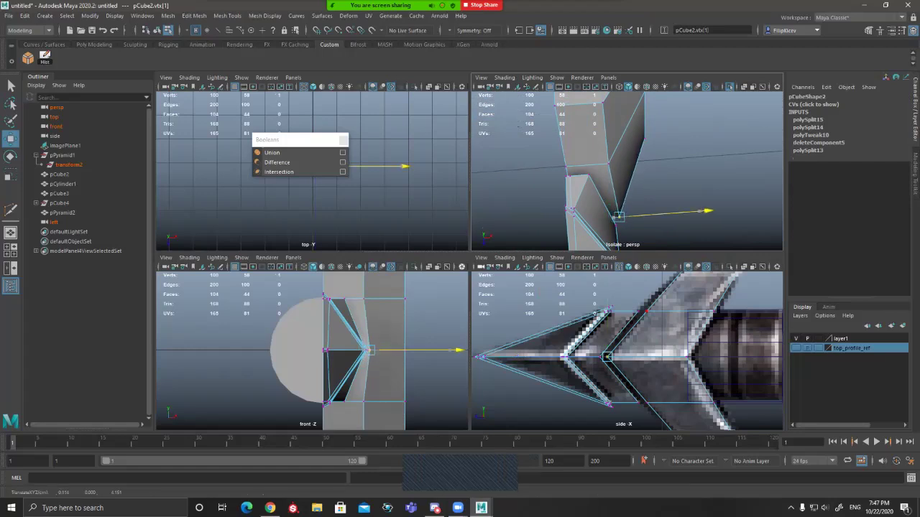
key("ctrl+z")
Step: Select pCube2's two outer-side vertices on the leading ends of the upper and lower edge loops and move them slightly outward along X
left_click(608, 164)
left_click_drag(608, 164, 621, 190, "alt")
key("q")
left_click(585, 187, "shift")
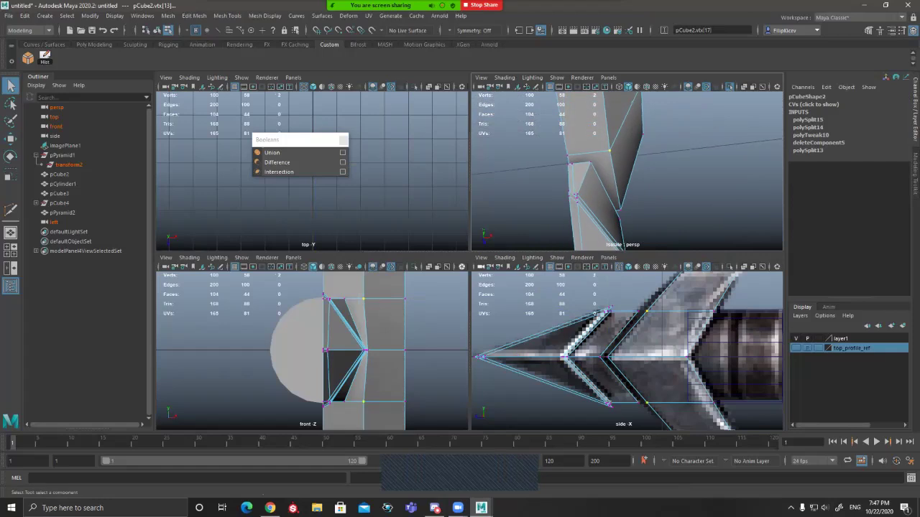
key("w")
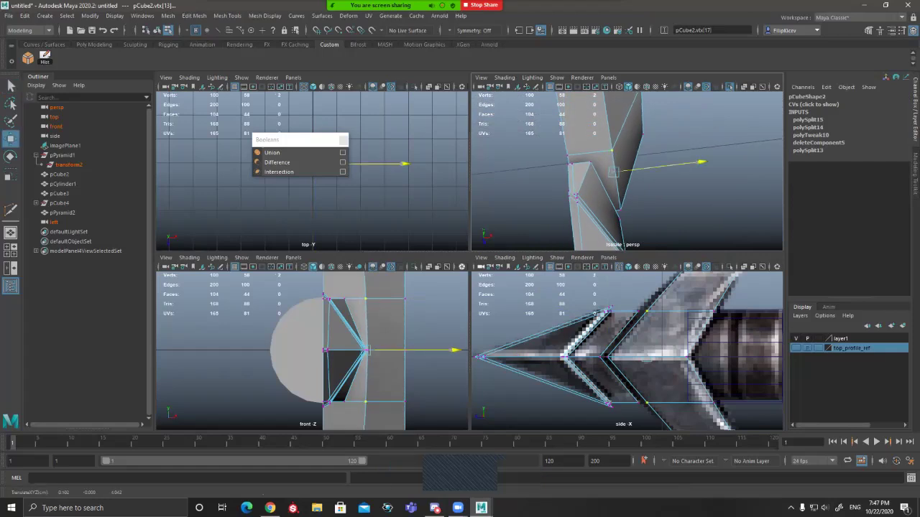
left_click_drag(701, 163, 704, 162)
key("q")
left_click_drag(639, 194, 633, 221, "alt")
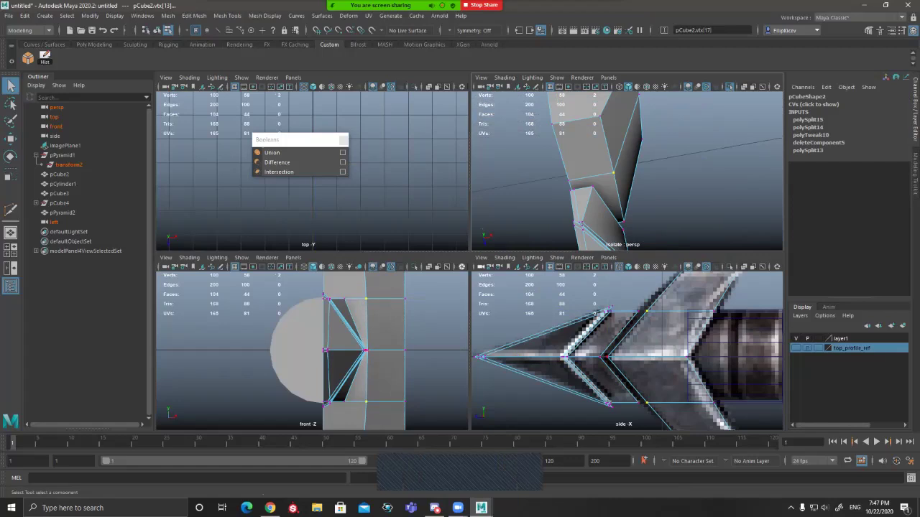
scroll(627, 171, "down", 4)
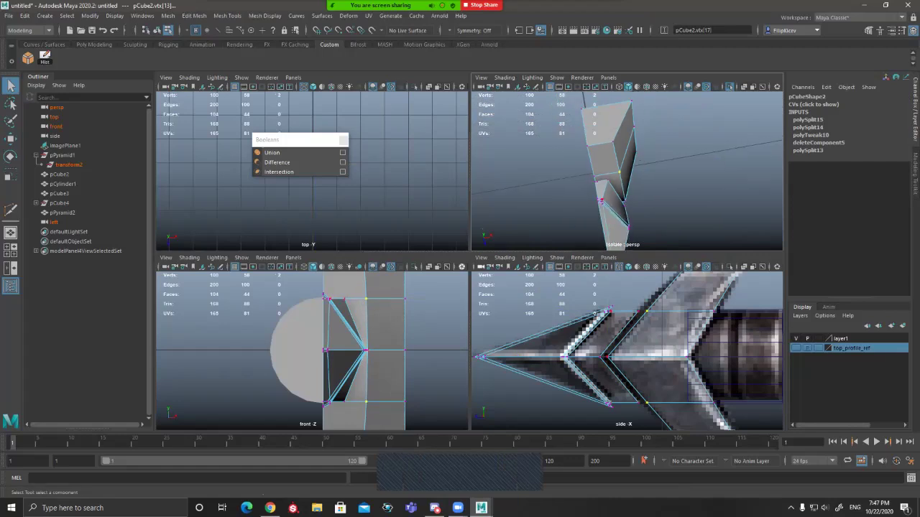
Step: Step back through the recent pCube2 component changes and shift its outer side edges further outward along X
left_click(625, 202)
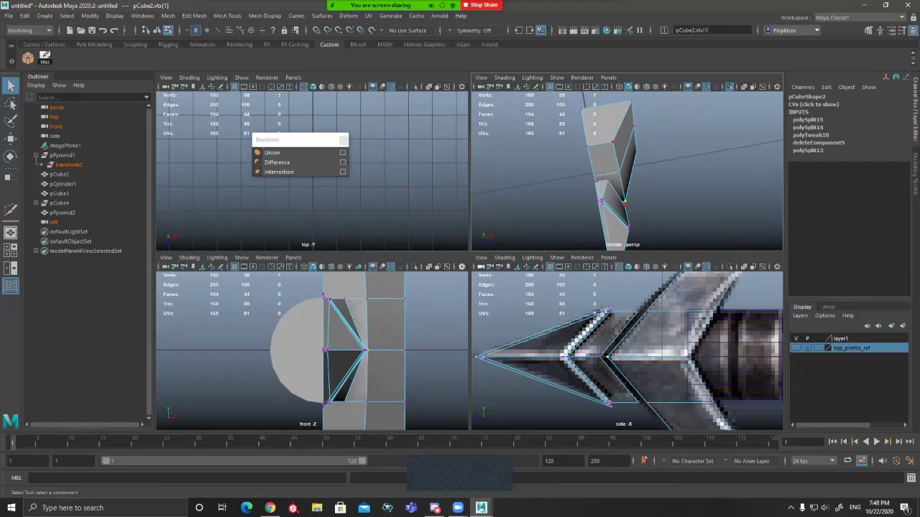
key("ctrl+z")
key("ctrl+z")
key("ctrl+z")
key("ctrl+z")
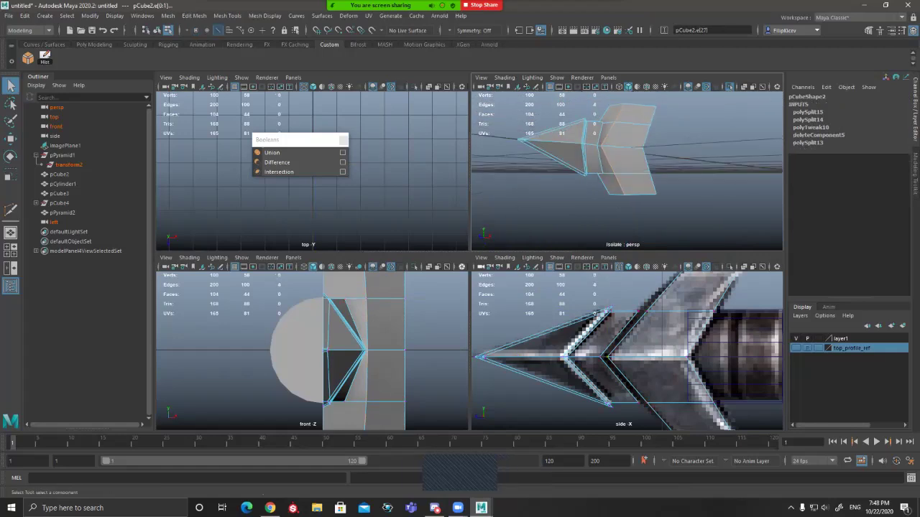
key("ctrl+z")
key("ctrl+z")
left_click_drag(715, 180, 629, 183)
Step: Examine the gap between pPyramid2's collar and pCube2 from several angles, switching between component and object modes
key("q")
key("F8")
scroll(611, 173, "up", 5)
left_click(552, 198)
key("F9")
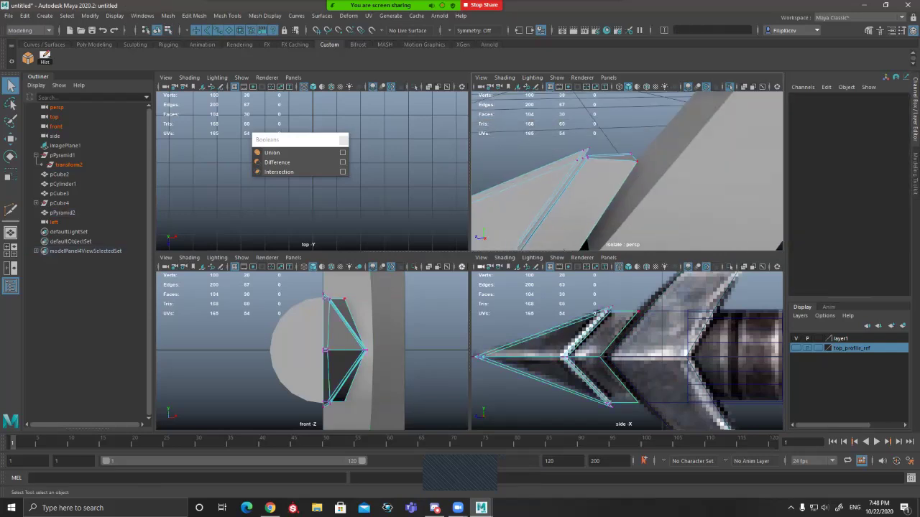
key("F8")
scroll(618, 172, "down", 5)
left_click_drag(561, 129, 690, 216)
left_click_drag(611, 172, 683, 180, "alt")
left_click_drag(611, 173, 650, 183, "alt")
left_click(607, 222)
left_click(668, 161)
scroll(647, 173, "down", 4)
left_click_drag(647, 172, 579, 162, "alt")
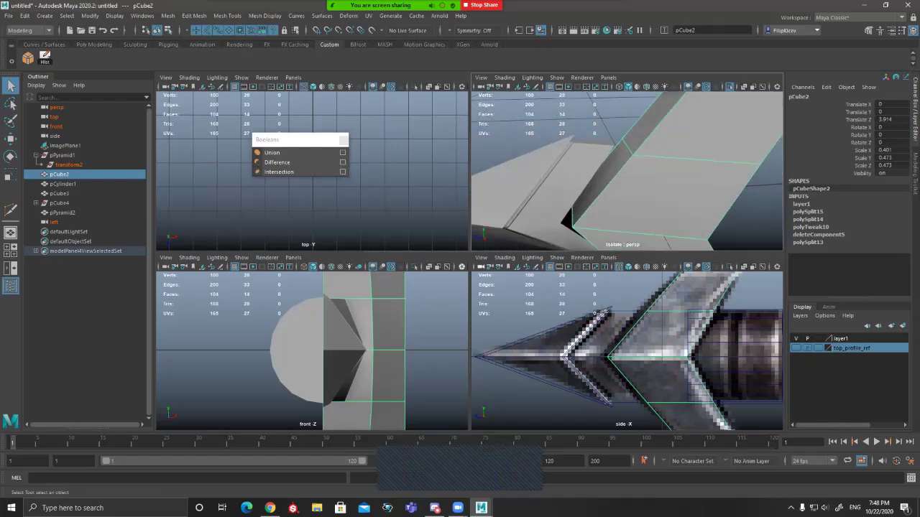
Step: Return to object mode and select pPyramid2 and pCube2 together
left_click(564, 181)
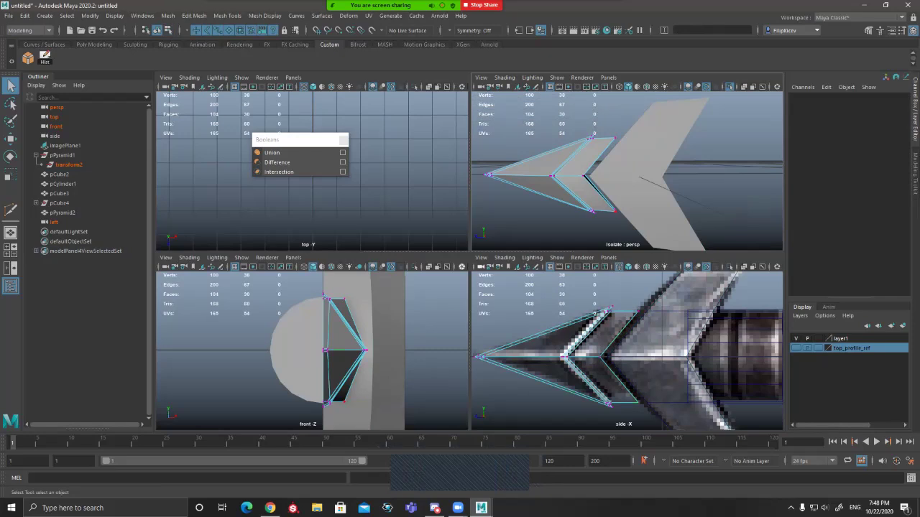
left_click(615, 138)
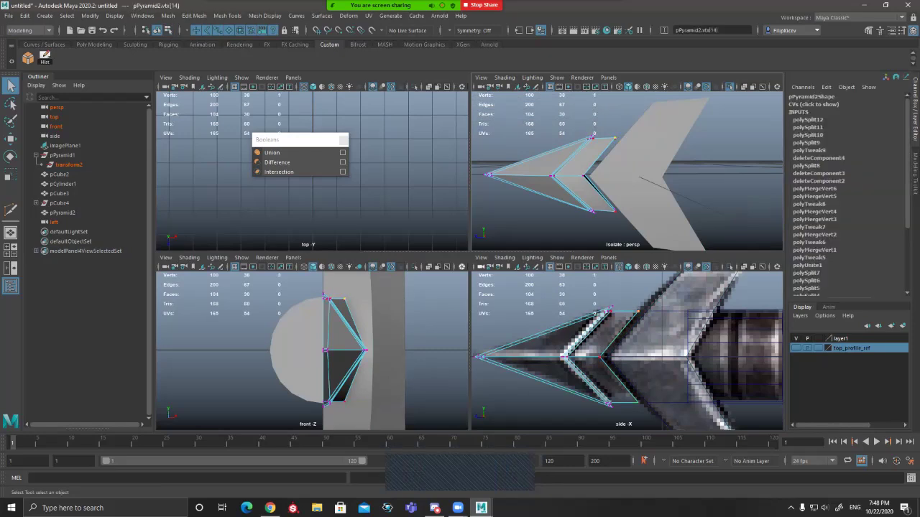
key("F8")
left_click(647, 147, "shift")
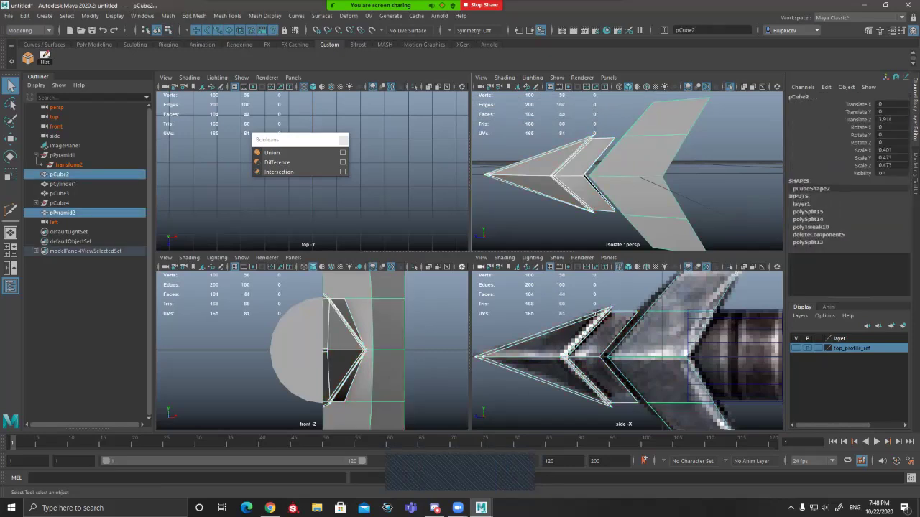
left_click_drag(625, 165, 665, 201, "alt")
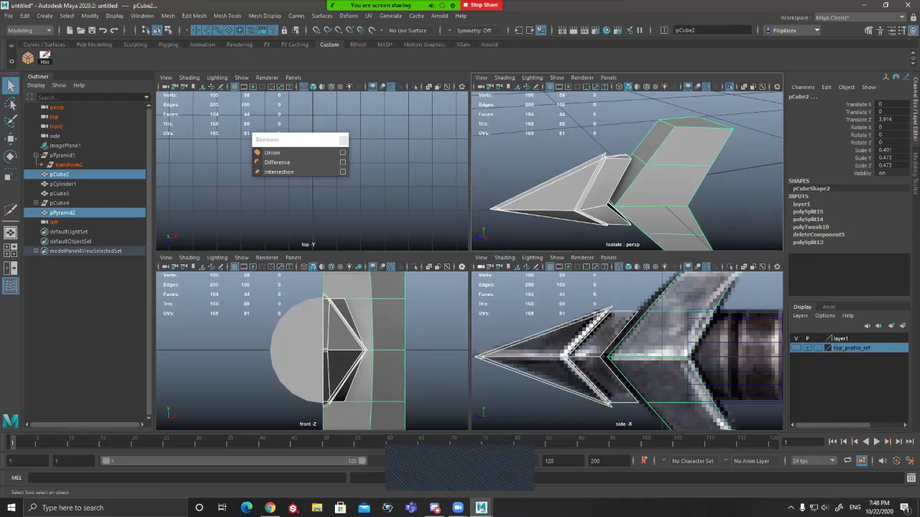
left_click_drag(647, 172, 622, 180, "alt")
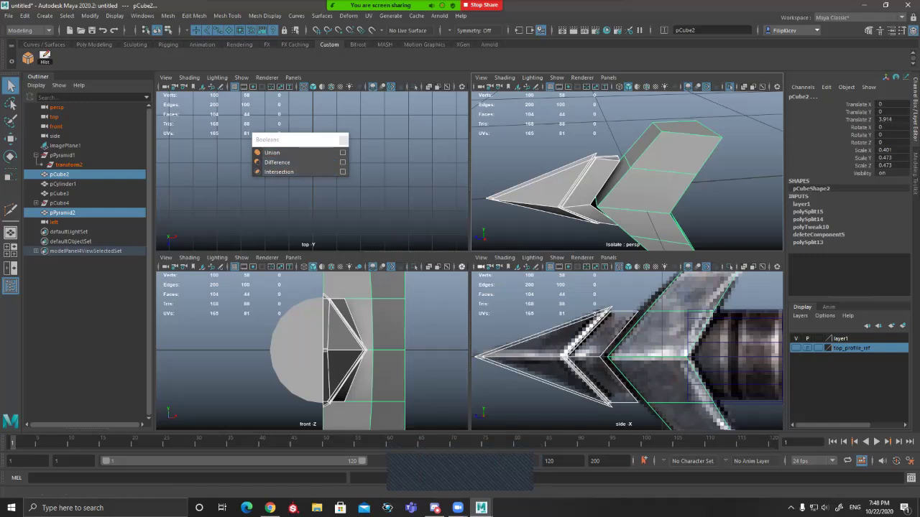
Step: Examine the open back sides of pCube2 and pPyramid2 from several angles, moving the Booleans window slightly aside
mouse_move(287, 140)
left_mouse_down()
mouse_move(322, 143)
mouse_move(280, 150)
left_mouse_up()
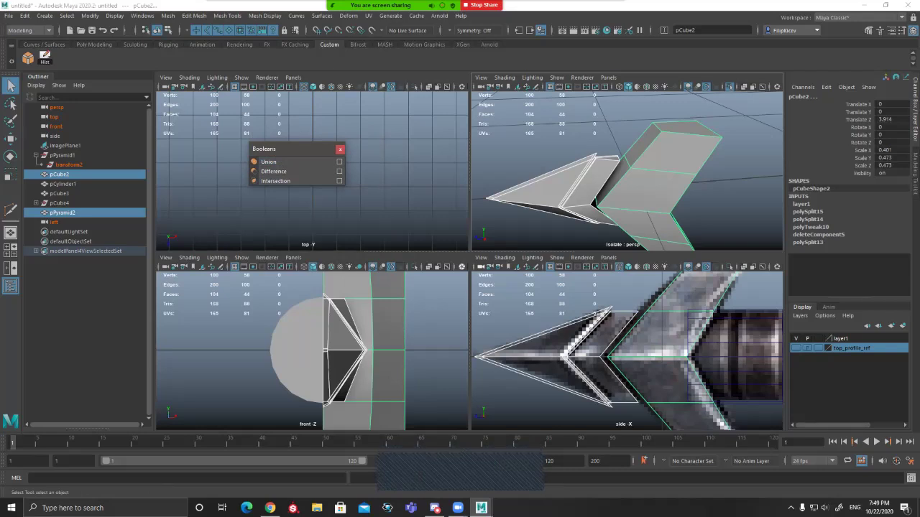
left_click_drag(610, 190, 749, 182, "alt")
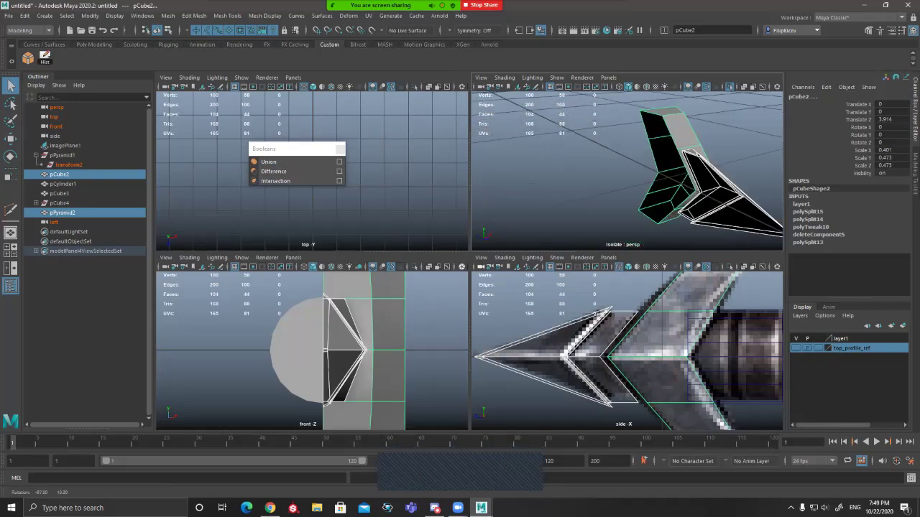
left_click_drag(679, 214, 627, 195, "alt")
right_click_drag(626, 196, 644, 203, "alt")
left_click_drag(644, 204, 579, 193, "alt")
key("w")
scroll(663, 209, "down", 3)
key("q")
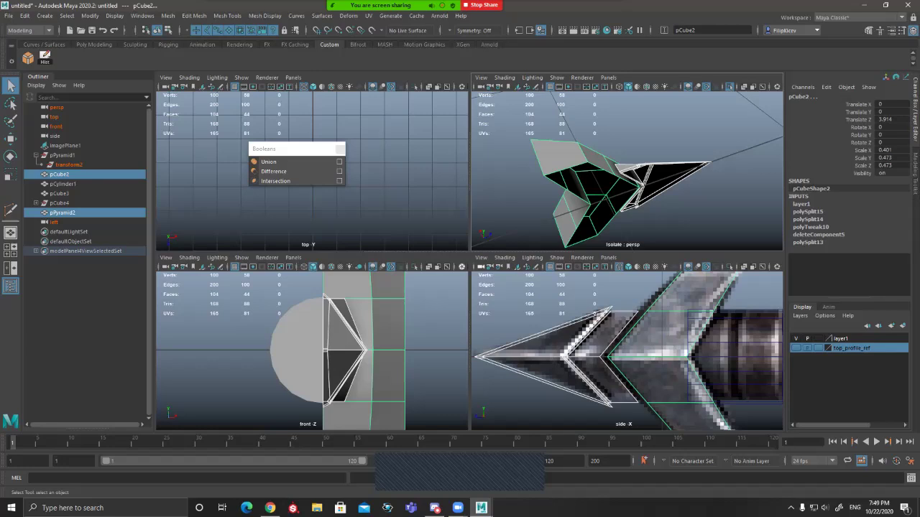
left_click_drag(582, 158, 715, 168, "alt")
scroll(628, 171, "up", 4)
left_click_drag(627, 171, 514, 169, "alt")
scroll(636, 185, "down", 4)
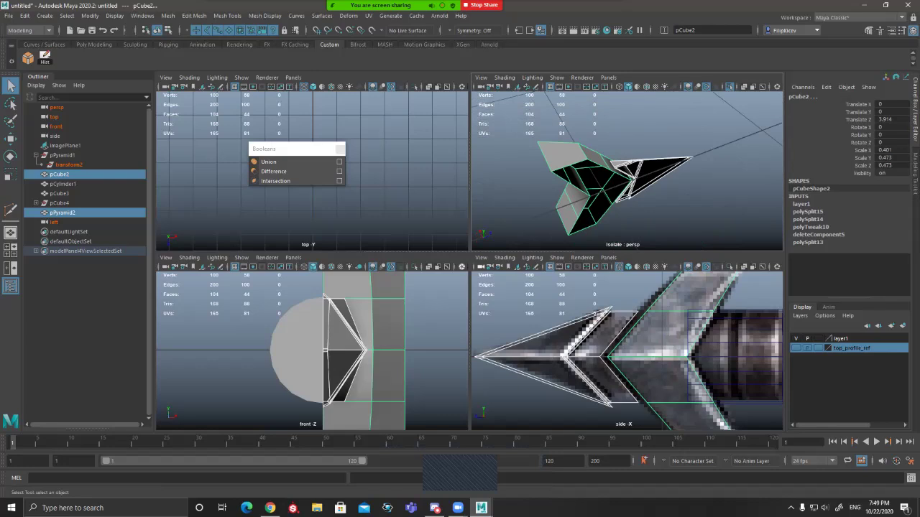
left_click_drag(546, 169, 646, 194, "alt")
Step: Inspect the pivot positions of pPyramid2 and pCube2 relative to the model's flat centre side
left_click(609, 136)
key("w")
mouse_move(608, 136)
left_mouse_down("alt")
mouse_move(600, 144)
mouse_move(557, 125)
mouse_move(604, 149)
left_mouse_up("alt")
middle_click_drag(604, 149, 611, 162, "alt")
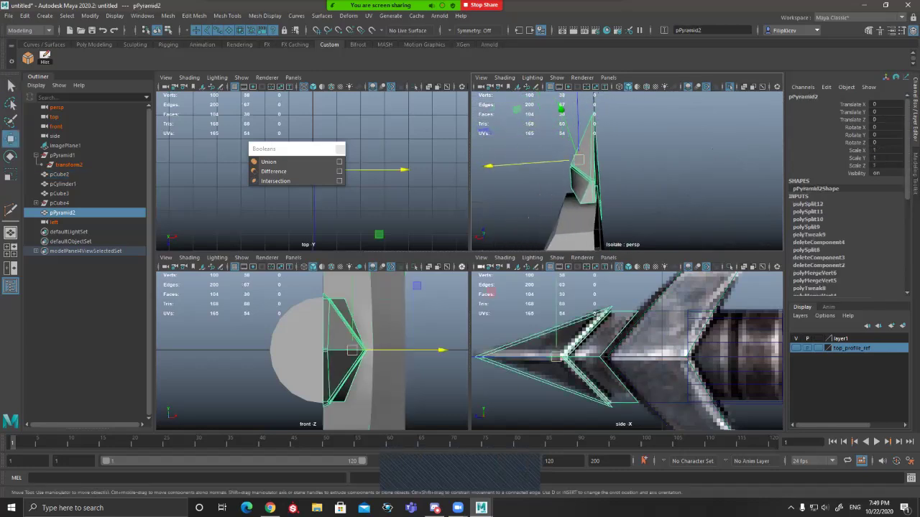
scroll(590, 208, "down", 2)
left_click(578, 223)
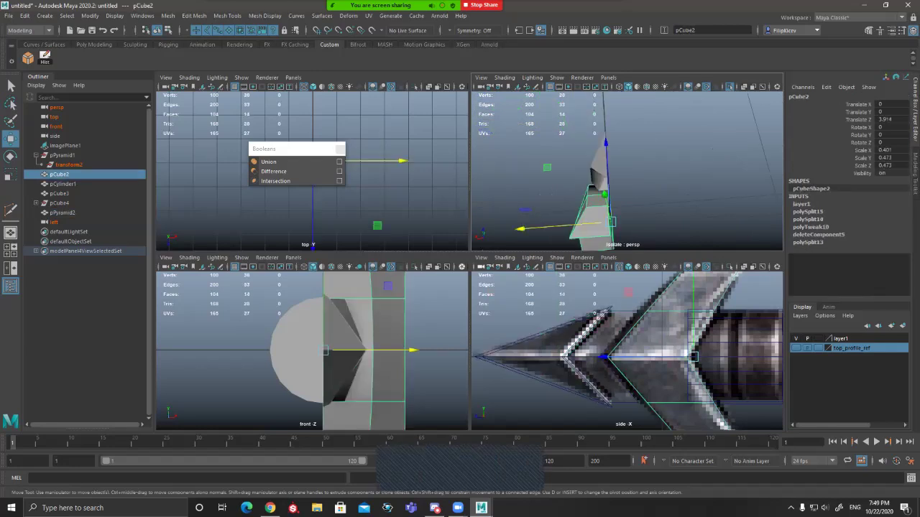
scroll(590, 208, "up", 3)
middle_click_drag(589, 209, 602, 178, "alt")
mouse_move(602, 179)
left_mouse_down("alt")
mouse_move(611, 169)
mouse_move(595, 174)
left_mouse_up("alt")
Step: Snap pPyramid2's pivot to the grid's centre line along X
left_click(608, 169)
key("d")
key("x")
left_click_drag(532, 174, 598, 170)
middle_click_drag(598, 171, 567, 102, "alt")
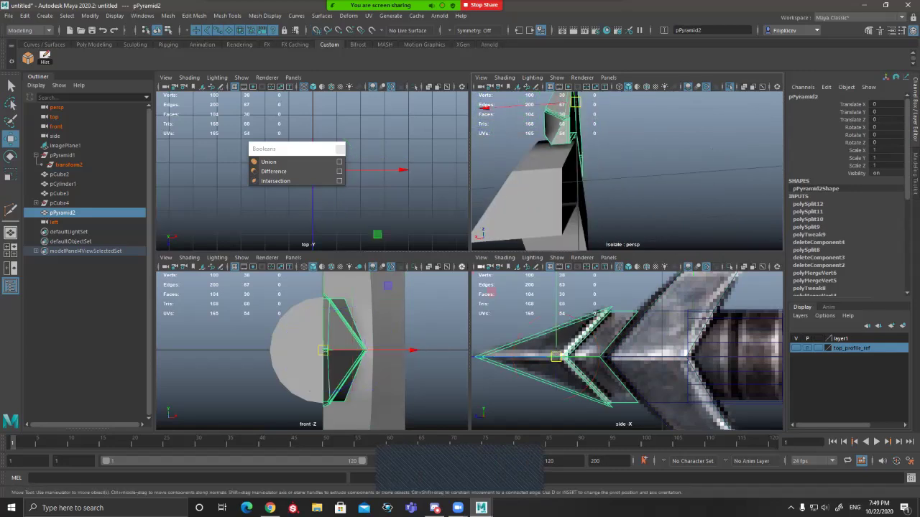
Step: Snap pCube2's pivot to the grid's centre line along X
left_click(562, 167)
key("d")
key("x")
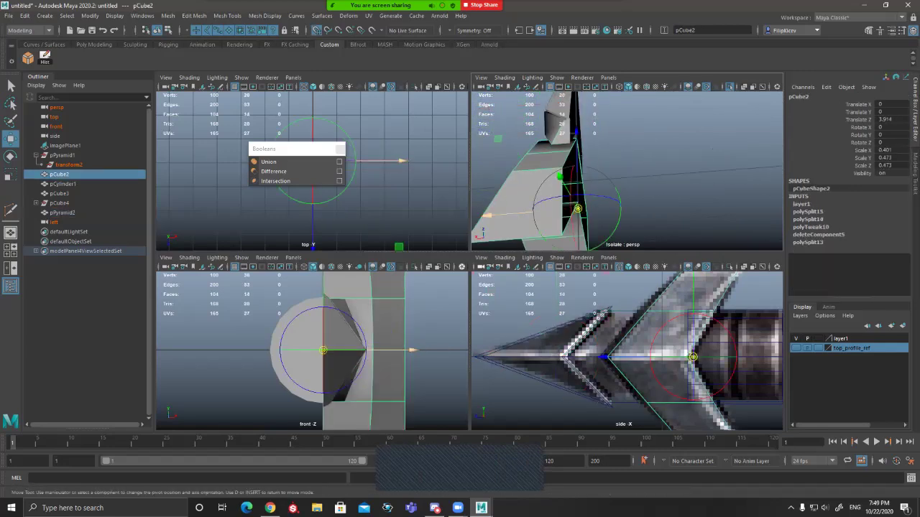
right_click_drag(554, 197, 514, 183, "alt")
Step: Select pPyramid2 and pCube2 together and check their open back sides
key("q")
left_click(578, 135)
left_click(568, 188, "shift")
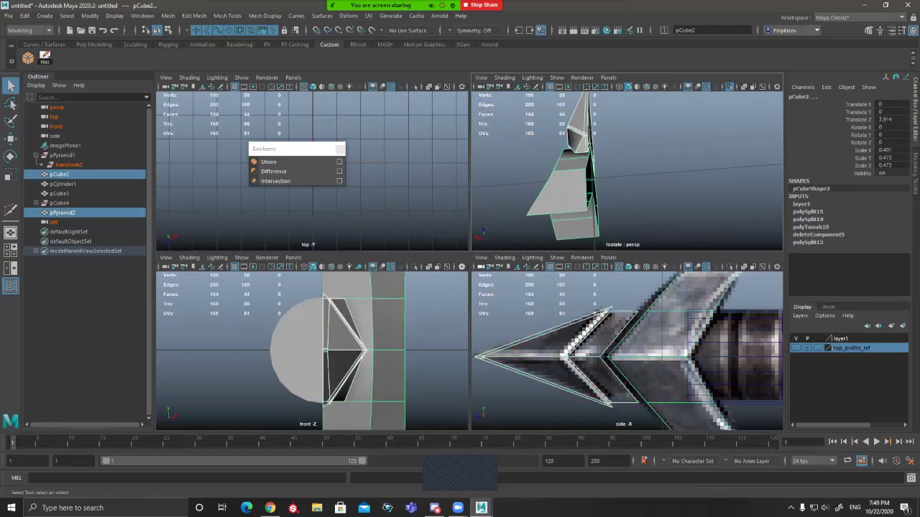
left_click_drag(597, 172, 646, 155, "alt")
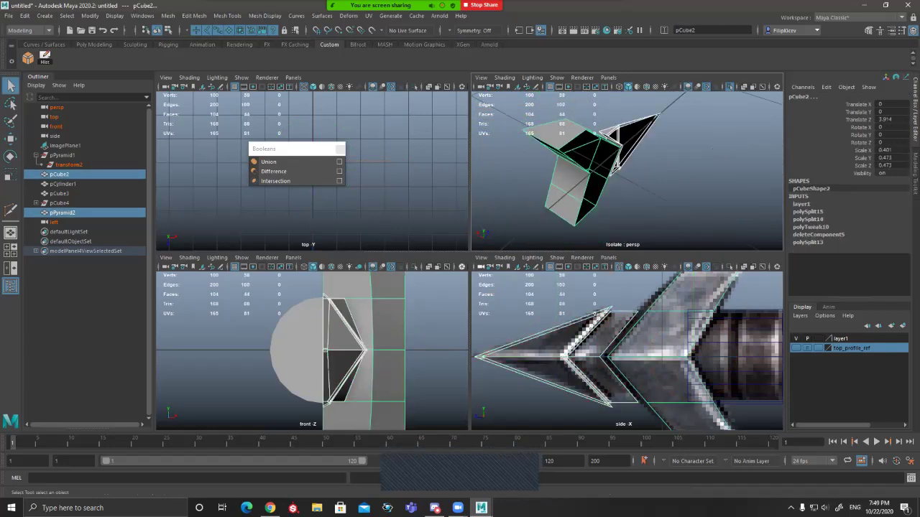
left_click_drag(712, 149, 693, 92, "alt")
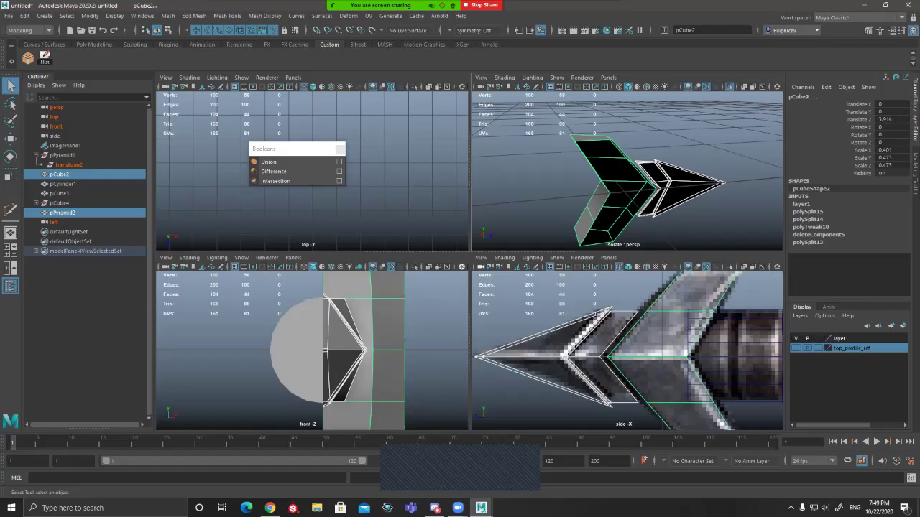
Step: Mirror pPyramid2 and pCube2, turning off Cut Geometry and setting the mirror axis to X in the shown mirror options
left_click_drag(647, 137, 713, 176, "alt")
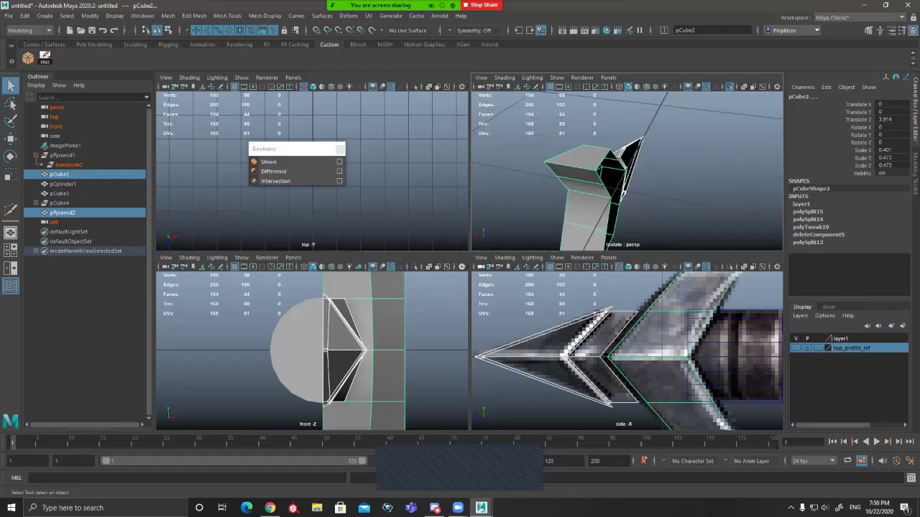
left_click_drag(597, 95, 568, 107, "alt")
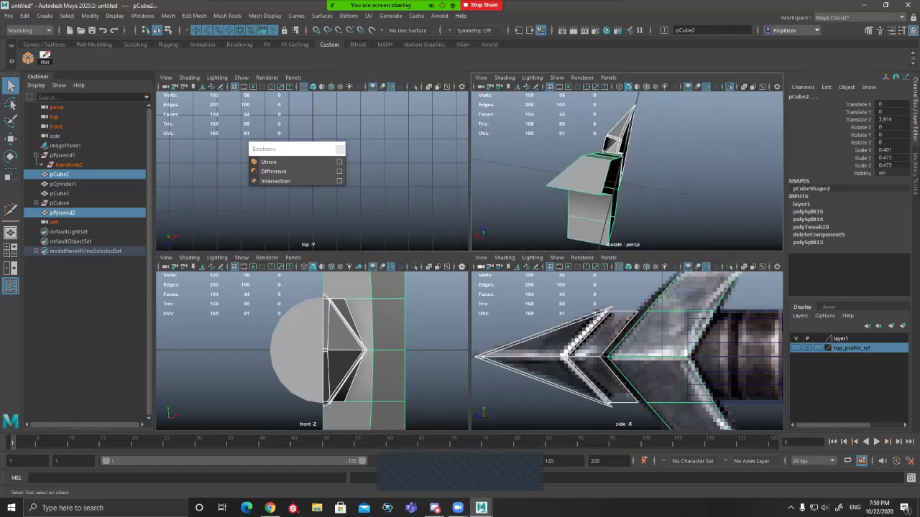
left_click(167, 15)
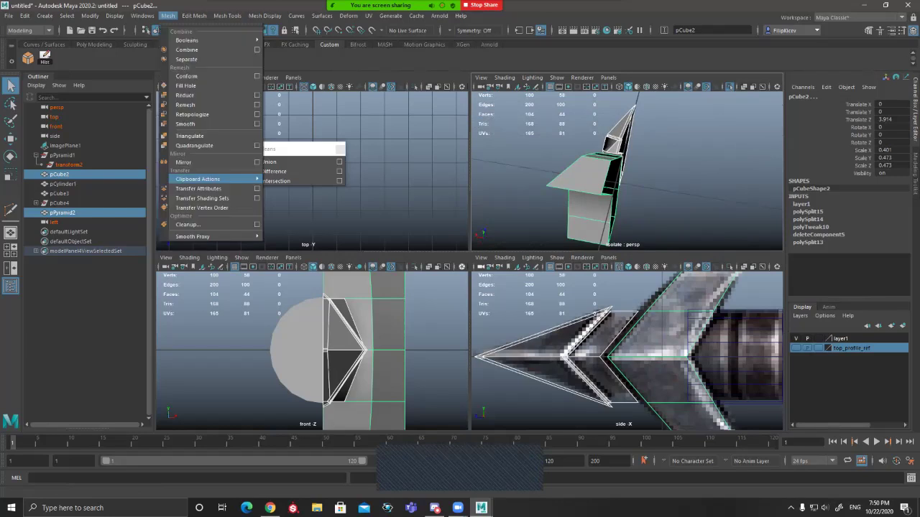
left_click(184, 163)
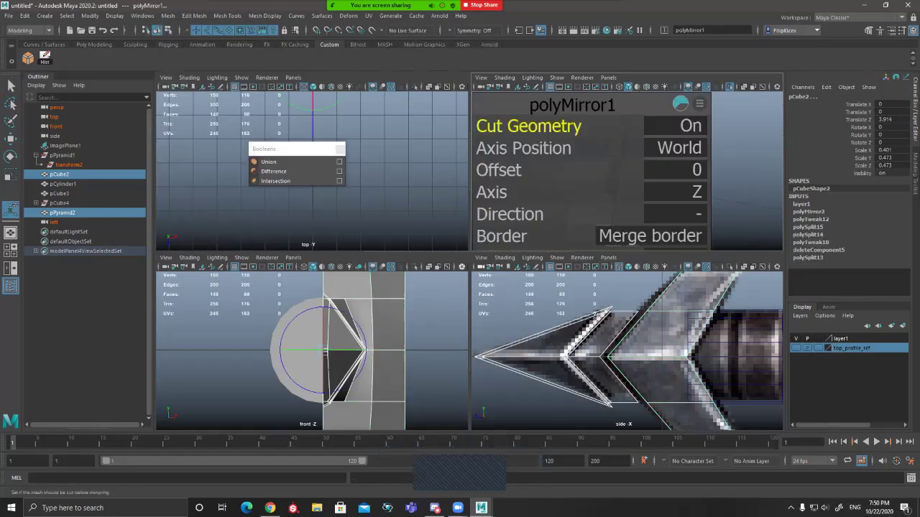
key("space")
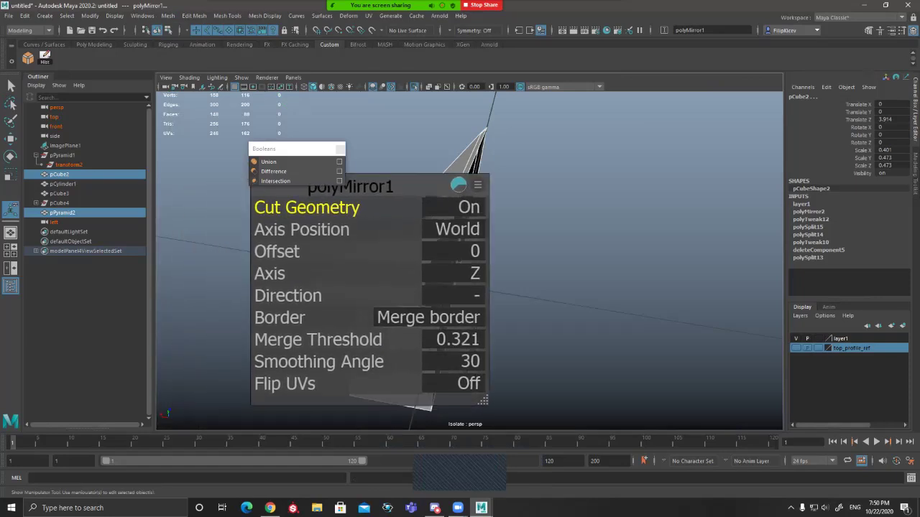
left_click_drag(350, 186, 616, 130)
left_click(727, 150)
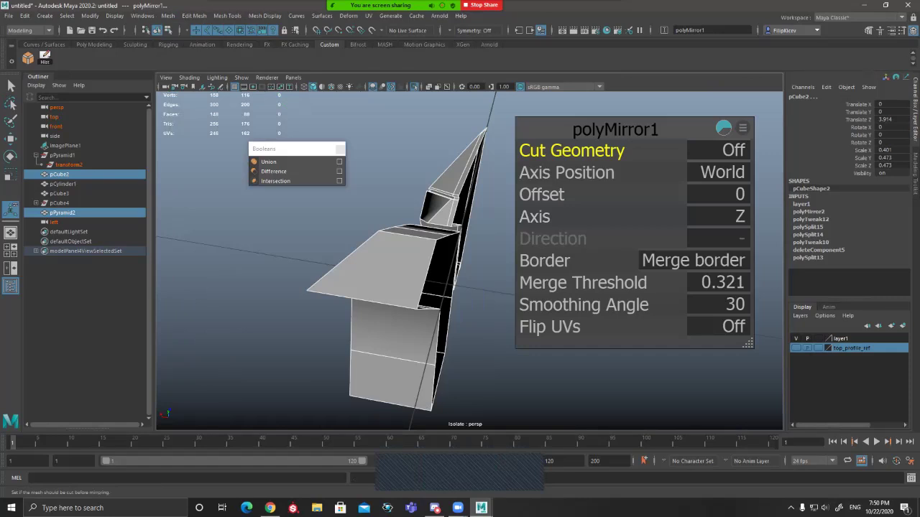
left_click_drag(402, 309, 440, 277, "alt")
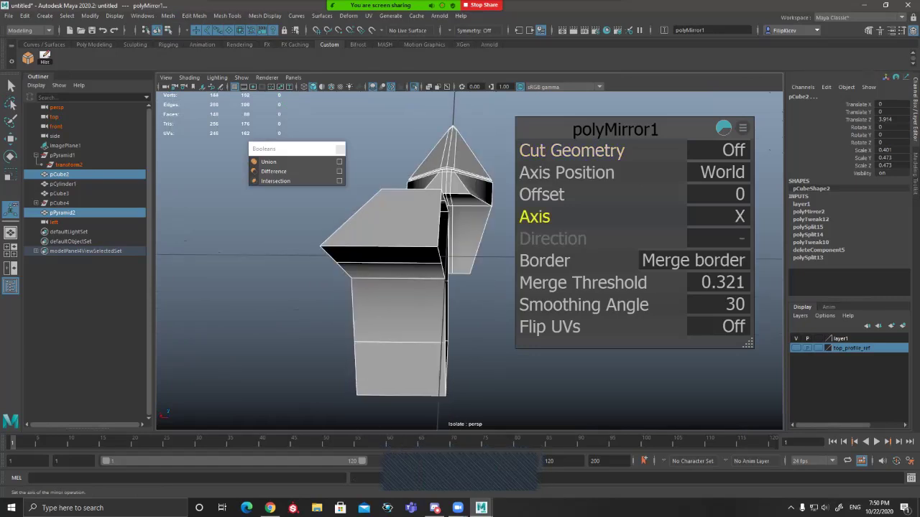
Step: Set pCube2's own mirror operation to the X axis and turn off its Cut Mesh option
left_click_drag(431, 302, 403, 313, "alt")
left_click(302, 316)
left_click(399, 309)
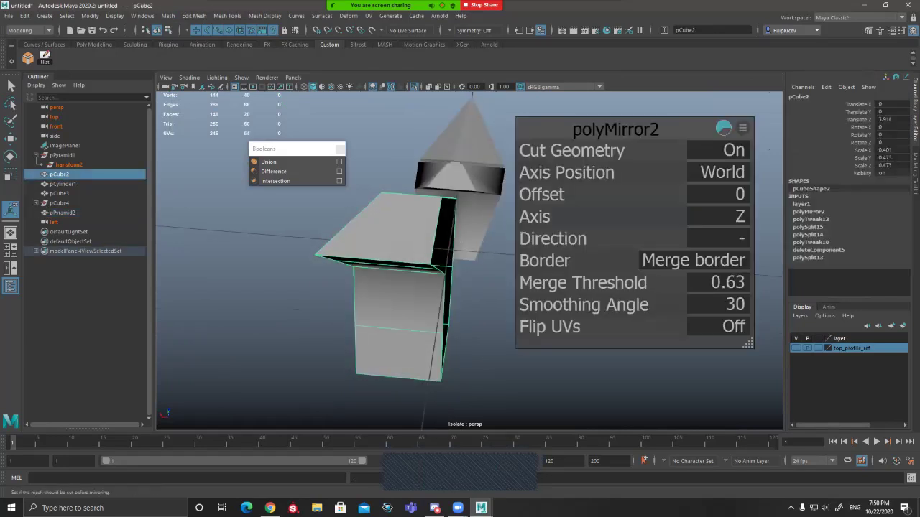
left_click(469, 154)
left_click(808, 212)
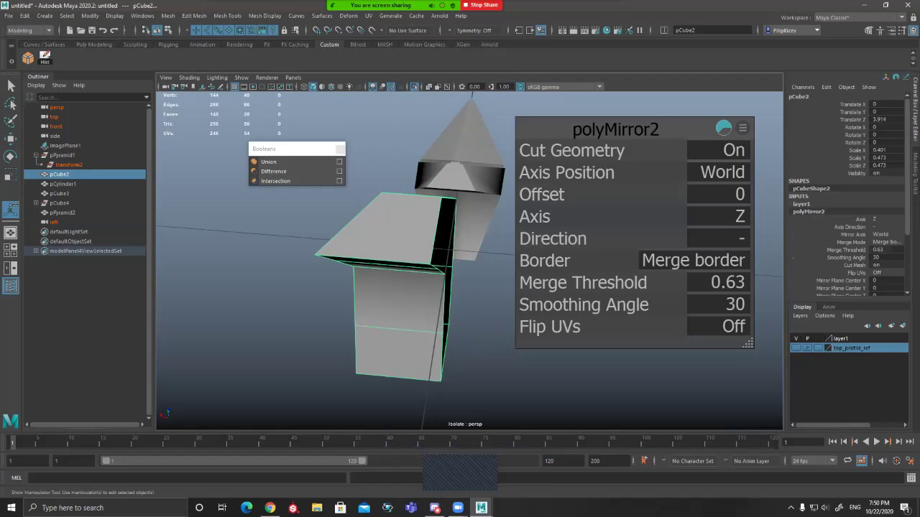
left_click(886, 220)
scroll(885, 244, "down", 3)
left_click(886, 244)
left_click(871, 244)
double_click(874, 244)
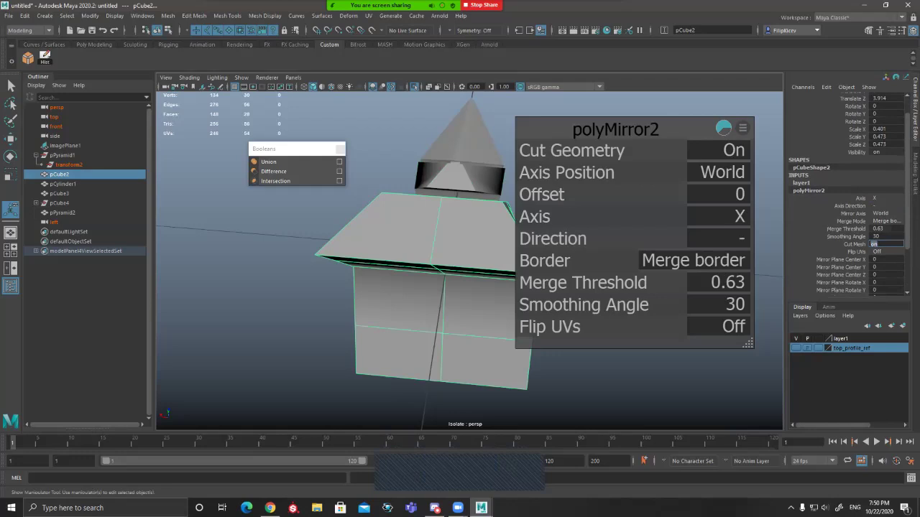
type("0")
key("Return")
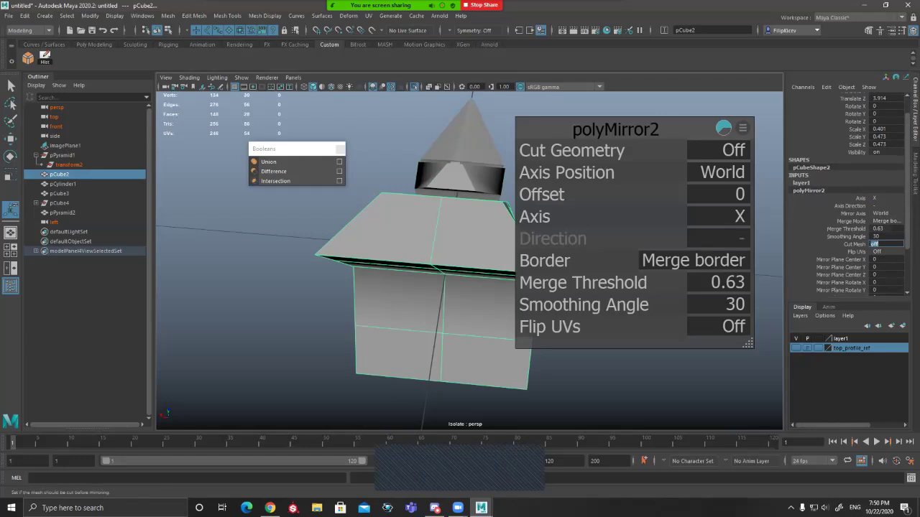
Step: Preview the mirrored halves in smooth mesh display and examine their centre seams from several sides
left_click_drag(431, 287, 431, 245, "alt")
left_click(611, 324)
left_click(446, 287)
left_click_drag(460, 287, 489, 281, "alt")
key("q")
left_click_drag(546, 237, 275, 138, "alt")
key("3")
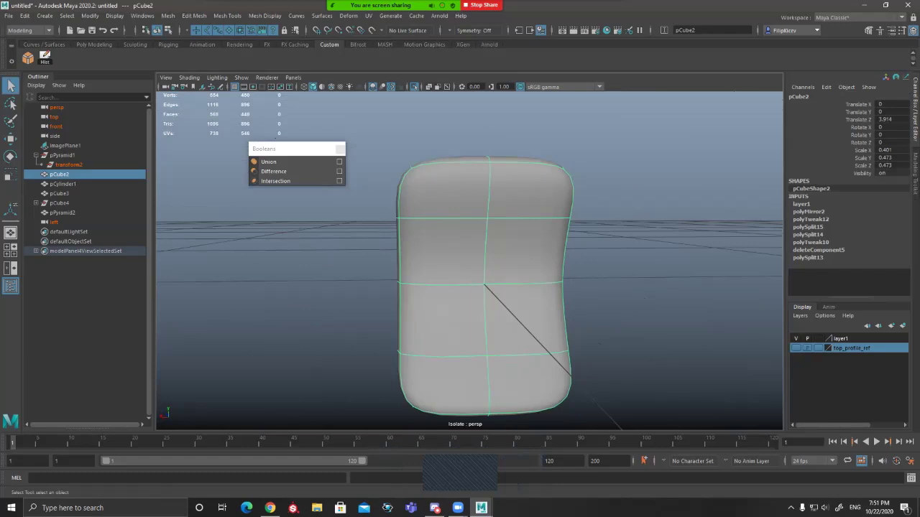
left_click_drag(275, 138, 266, 241, "alt")
left_click_drag(323, 237, 447, 251, "alt")
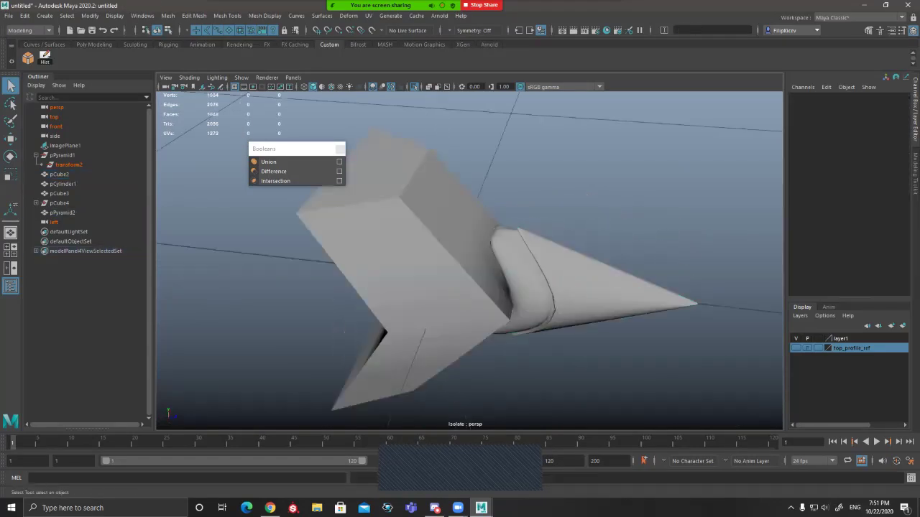
Step: Return pPyramid2 and pCube2 to the unsmoothed mesh display
left_click_drag(460, 251, 539, 248, "alt")
left_click(557, 241)
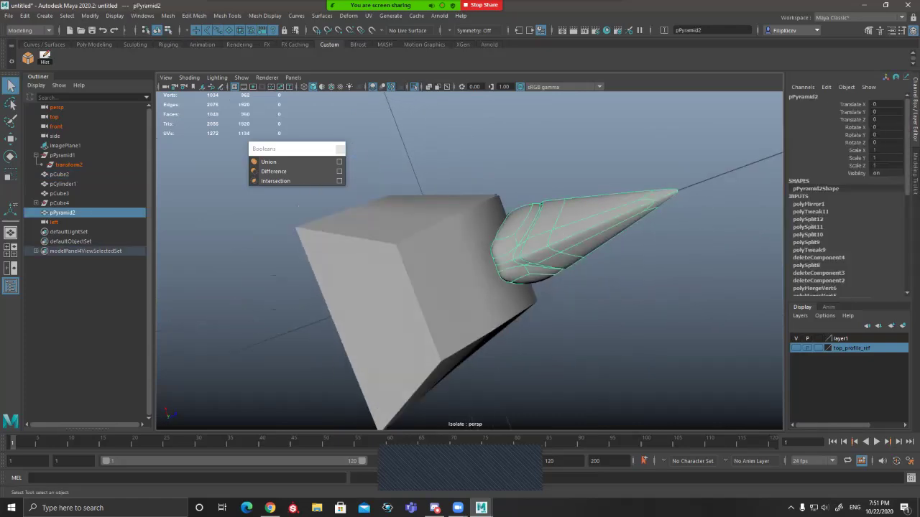
key("1")
left_click(456, 269)
key("1")
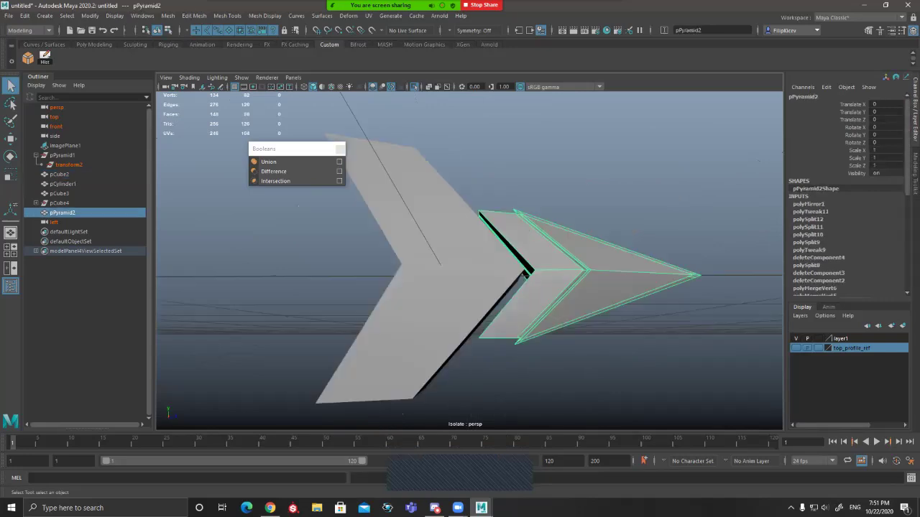
Step: Move pPyramid2's back-edge vertices along the model's length so they penetrate pCube2's V-shaped front
left_click_drag(496, 277, 471, 277, "alt")
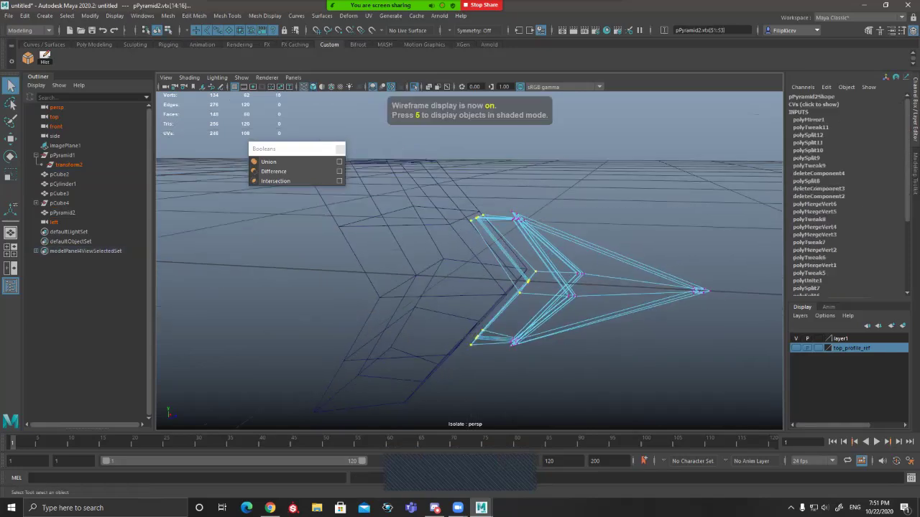
key("5")
key("w")
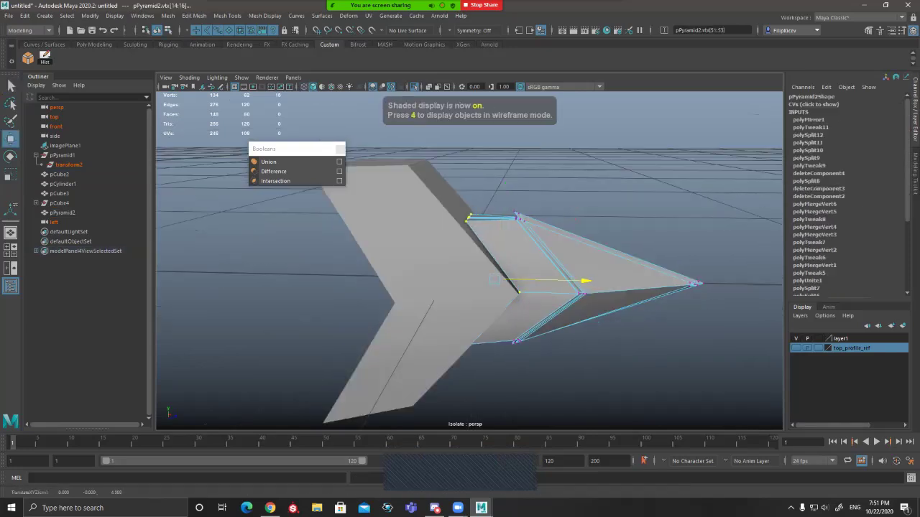
key("q")
left_click_drag(598, 323, 613, 286, "alt")
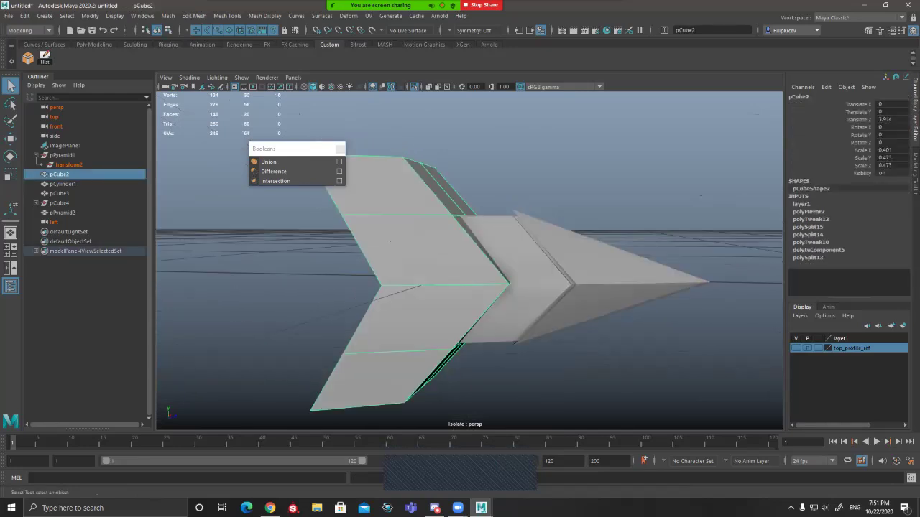
Step: Join pCube2 and pPyramid2 into one mesh with a Boolean Union
left_click(540, 253, "shift")
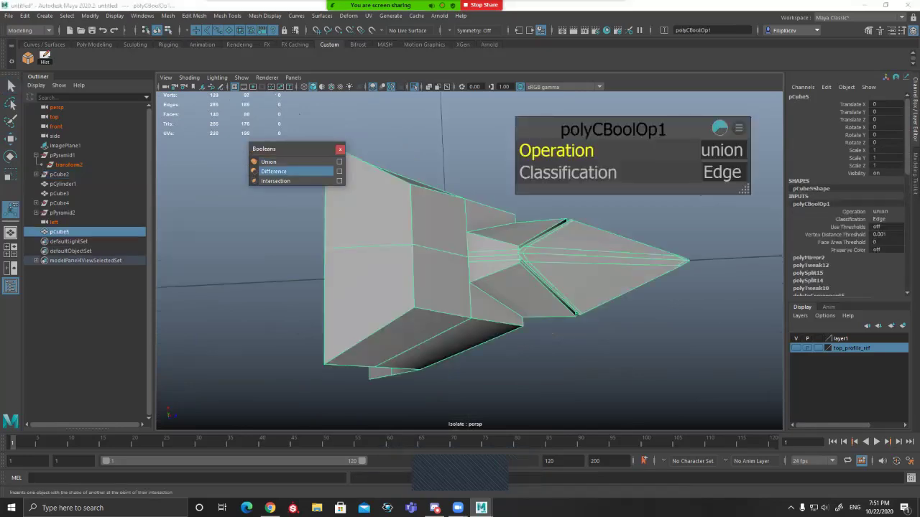
left_click_drag(553, 333, 475, 302, "alt")
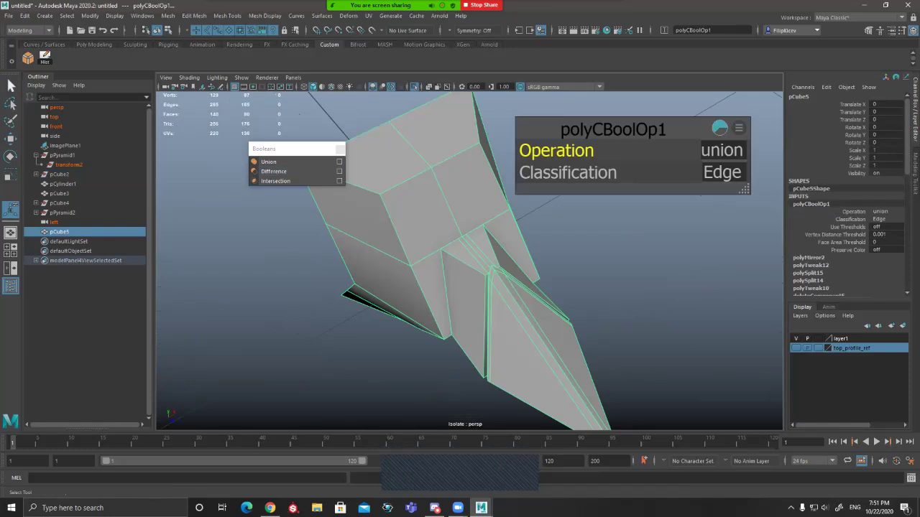
left_click(11, 85)
left_click_drag(546, 287, 338, 255, "alt")
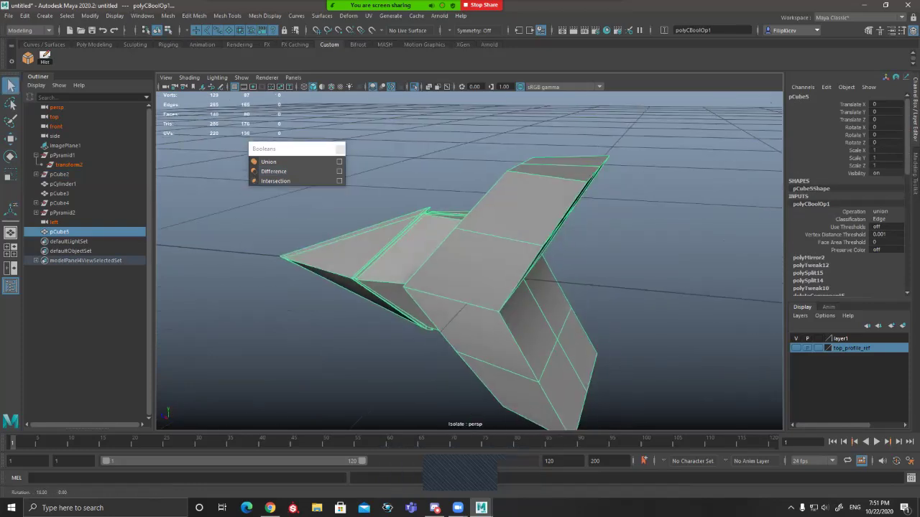
Step: Examine the joined mesh in wireframe and smooth preview, especially the seam between the tip and the wings
key("4")
mouse_move(474, 266)
left_mouse_down("alt")
mouse_move(374, 316)
mouse_move(481, 333)
mouse_move(539, 323)
left_mouse_up("alt")
key("5")
key("3")
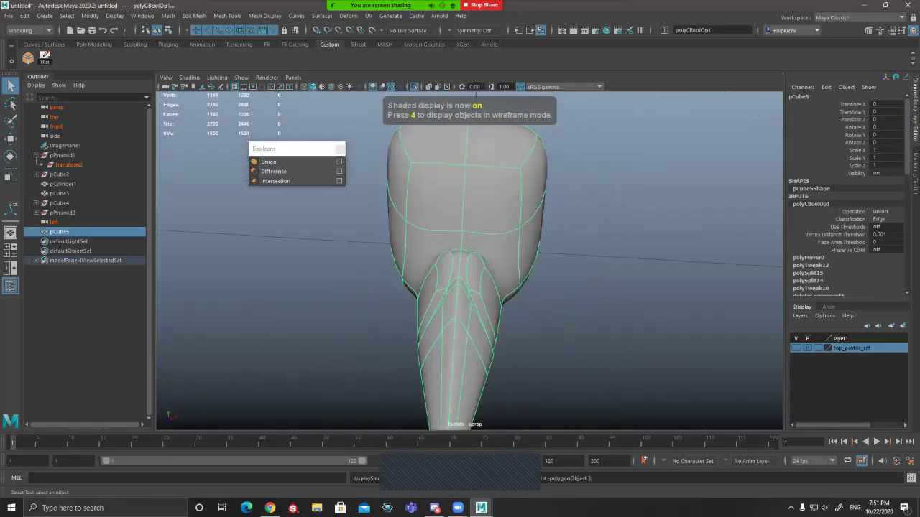
left_click_drag(445, 295, 568, 281, "alt")
right_click_drag(460, 273, 546, 280, "alt")
left_click_drag(503, 280, 478, 291, "alt")
right_click_drag(459, 273, 546, 277, "alt")
Step: Merge the closely spaced centre vertices at the seam between the tip and the wings
middle_click_drag(474, 230, 568, 293, "alt")
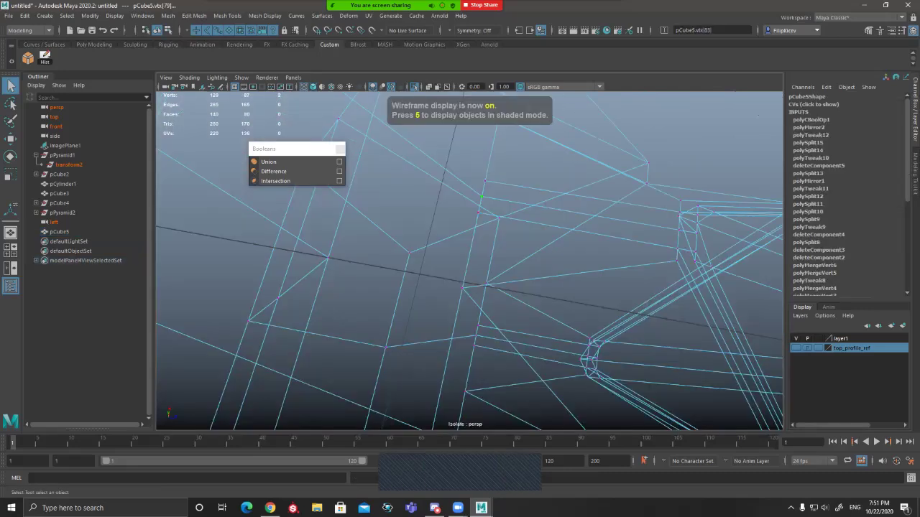
left_click_drag(478, 252, 414, 258, "alt")
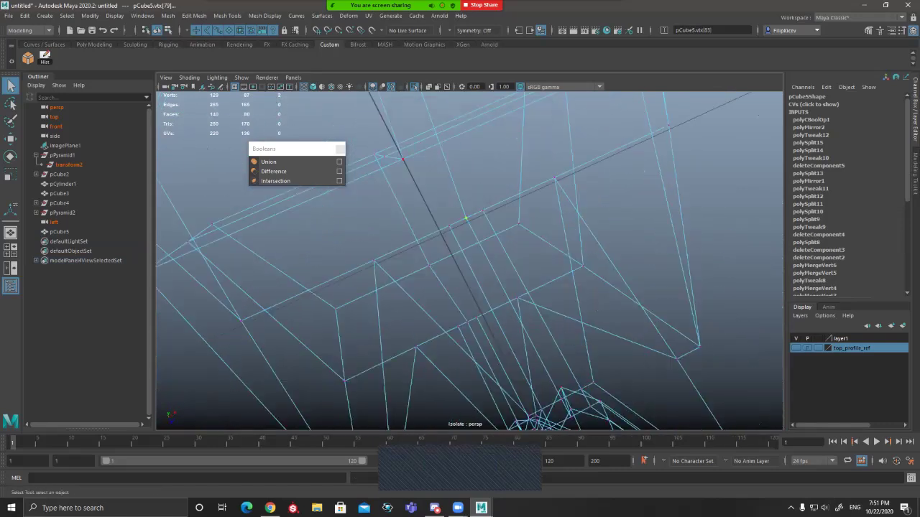
scroll(468, 251, "down", 6)
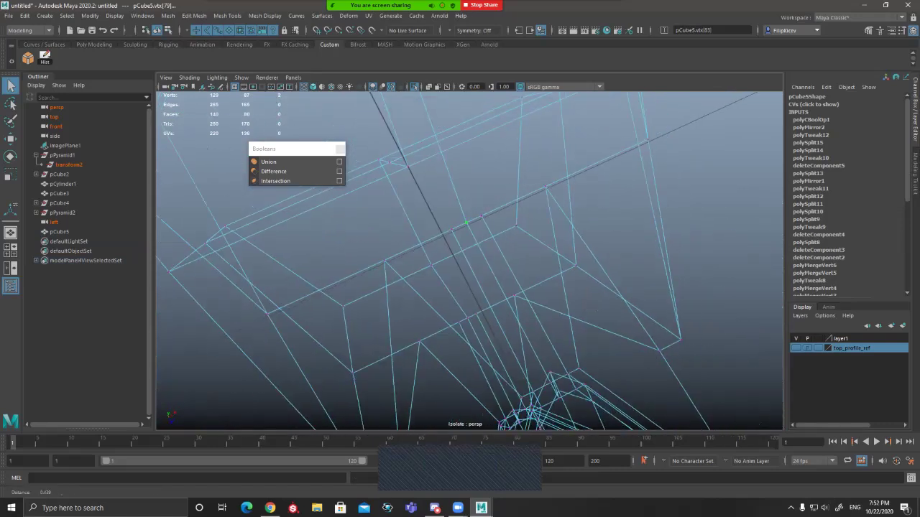
key("5")
left_click_drag(468, 252, 496, 244, "alt")
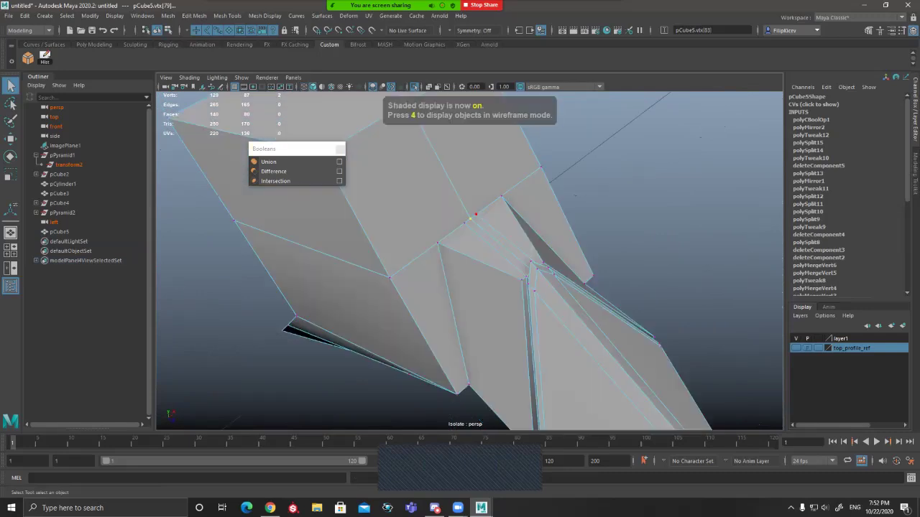
key("4")
left_click_drag(496, 244, 478, 257, "alt")
right_click_drag(477, 257, 477, 196, "shift")
Step: Undo the last vertex merge and merge only the two adjacent centre vertices on that side of the seam
mouse_move(477, 196)
left_mouse_down("alt")
mouse_move(525, 169)
mouse_move(549, 176)
mouse_move(496, 259)
mouse_move(496, 195)
left_mouse_up("alt")
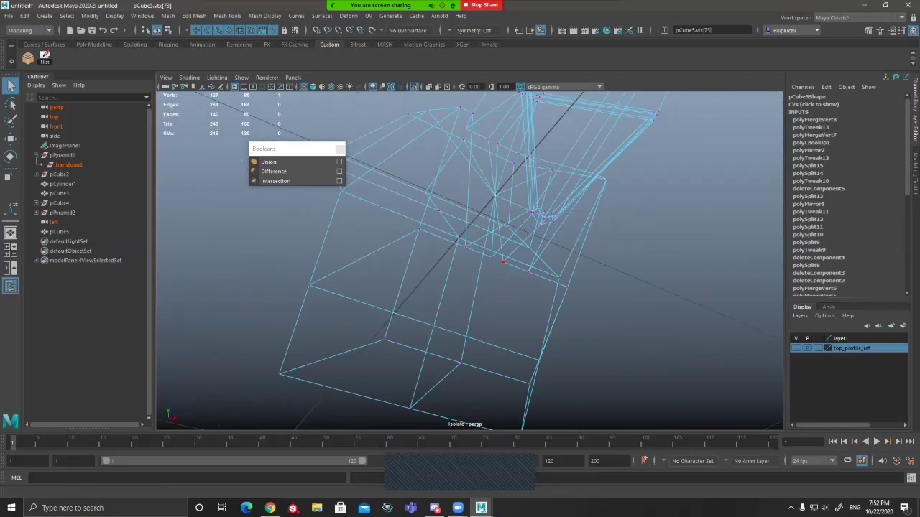
key("ctrl+z")
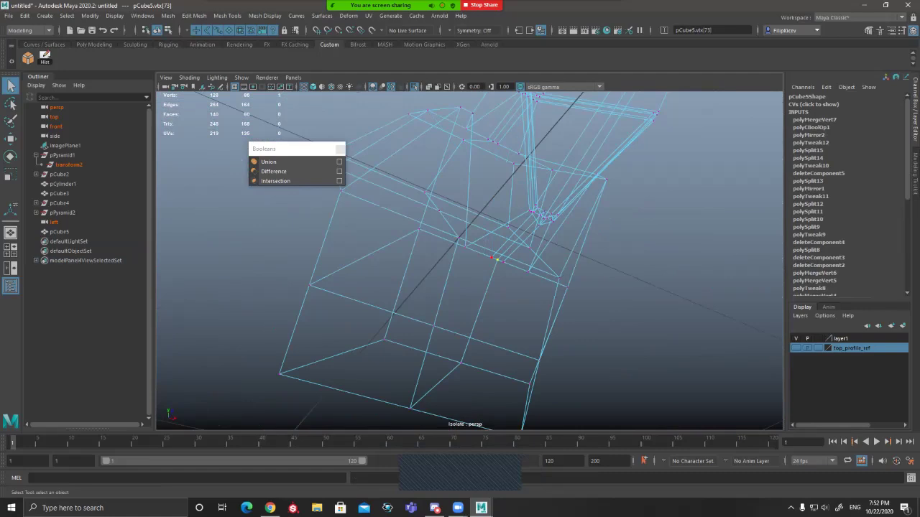
key("5")
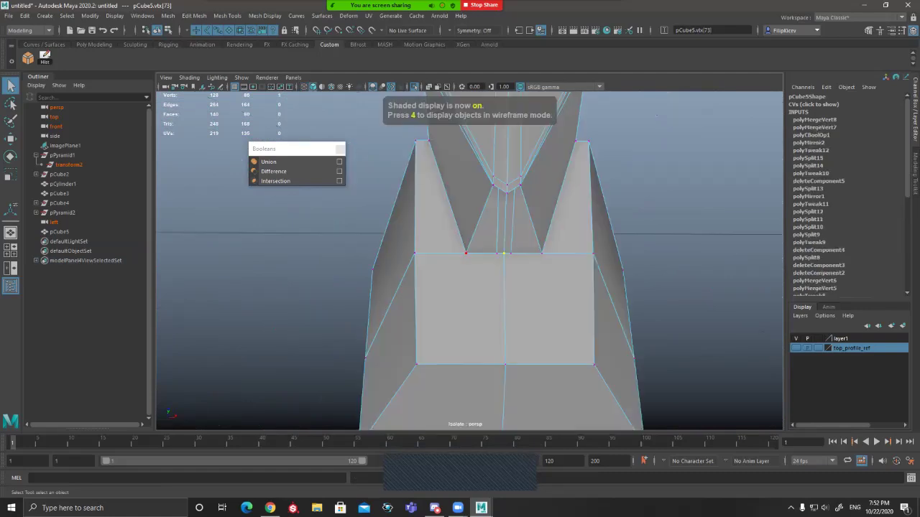
Step: Insert two lengthwise Multi-Cut edge loops through the wings, one beside the centre line and one meeting the notch corner
scroll(466, 255, "down", 4)
left_click_drag(466, 255, 510, 302, "alt")
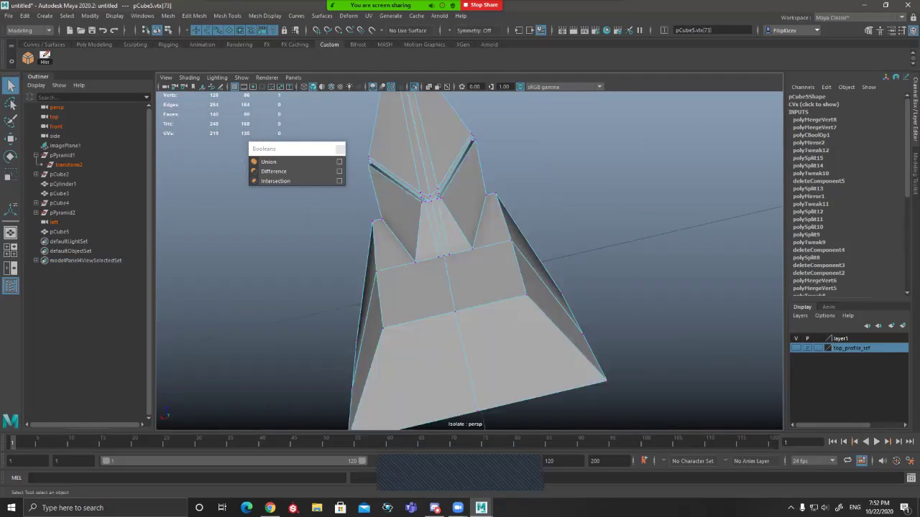
middle_click_drag(462, 309, 527, 270, "alt")
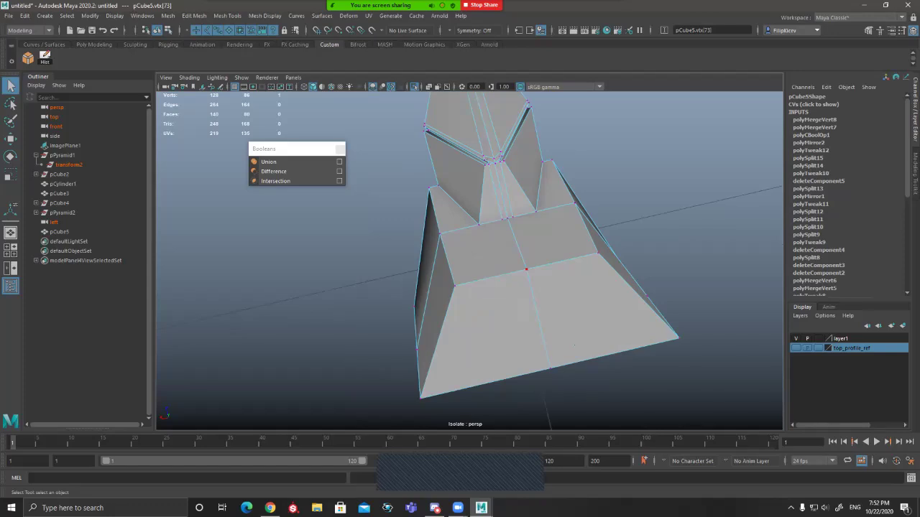
key("ctrl+shift+x")
left_click(521, 271, "ctrl")
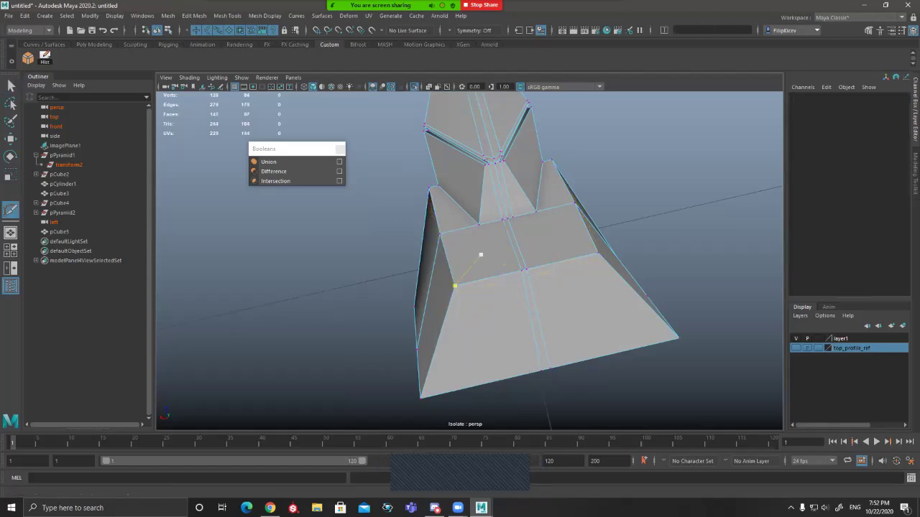
scroll(481, 254, "up", 5)
key("ctrl+z")
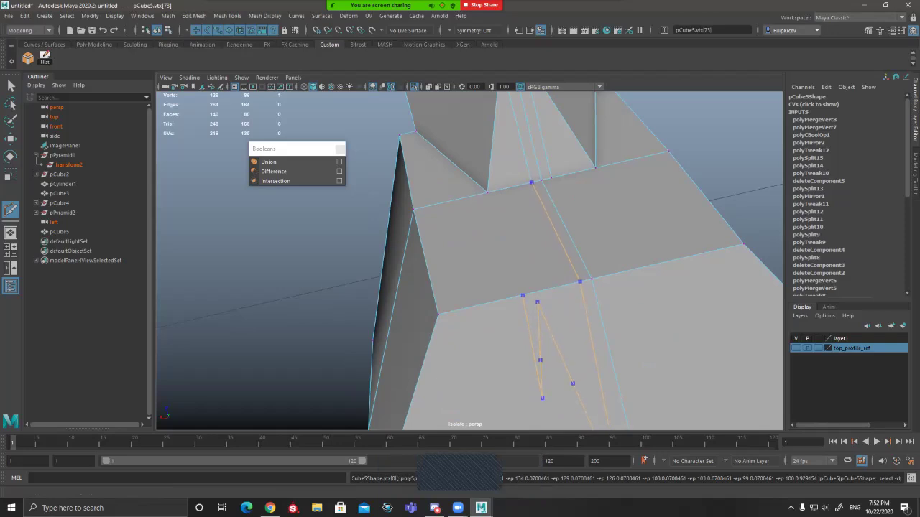
left_click(580, 282, "ctrl")
left_click(528, 294, "ctrl")
left_click(592, 279)
left_click_drag(650, 298, 586, 302, "alt")
key("q")
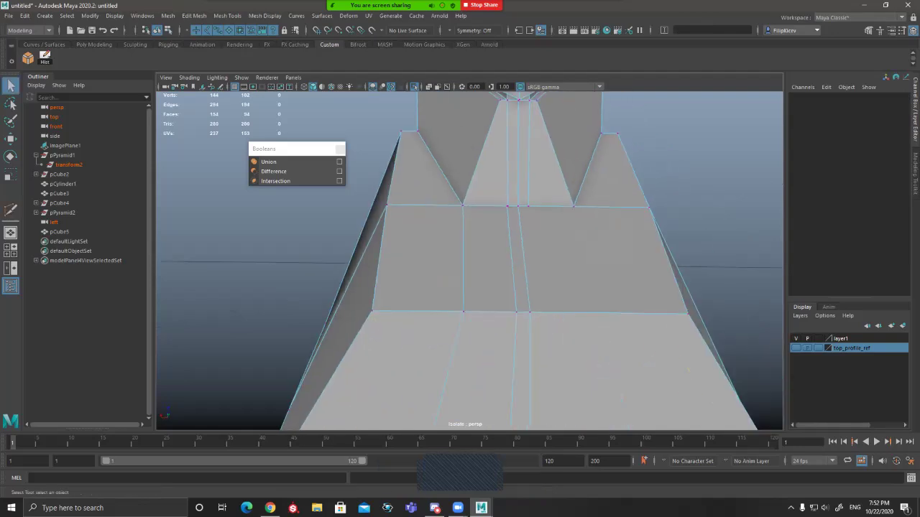
Step: Merge two pairs of closely spaced centre vertices where the tip meets the wings, working in wireframe
key("4")
left_click_drag(501, 198, 565, 244)
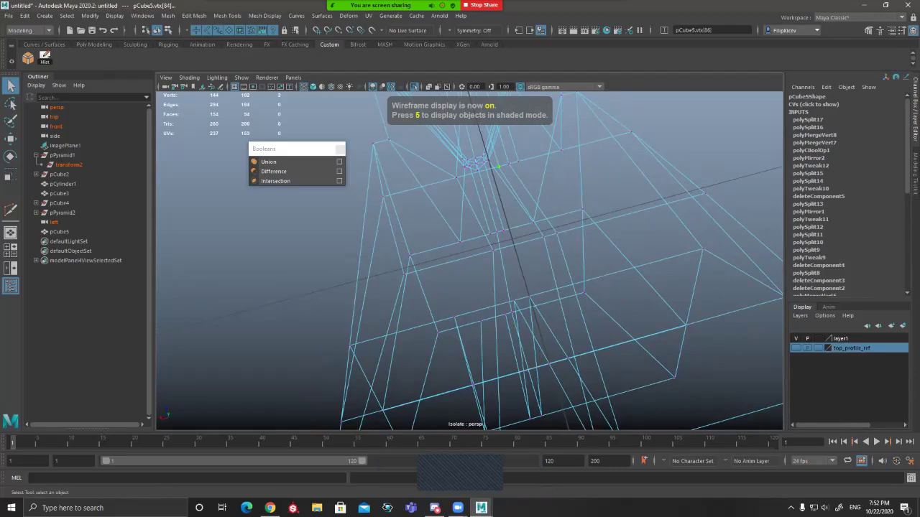
key("g")
left_click_drag(498, 209, 466, 251, "alt")
left_click_drag(466, 251, 488, 276, "alt")
key("g")
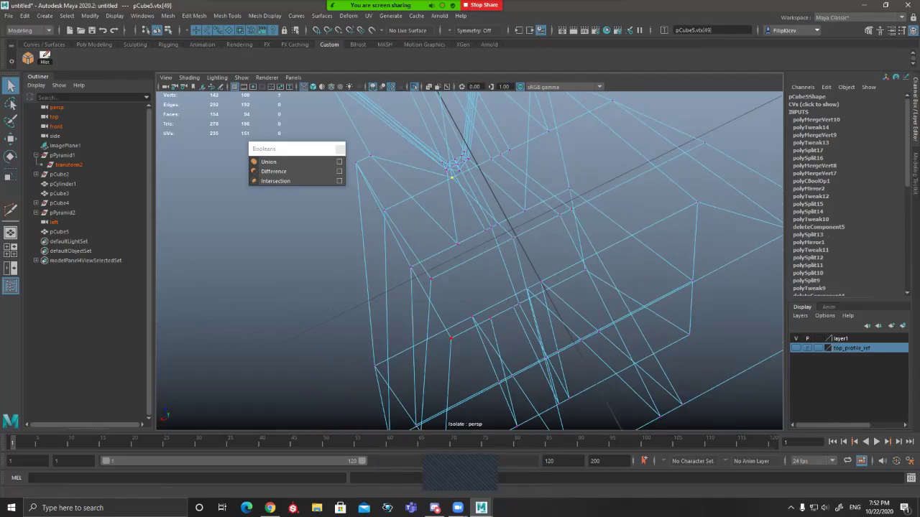
key("5")
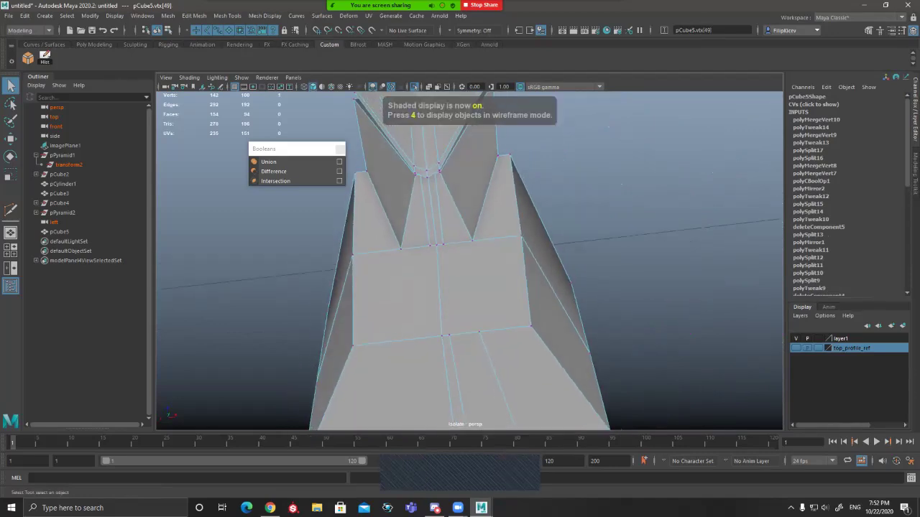
Step: Multi-Cut a new edge across the wings' middle faces, joining the open loop ends beside the centre line
key("y")
left_click_drag(527, 296, 403, 108, "alt")
left_click_drag(489, 223, 404, 325, "alt")
scroll(470, 261, "up", 3)
left_click_drag(496, 306, 431, 341, "alt")
key("q")
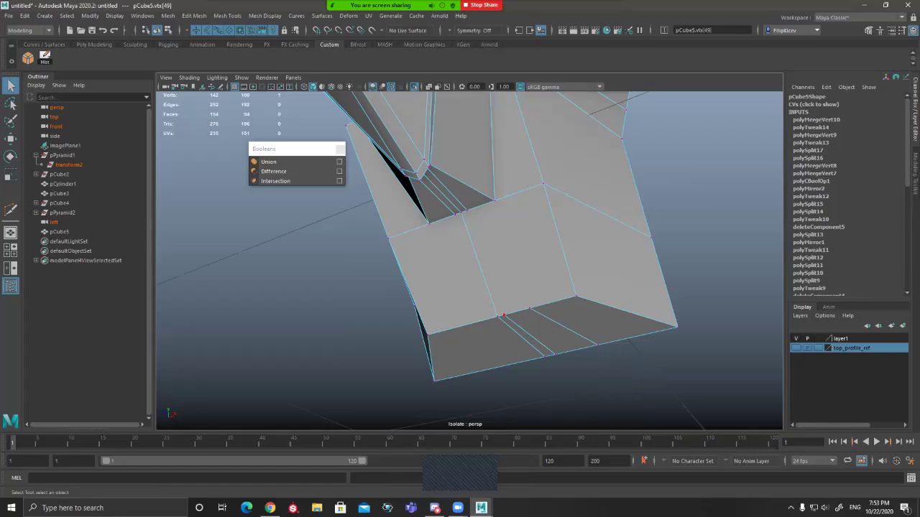
left_click_drag(503, 313, 557, 302, "alt")
scroll(503, 288, "up", 2)
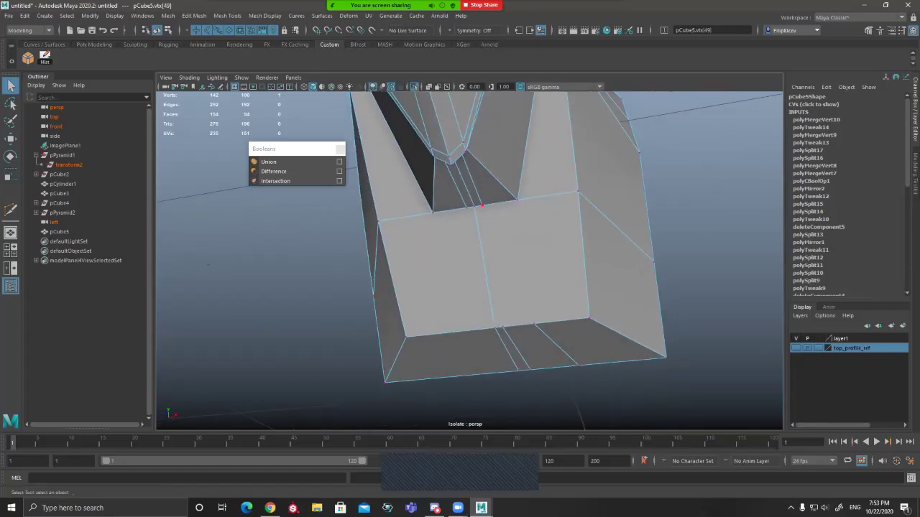
key("3")
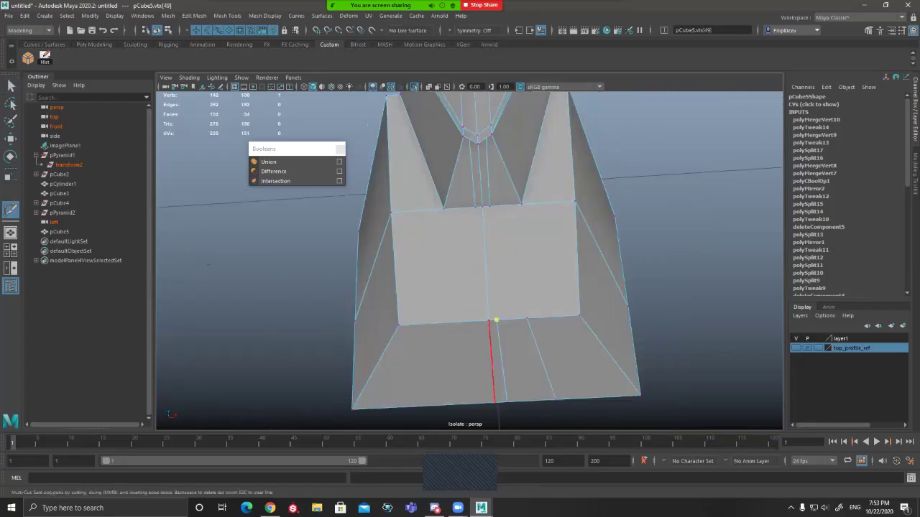
left_click(490, 206)
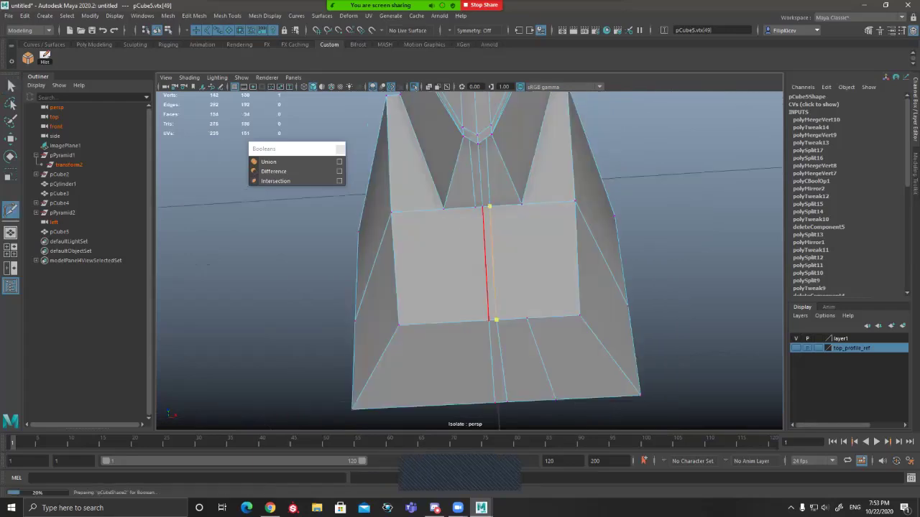
key("Return")
Step: Multi-Cut another edge from the notch corner to the loop vertex at the far border of the middle face
left_click(521, 204)
left_click(526, 318)
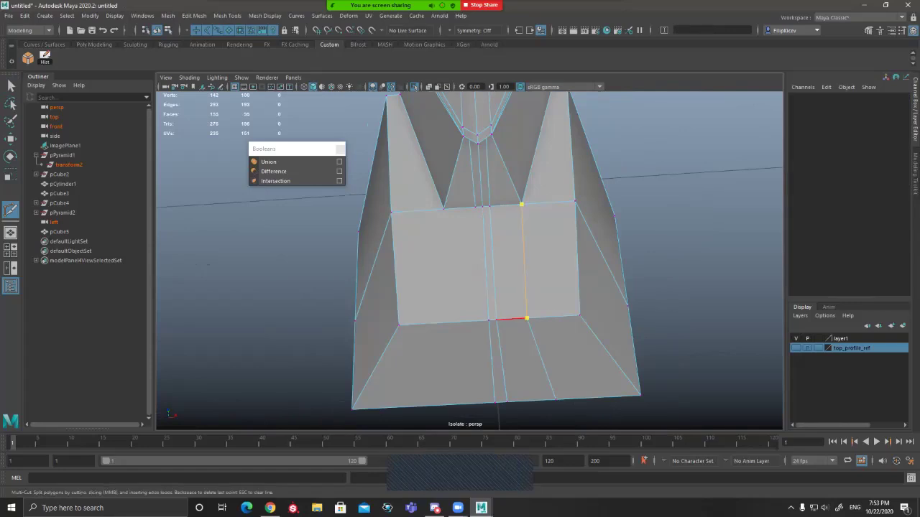
key("q")
left_click_drag(517, 316, 495, 302, "alt")
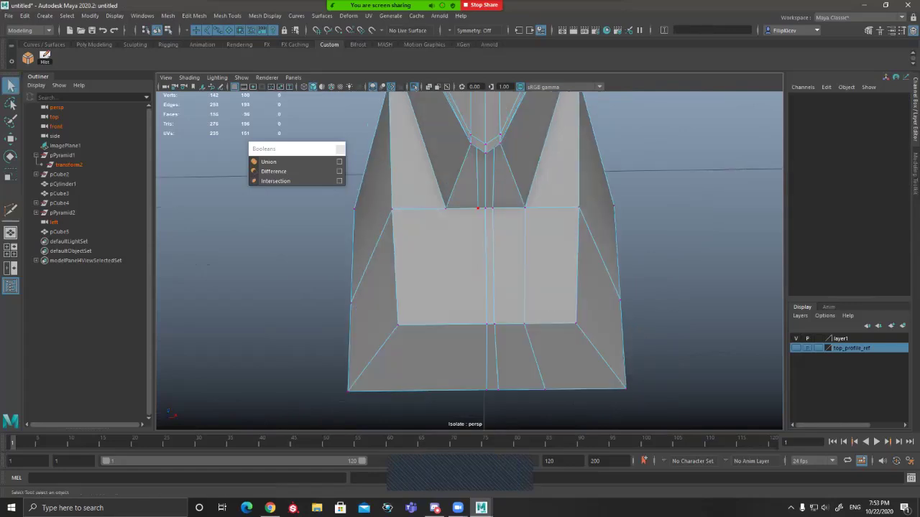
Step: Delete all faces on the half of the arrowhead that lacks the new notch cut
key("F11")
scroll(445, 264, "down", 3)
left_click_drag(446, 265, 451, 345, "alt")
double_click(452, 207, "shift")
scroll(451, 207, "down", 3)
left_click_drag(451, 207, 474, 309, "alt")
left_click_drag(431, 288, 363, 313, "alt")
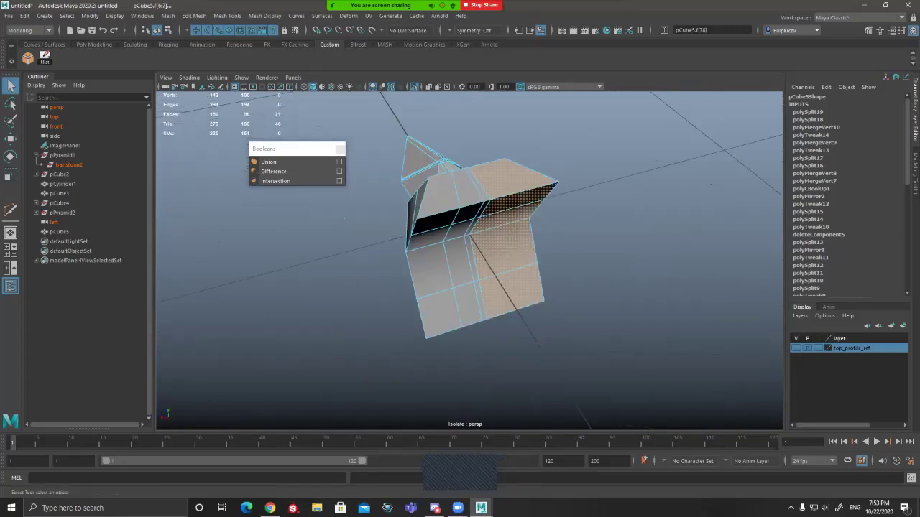
key("Delete")
double_click(514, 252)
left_click_drag(431, 288, 464, 298, "alt")
key("Delete")
Step: Examine the remaining half of the arrowhead in smooth preview and from its open side
key("3")
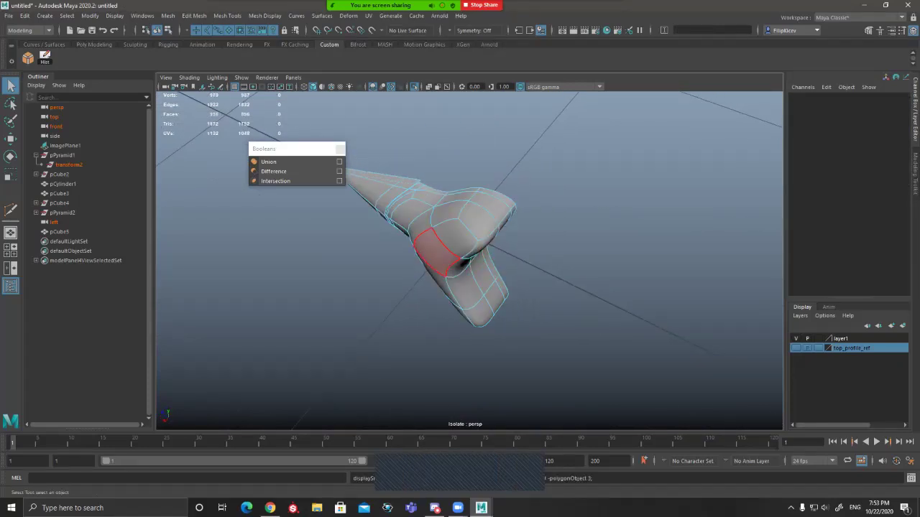
right_click_drag(437, 253, 467, 226)
left_click_drag(446, 252, 715, 230, "alt")
key("1")
scroll(467, 237, "up", 3)
scroll(496, 255, "up", 2)
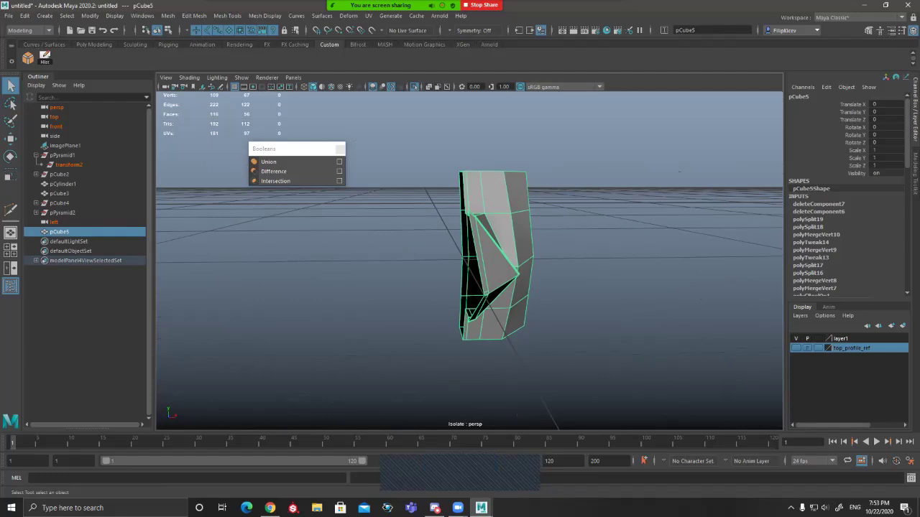
Step: Move the outer corner vertices of both wing ends slightly inward toward the centre line
key("F9")
middle_click_drag(531, 210, 529, 196, "alt")
left_click_drag(529, 196, 536, 273, "alt")
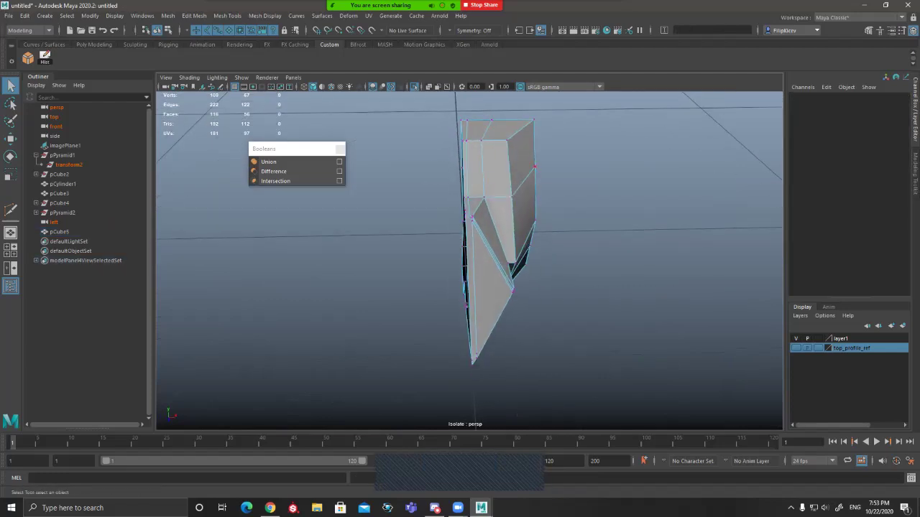
left_click(534, 120)
left_click_drag(534, 120, 530, 51, "alt")
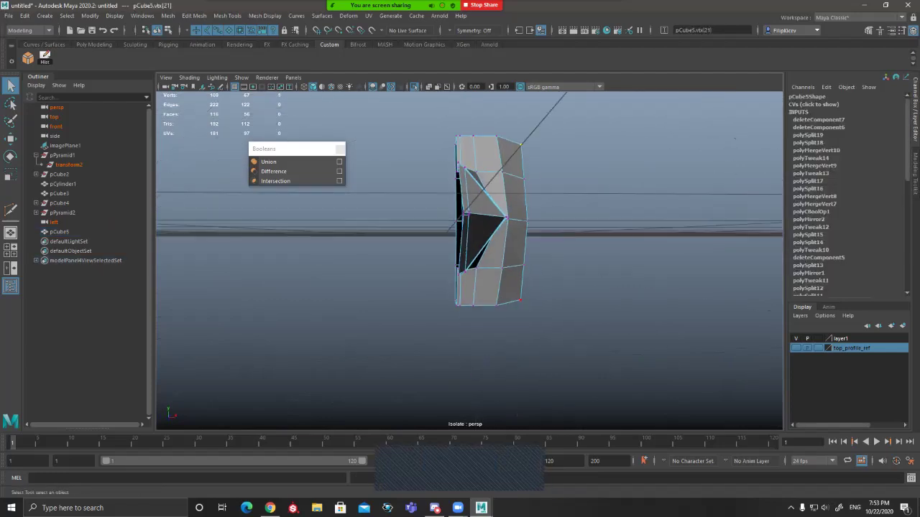
left_click(521, 301, "shift")
left_click_drag(521, 301, 524, 310, "alt")
key("w")
left_click_drag(599, 220, 596, 220)
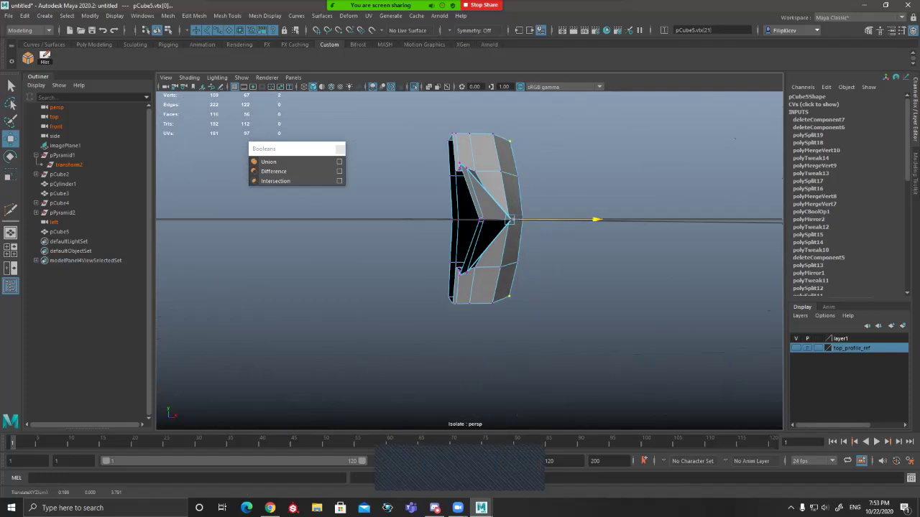
left_click_drag(596, 220, 595, 220)
key("q")
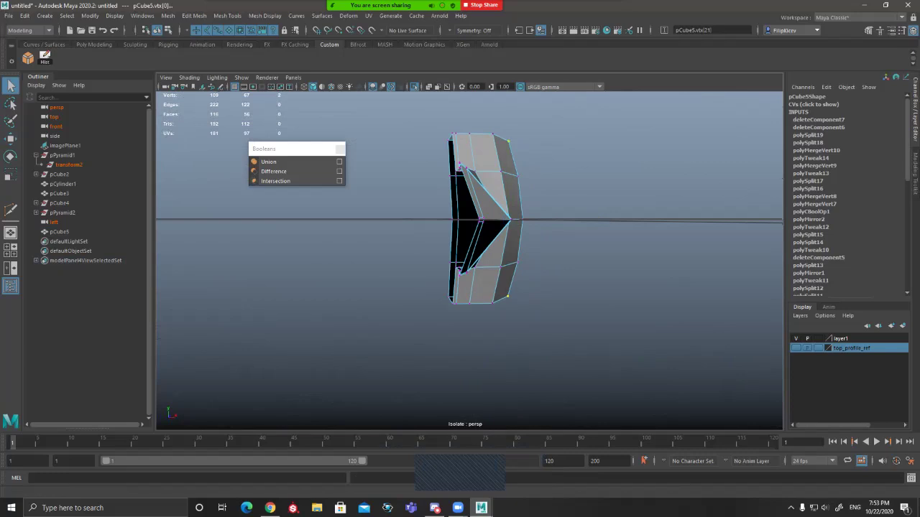
Step: Save the scene as sword_model_v001.001.ma in the sword_v001 folder on the desktop
left_click(9, 16)
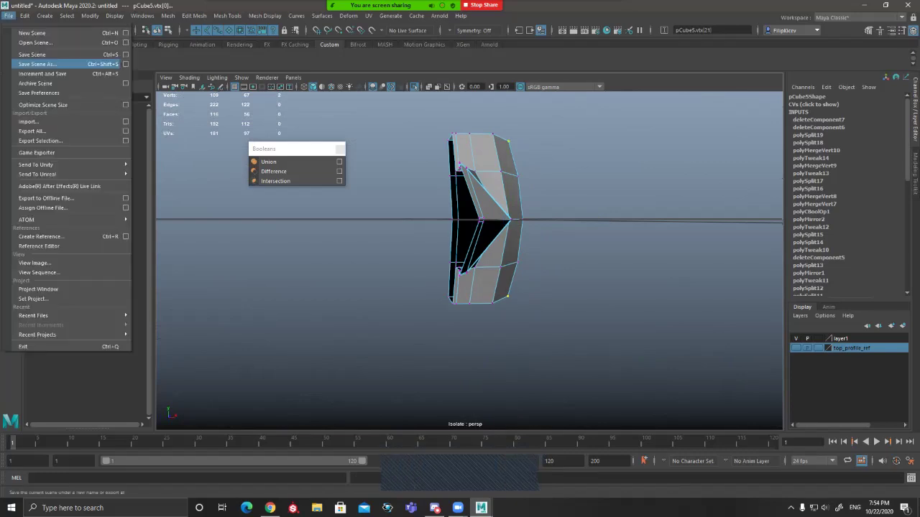
left_click(38, 64)
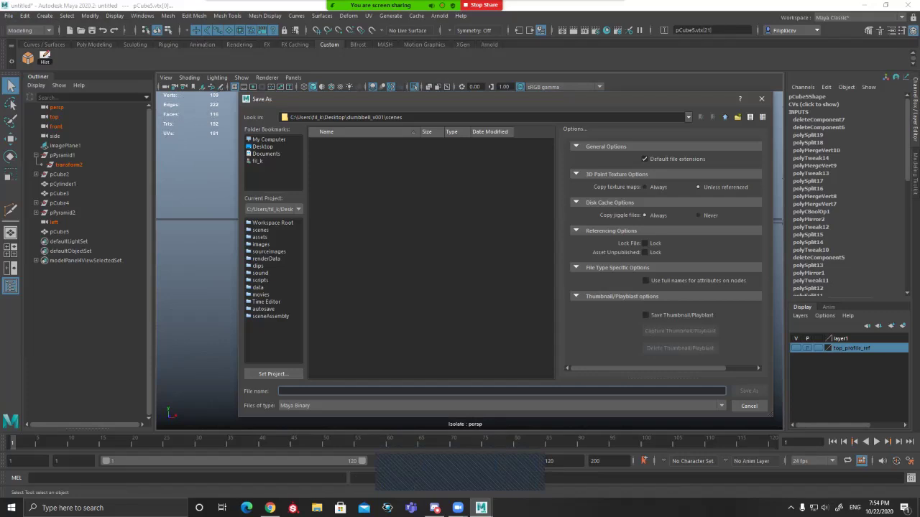
left_click(262, 147)
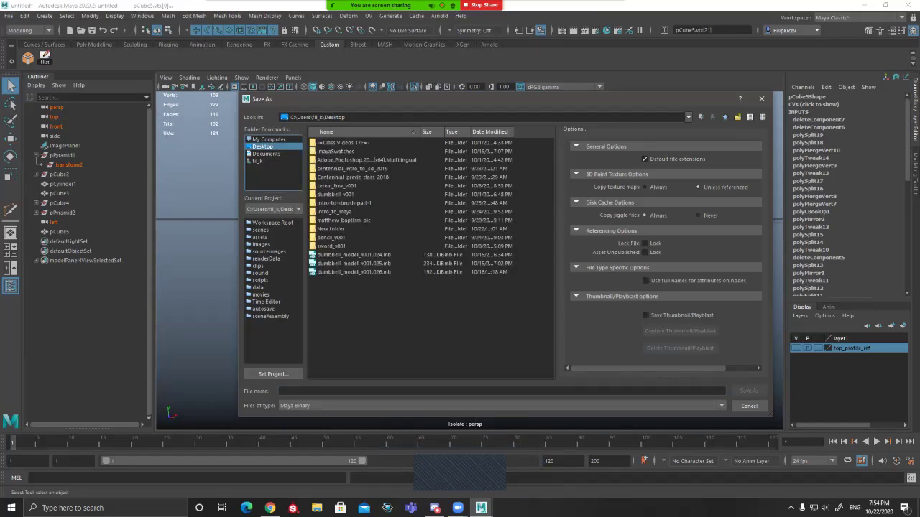
double_click(332, 247)
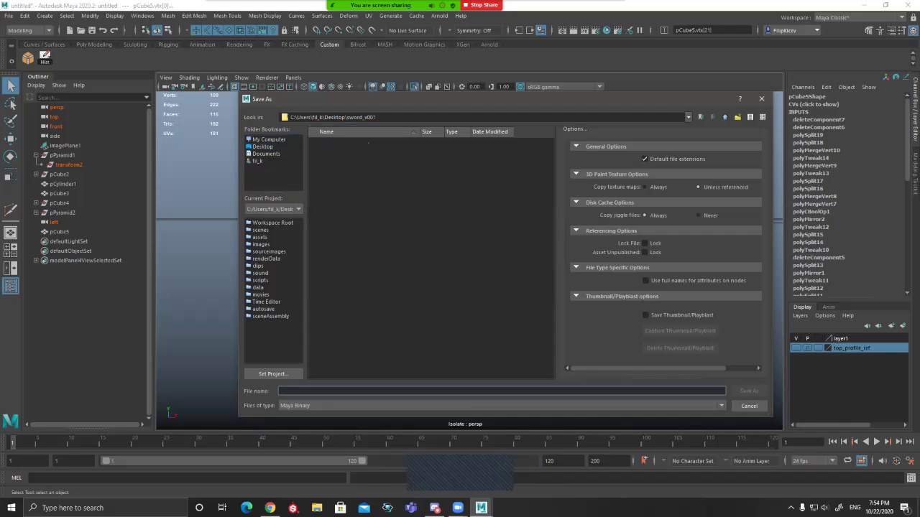
type("sword_mode")
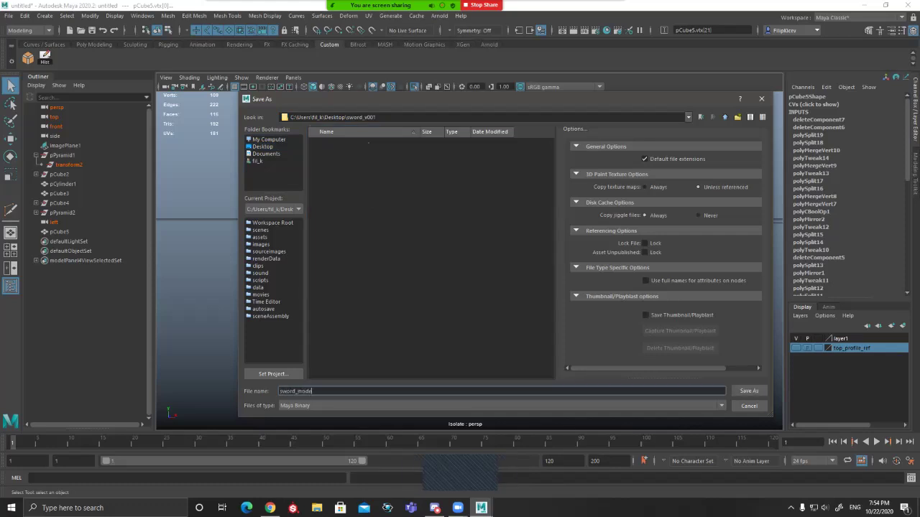
type("l_v001")
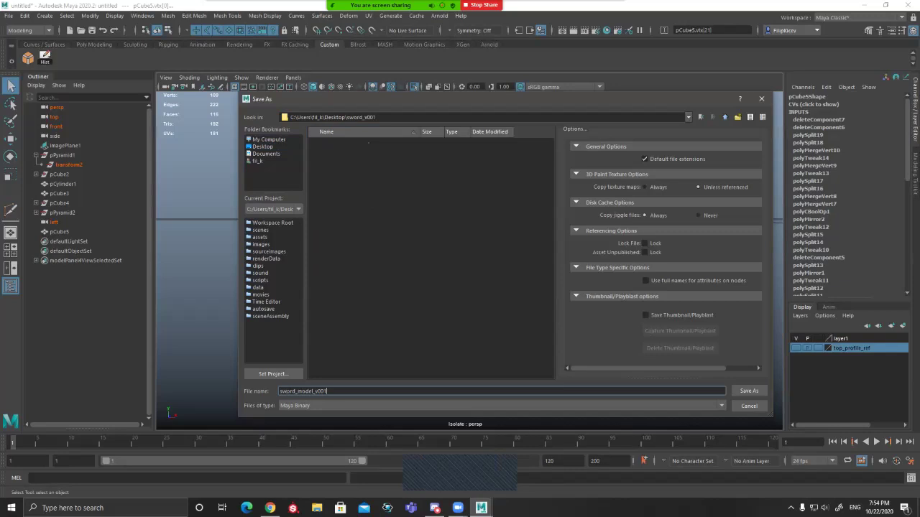
type(".001")
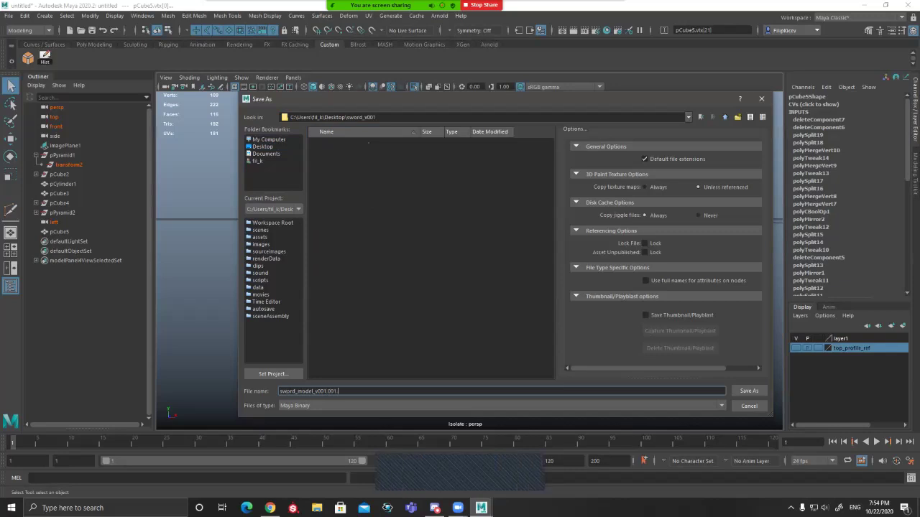
type(".ma")
key("Return")
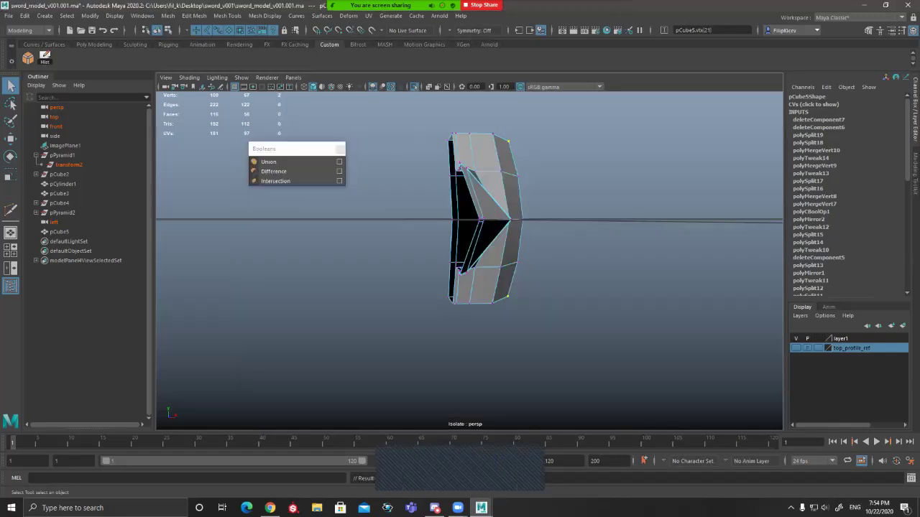
Step: Compare the half arrowhead in smooth preview and unsmoothed display, especially around the seam between tip and wings
left_click_drag(633, 241, 532, 263, "alt")
key("3")
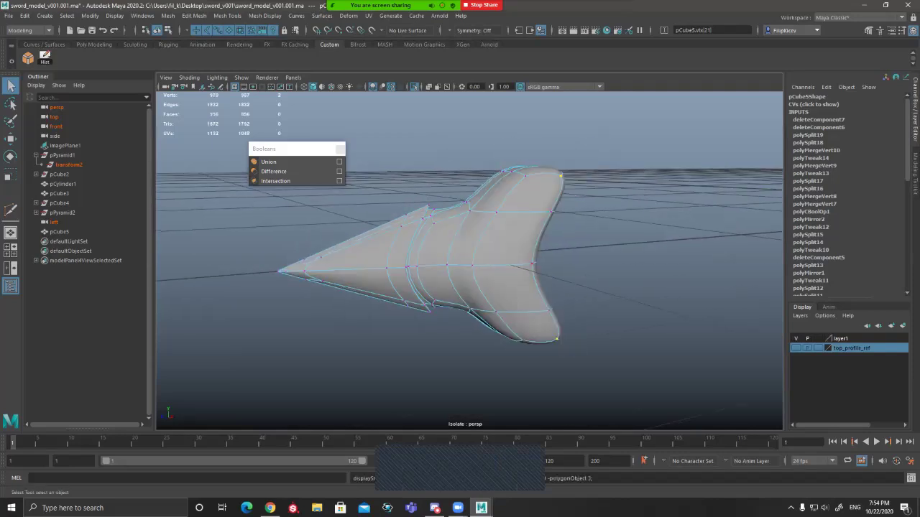
left_click(726, 215)
left_click_drag(725, 216, 690, 208, "alt")
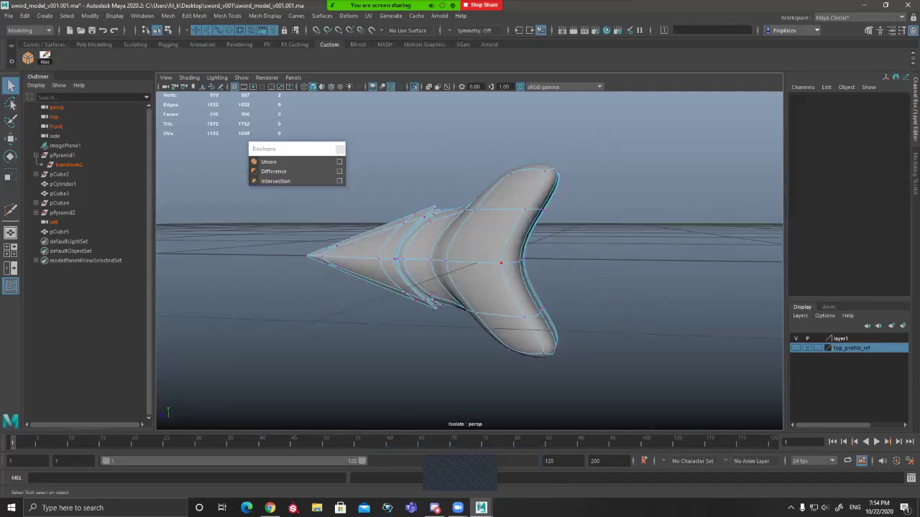
key("F8")
key("1")
scroll(501, 263, "up", 5)
left_click_drag(501, 263, 471, 296, "alt")
scroll(543, 290, "down", 5)
key("3")
key("1")
scroll(505, 264, "up", 5)
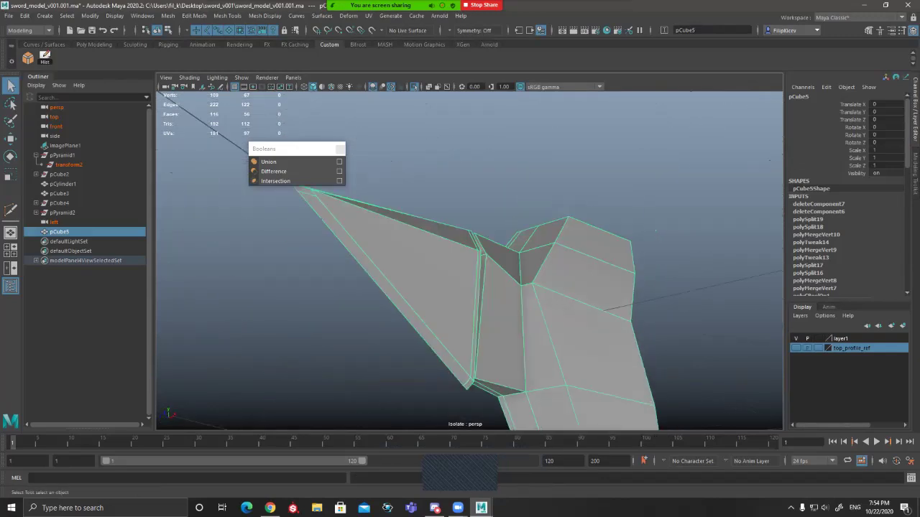
left_click_drag(470, 296, 509, 253, "alt")
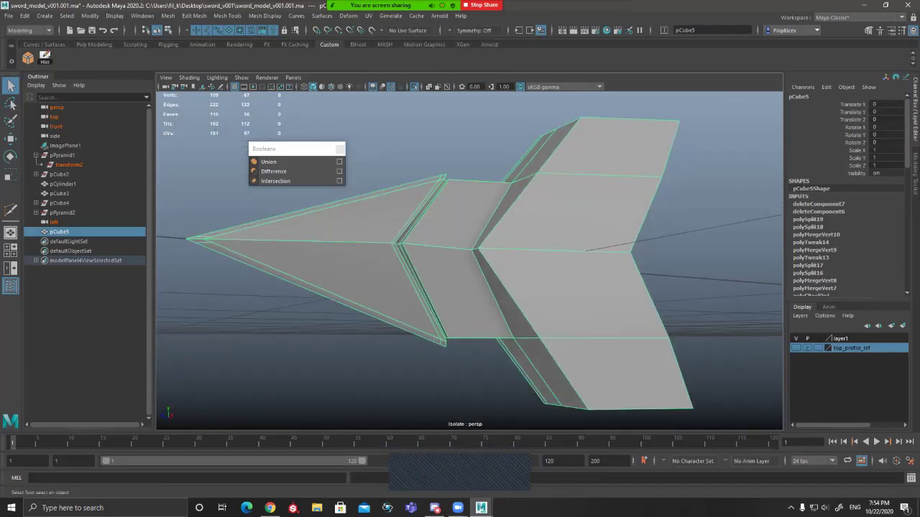
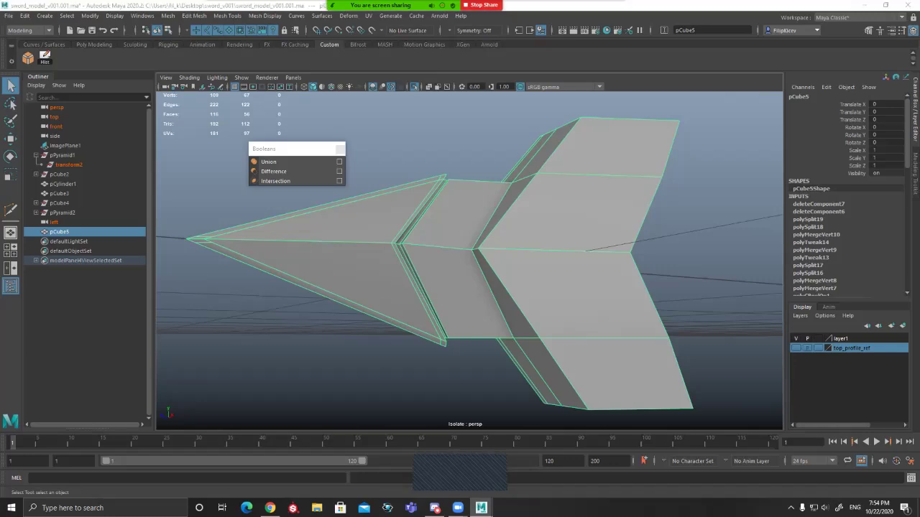
left_click_drag(543, 329, 537, 347, "alt")
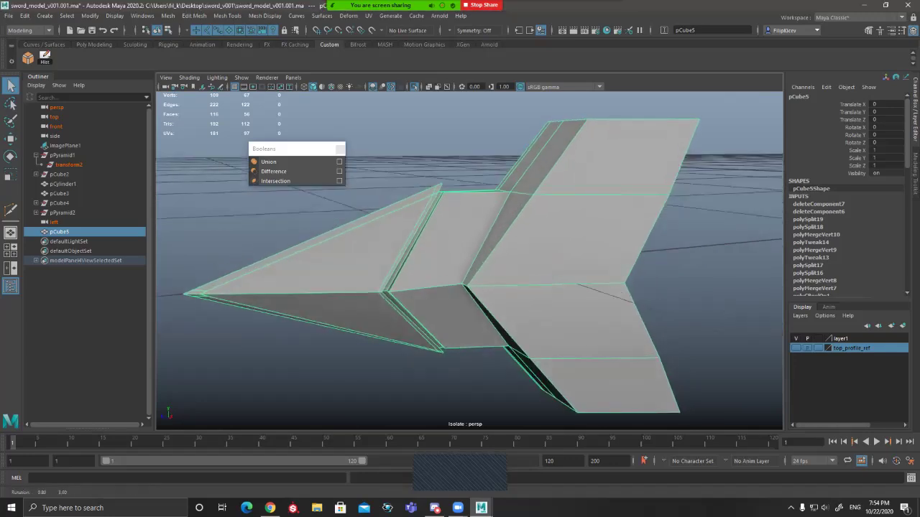
left_click_drag(496, 288, 535, 324, "alt")
right_click_drag(536, 323, 503, 316, "alt")
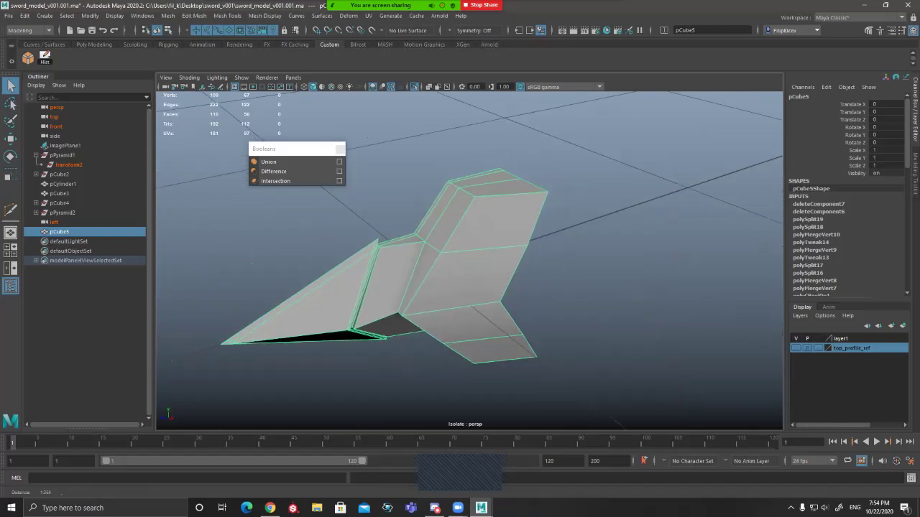
Step: Create a polygon cube and move it clear of the existing mesh, to about 1.251 along Z
left_click(28, 58)
right_click_drag(503, 287, 395, 273, "alt")
left_click_drag(460, 259, 456, 280, "alt")
middle_click_drag(546, 245, 446, 277, "alt")
key("w")
left_click_drag(595, 240, 478, 283)
left_click_drag(477, 284, 484, 247, "alt")
Step: Duplicate the cube, offset the copy to about 1.795 along Z and scale it uniformly to about 0.555
key("ctrl+d")
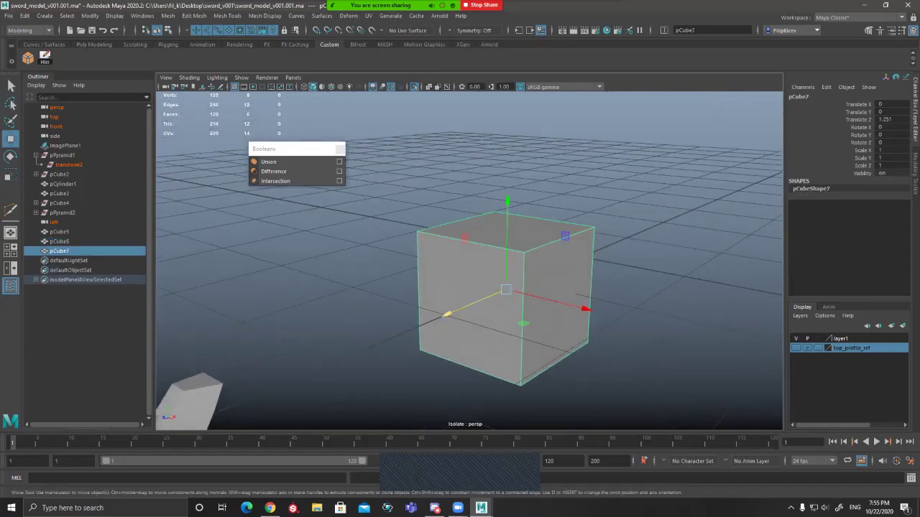
left_click_drag(447, 314, 404, 332)
key("r")
left_click_drag(463, 307, 424, 308)
left_click_drag(424, 308, 539, 287, "alt")
key("w")
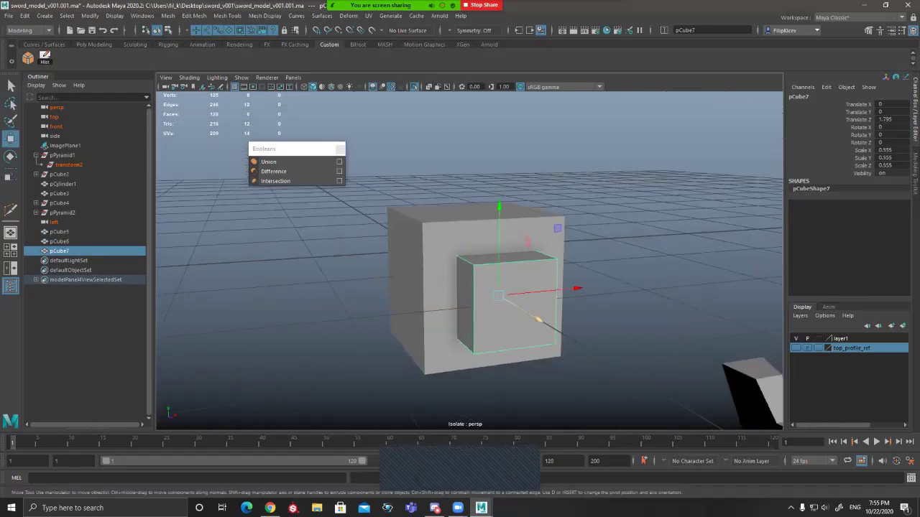
Step: Select both the small and the large cube and combine them with a Boolean Union
scroll(517, 287, "up", 3)
key("q")
left_click(496, 227, "shift")
left_click_drag(496, 226, 460, 277, "alt")
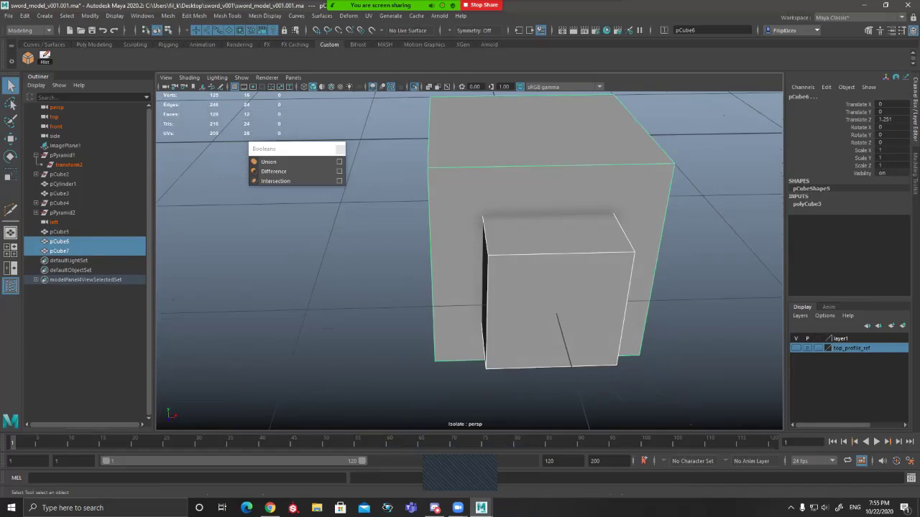
left_click(269, 161)
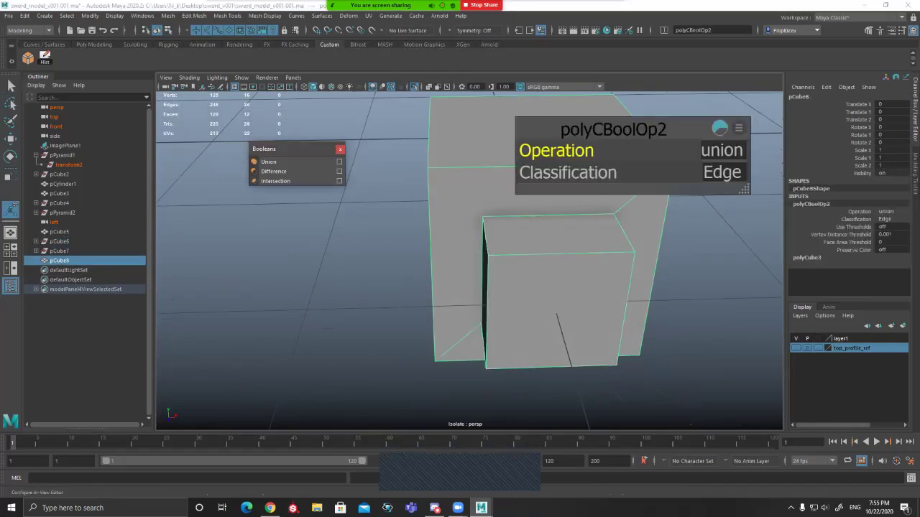
middle_click_drag(478, 324, 461, 333, "alt")
key("q")
Step: Examine the union from several angles, checking the diagonal edges around the small block, and select the lower corner edge
left_click_drag(512, 348, 462, 268, "alt")
middle_click_drag(463, 267, 505, 181, "alt")
left_click_drag(505, 181, 535, 193, "alt")
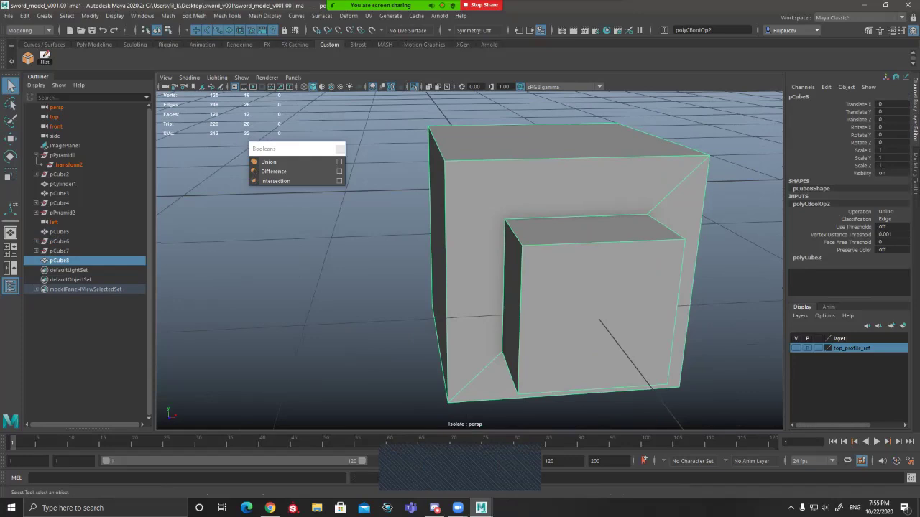
left_click_drag(550, 417, 603, 387, "alt")
middle_click_drag(603, 387, 597, 310, "alt")
left_click_drag(597, 310, 600, 279, "alt")
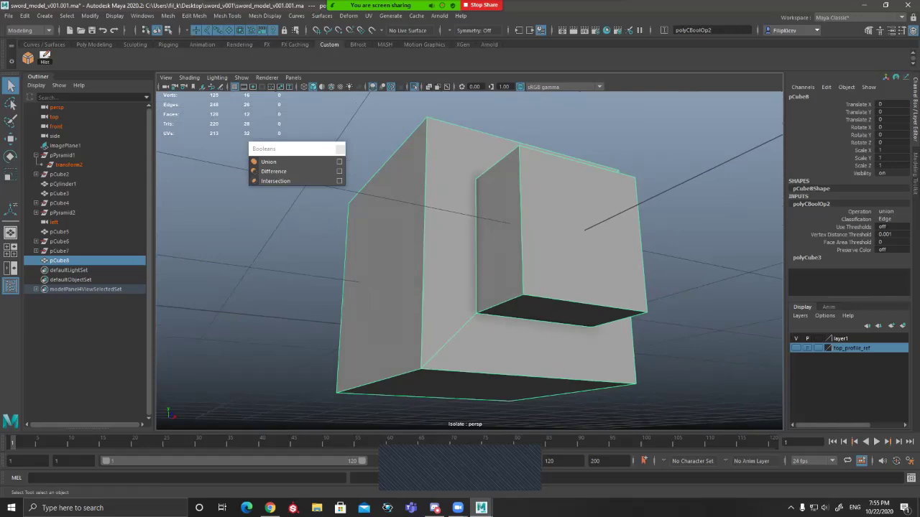
left_click(452, 337)
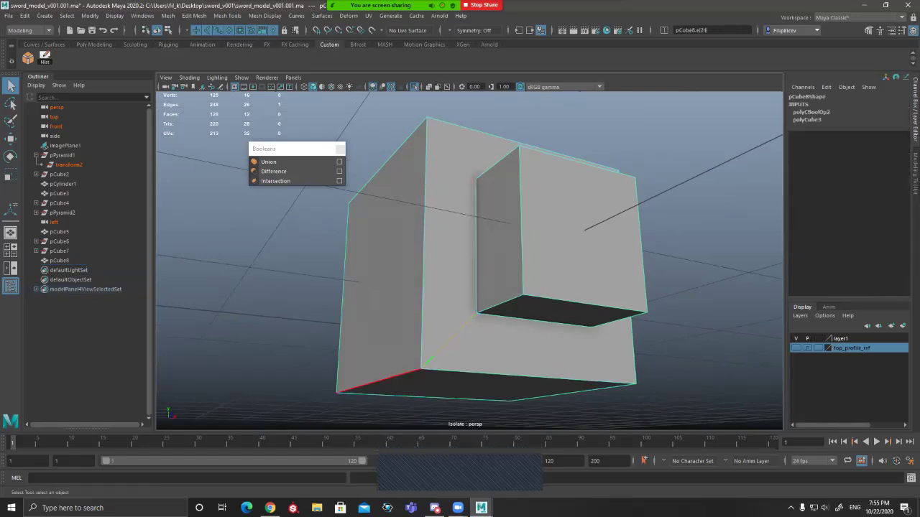
Step: Preview the united mesh smoothed, inspect the joint between the two blocks, and return to the unsmoothed display
left_click_drag(514, 345, 431, 417, "alt")
key("3")
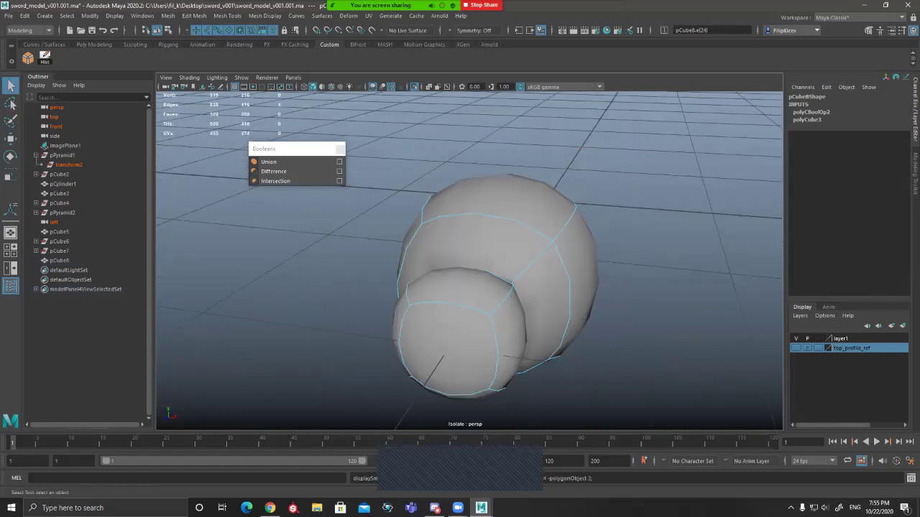
left_click_drag(557, 330, 423, 317, "alt")
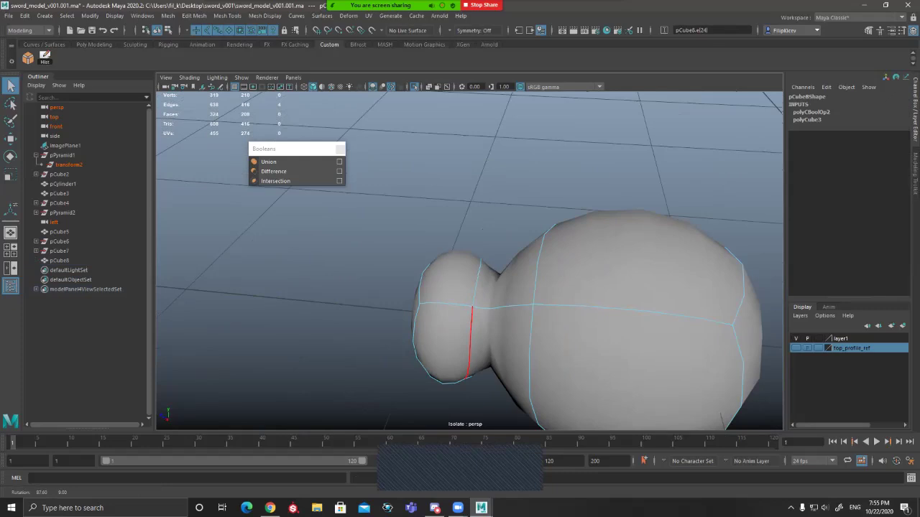
left_click_drag(458, 352, 464, 312, "alt")
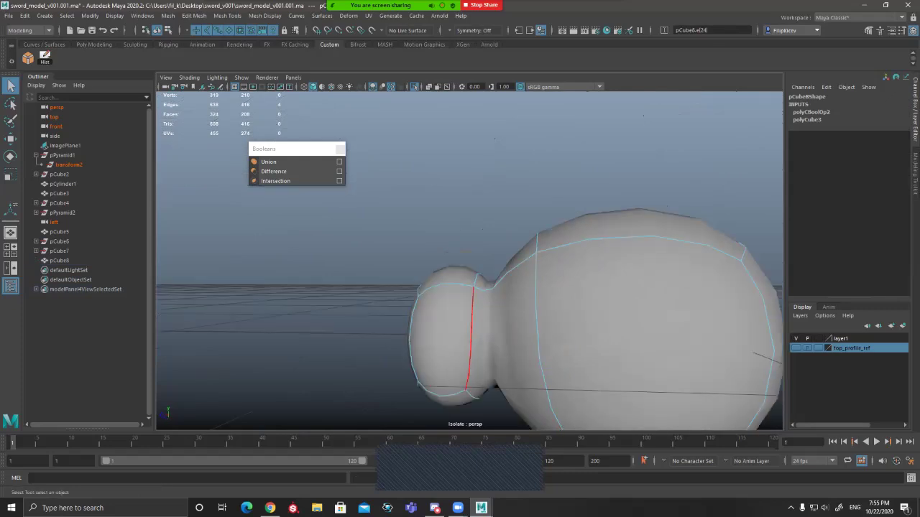
key("1")
key("5")
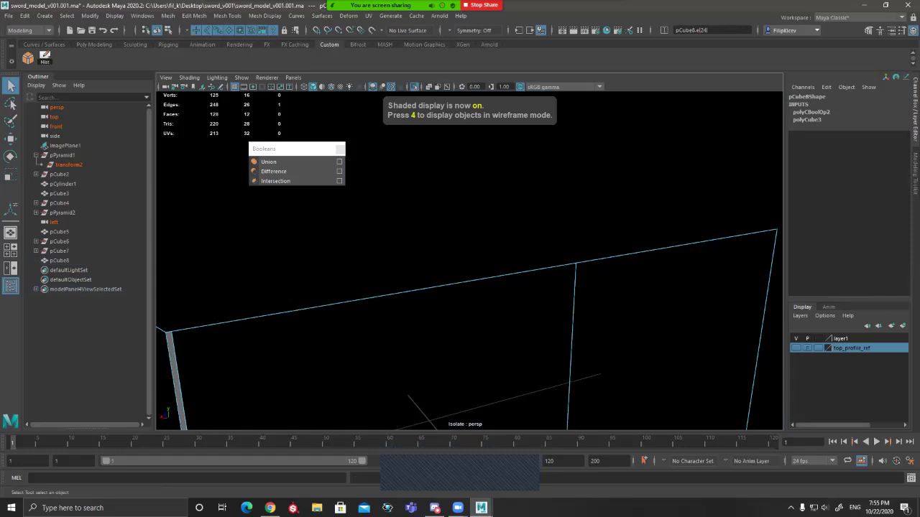
Step: Cut an edge from the small block's unconnected upper corner to the nearest corner of the large cube
key("3")
left_click_drag(438, 270, 521, 262, "alt")
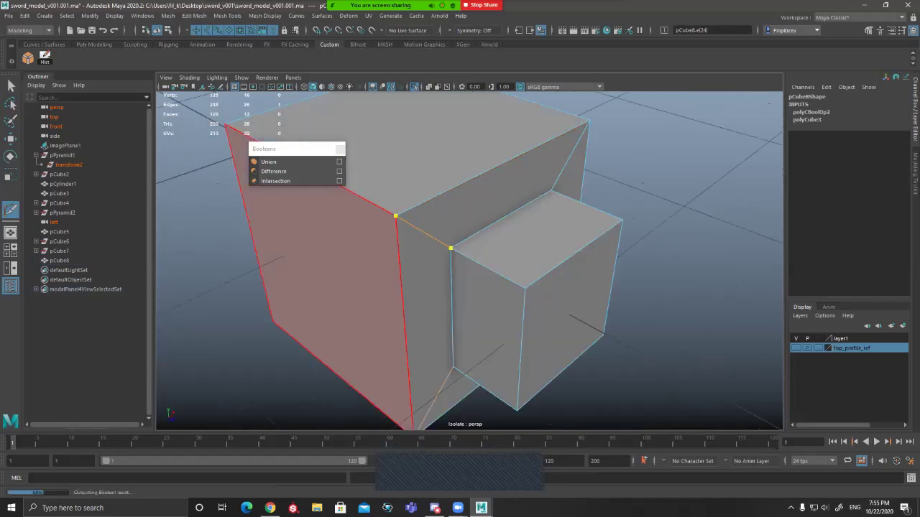
key("Return")
Step: Try to connect the small block's remaining lower corner to the large cube's corner with a Multi-Cut edge, and undo it
left_click_drag(626, 327, 509, 276, "alt")
left_click(529, 306)
left_click(597, 365)
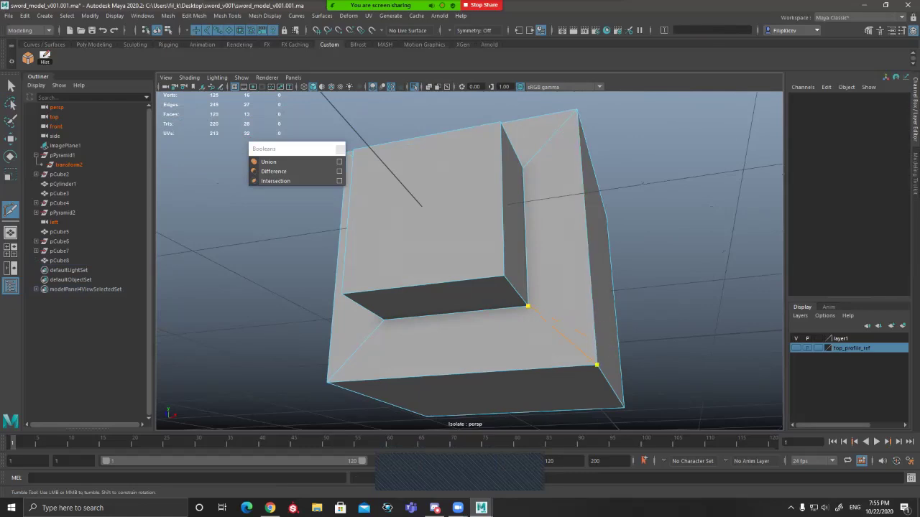
key("Return")
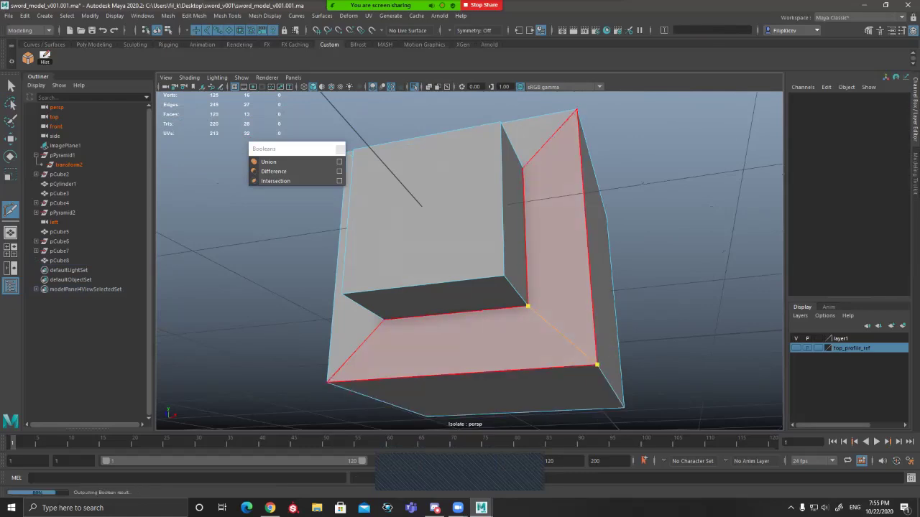
key("q")
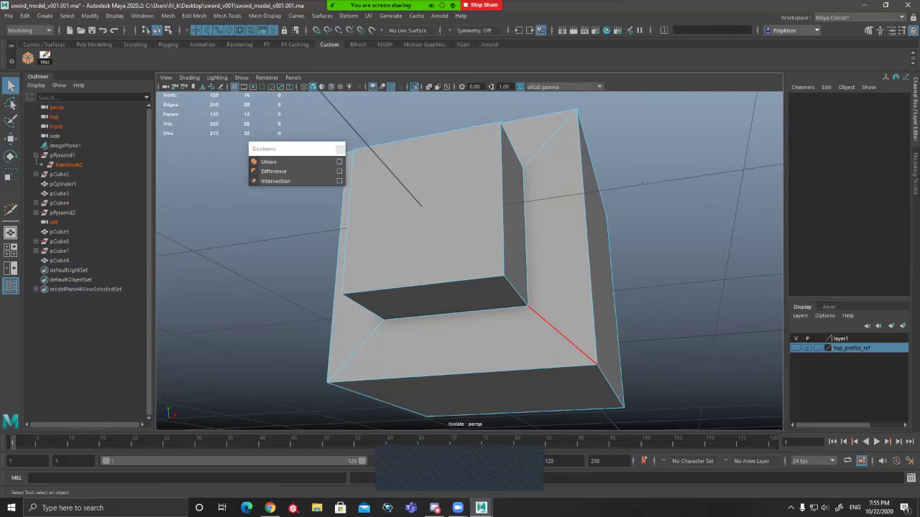
left_click(562, 336)
key("ctrl+z")
key("ctrl+z")
key("ctrl+z")
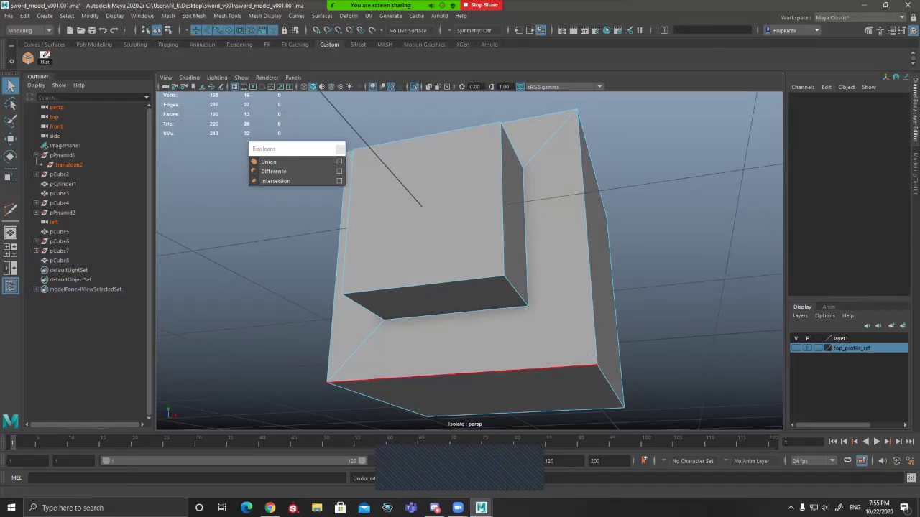
Step: Examine the face around the unconnected lower corner and check the mesh in smooth preview, ending in unsmoothed object mode
left_click(526, 235)
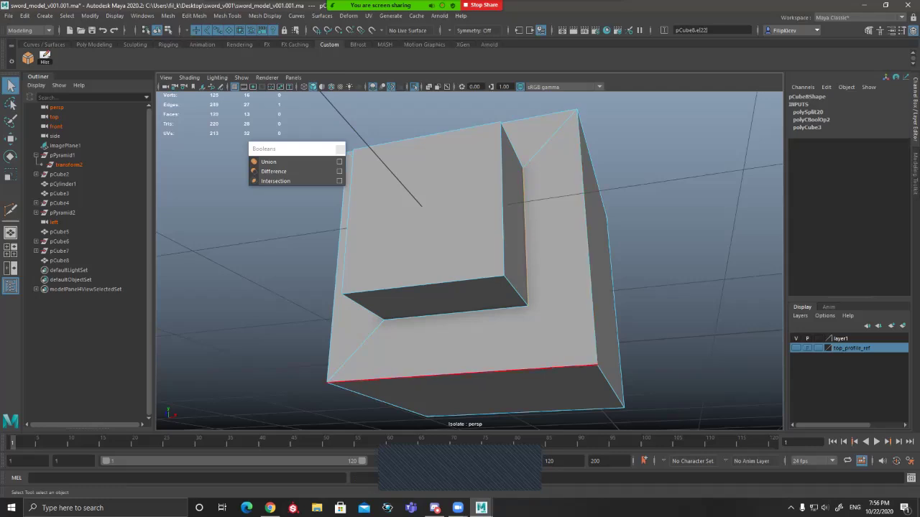
left_click_drag(486, 352, 440, 412, "alt")
key("F8")
left_click_drag(575, 193, 557, 119, "alt")
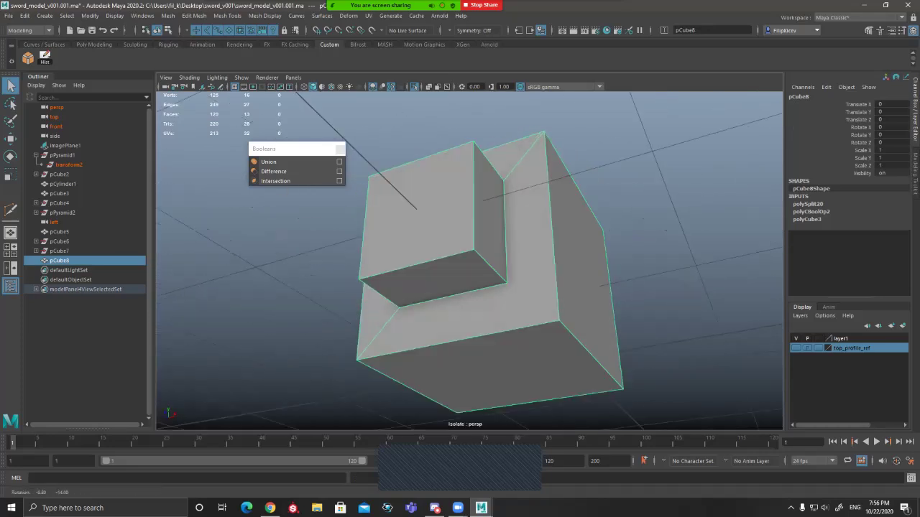
scroll(469, 260, "up", 3)
left_click_drag(431, 262, 549, 288, "alt")
key("3")
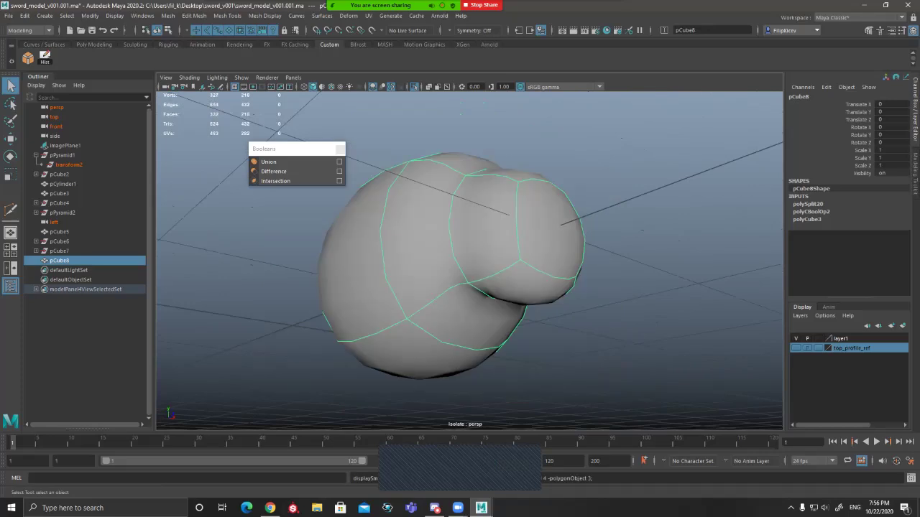
key("1")
left_click_drag(504, 259, 460, 248, "alt")
left_click_drag(518, 251, 424, 235, "alt")
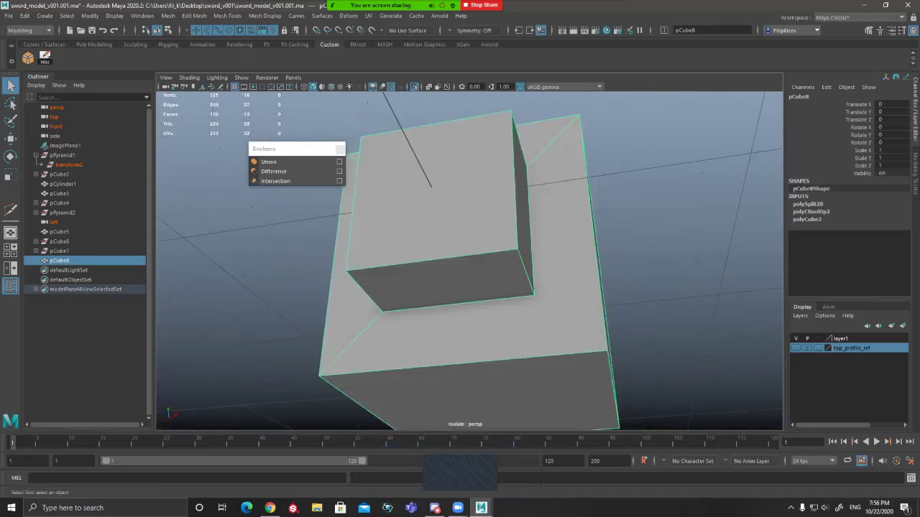
left_click_drag(503, 238, 402, 190, "alt")
scroll(469, 260, "down", 3)
scroll(469, 261, "up", 4)
scroll(469, 261, "up", 4)
left_click_drag(459, 266, 406, 287, "alt")
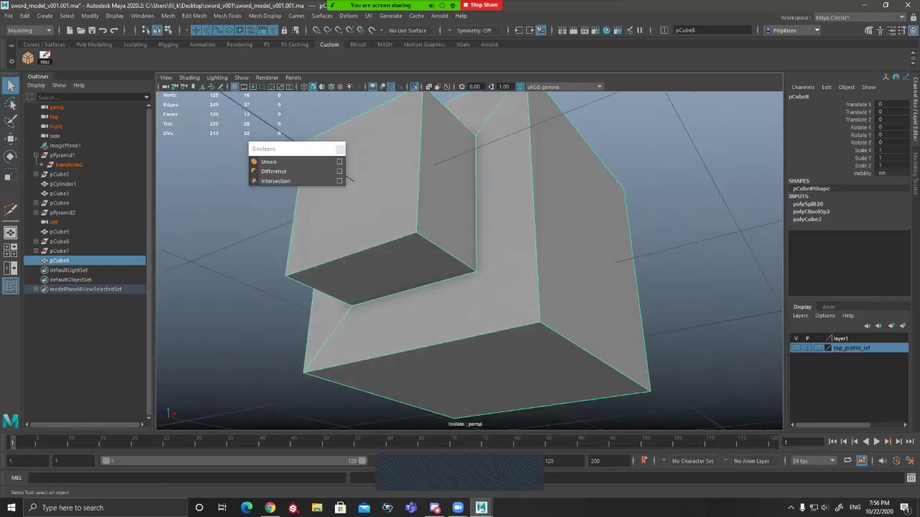
Step: Cut an edge with Multi-Cut from the small block's unconnected lower corner to the large cube's nearest corner
key("g")
left_click(475, 272)
left_click(537, 271)
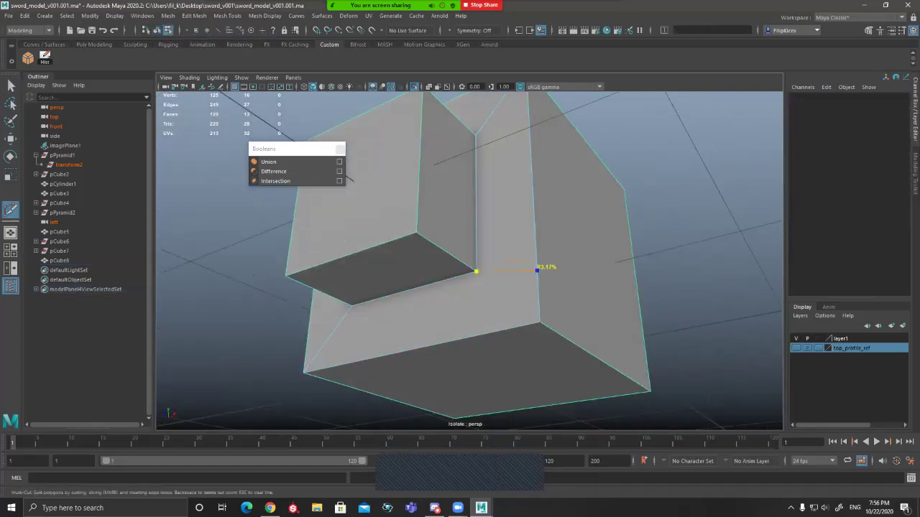
left_click_drag(537, 270, 540, 322)
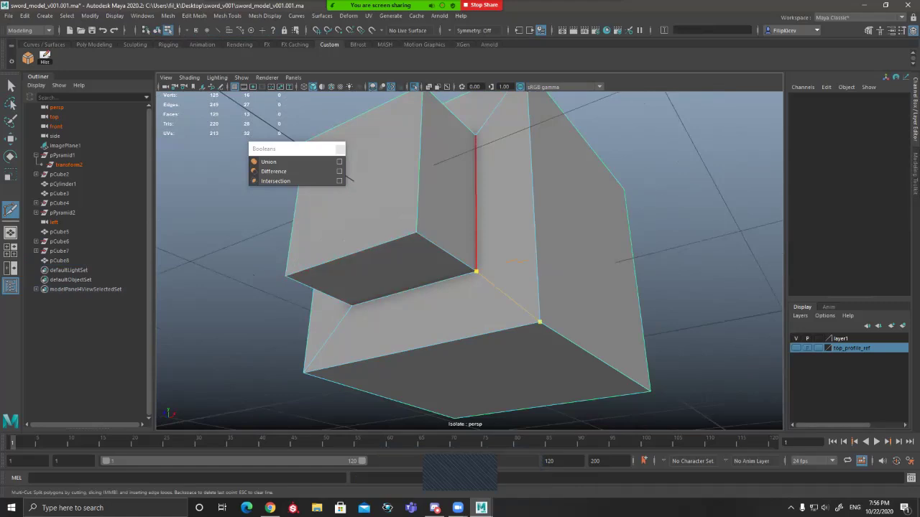
key("q")
Step: Check the fully connected mesh in smooth preview and inspect its faces from several sides in object mode
left_click_drag(476, 216, 610, 288, "alt")
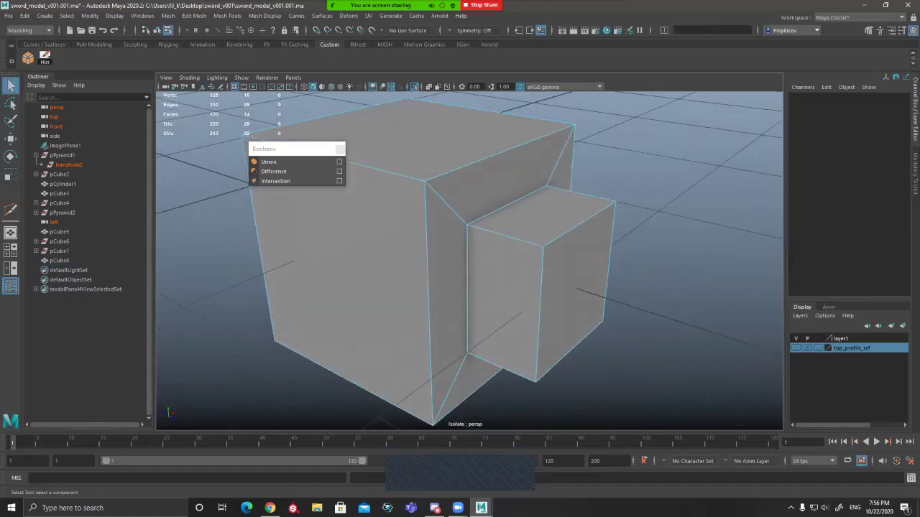
left_click_drag(610, 251, 661, 270, "alt")
key("3")
key("1")
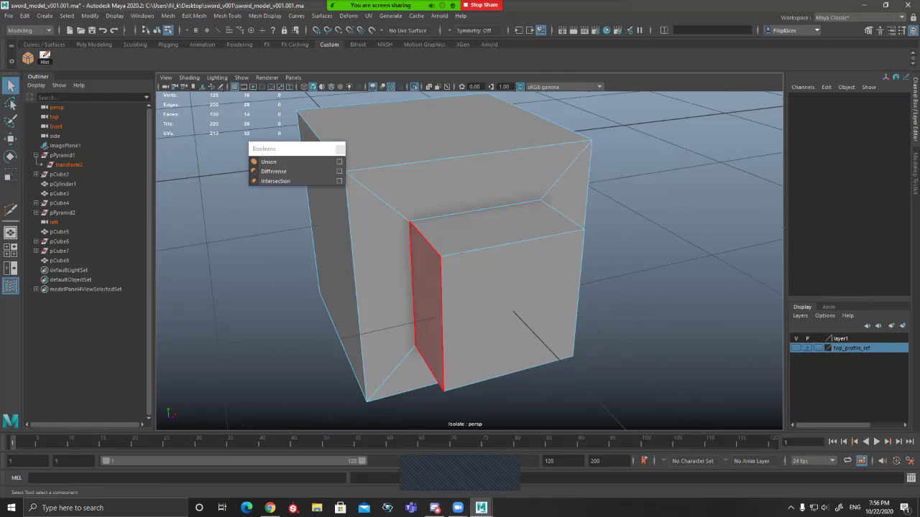
key("F8")
left_click_drag(427, 305, 503, 308, "alt")
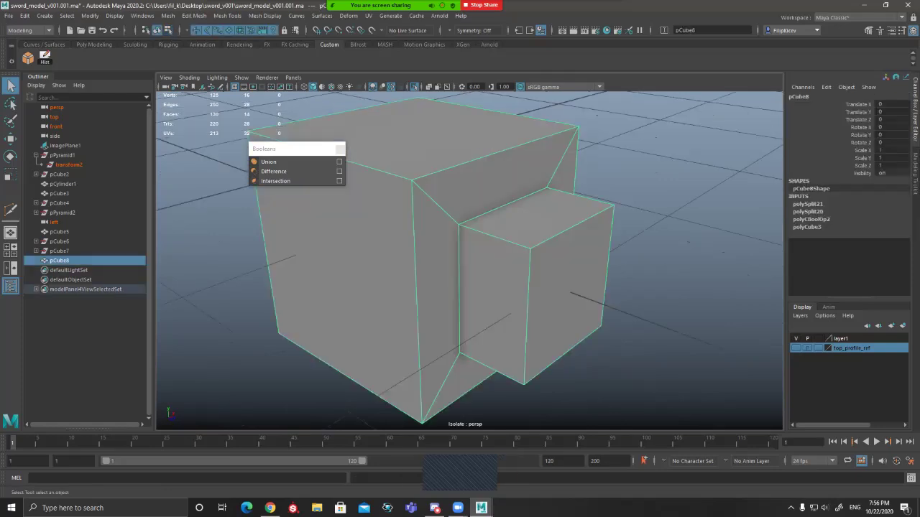
left_click_drag(496, 295, 543, 287, "alt")
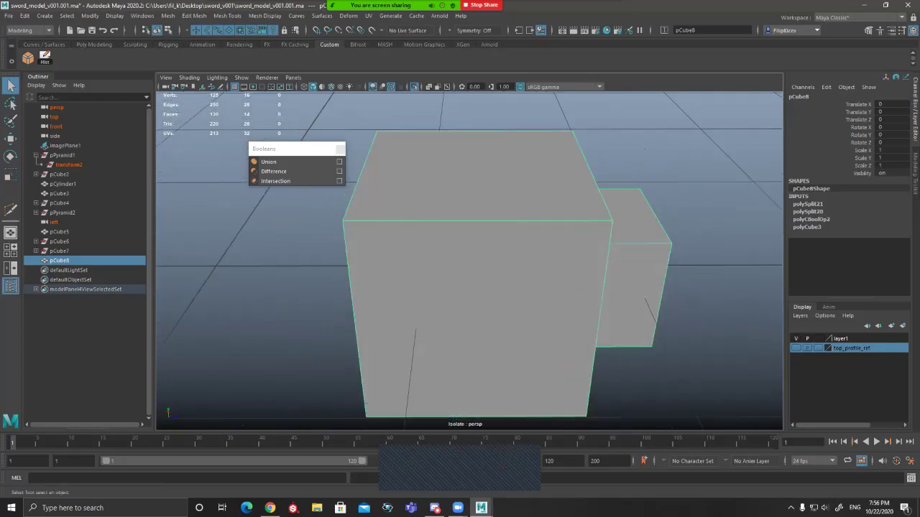
Step: Create a polygon cylinder and scale it uniformly to about 0.309
left_click(44, 15)
mouse_move(74, 50)
left_click(189, 68)
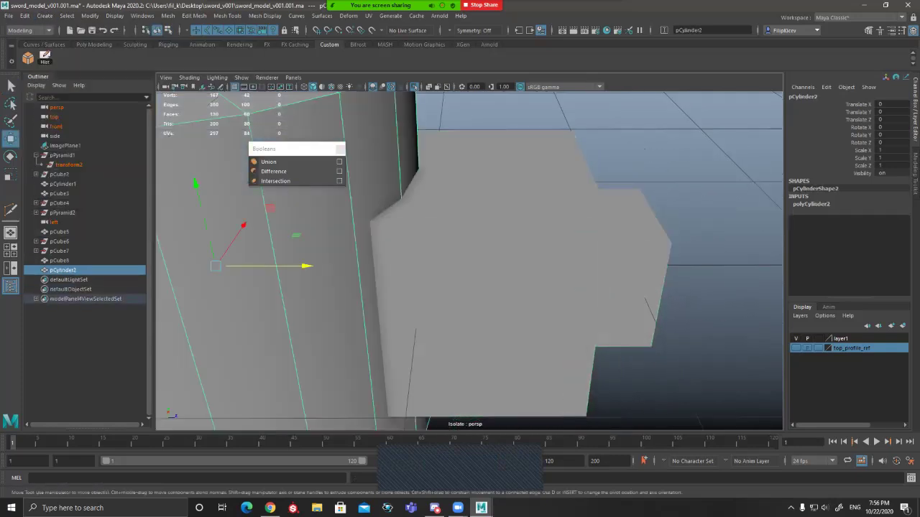
right_click_drag(460, 287, 388, 287, "alt")
middle_click_drag(388, 287, 449, 290, "alt")
key("r")
left_click_drag(382, 266, 534, 184)
Step: Move the cylinder into the large cube's top face, to about X -0.015, Y 0.566, Z 1.239
key("w")
left_click_drag(534, 183, 684, 204, "alt")
left_click_drag(301, 215, 332, 209)
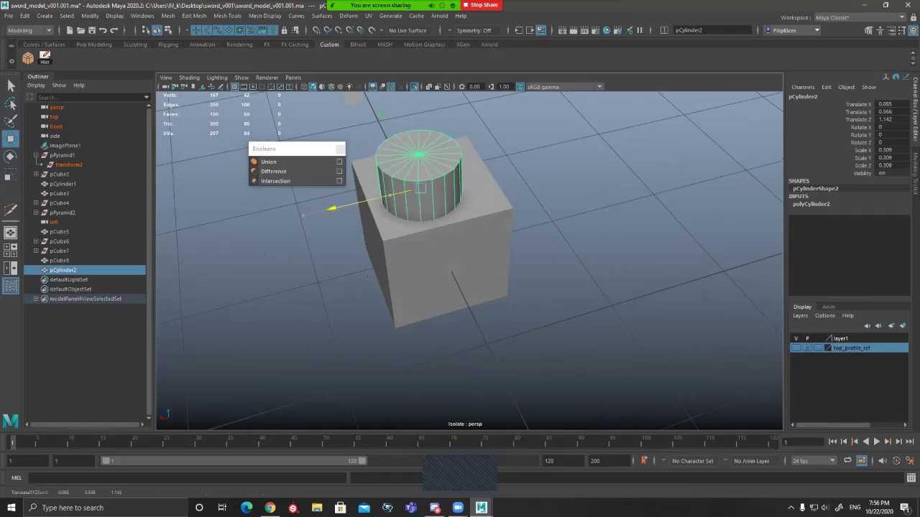
left_click_drag(408, 327, 416, 307)
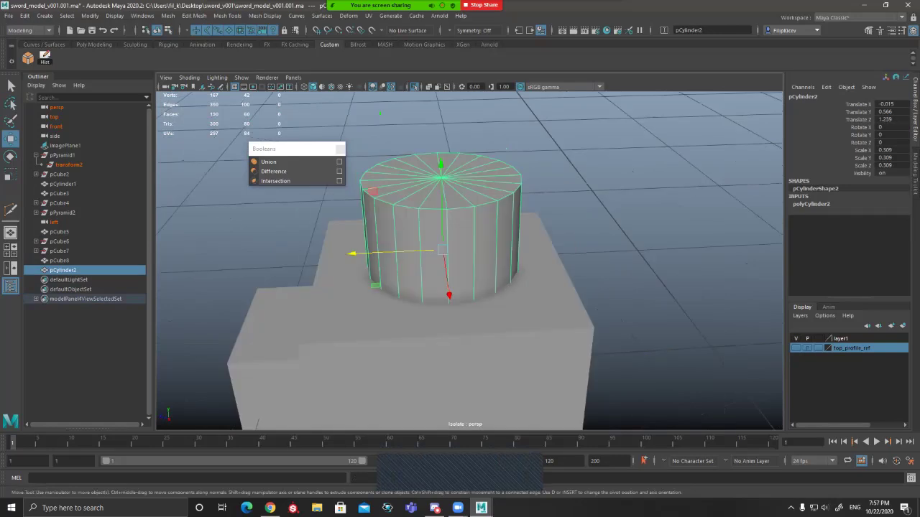
Step: Reduce the cylinder to eight axis subdivisions and merge it with the joined cube mesh using a Boolean Union
left_click(460, 360)
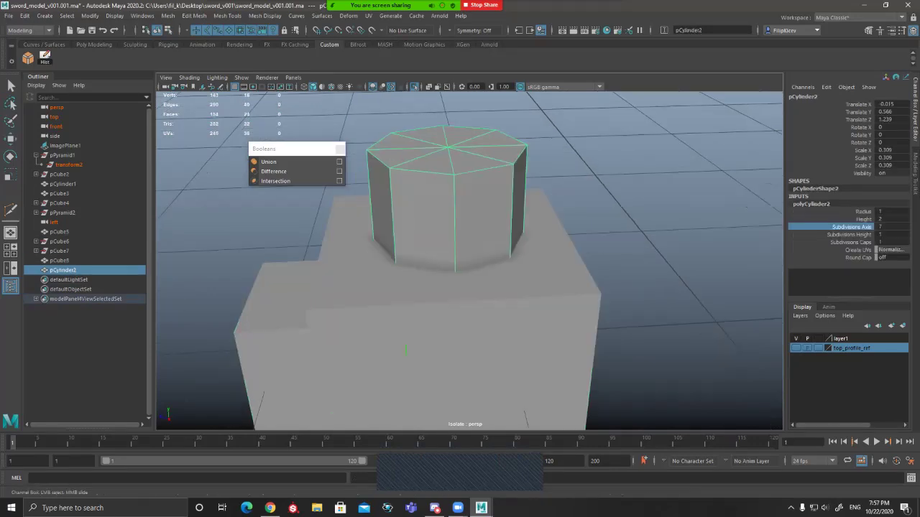
key("q")
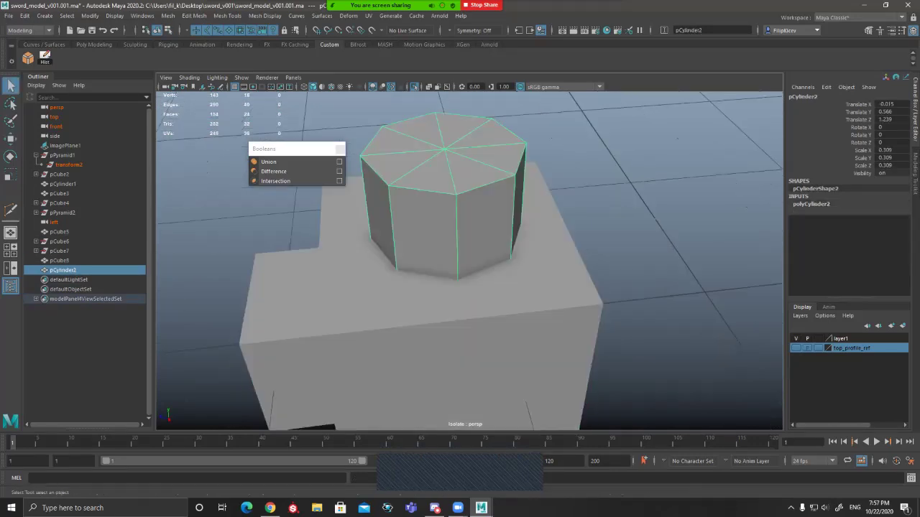
left_click(302, 237, "shift")
left_click(268, 161)
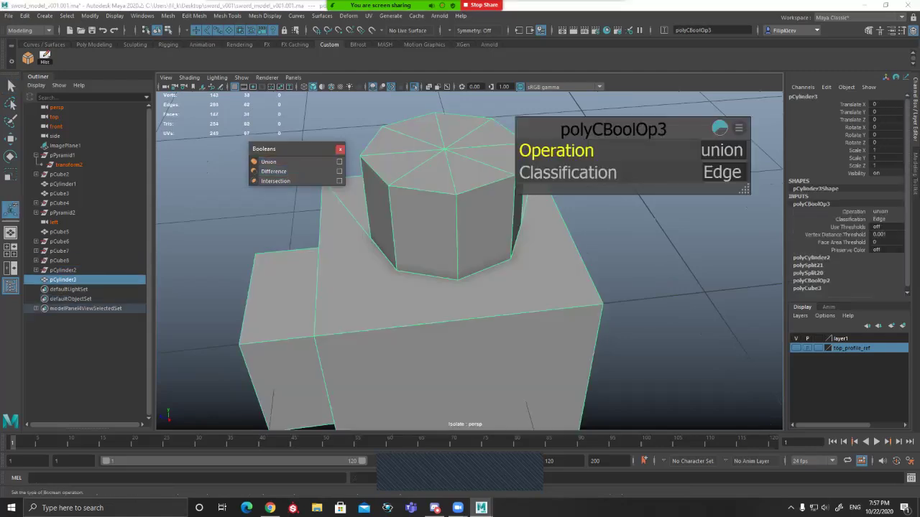
left_click_drag(402, 288, 481, 293, "alt")
middle_click_drag(431, 259, 511, 272, "alt")
left_click(11, 86)
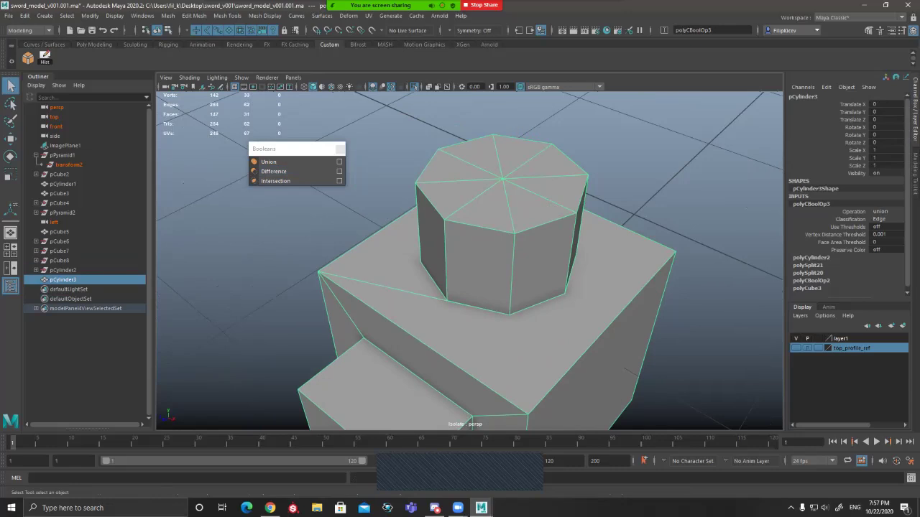
Step: Delete the two edges running from the cylinder's base to the corners of the large cube's top face
left_click_drag(431, 273, 603, 270, "alt")
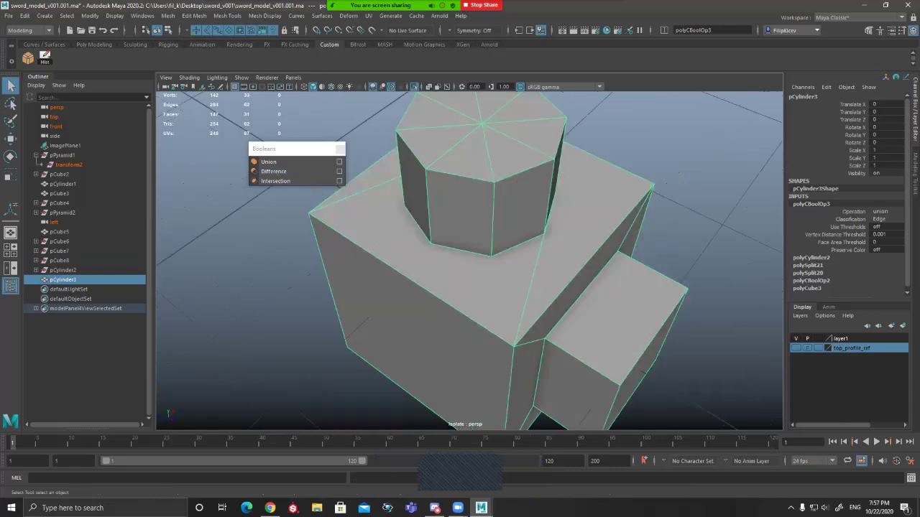
left_click_drag(403, 273, 611, 269, "alt")
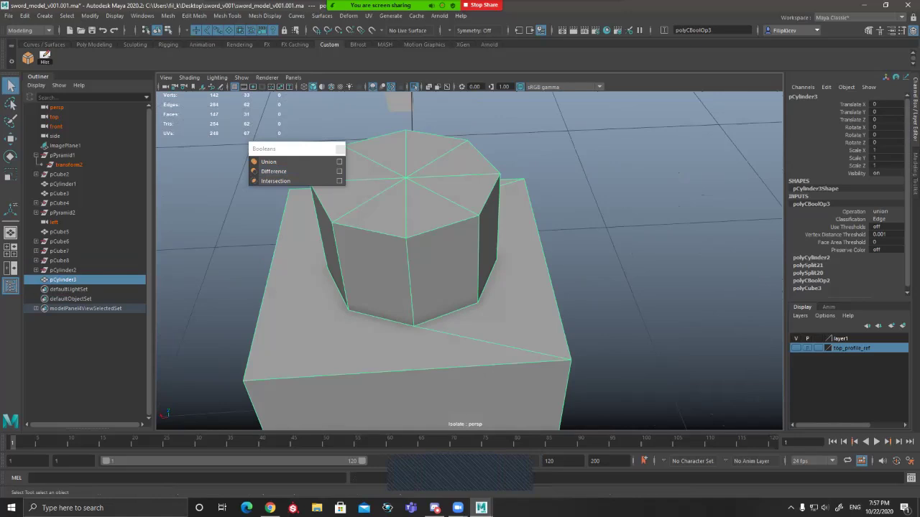
left_click_drag(561, 266, 401, 273, "alt")
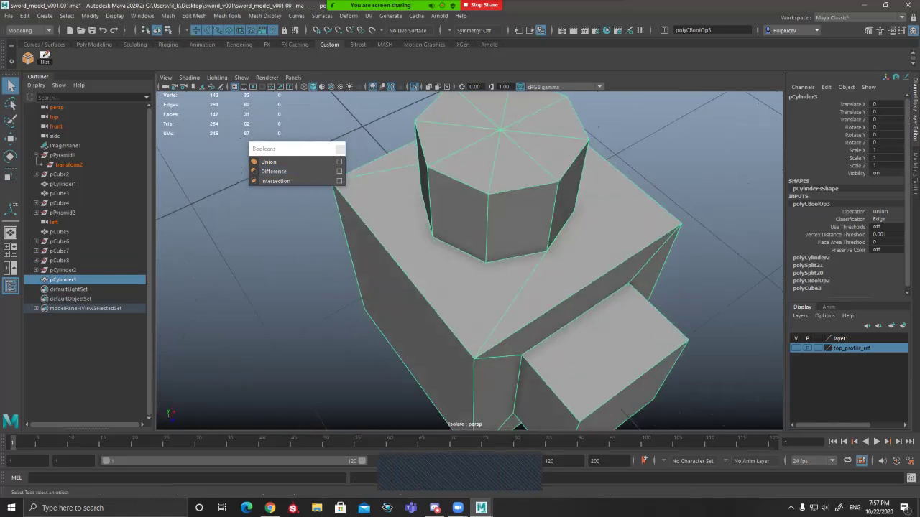
left_click_drag(488, 273, 625, 273, "alt")
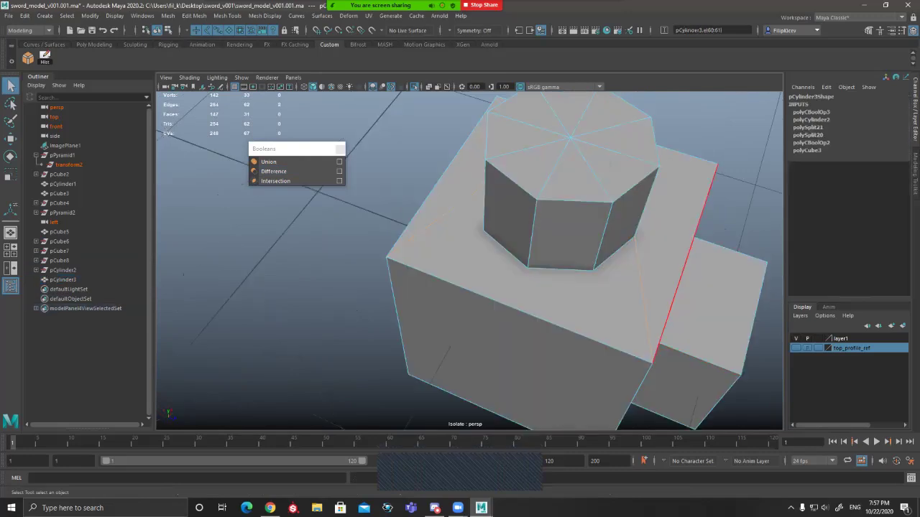
key("ctrl+Delete")
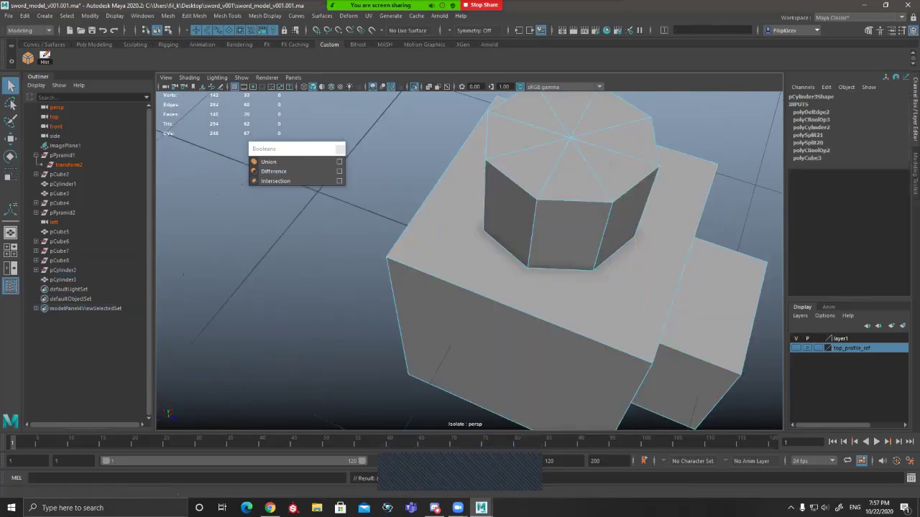
Step: Insert a centred edge loop through the small block's side with Multi-Cut and try connecting the large cube's top corner to it
left_click_drag(682, 270, 503, 296, "alt")
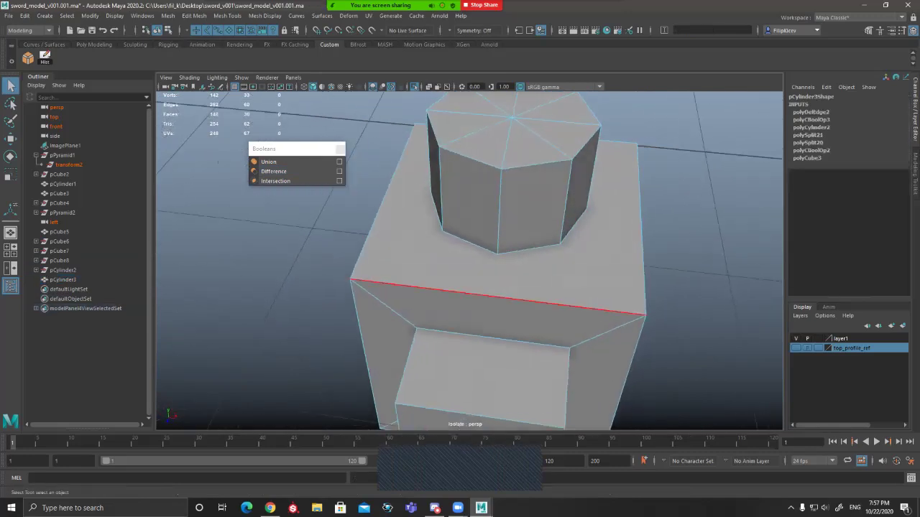
key("ctrl+shift+x")
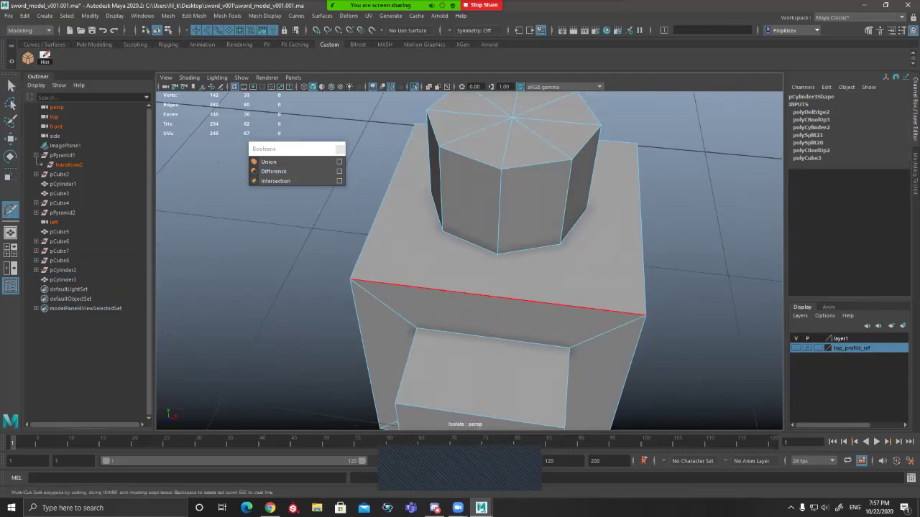
middle_click(496, 297, "ctrl")
left_click(645, 315)
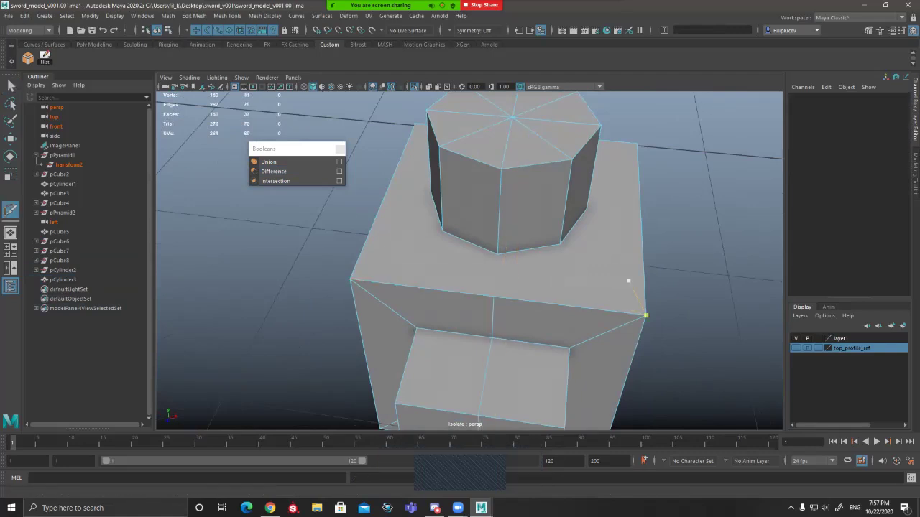
left_click(493, 297)
left_click_drag(500, 282, 485, 277, "alt")
key("ctrl+z")
Step: Insert a centred edge loop on the large cube's adjacent side and try to cut from its top end to the cylinder's nearest base vertex
left_click_drag(618, 226, 539, 282, "alt")
scroll(539, 282, "down", 3)
middle_click_drag(539, 282, 503, 287, "alt")
left_click(447, 238)
key("ctrl+z")
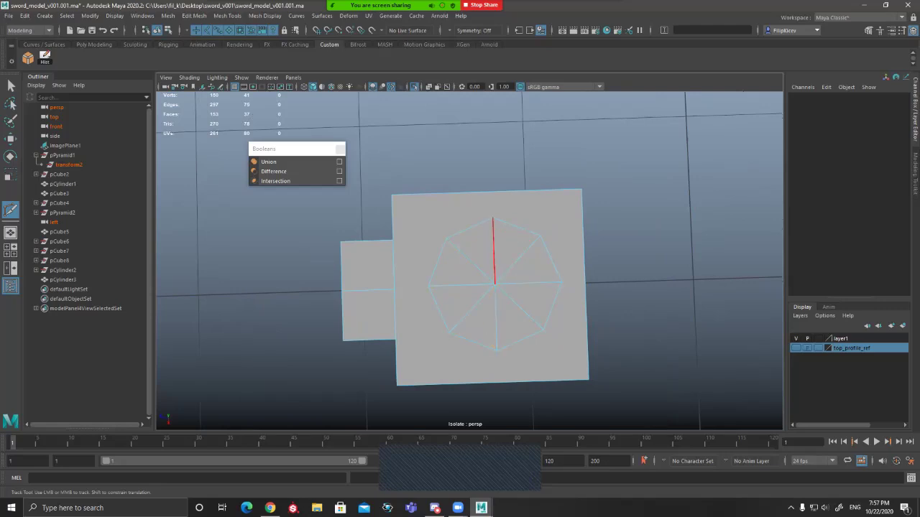
middle_click_drag(471, 343, 452, 239, "alt")
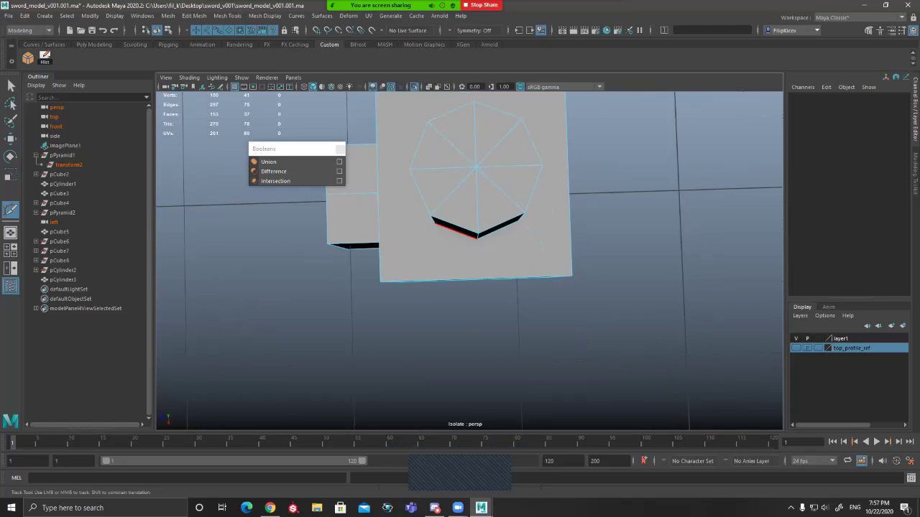
left_click_drag(455, 241, 463, 205, "alt")
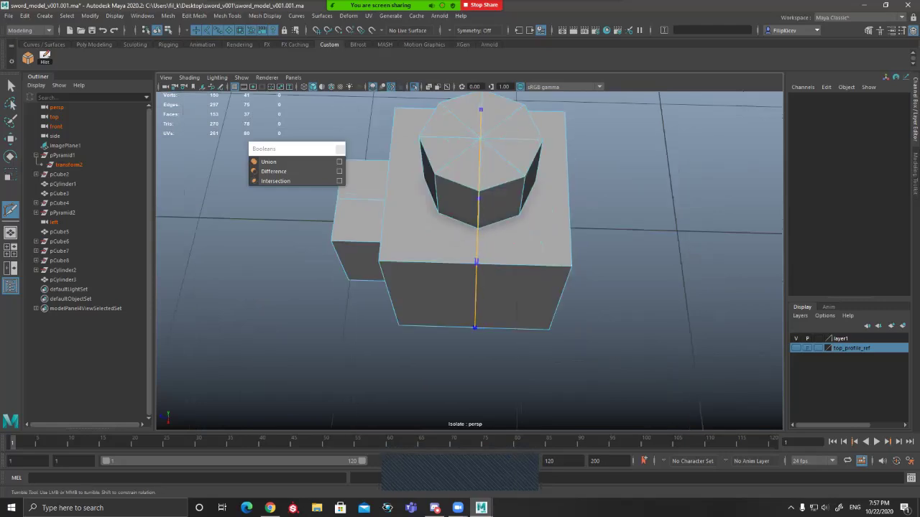
left_click(476, 262, "ctrl")
left_click(476, 264)
left_click(478, 229)
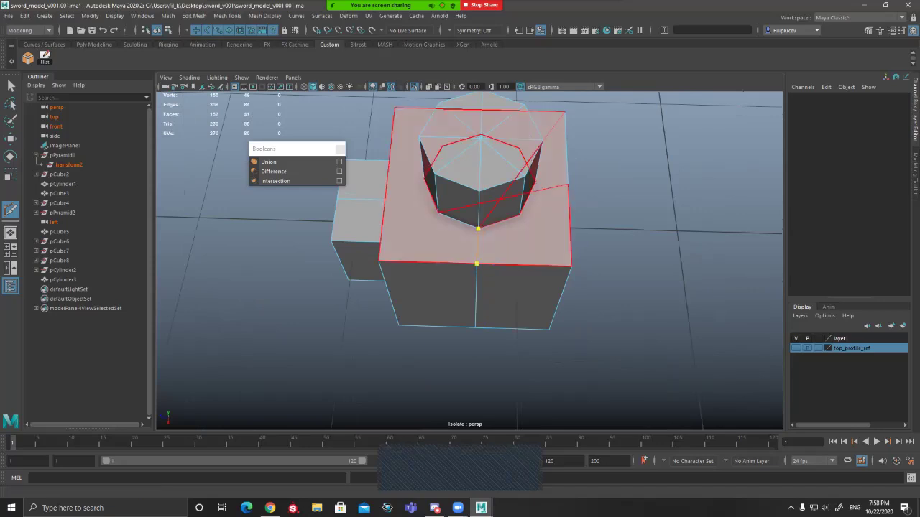
left_click_drag(476, 264, 431, 205, "alt")
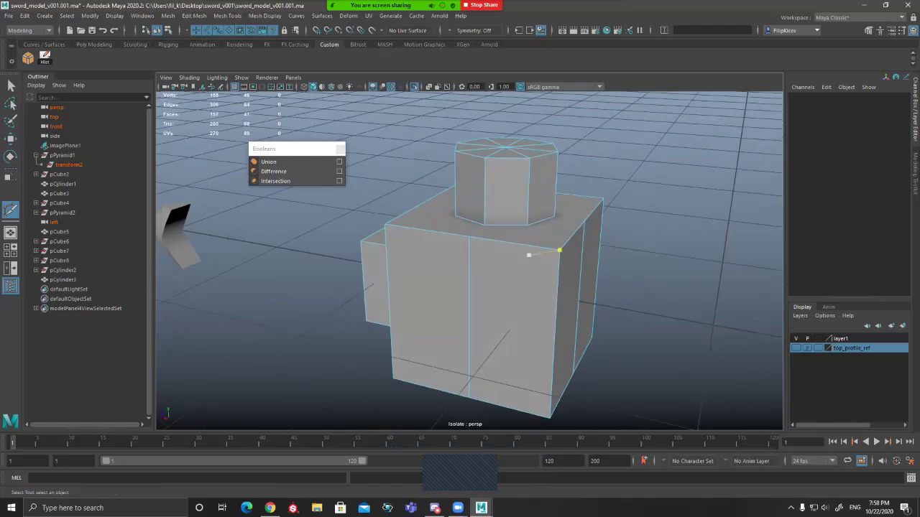
Step: Check the cut mesh in smooth preview and examine the junction of cylinder and large cube up close, including from inside
key("q")
key("3")
left_click_drag(549, 263, 582, 207, "alt")
key("1")
right_click_drag(490, 266, 546, 266, "alt")
middle_click_drag(518, 265, 596, 352, "alt")
left_click_drag(489, 287, 566, 349, "alt")
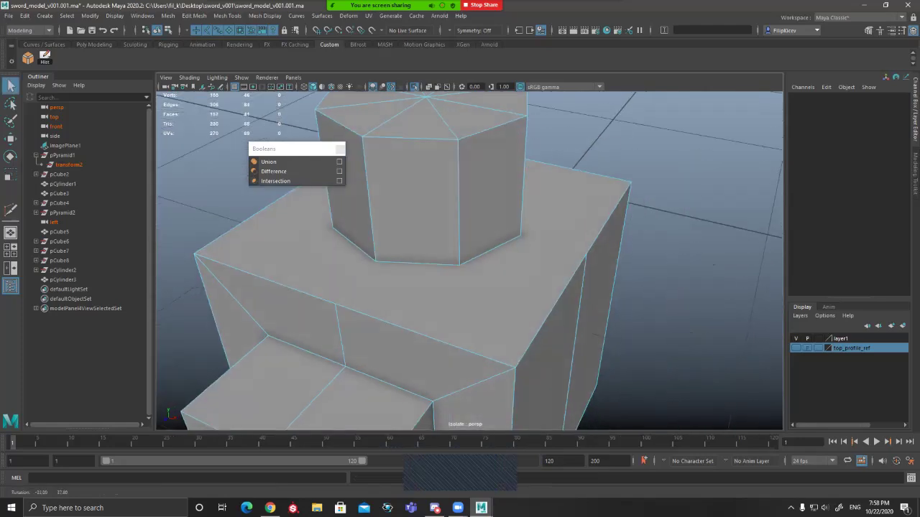
left_click_drag(503, 323, 488, 165, "alt")
middle_click_drag(402, 331, 575, 185, "alt")
left_click_drag(518, 216, 547, 273, "alt")
right_click_drag(503, 266, 561, 266, "alt")
right_click_drag(593, 140, 632, 137, "alt")
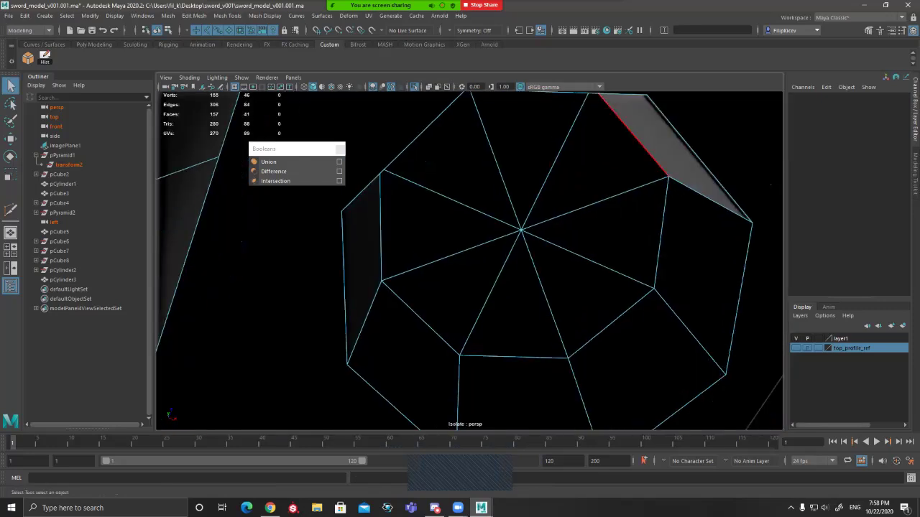
Step: Select the large cube's top face and compare its junction with the cylinder in smooth preview and unsmoothed display
left_click(668, 151)
key("f")
left_click_drag(647, 159, 532, 282, "alt")
key("3")
left_click_drag(472, 373, 447, 378, "alt")
left_click(449, 291)
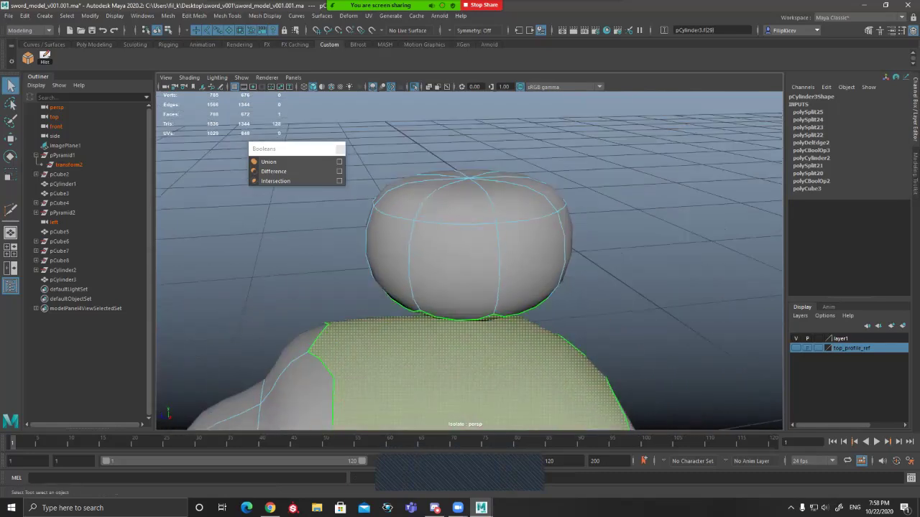
key("1")
left_click_drag(451, 302, 417, 341, "alt")
Step: Undo the Multi-Cut edge loops and the edge deletion back to the state just after the cylinder union
key("ctrl+z")
key("ctrl+z")
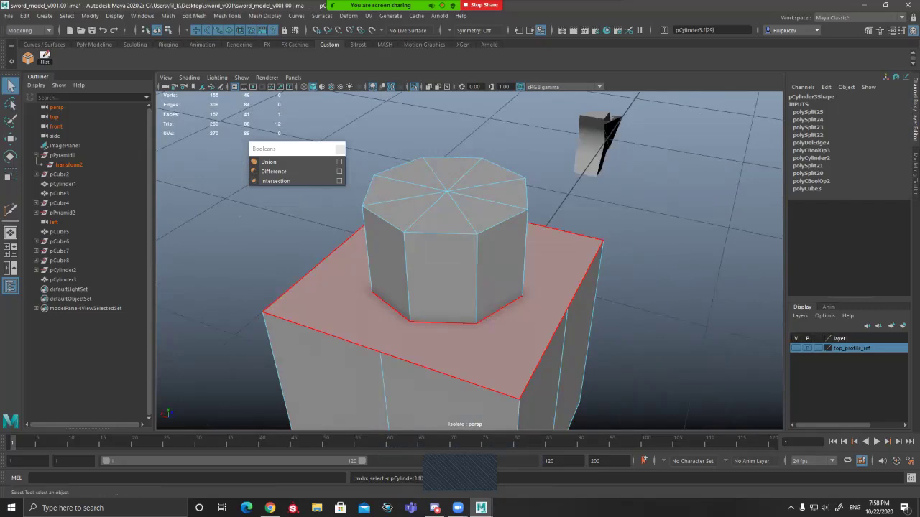
key("ctrl+z")
key("ctrl+z")
key("ctrl+z")
key("ctrl+z")
left_click_drag(532, 313, 471, 329, "alt")
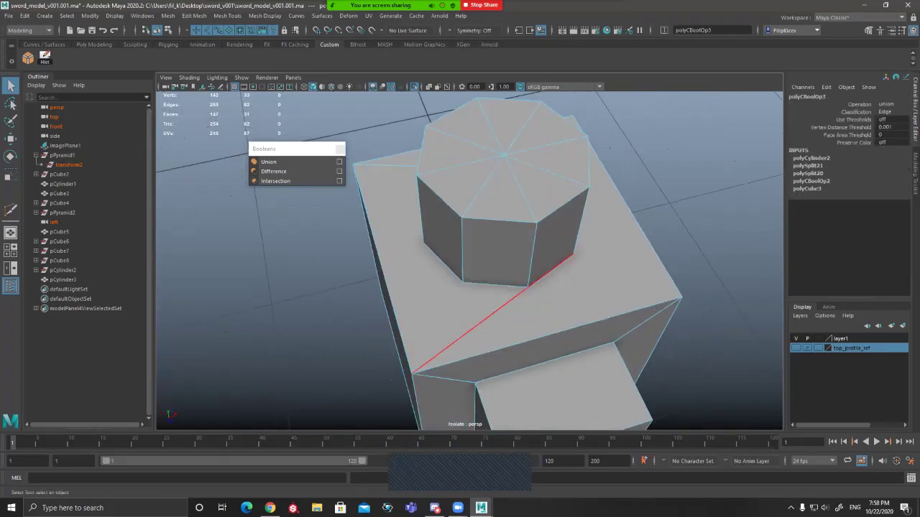
Step: Select the two edges joining the cylinder's base to the cube's top corners and check their effect in smooth preview
double_click(498, 310)
left_click_drag(496, 301, 461, 248, "alt")
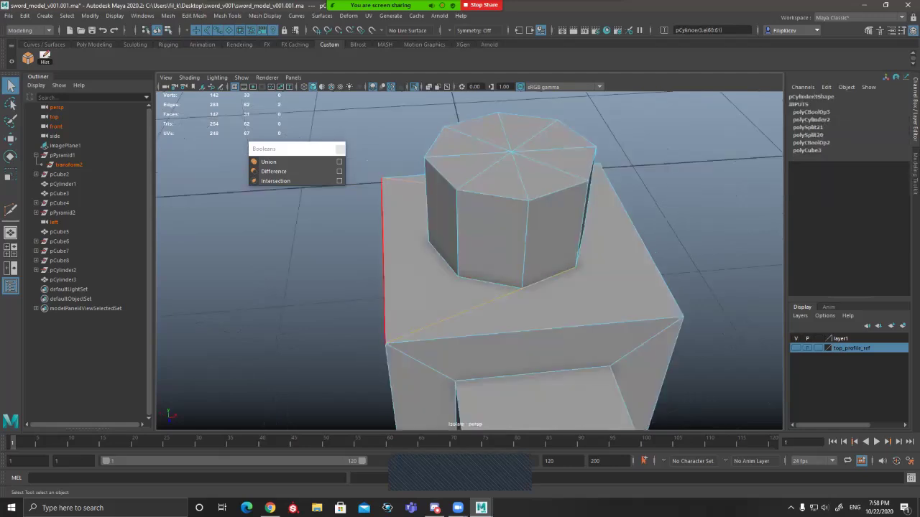
left_click_drag(385, 276, 496, 301, "alt")
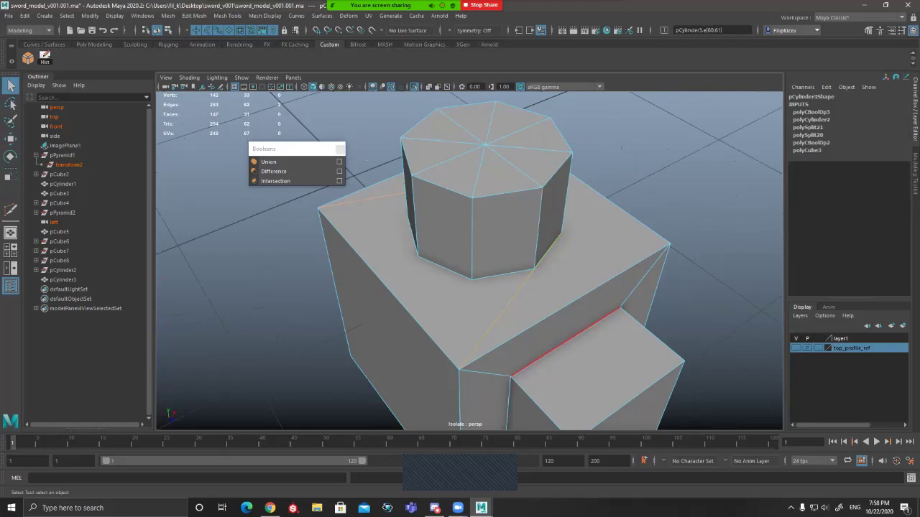
left_click_drag(554, 332, 493, 296, "alt")
key("ctrl+z")
key("ctrl+z")
key("ctrl+z")
key("ctrl+z")
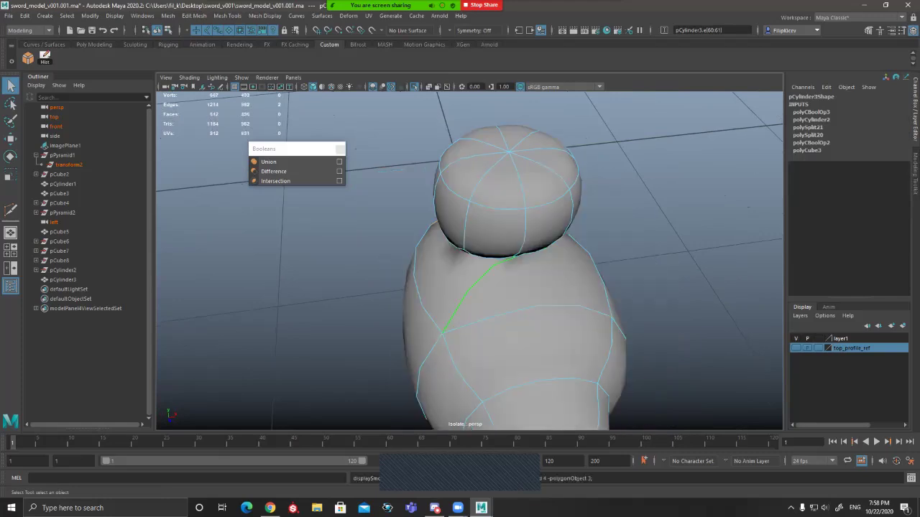
key("ctrl+z")
key("ctrl+z")
key("ctrl+z")
key("ctrl+z")
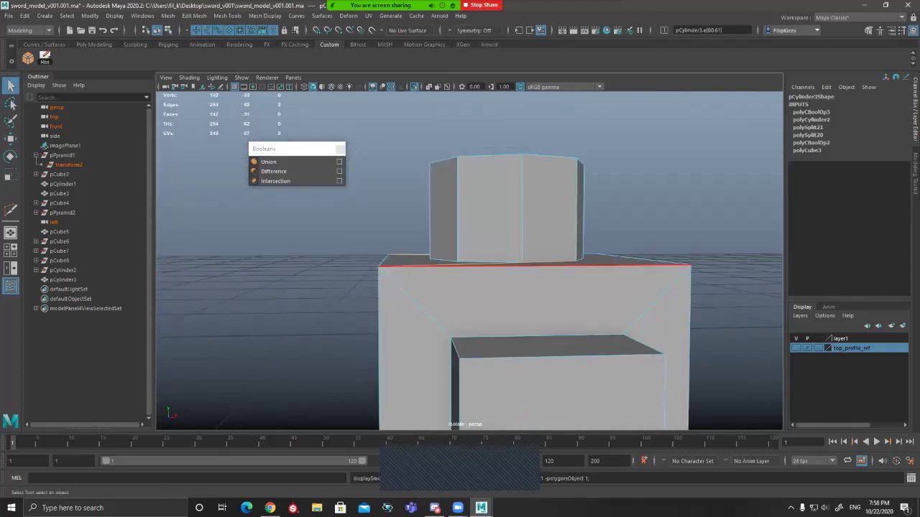
Step: Cut an edge with Multi-Cut from the cylinder's base to about the middle of the large cube's top edge on each of two opposite sides
right_click_drag(496, 320, 464, 327, "alt")
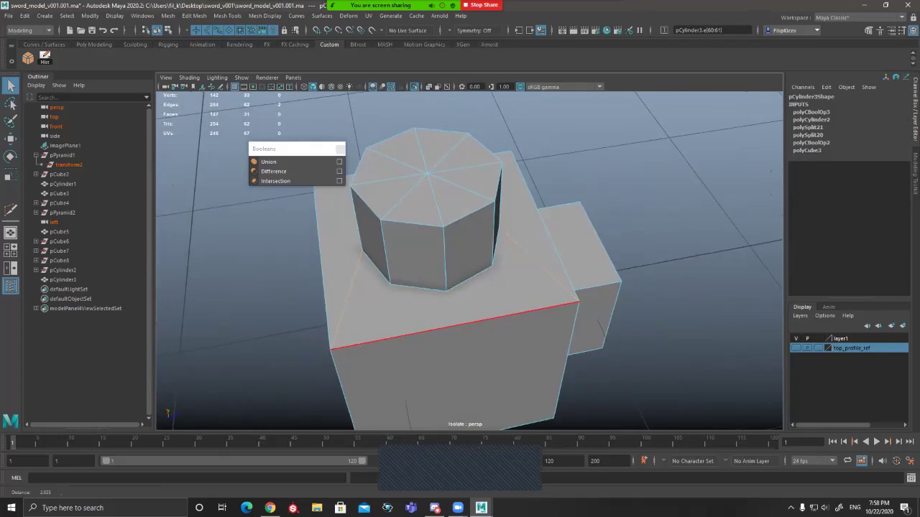
left_click_drag(463, 327, 460, 291, "alt")
left_click_drag(589, 234, 496, 219, "alt")
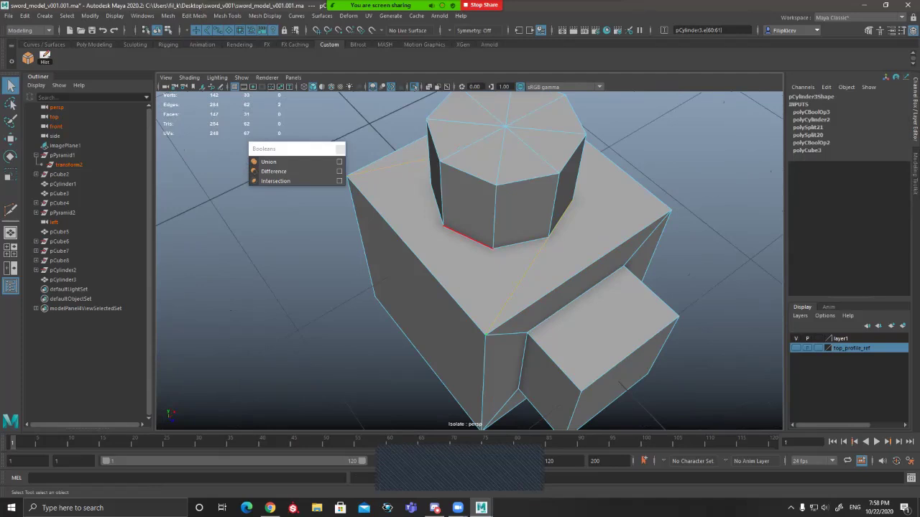
left_click_drag(467, 239, 550, 235, "alt")
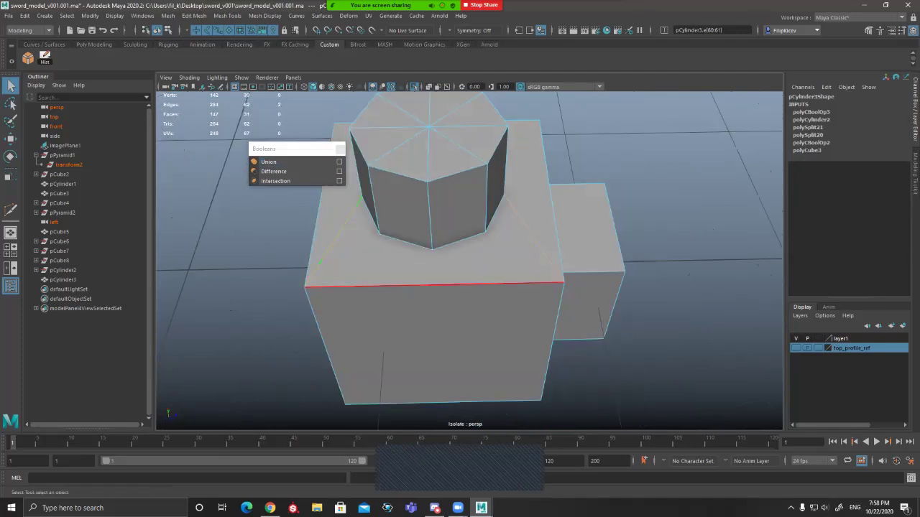
left_click_drag(434, 286, 434, 286, "alt")
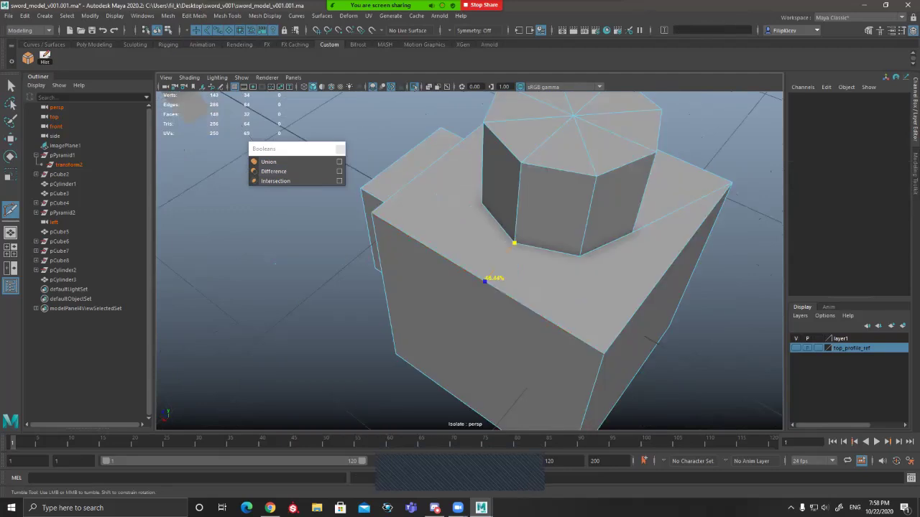
key("q")
Step: Examine the top-face regions beside the new cuts, selecting in turn each edge from the cylinder's base to a cube corner
left_click_drag(484, 281, 345, 269, "alt")
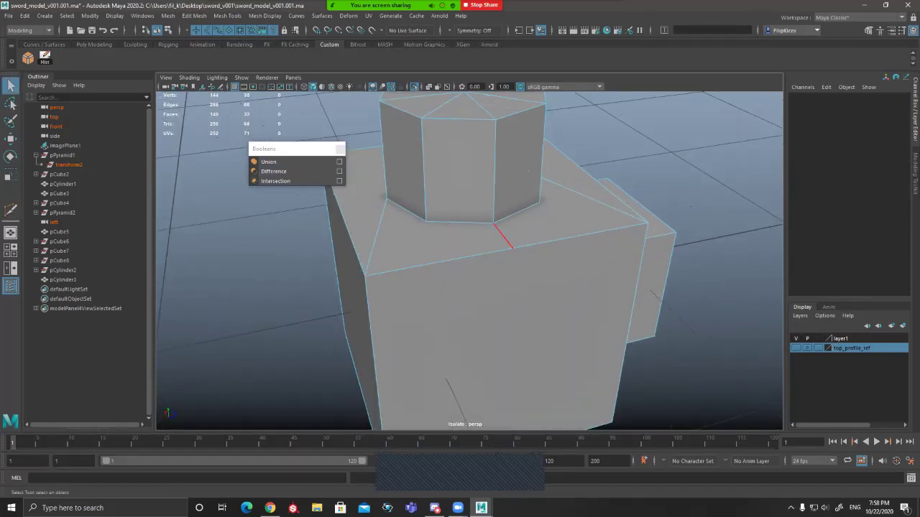
left_click_drag(561, 215, 532, 252, "alt")
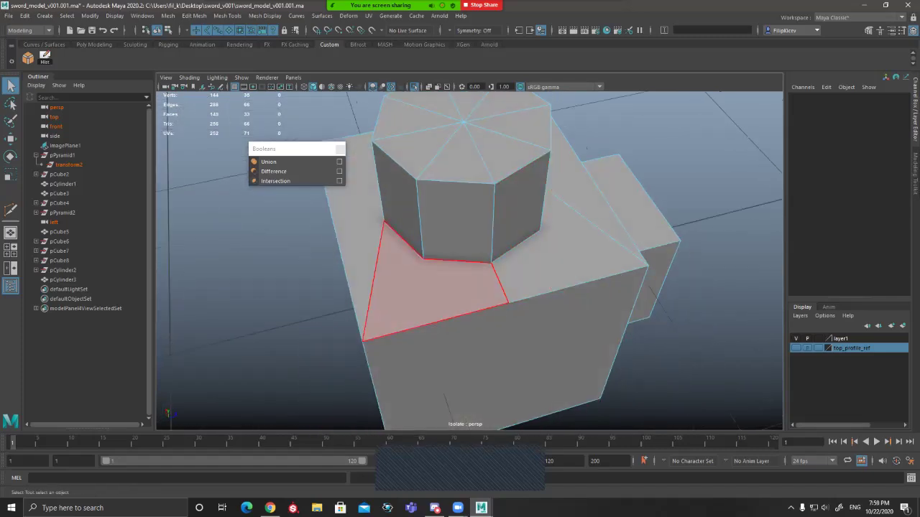
left_click(374, 283)
left_click_drag(376, 281, 503, 233, "alt")
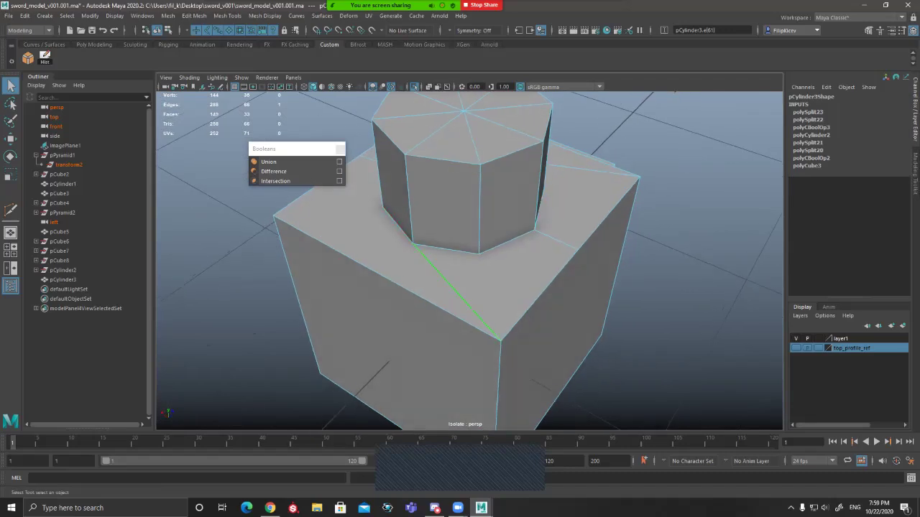
left_click_drag(532, 205, 403, 251, "alt")
left_click(573, 274)
left_click(561, 267)
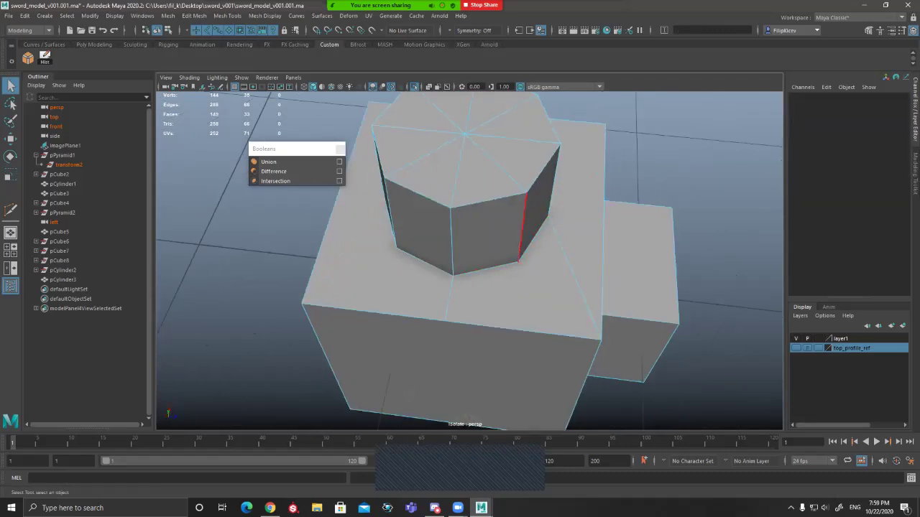
left_click(572, 271)
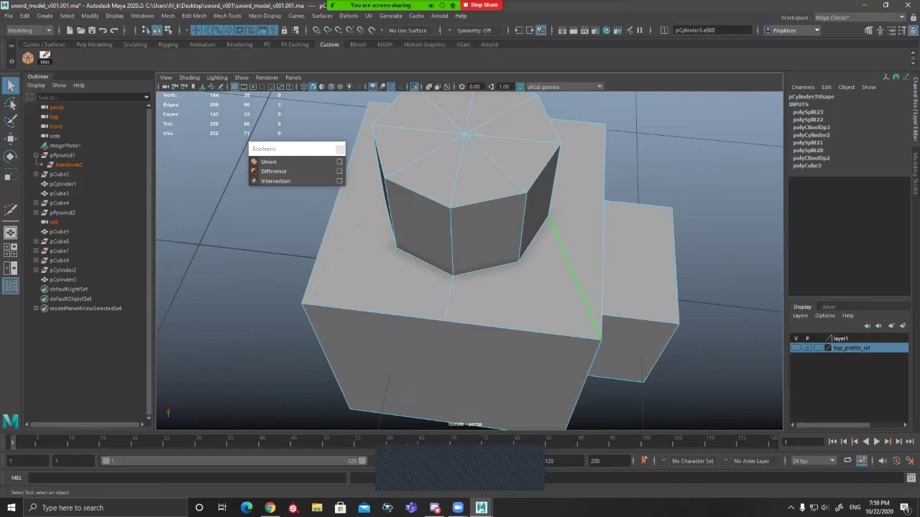
Step: Delete the edges joining the cylinder's base to the large cube's top corners and check the mesh in smooth preview
left_click_drag(575, 259, 478, 245, "alt")
left_click(537, 229, "shift")
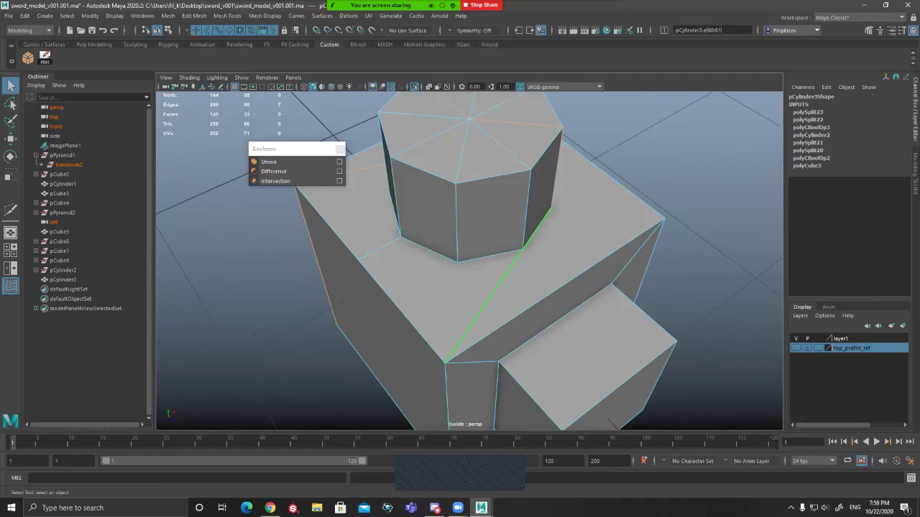
key("ctrl+Delete")
left_click_drag(538, 228, 467, 327, "alt")
key("3")
left_click_drag(535, 273, 542, 190, "alt")
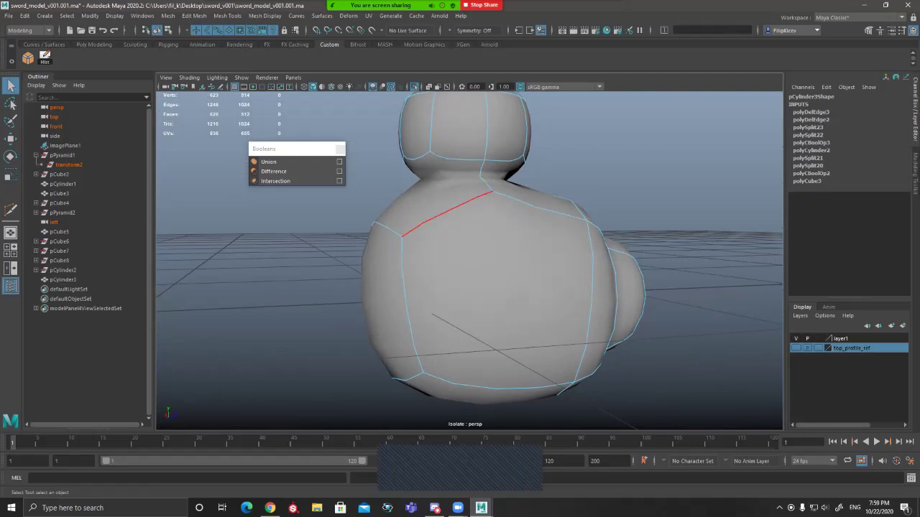
left_click_drag(527, 137, 454, 155, "alt")
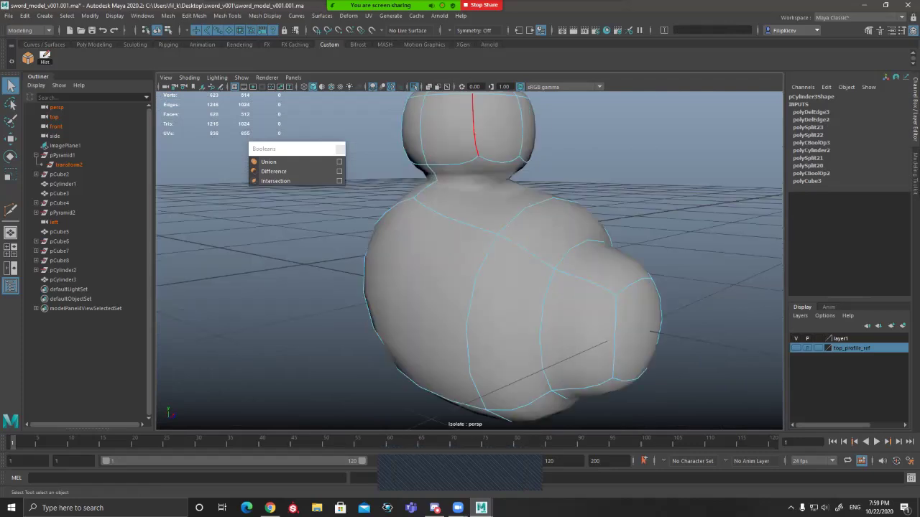
key("1")
Step: With Multi-Cut, cut a line through the middle of both cubes and connect it on the top face to the cylinder's base
left_click_drag(497, 219, 495, 249, "alt")
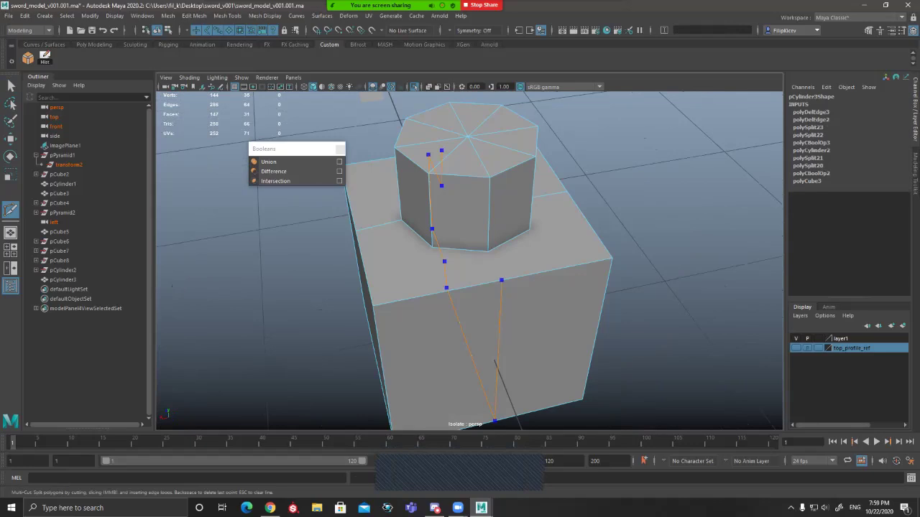
key("Return")
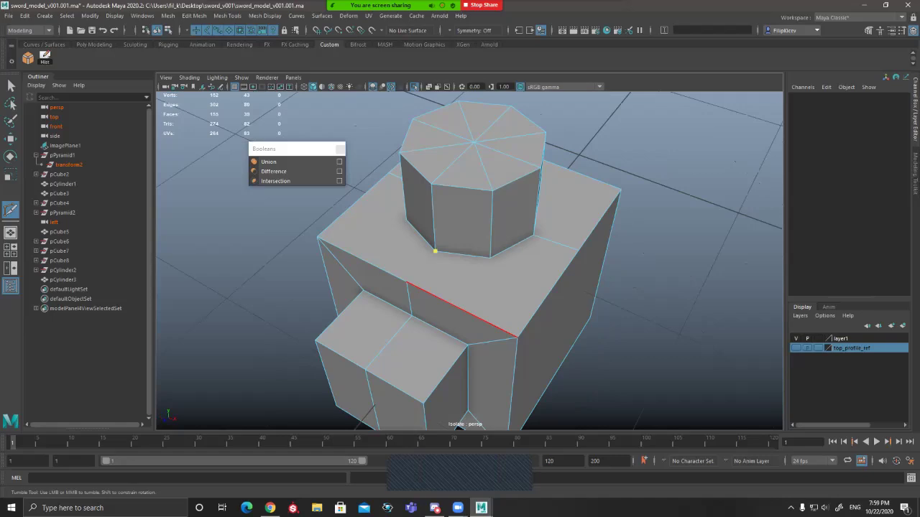
left_click(408, 282)
key("Return")
left_click_drag(431, 281, 323, 269, "alt")
Step: Extend the top-face cut down the large cube's side face to its bottom edge with Multi-Cut
left_click(560, 297)
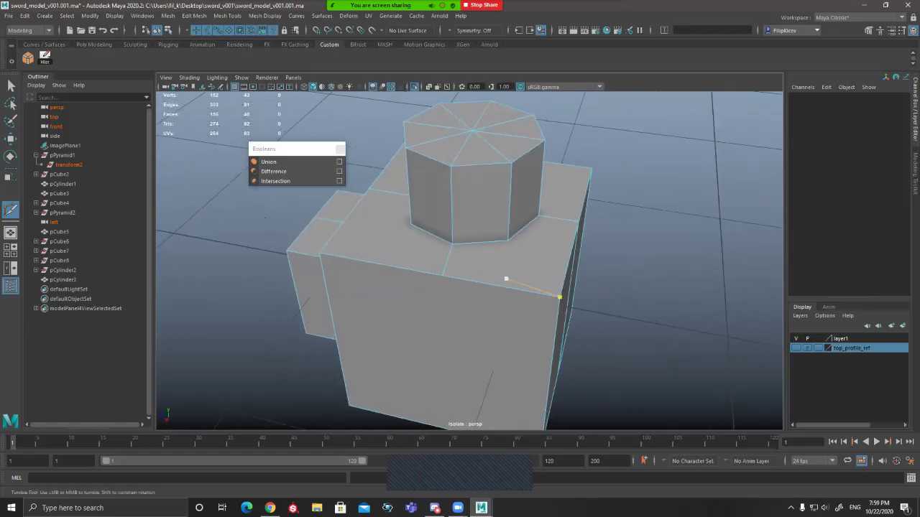
left_click_drag(506, 279, 431, 288, "alt")
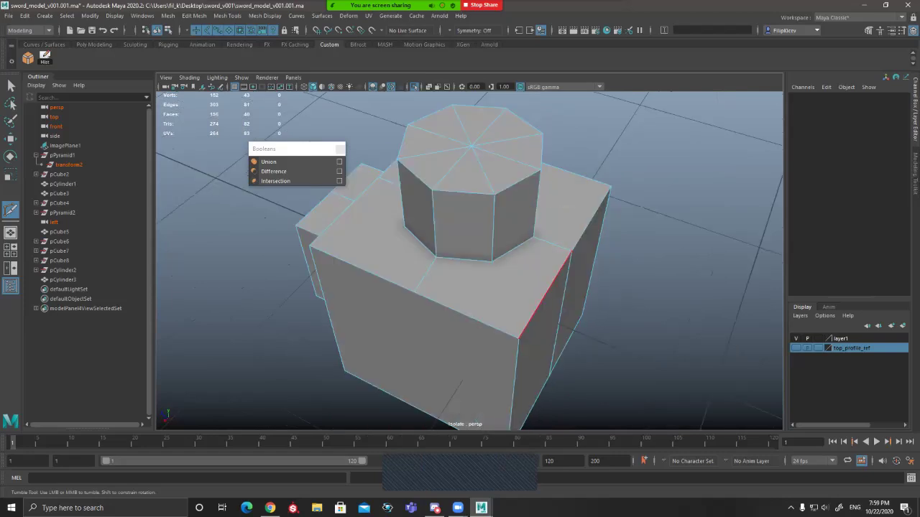
left_click_drag(544, 293, 417, 238, "alt")
left_click_drag(366, 277, 459, 305, "alt")
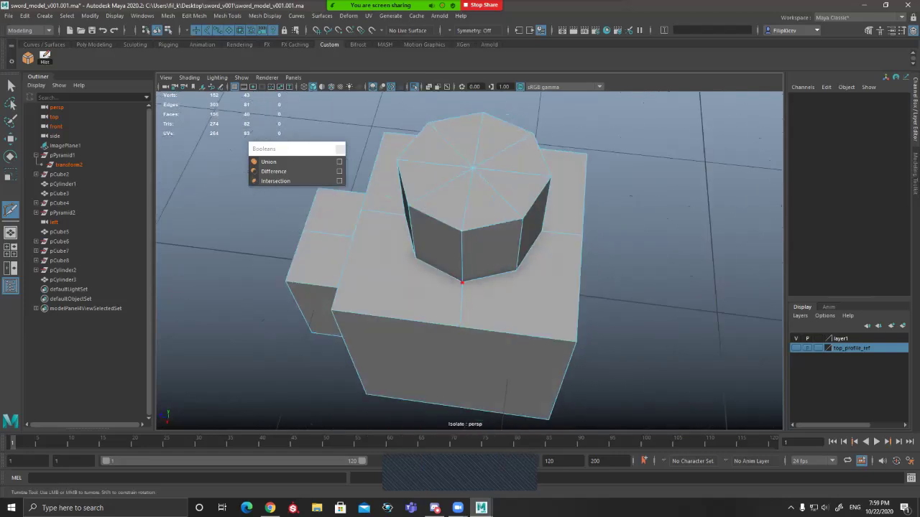
left_click_drag(462, 282, 439, 234, "alt")
middle_click_drag(439, 233, 445, 155, "alt")
left_click(467, 157)
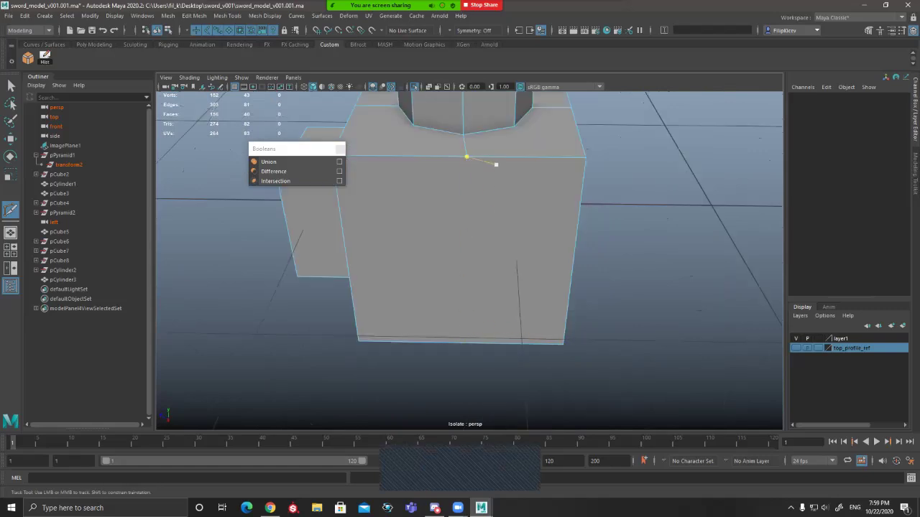
left_click_drag(463, 241, 462, 208, "alt")
left_click_drag(468, 117, 464, 284, "alt")
left_click_drag(495, 179, 463, 179)
right_click(463, 179)
left_click_drag(464, 215, 460, 104, "alt")
left_click_drag(330, 208, 460, 230, "alt")
middle_click_drag(420, 225, 534, 253, "alt")
left_click_drag(360, 184, 460, 188, "alt")
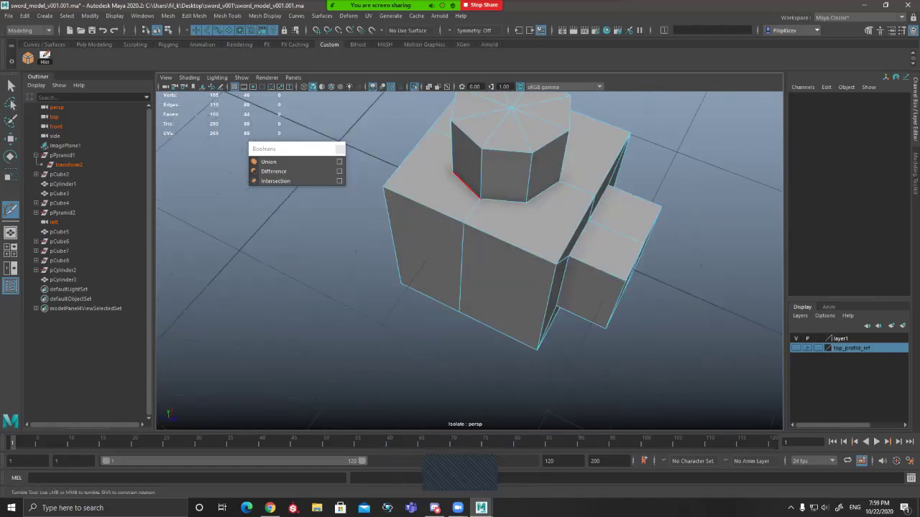
left_click_drag(324, 133, 422, 155, "alt")
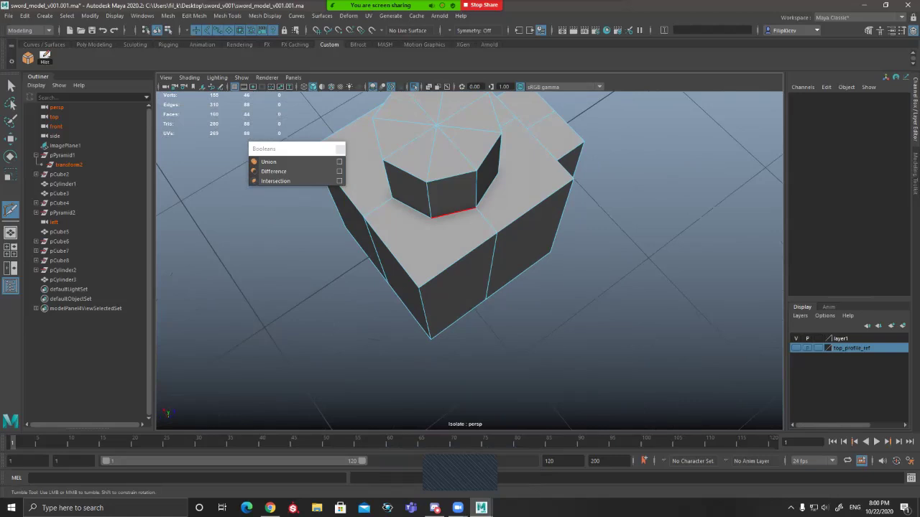
Step: Cut edges with Multi-Cut from the cylinder's base vertices to the nearest top corners of the large cube
left_click_drag(453, 213, 505, 195, "alt")
left_click(496, 218)
left_click(456, 282)
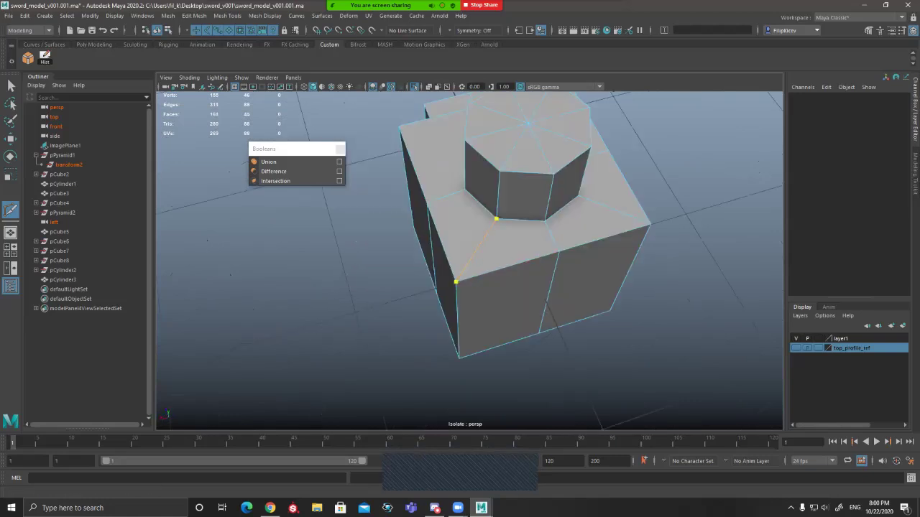
right_click(457, 282)
left_click_drag(337, 240, 446, 223, "alt")
left_click(419, 204)
left_click(382, 274)
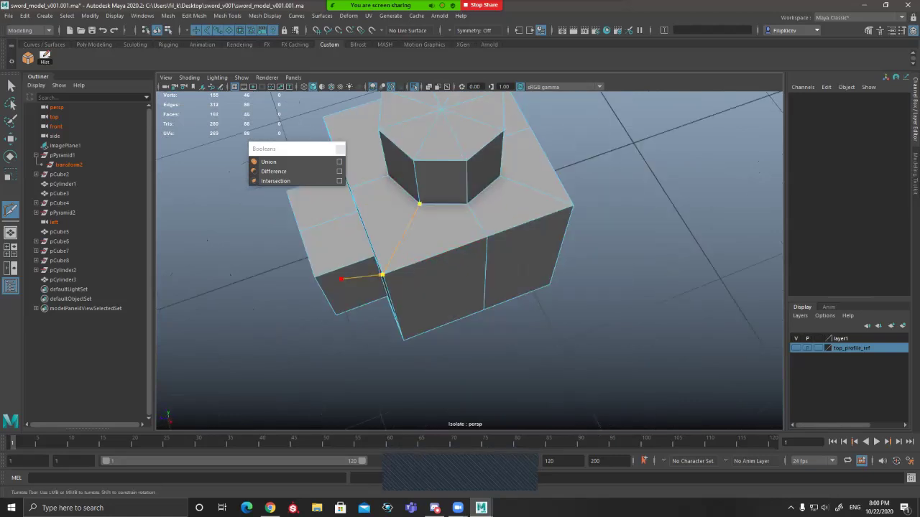
left_click_drag(340, 279, 439, 284, "alt")
right_click(452, 273)
Step: Cut the edge from the cylinder's base to the remaining top corner beside the small cube and check the mesh in smooth preview
left_click(361, 216)
left_click(294, 262)
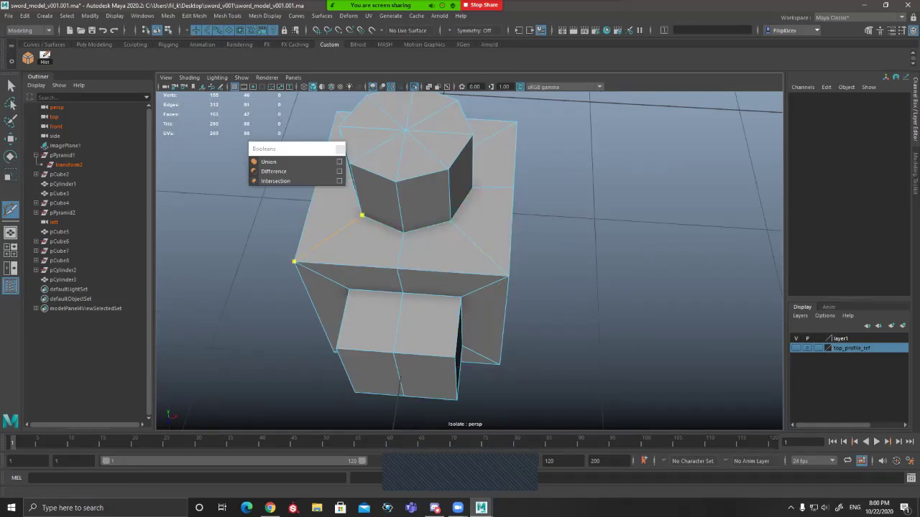
left_click_drag(295, 263, 450, 257, "alt")
key("q")
key("3")
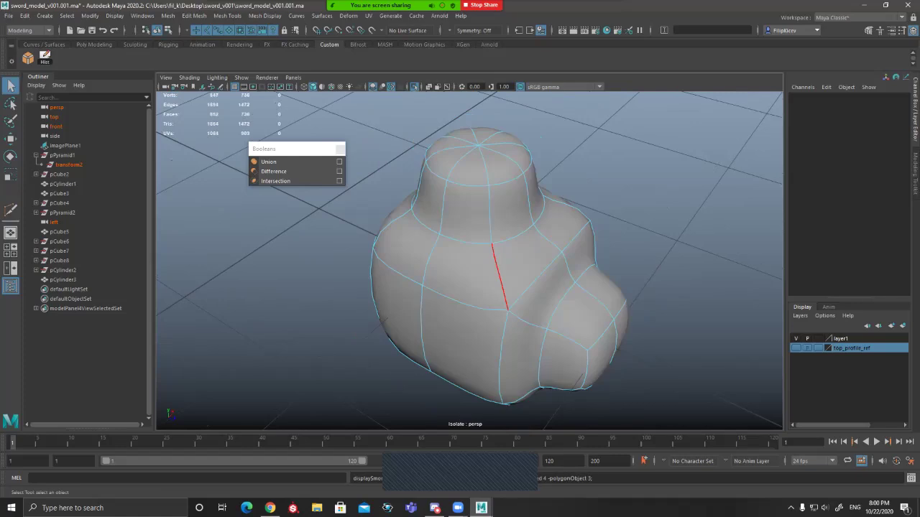
key("1")
left_click_drag(567, 261, 472, 237, "alt")
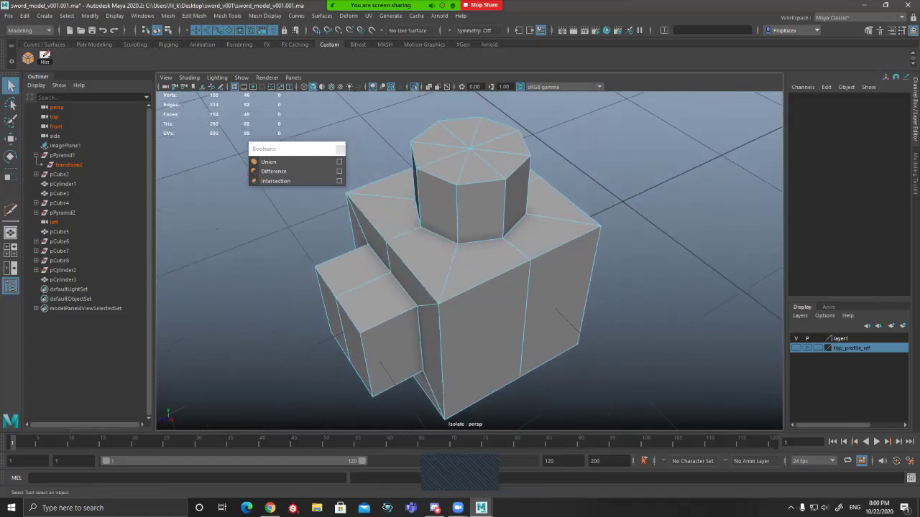
Step: Insert supporting edge loops around the cylinder's base and the small cube's joint with Multi-Cut, and check them in smooth preview
left_click_drag(541, 248, 567, 214, "alt")
left_click_drag(496, 214, 507, 280, "alt")
key("g")
left_click(468, 244, "ctrl")
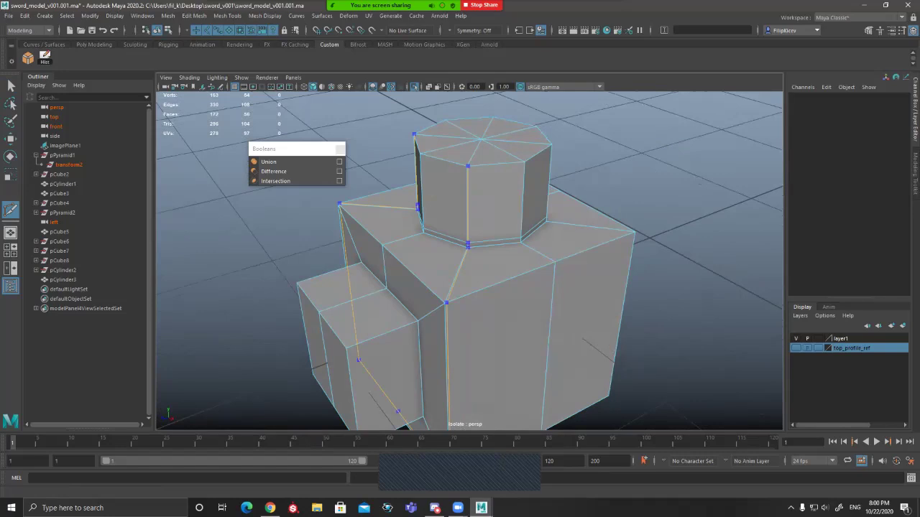
key("q")
key("3")
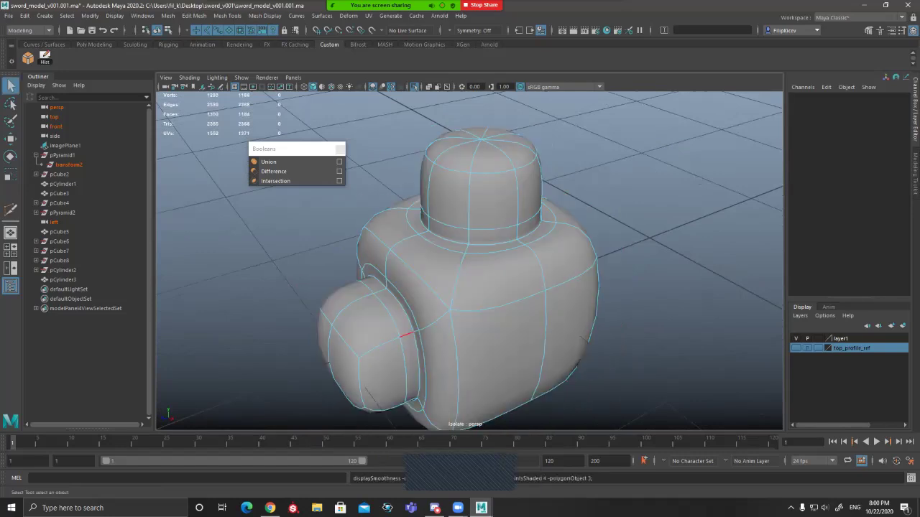
left_click(619, 174)
left_click_drag(619, 174, 481, 237, "alt")
scroll(621, 186, "down", 4)
left_click(482, 287)
key("1")
scroll(482, 288, "up", 5)
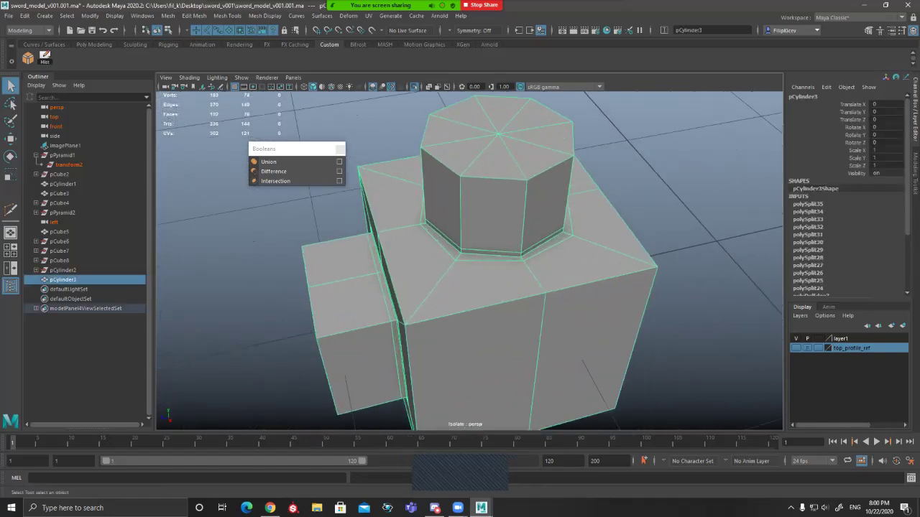
Step: Delete the joined demonstration mesh made of the two cubes and the cylinder
left_click_drag(481, 287, 491, 342, "alt")
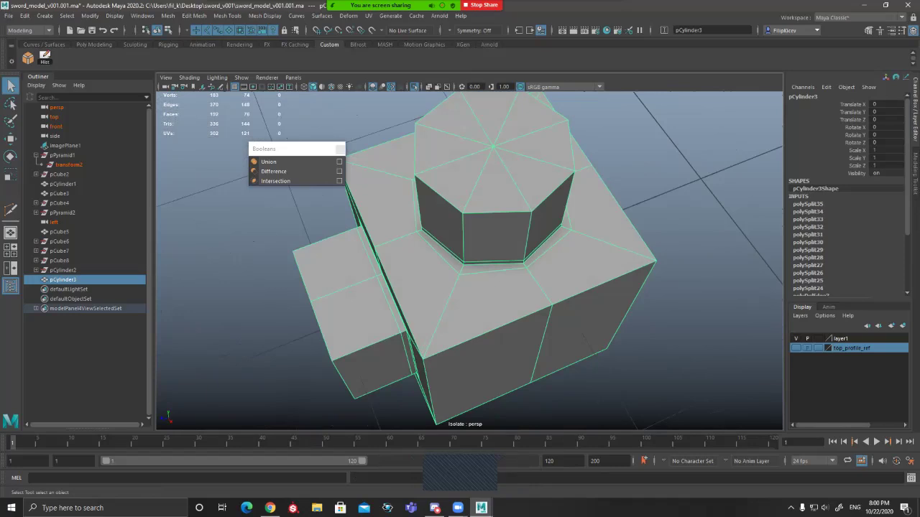
left_click_drag(503, 273, 410, 233, "alt")
scroll(469, 261, "down", 4)
left_click_drag(460, 266, 561, 234, "alt")
middle_click_drag(560, 234, 644, 226, "alt")
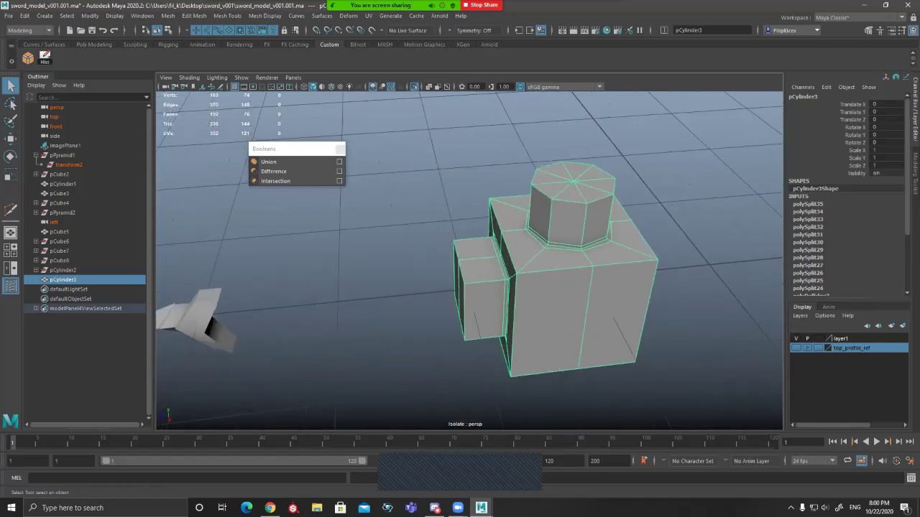
left_click_drag(503, 273, 550, 260, "alt")
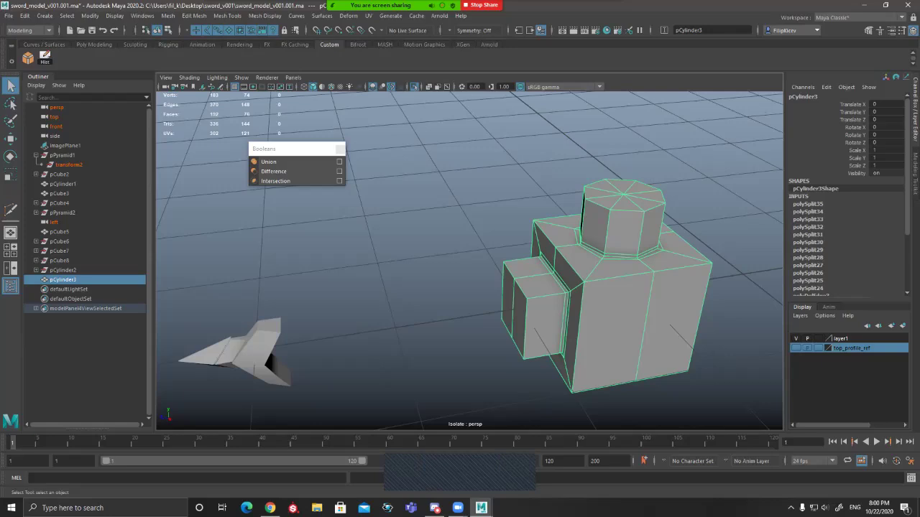
left_click_drag(459, 252, 491, 286, "alt")
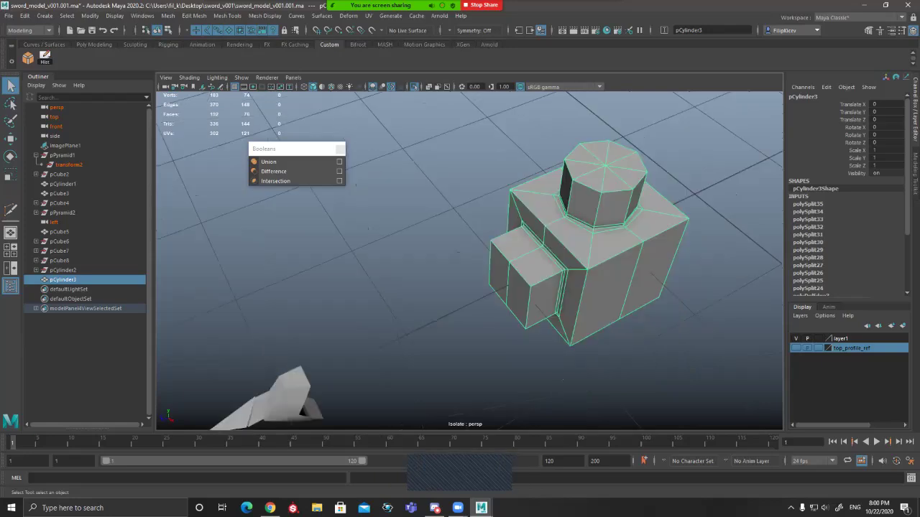
key("Delete")
middle_click_drag(431, 309, 662, 142, "alt")
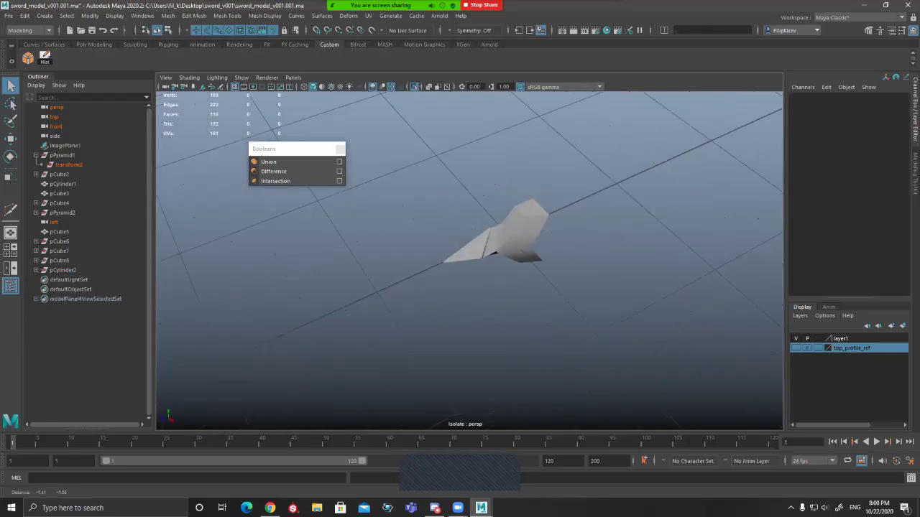
Step: Select the arrow-shaped sword piece, frame it and examine its shape from several sides
left_click_drag(550, 281, 514, 230, "alt")
left_click(514, 226)
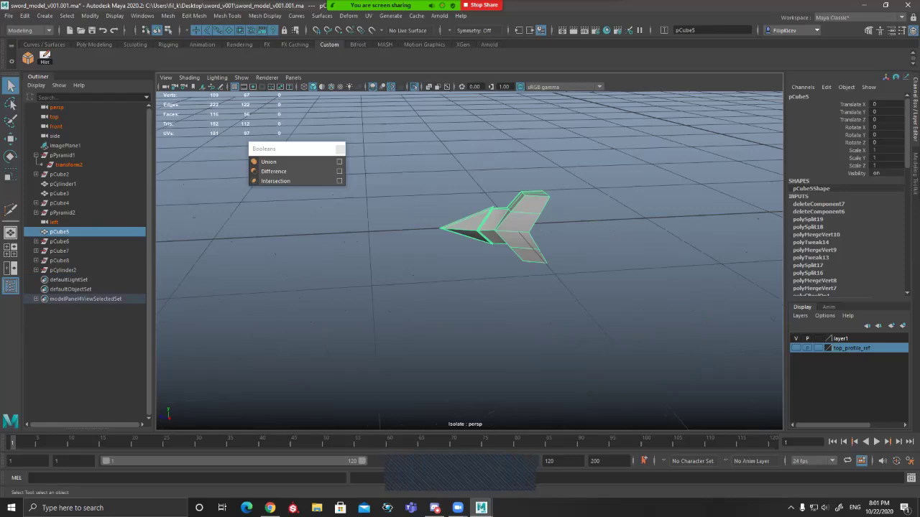
key("f")
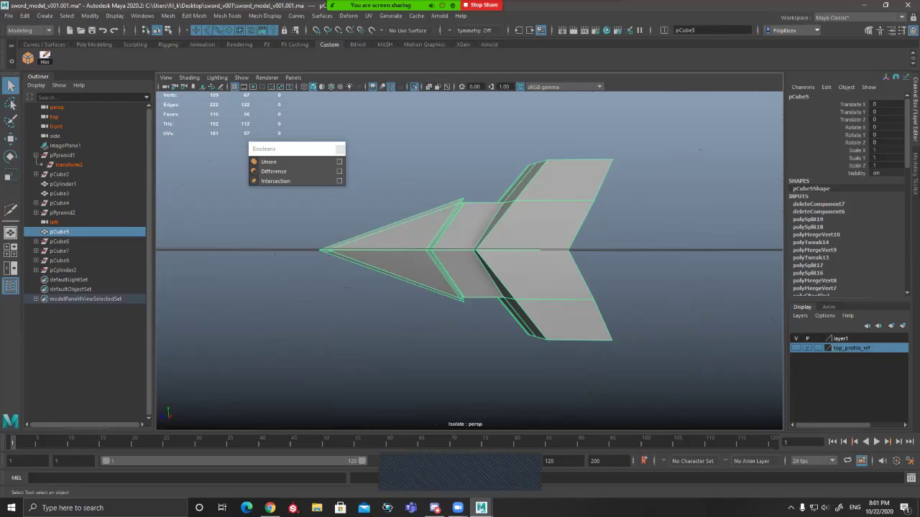
left_click_drag(503, 251, 485, 233, "alt")
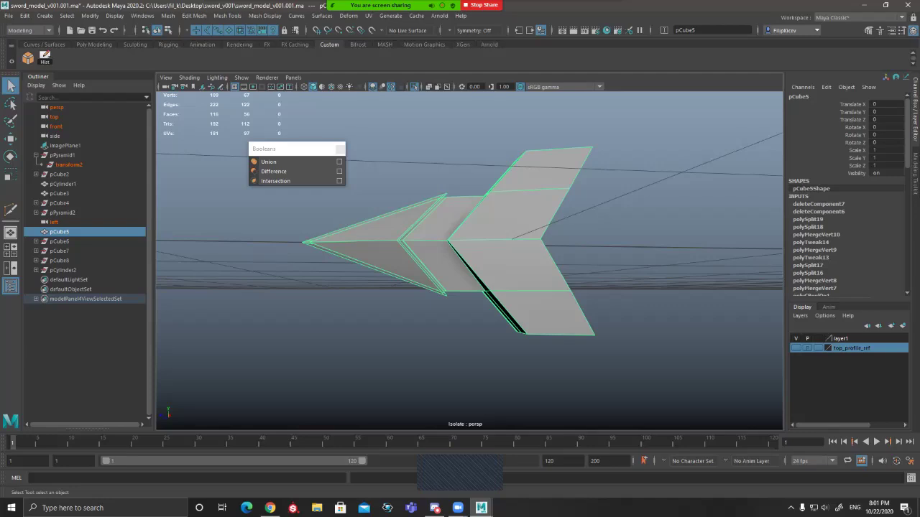
left_click_drag(467, 251, 568, 356, "alt")
left_click_drag(590, 304, 512, 307, "alt")
left_click_drag(460, 266, 392, 293, "alt")
Step: Turn off isolation and move the cylinder behind the arrow-shaped piece to a Translate Z of 3.82
key("ctrl+1")
scroll(470, 284, "up", 3)
left_click(478, 280)
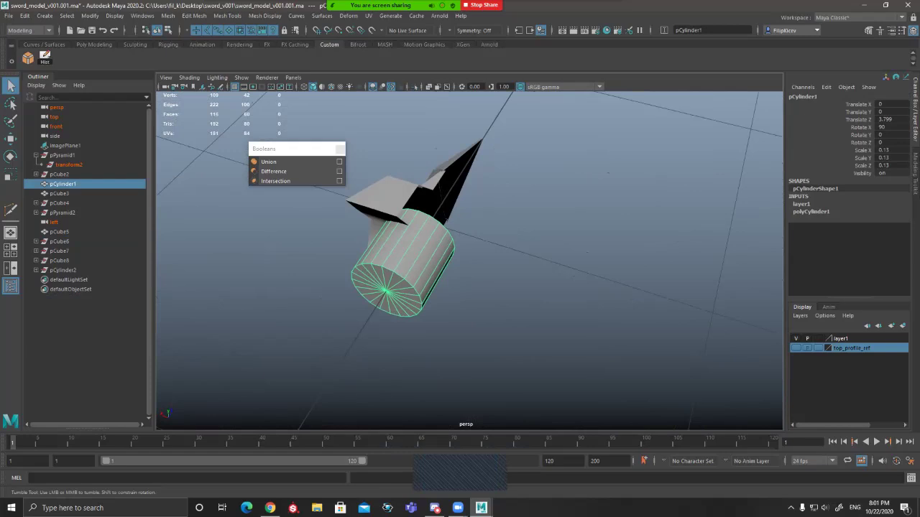
left_click_drag(391, 291, 381, 221, "alt")
left_click(460, 230)
left_click(514, 222)
left_click(435, 205, "shift")
left_click_drag(450, 226, 496, 270, "alt")
left_click(496, 241)
left_click(507, 209)
left_click(568, 244, "shift")
left_click(503, 266)
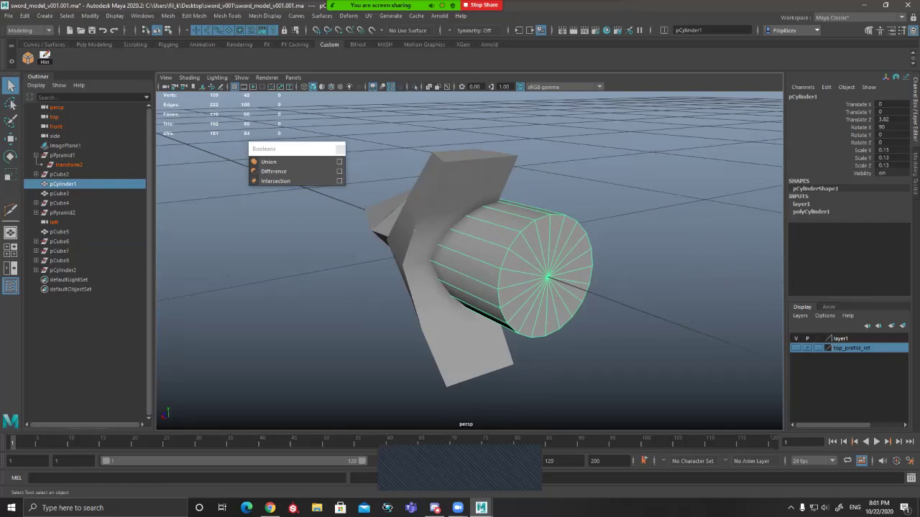
Step: Try a Boolean union of the arrow-shaped piece and the cylinder
left_click_drag(414, 230, 439, 243, "alt")
left_click(419, 215)
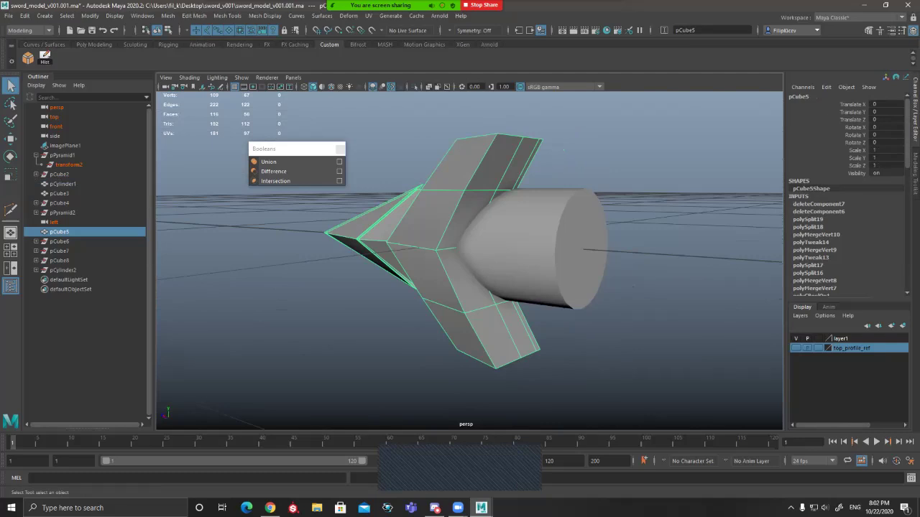
left_click_drag(496, 231, 460, 248, "alt")
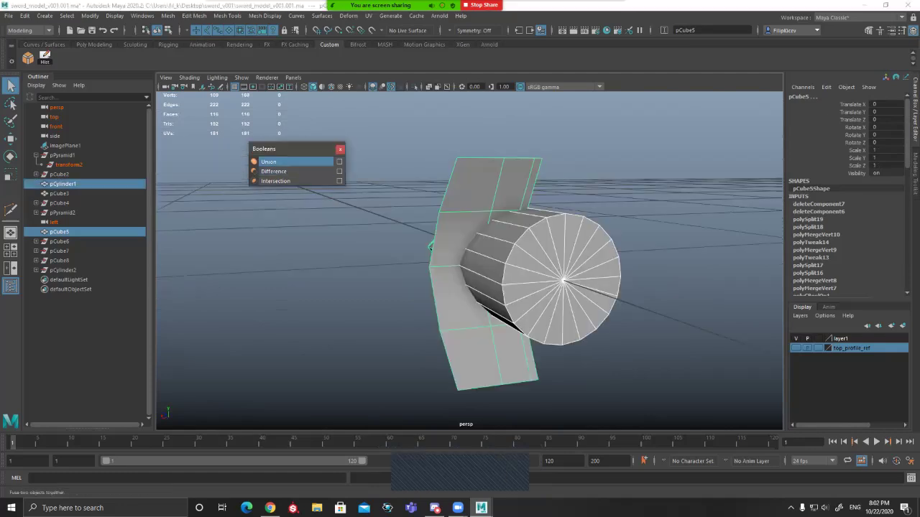
left_click(281, 162)
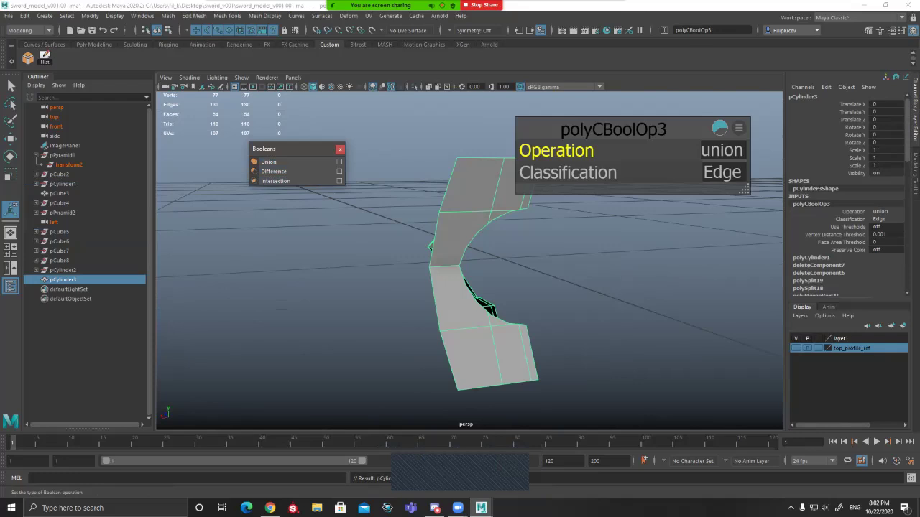
key("ctrl+z")
Step: Mirror the arrow-shaped piece across the world X axis with Cut Geometry off
left_click_drag(549, 248, 480, 302, "alt")
key("q")
left_click(403, 231)
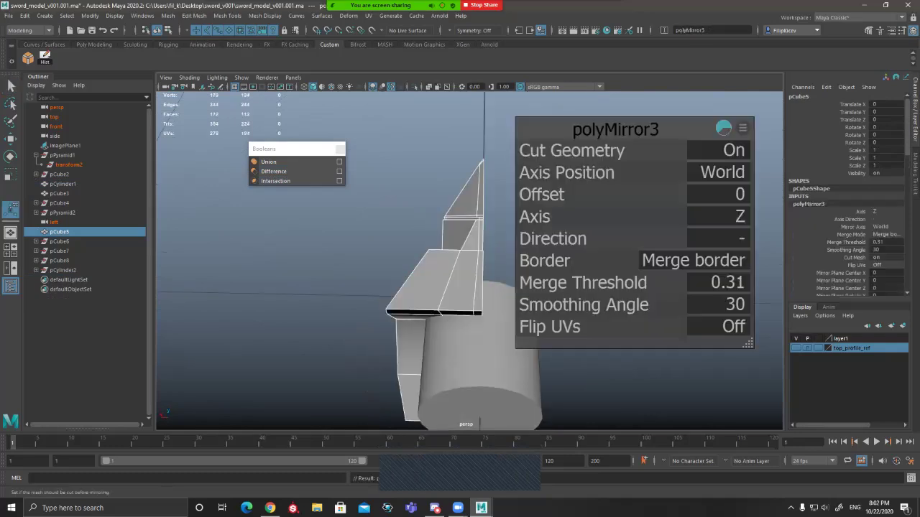
left_click(739, 216)
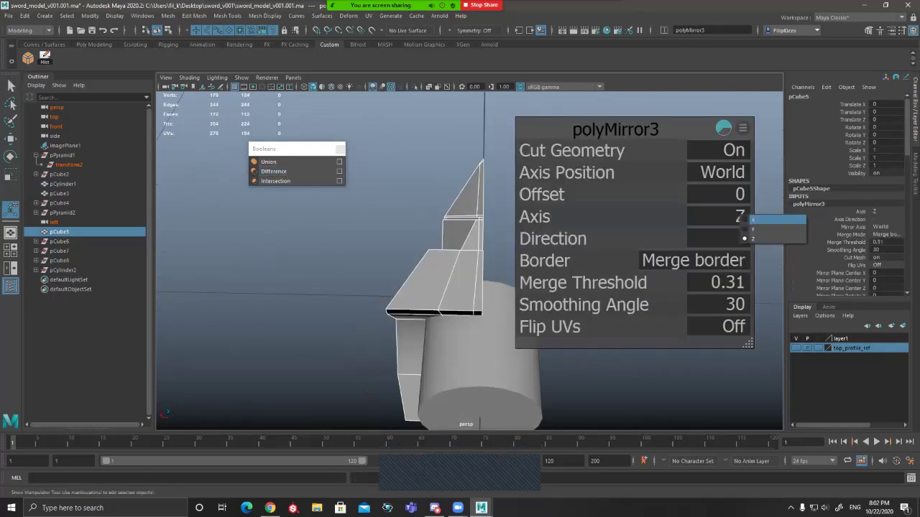
left_click(762, 219)
left_click(733, 151)
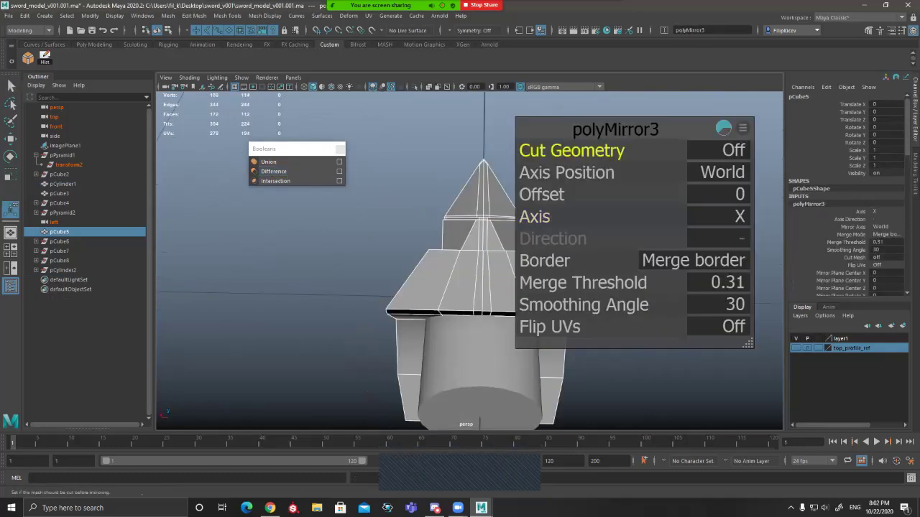
Step: Try a Boolean union of the mirrored arrow-shaped piece and the cylinder, and examine the edges where they meet
left_click(647, 381)
left_click_drag(647, 381, 553, 384, "alt")
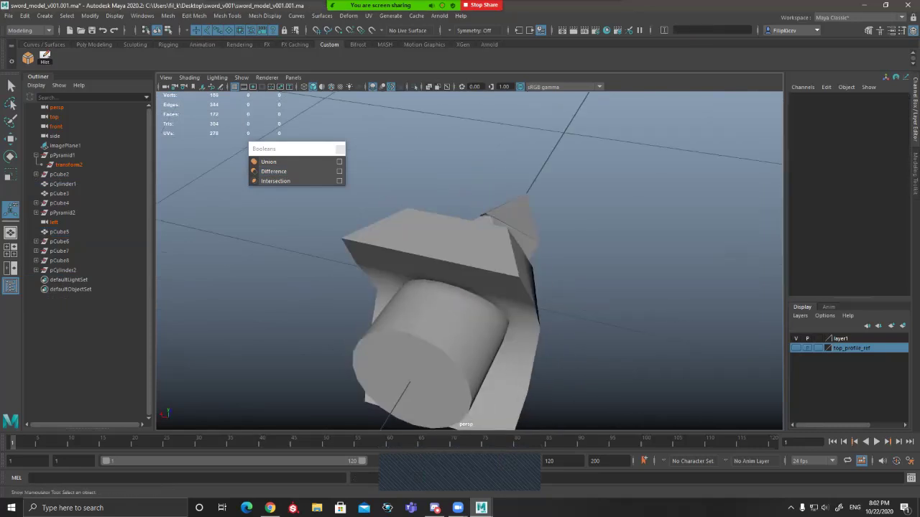
left_click(506, 288)
key("1")
key("q")
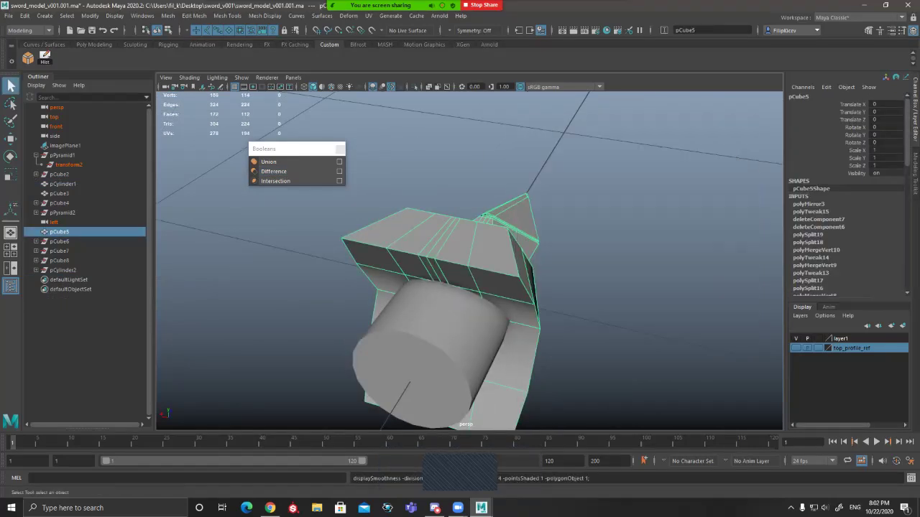
left_click_drag(503, 302, 564, 308, "alt")
left_click(546, 317)
left_click(475, 223, "shift")
left_click(277, 162)
left_click(272, 162)
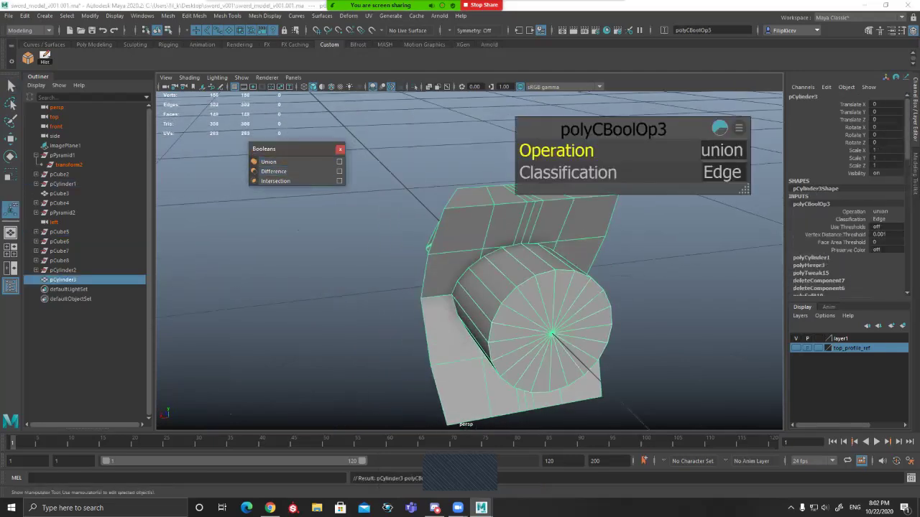
left_click_drag(532, 309, 406, 240, "alt")
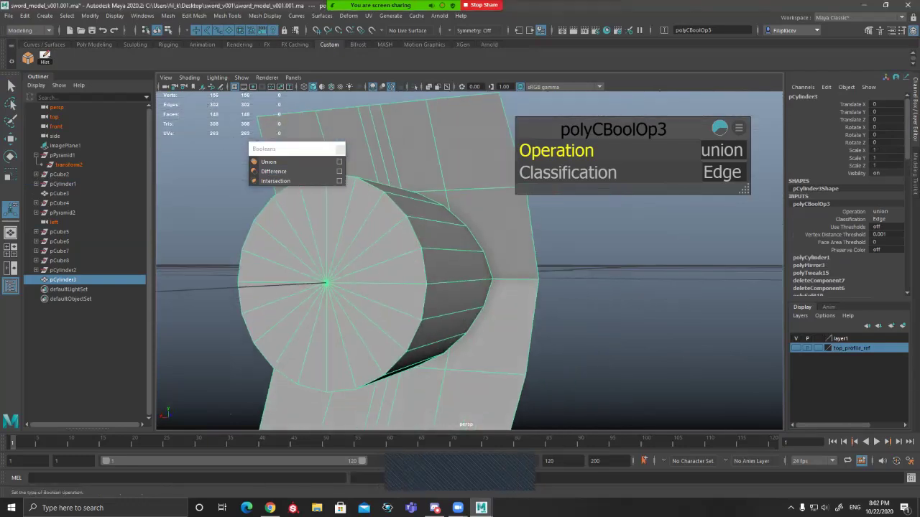
left_click_drag(460, 288, 370, 293, "alt")
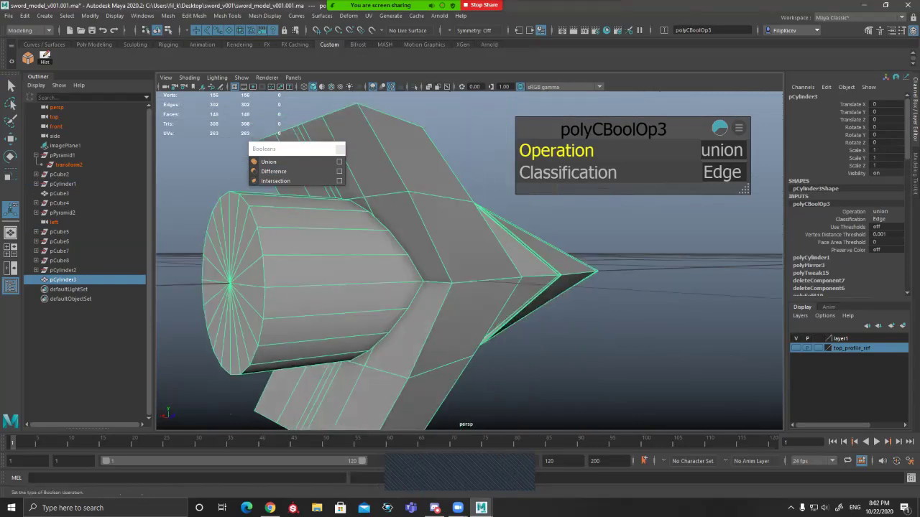
Step: Try cutting connecting edges with Multi-Cut from the cylinder's intersection vertices to the arrow-shaped piece's outer edge
key("ctrl+shift+x")
left_click(388, 231)
left_click(421, 217)
right_click(400, 244)
left_click(408, 254)
left_click(432, 239)
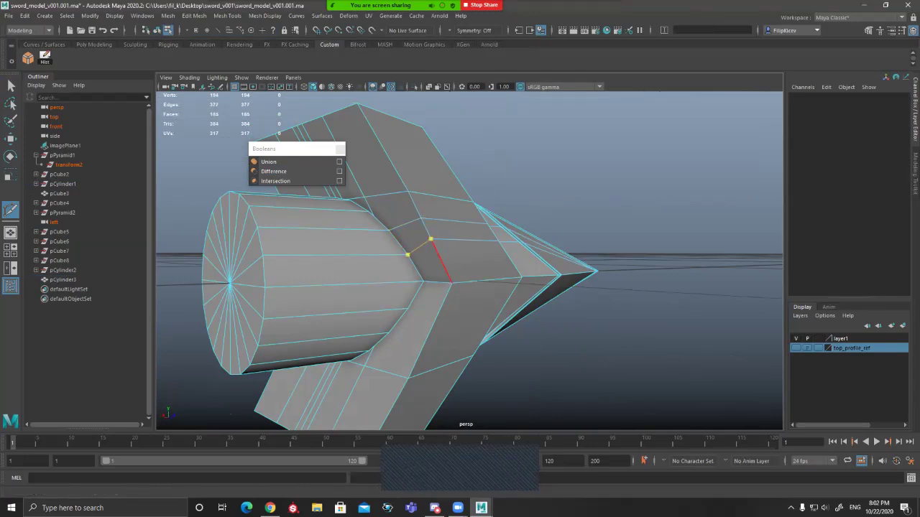
right_click(437, 250)
left_click_drag(463, 273, 440, 289, "alt")
left_click(332, 335)
left_click(374, 339)
Step: Undo the Multi-Cut edges and the Boolean union of the arrow-shaped piece and cylinder
left_click_drag(375, 338, 535, 209, "alt")
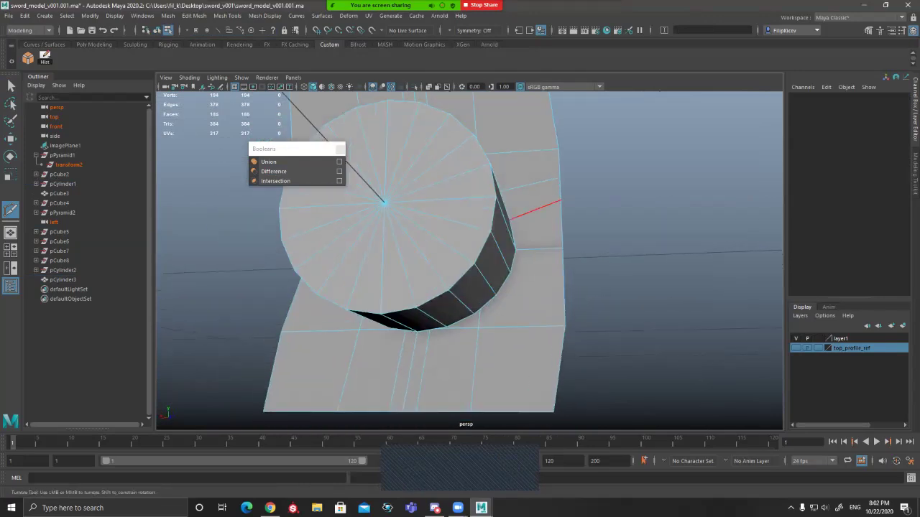
left_click_drag(403, 265, 503, 309, "alt")
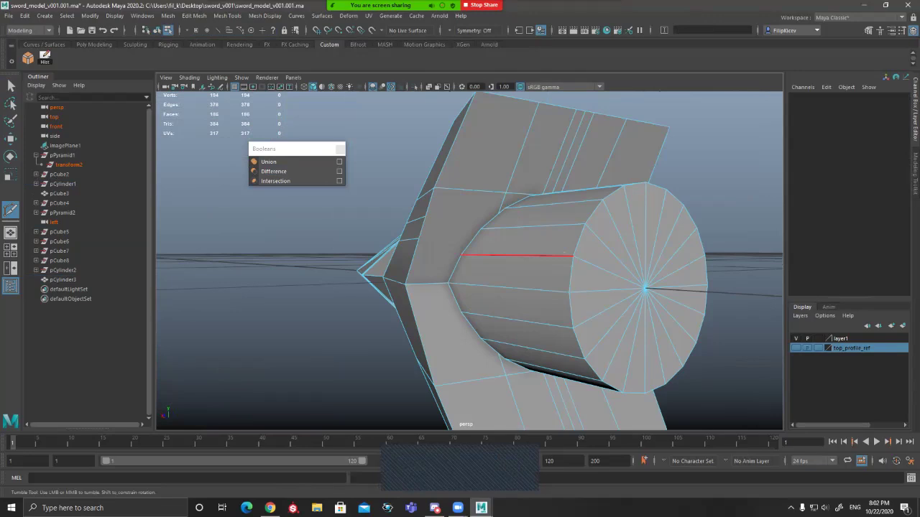
left_click_drag(514, 259, 460, 305, "alt")
right_click_drag(459, 306, 435, 306, "alt")
key("ctrl+z")
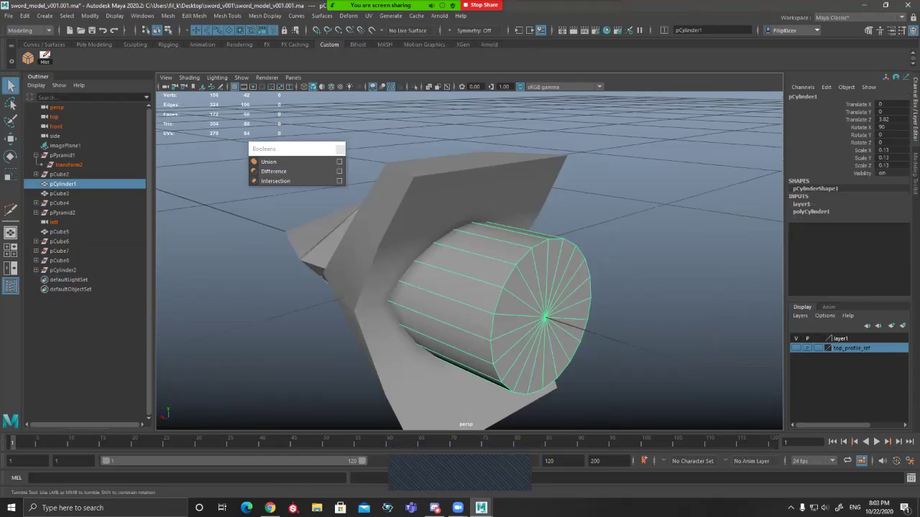
Step: Preview the arrow-shaped piece and the cylinder smoothed one at a time, returning each to its unsmoothed display
left_click_drag(431, 301, 535, 262, "alt")
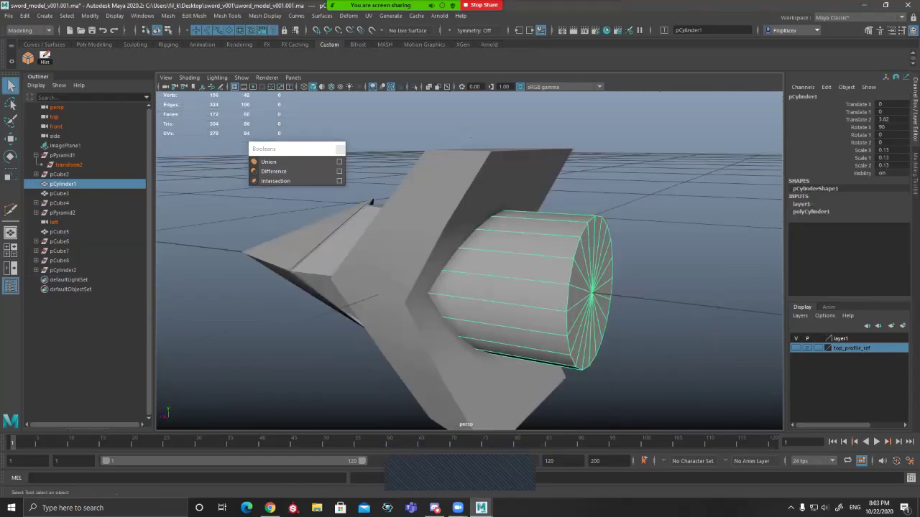
left_click(431, 266)
left_click_drag(431, 266, 493, 252, "alt")
key("3")
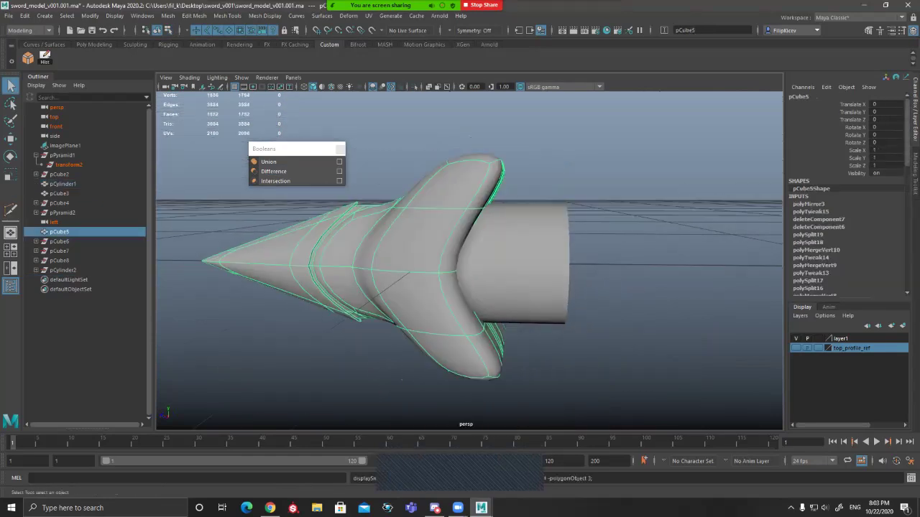
left_click(521, 263)
left_click(431, 266)
key("1")
left_click_drag(431, 266, 381, 284, "alt")
left_click(489, 273)
key("3")
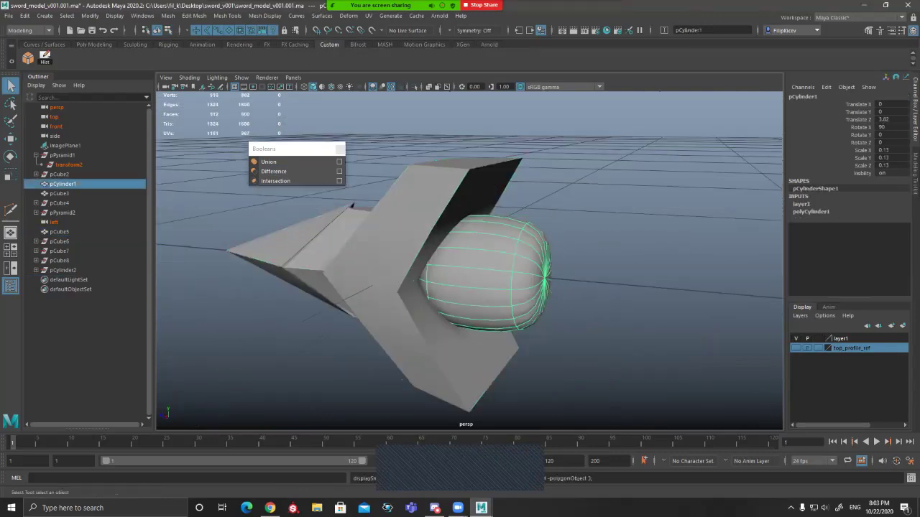
key("1")
left_click_drag(489, 273, 417, 275, "alt")
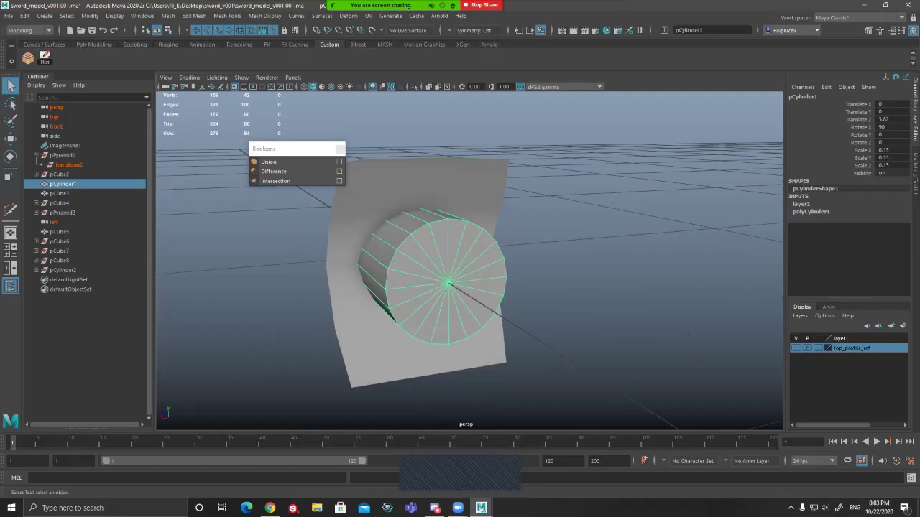
Step: Set the cylinder's Subdivisions Axis to 8 and compare its sides with the arrow-shaped piece
left_click(811, 212)
left_click(852, 235)
middle_click_drag(618, 273, 525, 273)
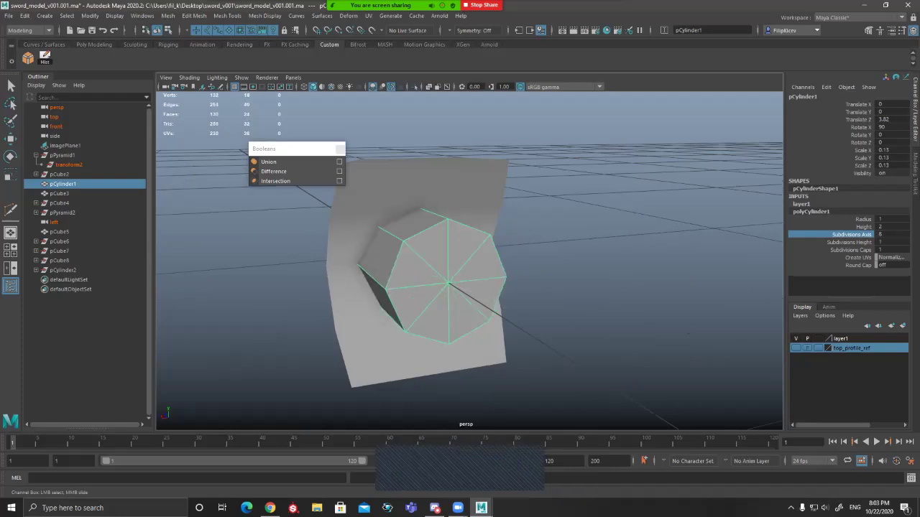
scroll(470, 260, "down", 10)
left_click_drag(431, 273, 525, 270, "alt")
right_click_drag(474, 269, 575, 270, "alt")
right_click_drag(474, 269, 517, 270, "alt")
left_click_drag(517, 266, 424, 302, "alt")
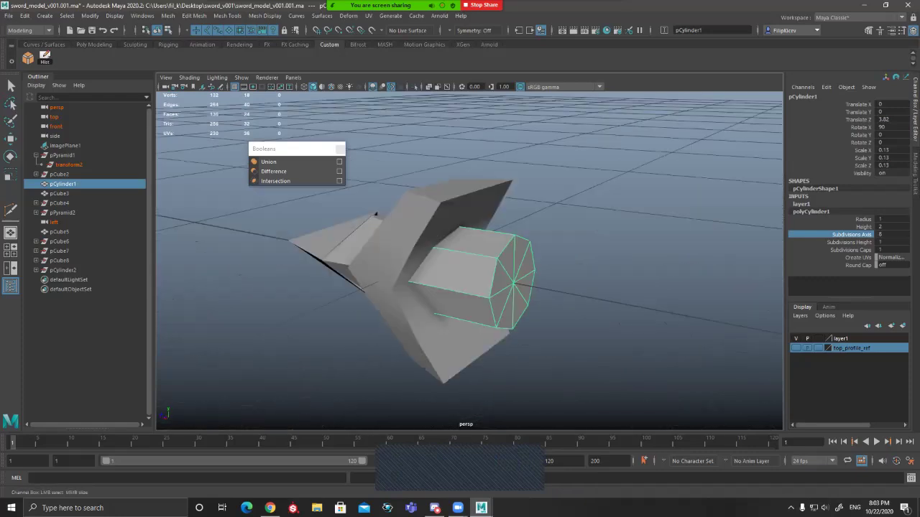
Step: Try a Subdivisions Axis of 14 on the cylinder, judging its alignment with the arrow-shaped piece from behind
left_click_drag(474, 273, 431, 270, "alt")
right_click_drag(431, 270, 468, 269, "alt")
middle_click_drag(474, 281, 390, 253, "alt")
middle_click_drag(503, 269, 539, 270)
left_click_drag(539, 270, 424, 241, "alt")
middle_click_drag(424, 241, 503, 276, "alt")
right_click_drag(474, 274, 532, 273, "alt")
left_click_drag(475, 273, 467, 231, "alt")
middle_click_drag(467, 232, 485, 231)
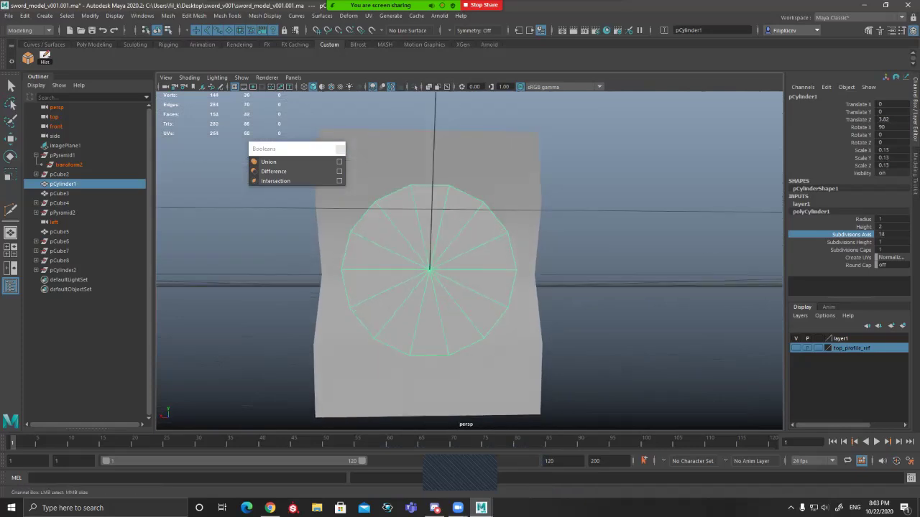
Step: Set the cylinder's Subdivisions Axis to 12
middle_click_drag(485, 231, 476, 232)
middle_click_drag(476, 231, 486, 212, "alt")
right_click_drag(487, 212, 500, 212, "alt")
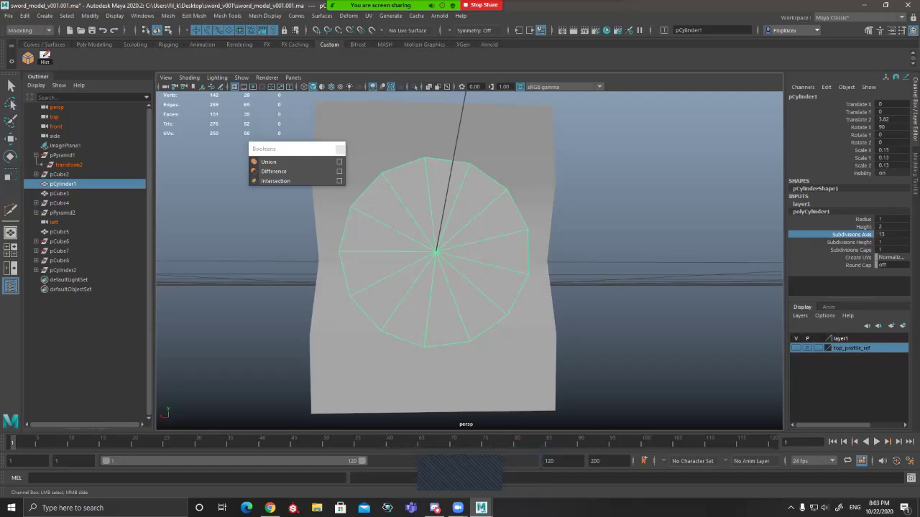
middle_click_drag(503, 316, 492, 316)
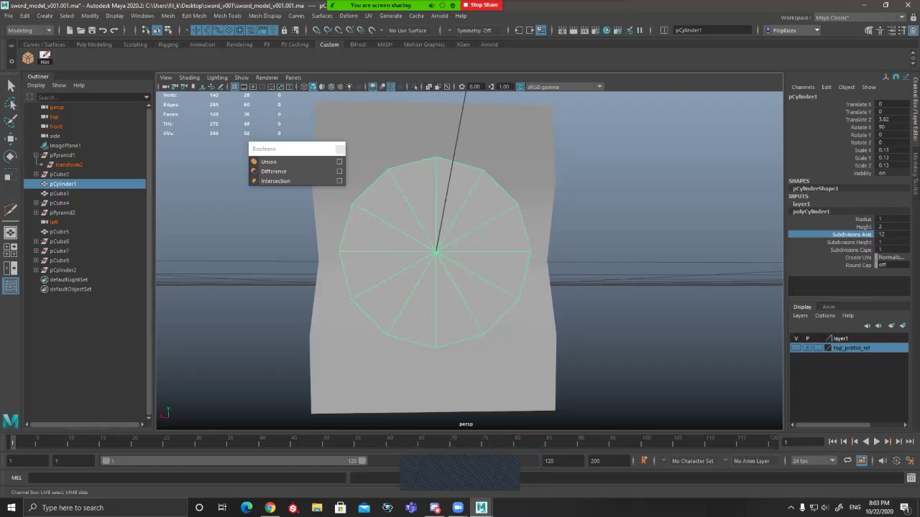
left_click_drag(489, 287, 503, 300, "alt")
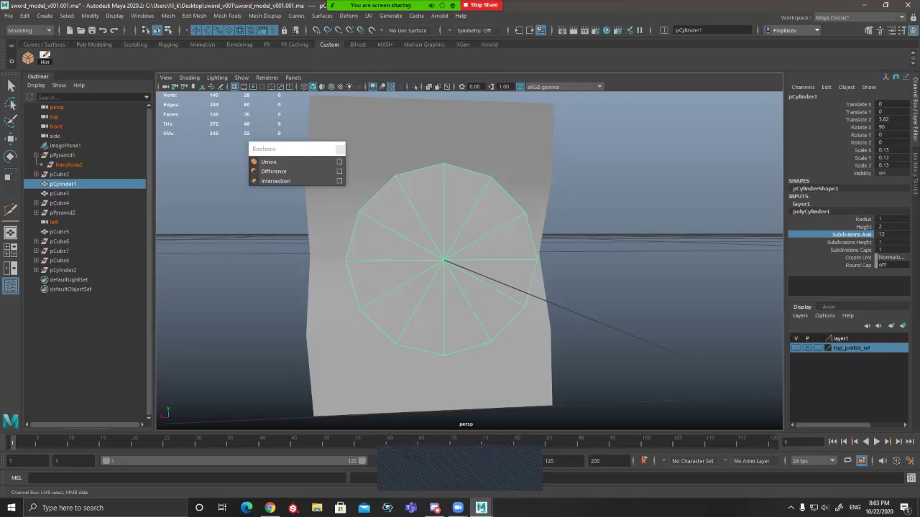
left_click_drag(445, 273, 514, 287, "alt")
Step: Union the arrow-shaped piece and the 12-sided cylinder with a Boolean
left_click(352, 143, "shift")
left_click_drag(352, 143, 310, 195, "alt")
left_click(460, 266)
left_click(403, 176)
left_click(460, 266, "shift")
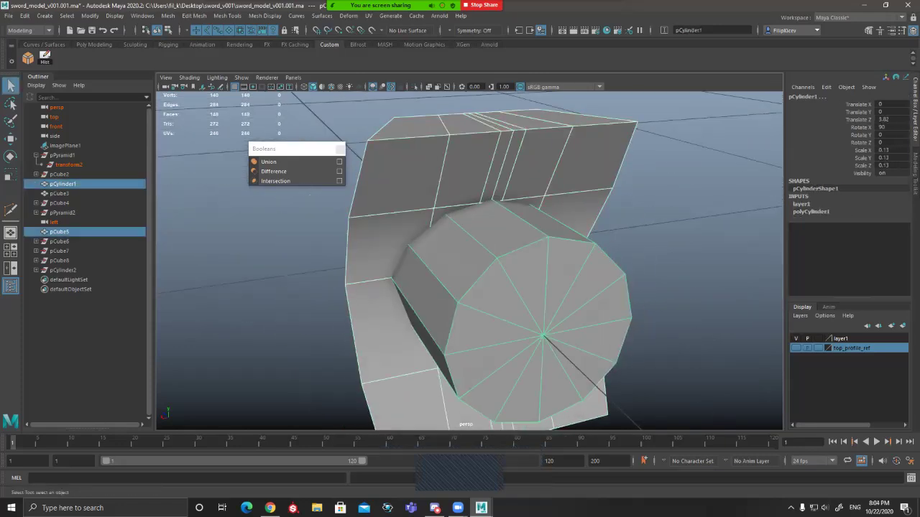
left_click(269, 162)
key("q")
left_click_drag(636, 118, 566, 129, "alt")
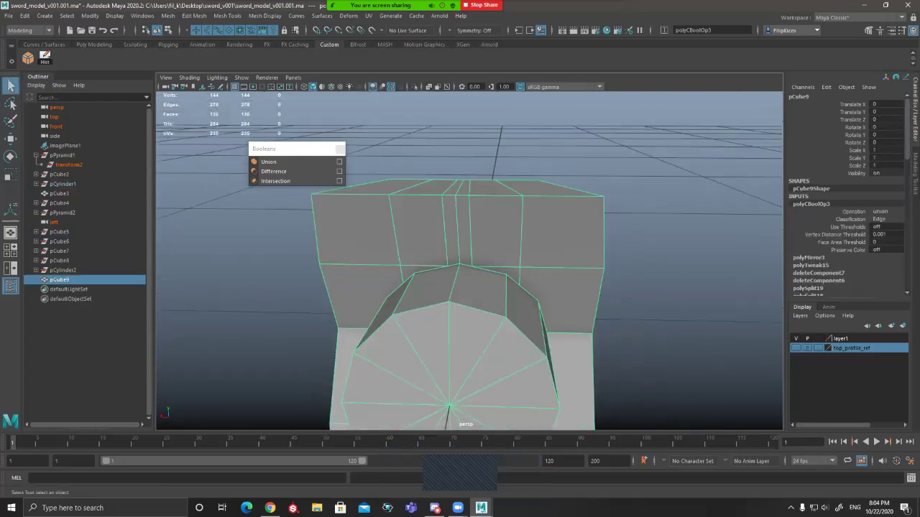
Step: Select the edge loops beside the arrow-shaped piece's centre line and examine how they meet the cylinder
scroll(469, 261, "up", 4)
scroll(469, 260, "down", 3)
left_click_drag(470, 261, 298, 218, "alt")
key("F10")
double_click(458, 230)
left_click_drag(459, 229, 302, 243, "alt")
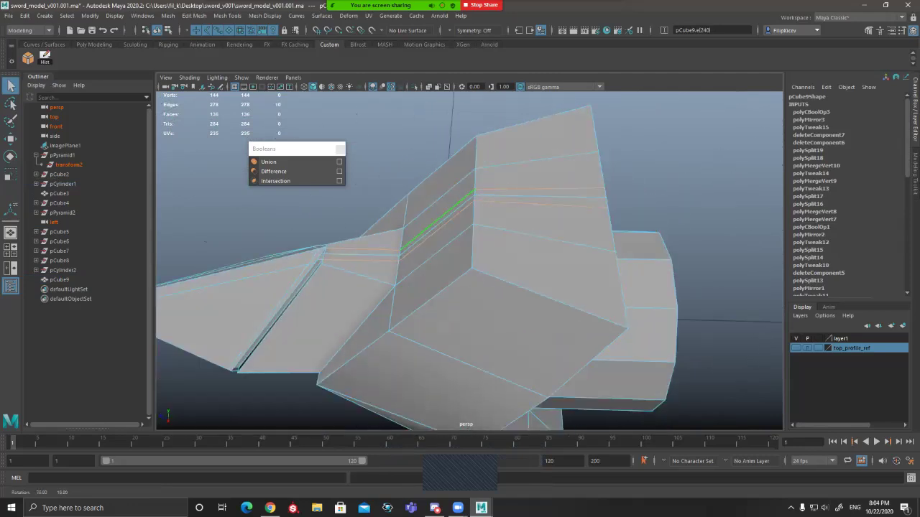
left_click_drag(424, 251, 309, 271, "alt")
left_click_drag(480, 352, 525, 188, "alt")
left_click_drag(619, 209, 519, 236, "alt")
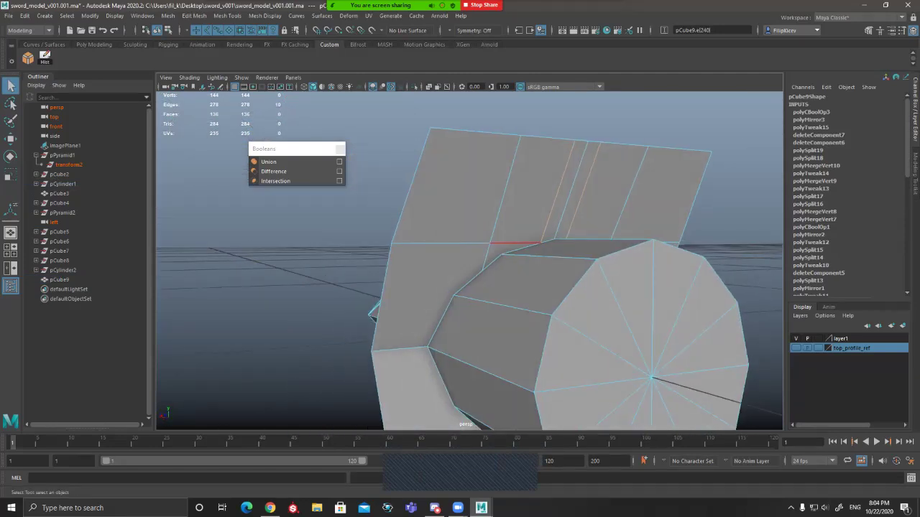
left_click_drag(471, 215, 439, 173, "alt")
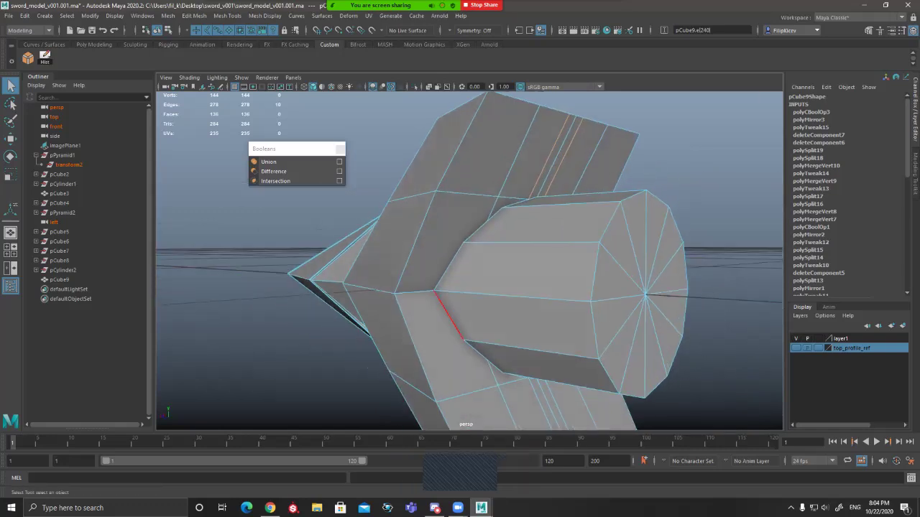
left_click_drag(449, 315, 399, 297, "alt")
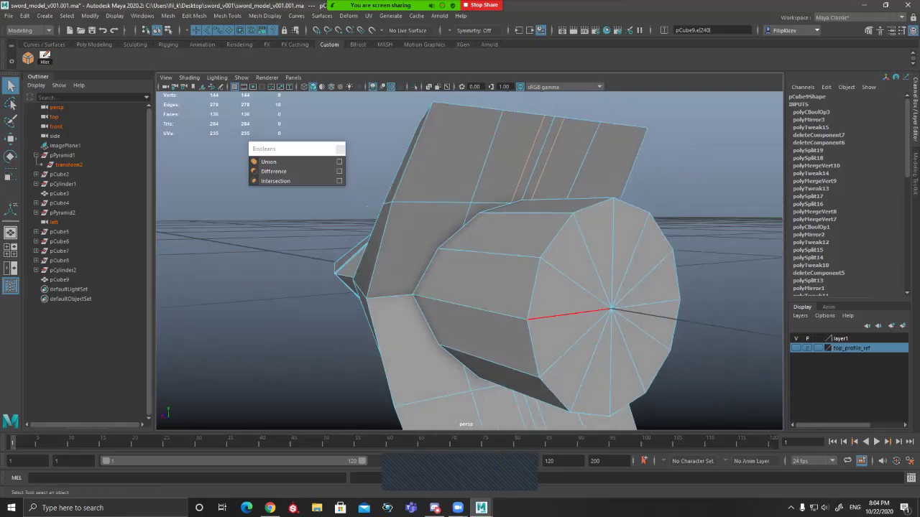
left_click_drag(564, 349, 604, 403, "alt")
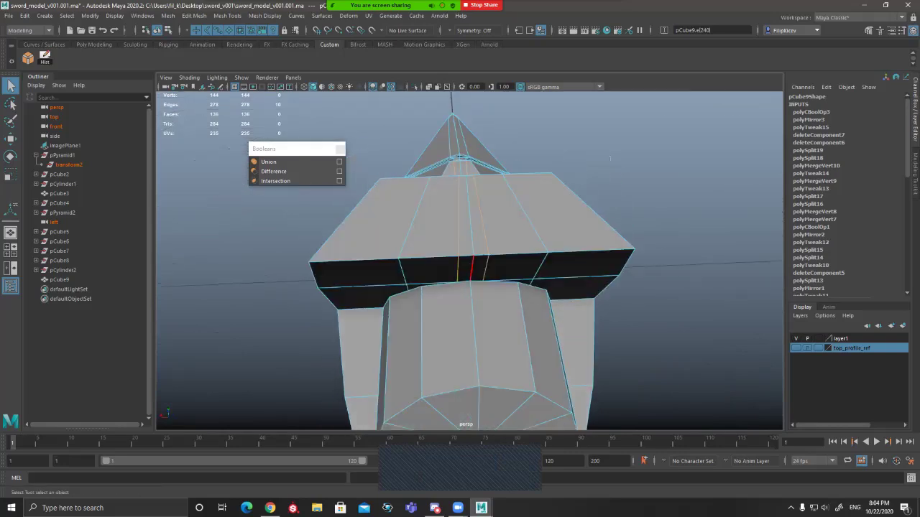
Step: Select the vertical centre edge loop and the horizontal side loop to check how they continue through the cylinder
double_click(472, 269)
left_click_drag(471, 269, 474, 176, "alt")
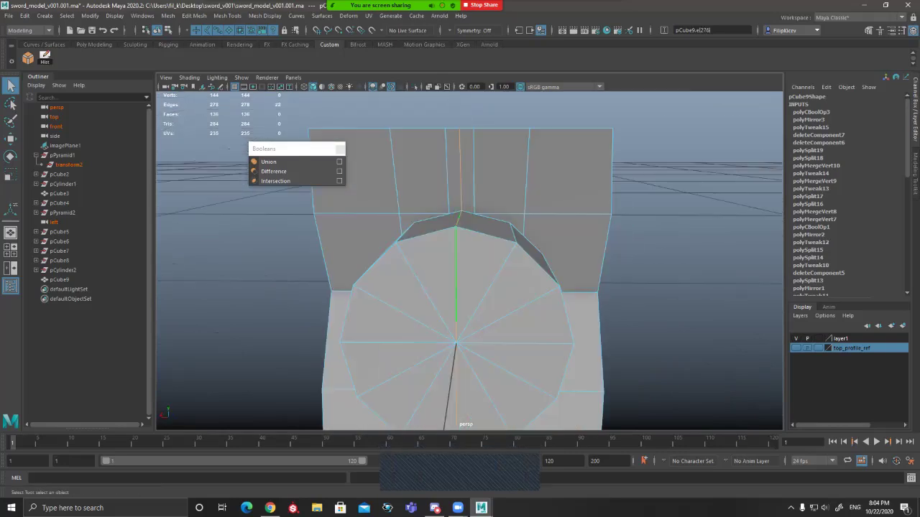
left_click_drag(458, 282, 484, 194, "alt")
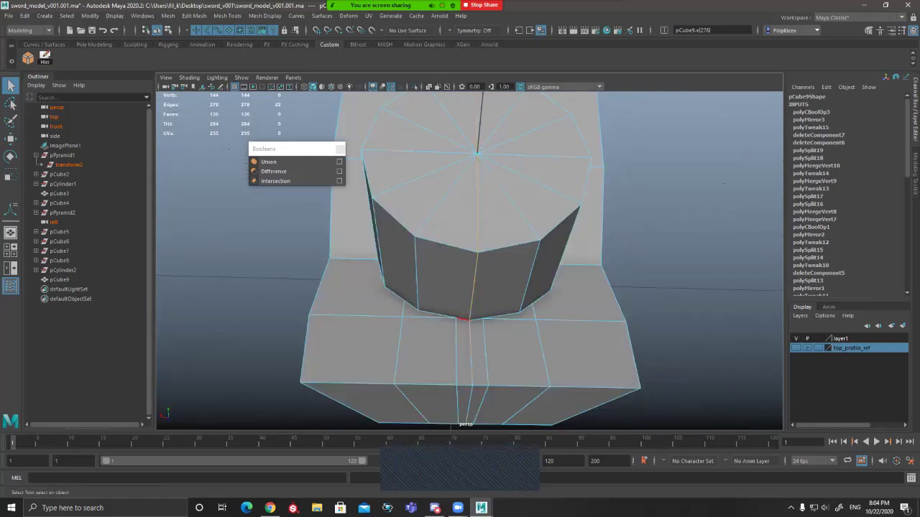
left_click_drag(471, 351, 575, 287, "alt")
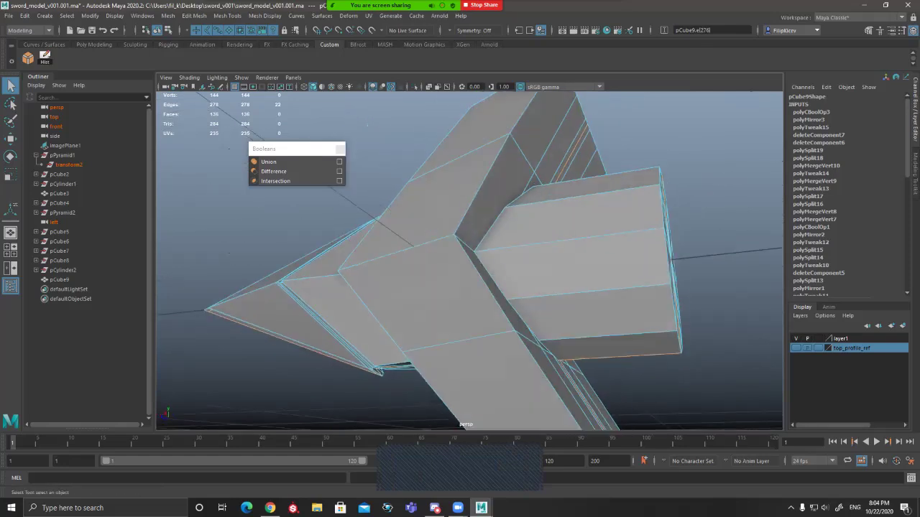
left_click(396, 253, "shift")
left_click(396, 253, "shift")
left_click_drag(413, 248, 337, 276, "alt")
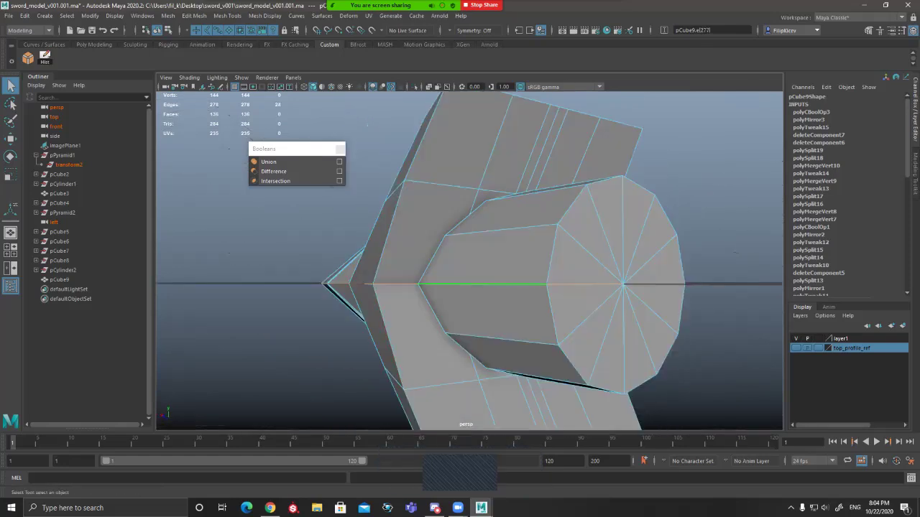
Step: Preview the united mesh smoothed, examine the cylinder junction, and return to the unsmoothed display
left_click_drag(619, 287, 474, 305, "alt")
key("1")
key("3")
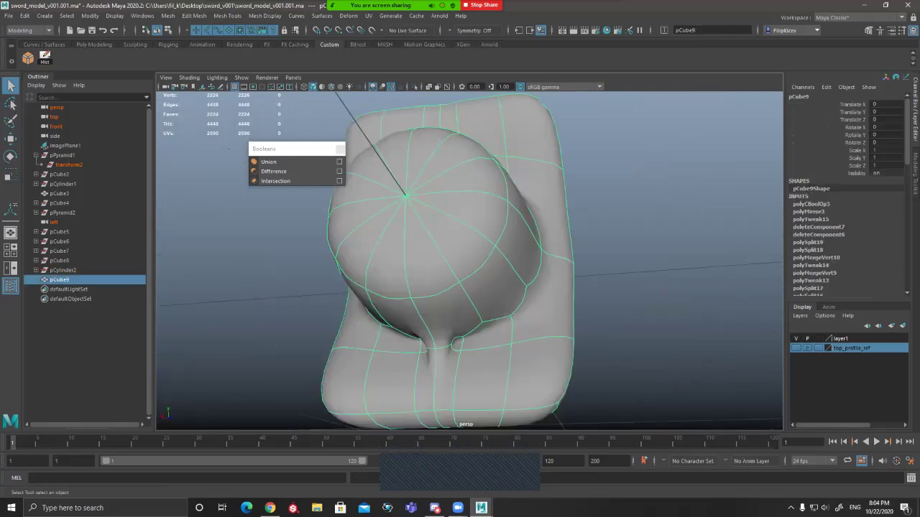
left_click_drag(460, 216, 651, 275, "alt")
key("1")
key("ctrl+z")
Step: Examine the edge flow around the cylinder junction and select the united mesh as a whole object
left_click_drag(503, 266, 464, 253, "alt")
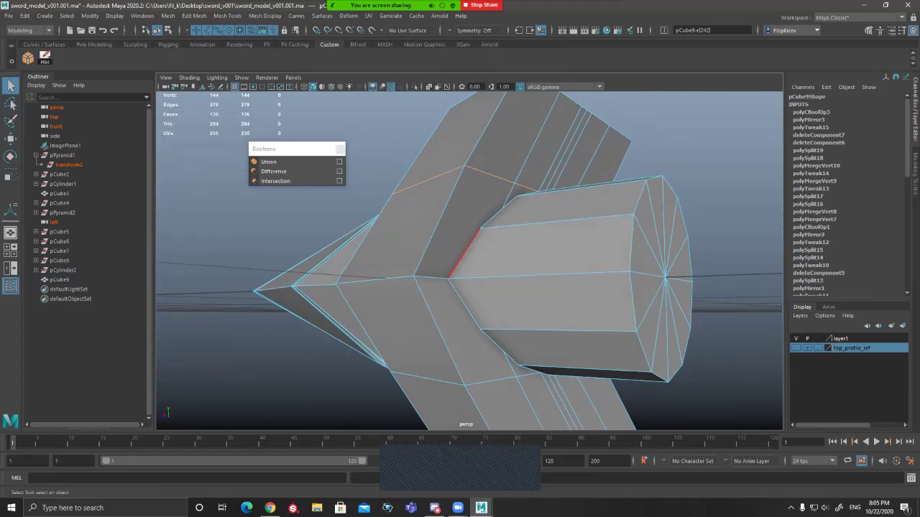
left_click_drag(507, 188, 414, 201, "alt")
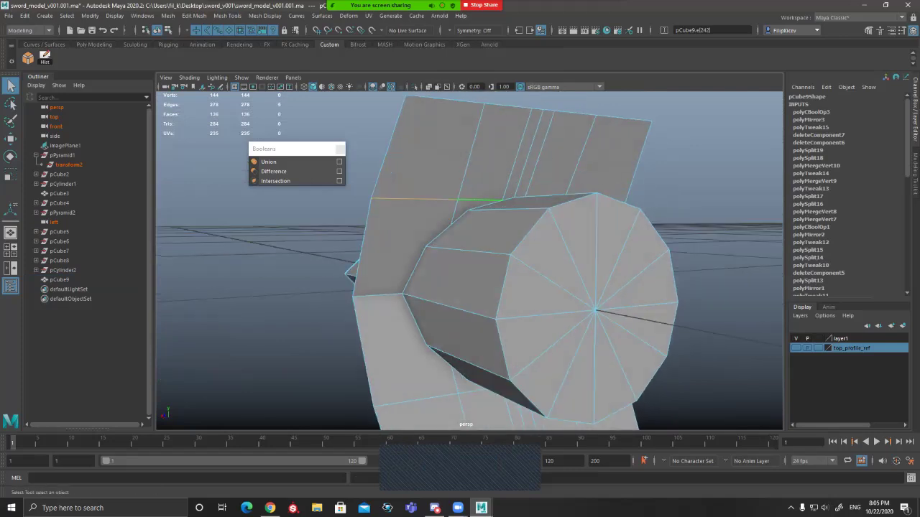
left_click_drag(415, 269, 524, 239, "alt")
right_click_drag(524, 239, 453, 240, "alt")
left_click(424, 180)
right_click_drag(452, 240, 524, 242)
left_click(453, 240)
left_click_drag(524, 243, 459, 261, "alt")
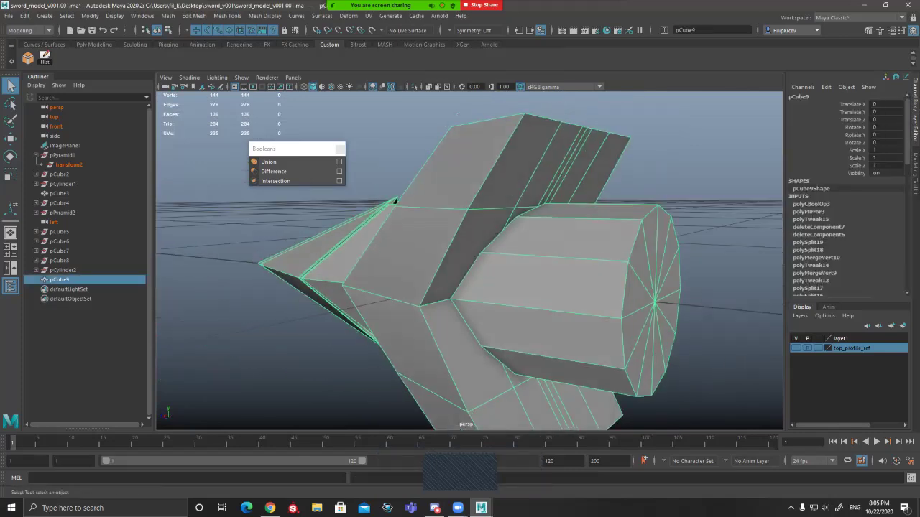
left_click_drag(395, 200, 437, 201, "alt")
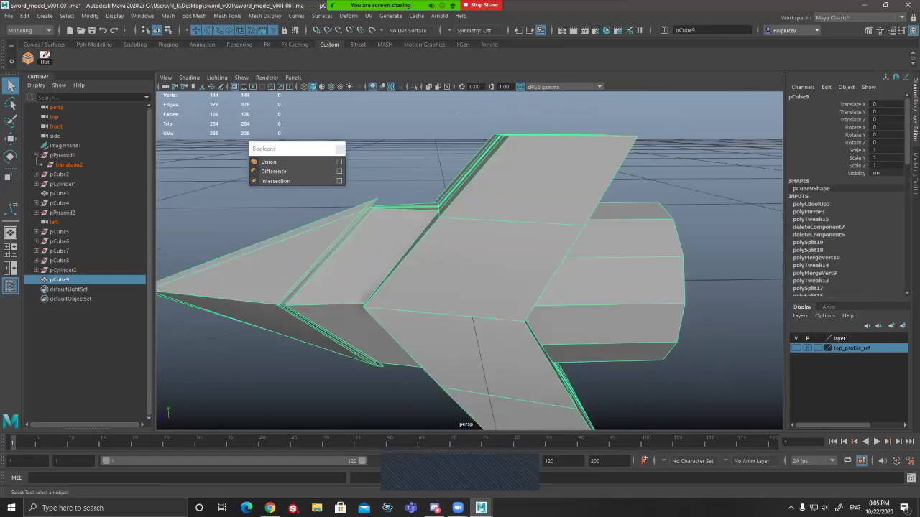
Step: Cut a new lengthwise edge line along the upper half of the arrow-shaped piece with Multi-Cut
right_click_drag(471, 215, 439, 215)
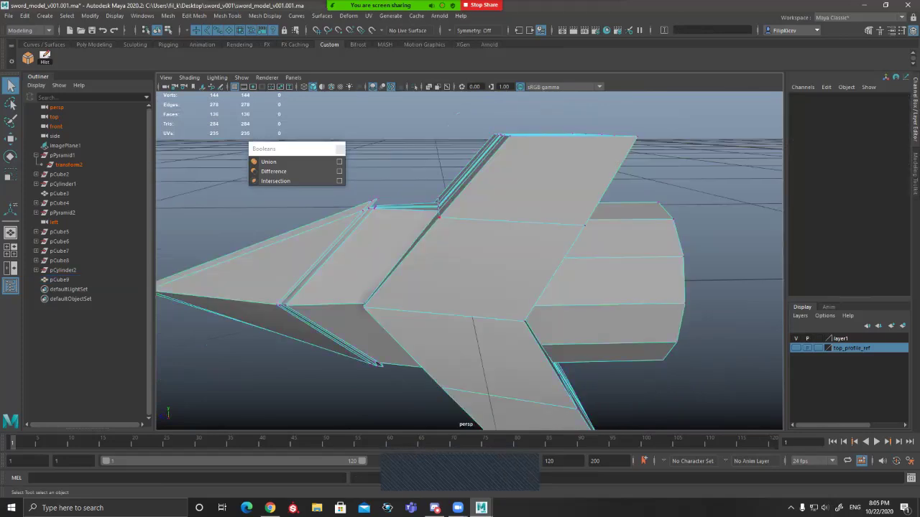
key("ctrl+shift+x")
left_click(440, 217)
left_click_drag(440, 217, 431, 194, "alt")
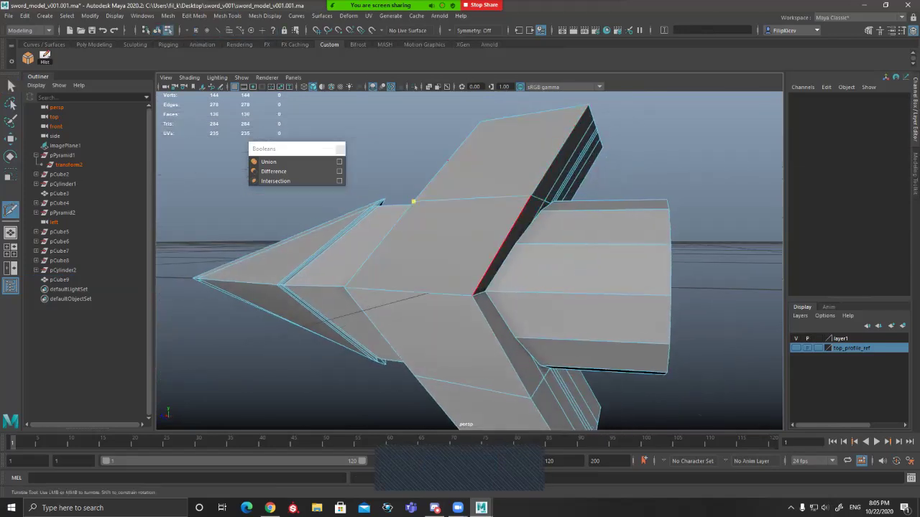
mouse_move(503, 244)
left_mouse_down("alt")
mouse_move(549, 254)
mouse_move(499, 242)
left_mouse_up("alt")
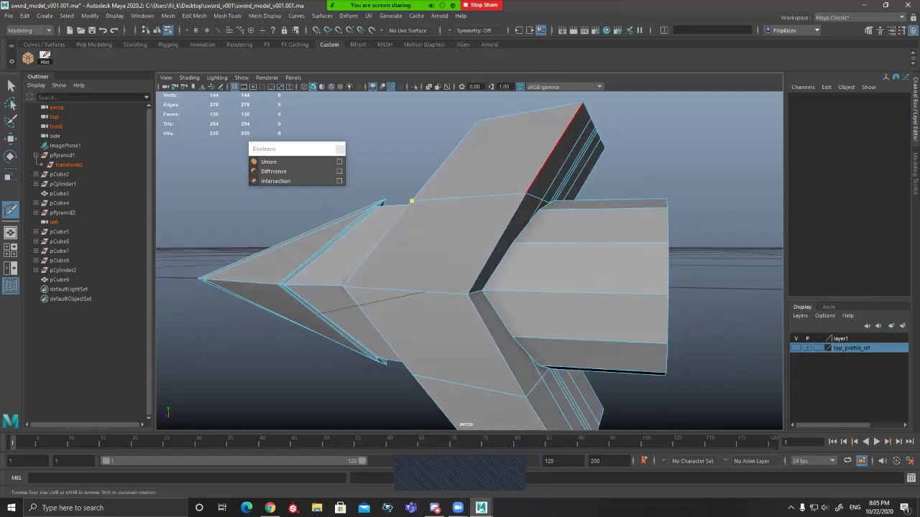
left_click_drag(383, 203, 397, 206, "alt")
left_click_drag(496, 227, 528, 230, "alt")
key("q")
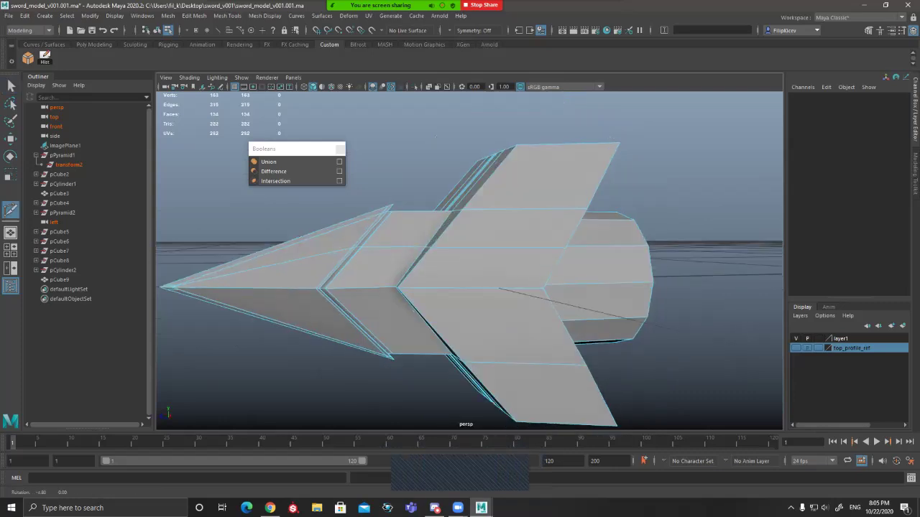
Step: Cut across the narrow rear face to connect the new upper edge line with the cylinder's edge
left_click_drag(344, 244, 288, 280, "alt")
left_click(434, 293)
left_click(451, 254)
left_click(451, 254)
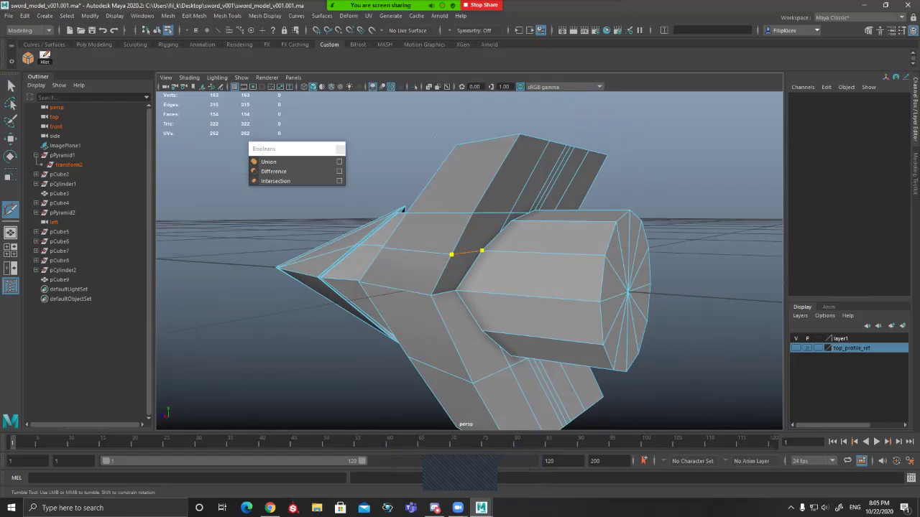
Step: Check the mesh smoothed, then cut a matching lengthwise edge line along the lower half up to the cylinder
key("3")
key("q")
right_click_drag(392, 277, 424, 252)
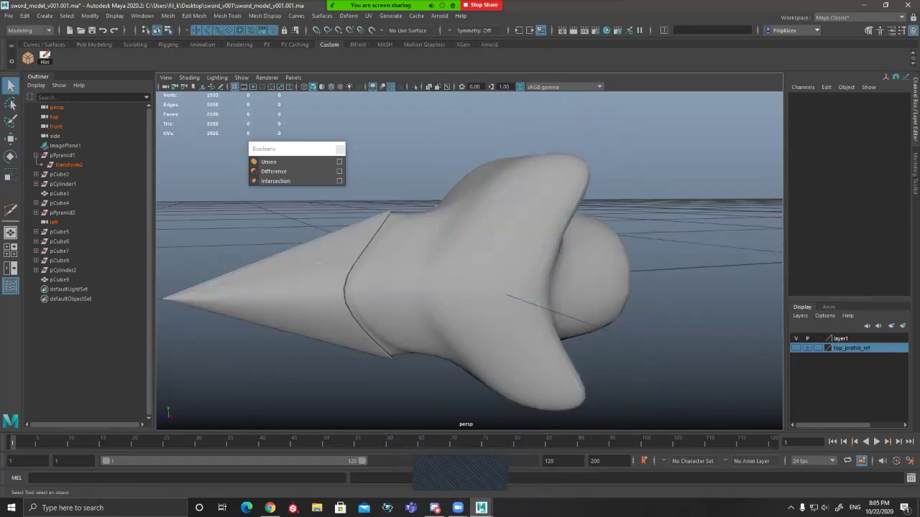
left_click_drag(411, 265, 490, 278, "alt")
left_click(490, 277)
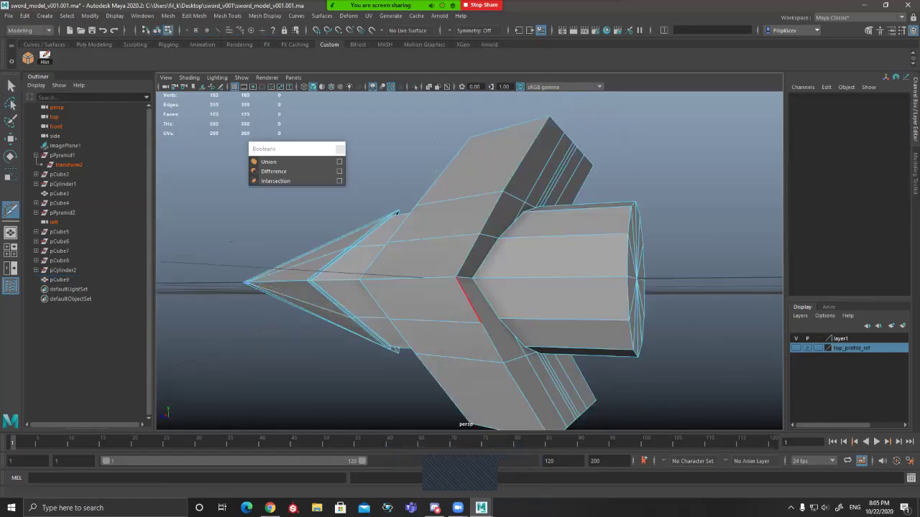
middle_click_drag(431, 249, 508, 252, "alt")
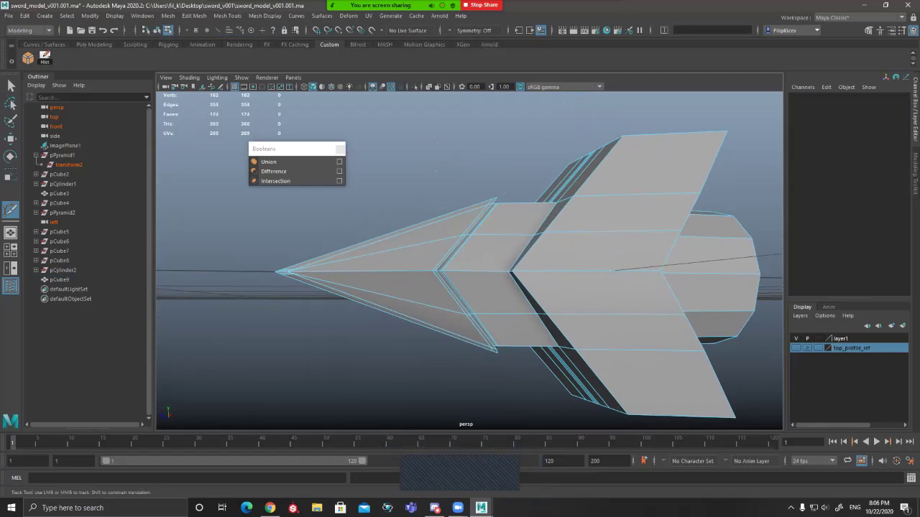
Step: Delete the redundant short edges beside the pyramid's pointed tip
right_click_drag(508, 253, 611, 252, "alt")
middle_click_drag(433, 189, 615, 136, "alt")
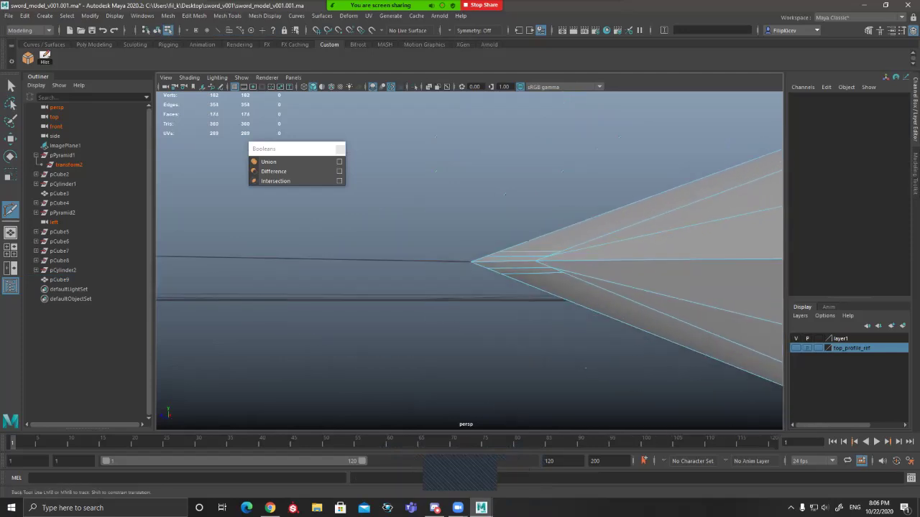
key("q")
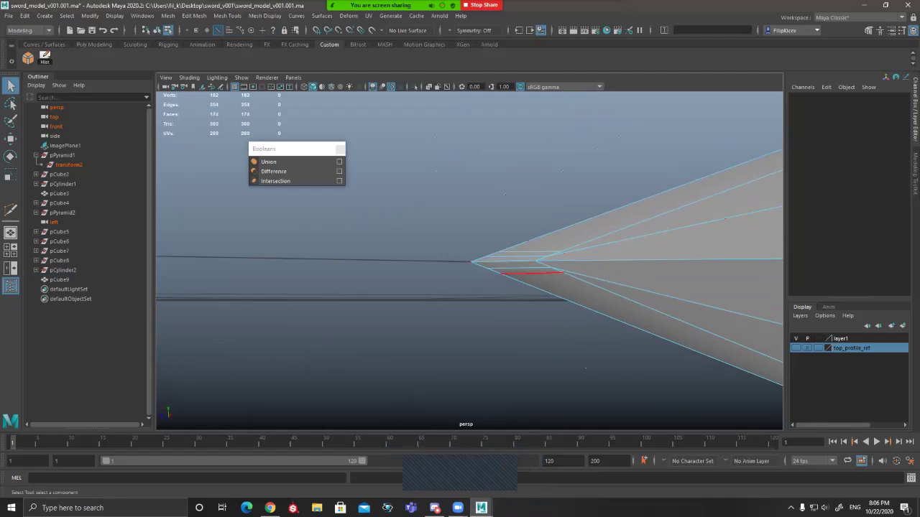
scroll(531, 273, "down", 5)
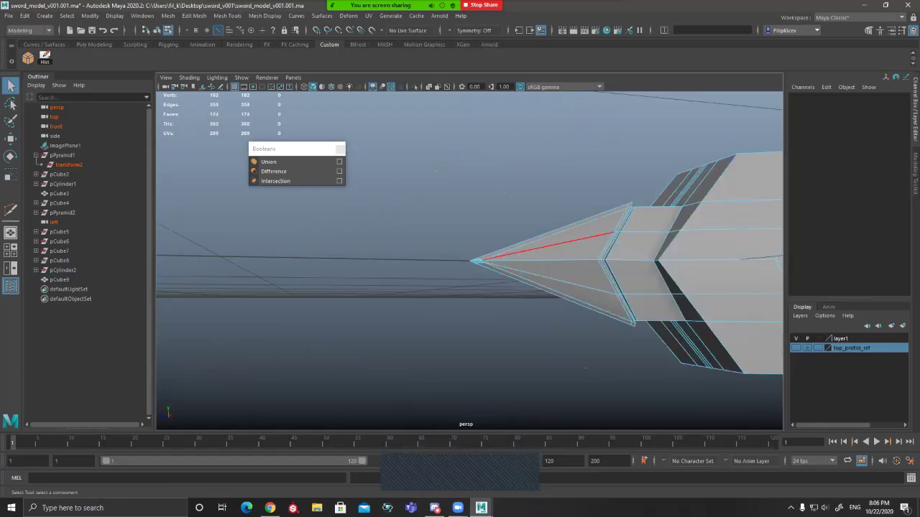
scroll(577, 230, "up", 1)
scroll(576, 237, "up", 5)
scroll(576, 273, "down", 4)
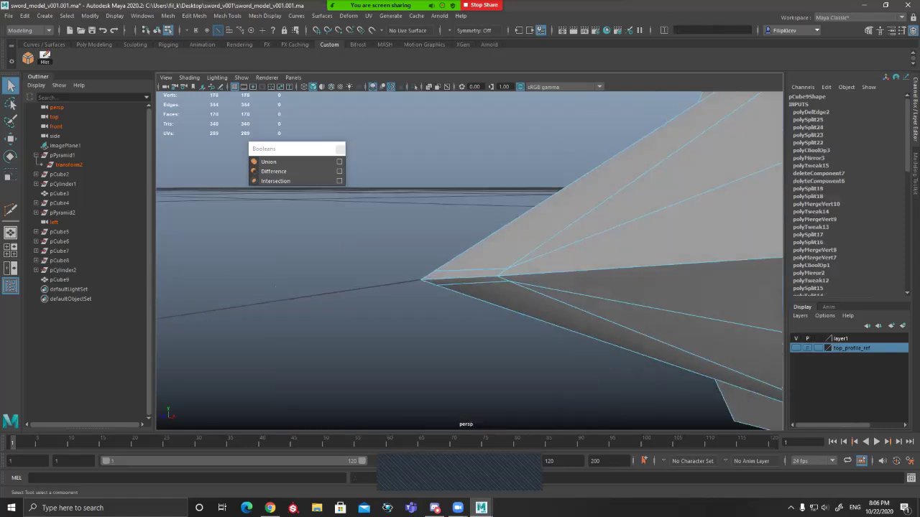
scroll(576, 262, "down", 4)
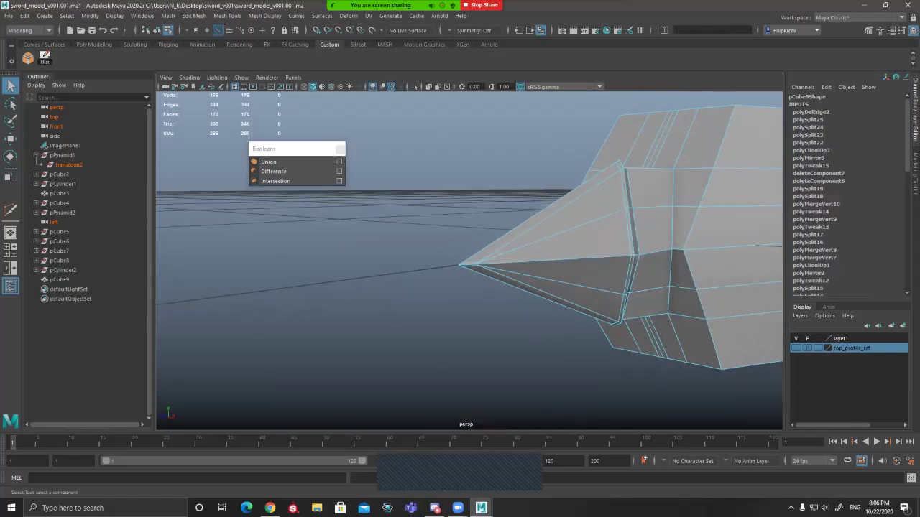
Step: Preview the mesh smoothed and examine the shape and edge flow of the pyramid tip from the side and front
key("3")
left_click_drag(597, 245, 561, 263, "alt")
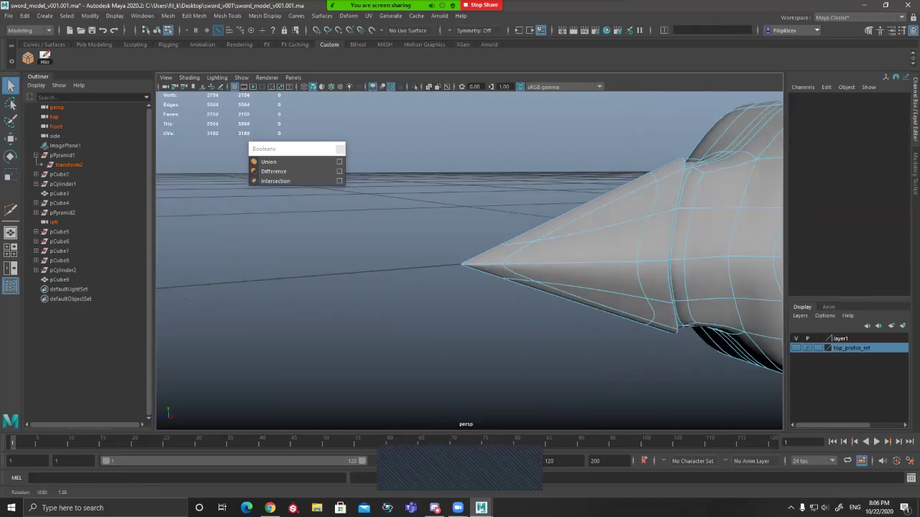
middle_click_drag(568, 264, 294, 278, "alt")
left_click_drag(399, 305, 422, 283, "alt")
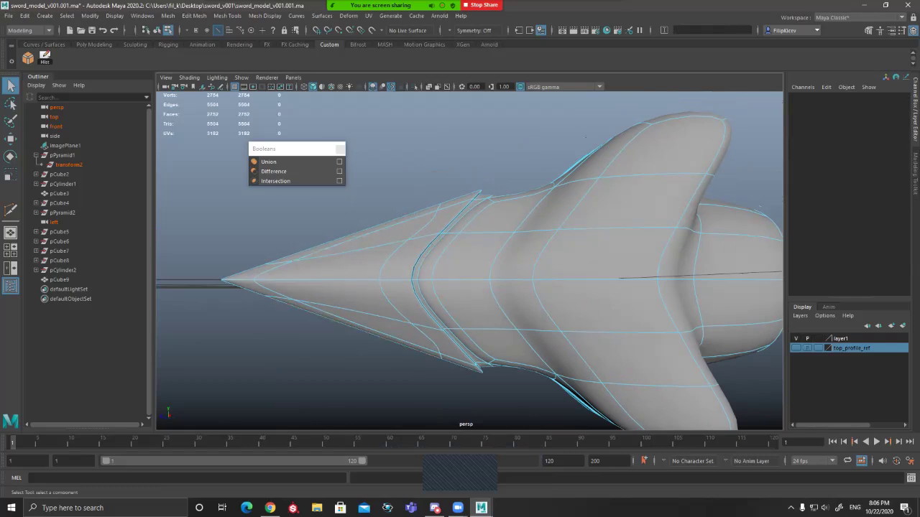
key("F8")
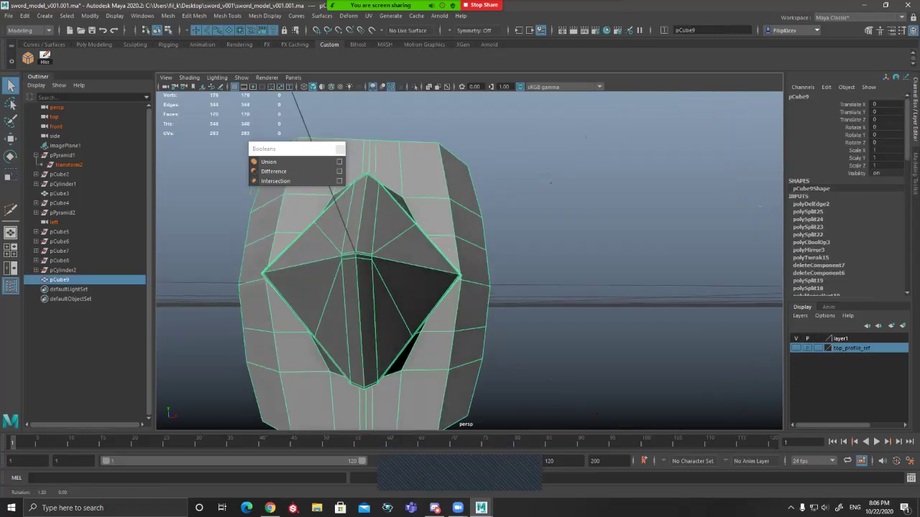
left_click_drag(531, 252, 380, 256, "alt")
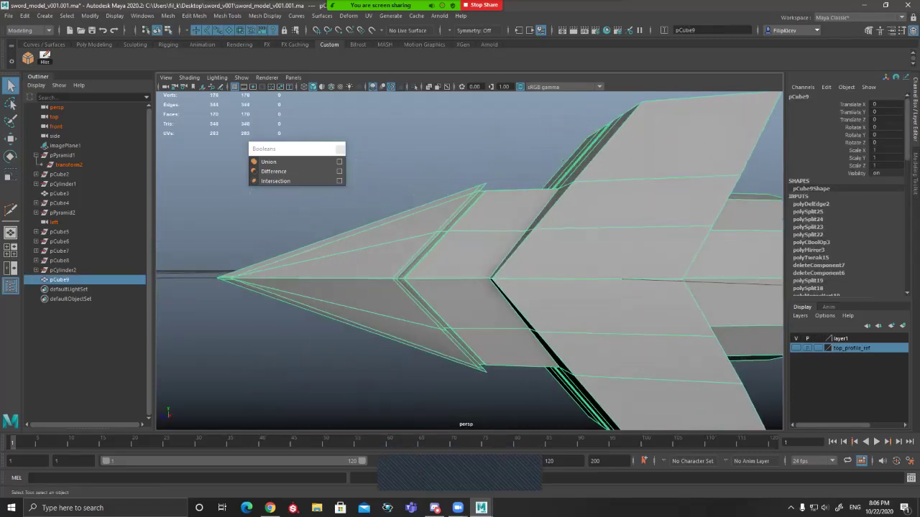
middle_click_drag(460, 273, 405, 260, "alt")
scroll(405, 260, "down", 3)
left_click_drag(404, 260, 460, 253, "alt")
Step: Try Edit Edge Flow on the new lengthwise edge loop in the mesh's upper half
key("1")
key("F10")
right_click_drag(413, 220, 411, 315, "shift")
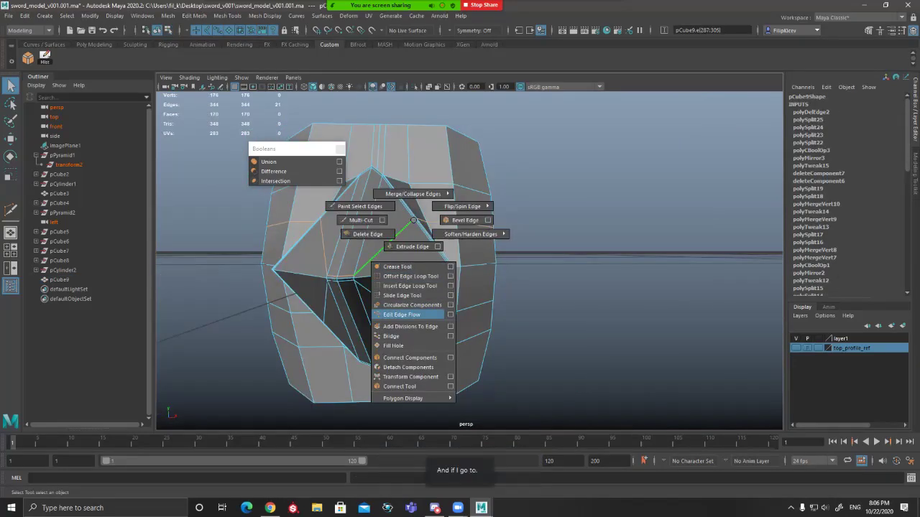
right_click_drag(402, 314, 402, 315, "shift")
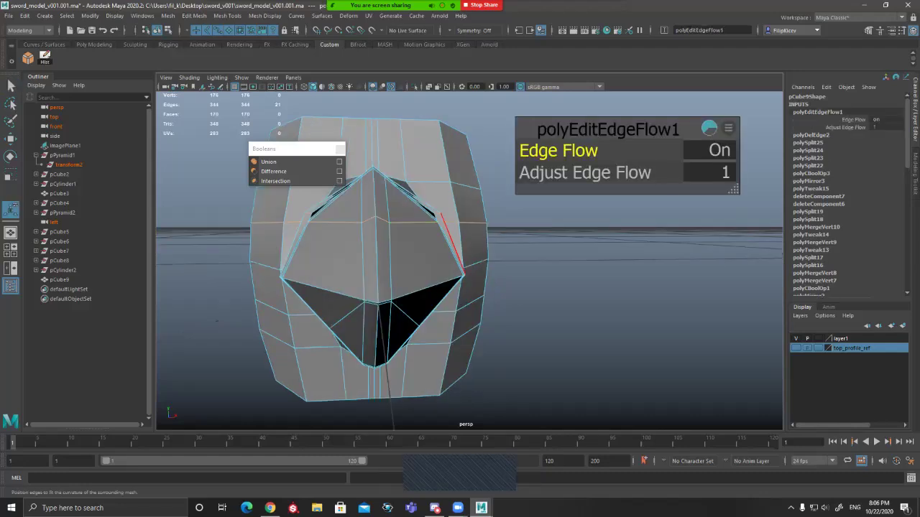
Step: Preview the flow-adjusted mesh smoothed and examine its form around the pyramid and arrow wings
key("3")
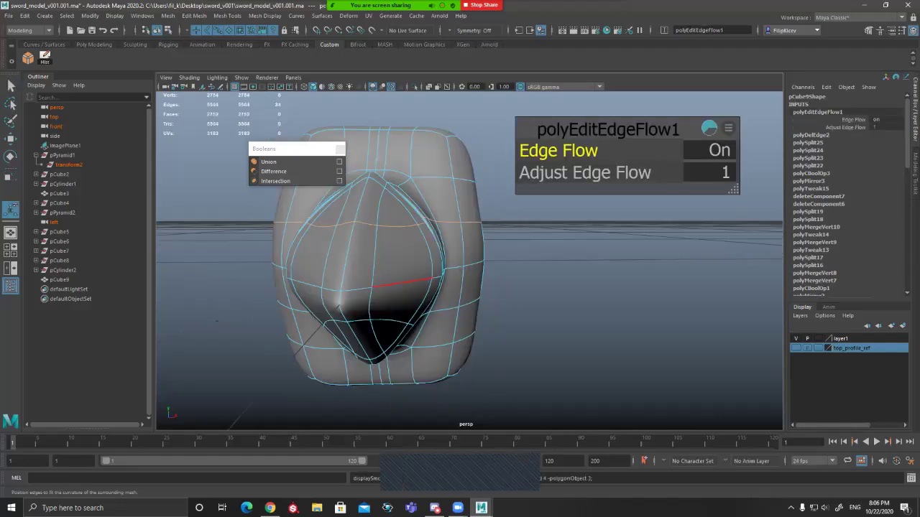
key("q")
left_click(217, 322)
left_click_drag(302, 374, 194, 413, "alt")
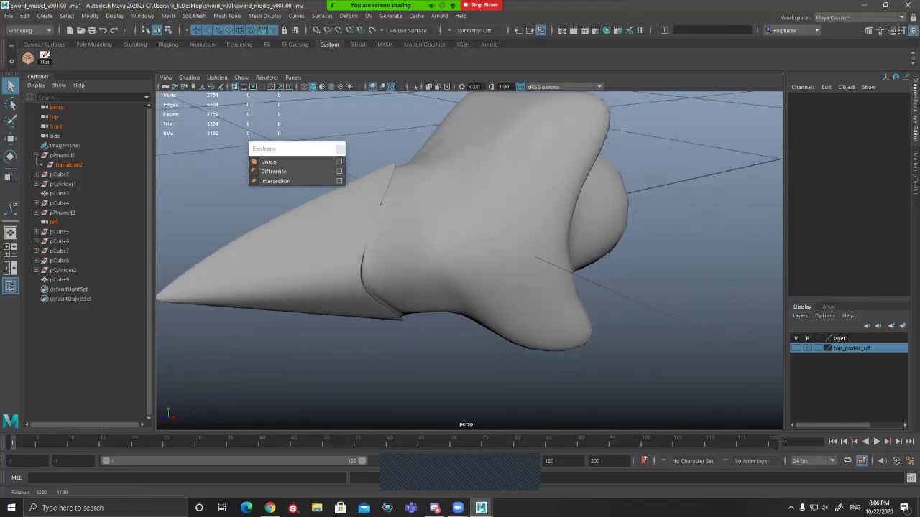
left_click_drag(424, 276, 449, 255, "alt")
left_click(449, 255)
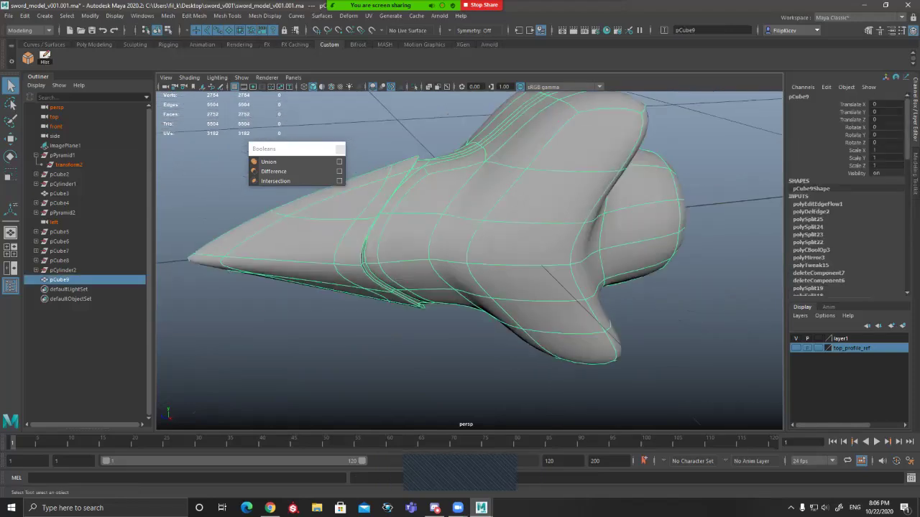
Step: Undo the edge flow adjustment and restore the unsmoothed mesh with the upper edge loop selected
key("ctrl+z")
key("ctrl+z")
key("ctrl+z")
key("ctrl+z")
key("ctrl+z")
key("ctrl+z")
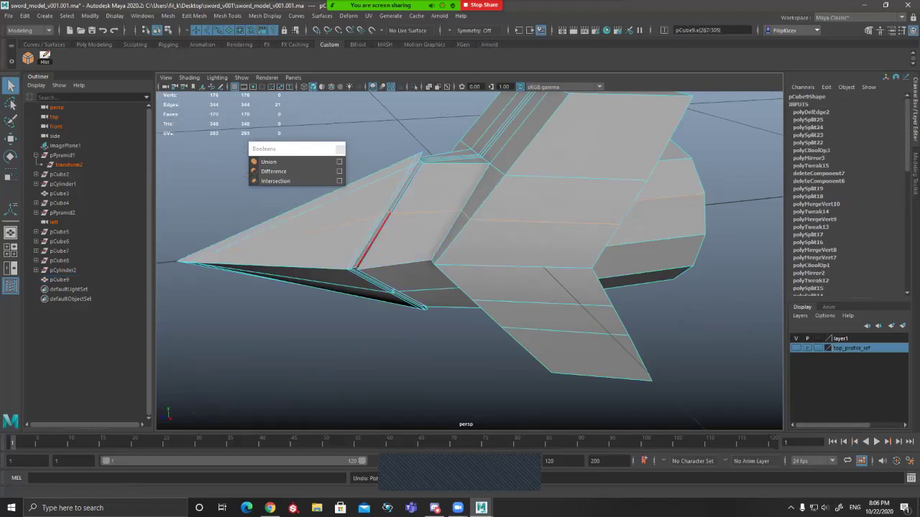
Step: Deselect part of the upper edge loop and try scaling the remaining edges outward along the X axis
left_click_drag(374, 239, 360, 222, "alt")
key("r")
left_click_drag(248, 216, 176, 309, "ctrl")
left_click_drag(276, 305, 356, 260, "alt")
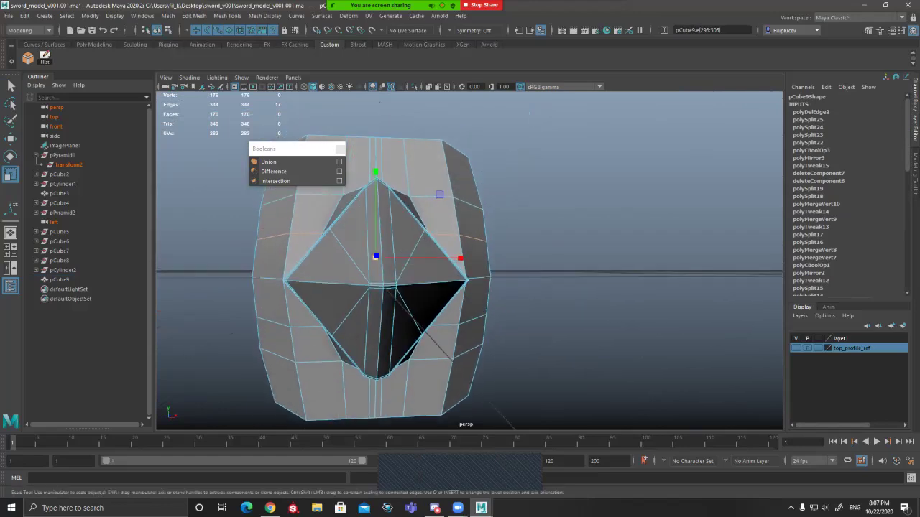
left_click_drag(460, 258, 480, 258)
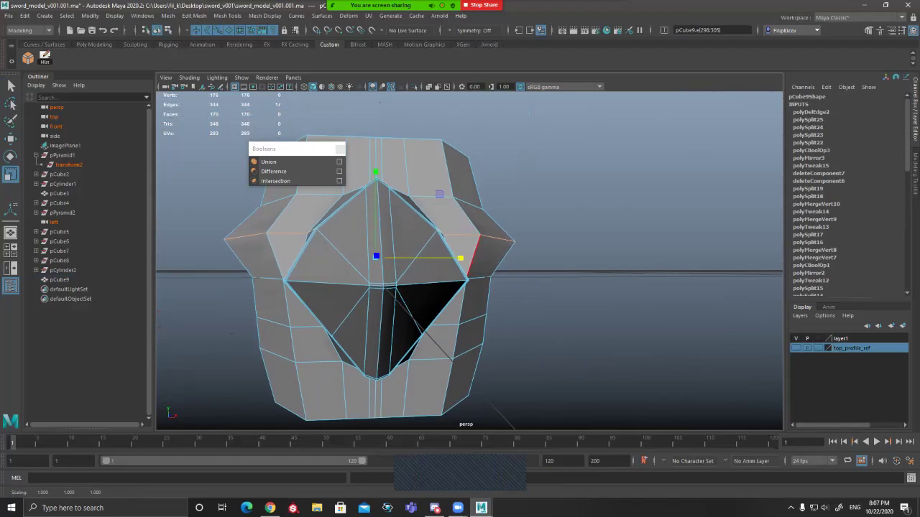
Step: Preview the widened edge loop smoothed, then undo the scaling and return to the unsmoothed display
key("3")
key("q")
left_click(561, 230)
left_click_drag(560, 230, 441, 249, "alt")
left_click_drag(446, 148, 624, 148, "alt")
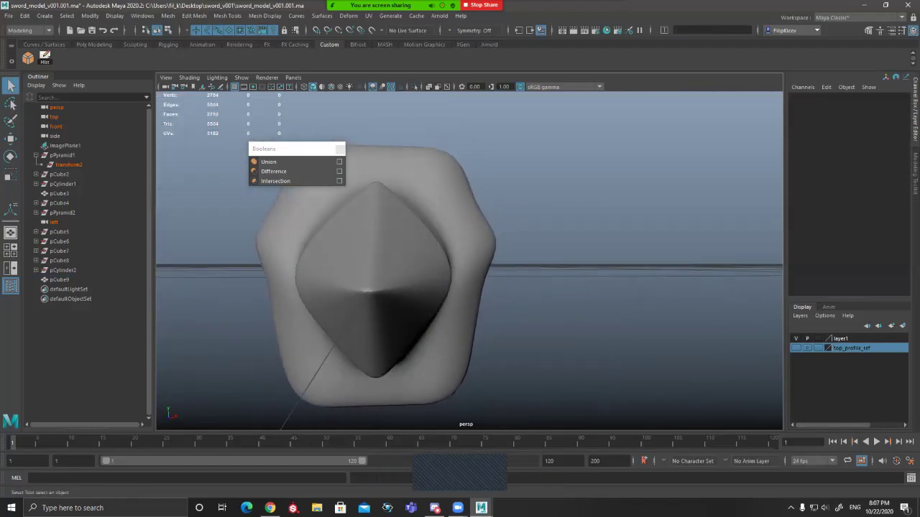
key("ctrl+z")
key("1")
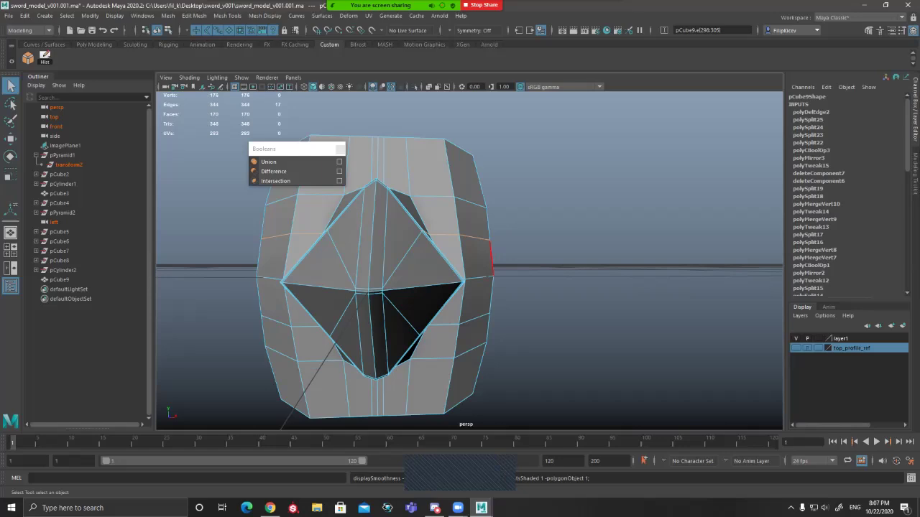
Step: Reduce the selection to the loop's edges at the pyramid and neck, and try scaling them slightly outward along X
key("4")
mouse_move(494, 259)
left_mouse_down("alt")
mouse_move(425, 284)
mouse_move(575, 291)
left_mouse_up("alt")
left_click_drag(399, 281, 248, 275, "alt")
key("5")
left_click_drag(447, 233, 468, 247, "ctrl")
left_click_drag(460, 244, 539, 248, "alt")
left_click_drag(248, 263, 359, 287, "alt")
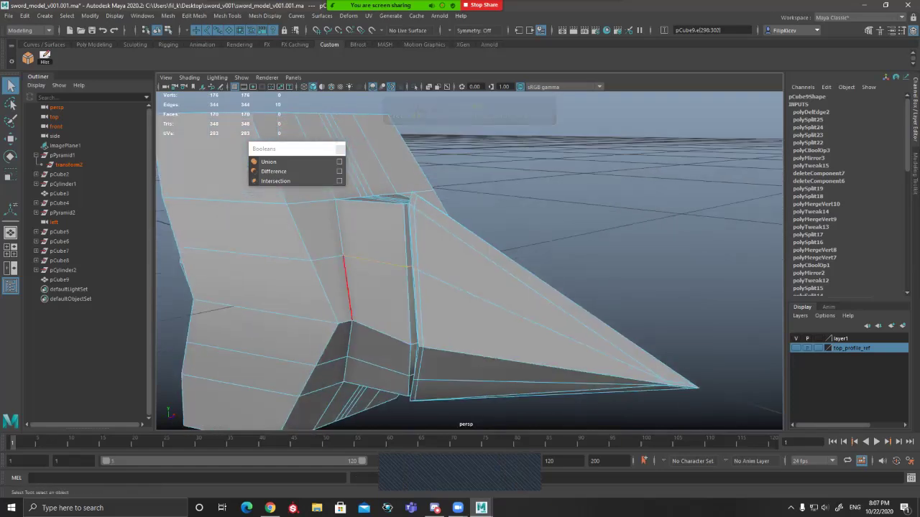
left_click_drag(359, 287, 248, 266, "alt")
key("r")
mouse_move(441, 238)
left_mouse_down()
mouse_move(478, 238)
mouse_move(444, 247)
left_mouse_up()
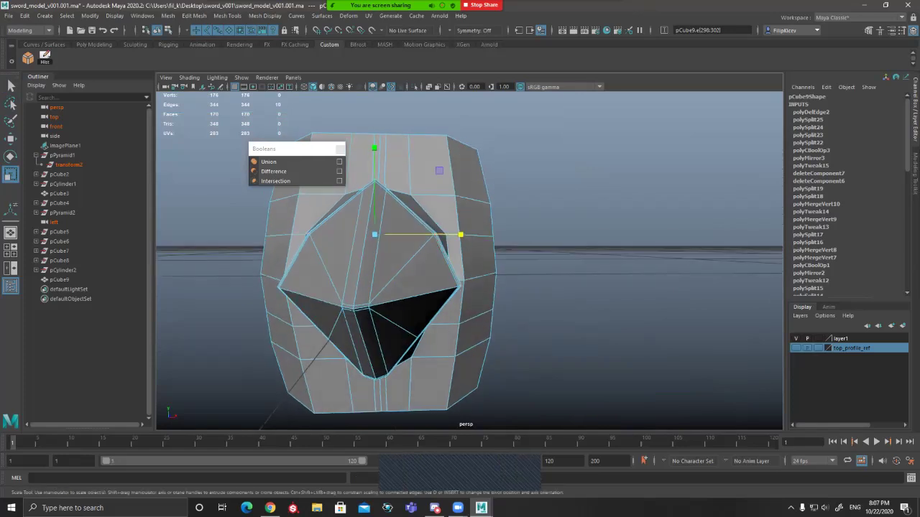
Step: Preview the widened pyramid section smoothed and examine its outline from the front
key("3")
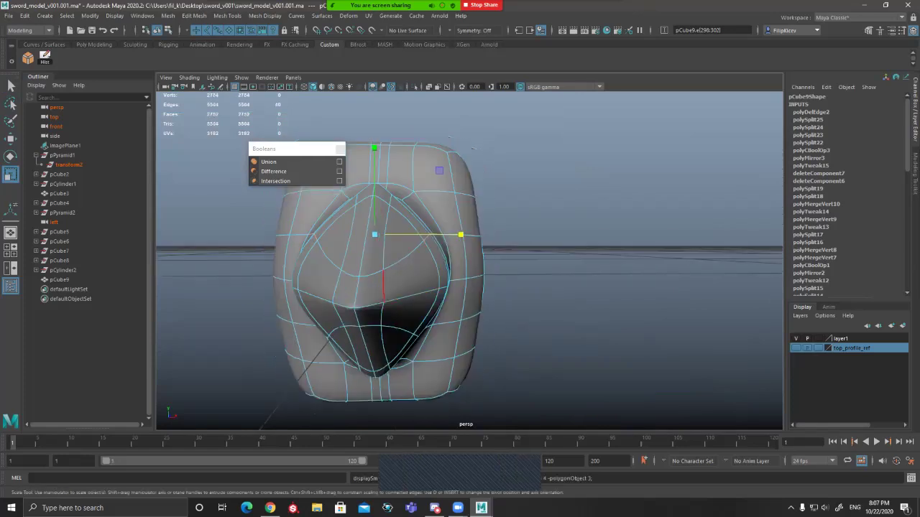
key("q")
left_click(661, 133)
left_click_drag(661, 132, 667, 127, "alt")
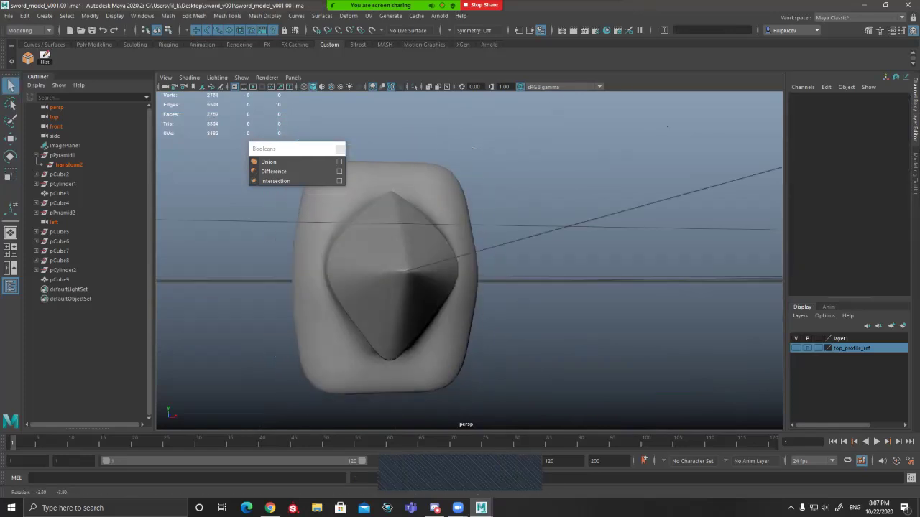
left_click_drag(472, 149, 454, 139, "alt")
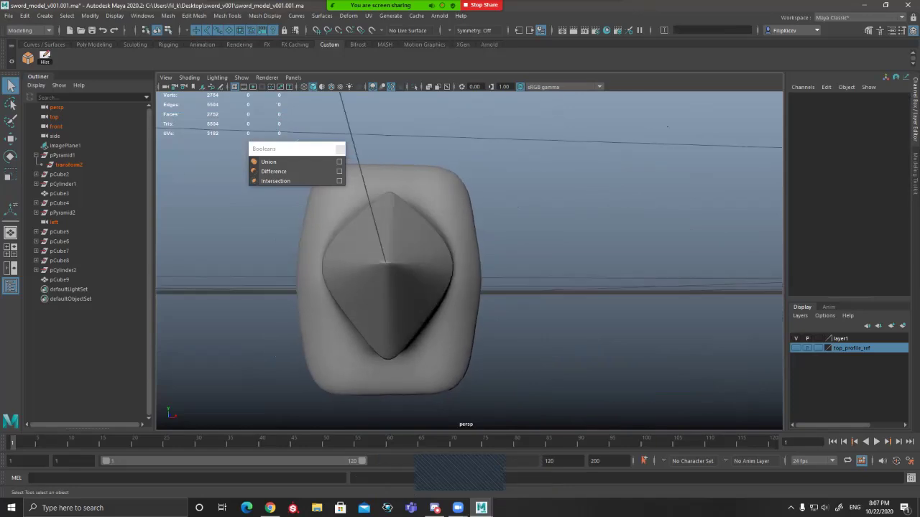
left_click_drag(503, 209, 445, 260, "alt")
Step: Return to the unsmoothed display and undo the scaling of the pyramid section's edges
left_click(424, 248)
key("1")
key("ctrl+z")
key("ctrl+z")
key("ctrl+z")
key("ctrl+z")
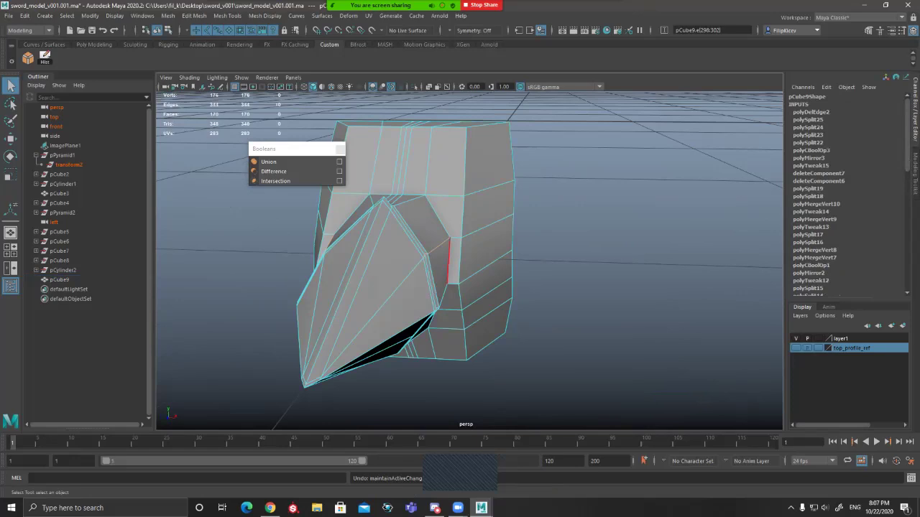
Step: Examine how the edges around the cylinder's base meet the horizontal line across the block
left_click_drag(449, 262, 424, 226, "alt")
left_click_drag(517, 291, 410, 287, "alt")
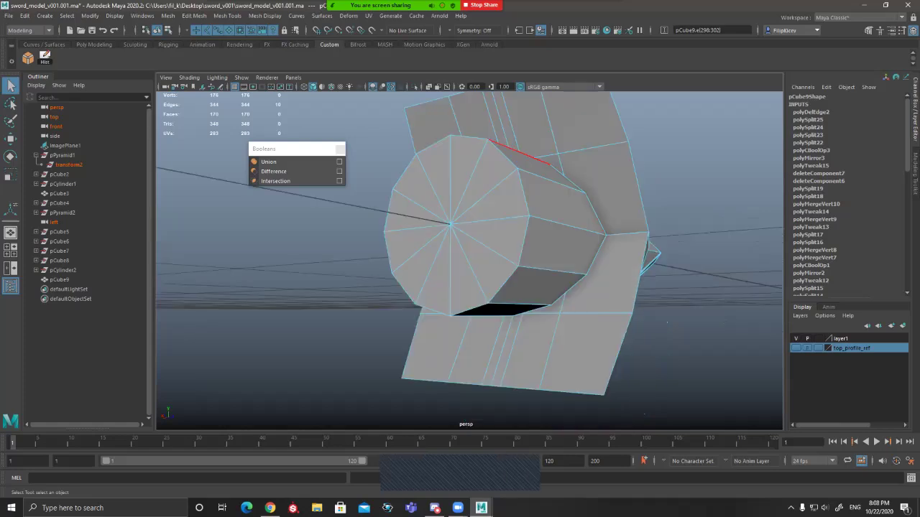
left_click_drag(520, 153, 617, 188, "alt")
right_click_drag(617, 189, 647, 191, "alt")
left_click_drag(647, 191, 675, 175, "alt")
left_click(481, 147)
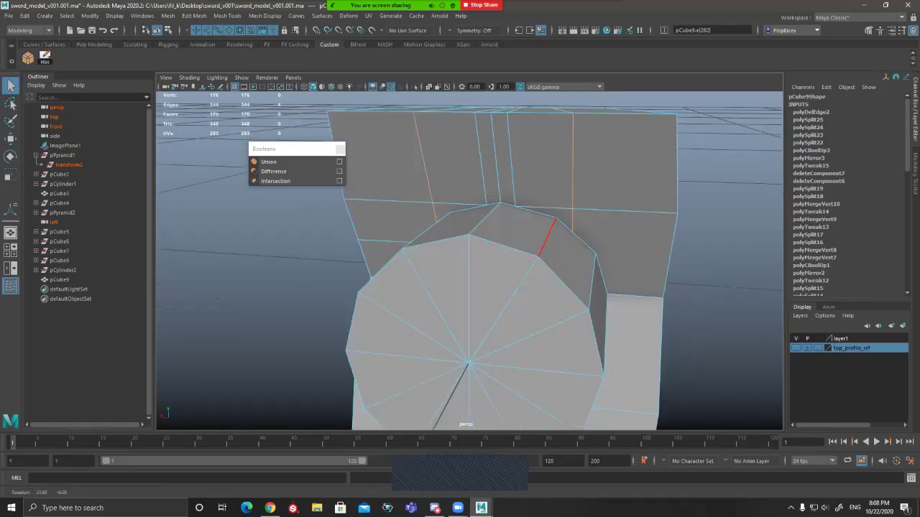
left_click_drag(547, 234, 541, 256, "alt")
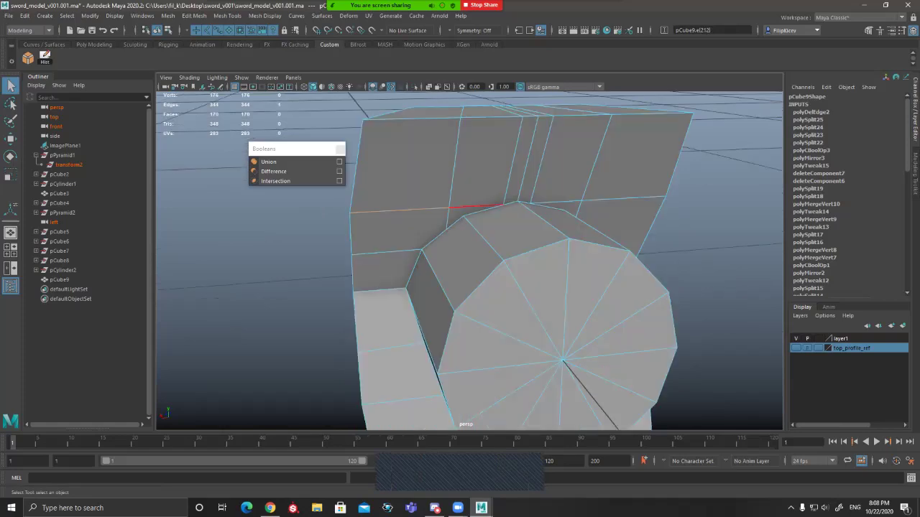
mouse_move(476, 210)
left_mouse_down("alt")
mouse_move(568, 198)
mouse_move(460, 204)
left_mouse_up("alt")
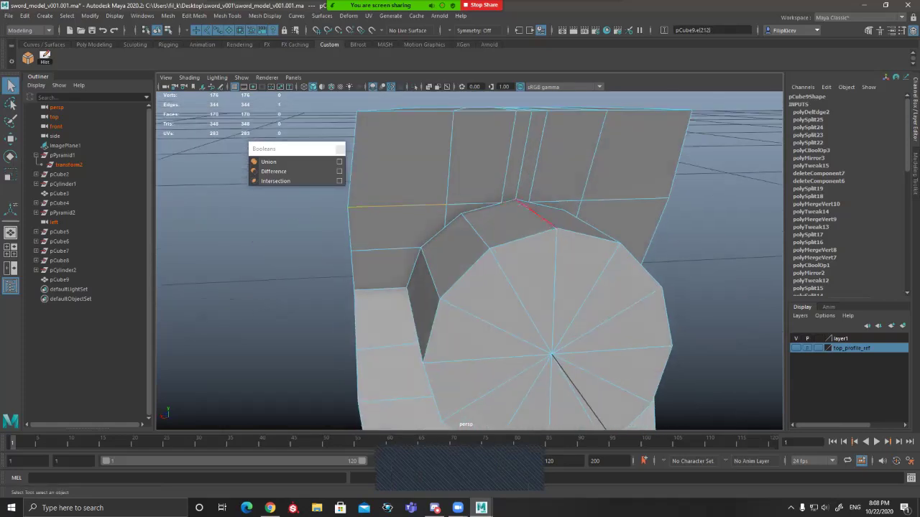
left_click_drag(591, 224, 552, 234, "alt")
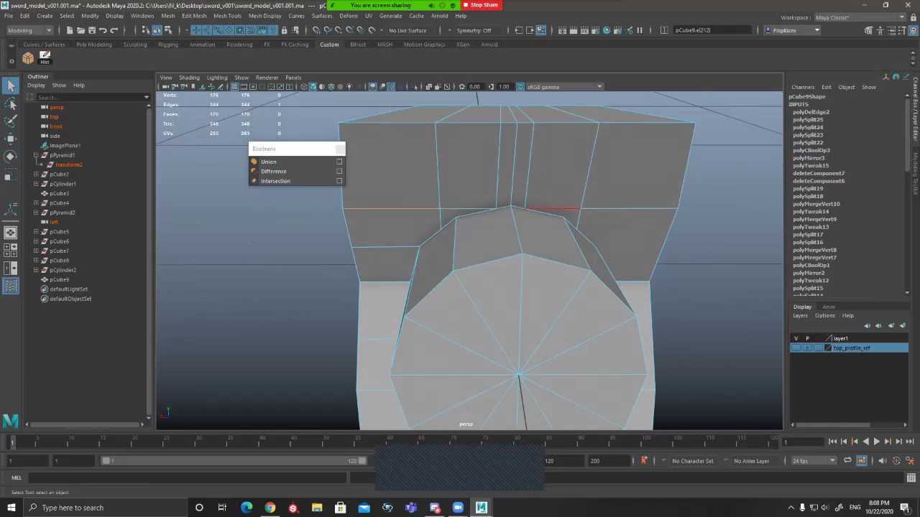
left_click_drag(552, 209, 596, 226, "alt")
scroll(596, 226, "up", 4)
middle_click_drag(597, 227, 499, 352, "alt")
scroll(499, 352, "down", 4)
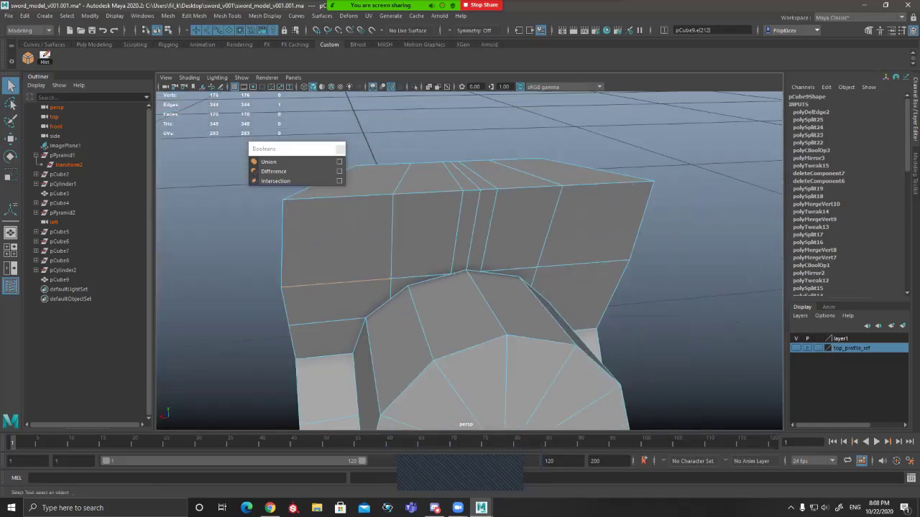
left_click_drag(499, 309, 557, 280, "alt")
scroll(557, 280, "up", 3)
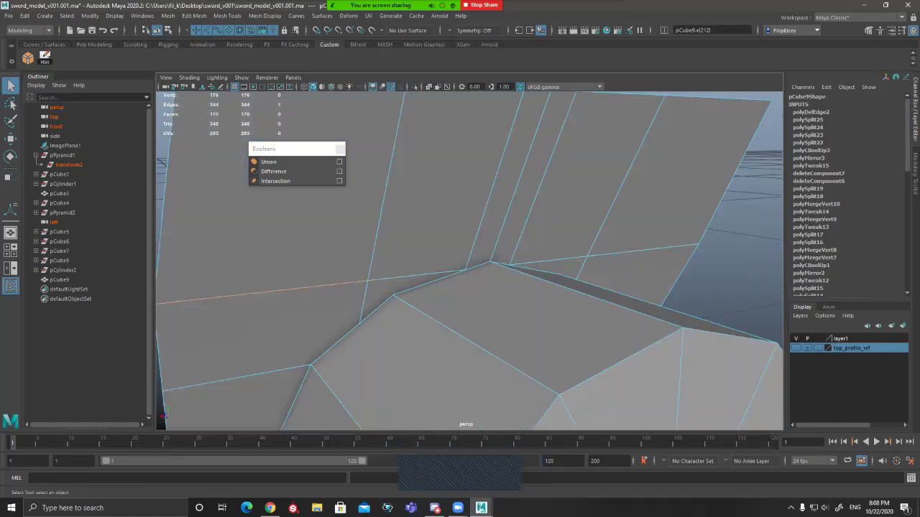
scroll(470, 261, "up", 1)
middle_click_drag(456, 314, 501, 274, "alt")
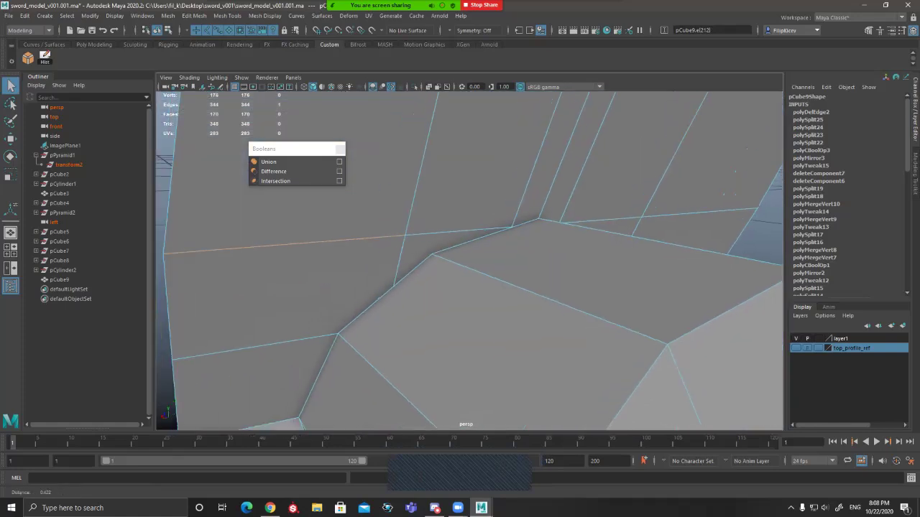
Step: Cut an edge line across the block from one side corner through the cylinder's top base vertex to the opposite corner
scroll(501, 274, "down", 3)
key("F8")
scroll(514, 281, "down", 3)
mouse_move(514, 280)
left_mouse_down("alt")
mouse_move(478, 287)
mouse_move(500, 279)
left_mouse_up("alt")
scroll(478, 288, "up", 3)
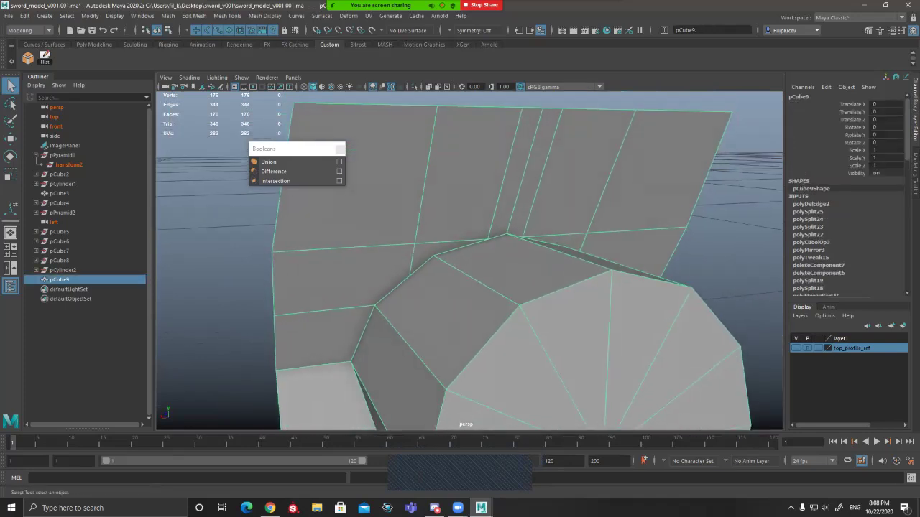
scroll(469, 261, "up", 3)
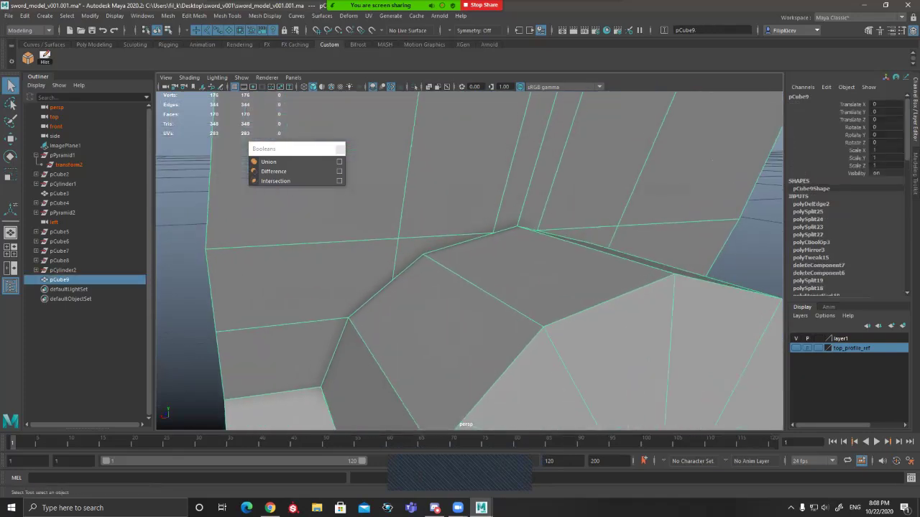
left_click_drag(469, 270, 503, 245, "alt")
key("ctrl+shift+x")
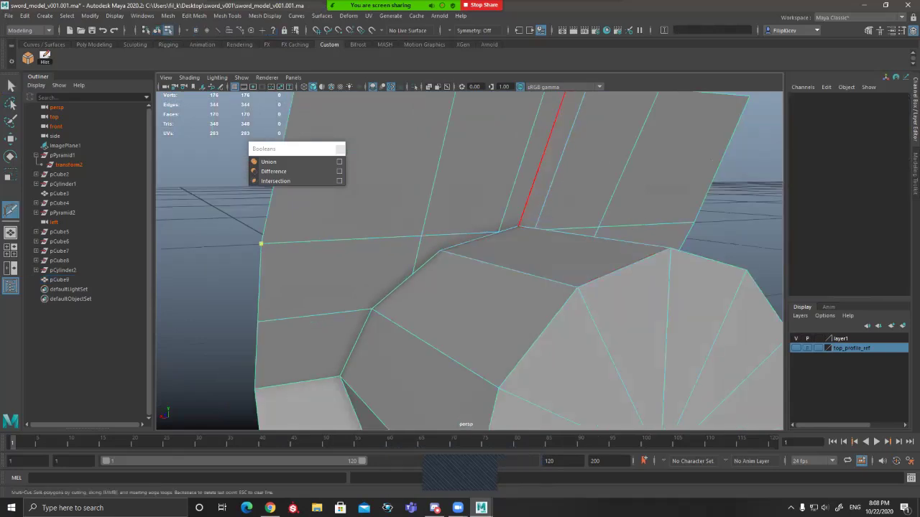
left_click(519, 227)
left_click_drag(518, 226, 471, 248, "alt")
left_click(731, 240)
key("q")
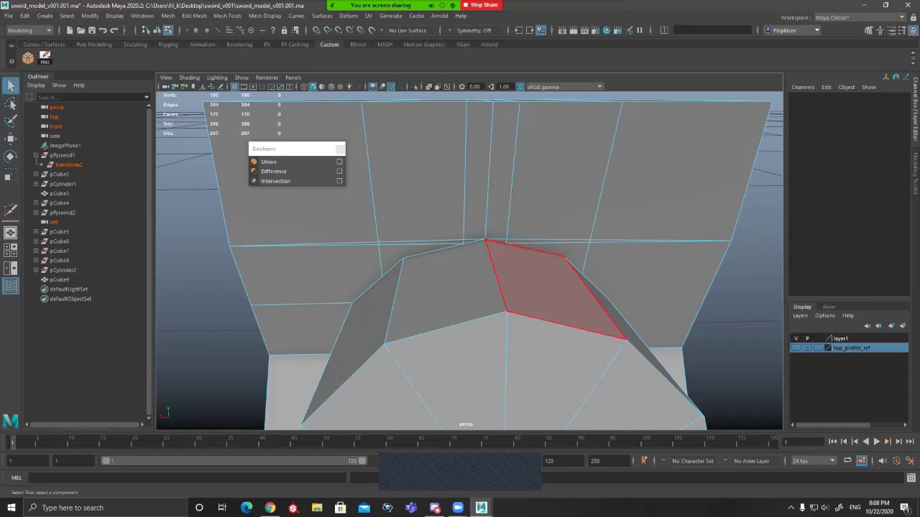
Step: Delete the old horizontal line's edges just below the new cut and preview the block smoothed, then return to the unsmoothed display
key("F10")
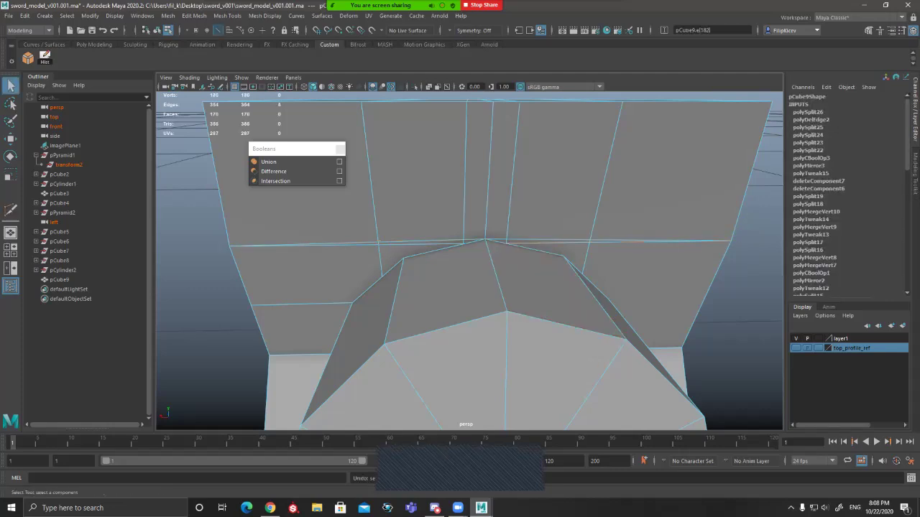
key("ctrl+Delete")
mouse_move(471, 288)
left_mouse_down("alt")
mouse_move(496, 277)
mouse_move(395, 289)
mouse_move(435, 288)
mouse_move(478, 349)
mouse_move(473, 288)
left_mouse_up("alt")
key("3")
key("1")
key("F8")
Step: Undo the edge deletion and the cut through the cylinder's top base vertex
key("ctrl+z")
key("ctrl+z")
key("ctrl+z")
key("ctrl+z")
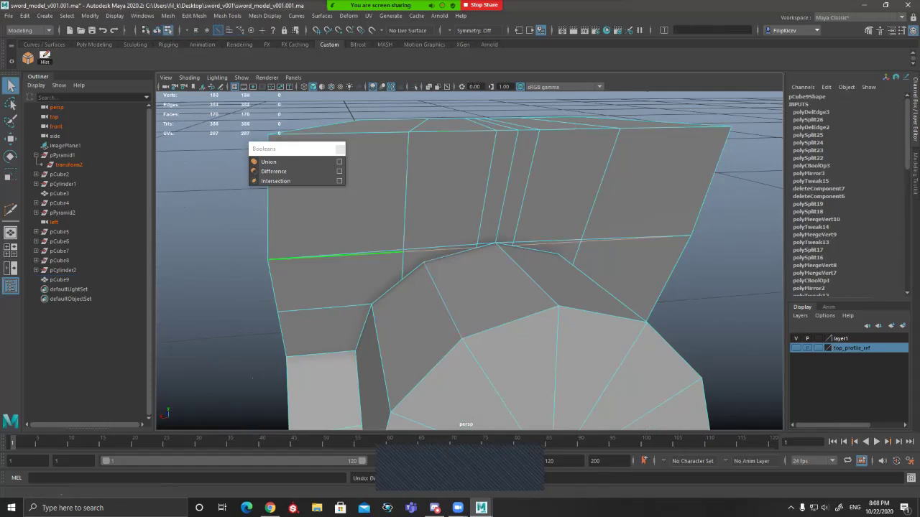
key("ctrl+z")
key("ctrl+z")
key("ctrl+z")
left_click_drag(473, 287, 600, 252, "alt")
key("ctrl+z")
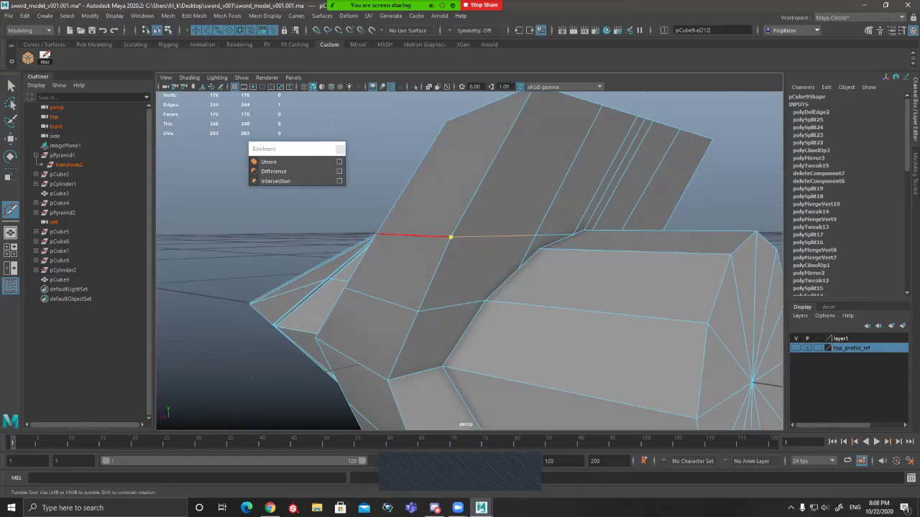
Step: Cut an arched edge line across the block's face above the cylinder, running from one side corner to the other
left_click_drag(450, 237, 381, 249, "alt")
left_click(501, 207)
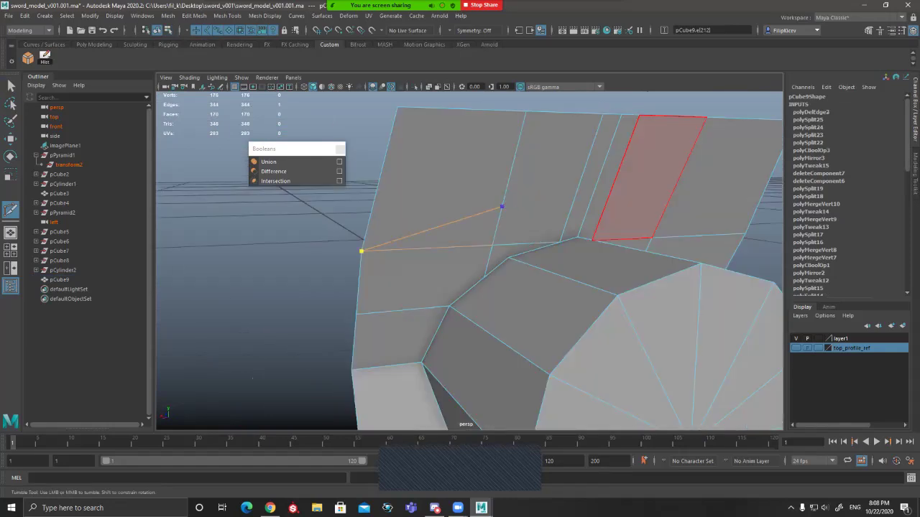
left_click(596, 186)
left_click_drag(596, 187, 460, 182, "alt")
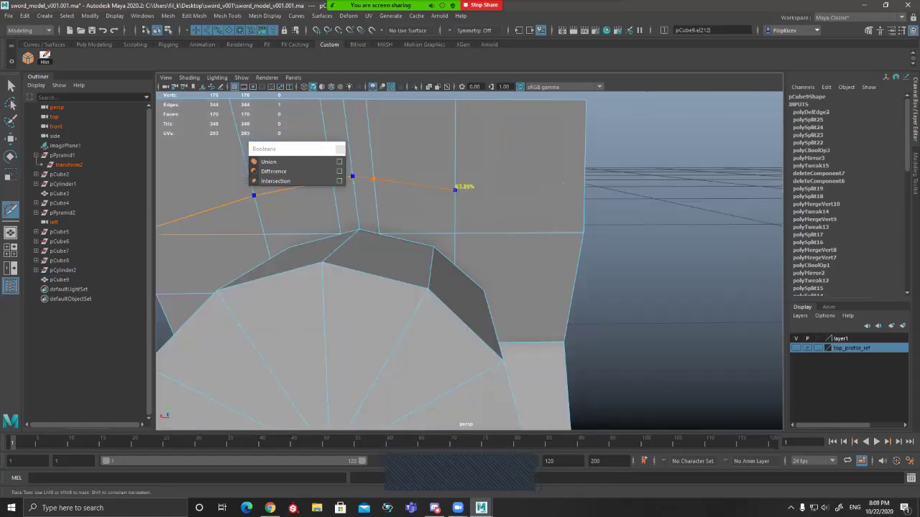
left_click(456, 190)
middle_click_drag(456, 190, 546, 183, "alt")
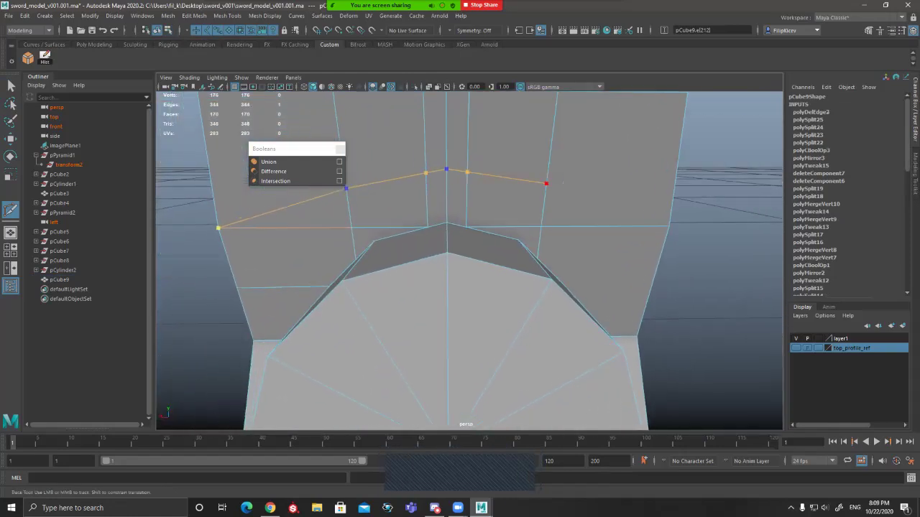
left_click(562, 183)
left_click(669, 226)
key("Return")
Step: Delete the old straight horizontal line running between the block's side corners at the top of the cylinder
left_click_drag(669, 225, 699, 237, "alt")
left_click(452, 228)
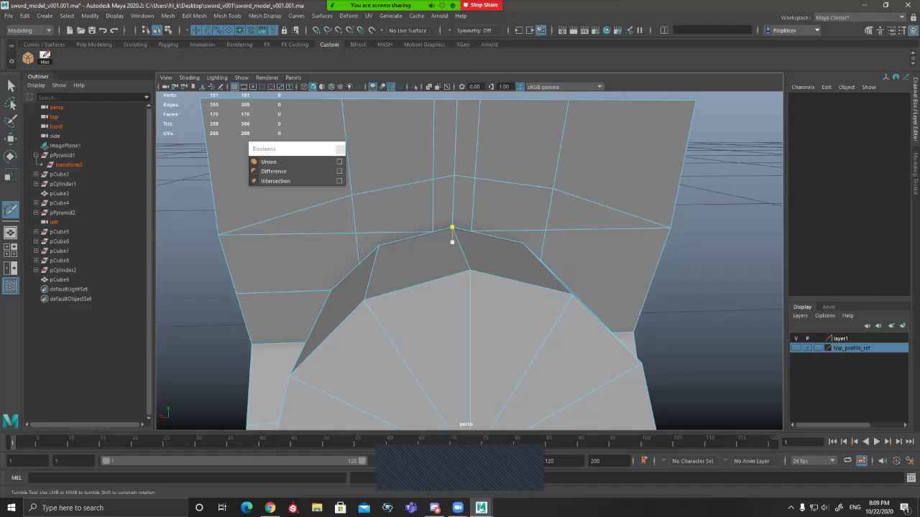
key("q")
key("ctrl+Delete")
left_click_drag(411, 241, 434, 253, "alt")
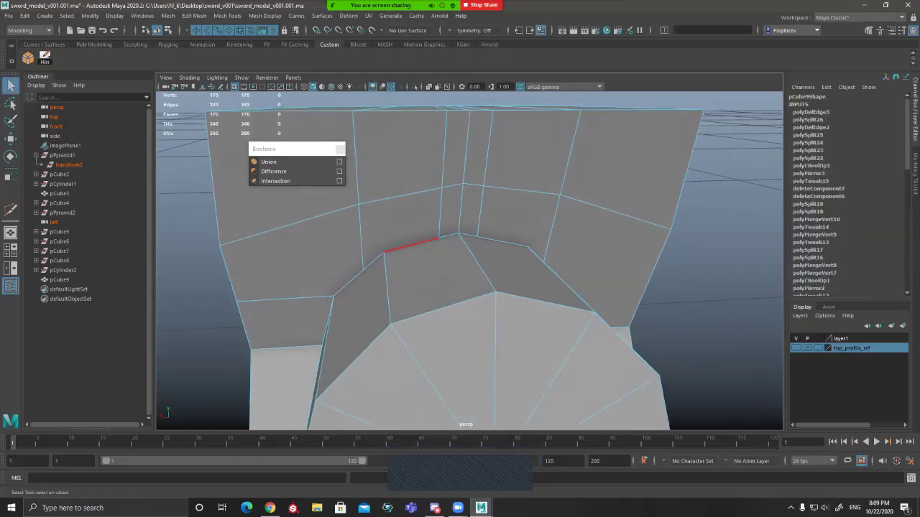
Step: Cut a line on each side of the block from its upper edge vertex down to the cylinder's adjacent base vertex
key("y")
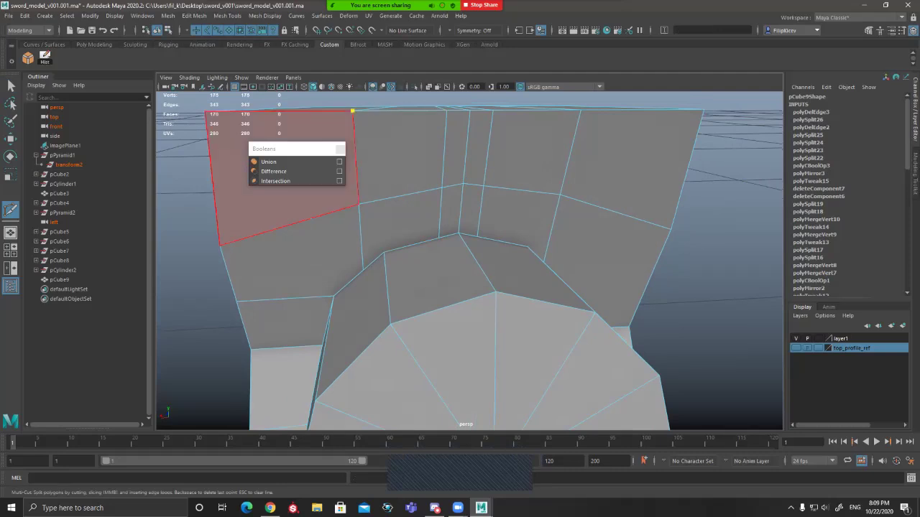
left_click(352, 110)
left_click(384, 253)
right_click(384, 253)
left_click_drag(384, 252, 334, 263, "alt")
left_click(539, 123)
left_click(509, 254)
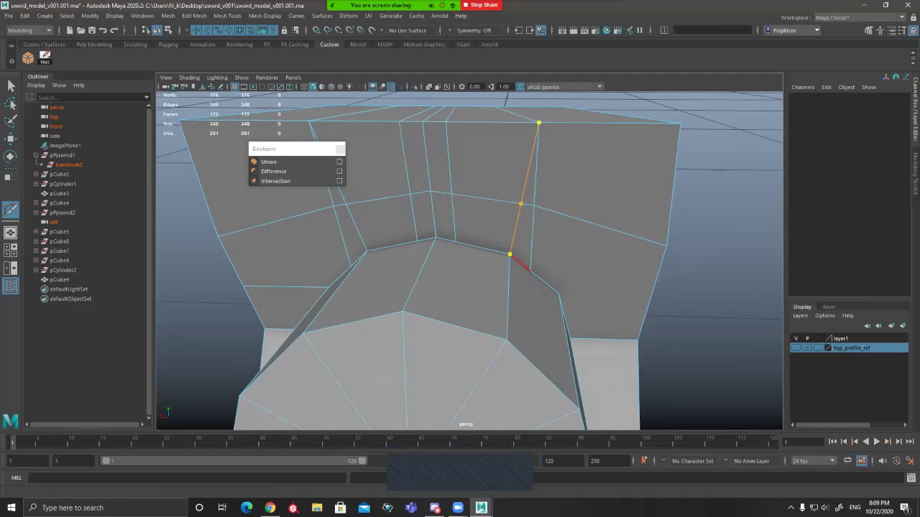
Step: Delete the old vertical lines beside the two new cuts on the block's face
key("q")
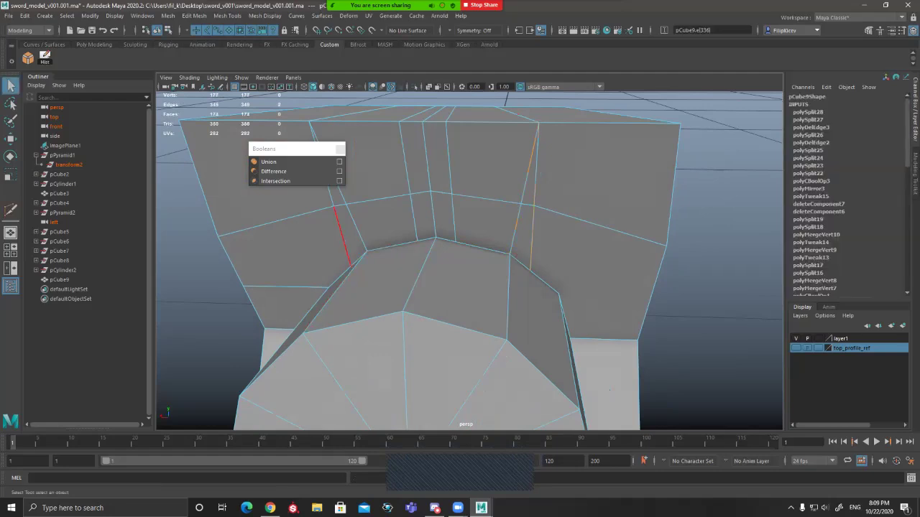
double_click(342, 237, "shift")
left_click_drag(342, 237, 378, 269, "alt")
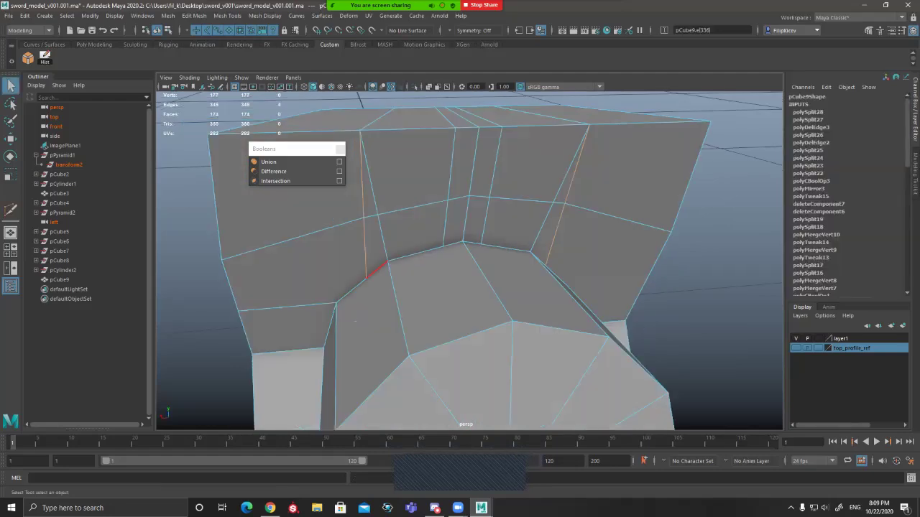
key("ctrl+Delete")
Step: Preview the block and cylinder smoothed, then return to the unsmoothed display
key("3")
scroll(355, 321, "down", 3)
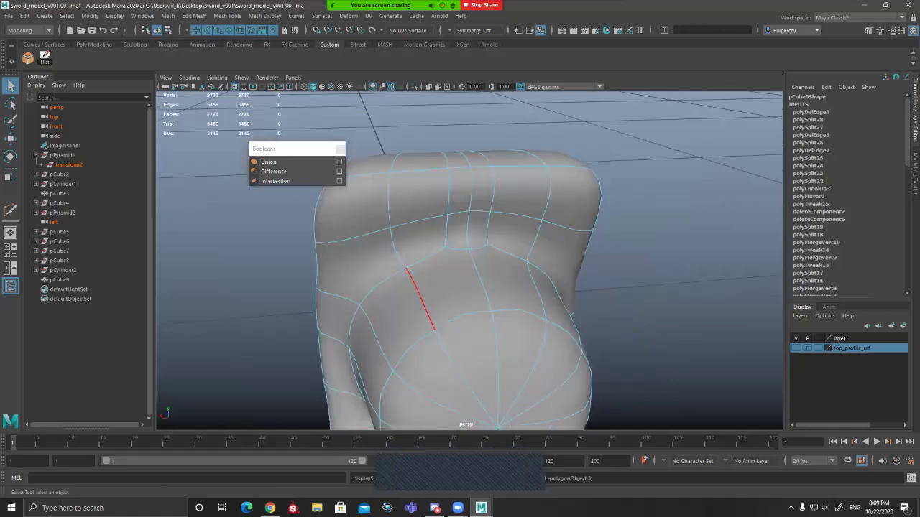
left_click_drag(422, 301, 460, 345, "alt")
right_click_drag(460, 344, 496, 317)
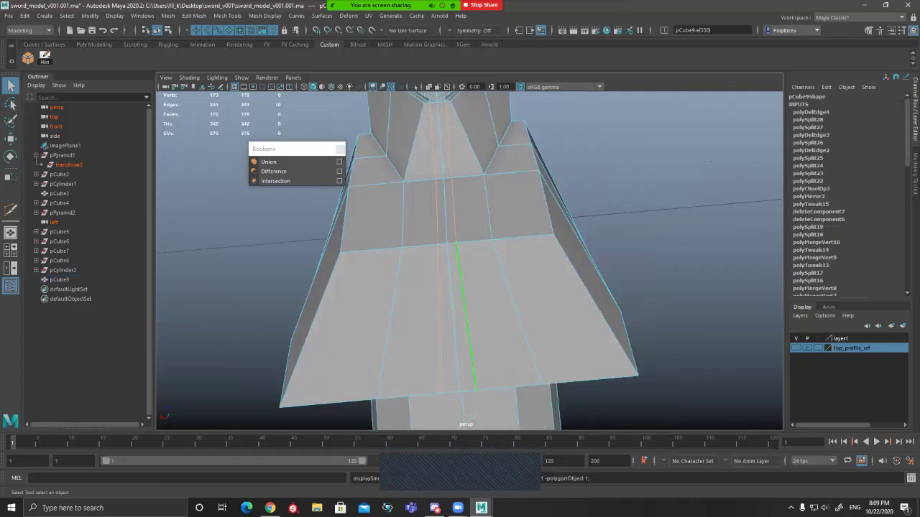
Step: Examine the pair of edge loops flanking the centre line where they run from the block through the neck to the pyramid
left_click_drag(466, 302, 459, 266, "alt")
scroll(459, 266, "down", 3)
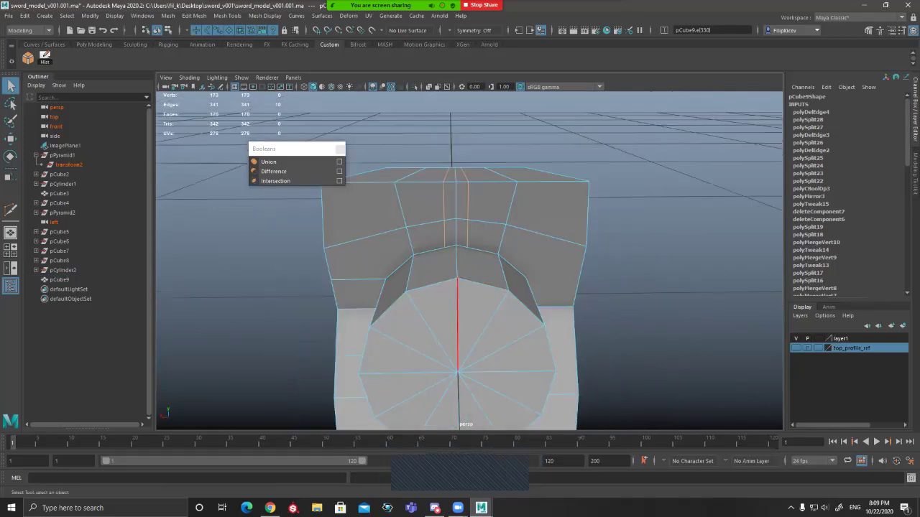
left_click_drag(458, 324, 589, 367, "alt")
middle_click_drag(445, 273, 589, 258, "alt")
scroll(589, 257, "up", 4)
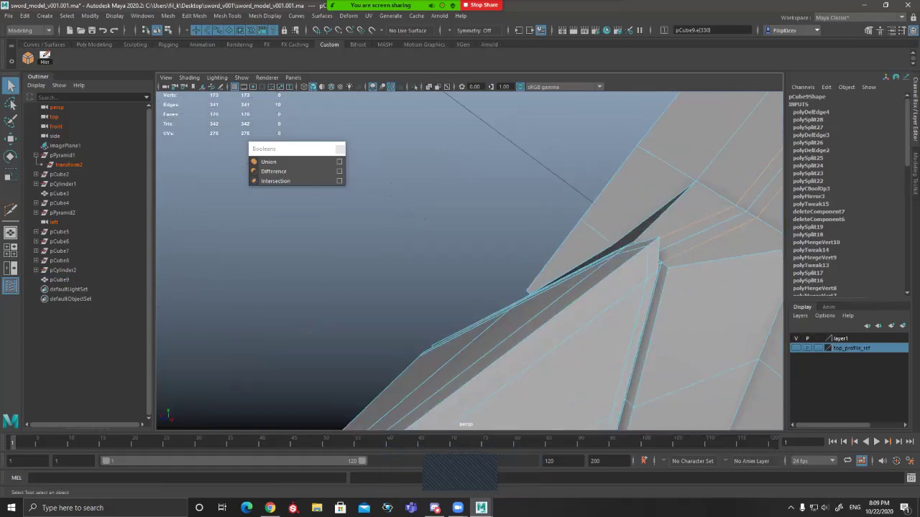
left_click_drag(589, 266, 457, 261, "alt")
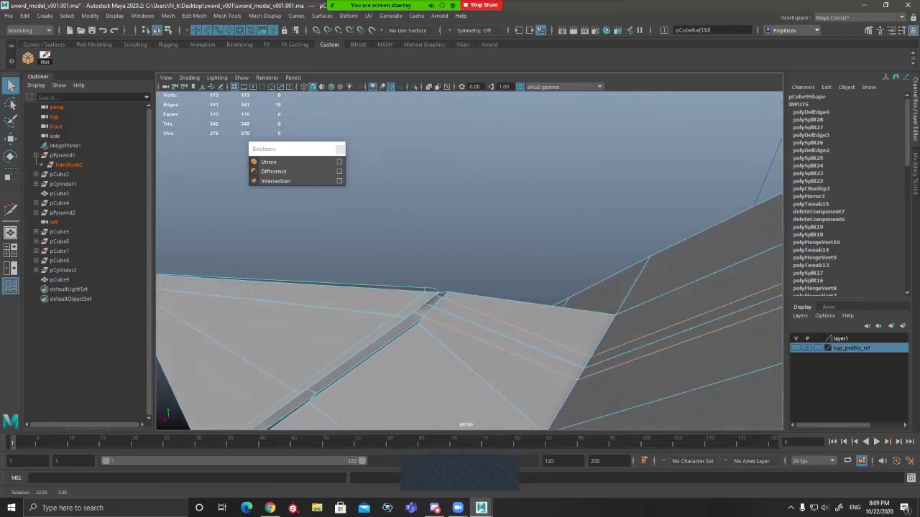
left_click_drag(457, 310, 451, 305, "alt")
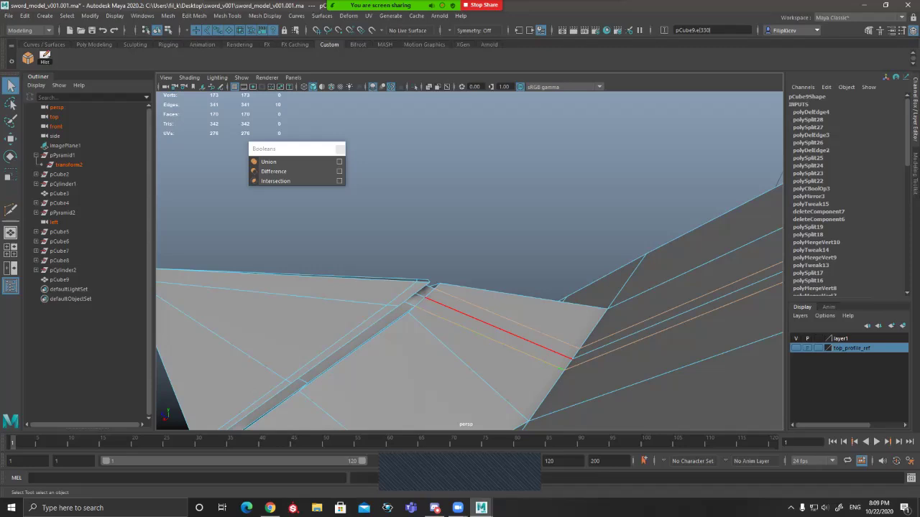
left_click_drag(496, 327, 535, 329, "alt")
middle_click_drag(535, 329, 424, 279, "alt")
right_click_drag(424, 279, 316, 279, "alt")
mouse_move(316, 279)
left_mouse_down("alt")
mouse_move(278, 236)
mouse_move(322, 280)
mouse_move(313, 271)
left_mouse_up("alt")
left_click_drag(597, 229, 345, 276, "alt")
right_click_drag(345, 277, 496, 288, "alt")
left_click_drag(496, 287, 460, 302, "alt")
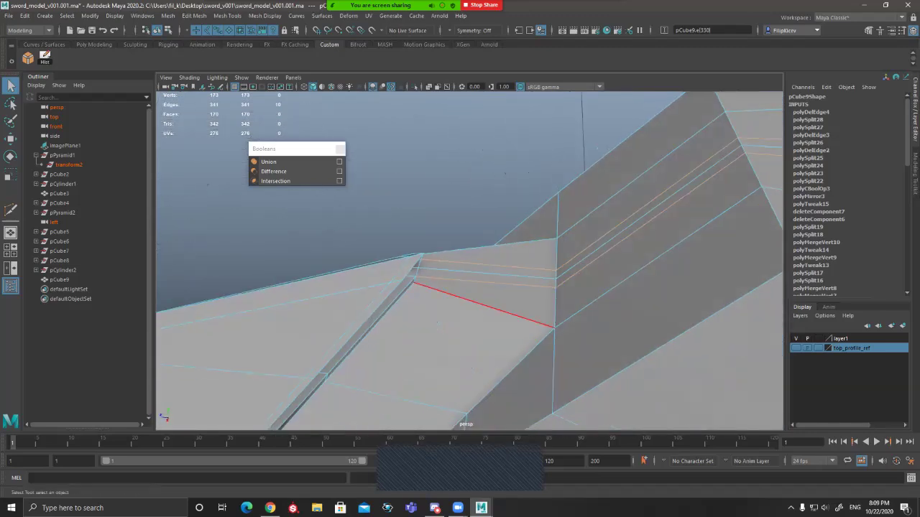
Step: Insert a centred edge loop across the neck, midway between the pyramid and the block
key("ctrl+shift+x")
scroll(450, 293, "down", 4)
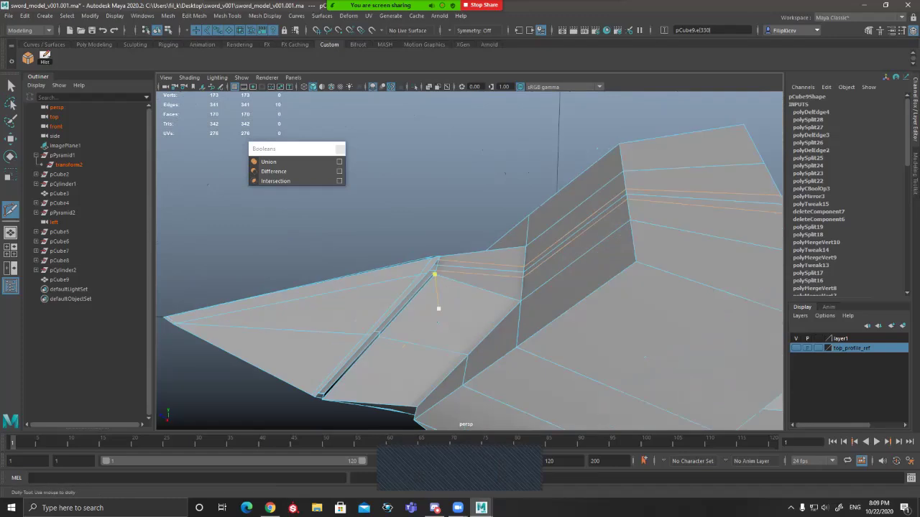
left_click_drag(438, 308, 392, 346, "alt")
middle_click(489, 225, "ctrl")
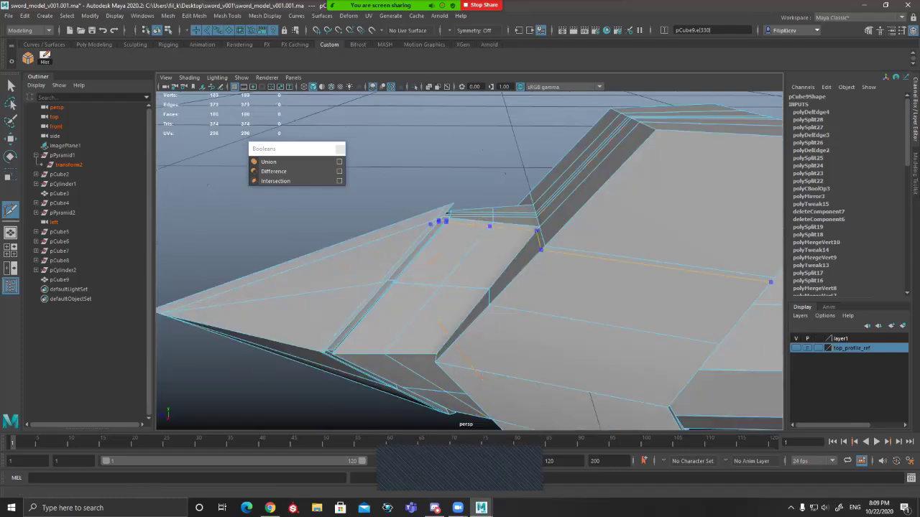
left_click_drag(489, 225, 456, 296, "alt")
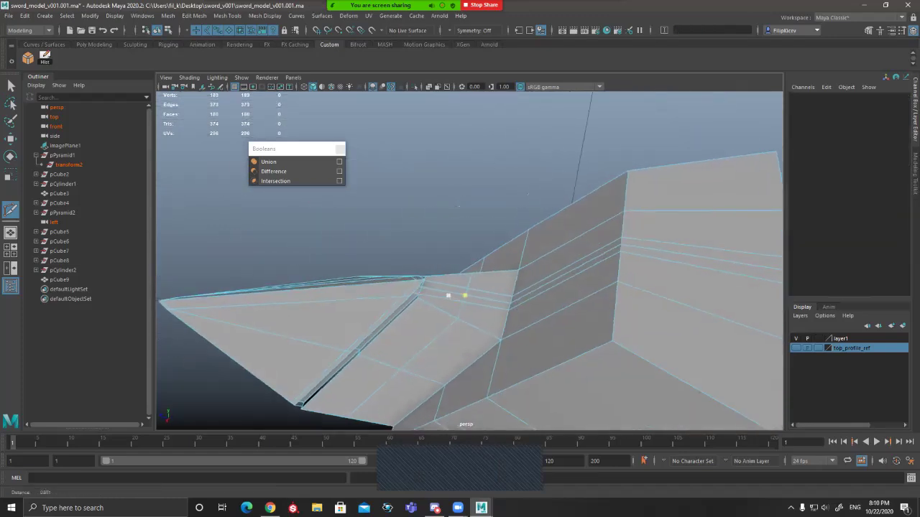
scroll(460, 295, "up", 5)
left_click_drag(528, 328, 496, 332, "alt")
key("q")
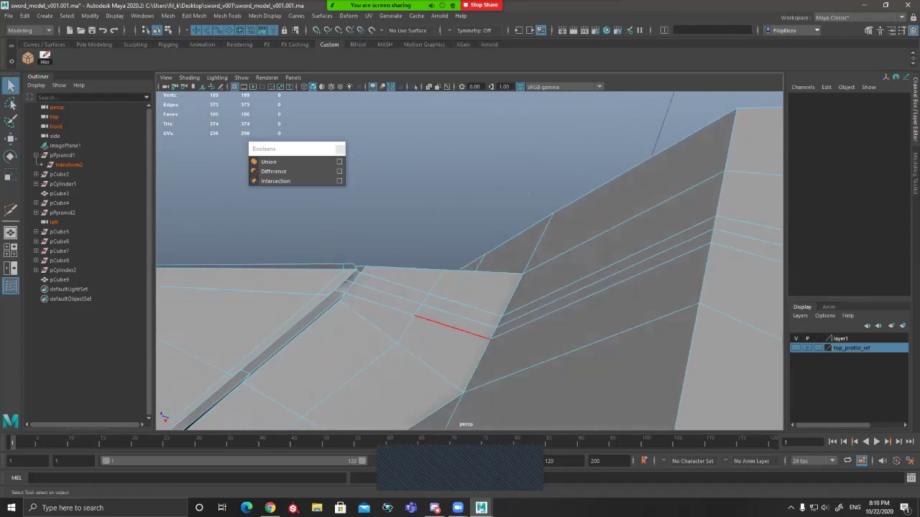
Step: Merge the three closely spaced vertices on the neck's middle edge loop to their centre
key("F9")
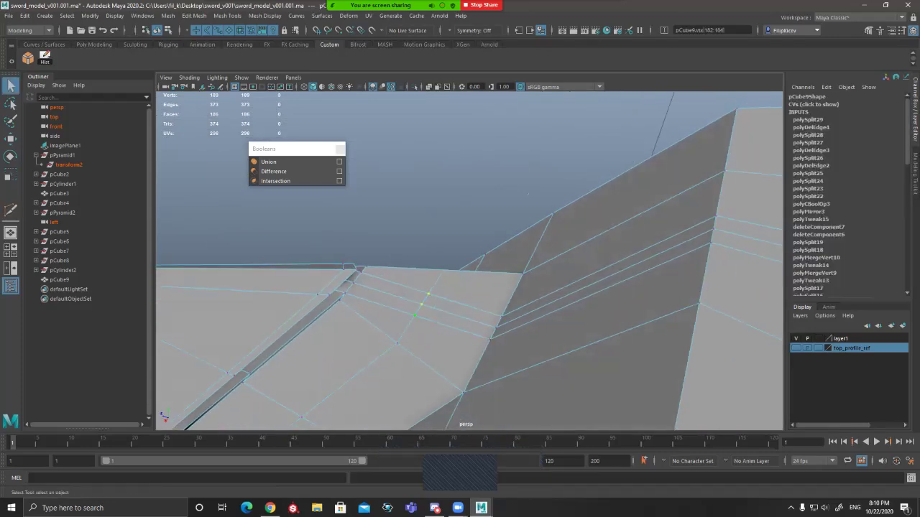
right_click_drag(426, 293, 422, 326, "shift")
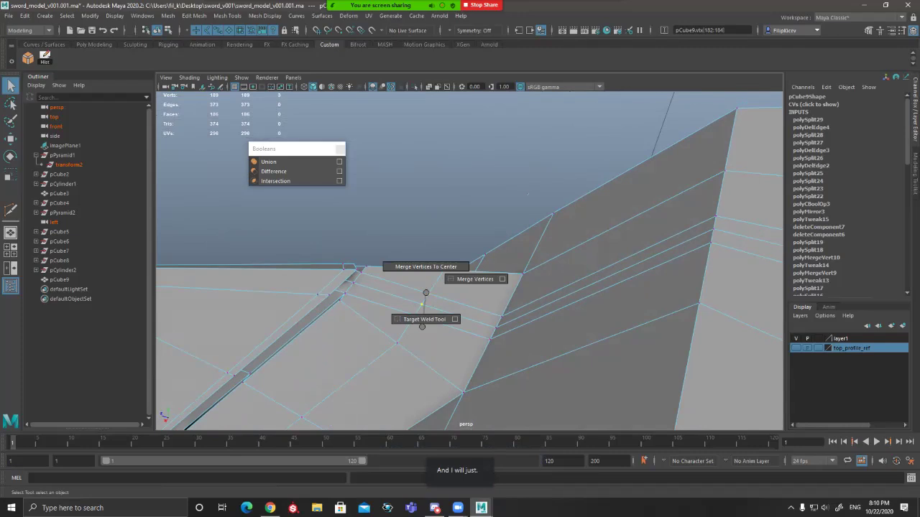
right_click_drag(425, 293, 425, 267, "shift")
Step: Delete the pair of edge loops flanking the centre line across the block and neck
key("F10")
left_click_drag(460, 316, 447, 300, "alt")
double_click(451, 302)
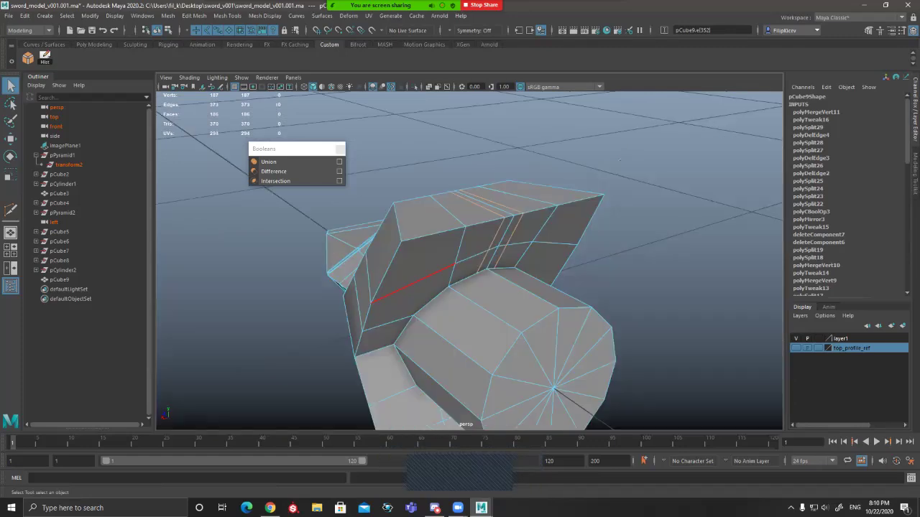
key("ctrl+Delete")
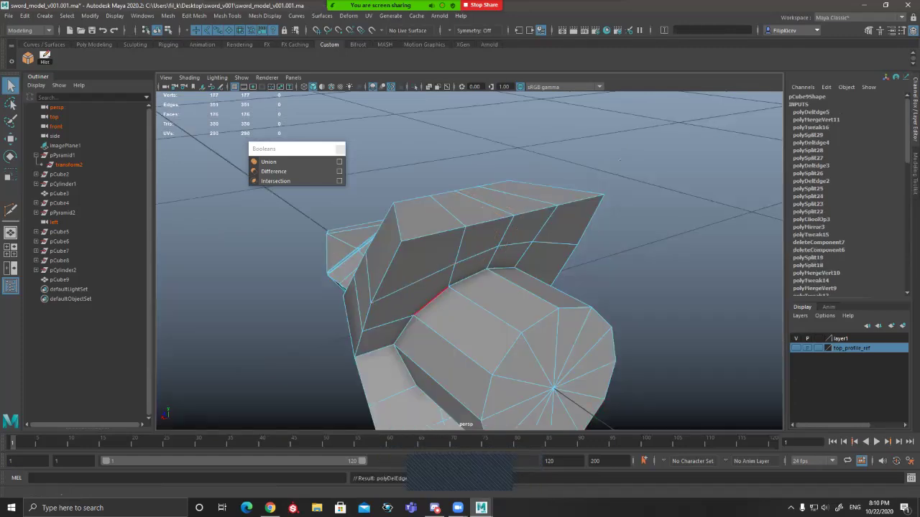
Step: Merge the matching neck vertices on the opposite side and delete the edge loops flanking the centre line there
left_click_drag(432, 300, 520, 209, "alt")
scroll(521, 210, "up", 2)
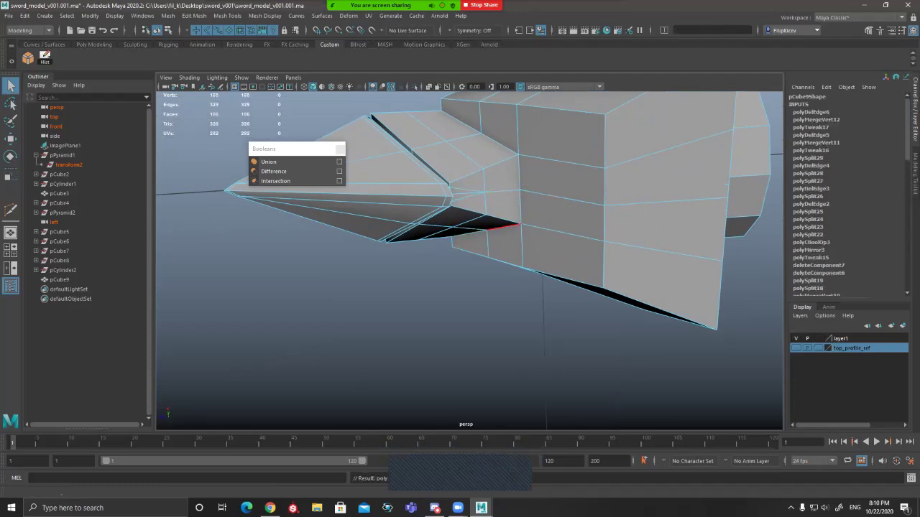
left_click_drag(505, 227, 438, 270, "alt")
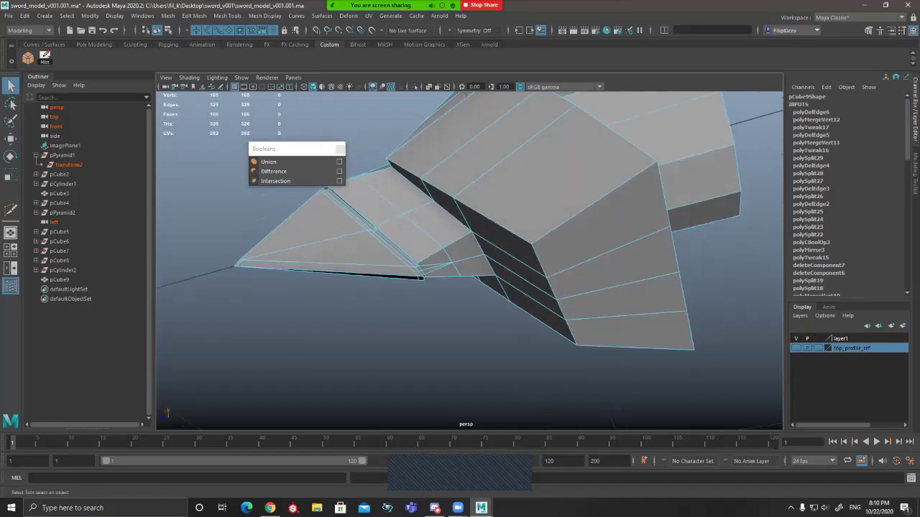
Step: Preview the cleaned-up piece smoothed around the neck and pyramid, then return to the unsmoothed display
key("3")
left_click(417, 323)
left_click_drag(416, 323, 469, 277, "alt")
scroll(469, 277, "up", 3)
left_click(469, 277)
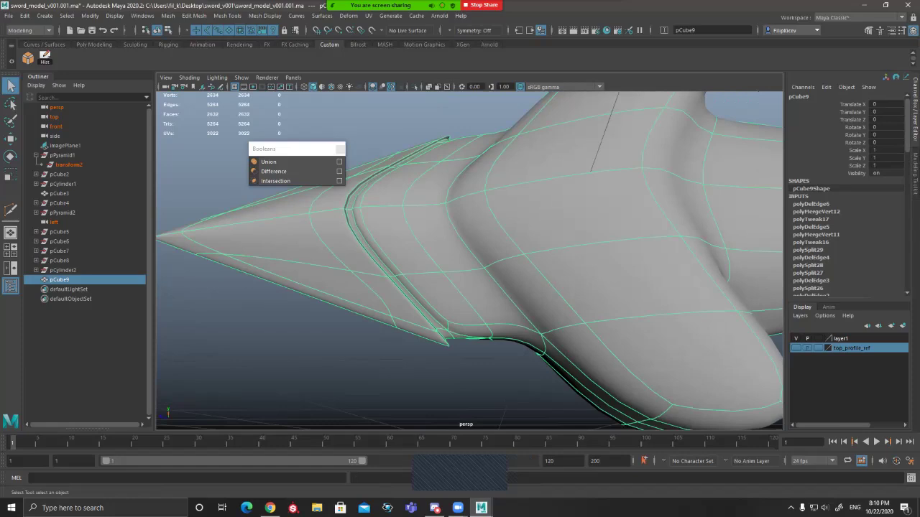
key("1")
Step: Examine the edge flow around the neck and the groove behind the pyramid from several sides
left_click_drag(460, 251, 474, 309, "alt")
left_click_drag(460, 258, 468, 298, "alt")
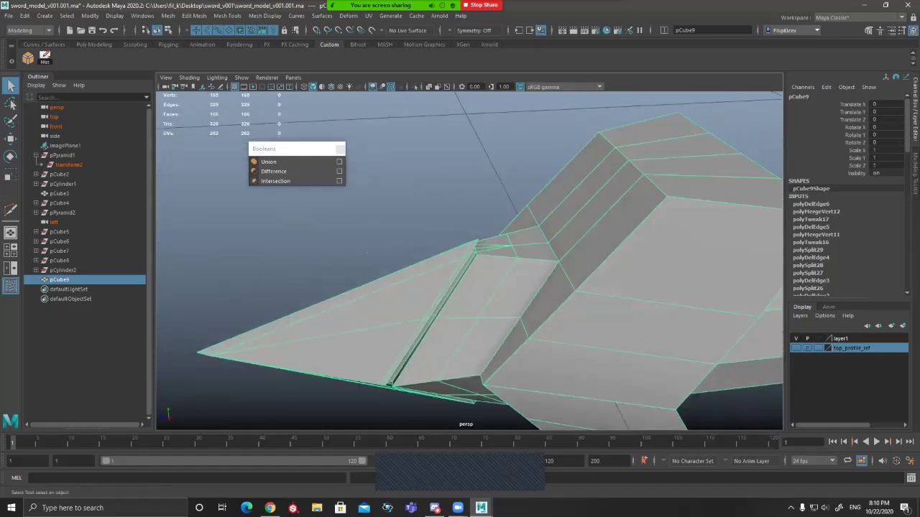
scroll(468, 258, "up", 4)
left_click_drag(469, 259, 471, 282, "alt")
left_click_drag(469, 302, 462, 248, "alt")
scroll(469, 261, "up", 5)
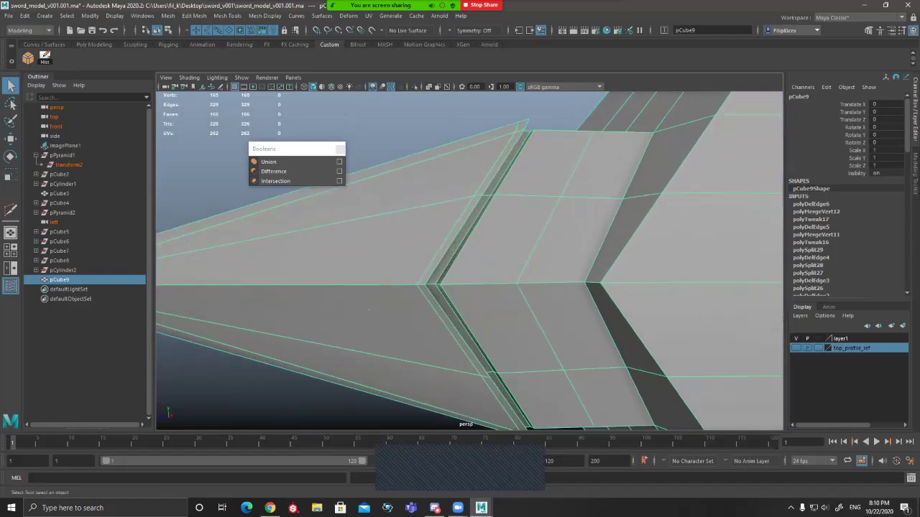
key("F10")
left_click_drag(460, 287, 496, 187, "alt")
left_click_drag(460, 248, 490, 245, "alt")
scroll(441, 253, "up", 5)
scroll(453, 241, "down", 6)
scroll(482, 218, "down", 6)
Step: Check the whole piece in smoothed display, then switch back to the unsmoothed mesh
key("3")
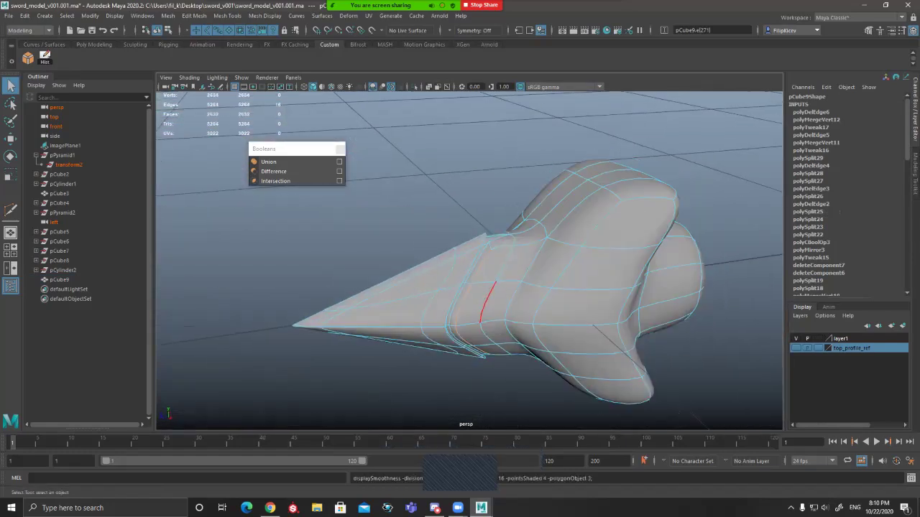
key("F8")
left_click_drag(488, 302, 448, 252, "alt")
key("1")
scroll(477, 270, "up", 5)
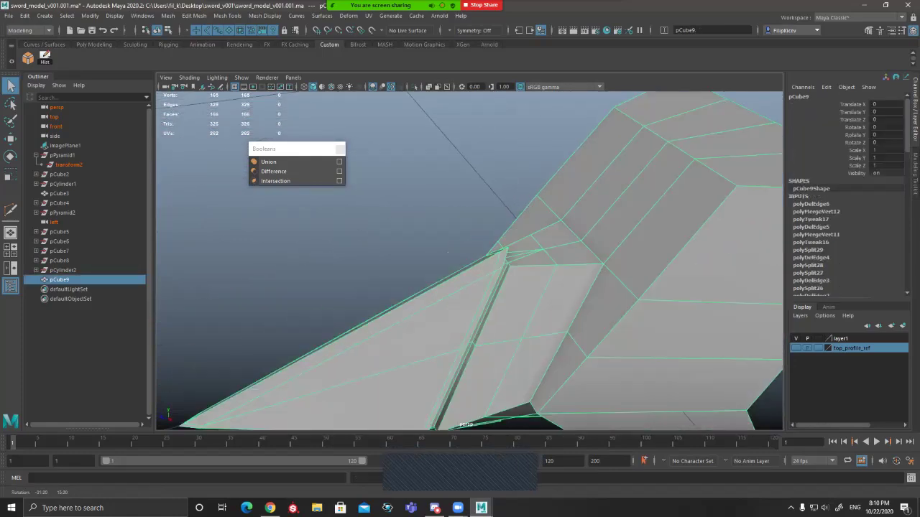
Step: Cut a new edge from the block's outer side edge to the nearest vertex of the cylinder's base
scroll(448, 253, "down", 5)
left_click_drag(448, 252, 394, 228, "alt")
scroll(447, 220, "up", 3)
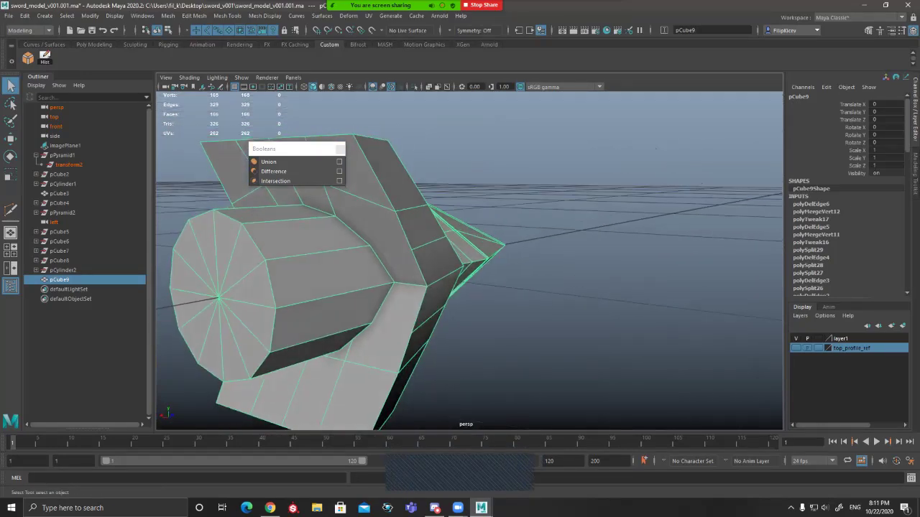
key("ctrl+shift+x")
left_click(411, 250)
left_click(369, 245)
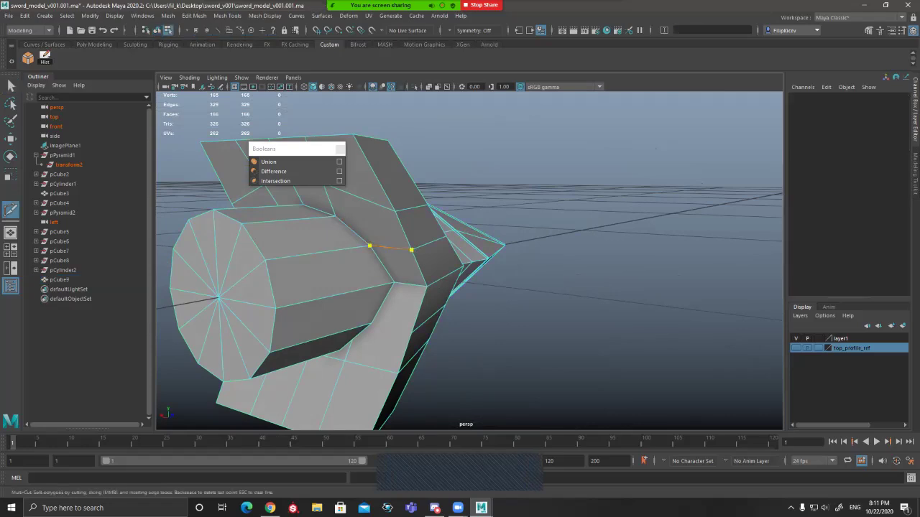
key("q")
Step: Preview the new cut beside the cylinder smoothed, then return to the unsmoothed display
key("3")
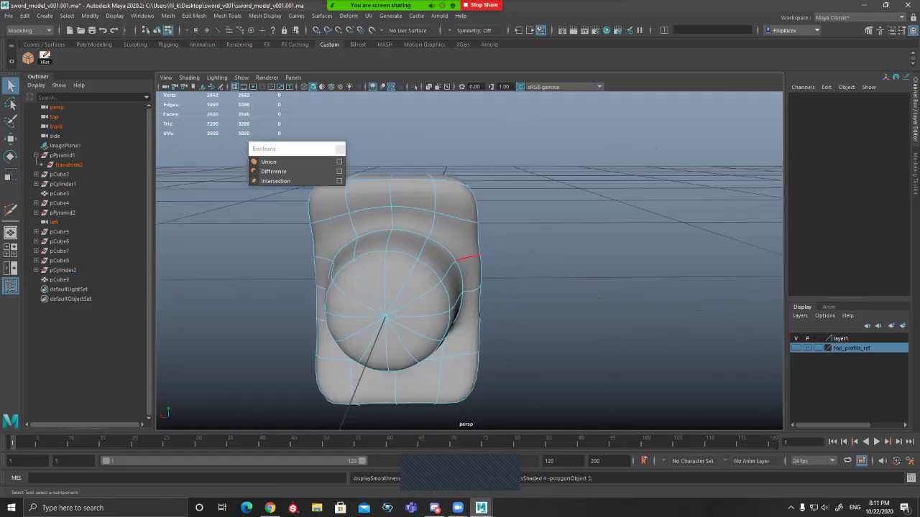
left_click_drag(468, 257, 579, 259, "alt")
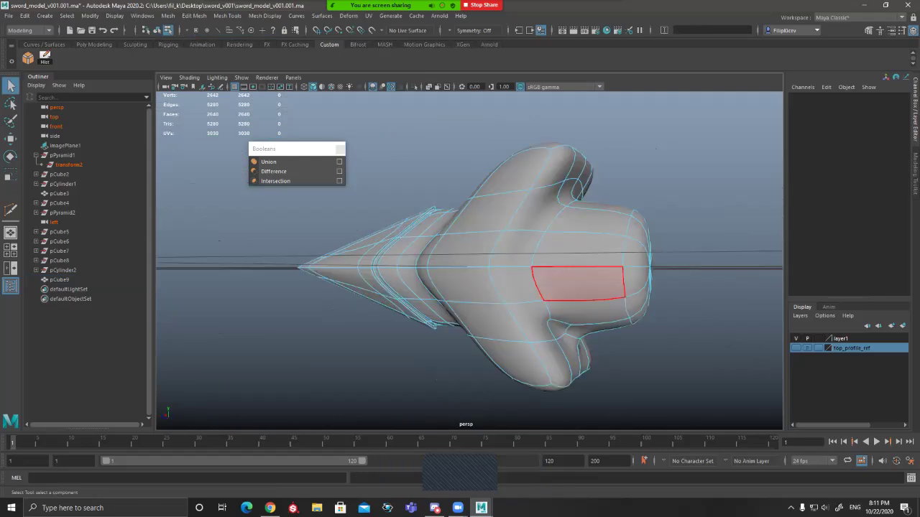
key("1")
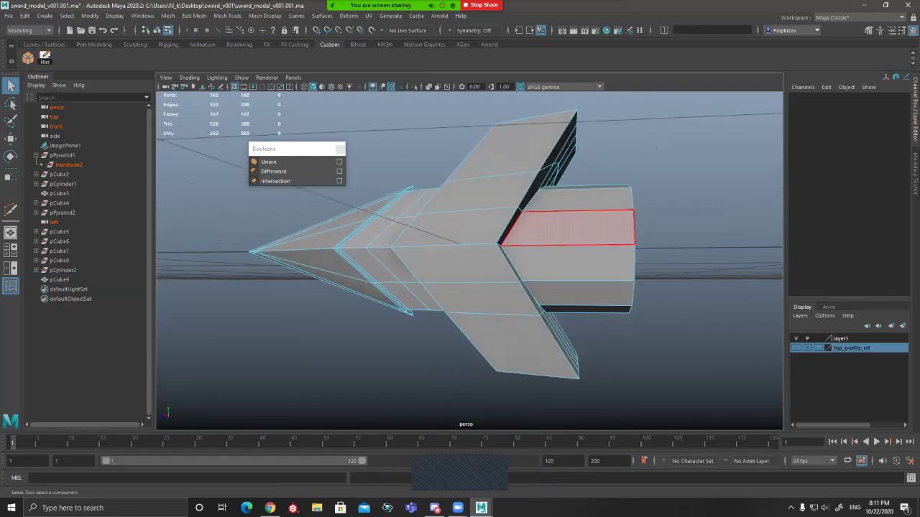
Step: Delete the faces that cap the free end of the cylinder
left_click_drag(677, 156, 618, 330)
left_click_drag(675, 155, 628, 171)
key("ctrl+z")
key("Delete")
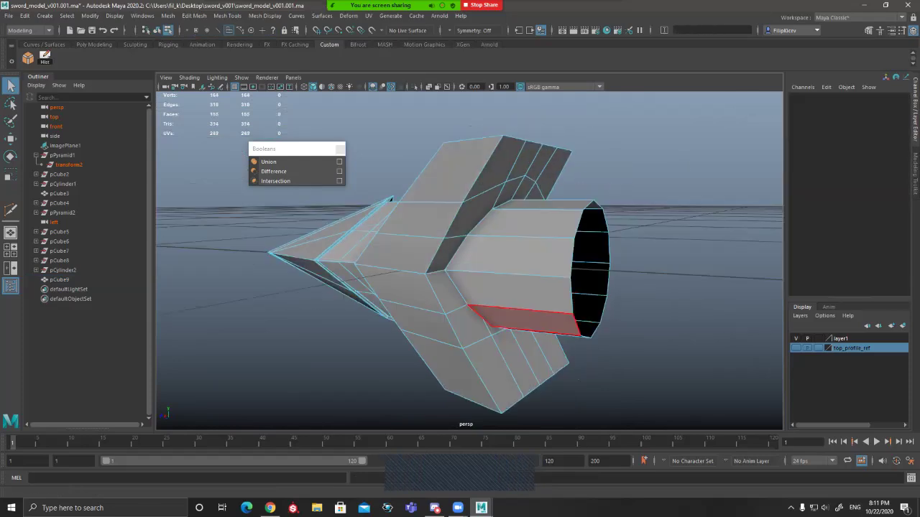
Step: Select the cylinder's open border edge loop and move it away from the block to lengthen the cylinder
key("F10")
double_click(573, 259)
scroll(573, 258, "down", 4)
left_click_drag(573, 259, 622, 287, "alt")
key("w")
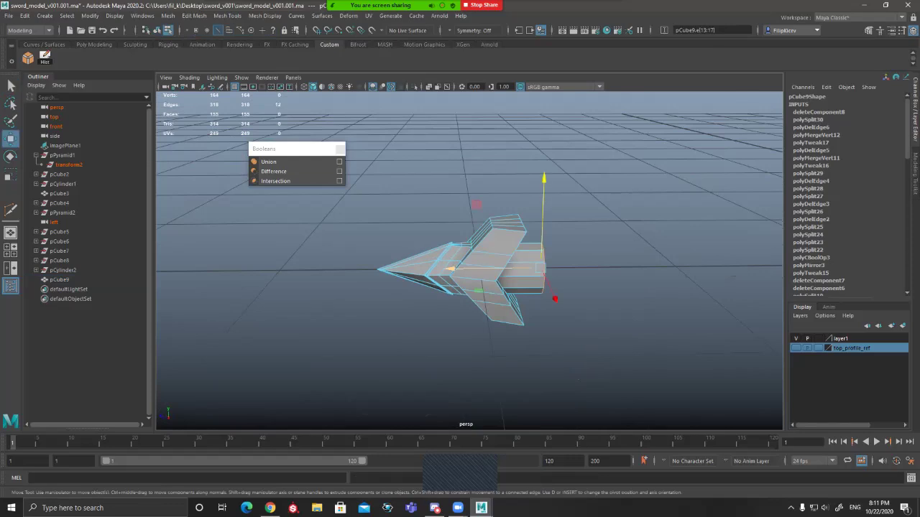
left_click_drag(449, 269, 539, 268)
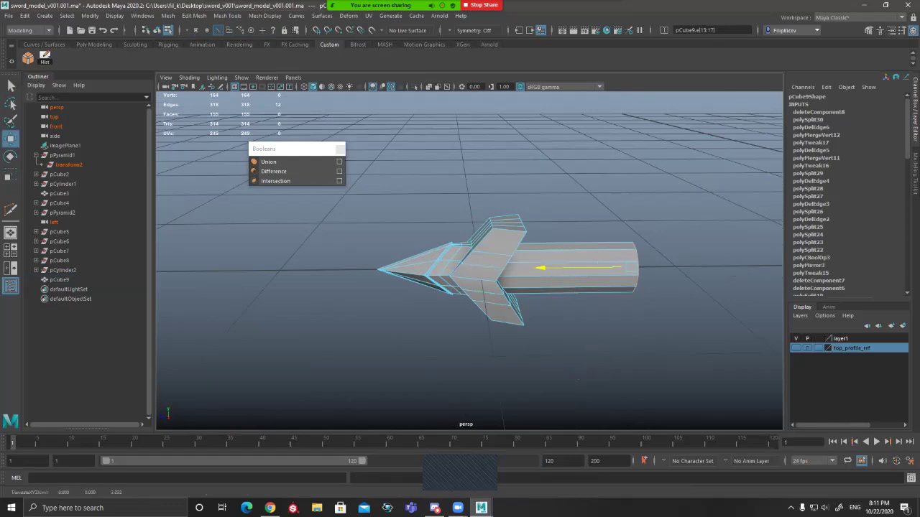
Step: In the side view, move the border loop farther along the axis to the far end of the reference image's ribbed handle
key("space")
key("space")
scroll(625, 302, "down", 6)
middle_click_drag(625, 302, 409, 321, "alt")
left_click_drag(436, 283, 527, 283)
key("q")
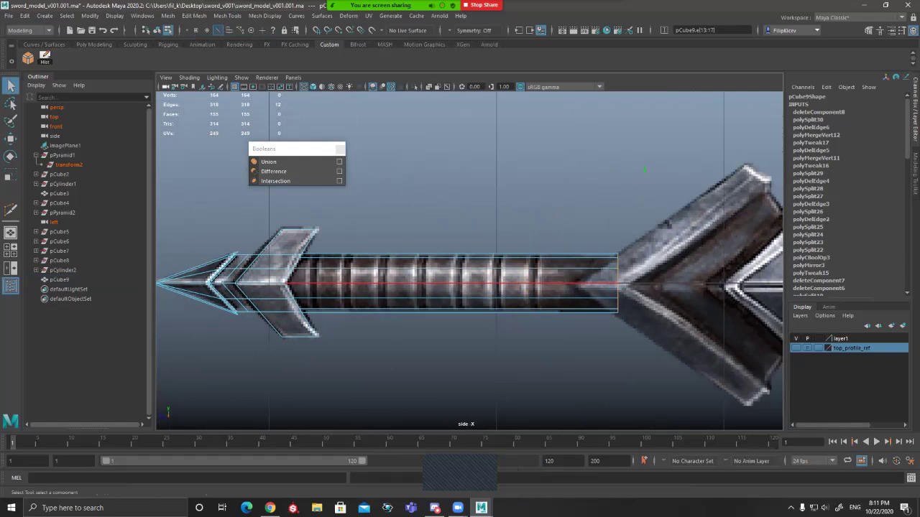
Step: Preview the lengthened handle smoothed in perspective, then return to the unsmoothed display
key("space")
key("space")
key("3")
key("F8")
left_click_drag(377, 255, 383, 280, "alt")
key("1")
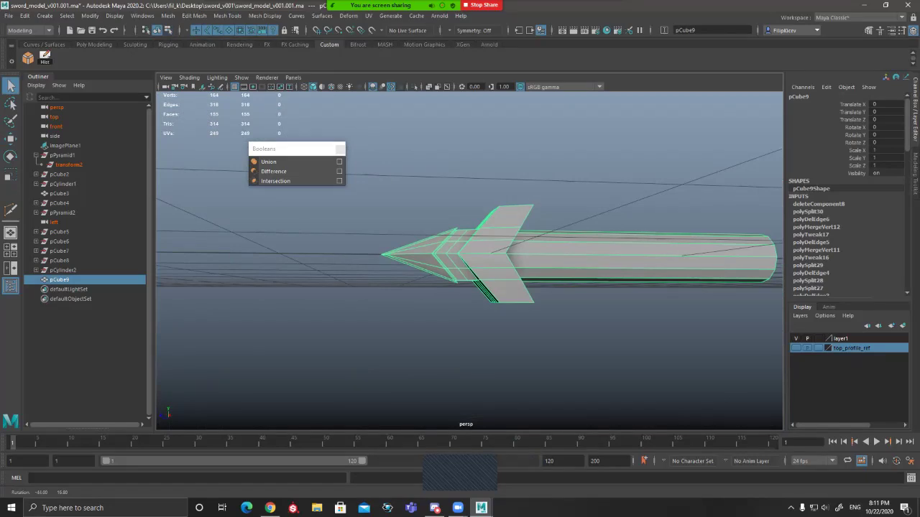
Step: In wireframe display, select all faces of the model's lower half and delete them
left_click_drag(383, 279, 379, 287, "alt")
key("F11")
key("4")
left_click_drag(513, 259, 252, 357)
left_click_drag(514, 357, 514, 357)
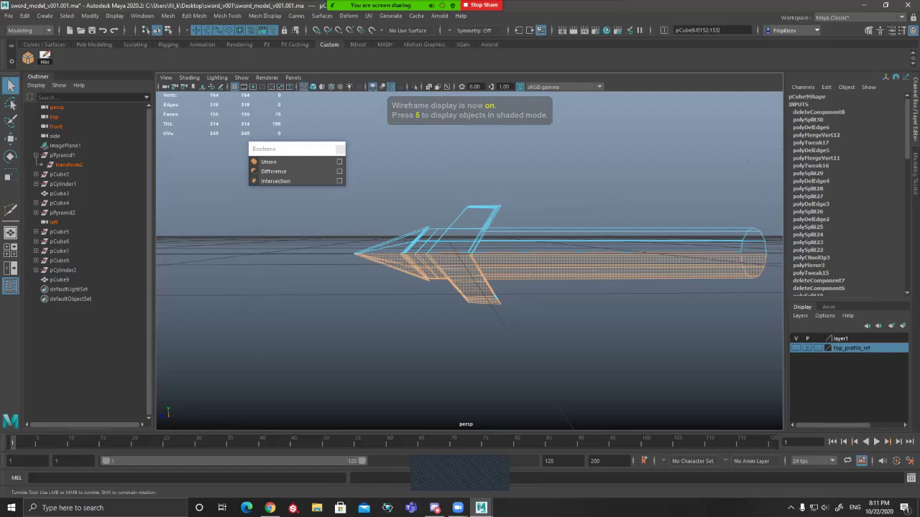
key("Delete")
Step: Mirror the remaining upper half across the world Y axis with Merge Border on and Cut Geometry off
mouse_move(449, 239)
left_mouse_down("alt")
mouse_move(453, 269)
mouse_move(469, 247)
left_mouse_up("alt")
key("5")
key("w")
scroll(457, 256, "up", 4)
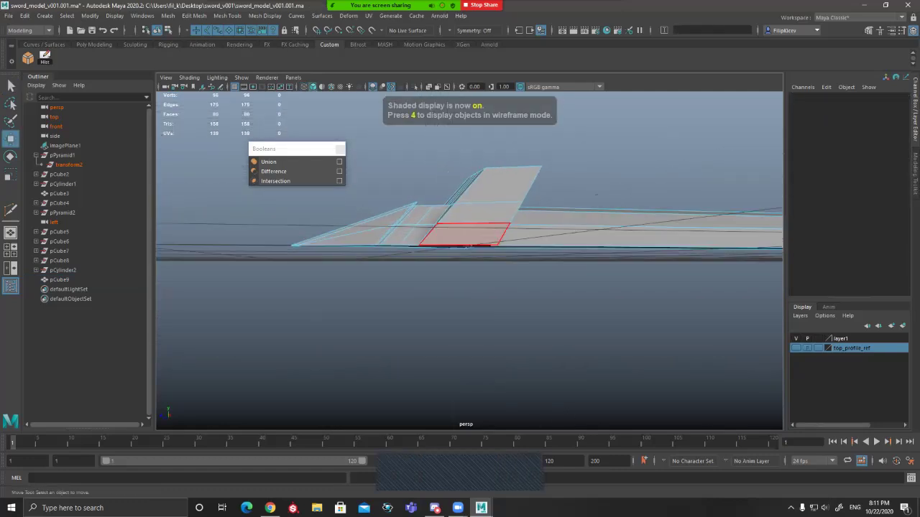
left_click(467, 244)
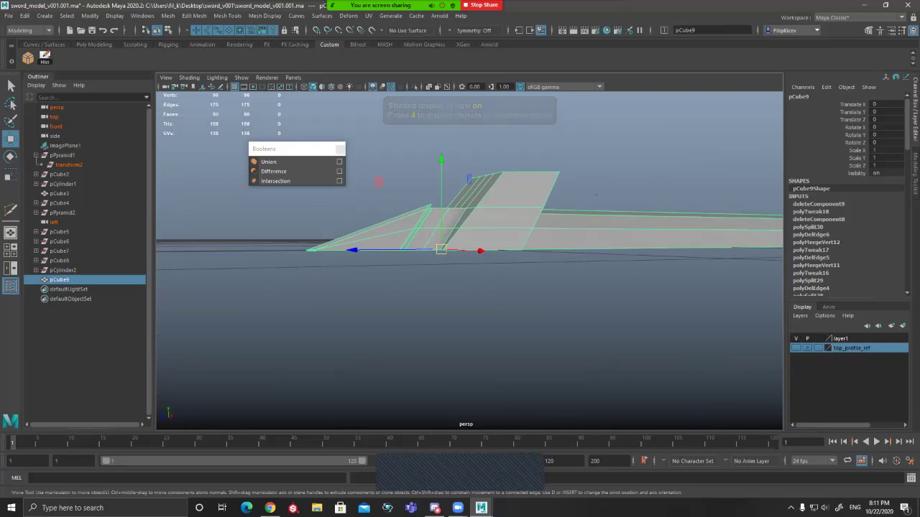
left_click_drag(467, 244, 458, 237, "alt")
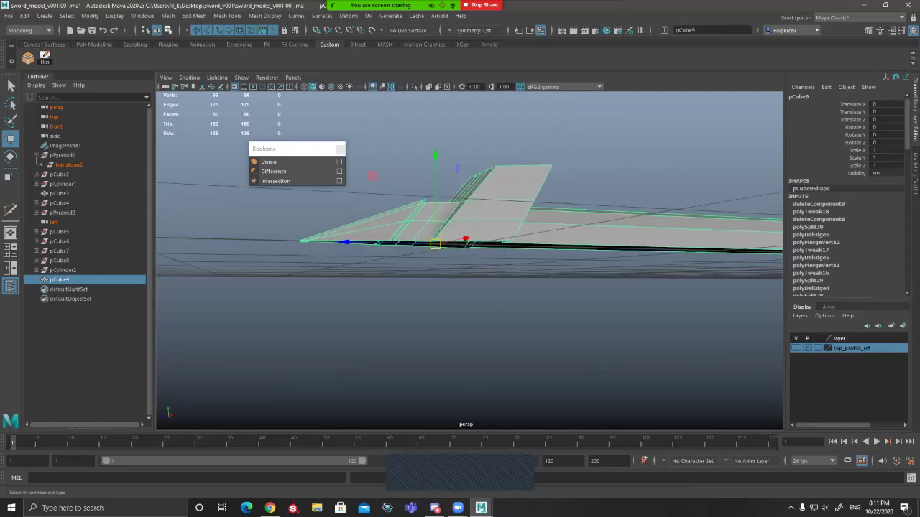
left_click(168, 16)
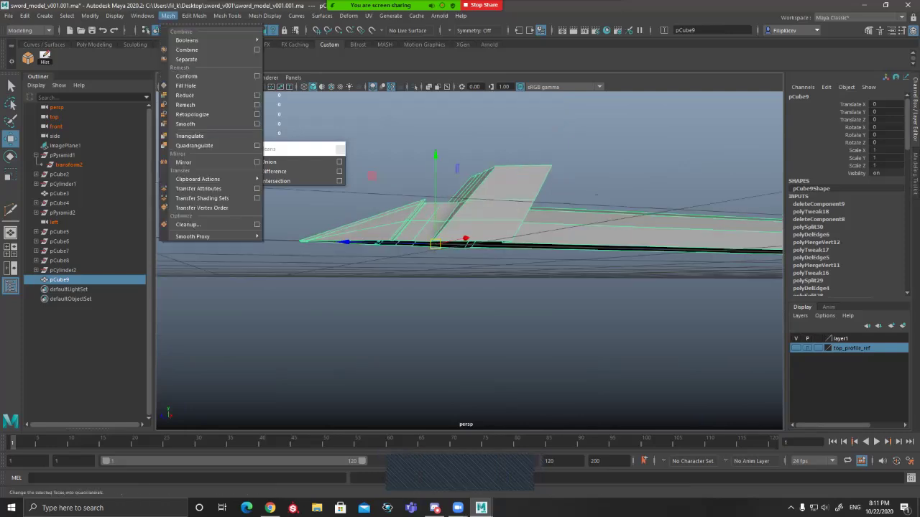
left_click(184, 162)
left_click(739, 217)
left_click(764, 232)
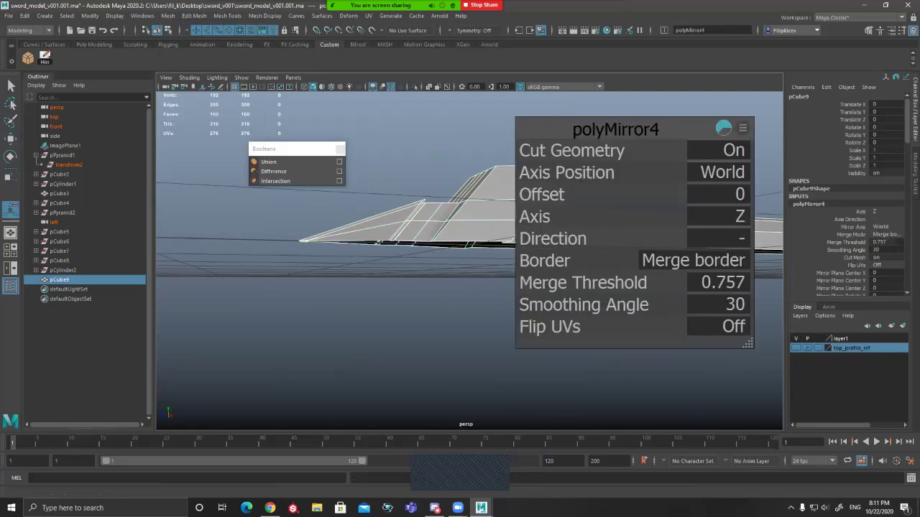
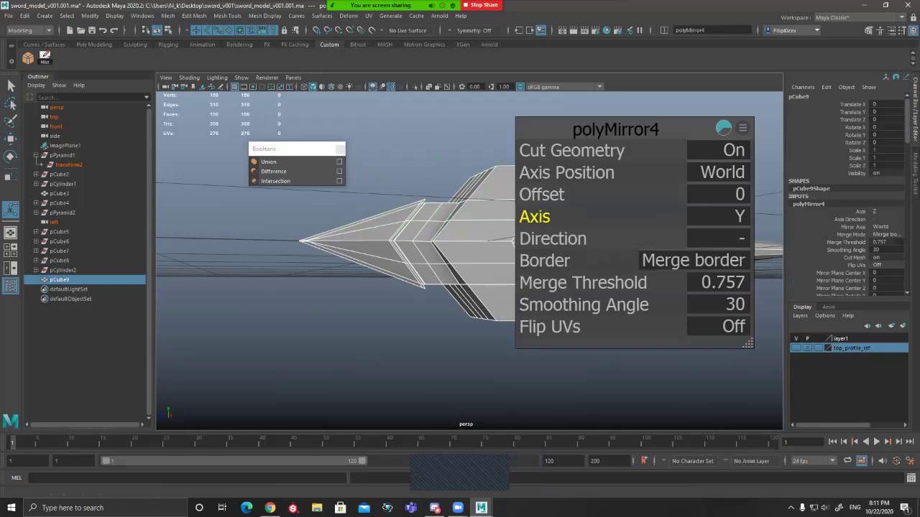
left_click(733, 150)
key("q")
Step: Set the mirror's Merge Threshold to 0.01
left_click_drag(489, 244, 372, 260, "alt")
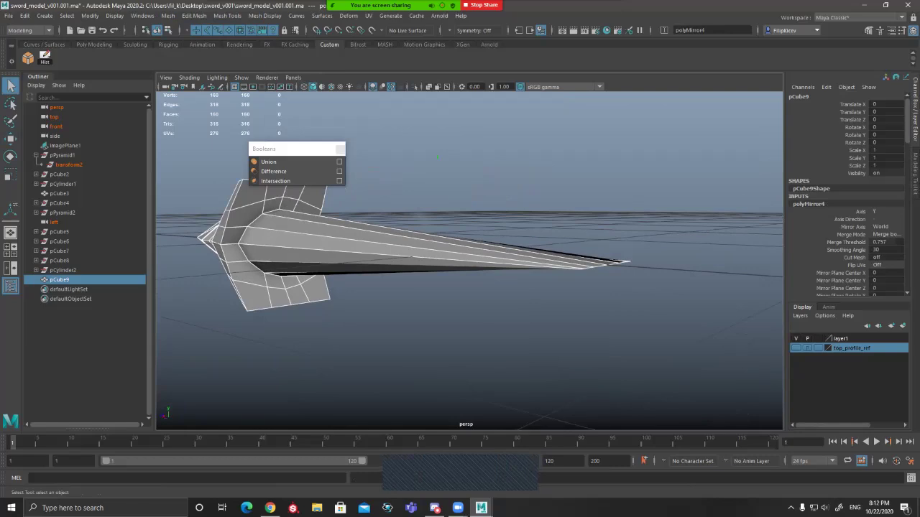
left_click(885, 243)
type(".0")
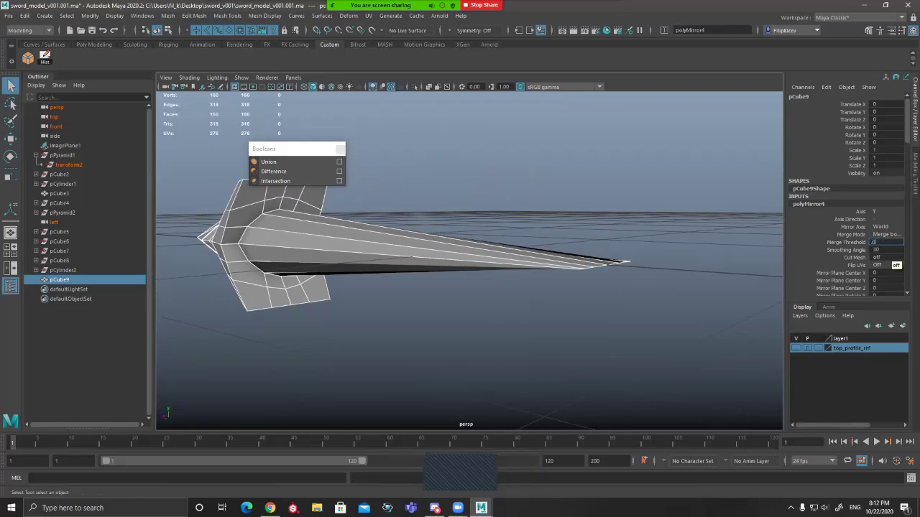
type("1")
key("Return")
left_click_drag(496, 288, 462, 301, "alt")
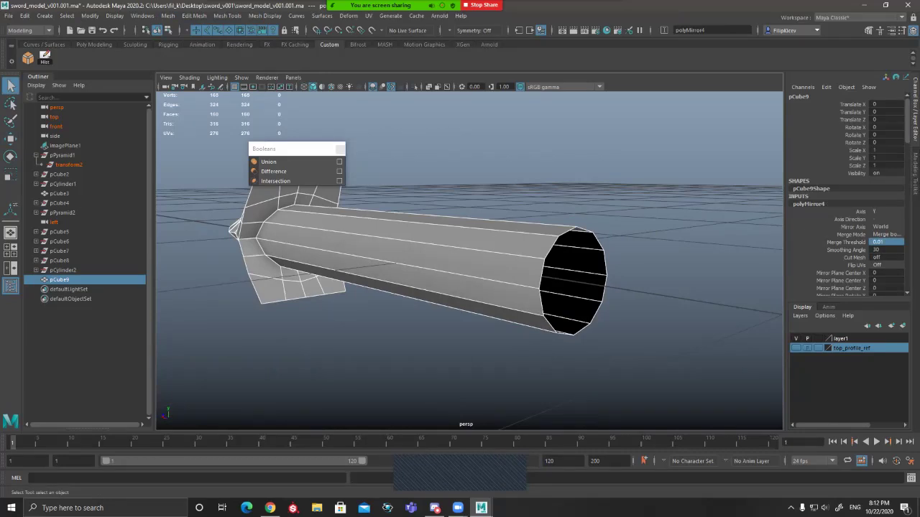
Step: Inspect the mirrored handle and its open end smoothed, then examine the unsmoothed junction with the block
key("F9")
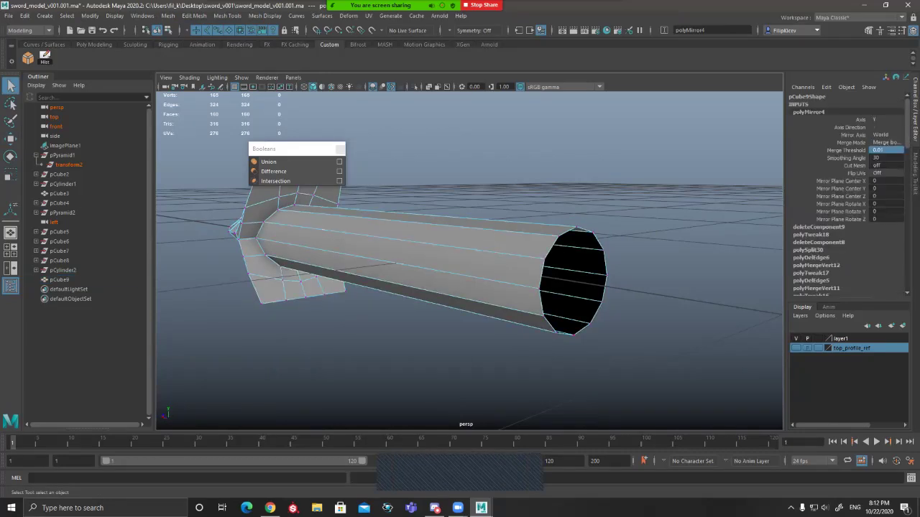
left_click_drag(460, 287, 539, 284, "alt")
key("3")
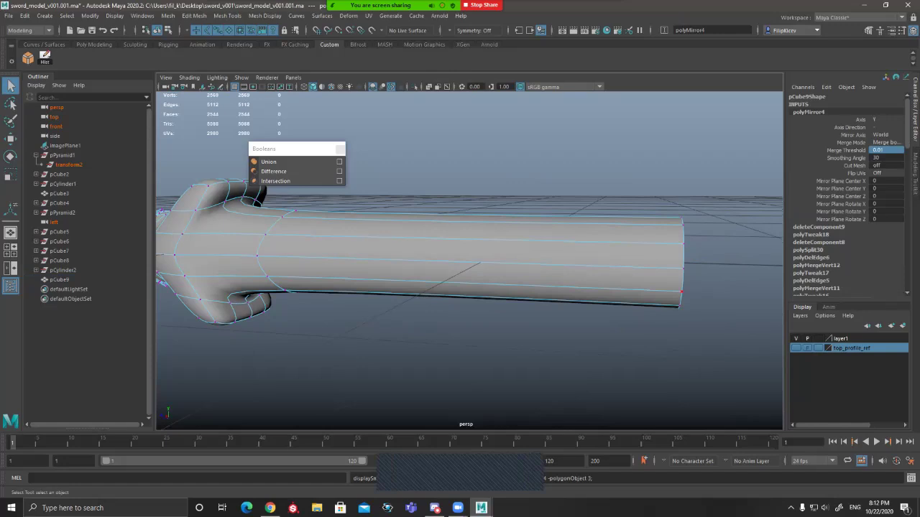
left_click(700, 330)
left_click_drag(700, 331, 639, 338, "alt")
right_click_drag(619, 242, 598, 237)
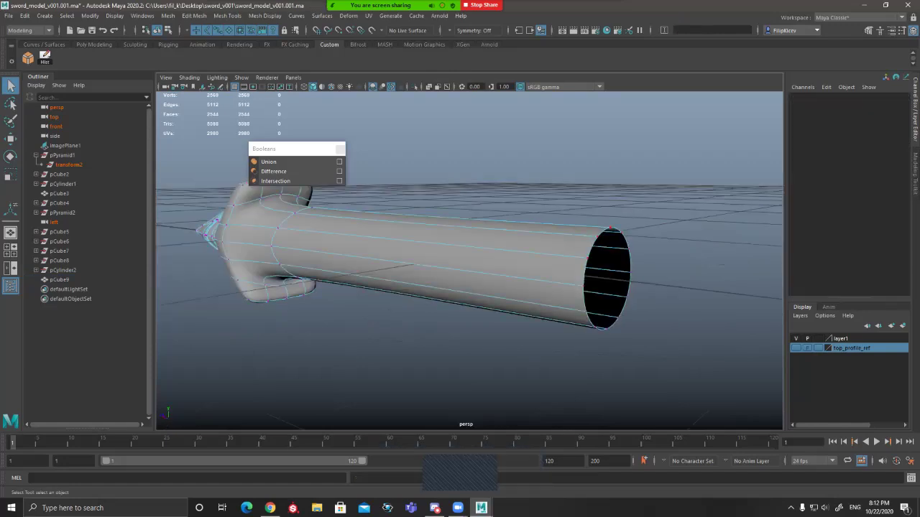
left_click_drag(610, 230, 654, 234, "alt")
left_click_drag(561, 238, 338, 235, "alt")
key("1")
scroll(451, 263, "up", 4)
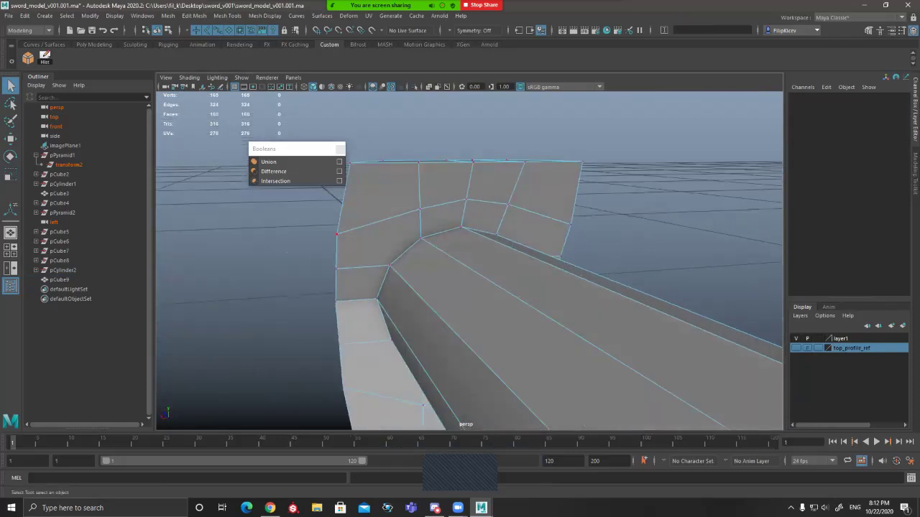
Step: Cut an edge line from the handle's corner vertex up the block's face and across its top to the pyramid's base, replacing the old slanted edge
left_click_drag(338, 235, 287, 169, "alt")
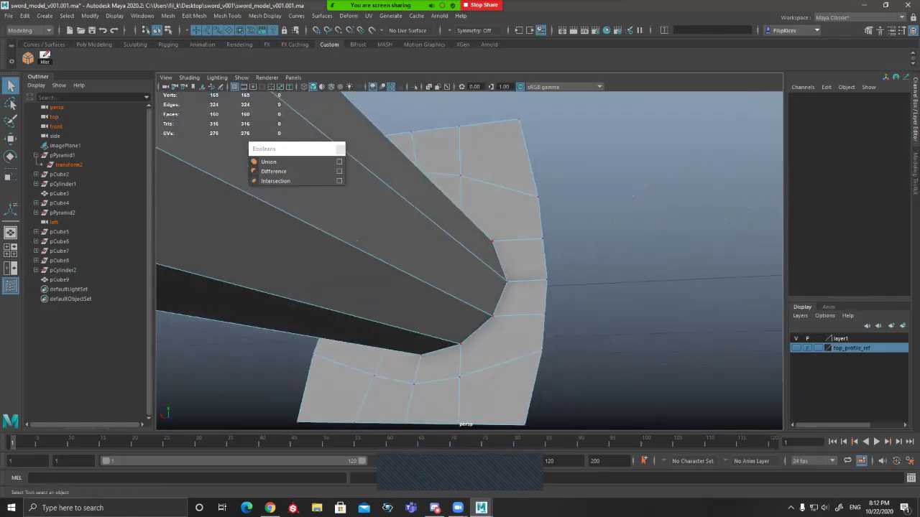
left_click_drag(493, 242, 498, 288, "alt")
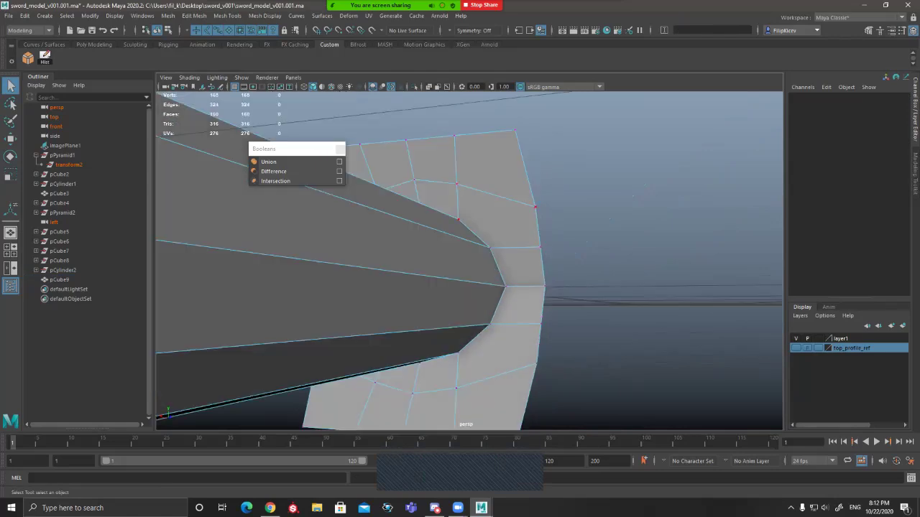
left_click_drag(536, 207, 435, 223, "alt")
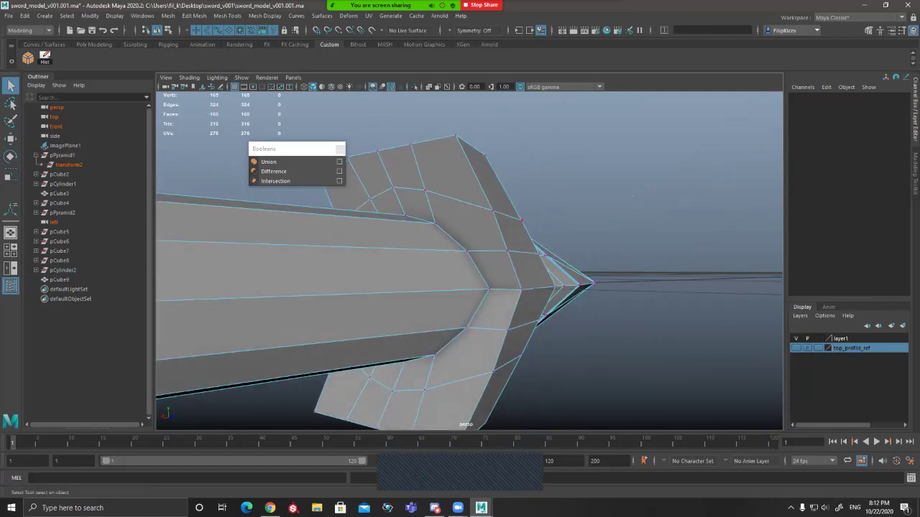
left_click_drag(508, 250, 474, 257, "alt")
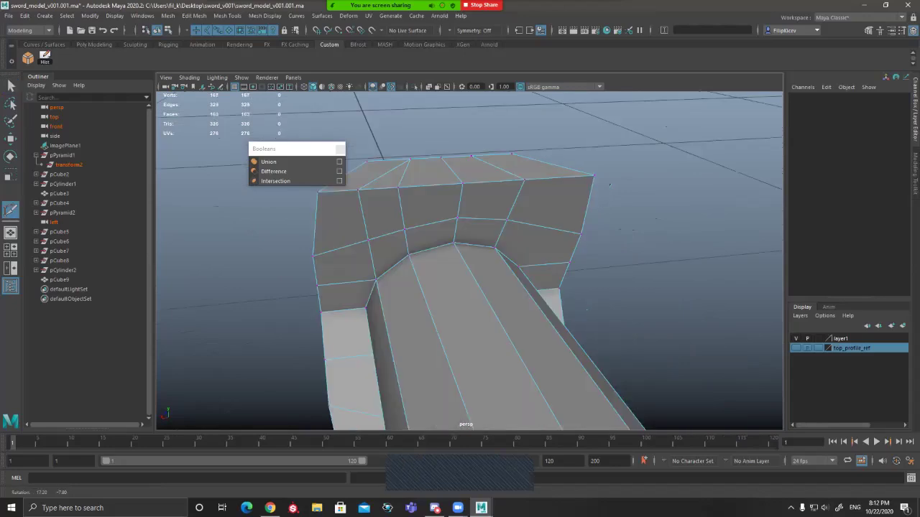
left_click_drag(449, 233, 410, 261, "alt")
left_click_drag(435, 217, 425, 310, "alt")
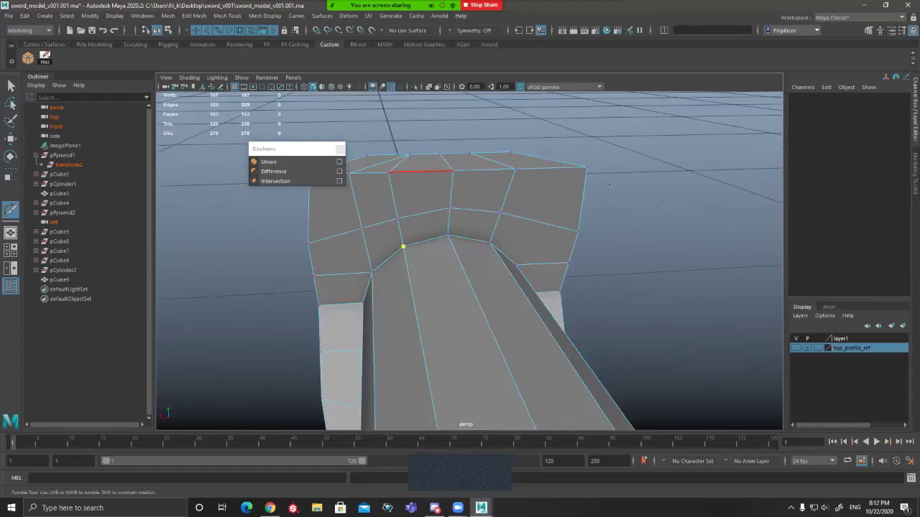
left_click(410, 172)
left_click(415, 213)
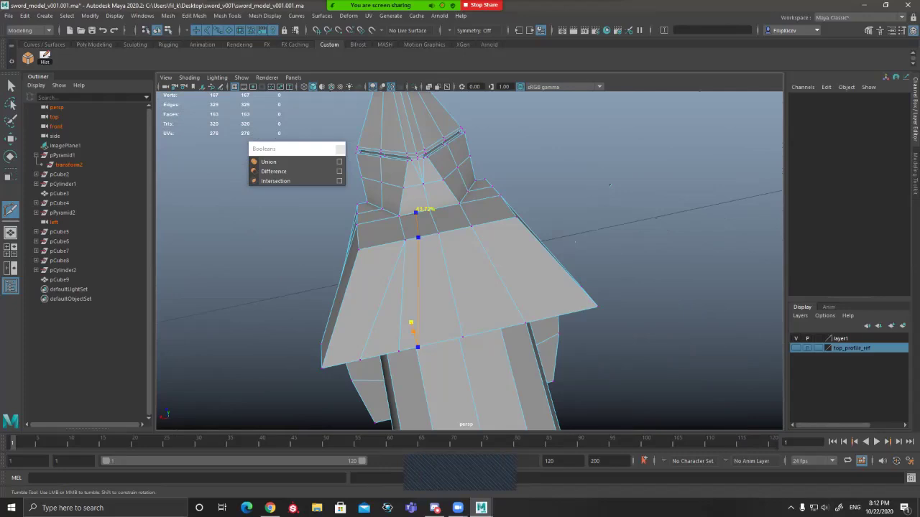
left_click(414, 185)
left_click(411, 160)
key("Return")
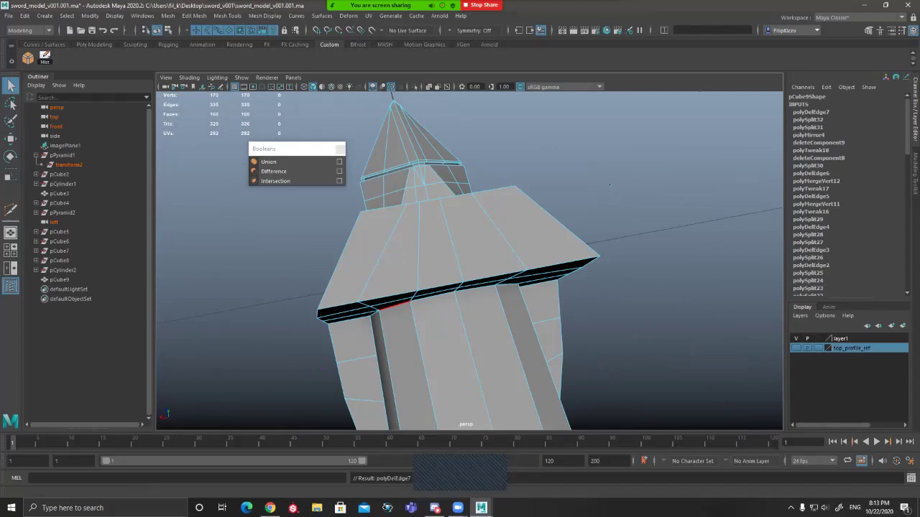
left_click_drag(396, 305, 514, 266, "alt")
left_click_drag(611, 316, 528, 277, "alt")
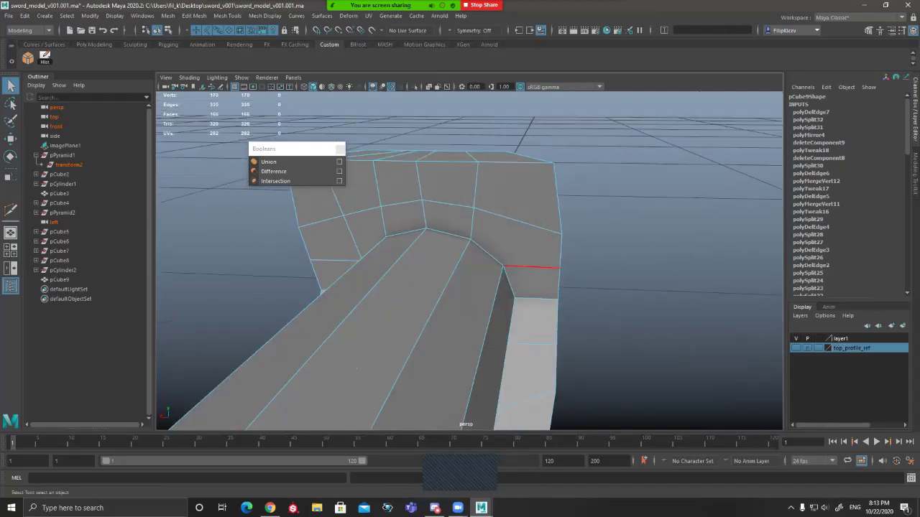
key("y")
left_click(503, 266)
left_click_drag(531, 225, 562, 234)
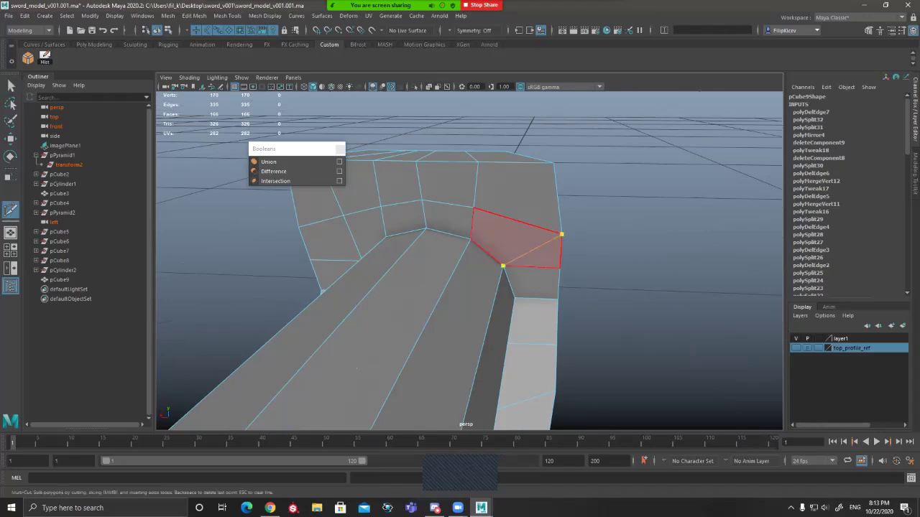
left_click_drag(568, 291, 454, 265, "alt")
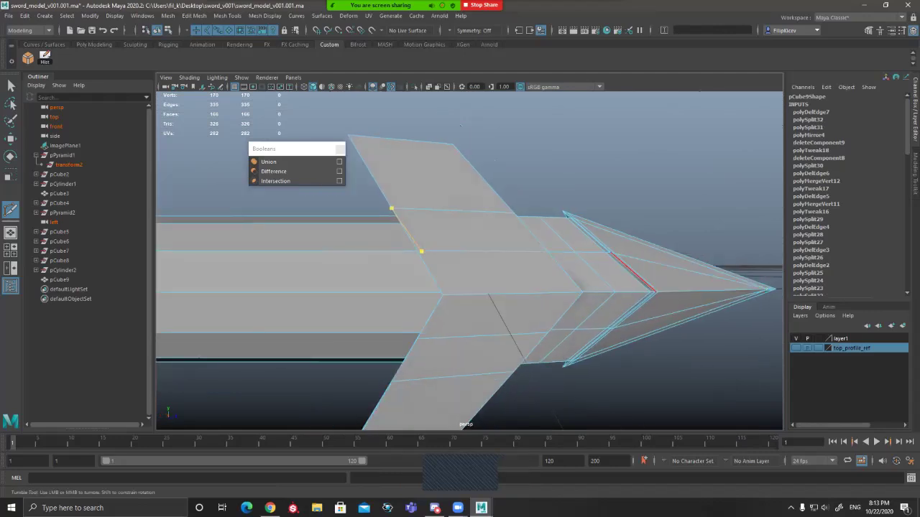
left_click_drag(424, 208, 482, 224, "alt")
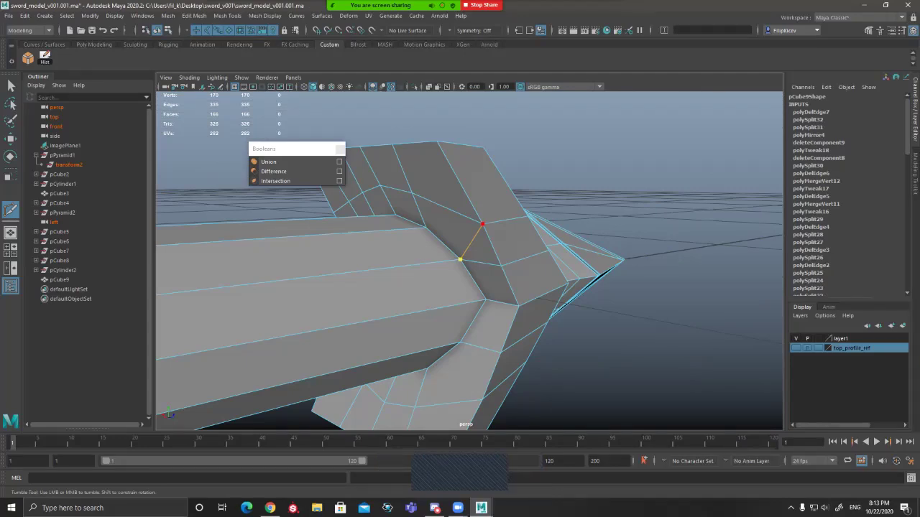
Step: On the block's opposite side, cut from the handle's outer corner to the upper edge vertex and delete the old edge beside it
left_click_drag(365, 230, 501, 218, "alt")
left_click(511, 270)
left_click(501, 176)
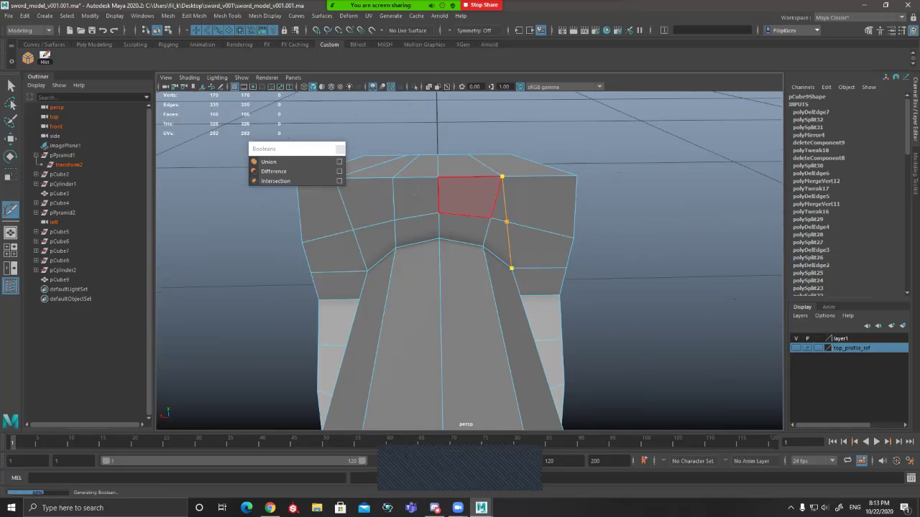
key("q")
key("ctrl+Delete")
Step: Try to cut an edge line from the handle's next corner across the block's top to the pyramid's base, and undo it
key("y")
left_click(482, 247)
left_click(470, 177)
left_click_drag(470, 178, 488, 235, "alt")
left_click(460, 269)
left_click(435, 220)
left_click(425, 191)
left_click(413, 164)
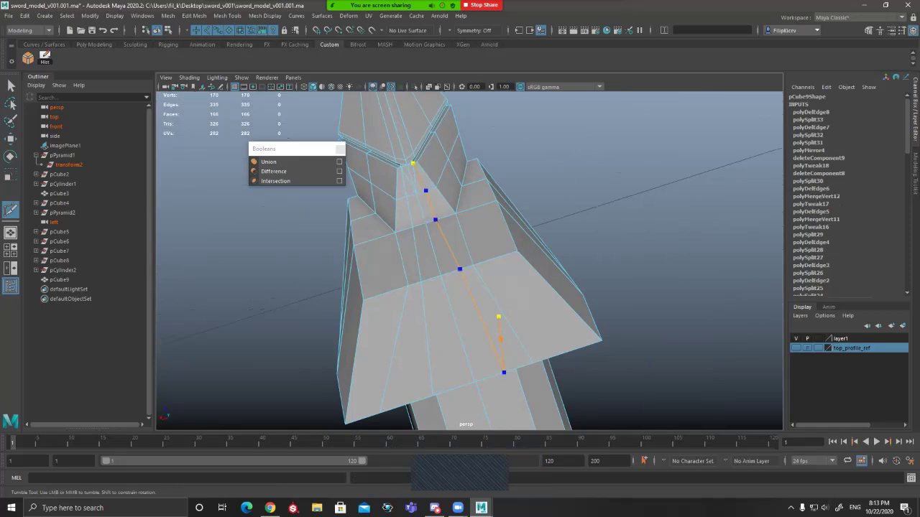
key("q")
key("ctrl+z")
scroll(431, 205, "up", 3)
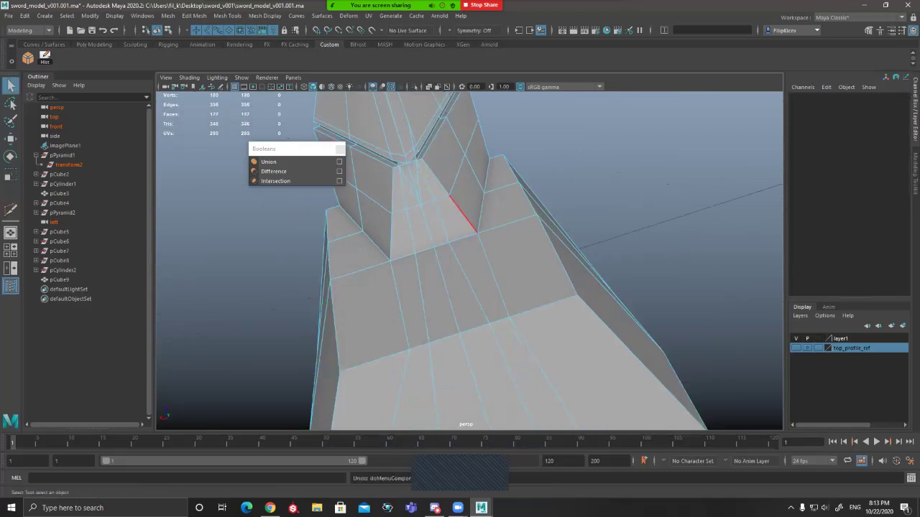
key("ctrl+z")
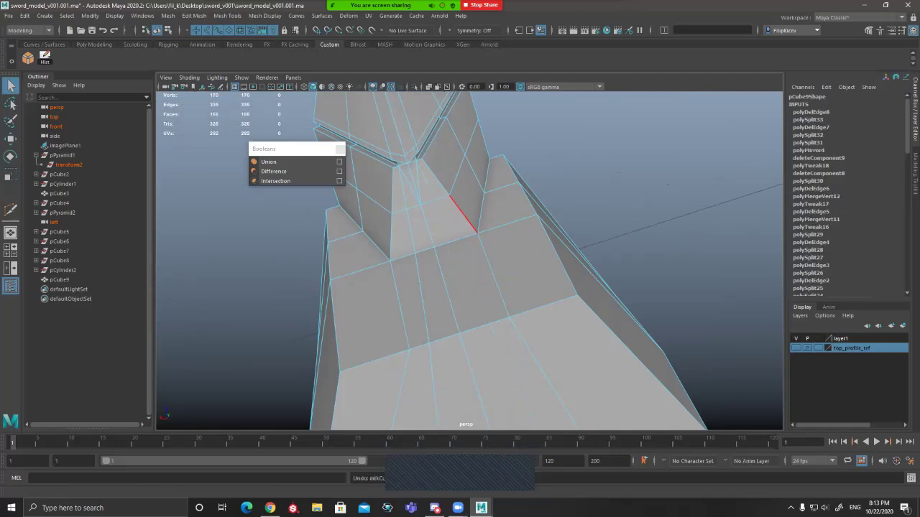
Step: Cut an edge line from the pyramid's base across the block's top and down its face to the handle's corner vertex
key("g")
left_click(416, 160)
left_click(436, 199)
left_click(457, 240)
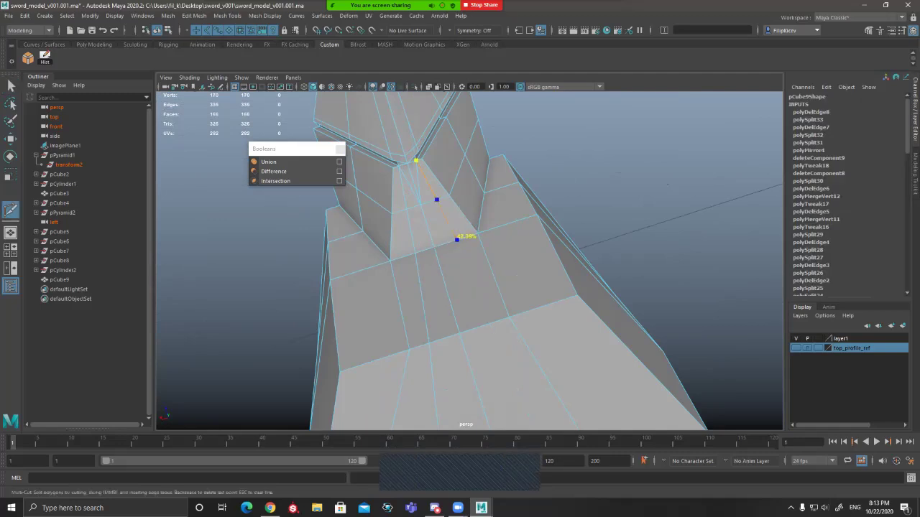
left_click(491, 324)
scroll(496, 327, "down", 3)
left_click_drag(506, 332, 492, 273, "alt")
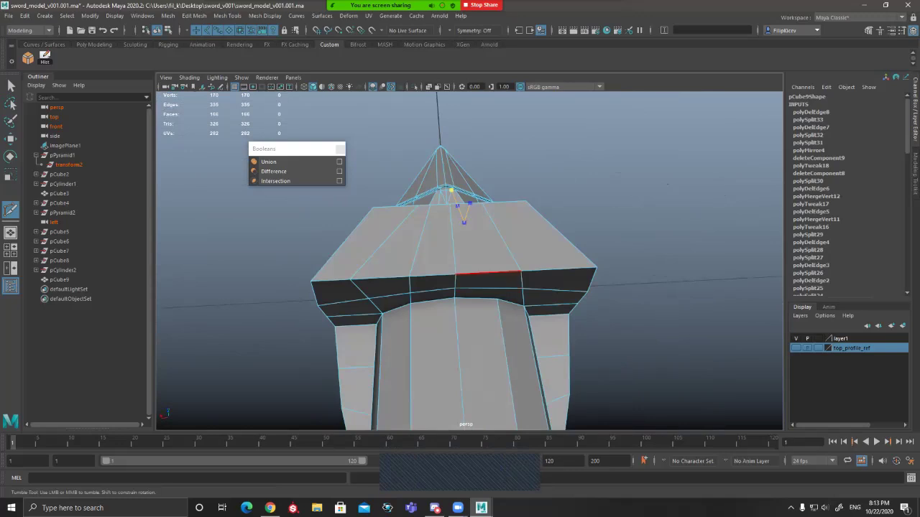
left_click(495, 273)
left_click(497, 299)
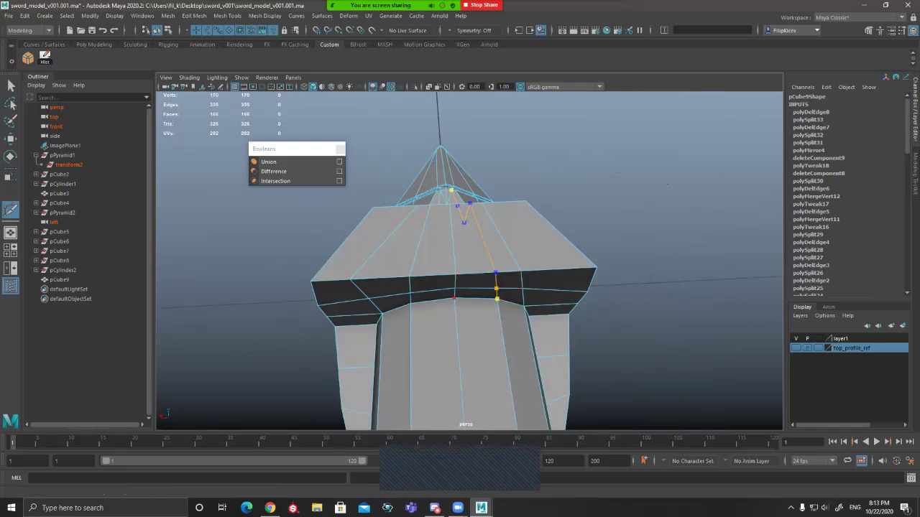
right_click(462, 301)
left_click_drag(462, 300, 468, 263, "alt")
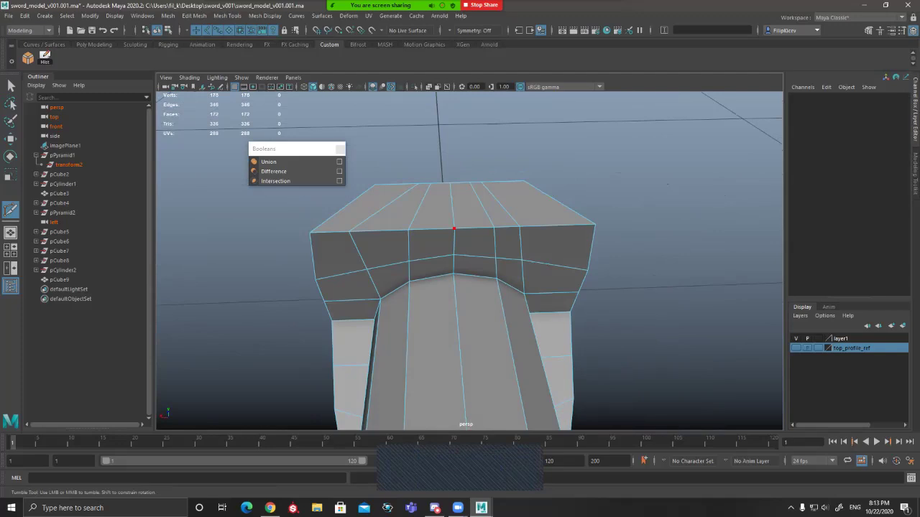
Step: Delete the face strip beside the model's centre line on the underside, along with further faces on that side
key("q")
scroll(460, 252, "down", 4)
left_click_drag(460, 252, 462, 234, "alt")
left_click_drag(460, 272, 465, 286, "alt")
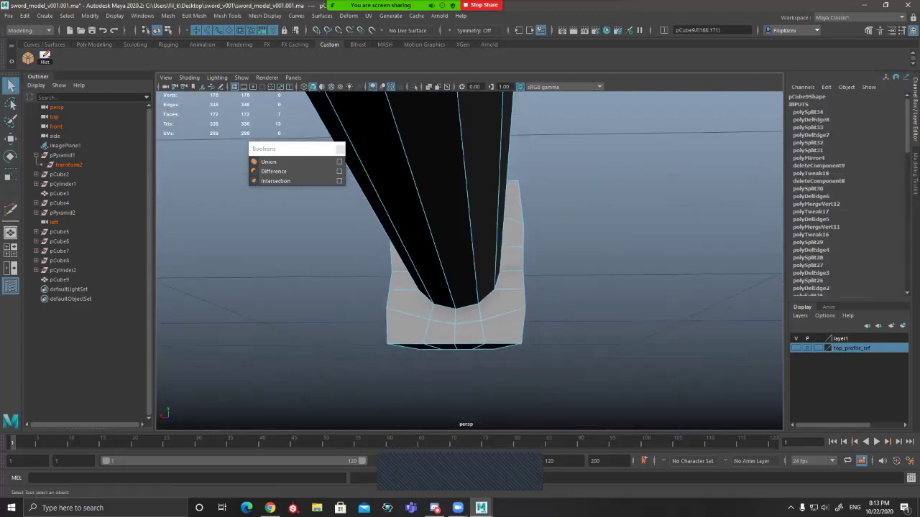
left_click(466, 291)
double_click(468, 315, "shift")
key("Delete")
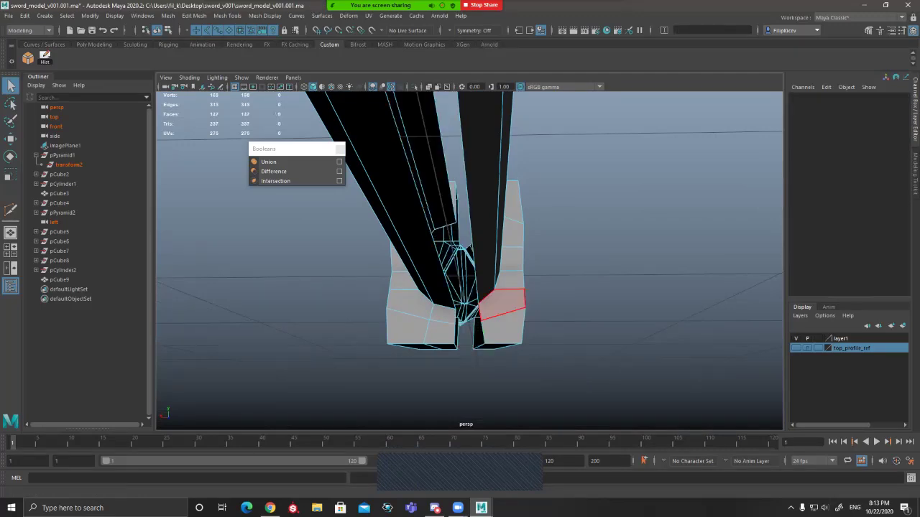
key("Delete")
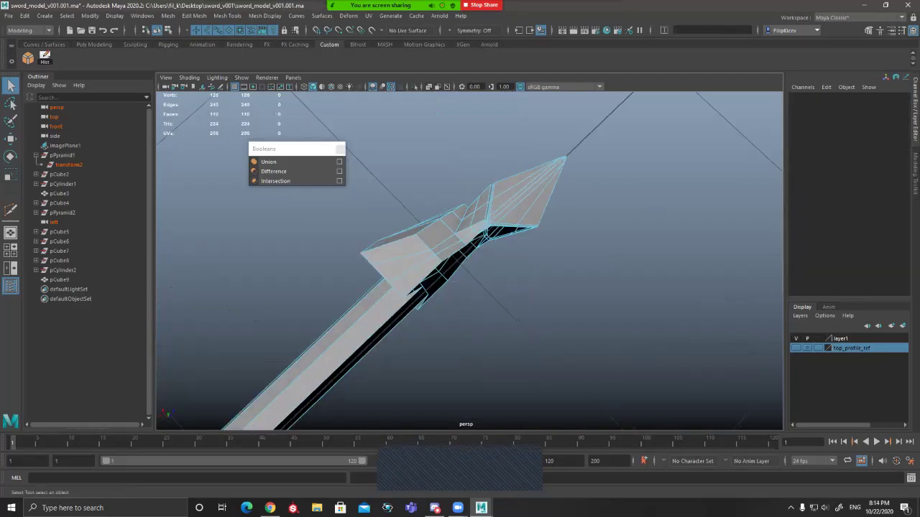
Step: Select the narrow face loop running along the pyramid and delete the faces left on that side of the centre line
left_click_drag(431, 277, 460, 266, "alt")
middle_click_drag(460, 248, 406, 309, "alt")
scroll(402, 302, "up", 3)
left_click(416, 285)
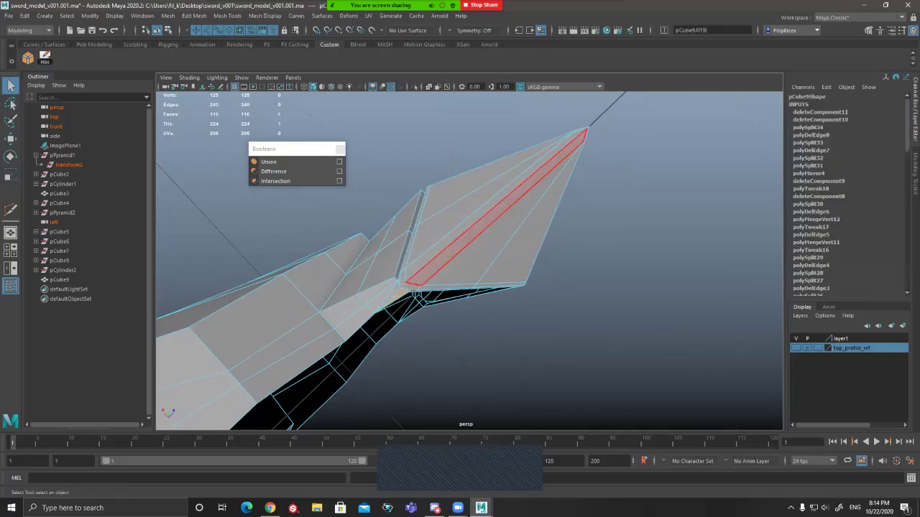
double_click(412, 288, "shift")
key("ctrl+z")
double_click(432, 269, "shift")
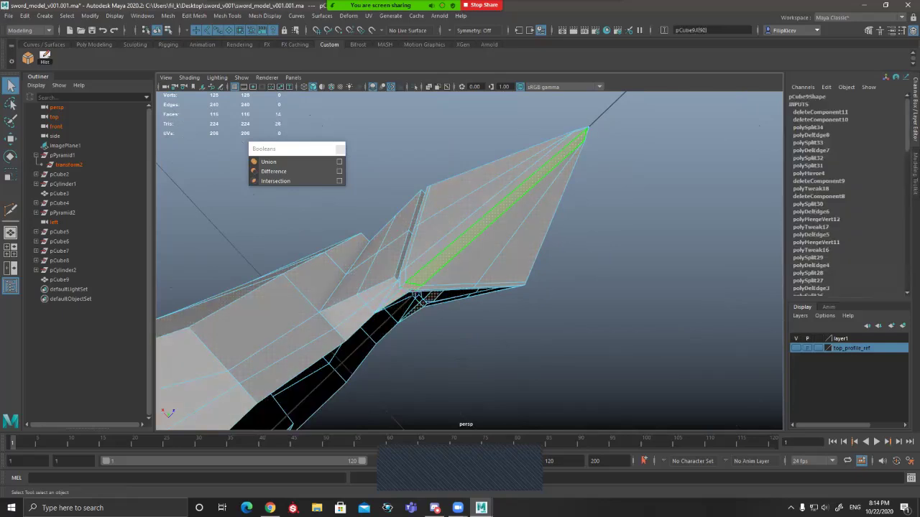
left_click_drag(420, 295, 457, 287, "alt")
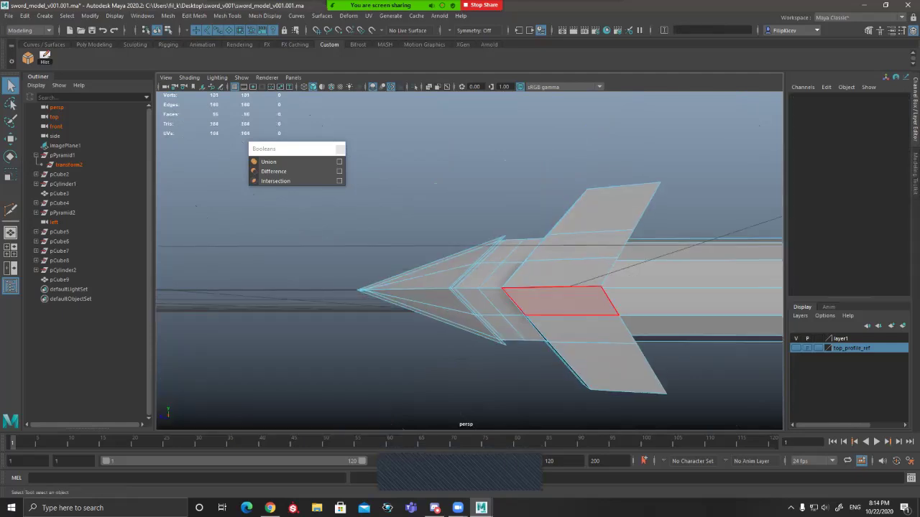
Step: Select the faces below the horizontal centre line across the block, neck and handle, and delete that lower half
left_click(540, 302)
left_click(501, 302, "shift")
left_click(477, 303, "shift")
scroll(584, 329, "down", 4)
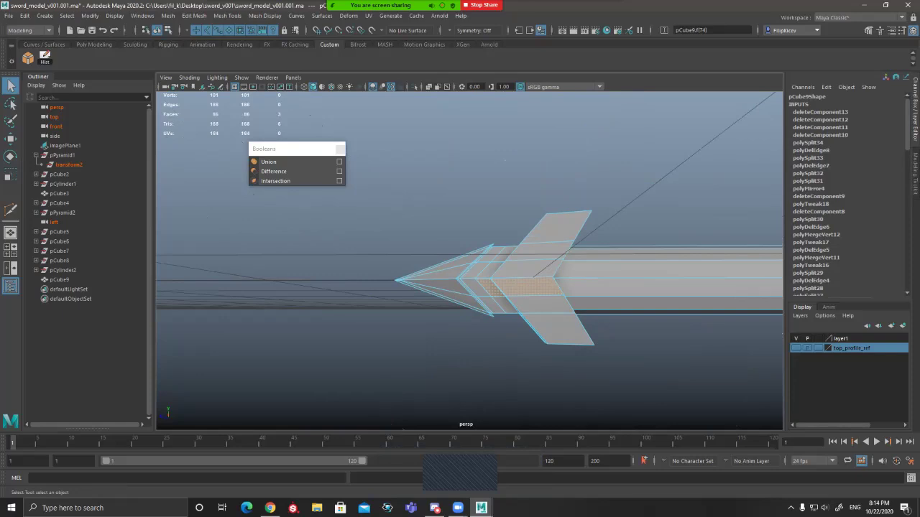
key("Delete")
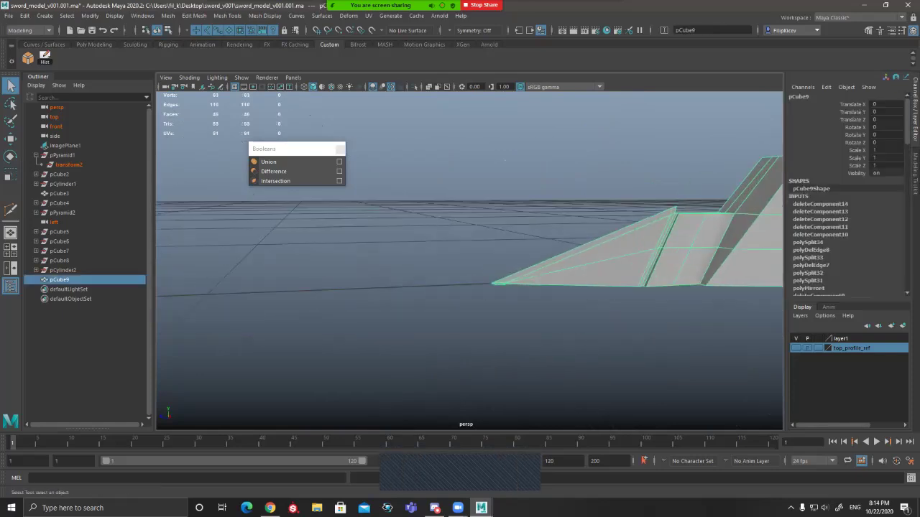
Step: Delete the leftover sliver faces on the underside at the pyramid's tip
scroll(470, 261, "up", 3)
middle_click_drag(528, 322, 451, 280, "alt")
scroll(469, 261, "up", 2)
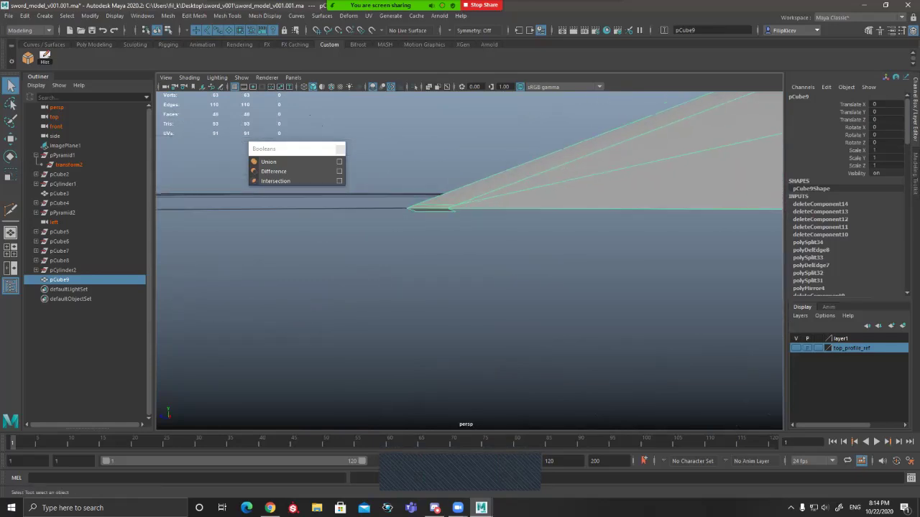
right_click_drag(433, 209, 433, 240)
left_click(432, 210)
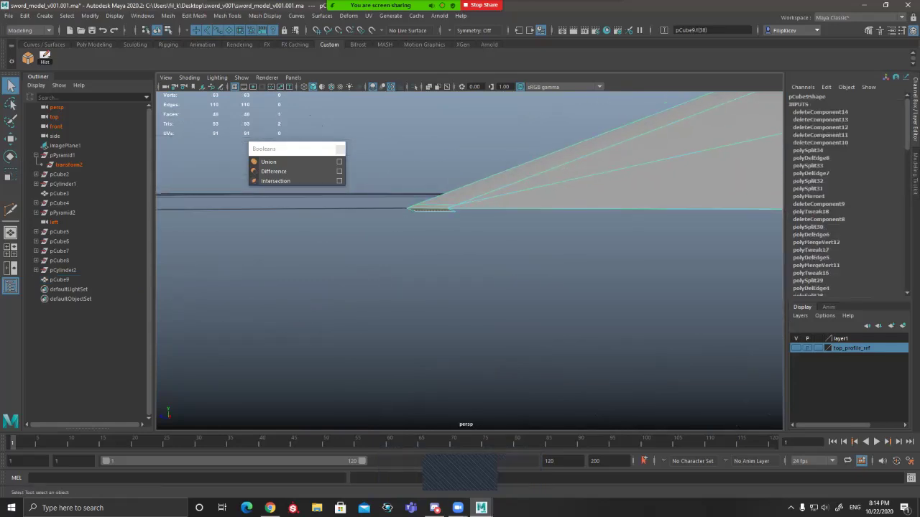
key("Delete")
left_click_drag(432, 216, 462, 204, "alt")
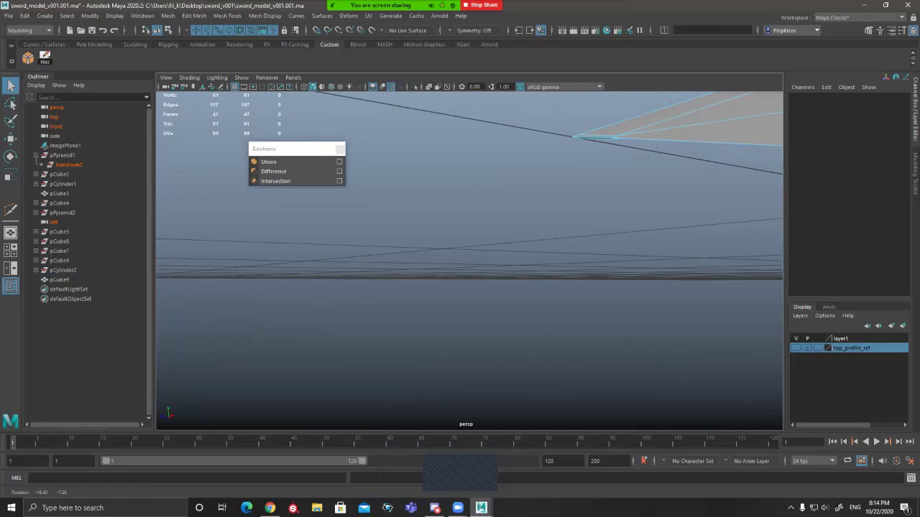
left_click_drag(462, 204, 503, 246, "alt")
left_click(568, 104)
left_click(585, 104, "shift")
key("Delete")
Step: Inspect the remaining quarter of the model smoothed, then examine the unsmoothed junction between the handle and the block
middle_click_drag(503, 246, 402, 273, "alt")
right_click_drag(402, 273, 309, 277, "alt")
left_click_drag(596, 180, 503, 233, "alt")
key("3")
key("1")
left_click_drag(544, 288, 535, 216, "alt")
right_click_drag(536, 216, 557, 215, "alt")
left_click_drag(557, 216, 600, 248, "alt")
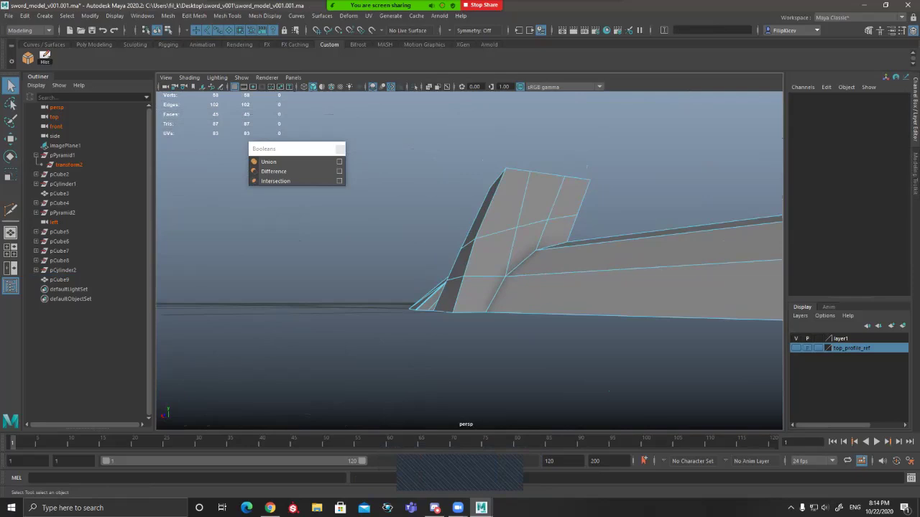
right_click_drag(600, 248, 625, 248, "alt")
left_click_drag(610, 248, 543, 306, "alt")
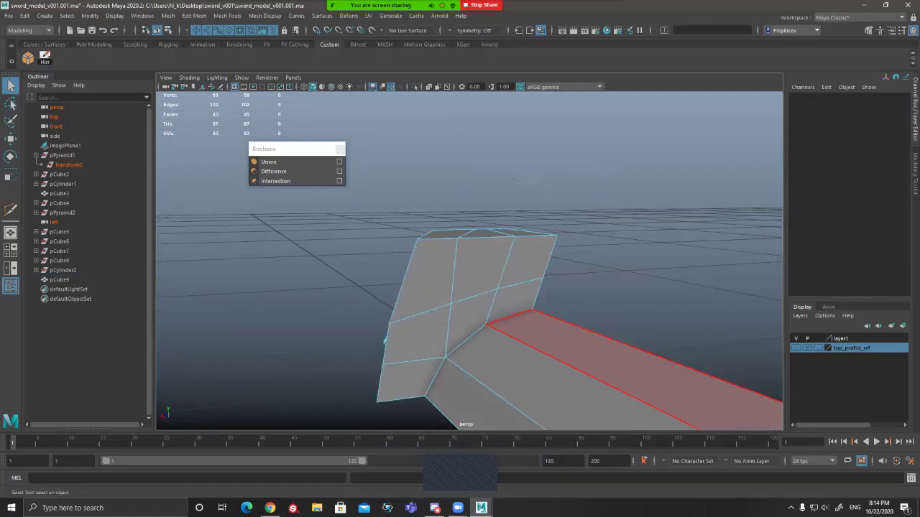
left_click_drag(575, 348, 618, 335, "alt")
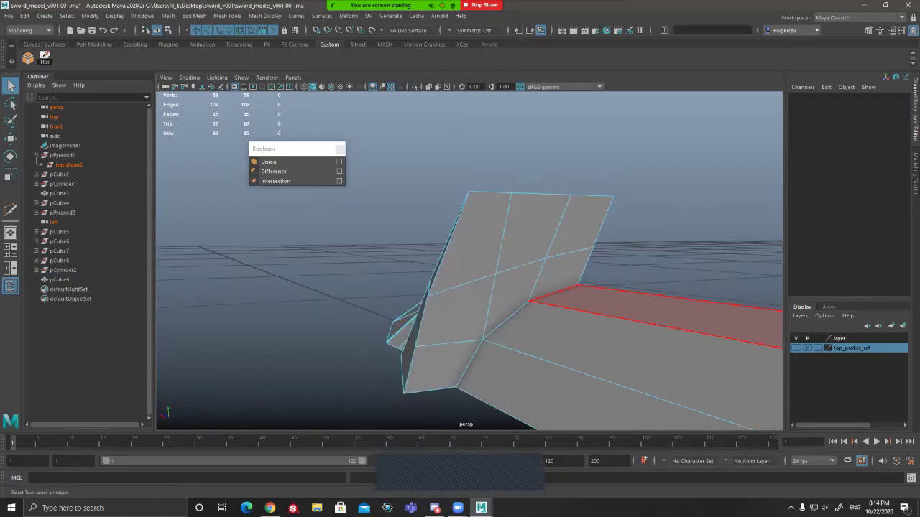
Step: Select the edges where the handle meets the block and bevel them with fraction 0.1 and 2 segments
left_click(554, 293)
left_click(506, 320, "shift")
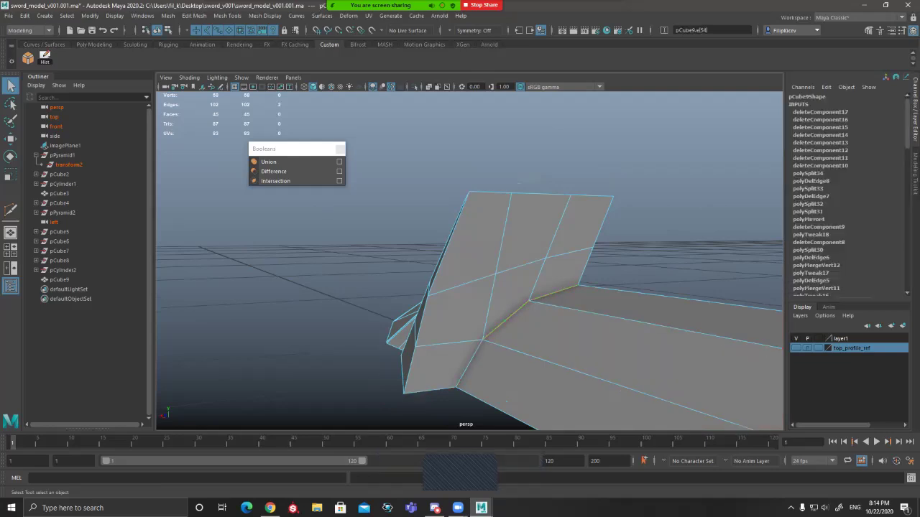
key("5")
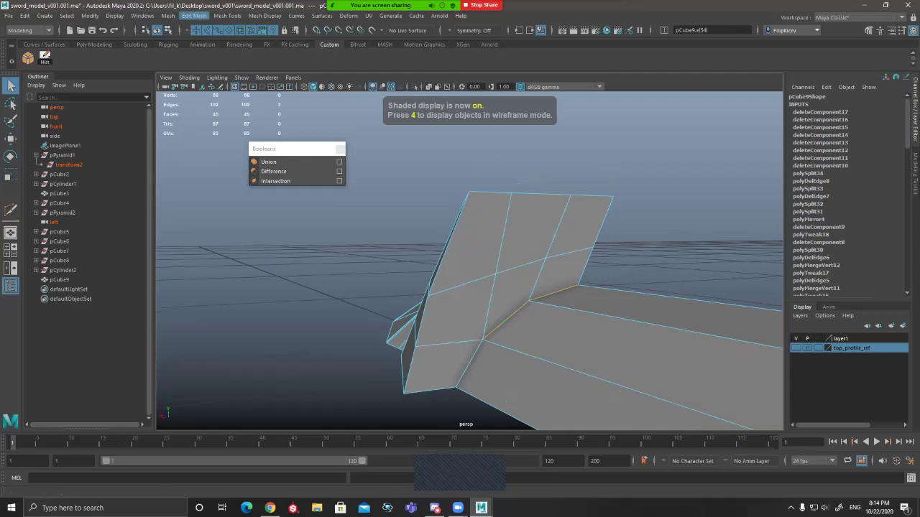
key("ctrl+b")
mouse_move(556, 172)
left_mouse_down()
mouse_move(580, 173)
mouse_move(562, 173)
left_mouse_up()
left_click_drag(564, 131, 605, 136)
left_click(619, 137)
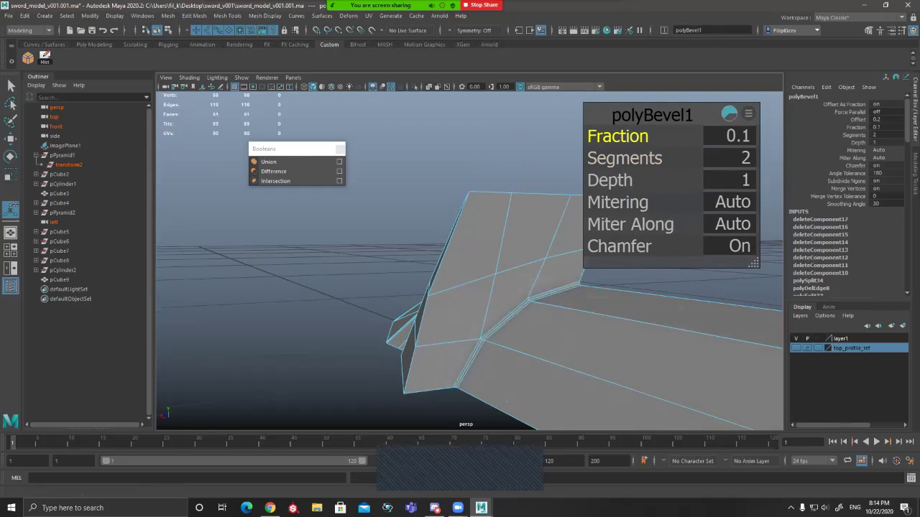
Step: Inspect the bevelled handle-to-block junction from several angles, checking the piece with and without smoothing
left_click_drag(519, 237, 569, 248, "alt")
middle_click_drag(569, 248, 460, 194, "alt")
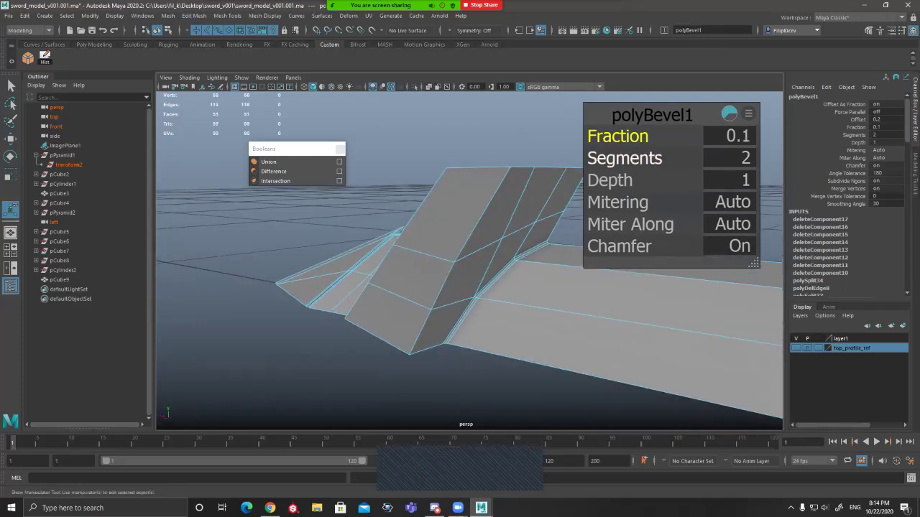
left_click_drag(532, 258, 431, 281, "alt")
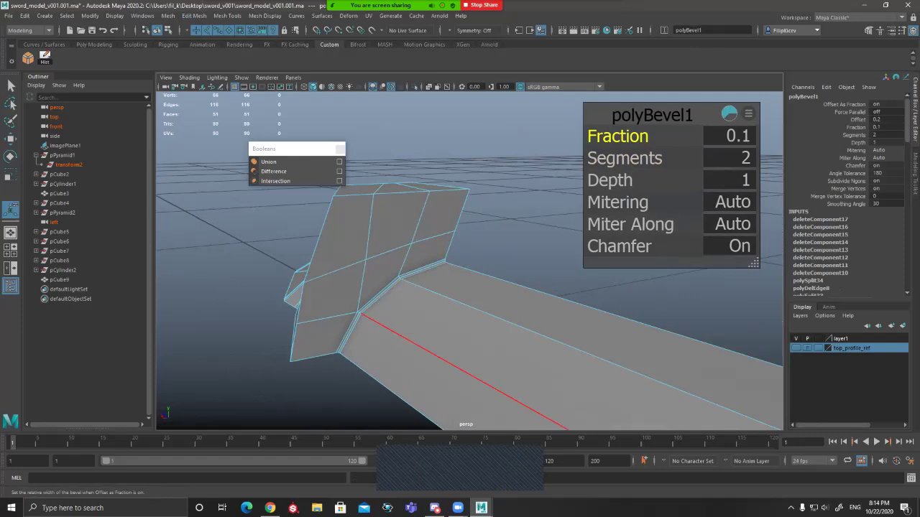
left_click_drag(465, 370, 486, 359, "alt")
left_click(550, 219)
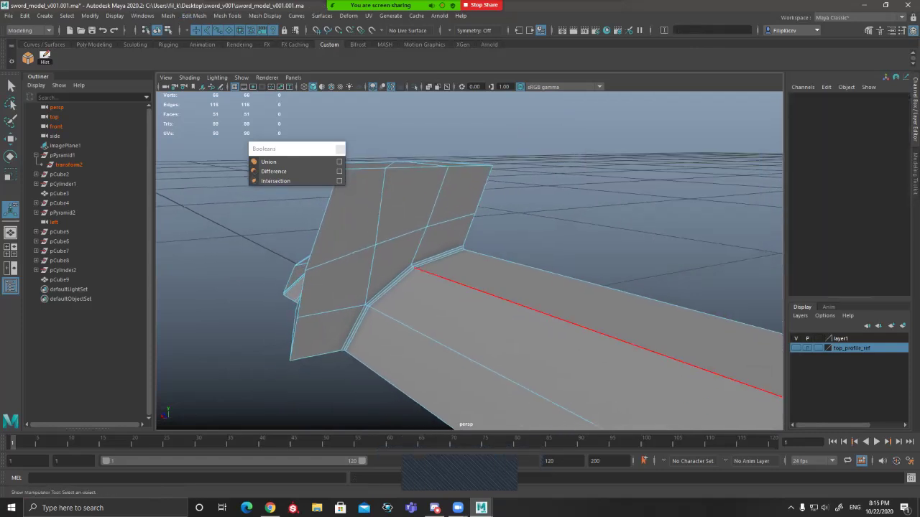
key("3")
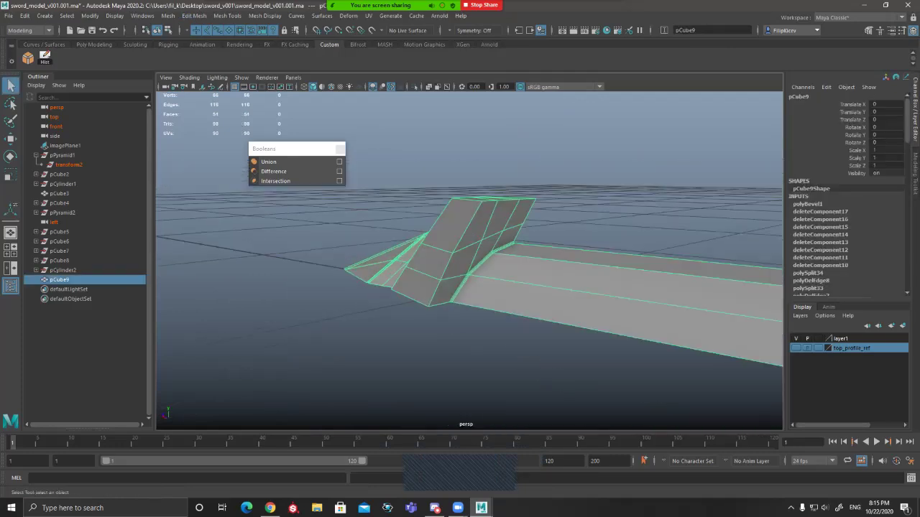
left_click_drag(496, 287, 471, 257, "alt")
key("3")
key("1")
Step: Mirror the quarter piece across the world Y axis with a merge threshold of 0.01
key("w")
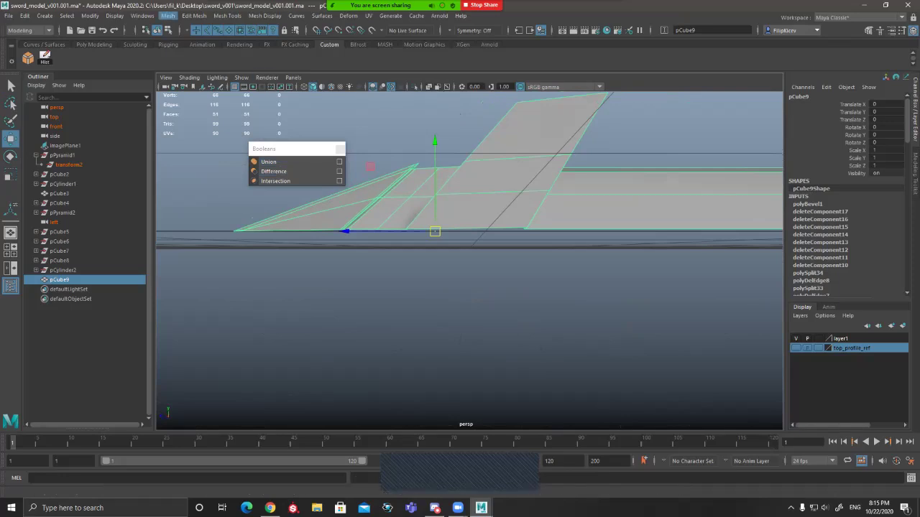
left_click(180, 159)
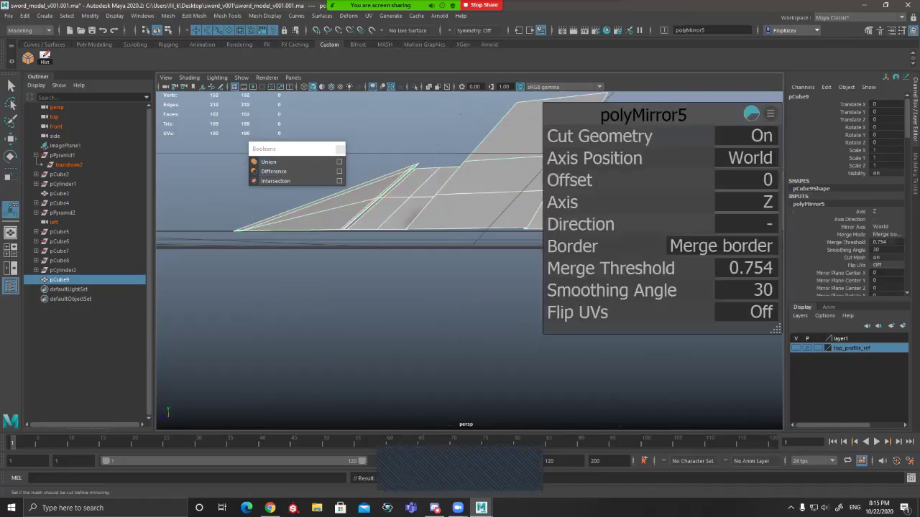
left_click(767, 202)
left_click(791, 214)
left_click_drag(489, 205, 431, 204, "alt")
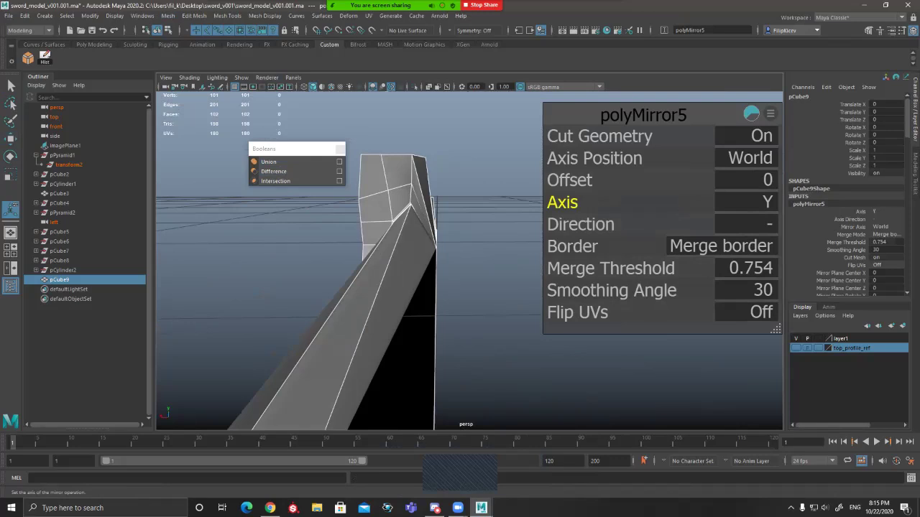
left_click(751, 269)
type(".01")
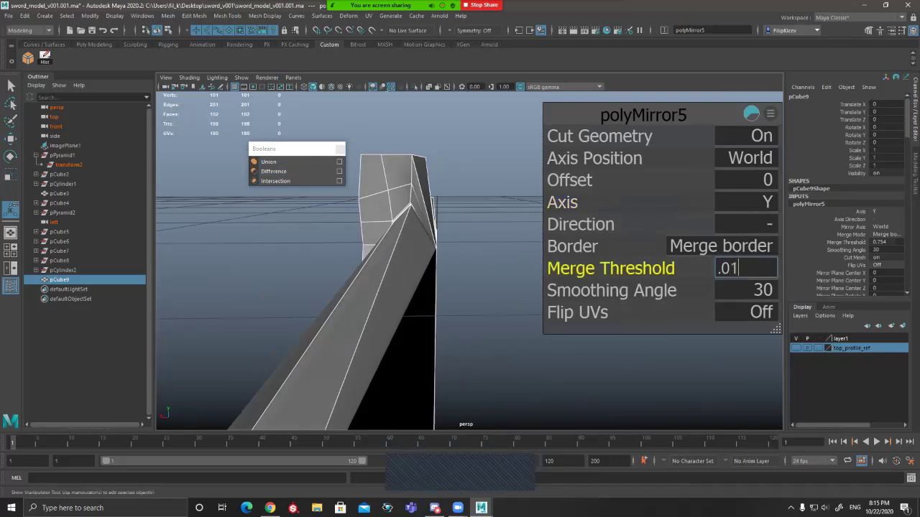
key("Return")
left_click_drag(503, 270, 507, 103, "alt")
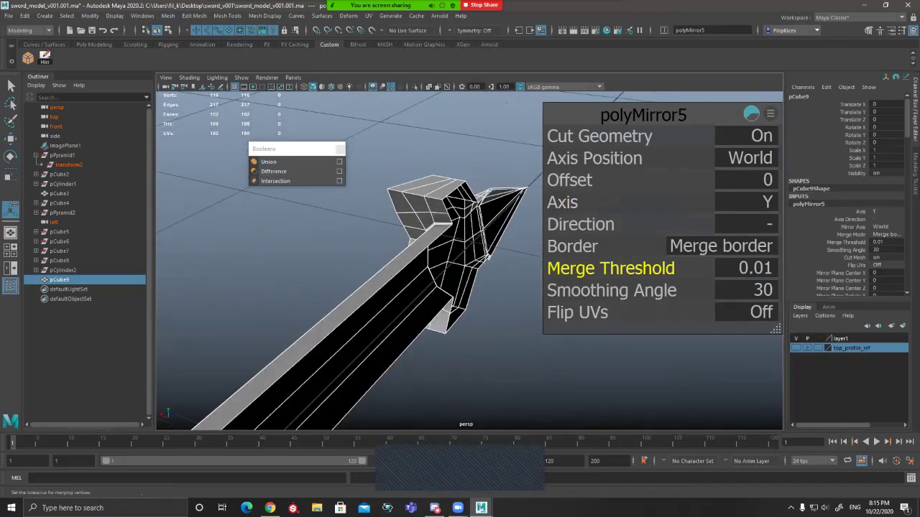
key("q")
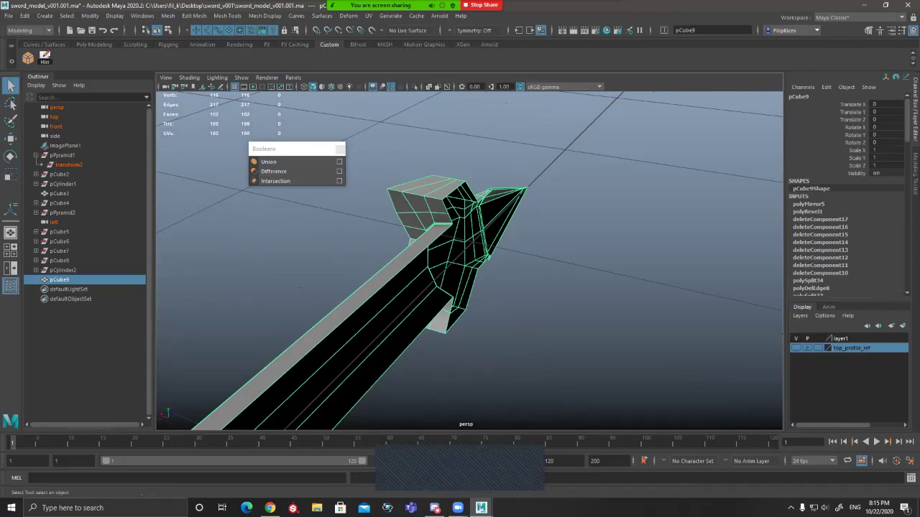
Step: Mirror the resulting half across the world X axis with a merge threshold of 0.01 and preview the whole piece smoothed
key("g")
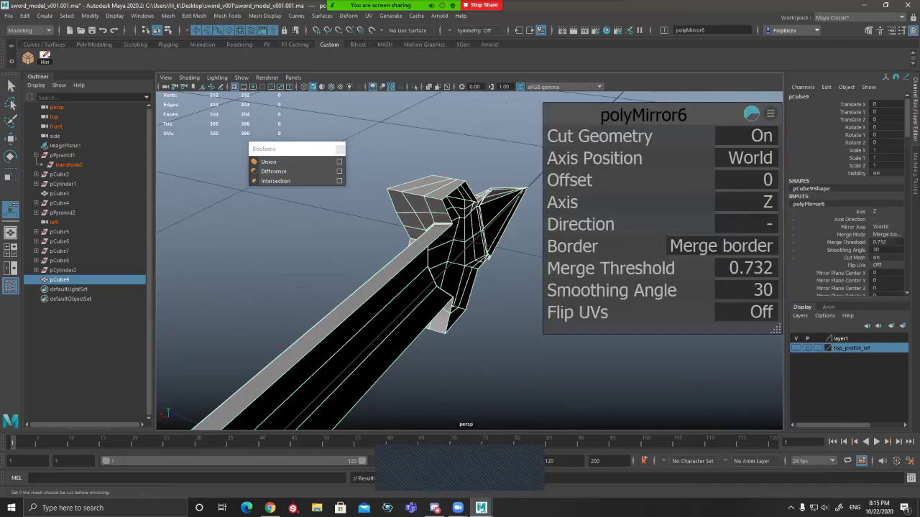
left_click(562, 203)
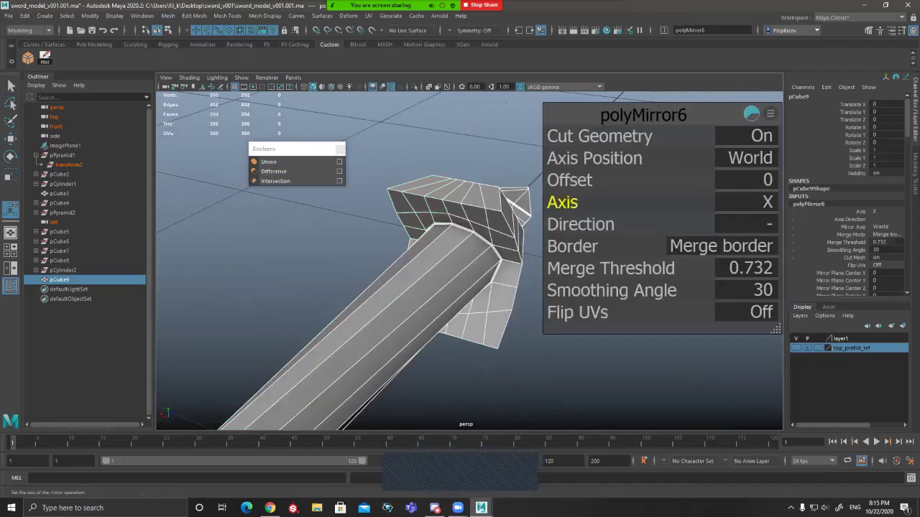
left_click(746, 269)
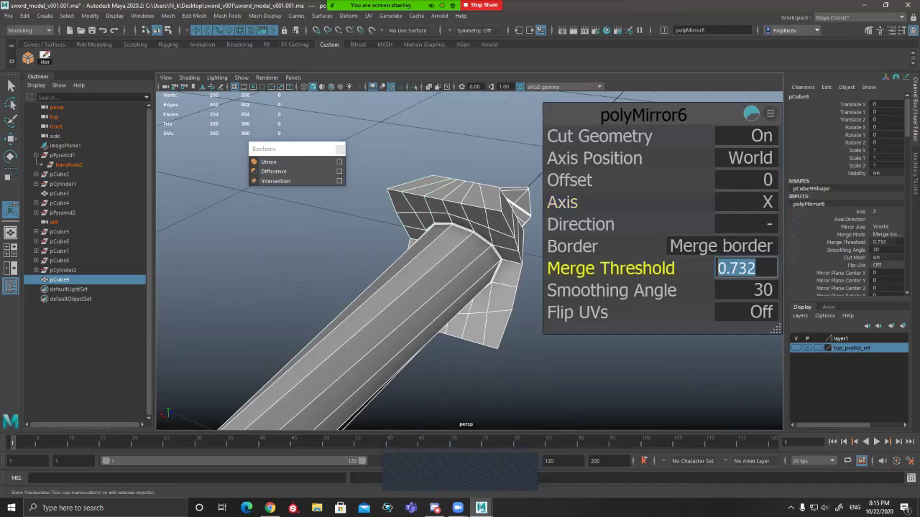
type(".01")
key("Return")
left_click_drag(345, 288, 532, 302, "alt")
left_click_drag(505, 171, 460, 162, "alt")
key("q")
key("3")
left_click(460, 158)
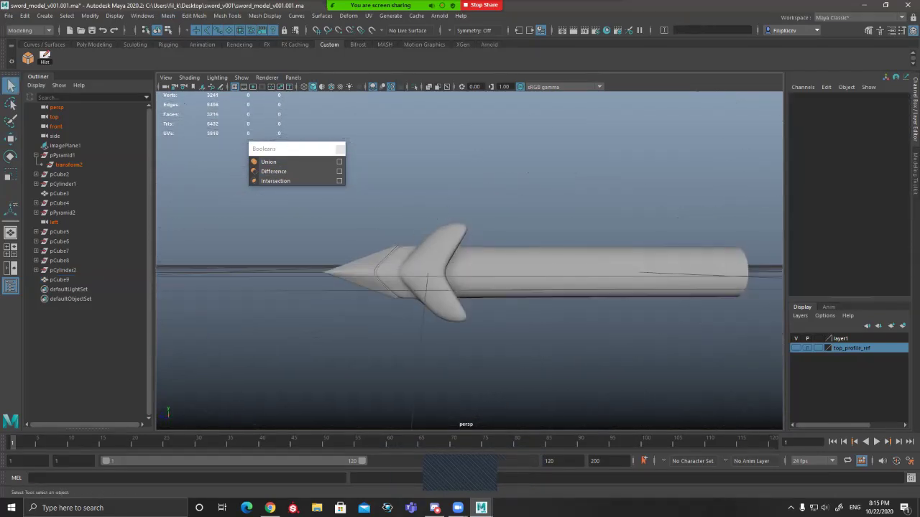
Step: Return to the unsmoothed mesh and select the edge loops outlining the block's handle-side faces
scroll(460, 259, "up", 4)
left_click_drag(460, 259, 496, 262, "alt")
scroll(496, 262, "up", 3)
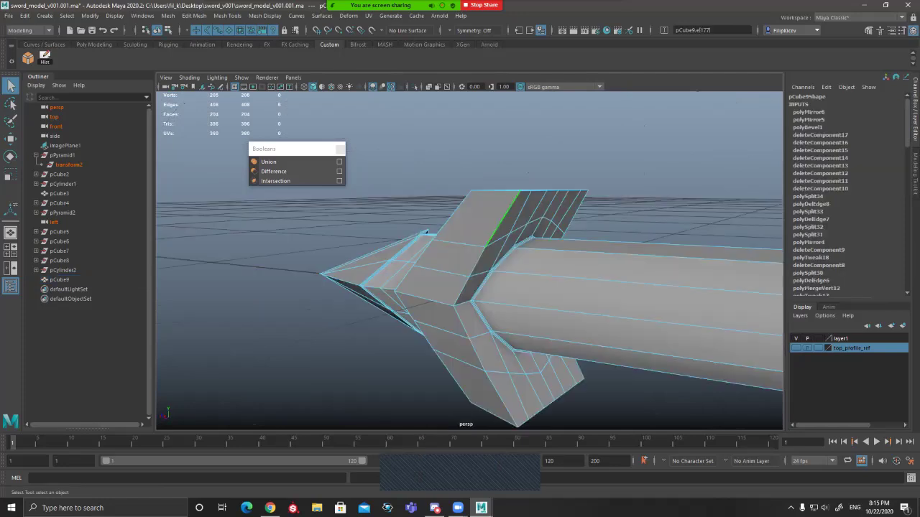
left_click_drag(479, 336, 432, 244, "alt")
left_click(477, 324, "shift")
left_click_drag(508, 345, 374, 332, "alt")
double_click(478, 328, "shift")
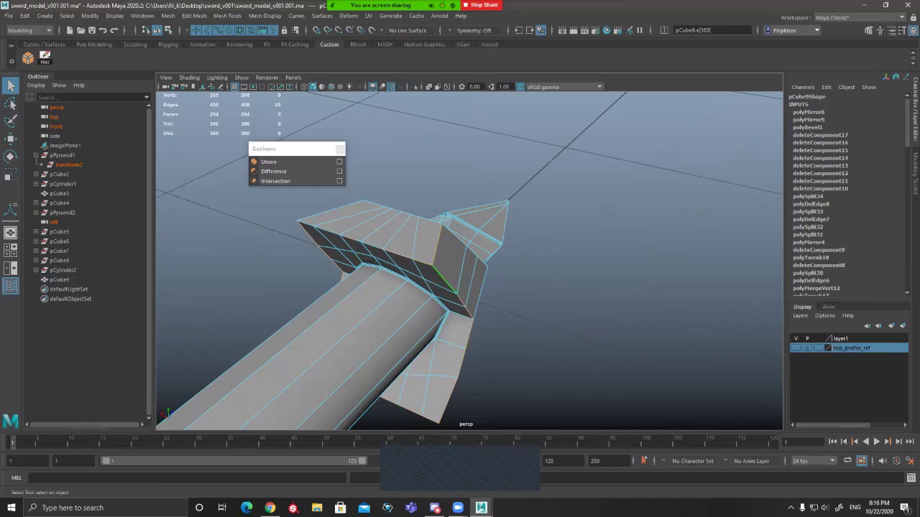
Step: Add the remaining outer corner edge loops around the block to the edge selection
left_click_drag(445, 280, 503, 291, "alt")
double_click(455, 275, "shift")
left_click_drag(350, 301, 573, 251, "alt")
double_click(434, 332, "shift")
left_click(562, 292, "shift")
left_click_drag(524, 293, 483, 256, "alt")
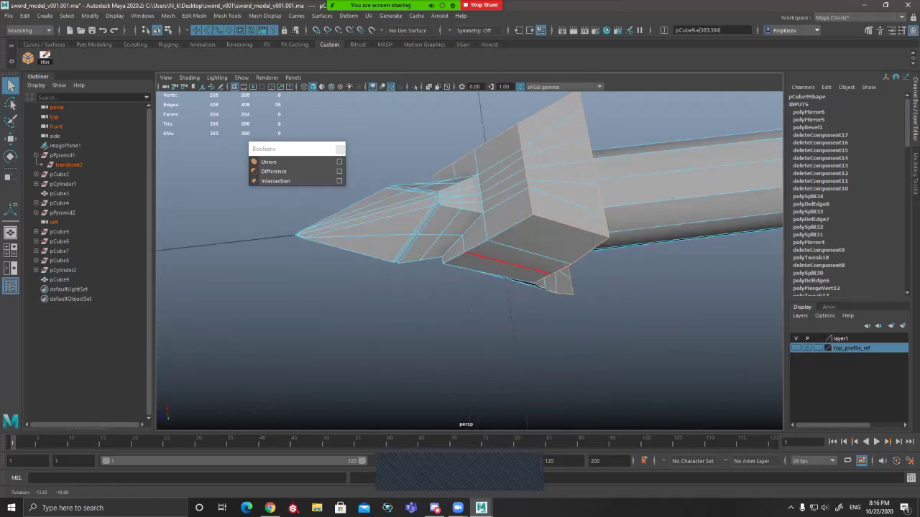
Step: Add the edges where the neck meets the block's tip-side faces to the selection
left_click_drag(471, 310, 476, 385, "alt")
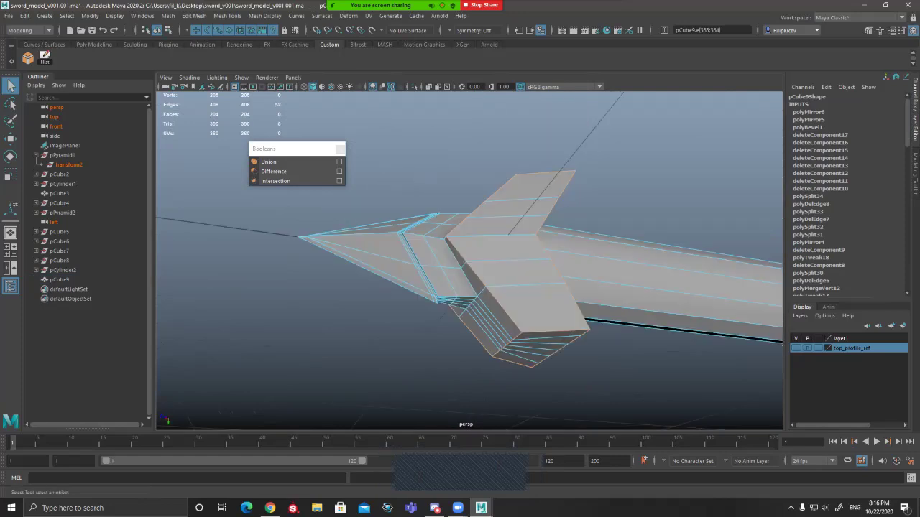
mouse_move(470, 327)
left_mouse_down("alt")
mouse_move(504, 237)
mouse_move(445, 281)
mouse_move(468, 323)
mouse_move(503, 306)
mouse_move(471, 312)
left_mouse_up("alt")
left_click(464, 202, "shift")
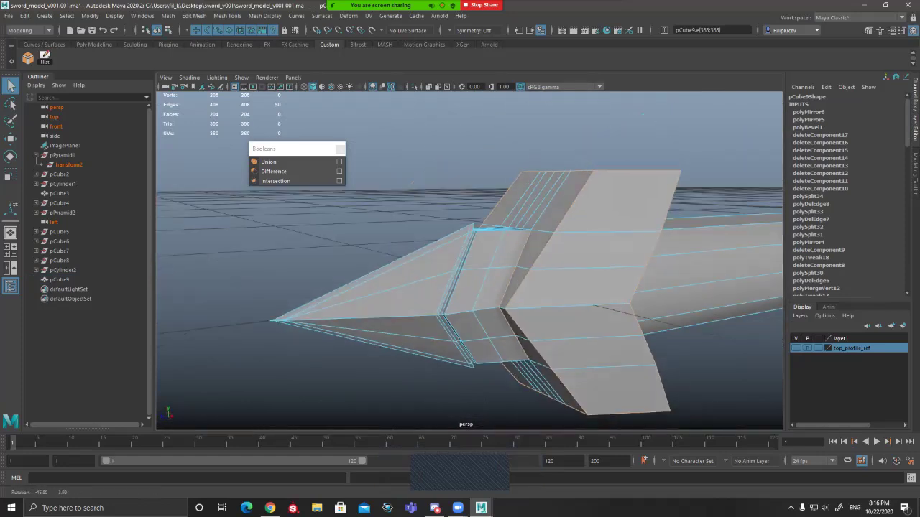
left_click_drag(488, 241, 456, 291, "alt")
double_click(480, 334, "shift")
scroll(474, 334, "up", 3)
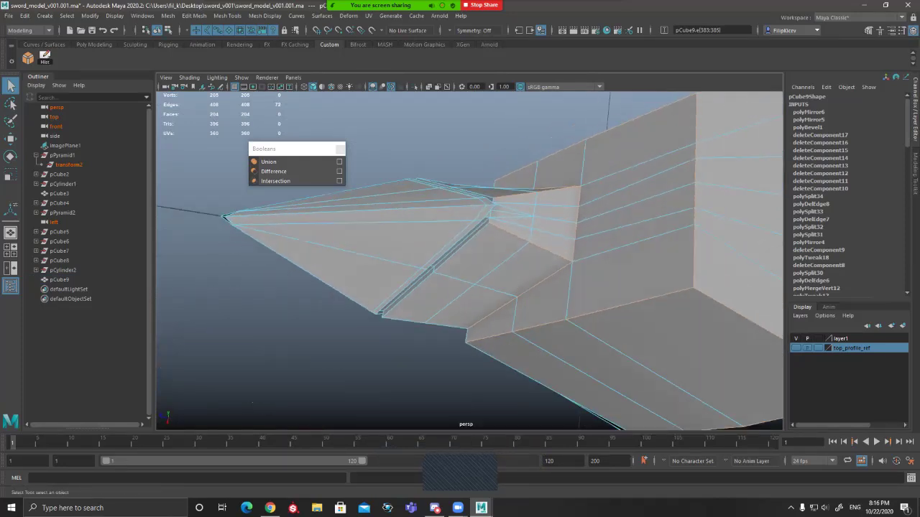
Step: Add the neck's lengthwise corner edges between the block and the pyramid groove to the selection
scroll(456, 291, "up", 4)
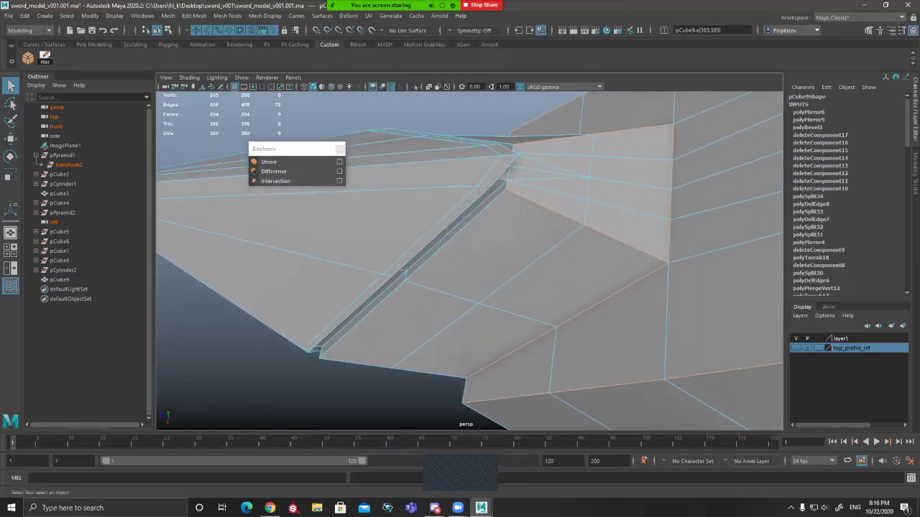
left_click_drag(460, 294, 533, 373, "alt")
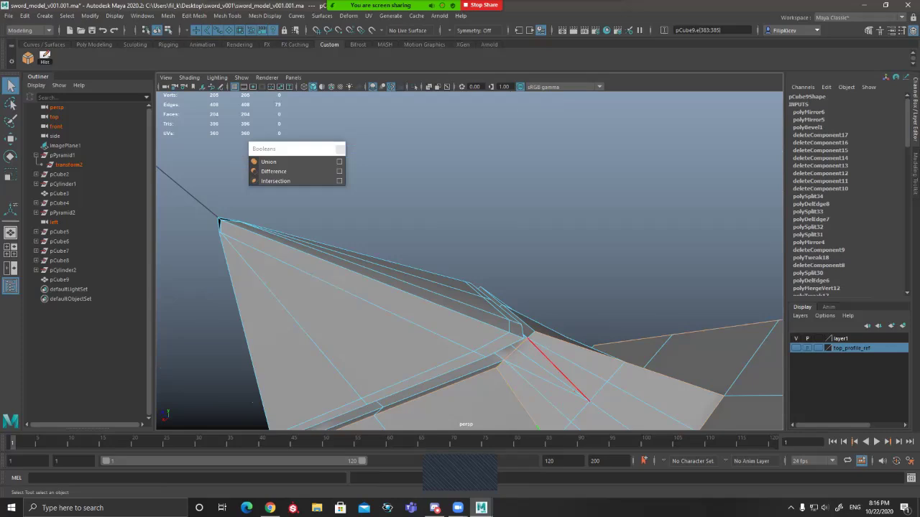
left_click(559, 369, "shift")
left_click_drag(558, 369, 690, 360, "alt")
scroll(646, 324, "up", 7)
left_click_drag(633, 302, 510, 178, "alt")
left_click(516, 186, "shift")
left_click_drag(537, 215, 519, 161, "alt")
left_click(525, 158, "shift")
left_click(536, 168, "shift")
left_click(535, 168, "shift")
left_click_drag(522, 198, 579, 240, "alt")
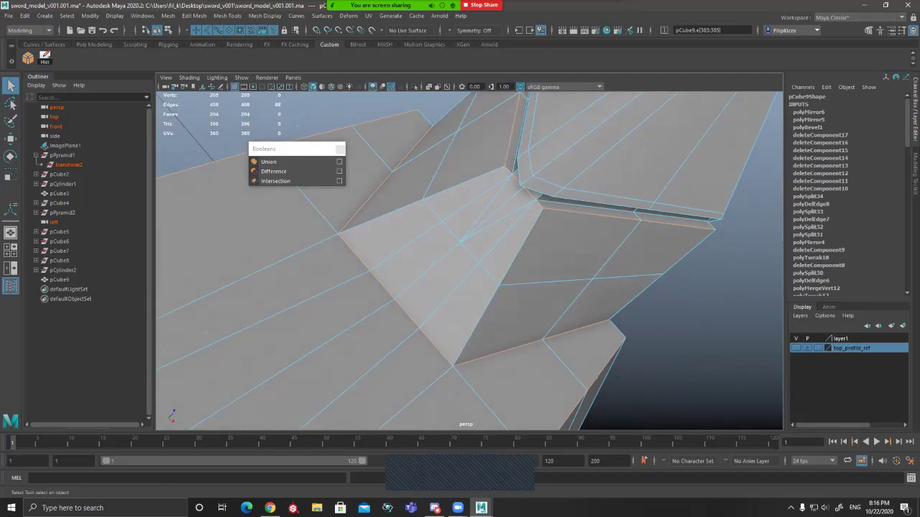
double_click(460, 185, "shift")
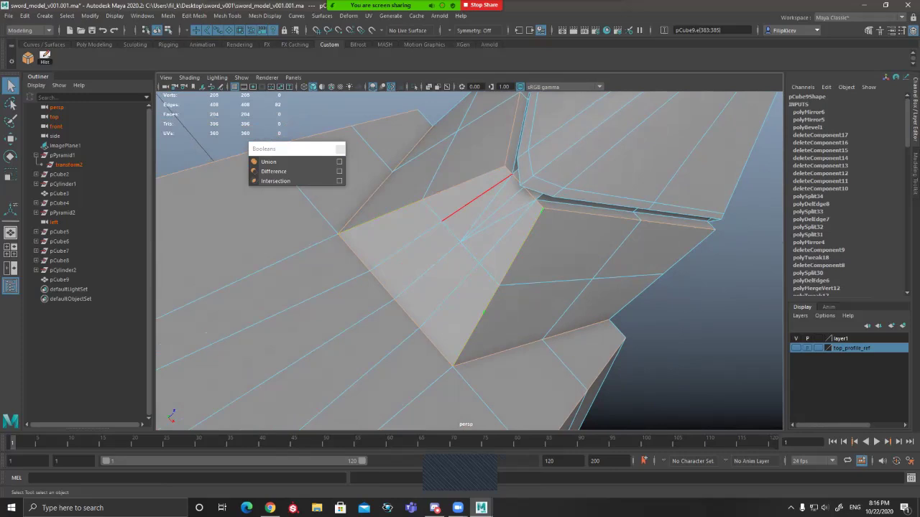
Step: Add the neck's rim edges along the groove below the pyramid to the selection on all sides
left_click_drag(478, 199, 420, 155, "alt")
left_click_drag(432, 287, 413, 312, "alt")
double_click(391, 368, "shift")
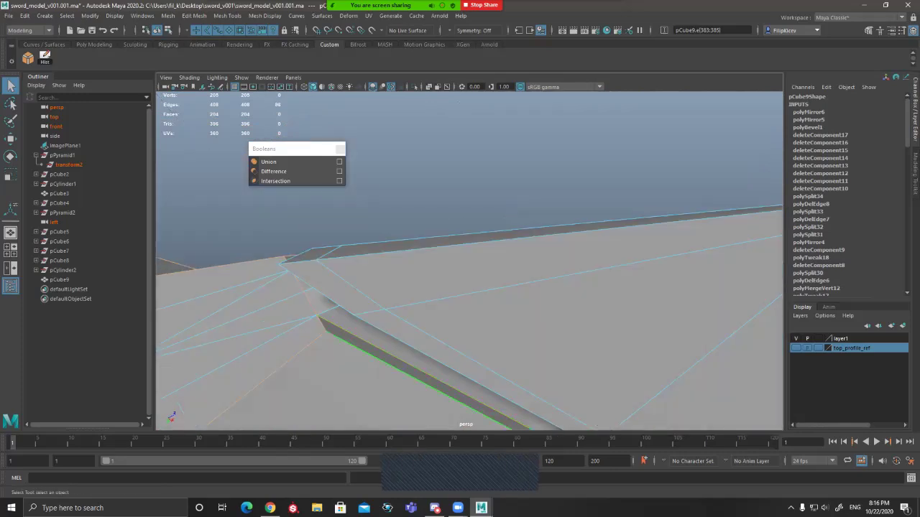
left_click_drag(403, 359, 438, 381, "alt")
scroll(438, 323, "down", 6)
left_click_drag(460, 287, 391, 280, "alt")
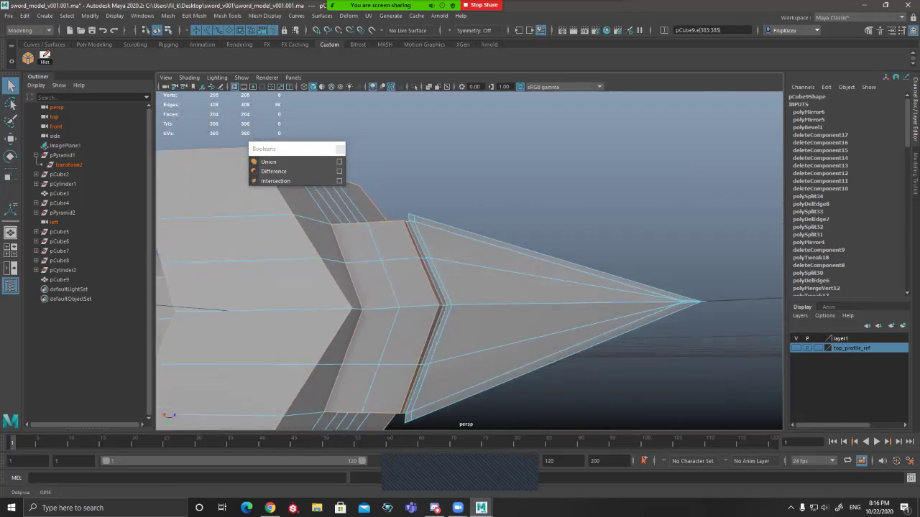
right_click_drag(402, 287, 445, 295, "alt")
left_click_drag(445, 287, 543, 260, "alt")
double_click(553, 240, "shift")
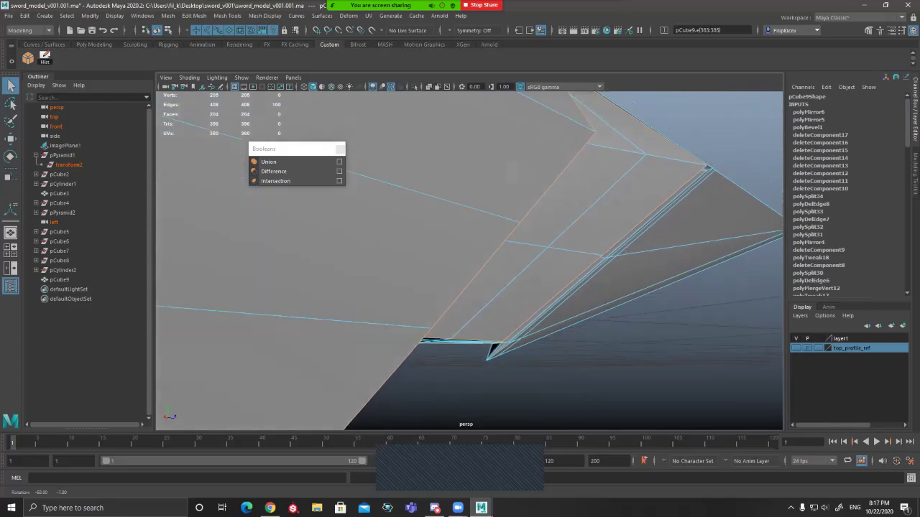
left_click_drag(460, 252, 553, 258, "alt")
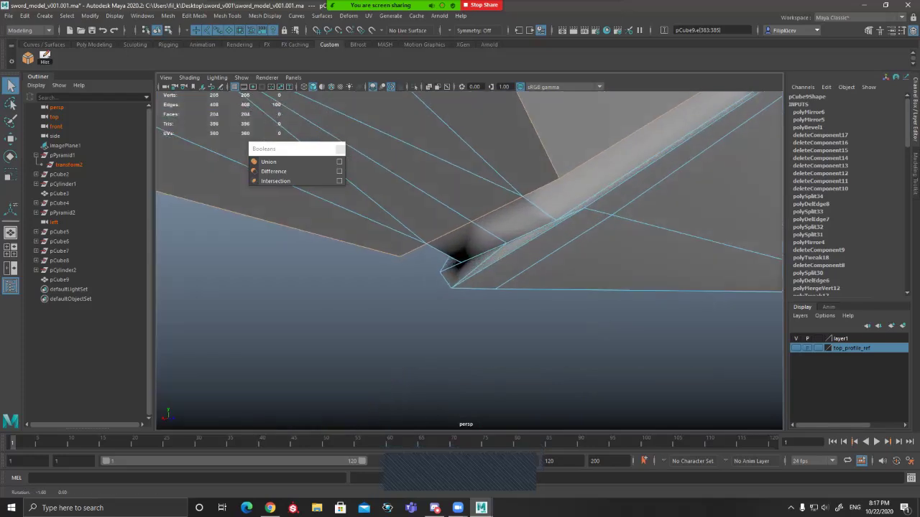
double_click(494, 258, "shift")
left_click_drag(489, 252, 744, 208, "alt")
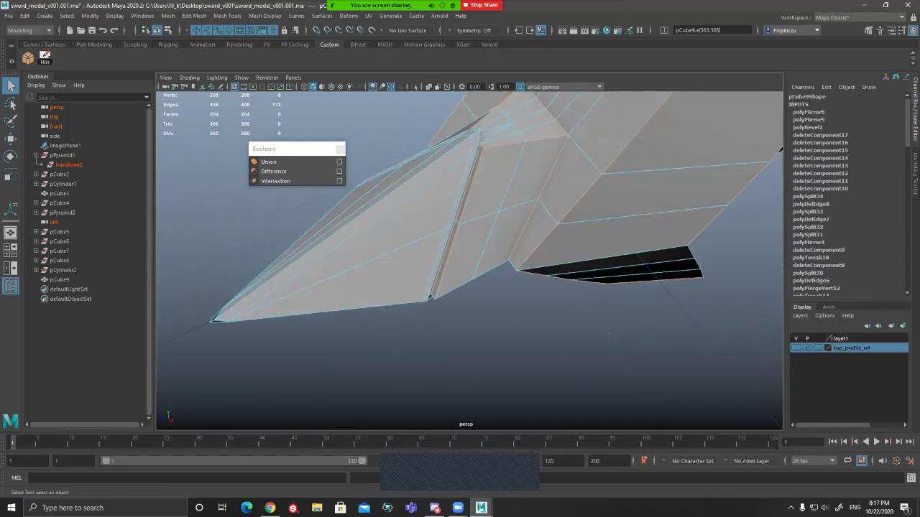
Step: Bevel the selected block, neck and groove edges with a fraction of 0.5 and 2 segments
left_click_drag(503, 302, 467, 277, "alt")
left_click_drag(677, 266, 379, 171, "alt")
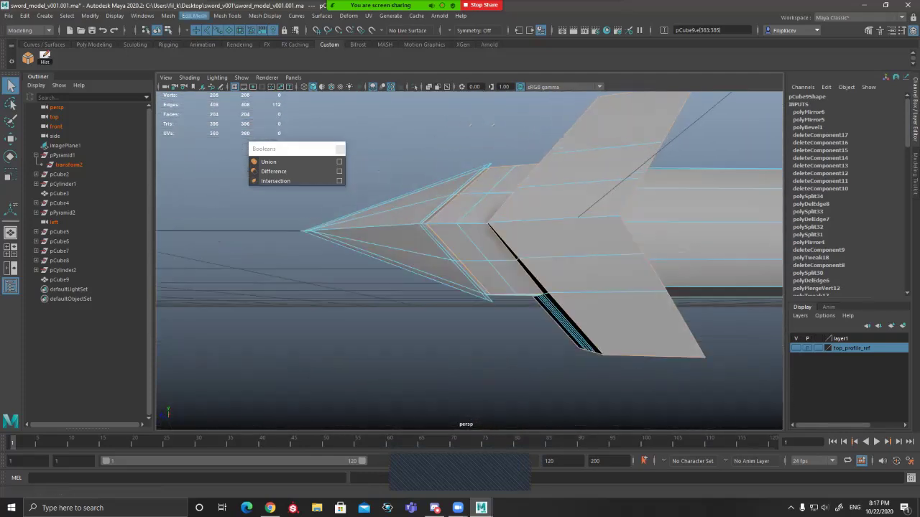
left_click(227, 15)
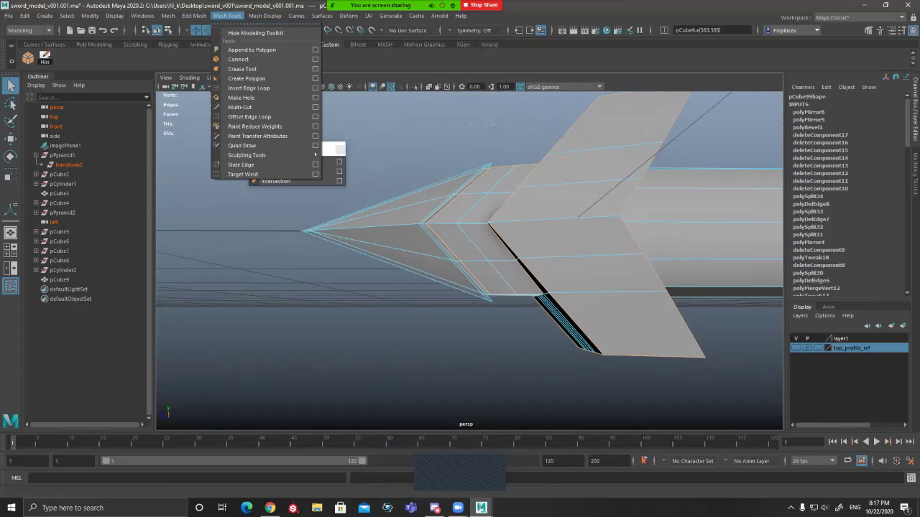
left_click(227, 16)
key("ctrl+b")
middle_click_drag(550, 258, 549, 324, "alt")
scroll(554, 280, "up", 2)
scroll(550, 324, "up", 8)
left_click_drag(460, 295, 531, 276, "alt")
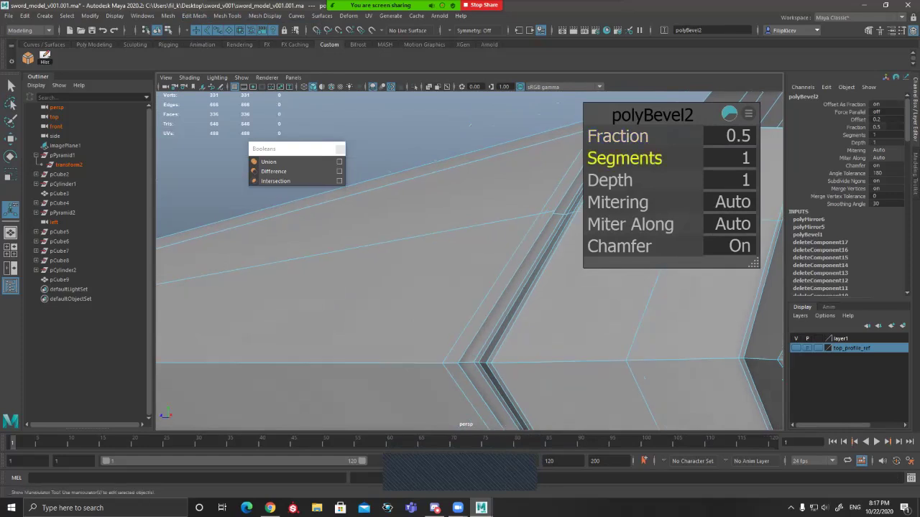
middle_click_drag(531, 359, 550, 359)
right_click_drag(550, 359, 506, 362, "alt")
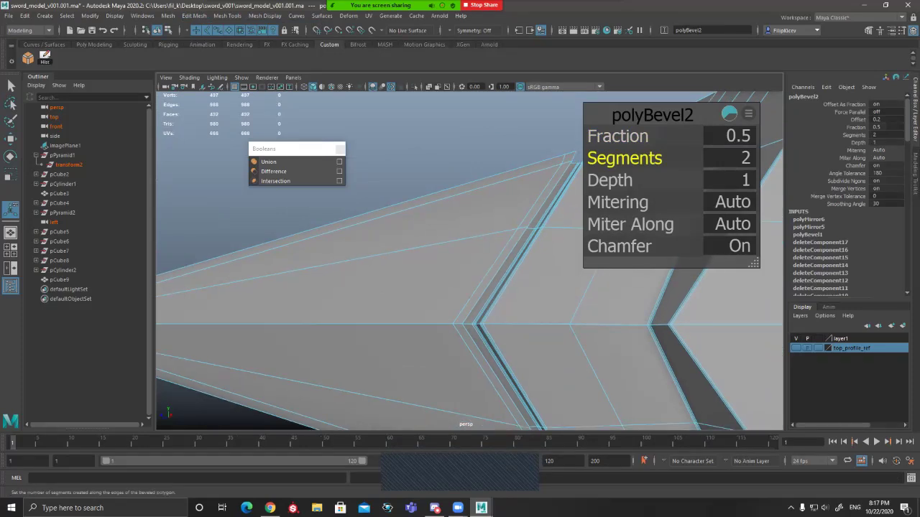
Step: Inspect the beveled groove and neck, and display the whole piece in object mode with smooth preview
left_click_drag(503, 309, 463, 312, "alt")
middle_click_drag(464, 312, 475, 313, "alt")
mouse_move(392, 367)
left_mouse_down("alt")
mouse_move(286, 321)
mouse_move(378, 357)
left_mouse_up("alt")
right_click_drag(378, 357, 385, 338, "alt")
left_click_drag(385, 338, 471, 241, "alt")
left_click_drag(522, 294, 632, 305, "alt")
key("q")
key("F8")
key("3")
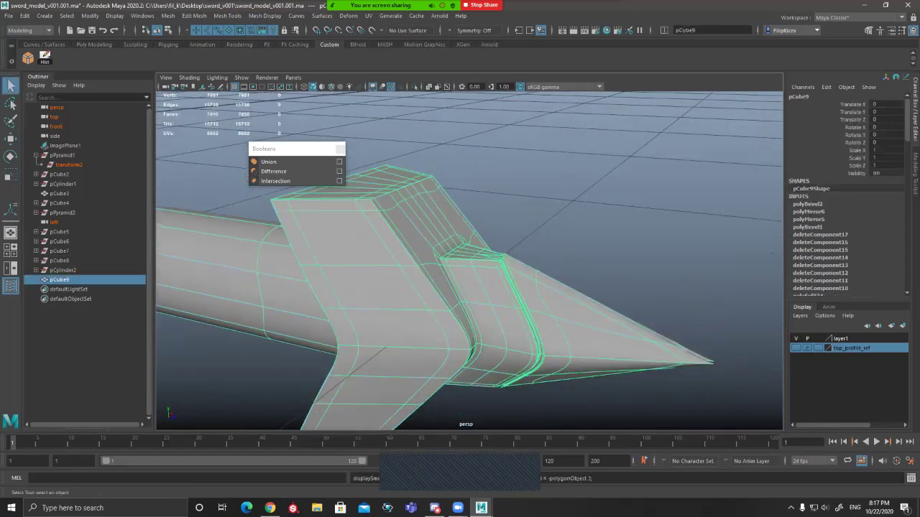
left_click(611, 222)
scroll(469, 261, "down", 5)
left_click_drag(469, 287, 424, 255, "alt")
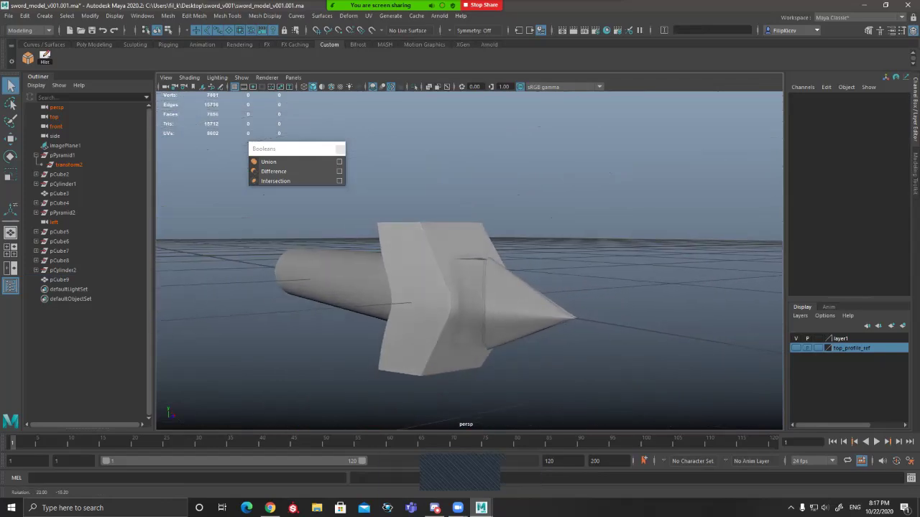
Step: Examine the smoothed block, neck and pyramid from several sides, and return the piece to unsmoothed display
left_click_drag(496, 273, 298, 267, "alt")
left_click(496, 302)
left_click_drag(496, 301, 574, 309, "alt")
left_click(467, 392)
left_click_drag(467, 359, 546, 345, "alt")
scroll(503, 309, "up", 4)
left_click(503, 309)
key("1")
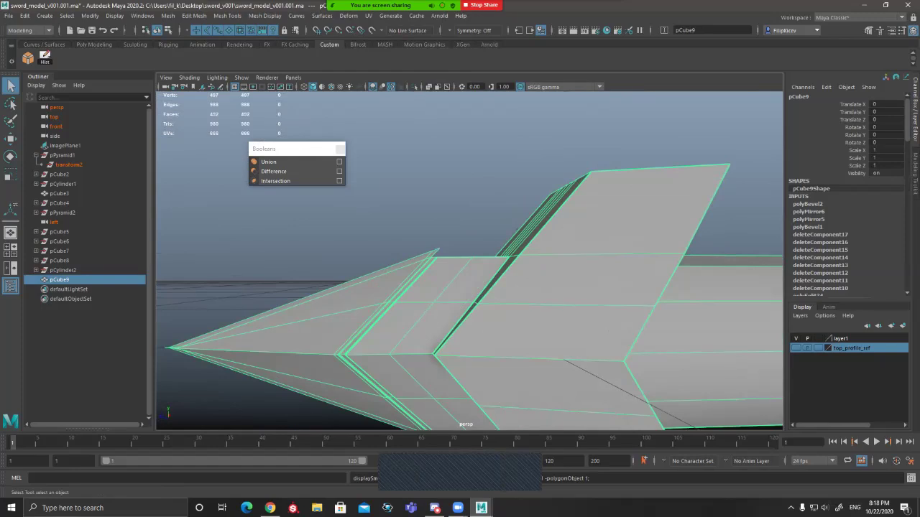
Step: Set the latest bevel's fraction to 1 and check the edges around the neck
left_click(807, 204)
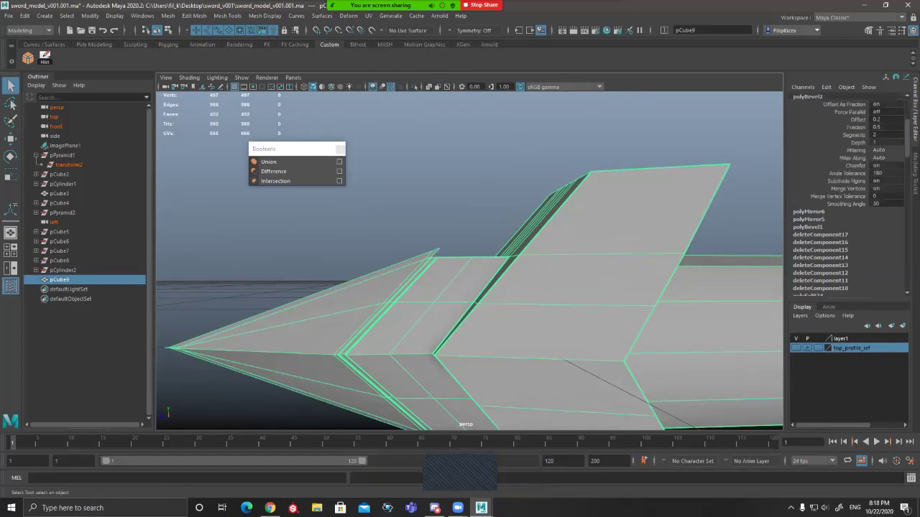
left_click(855, 127)
middle_click_drag(546, 288, 618, 288)
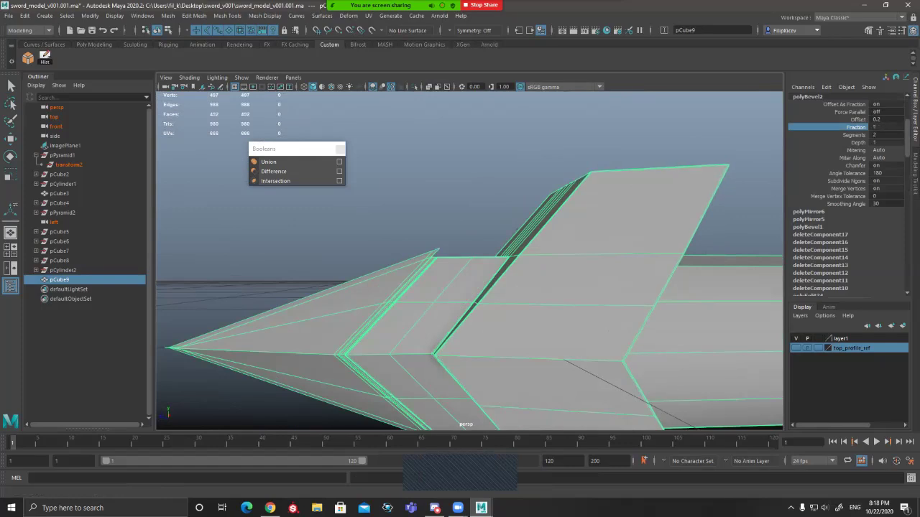
left_click_drag(503, 287, 539, 291, "alt")
right_click_drag(503, 287, 596, 288, "alt")
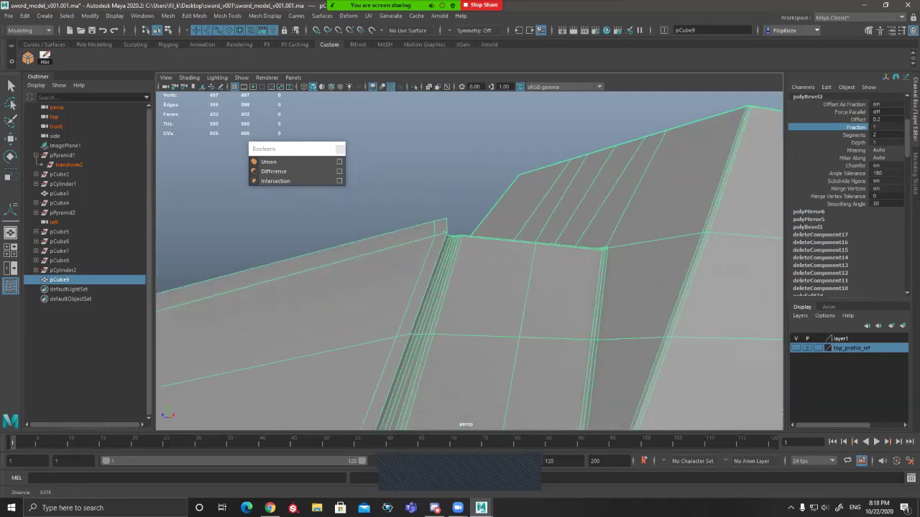
Step: Set the bevel's fraction to 0.6 and check the corner where the neck meets the pyramid groove
left_click_drag(546, 280, 403, 306, "alt")
mouse_move(503, 287)
right_mouse_down("alt")
mouse_move(518, 288)
mouse_move(507, 288)
right_mouse_up("alt")
middle_click_drag(507, 287, 475, 287)
right_click_drag(474, 287, 561, 287, "alt")
left_click_drag(561, 287, 547, 298, "alt")
right_click_drag(547, 298, 467, 298, "alt")
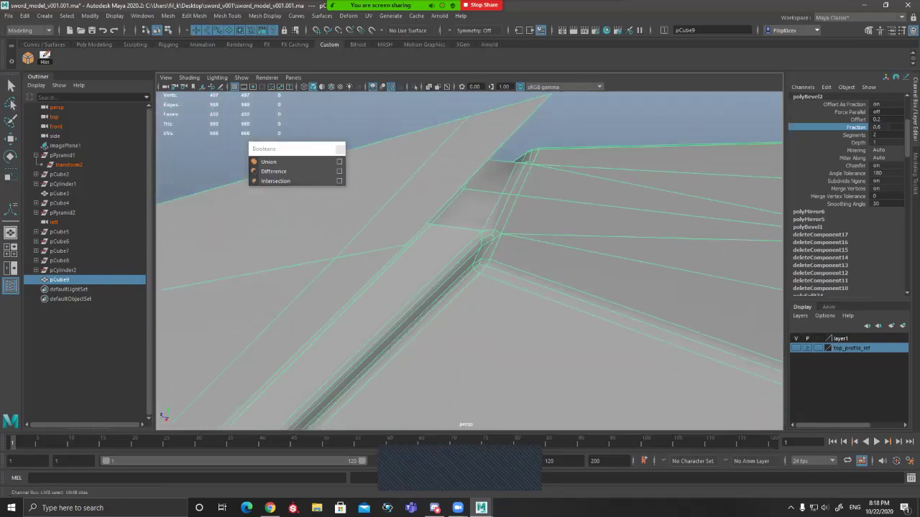
right_click_drag(467, 298, 438, 298, "alt")
left_click_drag(438, 299, 374, 287, "alt")
left_click_drag(445, 280, 417, 263, "alt")
right_click_drag(431, 273, 532, 273, "alt")
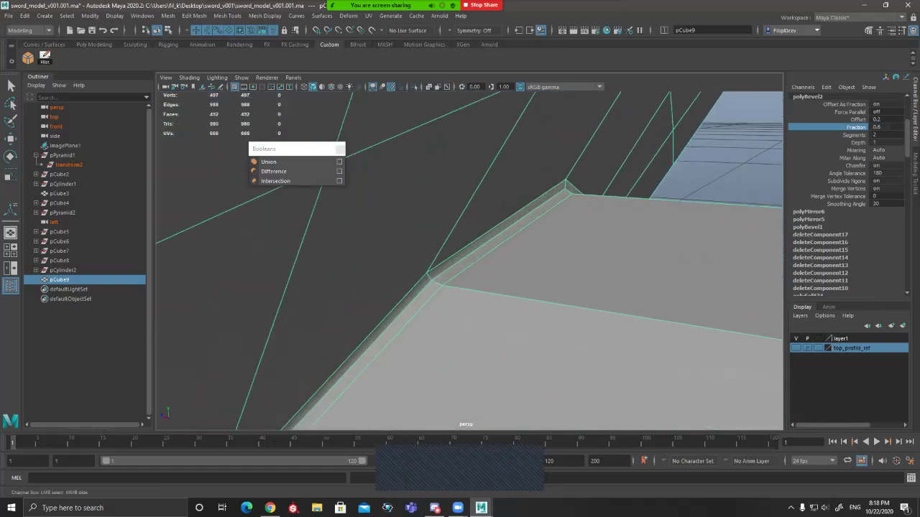
Step: Set the bevel's fraction to 0.5 and check the block corners and the groove corner
right_click_drag(489, 273, 359, 273, "alt")
left_click_drag(373, 273, 460, 288, "alt")
right_click_drag(431, 280, 532, 280, "alt")
left_click_drag(460, 280, 445, 251, "alt")
left_click(878, 127)
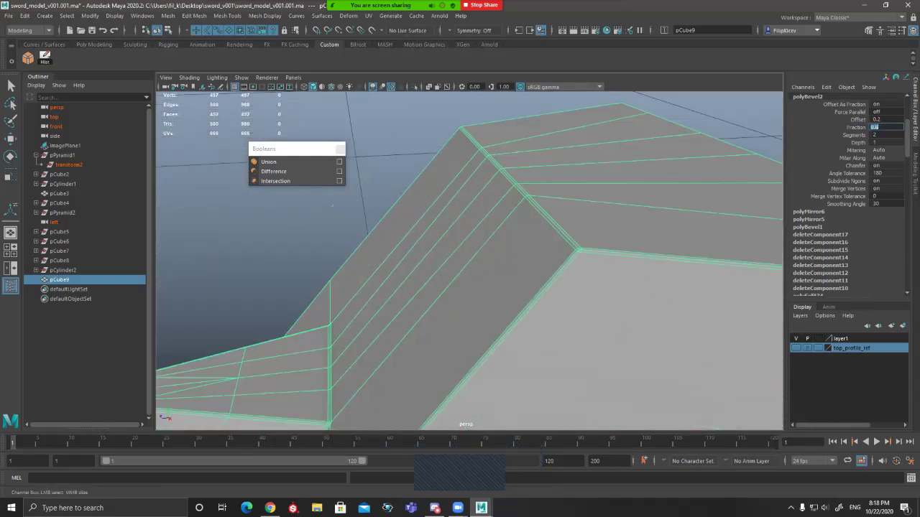
type("0.5")
key("Return")
left_click_drag(460, 280, 481, 277, "alt")
right_click_drag(482, 277, 582, 277, "alt")
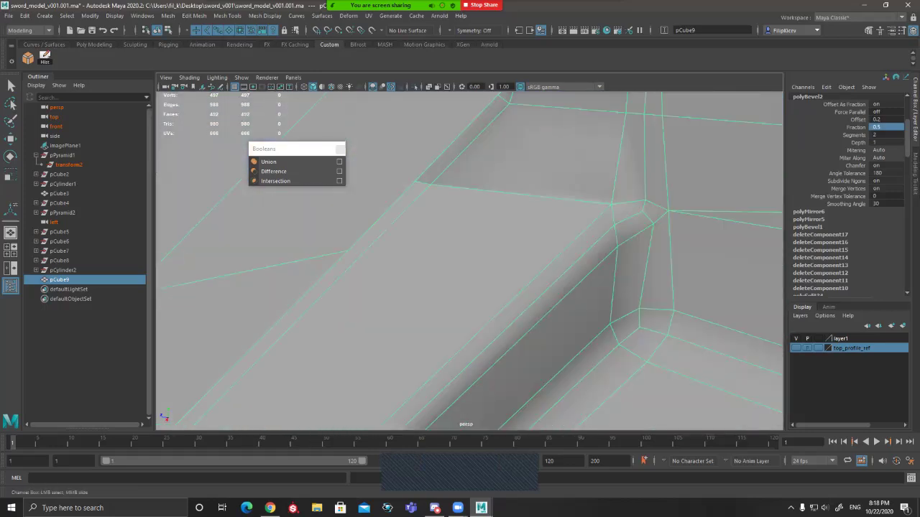
Step: Set the bevel's fraction back to 1 and examine the overlapping geometry at the groove corner
left_click_drag(503, 287, 410, 220, "alt")
middle_click_drag(416, 280, 575, 288, "alt")
left_click(855, 127)
left_click_drag(503, 287, 512, 311, "alt")
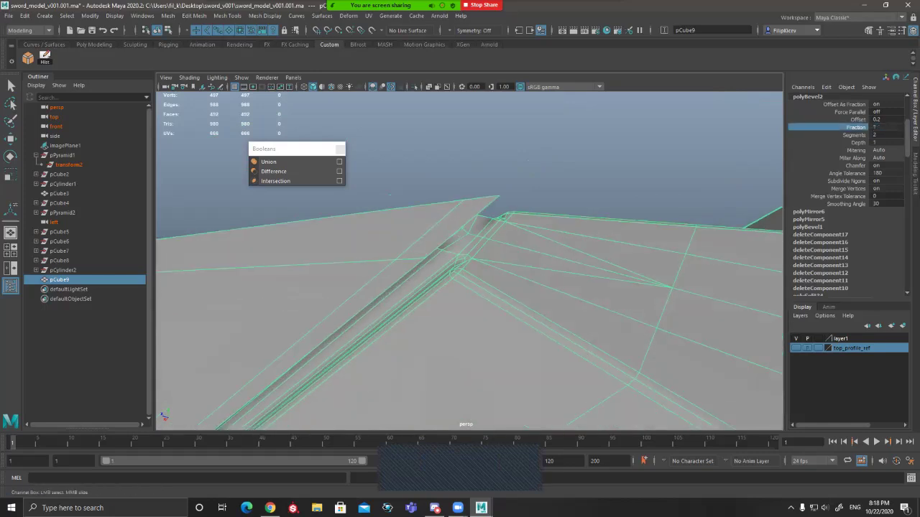
scroll(469, 261, "up", 5)
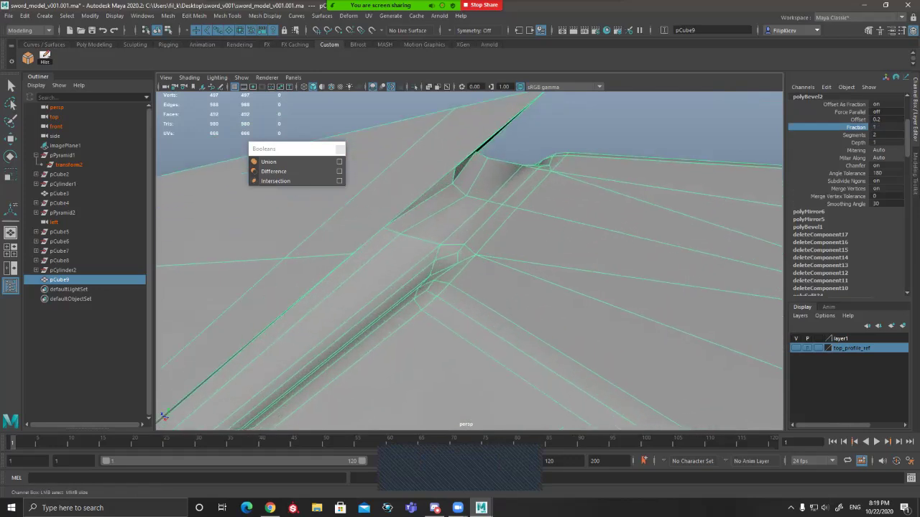
Step: Undo the bevel's fraction and segment changes and the steps leading back to the beveling of the edges
scroll(469, 261, "down", 5)
left_click_drag(469, 261, 464, 144, "alt")
scroll(469, 261, "down", 3)
key("ctrl+z")
key("ctrl+z")
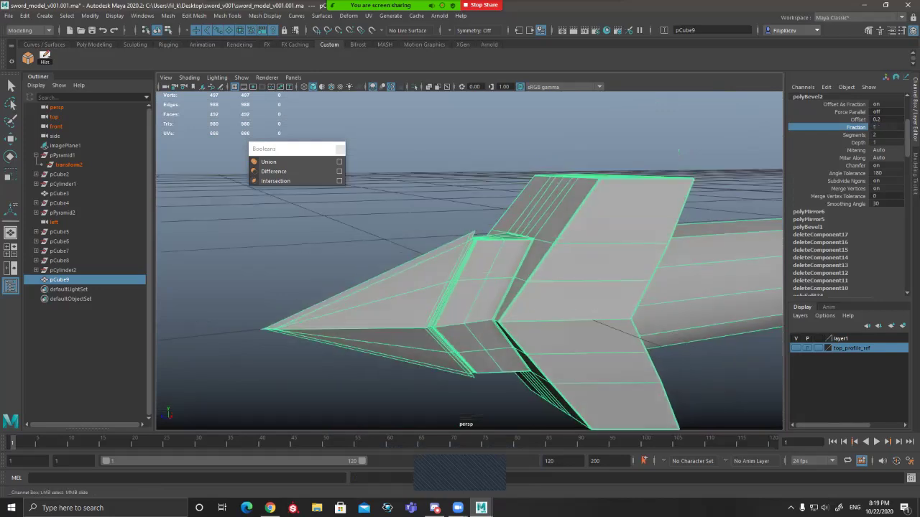
key("ctrl+z")
key("ctrl+z")
key("ctrl+z")
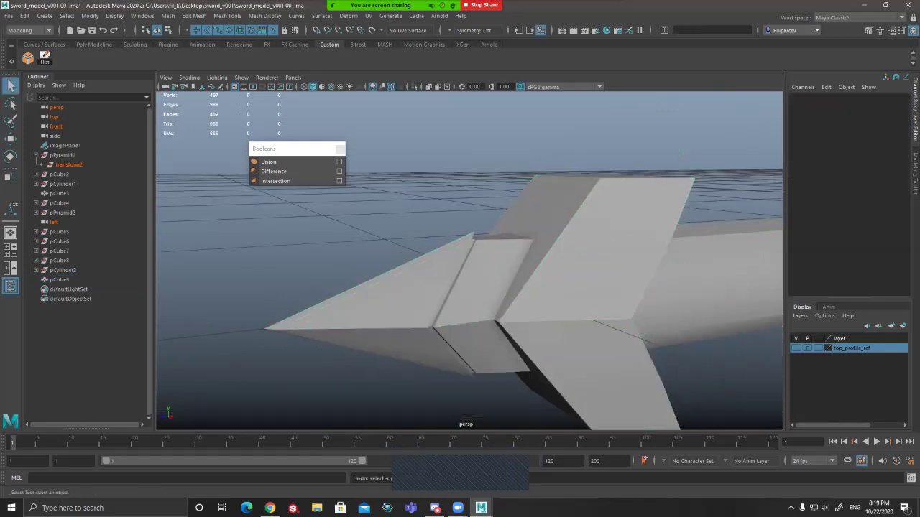
key("ctrl+z")
key("ctrl+z")
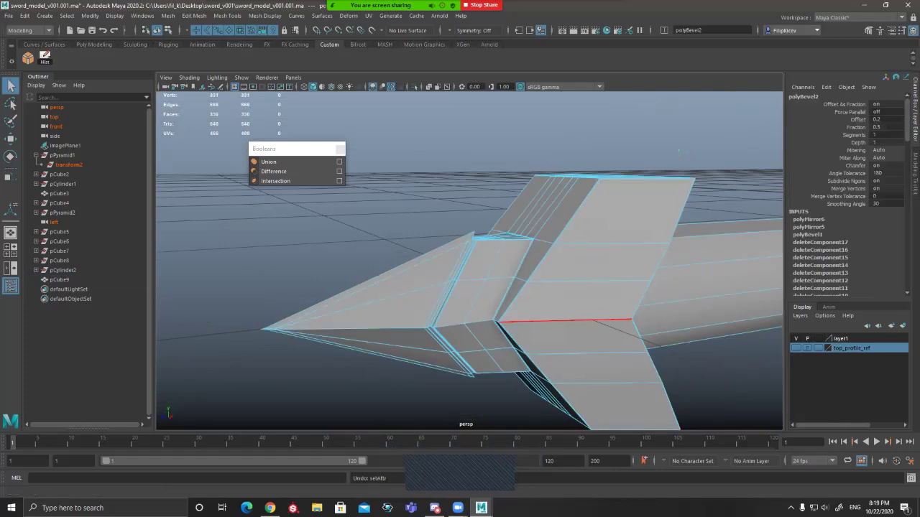
Step: Step the edge selection back until only the block's first outer corner edges remain selected
left_click_drag(564, 316, 588, 289, "alt")
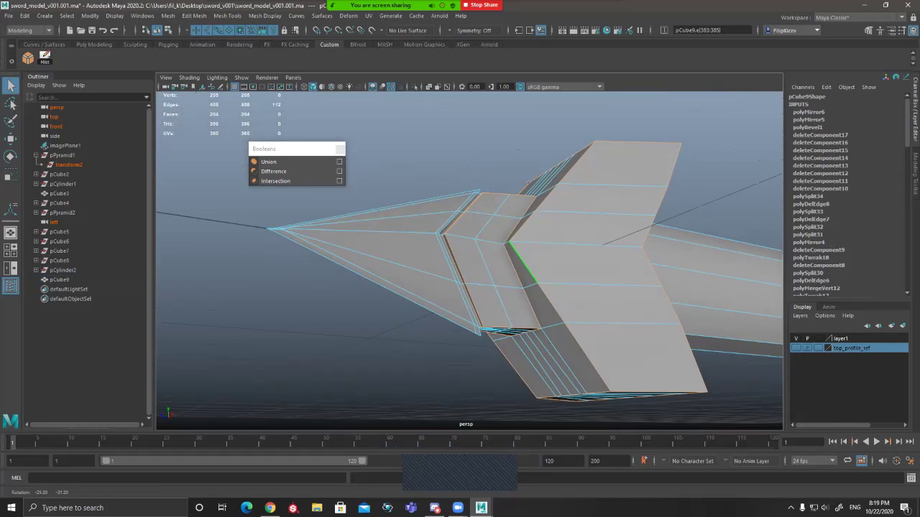
left_click_drag(524, 263, 532, 256, "alt")
key("ctrl+z")
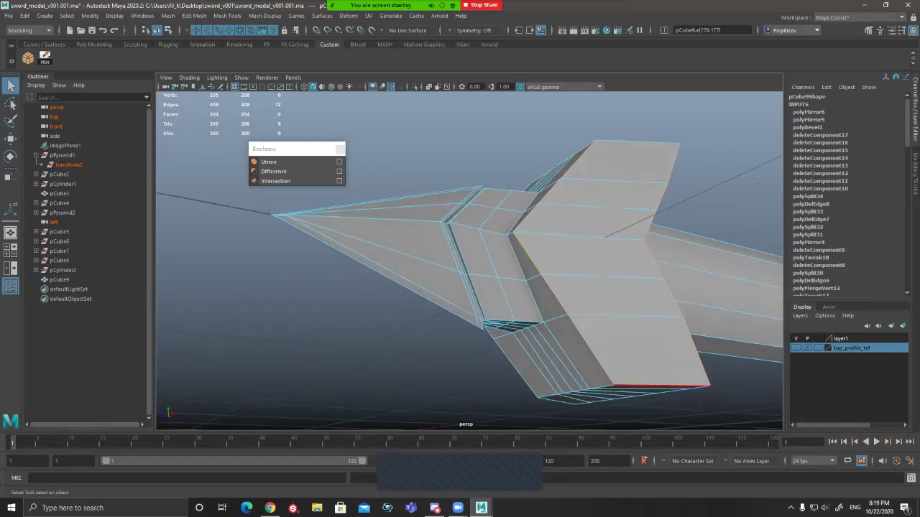
Step: Add the outer edge loops around the block's end faces to the selection on both sides
left_click_drag(659, 385, 663, 340, "alt")
double_click(613, 327, "shift")
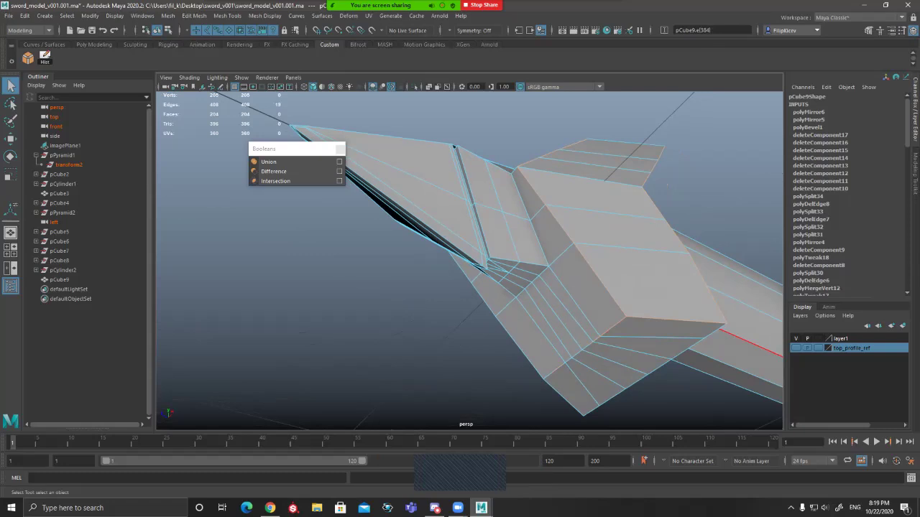
left_click_drag(747, 342, 496, 425, "alt")
double_click(465, 363, "shift")
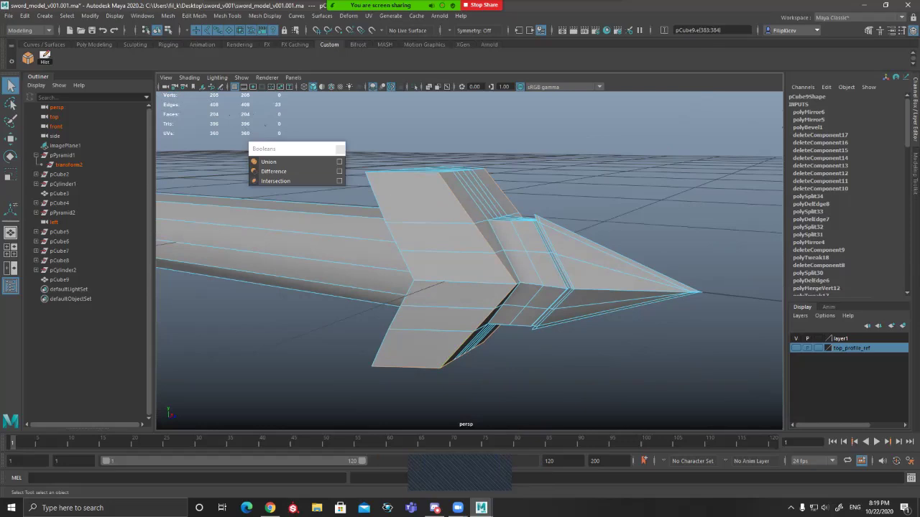
left_click_drag(496, 288, 512, 366, "alt")
double_click(514, 160, "shift")
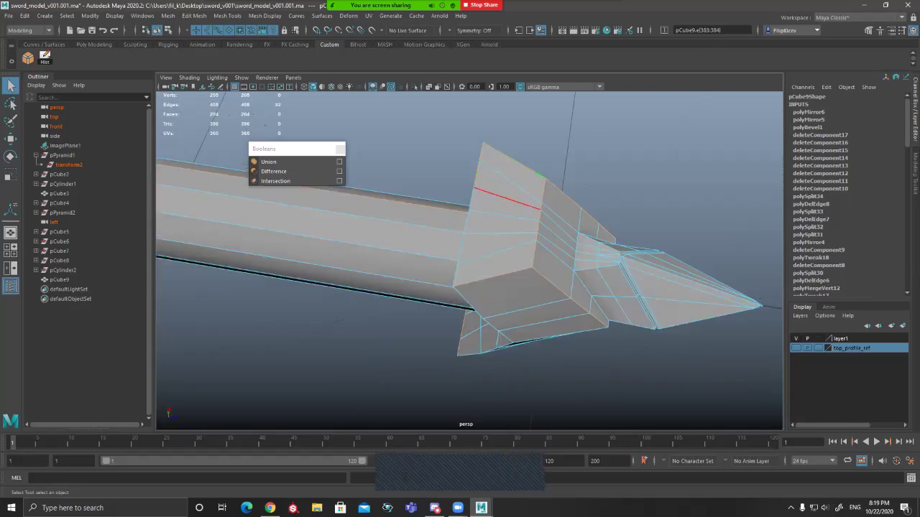
Step: Add the block's rear outline edges on the handle side to the edge selection
left_click(467, 222, "shift")
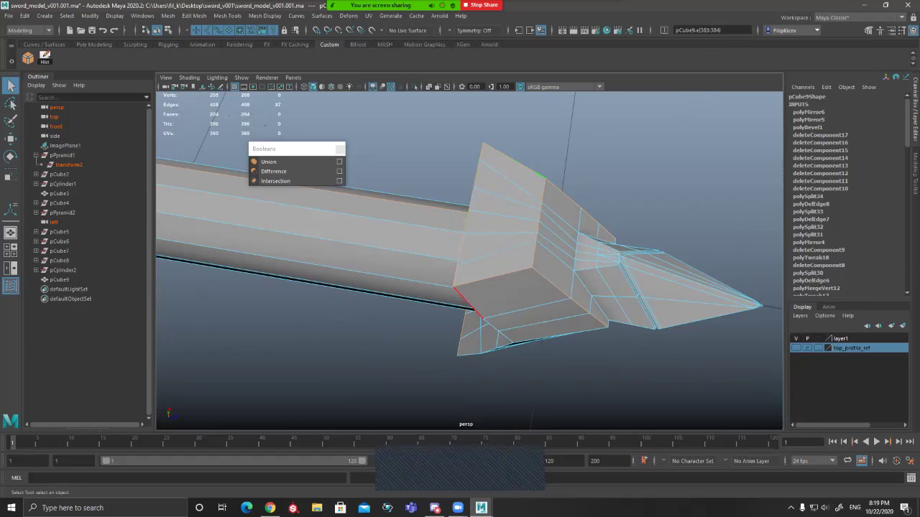
left_click_drag(468, 303, 535, 248, "alt")
double_click(510, 268, "shift")
middle_click_drag(509, 268, 552, 128, "alt")
left_click_drag(552, 144, 410, 155, "alt")
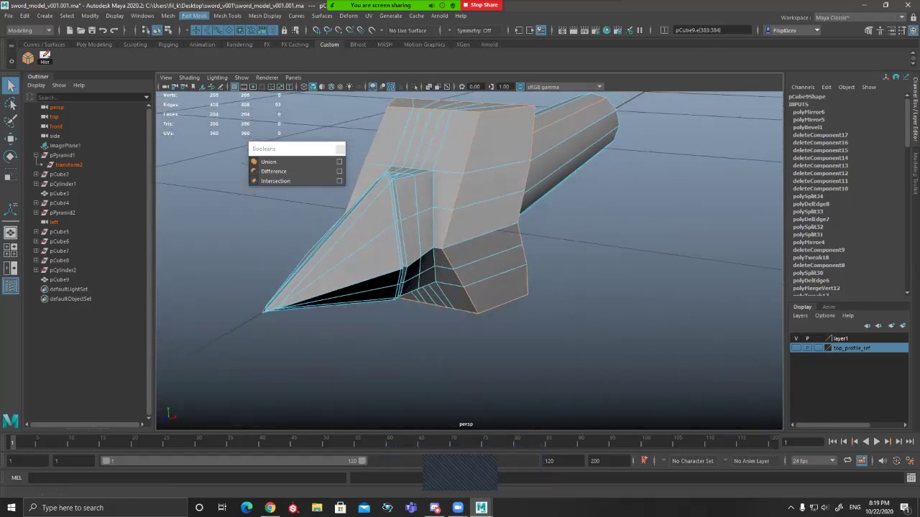
Step: Bevel the selected edges around the sword's pommel with a fraction of 1
left_click(194, 15)
left_click(203, 49)
left_click_drag(431, 194, 266, 176, "alt")
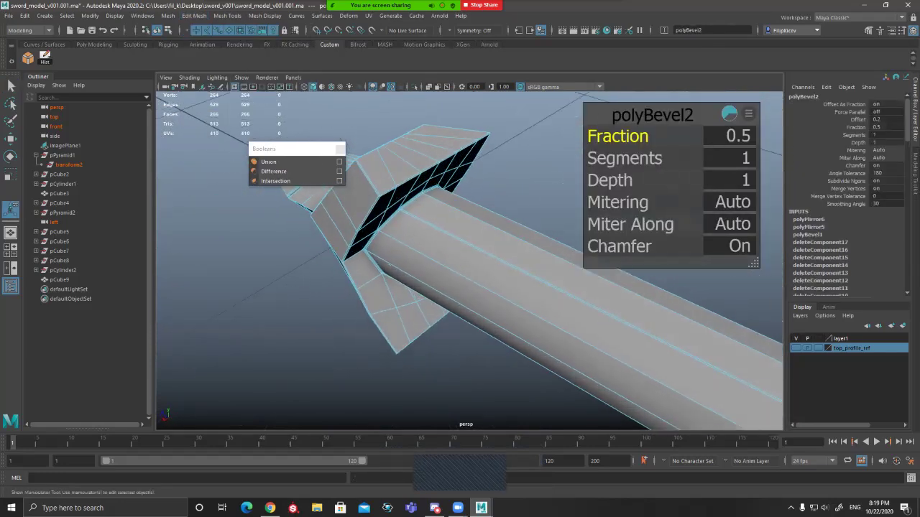
scroll(431, 230, "up", 3)
left_click_drag(374, 238, 418, 209, "alt")
left_click_drag(619, 137, 647, 137)
left_click_drag(424, 234, 455, 223, "alt")
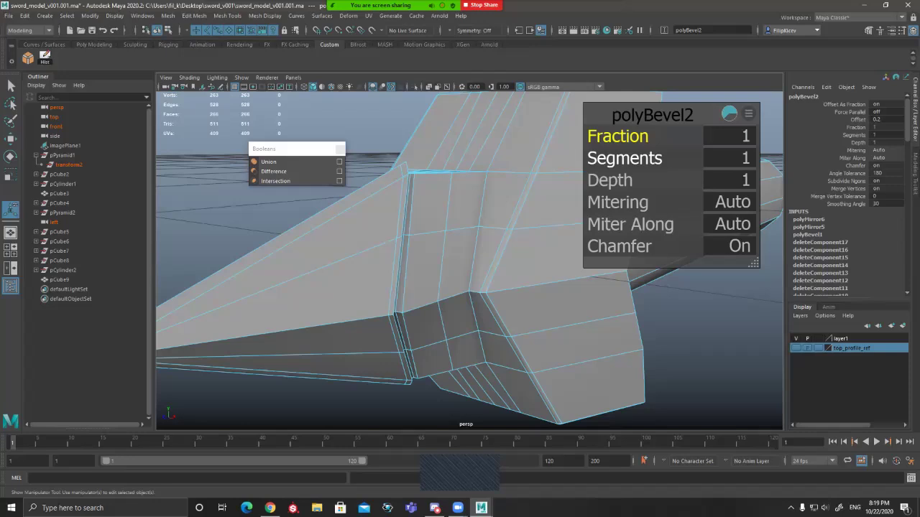
Step: Try bevel fractions of 0.2, 2 and 3 on the pommel edges, leaving the fraction at 3
left_click_drag(454, 223, 435, 234, "alt")
left_click(729, 136)
type(".2")
key("Return")
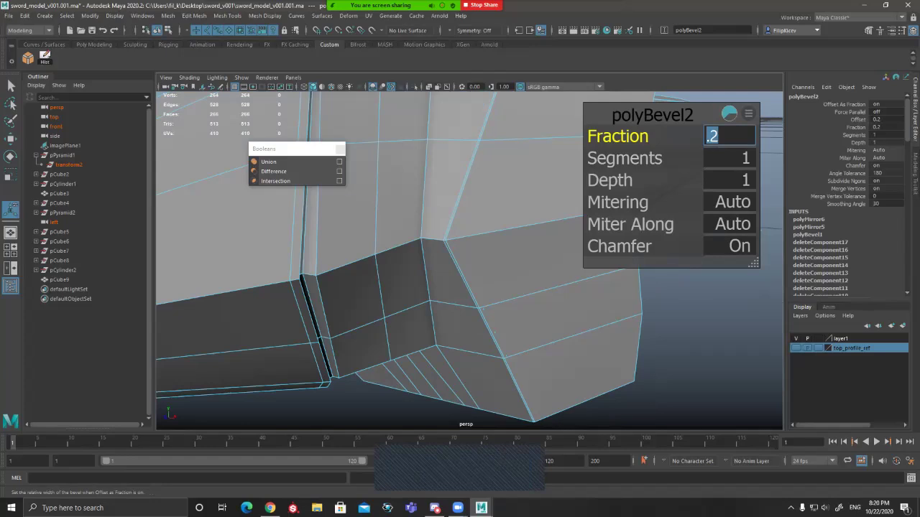
type("2")
key("Return")
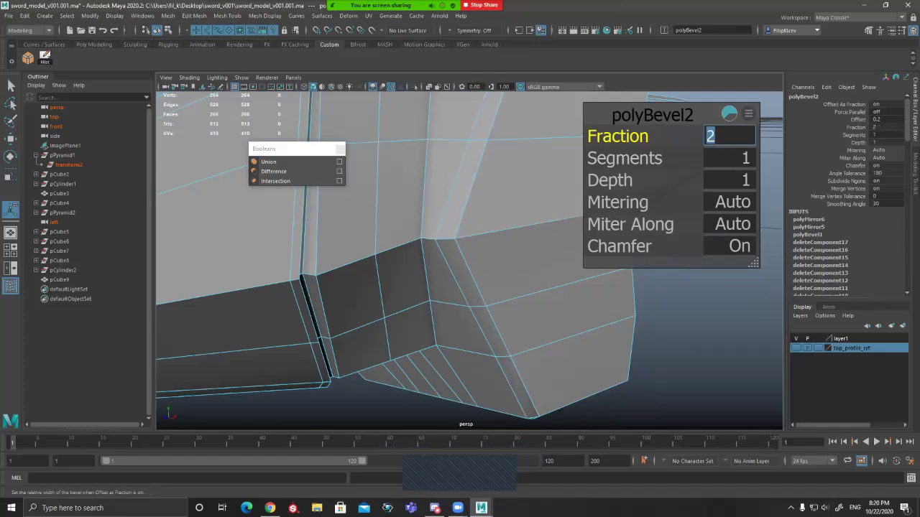
type("3")
key("Return")
left_click_drag(527, 289, 546, 221, "alt")
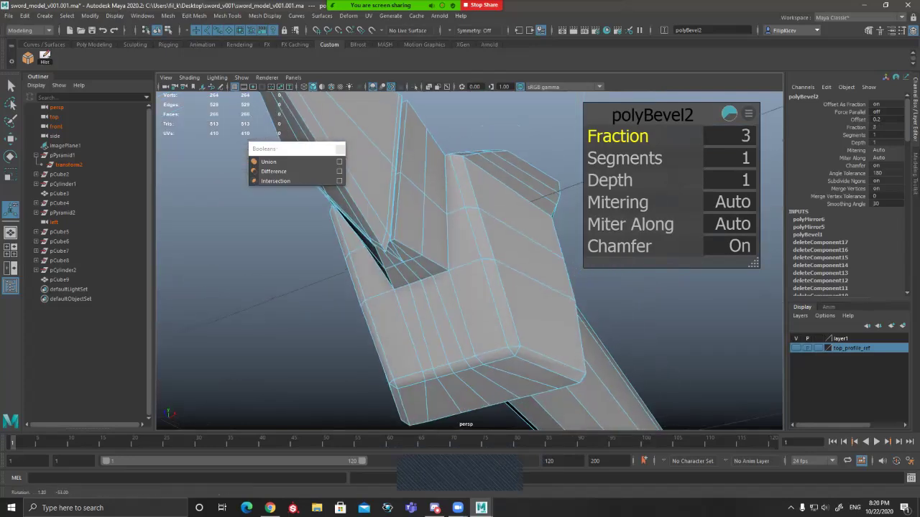
left_click_drag(546, 221, 567, 211, "alt")
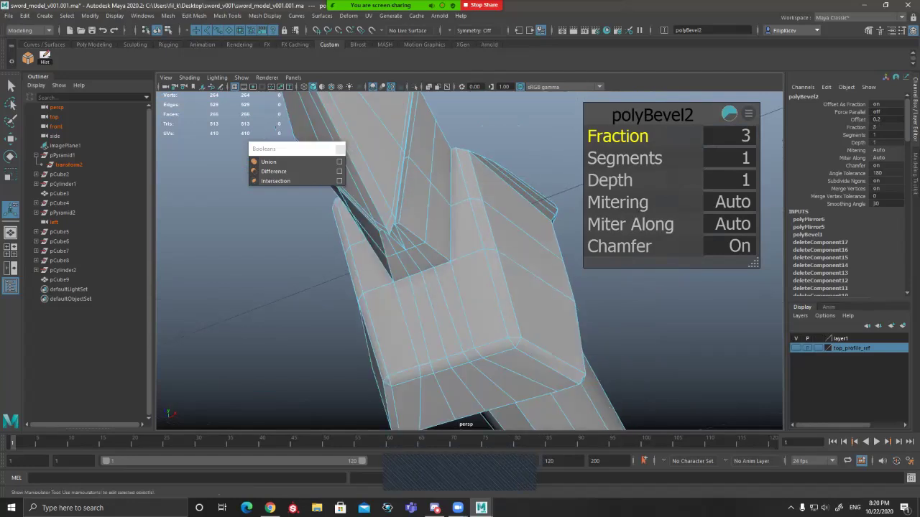
Step: Set the pommel bevel to 2 segments
key("r")
left_click_drag(546, 216, 446, 292, "alt")
left_click(730, 158)
type("2")
key("Return")
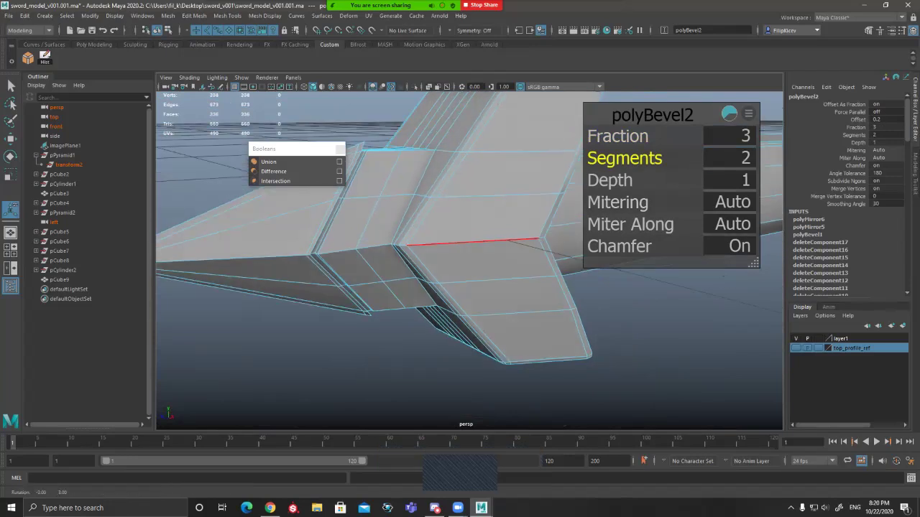
left_click_drag(474, 243, 276, 260, "alt")
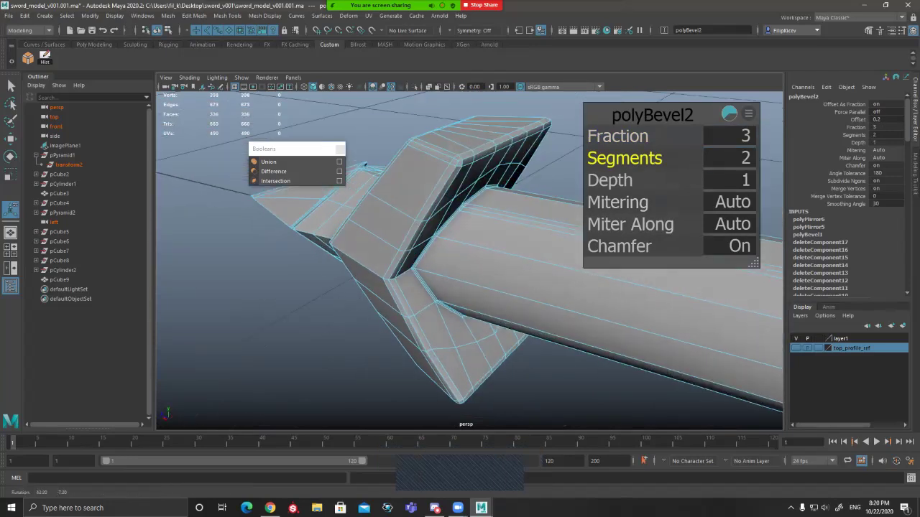
Step: Reduce the pommel bevel's fraction to 1, and finally set it to 1.2
left_click_drag(365, 165, 404, 169, "alt")
left_click(730, 137)
left_click_drag(624, 138, 605, 141)
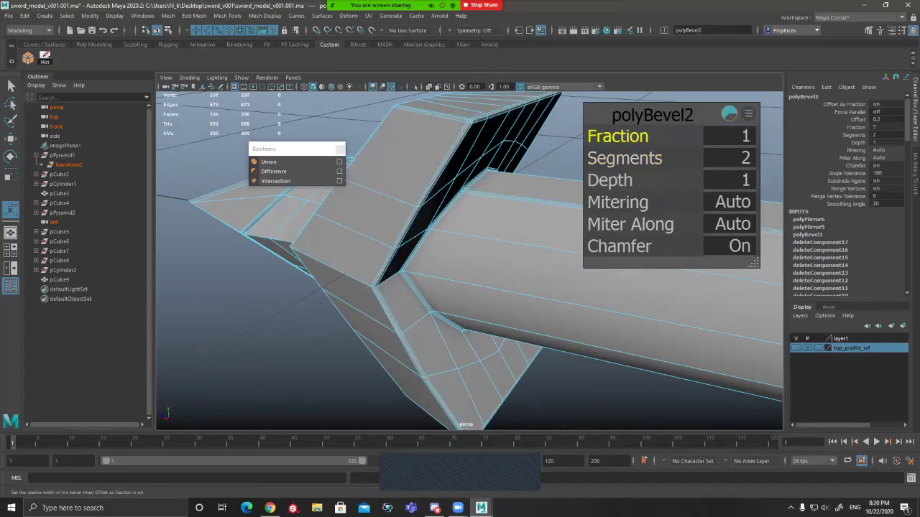
scroll(469, 261, "up", 5)
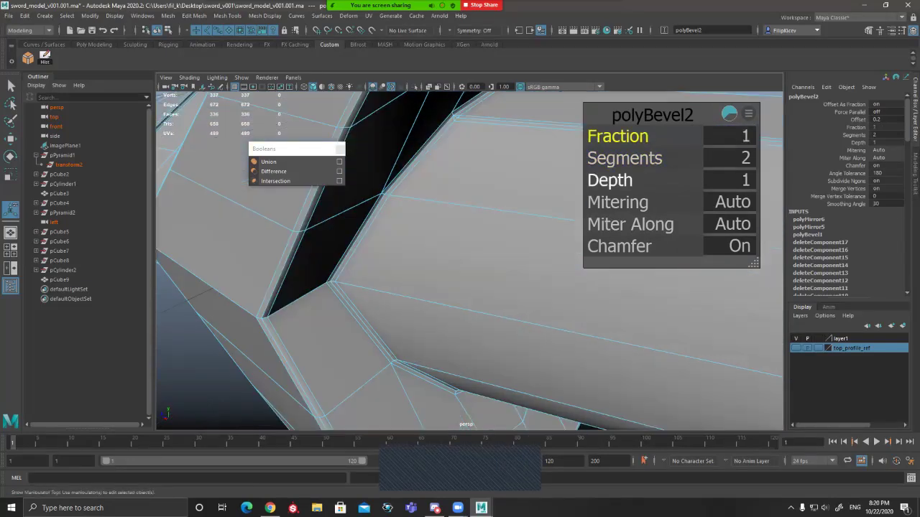
scroll(469, 261, "down", 2)
left_click_drag(374, 251, 331, 255, "alt")
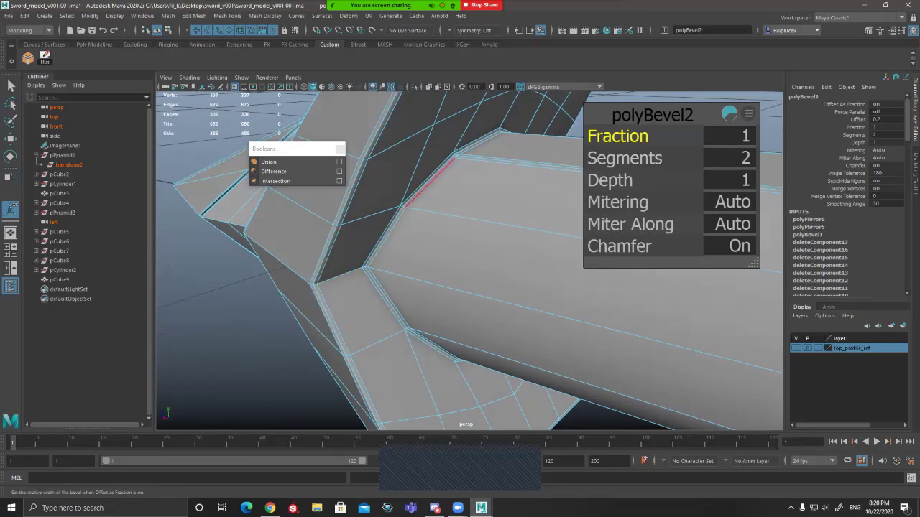
left_click(729, 136)
type("1.2")
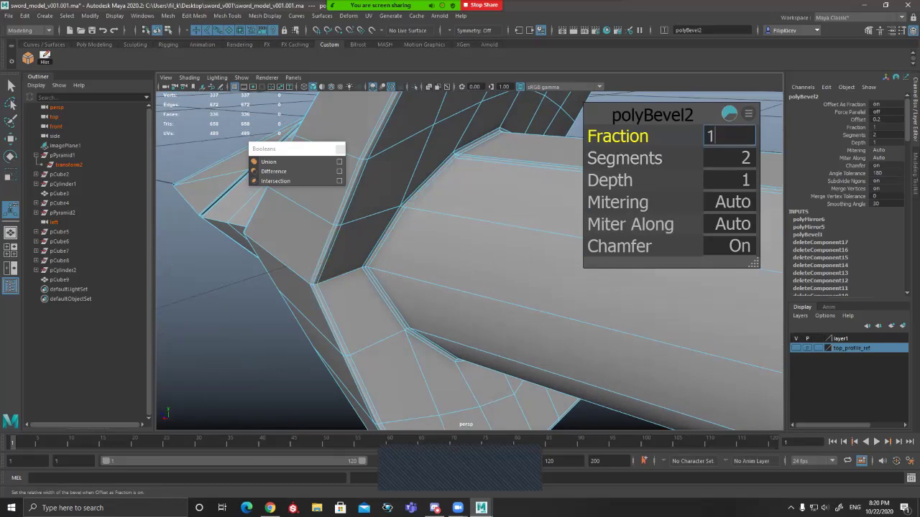
key("Return")
left_click_drag(380, 238, 394, 230, "alt")
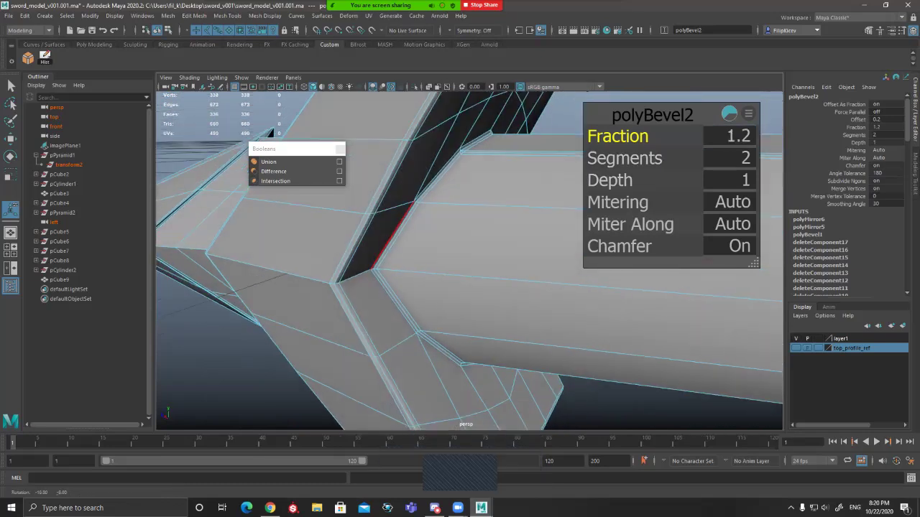
right_click_drag(394, 230, 366, 233, "alt")
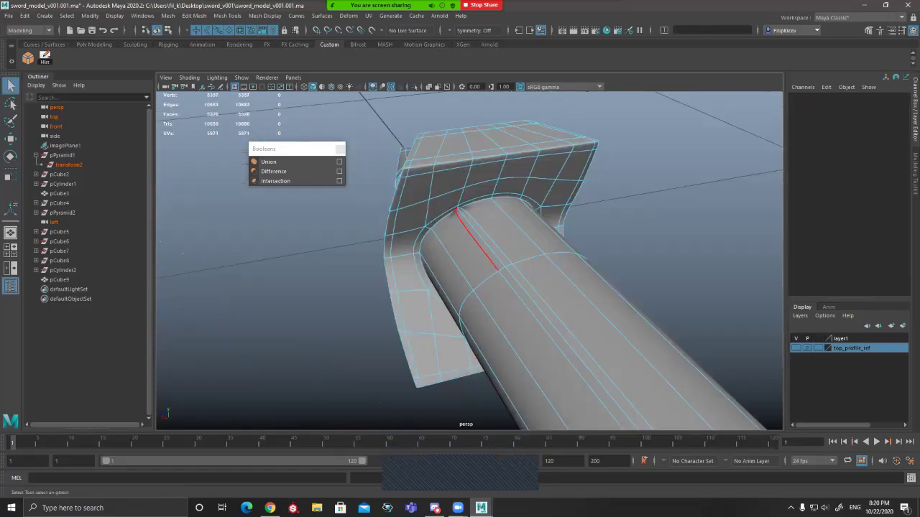
Step: Delete the redundant lengthwise edge loops running along the sword's handle
right_click_drag(477, 239, 437, 241, "alt")
left_click_drag(437, 241, 463, 215, "alt")
double_click(499, 228)
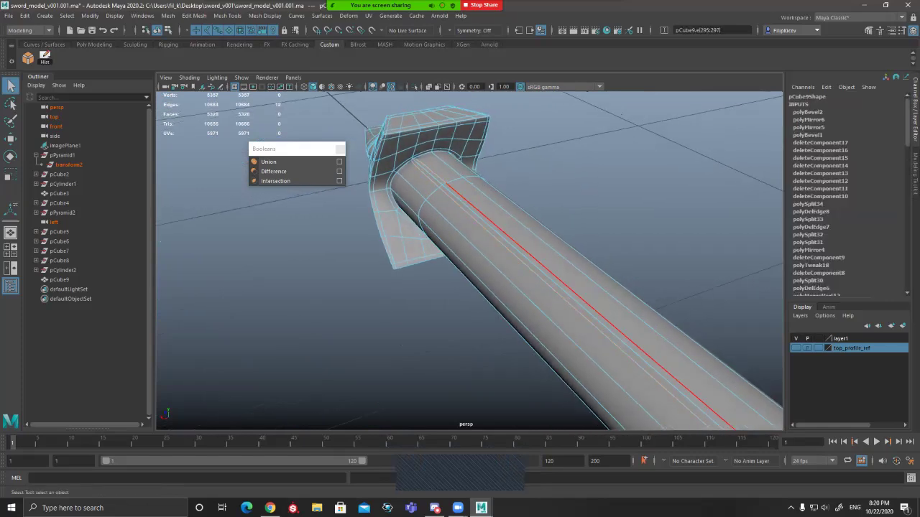
double_click(499, 228, "shift")
key("ctrl+Delete")
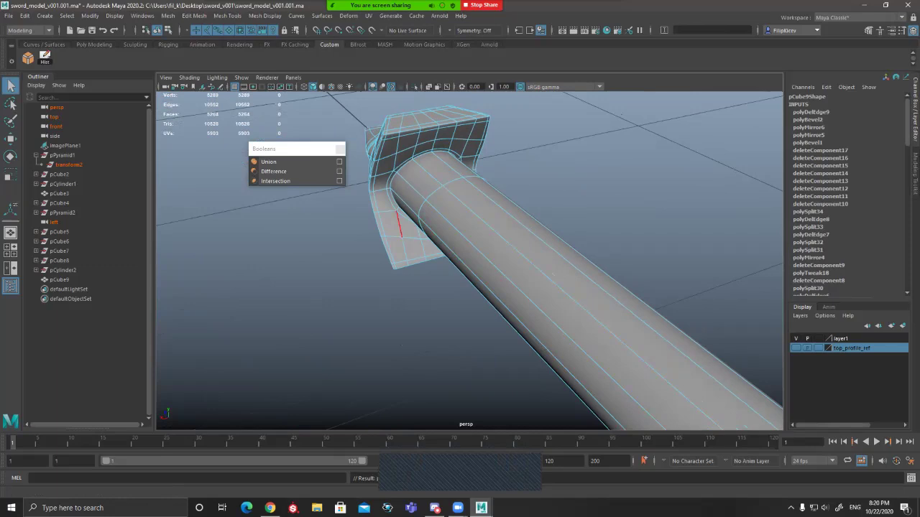
Step: Select the whole sword mesh and hide polygons in the side view to show only the reference image
left_click_drag(399, 226, 446, 247, "alt")
left_click(415, 310)
left_click_drag(415, 311, 513, 284, "alt")
left_click(466, 248)
scroll(466, 248, "up", 4)
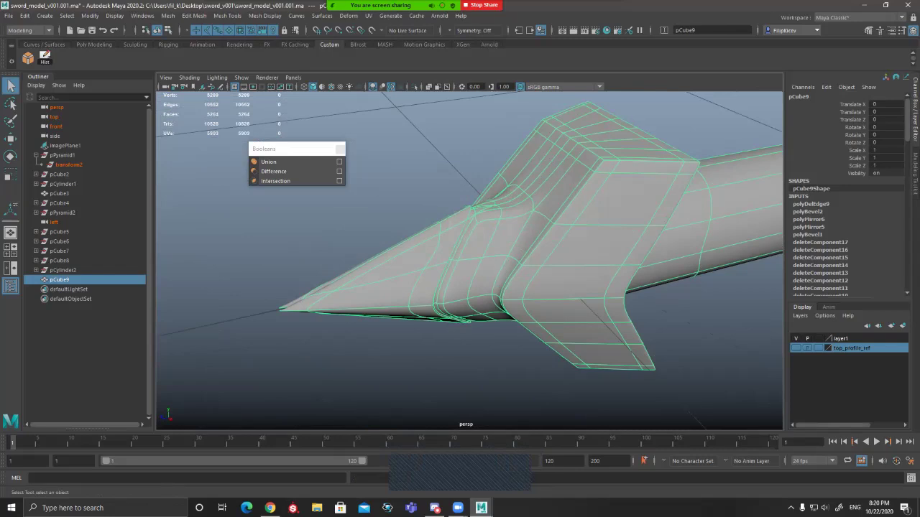
key("1")
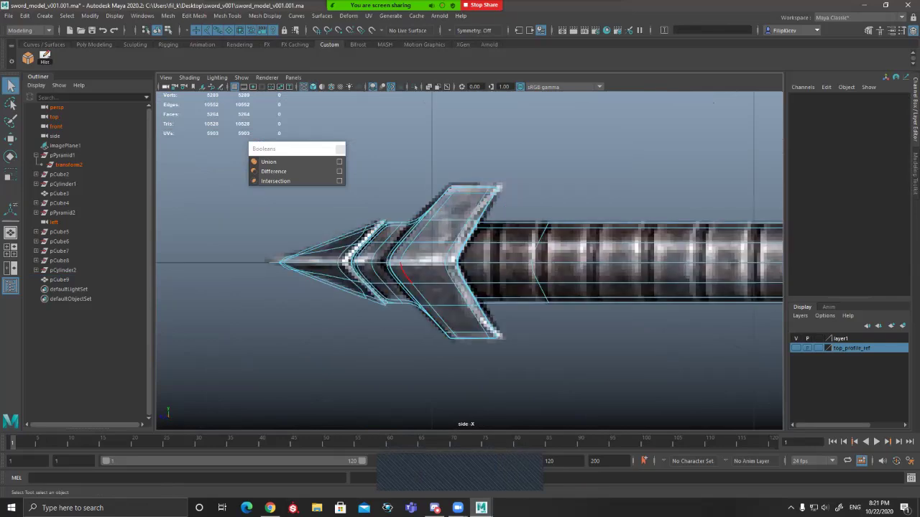
key("F8")
left_click(242, 78)
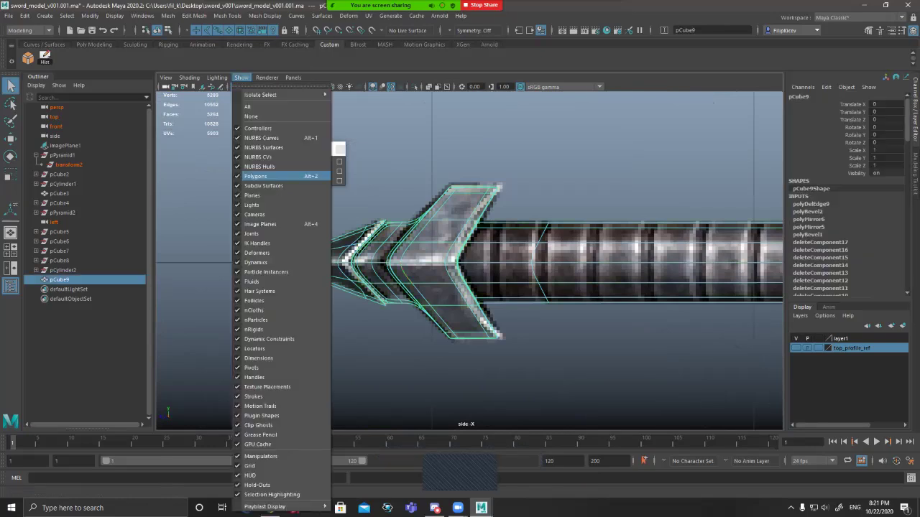
left_click(257, 176)
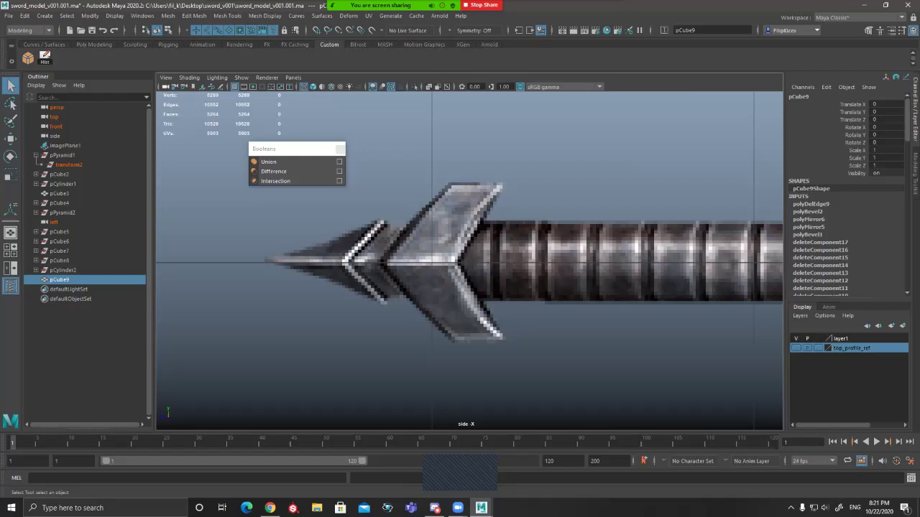
Step: Return to the perspective view and display the mesh without smoothing, facing the pommel's spike
key("space")
key("space")
left_click_drag(503, 237, 611, 219, "alt")
key("1")
left_click_drag(618, 309, 664, 283, "alt")
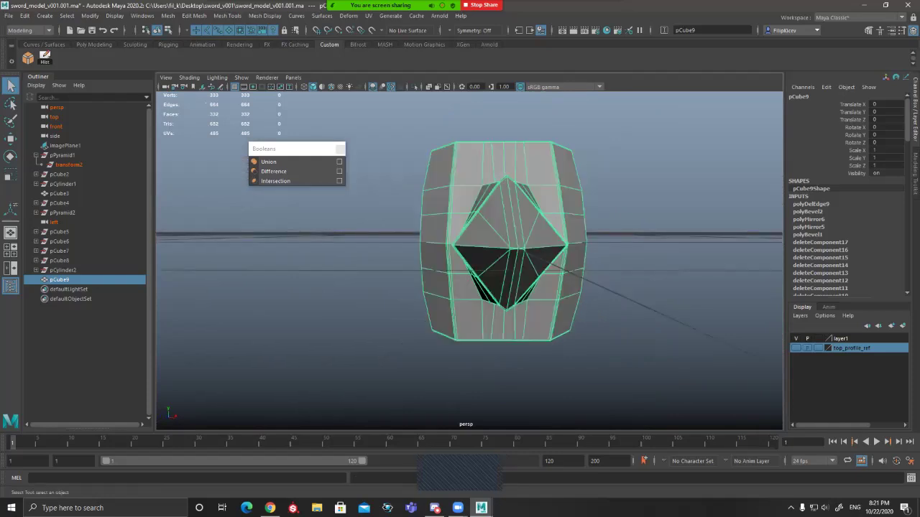
Step: Undo the handle edge deletion and the whole pommel bevel, back to the earlier vertex selection
key("ctrl+z")
key("ctrl+z")
key("ctrl+z")
key("ctrl+z")
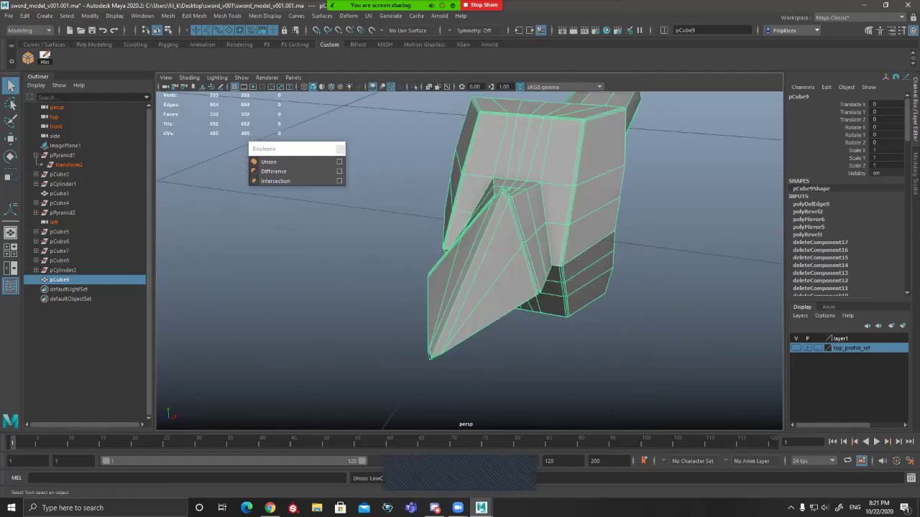
key("ctrl+z")
key("ctrl+z")
key("ctrl+z")
key("ctrl+z")
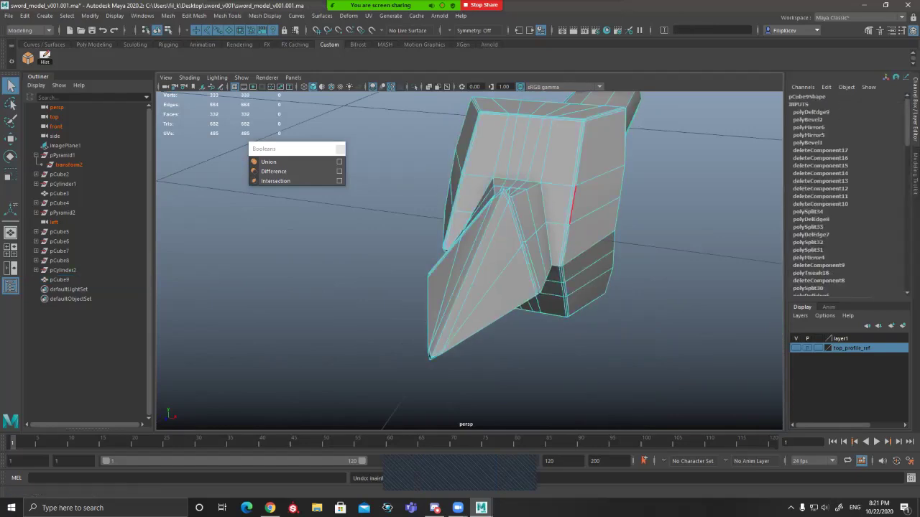
key("ctrl+z")
key("ctrl+z")
key("ctrl+z")
key("ctrl+z")
key("ctrl+z")
key("ctrl+z")
key("ctrl+z")
key("ctrl+z")
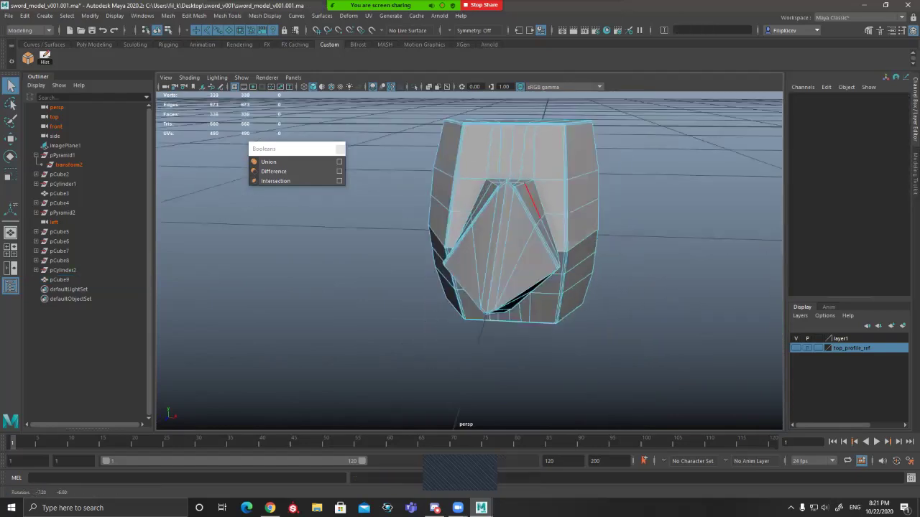
key("ctrl+z")
key("ctrl+z")
key("ctrl+z")
key("ctrl+z")
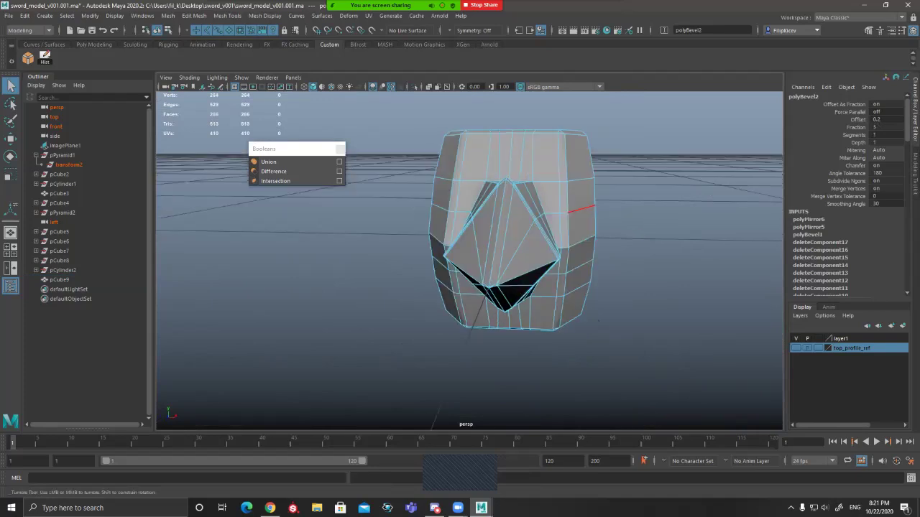
key("ctrl+z")
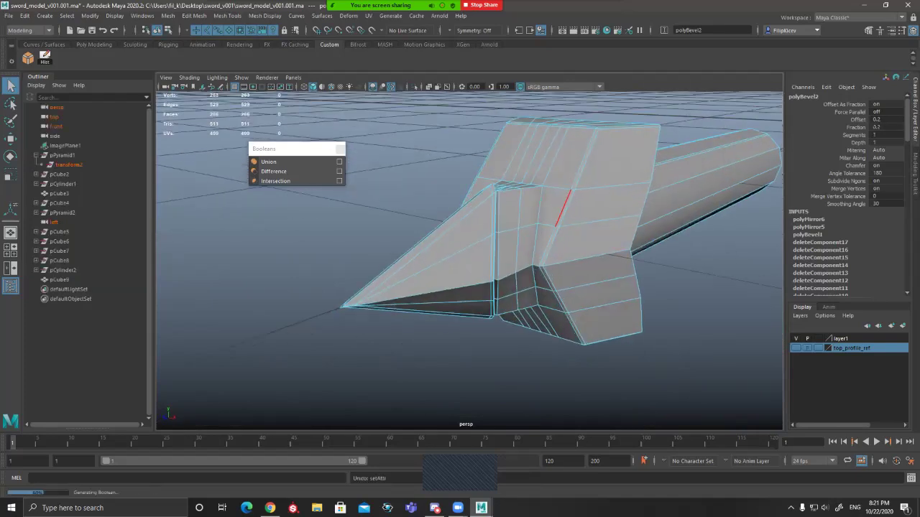
key("ctrl+z")
key("ctrl+z")
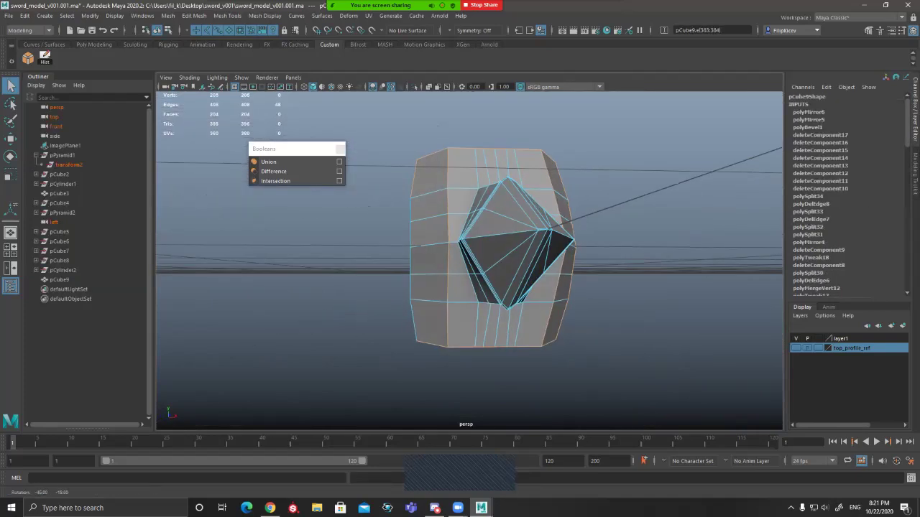
key("ctrl+z")
key("ctrl+z")
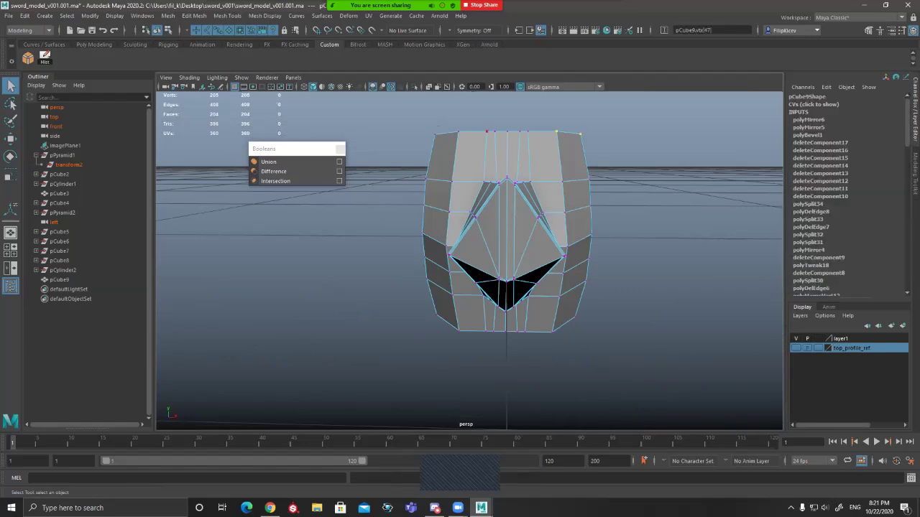
Step: Scale the outer vertices of the pommel's top row inward along X to about 0.74
left_click_drag(472, 123, 425, 144, "shift")
key("r")
left_click_drag(596, 132, 574, 132)
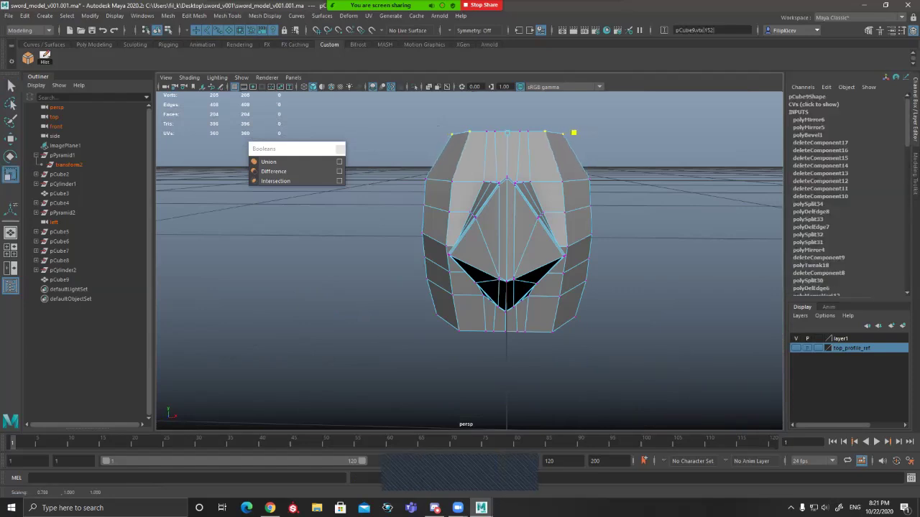
Step: Select the outer vertices on both sides of the pommel's second row and scale them inward along X
key("4")
left_click_drag(553, 171, 599, 191)
left_click_drag(458, 176, 418, 192, "shift")
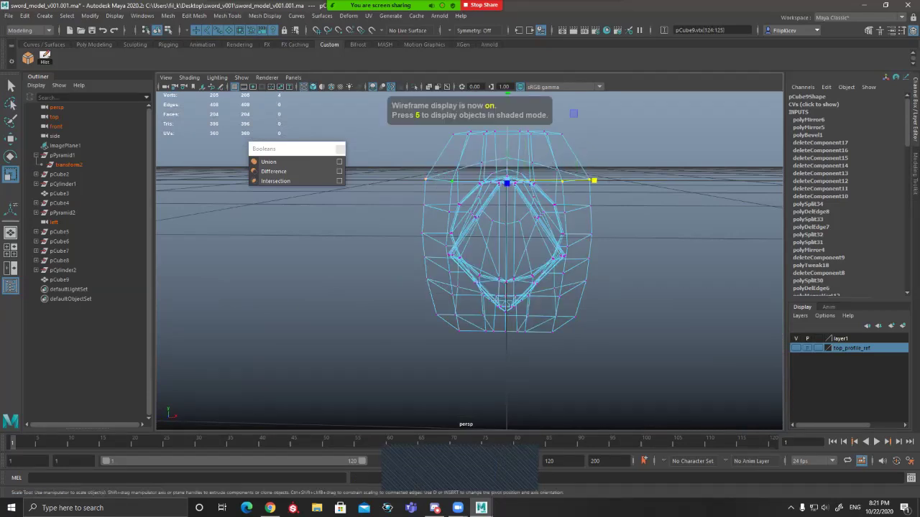
key("5")
mouse_move(435, 109)
left_mouse_down("alt")
mouse_move(496, 107)
mouse_move(462, 106)
left_mouse_up("alt")
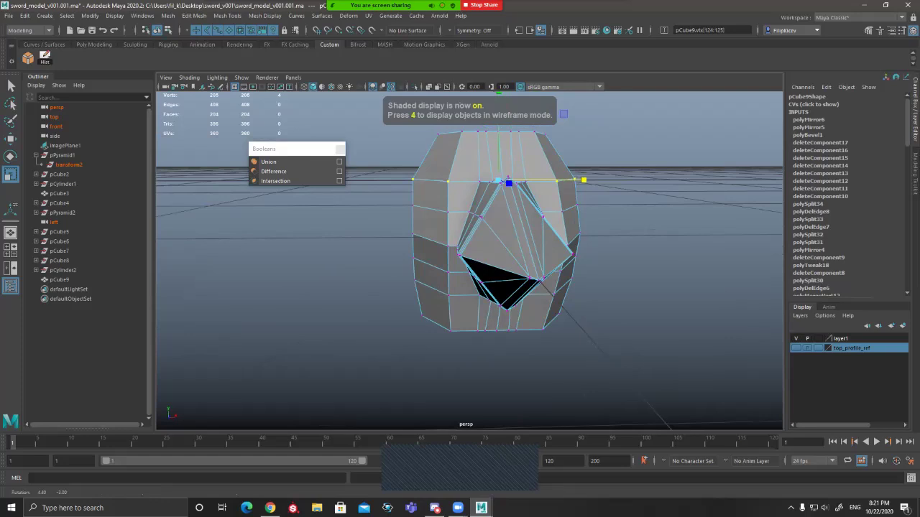
left_click_drag(462, 106, 440, 97, "alt")
Step: Select the outer vertices of the pommel's third row and scale them inward along X to about 0.95
left_click_drag(593, 186, 539, 238)
key("4")
left_click(458, 209, "shift")
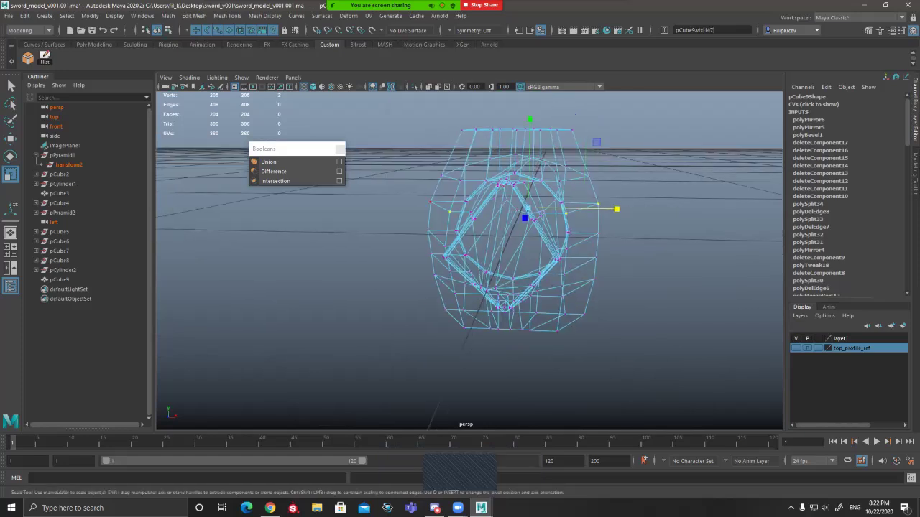
left_click(433, 209, "shift")
left_click_drag(433, 209, 449, 192, "alt")
key("5")
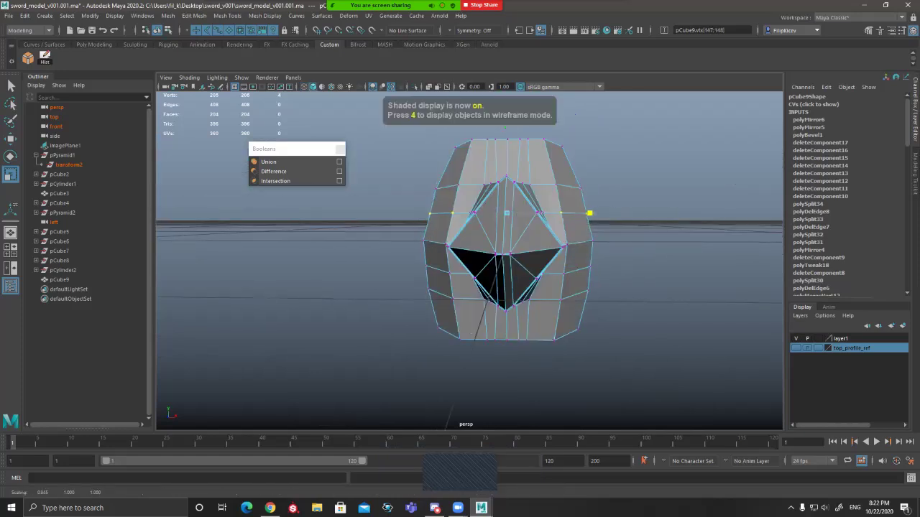
left_click_drag(587, 213, 584, 213)
Step: Scale the outer vertices of the pommel's second row further inward along X, and select the top row's outer vertices
key("q")
left_click(581, 188)
left_click(556, 184, "shift")
left_click(458, 185, "shift")
left_click(436, 188, "shift")
key("r")
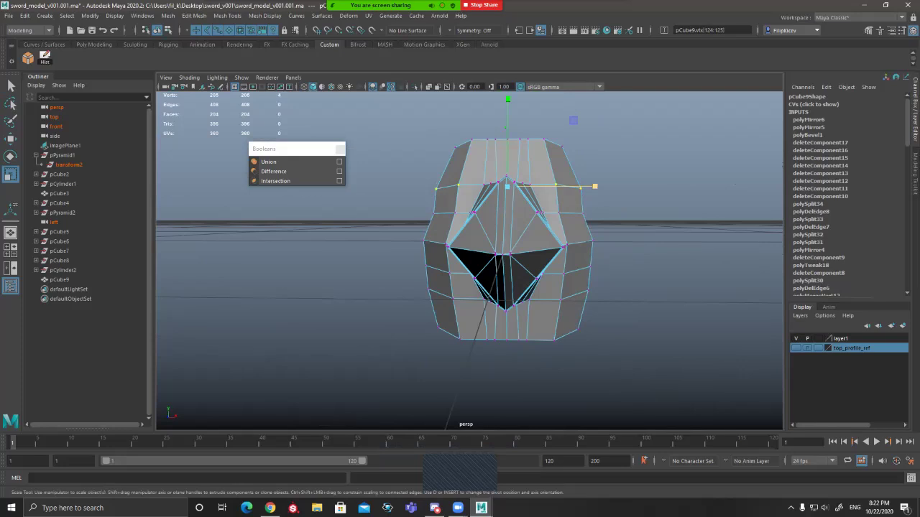
key("Up")
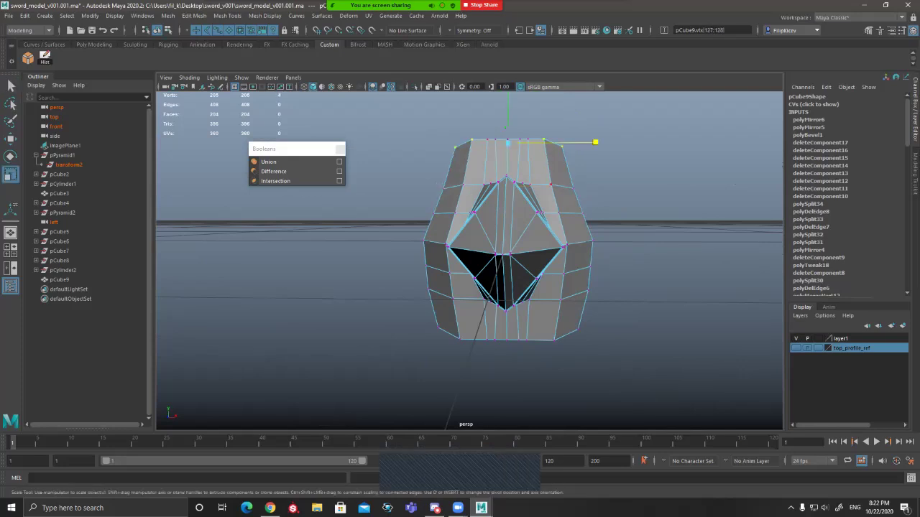
Step: Scale the top row's outer vertices further inward along X and preview the pommel smoothed
mouse_move(595, 142)
left_mouse_down()
mouse_move(575, 142)
mouse_move(596, 142)
left_mouse_up()
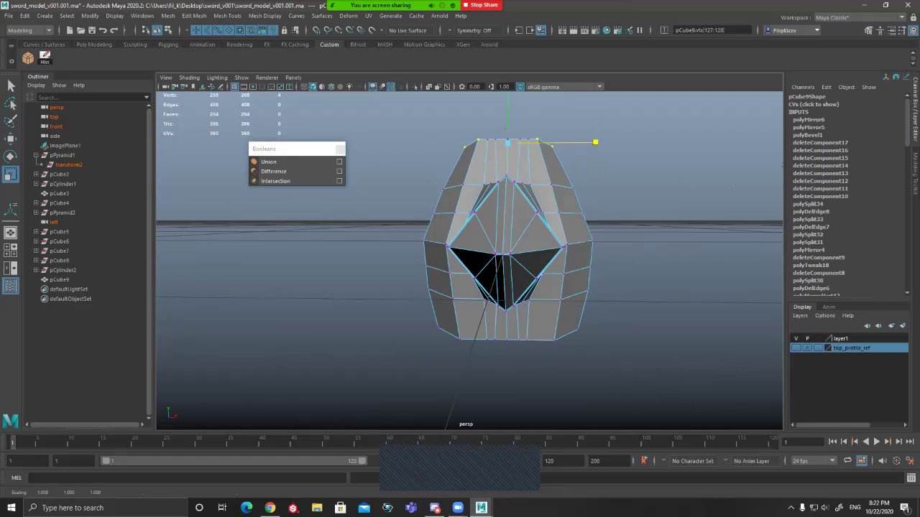
key("q")
key("F8")
key("3")
left_click_drag(566, 248, 596, 248, "alt")
left_click(641, 229)
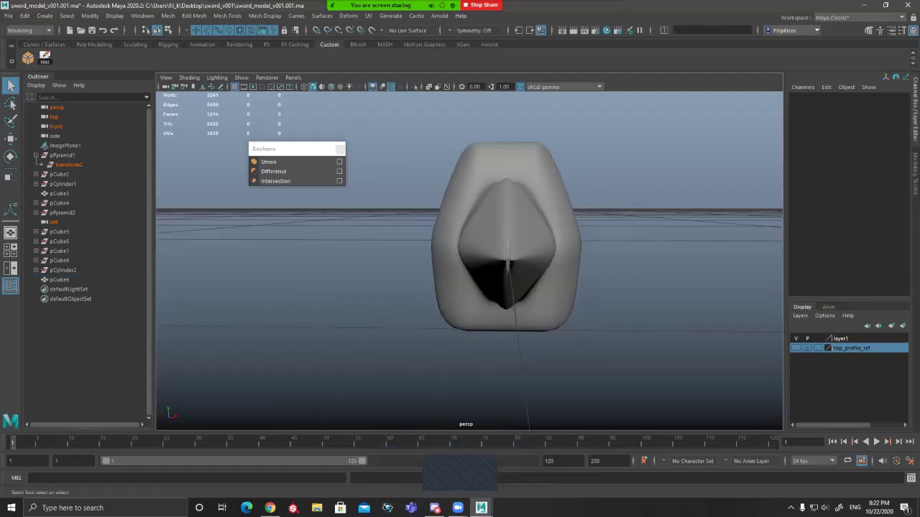
Step: Select all vertices of the pommel's top row in the unsmoothed mesh and scale them inward along X to about 0.56
left_click(507, 230)
key("1")
mouse_move(507, 230)
left_mouse_down("alt")
mouse_move(392, 248)
mouse_move(510, 255)
mouse_move(502, 230)
left_mouse_up("alt")
key("F9")
key("4")
left_click_drag(592, 124, 455, 147)
key("5")
key("r")
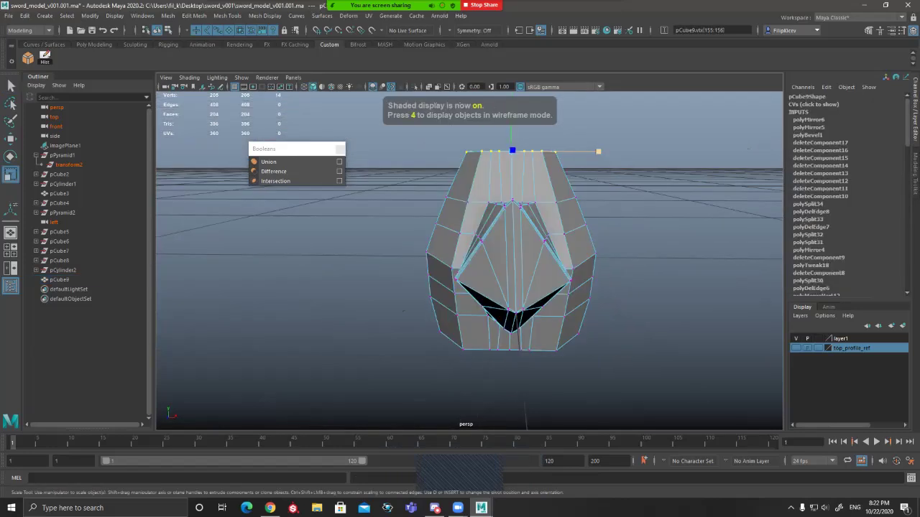
left_click_drag(503, 237, 446, 244, "alt")
left_click_drag(611, 148, 584, 149)
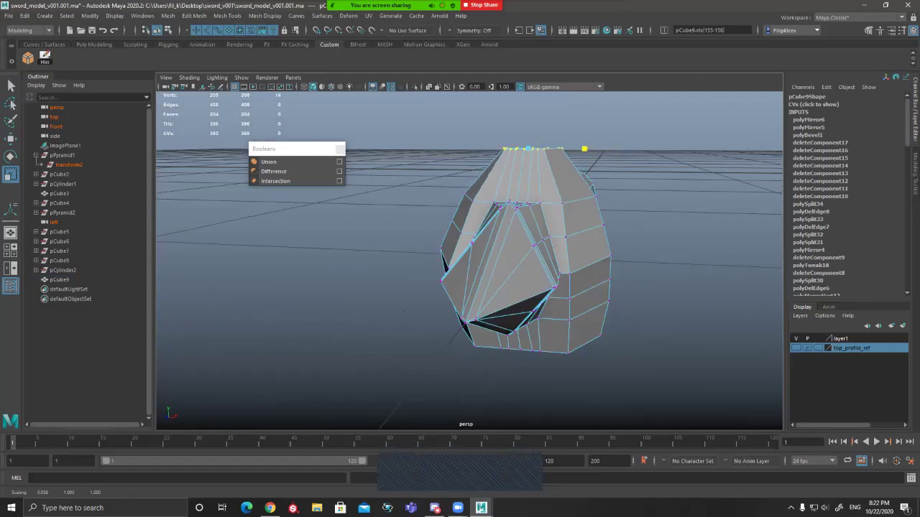
Step: Select the outermost vertices on both sides of the pommel's second row and scale them inward along X to follow the narrower top
left_click_drag(446, 245, 503, 231, "alt")
key("q")
left_click(451, 200)
left_click(580, 199, "shift")
key("w")
key("e")
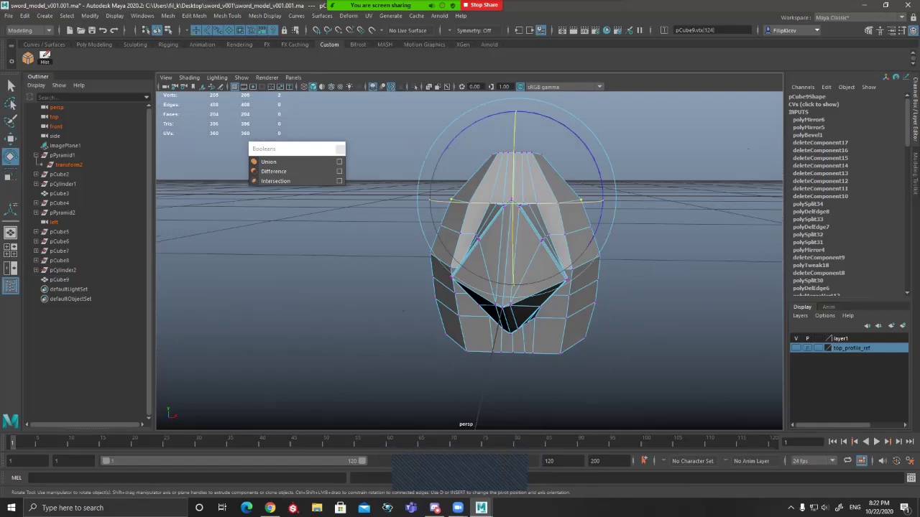
key("r")
Step: Select the outermost vertices on both sides of the pommel's third row and scale them slightly inward along X
key("q")
mouse_move(592, 224)
left_mouse_down("alt")
mouse_move(590, 213)
mouse_move(598, 232)
left_mouse_up("alt")
left_click(589, 232)
left_click(440, 233, "shift")
key("r")
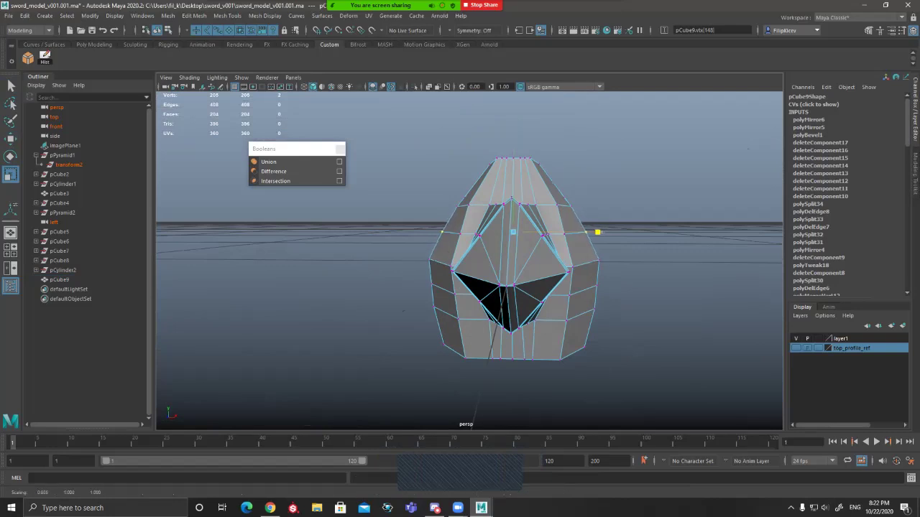
Step: Reselect the second row's outer vertices on both sides and scale them a little further inward along X
key("q")
left_click(571, 207)
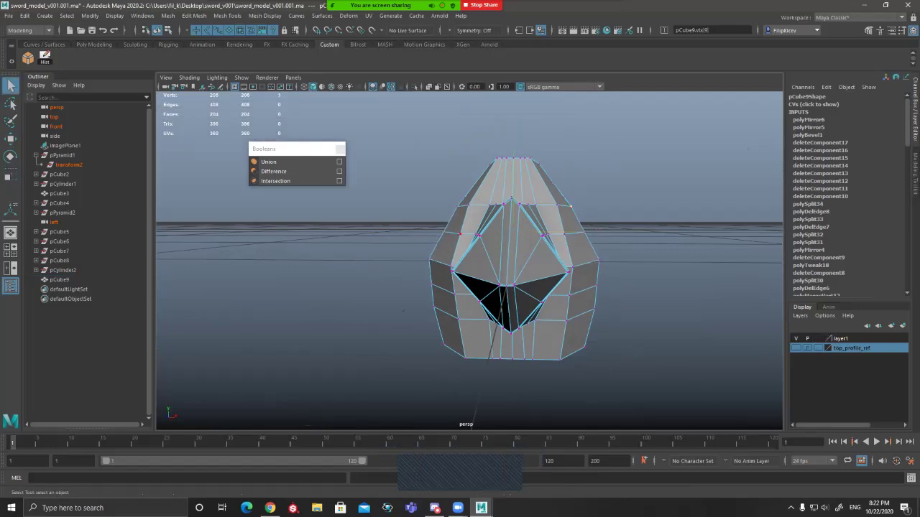
left_click(458, 207, "shift")
key("r")
left_click_drag(602, 206, 351, 213)
Step: Scale the two outer vertices above the grip on the pommel's grip-facing side inward along X and preview the mesh smoothed
key("q")
left_click(410, 197)
left_click_drag(410, 196, 370, 184, "alt")
left_click(516, 192, "shift")
left_click_drag(515, 192, 532, 210, "alt")
key("r")
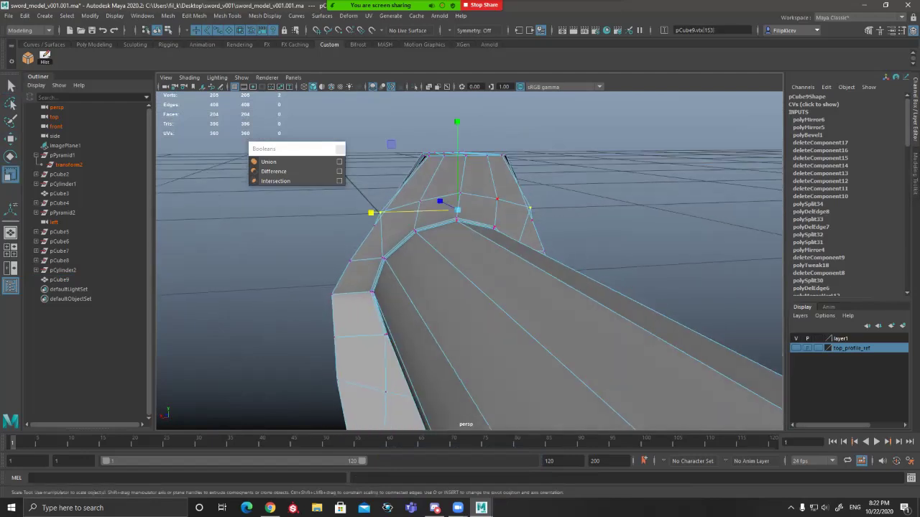
key("q")
key("3")
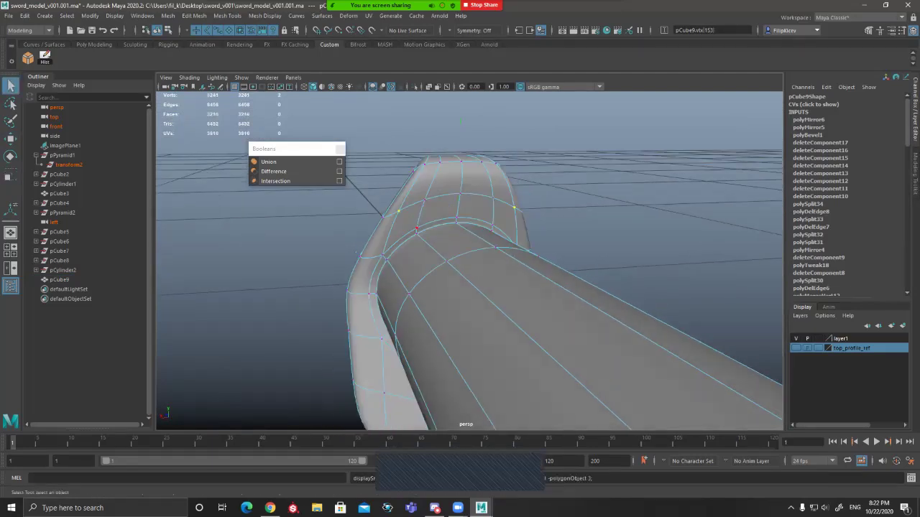
Step: Examine the tapered pommel from the front and side, comparing its smoothed and unsmoothed shapes
left_click(579, 188)
scroll(475, 252, "down", 5)
left_click_drag(431, 244, 571, 241, "alt")
left_click_drag(503, 273, 489, 268, "alt")
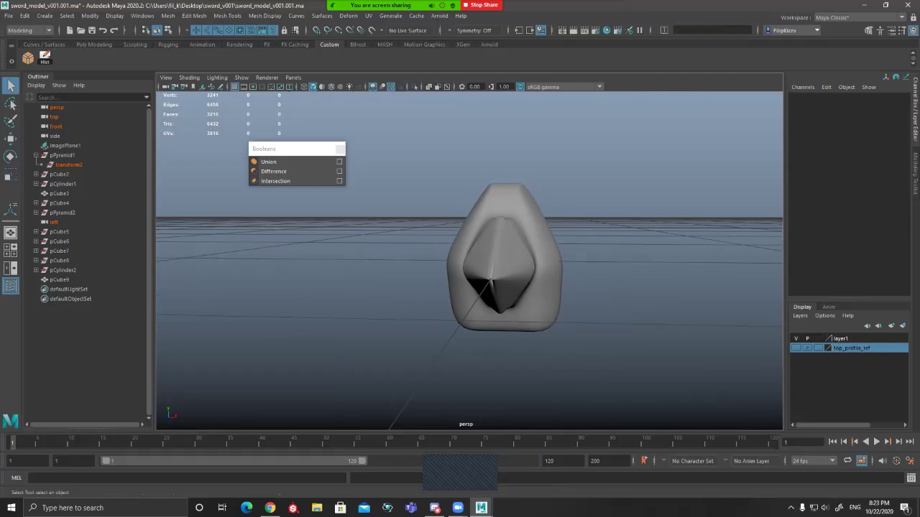
left_click(503, 252)
key("1")
left_click_drag(503, 252, 534, 234, "alt")
left_click_drag(482, 149, 374, 184, "alt")
key("3")
left_click_drag(431, 219, 496, 270, "alt")
left_click(323, 249)
left_click(530, 278)
right_click_drag(530, 278, 585, 319, "shift")
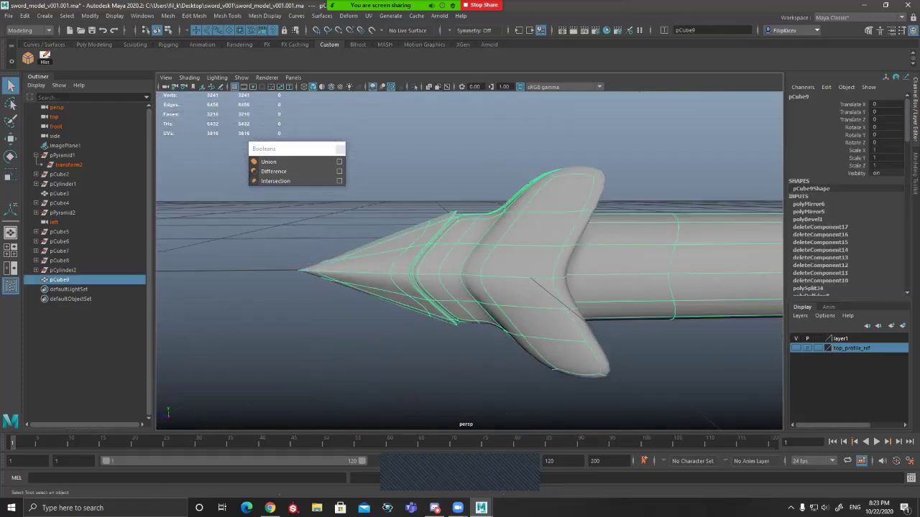
key("1")
left_click_drag(431, 270, 511, 274, "alt")
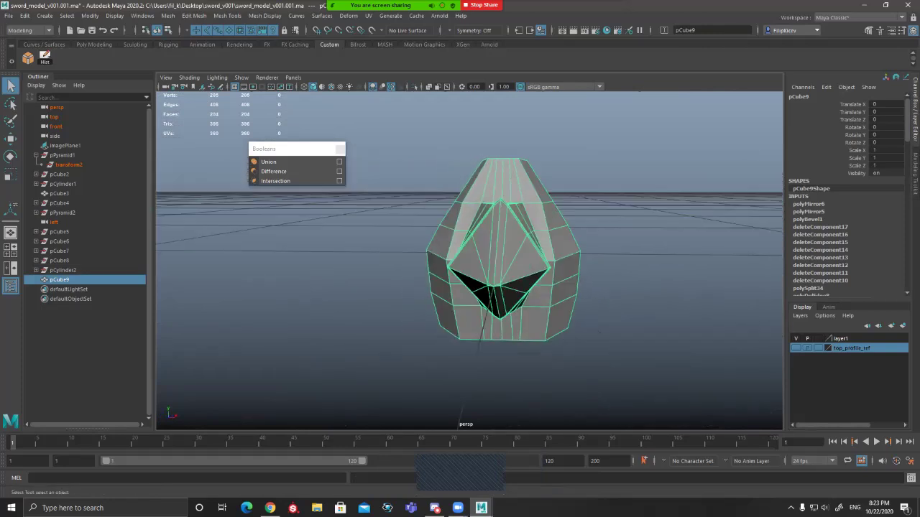
Step: Scale the inner pair of vertices in the pommel's second row inward along X
right_click_drag(512, 273, 553, 275, "alt")
middle_click_drag(553, 274, 554, 306, "alt")
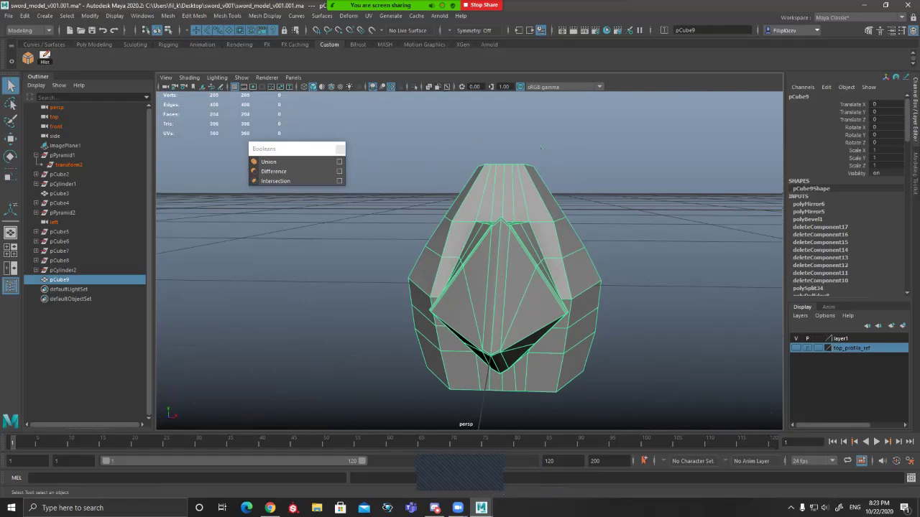
left_click_drag(588, 222, 582, 222)
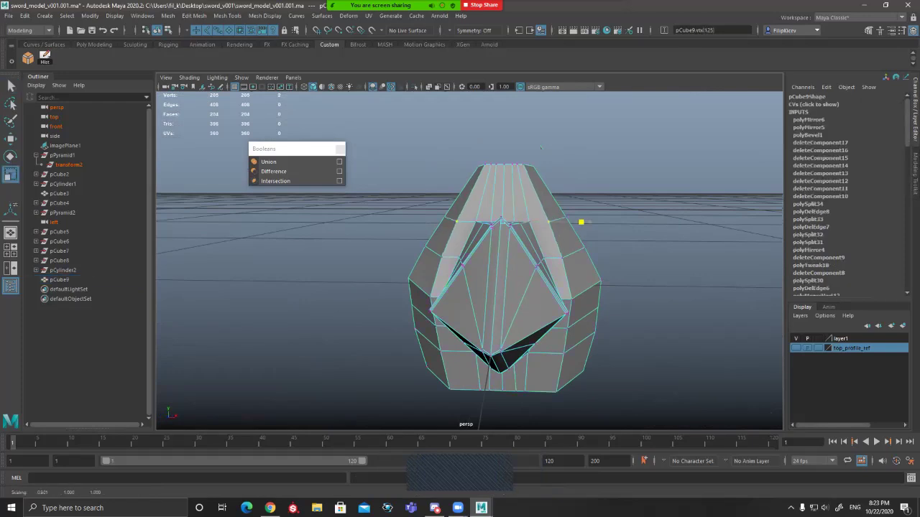
Step: Select the inner pair of vertices in the pommel's third row, scale them inward along X, and preview the mesh smoothed
key("q")
left_click(562, 258)
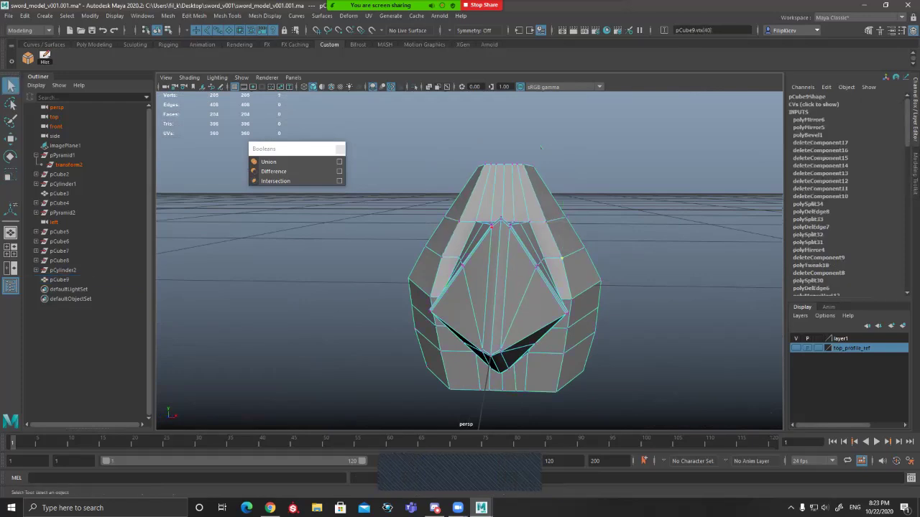
left_click(441, 256, "shift")
key("r")
left_click_drag(589, 259, 586, 259)
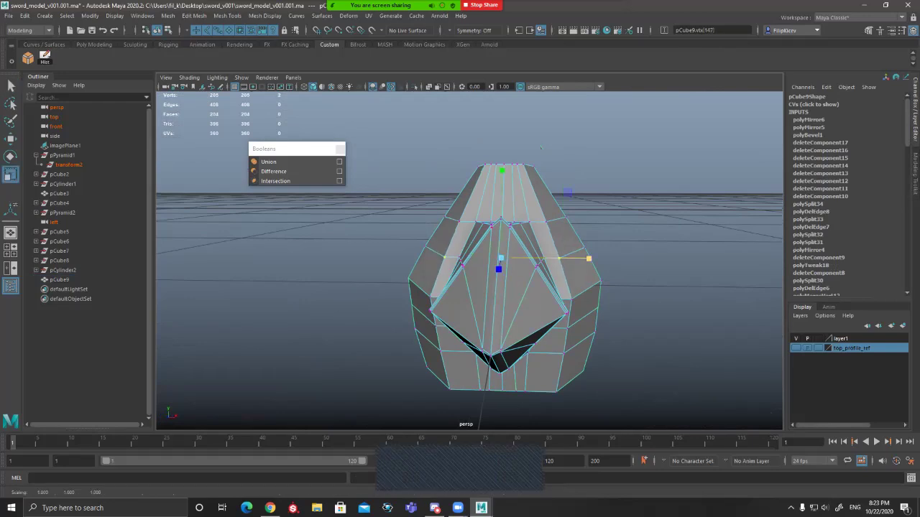
key("3")
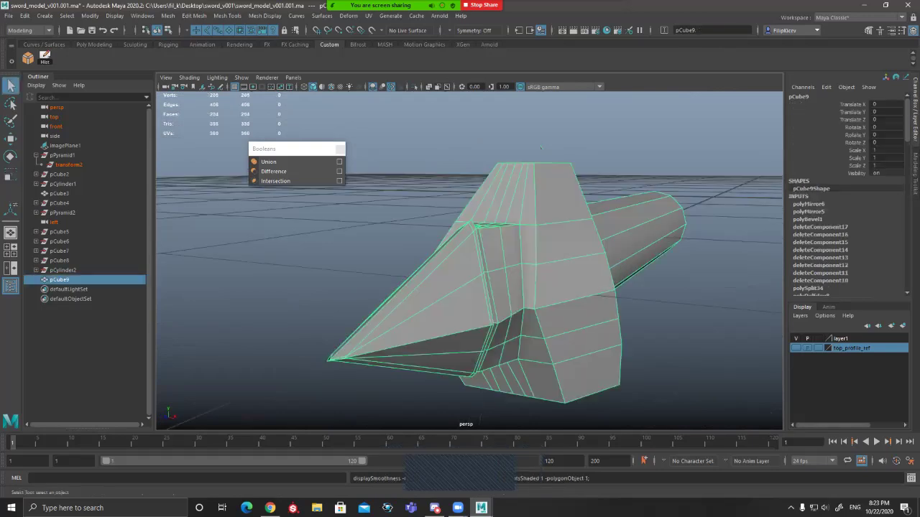
Step: Examine the pommel's profile from the front and side in both smoothed and unsmoothed display
left_click_drag(541, 148, 629, 134, "alt")
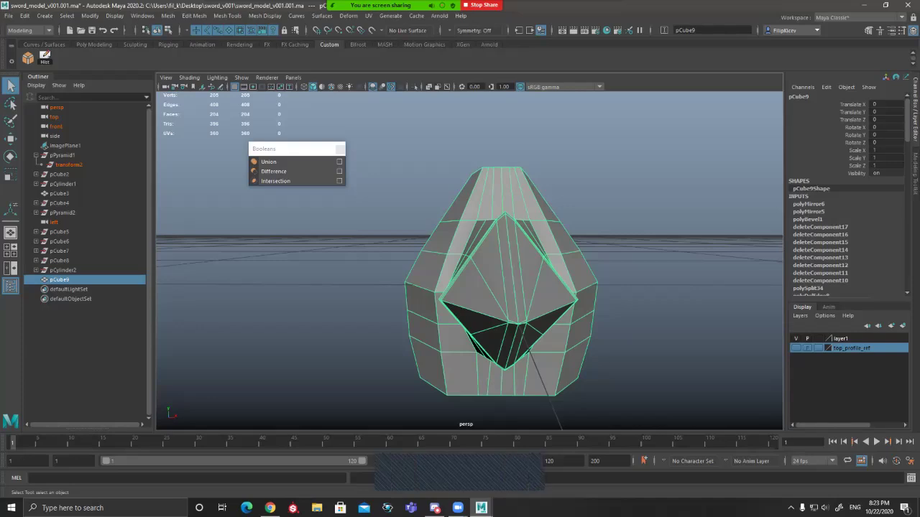
left_click_drag(531, 216, 445, 234, "alt")
scroll(445, 233, "down", 2)
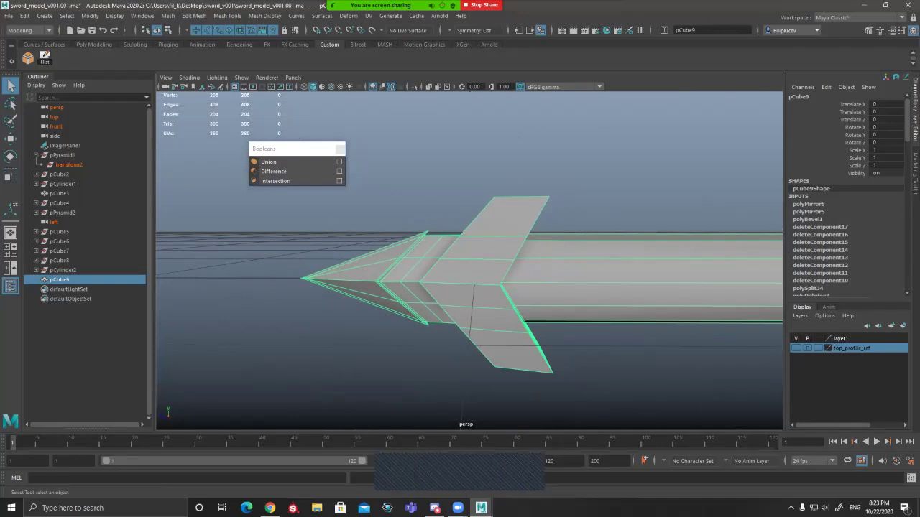
middle_click_drag(446, 270, 445, 235, "alt")
left_click_drag(459, 287, 403, 291, "alt")
key("3")
left_click(402, 331)
left_click_drag(402, 331, 471, 332, "alt")
left_click(478, 266)
key("1")
left_click_drag(478, 287, 483, 250, "alt")
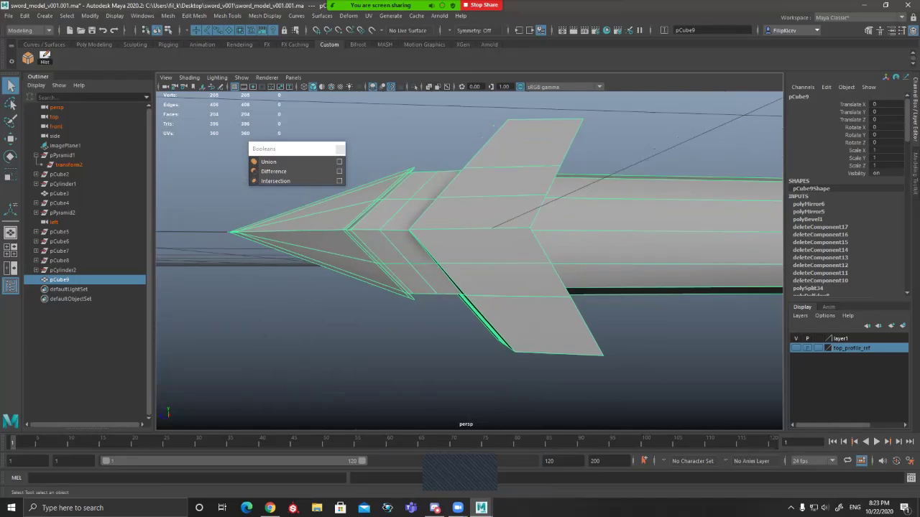
Step: Select all faces of the sword mesh's lower half, including those at the pommel tip, and delete them
key("F11")
scroll(483, 252, "down", 6)
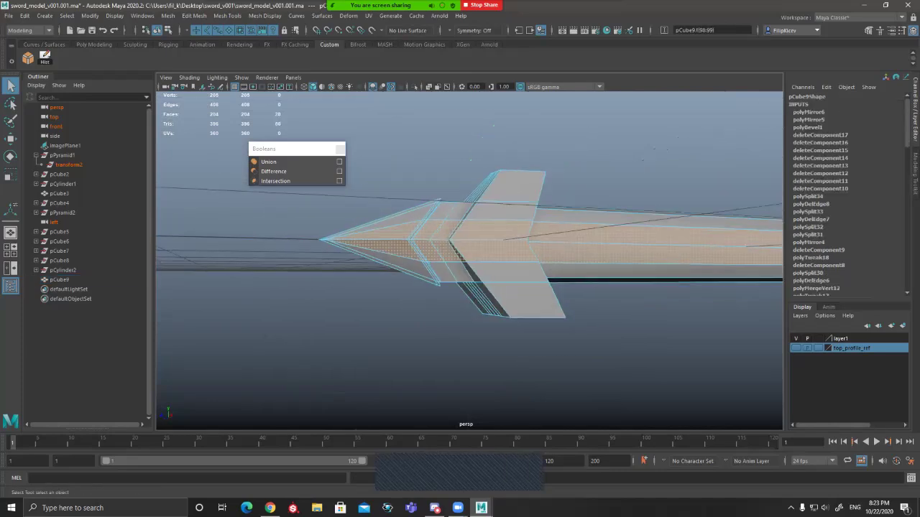
middle_click_drag(596, 259, 467, 240, "alt")
left_click_drag(467, 242, 483, 250, "alt")
key("4")
left_click_drag(708, 243, 298, 315)
middle_click_drag(302, 309, 444, 309, "alt")
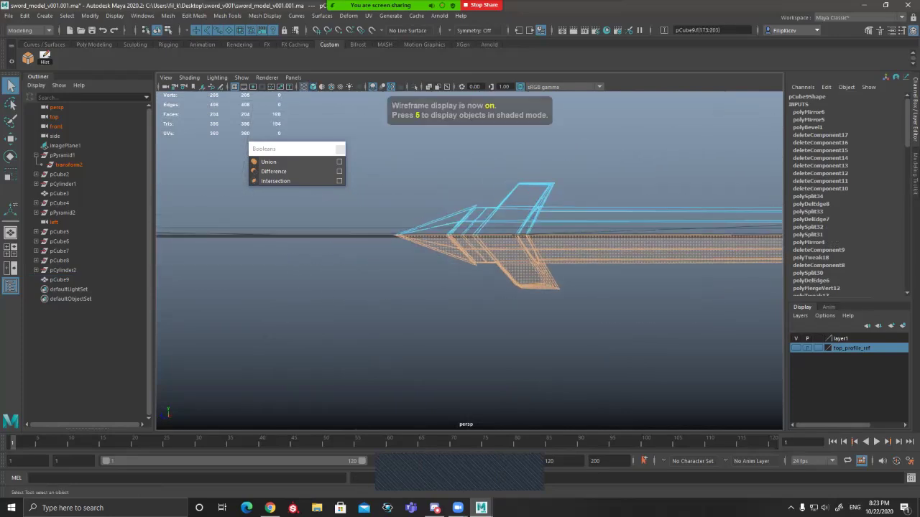
scroll(550, 287, "up", 8)
middle_click_drag(550, 288, 574, 299, "alt")
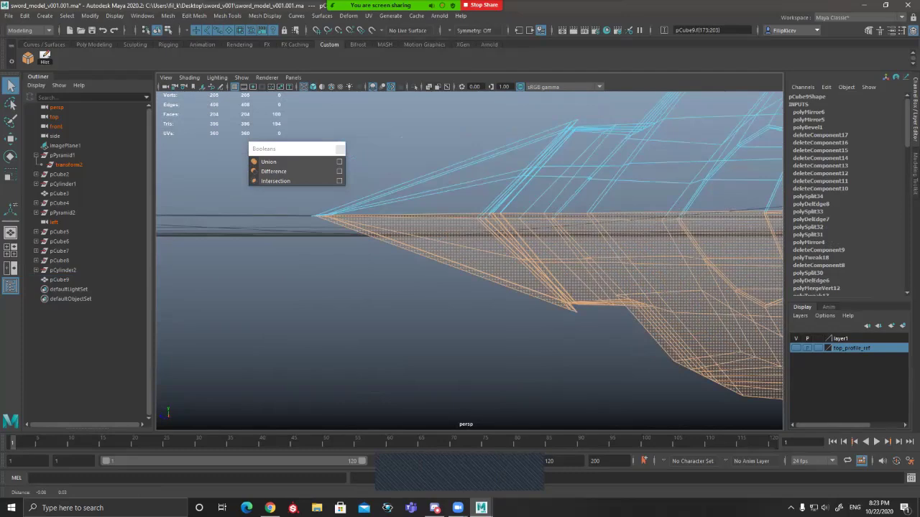
key("5")
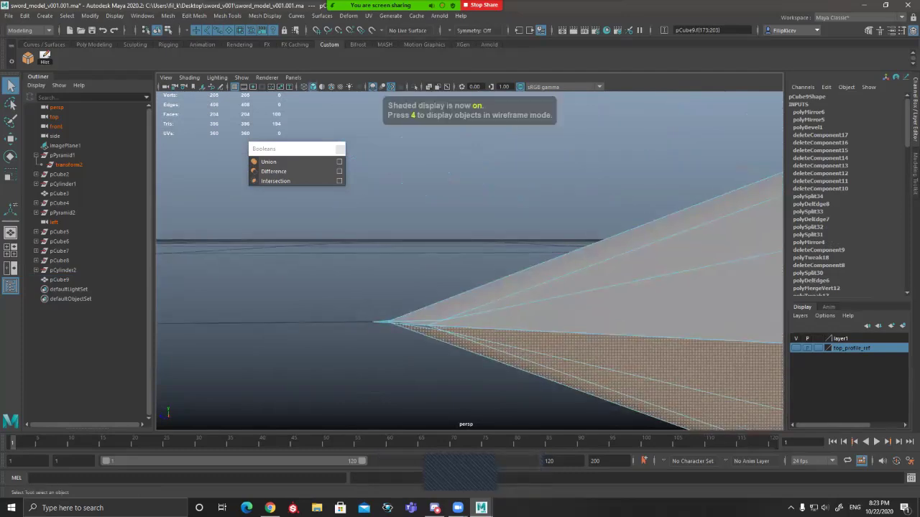
left_click_drag(467, 266, 424, 248, "alt")
left_click(340, 285, "shift")
left_click(341, 285, "shift")
key("Delete")
Step: Move the vertex just above the pommel's tip slightly upward along Y and preview the remaining half smoothed
middle_click_drag(547, 402, 448, 271, "alt")
left_click_drag(448, 271, 485, 239, "alt")
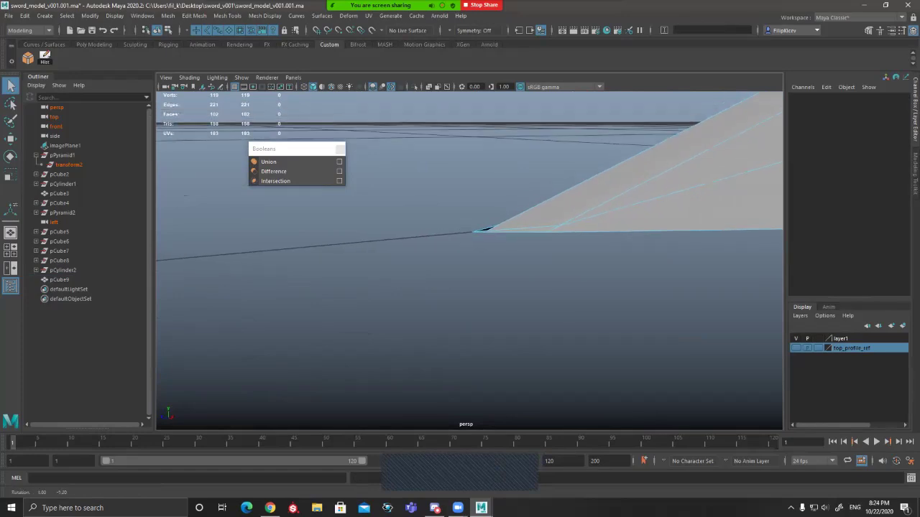
left_click_drag(315, 213, 315, 209)
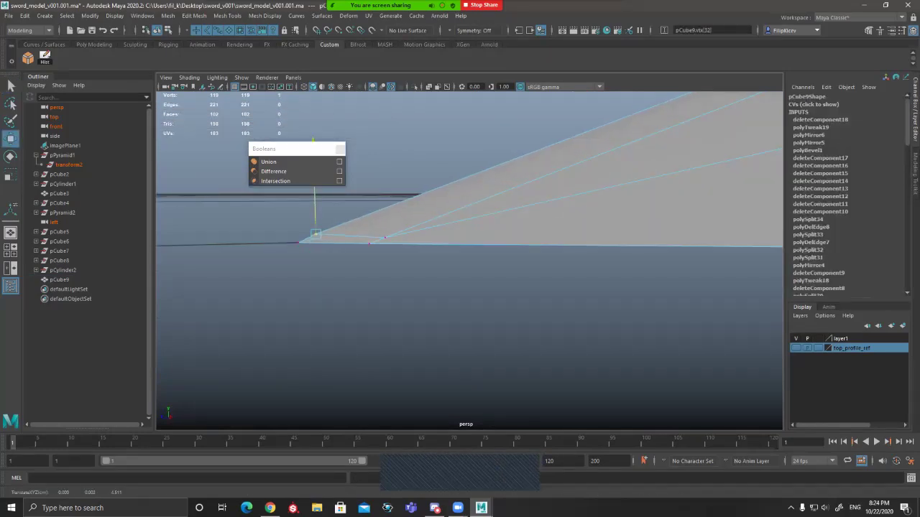
key("3")
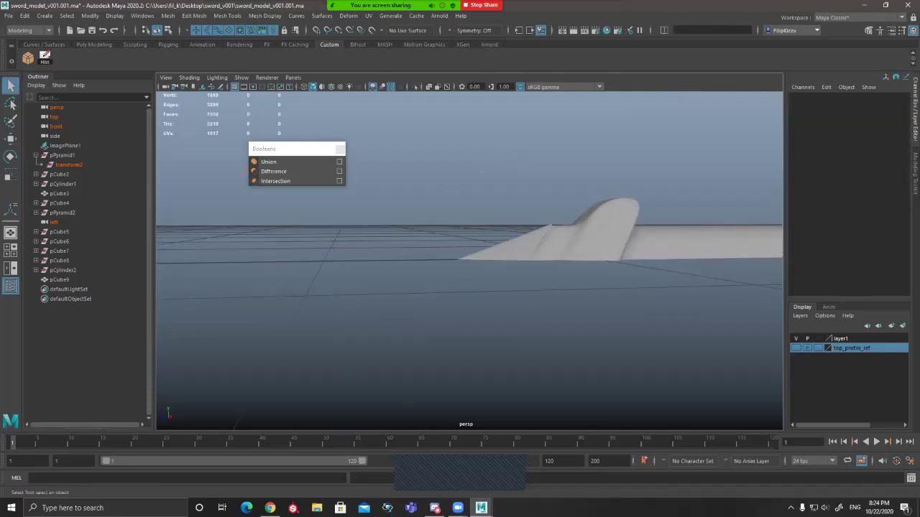
left_click(604, 234)
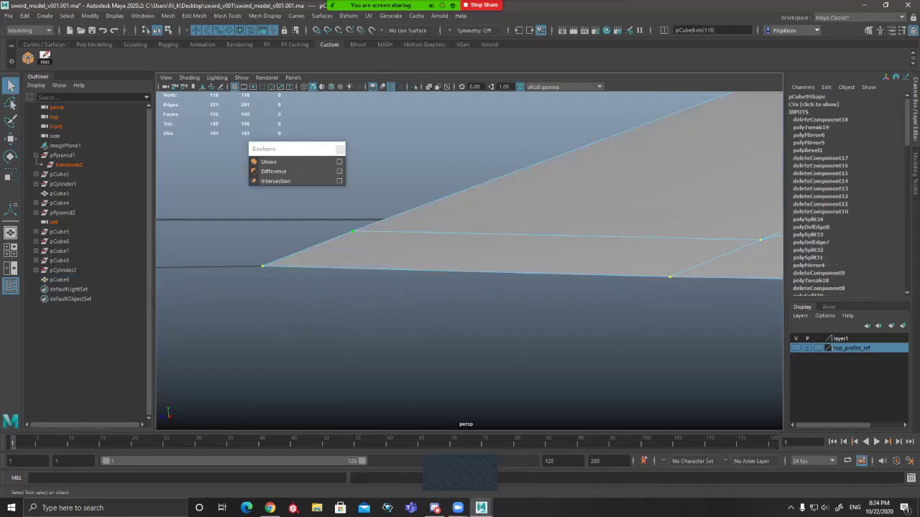
Step: Select the pair of upper vertices just behind the pommel's tip, move them upward along Y, and preview the smoothed result
scroll(359, 248, "down", 6)
scroll(367, 258, "up", 4)
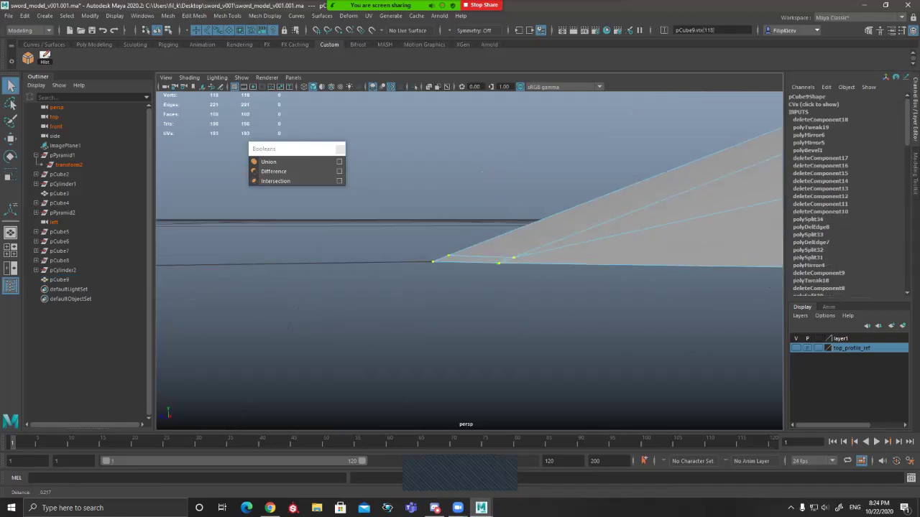
key("4")
left_click_drag(621, 236, 533, 261)
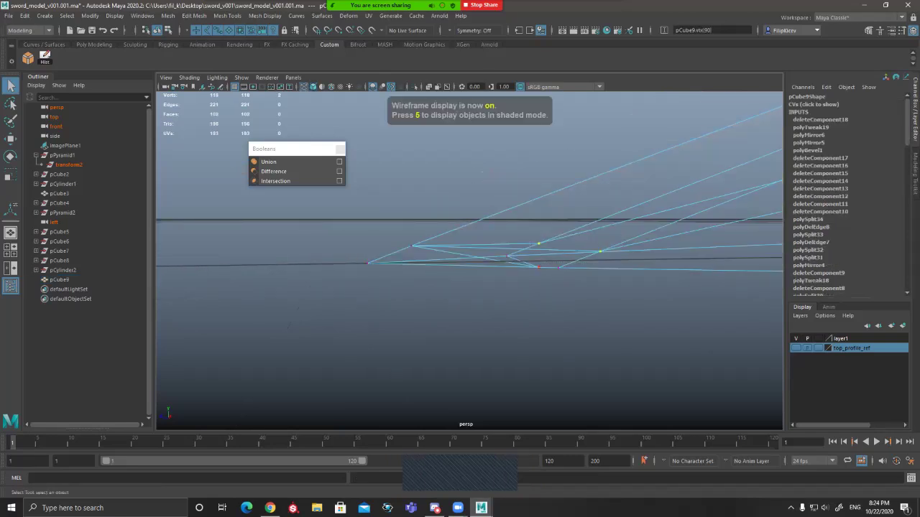
key("5")
key("w")
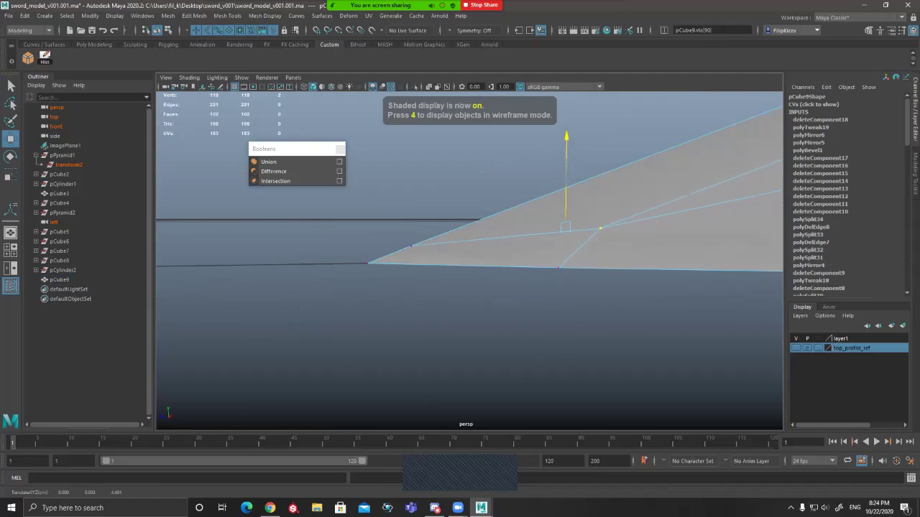
key("q")
key("3")
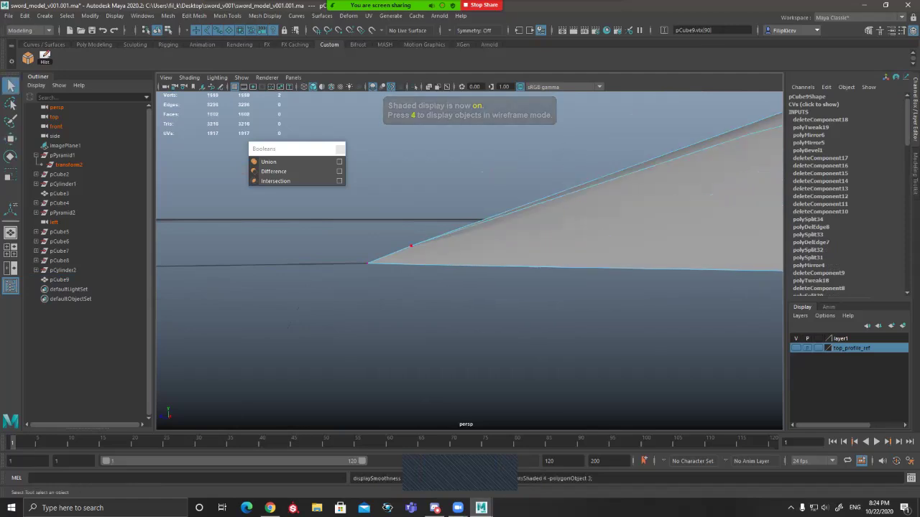
Step: Examine the opening at the pommel's tip from several angles in unsmoothed display
left_click(431, 324)
left_click_drag(432, 287, 532, 309, "alt")
left_click(532, 202)
key("1")
left_click_drag(503, 215, 579, 219, "alt")
left_click_drag(460, 259, 524, 219, "alt")
right_click_drag(524, 219, 582, 222, "alt")
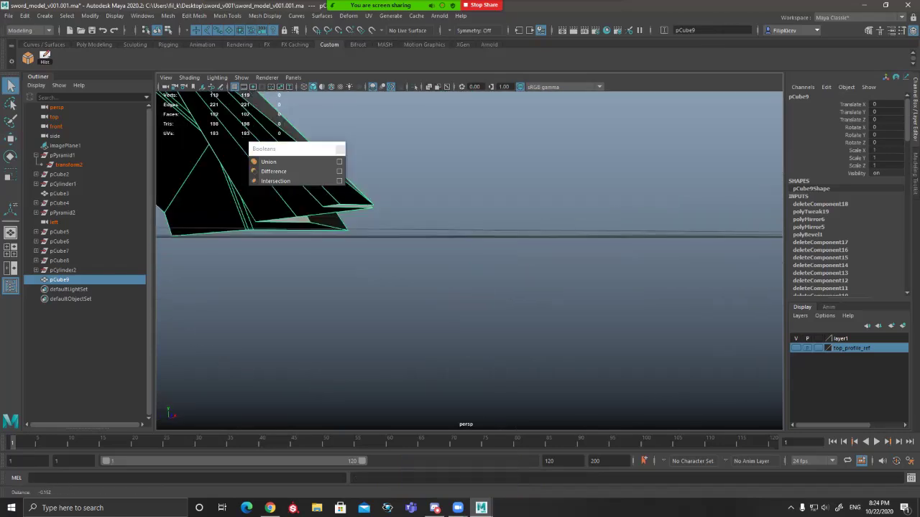
mouse_move(460, 244)
left_mouse_down("alt")
mouse_move(547, 287)
mouse_move(460, 251)
left_mouse_up("alt")
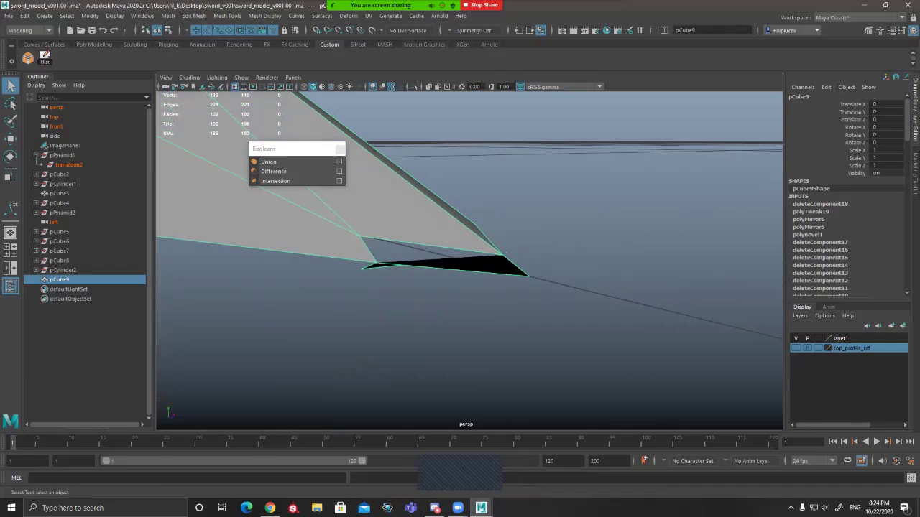
Step: Close the side gap at the pommel's tip with Append to Polygon and delete the stray face beside it
left_click(227, 16)
left_click(250, 50)
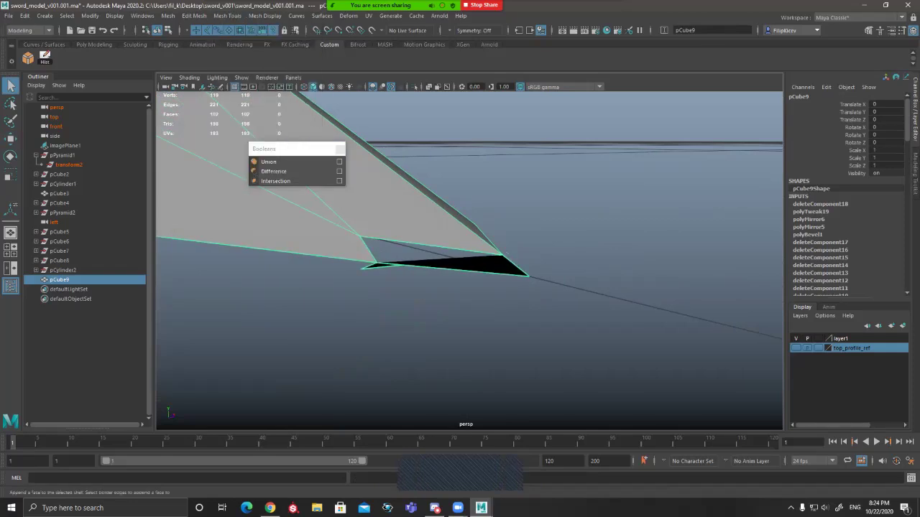
left_click(431, 246)
left_click(453, 270)
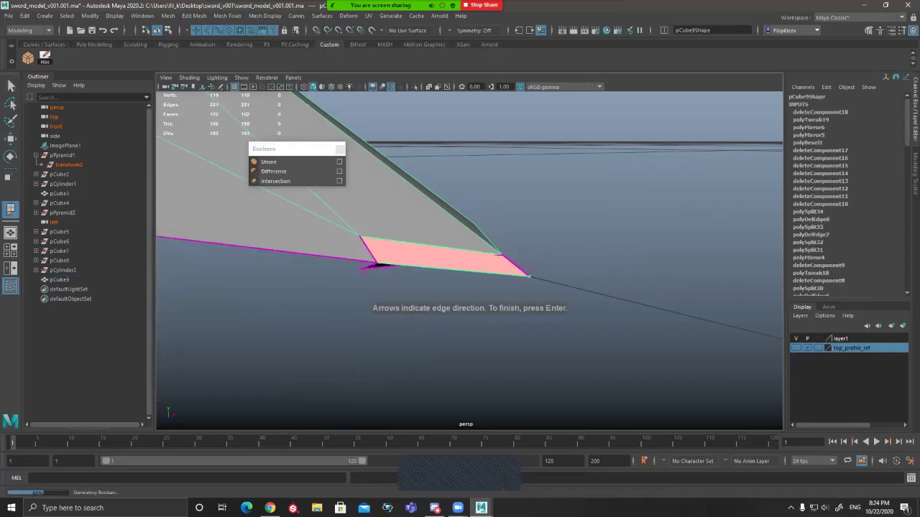
key("Return")
left_click_drag(460, 270, 449, 206, "alt")
key("Delete")
scroll(431, 277, "down", 7)
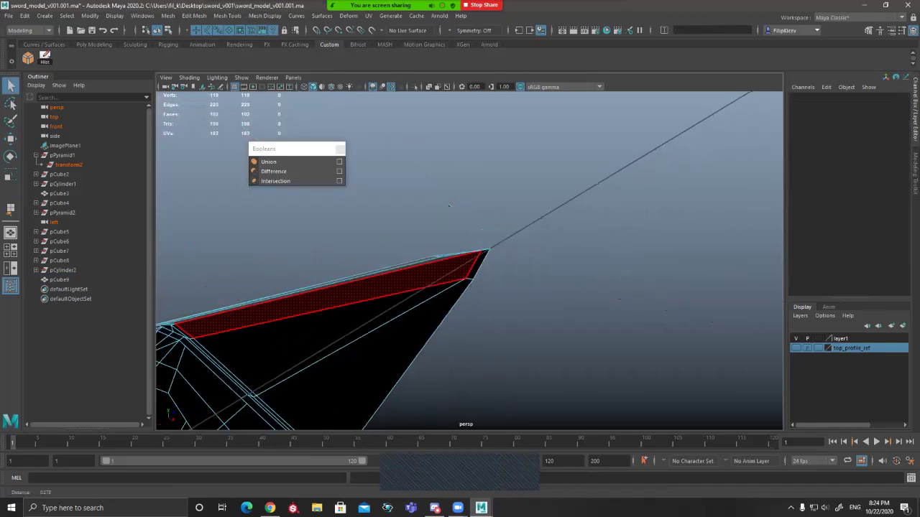
Step: Examine the pommel tip from inside and outside in smoothed display
left_click_drag(431, 277, 434, 273, "alt")
left_click_drag(449, 207, 331, 309, "alt")
key("3")
right_click_drag(514, 230, 546, 205)
left_click_drag(460, 244, 539, 280, "alt")
left_click(467, 208)
left_click_drag(467, 208, 568, 172, "alt")
left_click_drag(496, 244, 488, 219, "alt")
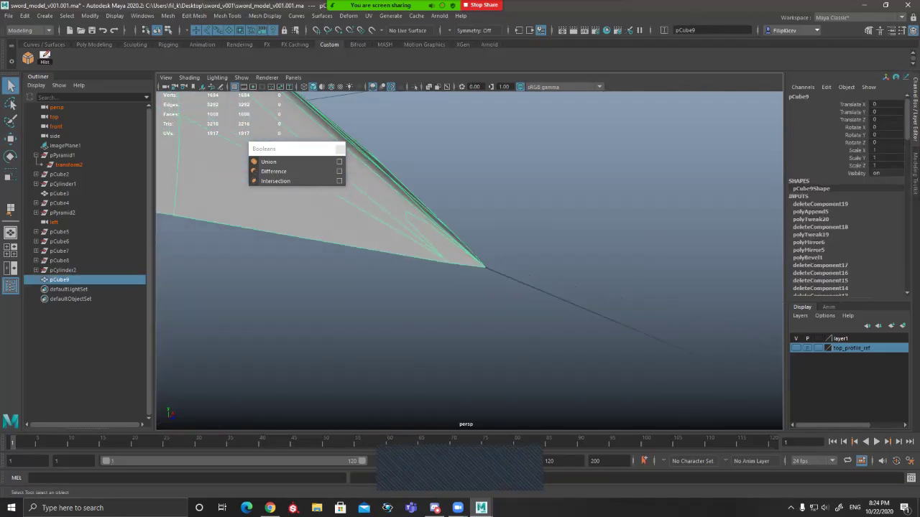
scroll(488, 252, "up", 5)
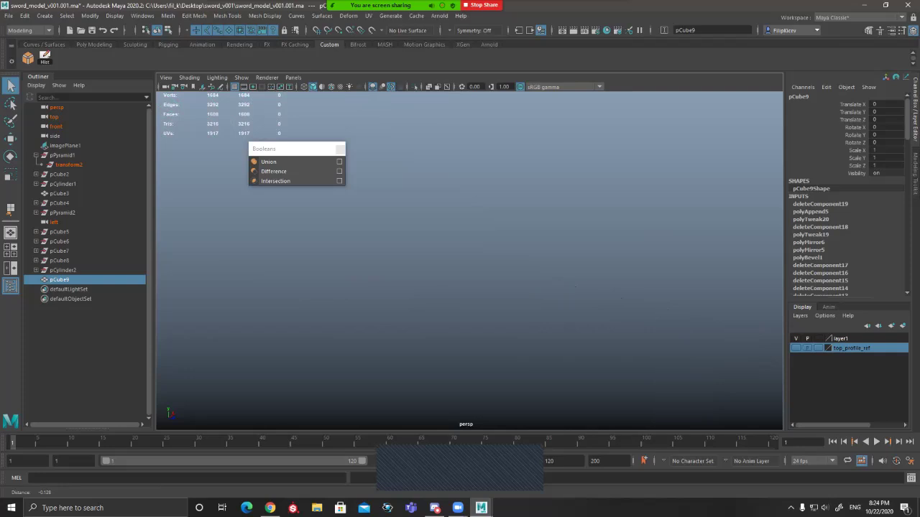
scroll(489, 252, "down", 3)
Step: Merge the pommel's tip vertex with the vertex just above it and preview the smoothed result
key("1")
right_click_drag(456, 230, 456, 261)
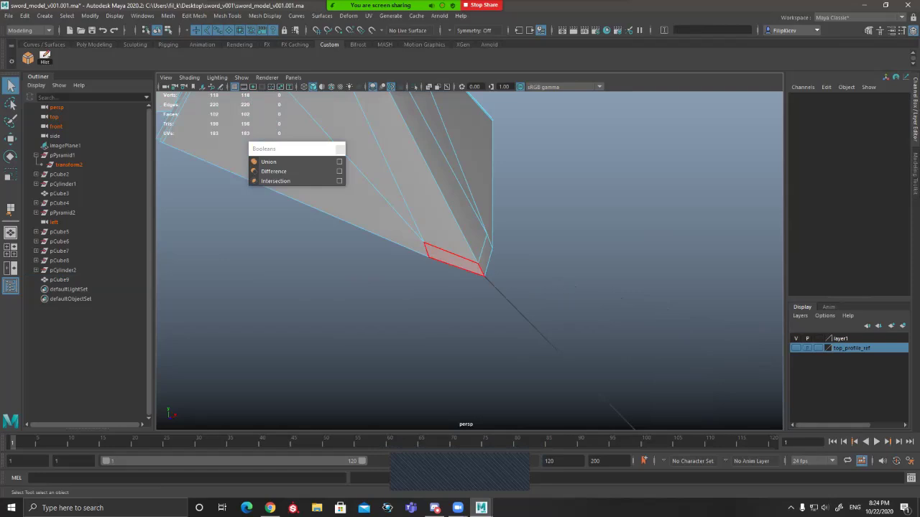
left_click(424, 243)
left_click(484, 277)
left_click_drag(477, 268, 491, 279)
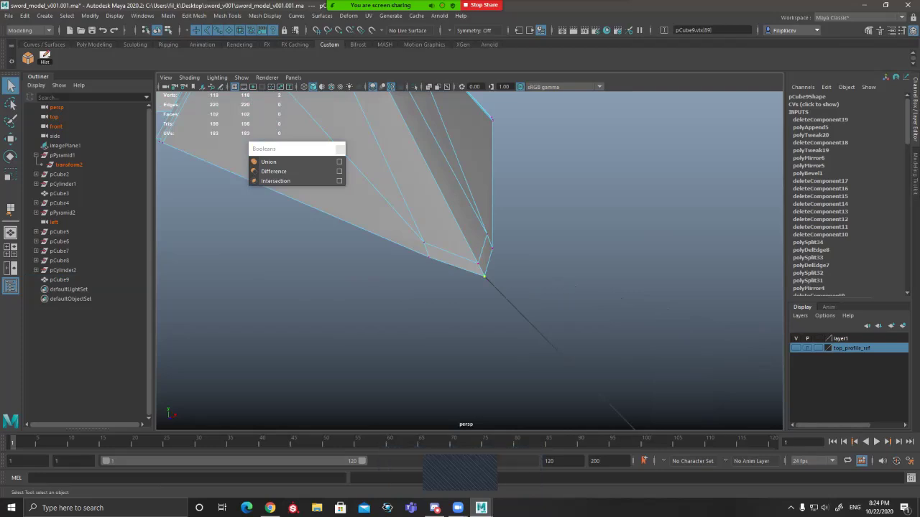
key("F10")
left_click(452, 253)
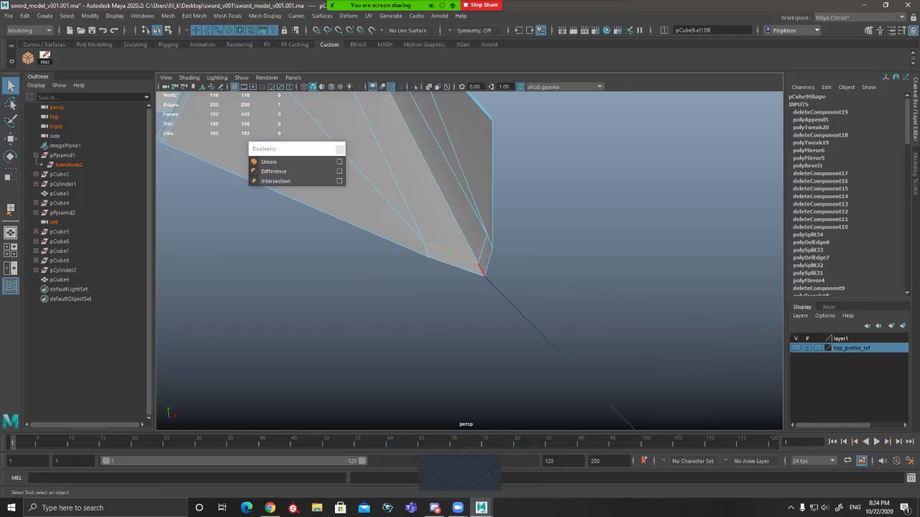
left_click(482, 270)
left_click(194, 16)
left_click(220, 126)
key("3")
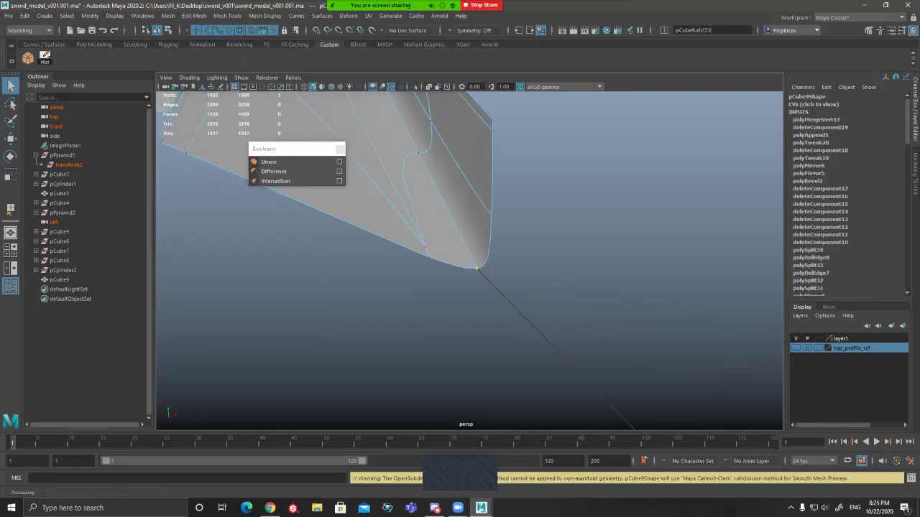
key("F8")
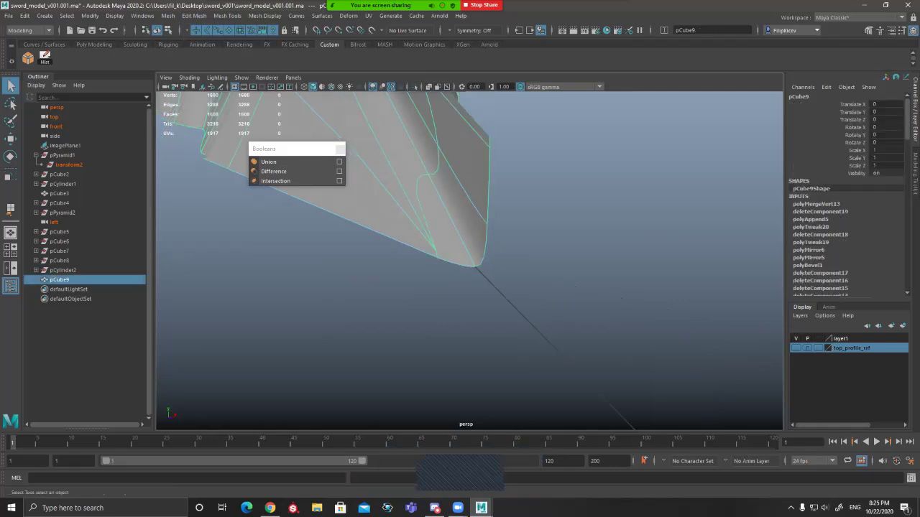
Step: Delete the narrow side face at the pommel's tip and try to rebuild it with Append to Polygon
key("ctrl+z")
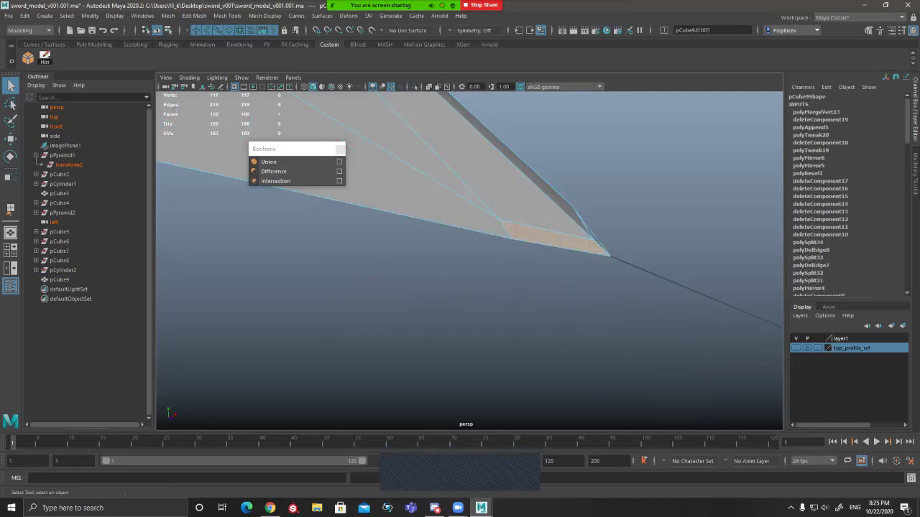
key("Delete")
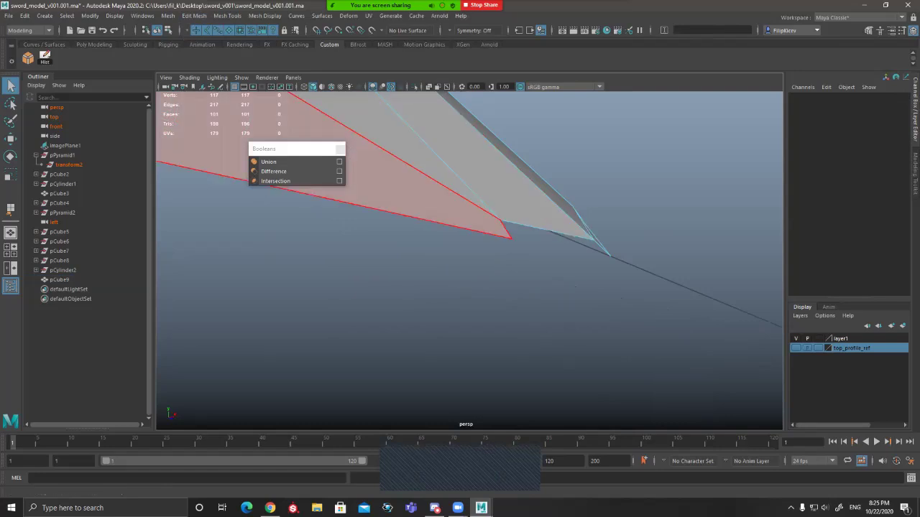
left_click(227, 16)
left_click(261, 50)
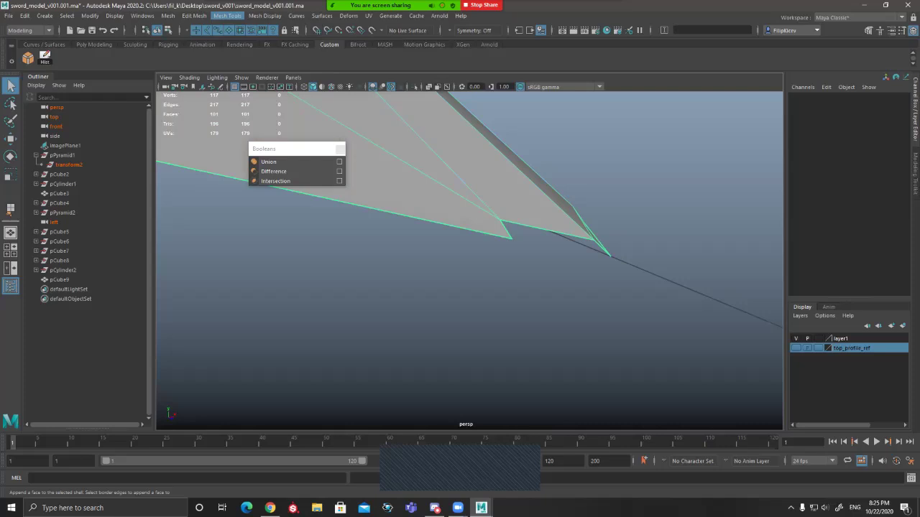
scroll(469, 259, "down", 5)
left_click_drag(431, 258, 496, 245, "alt")
key("q")
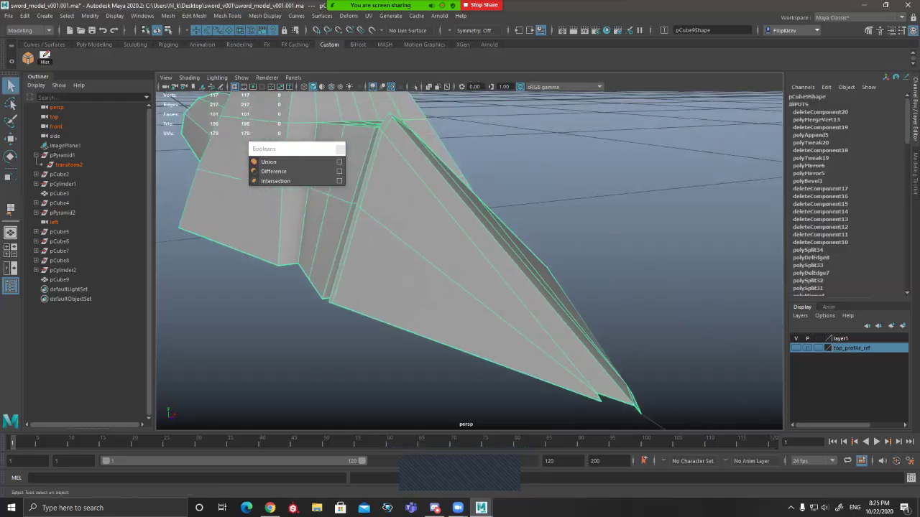
key("ctrl+z")
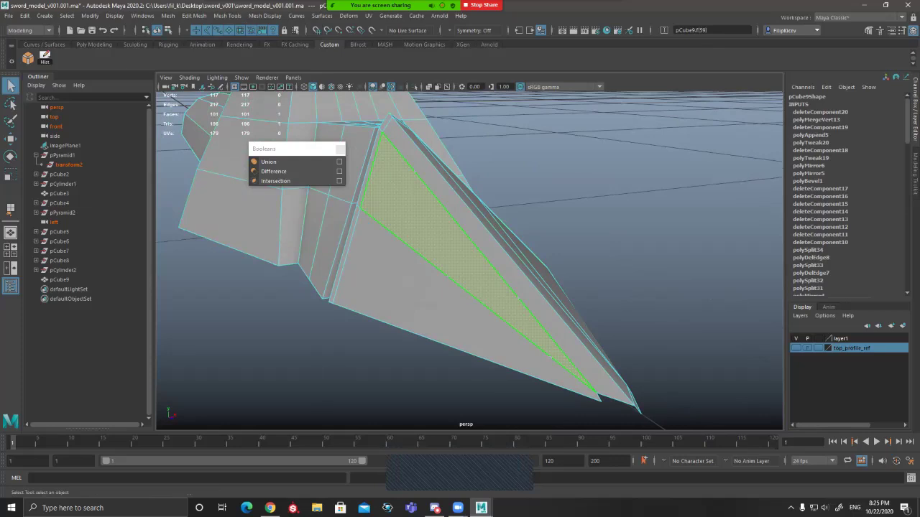
Step: Delete a side face of the raised section before the pommel and close its four border edges with Fill Hole
left_click_drag(403, 241, 496, 241, "alt")
left_click(470, 177)
key("Delete")
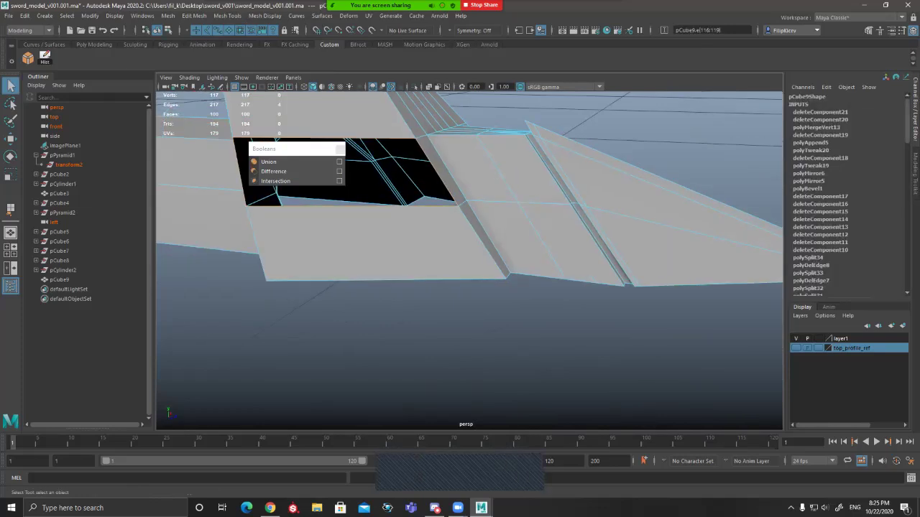
left_click_drag(403, 248, 460, 201, "alt")
middle_click_drag(460, 201, 503, 208, "alt")
left_click_drag(633, 170, 622, 165, "alt")
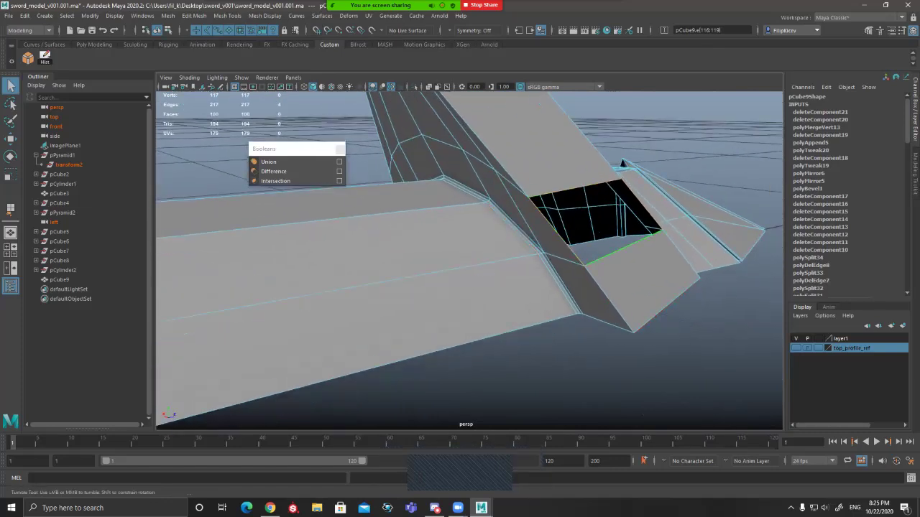
left_click_drag(623, 164, 597, 199, "alt")
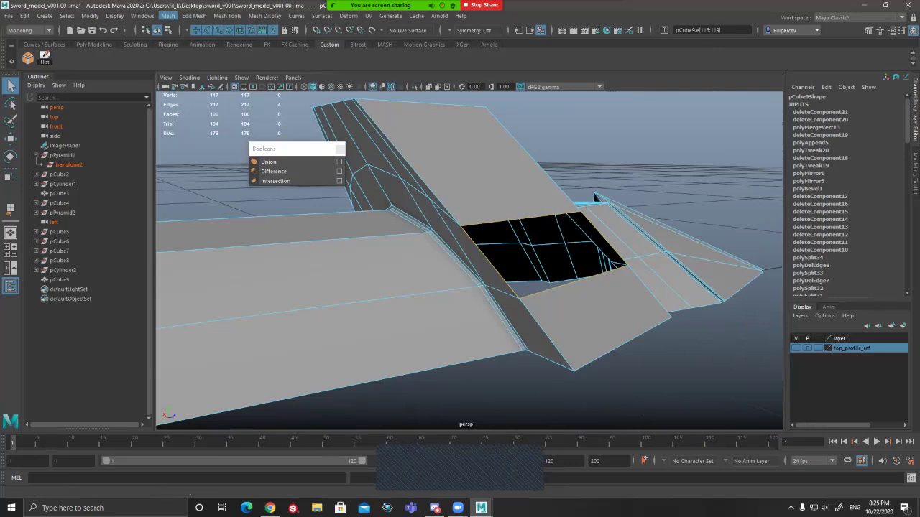
left_click(182, 88)
key("3")
left_click_drag(568, 201, 528, 216, "alt")
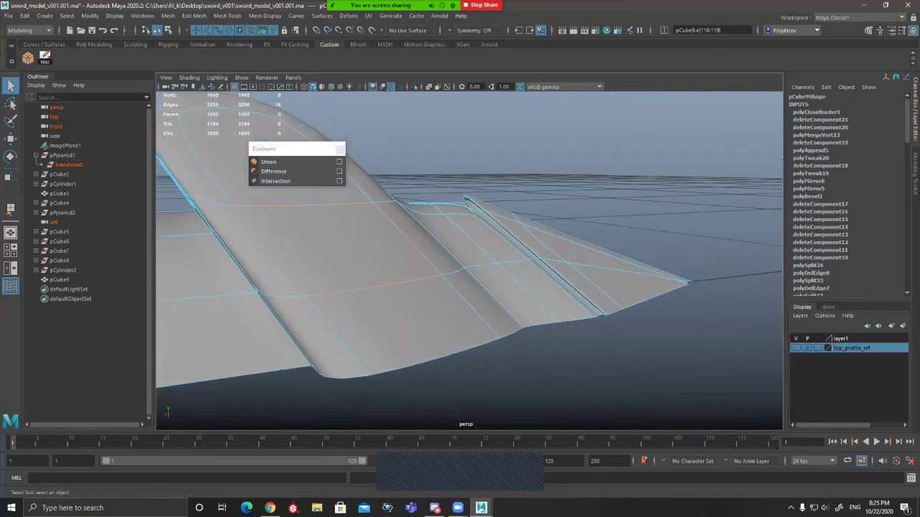
Step: Delete the filled face on the raised section's side and return the mesh to unsmoothed display
left_click_drag(381, 285, 439, 282, "alt")
left_click(449, 280, "shift")
left_click(384, 197, "shift")
left_click(402, 261)
key("Delete")
key("1")
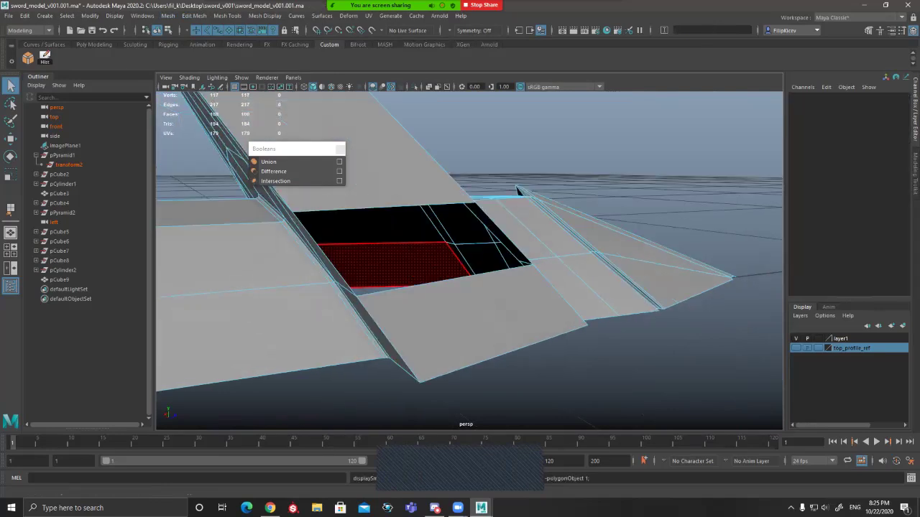
Step: Rebuild the missing face on the raised section with Append to Polygon and check it in smoothed and unsmoothed display
left_click(228, 16)
left_click(248, 49)
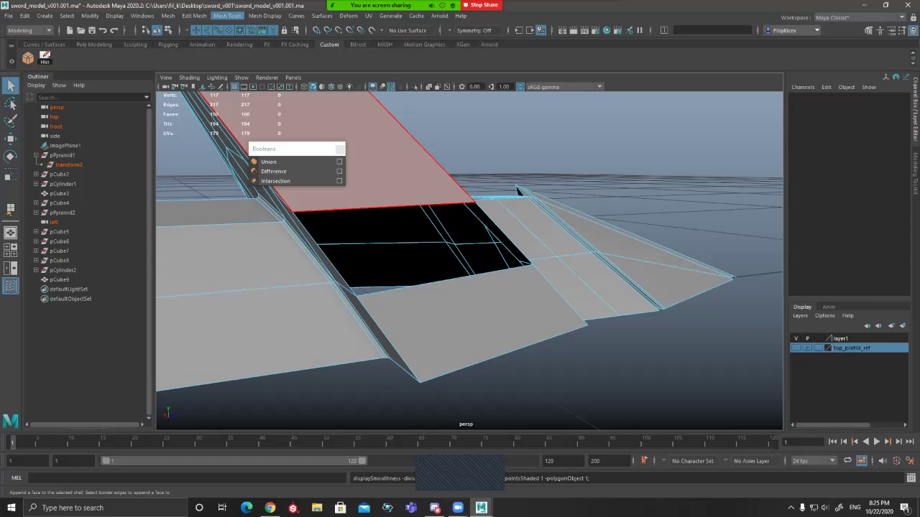
key("Return")
key("3")
key("1")
left_click_drag(552, 258, 475, 287, "alt")
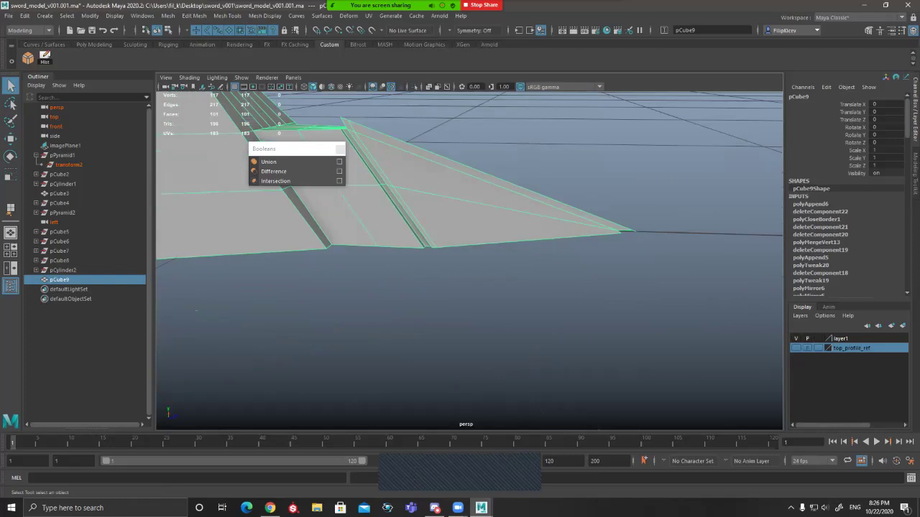
Step: Select the vertices around the pommel's tip and examine the open side gap between them
key("F9")
left_click_drag(601, 221, 630, 225)
key("f")
scroll(643, 244, "down", 5)
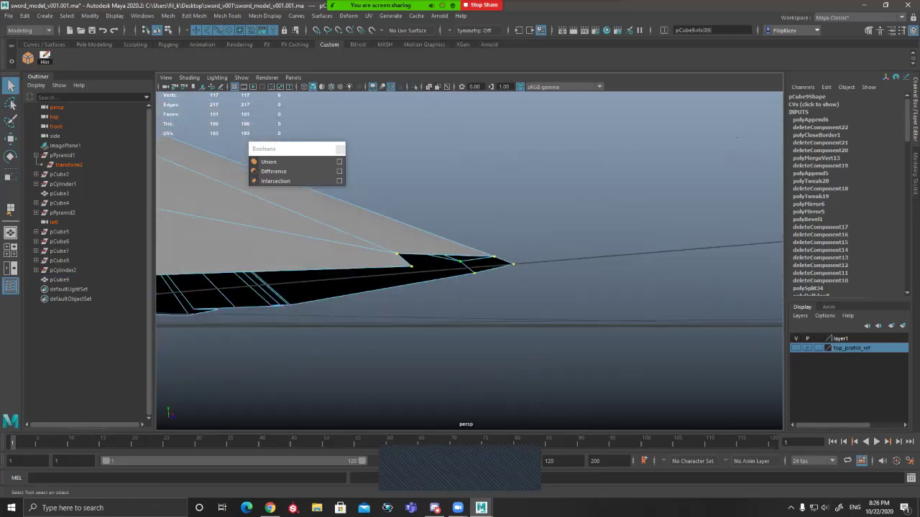
key("F8")
Step: Undo the face deletions, Append to Polygon and Fill Hole edits, back through the vertex merge at the pommel's tip
key("ctrl+z")
key("ctrl+z")
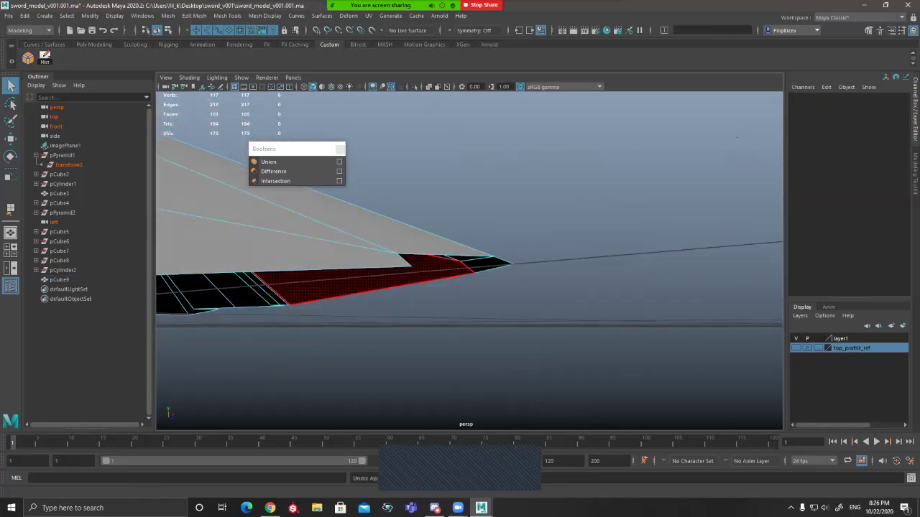
key("ctrl+z")
key("ctrl+z")
key("ctrl+z")
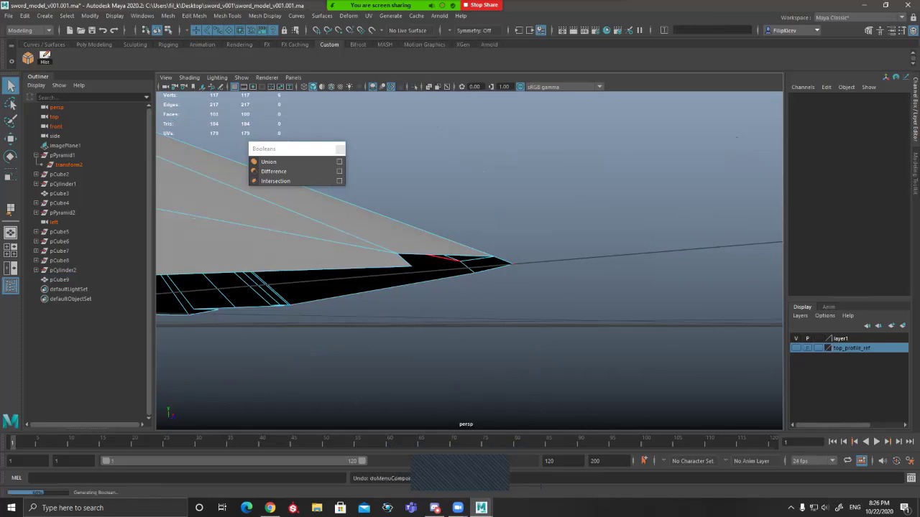
key("ctrl+z")
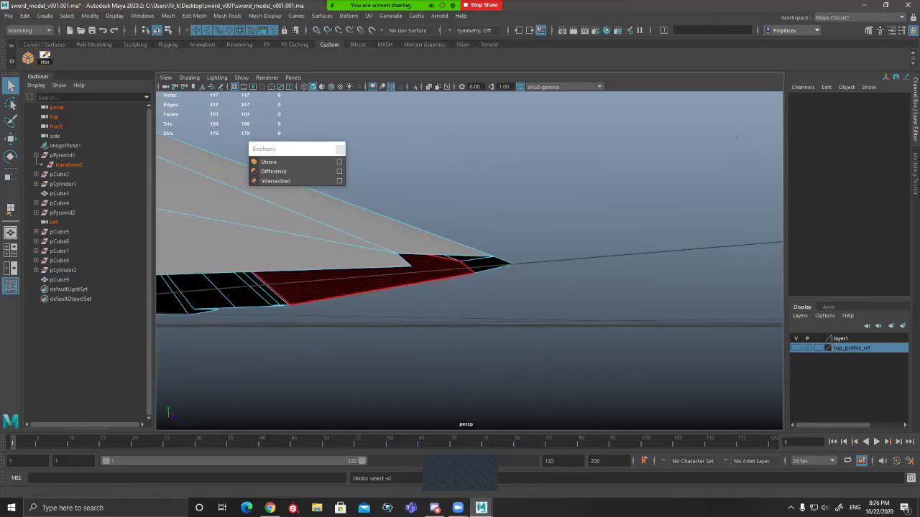
key("ctrl+z")
key("ctrl+z")
key("ctrl+z")
key("ctrl+z")
key("ctrl+z")
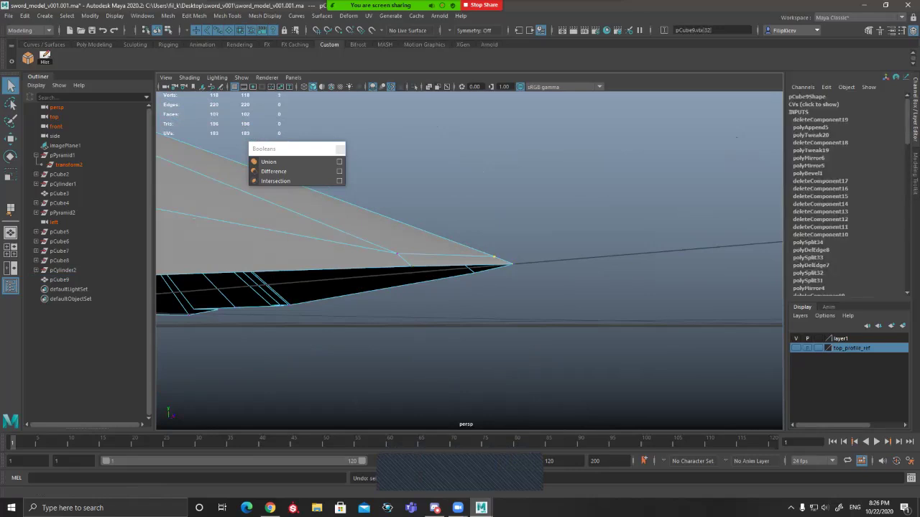
key("ctrl+z")
key("ctrl+z")
key("ctrl+z")
key("ctrl+z")
key("ctrl+z")
key("ctrl+z")
key("ctrl+z")
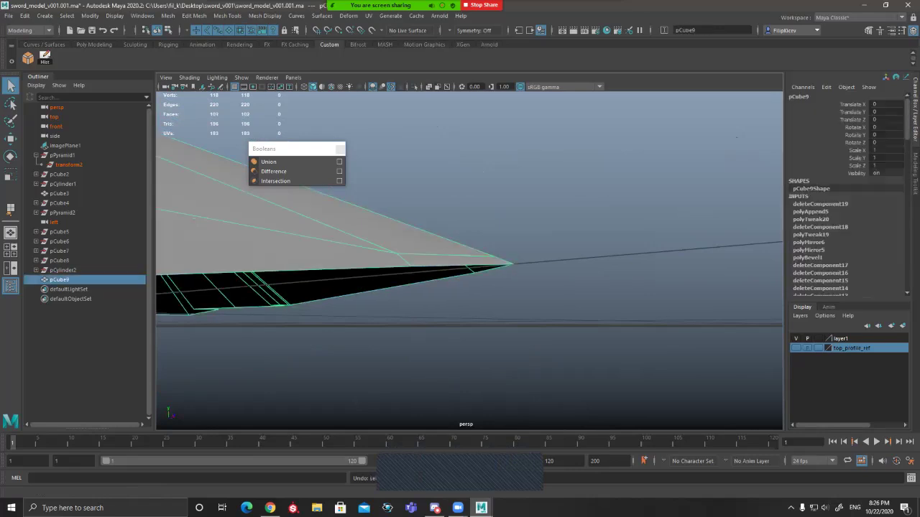
Step: Undo the stray face's deletion and remove the appended polygon from the pommel tip's side gap
left_click_drag(467, 287, 439, 194, "alt")
right_click_drag(438, 194, 468, 208, "alt")
left_click_drag(467, 209, 496, 234, "alt")
key("ctrl+z")
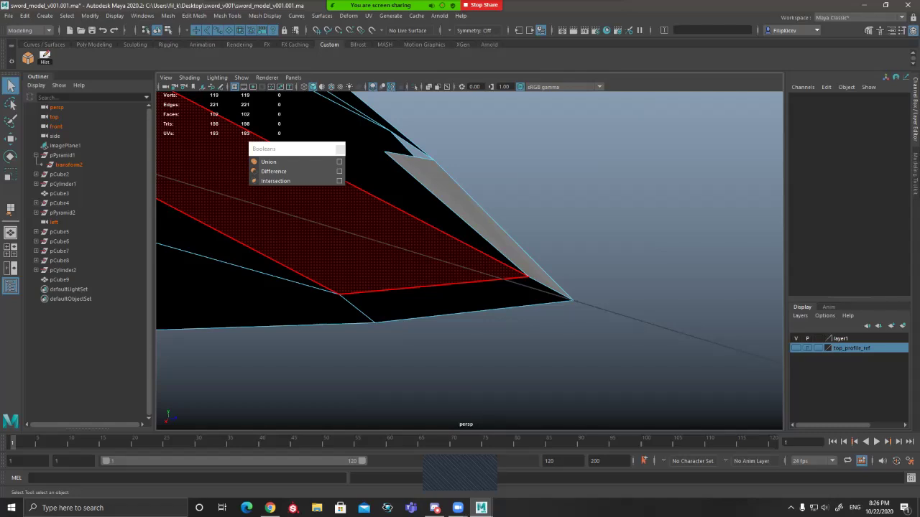
Step: Try to start Append to Polygon for the open side gap at the pommel's tip
left_click_drag(445, 250, 463, 300, "alt")
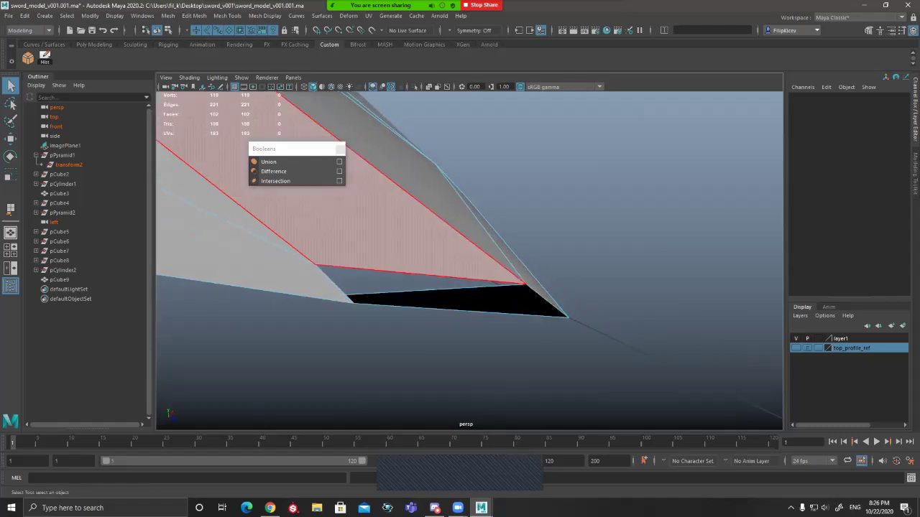
left_click(447, 278)
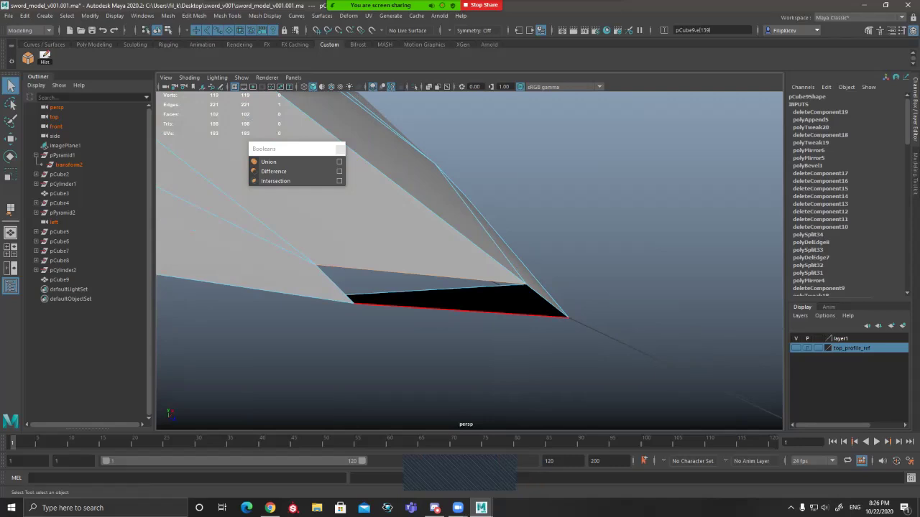
left_click(227, 16)
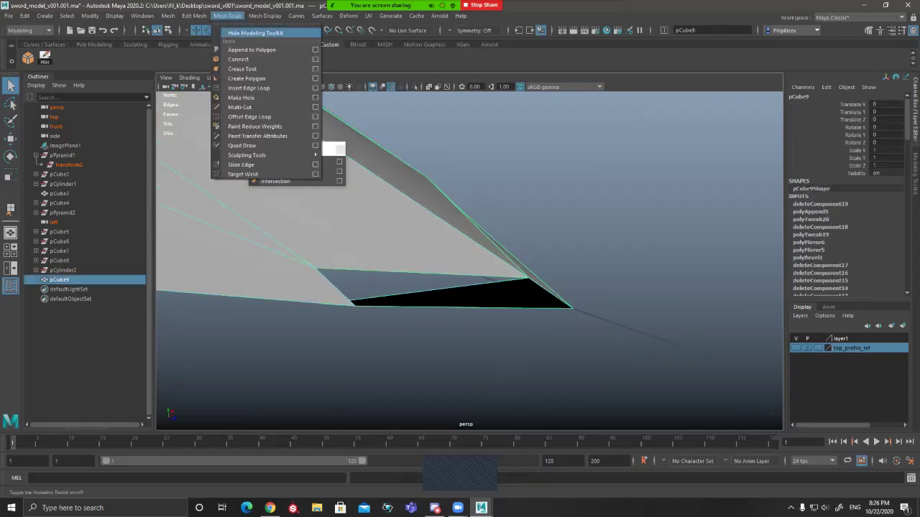
left_click(254, 48)
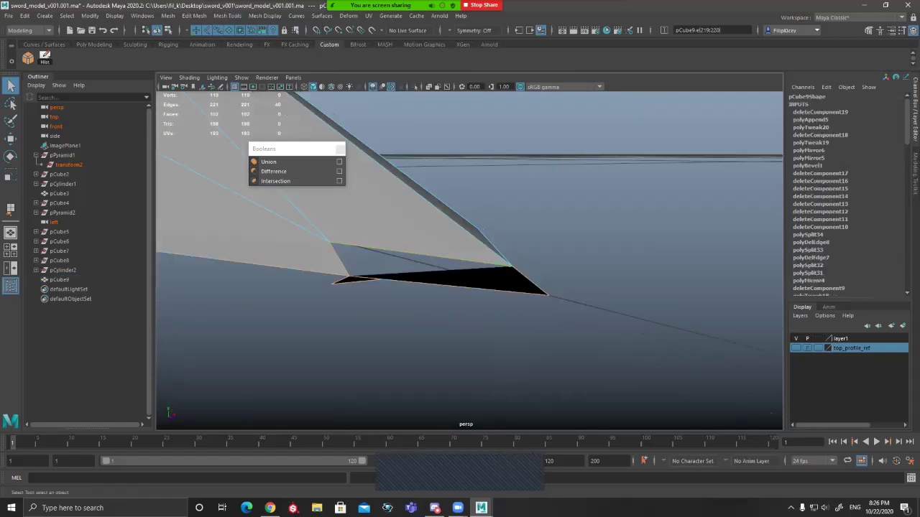
Step: Try to close the pommel's open border edges with Fill Hole, inspect the tip from several angles, and undo the fill
left_click_drag(474, 280, 403, 255, "alt")
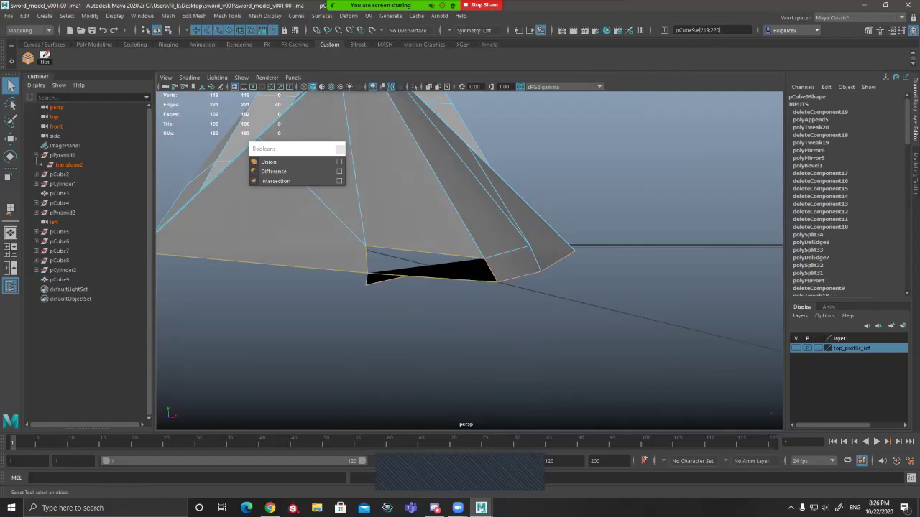
left_click_drag(470, 279, 467, 209, "alt")
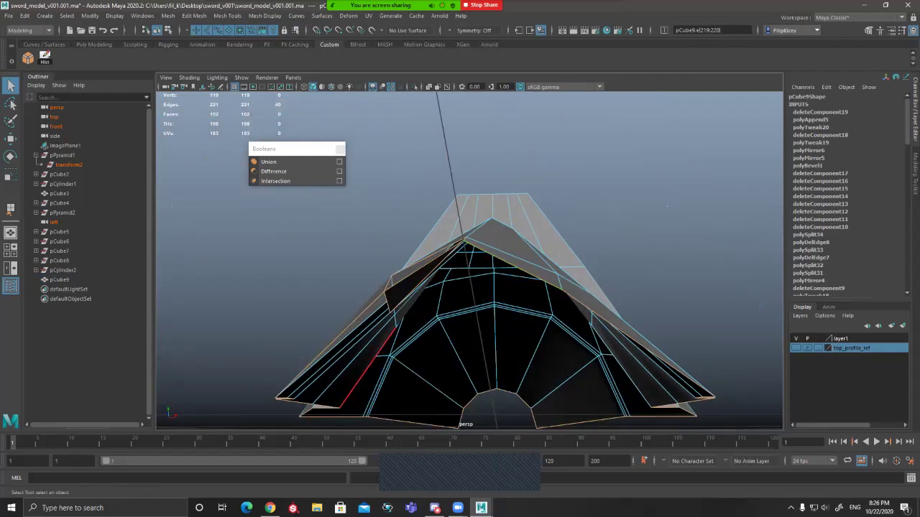
left_click_drag(370, 363, 403, 409, "alt")
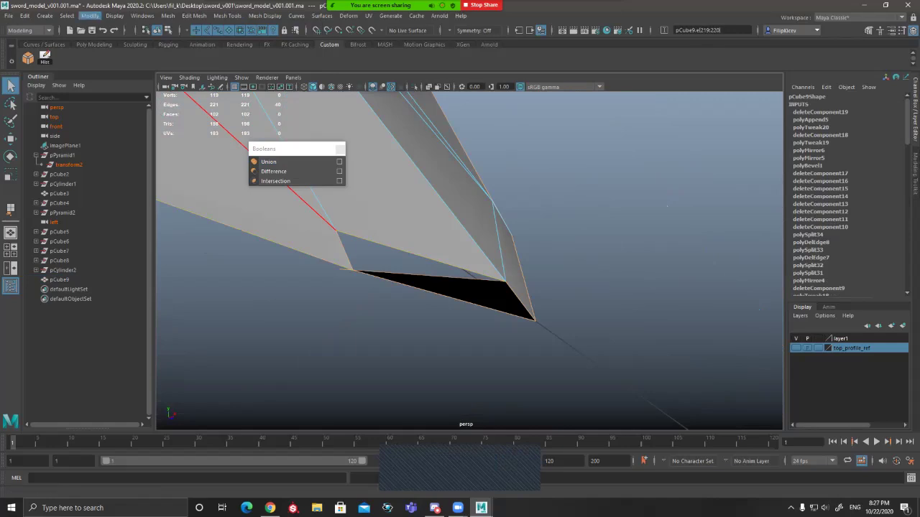
left_click(168, 16)
left_click(181, 94)
right_click_drag(503, 288, 374, 287, "alt")
left_click_drag(402, 316, 381, 251, "alt")
left_click_drag(403, 287, 445, 338, "alt")
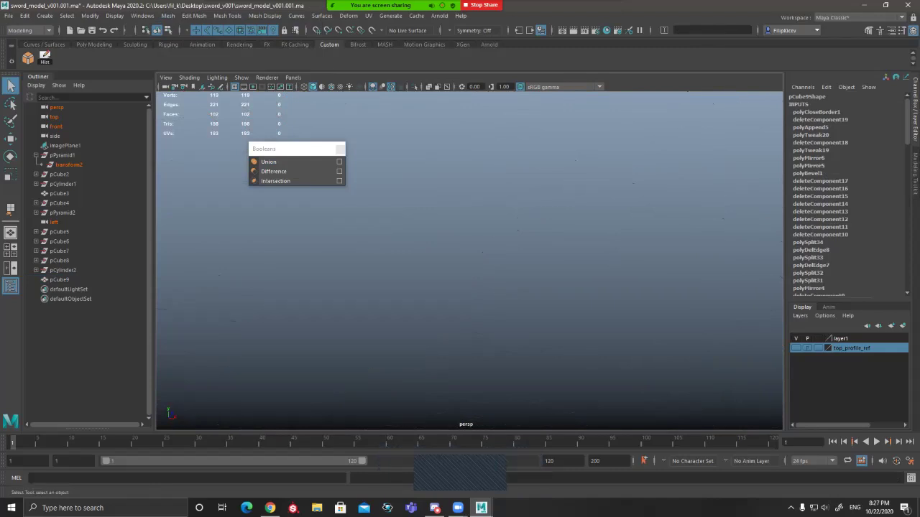
right_click_drag(445, 338, 388, 338, "alt")
left_click_drag(402, 316, 460, 280, "alt")
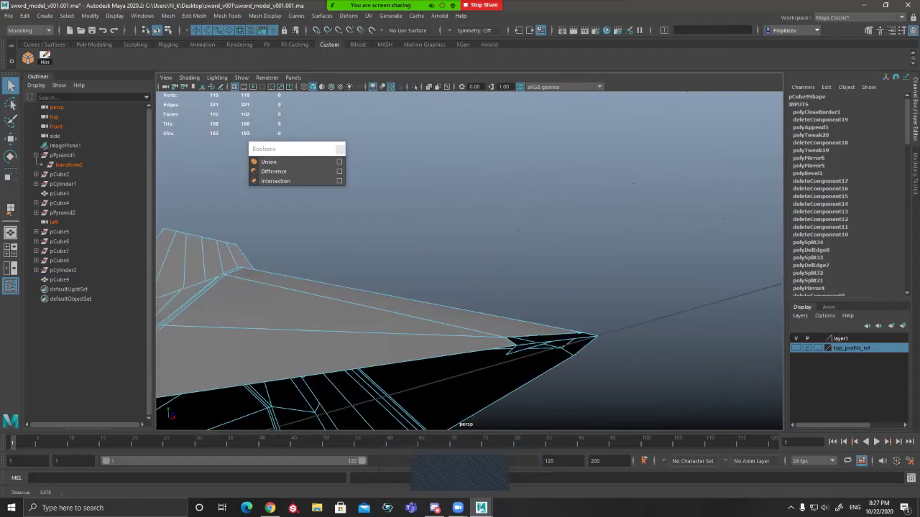
left_click(552, 338)
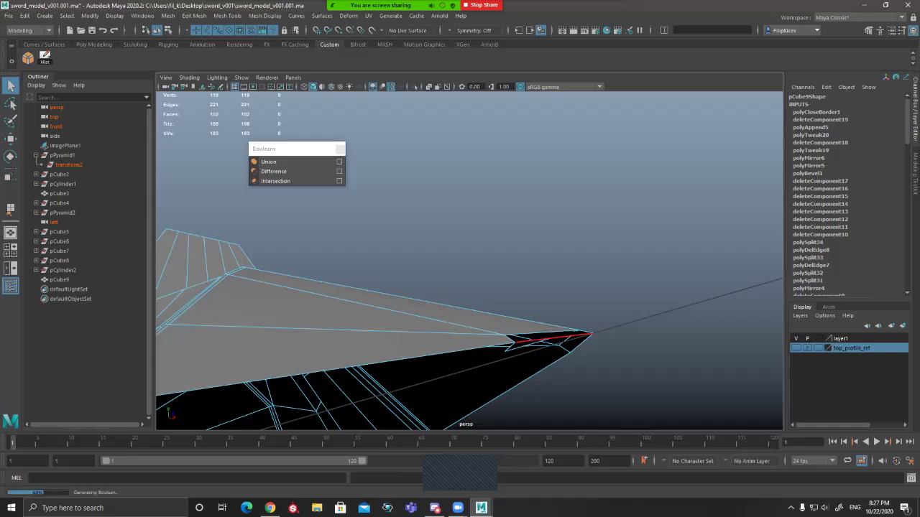
key("ctrl+z")
Step: Append a polygon between the upper and lower edges of the tip's side gap and check it in smoothed display
left_click_drag(503, 287, 520, 348, "alt")
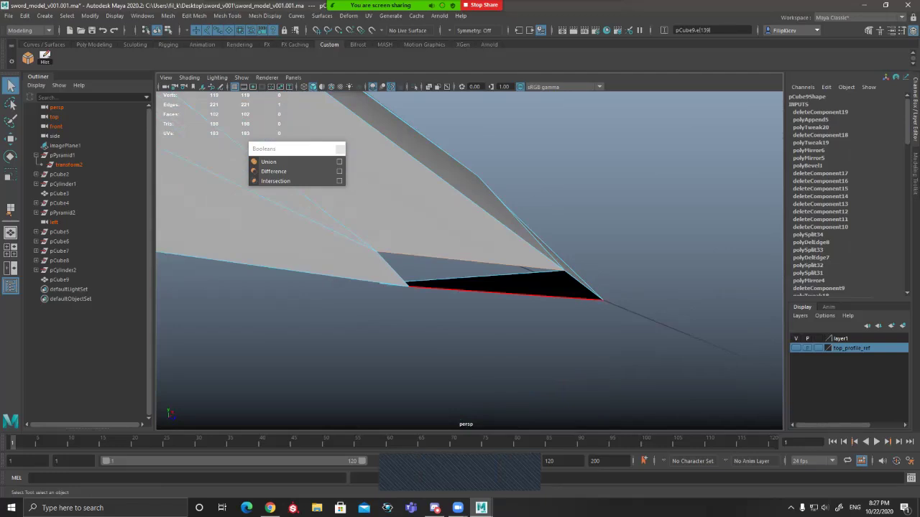
left_click_drag(505, 294, 497, 277, "alt")
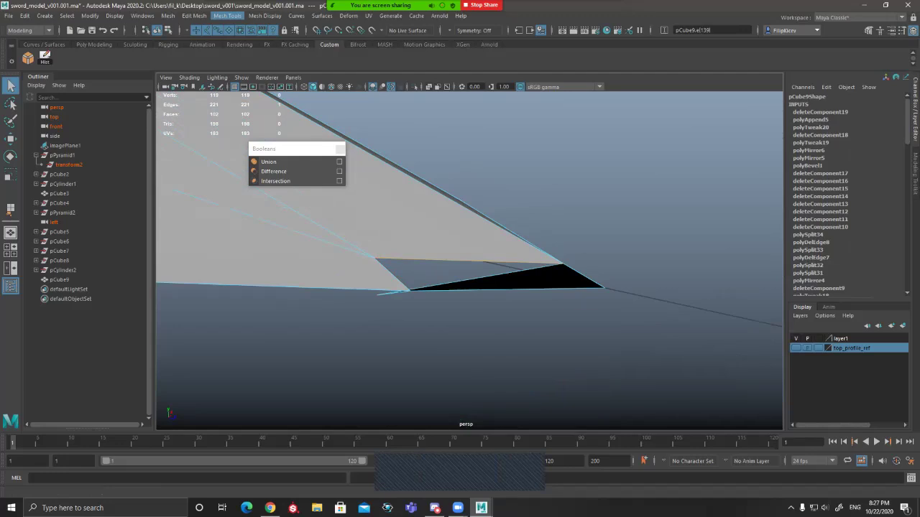
left_click(248, 46)
left_click(467, 262)
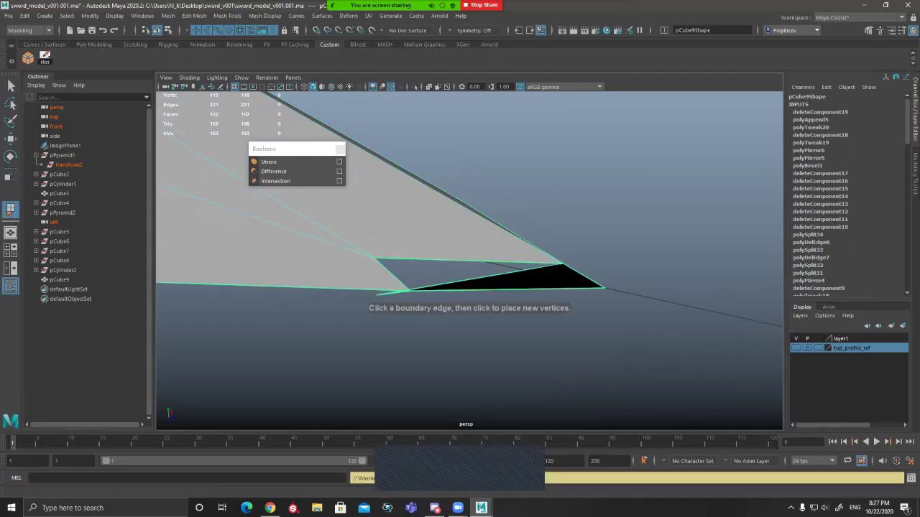
left_click(506, 290)
left_click_drag(506, 290, 480, 247, "alt")
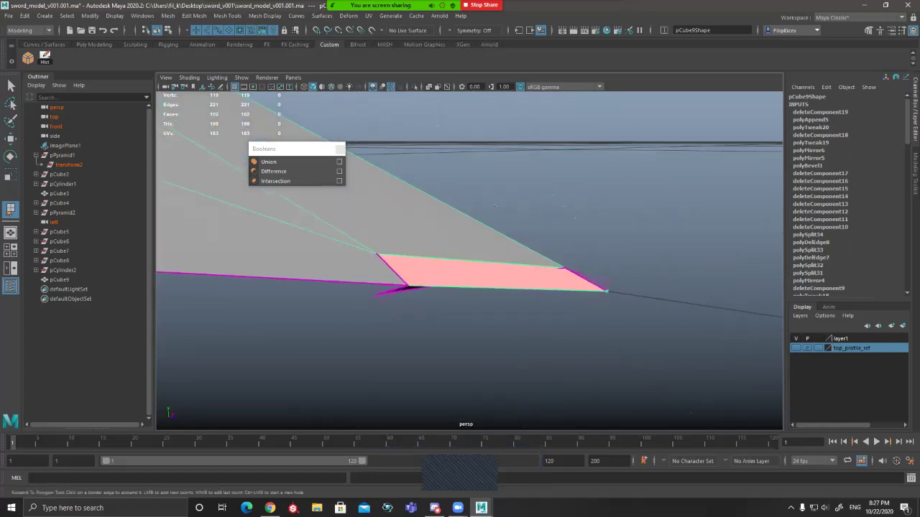
left_click_drag(496, 205, 475, 199, "alt")
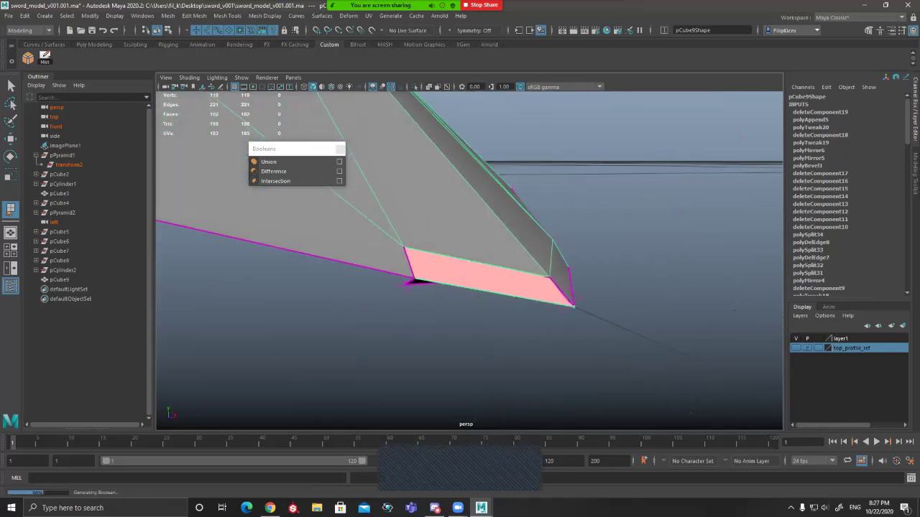
key("q")
key("3")
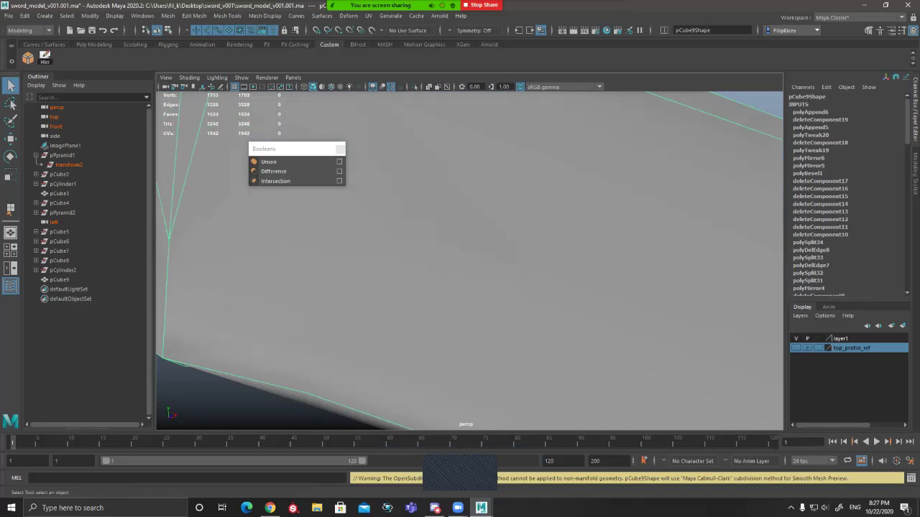
scroll(611, 359, "down", 5)
left_click_drag(611, 388, 549, 361, "alt")
Step: Undo the polygon appended across the side gap and examine the edges and dark inner face around it
key("ctrl+z")
key("ctrl+z")
key("ctrl+z")
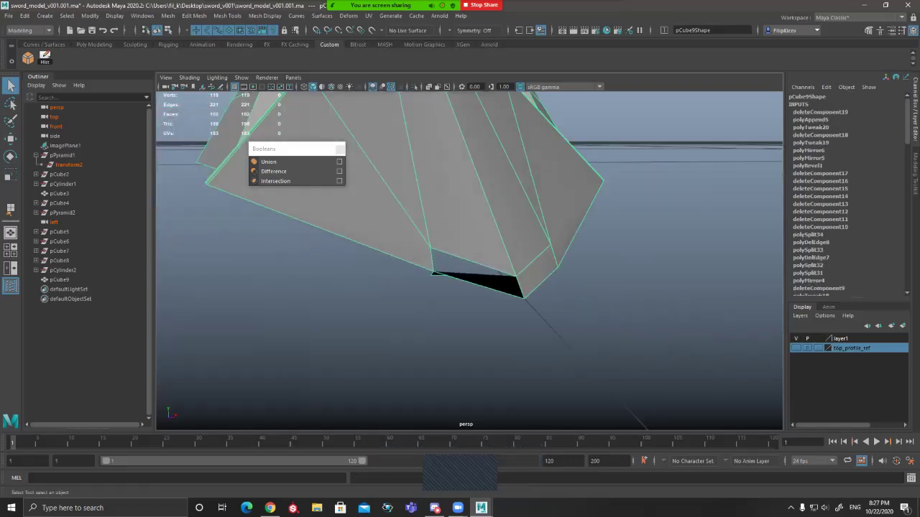
left_click(521, 289)
left_click_drag(521, 289, 584, 289, "alt")
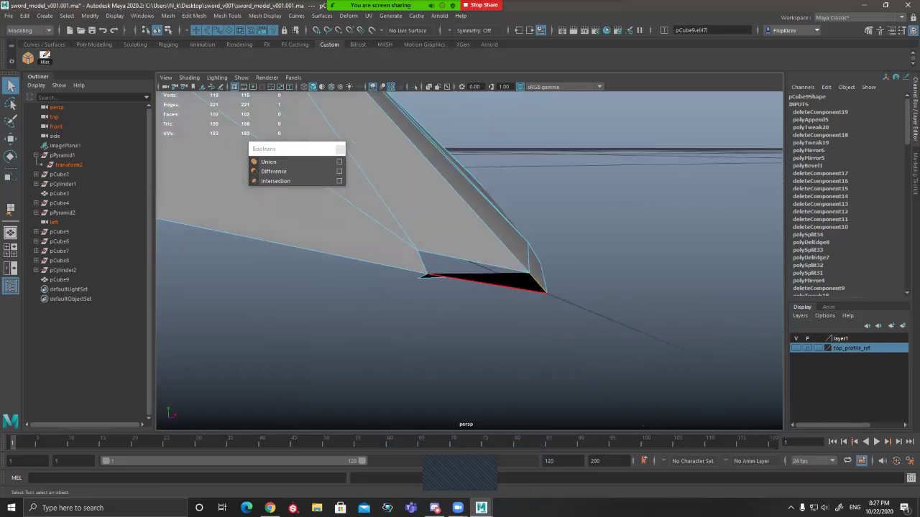
left_click(506, 280)
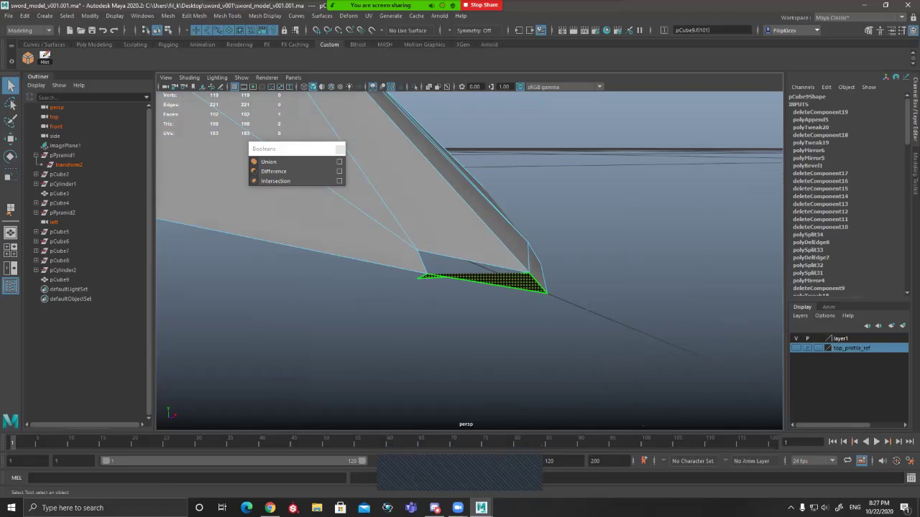
left_click(499, 266)
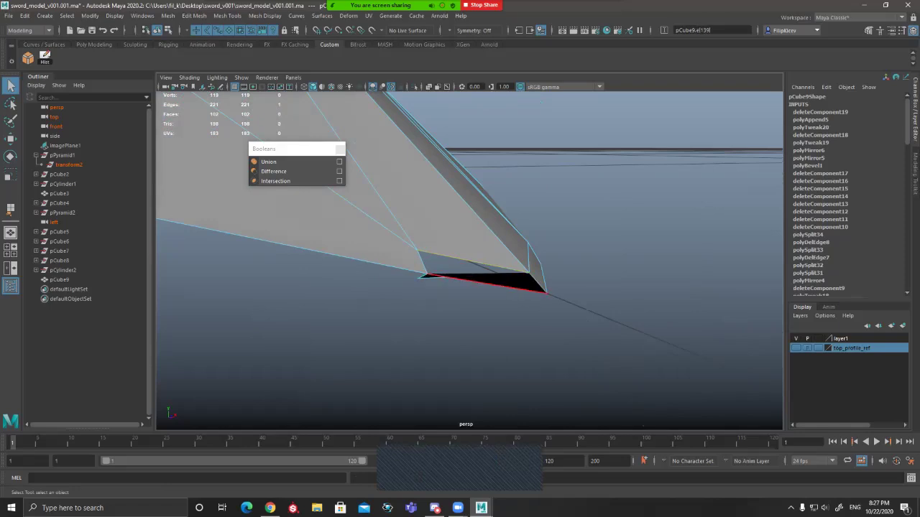
left_click_drag(497, 286, 417, 290, "alt")
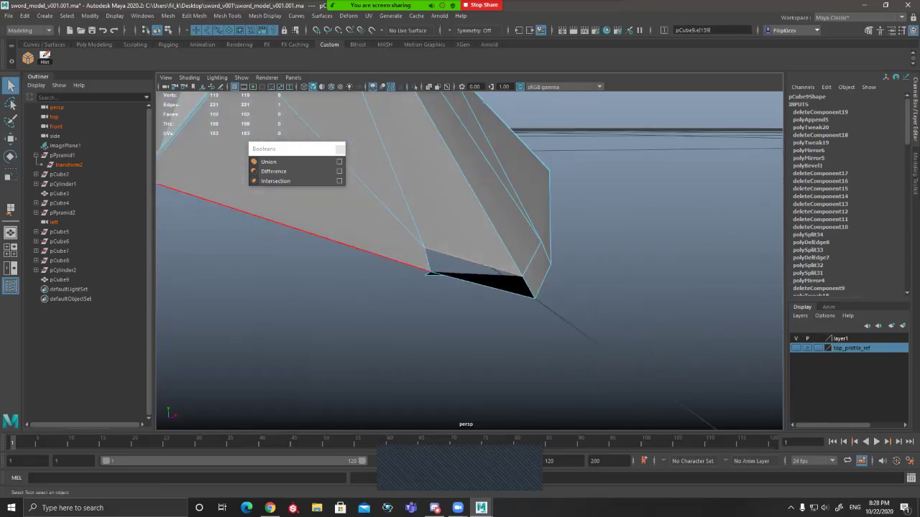
Step: Try to append a polygon from the side gap's upper edge to the short edge at the pommel's tip
left_click(59, 280)
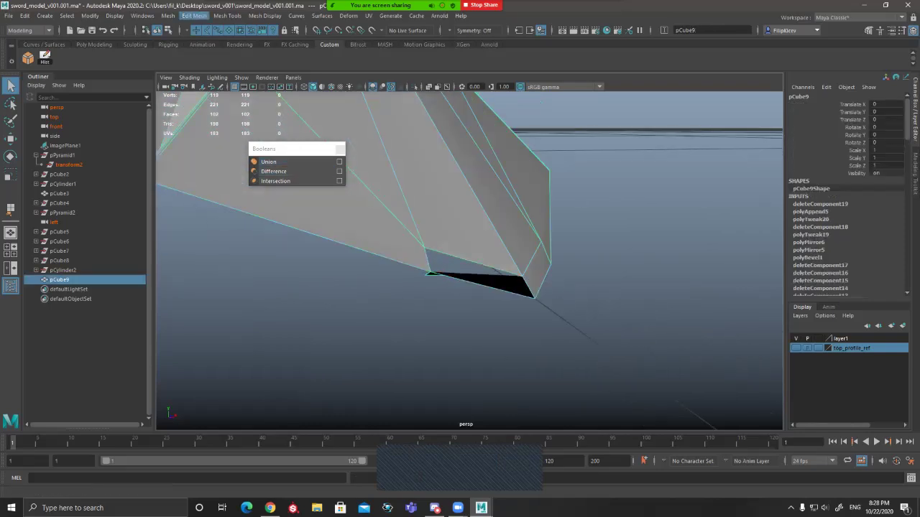
left_click(227, 15)
left_click(252, 50)
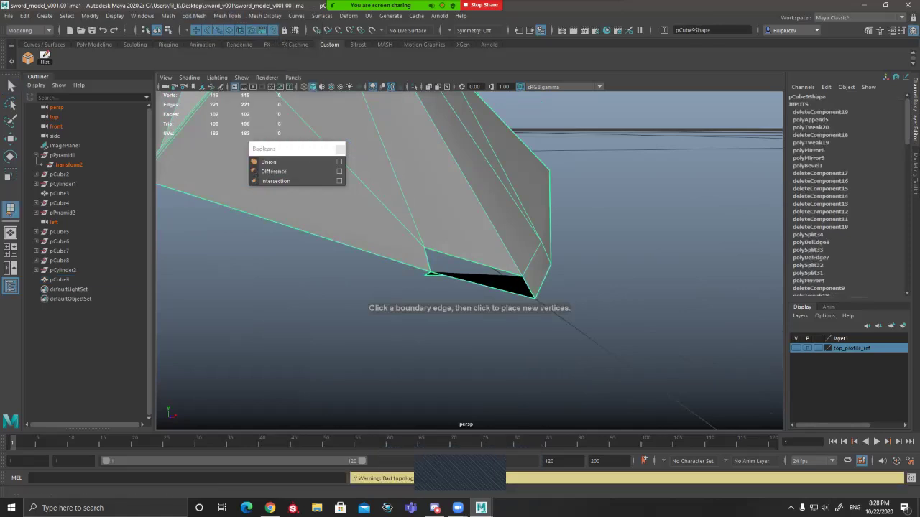
left_click(482, 265)
left_click(529, 287)
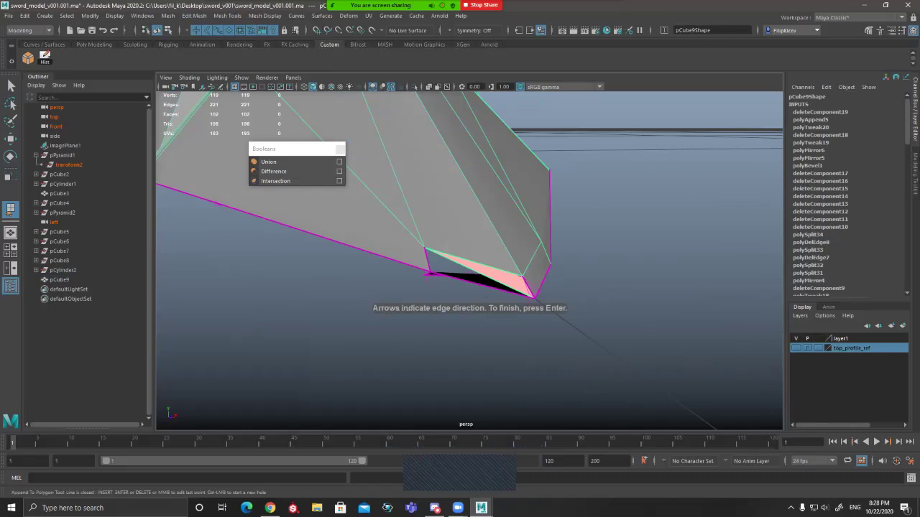
left_click_drag(529, 288, 567, 252, "alt")
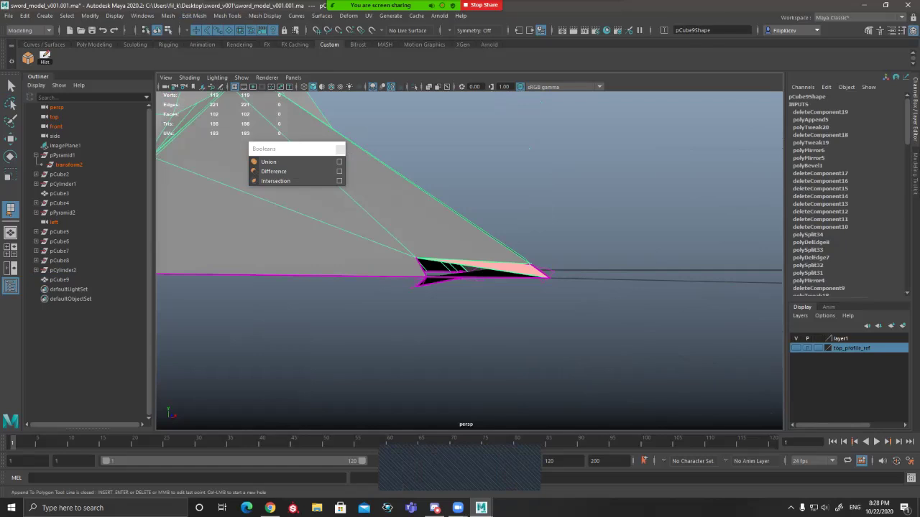
left_click_drag(531, 251, 467, 279, "alt")
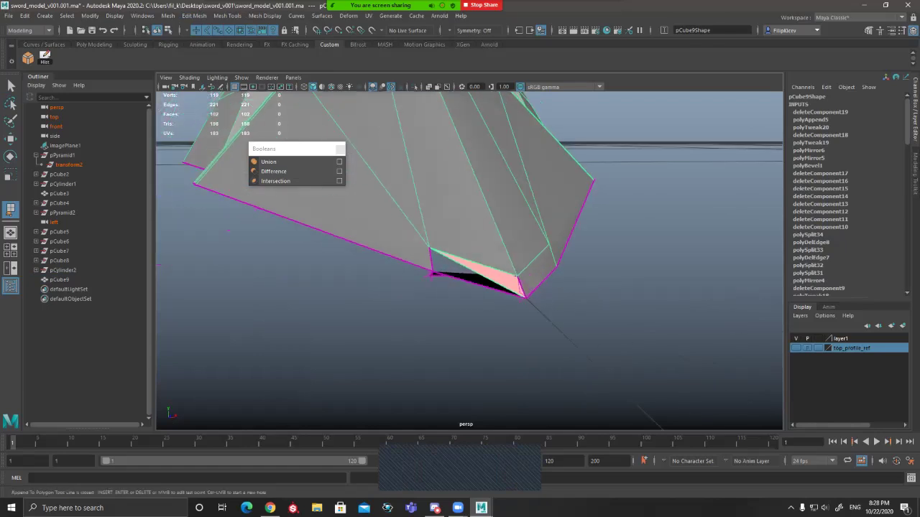
mouse_move(471, 280)
left_mouse_down("alt")
mouse_move(529, 248)
mouse_move(520, 243)
mouse_move(471, 276)
left_mouse_up("alt")
key("Return")
key("q")
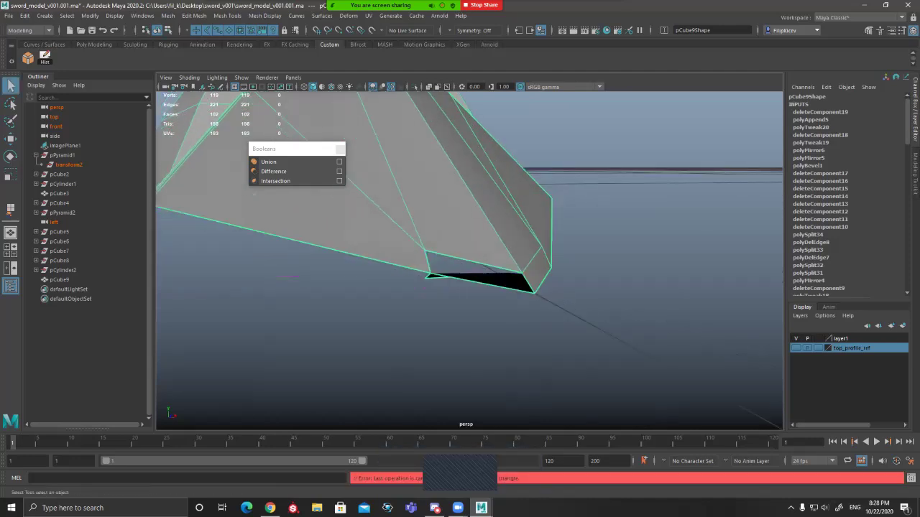
Step: Delete the stray inner face behind the pommel tip's side gap and close the gap with Append to Polygon
key("ctrl+z")
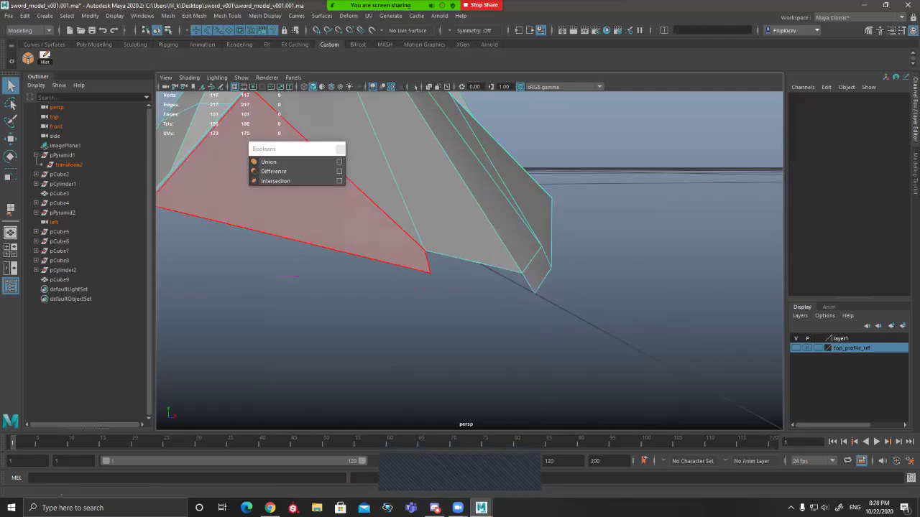
left_click(194, 15)
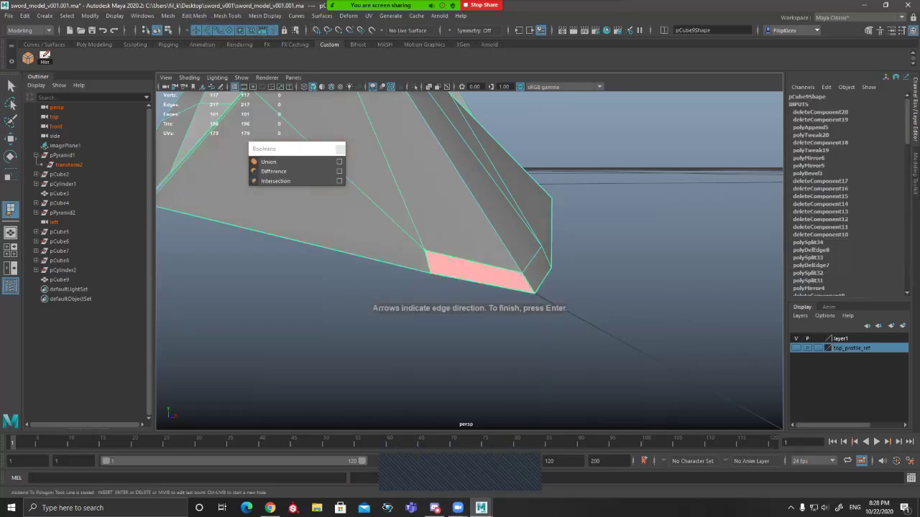
key("Return")
Step: Inspect the closed pommel tip in smoothed, wireframe and shaded display from several angles
key("3")
left_click_drag(503, 288, 432, 295, "alt")
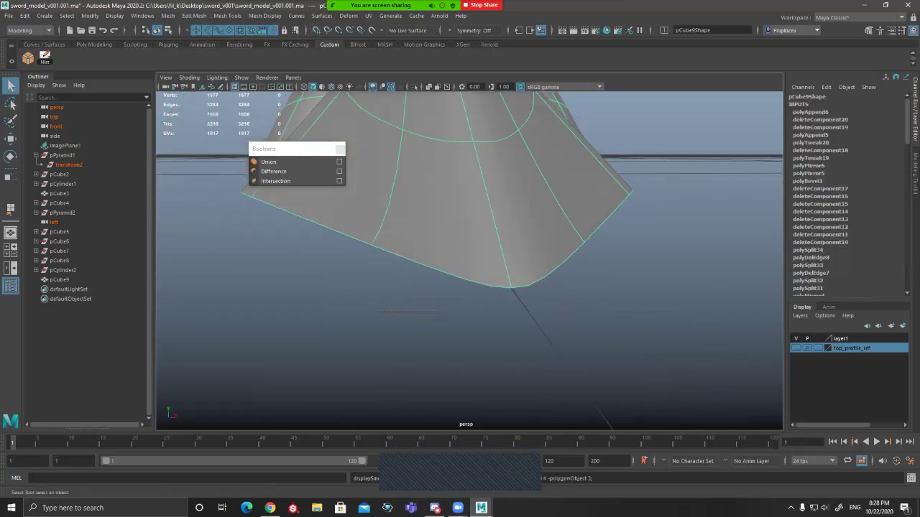
scroll(469, 260, "down", 6)
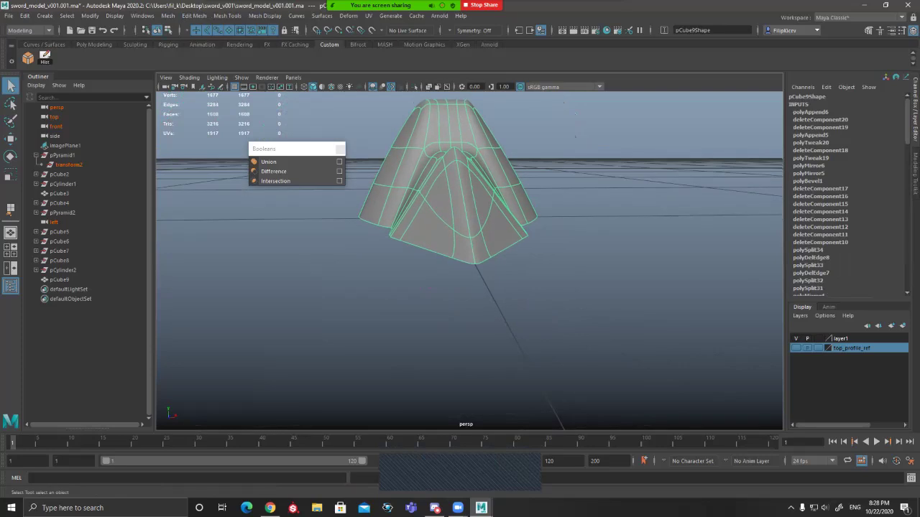
left_click_drag(446, 284, 536, 298, "alt")
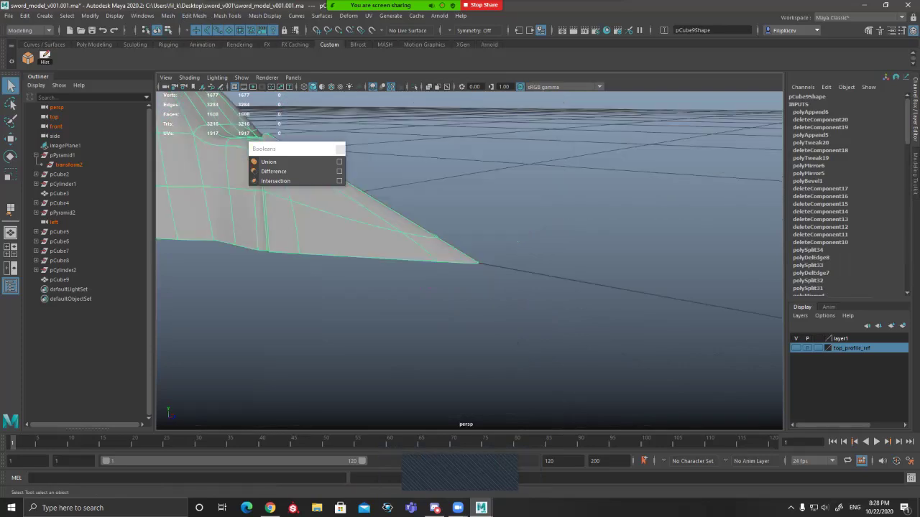
left_click_drag(470, 270, 480, 284, "alt")
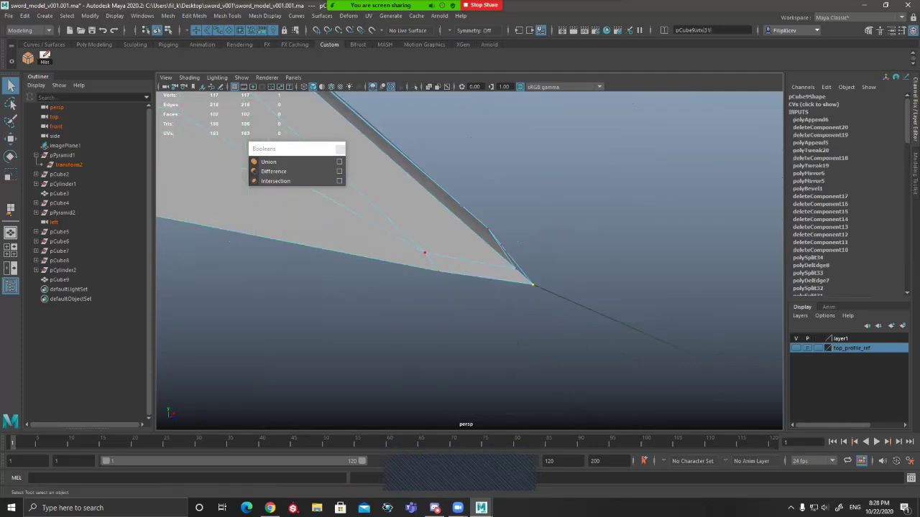
key("4")
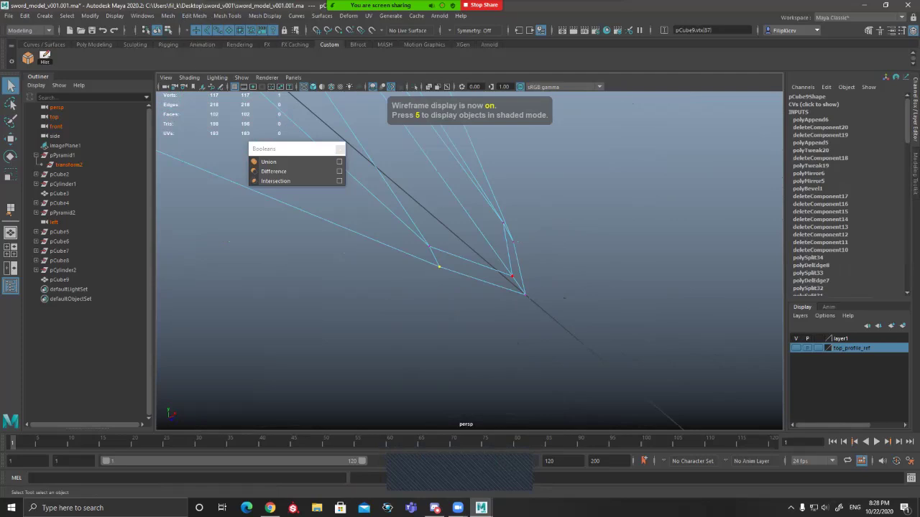
key("5")
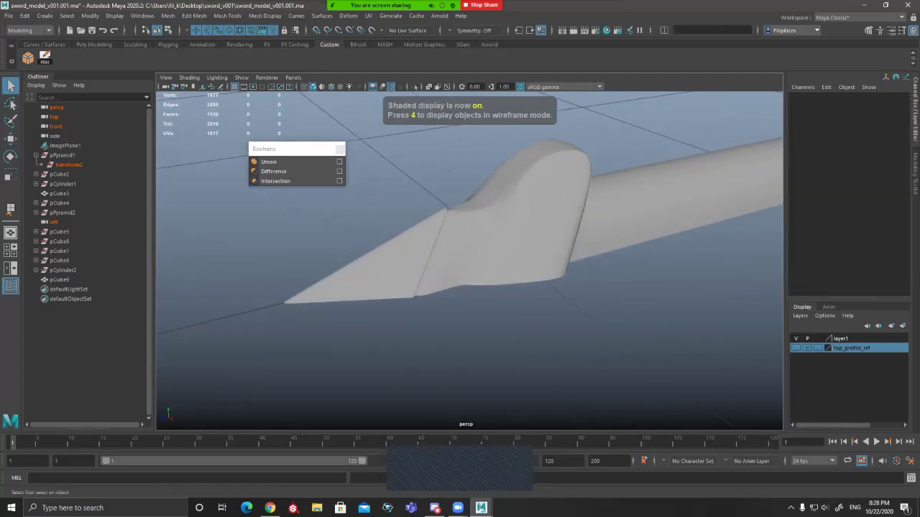
Step: Delete the unneeded edges beside the pommel groove's upper end and check the mesh in smoothed display
scroll(469, 259, "down", 1)
left_click(507, 215)
left_click_drag(506, 216, 449, 209, "alt")
key("1")
left_click_drag(460, 244, 474, 269, "alt")
right_click_drag(474, 270, 547, 270, "alt")
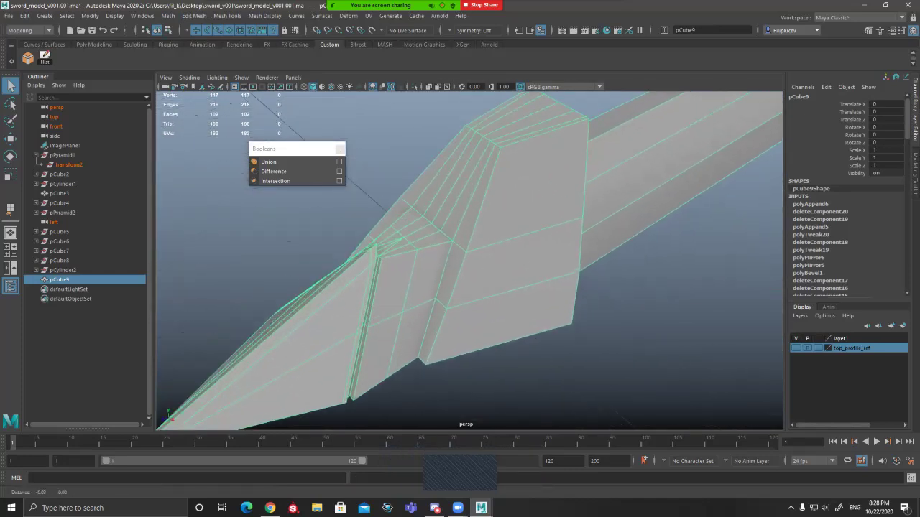
left_click_drag(546, 270, 596, 277, "alt")
right_click_drag(597, 277, 628, 277, "alt")
left_click_drag(629, 277, 463, 248, "alt")
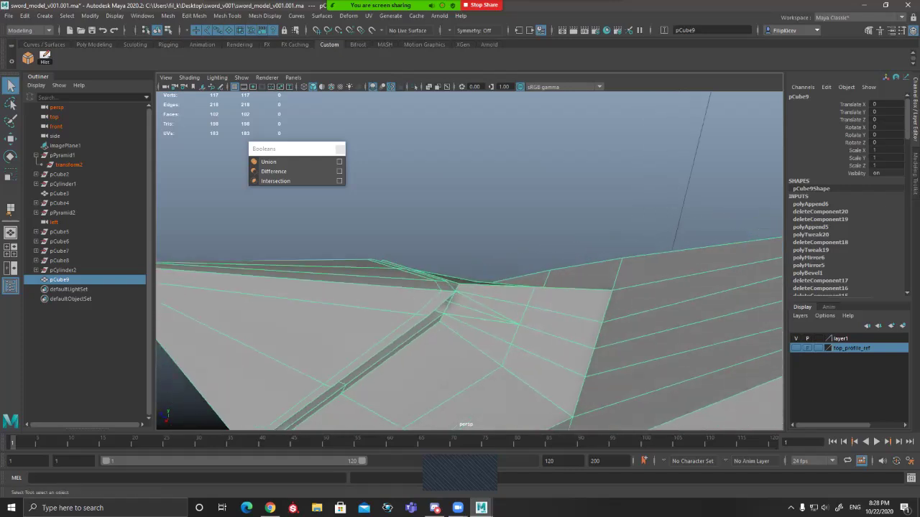
key("F10")
left_click_drag(460, 394, 465, 365, "alt")
key("Delete")
left_click_drag(463, 369, 567, 363, "alt")
key("3")
key("1")
Step: Insert an edge loop with Multi-Cut on the face beside the groove, close to its rim on the raised block's side
left_click_drag(447, 309, 498, 255, "alt")
scroll(446, 274, "up", 5)
key("ctrl+shift+x")
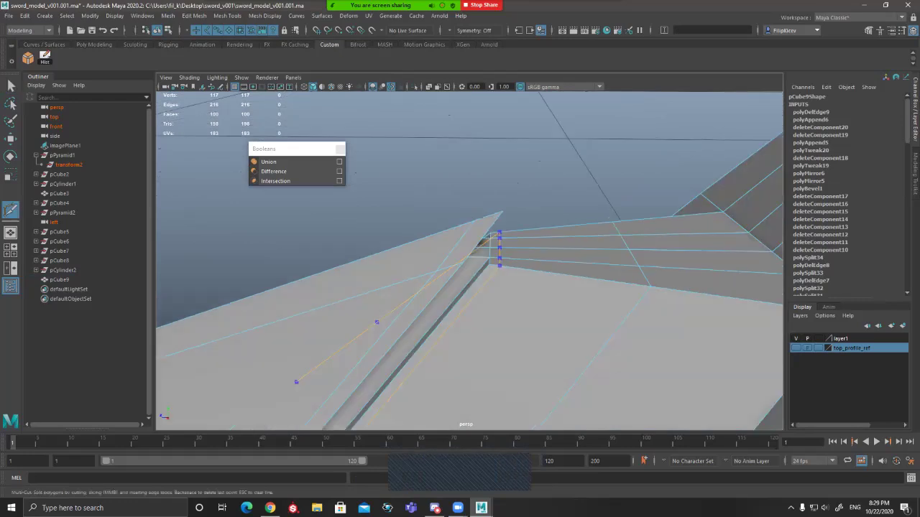
left_click(498, 258, "ctrl")
left_click(499, 266)
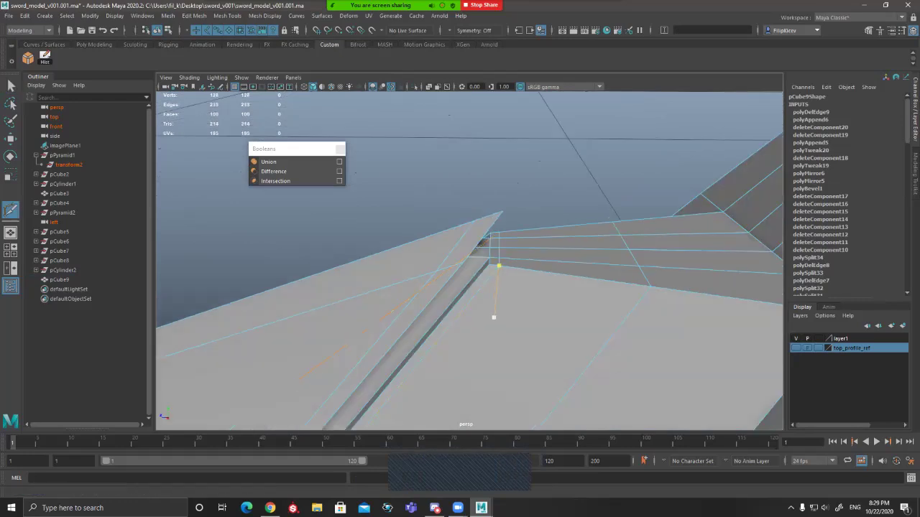
Step: Inspect how the groove and its surroundings smooth with the added edge loop
key("q")
key("3")
left_click_drag(494, 317, 430, 343, "alt")
scroll(471, 319, "down", 8)
left_click(467, 363)
left_click(471, 302)
scroll(471, 302, "up", 8)
key("1")
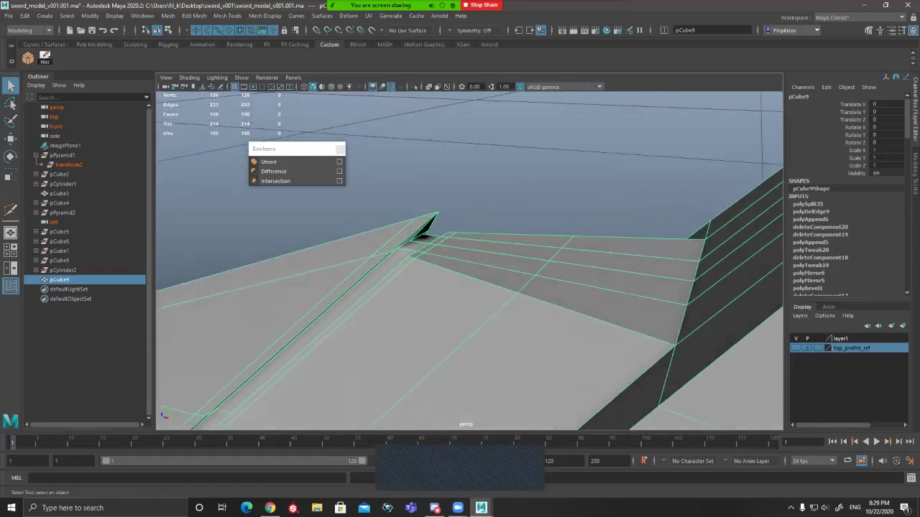
Step: Try inserting an edge loop along the groove's floor close to its rim on the raised block's side, and inspect it smoothed
scroll(430, 344, "up", 5)
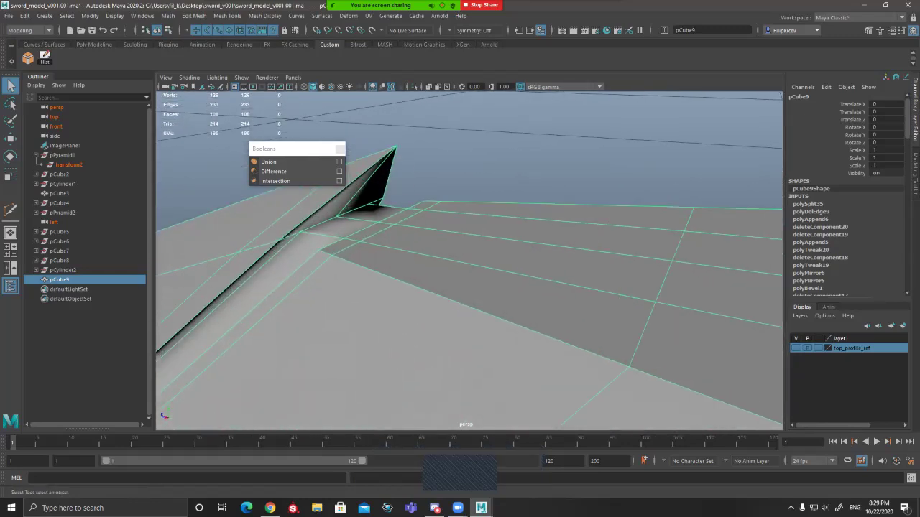
right_click_drag(432, 338, 431, 298)
left_click_drag(432, 299, 474, 311, "alt")
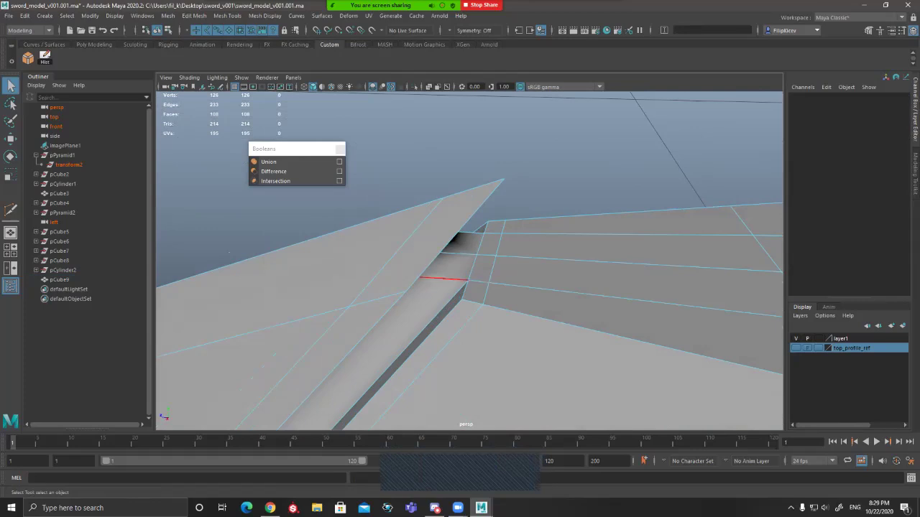
key("ctrl+shift+x")
left_click(462, 279, "ctrl")
left_click_drag(460, 281, 368, 248, "alt")
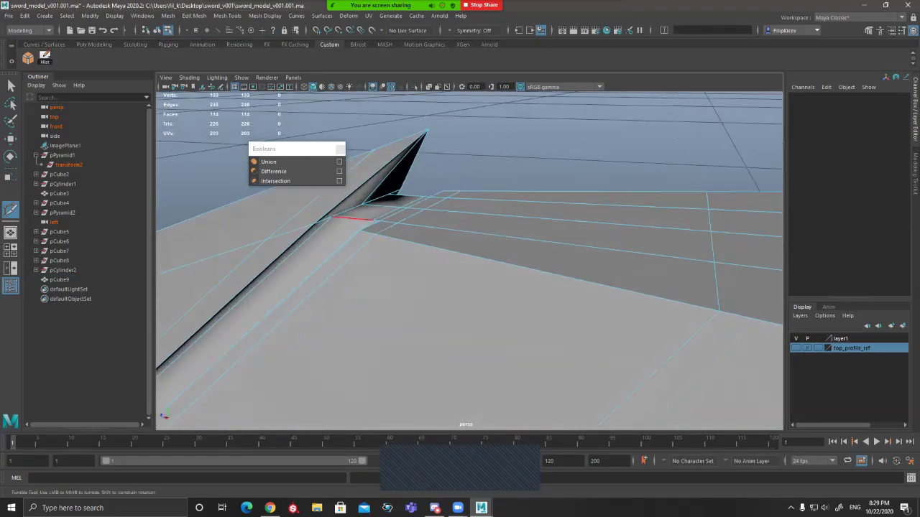
key("q")
key("3")
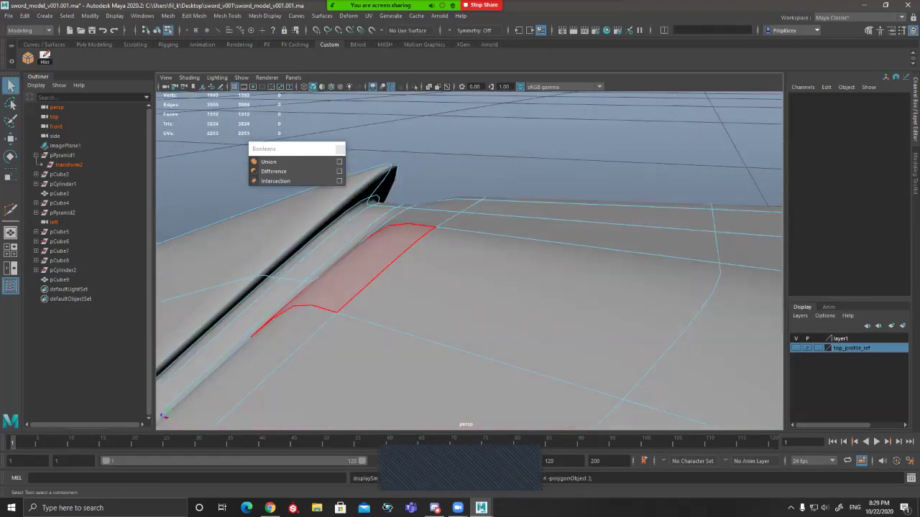
key("F8")
left_click(503, 137)
right_click_drag(460, 259, 359, 266, "alt")
mouse_move(432, 266)
left_mouse_down("alt")
mouse_move(444, 260)
mouse_move(434, 264)
left_mouse_up("alt")
right_click_drag(435, 265, 557, 260, "alt")
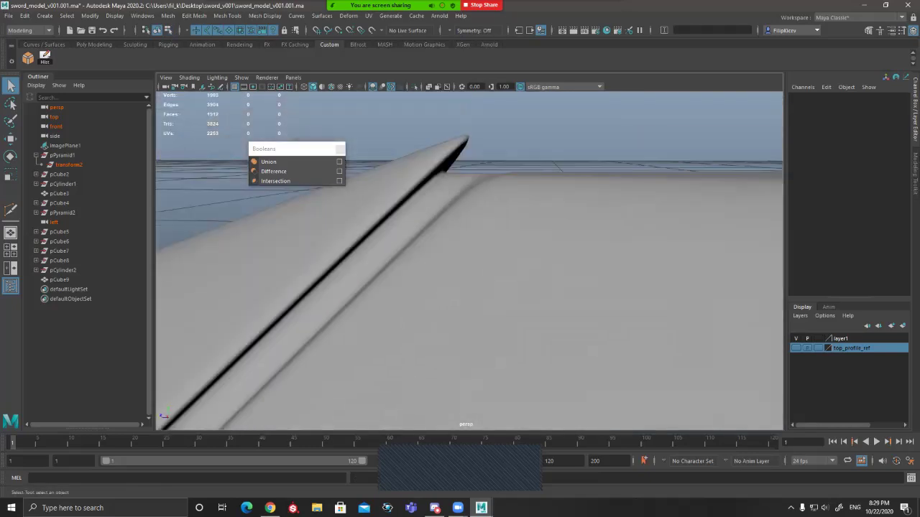
Step: Undo the last edge loop in the groove and return the mesh to unsmoothed display
key("ctrl+z")
key("ctrl+z")
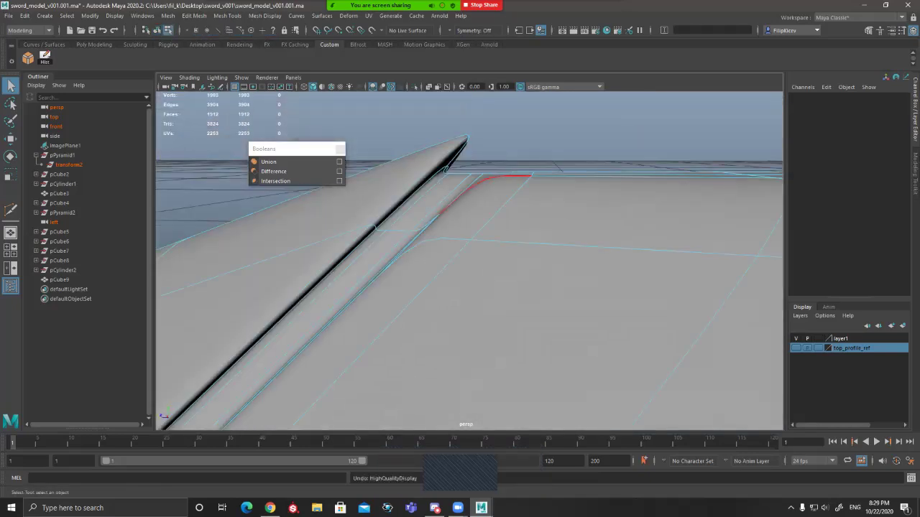
key("ctrl+z")
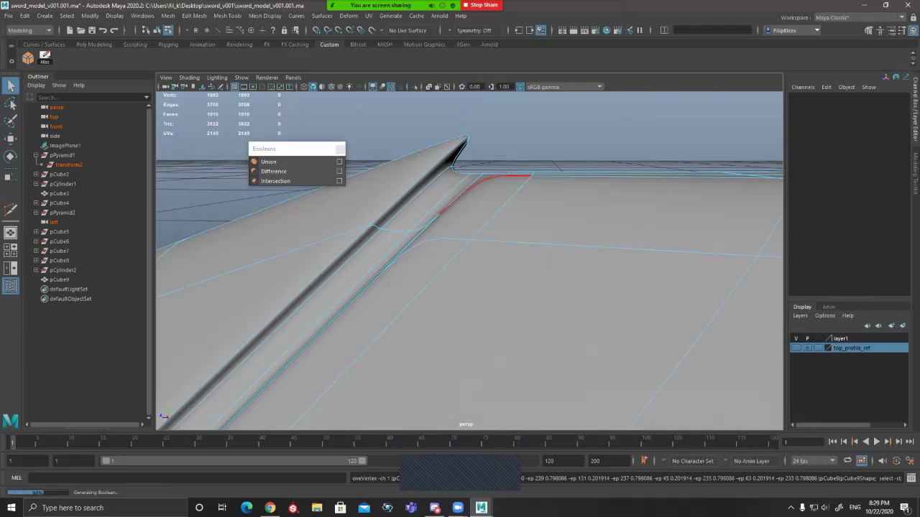
key("F8")
key("1")
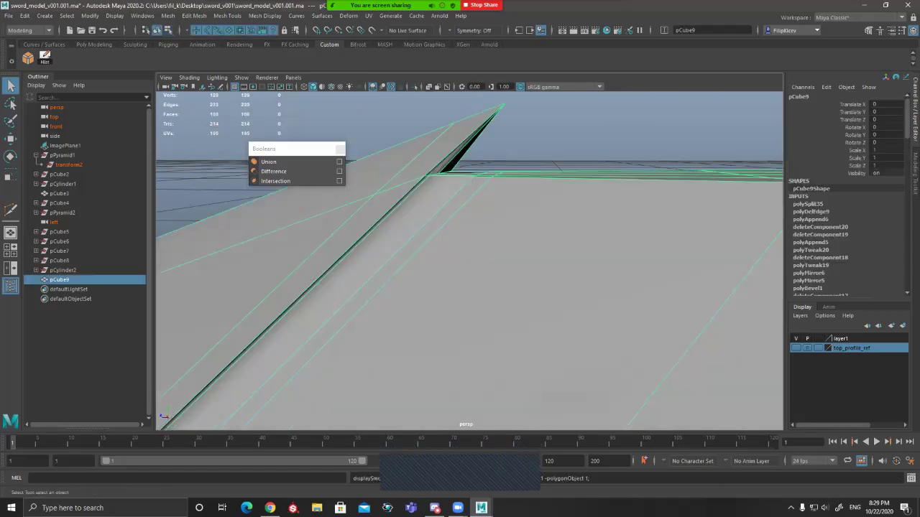
Step: Delete the construction history of the scene's meshes
scroll(848, 245, "down", 15)
scroll(848, 244, "up", 15)
left_click(45, 57)
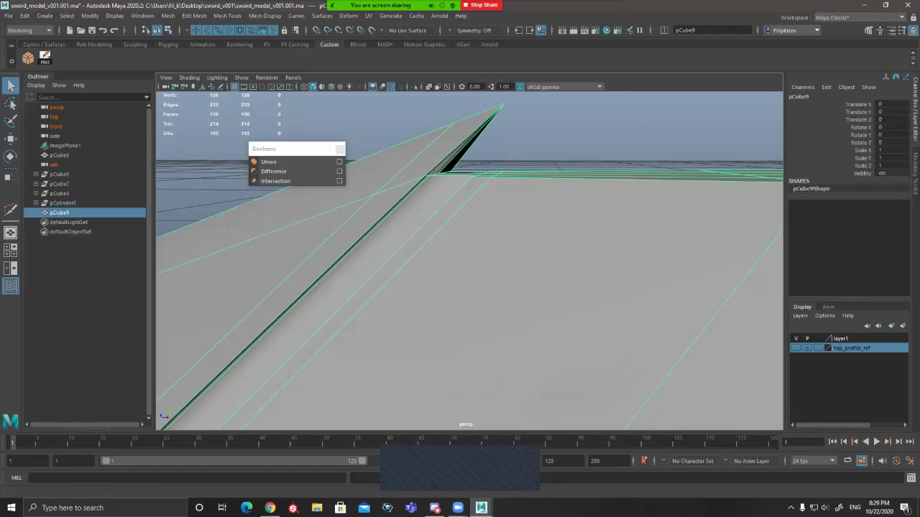
Step: Insert an edge loop along the groove's floor with Multi-Cut and view the pommel smoothed
left_click_drag(467, 237, 476, 253, "alt")
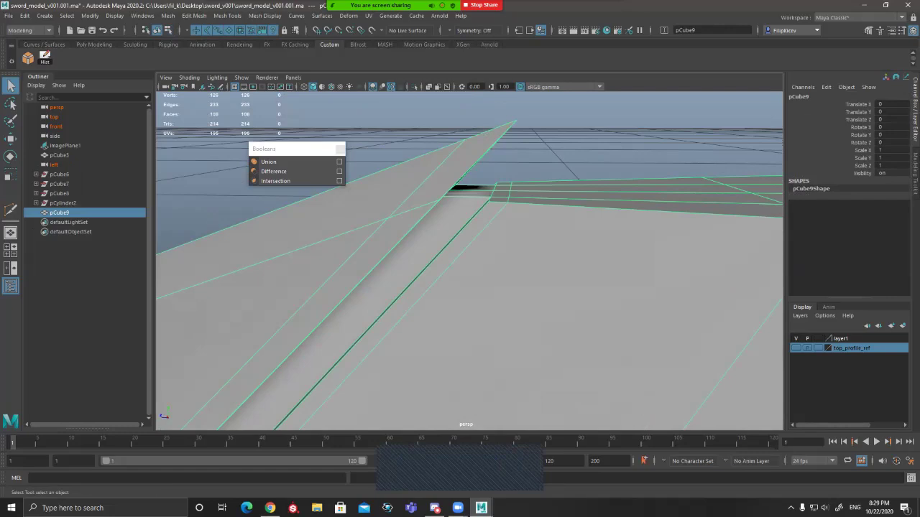
key("ctrl+shift+x")
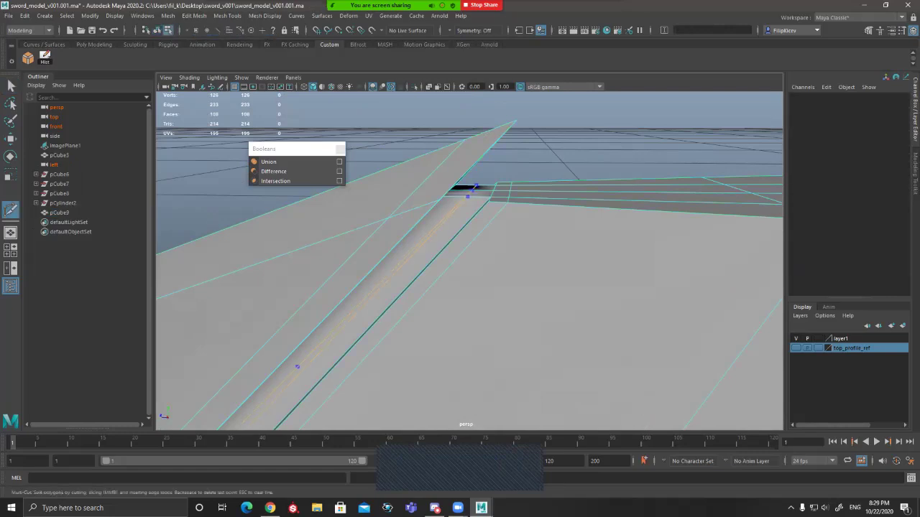
key("q")
left_click_drag(431, 244, 452, 237, "alt")
key("3")
key("F8")
scroll(468, 244, "down", 5)
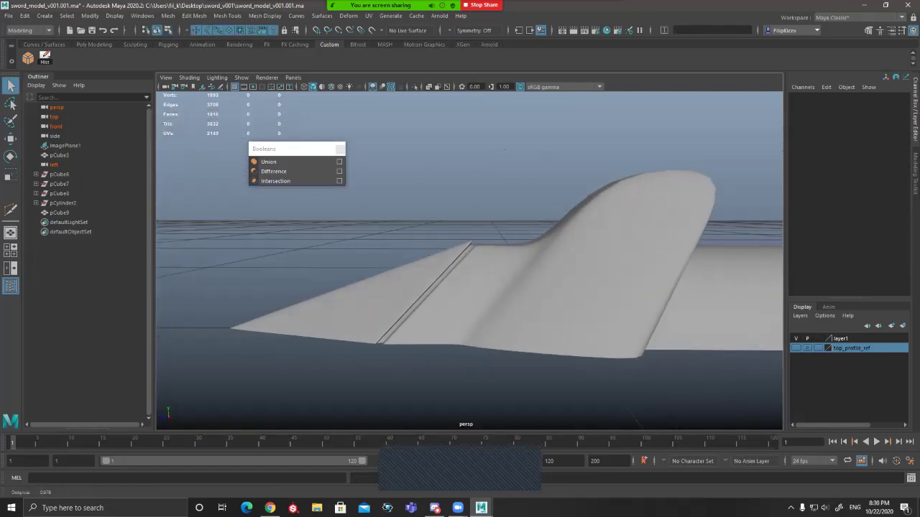
Step: Insert a lengthwise edge loop just below the upper edge of the pommel's side faces with Multi-Cut
left_click(460, 270)
scroll(460, 270, "up", 8)
left_click_drag(460, 270, 503, 298, "alt")
key("1")
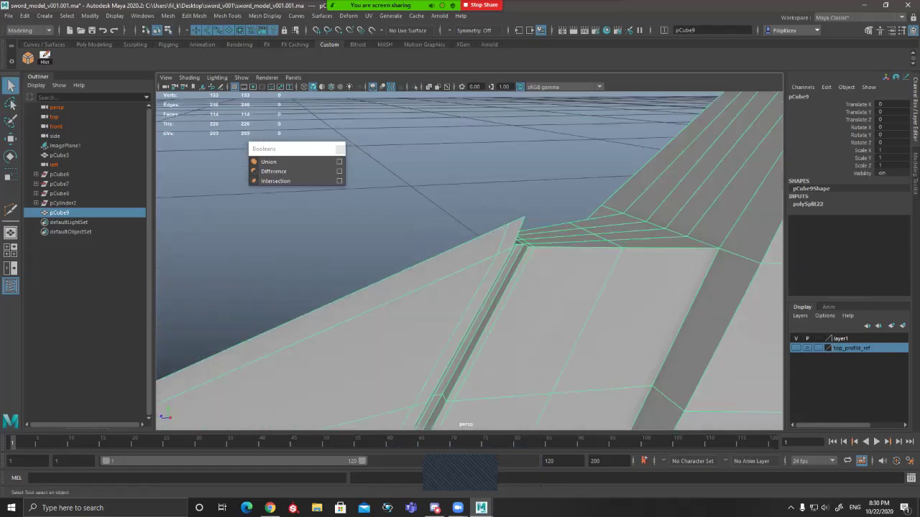
left_click_drag(503, 298, 489, 276, "alt")
key("ctrl+shift+x")
left_click(606, 249, "ctrl")
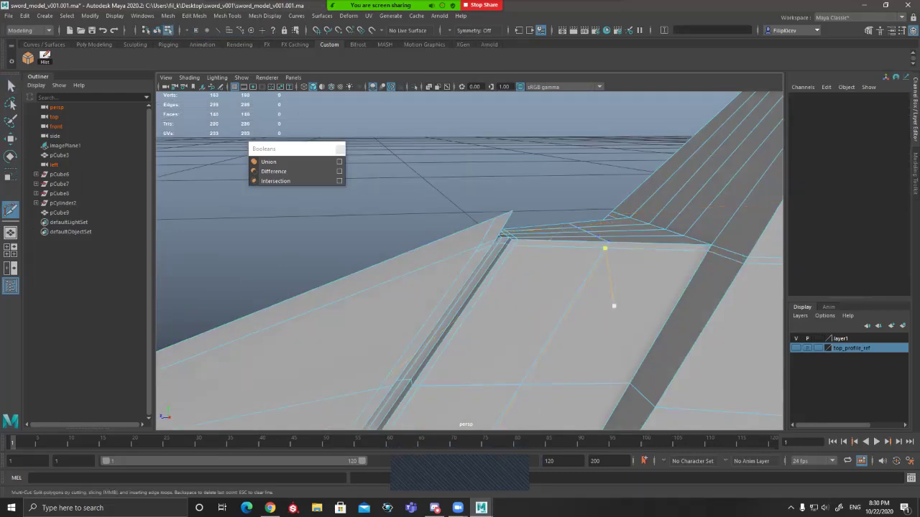
key("Escape")
scroll(612, 318, "down", 5)
left_click_drag(612, 317, 583, 277, "alt")
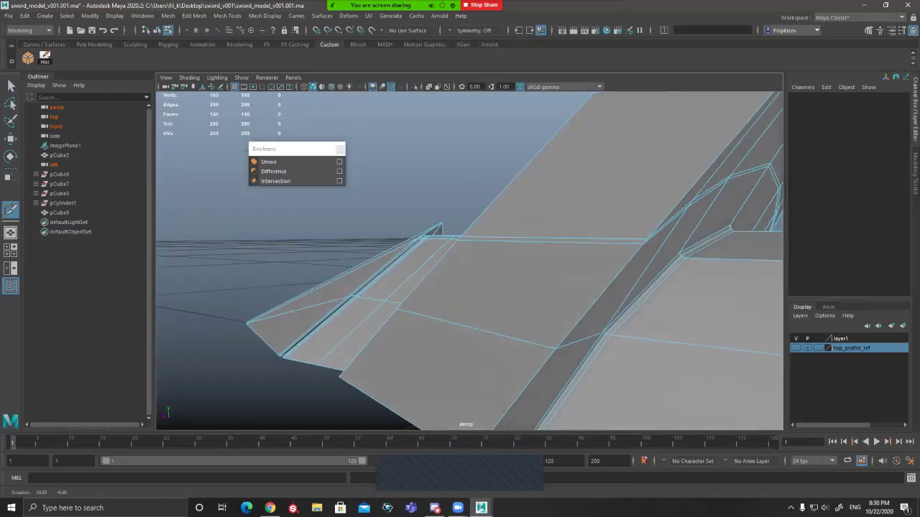
scroll(625, 244, "down", 1)
Step: Inspect the pommel and raised block in smoothed display with the lengthwise edge loop added
key("3")
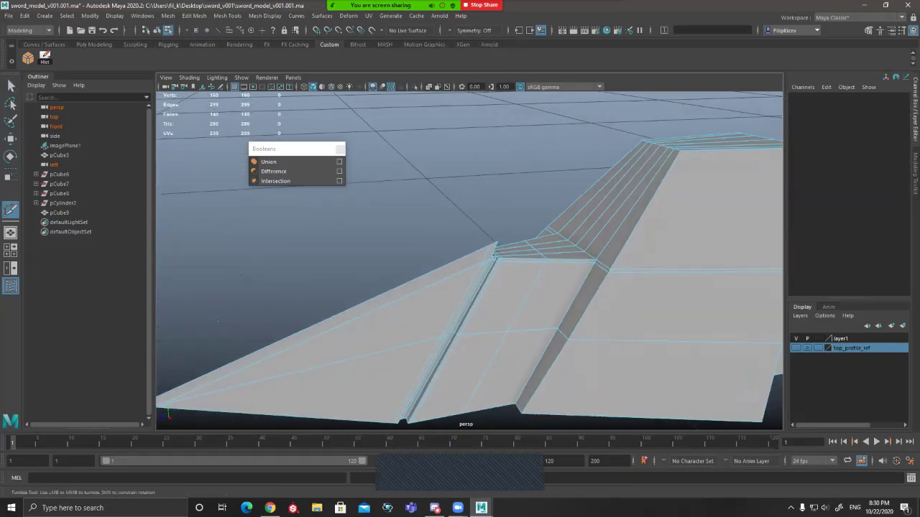
key("q")
key("F8")
left_click_drag(567, 301, 564, 270, "alt")
left_click(564, 273)
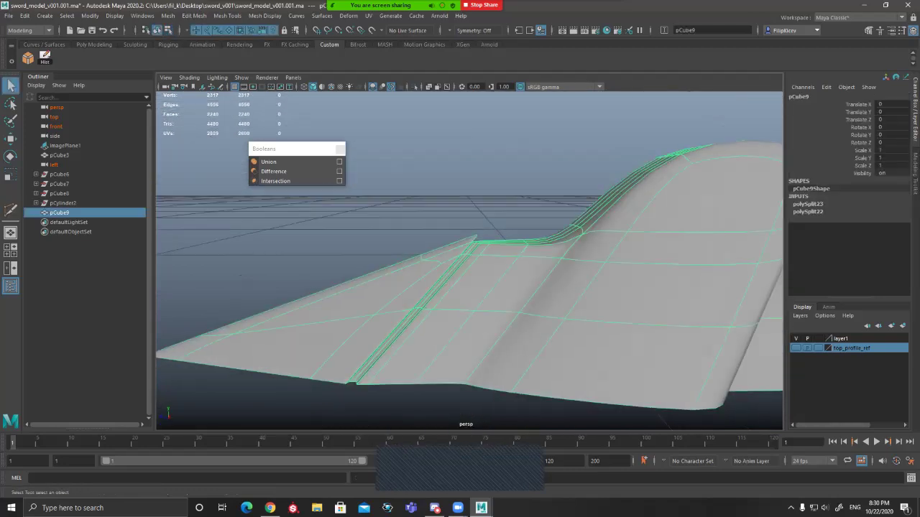
left_click(557, 169)
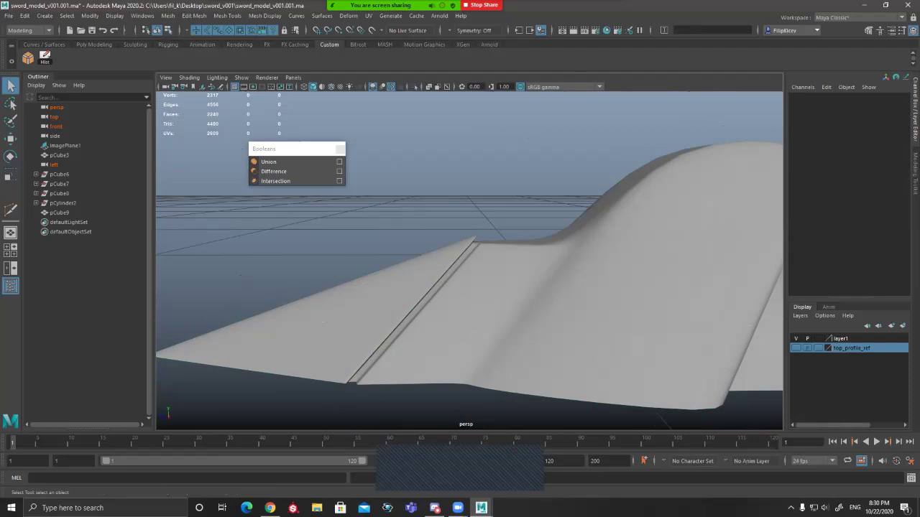
left_click(564, 277)
middle_click_drag(564, 276, 431, 250, "alt")
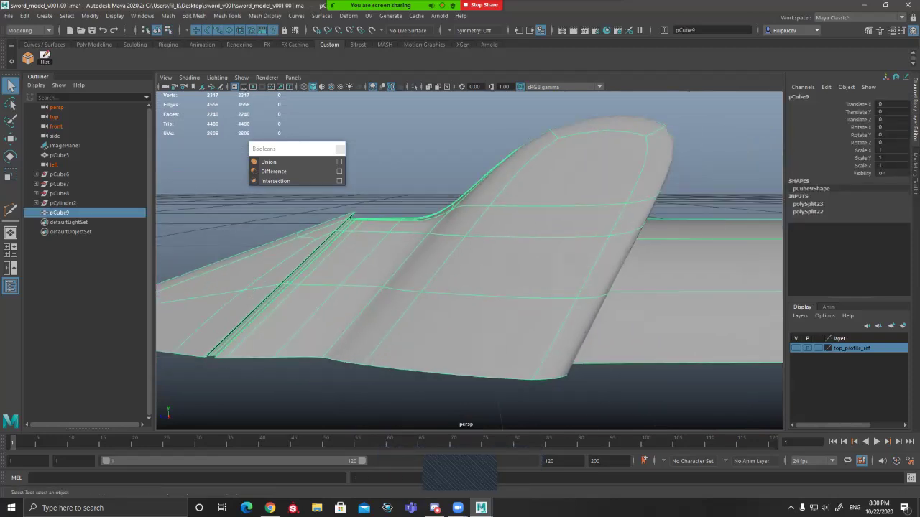
Step: Examine the lengthwise loop's course across the raised block in unsmoothed display, selecting two edges beside it
key("1")
left_click_drag(460, 262, 410, 248, "alt")
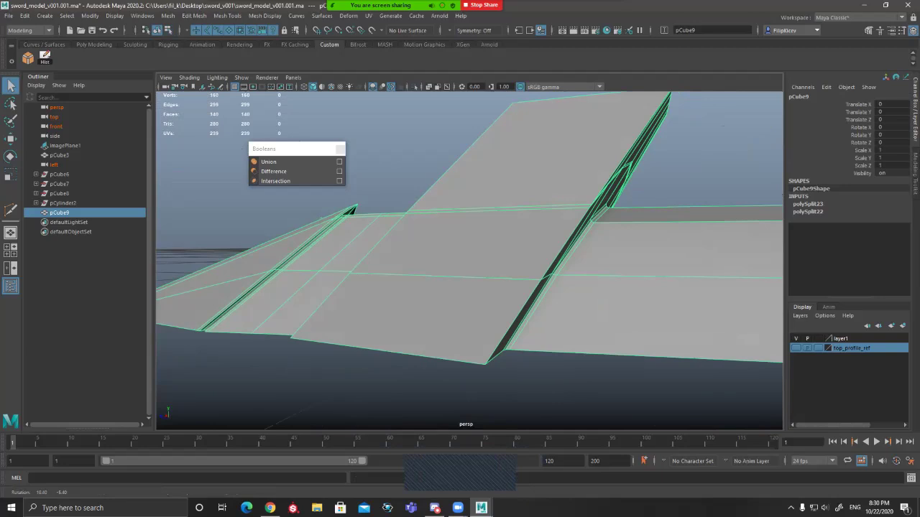
left_click_drag(431, 251, 532, 252, "alt")
key("F10")
left_click(536, 235)
left_click(533, 238, "shift")
left_click_drag(533, 241, 672, 225, "alt")
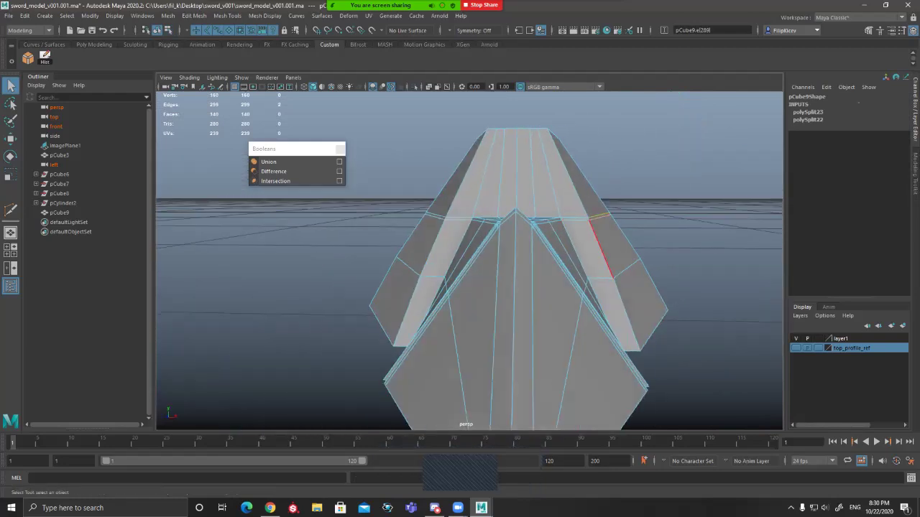
left_click_drag(602, 248, 583, 249, "alt")
key("F8")
right_click_drag(469, 260, 476, 260, "alt")
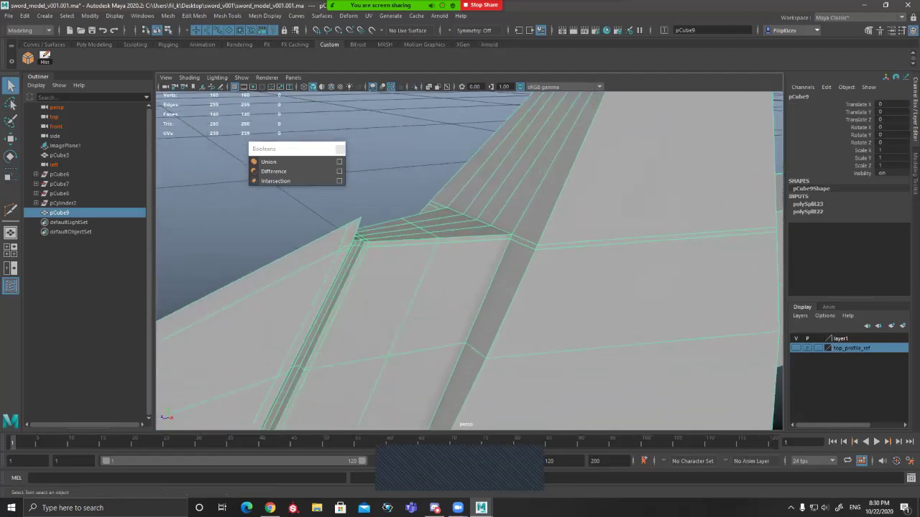
Step: Cut a new edge path from the raised block's lower corner around its back to the other side, and delete the loop edges it replaces
key("g")
left_click(511, 234)
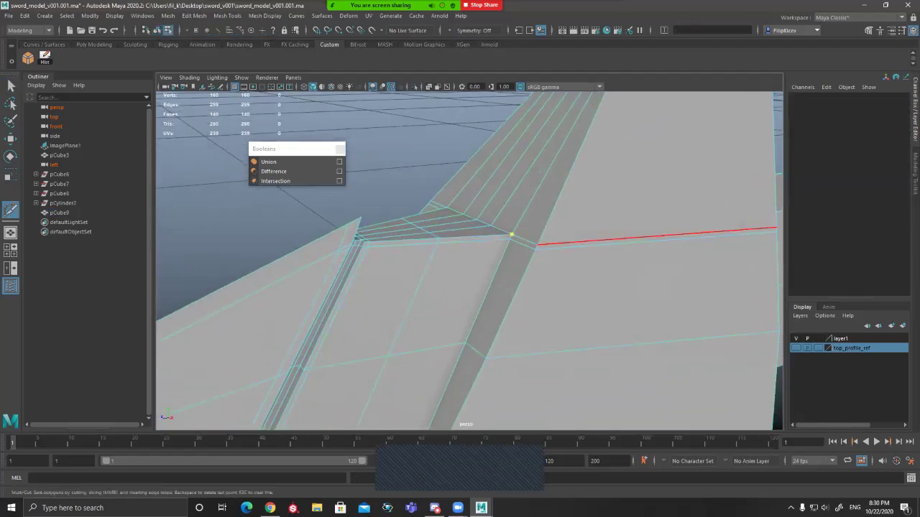
left_click_drag(611, 240, 568, 237, "alt")
right_click_drag(575, 238, 524, 234, "alt")
left_click(656, 207)
left_click_drag(655, 207, 464, 190, "alt")
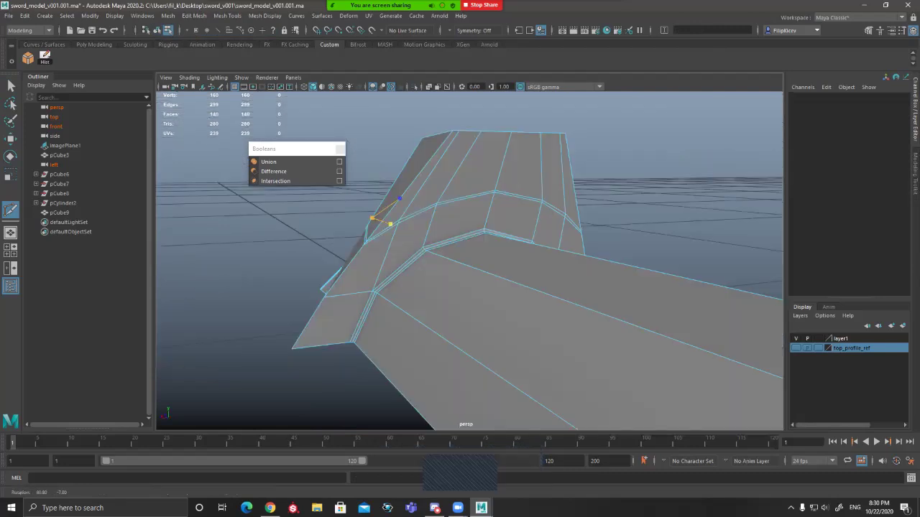
left_click_drag(579, 178, 574, 192, "alt")
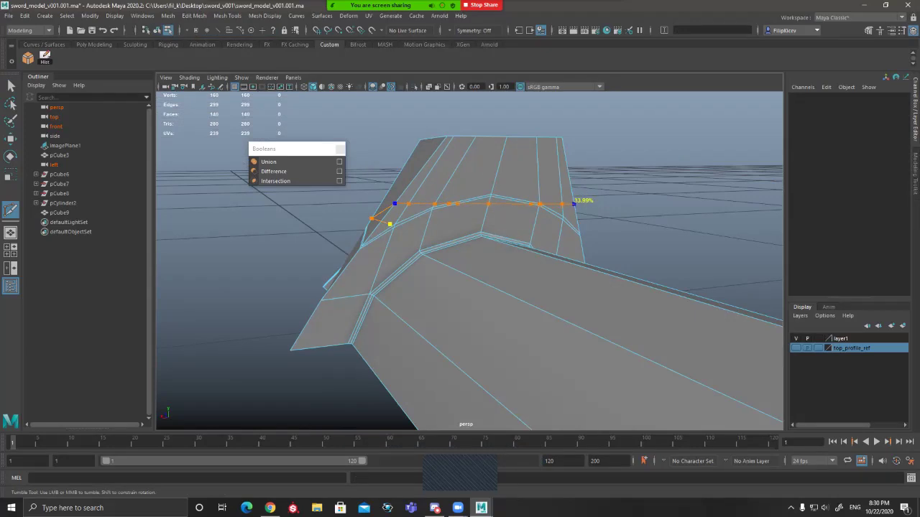
left_click_drag(574, 204, 496, 225, "alt")
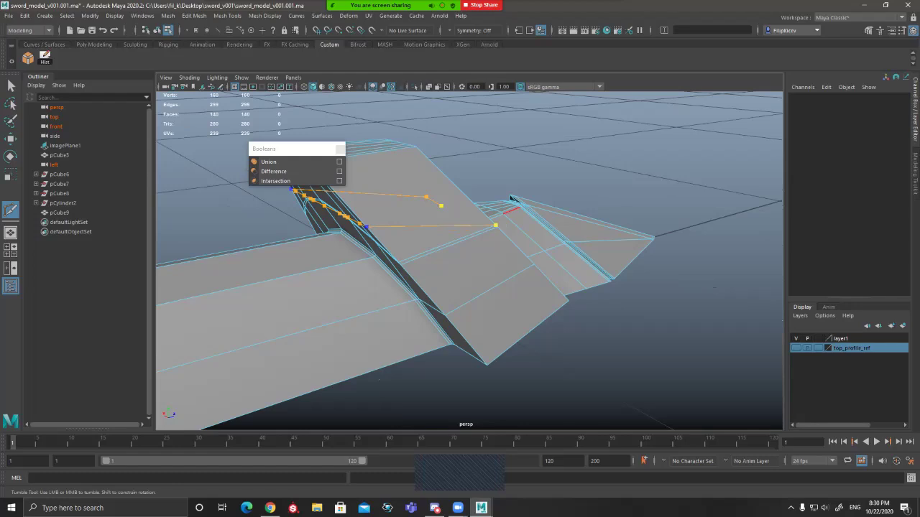
key("ctrl+Delete")
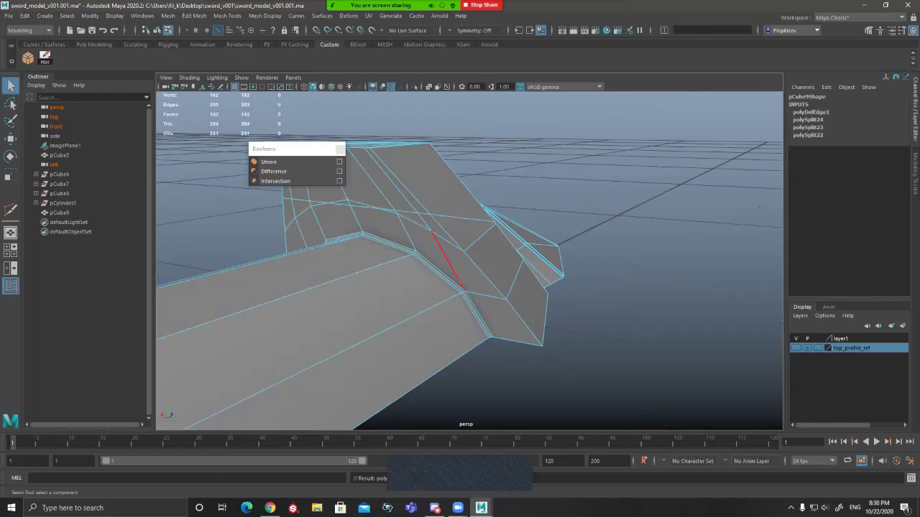
Step: Cut connecting edges across the raised block's back with Multi-Cut, delete the leftover loop edges and check the result smoothed and unsmoothed
key("ctrl+shift+x")
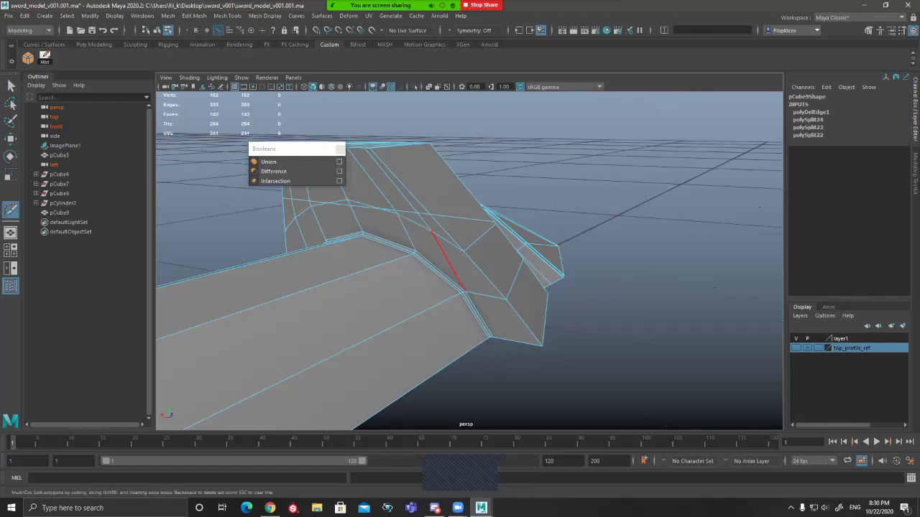
left_click(432, 231)
left_click(355, 217)
left_click_drag(355, 217, 421, 214, "alt")
left_click(335, 228)
key("q")
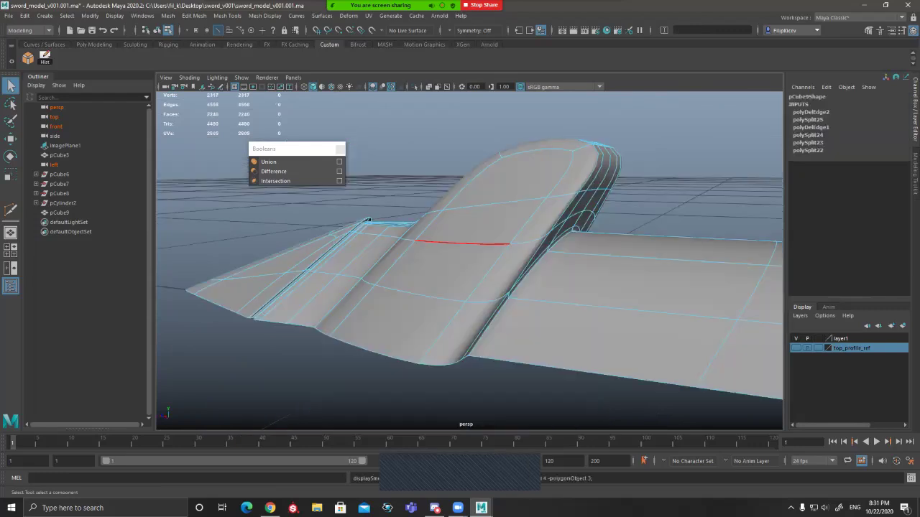
key("F8")
left_click_drag(462, 243, 457, 282, "alt")
key("1")
scroll(470, 261, "up", 4)
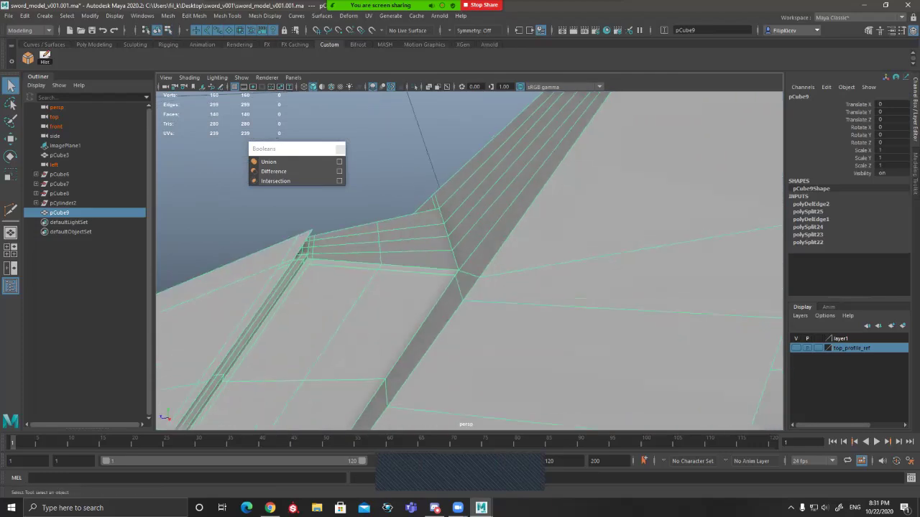
Step: Examine the transition from the pommel's sloped surface into the raised block in smoothed and unsmoothed display
scroll(469, 261, "down", 4)
mouse_move(465, 280)
left_mouse_down("alt")
mouse_move(470, 263)
mouse_move(440, 239)
mouse_move(455, 240)
mouse_move(456, 277)
left_mouse_up("alt")
scroll(469, 261, "up", 1)
key("3")
left_click(403, 173)
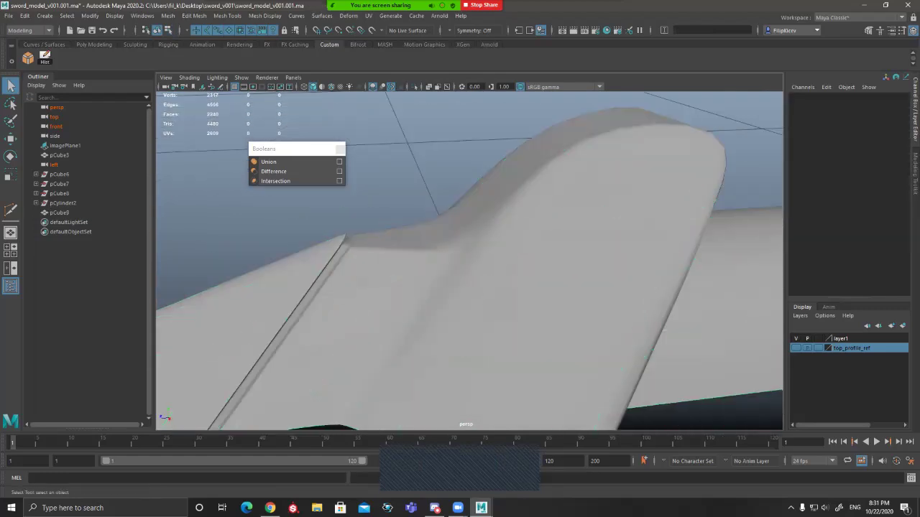
left_click_drag(402, 173, 424, 205, "alt")
left_click(460, 288)
key("1")
scroll(460, 288, "down", 5)
left_click_drag(403, 244, 473, 374, "alt")
scroll(473, 374, "up", 1)
scroll(469, 261, "up", 5)
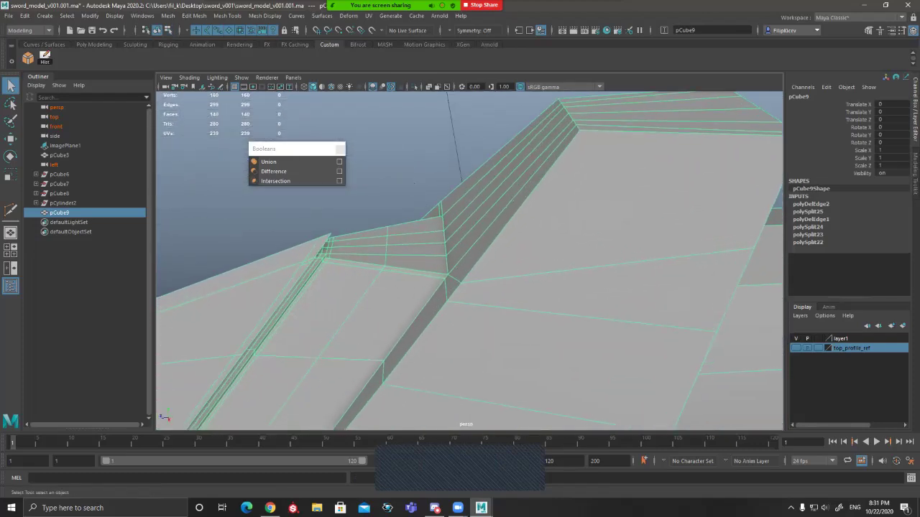
Step: Insert supporting edge loops with Multi-Cut along the raised block's base, and check the pommel in smoothed and unsmoothed display
key("y")
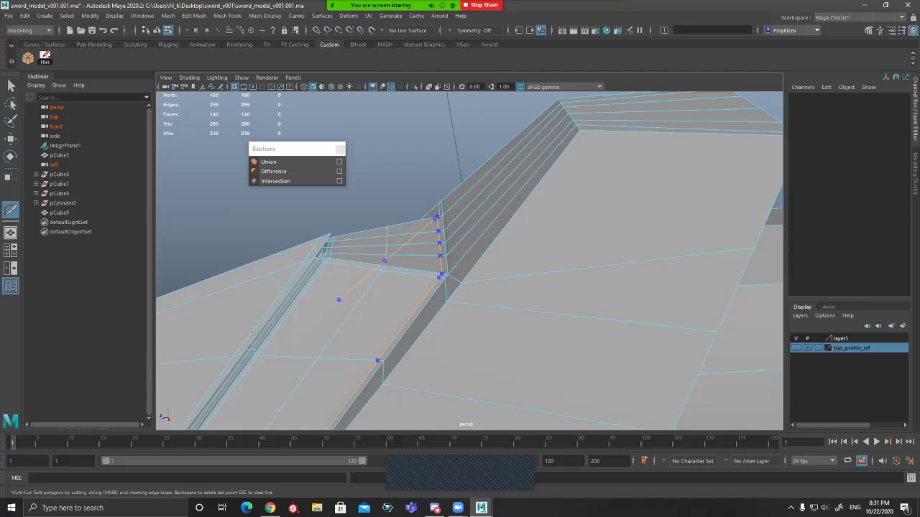
left_click(441, 276, "ctrl")
key("3")
key("q")
key("F10")
left_click_drag(417, 288, 453, 294, "alt")
key("F8")
key("1")
scroll(452, 295, "up", 4)
scroll(452, 294, "down", 2)
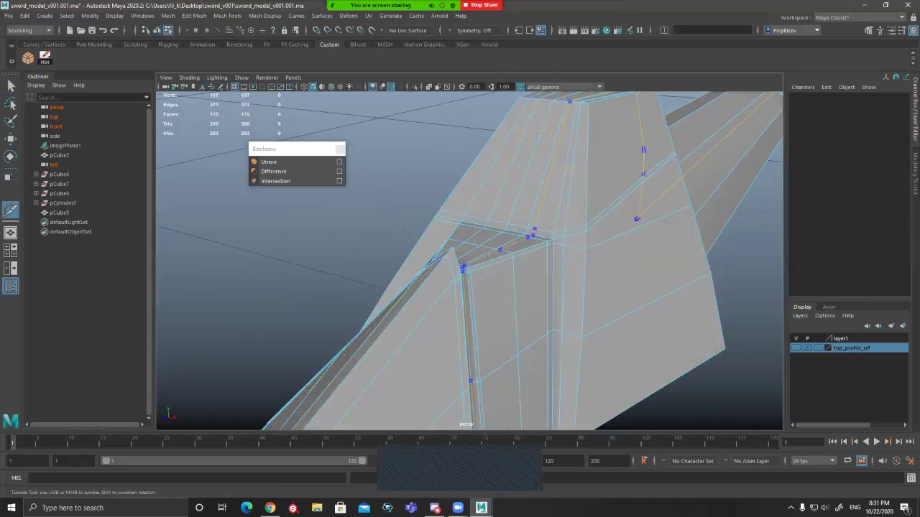
Step: Insert an edge loop with Multi-Cut running lengthwise along the narrow strip beside the sloped recess
key("Return")
left_click_drag(531, 245, 607, 261, "alt")
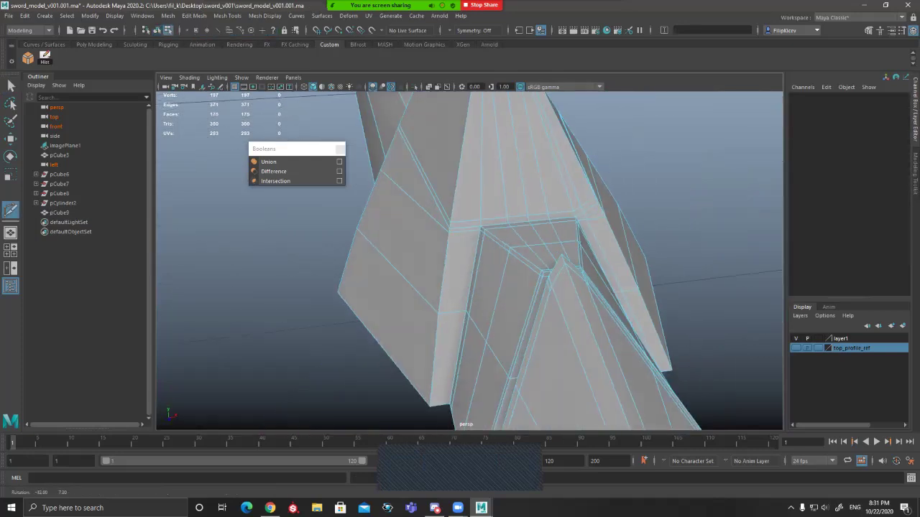
left_click(460, 311, "ctrl")
left_click_drag(460, 312, 431, 276, "alt")
left_click(447, 237)
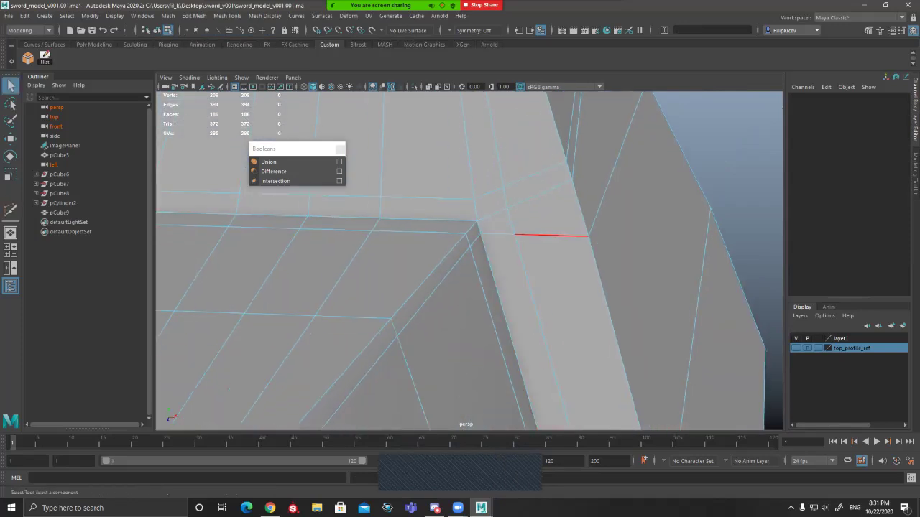
Step: Try merging the three loop vertices around one upper corner of the recess to their center
key("F9")
key("F10")
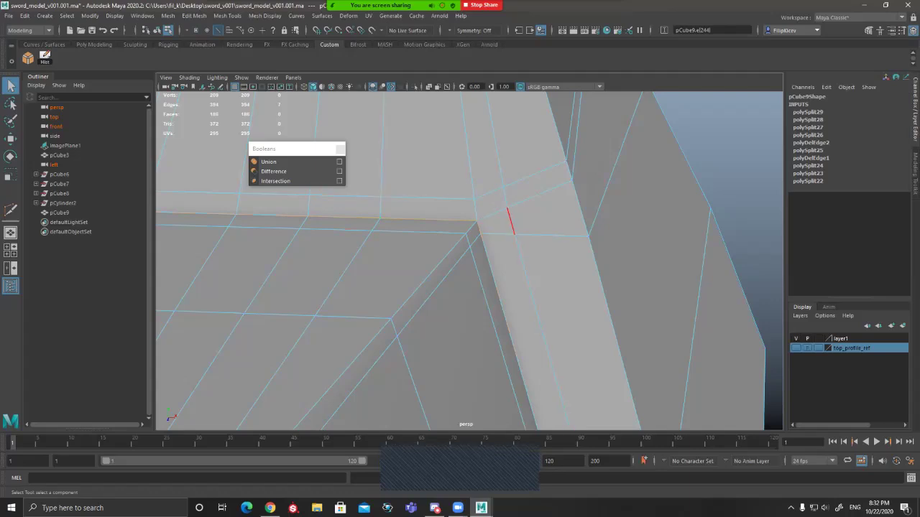
key("F9")
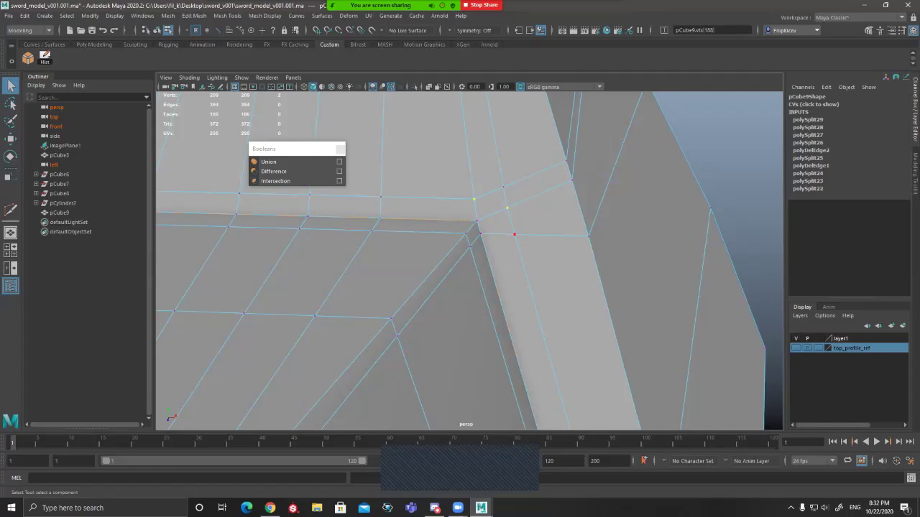
left_click(515, 235, "shift")
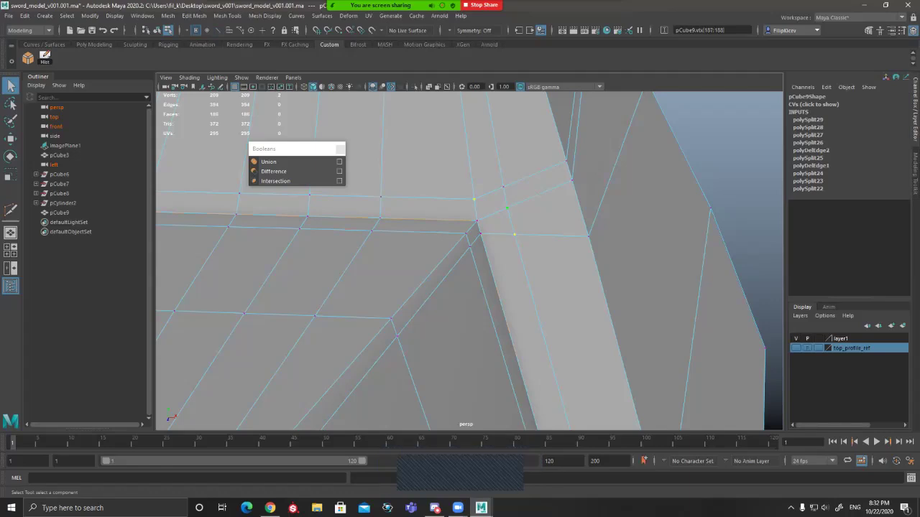
right_click_drag(507, 208, 503, 185, "shift")
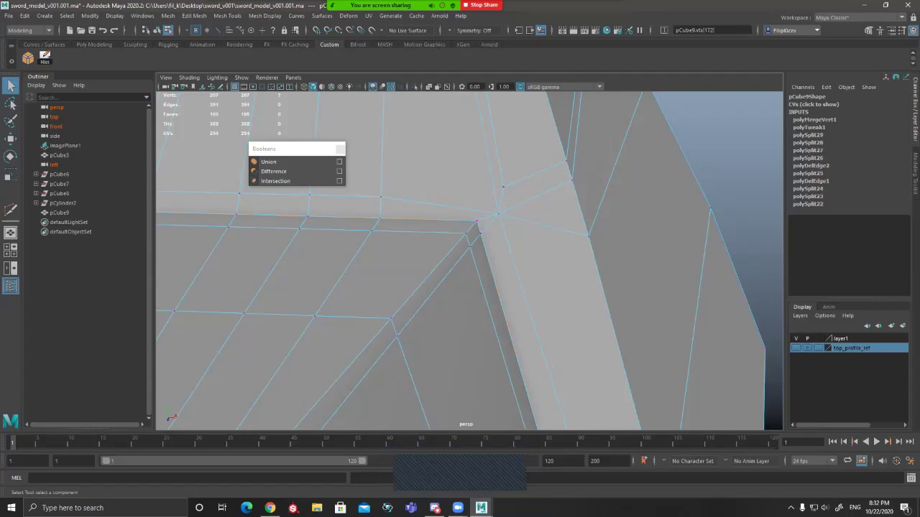
scroll(480, 233, "down", 3)
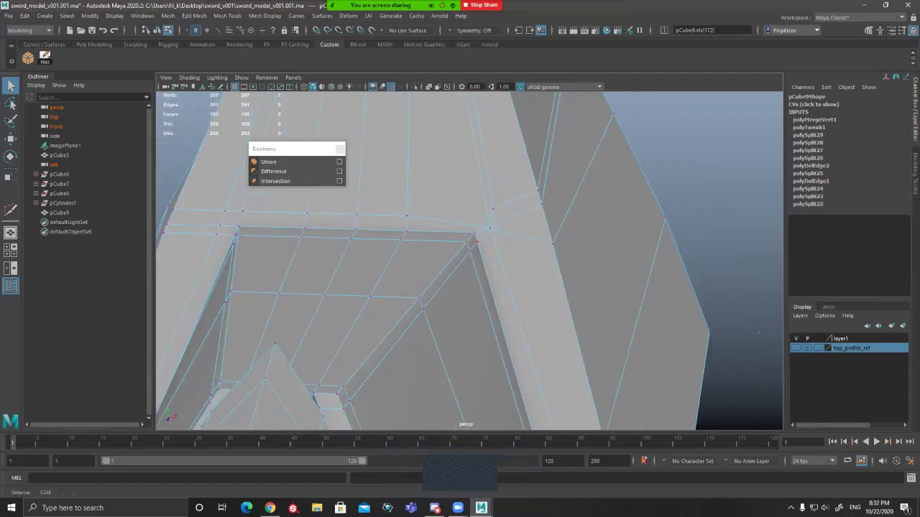
Step: Try merging the adjacent loop vertex into the merged corner vertex, then undo that merge
key("ctrl+z")
left_click(493, 209, "shift")
right_click_drag(495, 223, 493, 166, "shift")
key("ctrl+z")
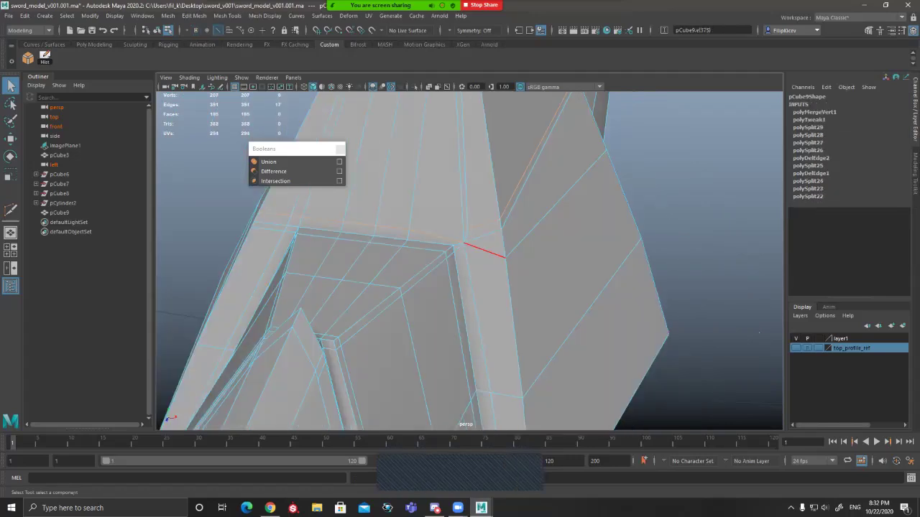
Step: Try merging the matching three loop vertices at the recess's opposite upper corner
left_click_drag(476, 324, 385, 267, "alt")
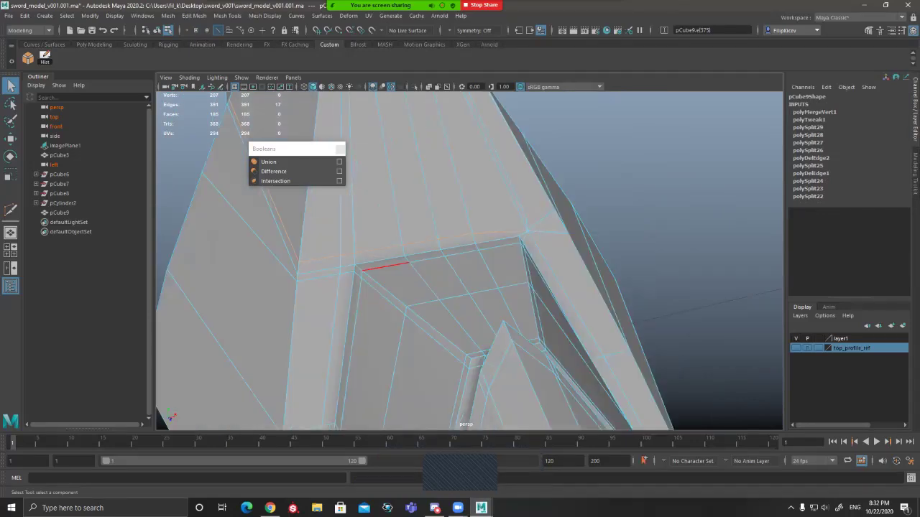
key("F9")
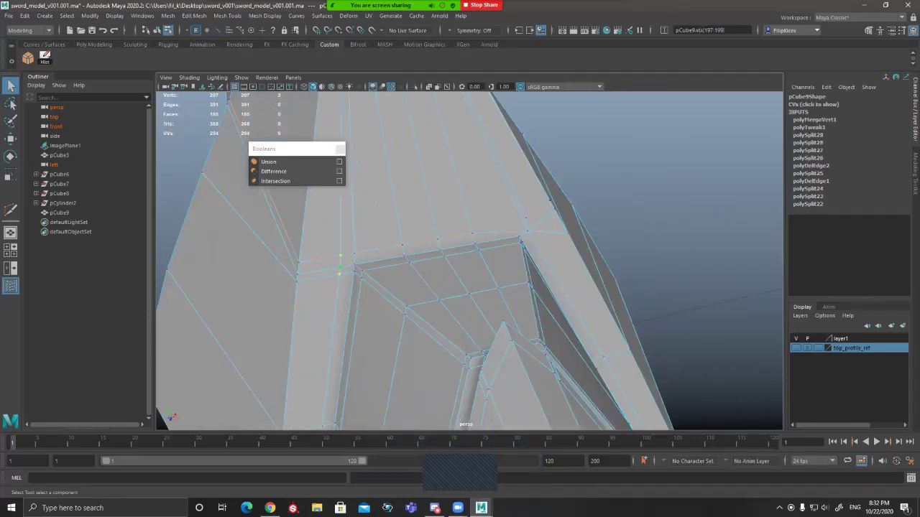
key("g")
left_click_drag(459, 302, 368, 289, "alt")
left_click_drag(326, 246, 411, 252, "alt")
middle_click_drag(411, 251, 483, 246, "alt")
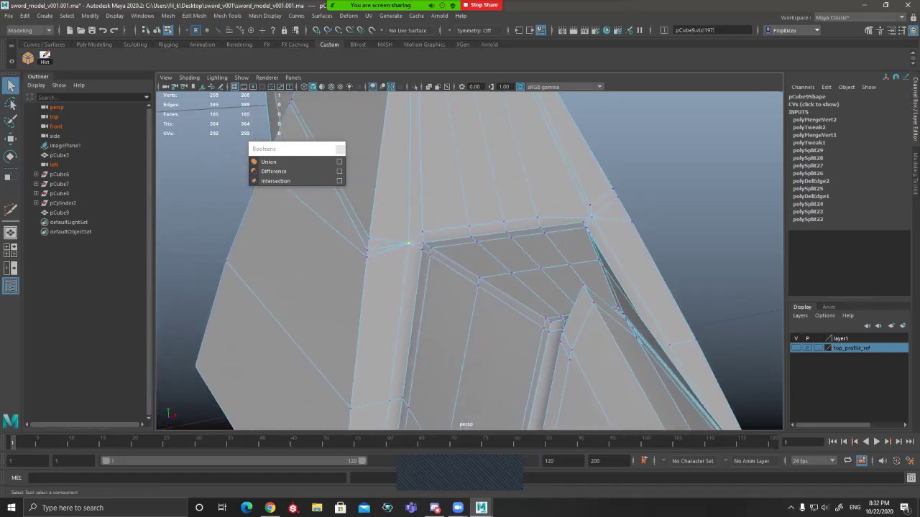
Step: Delete the short edge joining the merged vertex to the recess corner and compare both corners
scroll(432, 248, "up", 4)
key("F10")
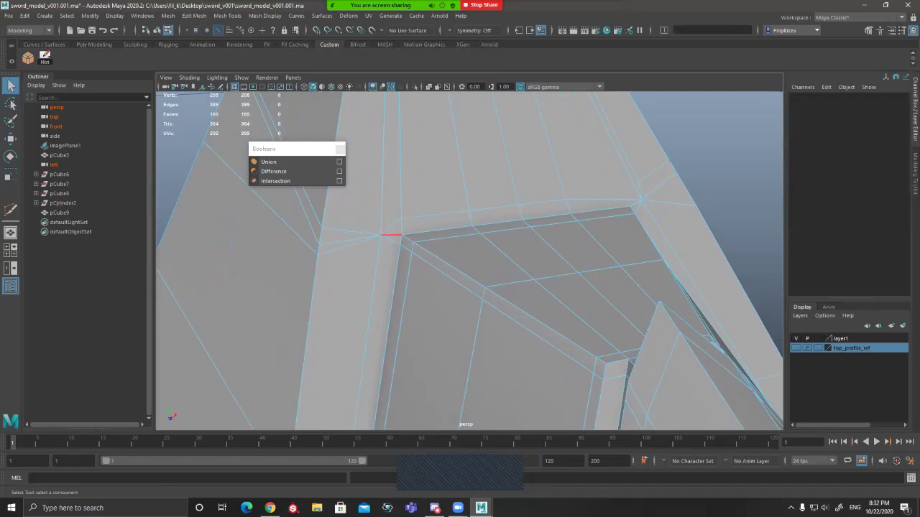
left_click(392, 236)
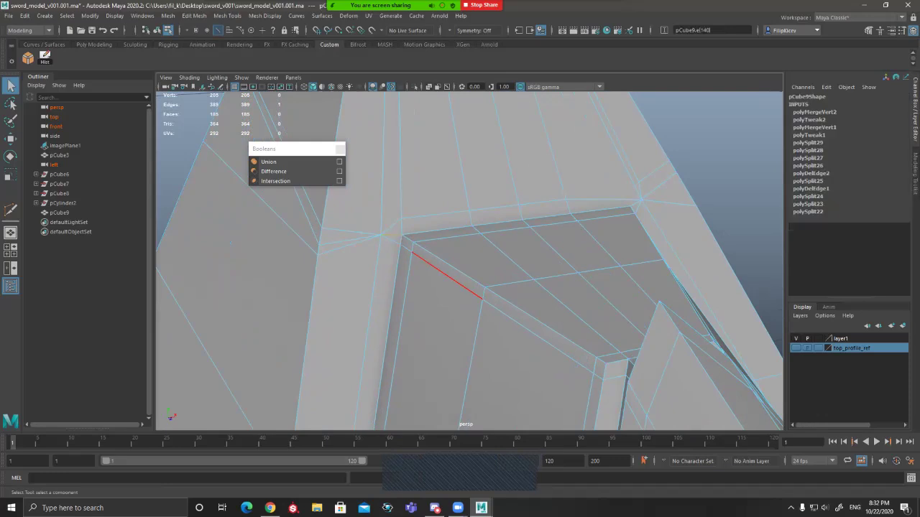
key("Delete")
left_click_drag(506, 233, 381, 237, "alt")
left_click_drag(501, 243, 562, 246, "alt")
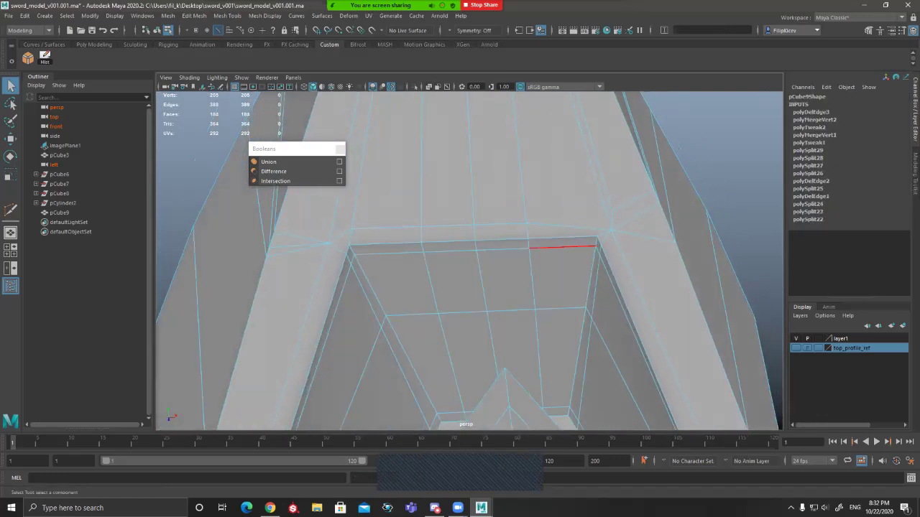
Step: Undo the edge deletion and the vertex merges at both recess corners
key("ctrl+z")
key("ctrl+z")
key("ctrl+z")
key("ctrl+z")
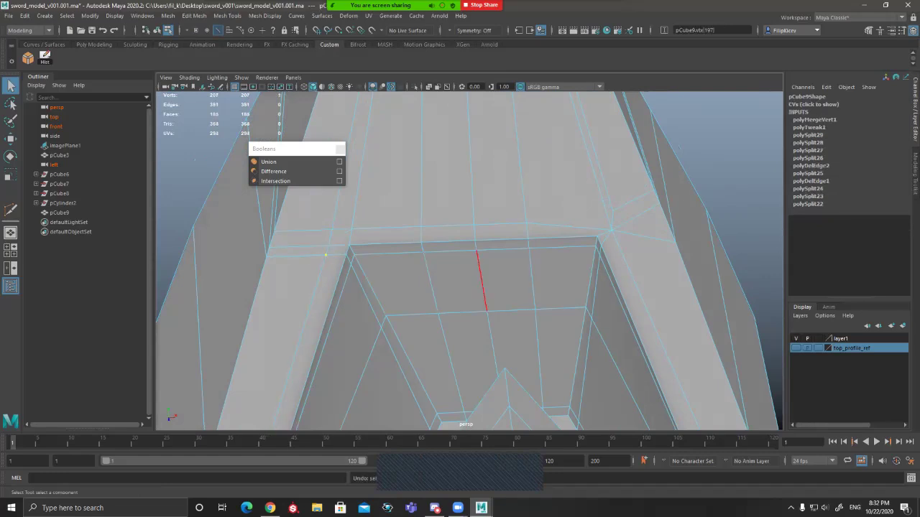
key("ctrl+z")
key("ctrl+z")
key("ctrl+z")
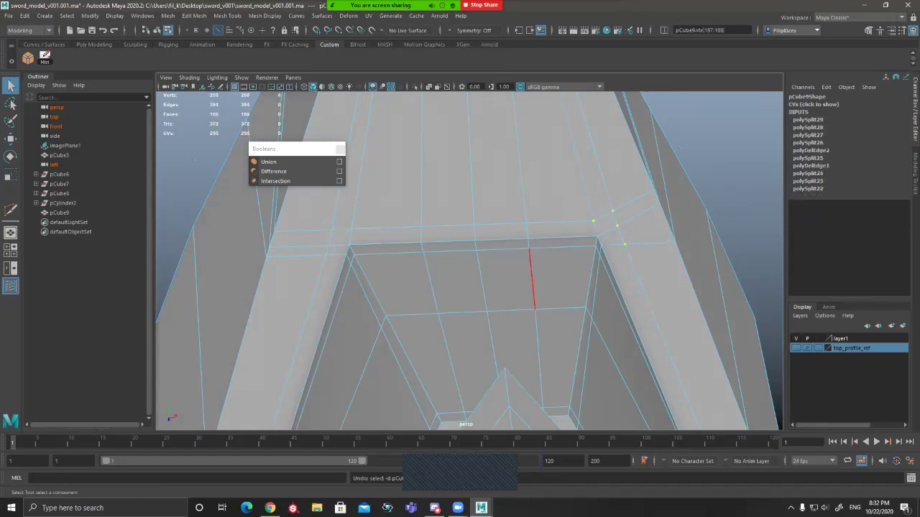
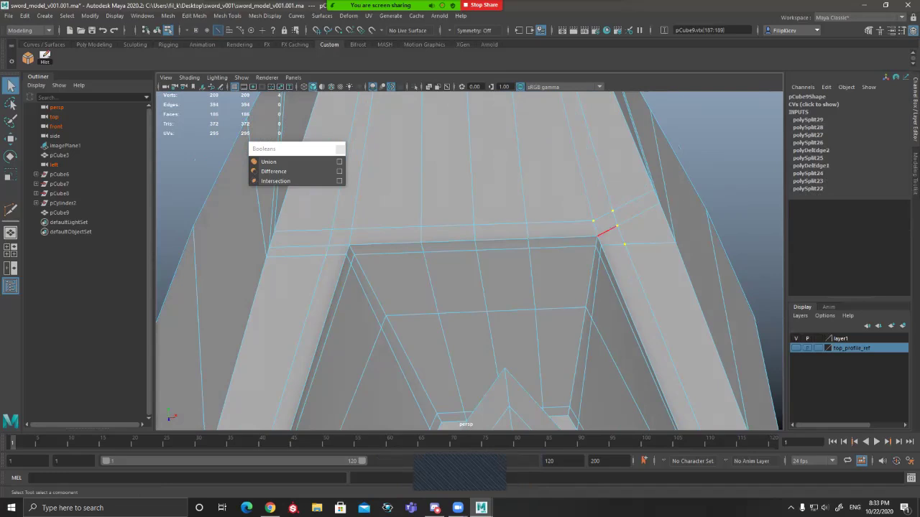
Step: Select three loop vertices around one upper recess corner again and merge them to their center
right_click_drag(600, 233, 572, 229)
left_click_drag(331, 249, 381, 236, "alt")
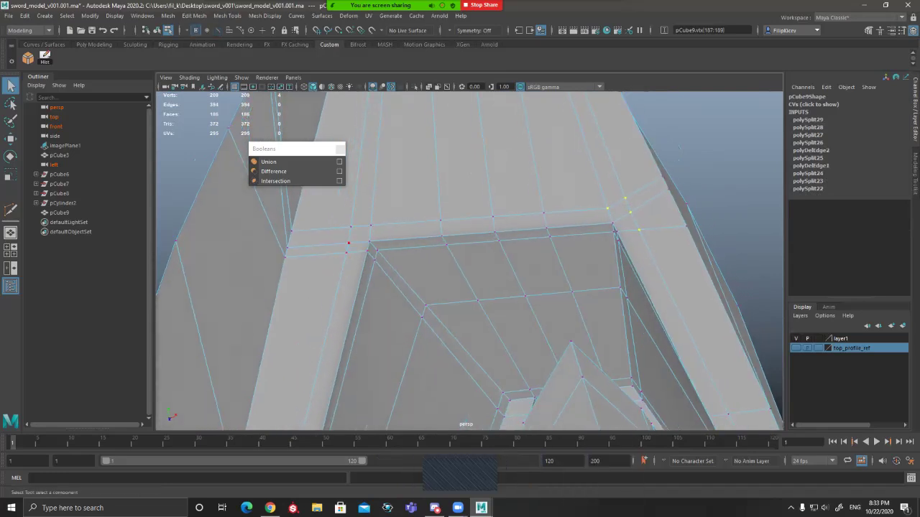
left_click(370, 226)
left_click(349, 243, "shift")
left_click(346, 253, "shift")
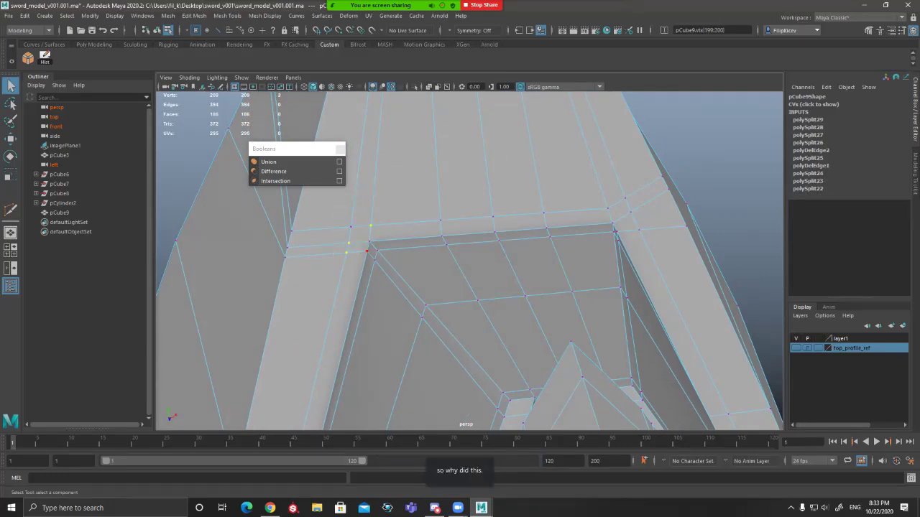
key("g")
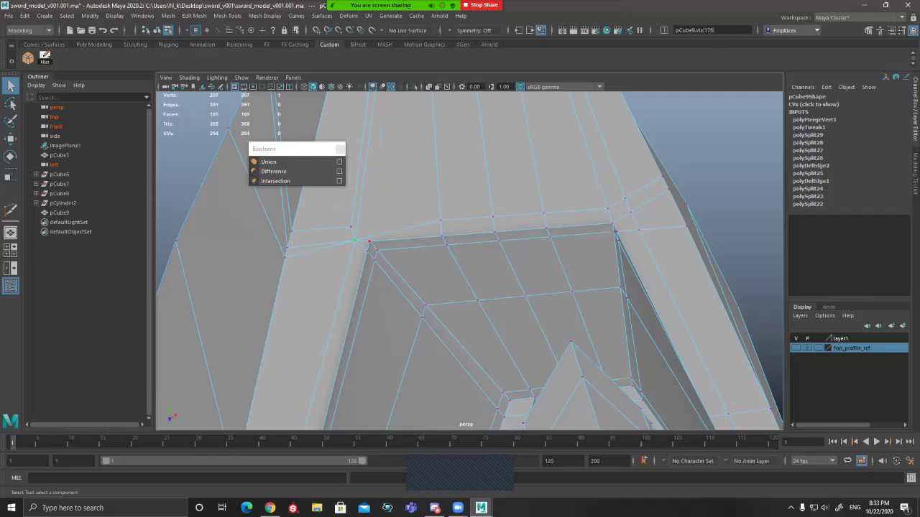
Step: Merge the three corresponding loop vertices at the other upper recess corner to their center
left_click_drag(657, 230, 629, 238, "alt")
left_click(597, 214, "shift")
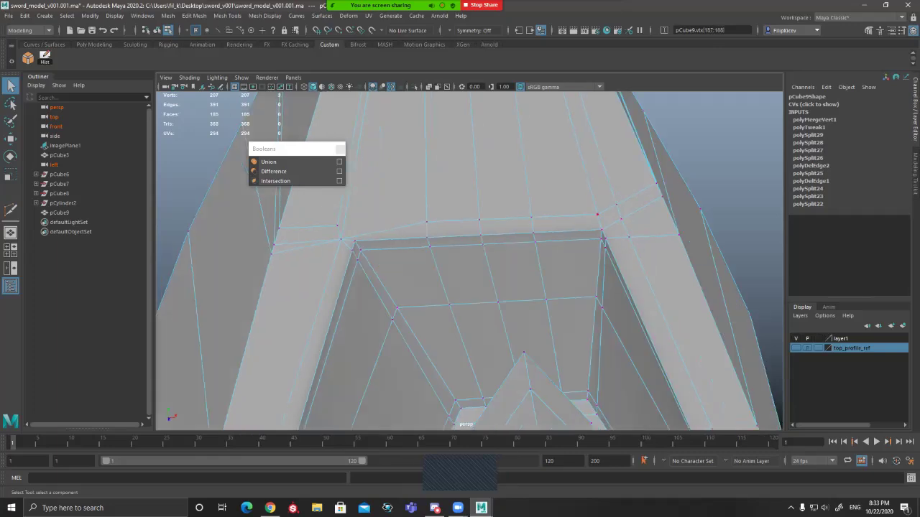
left_click(598, 214)
left_click(628, 238, "shift")
right_click_drag(627, 236, 621, 176, "shift")
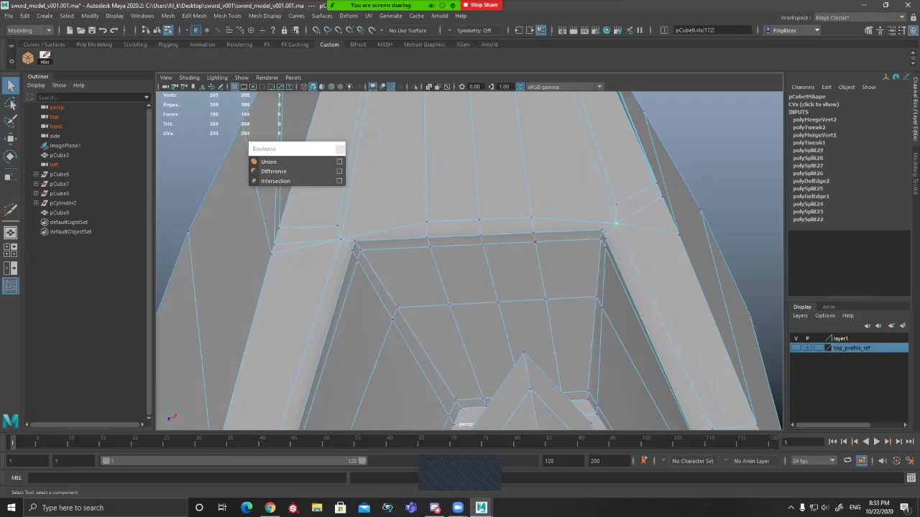
Step: Undo the repeated vertex merges at both recess corners and return to the separate loop vertices
key("F10")
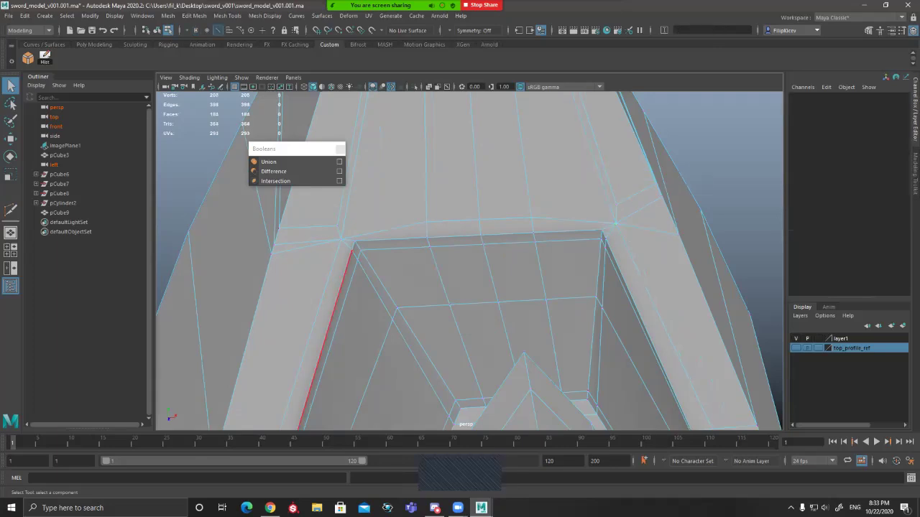
key("ctrl+z")
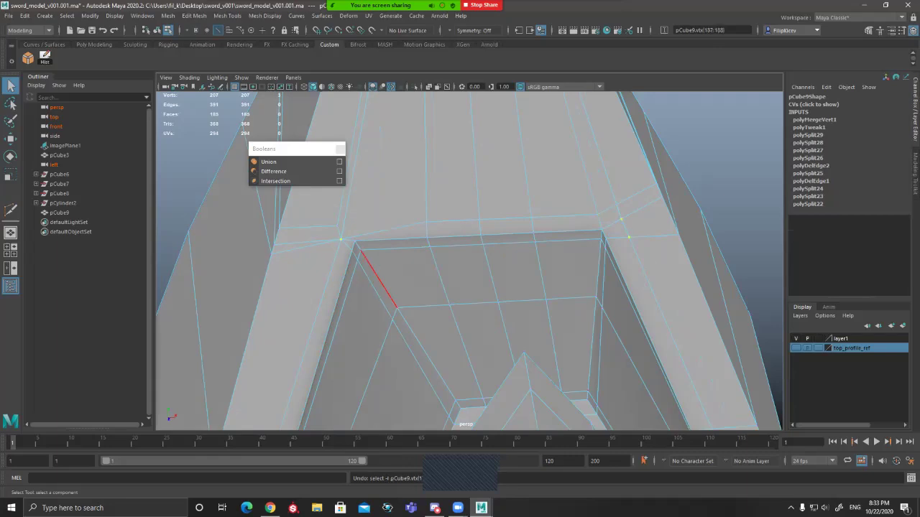
scroll(379, 280, "down", 5)
left_click_drag(379, 280, 341, 327, "alt")
scroll(314, 332, "up", 4)
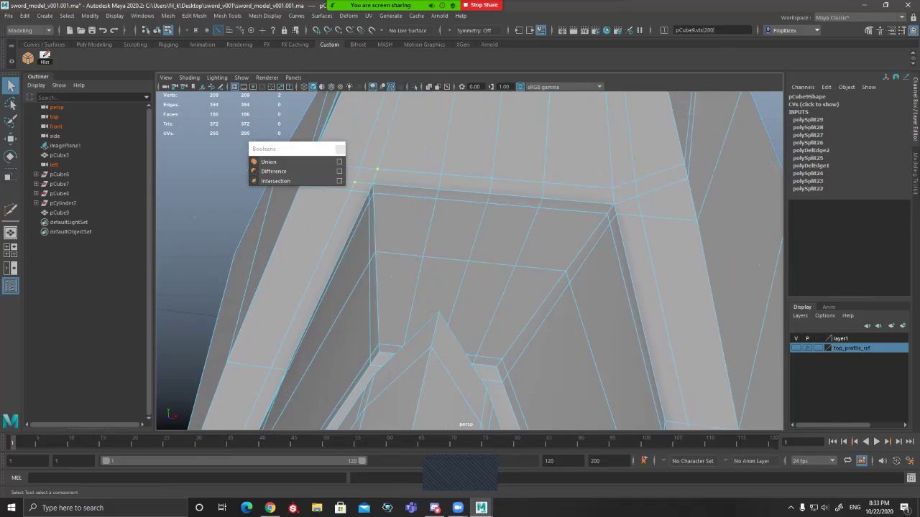
Step: Try a lengthwise Multi-Cut edge loop beside the recess corner, undo it and examine the mesh around the groove
key("ctrl+shift+x")
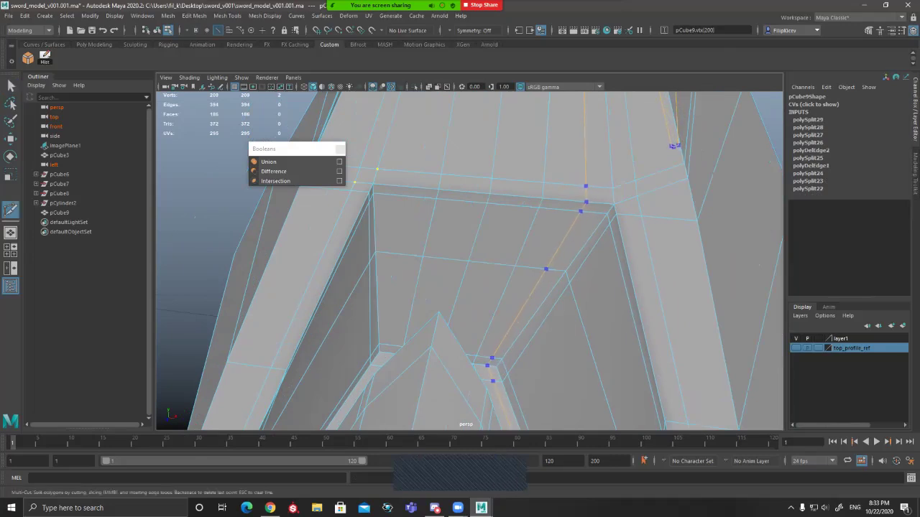
left_click(546, 269, "ctrl")
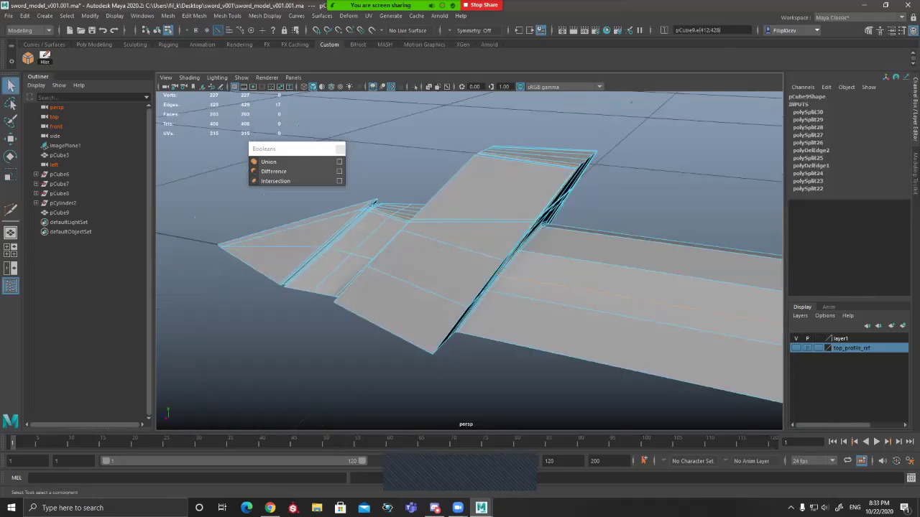
left_click_drag(568, 252, 502, 221, "alt")
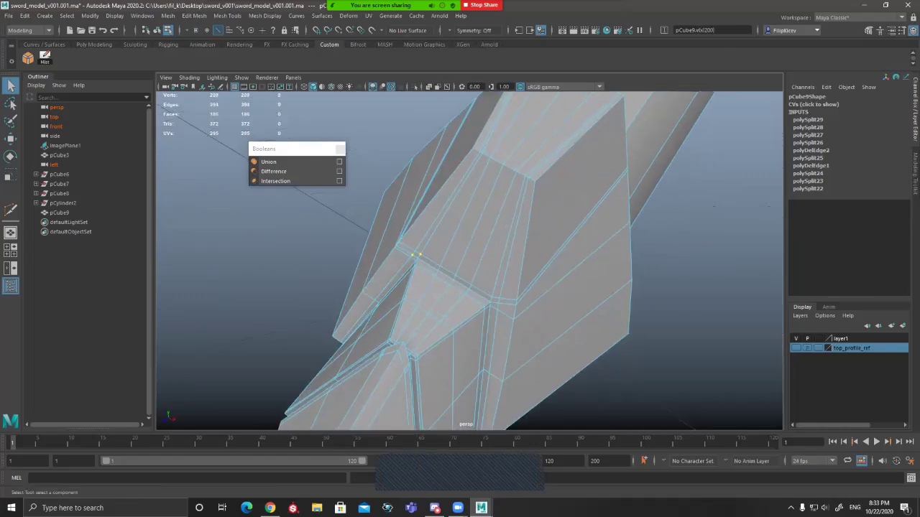
left_click_drag(532, 288, 409, 233, "alt")
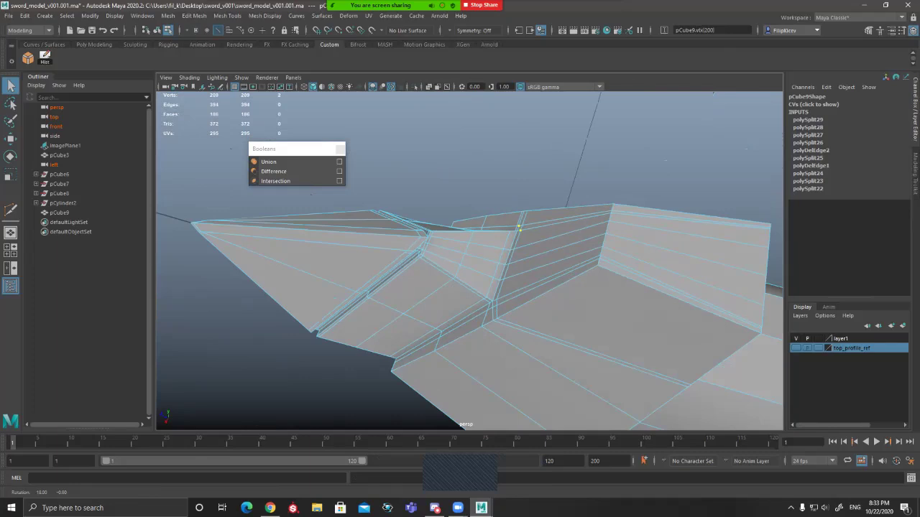
left_click_drag(503, 266, 439, 295, "alt")
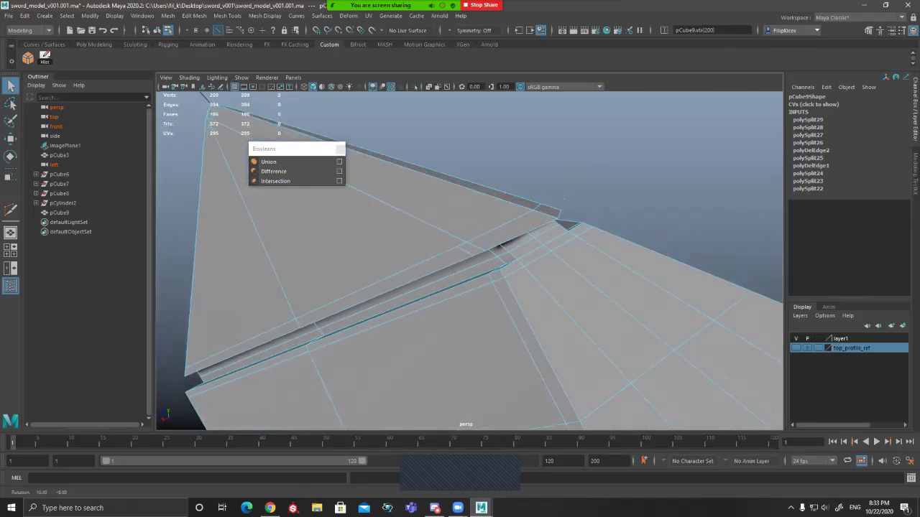
left_click_drag(453, 209, 381, 234, "alt")
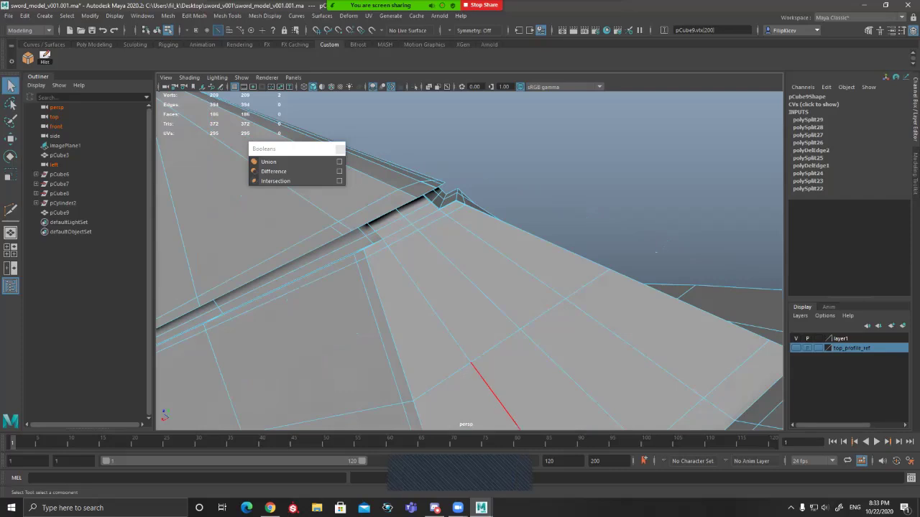
Step: Cut a supporting edge path with Multi-Cut from the groove corner along the recess face's side edge to the raised block's corner
left_click_drag(496, 395, 543, 280, "alt")
left_click_drag(611, 283, 550, 282, "alt")
right_click_drag(550, 281, 646, 282, "alt")
middle_click_drag(366, 284, 466, 261, "alt")
key("y")
left_click(409, 261)
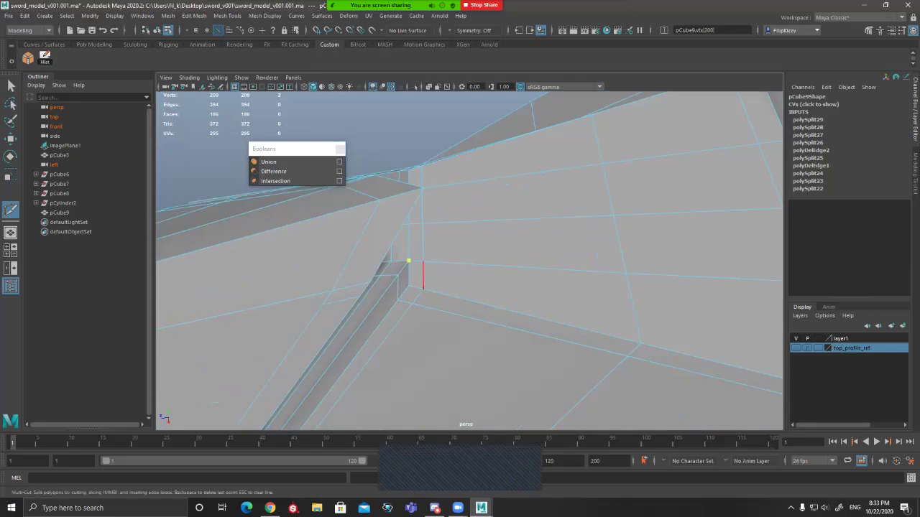
left_click(423, 278)
left_click_drag(638, 326, 637, 330)
middle_click_drag(637, 330, 474, 277, "alt")
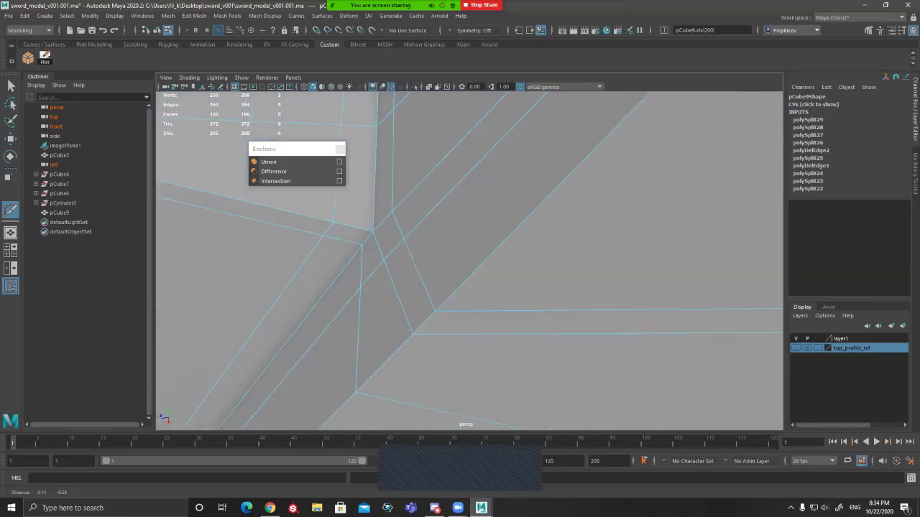
left_click_drag(402, 266, 460, 253, "alt")
left_click(409, 239)
left_click(449, 236)
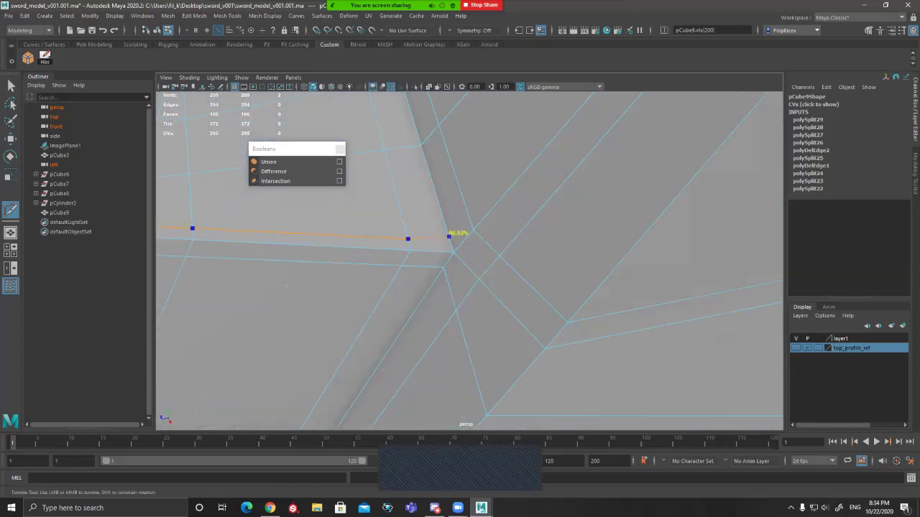
left_click(448, 236)
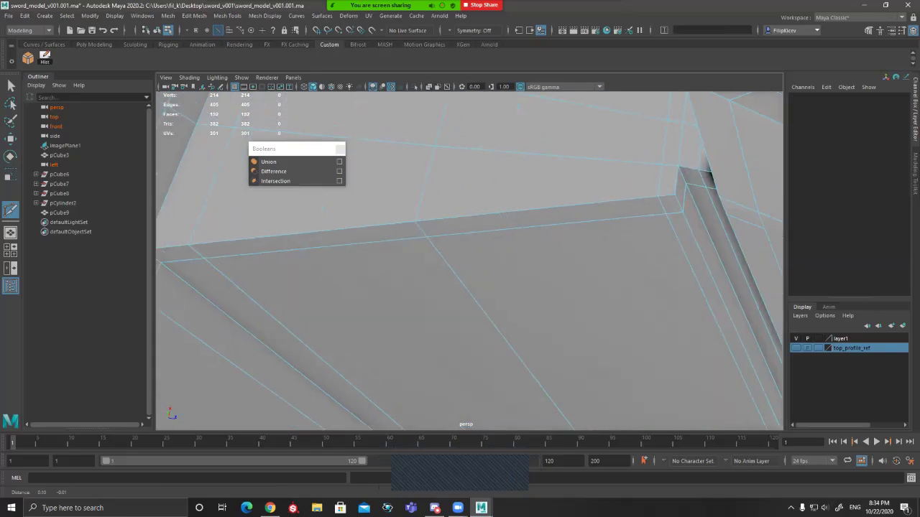
Step: Try a matching Multi-Cut edge path along the opposite side edge of the recess face, continuing onto the raised block
middle_click_drag(503, 212, 475, 252, "alt")
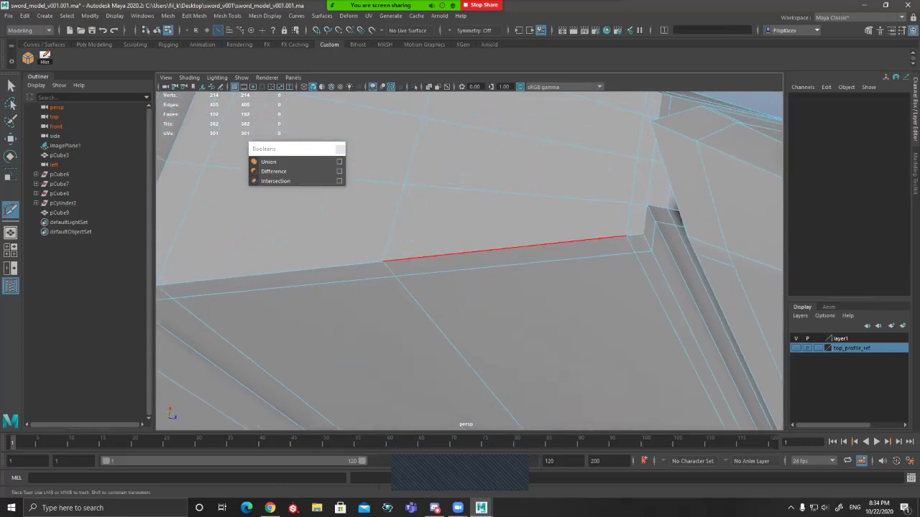
right_click_drag(503, 248, 467, 256, "alt")
left_click_drag(467, 256, 498, 261, "alt")
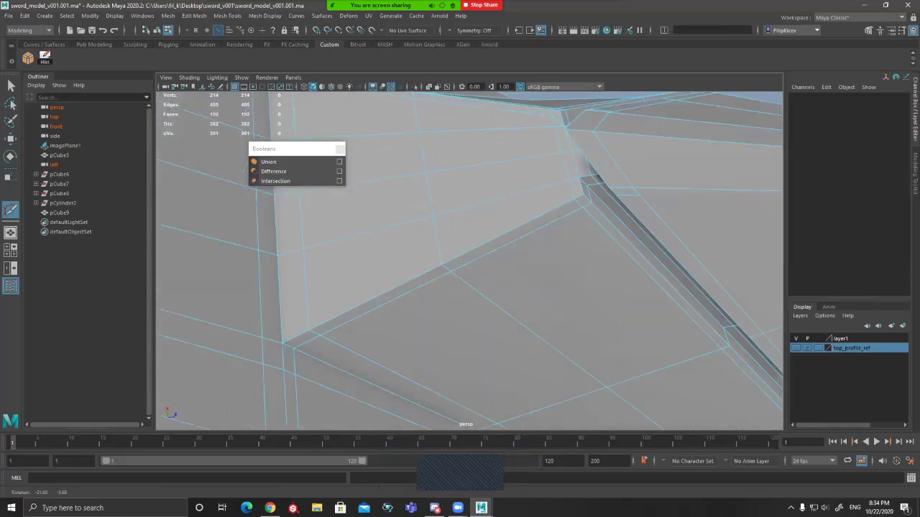
middle_click_drag(497, 261, 555, 314, "alt")
right_click_drag(555, 314, 633, 302, "alt")
left_click(739, 199)
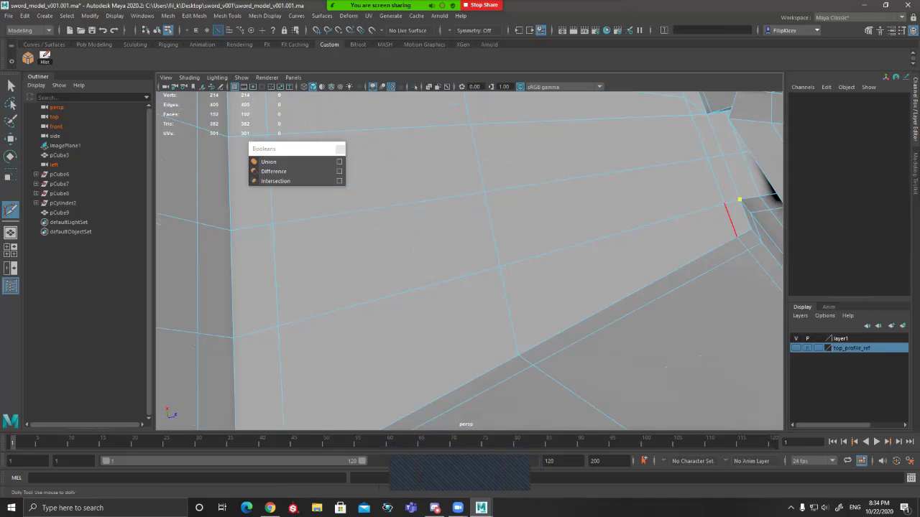
left_click(733, 223)
left_click(515, 341)
right_click_drag(515, 341, 367, 323, "alt")
left_click(399, 334)
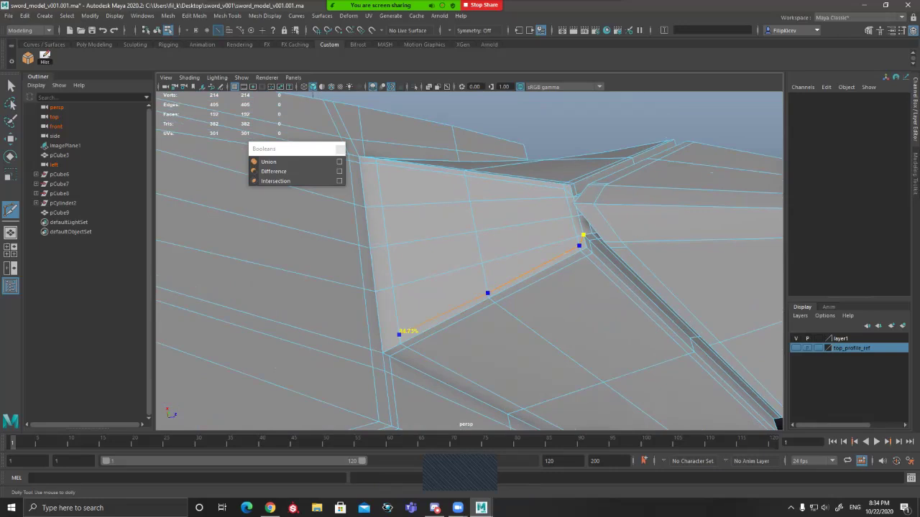
left_click(382, 343)
right_click_drag(382, 342, 301, 323, "alt")
left_click(240, 259)
key("q")
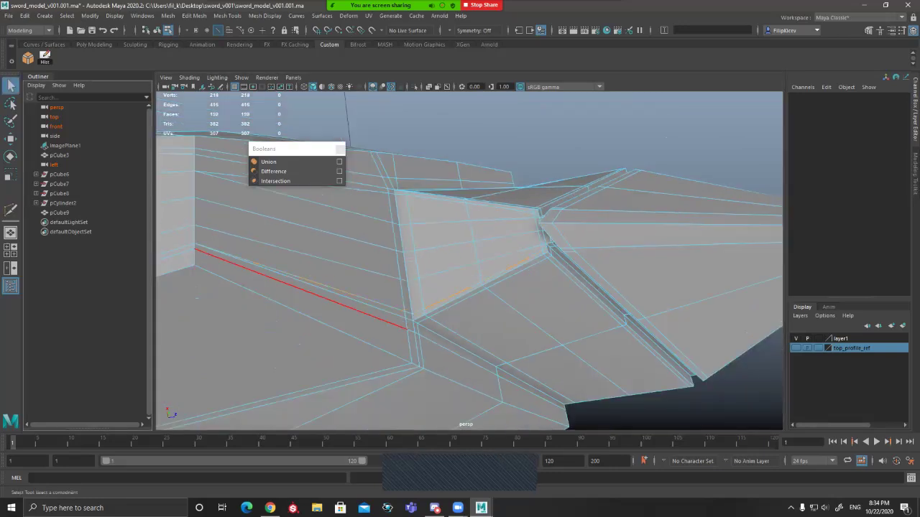
Step: Undo the edge selection and the last edge path cut beside the recess face
right_click_drag(381, 316, 468, 287, "alt")
left_click(521, 252)
right_click_drag(519, 238, 455, 252, "alt")
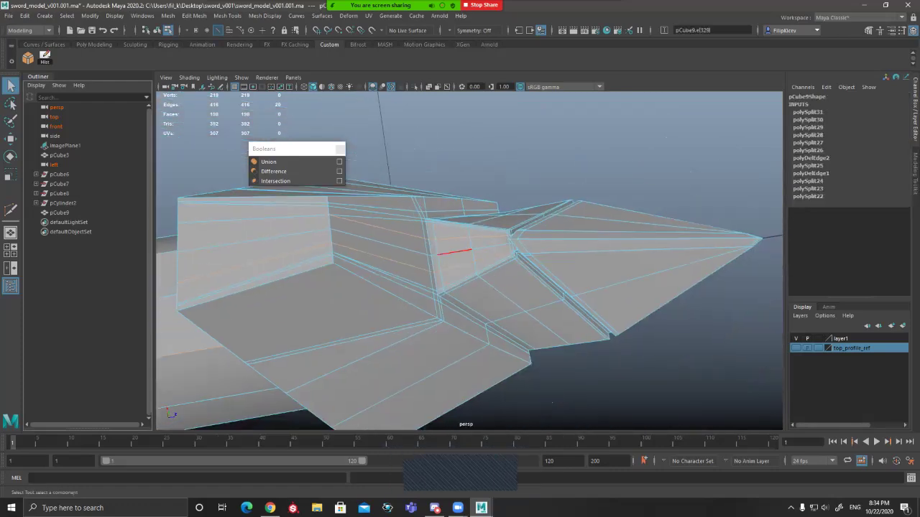
key("ctrl+z")
key("ctrl+z")
key("ctrl+z")
key("ctrl+z")
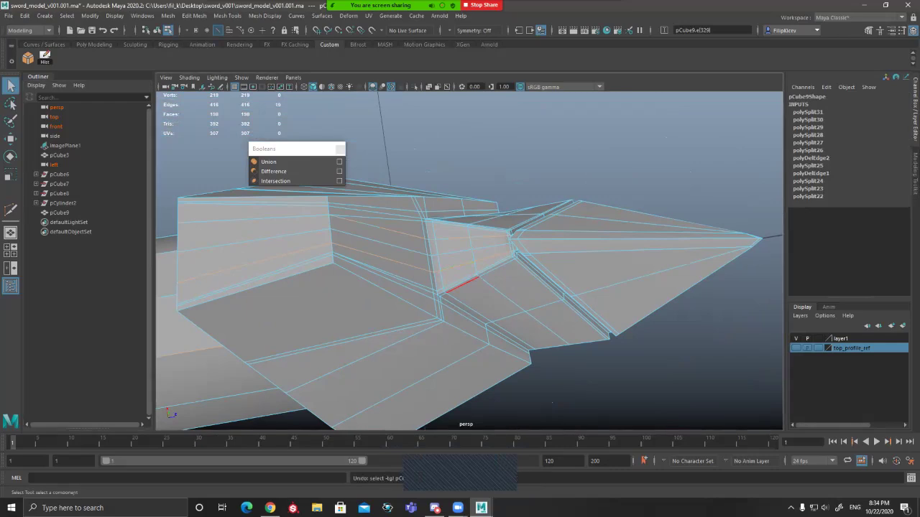
key("ctrl+z")
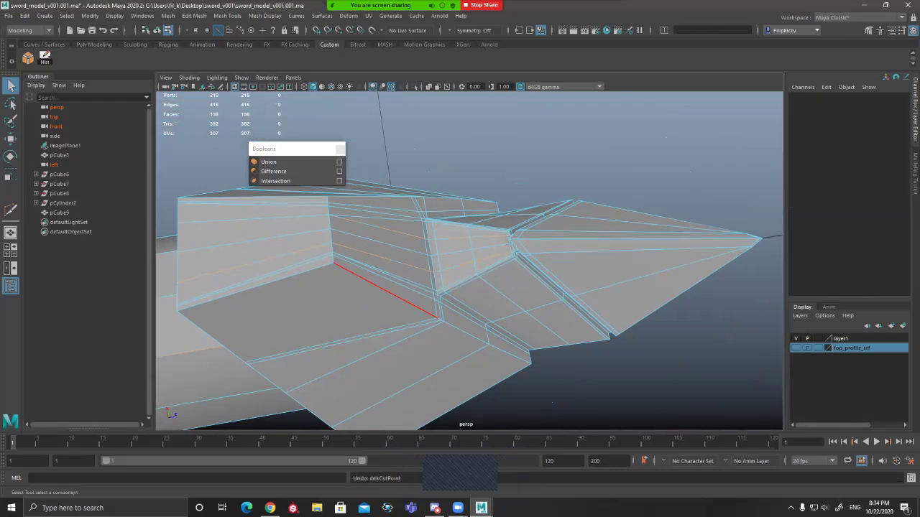
Step: Recut the supporting path along the recess face's opposite side edge onto the raised block, and delete the two redundant lengthwise edge loops
right_click_drag(409, 310, 455, 309, "alt")
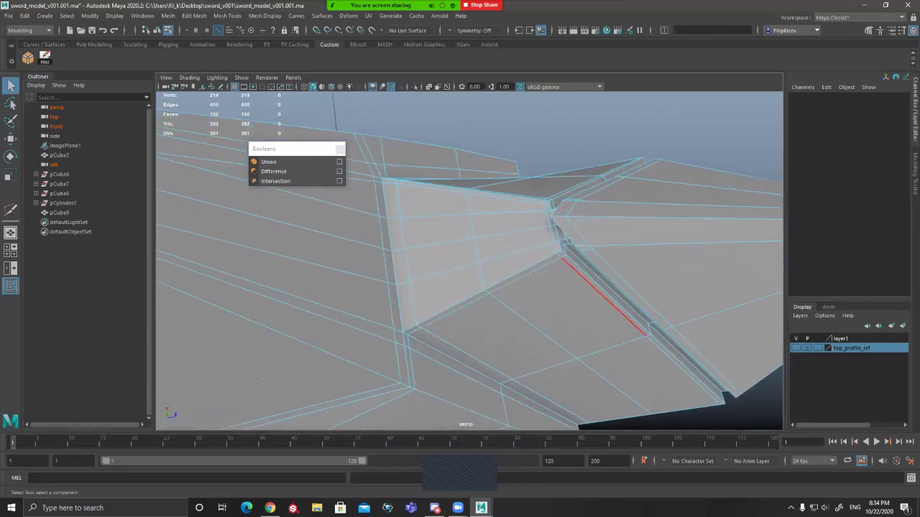
key("g")
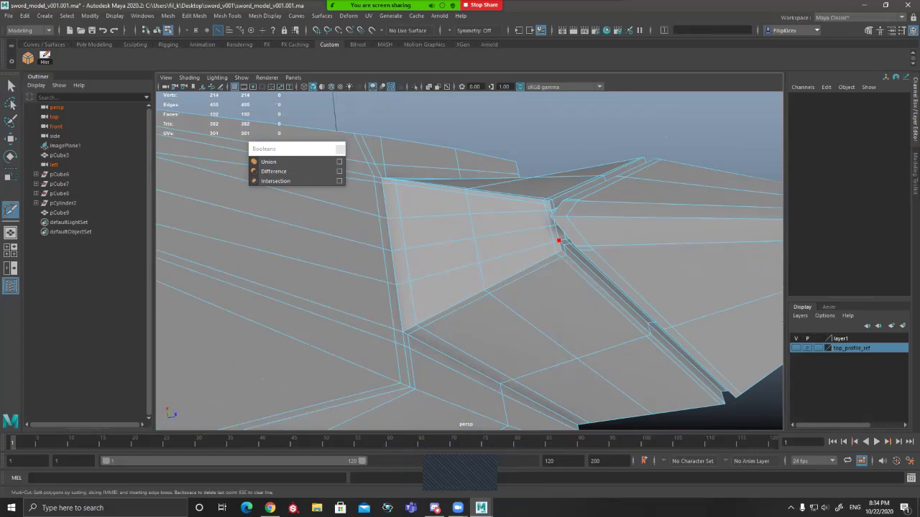
left_click(415, 318)
left_click(401, 323)
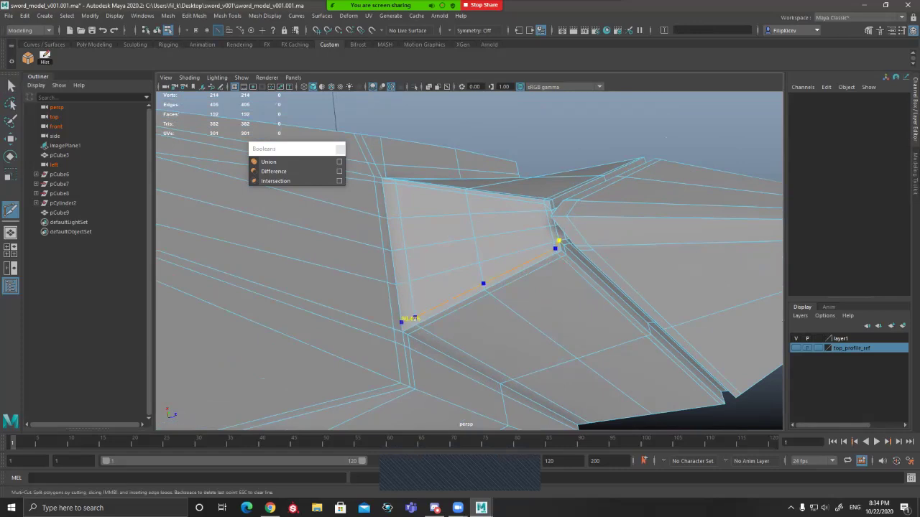
left_click(393, 321)
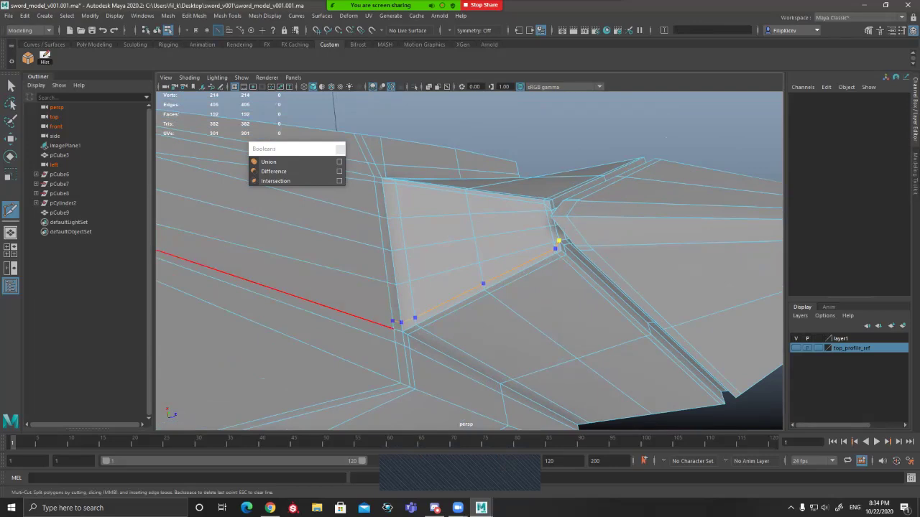
scroll(393, 321, "down", 1)
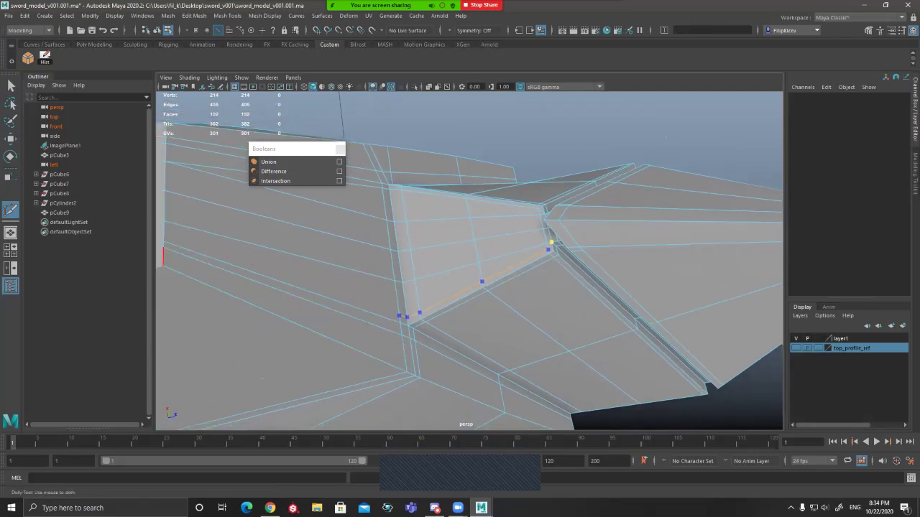
key("q")
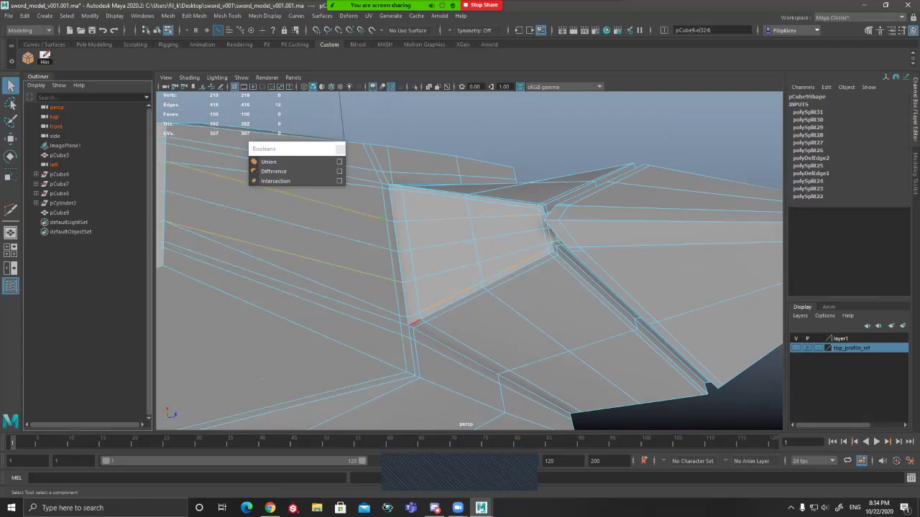
key("ctrl+Delete")
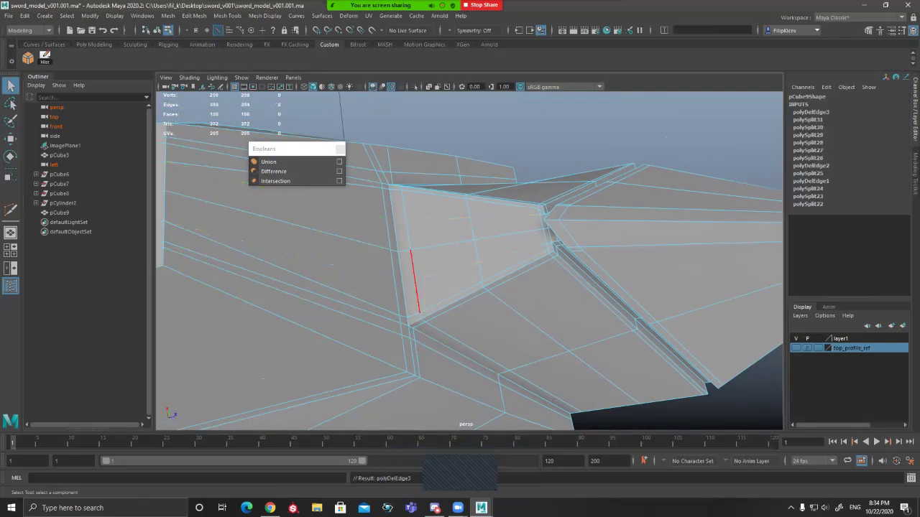
Step: Preview the pommel mesh smoothed and compare the groove and recess corners with the unsmoothed cage
key("F8")
key("3")
left_click(647, 129)
right_click_drag(575, 251, 445, 252, "alt")
left_click_drag(560, 251, 345, 259, "alt")
right_click_drag(403, 258, 532, 258, "alt")
left_click_drag(460, 258, 433, 240, "alt")
left_click(432, 240)
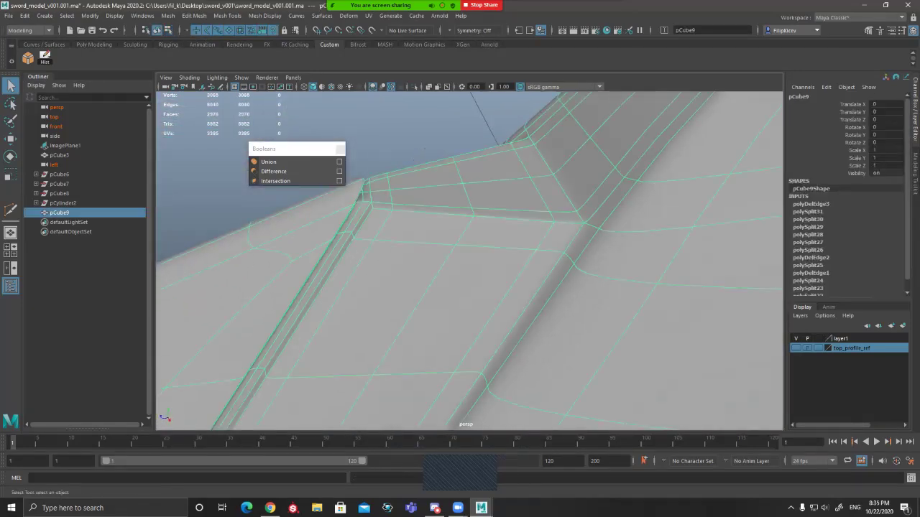
key("1")
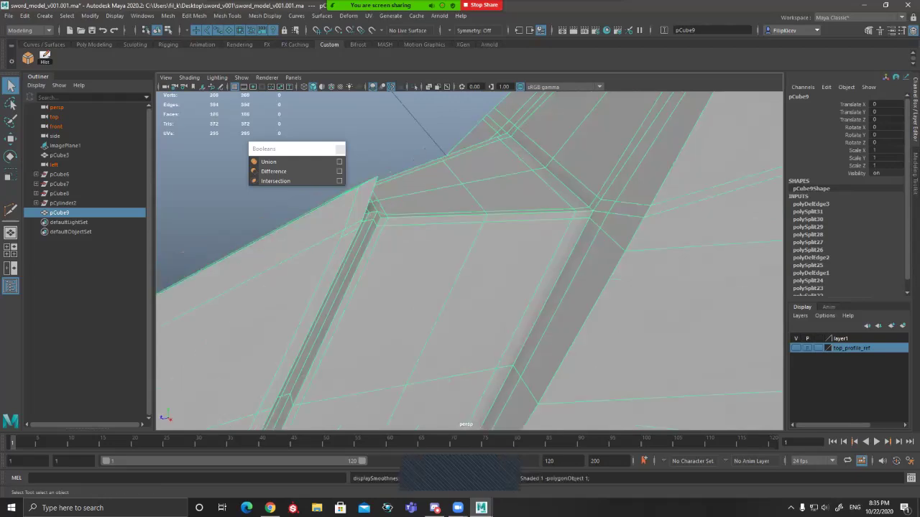
Step: Preview the smoothed pommel again and examine its raised block, groove and overall silhouette from several angles
key("3")
left_click_drag(439, 273, 485, 266, "alt")
scroll(469, 260, "down", 2)
scroll(491, 240, "down", 3)
scroll(485, 266, "up", 4)
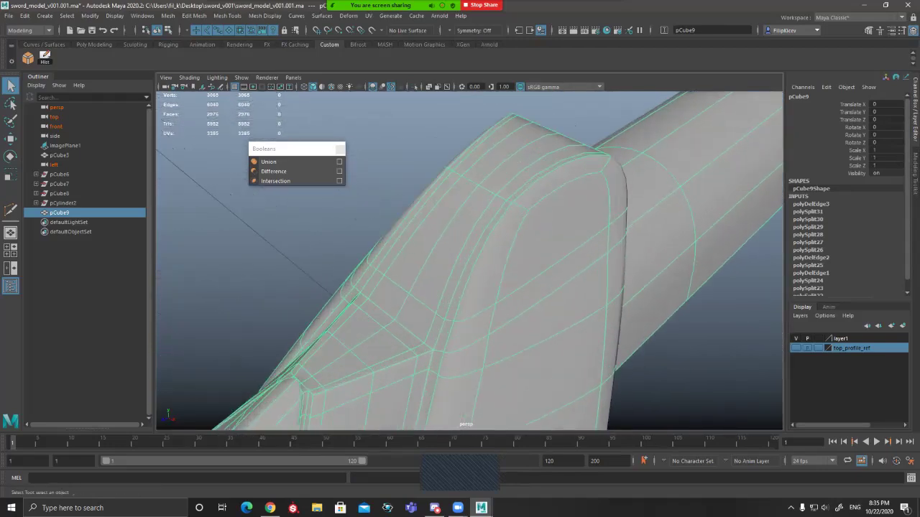
left_click(391, 155)
scroll(431, 194, "down", 4)
left_click_drag(432, 195, 406, 147, "alt")
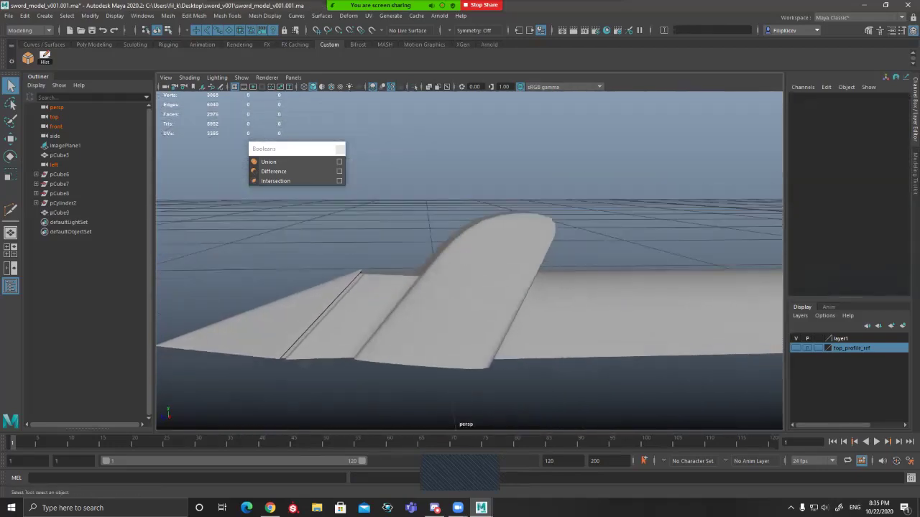
middle_click_drag(406, 288, 500, 255, "alt")
left_click_drag(500, 255, 600, 277, "alt")
left_click(543, 259)
Step: Return to the unsmoothed cage and merge two neighbouring loop vertices at one upper recess corner to their center
key("1")
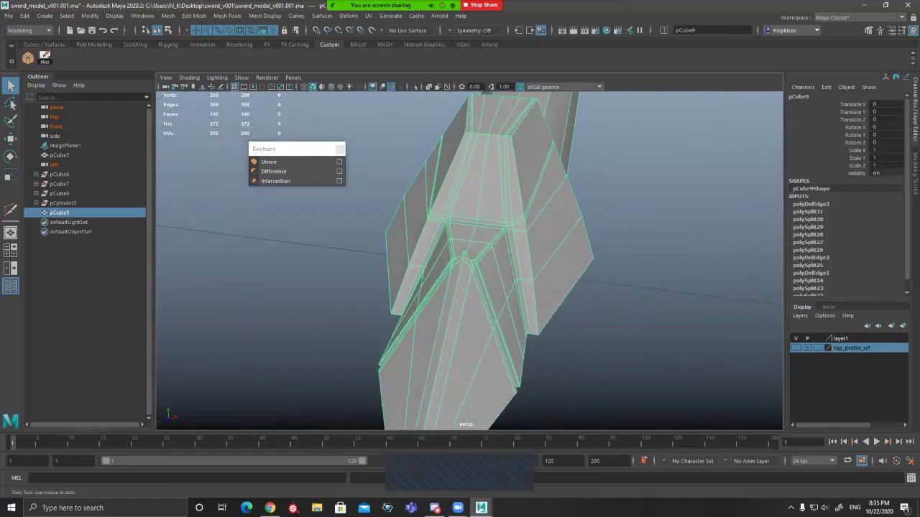
scroll(471, 259, "up", 8)
middle_click_drag(489, 201, 446, 316, "alt")
left_click_drag(446, 316, 440, 327, "alt")
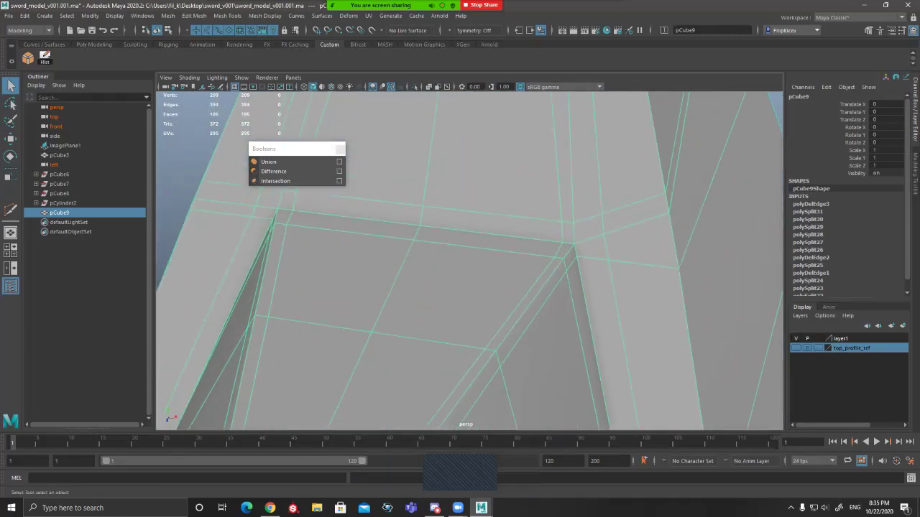
right_click_drag(617, 229, 575, 224)
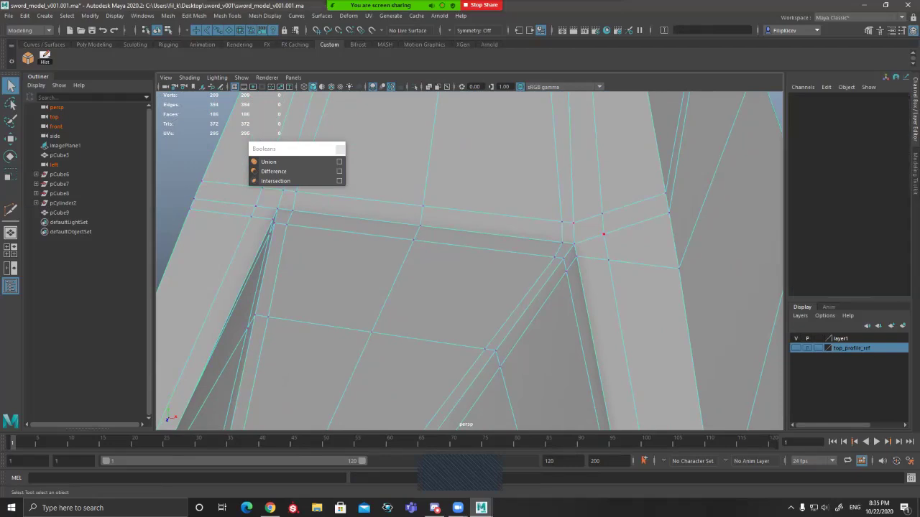
left_click(563, 222)
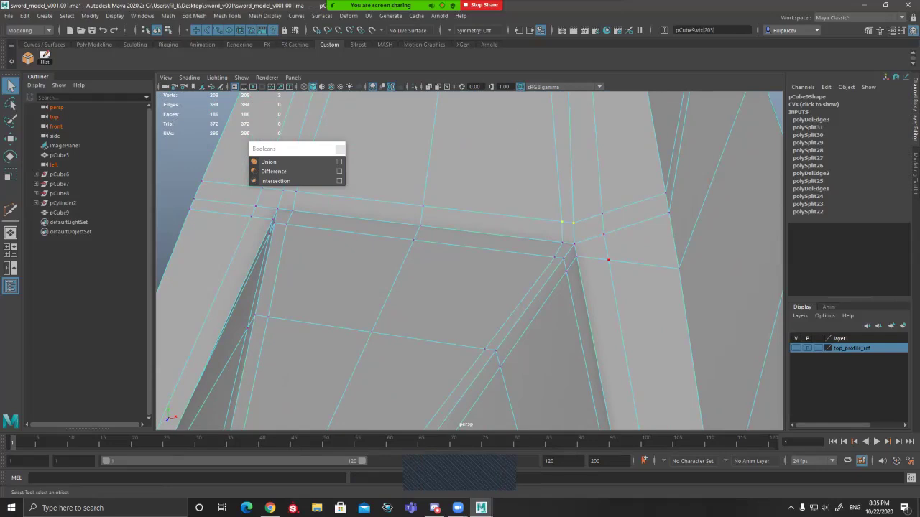
left_click(574, 223)
left_click(604, 235, "shift")
right_click_drag(607, 236, 608, 174, "shift")
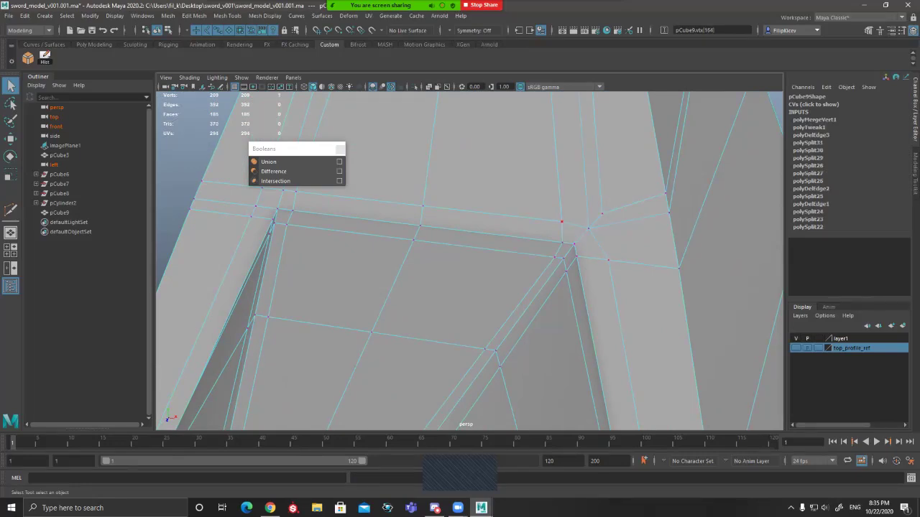
Step: Merge the corresponding two loop vertices at the other upper recess corner to their center
left_click_drag(503, 245, 619, 241, "alt")
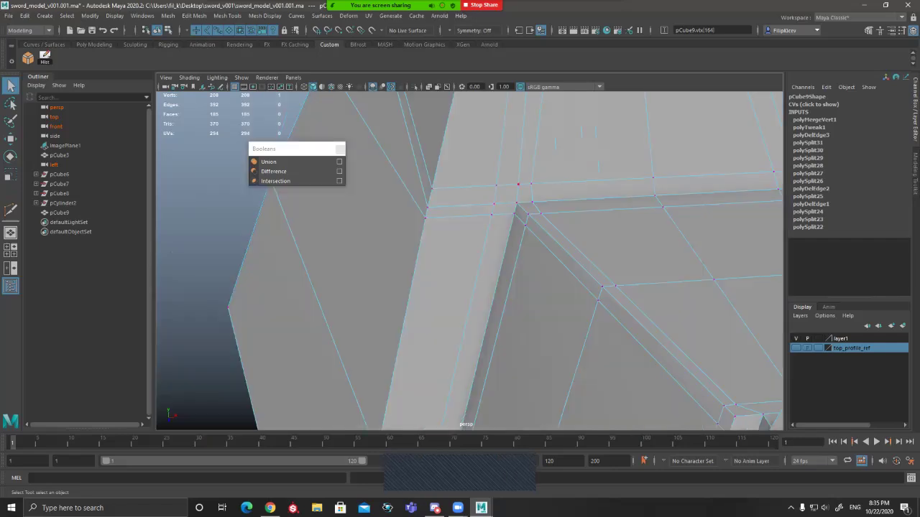
left_click(493, 204, "shift")
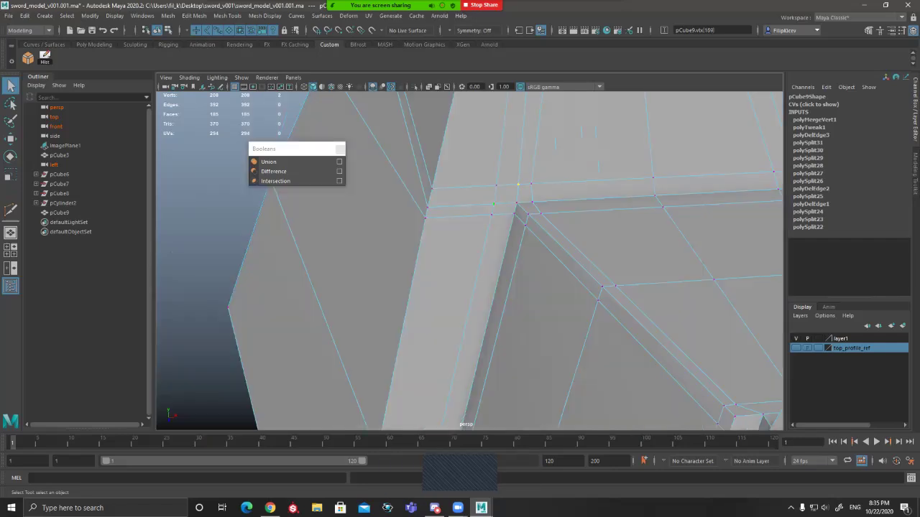
key("g")
scroll(494, 208, "down", 3)
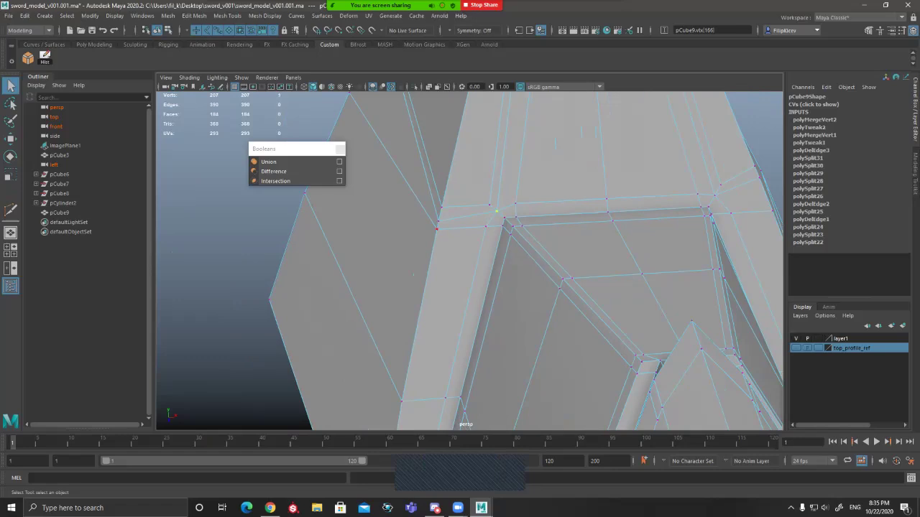
Step: Select the redundant edge loops running through the merged recess corners along the raised block and delete them with their vertices
key("F10")
left_click_drag(436, 229, 539, 245, "alt")
double_click(445, 237)
double_click(501, 194, "shift")
scroll(502, 194, "down", 5)
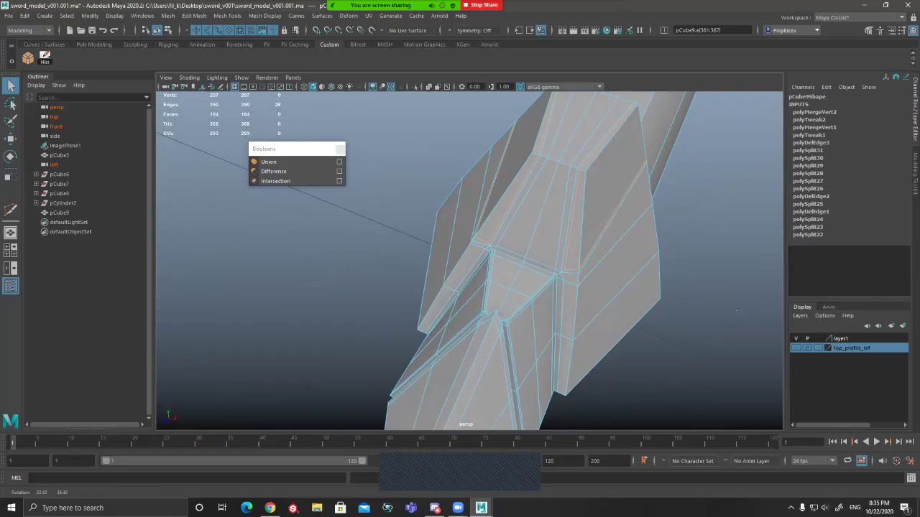
scroll(539, 273, "up", 3)
left_click_drag(403, 233, 503, 261, "alt")
key("ctrl+Delete")
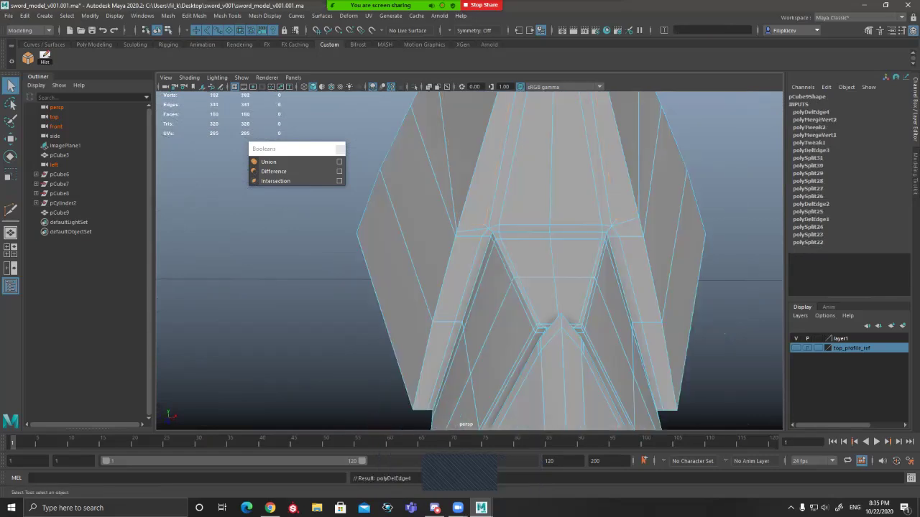
Step: Preview the pommel smoothed, then examine the unsmoothed edges around the merged upper recess corner
left_click_drag(471, 232, 521, 288, "alt")
left_click_drag(402, 173, 483, 216, "alt")
key("3")
right_click_drag(459, 284, 495, 248)
left_click(668, 187)
left_click_drag(518, 259, 478, 266, "alt")
left_click(467, 288)
key("1")
right_click_drag(478, 266, 536, 288, "alt")
middle_click_drag(515, 329, 477, 218, "alt")
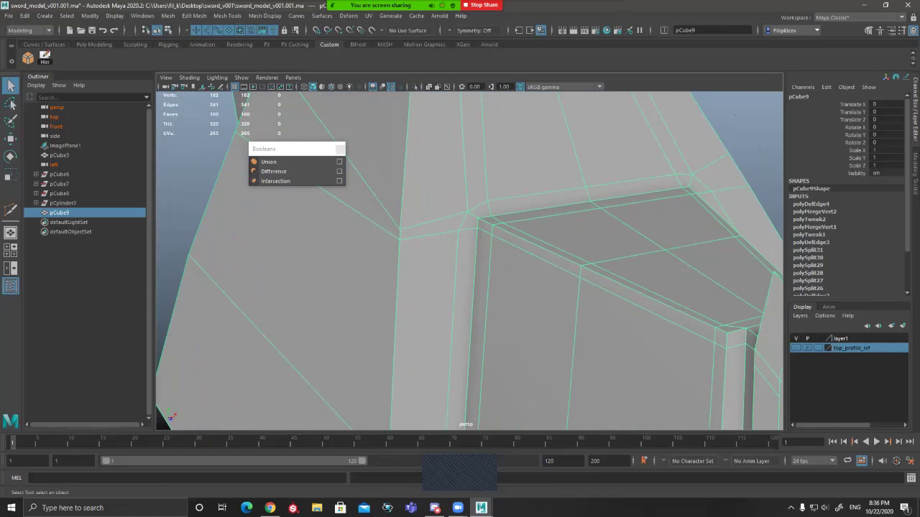
right_click_drag(460, 288, 459, 248)
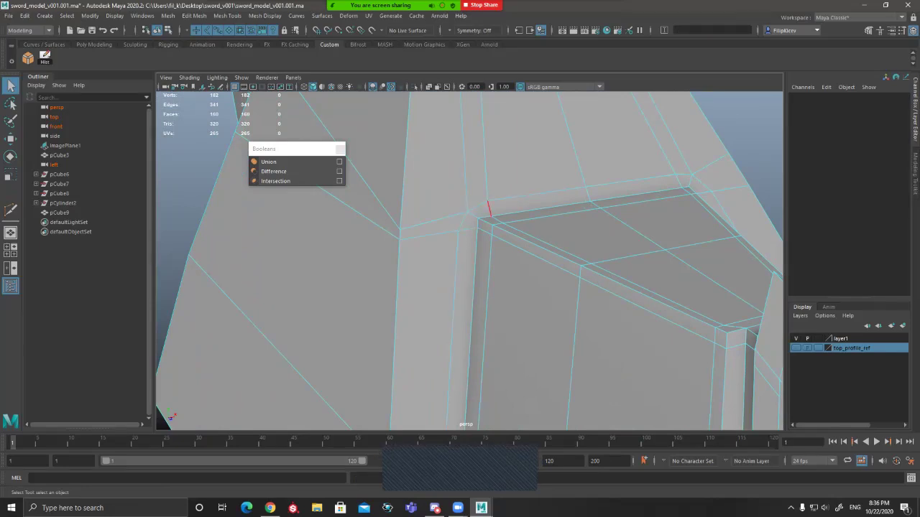
Step: Examine the vertices around the upper recess corner, preview the pommel smoothed from several angles, and return to the unsmoothed cage
scroll(433, 236, "down", 3)
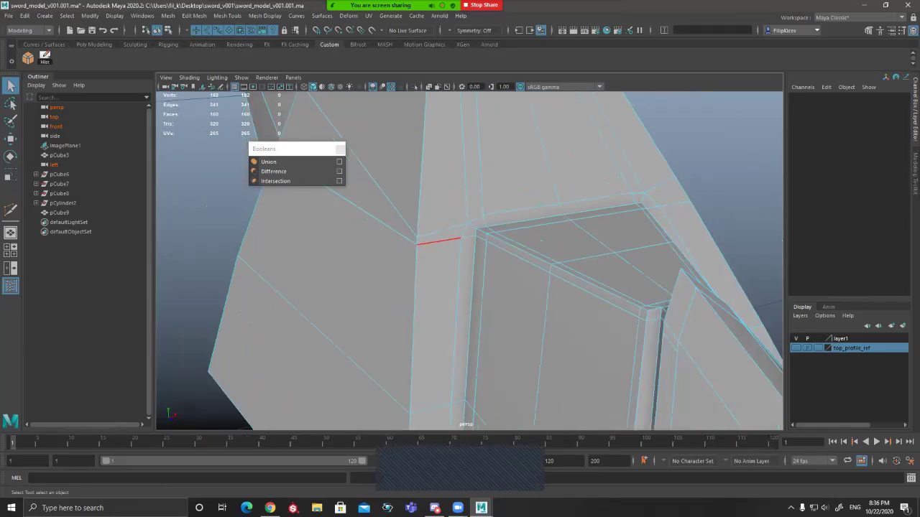
left_click(417, 238)
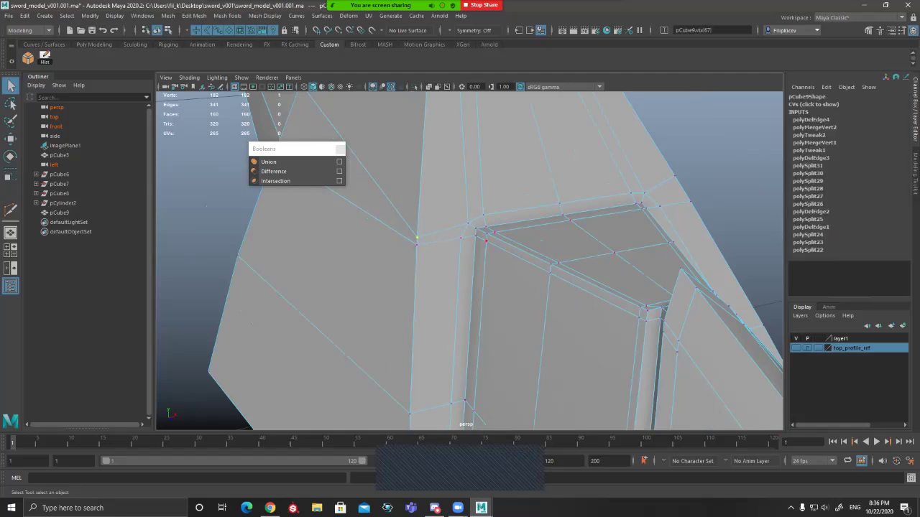
left_click_drag(486, 240, 421, 243, "alt")
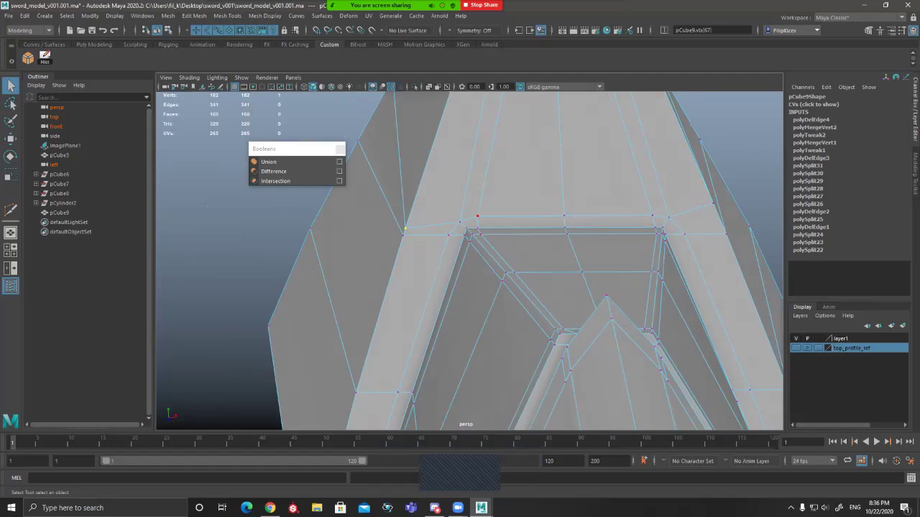
key("3")
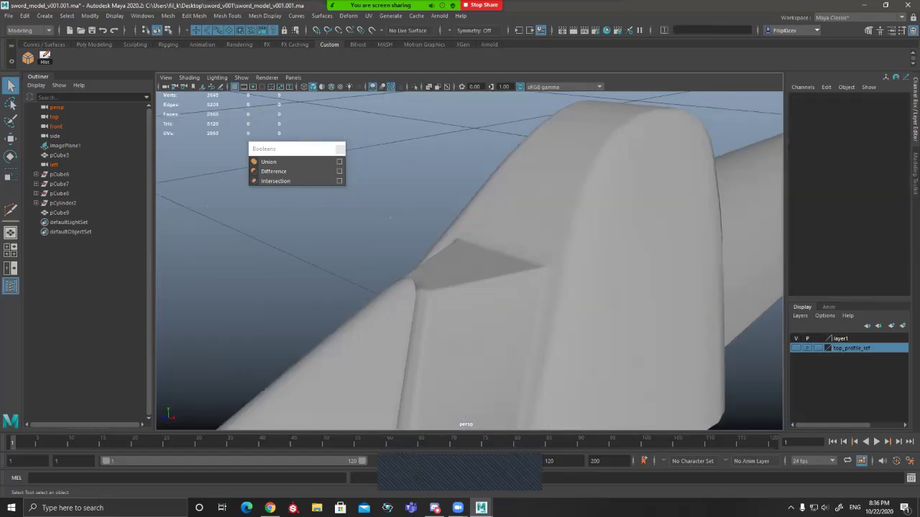
left_click(478, 246)
left_click_drag(447, 219, 483, 214, "alt")
left_click(632, 199)
left_click_drag(631, 199, 724, 203, "alt")
left_click(625, 280)
left_click_drag(625, 281, 536, 232, "alt")
key("1")
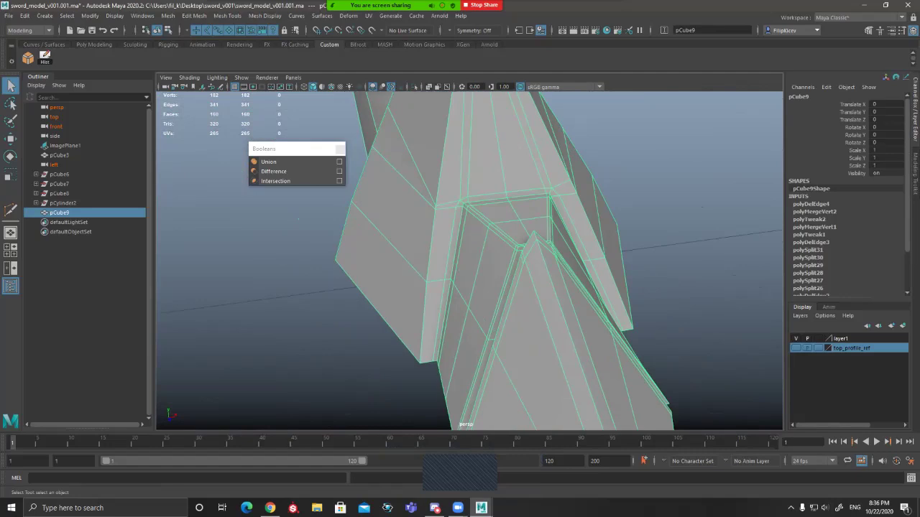
Step: Select the border edge loops along the front side of the pommel's tall block next to the grip
scroll(533, 234, "up", 3)
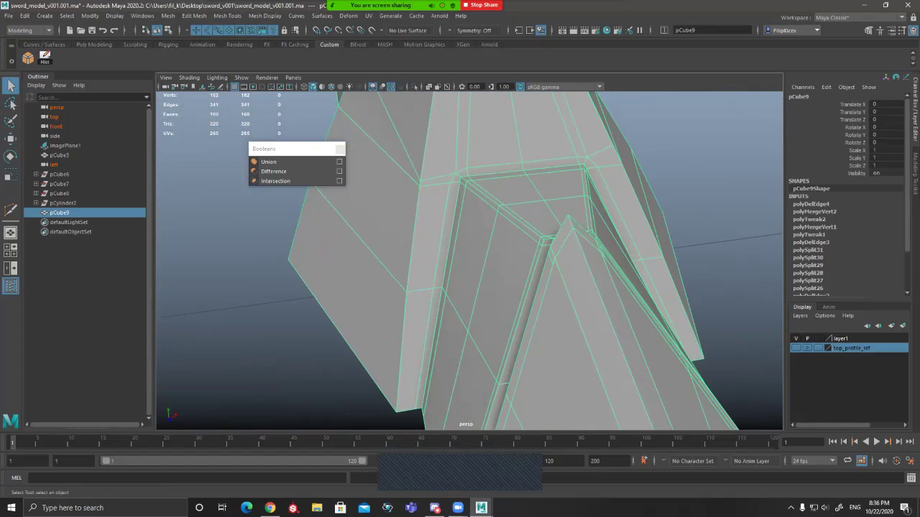
scroll(469, 260, "up", 4)
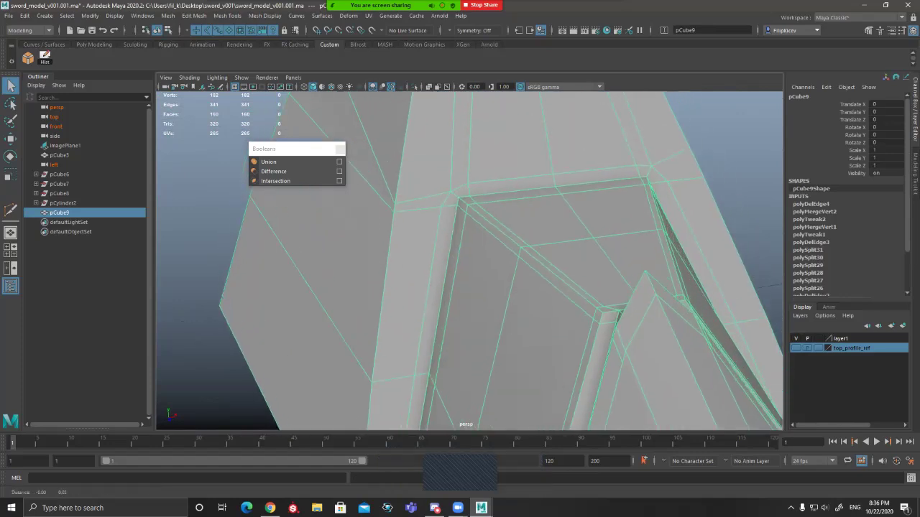
left_click_drag(469, 260, 475, 316, "alt")
left_click_drag(503, 209, 583, 103, "alt")
scroll(491, 216, "down", 4)
middle_click_drag(582, 102, 610, 127, "alt")
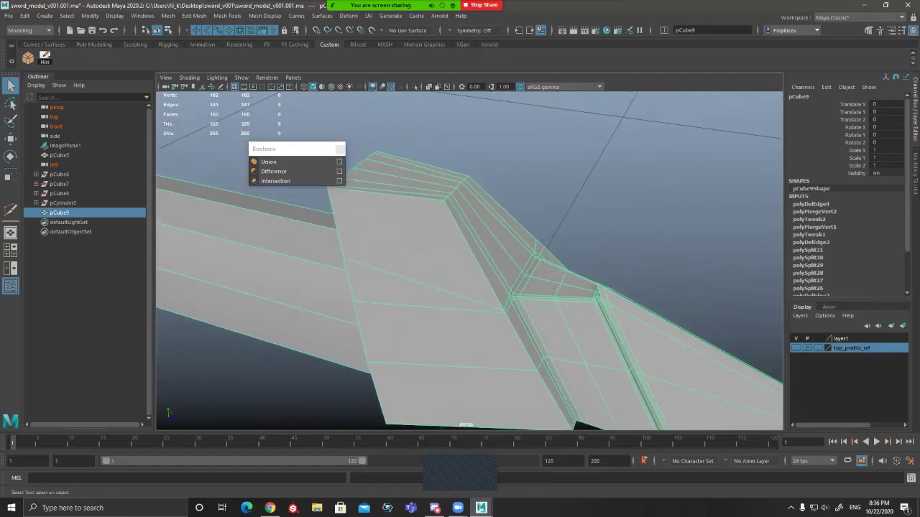
right_click_drag(476, 259, 476, 230)
left_click(475, 256)
left_click_drag(476, 256, 476, 235, "alt")
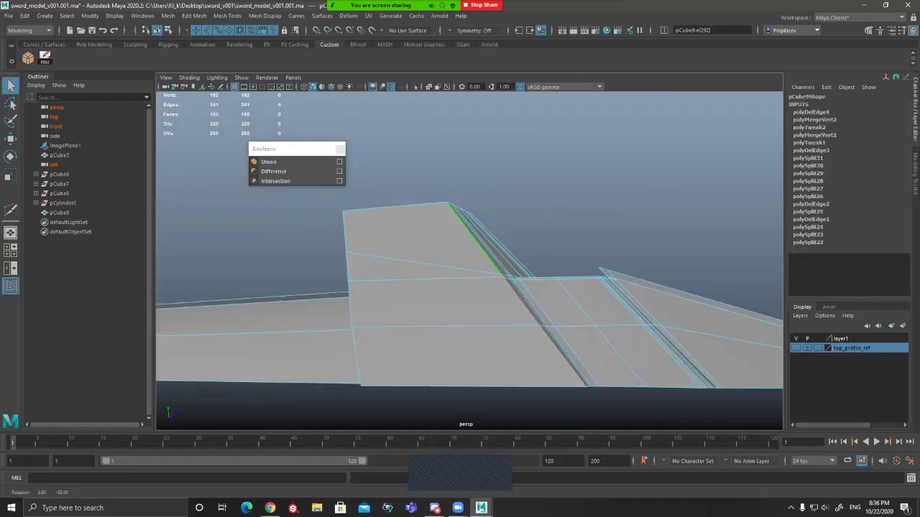
left_click_drag(477, 229, 449, 267, "alt")
double_click(500, 202, "shift")
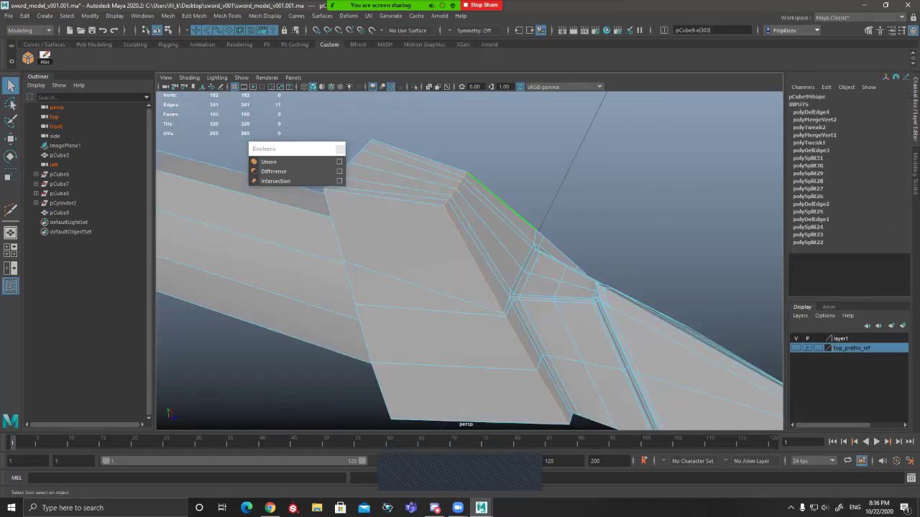
Step: Add the remaining border edges around the tall block's top and sides to the edge selection
double_click(424, 156, "shift")
double_click(392, 198, "shift")
left_click_drag(392, 199, 463, 243, "alt")
double_click(402, 244, "shift")
left_click_drag(407, 245, 578, 284, "alt")
left_click_drag(460, 265, 431, 277, "alt")
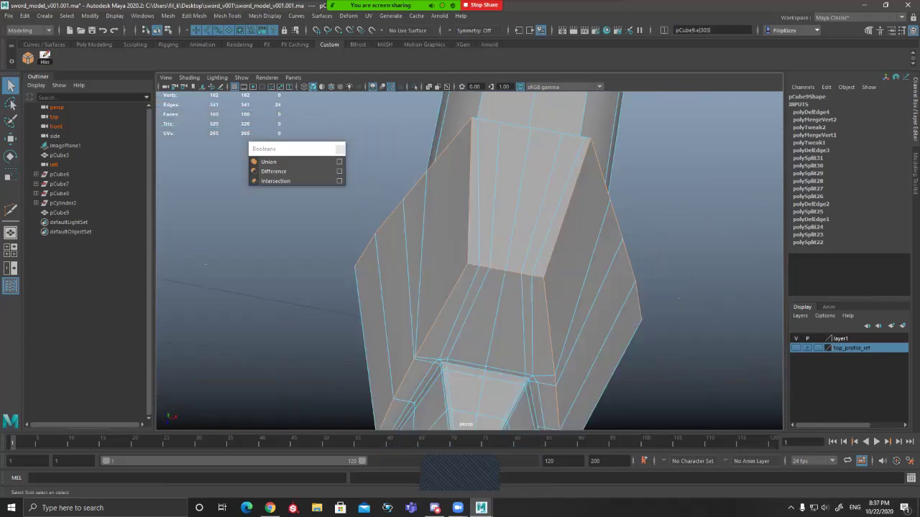
Step: Bevel the selected edges of the tall block, adjust the bevel, and preview the result smoothed
key("ctrl+b")
left_click_drag(460, 252, 524, 216, "alt")
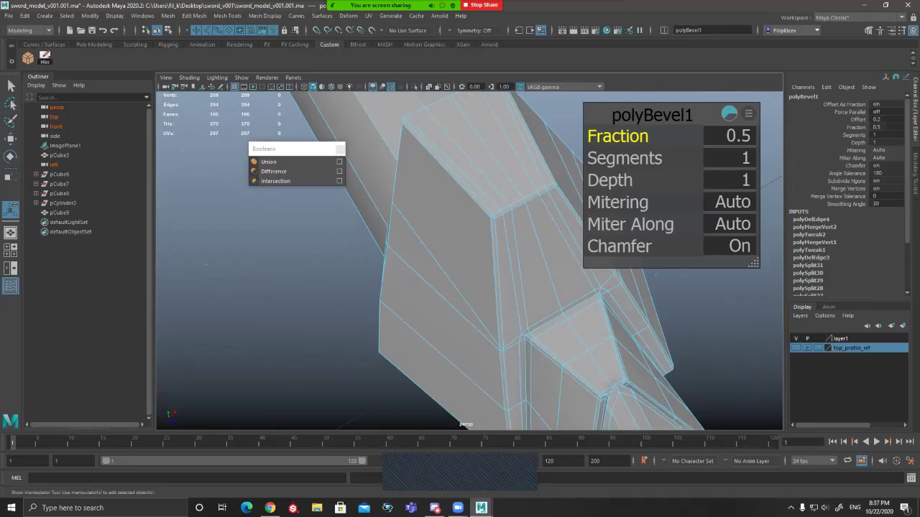
left_click_drag(623, 158, 636, 137)
left_click_drag(608, 181, 474, 233, "alt")
key("q")
key("3")
left_click(633, 345)
left_click(431, 258)
key("1")
Step: Undo the bevel on the tall block back to the border edge selection
key("ctrl+z")
key("ctrl+z")
key("ctrl+z")
key("ctrl+z")
key("ctrl+z")
key("ctrl+z")
key("ctrl+z")
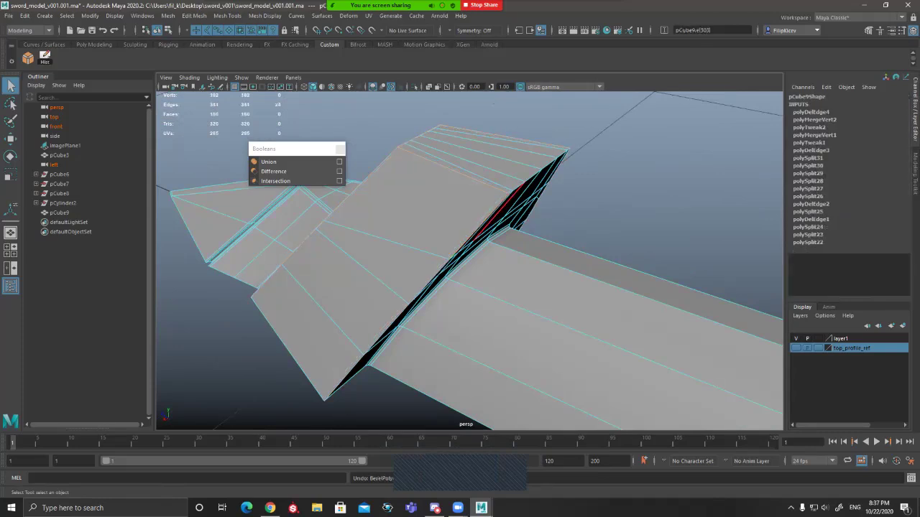
Step: Add the missing border loop on the grip side to the selection and bevel the edges with 2 segments and an adjusted fraction
double_click(498, 214, "shift")
left_click_drag(498, 213, 521, 229, "alt")
key("ctrl+b")
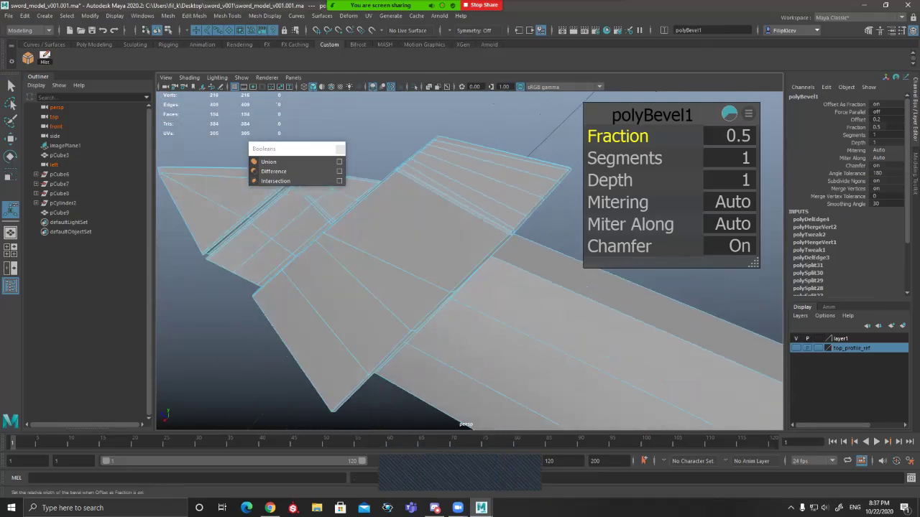
left_click(730, 158)
type("2")
key("Return")
left_click_drag(627, 138, 812, 162)
mouse_move(560, 197)
left_mouse_down("alt")
mouse_move(447, 234)
mouse_move(503, 208)
mouse_move(460, 251)
mouse_move(424, 244)
mouse_move(600, 248)
left_mouse_up("alt")
Step: Preview the beveled pommel smoothed and look it over from the side and front
key("q")
left_click(446, 237)
key("3")
left_click(657, 242)
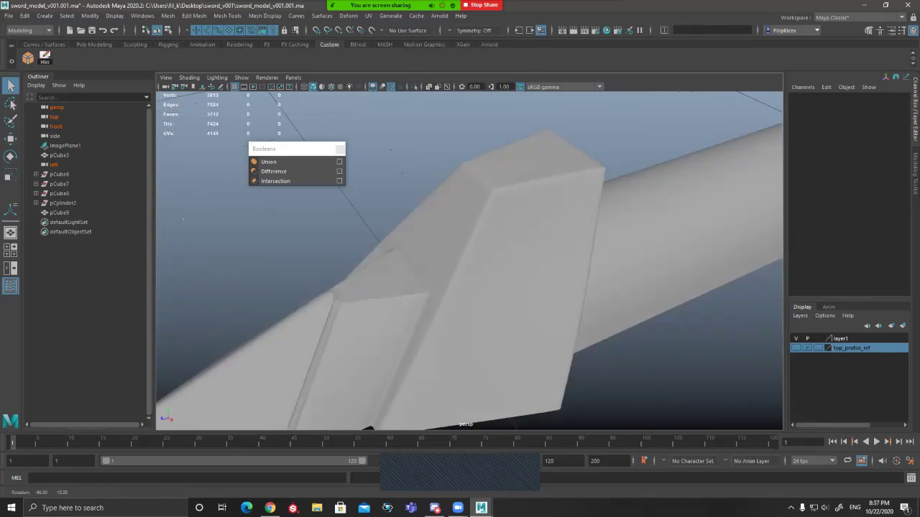
left_click(460, 273)
left_click_drag(460, 273, 503, 285, "alt")
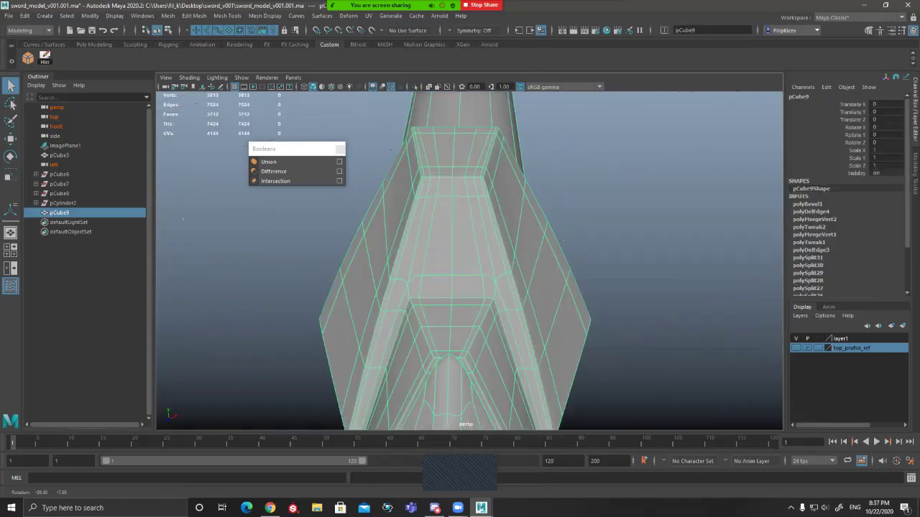
Step: Return to the unsmoothed cage and examine how the lengthwise edge loops run over the tall block towards the grip
key("1")
key("F10")
left_click_drag(503, 284, 554, 229, "alt")
left_click(623, 158)
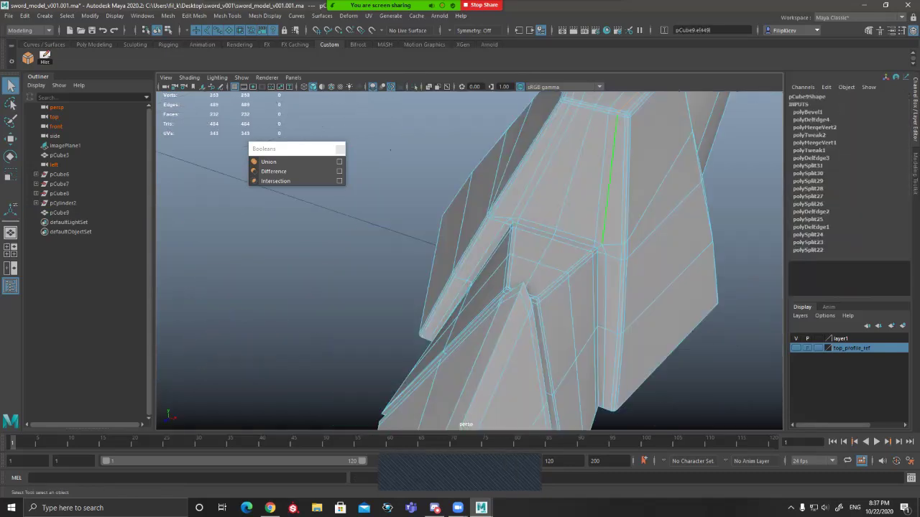
left_click_drag(628, 179, 413, 274, "alt")
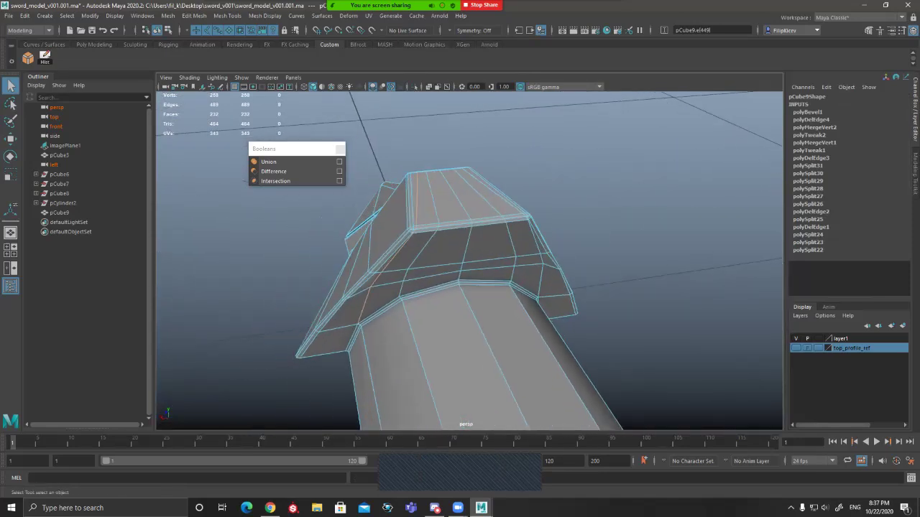
scroll(446, 207, "up", 3)
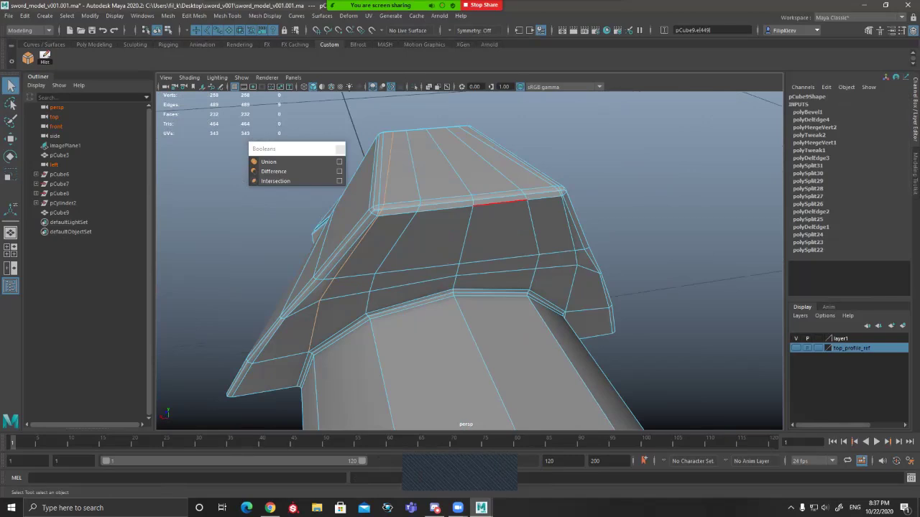
left_click_drag(501, 204, 410, 208, "alt")
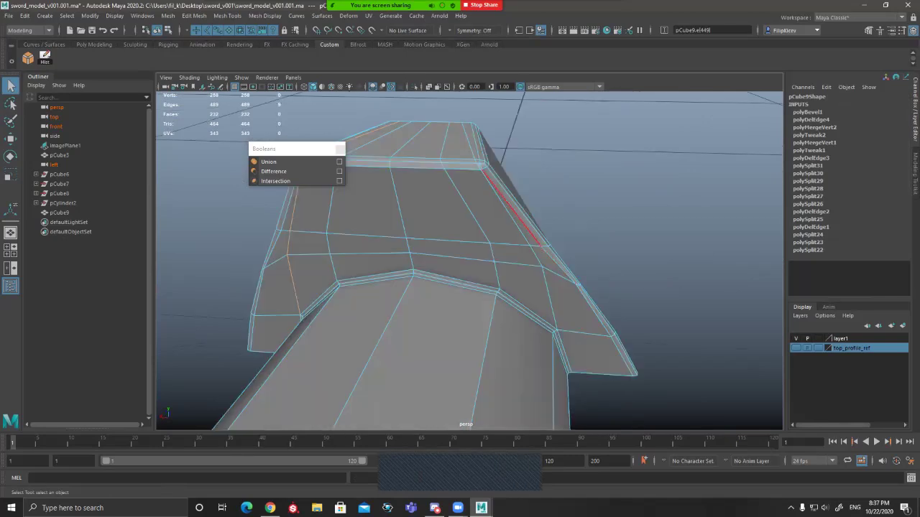
Step: Undo the two-segment bevel on the tall block together with the selections made after it
key("ctrl+z")
key("ctrl+z")
key("ctrl+z")
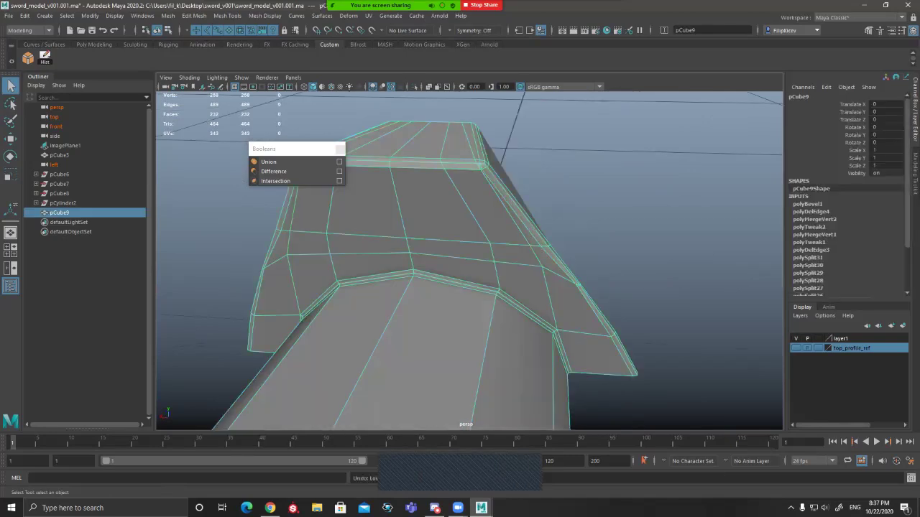
left_click_drag(489, 266, 370, 228, "alt")
key("ctrl+z")
key("ctrl+z")
key("ctrl+z")
key("ctrl+z")
key("ctrl+z")
key("ctrl+z")
key("ctrl+z")
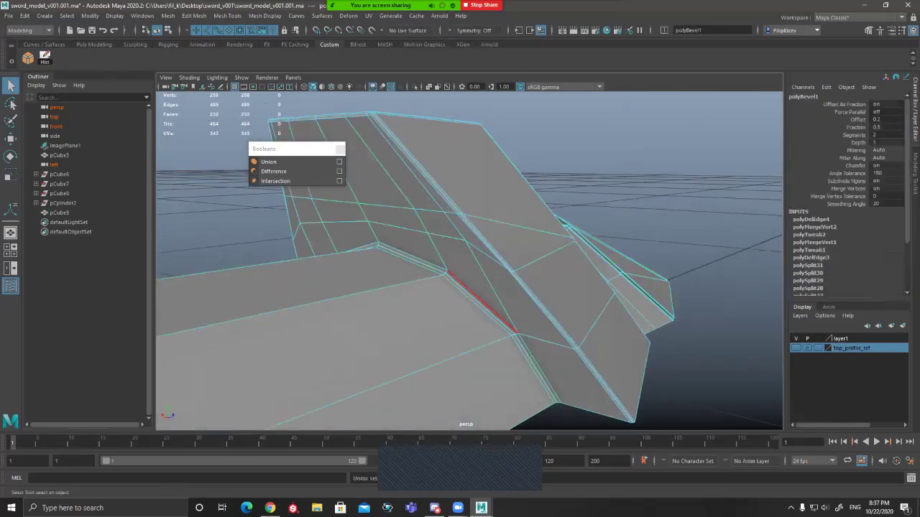
Step: Cut a straighter edge path over the tall block down to one grip corner and delete the old bent loop with its vertices
left_click_drag(370, 230, 476, 263, "alt")
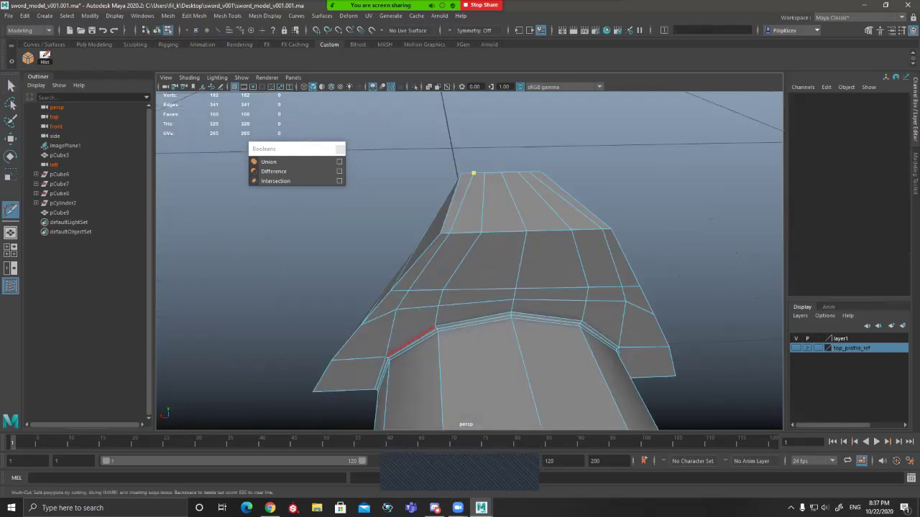
left_click(457, 233)
left_click(391, 354)
key("q")
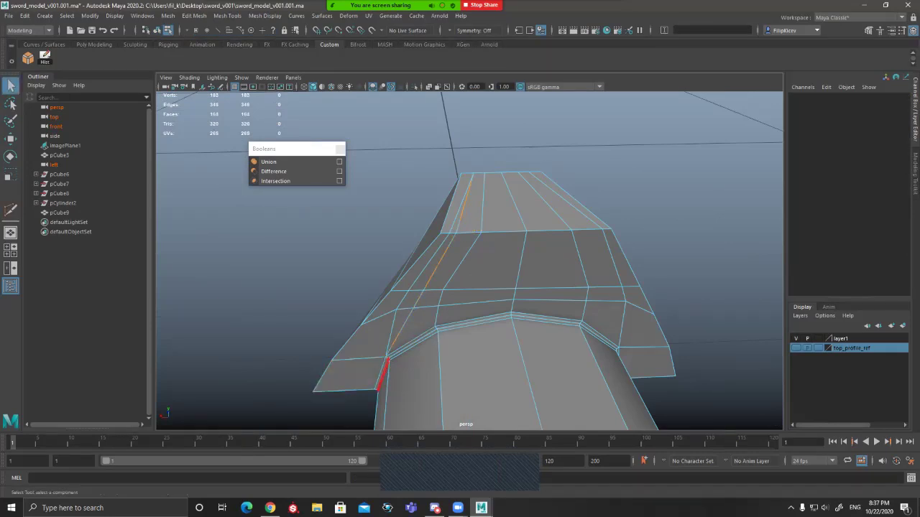
left_click(430, 262)
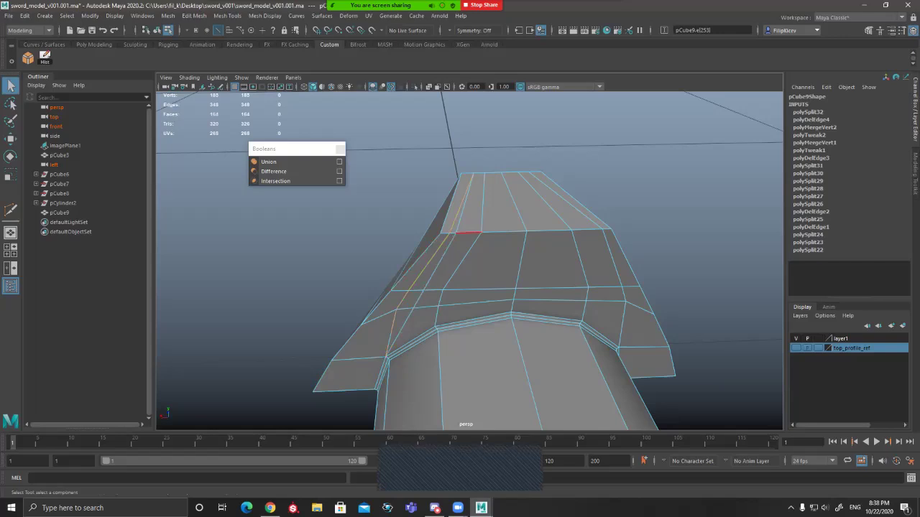
key("ctrl+Delete")
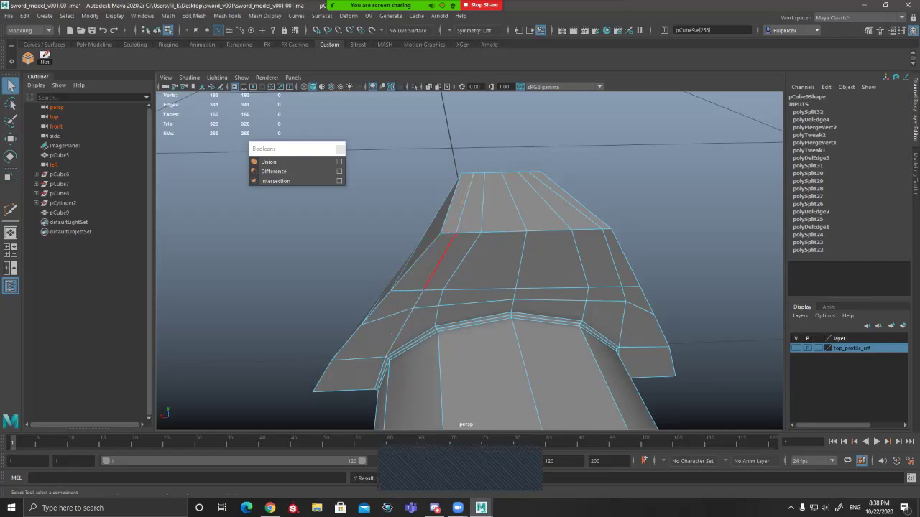
Step: Cut the matching edge path down to the opposite grip corner and delete the old bent loop there with its vertices
mouse_move(440, 248)
left_mouse_down("alt")
mouse_move(442, 267)
mouse_move(430, 247)
left_mouse_up("alt")
key("g")
left_click_drag(552, 195, 528, 171)
left_click_drag(565, 217, 563, 218)
left_click(564, 217)
left_click_drag(611, 303, 607, 303)
left_click(616, 357)
key("Return")
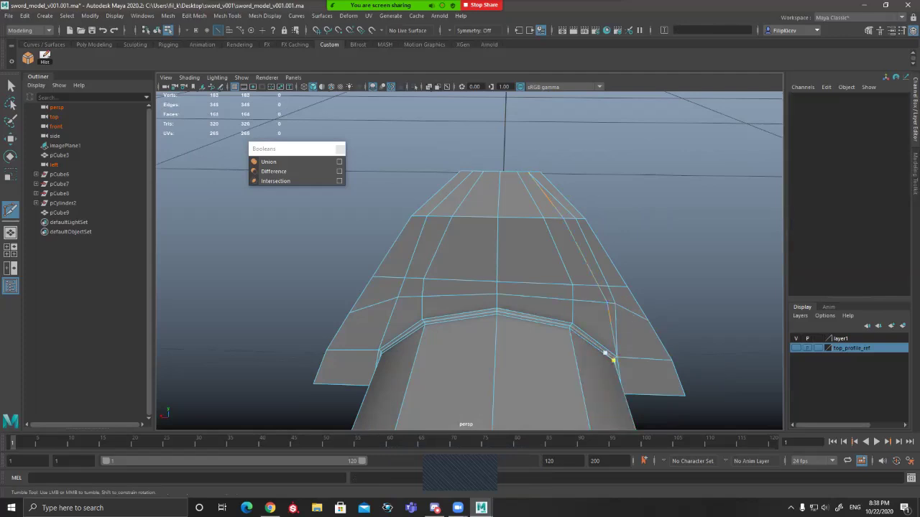
key("q")
double_click(608, 289)
key("ctrl+Delete")
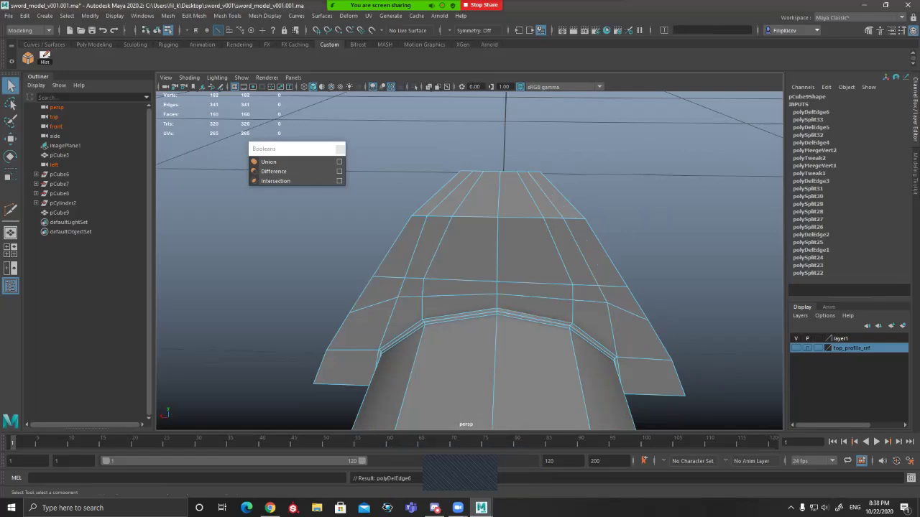
Step: Select all border edges outlining the tall block, including its top, front and grip-side loops
left_click_drag(374, 251, 431, 239, "alt")
left_click(432, 238)
double_click(467, 202, "shift")
left_click(461, 186, "shift")
left_click(585, 184, "shift")
double_click(635, 232, "shift")
left_click_drag(474, 237, 596, 219, "alt")
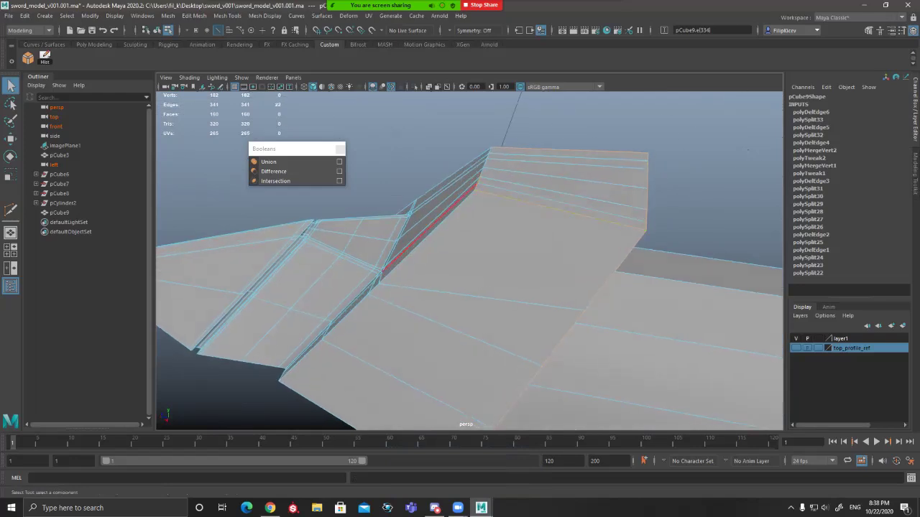
left_click(427, 236, "shift")
double_click(427, 236, "shift")
left_click_drag(431, 237, 718, 234, "alt")
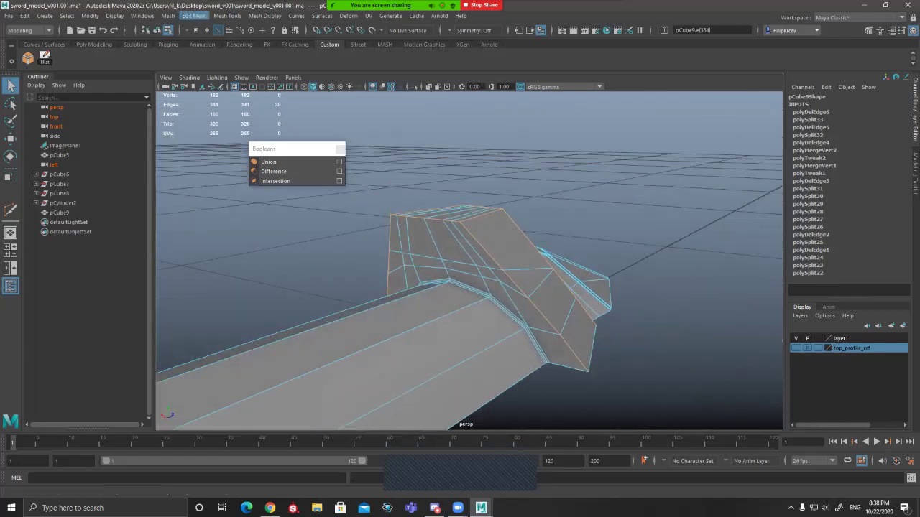
Step: Bevel the selected border edges with a fraction of 1 and 2 segments
key("ctrl+b")
left_click_drag(460, 273, 591, 279, "alt")
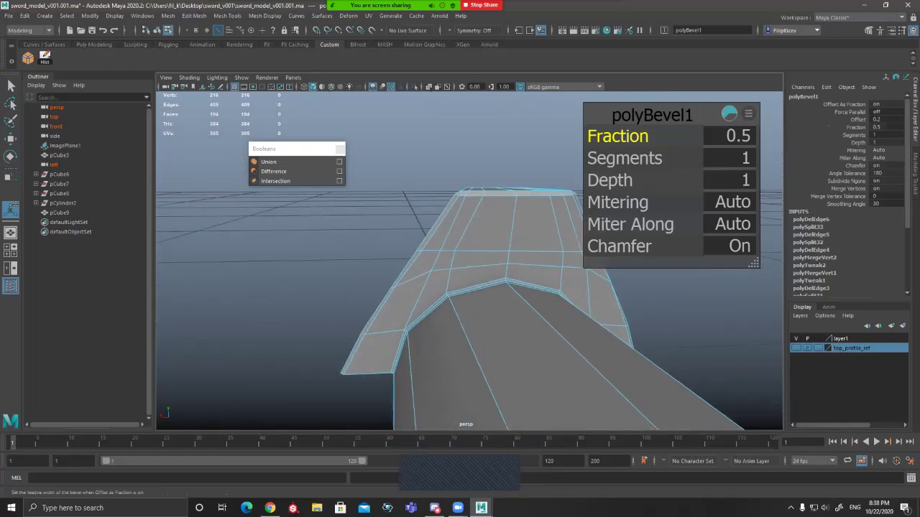
left_click(624, 159)
mouse_move(624, 159)
left_mouse_down()
mouse_move(637, 159)
mouse_move(623, 159)
left_mouse_up()
left_click_drag(618, 136, 646, 138)
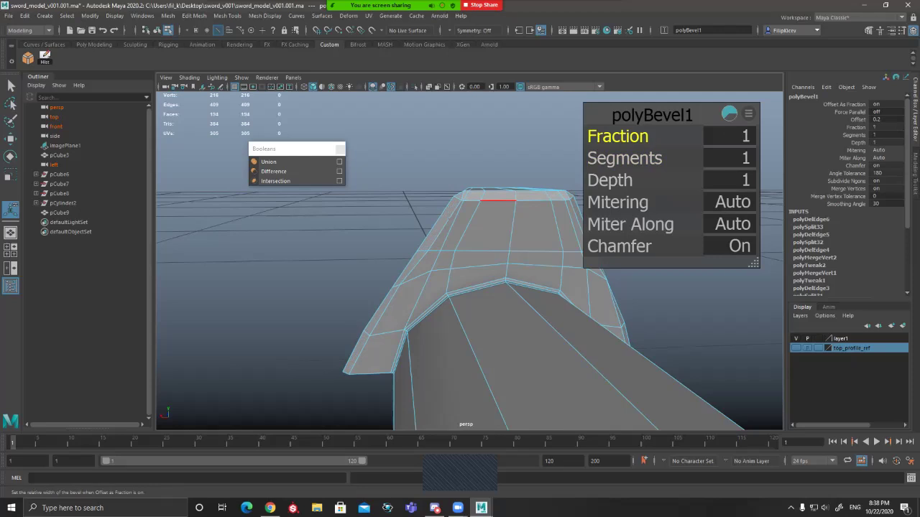
left_click_drag(498, 205, 550, 225, "alt")
mouse_move(624, 159)
left_mouse_down()
mouse_move(648, 159)
mouse_move(634, 160)
left_mouse_up()
left_click_drag(498, 242, 518, 242, "alt")
Step: Preview the pommel smoothed, return to object selection, and check the beveled block from farther away
key("3")
key("q")
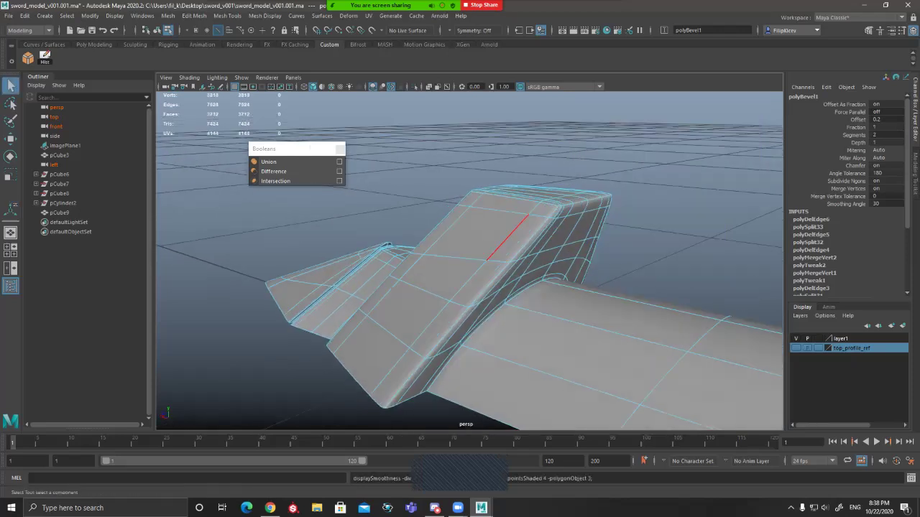
key("F8")
left_click(550, 137)
left_click_drag(550, 137, 619, 150, "alt")
scroll(619, 150, "down", 4)
Step: Select the pommel mesh, activate the Move tool, and delete the mesh's construction history
left_click(605, 268)
left_click_drag(617, 300, 600, 259, "alt")
key("w")
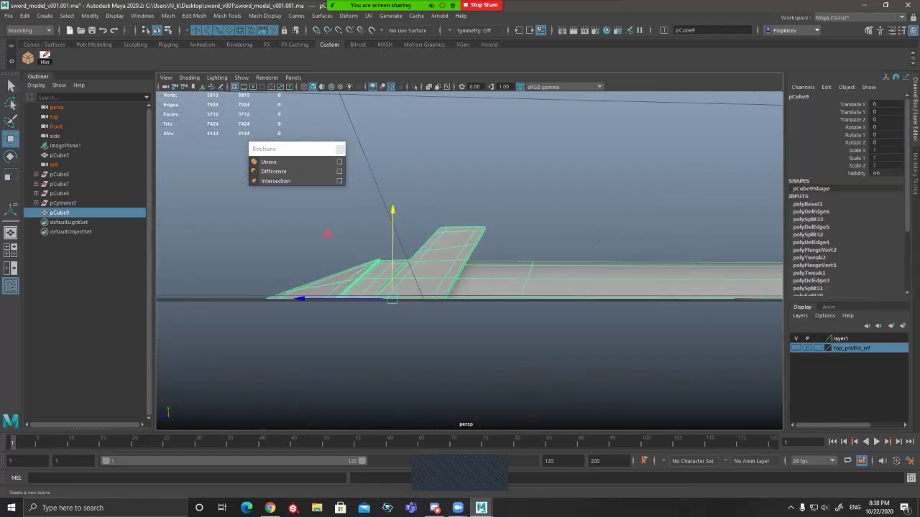
left_click(46, 57)
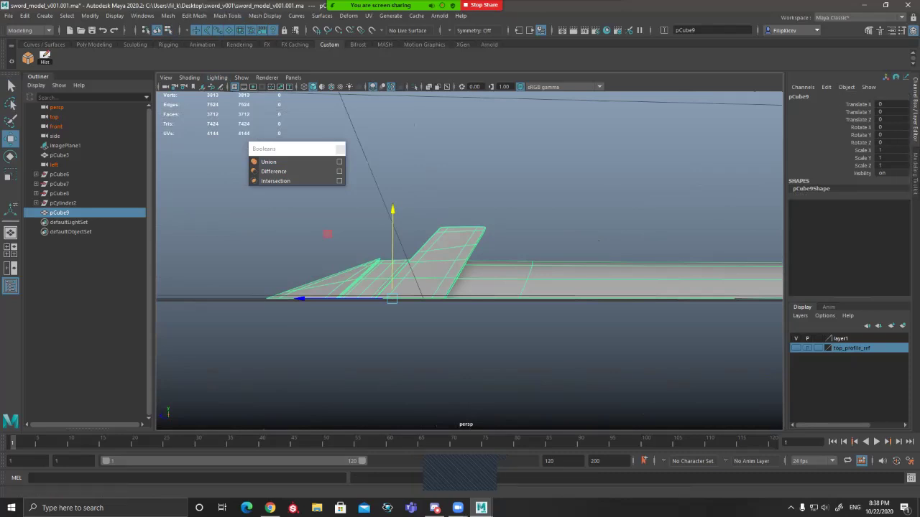
Step: Mirror the pommel mesh across the world Y axis with merged borders and a merge threshold of 0.01
left_click(167, 15)
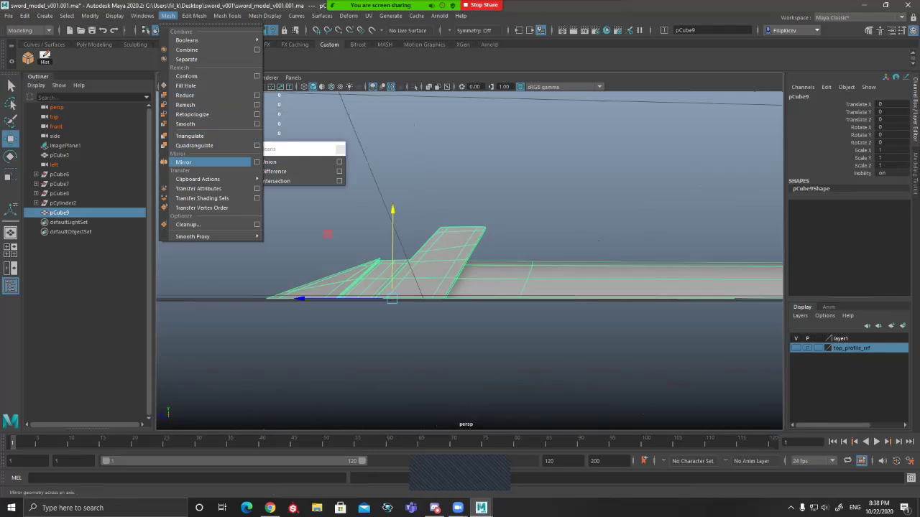
left_click(184, 162)
left_click(764, 201)
left_click(774, 214)
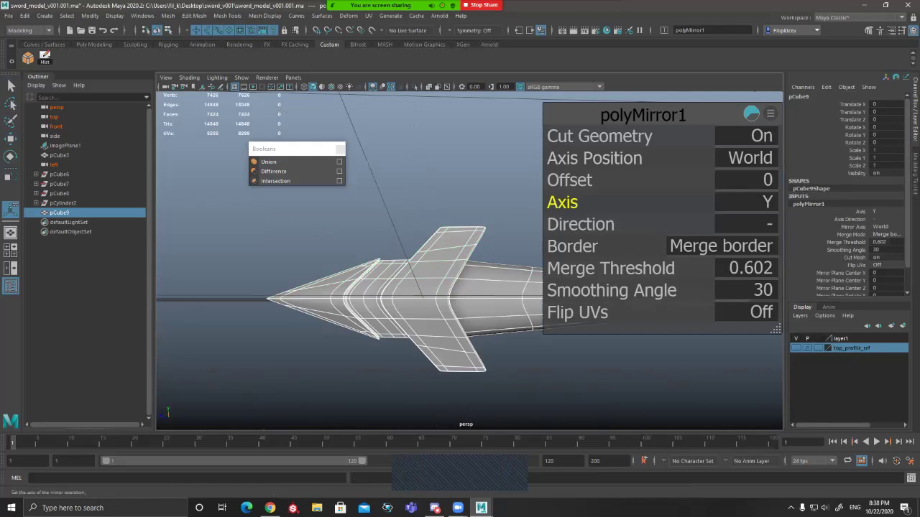
left_click(749, 268)
type(".01")
key("Return")
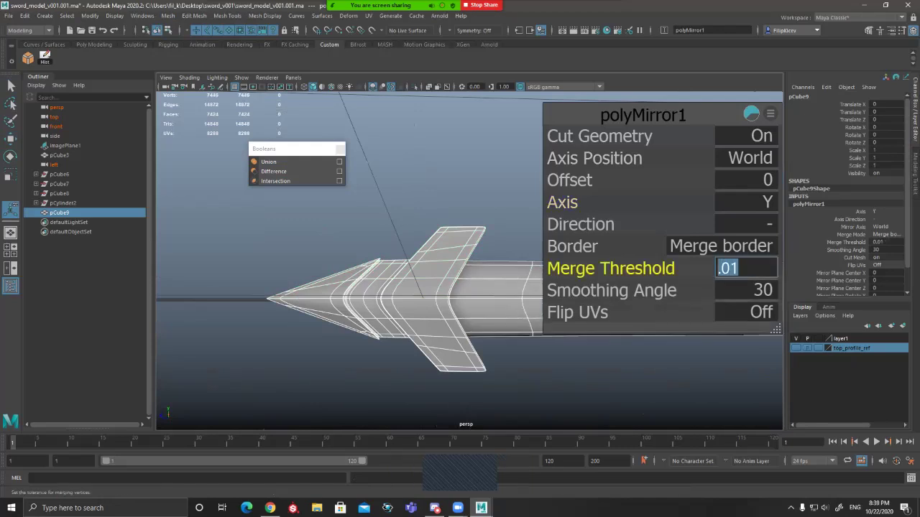
key("q")
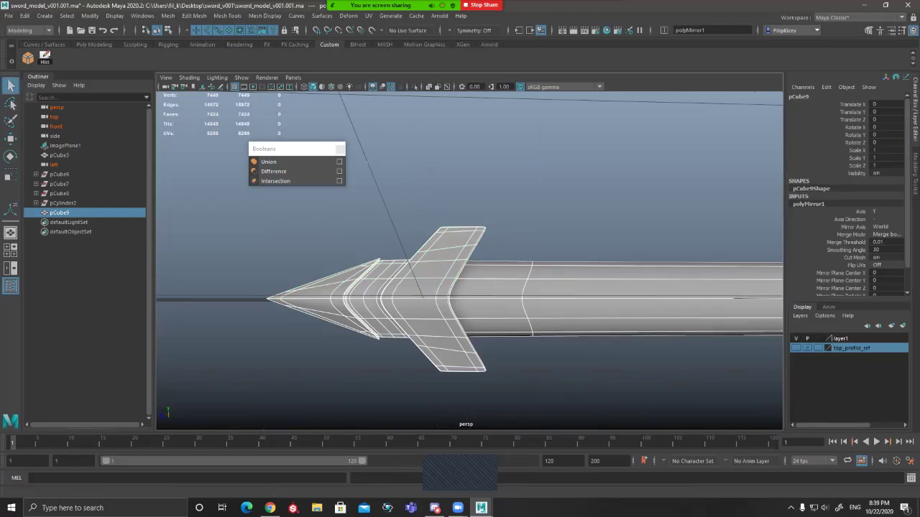
Step: Inspect the mirrored pommel's centre ridge and switch the mesh from smooth preview to its unsmoothed display
left_click_drag(460, 201, 489, 205, "alt")
left_click(417, 208)
left_click_drag(488, 277, 521, 262, "alt")
left_click(503, 264)
scroll(521, 262, "up", 4)
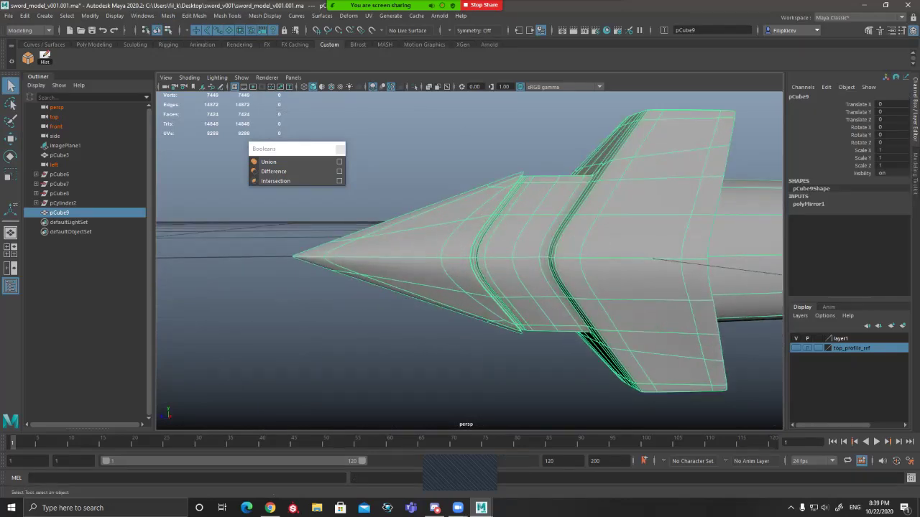
key("1")
scroll(521, 263, "up", 3)
left_click_drag(521, 263, 464, 256, "alt")
scroll(478, 252, "down", 4)
scroll(409, 260, "up", 4)
scroll(464, 256, "up", 1)
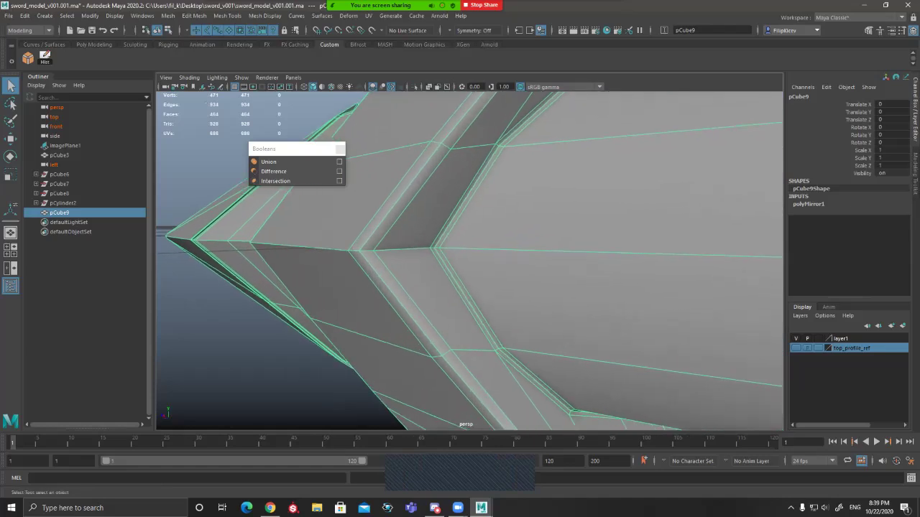
Step: Multi-Cut a support edge line just above the centre ridge, from the block's grip-side bevel to the pommel's tip
key("ctrl+shift+x")
left_click(373, 251)
left_click(366, 242)
left_click(353, 243)
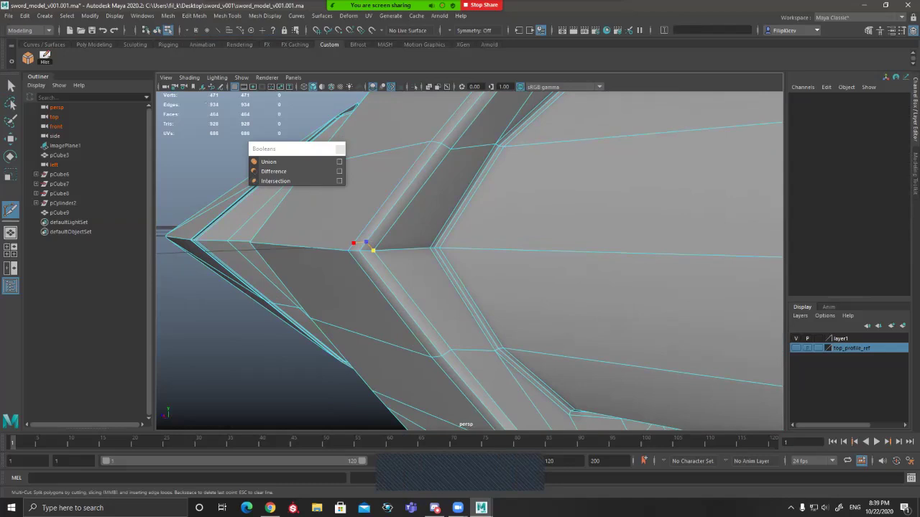
left_click_drag(356, 245, 475, 256, "alt")
left_click_drag(411, 264, 429, 260, "alt")
right_click_drag(438, 259, 542, 248, "alt")
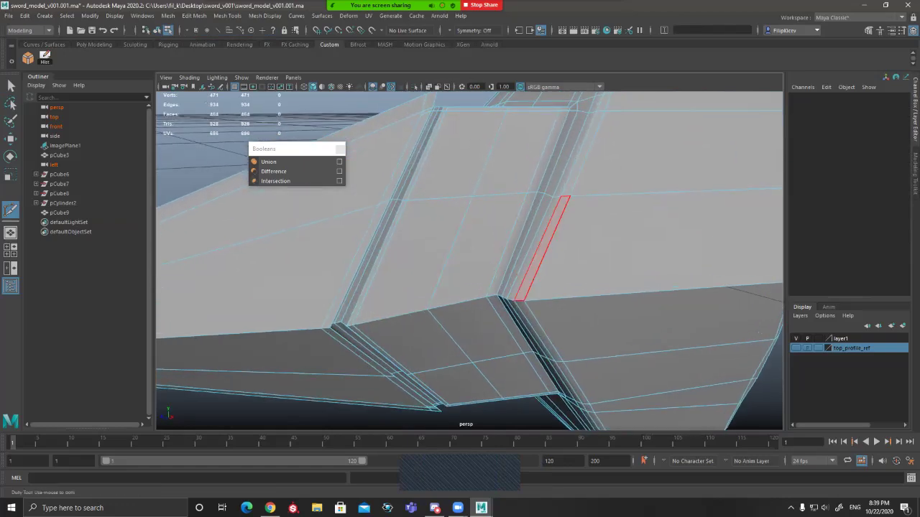
left_click(518, 291, "ctrl")
left_click(429, 303)
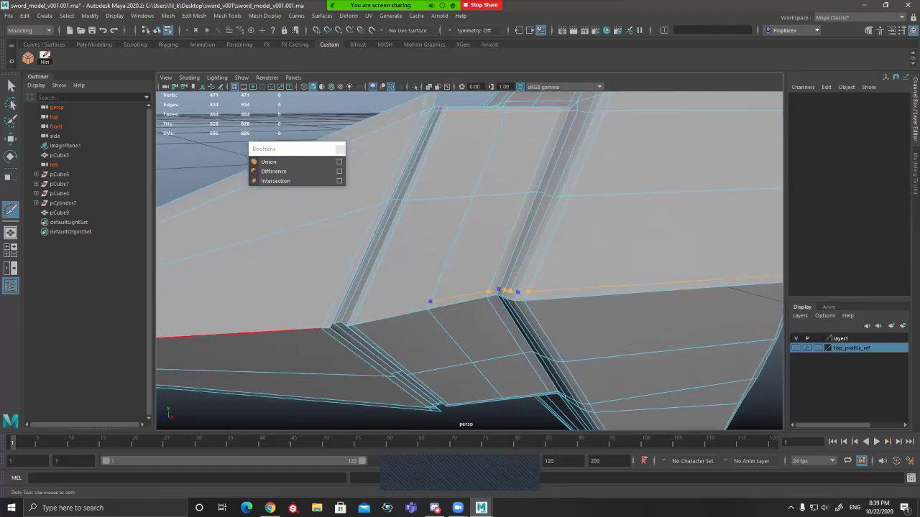
left_click_drag(287, 325, 253, 279, "alt")
middle_click_drag(252, 272, 713, 280, "alt")
left_click(390, 261)
left_click(346, 264)
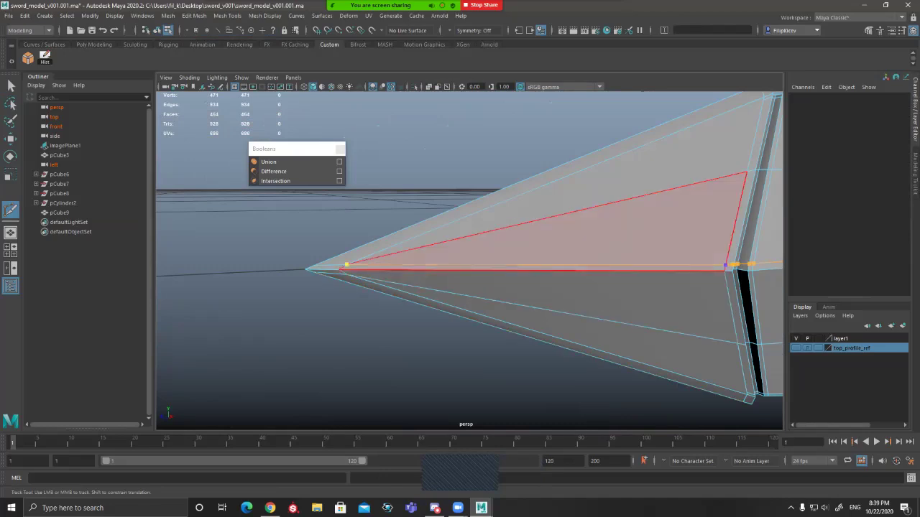
key("Return")
Step: Multi-Cut a matching support line just below the centre ridge, from the tip back to the block's grip-side bevel
left_click_drag(388, 282, 392, 266, "alt")
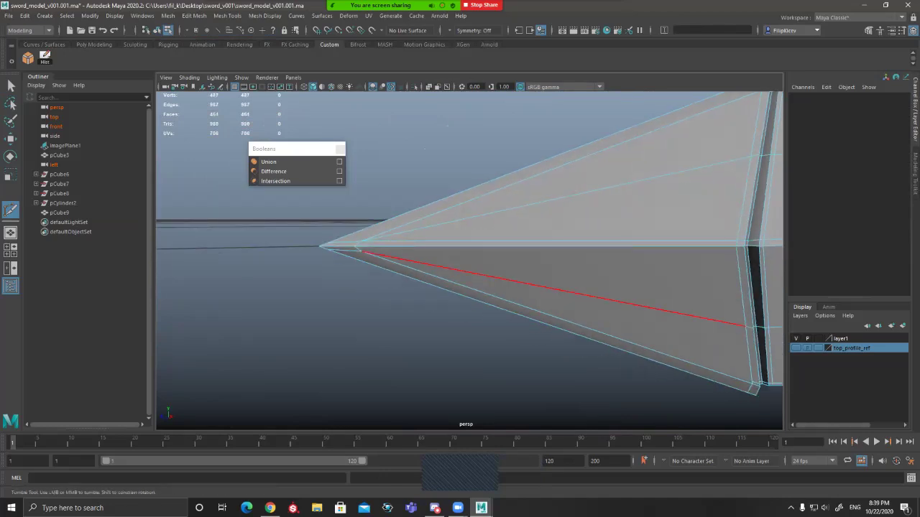
left_click(362, 252)
middle_click_drag(747, 248, 626, 268, "alt")
right_click_drag(626, 268, 582, 268, "alt")
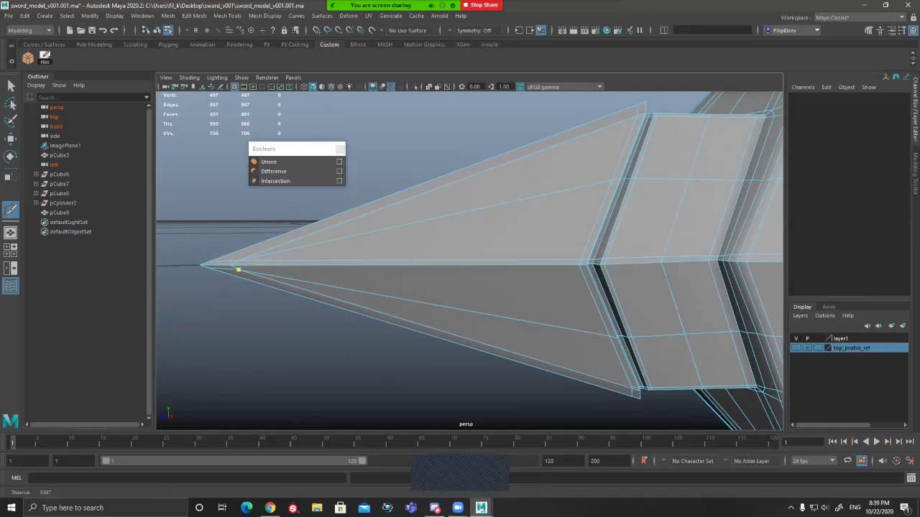
left_click_drag(582, 268, 528, 276, "alt")
left_click(510, 281)
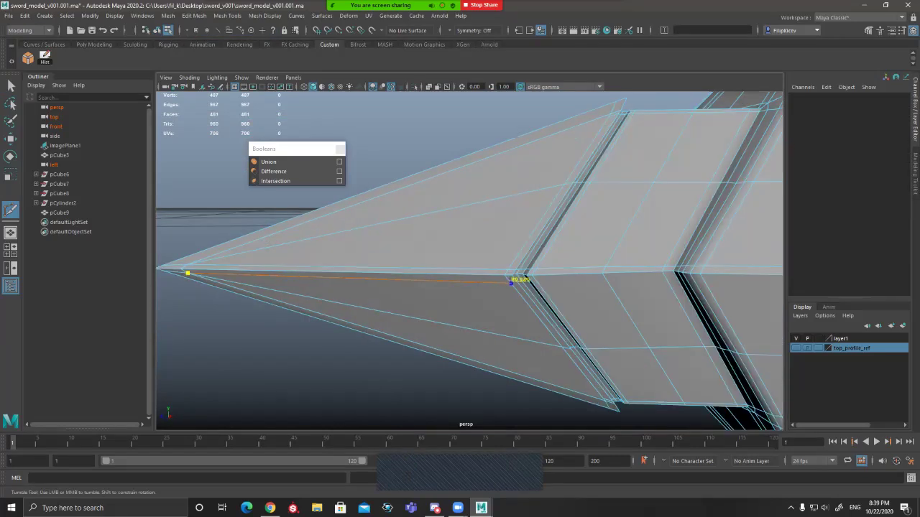
left_click(606, 280)
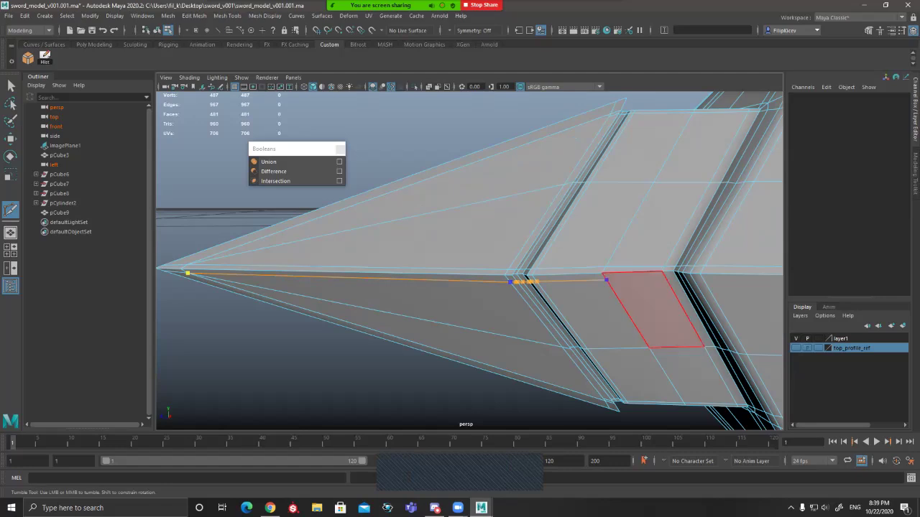
middle_click_drag(636, 286, 545, 271, "alt")
left_click(613, 266)
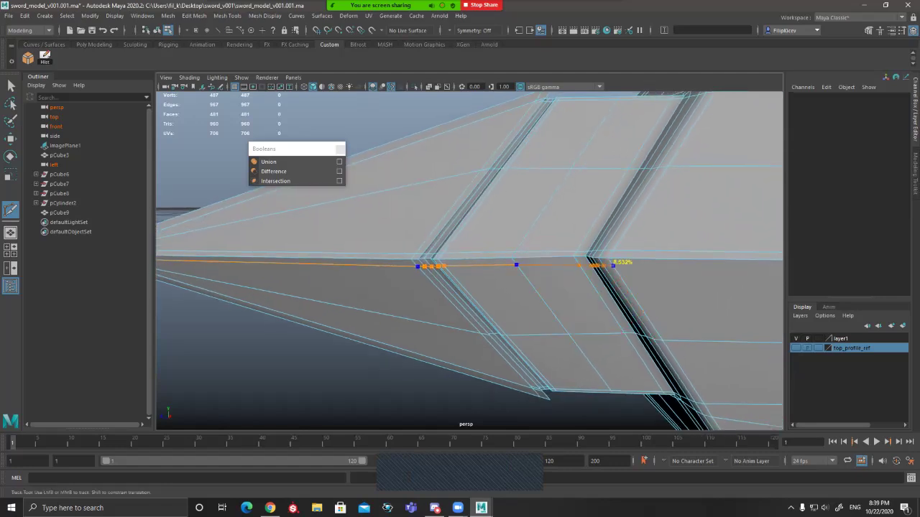
left_click_drag(516, 265, 323, 252, "alt")
scroll(324, 251, "up", 2)
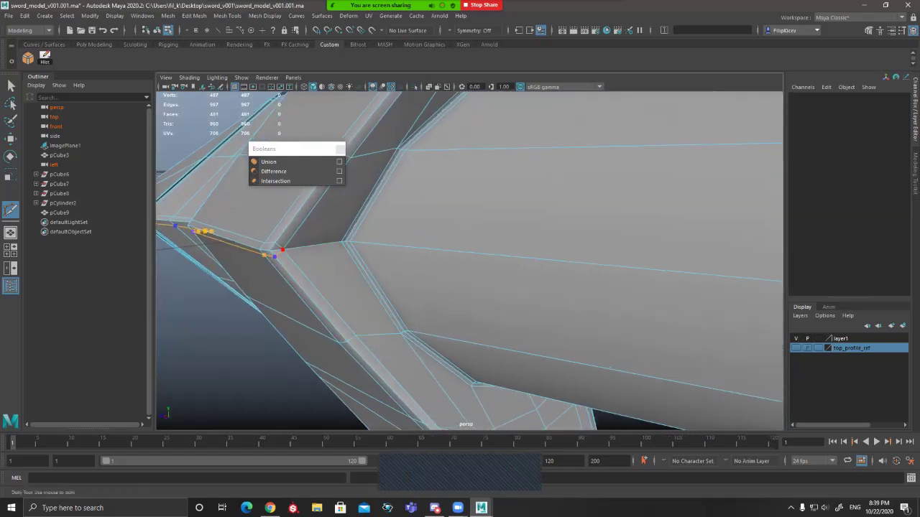
key("q")
Step: Preview the pommel smoothed and check the centre ridge with its new support lines from farther away
scroll(283, 251, "down", 3)
mouse_move(287, 255)
left_mouse_down("alt")
mouse_move(381, 237)
mouse_move(287, 252)
left_mouse_up("alt")
left_click_drag(496, 284, 514, 276, "alt")
key("3")
scroll(513, 277, "down", 4)
middle_click_drag(482, 244, 444, 259, "alt")
left_click_drag(444, 259, 451, 271, "alt")
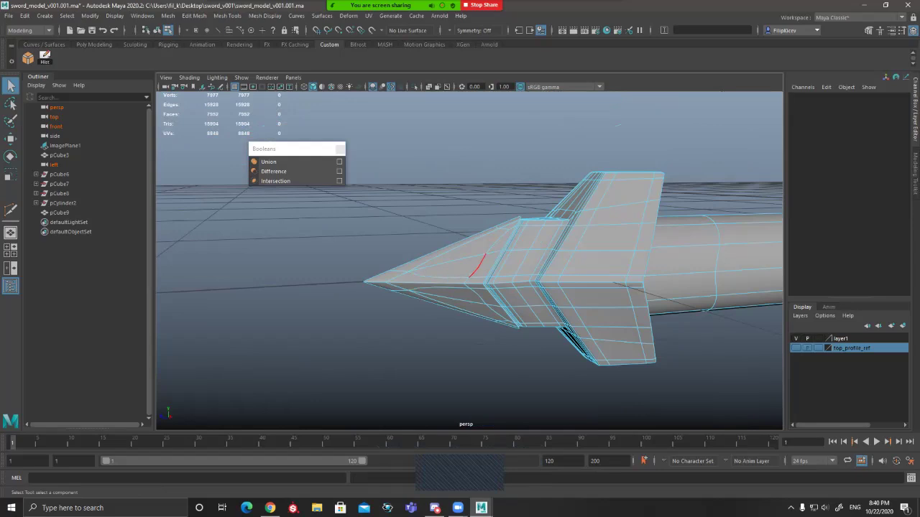
left_click_drag(477, 271, 475, 256, "alt")
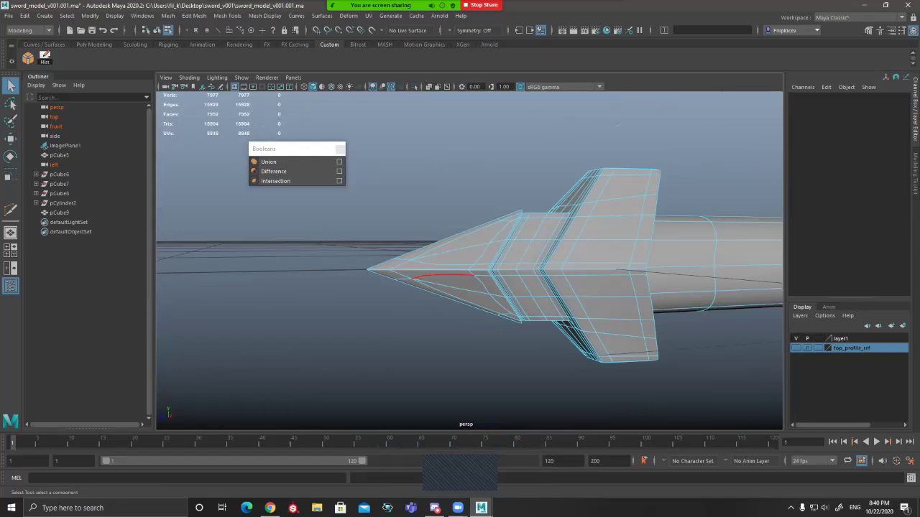
Step: Select a lengthwise edge loop on the smoothed cone's side and examine the edge flow around it
double_click(443, 275)
left_click_drag(443, 276, 435, 335, "alt")
right_click_drag(435, 334, 478, 337, "alt")
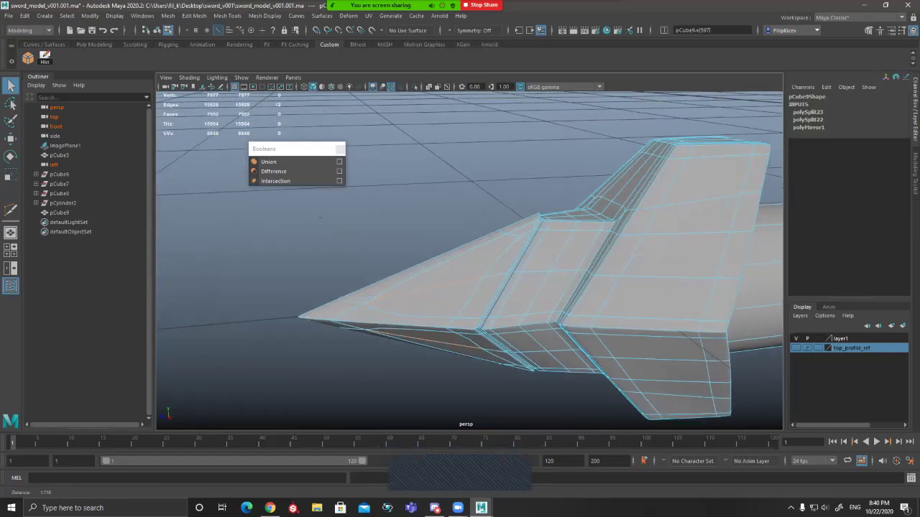
right_click_drag(495, 241, 515, 234, "alt")
left_click_drag(482, 310, 457, 285, "alt")
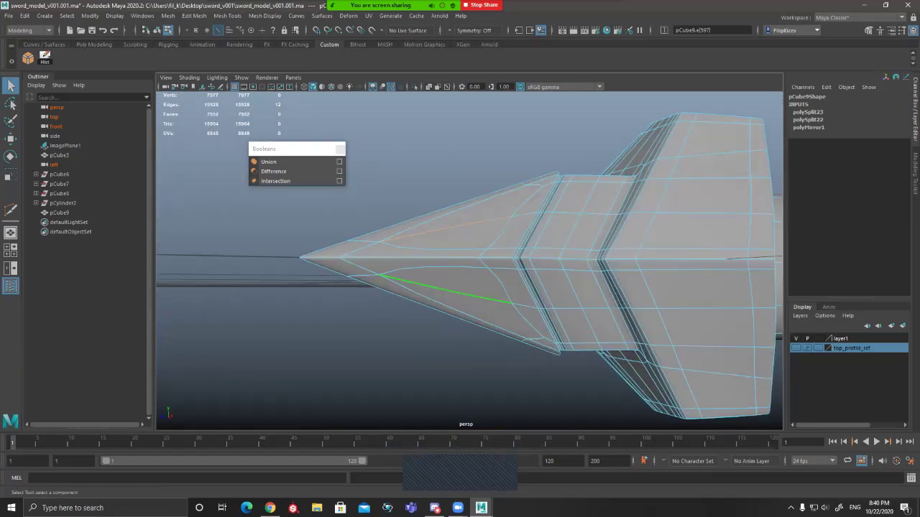
left_click_drag(467, 302, 449, 273, "alt")
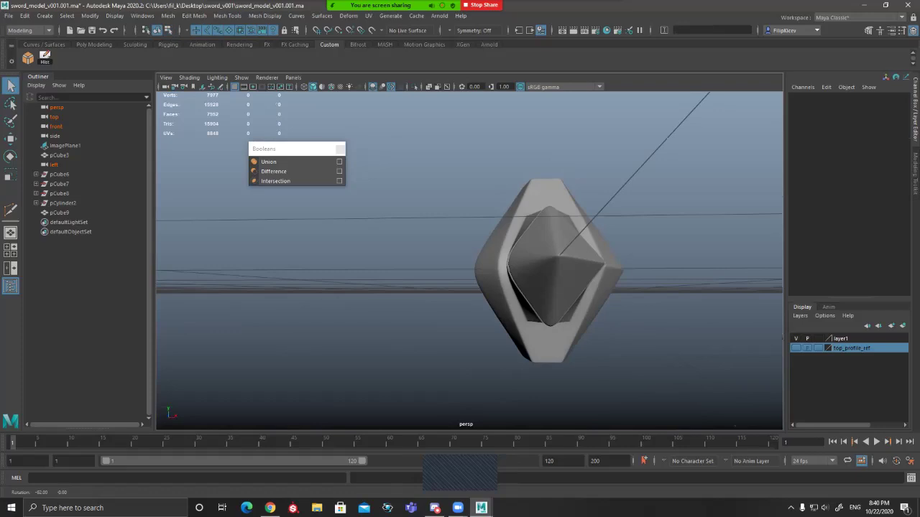
Step: Inspect the smoothed pommel's shading and wireframe from the tip end and from the grip side
left_click(550, 266)
mouse_move(550, 266)
left_mouse_down("alt")
mouse_move(546, 284)
mouse_move(542, 277)
left_mouse_up("alt")
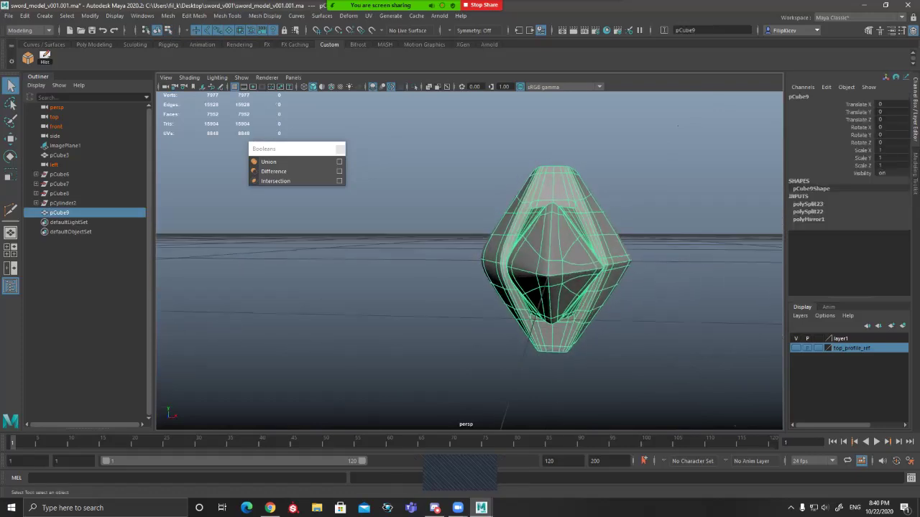
left_click(403, 302)
left_click_drag(402, 302, 309, 315, "alt")
left_click_drag(445, 309, 305, 293, "alt")
left_click_drag(460, 288, 402, 282, "alt")
right_click_drag(403, 282, 497, 293, "alt")
left_click(453, 287)
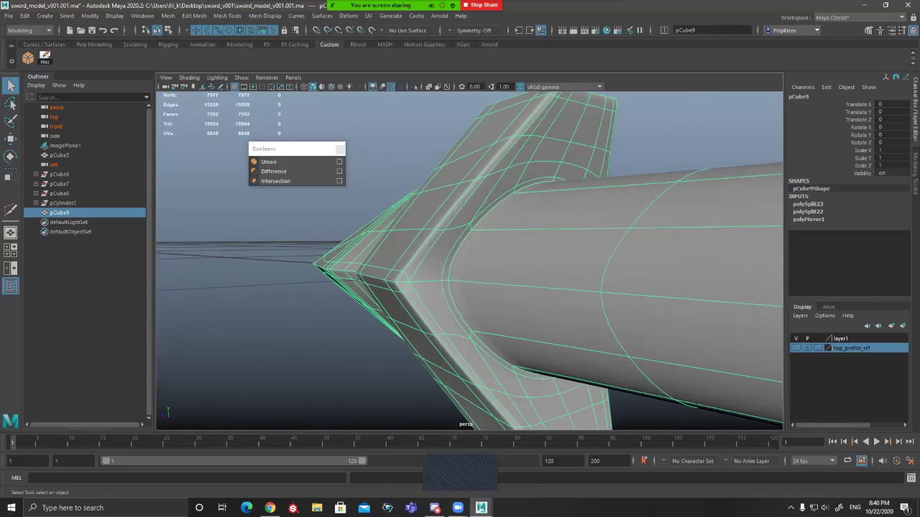
left_click(677, 126)
left_click_drag(677, 125, 740, 128, "alt")
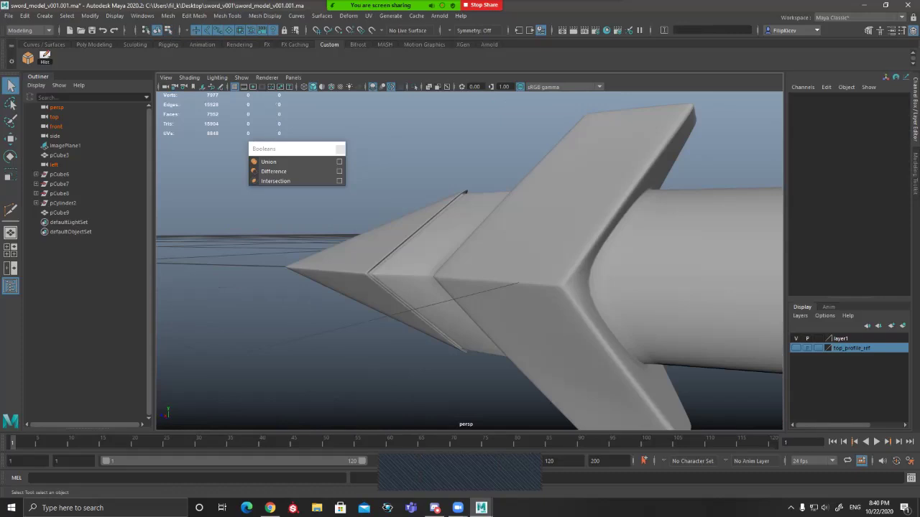
Step: Turn off the pommel's smooth preview and cut an edge above the ridge across the block's grip-side face
left_click(525, 230)
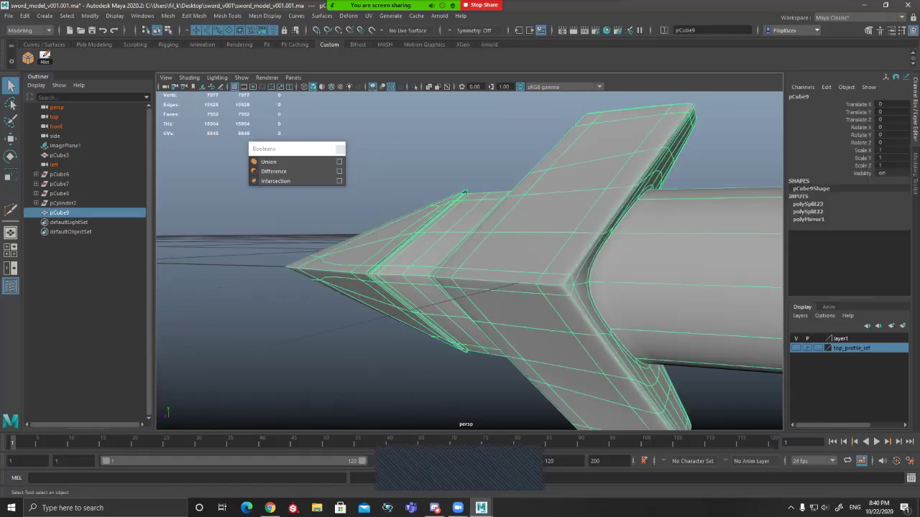
key("1")
left_click_drag(474, 270, 367, 264, "alt")
right_click_drag(366, 265, 385, 265, "alt")
middle_click_drag(385, 264, 430, 220, "alt")
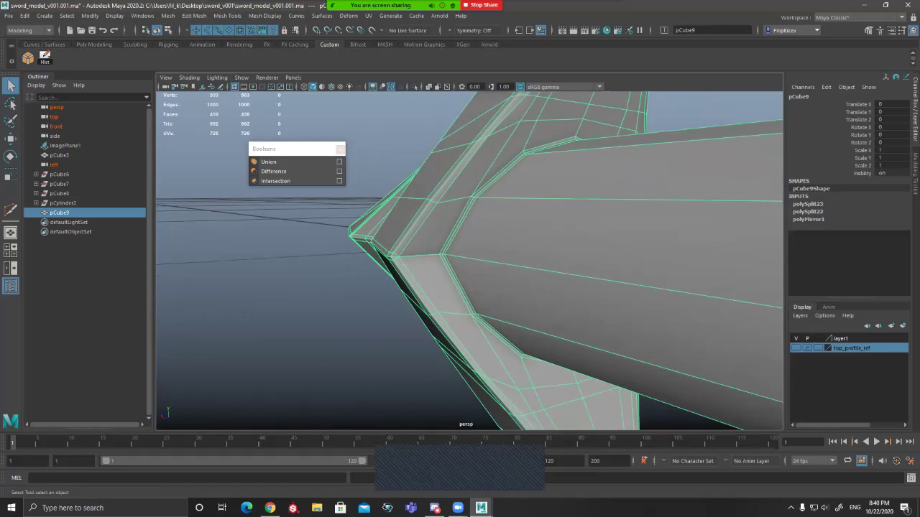
right_click_drag(432, 251, 526, 251, "alt")
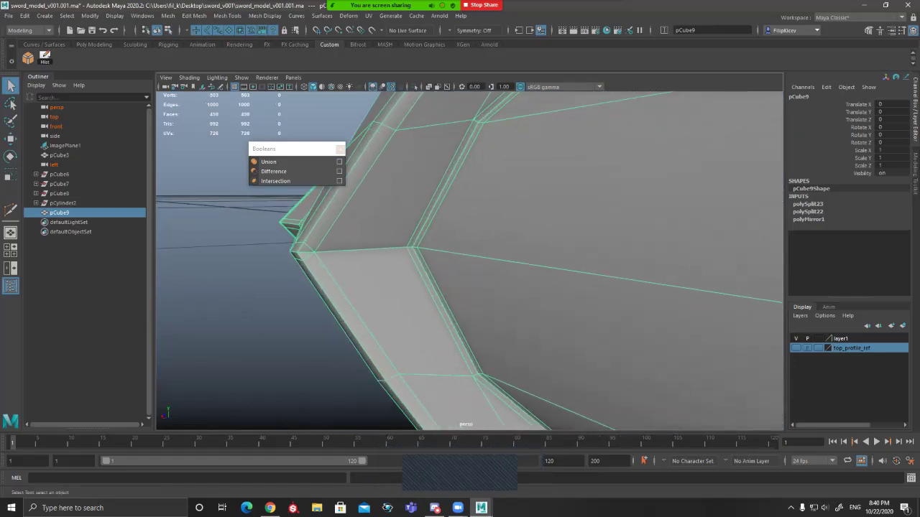
key("g")
left_click(304, 242)
left_click(410, 241)
left_click(416, 240)
scroll(415, 242, "up", 3)
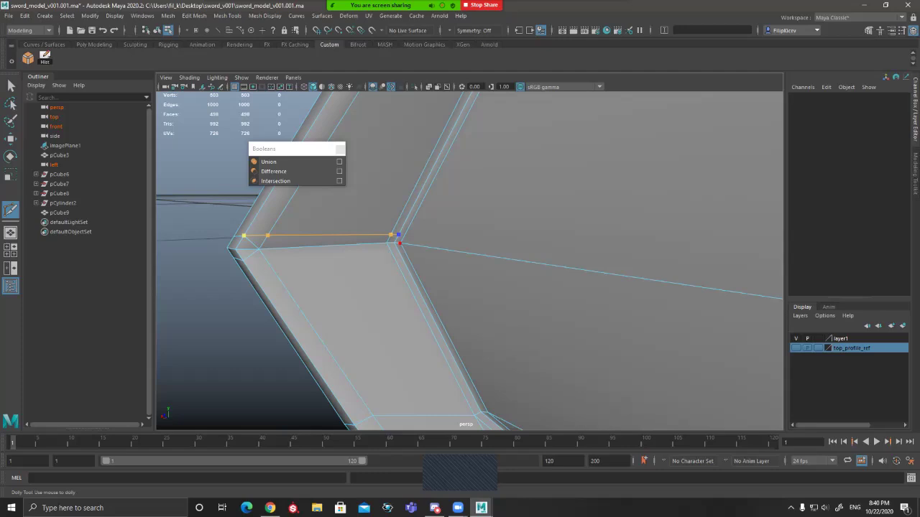
right_click(400, 243)
Step: Cut a matching edge below the ridge on the grip-side face, continuing through the inner corner to the upper cut
left_click(243, 261)
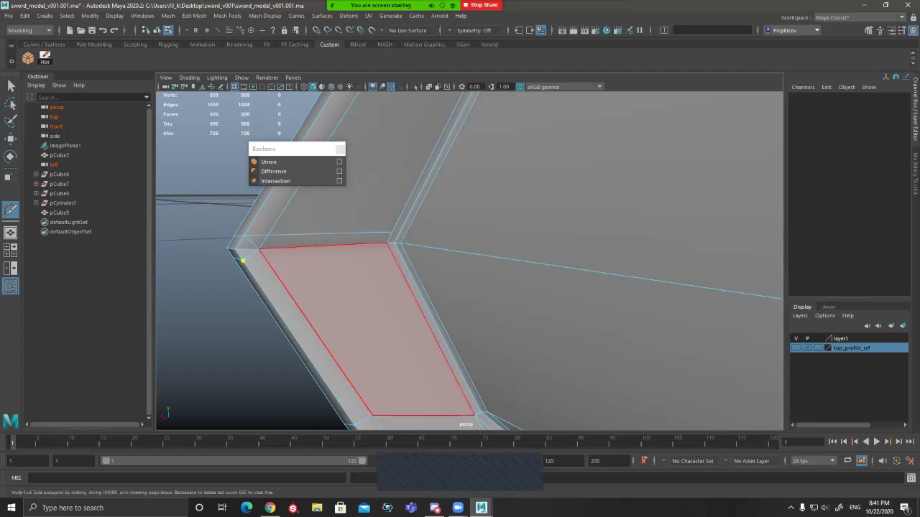
left_click(391, 251)
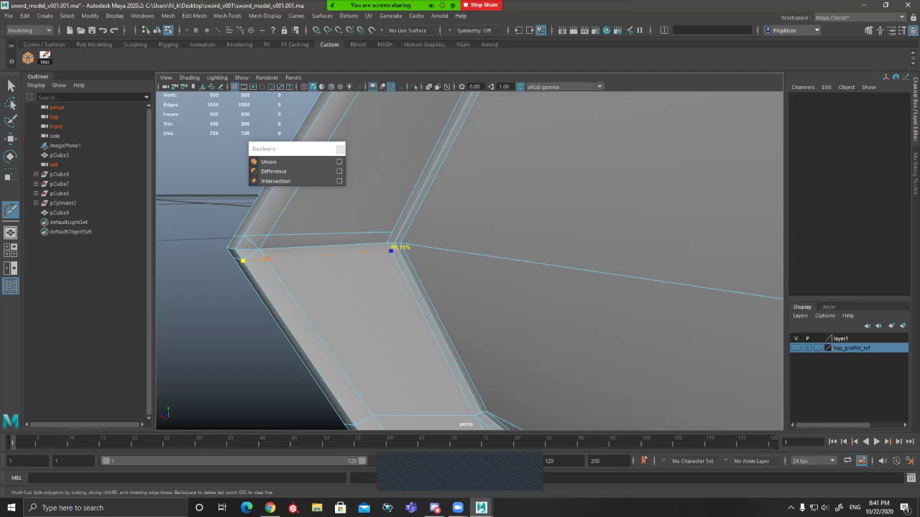
scroll(391, 251, "up", 5)
middle_click_drag(323, 243, 461, 254, "alt")
left_click(468, 242)
left_click(465, 223)
key("q")
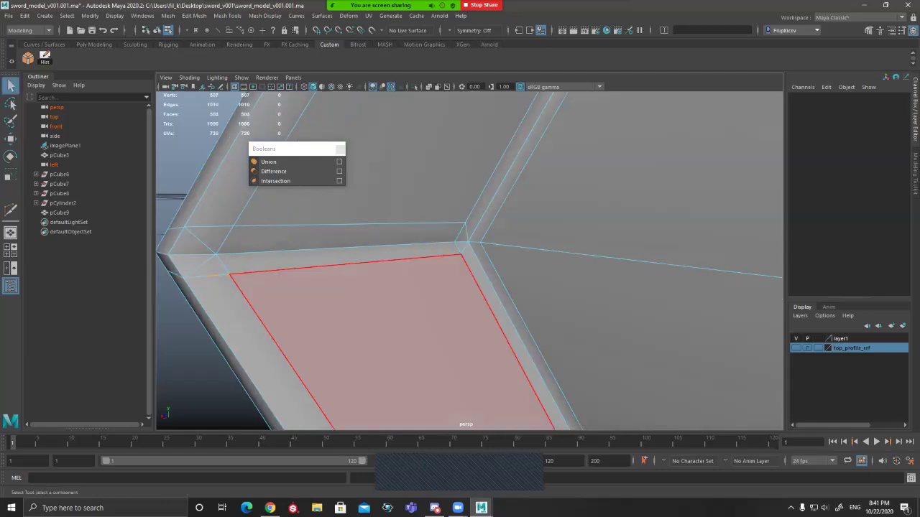
Step: Delete the surplus short edges around the new cuts on the block's grip-side ridge
key("F10")
key("ctrl+Delete")
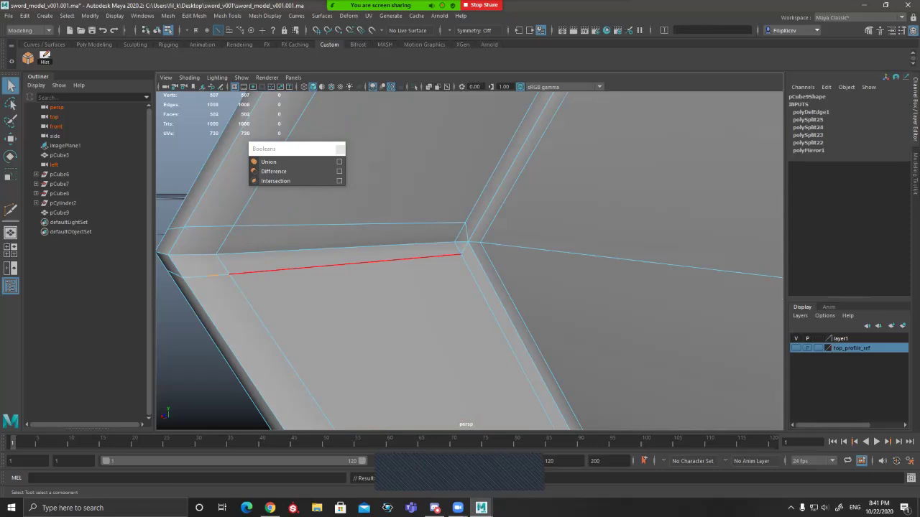
left_click(461, 243)
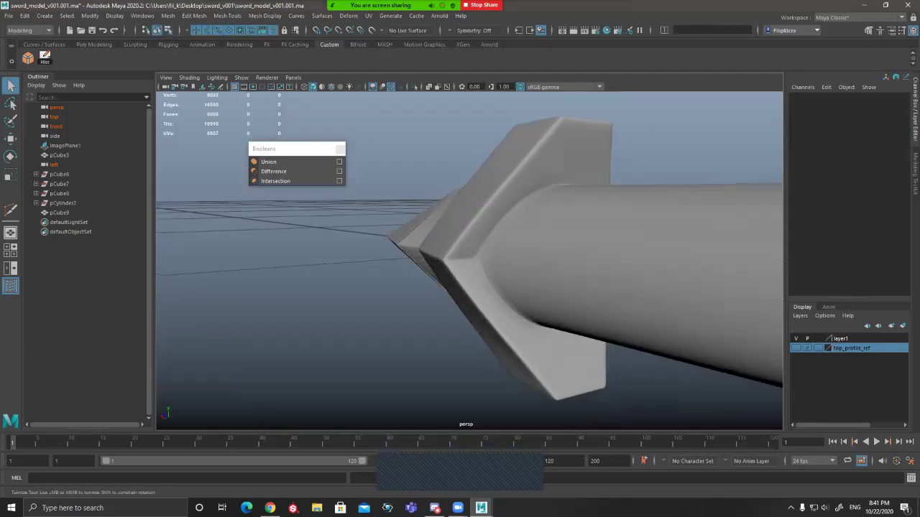
Step: Inspect the smoothed pommel from the grip side and the side, with and without its wireframe
mouse_move(440, 140)
left_mouse_down("alt")
mouse_move(533, 137)
mouse_move(444, 133)
left_mouse_up("alt")
left_click(512, 173)
left_click_drag(511, 172, 567, 174, "alt")
left_click(557, 162)
middle_click_drag(558, 162, 417, 143, "alt")
left_click_drag(417, 144, 432, 169, "alt")
right_click_drag(433, 168, 414, 171, "alt")
left_click_drag(414, 171, 392, 168, "alt")
Step: Show polygons in the side view and compare the pommel with the reference in wireframe and shaded display
key("space")
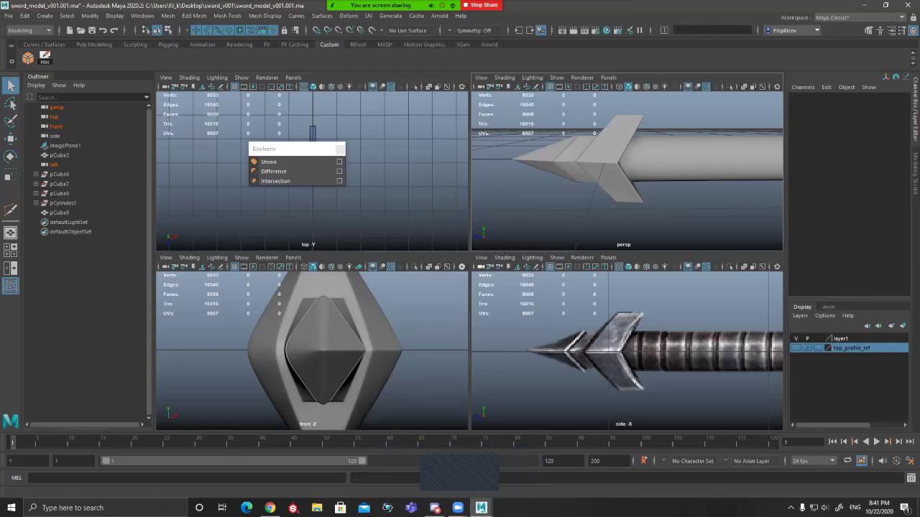
key("space")
left_click(241, 77)
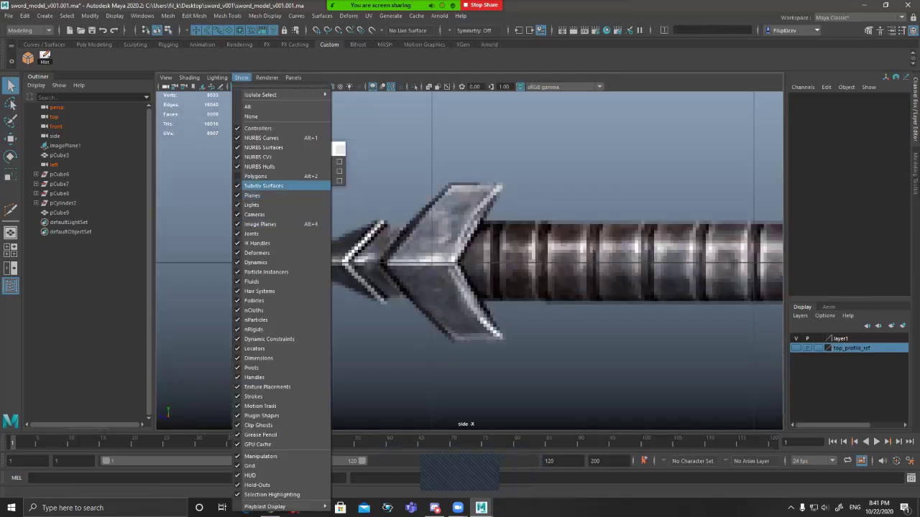
left_click(256, 176)
key("5")
mouse_move(535, 258)
right_mouse_down("alt")
mouse_move(424, 262)
mouse_move(547, 260)
right_mouse_up("alt")
left_click(532, 261)
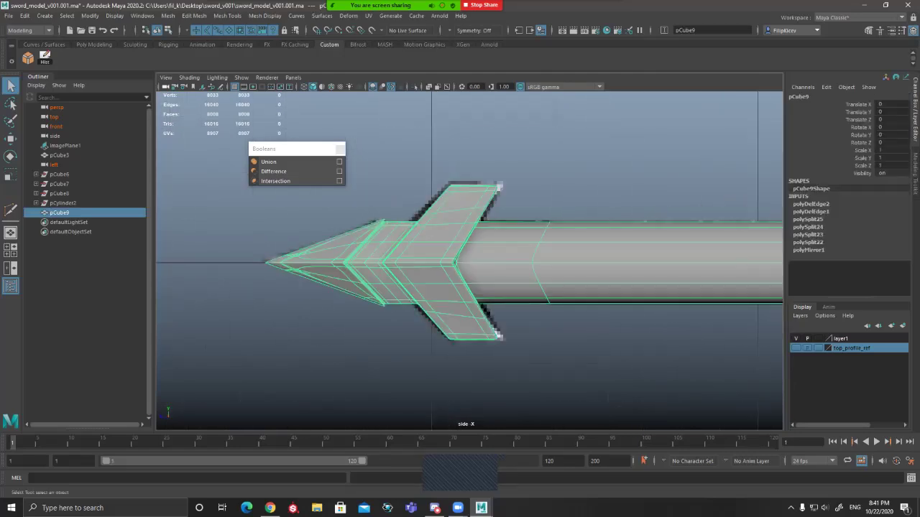
key("4")
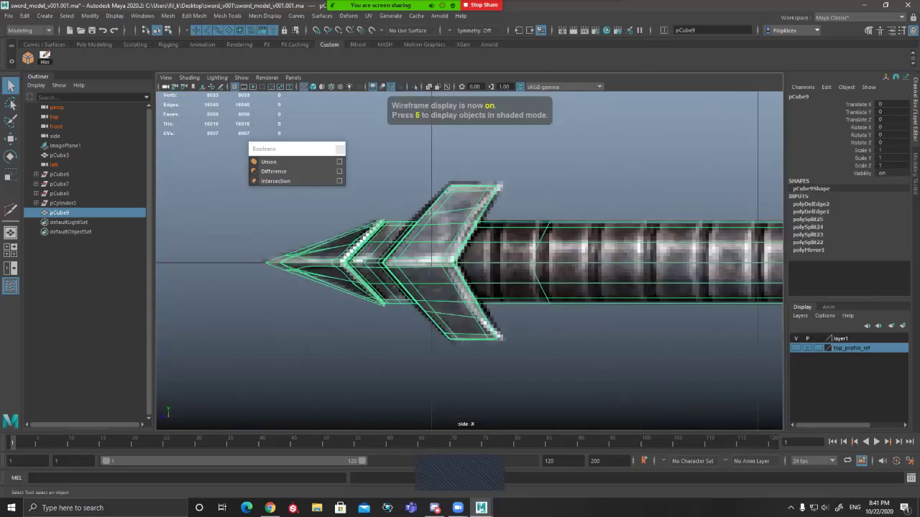
key("5")
key("space")
left_click_drag(589, 187, 572, 200, "alt")
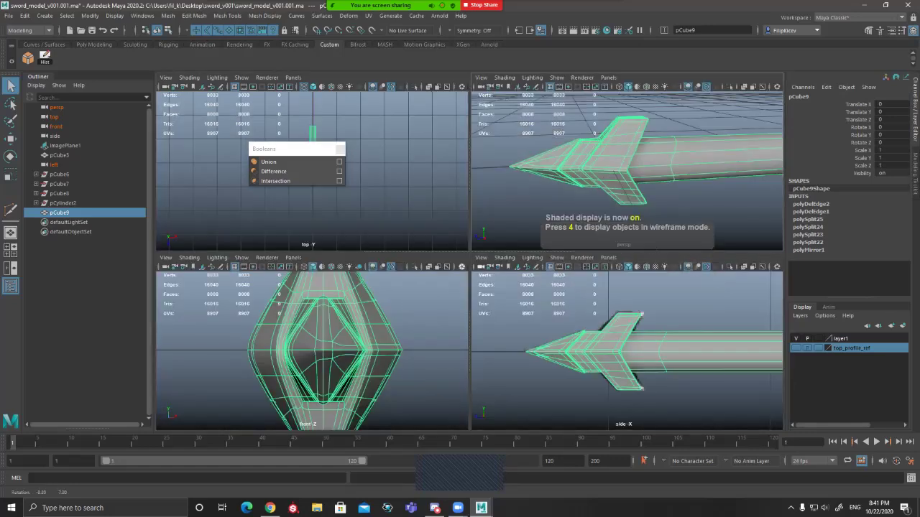
key("space")
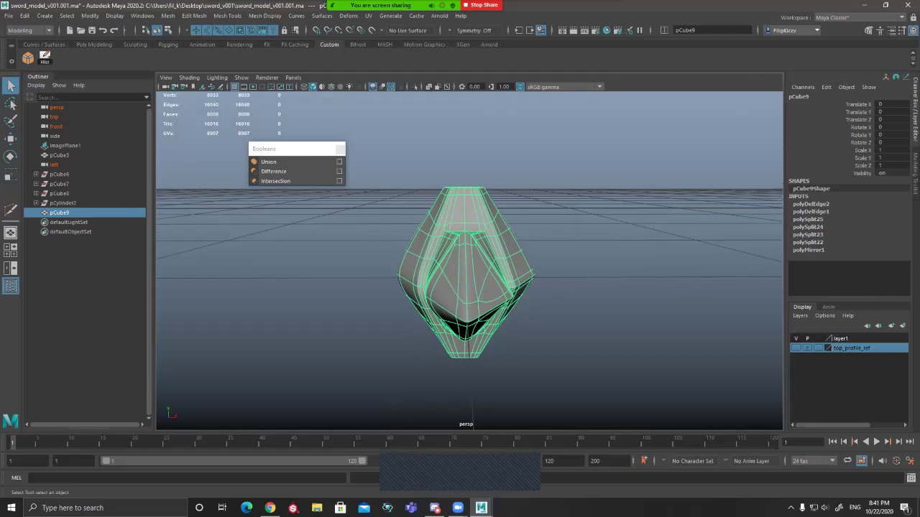
key("ctrl+z")
key("ctrl+z")
key("ctrl+z")
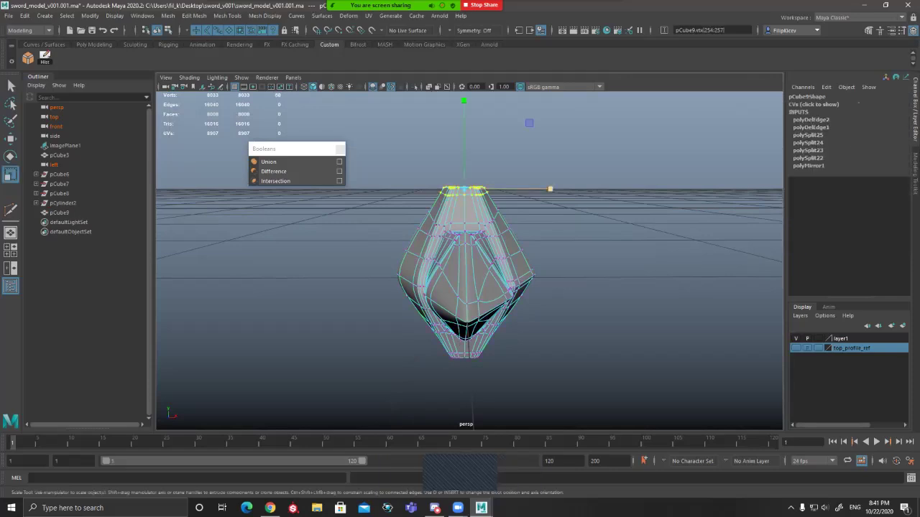
left_click(575, 316)
left_click_drag(575, 316, 593, 343, "alt")
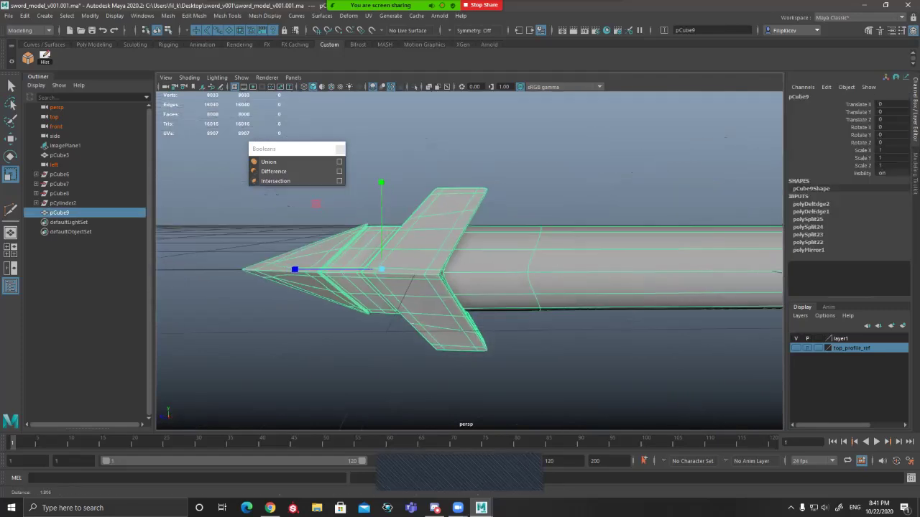
key("q")
Step: Examine the pommel's side and pointed spike in the perspective view, smoothed and with the mesh selected to show its edge flow
left_click(546, 374)
left_click_drag(547, 373, 510, 345, "alt")
middle_click_drag(460, 316, 582, 312, "alt")
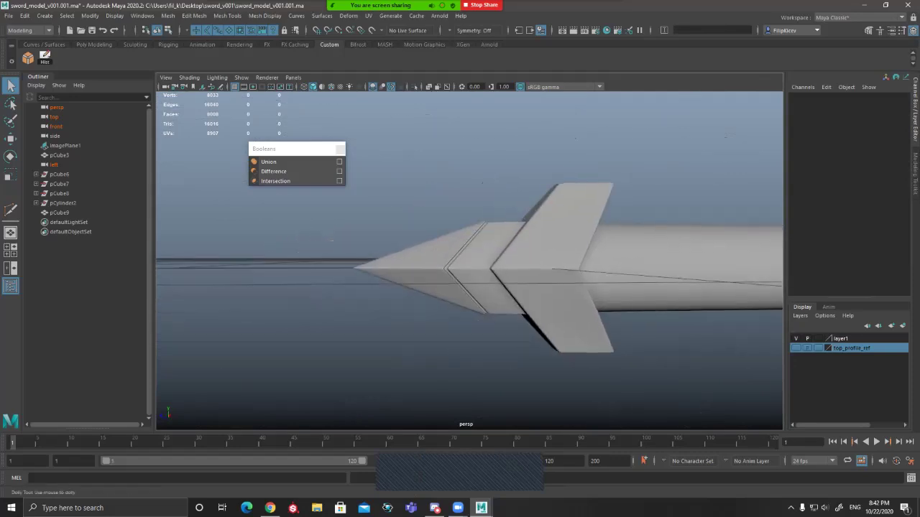
right_click_drag(517, 312, 604, 312, "alt")
left_click(597, 301)
left_click_drag(546, 309, 600, 304, "alt")
right_click_drag(503, 304, 561, 305, "alt")
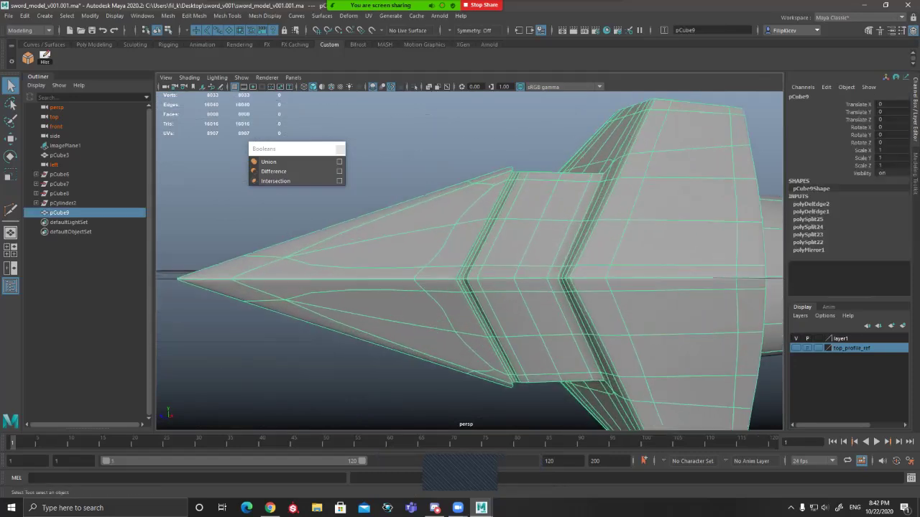
middle_click_drag(475, 305, 575, 296, "alt")
Step: Turn off the pommel's smooth preview and check the edge loop running through the spike's lower rear corner
key("1")
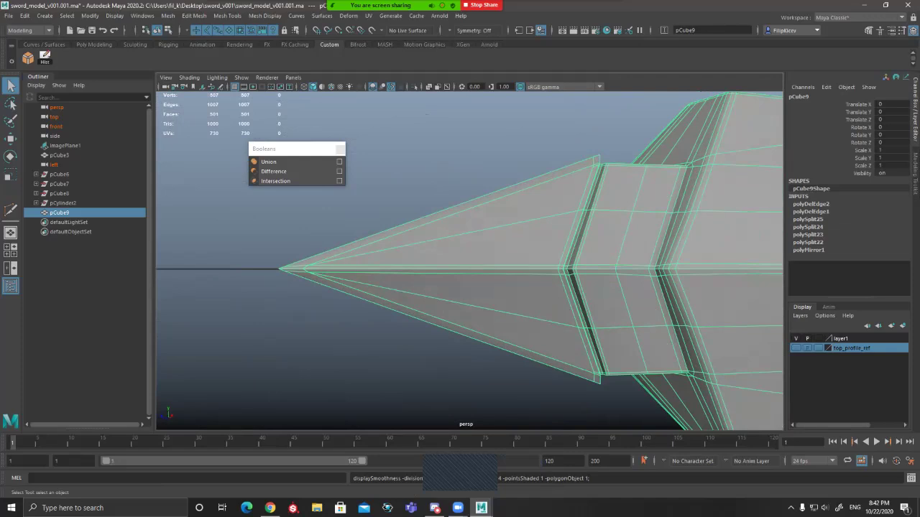
left_click_drag(460, 302, 424, 303, "alt")
right_click_drag(420, 309, 419, 276)
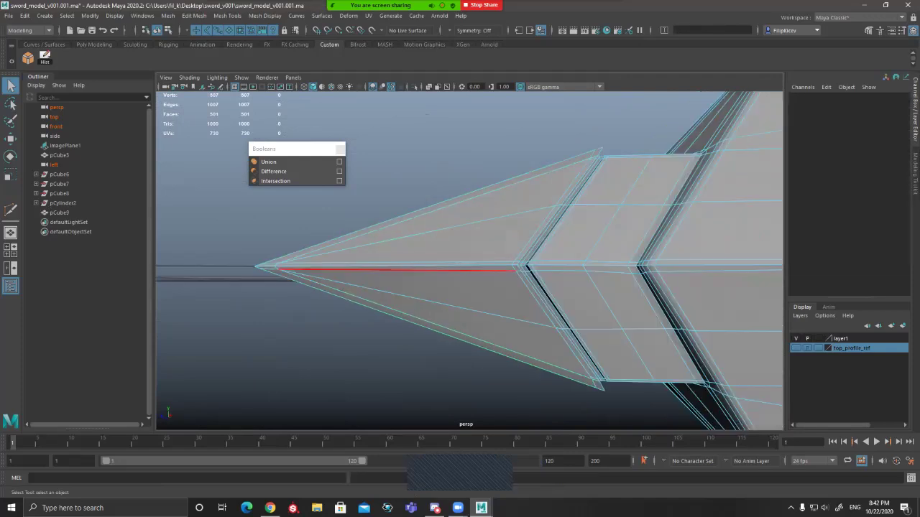
left_click_drag(424, 274, 359, 240, "alt")
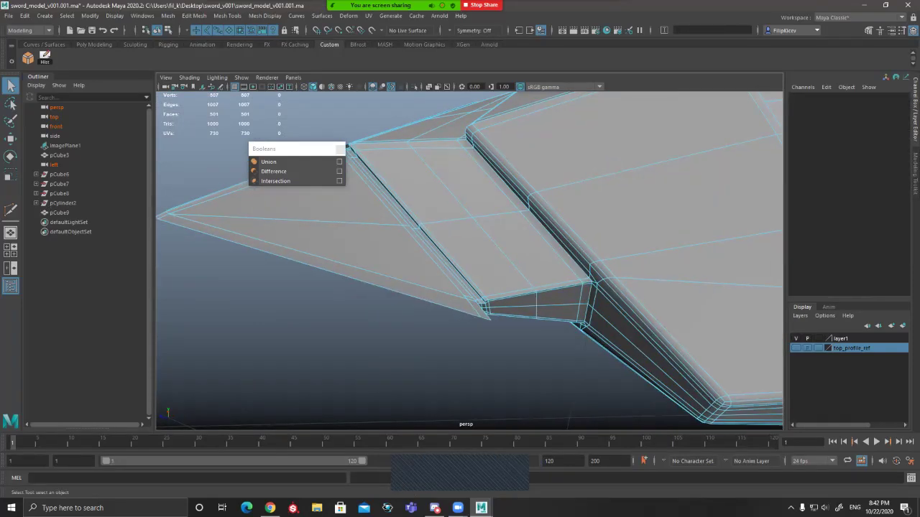
left_click_drag(460, 288, 431, 273, "alt")
double_click(475, 310)
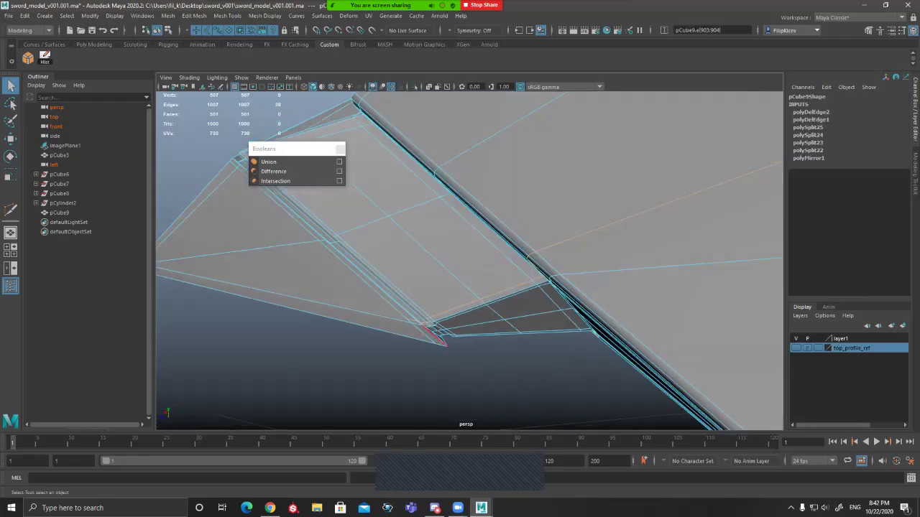
left_click_drag(480, 320, 514, 313, "alt")
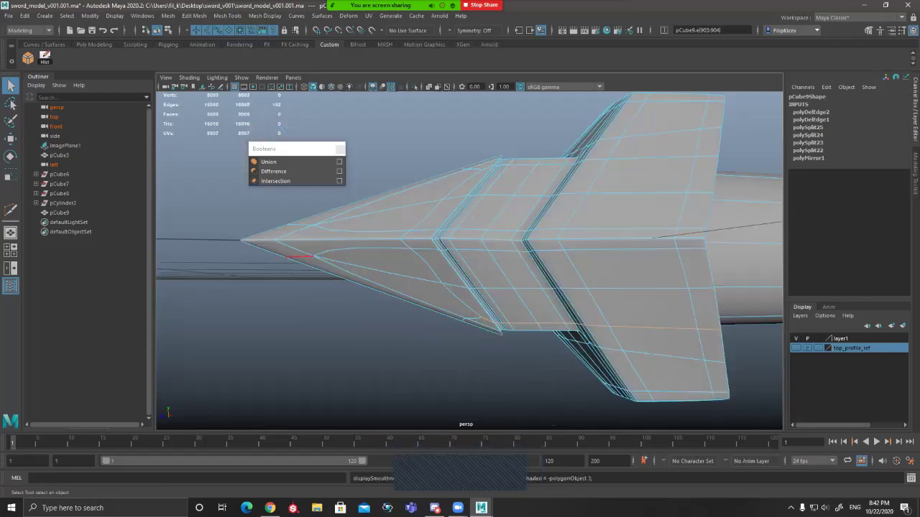
Step: Examine the support edges that converge at the spike's tip, selecting the centre ridge loop and the adjacent diagonal edge
left_click_drag(345, 250, 371, 248, "alt")
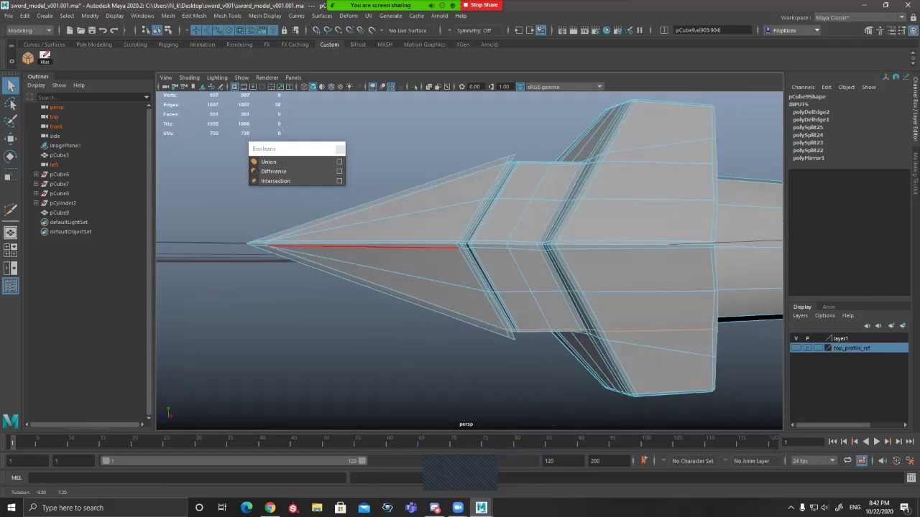
left_click_drag(371, 248, 396, 243, "alt")
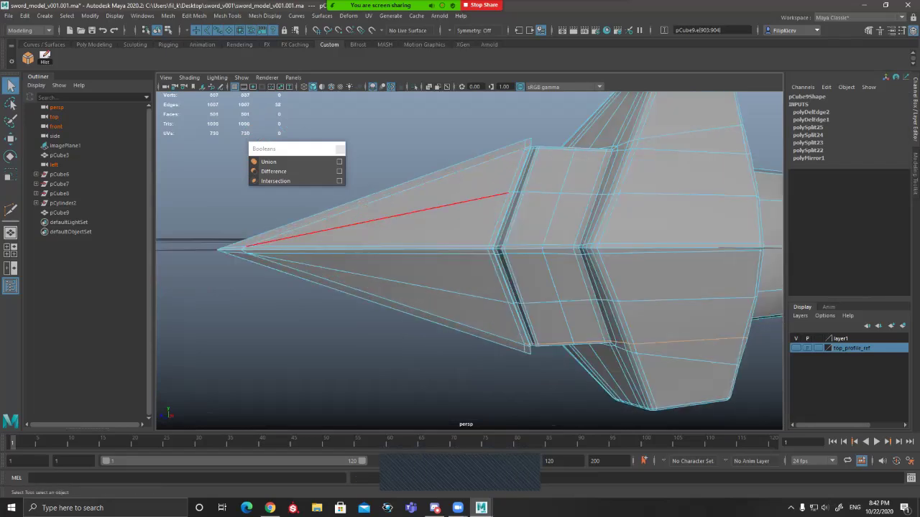
double_click(679, 244)
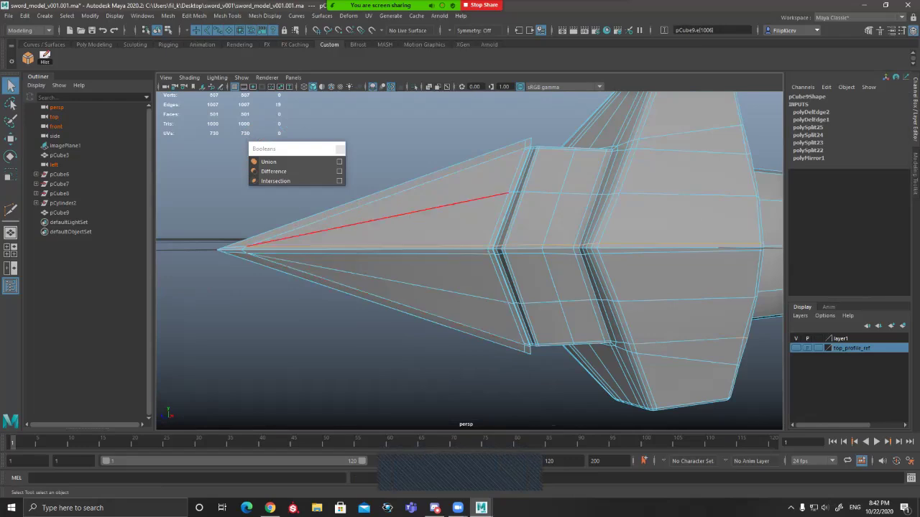
left_click(466, 201)
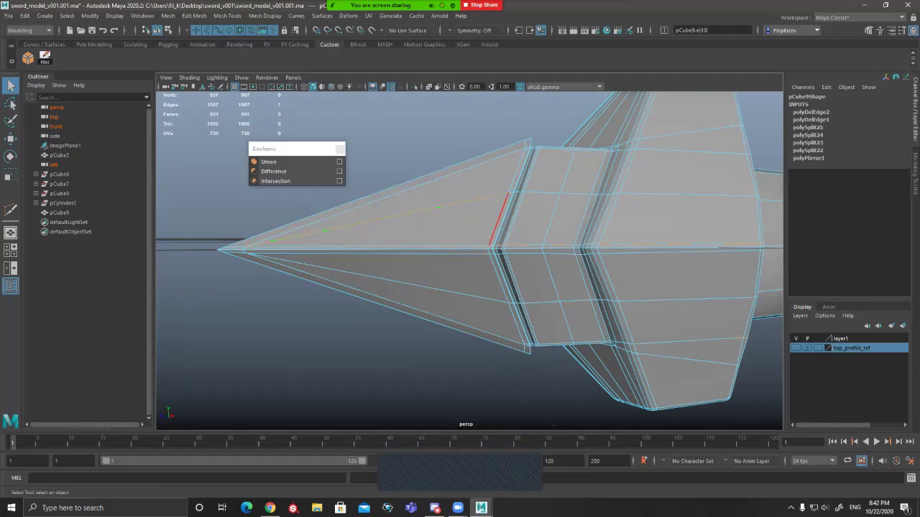
left_click(320, 314)
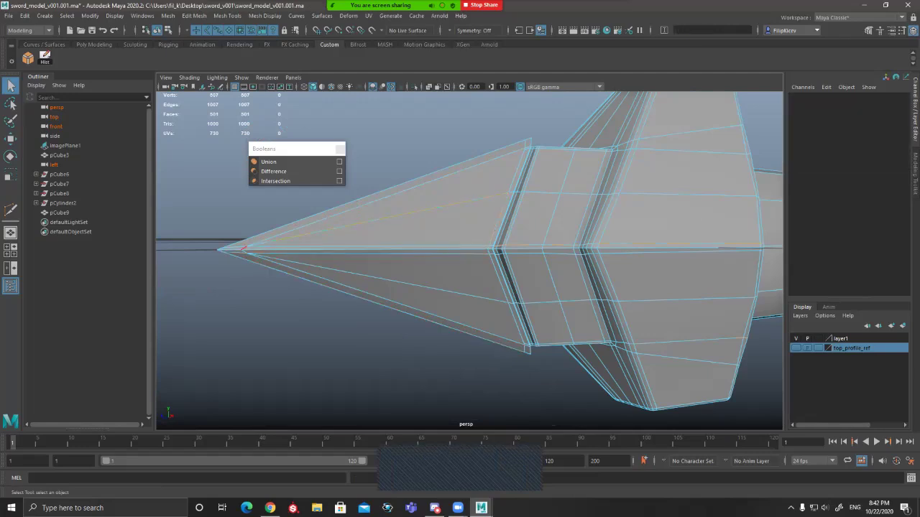
left_click(244, 249)
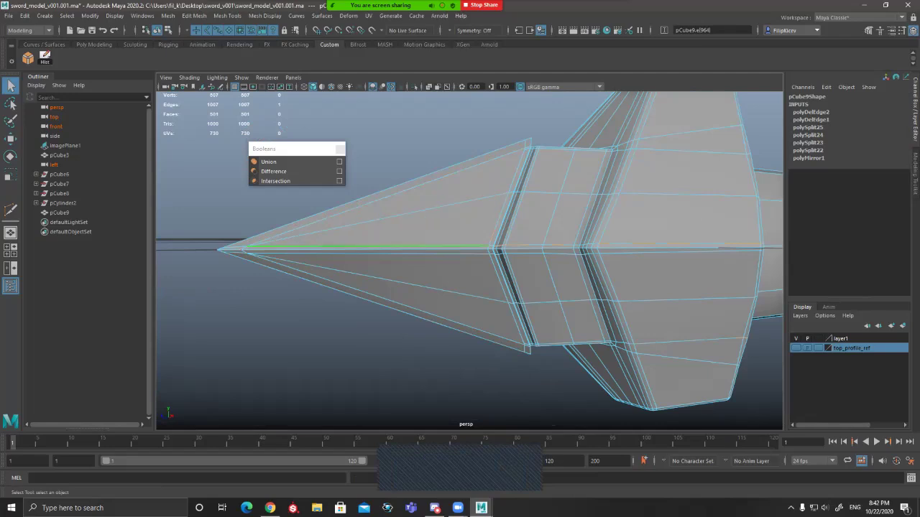
left_click_drag(359, 249, 391, 247, "alt")
scroll(460, 277, "down", 3)
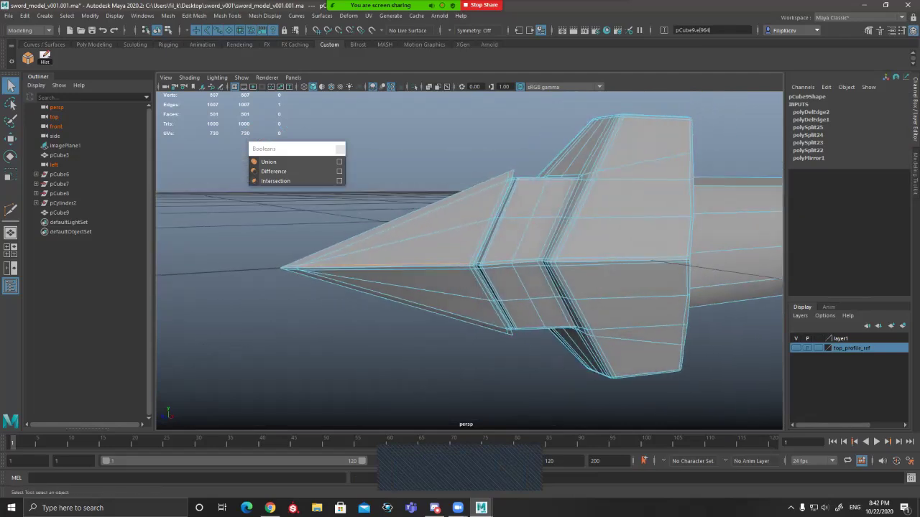
scroll(396, 244, "up", 1)
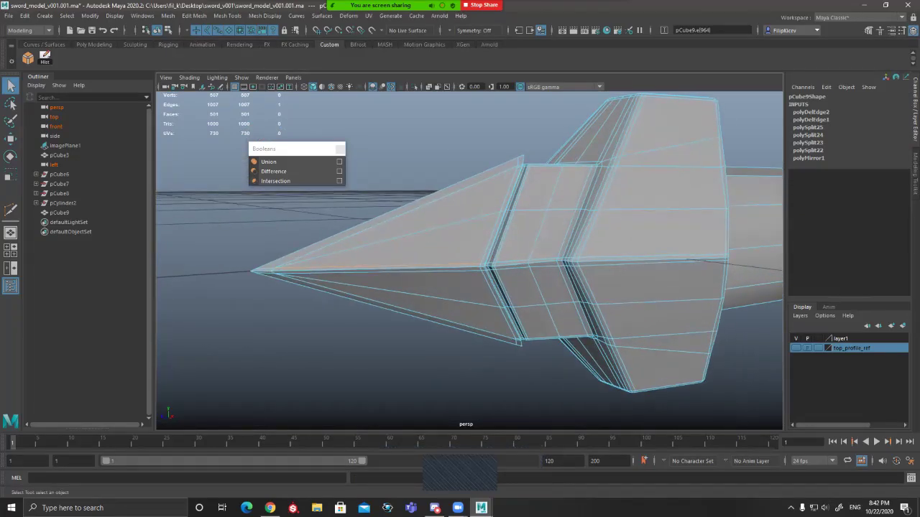
Step: Inspect the smoothed spike and its centre ridge without any selection
key("3")
left_click(389, 345)
mouse_move(388, 345)
left_mouse_down("alt")
mouse_move(338, 388)
mouse_move(391, 344)
mouse_move(395, 370)
mouse_move(334, 374)
mouse_move(403, 338)
left_mouse_up("alt")
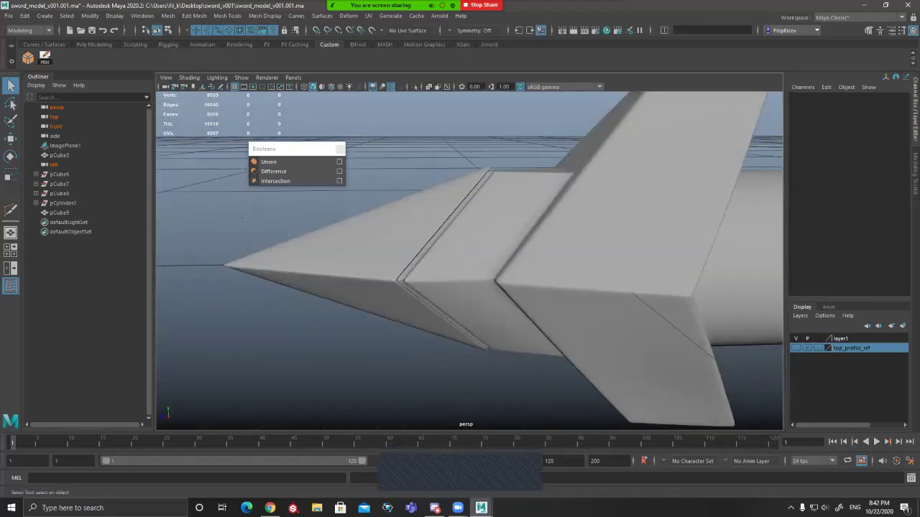
left_click(424, 288)
Step: Turn off the smooth preview and cut a new edge from the spike's rear side vertex across the centre ridge near the tip
key("1")
left_click_drag(424, 287, 478, 270, "alt")
scroll(478, 269, "up", 3)
key("ctrl+shift+x")
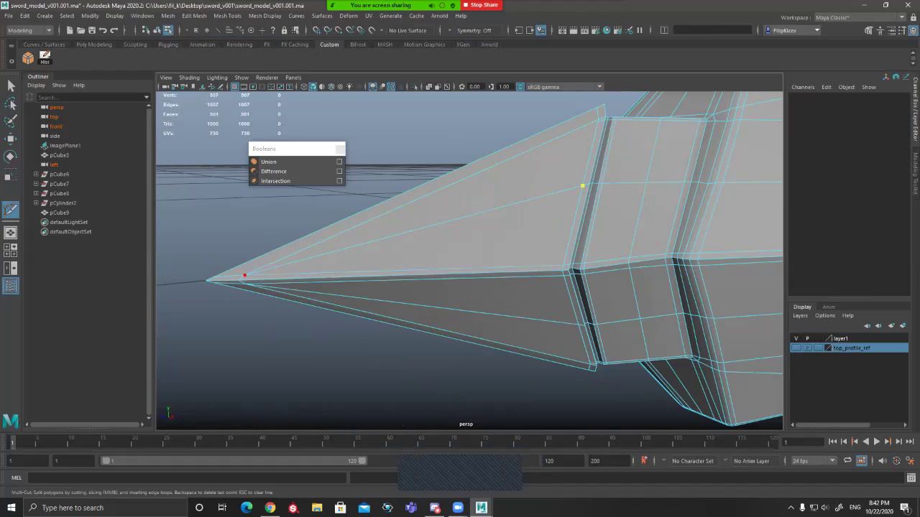
left_click(297, 252)
left_click(277, 248)
left_click_drag(278, 249, 410, 266, "alt")
left_click(596, 274)
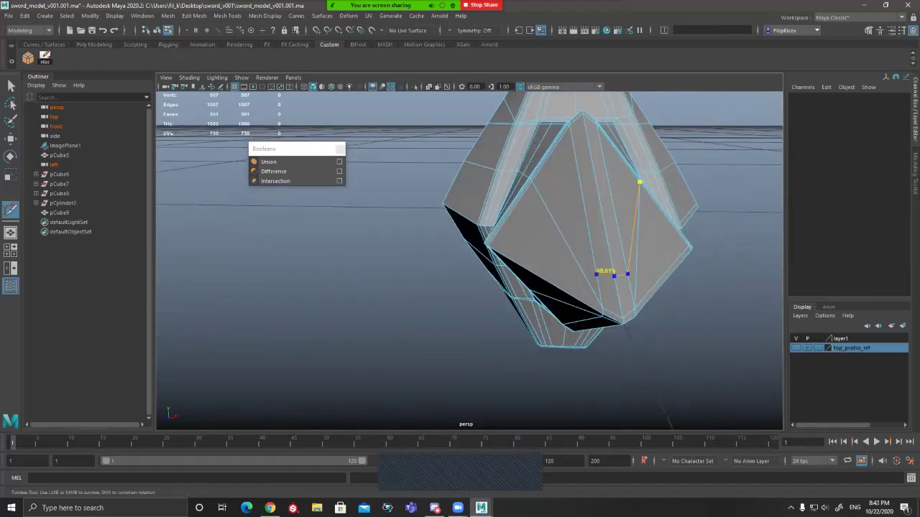
key("q")
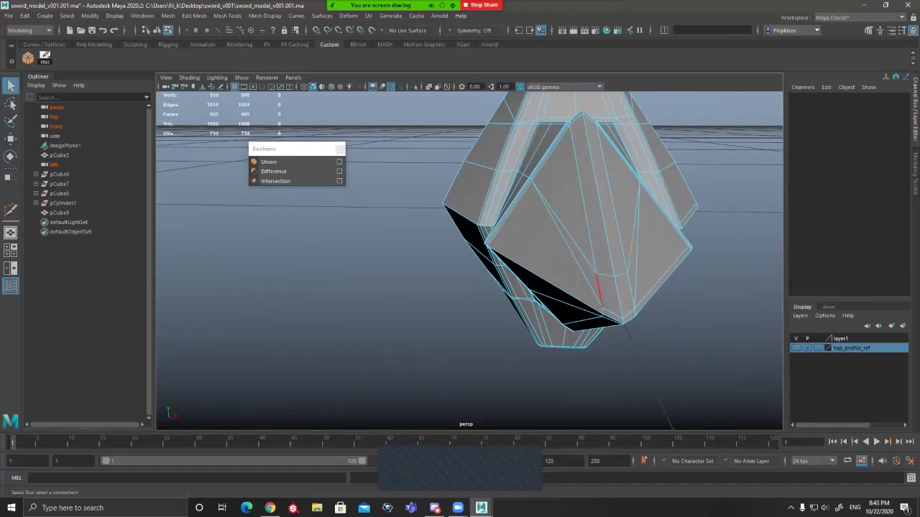
Step: Select the old diagonal edges beside the new cut that converge on the spike's tip
left_click(602, 307)
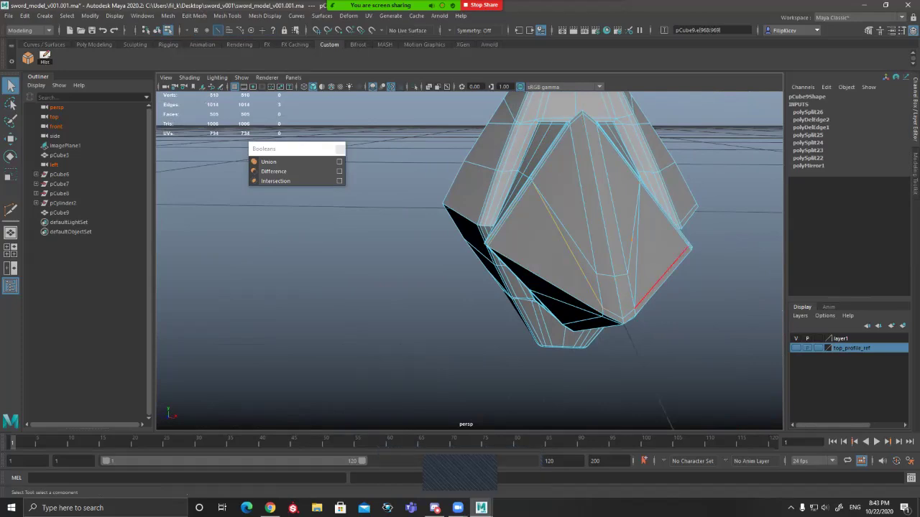
Step: Delete the extra edge across the faceted pommel tip of pCube9, undoing a wrong edge deletion first
key("Delete")
key("ctrl+z")
left_click(636, 266)
key("Delete")
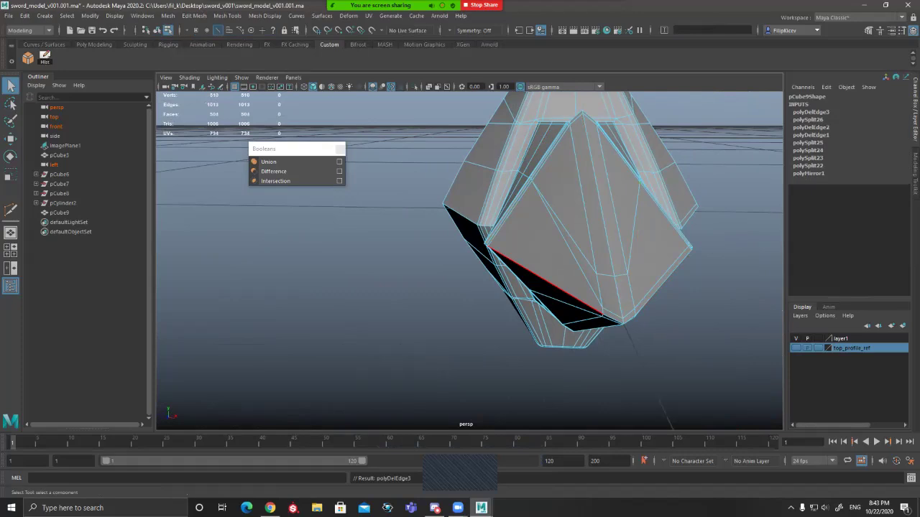
Step: Preview the pommel mesh smoothed in object mode and examine the edge flow around its pointed tip
left_click_drag(548, 282, 675, 270, "alt")
left_click_drag(633, 241, 406, 286, "alt")
key("3")
key("F8")
left_click(402, 374)
left_click_drag(403, 374, 431, 352, "alt")
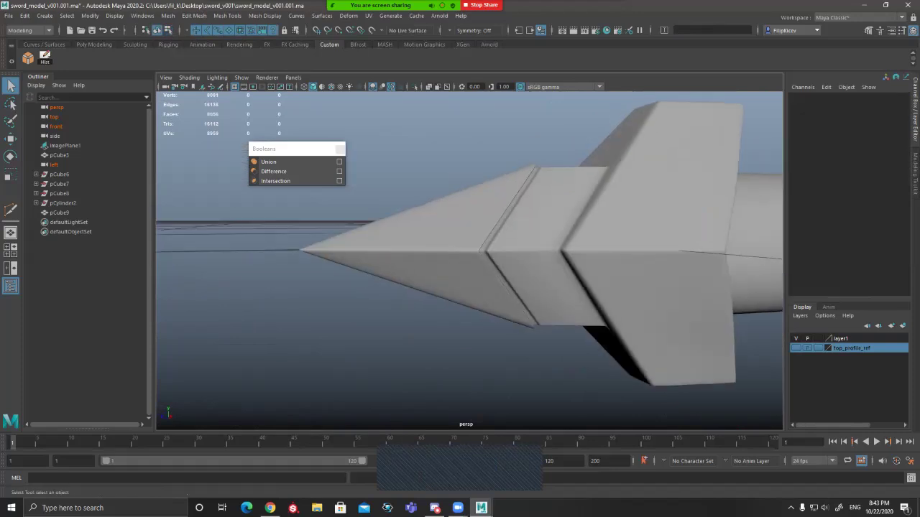
left_click(518, 252)
scroll(517, 251, "up", 2)
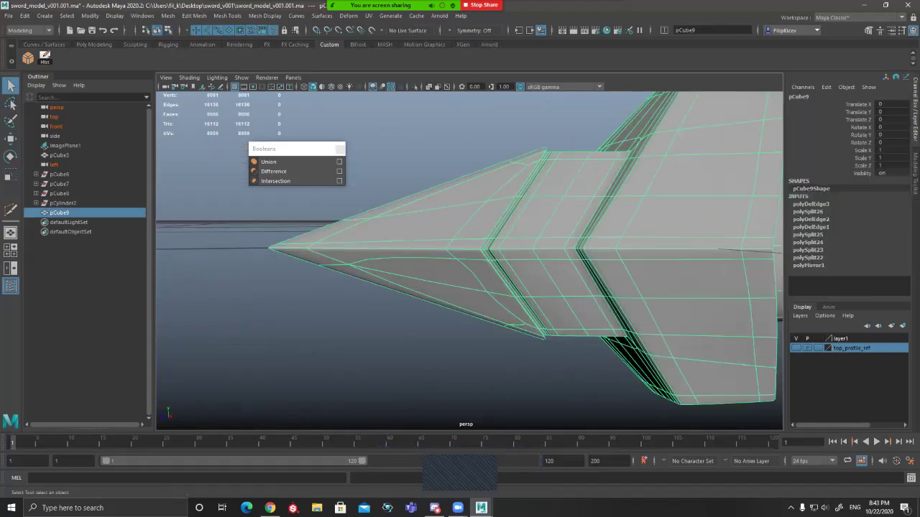
left_click_drag(489, 273, 467, 270, "alt")
left_click(424, 360)
left_click(482, 277)
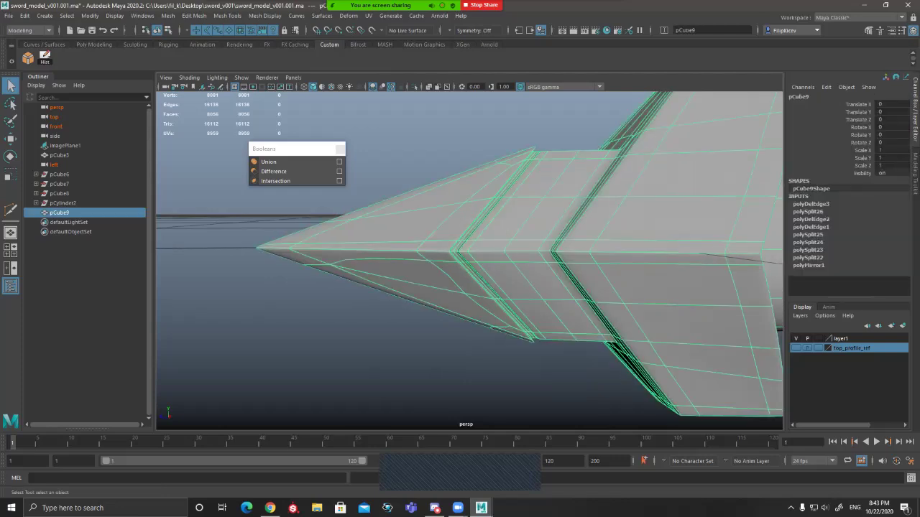
mouse_move(481, 277)
left_mouse_down("alt")
mouse_move(485, 258)
mouse_move(498, 278)
mouse_move(424, 323)
mouse_move(485, 282)
left_mouse_up("alt")
left_click(431, 359)
left_click(485, 281)
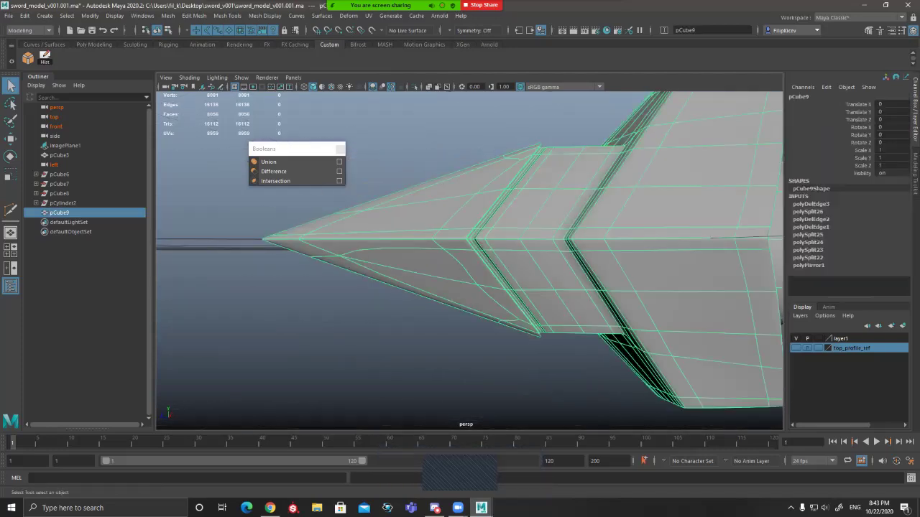
left_click(431, 359)
mouse_move(445, 309)
left_mouse_down("alt")
mouse_move(471, 287)
mouse_move(478, 316)
mouse_move(378, 386)
mouse_move(424, 310)
mouse_move(478, 302)
mouse_move(436, 296)
left_mouse_up("alt")
left_click(435, 287)
Step: Compare the pommel tip's edge flow between the unsmoothed and smoothed displays, ending in smooth preview
key("1")
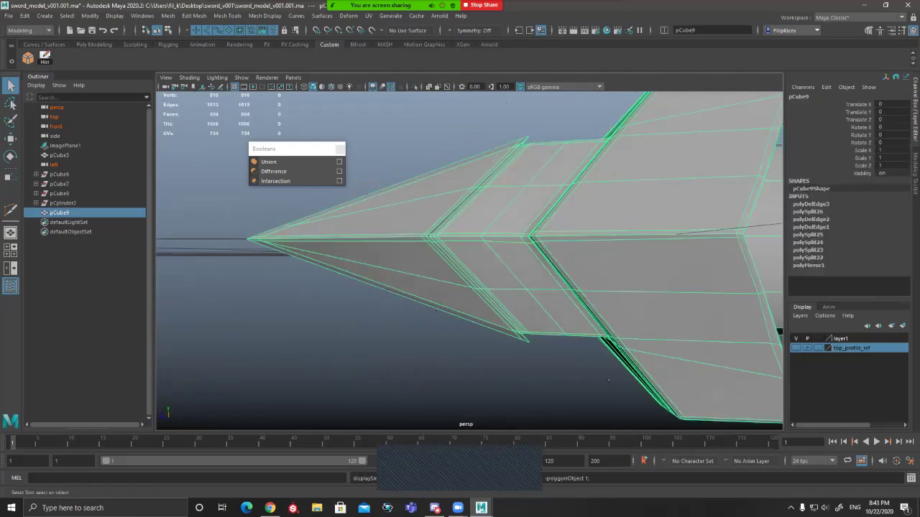
scroll(436, 287, "up", 3)
middle_click_drag(436, 288, 498, 309, "alt")
left_click_drag(499, 309, 456, 378, "alt")
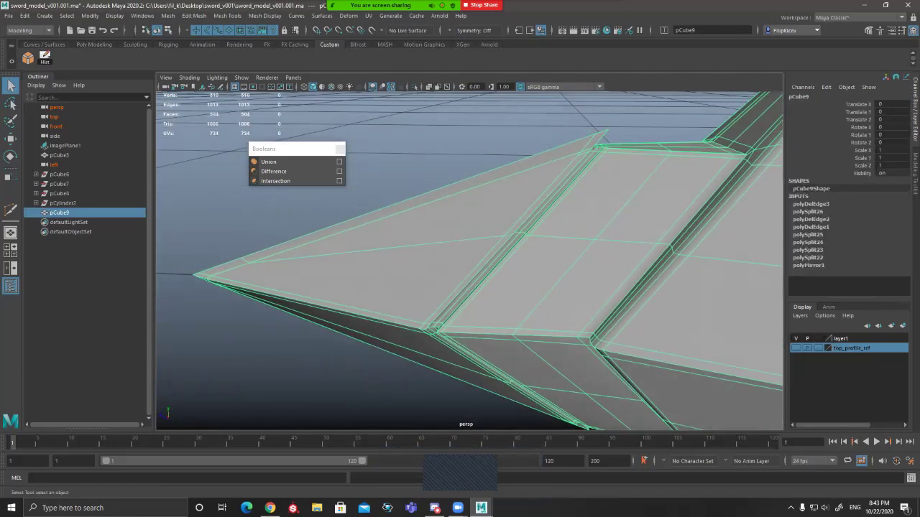
left_click_drag(460, 267, 427, 279, "alt")
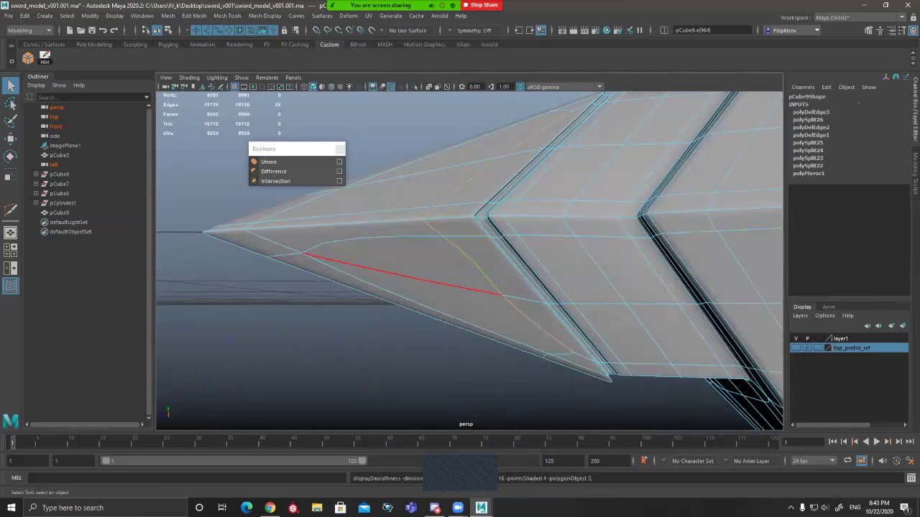
key("F8")
scroll(427, 278, "down", 3)
key("1")
key("3")
key("1")
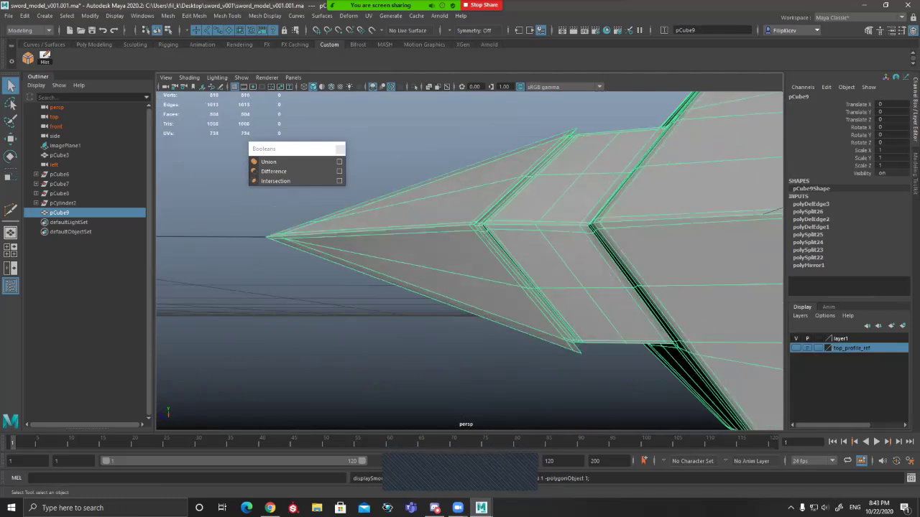
middle_click_drag(546, 280, 286, 302, "alt")
key("3")
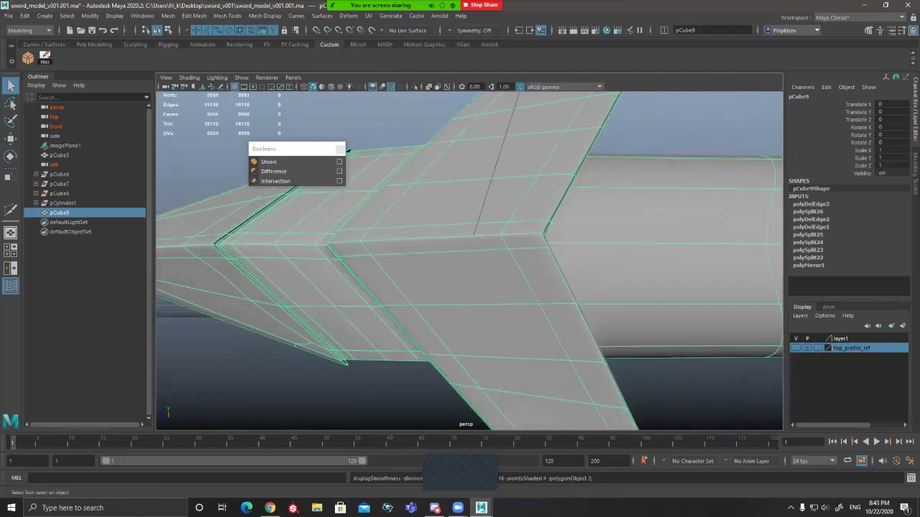
Step: Inspect the smoothed pommel, its winged collar and the handle from several angles for shading problems
scroll(469, 260, "down", 3)
left_click(403, 381)
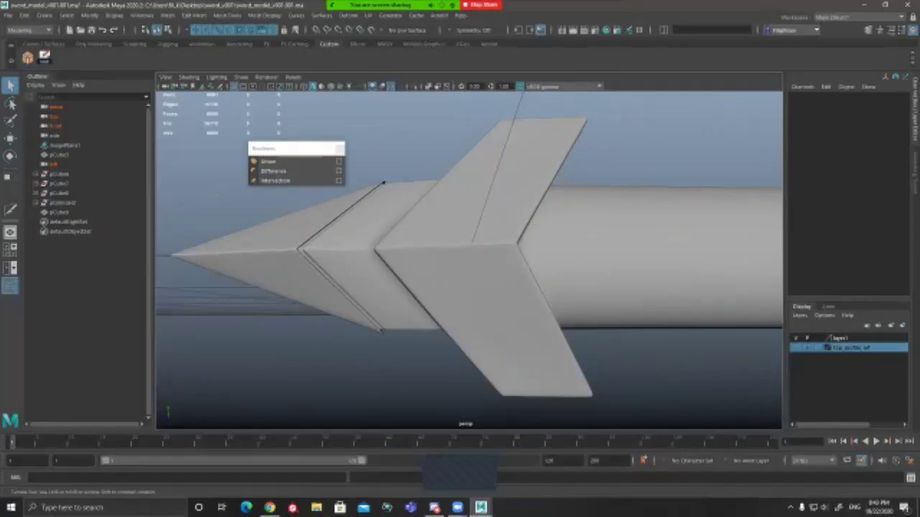
left_click_drag(460, 287, 432, 294, "alt")
left_click_drag(460, 259, 477, 258, "alt")
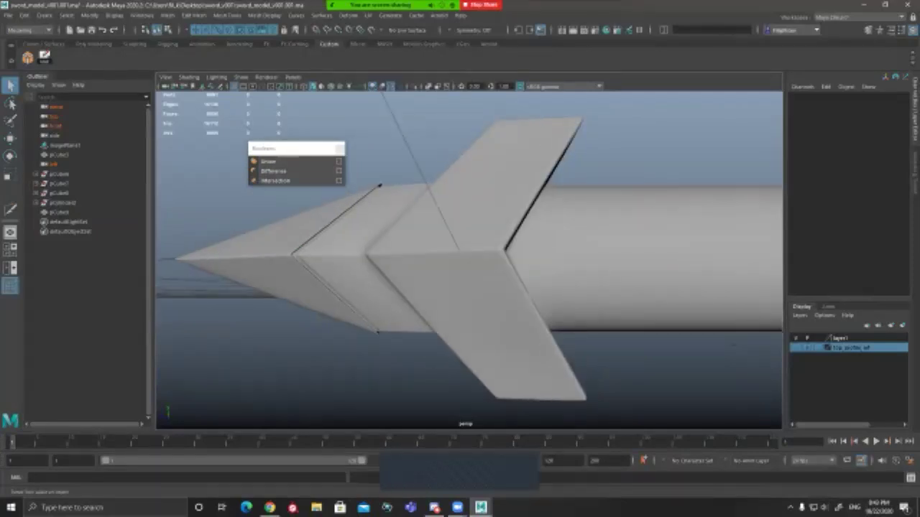
left_click_drag(460, 258, 496, 259, "alt")
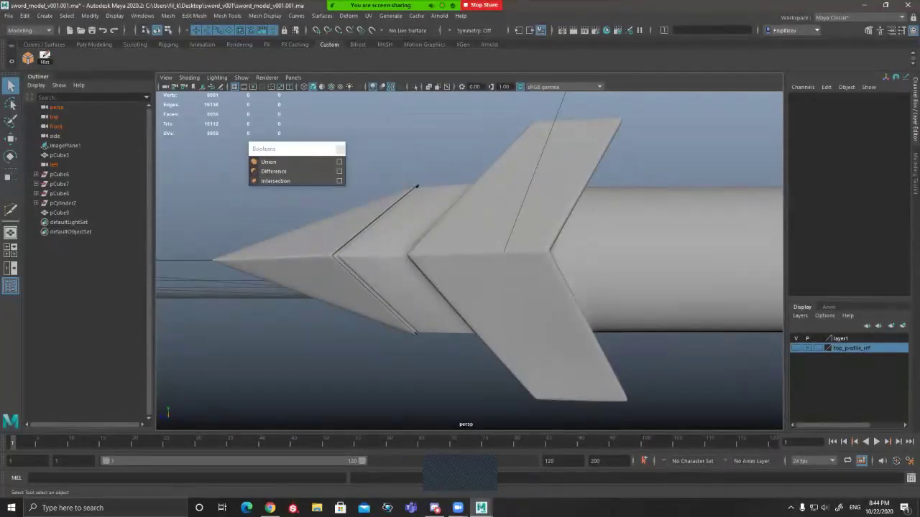
left_click_drag(460, 259, 475, 296, "alt")
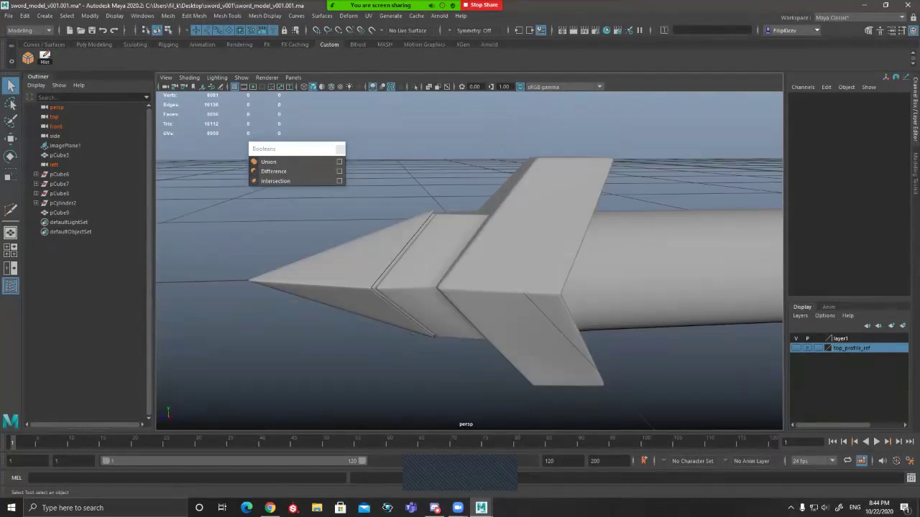
left_click_drag(460, 258, 496, 302, "alt")
left_click(496, 248)
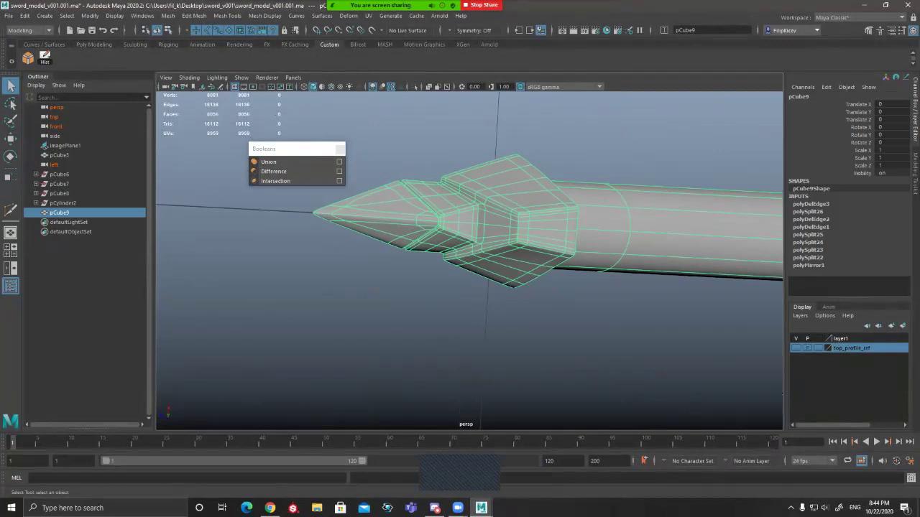
left_click(445, 345)
left_click_drag(474, 316, 517, 252, "alt")
scroll(446, 266, "down", 4)
scroll(517, 251, "down", 4)
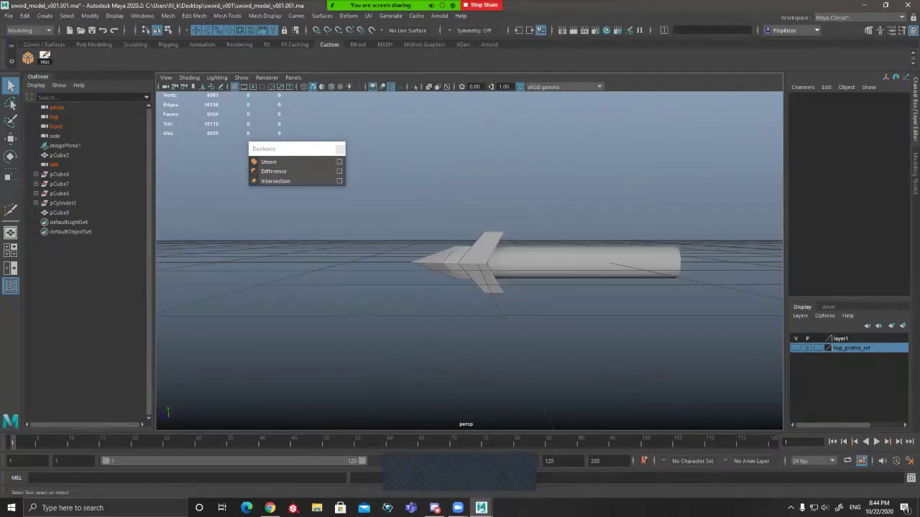
middle_click_drag(516, 252, 460, 230, "alt")
left_click_drag(460, 230, 640, 237, "alt")
left_click_drag(708, 200, 428, 262, "alt")
scroll(431, 263, "up", 4)
left_click_drag(489, 262, 510, 223, "alt")
left_click(488, 232)
scroll(489, 232, "down", 2)
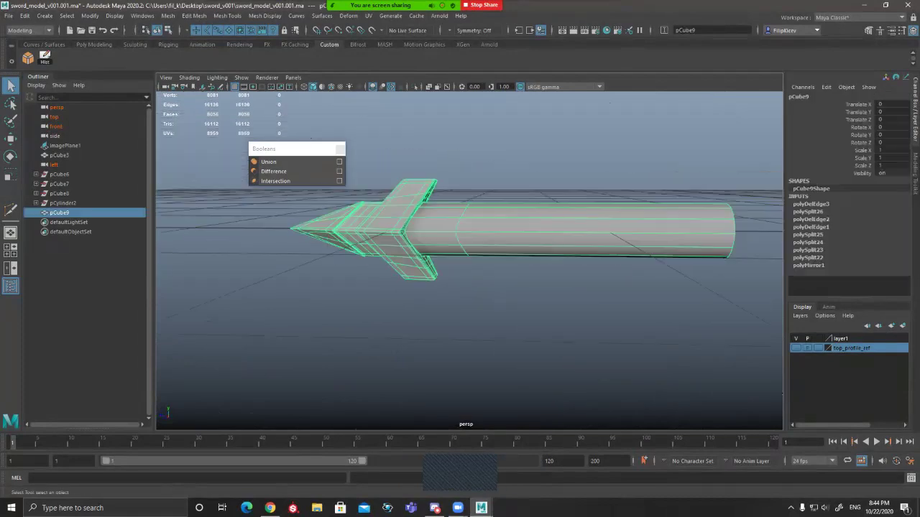
Step: Try to move the vertices at the handle's guard end in the wireframe side view
middle_click_drag(489, 232, 408, 288, "alt")
scroll(408, 288, "down", 4)
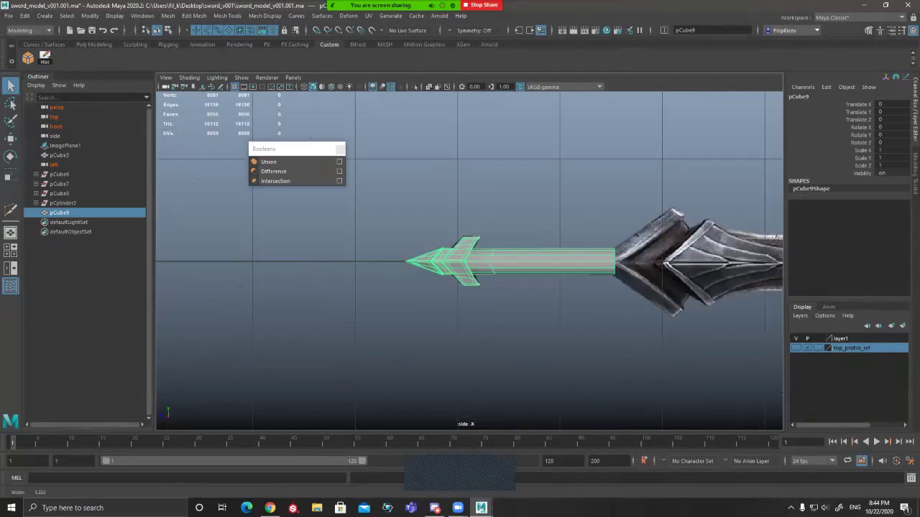
right_click_drag(459, 262, 466, 261, "alt")
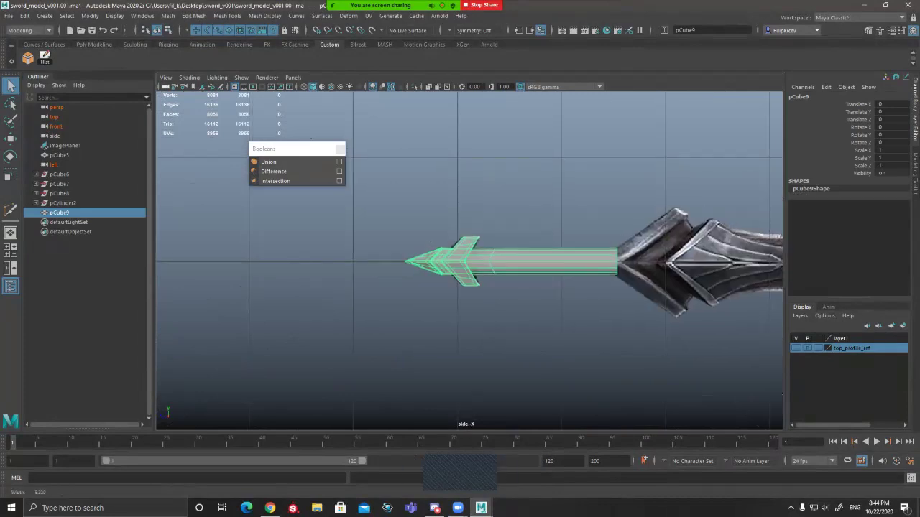
scroll(560, 273, "up", 1)
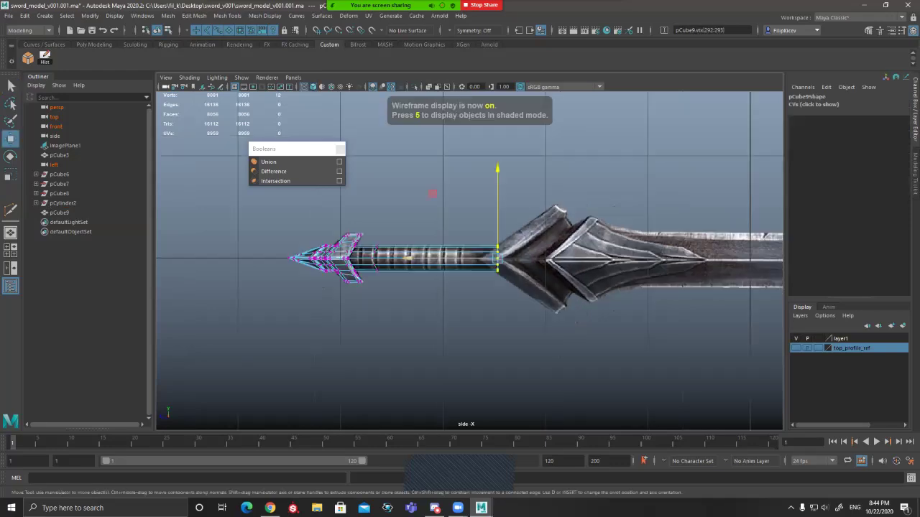
left_click_drag(406, 257, 391, 258)
key("ctrl+z")
right_click_drag(446, 261, 542, 261, "alt")
middle_click_drag(542, 261, 632, 271, "alt")
key("q")
key("F8")
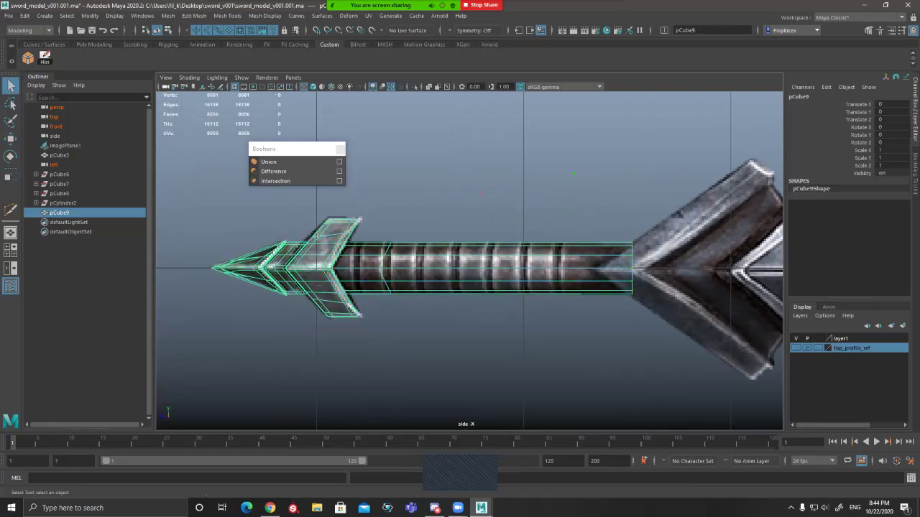
Step: Examine the handle's open end and the unsmoothed pommel in the perspective view
key("space")
mouse_move(460, 241)
left_mouse_down("alt")
mouse_move(506, 217)
mouse_move(542, 180)
mouse_move(489, 176)
left_mouse_up("alt")
left_click(542, 179)
left_click(503, 248)
left_click_drag(503, 248, 420, 242, "alt")
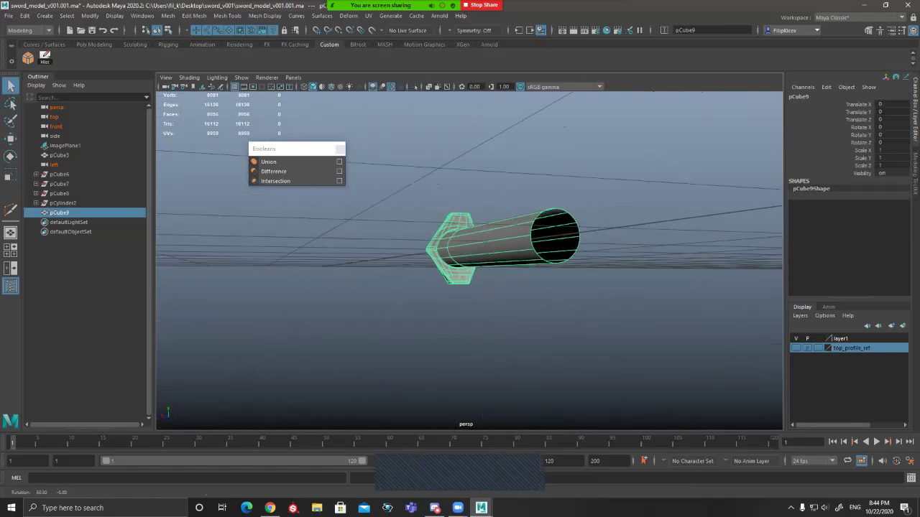
right_click_drag(420, 241, 496, 245, "alt")
left_click_drag(431, 230, 636, 288, "alt")
key("1")
right_click_drag(489, 259, 528, 260, "alt")
left_click_drag(546, 281, 424, 224, "alt")
middle_click_drag(424, 224, 524, 235, "alt")
left_click_drag(523, 236, 564, 219, "alt")
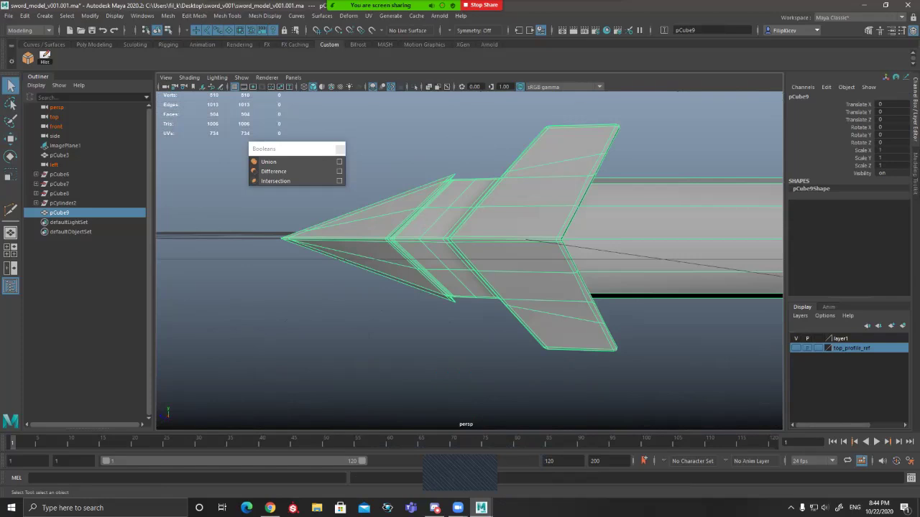
mouse_move(565, 219)
left_mouse_down("alt")
mouse_move(507, 259)
mouse_move(546, 216)
left_mouse_up("alt")
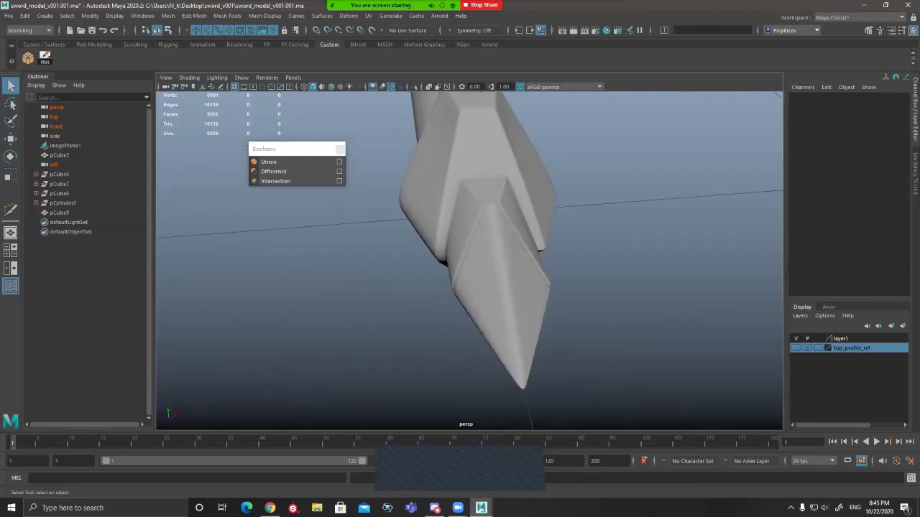
Step: Examine the smoothed pommel from its tip and check how the collar meets the handle
left_click(496, 230)
left_click_drag(496, 230, 363, 169, "alt")
scroll(469, 261, "down", 2)
left_click(503, 158)
left_click_drag(535, 184, 599, 127, "alt")
left_click_drag(503, 223, 533, 235, "alt")
left_click(516, 233)
left_click(604, 158)
left_click_drag(603, 159, 575, 184, "alt")
left_click(539, 230)
left_click_drag(539, 230, 613, 219, "alt")
left_click(618, 193)
Step: Insert two edge loops around the handle shaft with the Multi-Cut tool and preview the mesh smoothed in object mode
left_click(597, 252)
key("1")
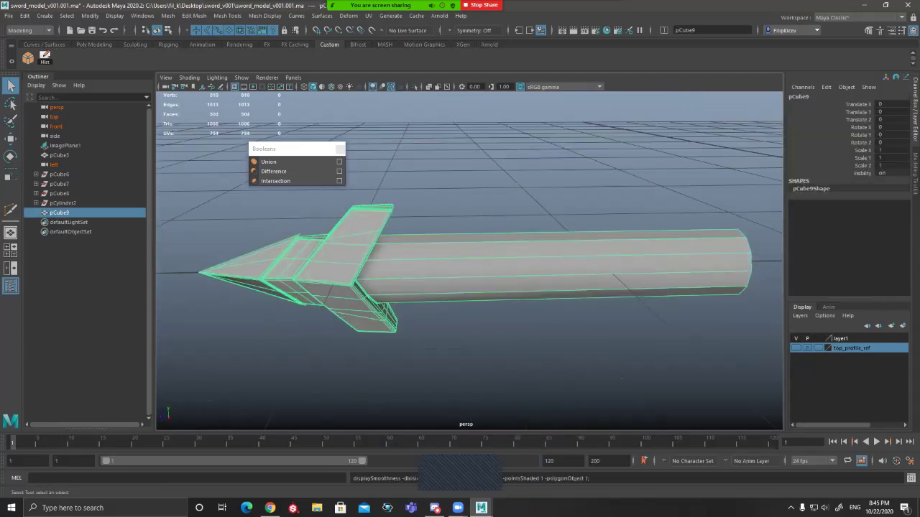
key("ctrl+shift+x")
left_click(502, 263, "ctrl")
left_click(647, 264, "ctrl")
key("q")
key("3")
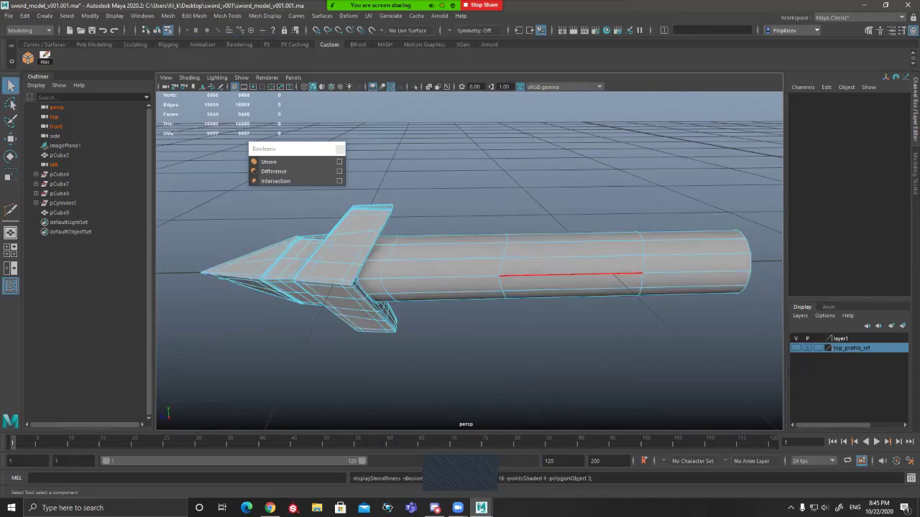
key("F8")
Step: Check the smoothed handle's shape and the spacing of its edge loops from several angles
left_click_drag(571, 275, 584, 216, "alt")
left_click(583, 209)
middle_click_drag(584, 209, 603, 212, "alt")
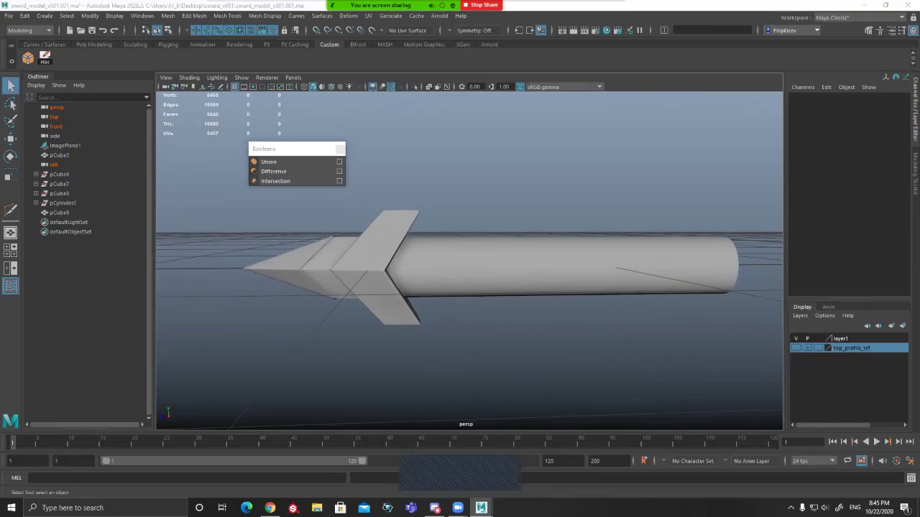
mouse_move(431, 267)
left_mouse_down("alt")
mouse_move(464, 302)
mouse_move(433, 269)
left_mouse_up("alt")
left_click(440, 272)
left_click(433, 345)
mouse_move(433, 345)
left_mouse_down("alt")
mouse_move(503, 343)
mouse_move(520, 365)
mouse_move(555, 345)
mouse_move(559, 423)
mouse_move(477, 397)
mouse_move(445, 332)
left_mouse_up("alt")
right_click_drag(445, 332, 496, 337, "alt")
mouse_move(496, 336)
left_mouse_down("alt")
mouse_move(478, 338)
mouse_move(498, 338)
left_mouse_up("alt")
left_click(480, 291)
scroll(480, 291, "up", 2)
left_click_drag(480, 291, 499, 305, "alt")
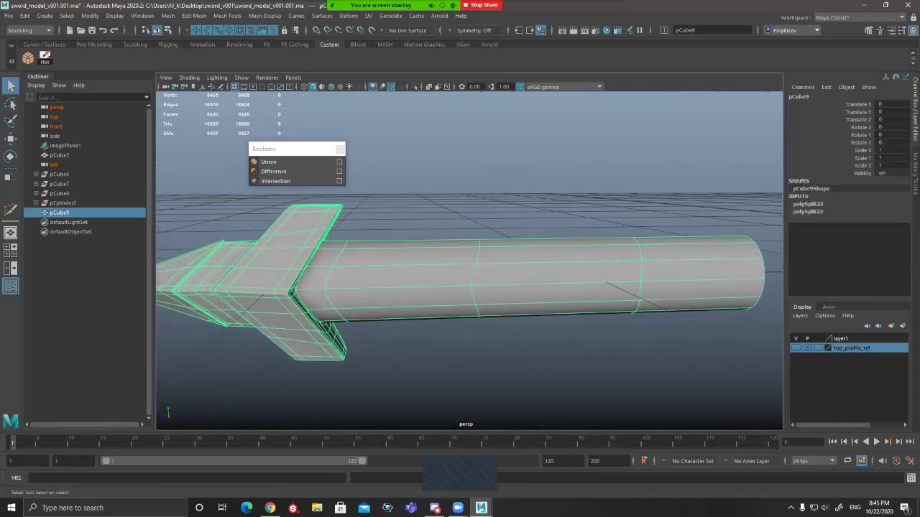
middle_click_drag(499, 305, 462, 306, "alt")
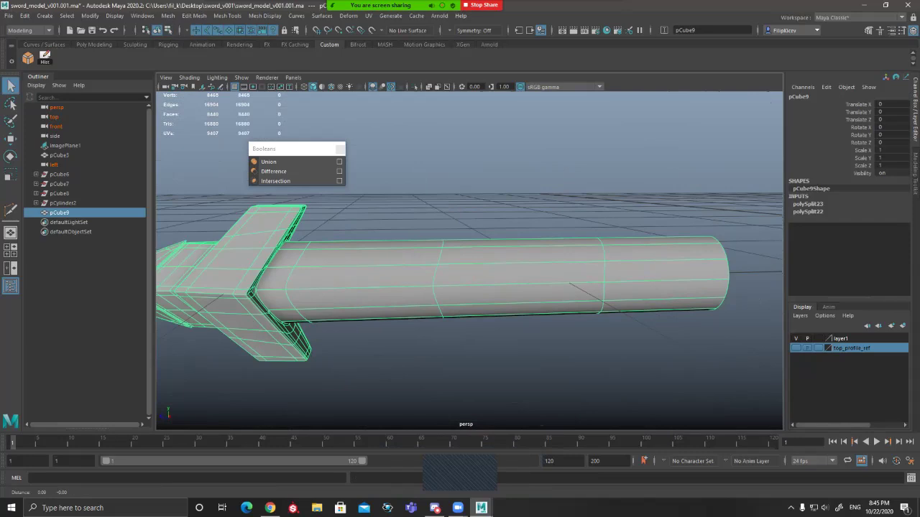
Step: Compare the pommel and handle with the sword reference image in the side view, including the guard area
key("space")
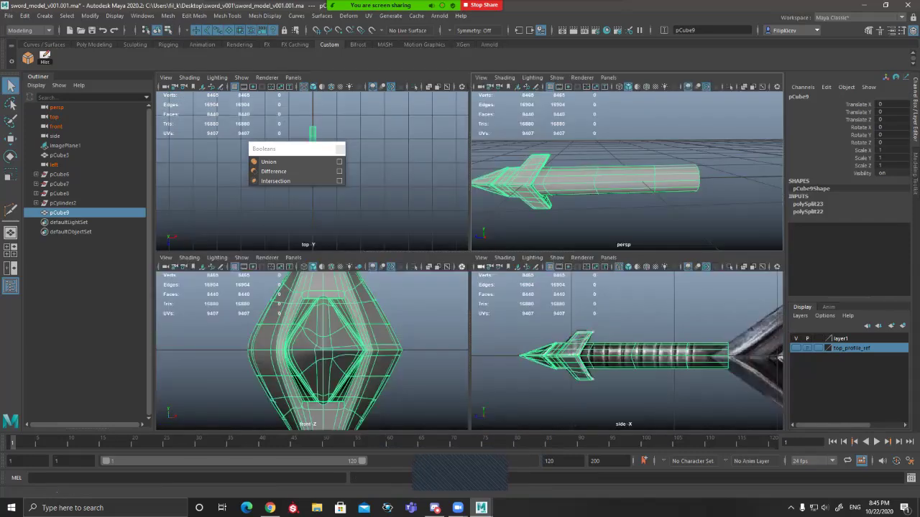
key("space")
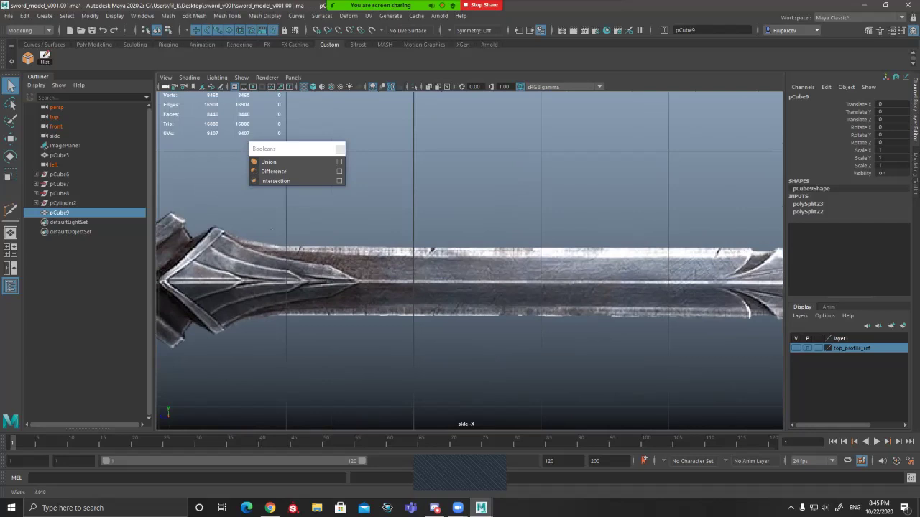
scroll(245, 273, "up", 1)
left_click_drag(245, 273, 568, 255, "alt")
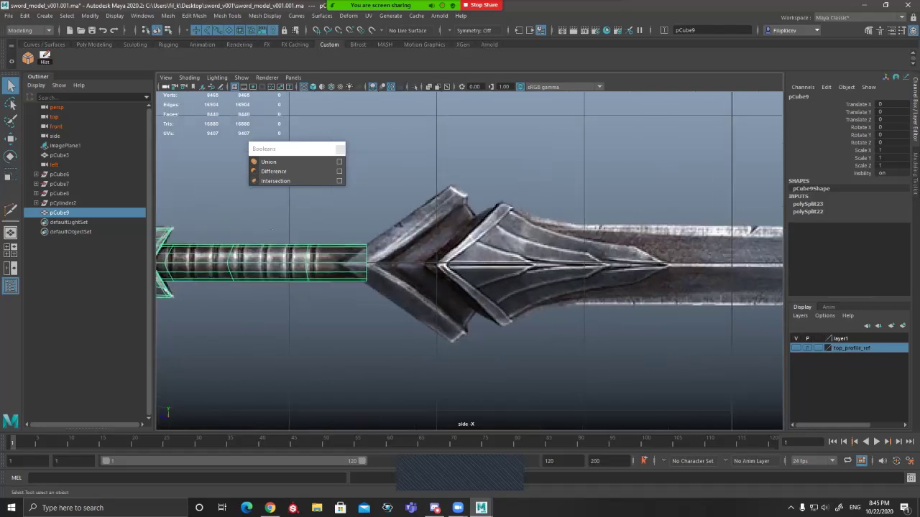
middle_click_drag(235, 254, 258, 263, "alt")
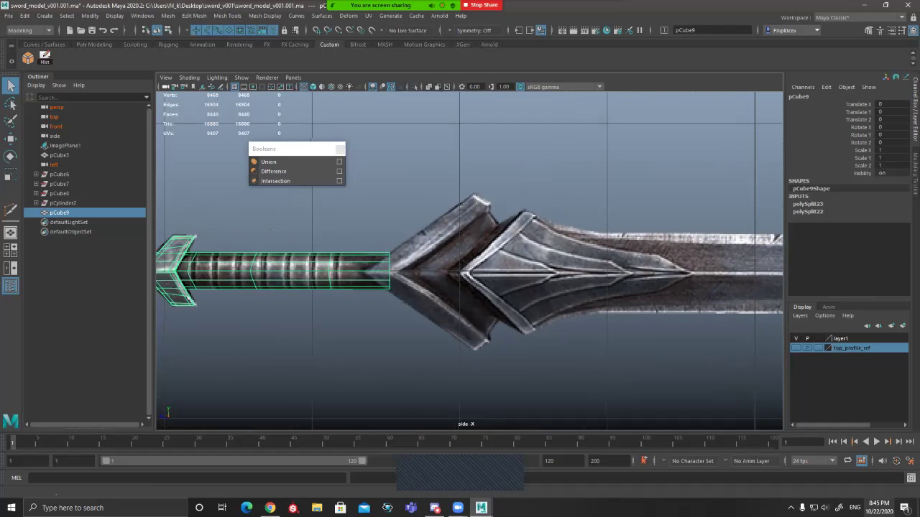
middle_click_drag(422, 232, 462, 232, "alt")
right_click_drag(462, 231, 389, 231, "alt")
middle_click_drag(388, 231, 409, 237, "alt")
right_click_drag(408, 238, 430, 238, "alt")
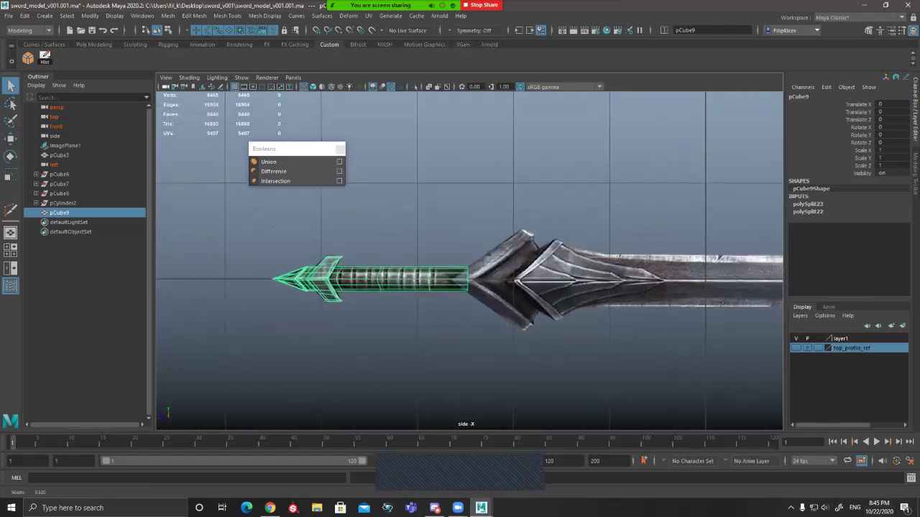
scroll(272, 229, "up", 1)
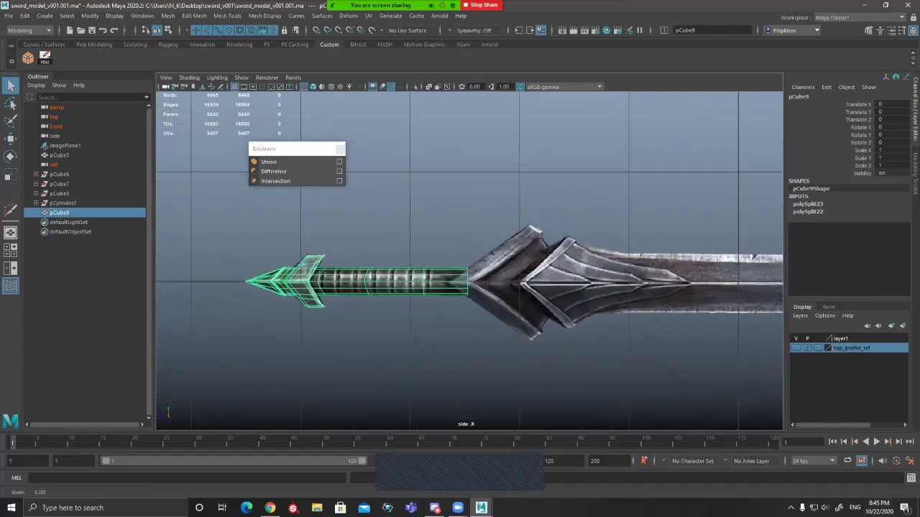
Step: Examine the blade, guard and pommel of the sword reference image against the handle mesh in the side view
scroll(271, 228, "up", 1)
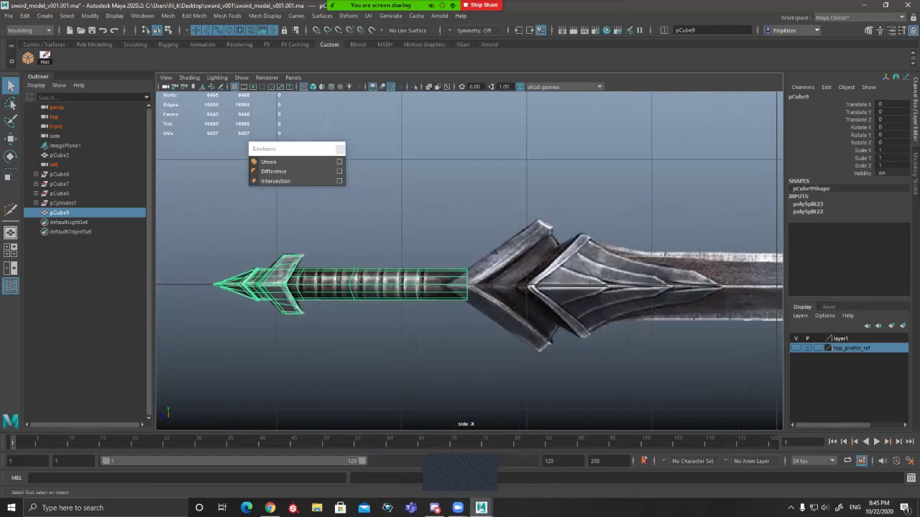
middle_click_drag(719, 287, 211, 275, "alt")
scroll(469, 261, "up", 1)
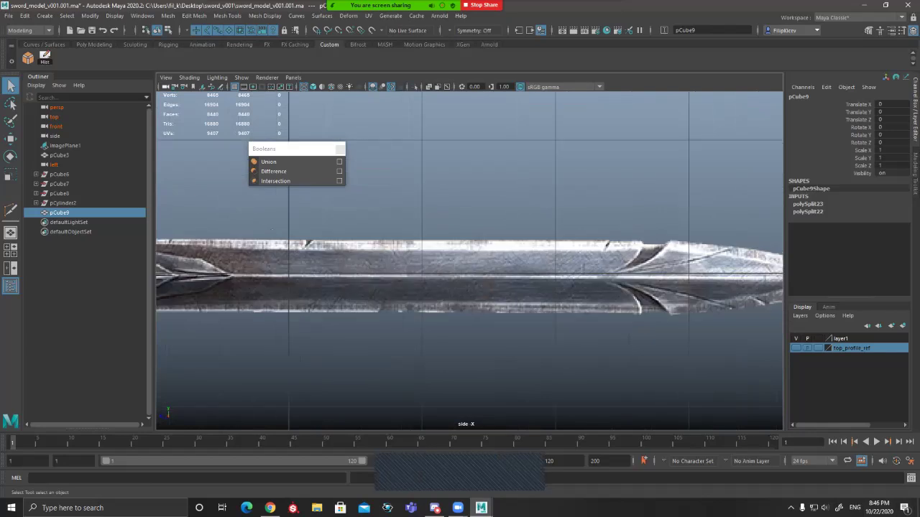
middle_click_drag(271, 229, 462, 213, "alt+shift")
scroll(366, 208, "up", 2)
scroll(366, 208, "up", 1)
scroll(366, 208, "up", 3)
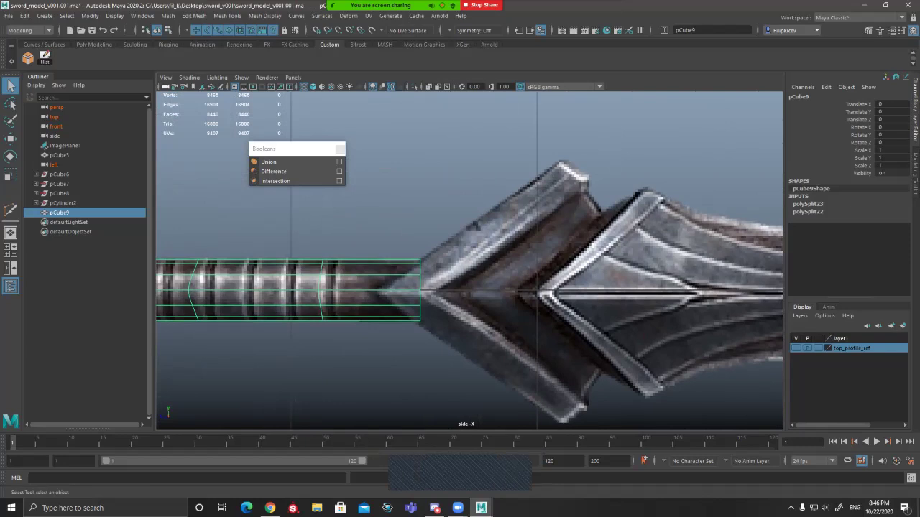
middle_click_drag(223, 195, 654, 194, "alt")
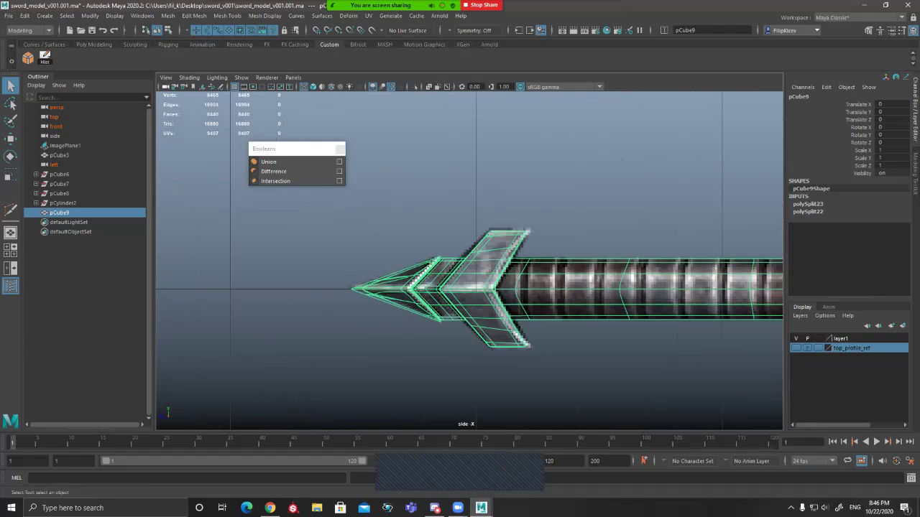
scroll(469, 260, "up", 2)
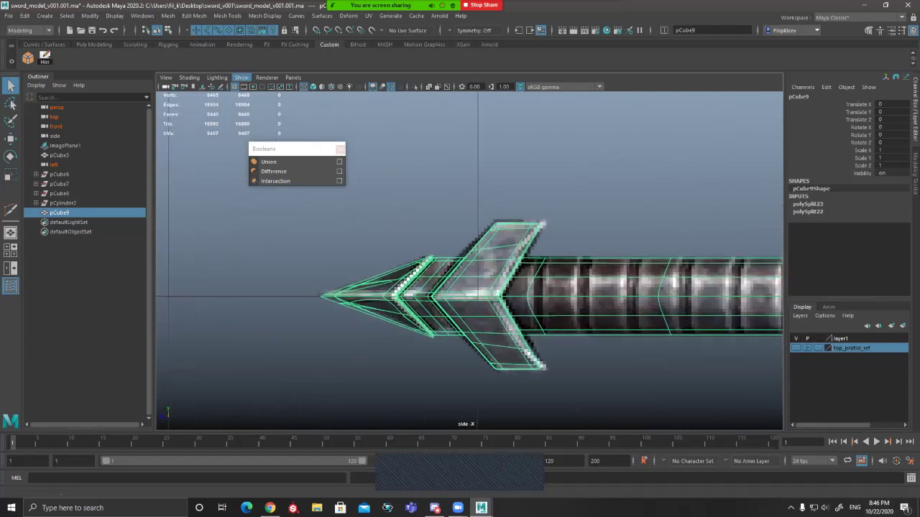
Step: Hide the polygon meshes in the side view to inspect the bare pommel and grip reference, and show them again
left_click(273, 182)
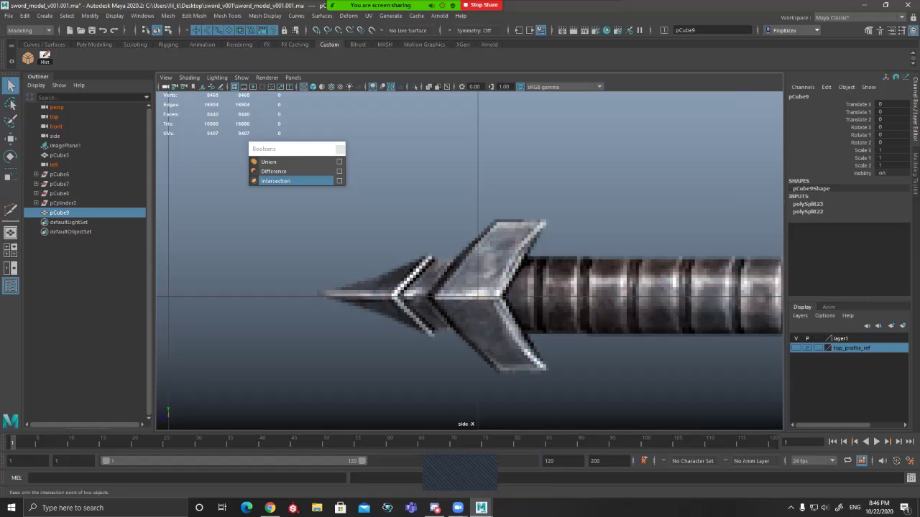
key("ctrl+z")
key("ctrl+z")
key("ctrl+z")
key("ctrl+z")
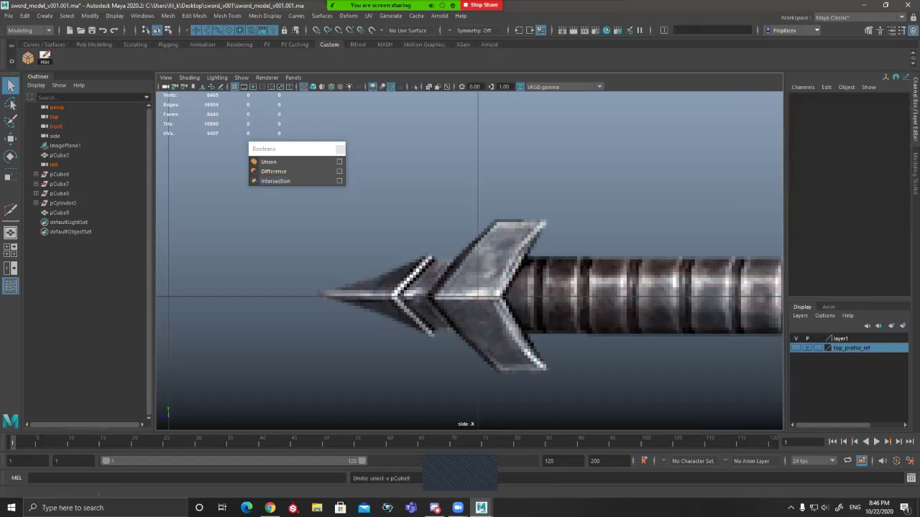
left_click(242, 78)
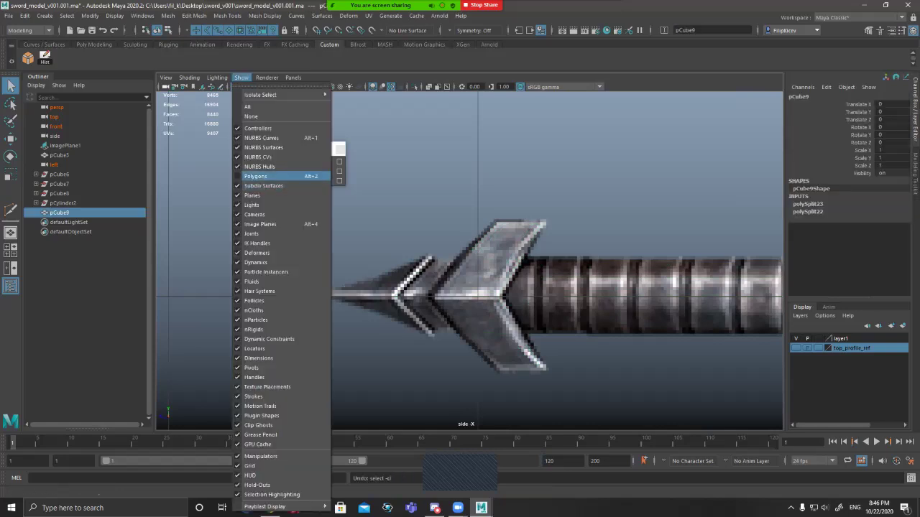
left_click(271, 176)
Step: Compare the handle's end and overall length with the grip rings and guard on the side-view reference image
middle_click_drag(697, 309, 162, 274, "alt")
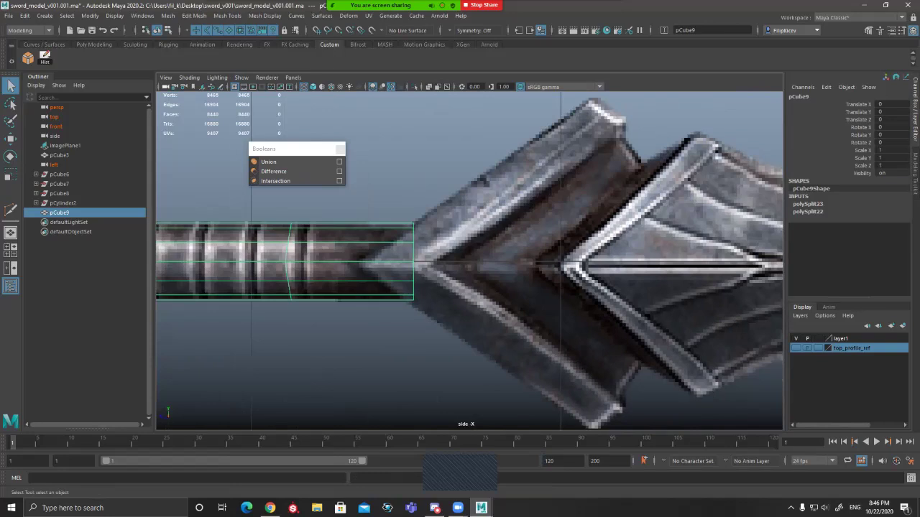
scroll(469, 261, "down", 6)
middle_click_drag(403, 273, 372, 263, "alt")
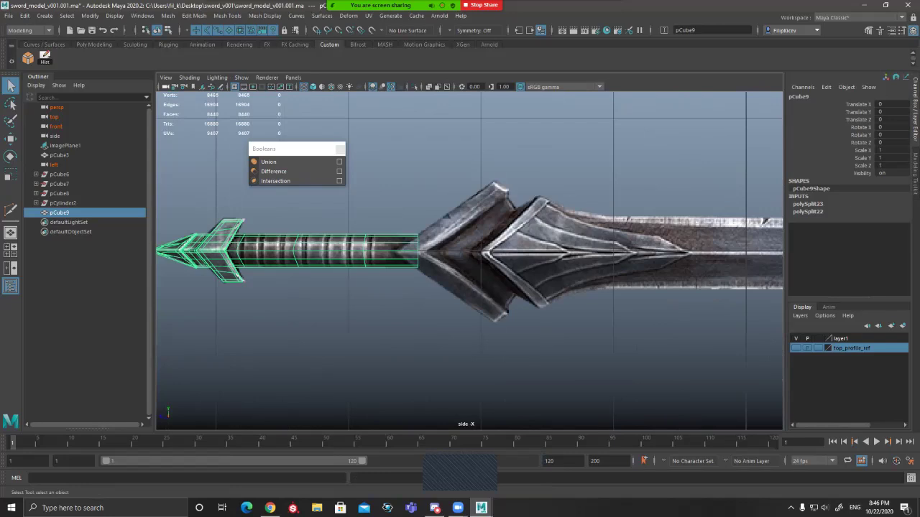
scroll(470, 261, "up", 2)
middle_click_drag(402, 259, 501, 282, "alt")
scroll(469, 261, "up", 1)
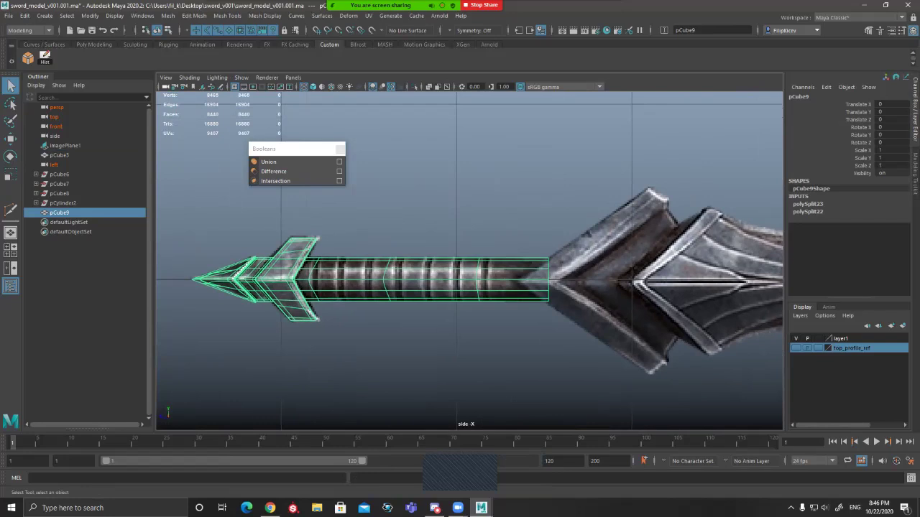
scroll(470, 260, "down", 5)
middle_click_drag(470, 261, 371, 264, "alt")
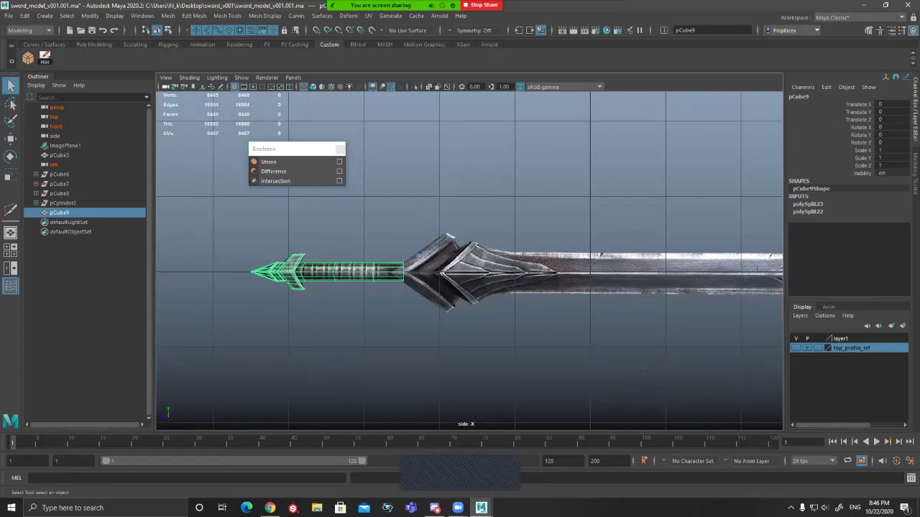
scroll(292, 264, "up", 4)
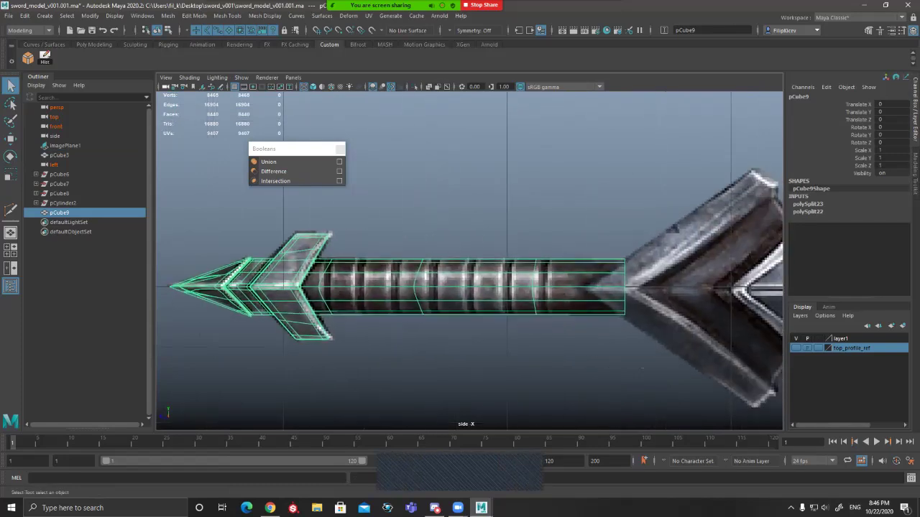
Step: Inspect the pommel and handle from several angles in the perspective view, using wireframe and shaded display
key("space")
key("space")
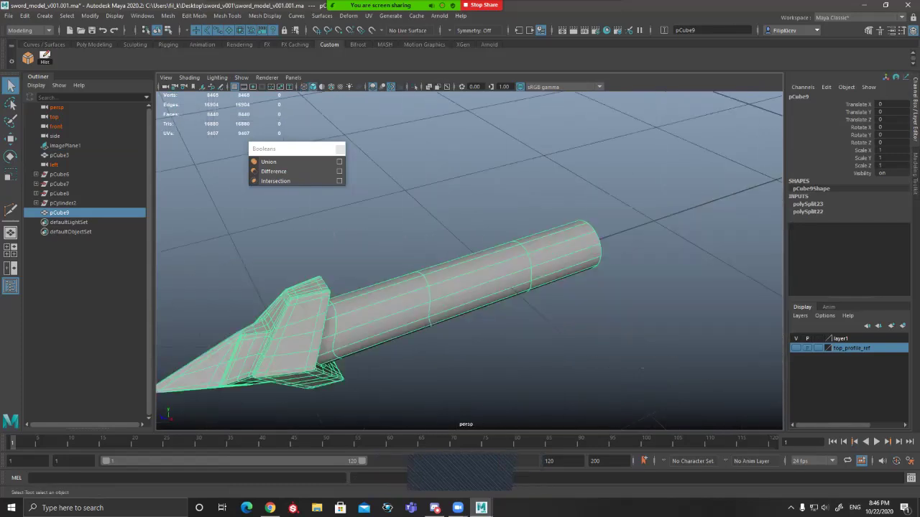
middle_click_drag(446, 255, 518, 232, "alt")
key("4")
left_click(517, 230)
left_click_drag(516, 231, 460, 209)
scroll(489, 248, "up", 3)
middle_click_drag(460, 209, 468, 254, "alt")
mouse_move(468, 254)
left_mouse_down("alt")
mouse_move(500, 246)
mouse_move(453, 254)
left_mouse_up("alt")
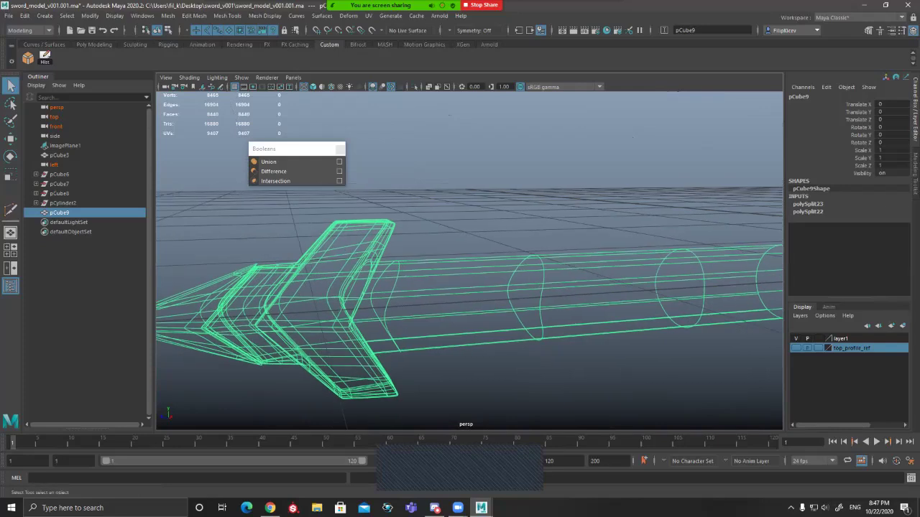
key("5")
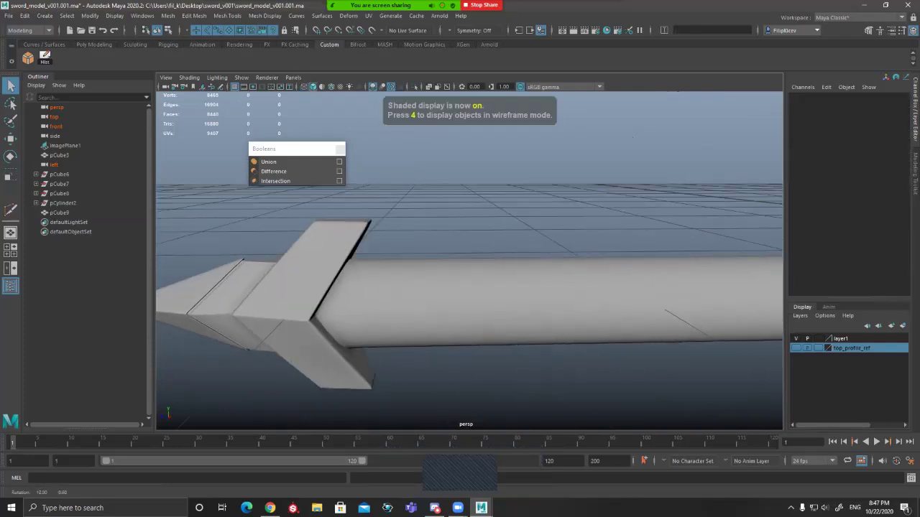
left_click_drag(496, 251, 388, 301, "alt")
Step: Turn off the smooth preview and delete the faces on the far lengthwise half of the pommel and handle
left_click(388, 302)
key("1")
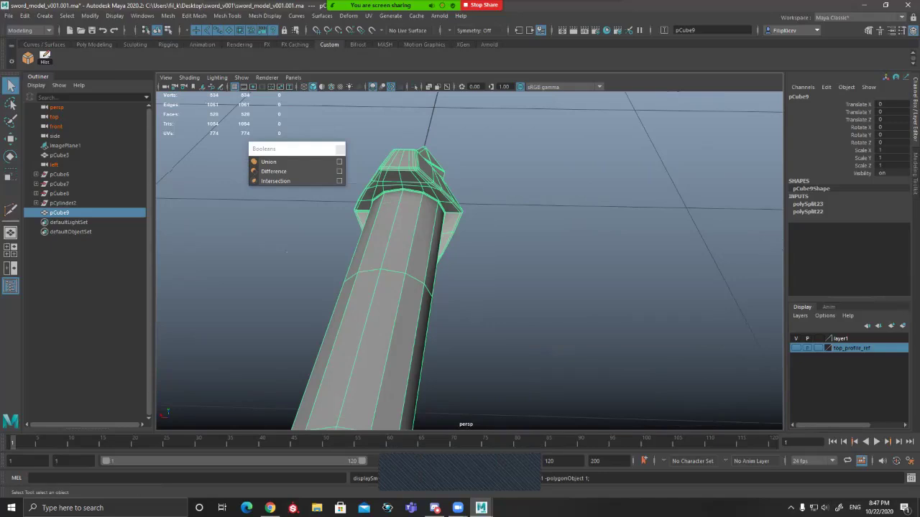
key("F11")
left_click_drag(370, 331, 643, 332, "alt")
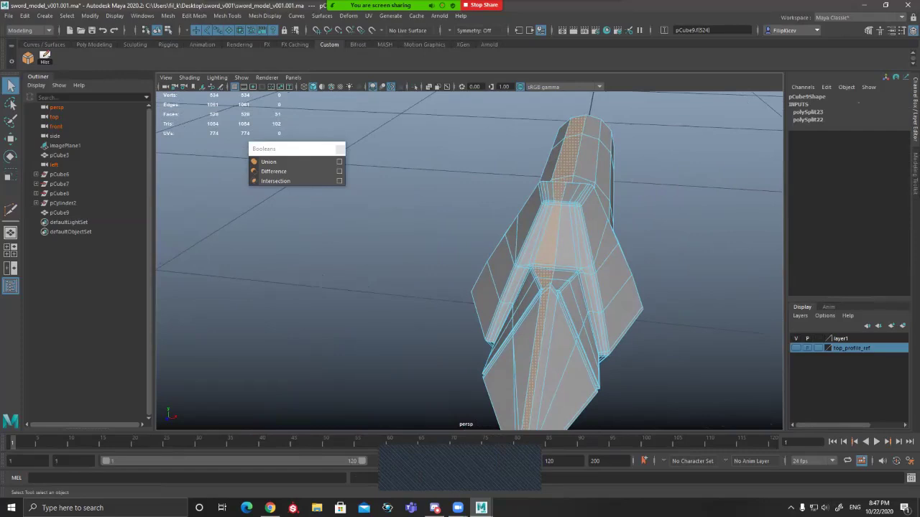
left_click_drag(546, 245, 410, 176, "alt")
left_click_drag(611, 268, 600, 237, "alt")
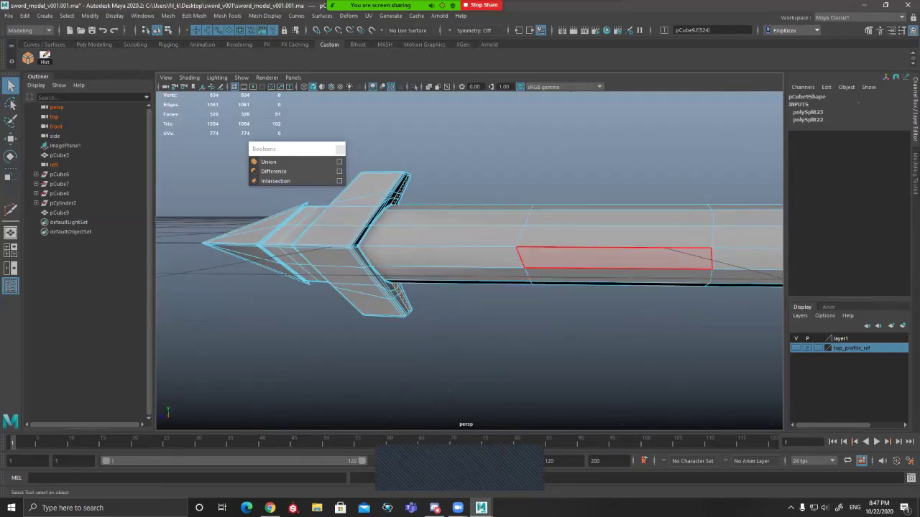
left_click_drag(503, 183, 559, 239, "alt")
key("Delete")
double_click(471, 330)
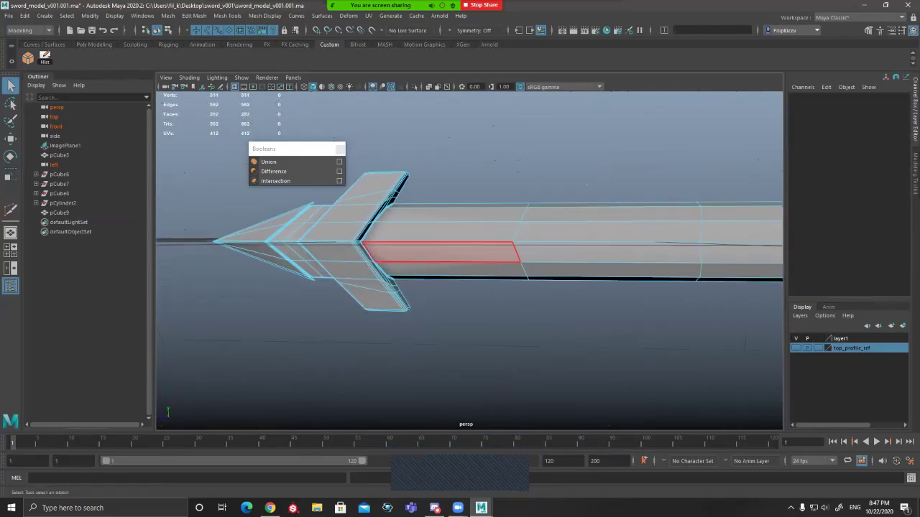
scroll(517, 249, "down", 3)
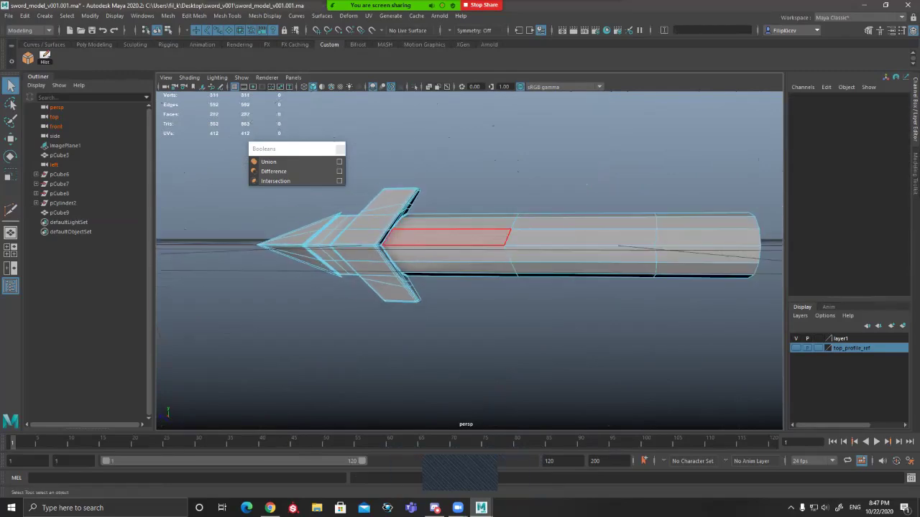
middle_click_drag(490, 252, 366, 273, "alt")
key("F8")
left_click_drag(320, 276, 350, 284, "alt")
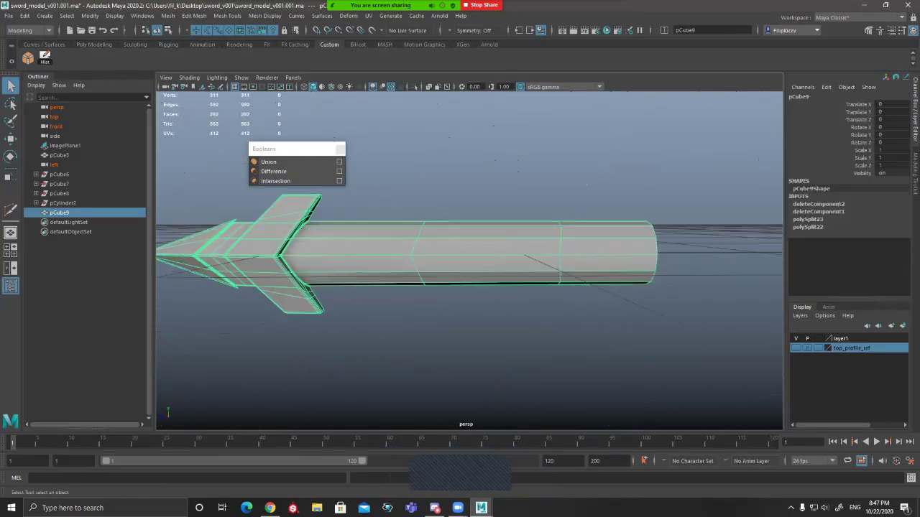
key("ctrl+shift+x")
left_click(410, 256)
left_click(365, 249)
key("Escape")
left_click_drag(365, 248, 423, 268, "alt")
scroll(391, 265, "up", 2)
scroll(423, 266, "down", 2)
left_click(384, 219)
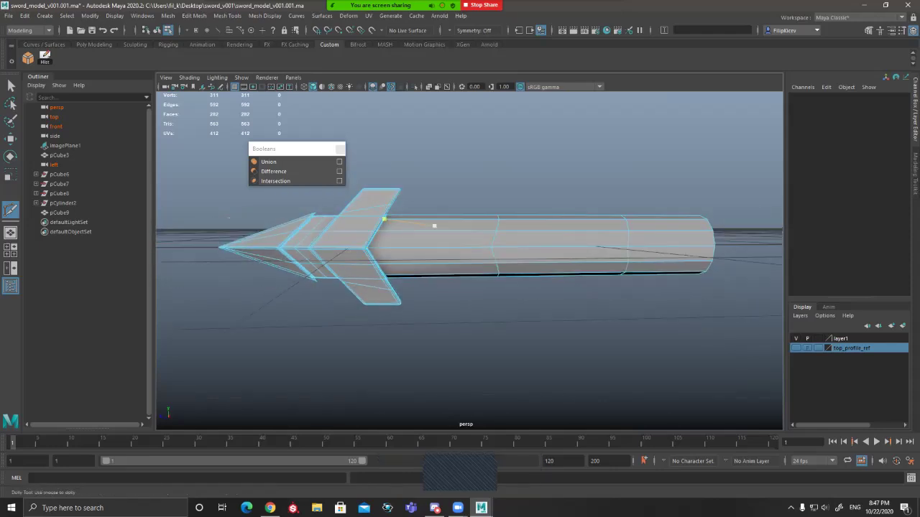
key("Escape")
middle_click_drag(434, 225, 429, 235, "alt")
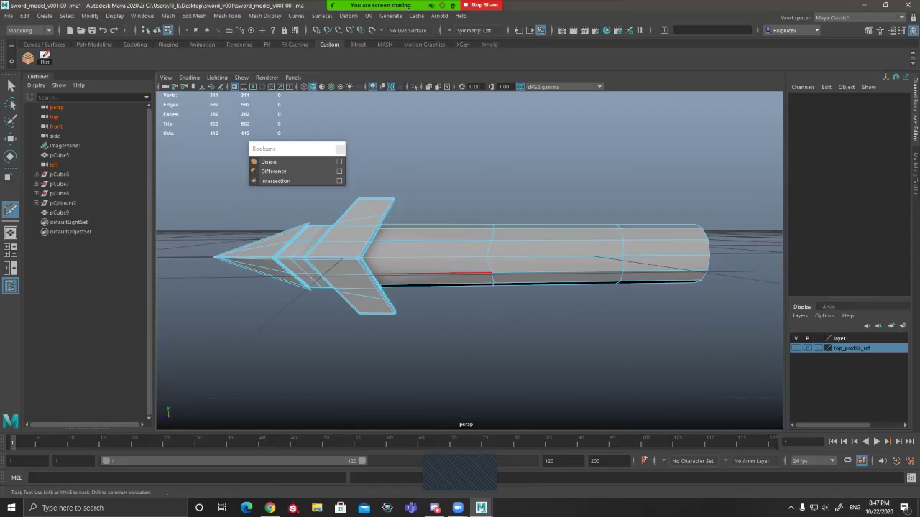
scroll(431, 272, "up", 5)
left_click_drag(431, 271, 392, 273, "alt")
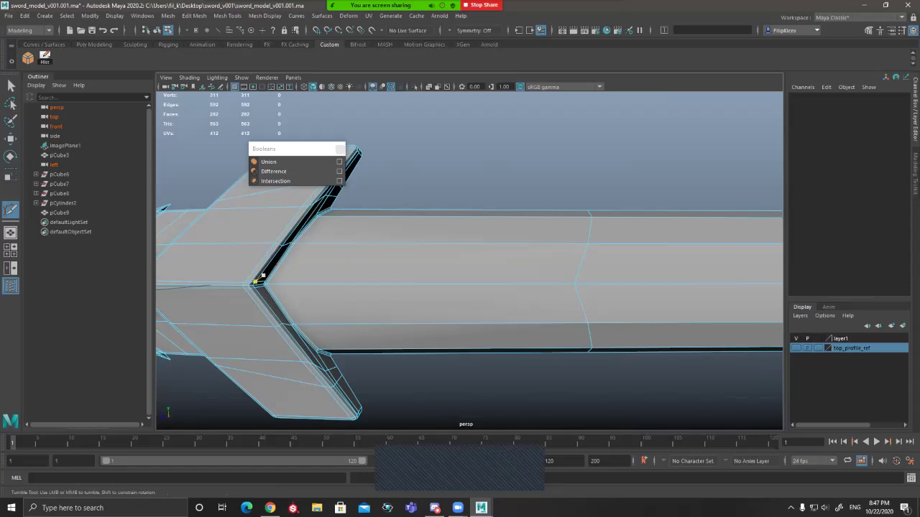
left_click(318, 350)
scroll(432, 336, "down", 3)
left_click_drag(432, 335, 451, 336, "alt")
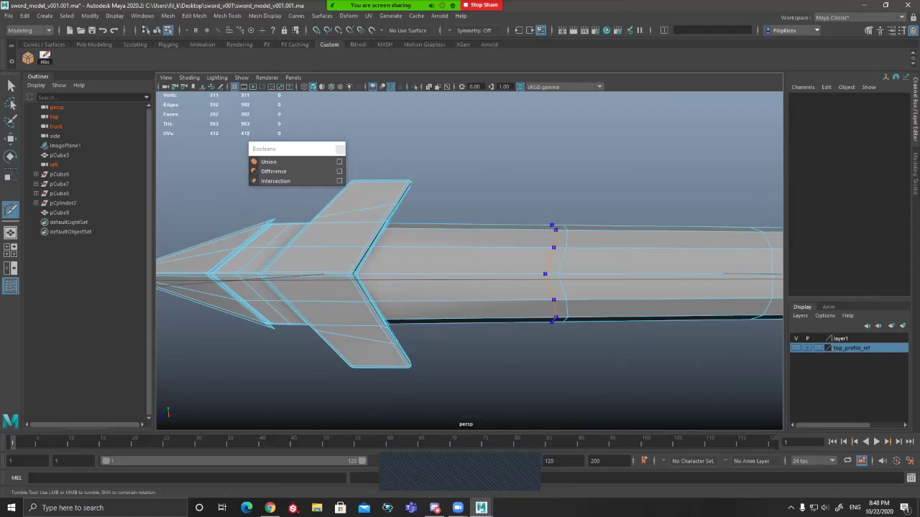
Step: Delete the two edge loops around the handle shaft together with their vertices
middle_click_drag(773, 261, 610, 266, "alt")
key("q")
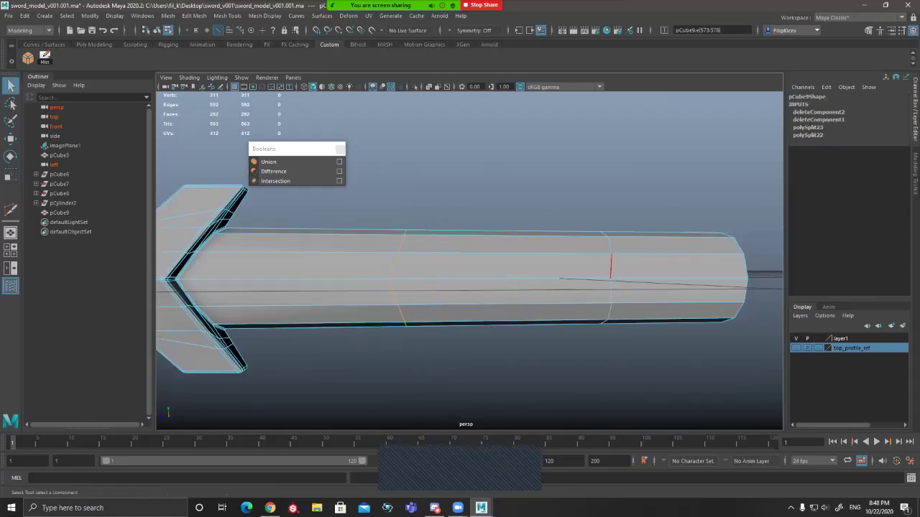
key("ctrl+Delete")
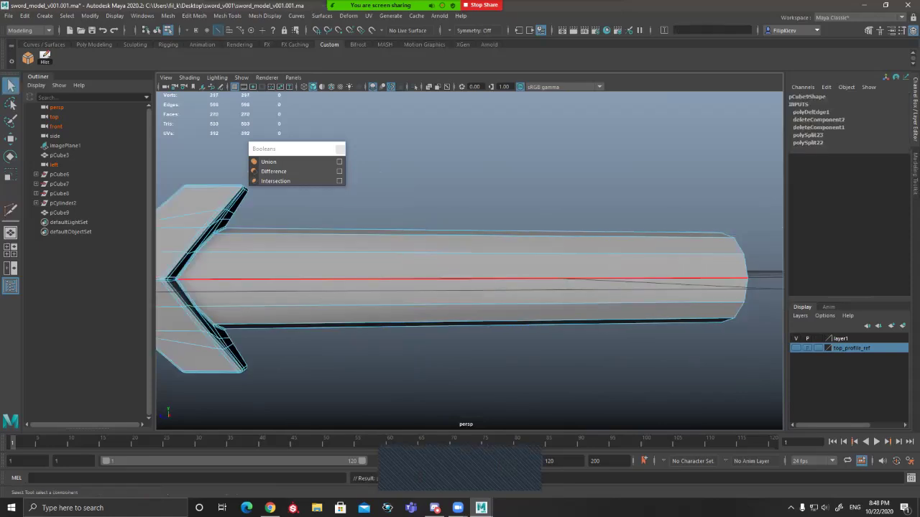
Step: Try two straight Multi-Cut slices across the handle at a dark ring of the grip in the side view, and undo them
key("space")
key("space")
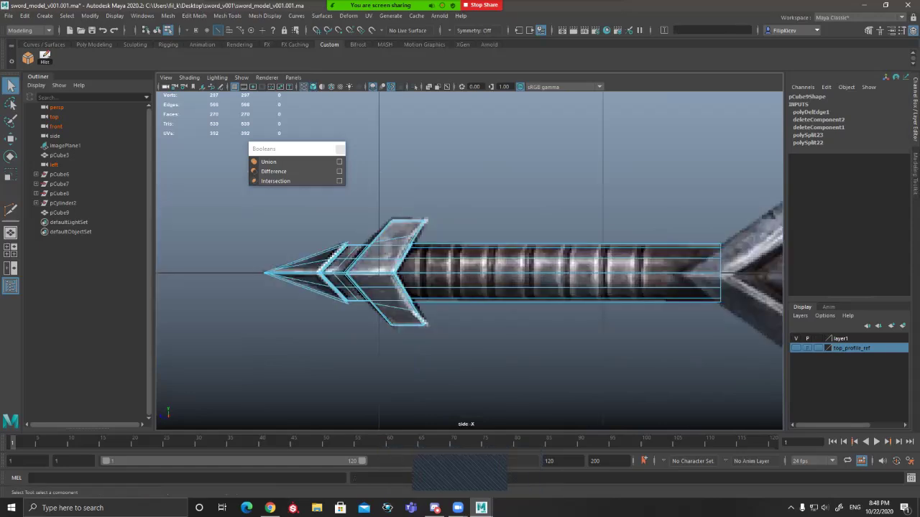
scroll(469, 261, "up", 1)
scroll(441, 263, "up", 4)
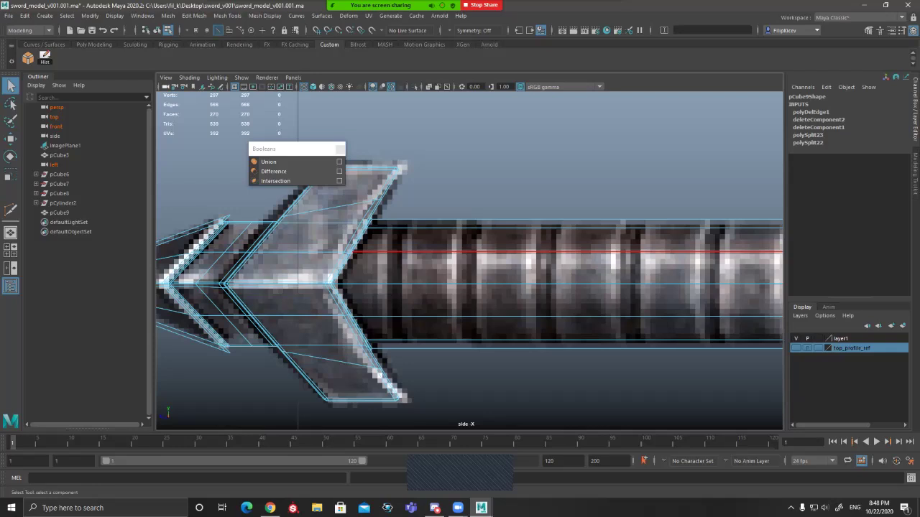
key("ctrl+shift+x")
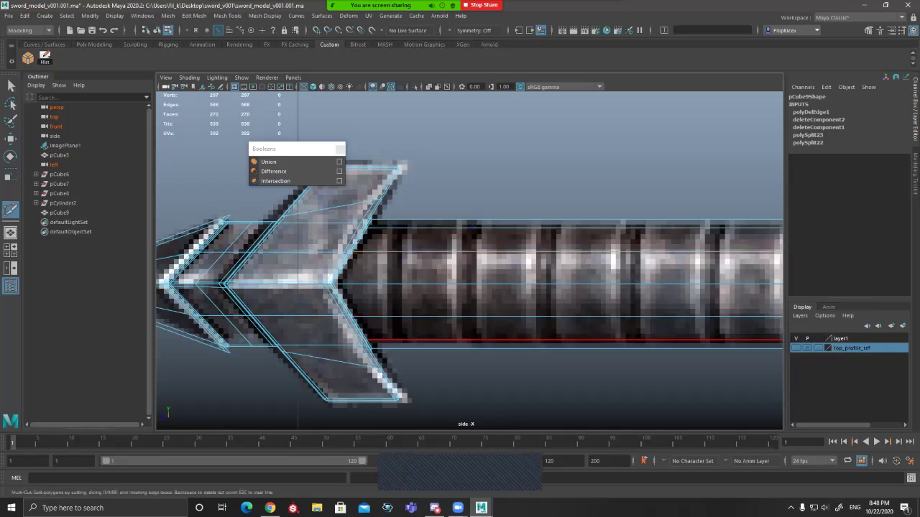
mouse_move(458, 210)
left_mouse_down()
mouse_move(458, 372)
mouse_move(479, 220)
mouse_move(479, 365)
left_mouse_up()
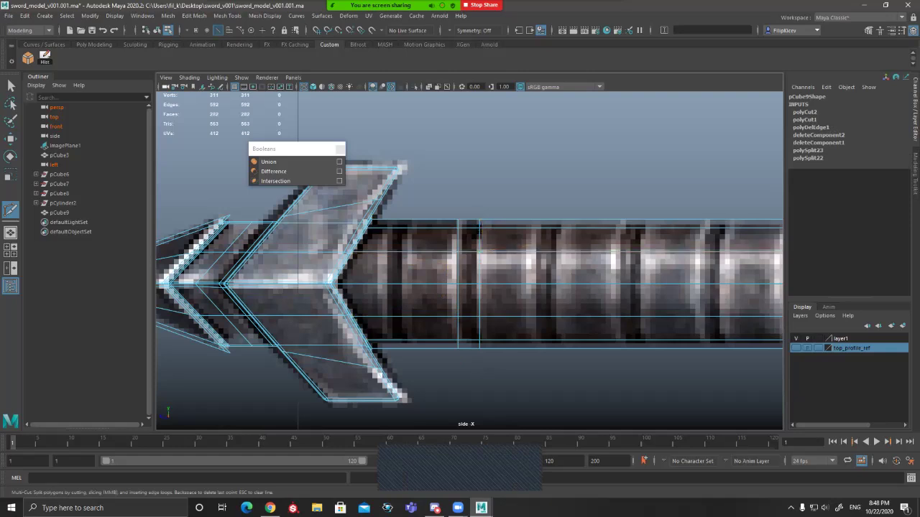
key("ctrl+z")
key("ctrl+z")
key("ctrl+z")
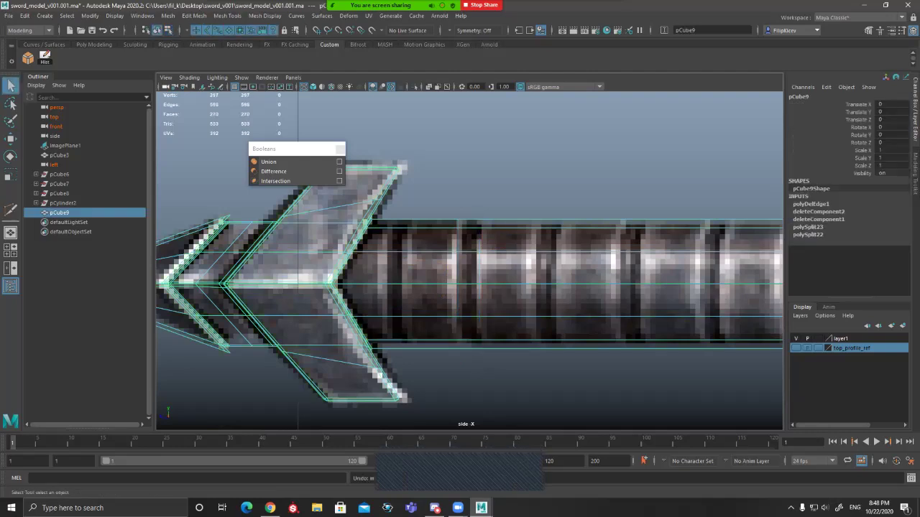
Step: Slice the mesh diagonally across the handle and pommel collar with the Multi-Cut tool in the side view
right_click_drag(462, 226, 406, 226, "shift")
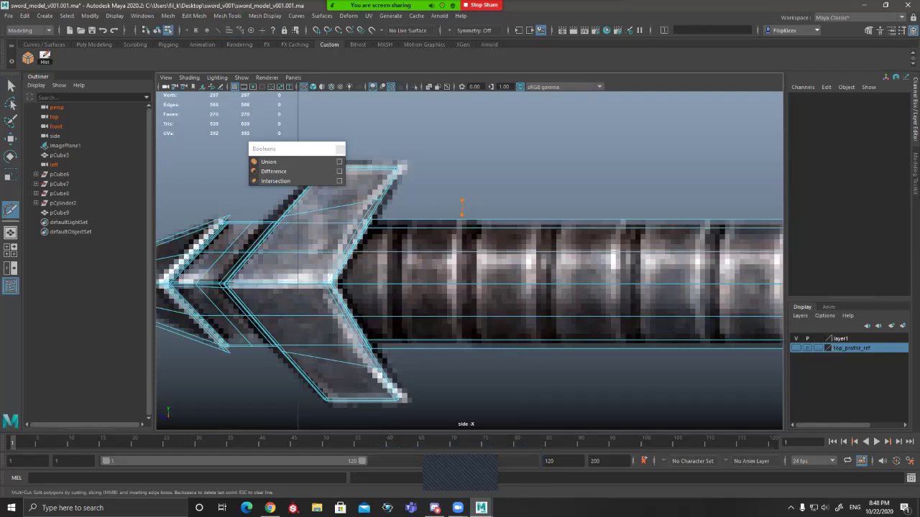
left_click_drag(462, 206, 231, 412)
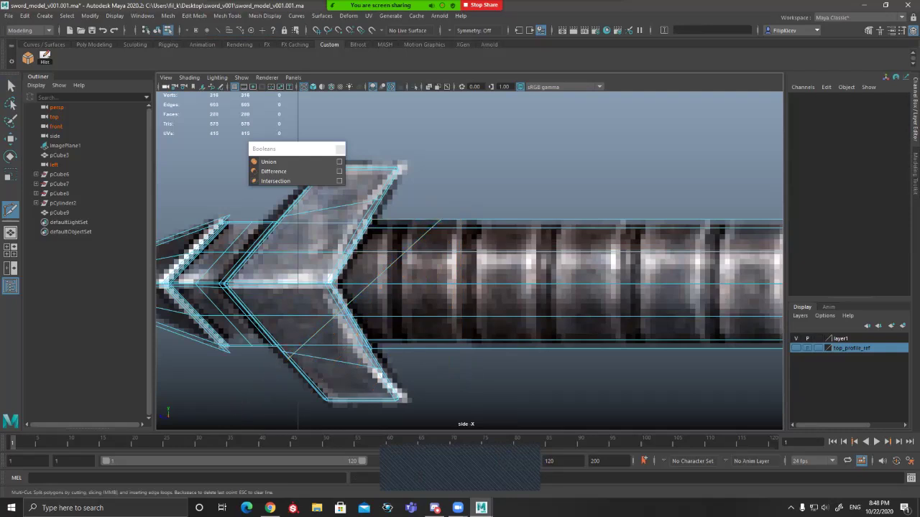
Step: Undo the diagonal Multi-Cut slice across the handle and pommel collar
key("ctrl+z")
key("ctrl+z")
key("ctrl+z")
key("ctrl+z")
key("ctrl+z")
Step: Slice the mesh straight across the handle with Multi-Cut at the collar-side edge of the second dark grip ring in the side view
left_click(462, 203)
left_click_drag(462, 204, 503, 385)
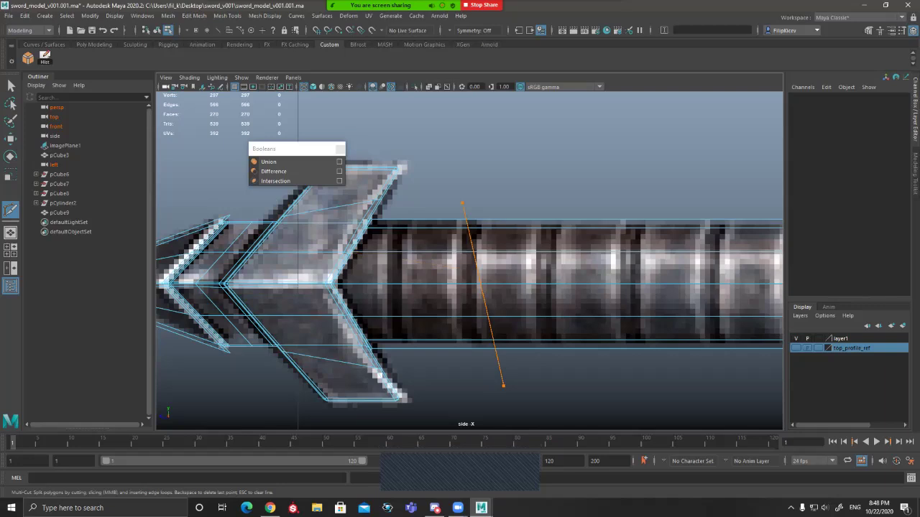
left_click_drag(503, 386, 309, 176)
left_click_drag(566, 116, 434, 360)
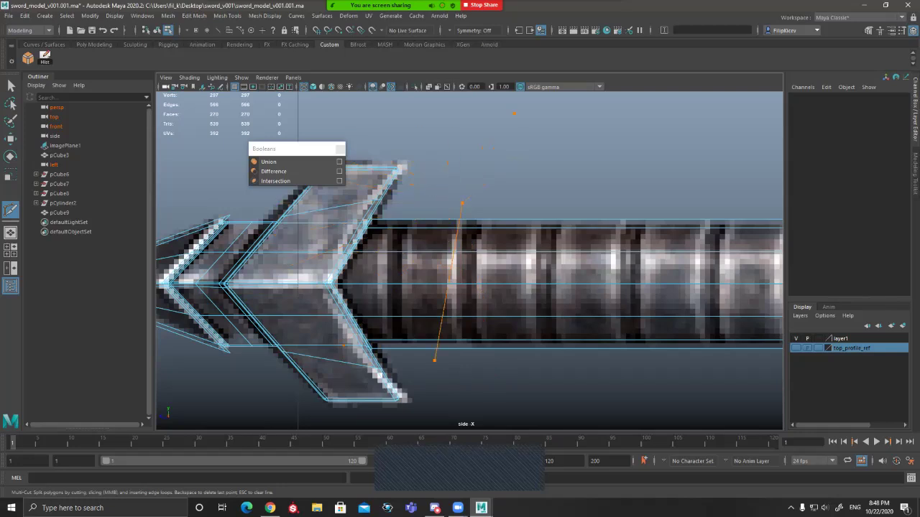
left_click_drag(434, 360, 463, 365)
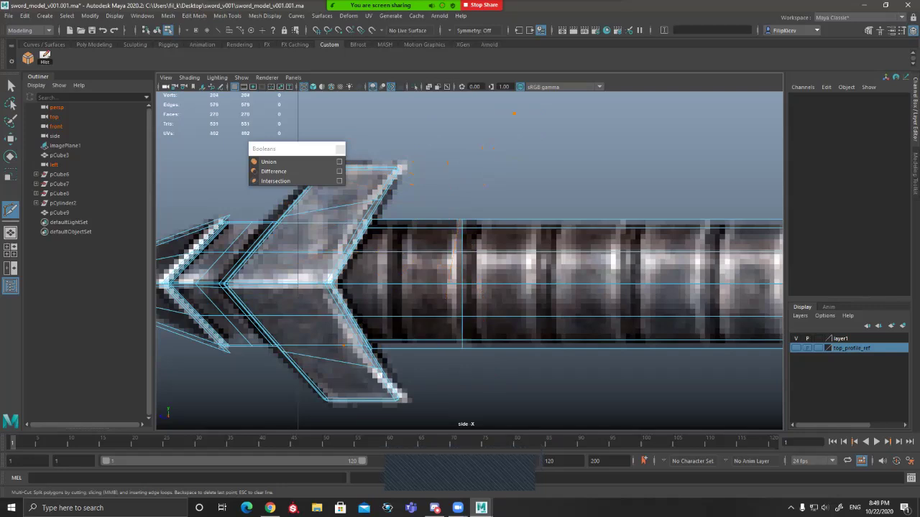
scroll(497, 263, "down", 5)
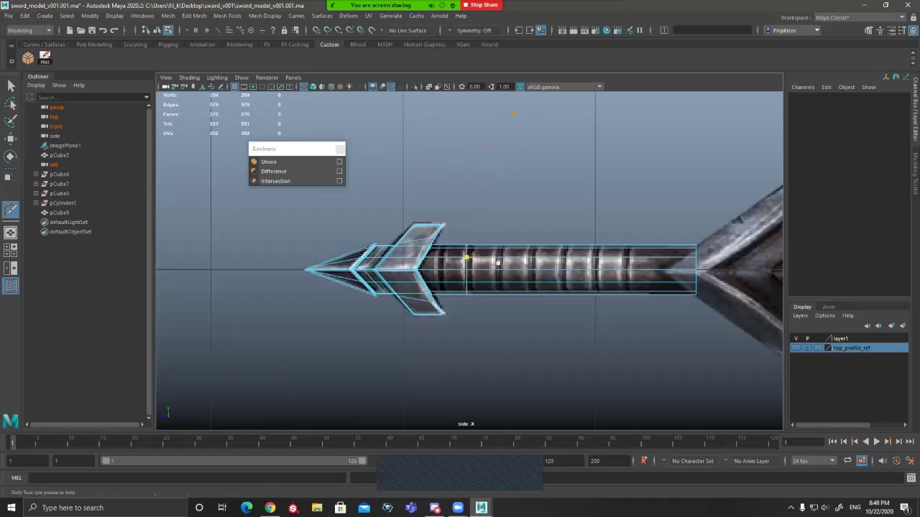
key("space")
key("space")
middle_click_drag(321, 271, 351, 265, "alt")
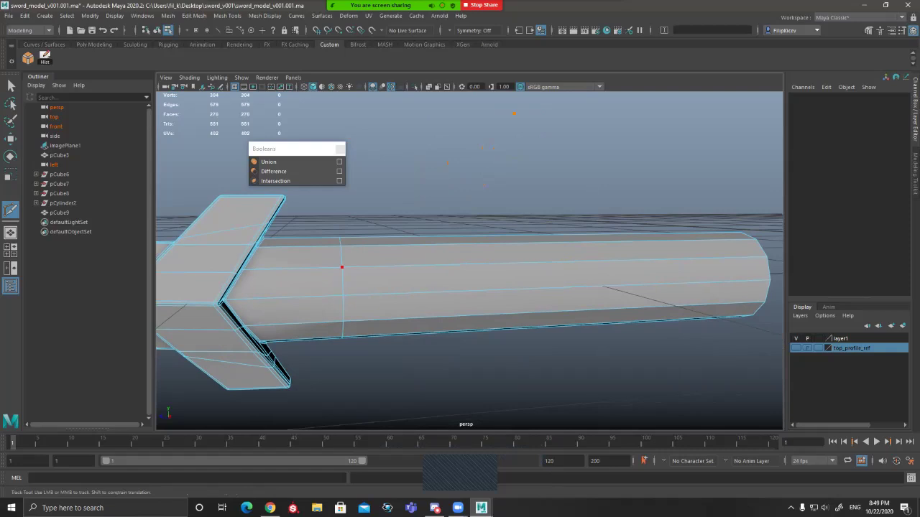
Step: Insert edge loops at the remaining edge of the second dark grip ring and at both edges of the third ring
key("space")
key("space")
scroll(345, 268, "up", 3)
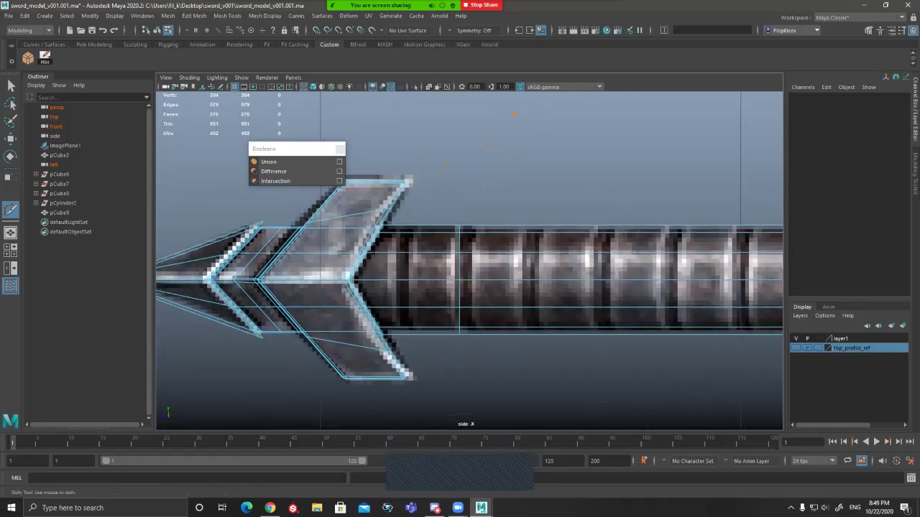
middle_click_drag(458, 280, 428, 290, "alt")
middle_click_drag(514, 289, 428, 285, "alt")
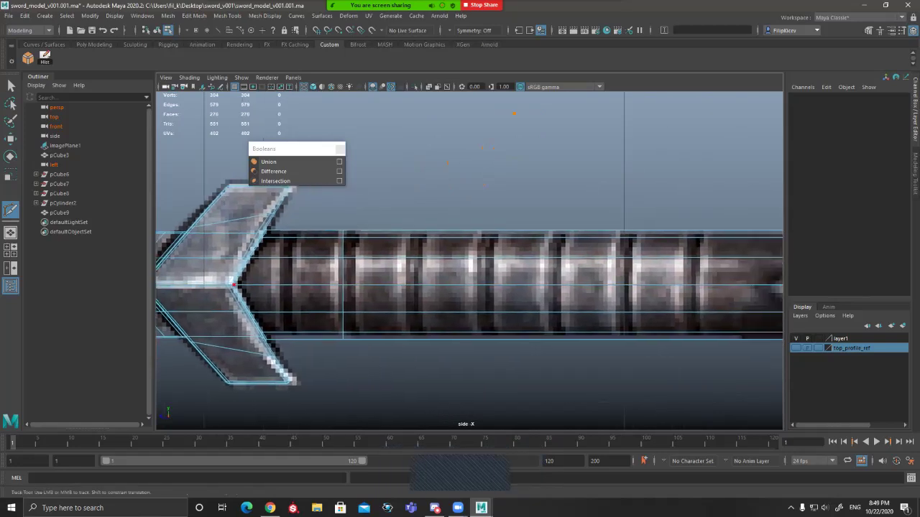
middle_click_drag(337, 288, 373, 291, "alt")
scroll(382, 317, "up", 2)
left_click(378, 319)
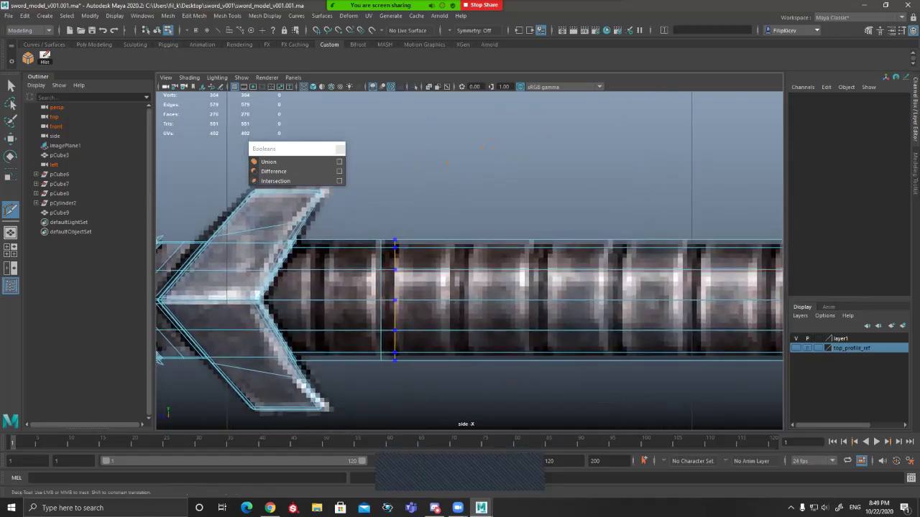
left_click(394, 300, "ctrl")
left_click(451, 272, "ctrl")
left_click(469, 272, "ctrl")
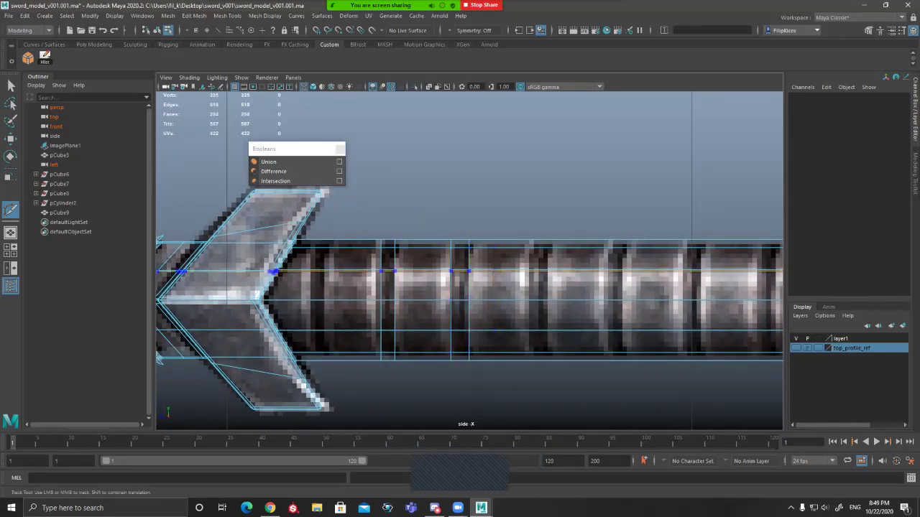
Step: Insert edge loops around the handle at both edges of the fourth, fifth, sixth and seventh dark grip rings
left_click(526, 269, "ctrl")
left_click(549, 268, "ctrl")
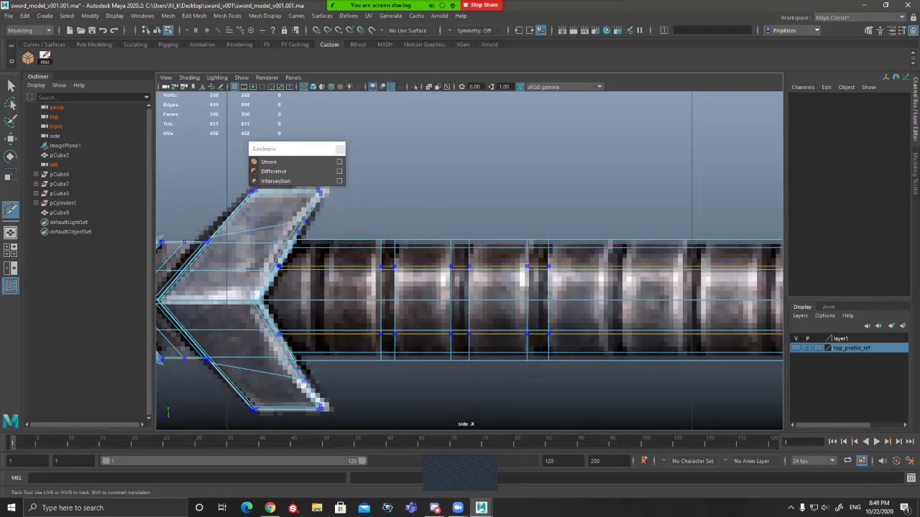
left_click(605, 270, "ctrl")
left_click(623, 270, "ctrl")
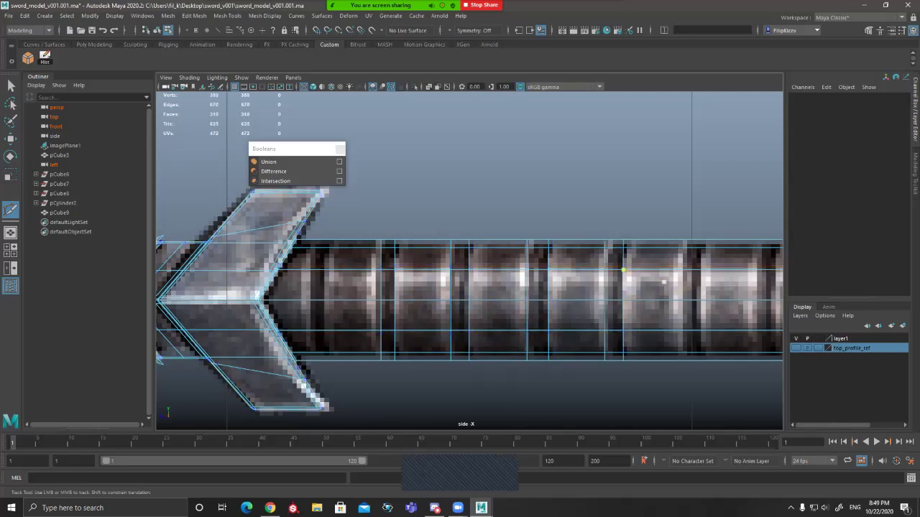
middle_click_drag(663, 282, 512, 270, "alt")
left_click(534, 270, "ctrl")
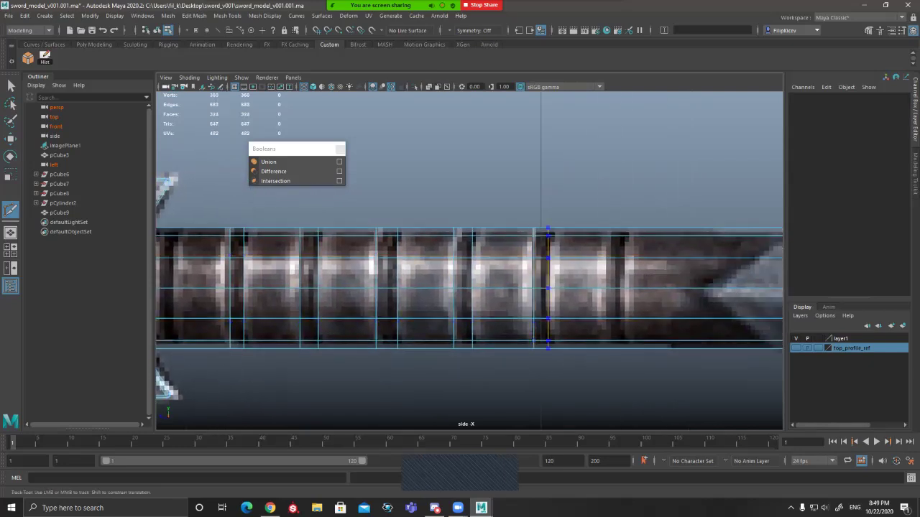
left_click(549, 270, "ctrl")
left_click(608, 286, "ctrl")
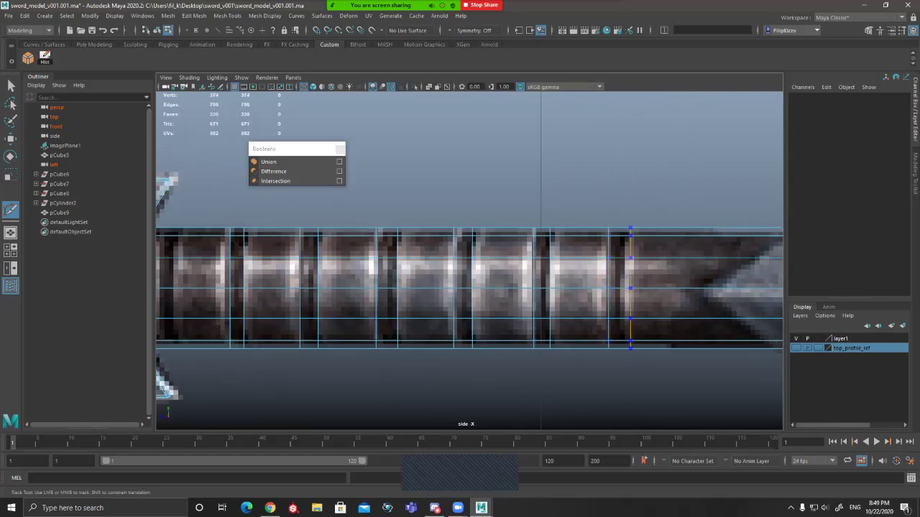
left_click(626, 286, "ctrl")
Step: Slice the handle straight across at both edges of the first dark grip ring next to the pommel collar
middle_click_drag(300, 302, 537, 302, "alt")
scroll(537, 301, "up", 2)
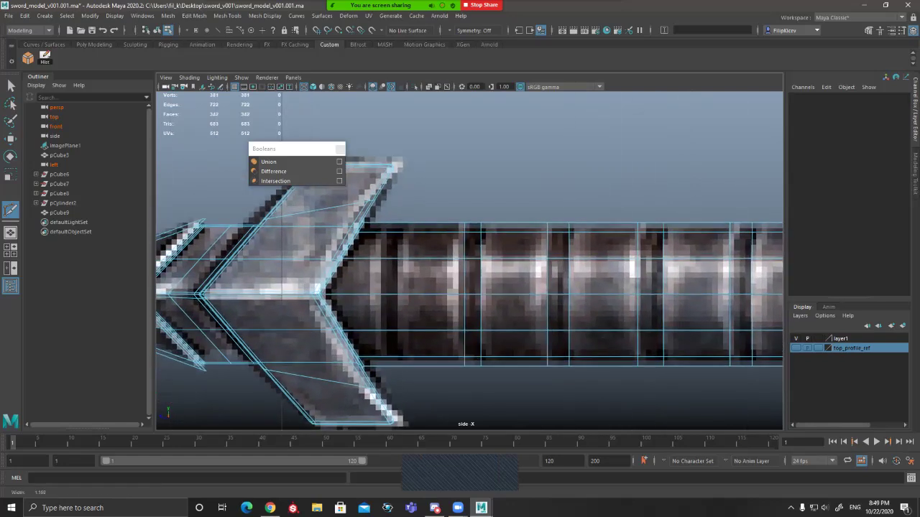
middle_click_drag(460, 287, 540, 290, "alt")
scroll(541, 290, "up", 2)
left_click(414, 260)
scroll(470, 276, "up", 1)
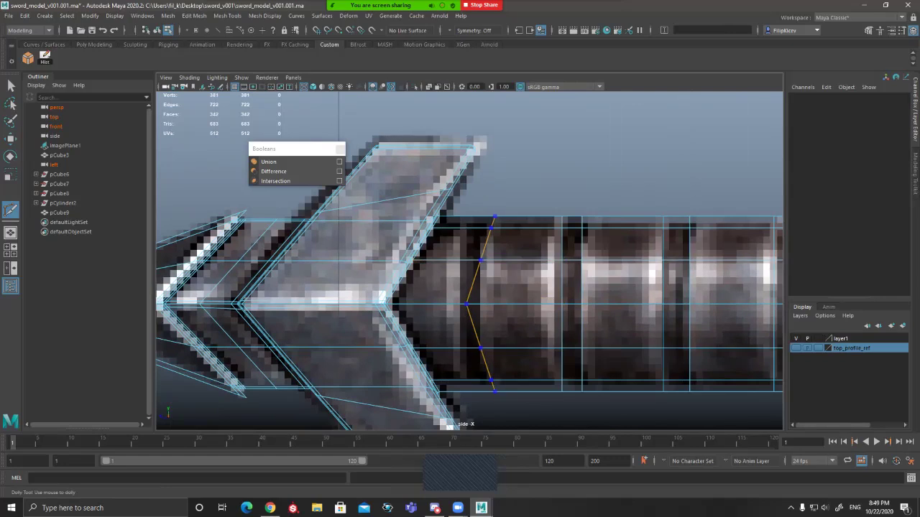
middle_click_drag(481, 260, 525, 239, "alt")
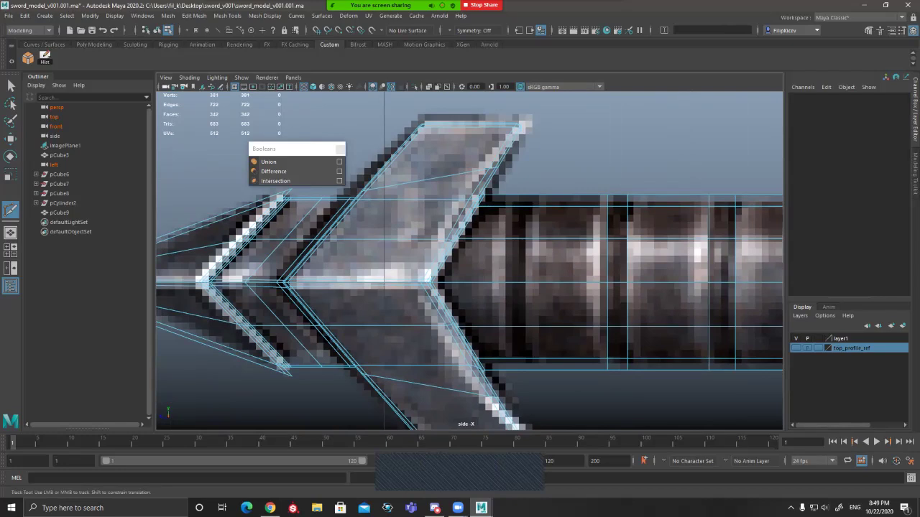
left_click_drag(528, 190, 508, 375, "shift")
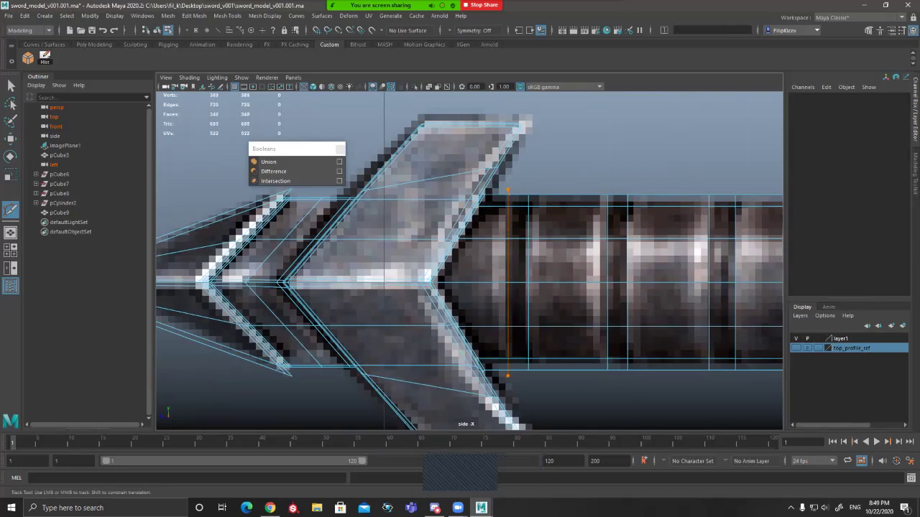
Step: Undo the slice on the collar side of the first grip ring and insert an edge loop between the collar and the ring instead
middle_click_drag(508, 375, 498, 295, "alt")
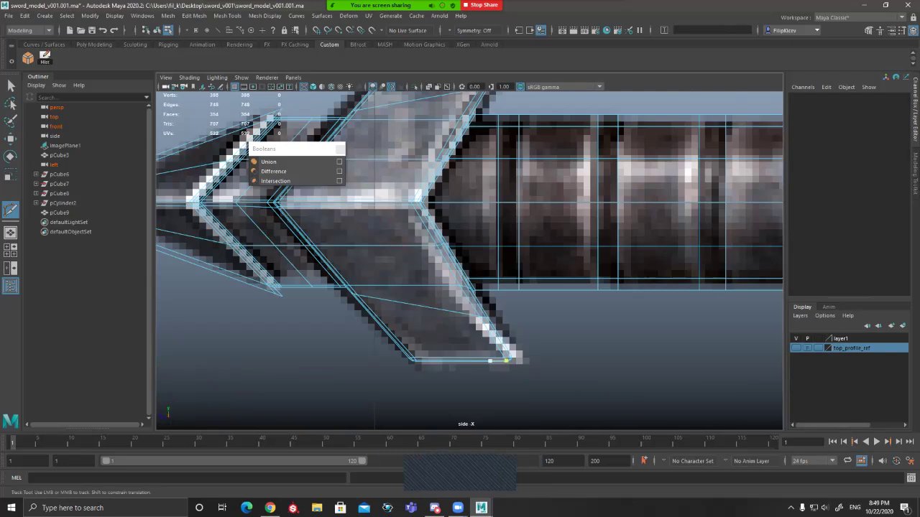
key("ctrl+z")
middle_click_drag(504, 204, 497, 285, "alt")
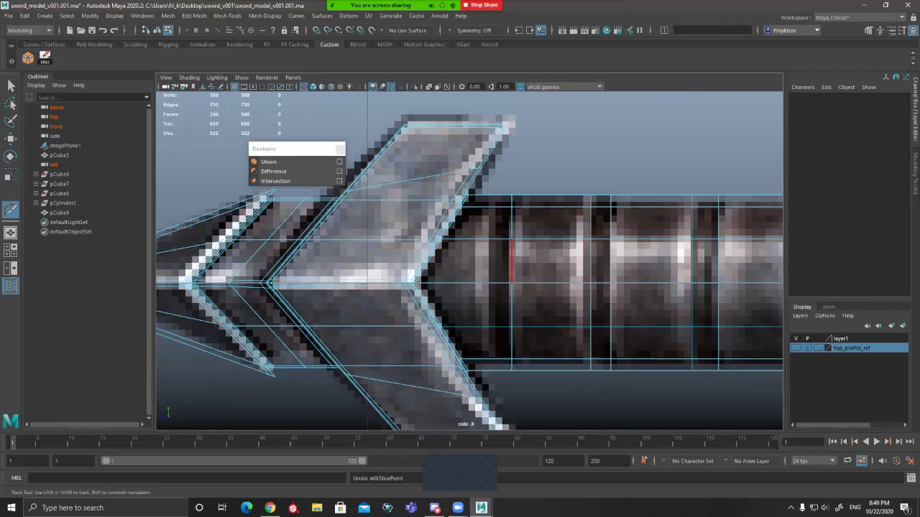
left_click(472, 284, "ctrl")
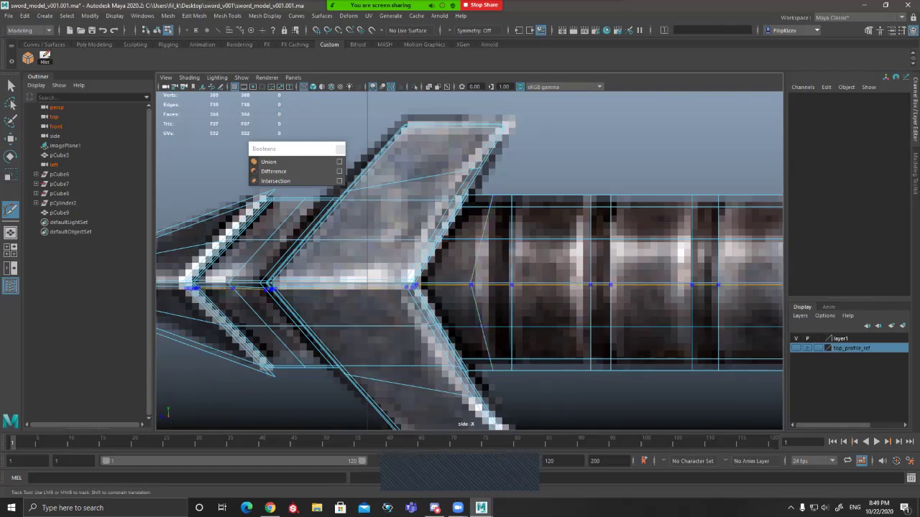
Step: Select the slanted edge loop next to the pommel collar and scale it along the handle's length to flatten it
key("q")
key("space")
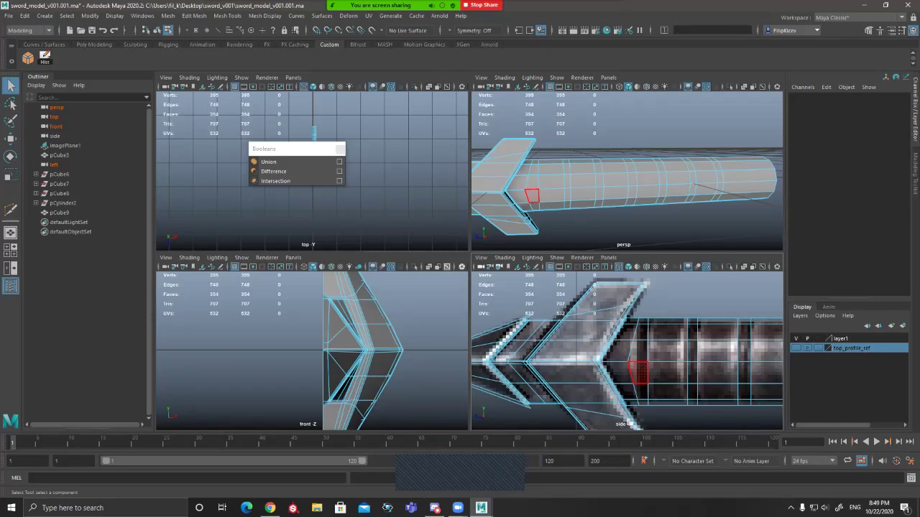
key("space")
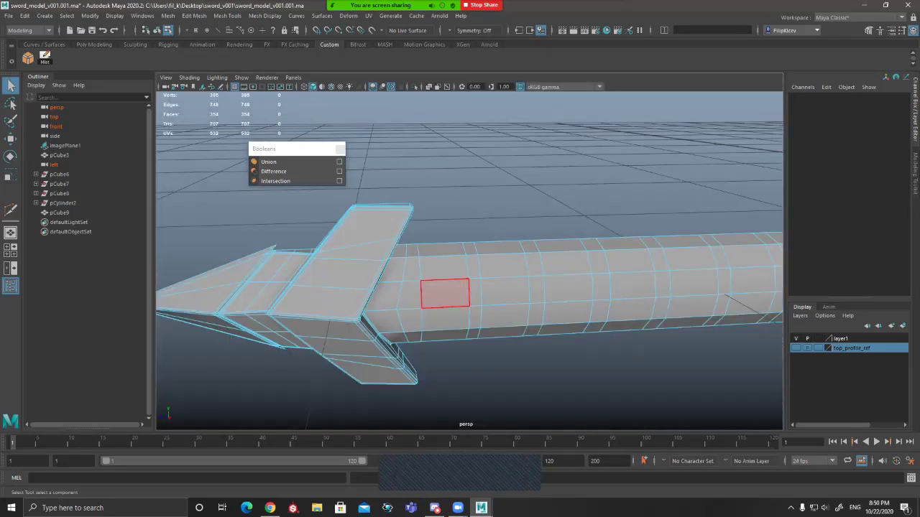
key("F10")
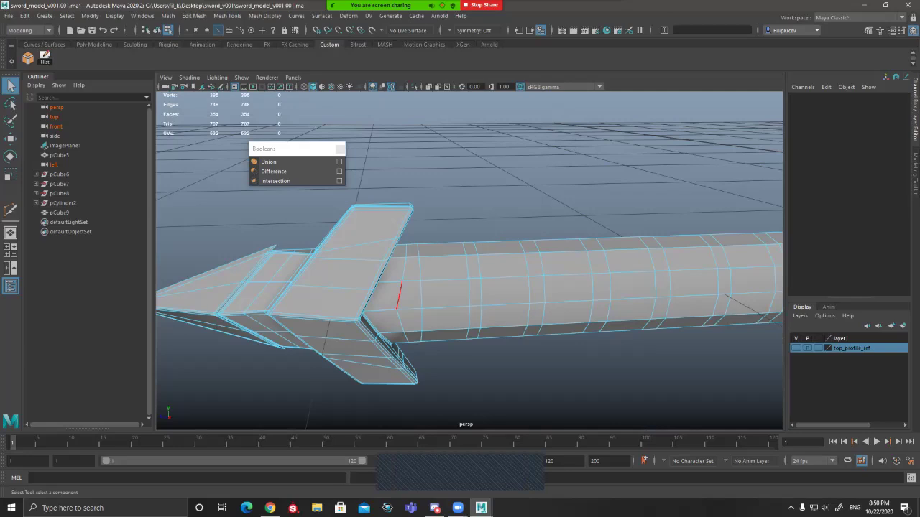
double_click(399, 297)
left_click_drag(411, 309, 412, 266, "alt")
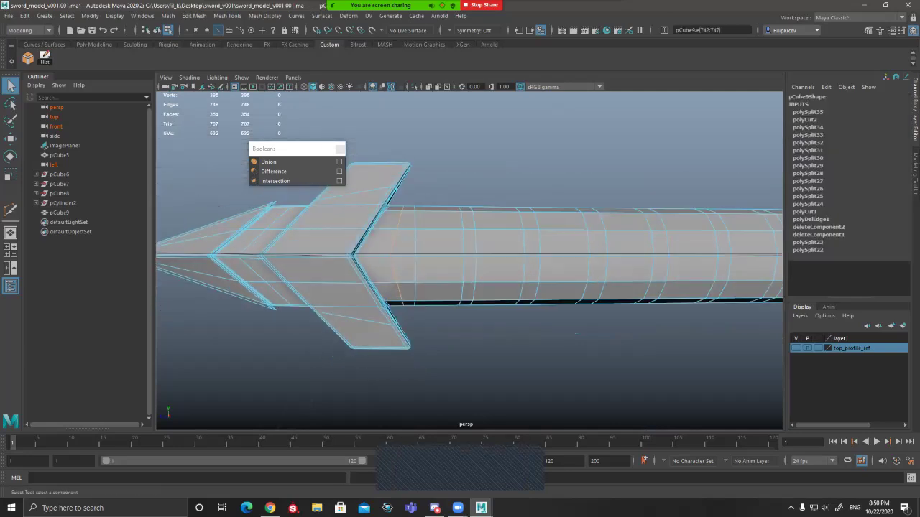
key("r")
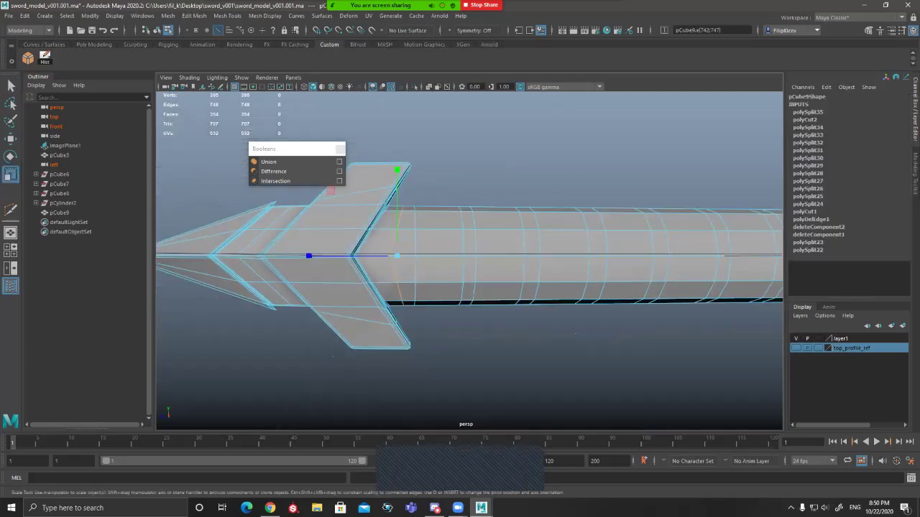
scroll(412, 266, "up", 5)
middle_click_drag(412, 266, 567, 287, "alt")
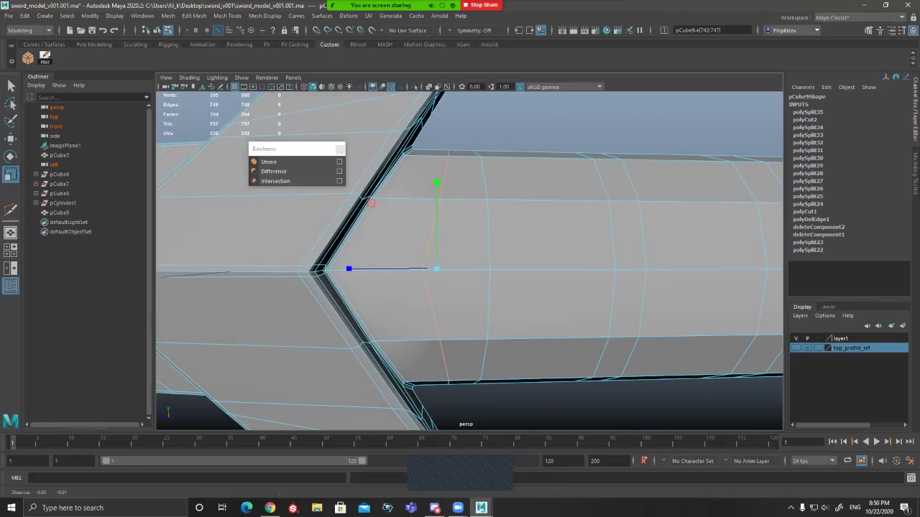
middle_click_drag(566, 286, 585, 275, "alt")
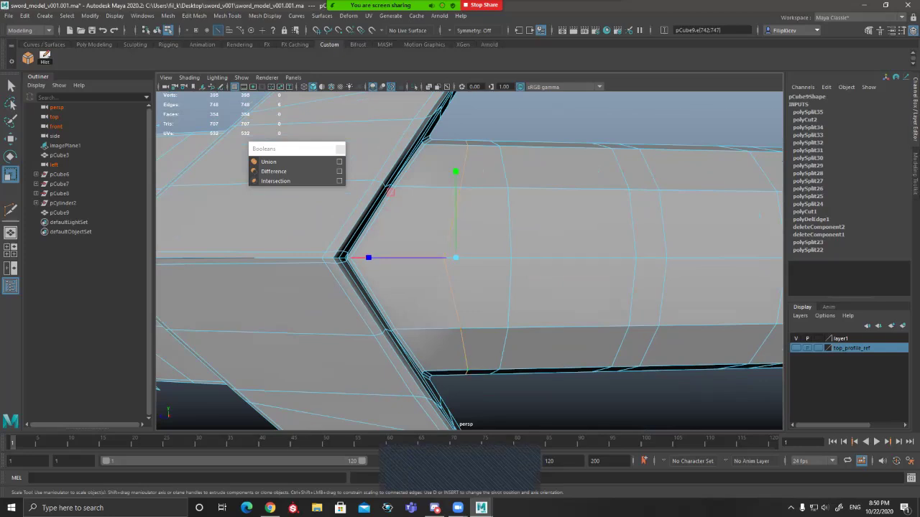
left_click_drag(368, 258, 405, 258)
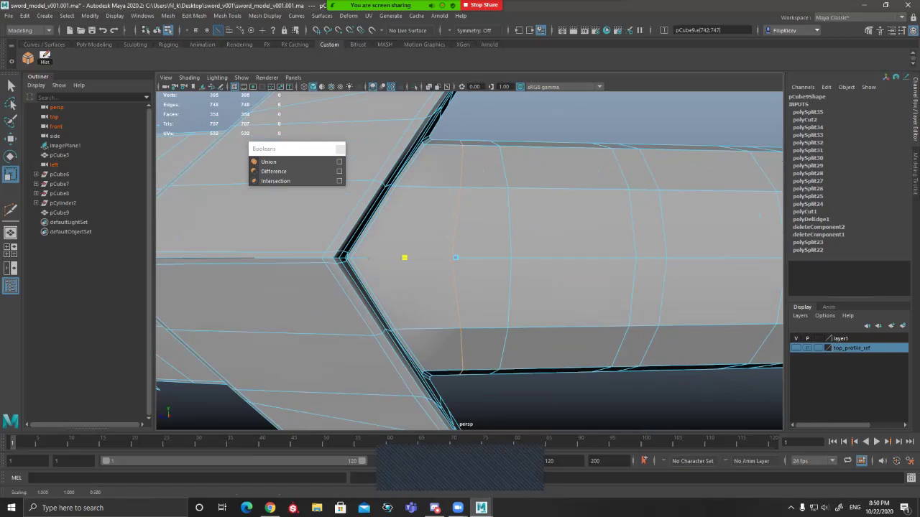
left_click_drag(404, 258, 377, 248)
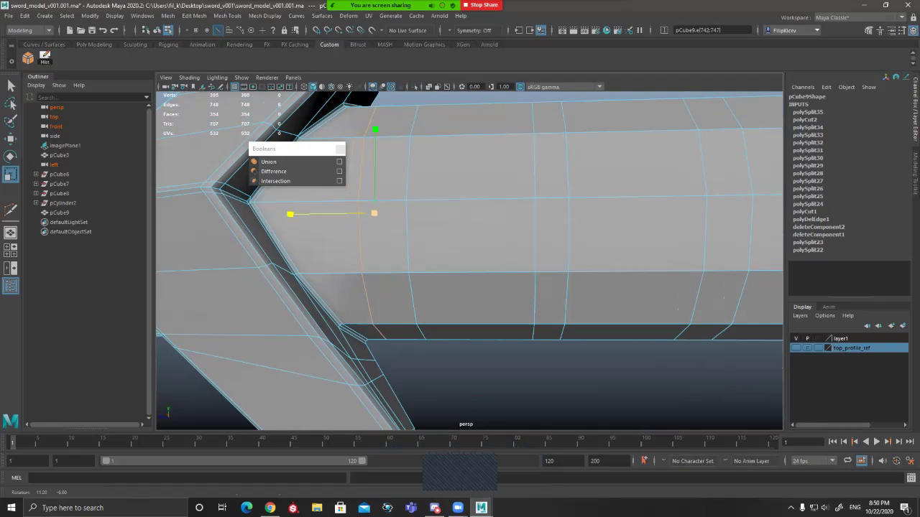
Step: Move the flattened edge loop along the handle in the side view onto the collar-side edge of the first dark grip ring
key("space")
key("space")
key("w")
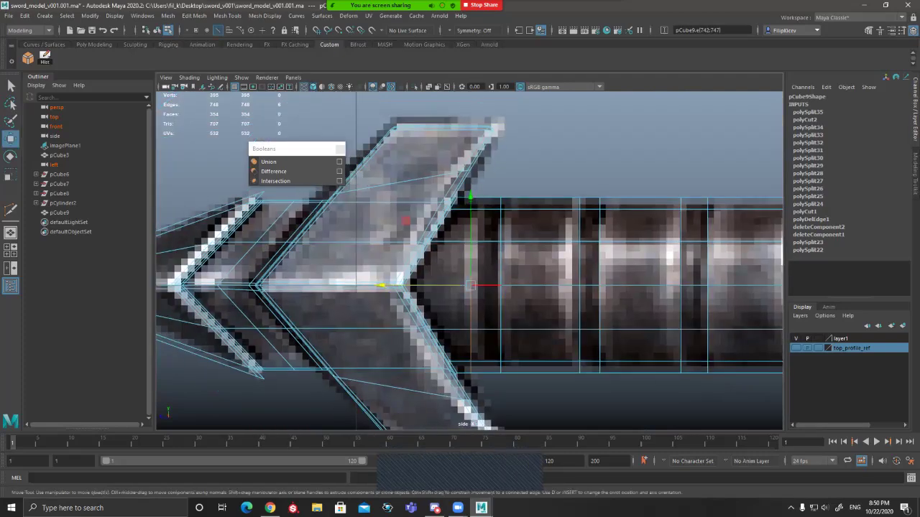
left_click_drag(383, 285, 390, 286)
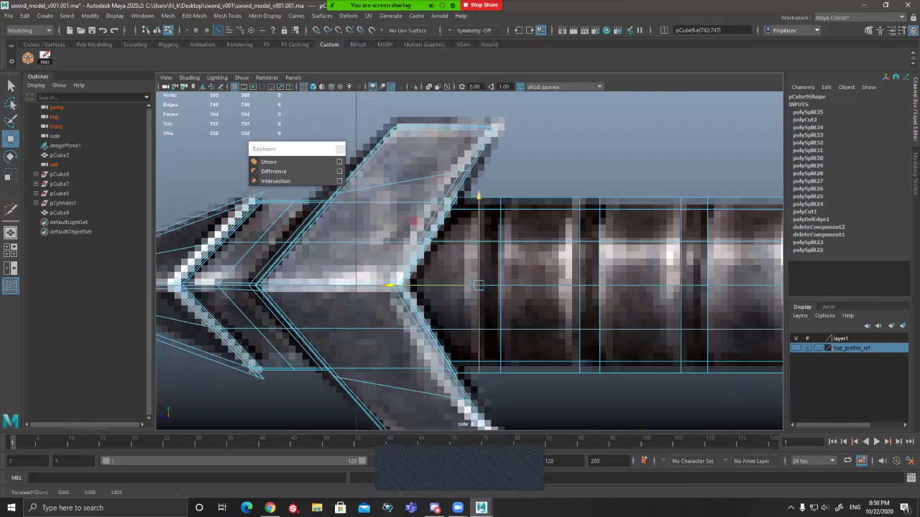
key("space")
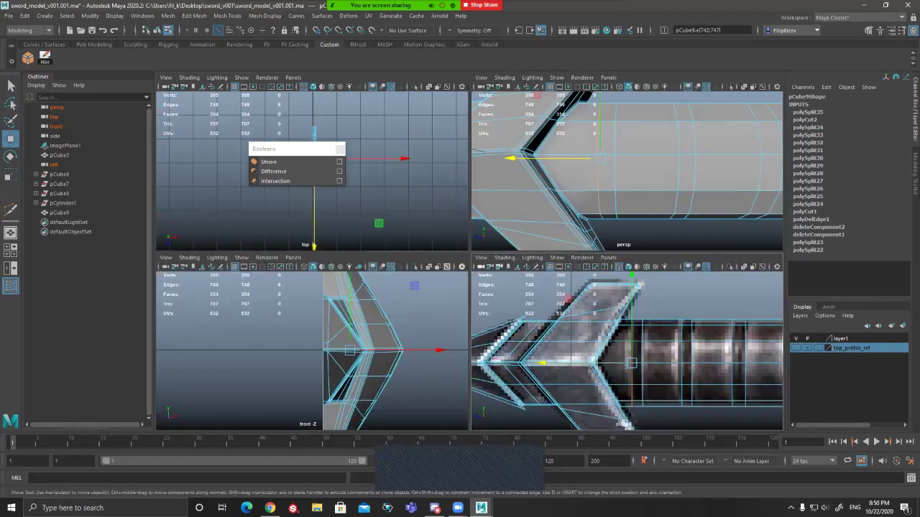
key("space")
Step: Return to the perspective view and select the strip of faces forming the first grip ring next to the pommel collar
scroll(667, 216, "down", 5)
left_click_drag(666, 276, 648, 231, "alt")
key("q")
scroll(641, 323, "up", 4)
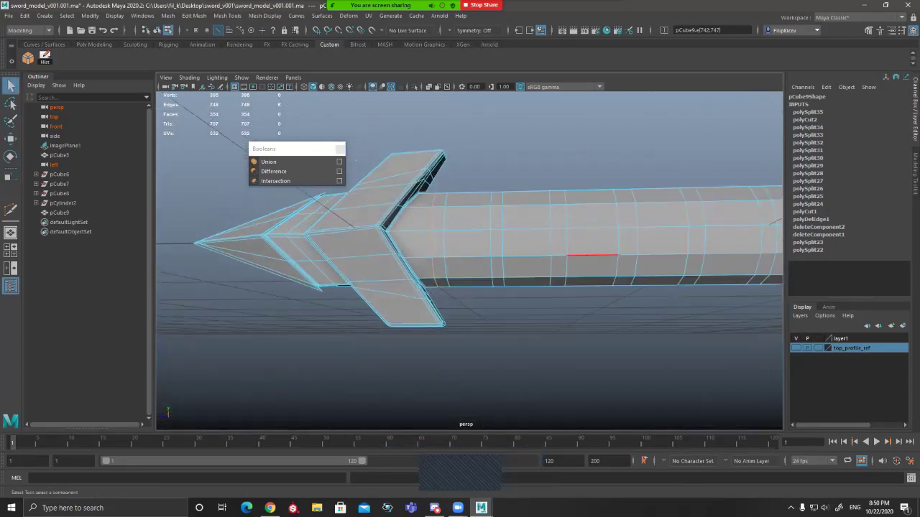
left_click_drag(434, 219, 499, 252, "alt")
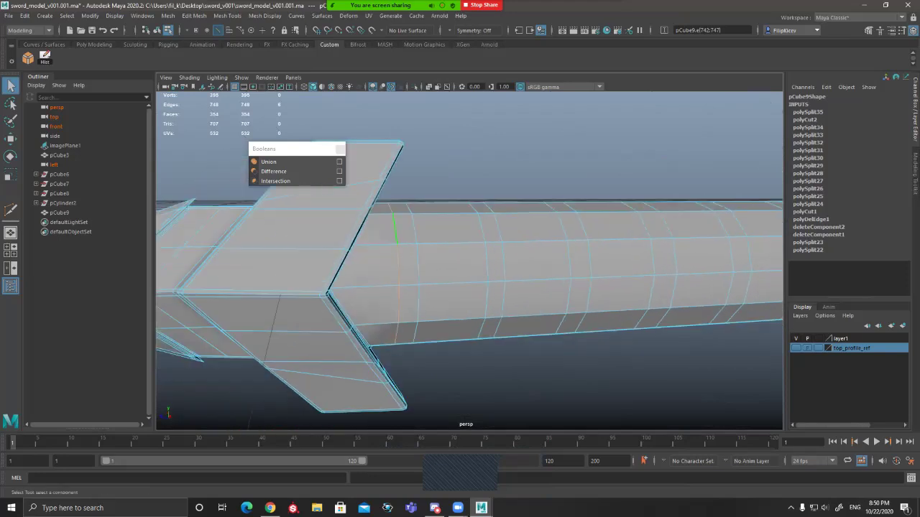
key("ctrl+F11")
left_click_drag(425, 241, 454, 263, "alt")
left_click(367, 243)
left_click_drag(368, 345, 365, 298, "alt")
double_click(376, 259, "shift")
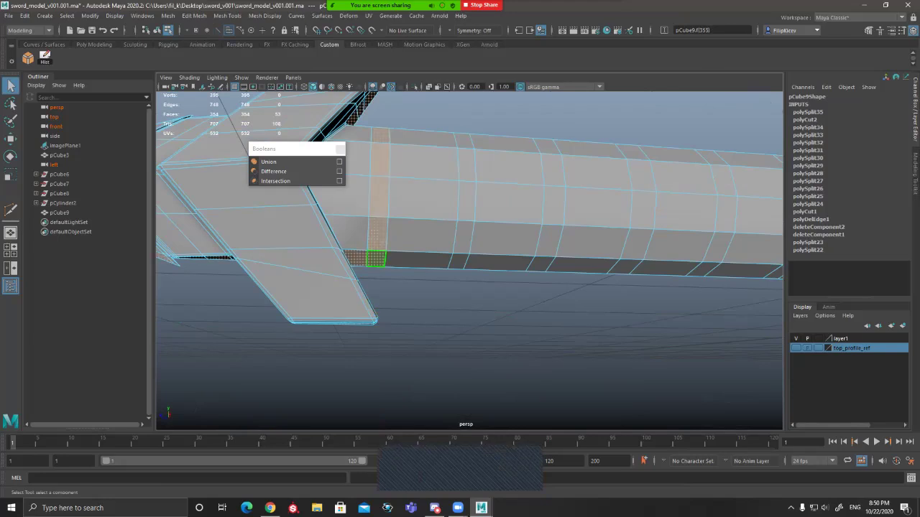
left_click(377, 259)
left_click(377, 235, "shift")
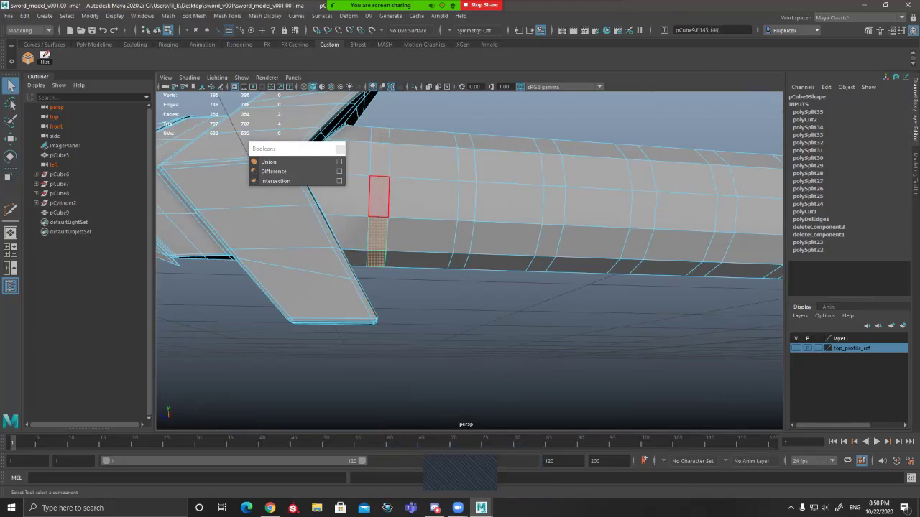
double_click(379, 196, "shift")
left_click_drag(378, 197, 397, 282, "alt")
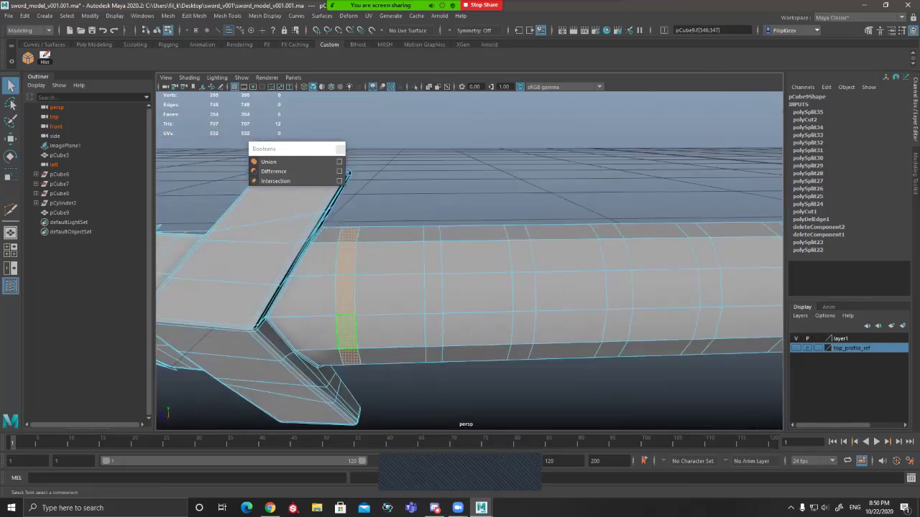
middle_click_drag(346, 332, 388, 336, "alt")
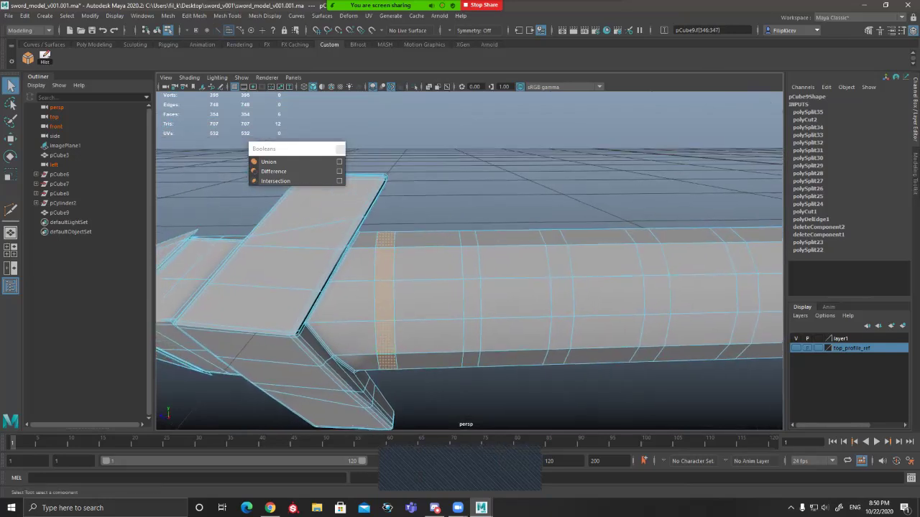
scroll(413, 277, "up", 1)
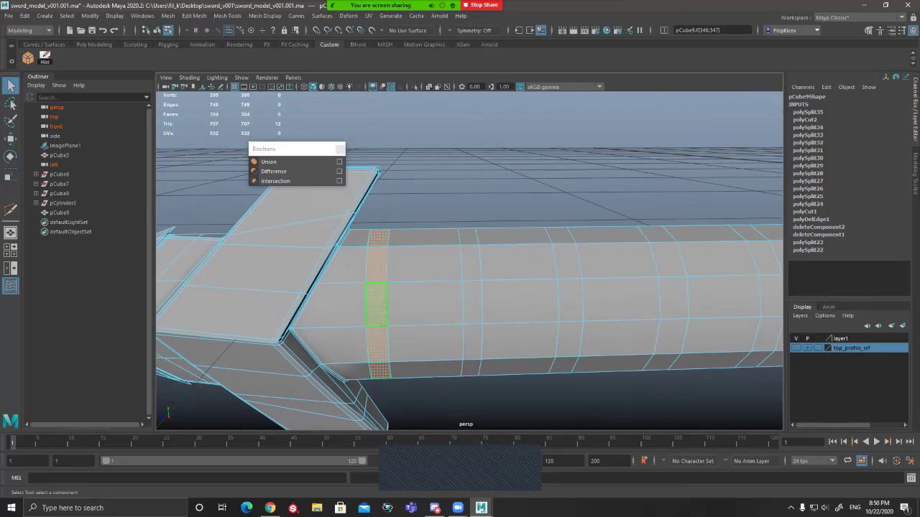
left_click_drag(417, 304, 388, 314, "alt")
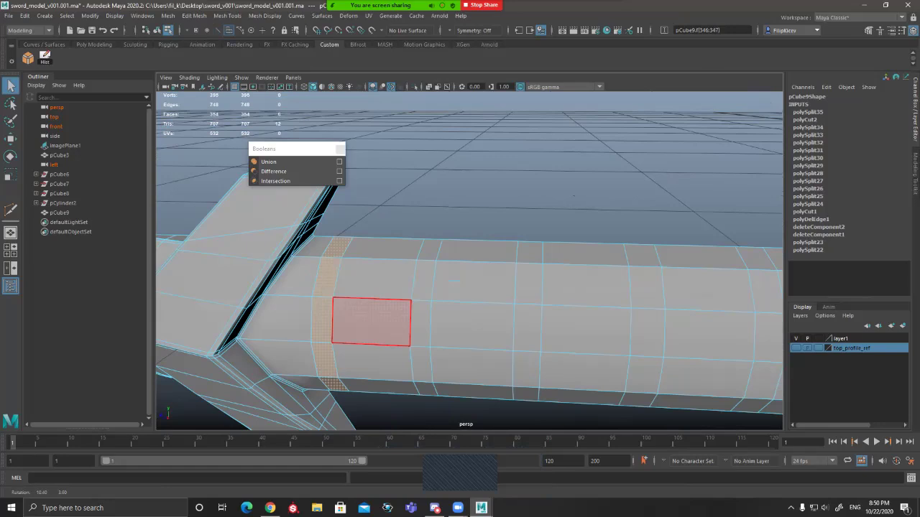
Step: Try to extrude the grip ring faces and push them into the handle with a local Z translation of about -0.014
right_click(432, 239, "shift")
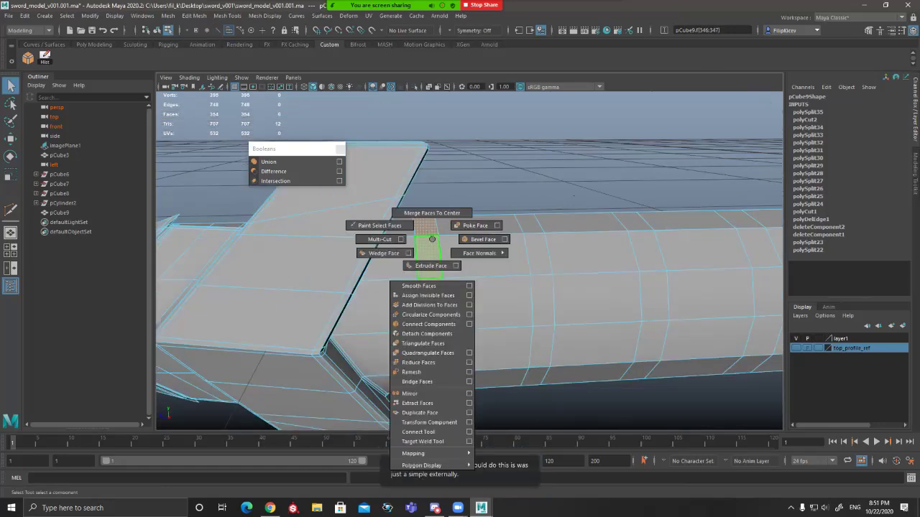
right_click_drag(432, 239, 433, 265, "shift")
left_click_drag(433, 266, 360, 294, "alt")
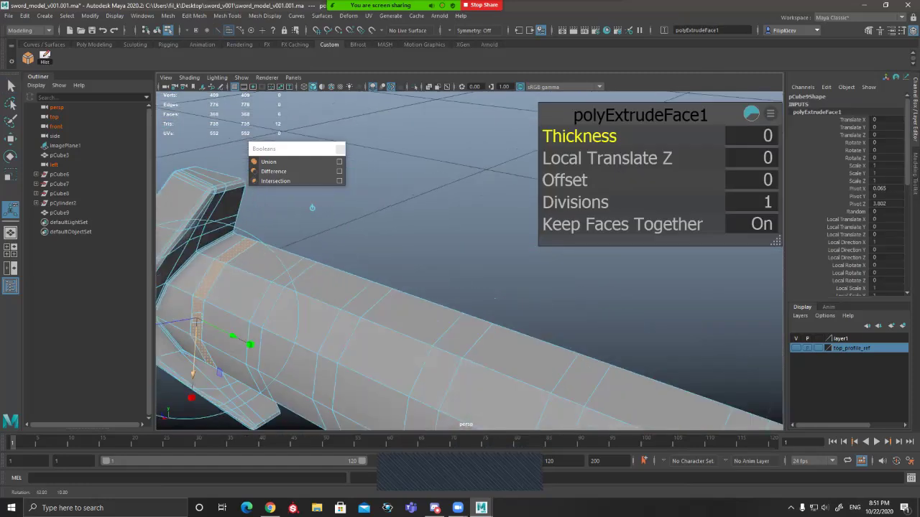
middle_click_drag(359, 294, 560, 244, "alt")
left_click_drag(431, 276, 329, 262, "alt")
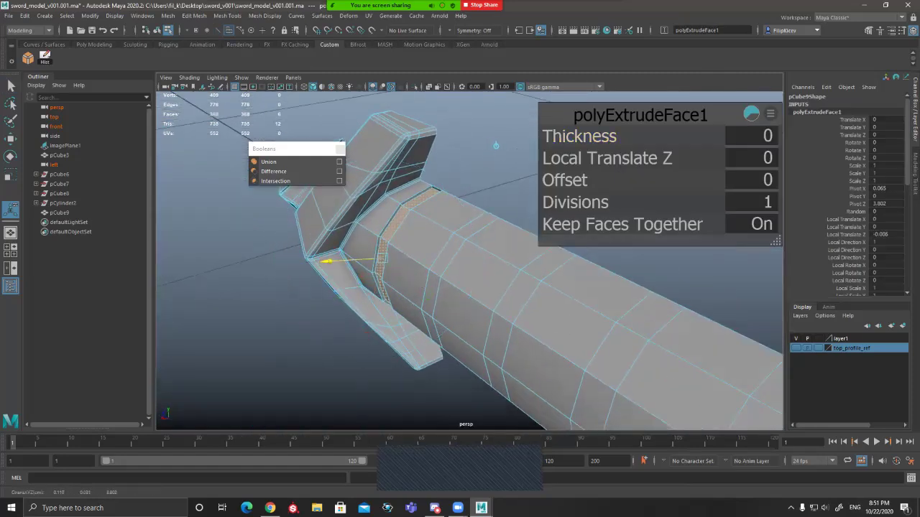
left_click_drag(328, 261, 333, 262)
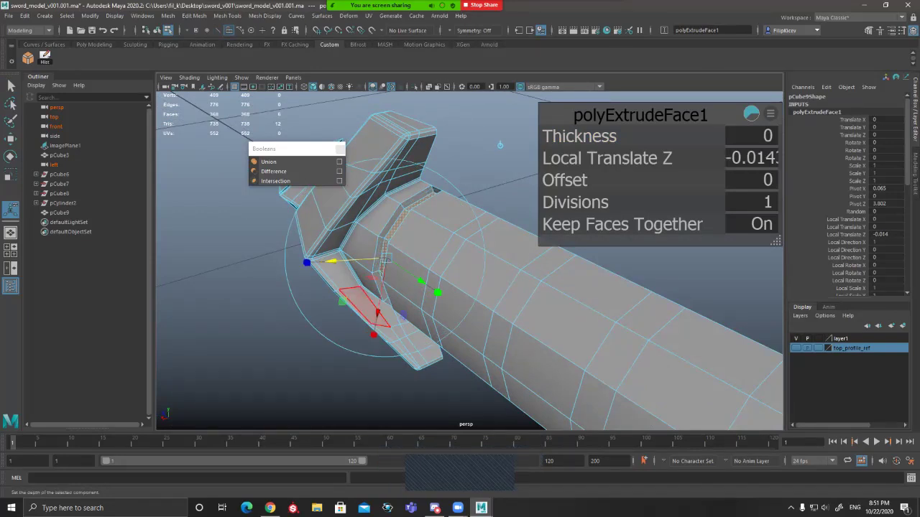
mouse_move(500, 144)
left_mouse_down("alt")
mouse_move(572, 154)
mouse_move(532, 171)
mouse_move(495, 161)
left_mouse_up("alt")
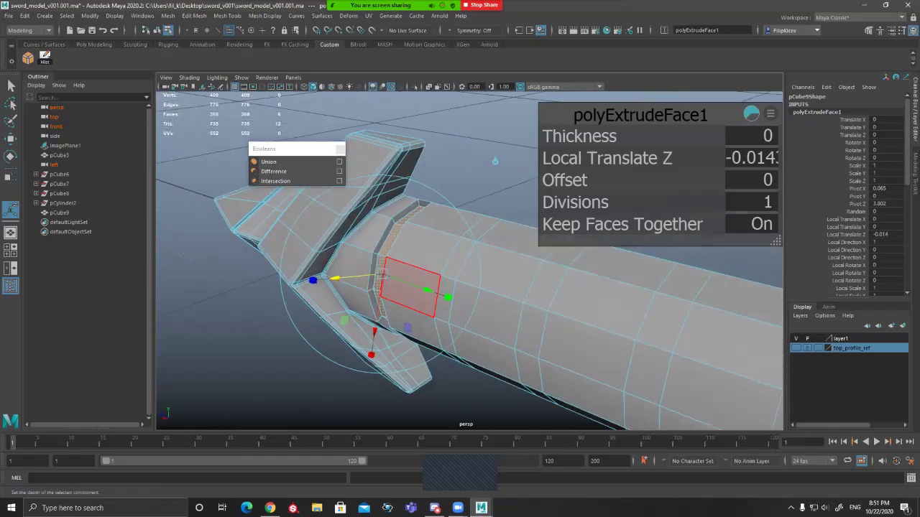
key("ctrl+z")
left_click_drag(352, 302, 364, 302, "alt")
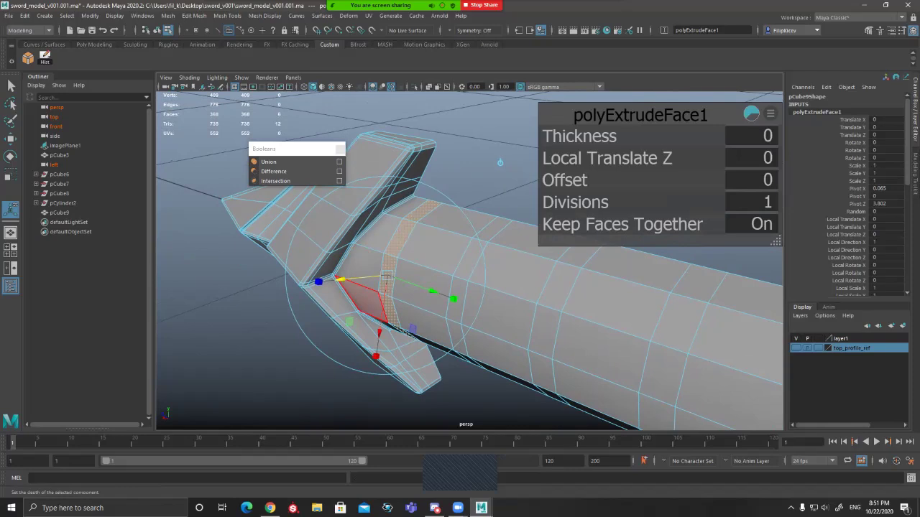
Step: Try to move the extruded ring faces sideways into the handle with the Move tool, undoing each attempt
key("w")
left_click_drag(343, 314, 360, 307)
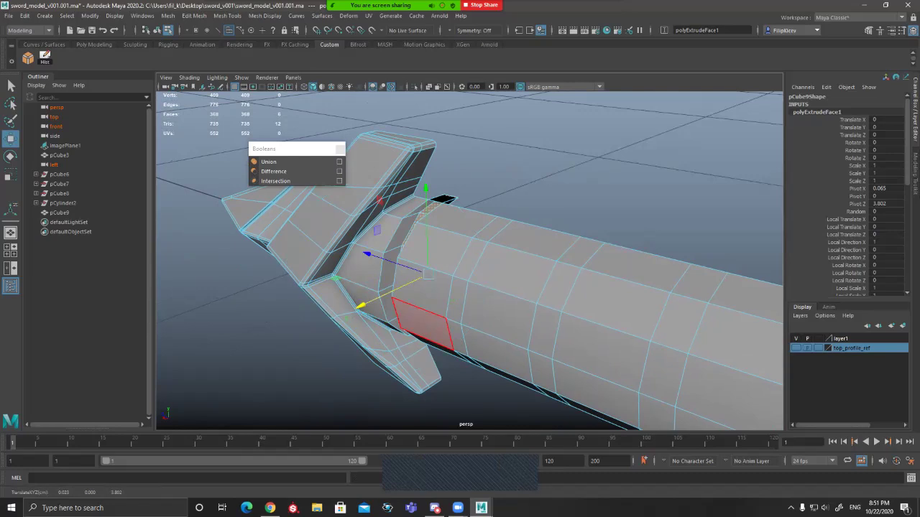
left_click_drag(424, 323, 439, 277, "alt")
key("ctrl+z")
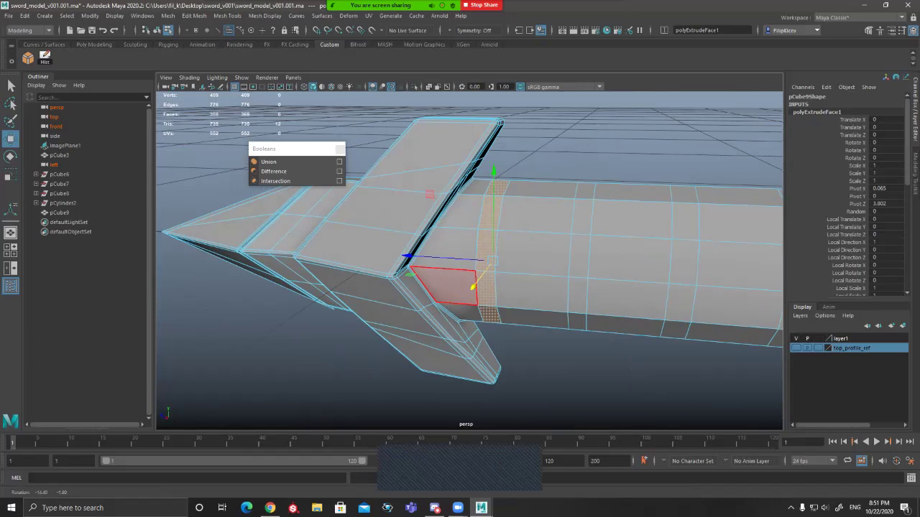
left_click_drag(474, 279, 457, 287, "alt")
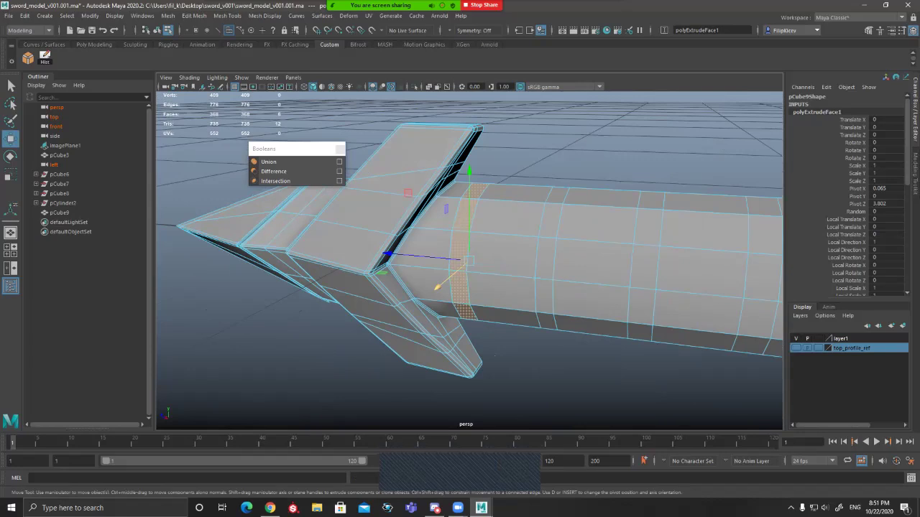
left_click_drag(437, 287, 452, 275)
left_click_drag(490, 287, 451, 298, "alt")
key("ctrl+z")
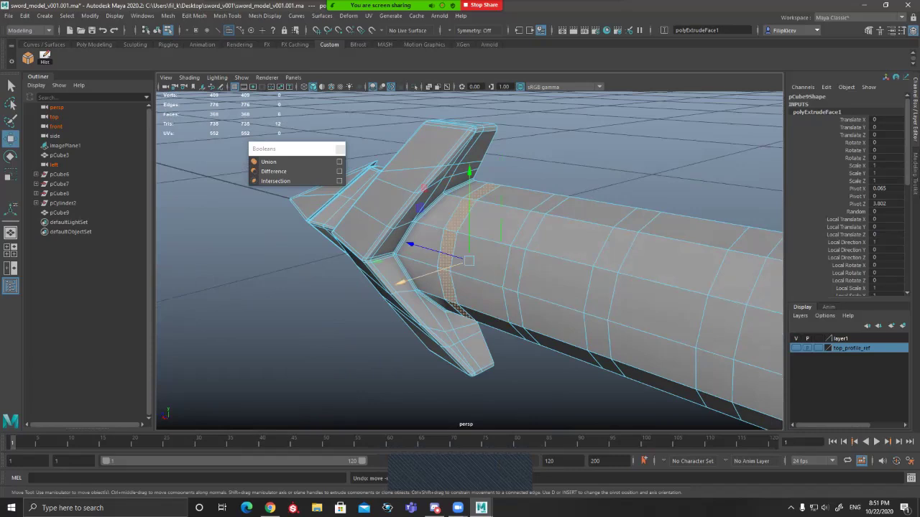
Step: Move the extruded ring faces sideways into the handle again and scale them down vertically
left_click_drag(451, 298, 469, 332, "alt")
left_click_drag(415, 314, 427, 303)
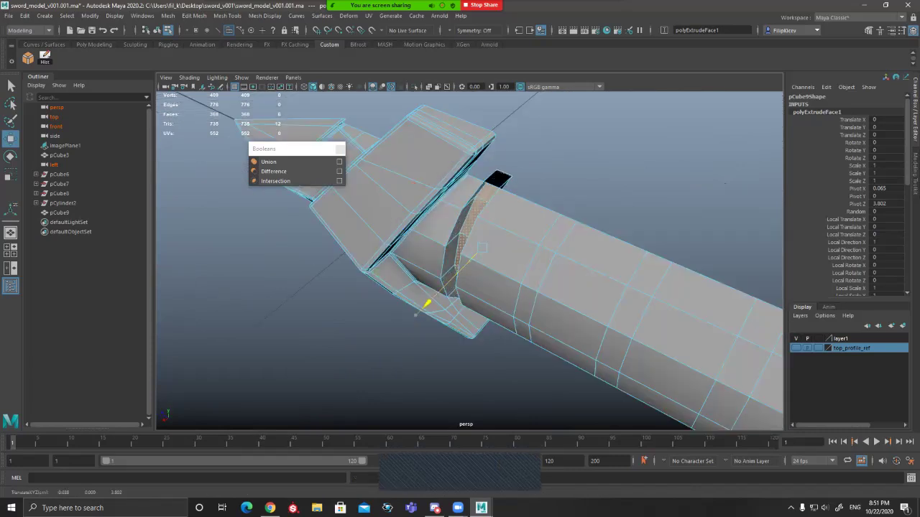
left_click_drag(428, 303, 482, 268, "alt")
key("r")
left_click_drag(474, 178, 474, 196)
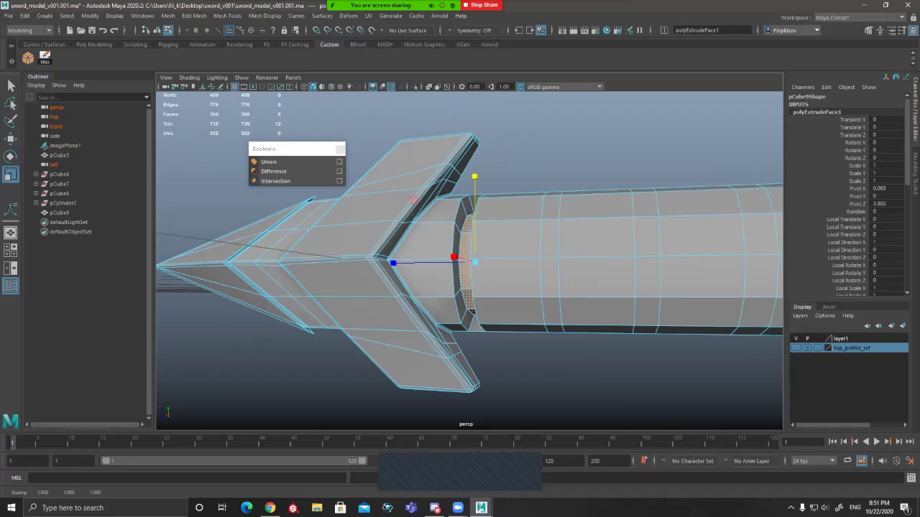
Step: Undo the scaling, the move and the extrusion of the grip ring faces
key("F8")
left_click_drag(474, 209, 517, 287, "alt")
key("ctrl+z")
key("ctrl+z")
key("ctrl+z")
key("ctrl+z")
key("ctrl+z")
key("ctrl+z")
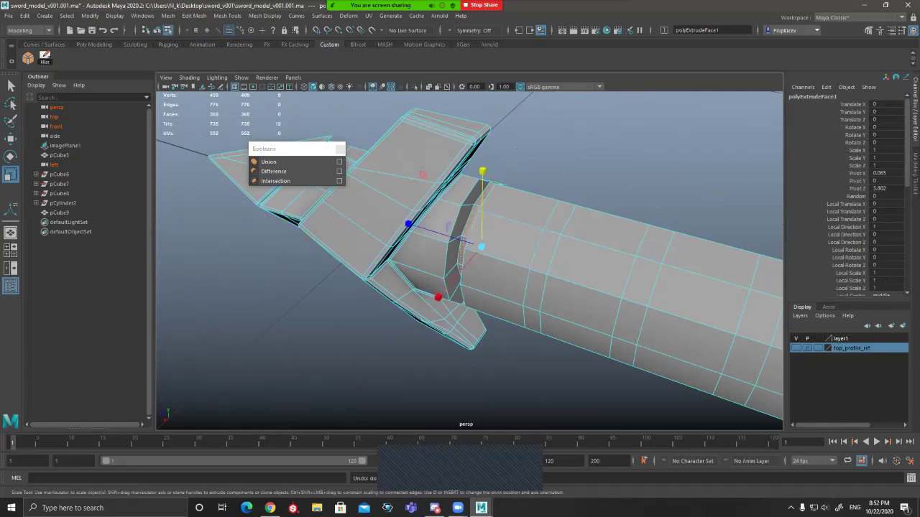
key("ctrl+z")
key("ctrl+z")
key("ctrl+z")
key("ctrl+z")
key("ctrl+z")
key("q")
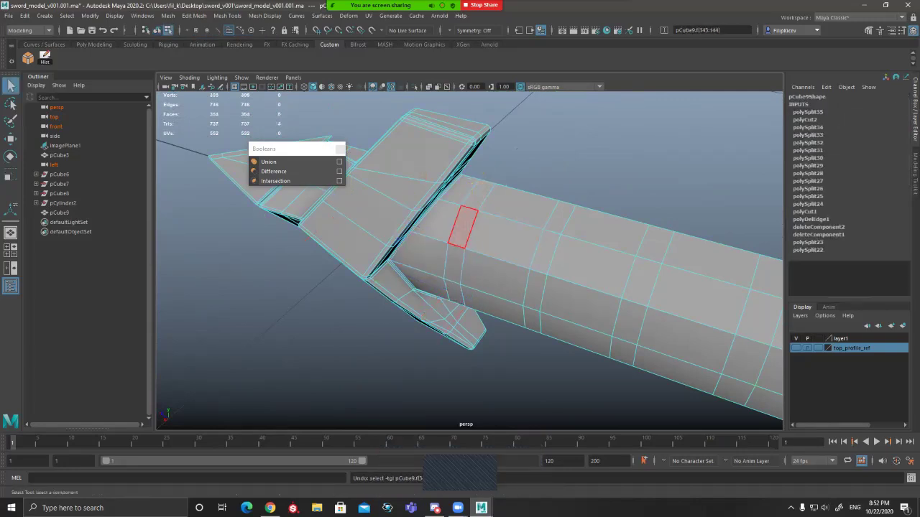
Step: Preview the sword mesh smoothed and return to the unsmoothed display
key("3")
left_click_drag(463, 228, 480, 316, "alt")
left_click(476, 330)
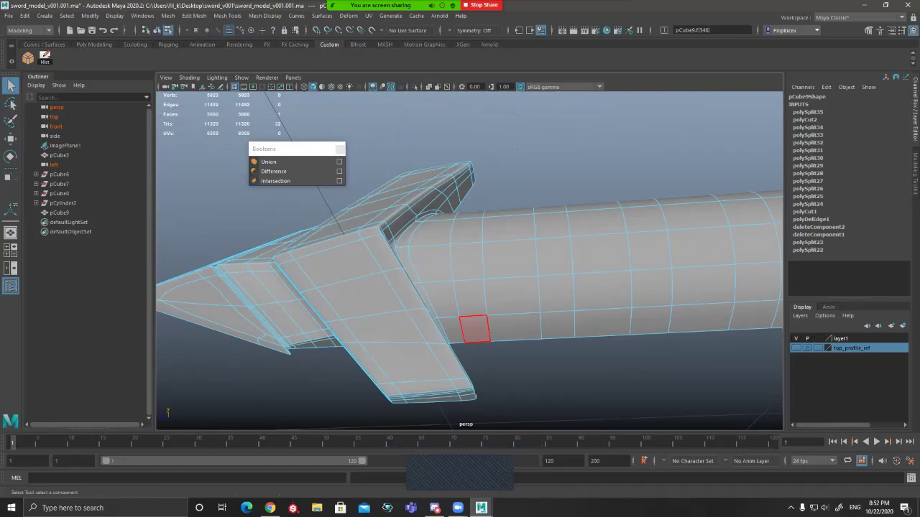
key("1")
Step: Select the faces of the first grip ring one by one around the visible half of the handle
left_click(465, 229)
left_click_drag(465, 228, 477, 200, "alt")
left_click(478, 200, "shift")
left_click(455, 268, "shift")
left_click_drag(454, 273, 466, 265, "alt")
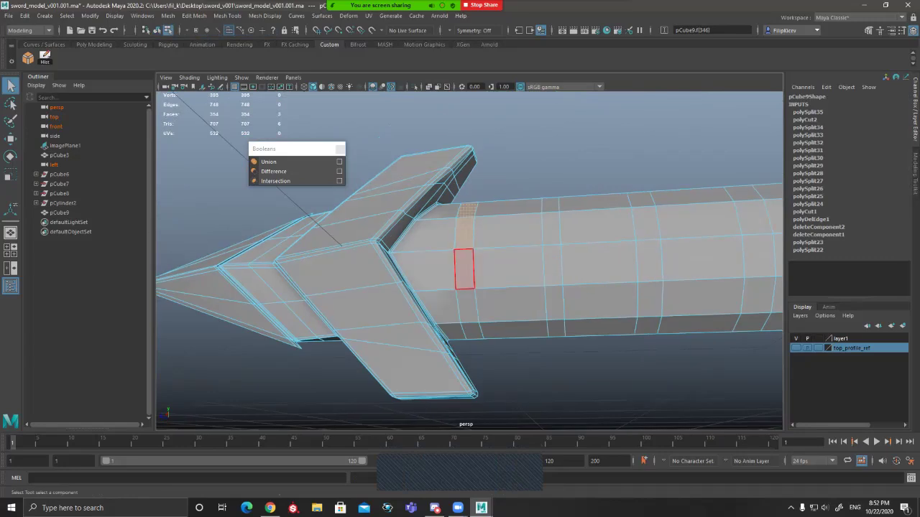
left_click(464, 269, "shift")
left_click(468, 307, "shift")
left_click(473, 331, "shift")
left_click_drag(472, 332, 471, 373, "alt")
key("5")
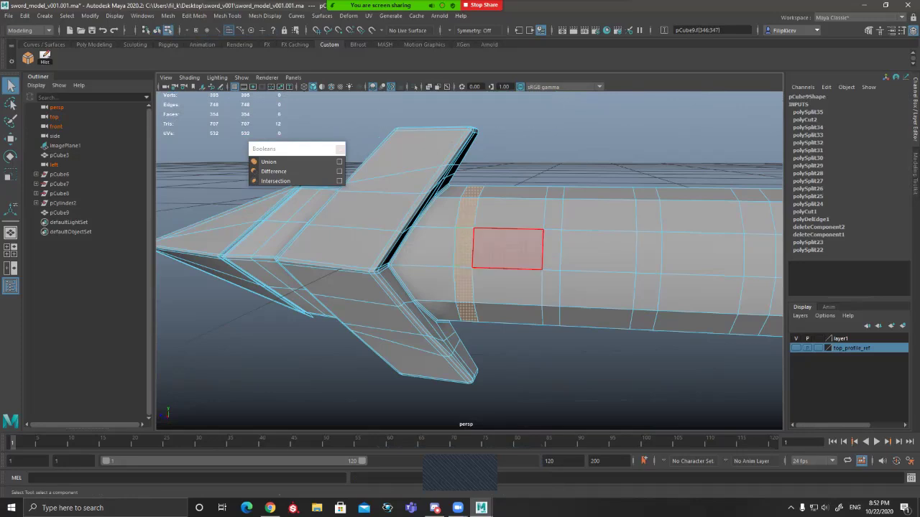
Step: Extrude the selected grip ring faces, keeping one division and the faces together
right_click_drag(476, 229, 469, 255, "shift")
left_click(227, 15)
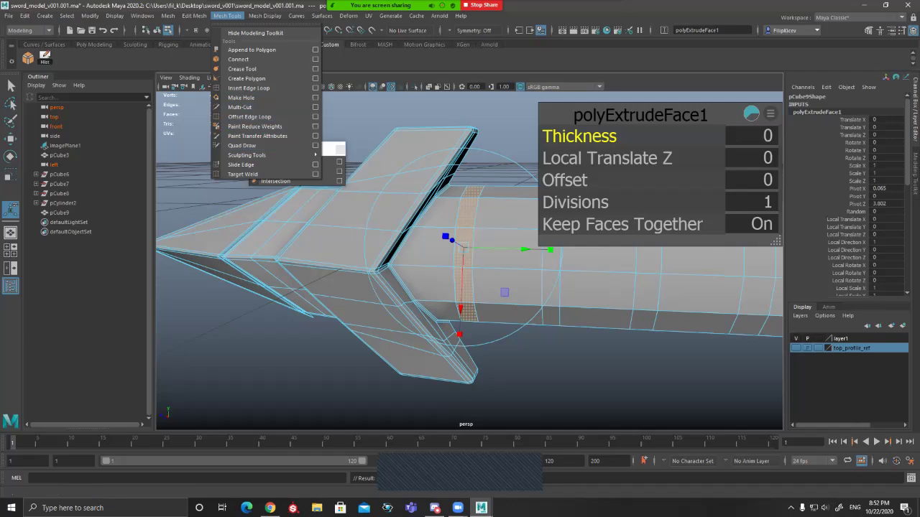
left_click_drag(608, 111, 525, 136, "alt")
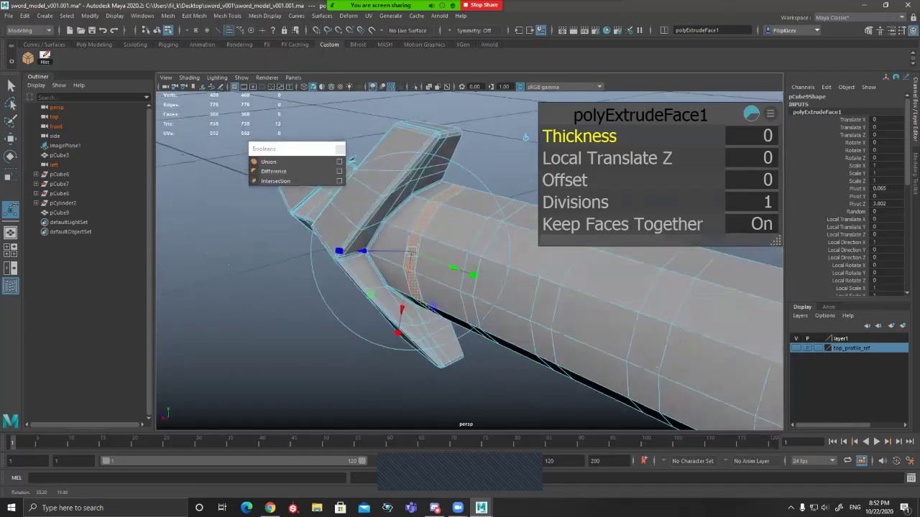
left_click_drag(447, 301, 431, 309, "alt")
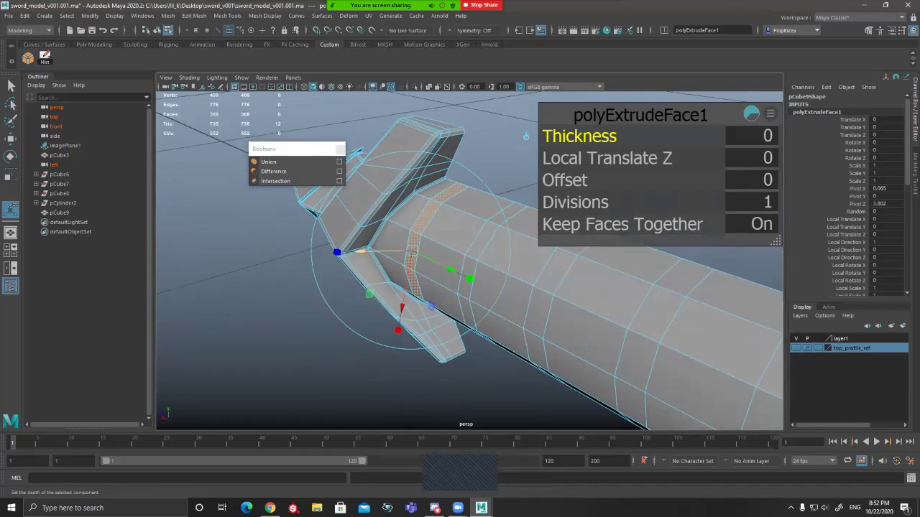
Step: Try to push the extruded ring faces slightly inward along their local Z, and undo it
left_click_drag(360, 251, 364, 251)
mouse_move(365, 251)
left_mouse_down("alt")
mouse_move(391, 237)
mouse_move(408, 258)
mouse_move(433, 255)
mouse_move(437, 218)
mouse_move(484, 212)
mouse_move(366, 241)
left_mouse_up("alt")
scroll(395, 244, "up", 2)
key("ctrl+z")
key("ctrl+z")
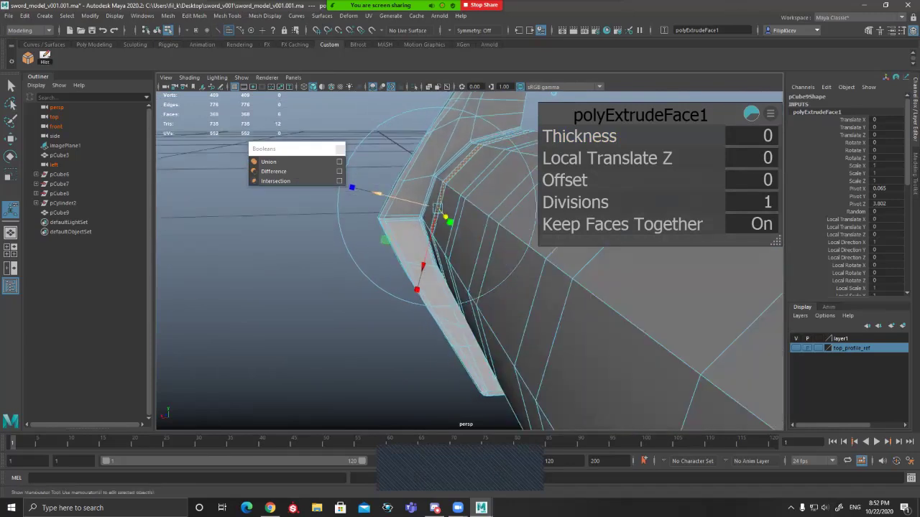
Step: Try recessing the ring faces with local Z translations of about -0.013 and about -0.016, and undo them
left_click_drag(378, 193, 456, 175)
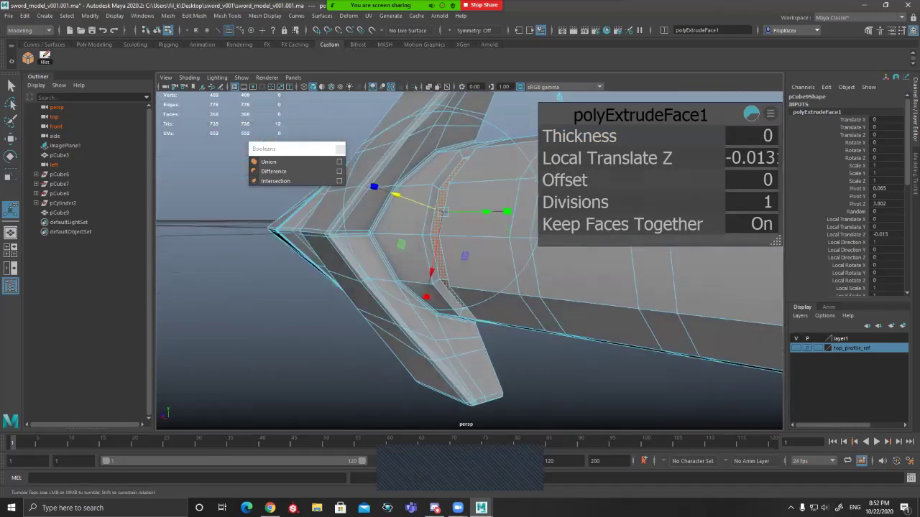
left_click_drag(475, 230, 401, 207, "alt")
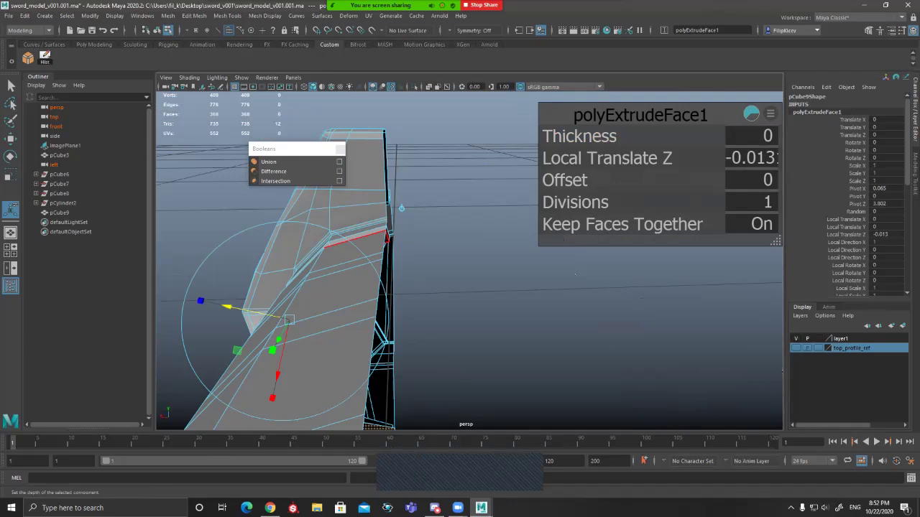
left_click_drag(227, 307, 231, 308)
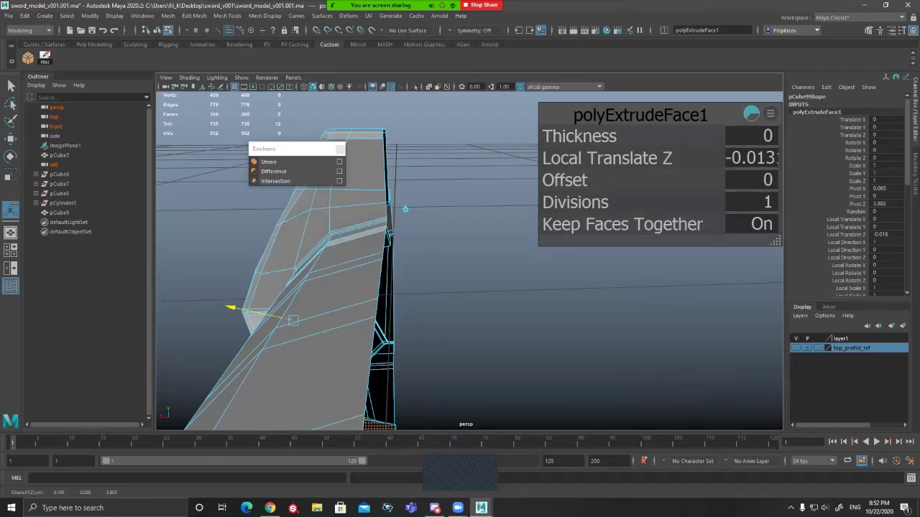
left_click_drag(231, 309, 240, 310)
left_click_drag(405, 208, 407, 233, "alt")
key("ctrl+z")
left_click_drag(411, 151, 415, 177, "alt")
key("ctrl+z")
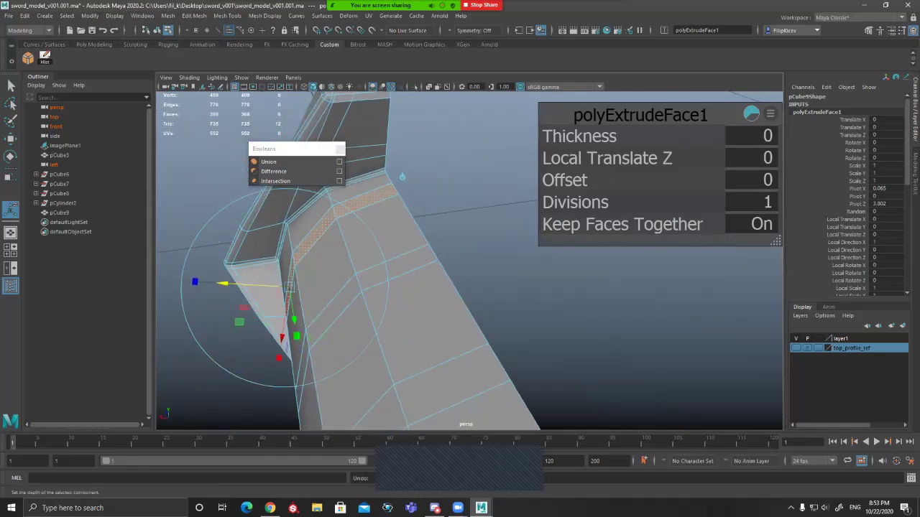
Step: Try extrusion thicknesses of 0.1 and -0.1 on the selected grip ring faces
left_click_drag(579, 136, 566, 180)
key("ctrl+z")
left_click_drag(503, 173, 618, 158, "alt")
left_click(751, 135)
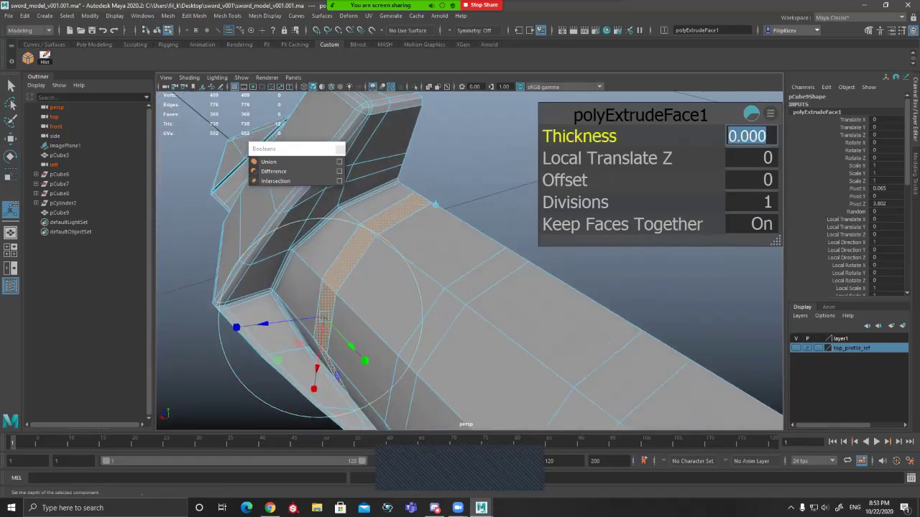
type(".1")
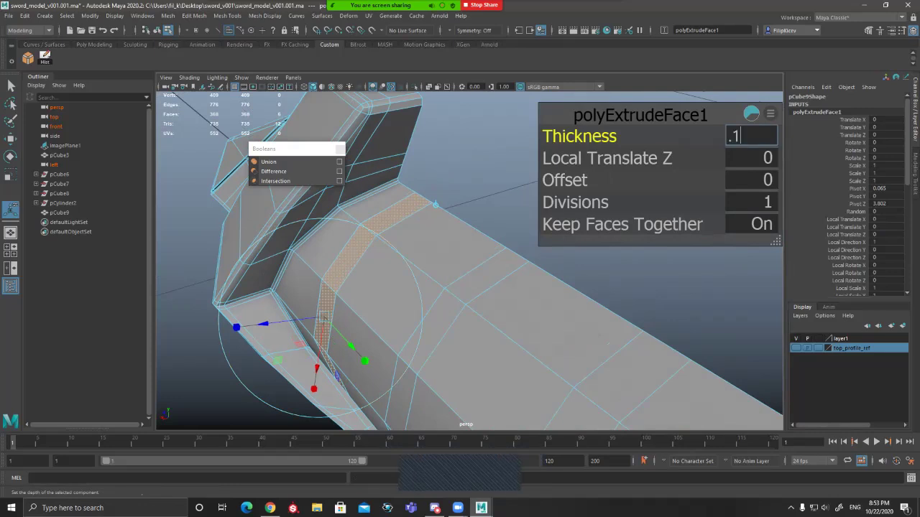
key("Return")
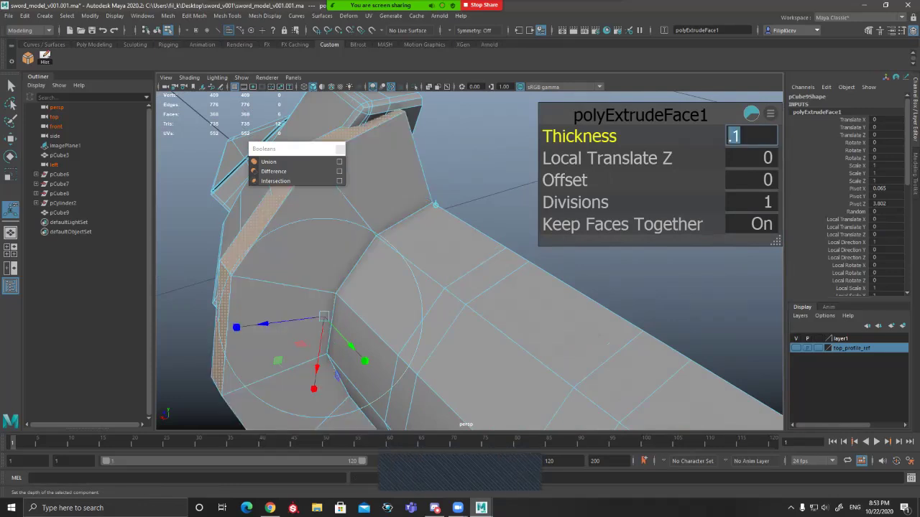
type("-0.")
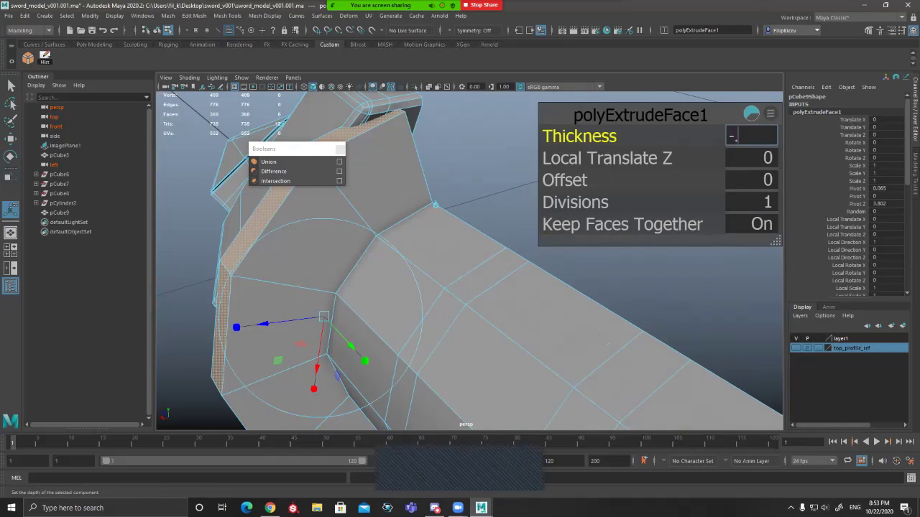
type("1")
key("Return")
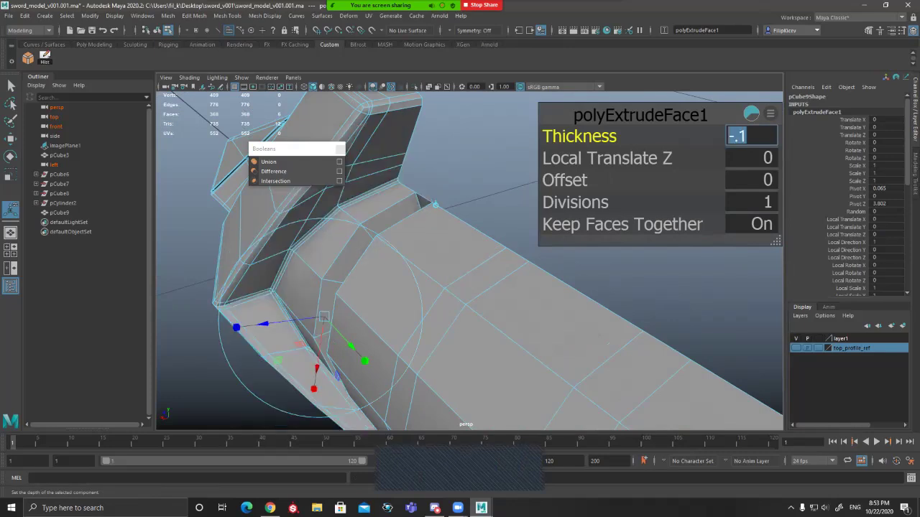
Step: Set the ring extrusion's thickness to -0.01
left_click_drag(436, 205, 604, 226, "alt")
left_click(759, 137)
left_click_drag(774, 137, 747, 136)
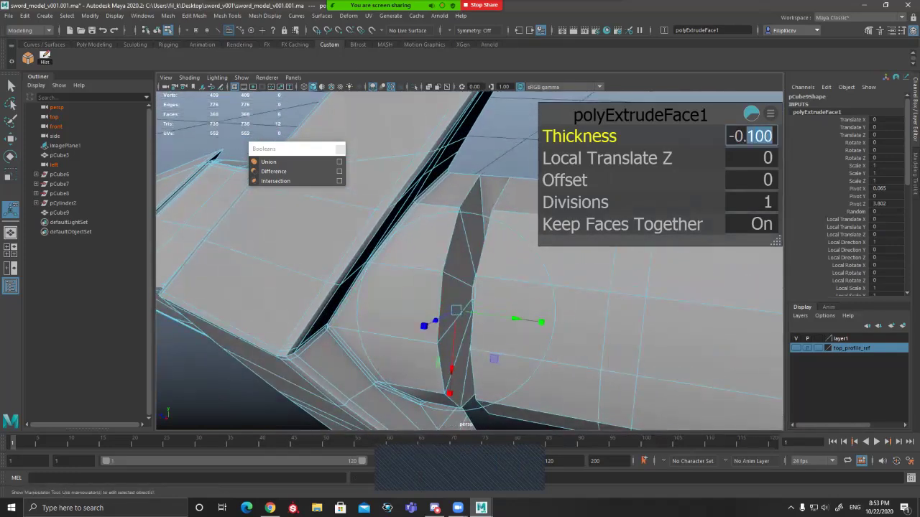
type("0")
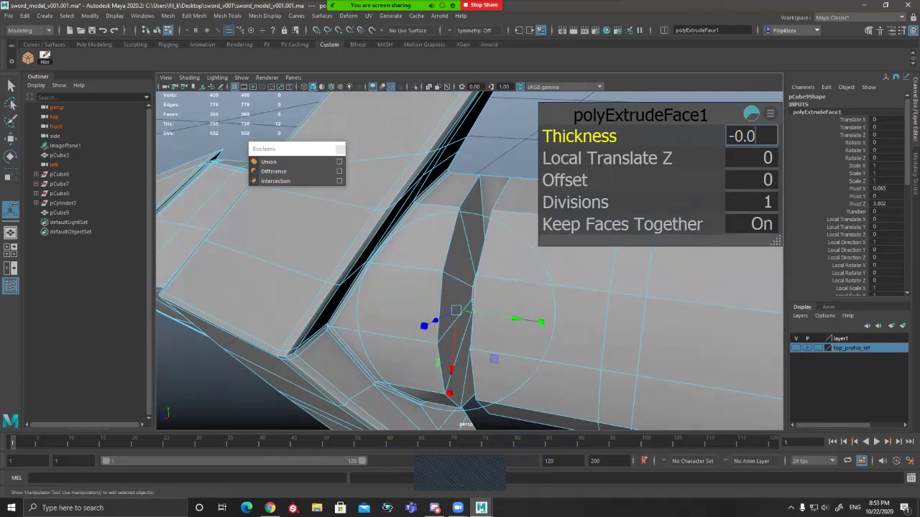
key("BackSpace")
key("BackSpace")
key("BackSpace")
key("BackSpace")
type("-.1")
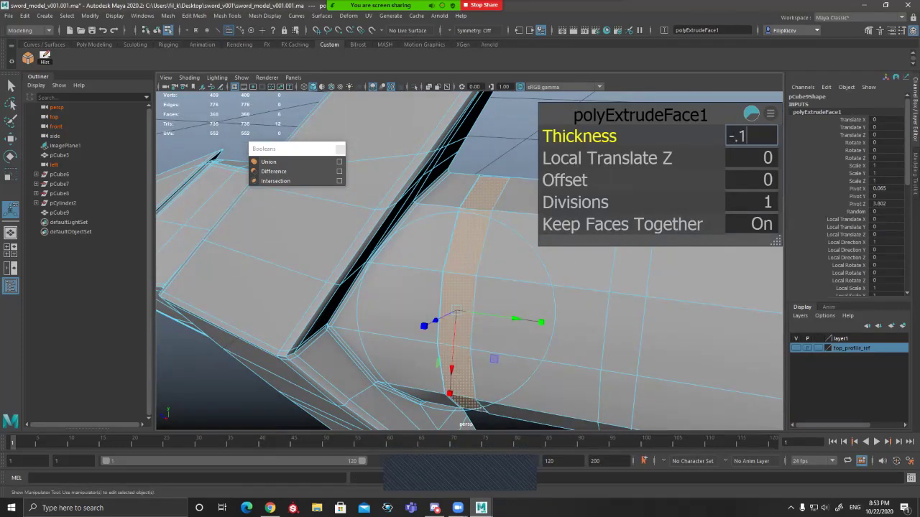
key("BackSpace")
type("01")
key("Return")
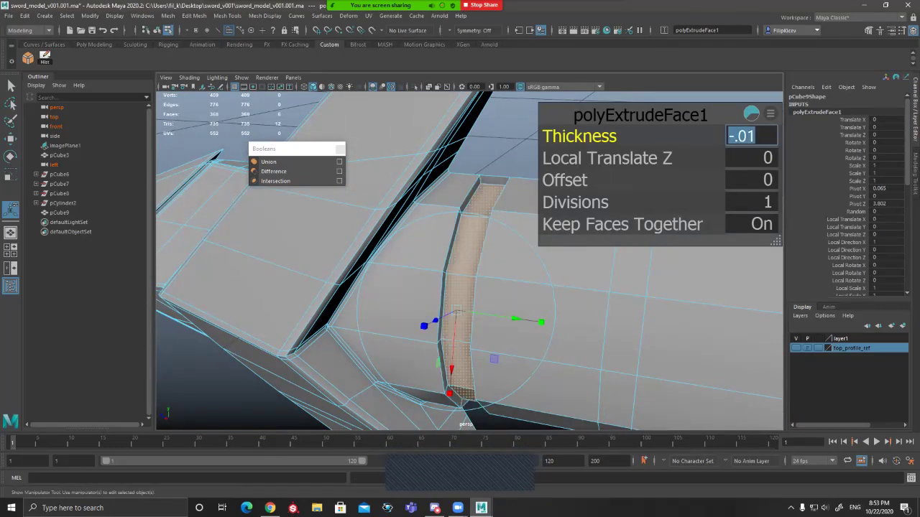
key("Return")
Step: Try a thickness of -0.05 for the ring extrusion
left_click_drag(533, 190, 497, 194, "alt")
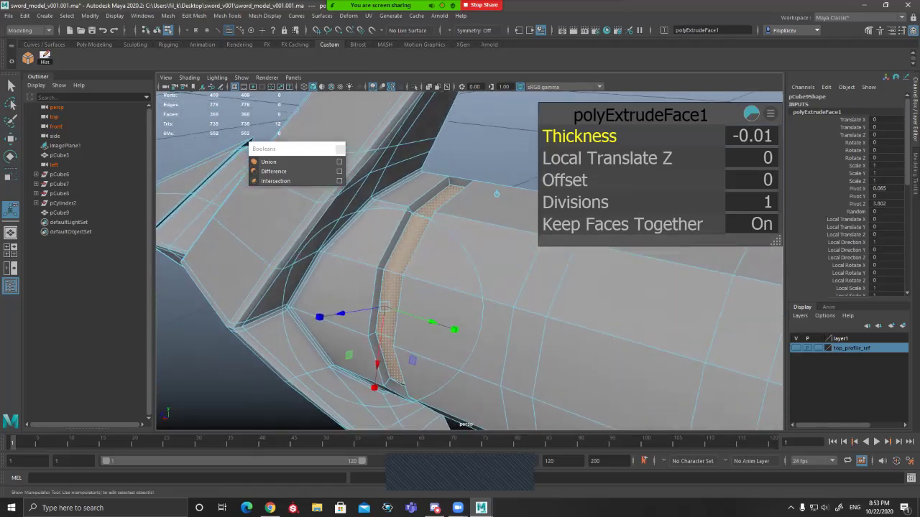
type("-.05")
key("Return")
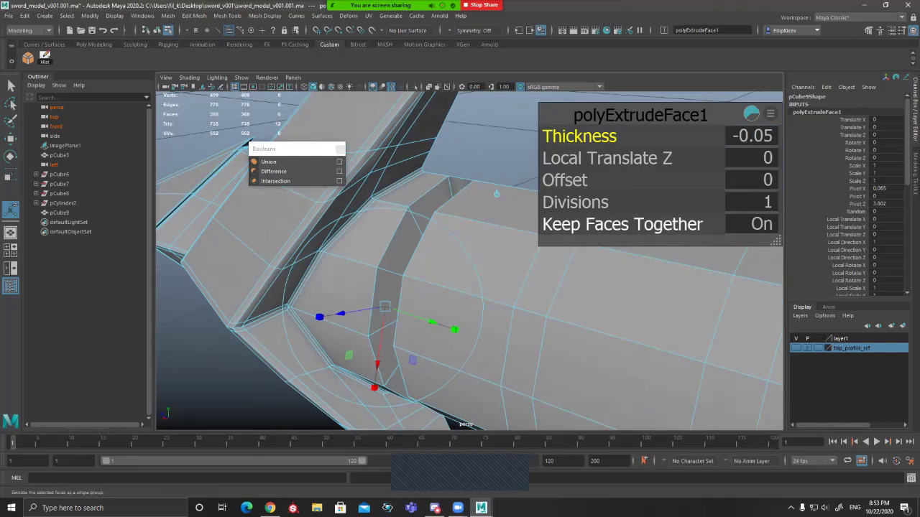
Step: Set the ring extrusion's thickness to -0.02 to recess the groove in the handle
left_click(753, 137)
left_click_drag(774, 136, 755, 137)
type("2")
key("Return")
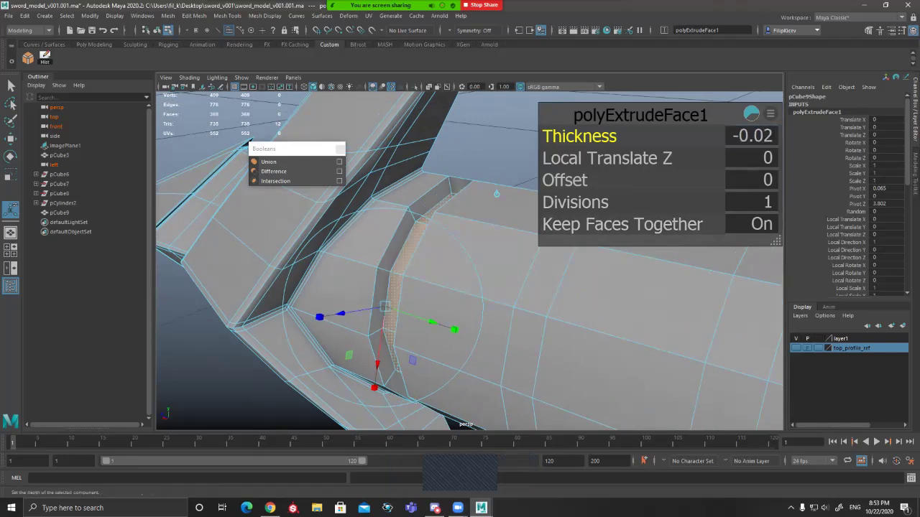
Step: Leave the extrusion and select the small end face of the groove at the handle's open edge to examine it
left_click_drag(497, 194, 536, 158, "alt")
key("q")
scroll(503, 269, "down", 2)
mouse_move(503, 272)
left_mouse_down("alt")
mouse_move(536, 229)
mouse_move(486, 278)
left_mouse_up("alt")
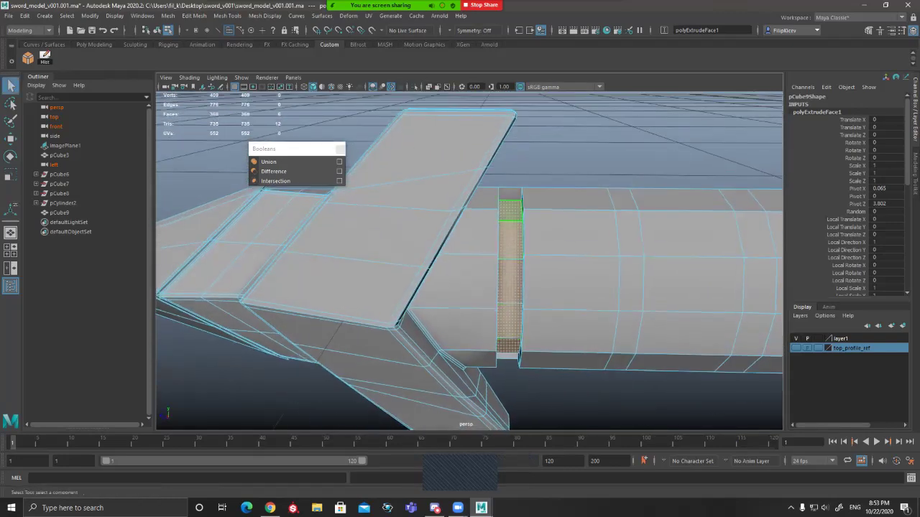
left_click(510, 194)
left_click_drag(459, 327, 409, 370, "alt")
scroll(409, 370, "up", 4)
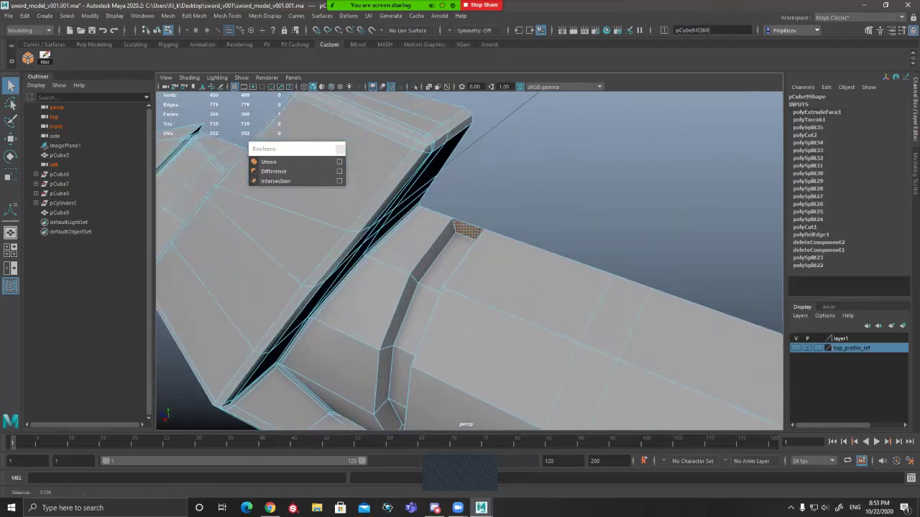
right_click_drag(514, 282, 535, 288, "alt")
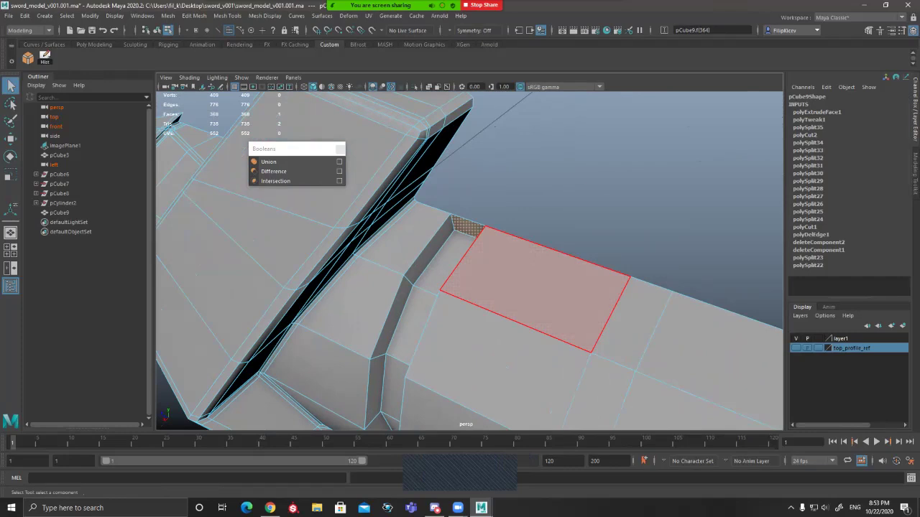
Step: Preview the mesh smoothed around the recessed groove, compare it with the reference view, and restore the unsmoothed display
left_click_drag(496, 291, 527, 243, "alt")
key("3")
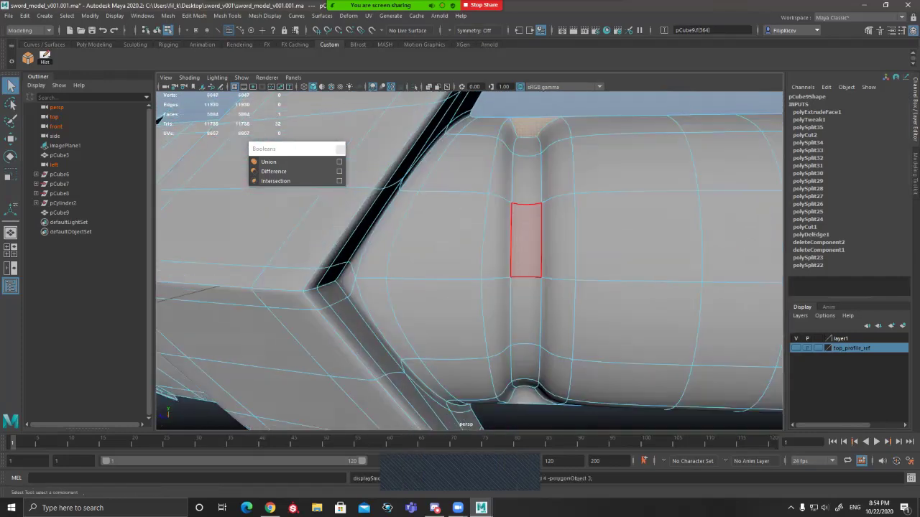
right_click_drag(526, 242, 460, 248, "alt")
mouse_move(460, 248)
left_mouse_down("alt")
mouse_move(385, 257)
mouse_move(456, 251)
mouse_move(384, 334)
mouse_move(460, 255)
left_mouse_up("alt")
key("F8")
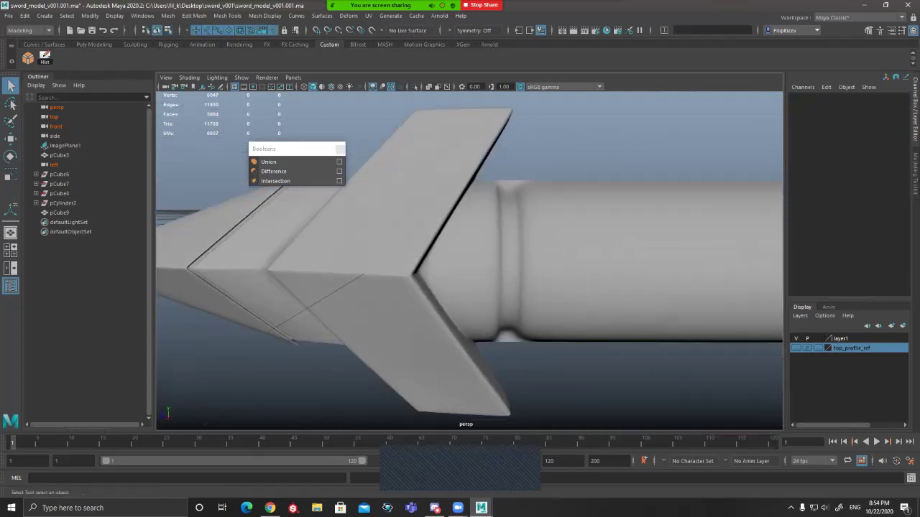
key("space")
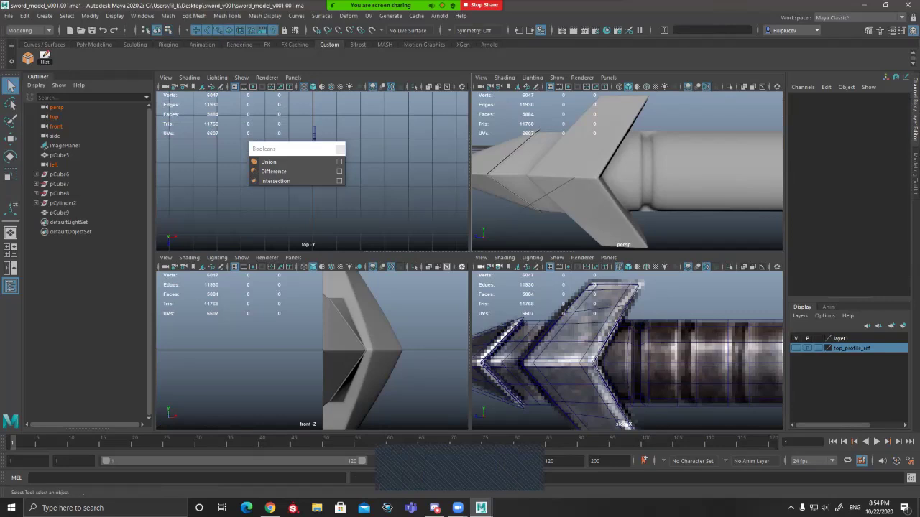
key("space")
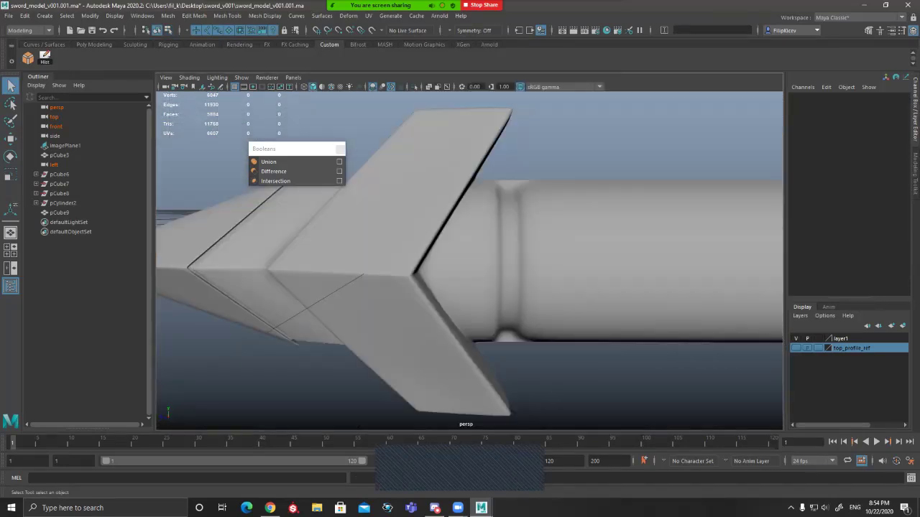
left_click(518, 222)
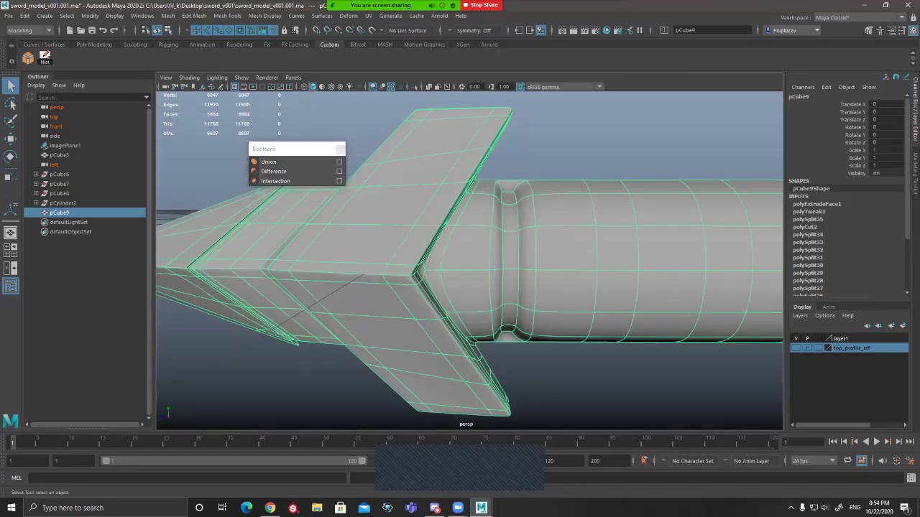
key("1")
Step: Select the two small end faces of the groove at the handle's upper and lower open edges to examine them
left_click_drag(467, 274, 485, 216, "alt")
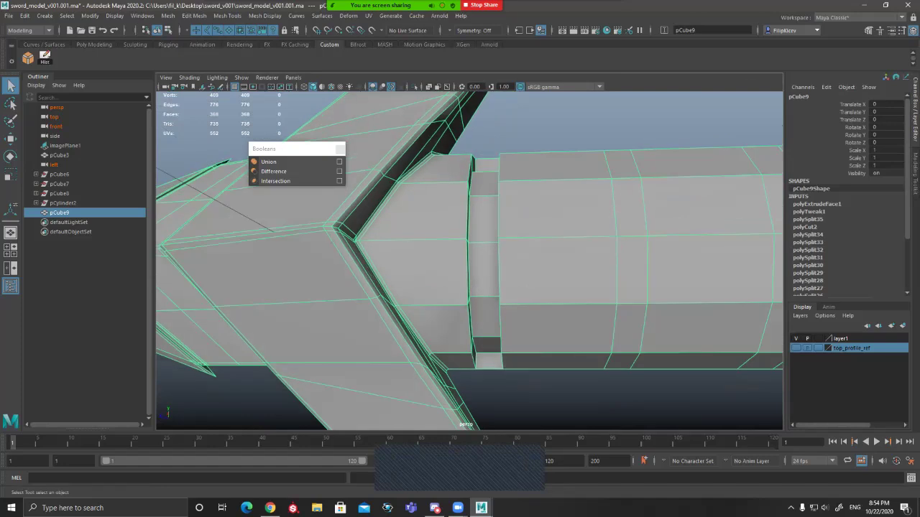
left_click_drag(467, 241, 478, 306, "alt")
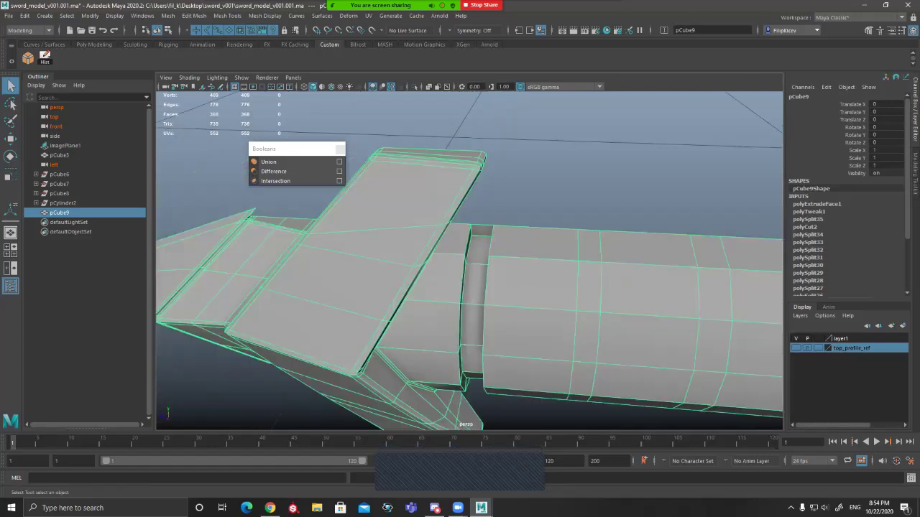
left_click_drag(480, 248, 474, 229, "alt")
key("F11")
left_click(487, 219)
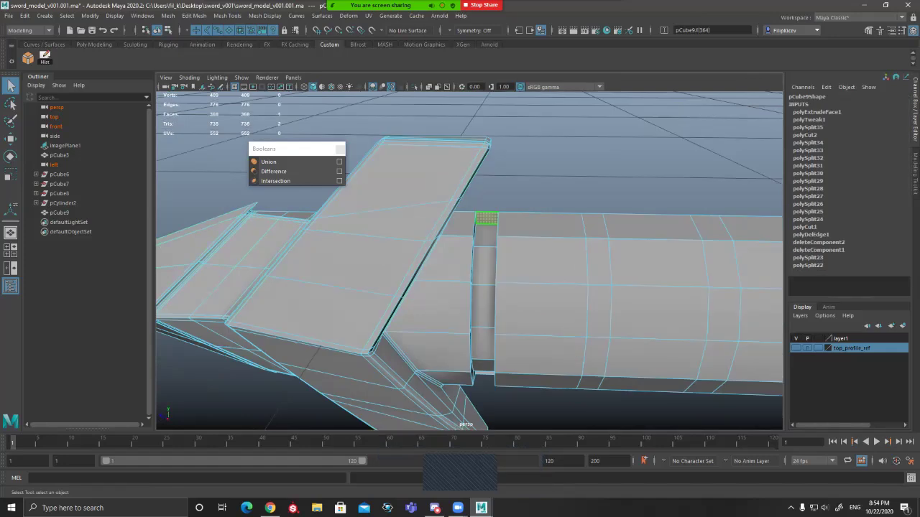
left_click_drag(483, 287, 479, 183, "alt")
left_click(485, 319, "shift")
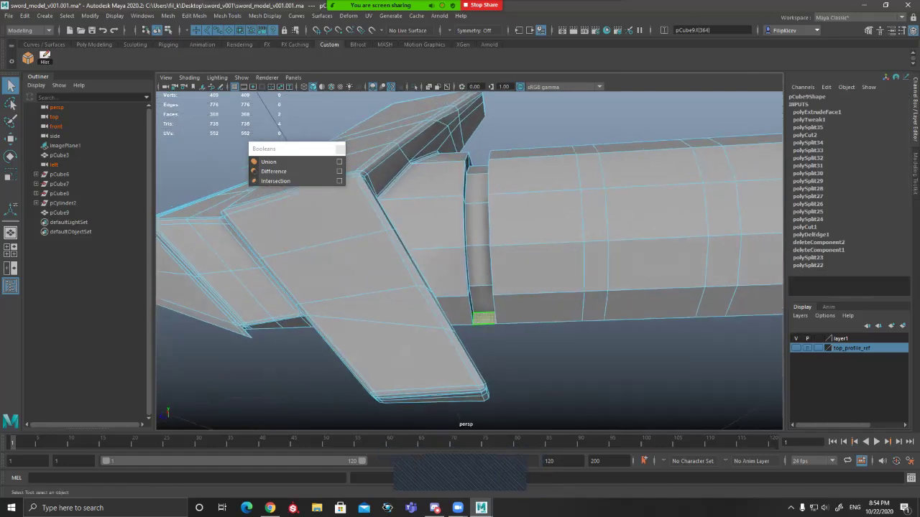
left_click_drag(481, 298, 432, 370, "alt")
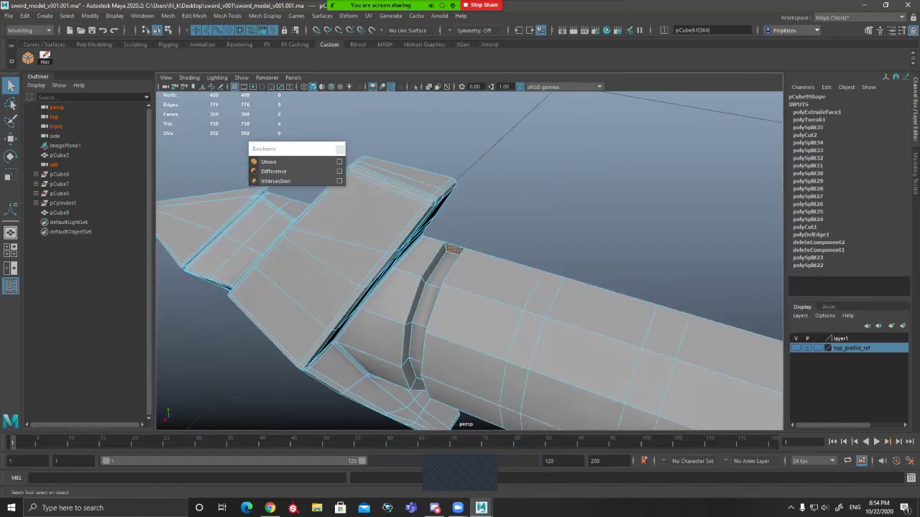
Step: Mirror the whole mesh across the world Z axis in the negative direction, merging the border, and inspect the joined halves
key("F8")
key("w")
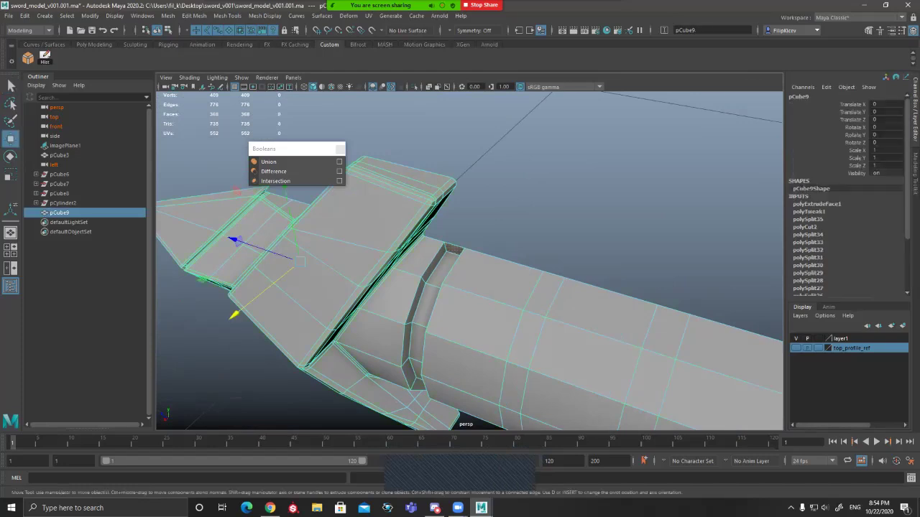
left_click(169, 16)
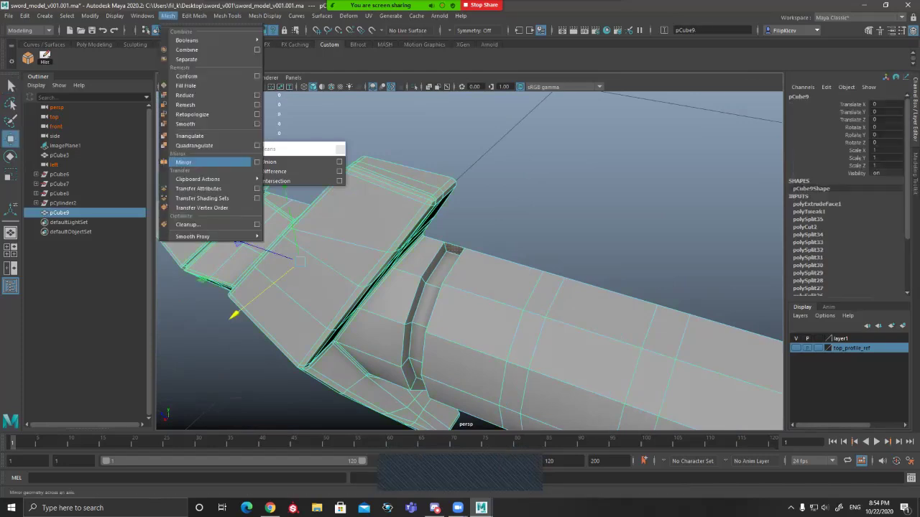
left_click(184, 162)
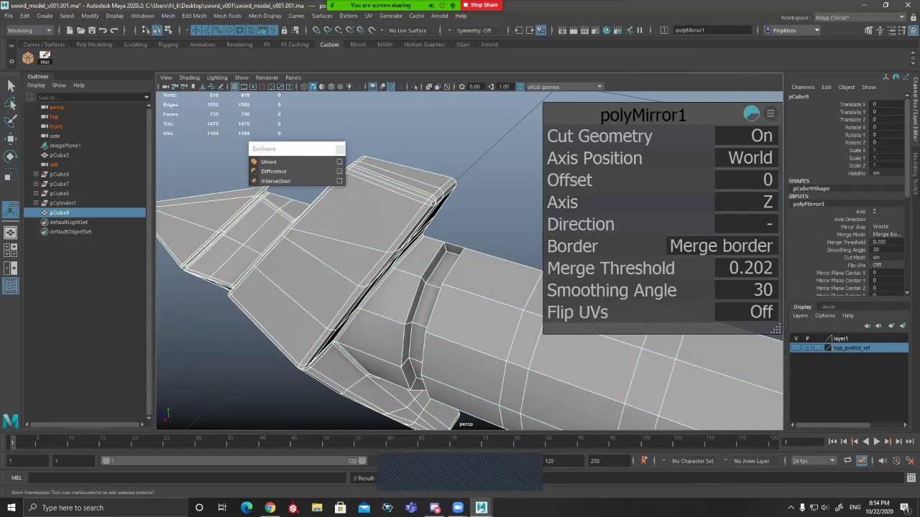
left_click(562, 202)
left_click_drag(460, 287, 251, 237, "alt")
right_click_drag(251, 237, 323, 240, "alt")
left_click_drag(323, 241, 414, 298, "alt")
left_click_drag(438, 252, 758, 127, "alt")
key("ctrl+z")
key("q")
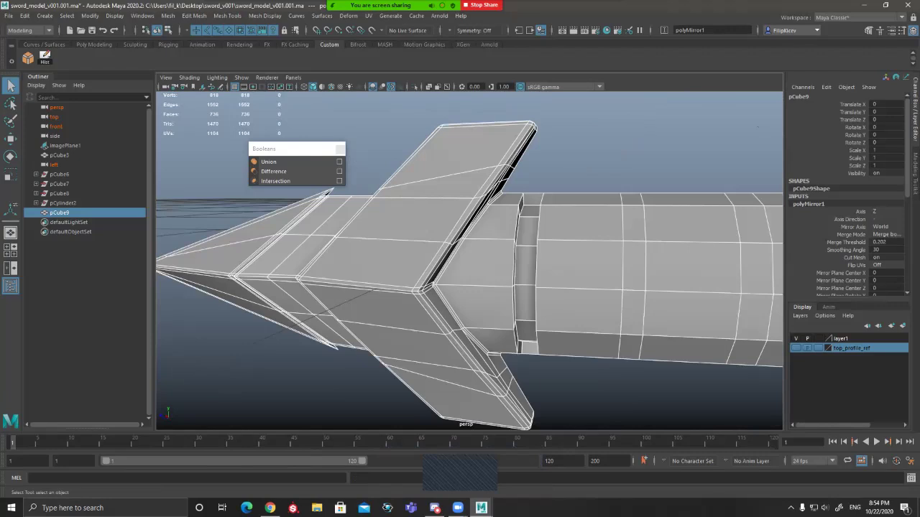
Step: Select the mirrored mesh and delete its construction history
left_click(633, 220)
left_click_drag(632, 220, 619, 247, "alt")
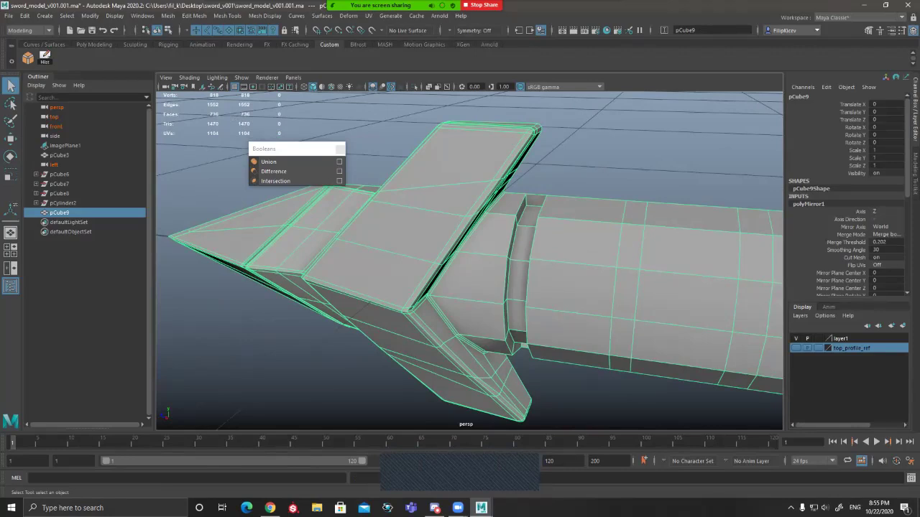
left_click(808, 204)
left_click(44, 57)
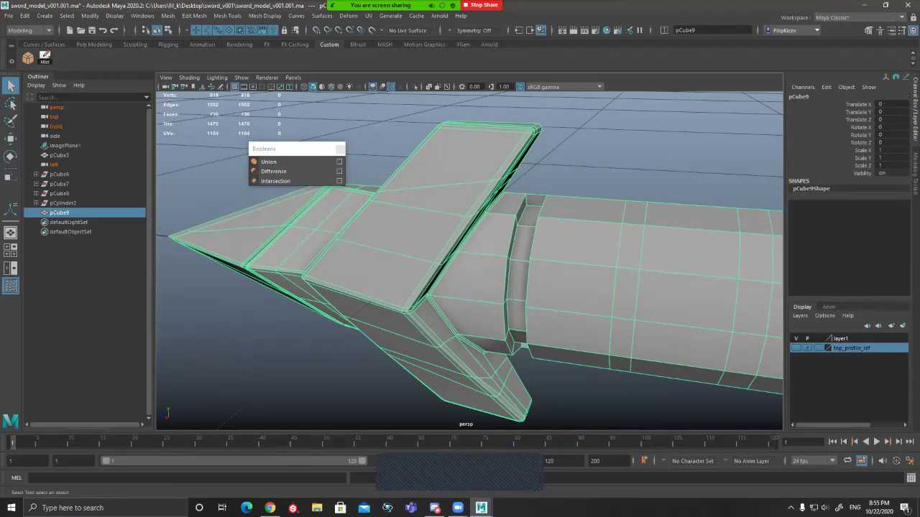
Step: Preview the mirrored mesh smoothed and examine the groove and the seam
key("w")
left_click_drag(460, 252, 426, 285, "alt")
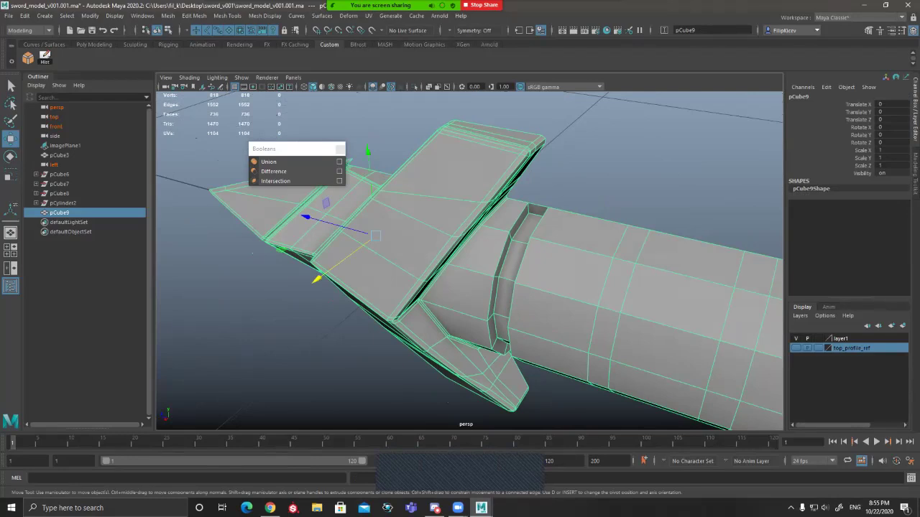
key("3")
left_click(167, 16)
right_click_drag(460, 251, 503, 259, "alt")
Step: Undo the history deletion and the mirror, and restore the unsmoothed display
key("ctrl+z")
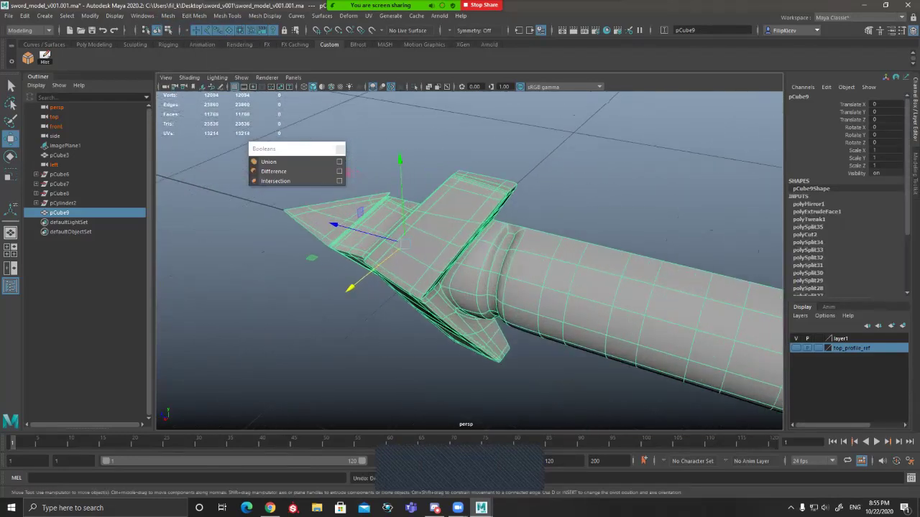
key("ctrl+z")
key("ctrl+z")
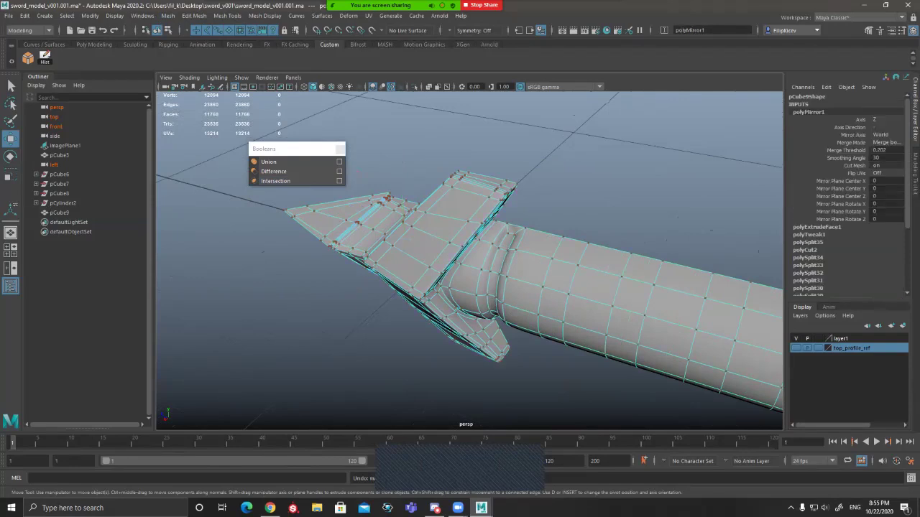
key("ctrl+z")
key("1")
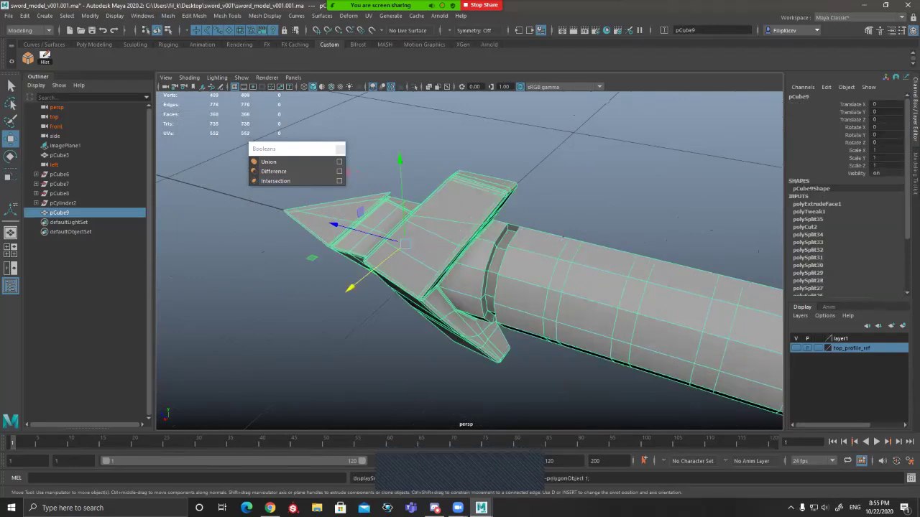
Step: Delete the half mesh's construction history and mirror it across the world X axis in the negative direction with the border merged
left_click(44, 58)
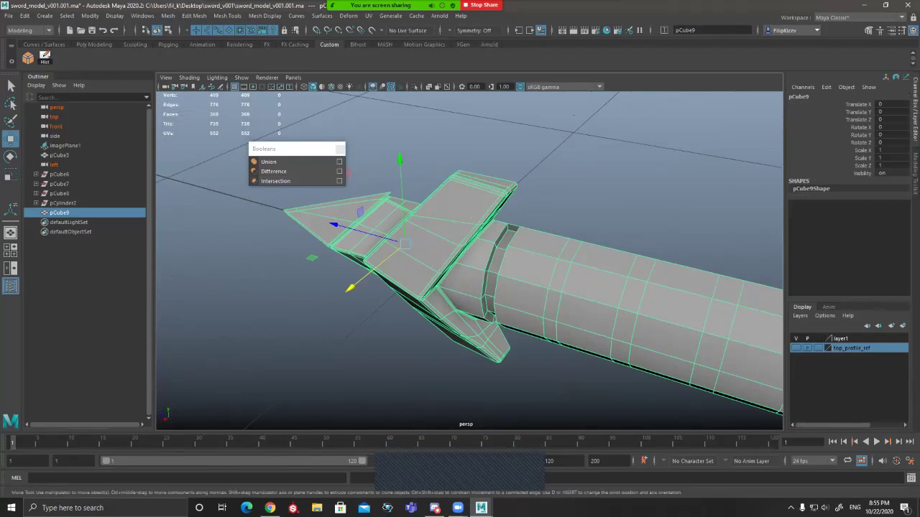
left_click_drag(432, 248, 458, 221, "alt")
left_click(168, 16)
left_click(187, 162)
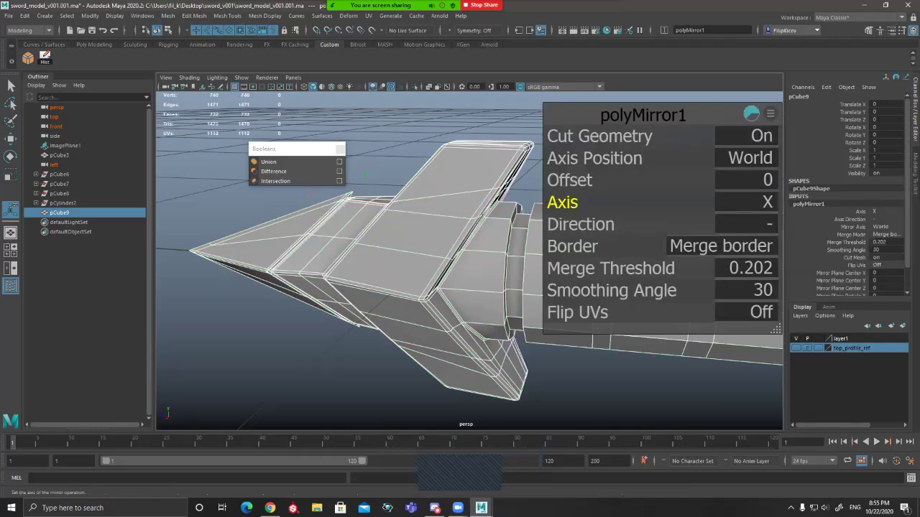
Step: Preview the mirrored mesh smoothed and examine the handle groove and seam in shaded and wireframe display
left_click_drag(309, 244, 446, 237, "alt")
key("3")
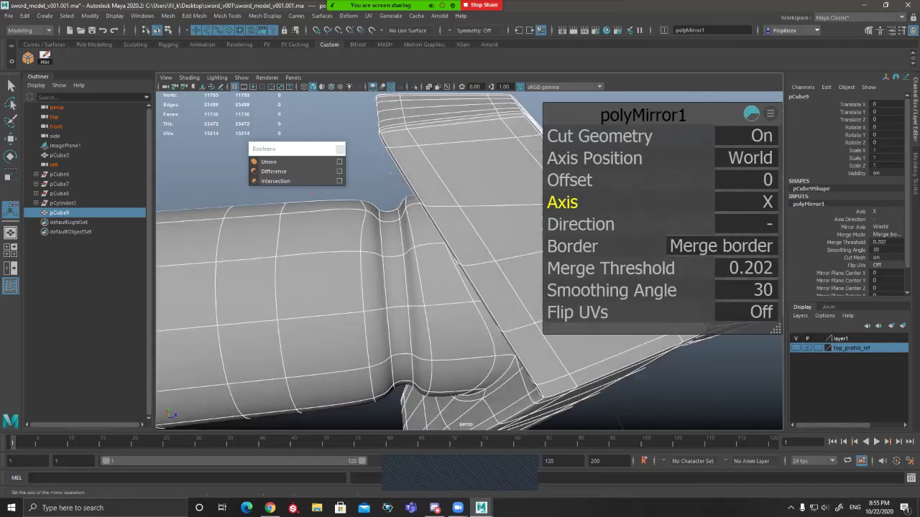
left_click_drag(390, 173, 394, 202, "alt")
left_click_drag(431, 238, 327, 208, "alt")
key("1")
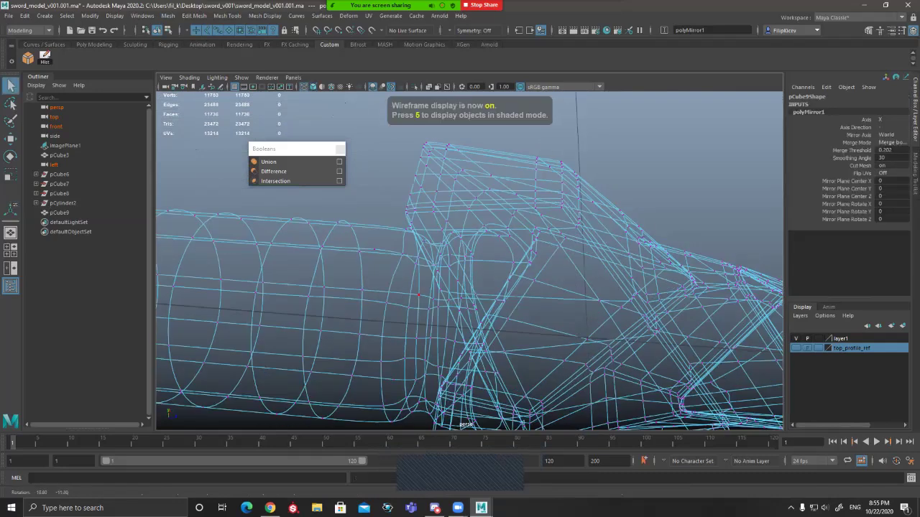
left_click_drag(402, 305, 382, 297, "alt")
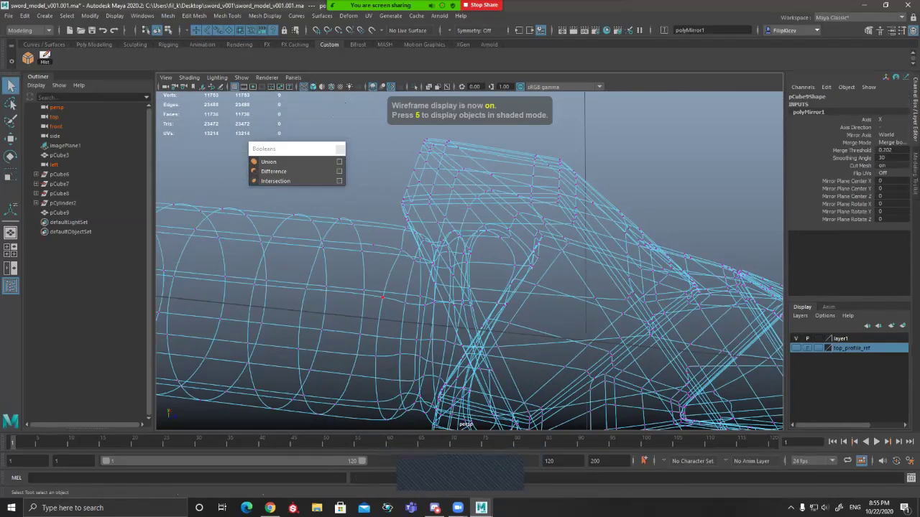
Step: Try deleting the stray vertices on the handle beside the groove, and undo the deletion
left_click(382, 297)
key("5")
mouse_move(383, 297)
left_mouse_down("alt")
mouse_move(403, 266)
mouse_move(394, 235)
mouse_move(426, 256)
mouse_move(418, 316)
left_mouse_up("alt")
key("Delete")
key("ctrl+z")
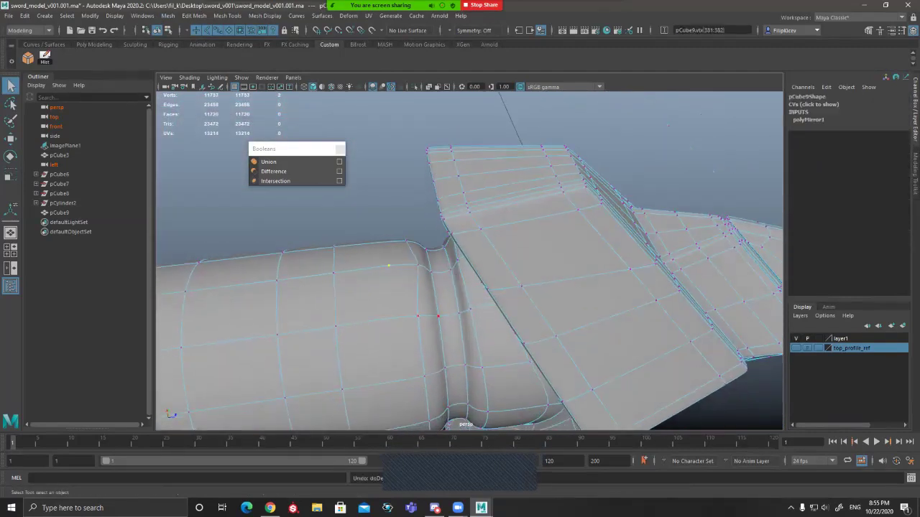
Step: Set the mirror operation's merge threshold to 0.001
key("F8")
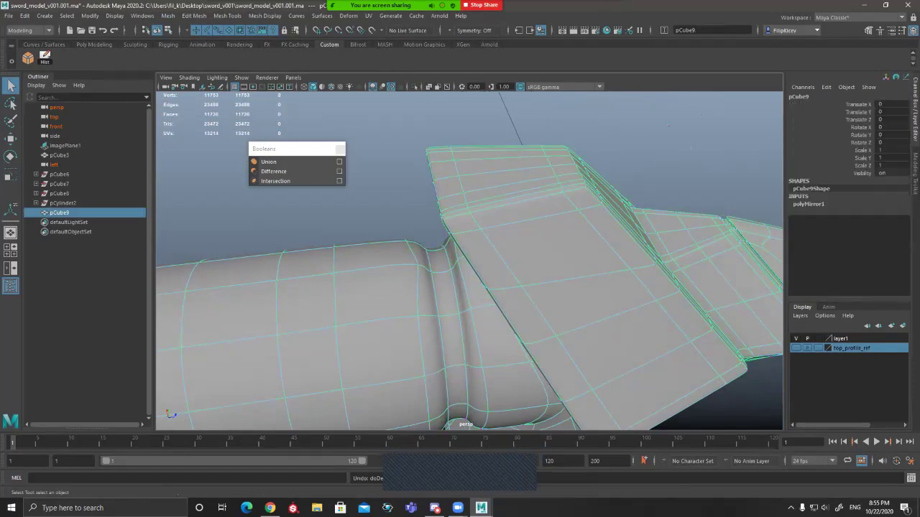
left_click(809, 204)
left_click(886, 242)
type(".0")
key("Return")
Step: Select the stray mid-edge vertices on the handle beside the groove and delete them
left_click_drag(471, 352, 480, 291, "alt")
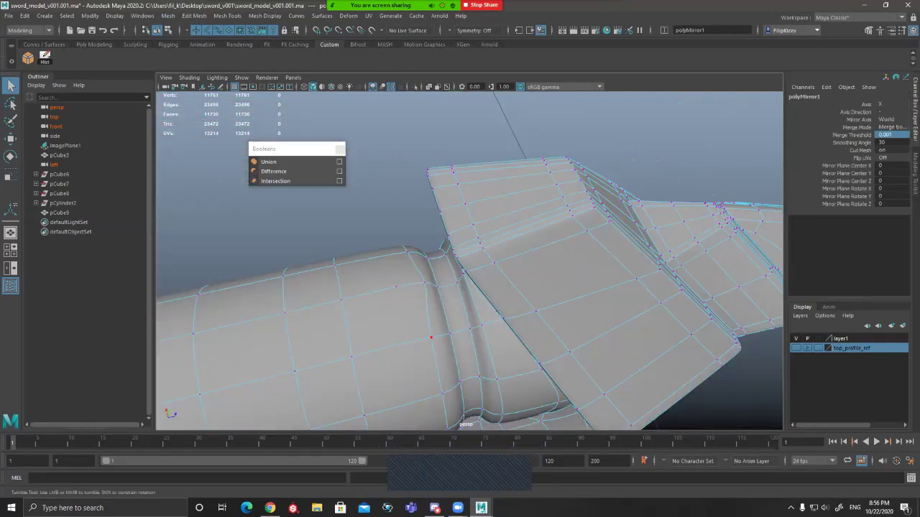
key("F9")
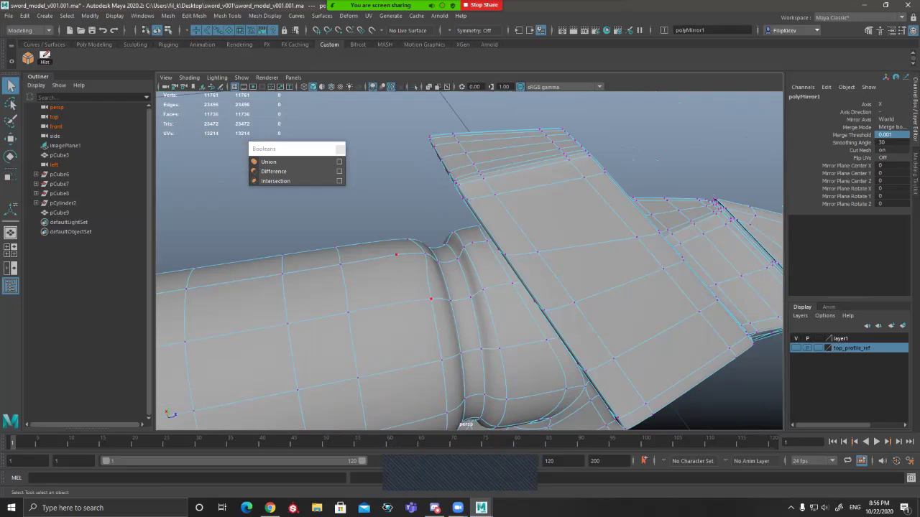
left_click_drag(481, 290, 467, 317, "alt")
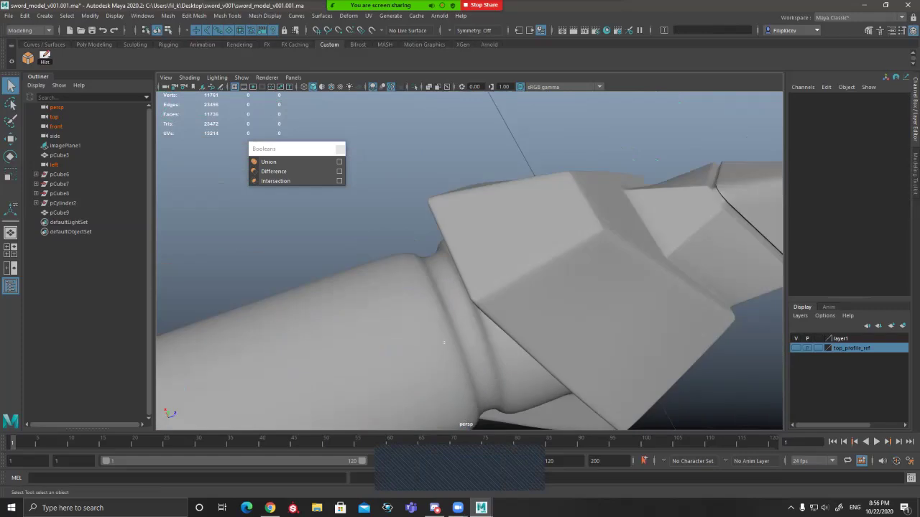
left_click(409, 295)
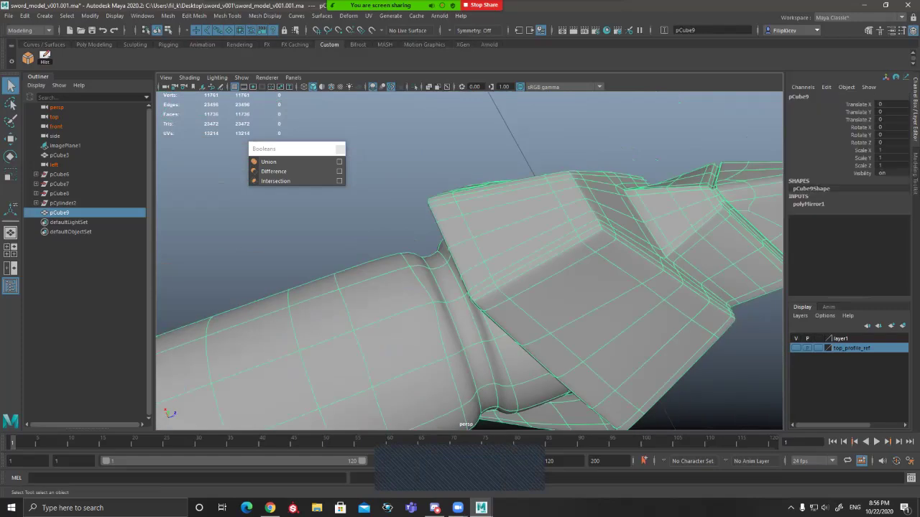
key("F8")
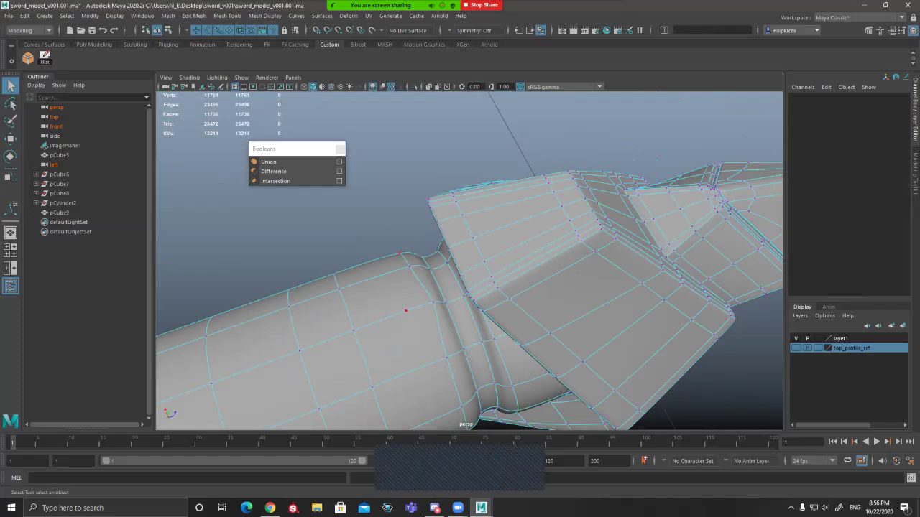
left_click(406, 311)
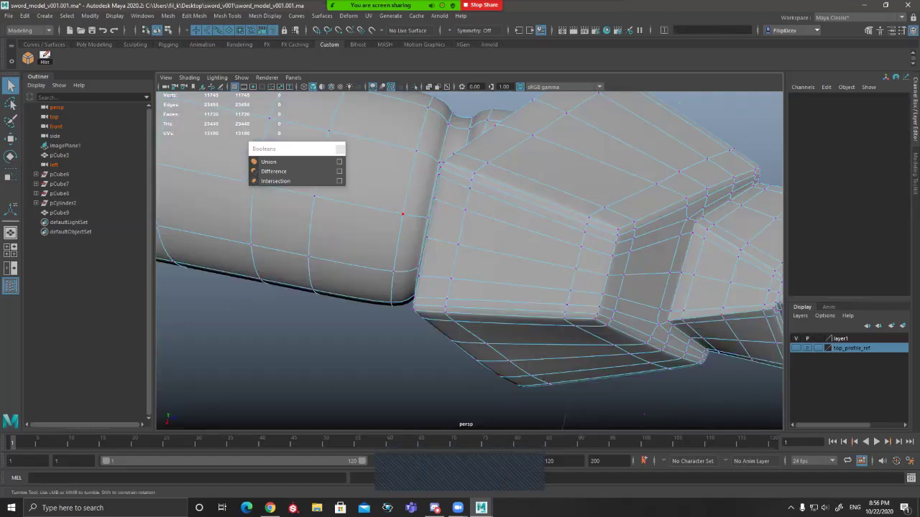
Step: Add an extra vertex in the middle of a lengthwise edge on the handle and preview the mesh smoothed
left_click_drag(402, 216, 467, 252, "alt")
key("1")
left_click_drag(406, 316, 439, 287, "alt")
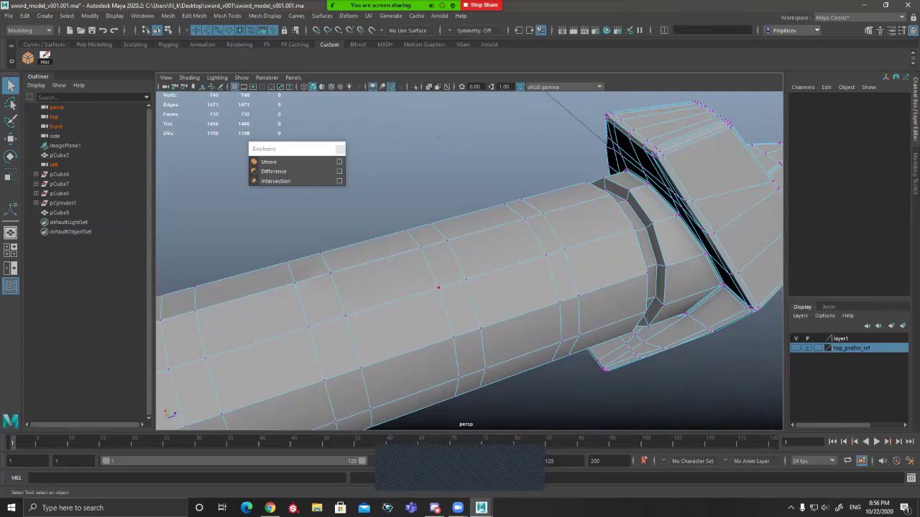
key("3")
right_click_drag(421, 294, 424, 388, "alt")
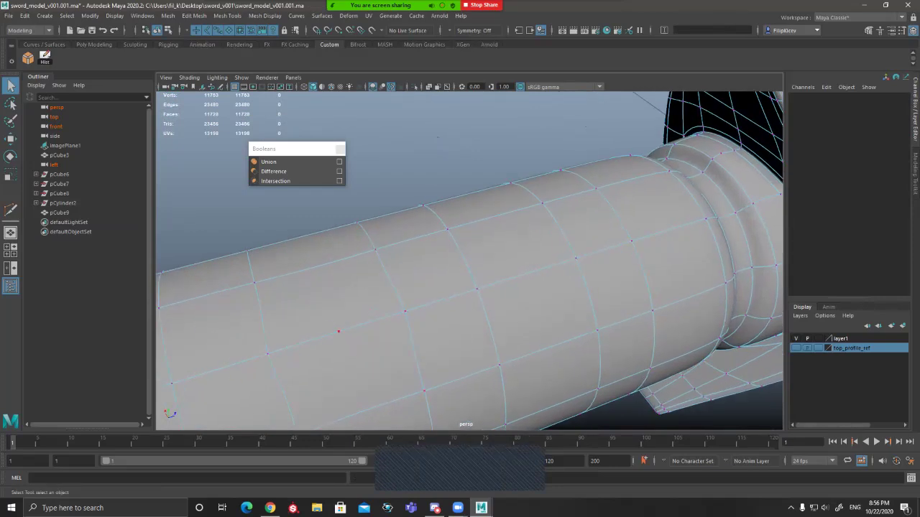
key("F8")
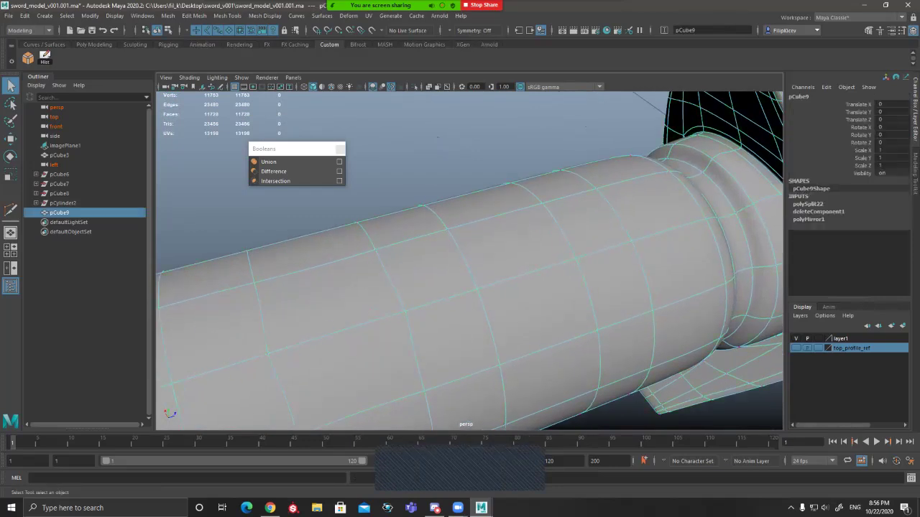
Step: Compare the handle's unsmoothed and smoothed display to examine how the extra mid-edge vertex distorts the surrounding edges
left_click_drag(446, 273, 475, 252, "alt")
left_click(438, 138)
right_click_drag(474, 274, 517, 273, "alt")
left_click(460, 273)
key("1")
middle_click_drag(445, 273, 559, 291, "alt")
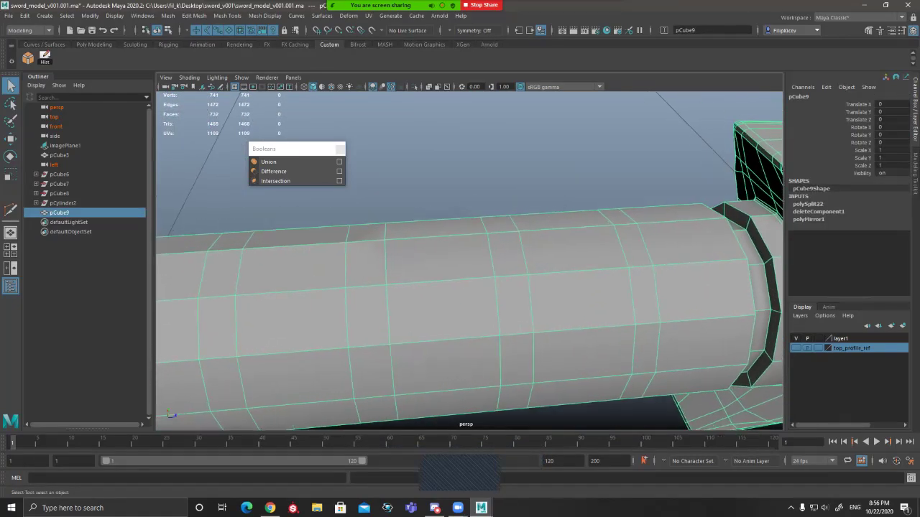
left_click_drag(475, 273, 449, 276, "alt")
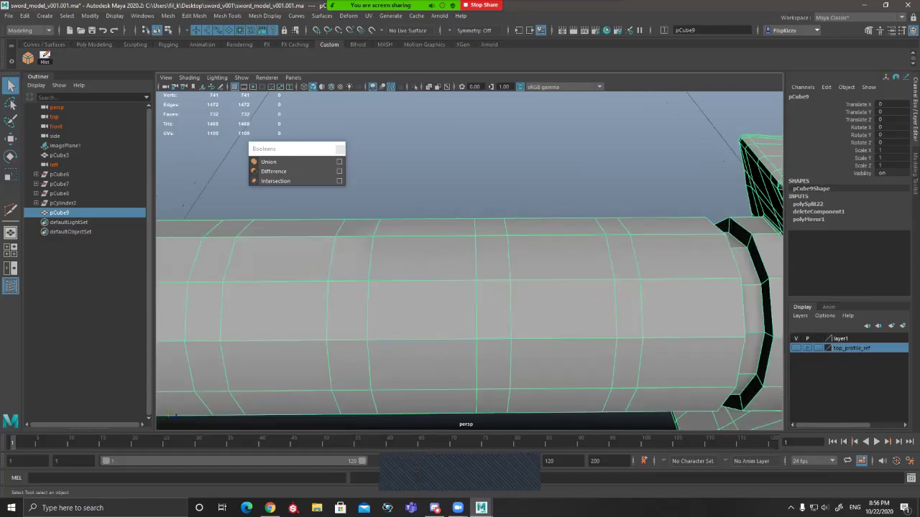
key("3")
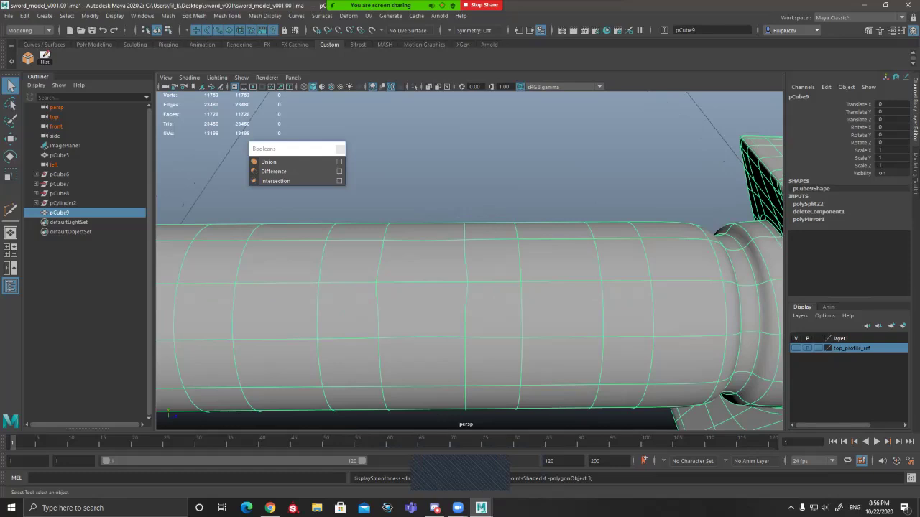
Step: Select the extra mid-edge vertex on the handle and delete it
right_click(443, 243)
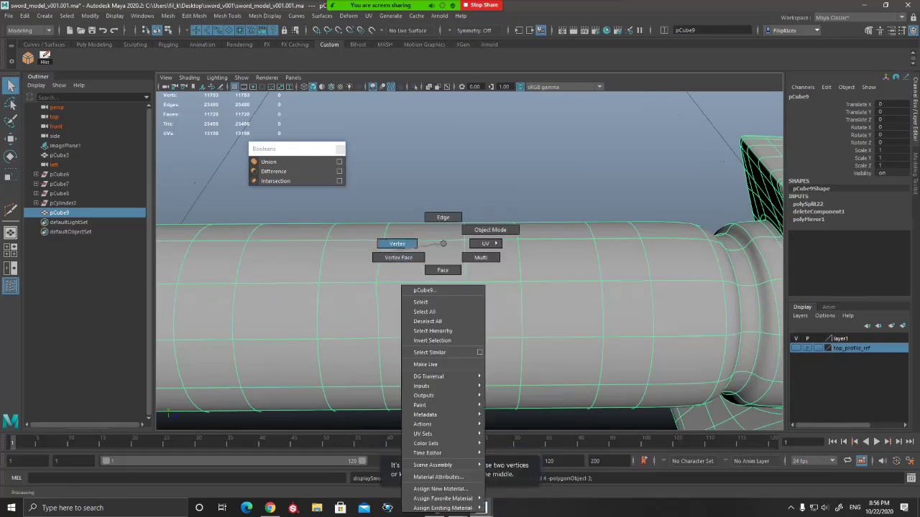
right_click_drag(419, 244, 397, 244)
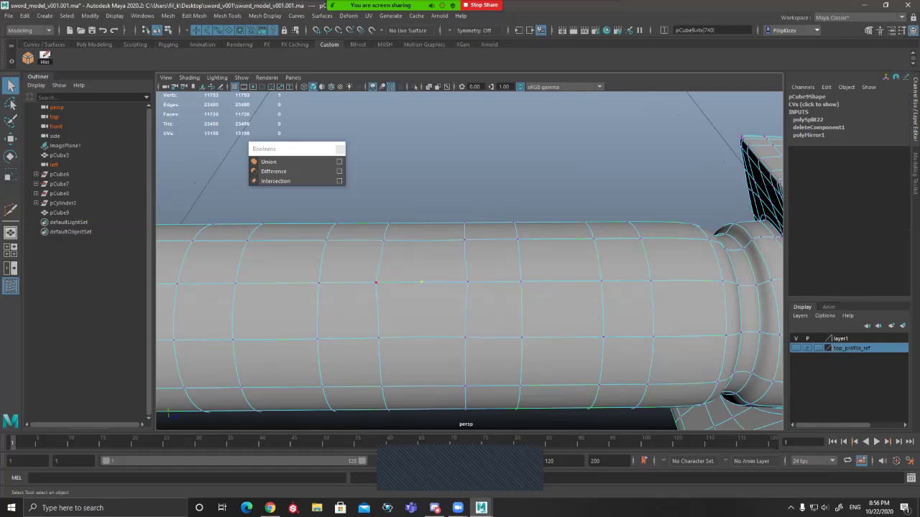
left_click_drag(465, 337, 530, 313, "alt")
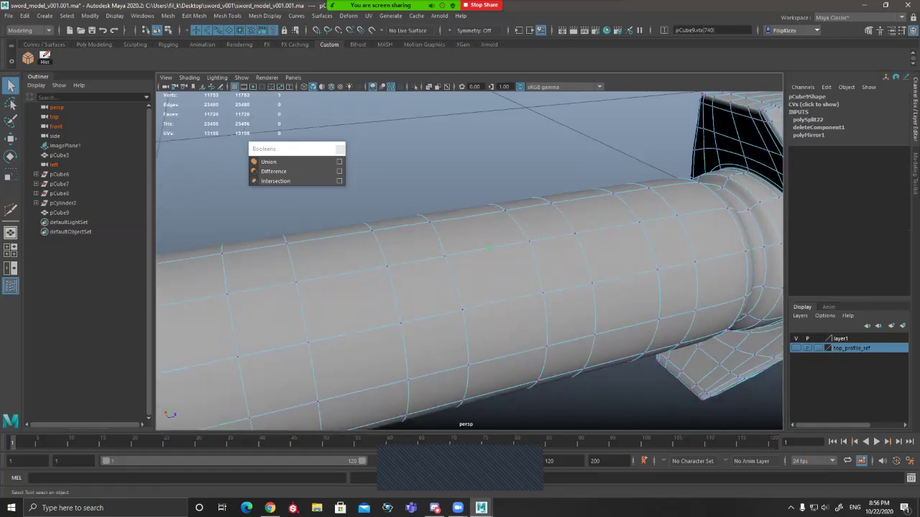
left_click_drag(488, 248, 408, 262, "alt")
key("Delete")
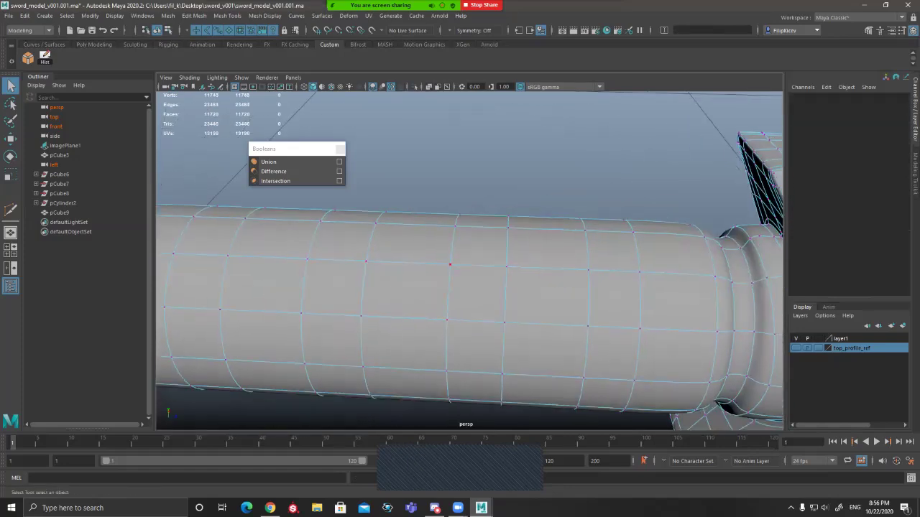
Step: Insert an edge loop around the middle of the handle and delete only its edges, then inspect the leftover vertices
key("1")
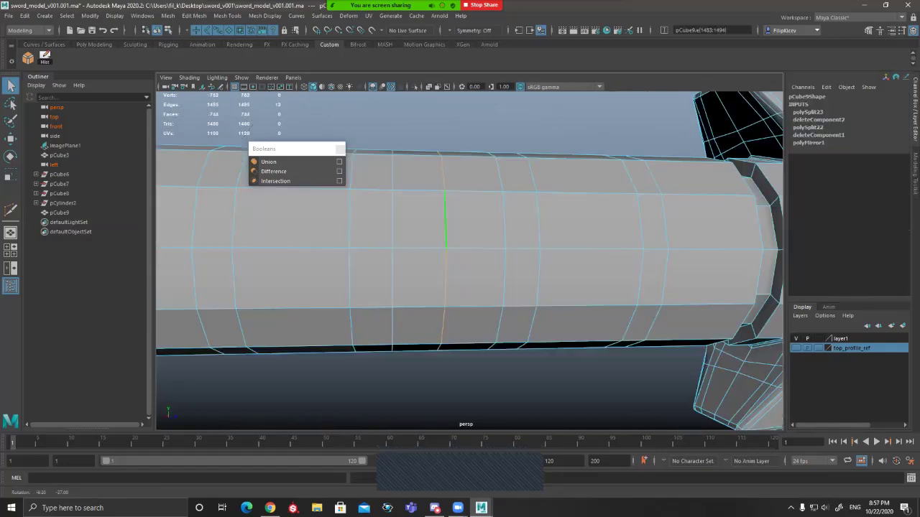
left_click_drag(445, 221, 429, 270, "alt")
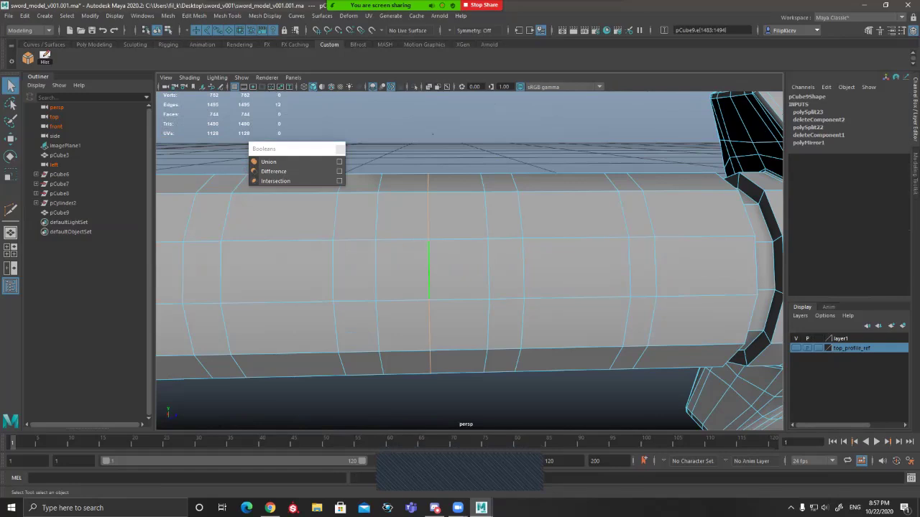
key("Delete")
key("F9")
left_click_drag(428, 239, 435, 316, "alt")
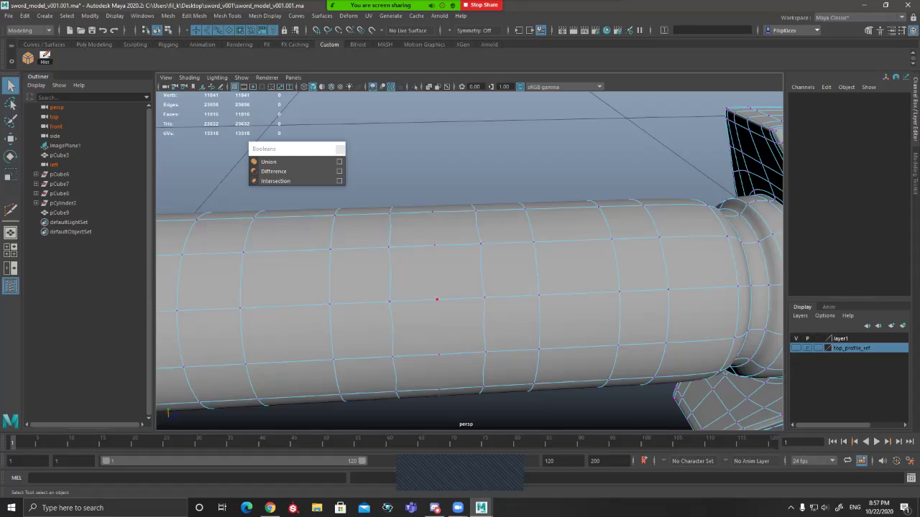
Step: Undo the edge-only deletion and remove the inserted handle edge loop together with its vertices
key("ctrl+z")
key("ctrl+z")
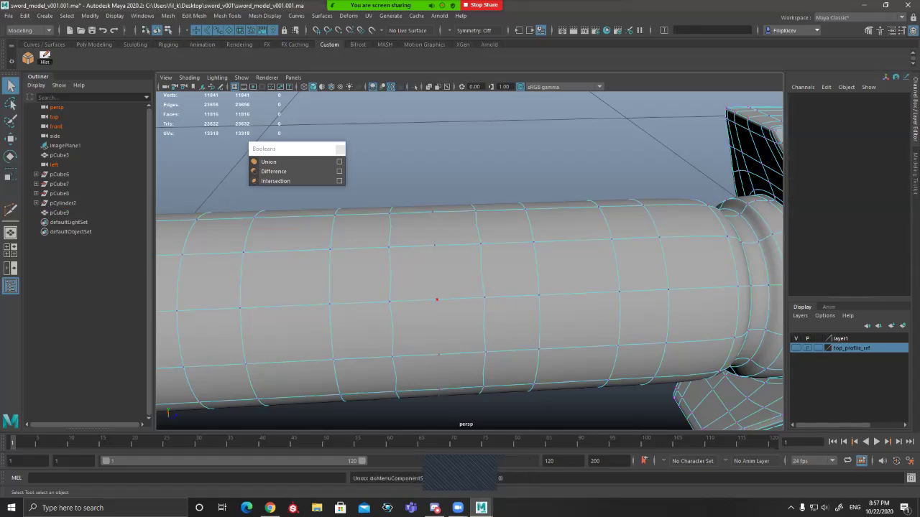
key("ctrl+z")
key("ctrl+Delete")
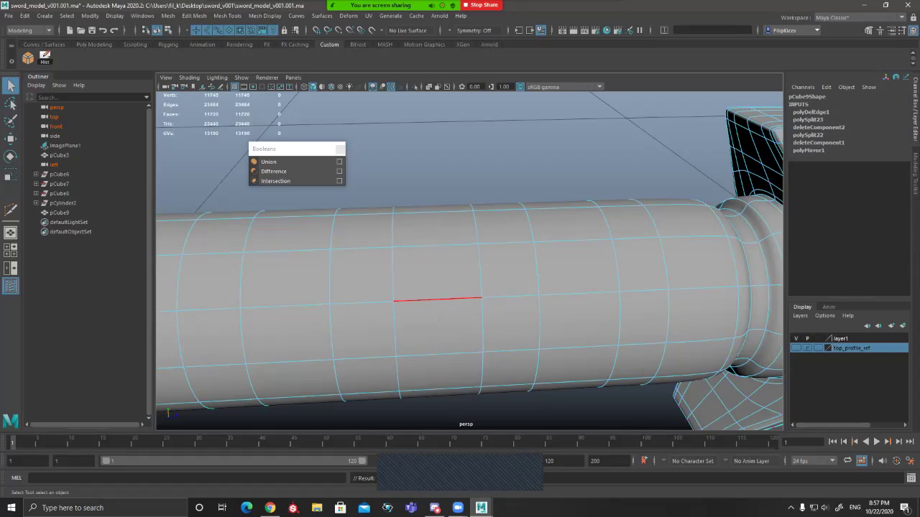
Step: Return to object selection, restore the unsmoothed display and examine the handle along its length up to the groove
key("F8")
scroll(438, 300, "down", 3)
left_click_drag(438, 300, 381, 295, "alt")
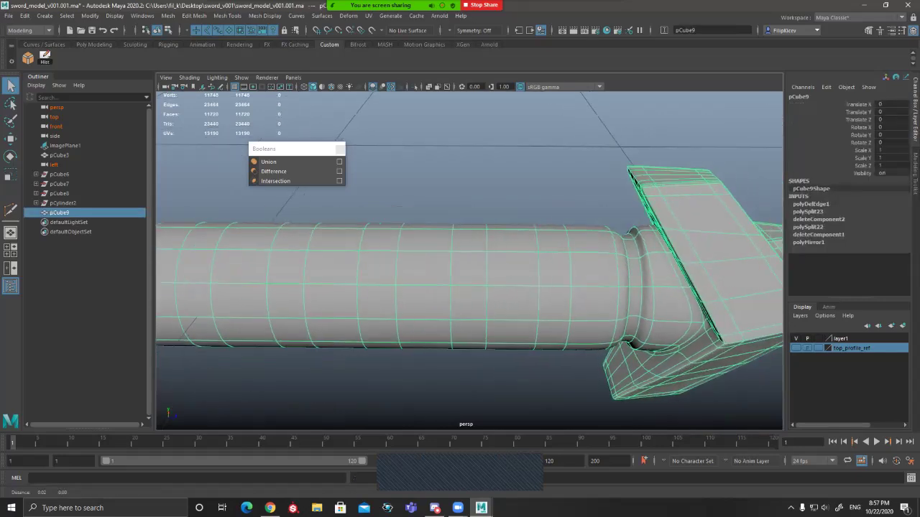
middle_click_drag(381, 295, 360, 297, "alt")
key("1")
left_click_drag(359, 297, 506, 317, "alt")
scroll(510, 305, "up", 2)
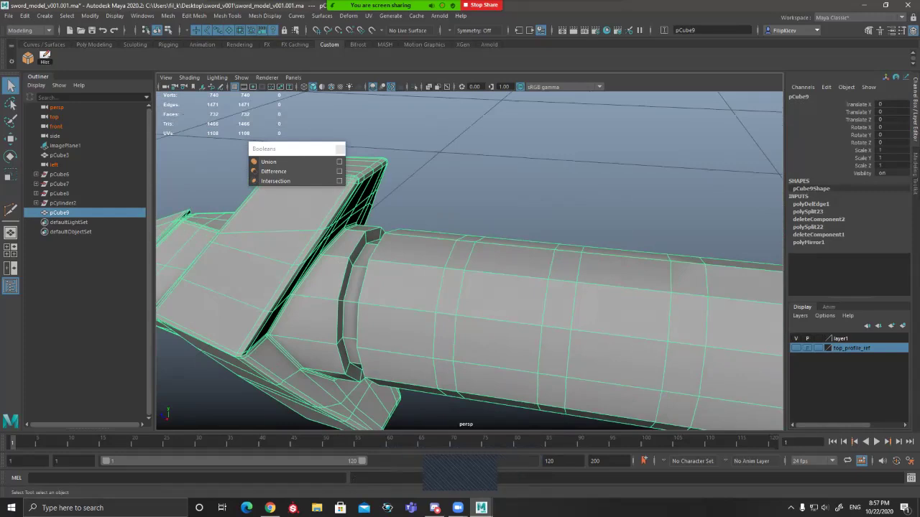
Step: Select the six narrow face rings spaced along the handle beyond the existing groove
key("F11")
left_click(460, 257)
double_click(449, 292, "shift")
left_click(565, 266, "shift")
double_click(559, 305, "shift")
scroll(593, 298, "down", 5)
middle_click_drag(591, 289, 464, 286, "alt")
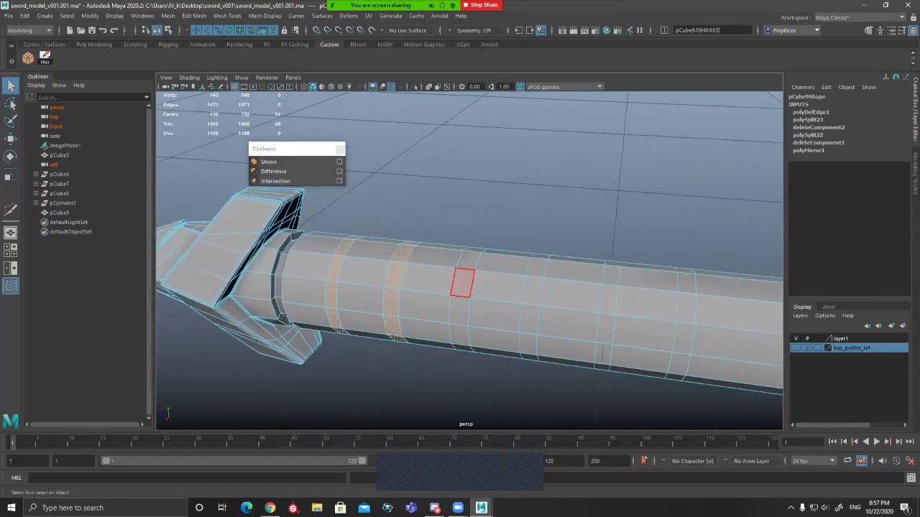
double_click(462, 282, "shift")
double_click(537, 268, "shift")
double_click(608, 291, "shift")
double_click(686, 302, "shift")
double_click(686, 308, "shift")
Step: Add a stray vertex with Multi-Cut on a lengthwise edge between the first two handle rings
left_click_drag(495, 294, 529, 313, "alt")
middle_click_drag(528, 312, 740, 332, "alt")
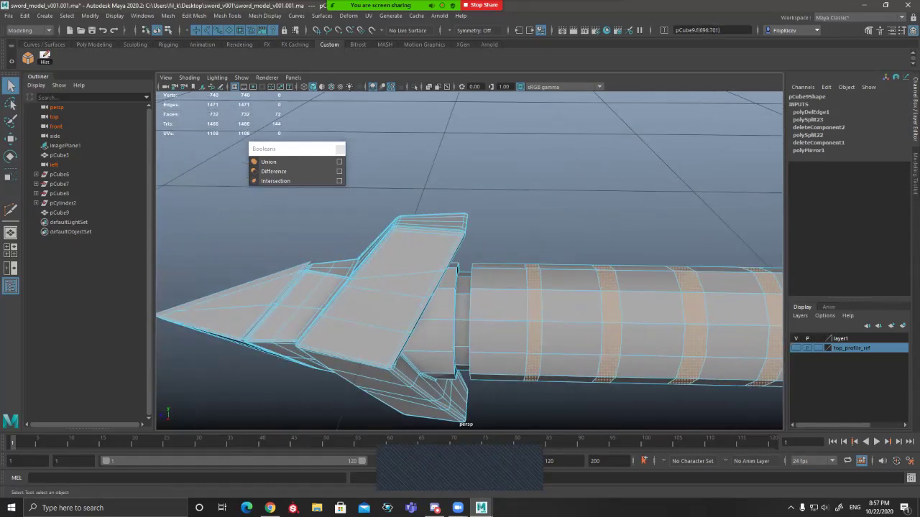
left_click_drag(740, 332, 712, 298, "alt")
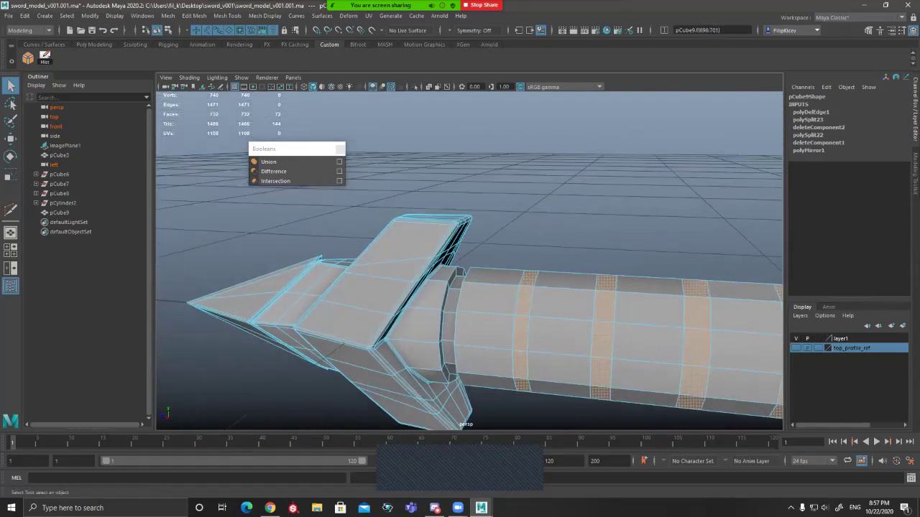
left_click_drag(547, 280, 471, 338, "alt")
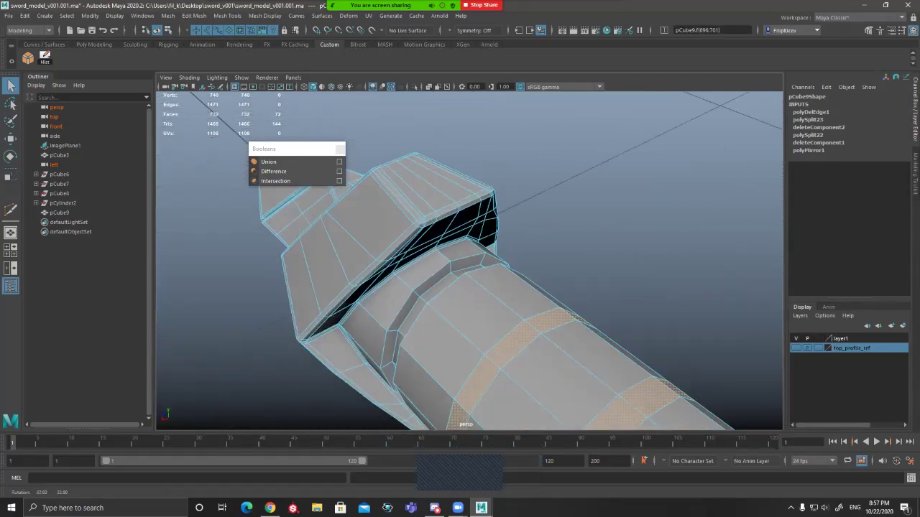
middle_click_drag(514, 316, 363, 248, "alt")
left_click_drag(363, 248, 432, 248, "alt")
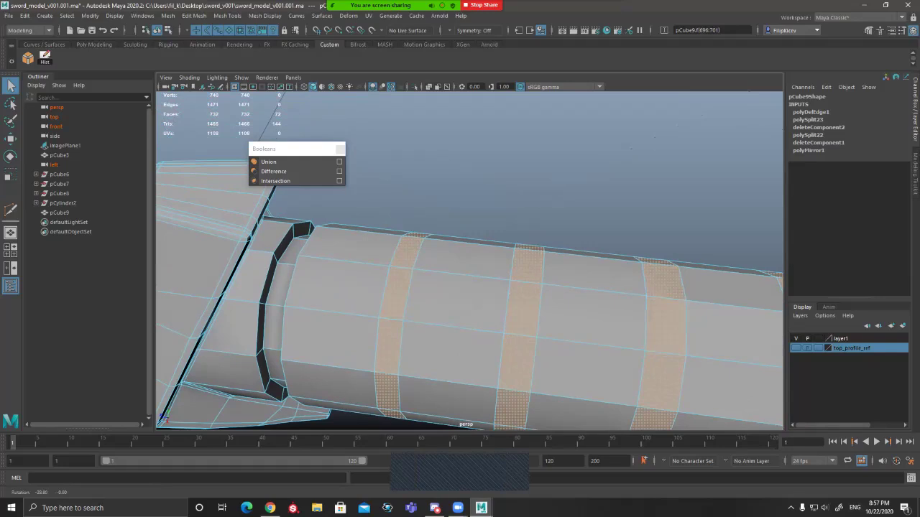
left_click_drag(455, 301, 458, 301, "alt")
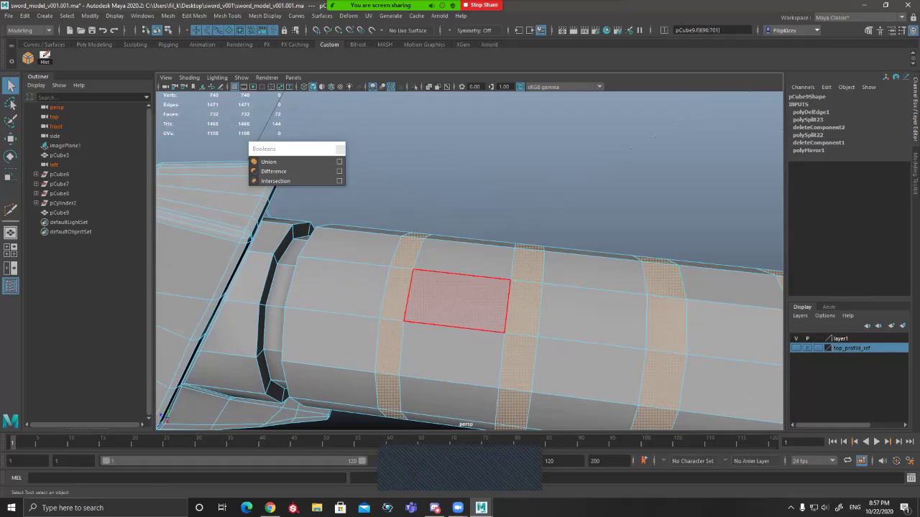
right_click_drag(444, 286, 471, 253)
right_click_drag(471, 253, 440, 253, "shift")
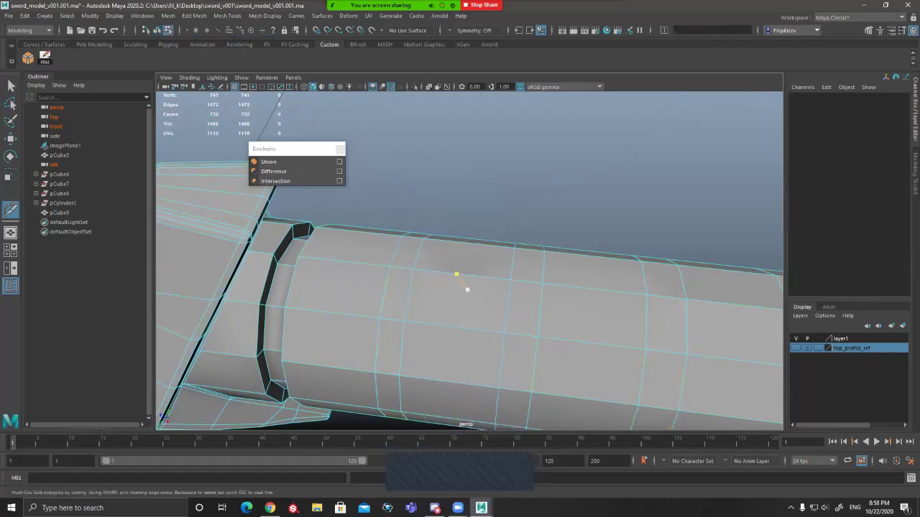
key("q")
Step: Select the stray mid-edge vertex on the handle, inspect it in the smoothed preview and delete it
left_click_drag(467, 289, 538, 296, "alt")
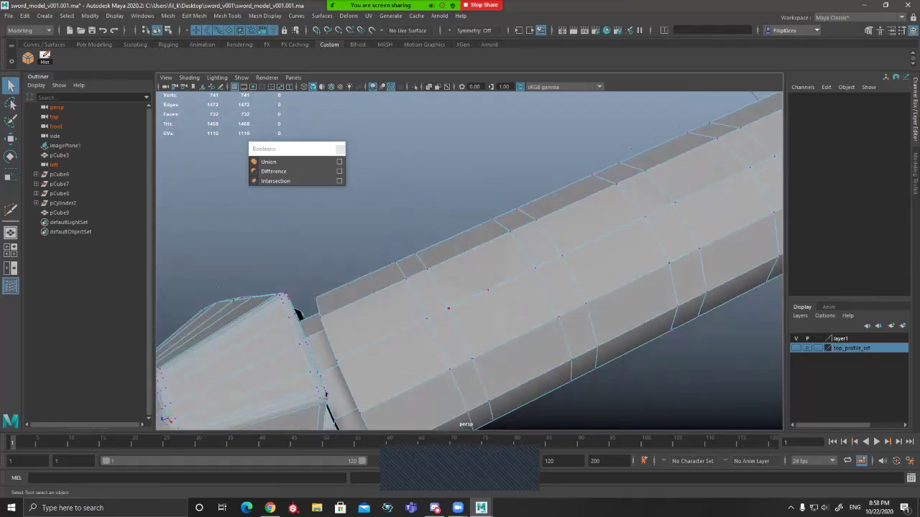
left_click(488, 290)
left_click_drag(488, 290, 433, 261, "alt")
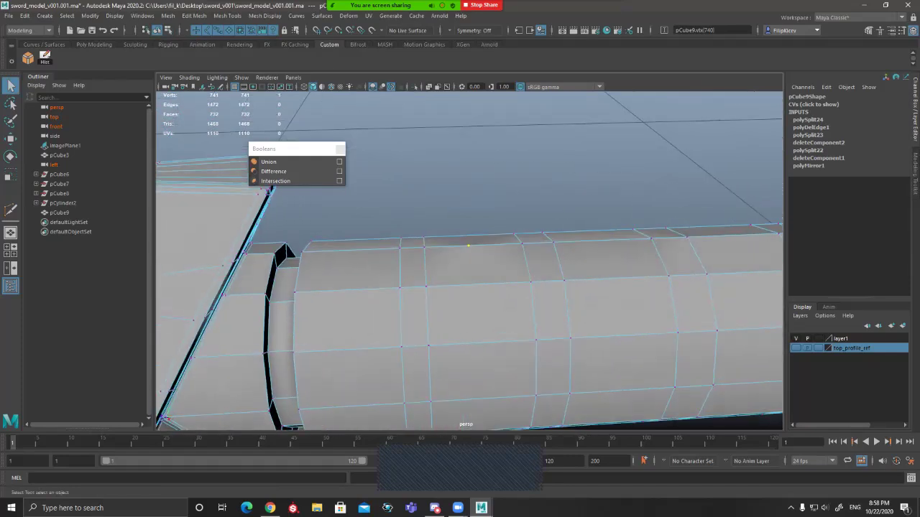
key("3")
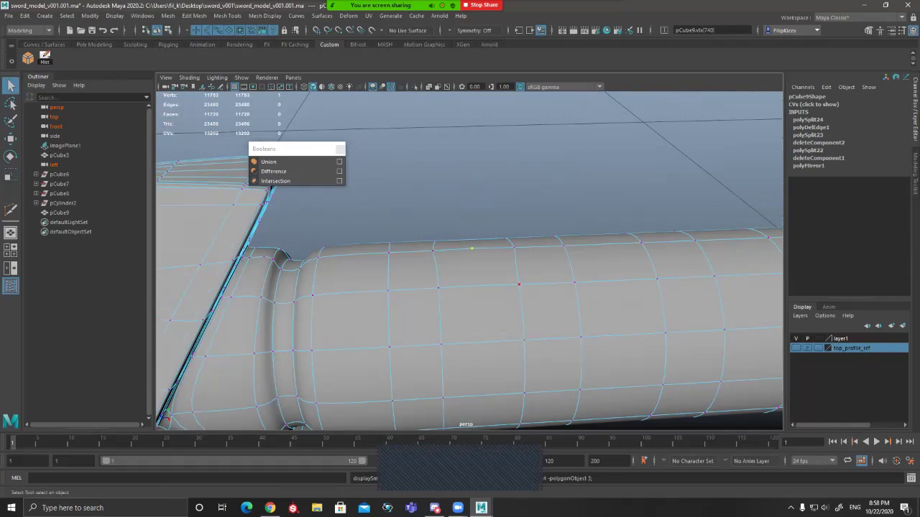
left_click_drag(519, 285, 529, 339, "alt")
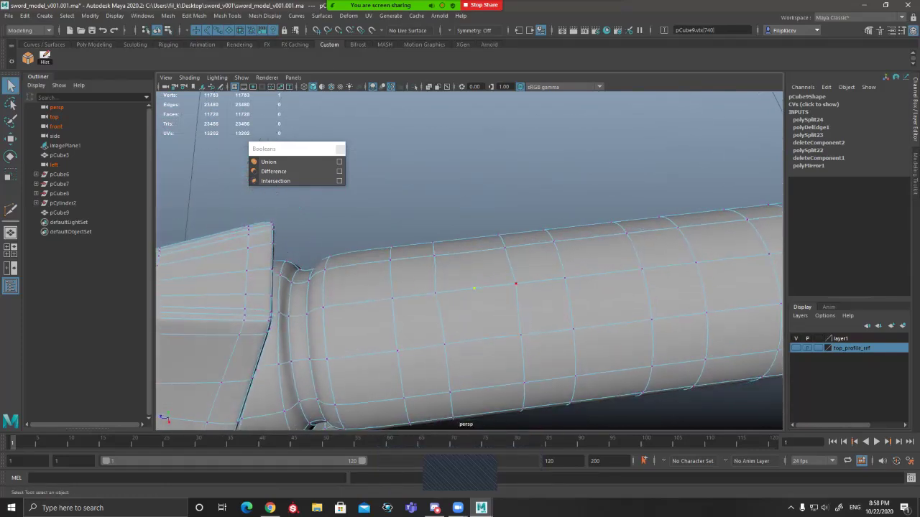
key("Delete")
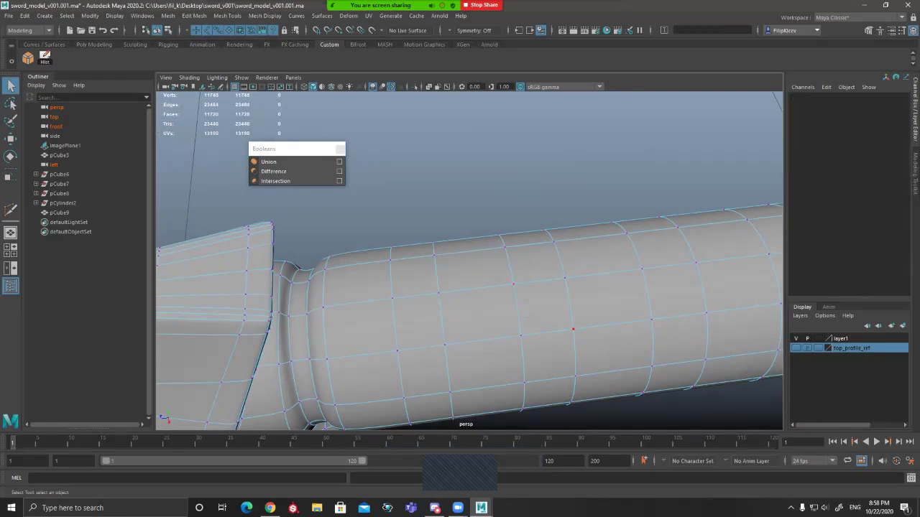
Step: Reselect all six narrow face rings along the handle, from the groove toward the open end
right_click_drag(573, 329, 454, 278, "alt")
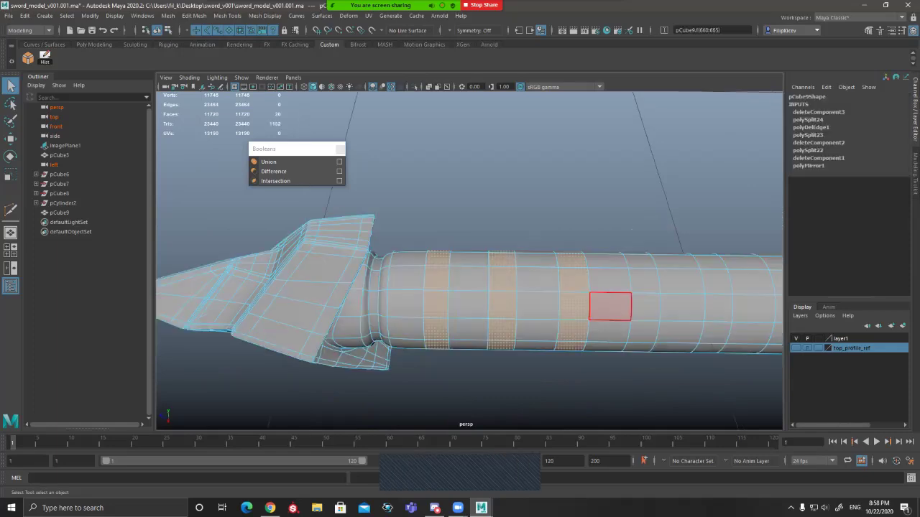
left_click(645, 281, "shift")
double_click(645, 306, "shift")
key("ctrl+z")
left_click(644, 307, "shift")
double_click(643, 332, "shift")
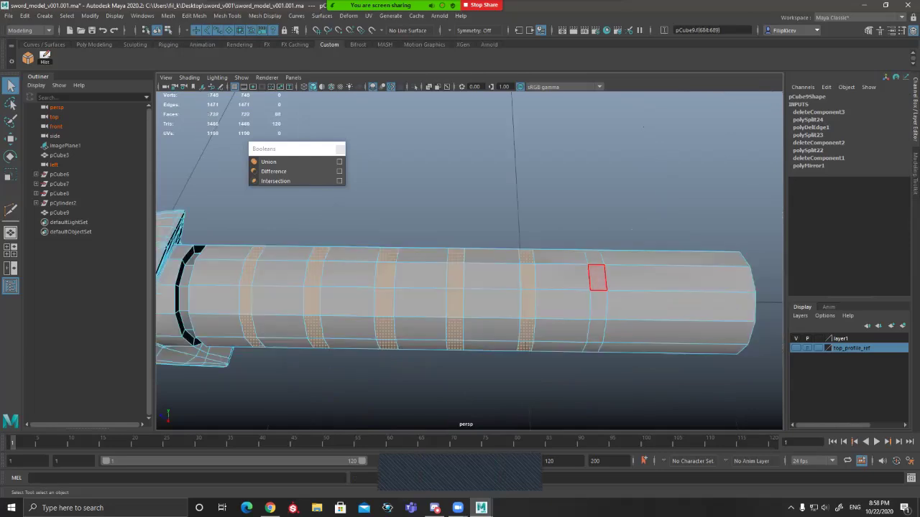
left_click(597, 277, "shift")
double_click(597, 304, "shift")
Step: Examine the selected handle rings and their edge flow from several angles in the smoothed preview
left_click_drag(597, 304, 626, 308, "alt")
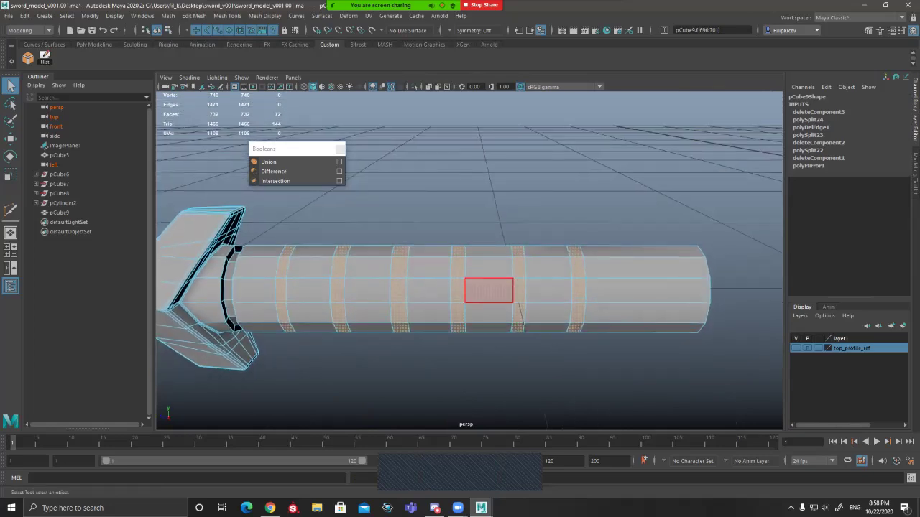
left_click_drag(428, 290, 442, 314, "alt")
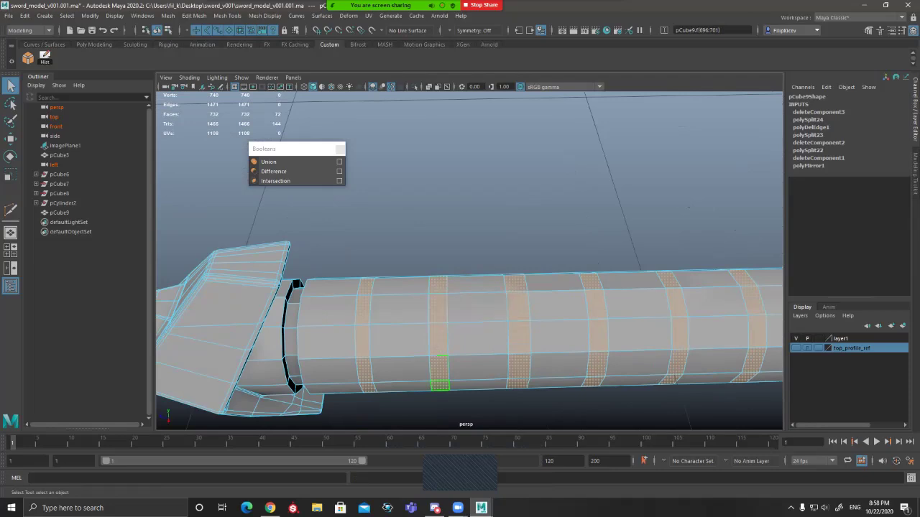
left_click_drag(440, 381, 441, 269, "alt")
left_click_drag(475, 293, 435, 253, "alt")
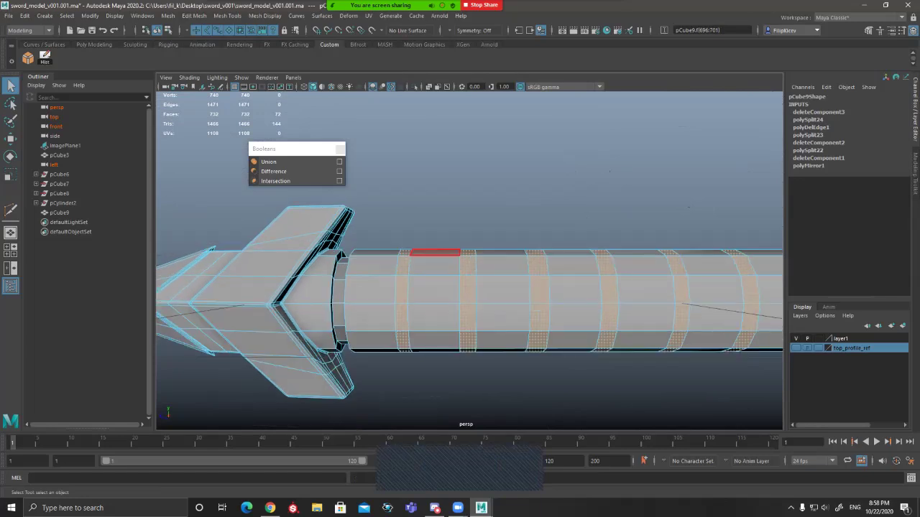
left_click_drag(435, 253, 414, 308, "alt")
key("3")
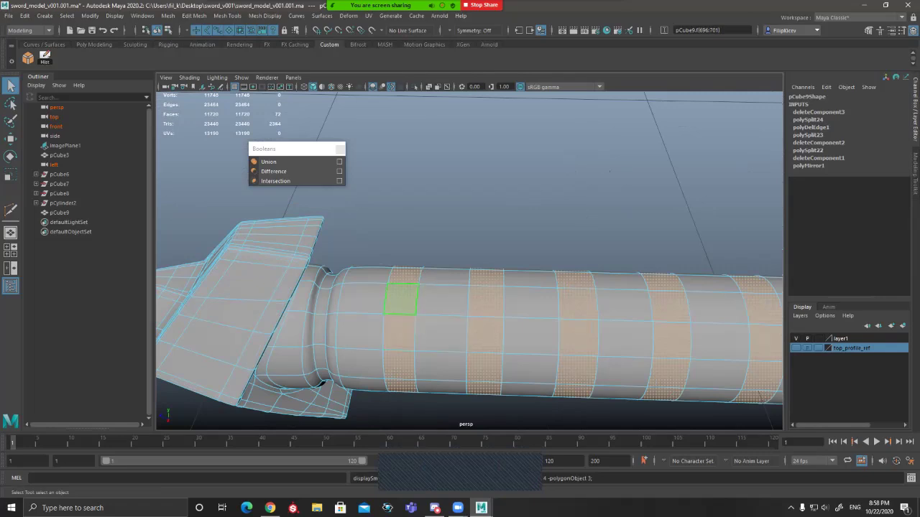
scroll(397, 325, "up", 3)
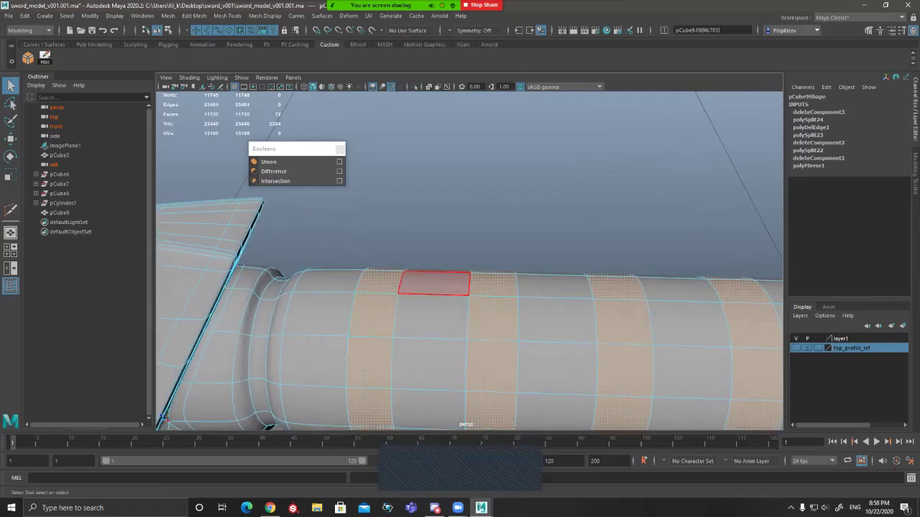
middle_click_drag(434, 283, 460, 259, "alt")
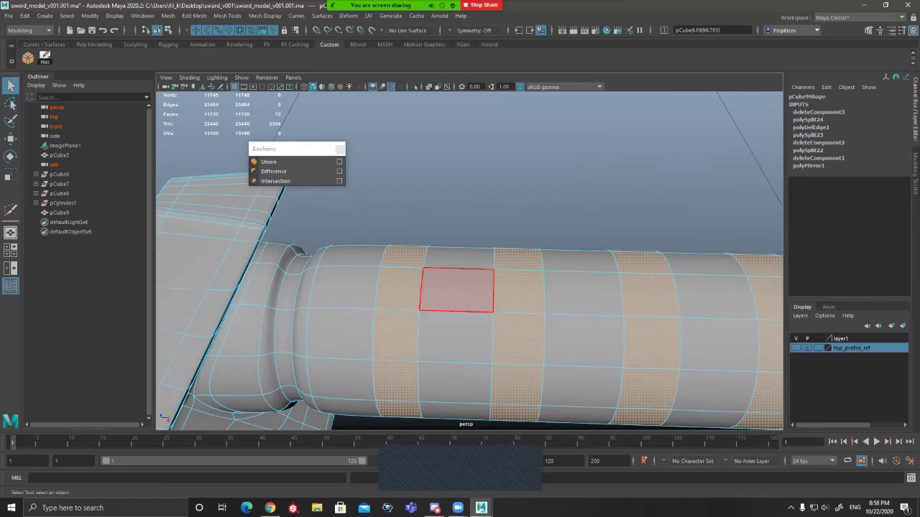
right_click_drag(473, 242, 429, 244)
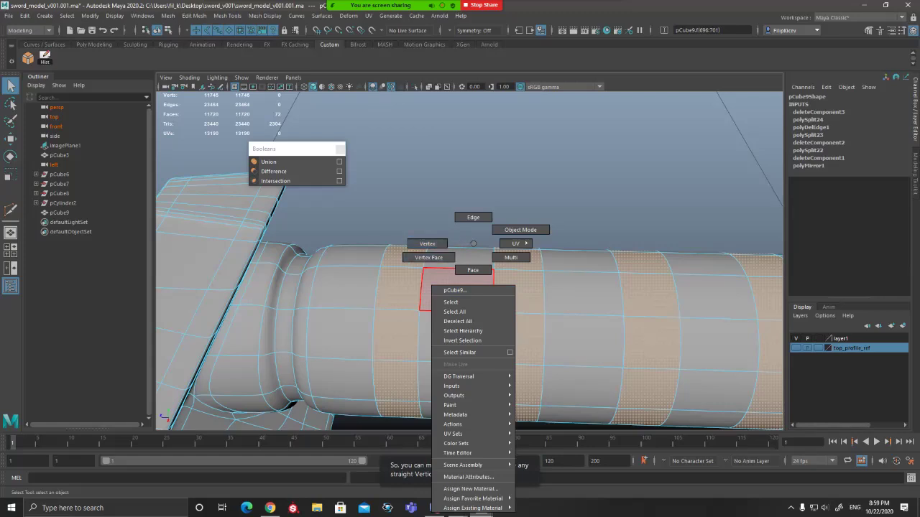
left_click_drag(516, 291, 496, 290, "alt")
scroll(496, 294, "down", 3)
left_click_drag(464, 316, 492, 332, "alt")
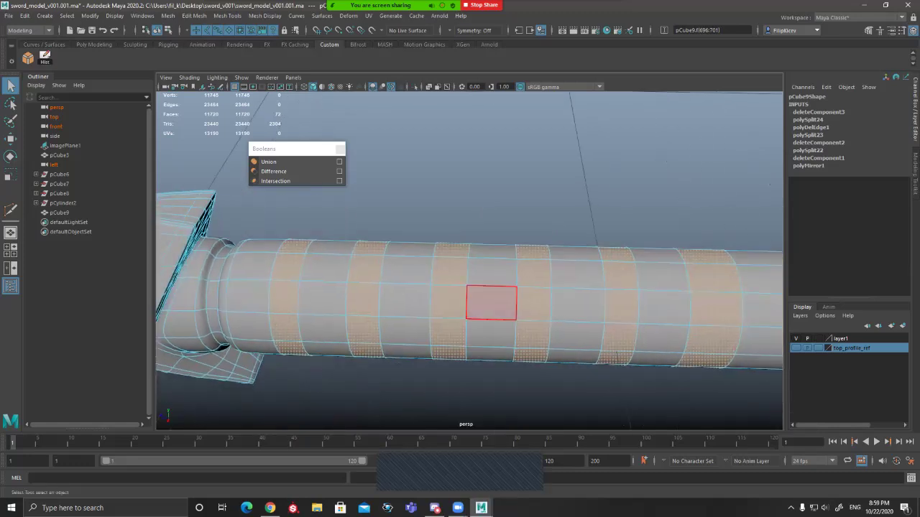
Step: Restore the unsmoothed display and extrude the six selected face rings inward with a Thickness of -.02
key("1")
left_click_drag(495, 272, 489, 192, "alt")
scroll(497, 194, "down", 2)
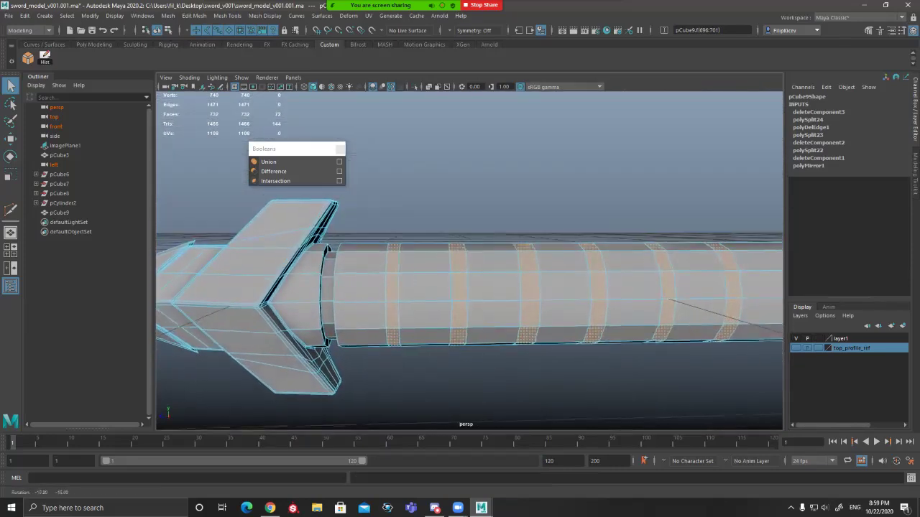
left_click_drag(493, 290, 494, 284, "alt")
right_click_drag(462, 263, 465, 287, "shift")
left_click_drag(466, 288, 426, 305, "alt")
left_click_drag(579, 137, 606, 137)
key("ctrl+z")
left_click_drag(466, 286, 460, 316, "alt")
left_click_drag(483, 177, 450, 161, "alt")
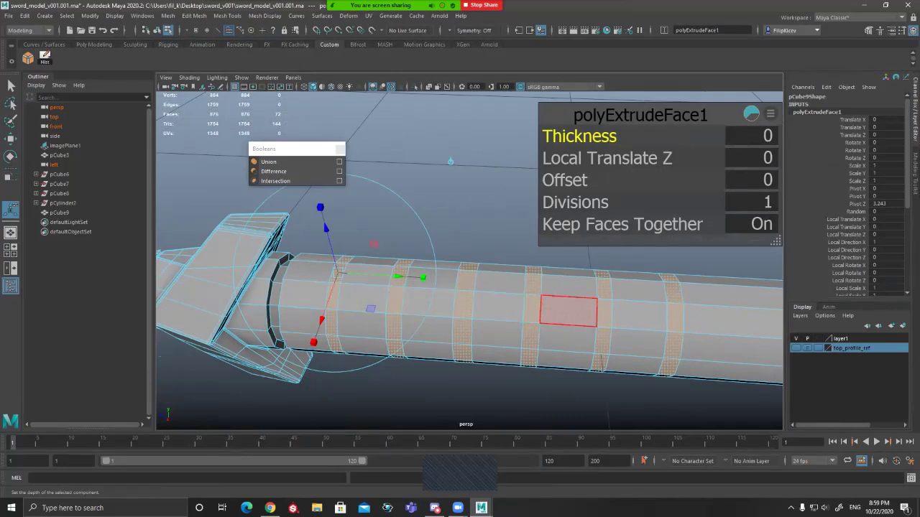
type("-")
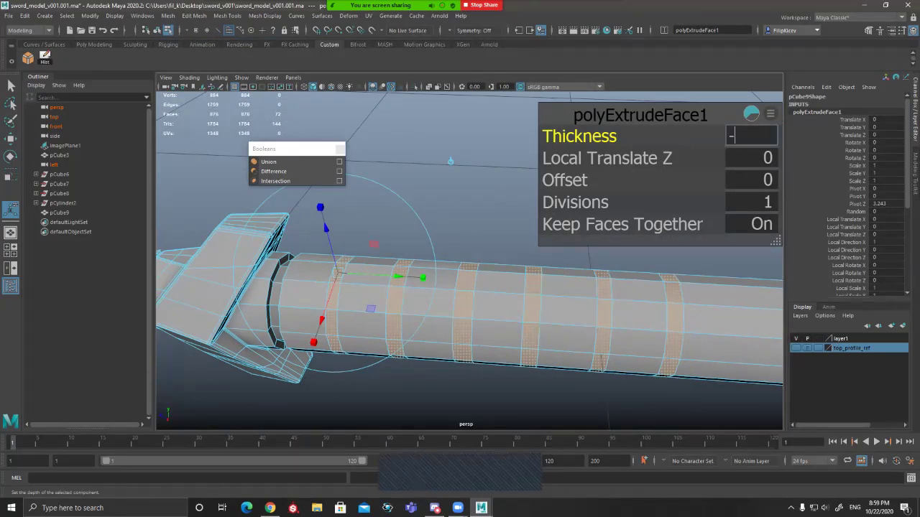
type(".")
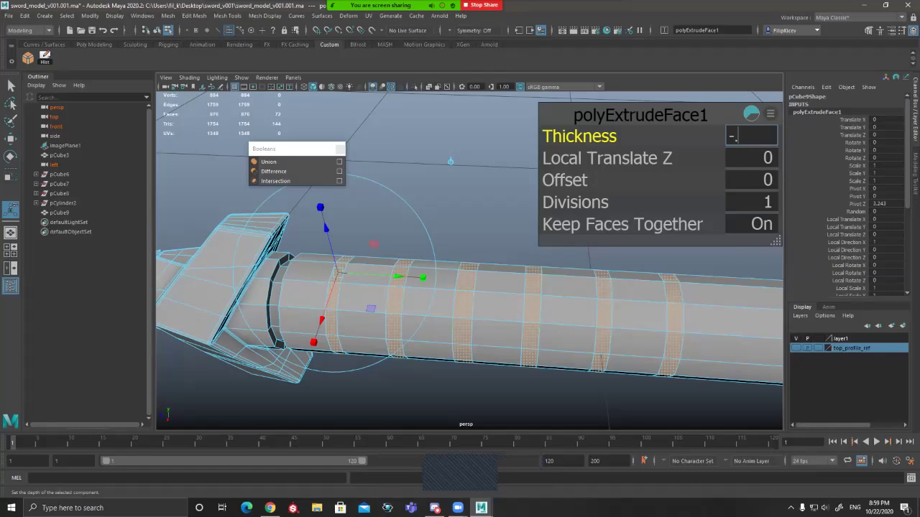
type("02")
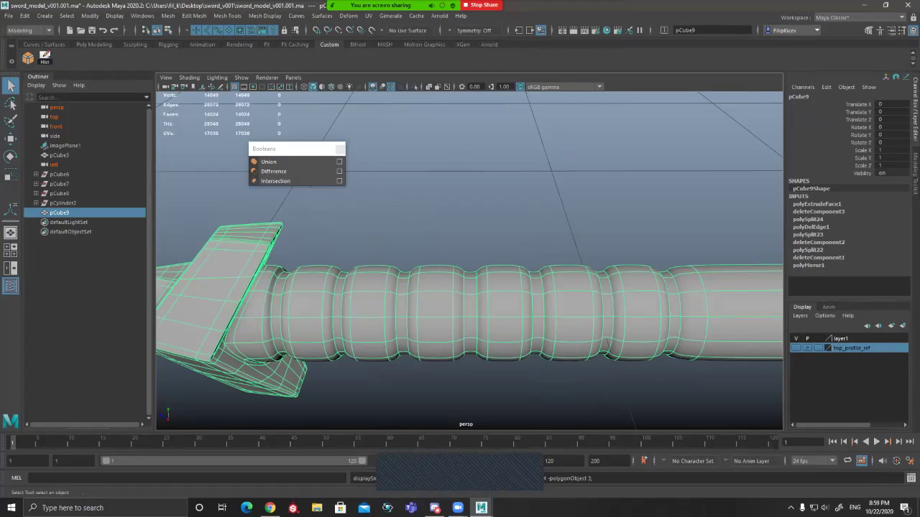
Step: Return to object selection and examine the recessed rings on the unsmoothed handle mesh
left_click(459, 216)
left_click(460, 310)
key("1")
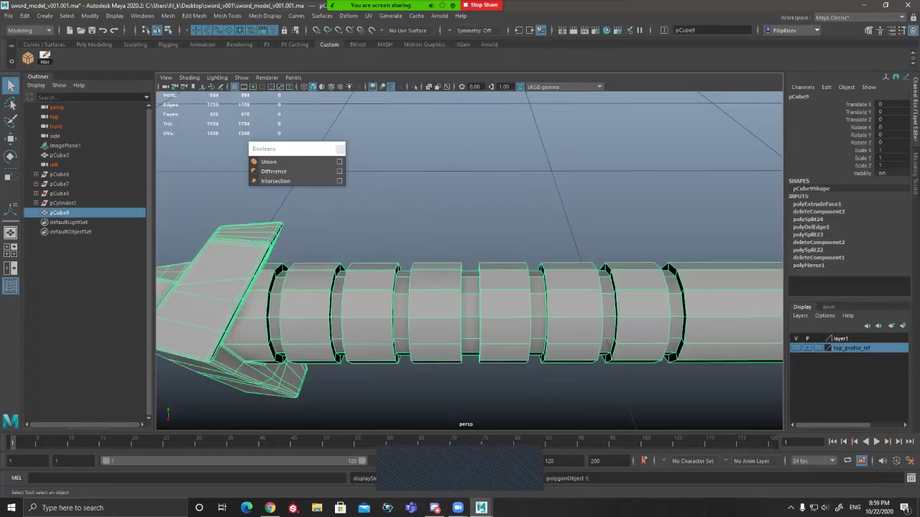
middle_click_drag(460, 309, 495, 322, "alt")
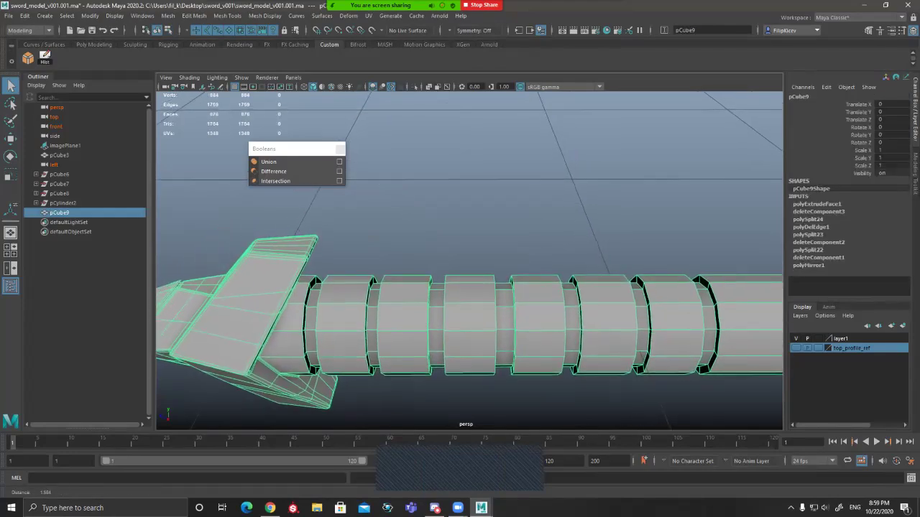
scroll(438, 309, "up", 2)
key("F8")
key("F8")
Step: Insert an edge loop around the plain end section of the handle with Multi-Cut and preview the mesh smoothed
middle_click_drag(438, 309, 221, 288, "alt")
left_click_drag(475, 309, 476, 248, "alt")
middle_click_drag(476, 273, 352, 289, "alt")
scroll(460, 309, "up", 1)
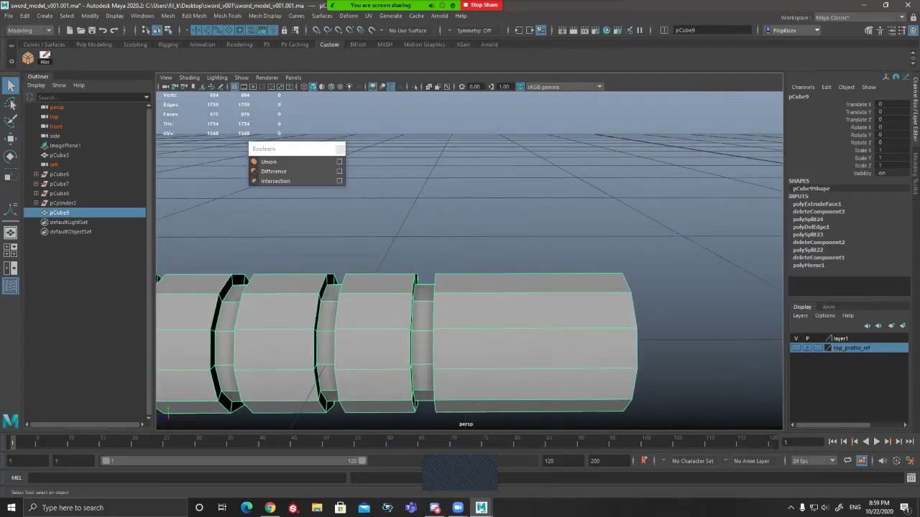
left_click_drag(460, 309, 463, 281, "alt")
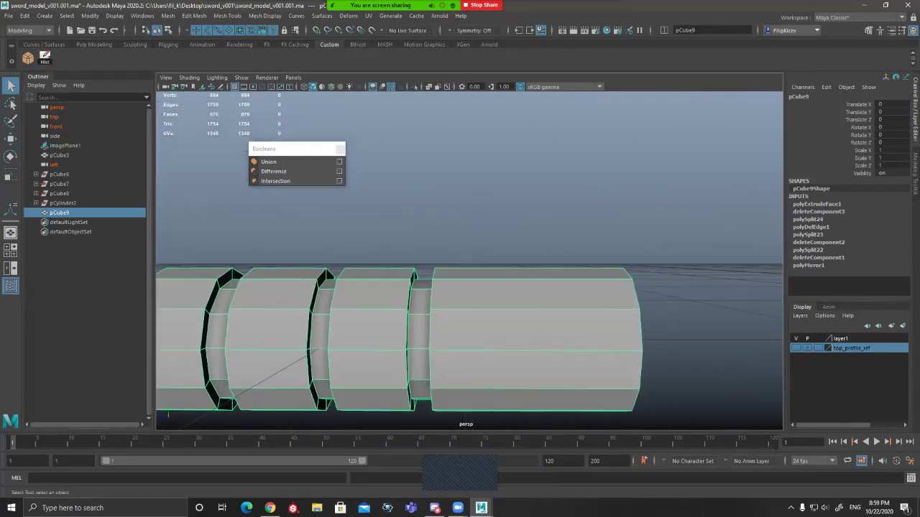
key("ctrl+shift+x")
left_click(511, 350, "ctrl")
left_click_drag(487, 331, 477, 368, "alt")
key("q")
key("3")
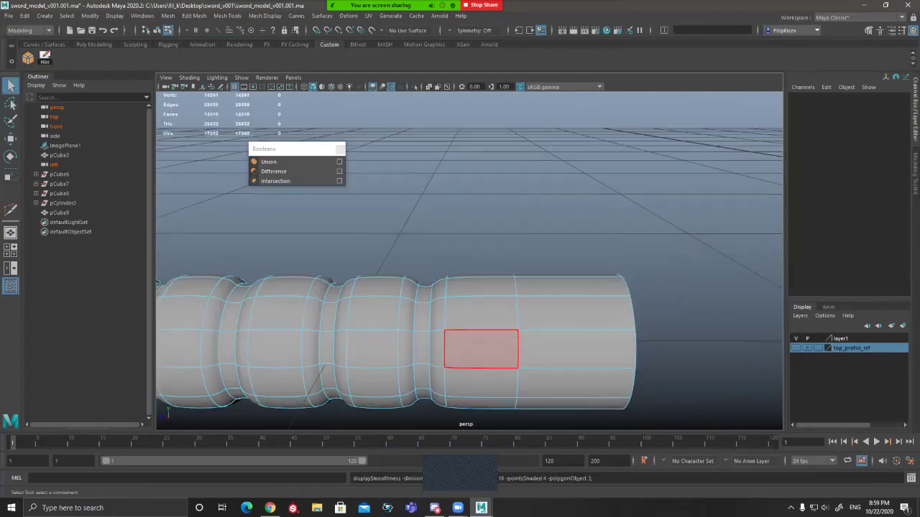
Step: Return to object selection, clear the selection and examine the whole smoothed pommel and handle
key("F8")
left_click(496, 241)
scroll(481, 302, "down", 6)
middle_click_drag(402, 302, 575, 299, "alt")
left_click_drag(475, 309, 477, 289, "alt")
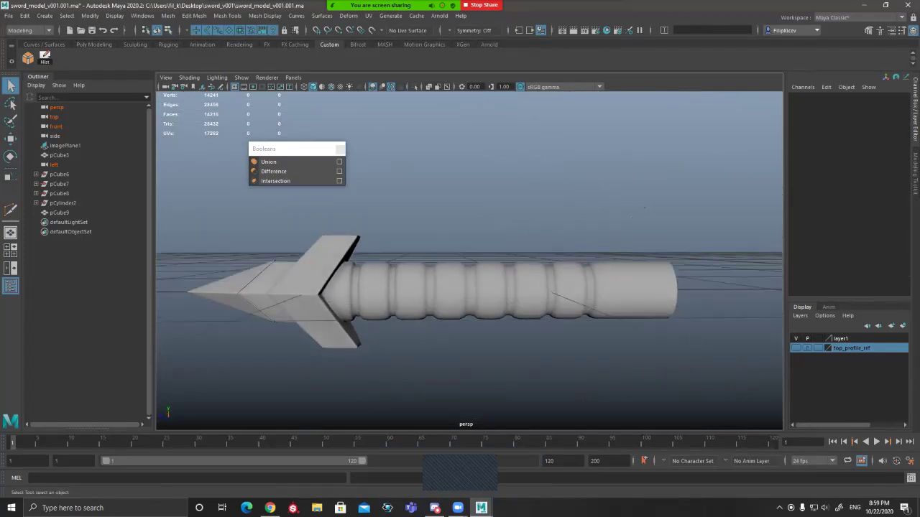
Step: Switch to the side view and select the handle mesh to compare its rings with the reference image
key("space")
key("space")
scroll(470, 261, "up", 10)
scroll(469, 261, "down", 2)
middle_click_drag(503, 280, 431, 283, "alt")
left_click(64, 146)
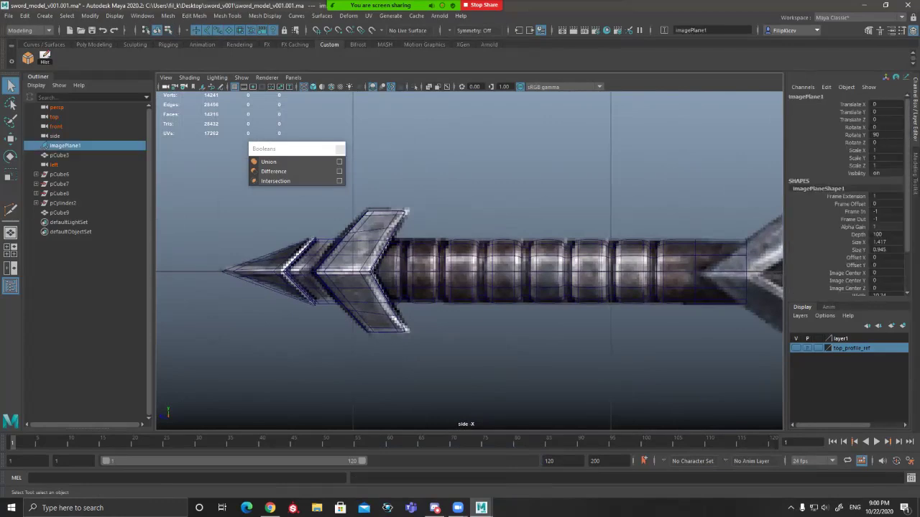
left_click(460, 272)
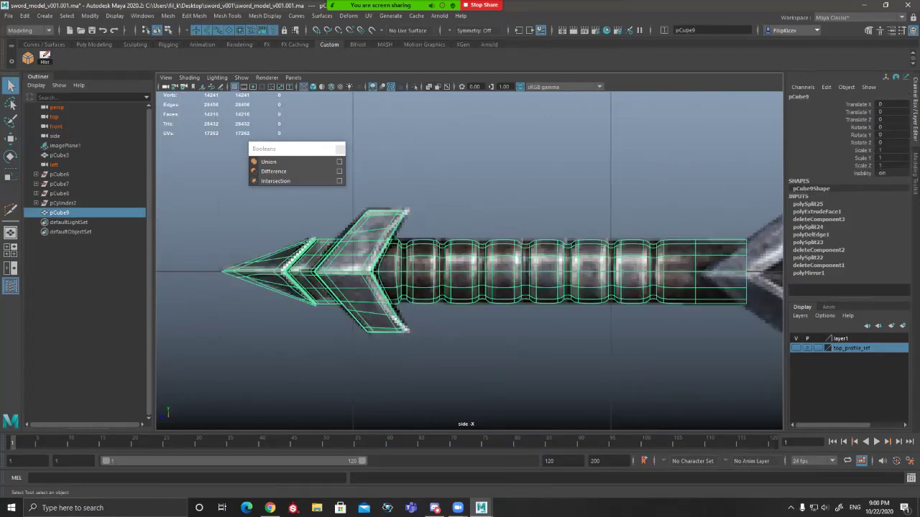
Step: Return to the perspective view, turn off the smooth preview and examine the recessed grip rings along the handle
key("space")
key("space")
left_click(474, 345)
left_click_drag(475, 337, 500, 356, "alt")
left_click(460, 291)
left_click_drag(460, 291, 433, 235, "alt")
key("1")
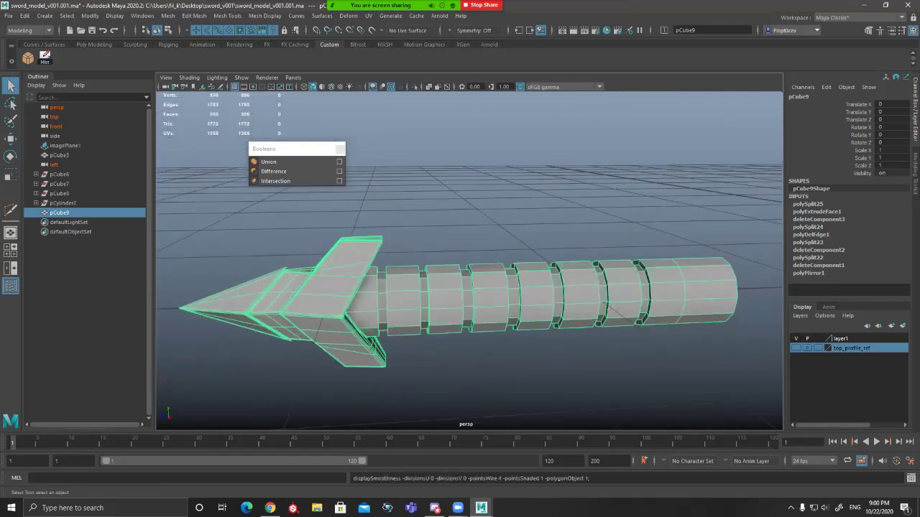
left_click_drag(433, 273, 455, 286, "alt")
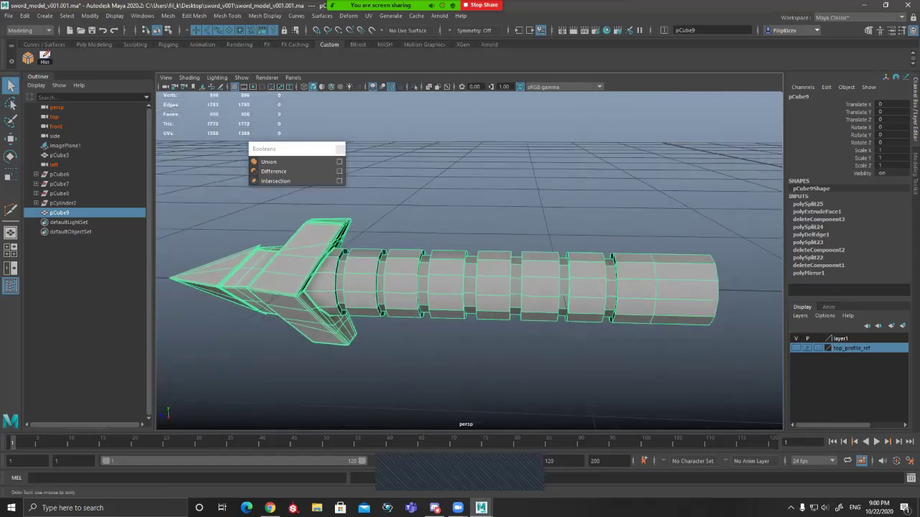
scroll(454, 286, "up", 3)
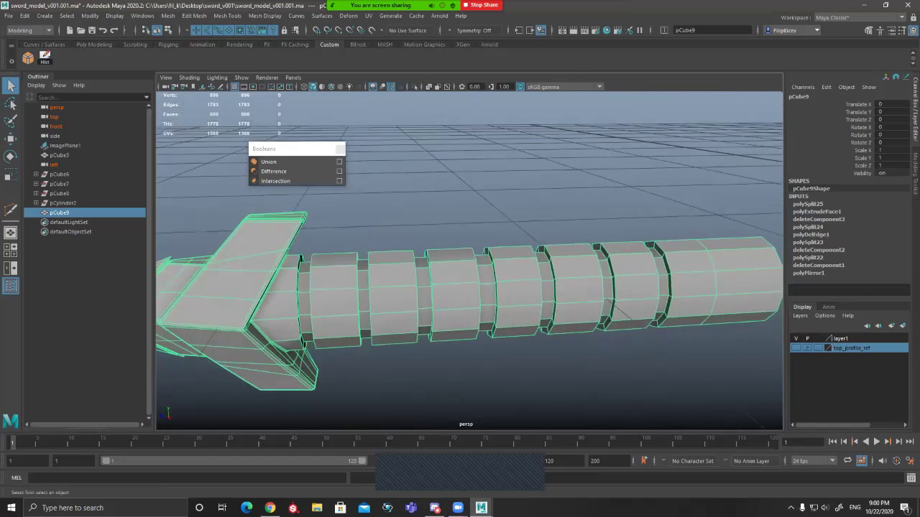
left_click_drag(454, 286, 430, 289, "alt")
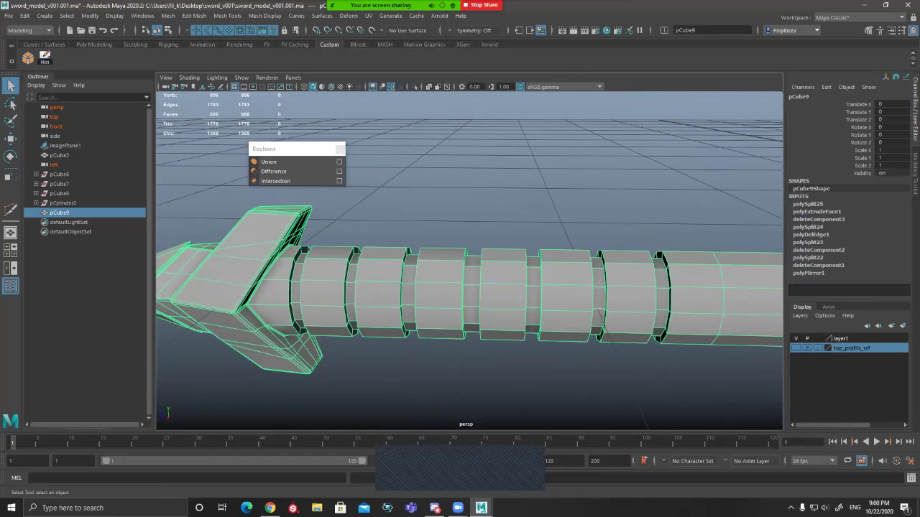
left_click_drag(429, 289, 452, 272, "alt")
scroll(430, 286, "down", 1)
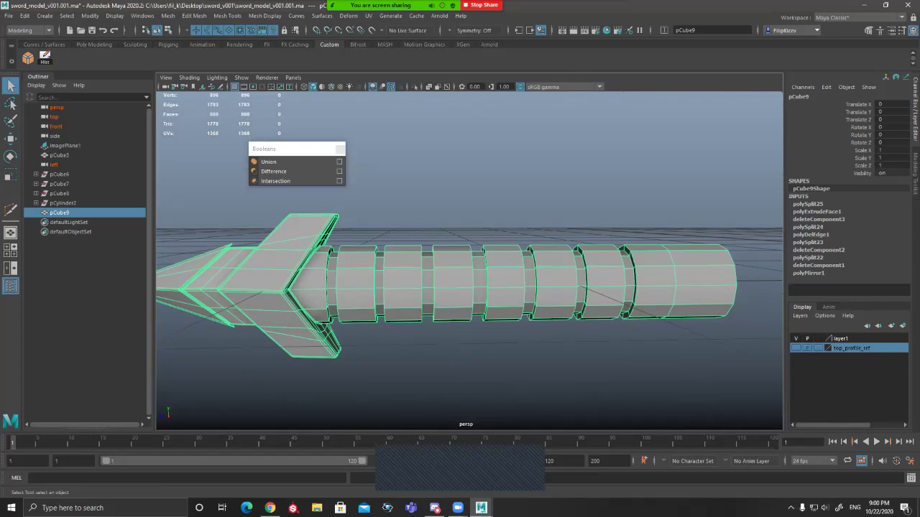
mouse_move(452, 272)
left_mouse_down("alt")
mouse_move(456, 289)
mouse_move(460, 274)
left_mouse_up("alt")
scroll(460, 273, "down", 2)
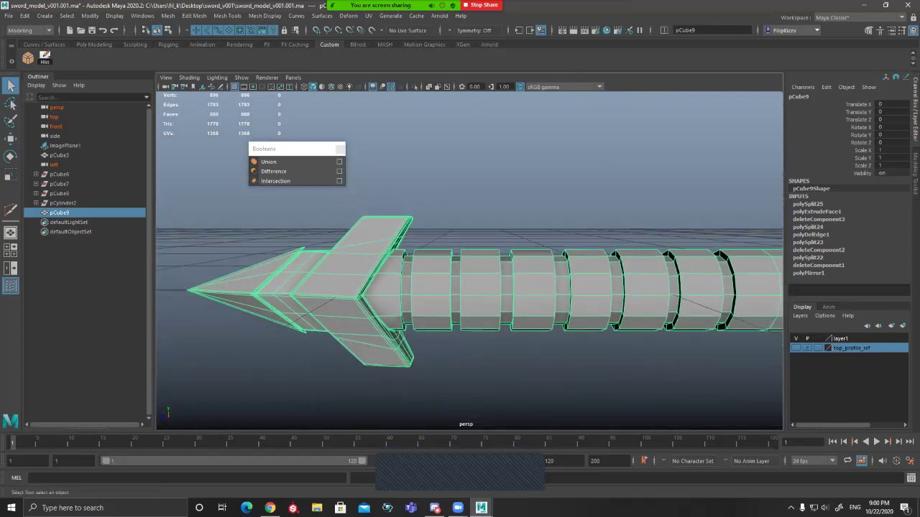
scroll(470, 261, "up", 2)
left_click_drag(469, 261, 455, 280, "alt")
scroll(469, 261, "down", 3)
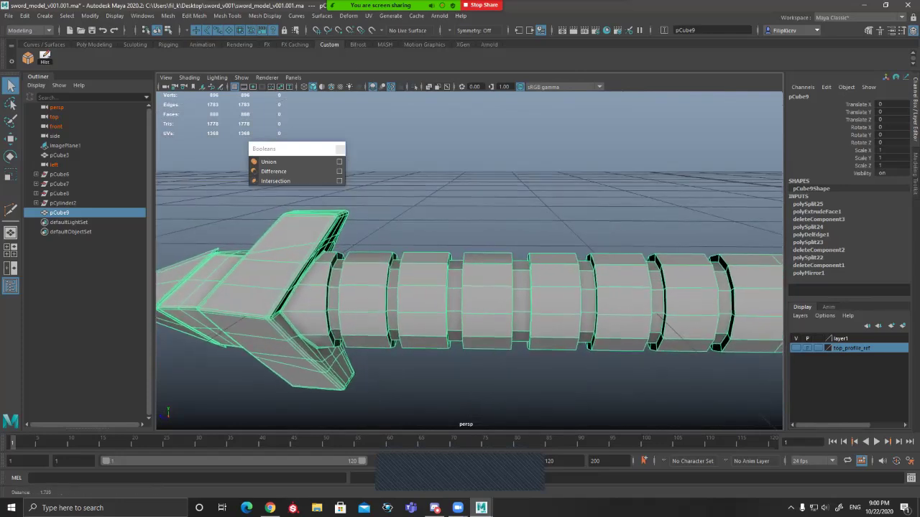
scroll(469, 261, "up", 2)
middle_click_drag(469, 261, 506, 264, "alt")
scroll(469, 261, "down", 2)
Step: Preview the handle smoothed and compare its rings with the reference image in the side view
key("3")
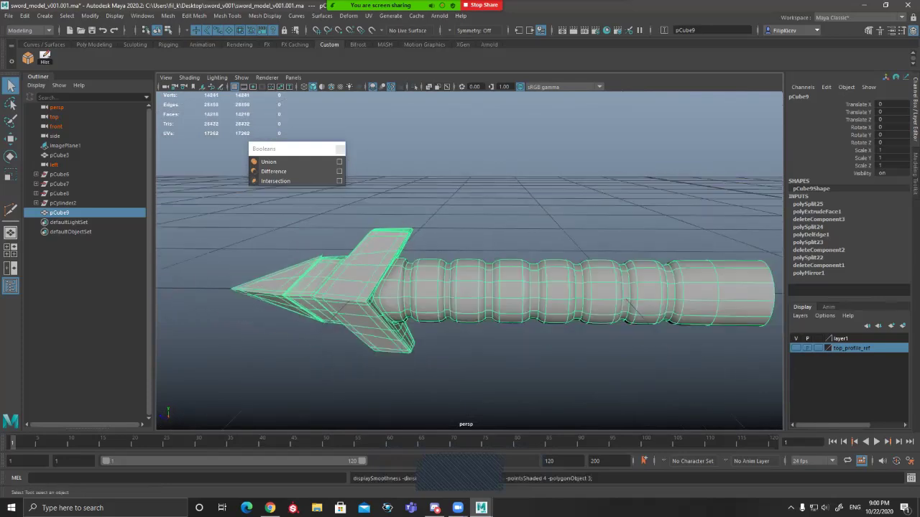
left_click(446, 216)
left_click_drag(446, 216, 480, 277, "alt")
left_click(480, 298)
scroll(469, 261, "up", 3)
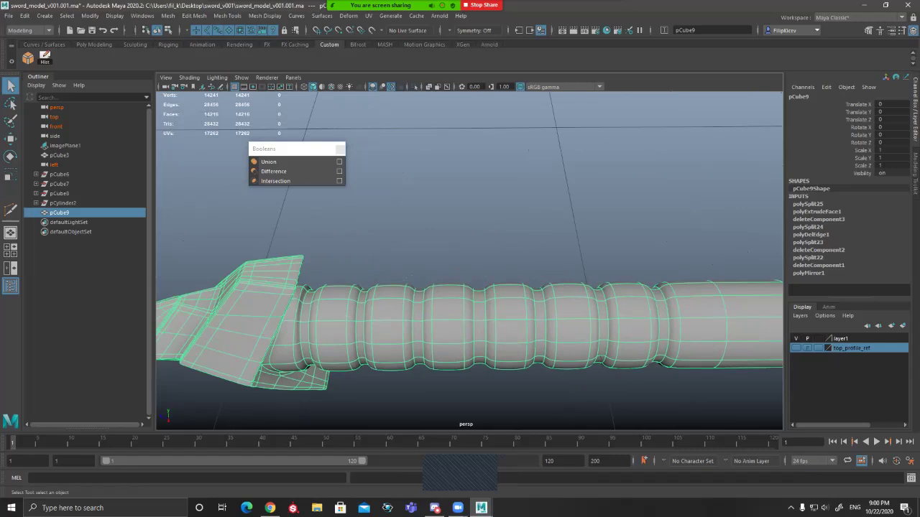
scroll(469, 261, "down", 3)
left_click_drag(469, 280, 464, 229, "alt")
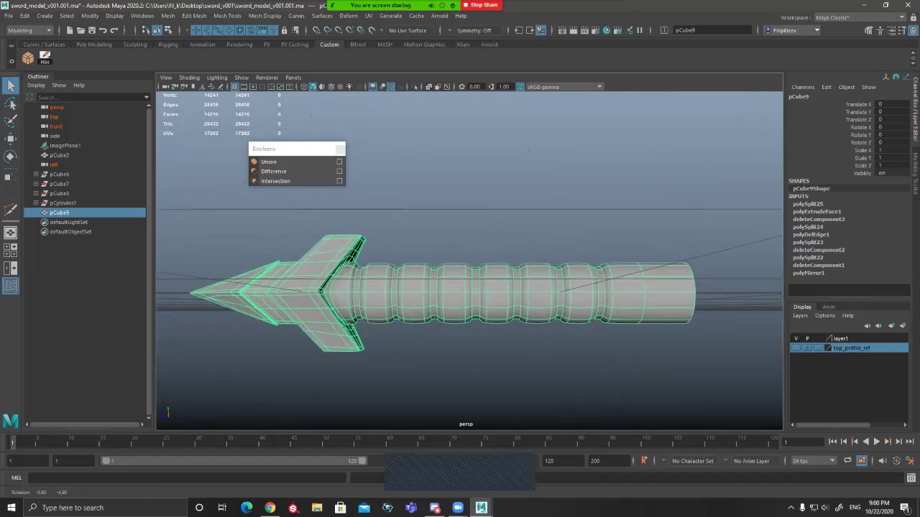
key("space")
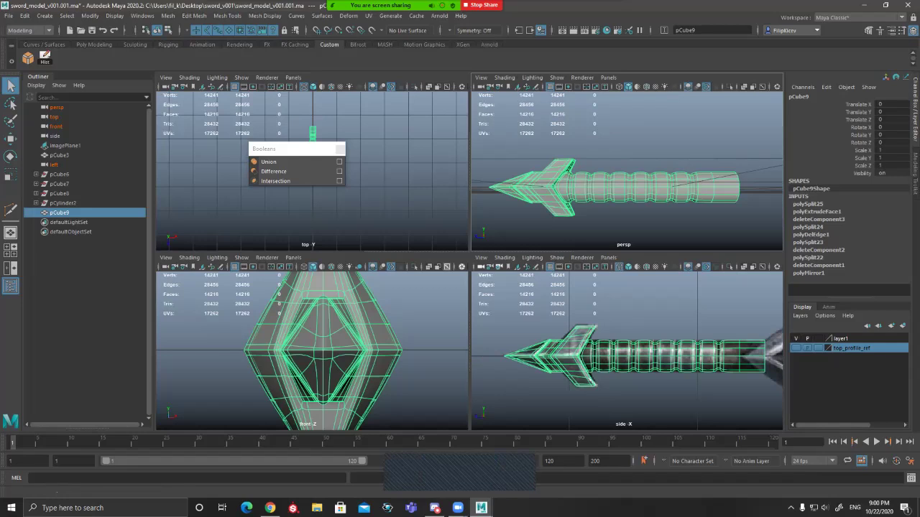
key("space")
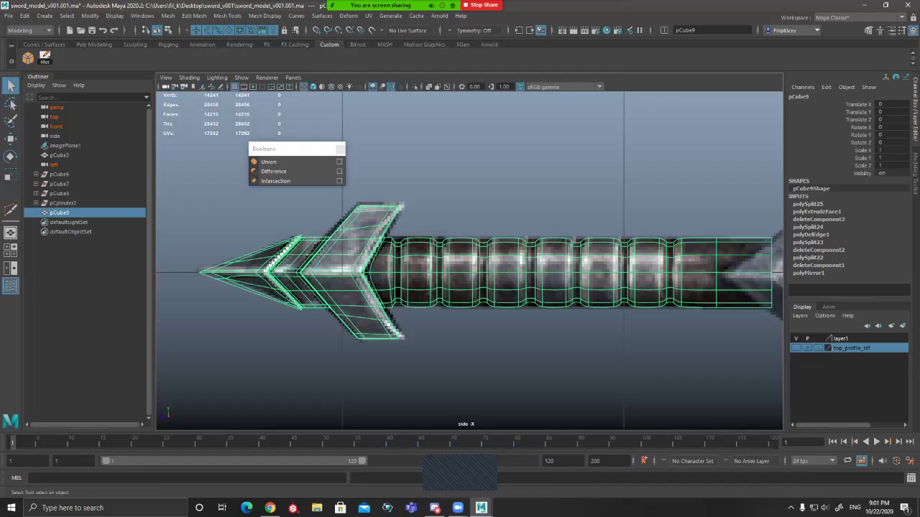
Step: Return to the unsmoothed perspective view and select the border edge loops of the recesses nearest the handle's plain end section
key("space")
key("space")
key("1")
middle_click_drag(403, 309, 522, 283, "alt")
left_click_drag(522, 282, 460, 274, "alt")
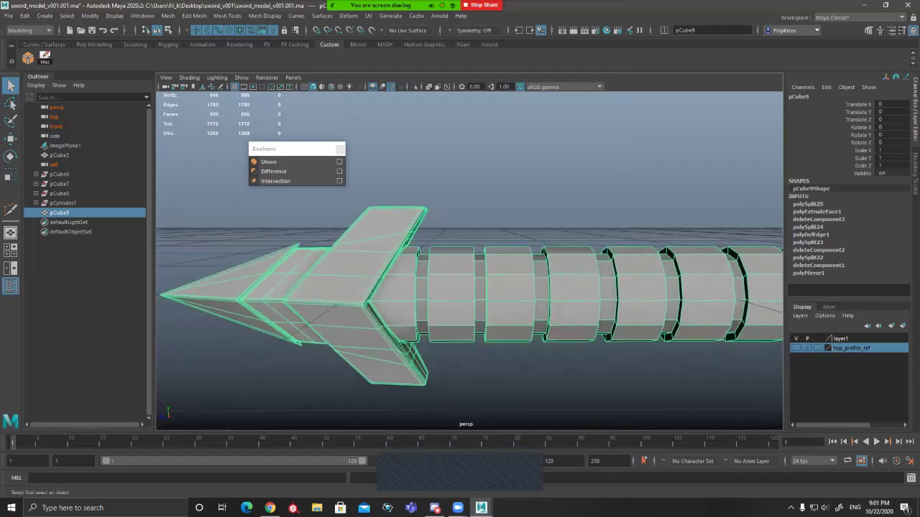
key("F10")
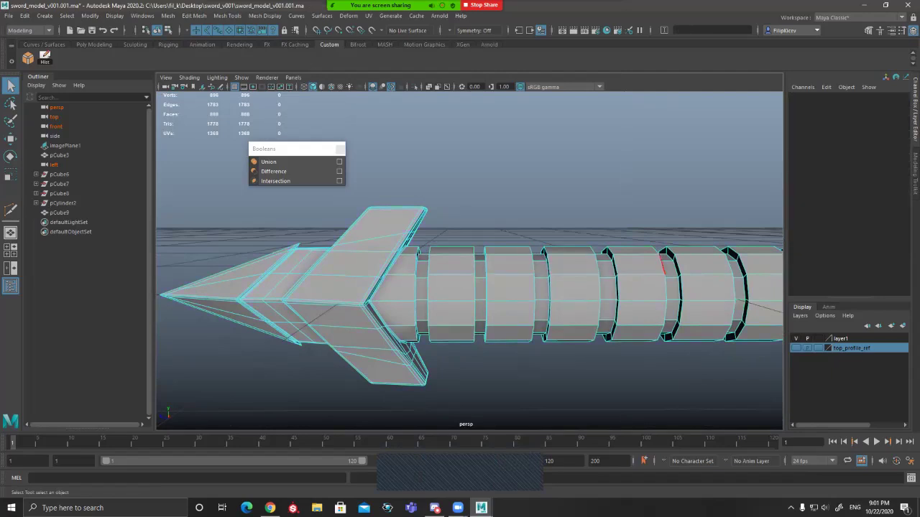
middle_click_drag(662, 266, 421, 273, "alt")
scroll(614, 279, "up", 3)
double_click(615, 279)
left_click_drag(615, 279, 528, 286, "alt")
double_click(626, 274, "shift")
double_click(523, 277, "shift")
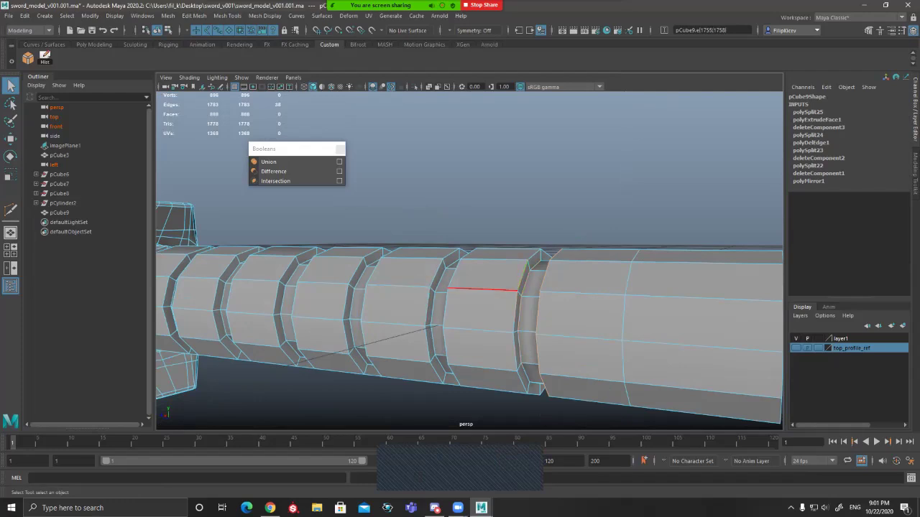
left_click_drag(483, 287, 525, 273, "alt")
double_click(567, 277, "shift")
double_click(449, 281, "shift")
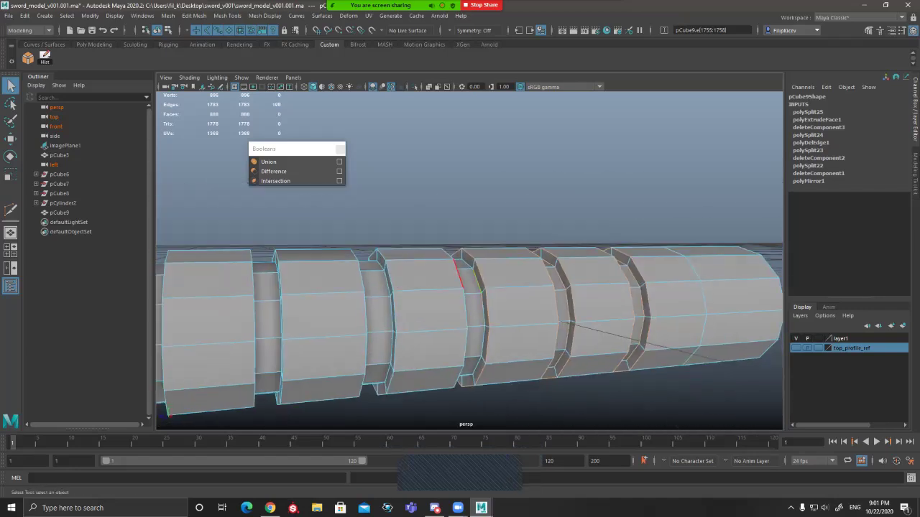
Step: Add the border edge loops of the remaining recesses up to the pommel to the edge selection
double_click(460, 274, "shift")
left_click_drag(460, 274, 332, 295, "alt")
double_click(358, 283, "shift")
double_click(489, 283, "shift")
double_click(385, 273, "shift")
double_click(430, 283, "shift")
double_click(429, 290, "shift")
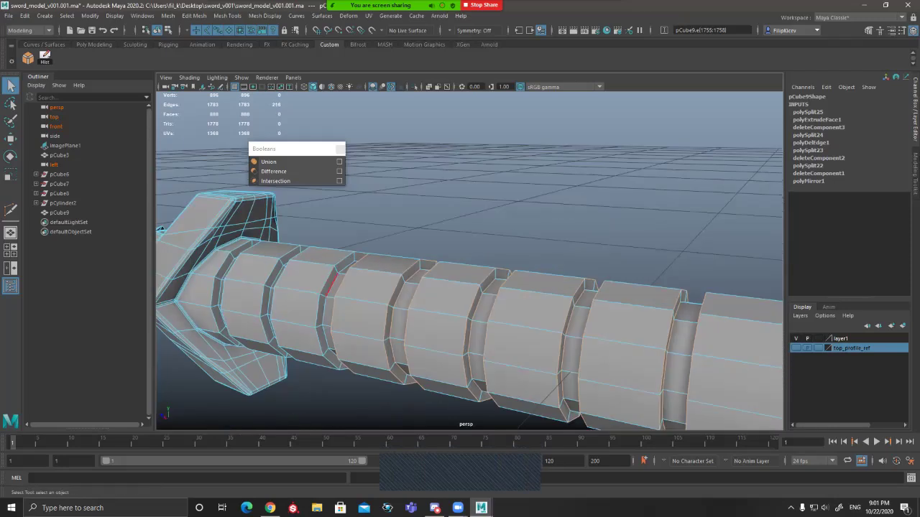
double_click(330, 284, "shift")
left_click_drag(308, 320, 424, 322, "alt")
double_click(379, 311, "shift")
left_click(367, 352, "shift")
double_click(344, 324, "shift")
left_click_drag(344, 324, 308, 307, "alt")
double_click(396, 316, "shift")
double_click(305, 306, "shift")
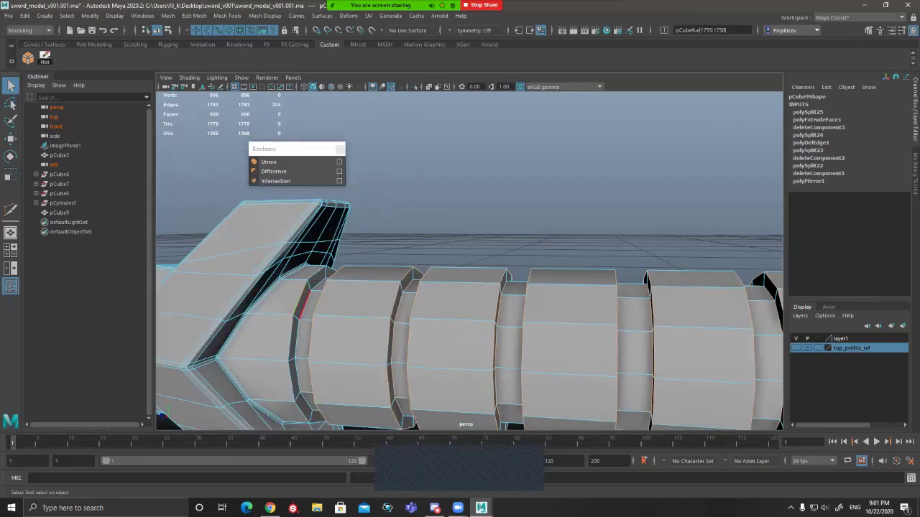
double_click(305, 306, "shift")
scroll(352, 312, "down", 5)
left_click_drag(367, 311, 554, 302, "alt")
Step: Try a Bevel with a fraction of 1 on all selected ring edge loops, then undo it
left_click(227, 15)
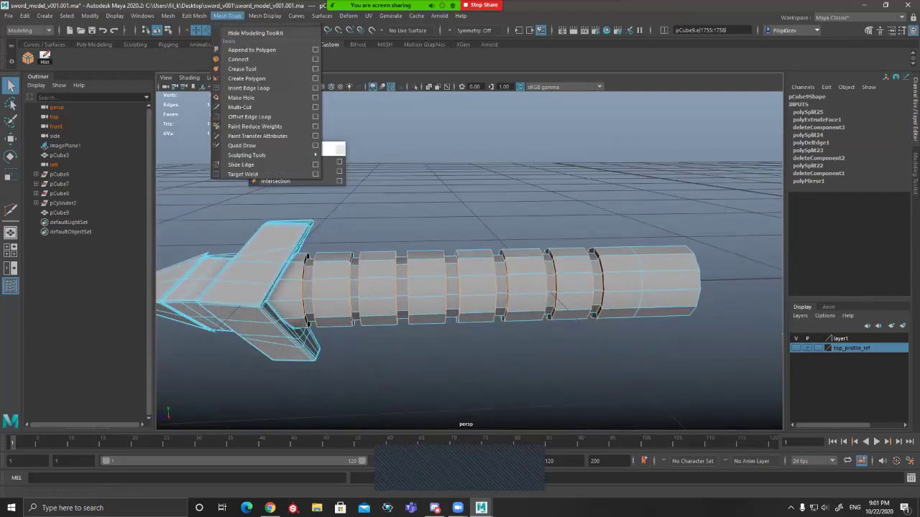
mouse_move(194, 15)
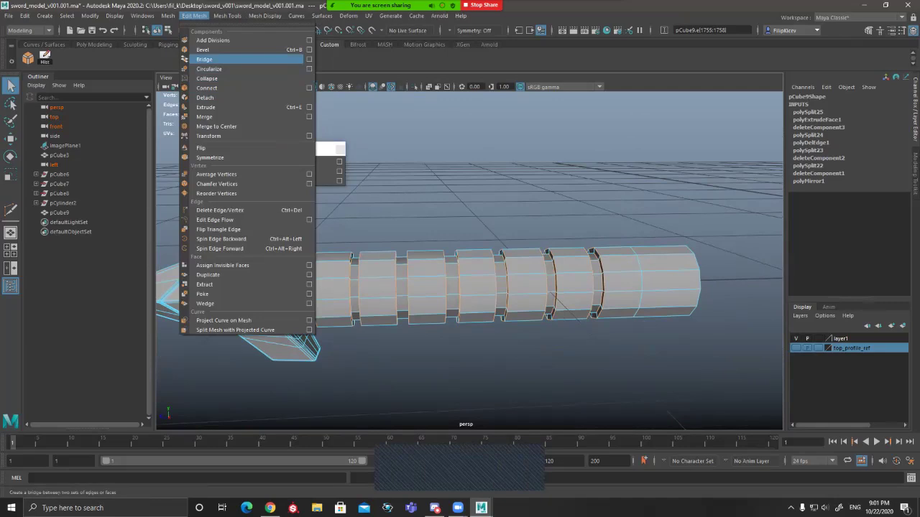
left_click(203, 49)
scroll(431, 294, "up", 8)
left_click_drag(374, 287, 402, 294, "alt")
scroll(438, 287, "up", 6)
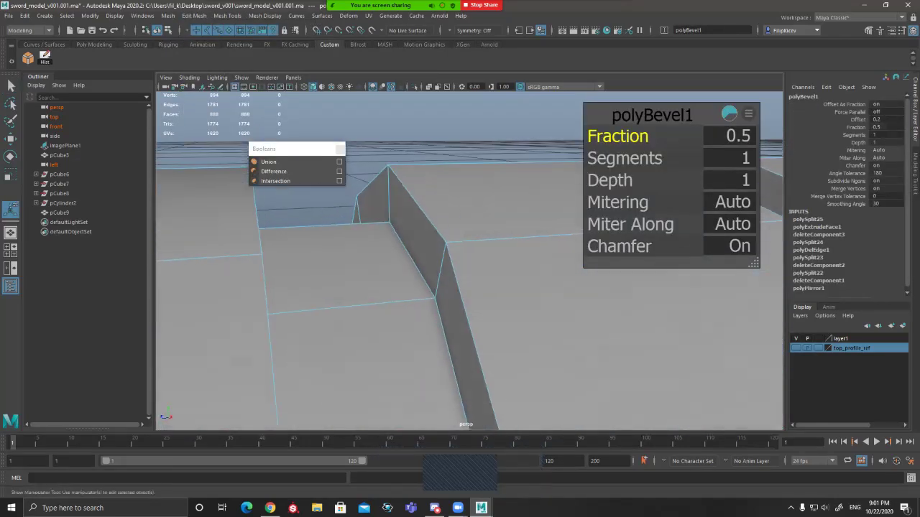
middle_click_drag(418, 206, 488, 209)
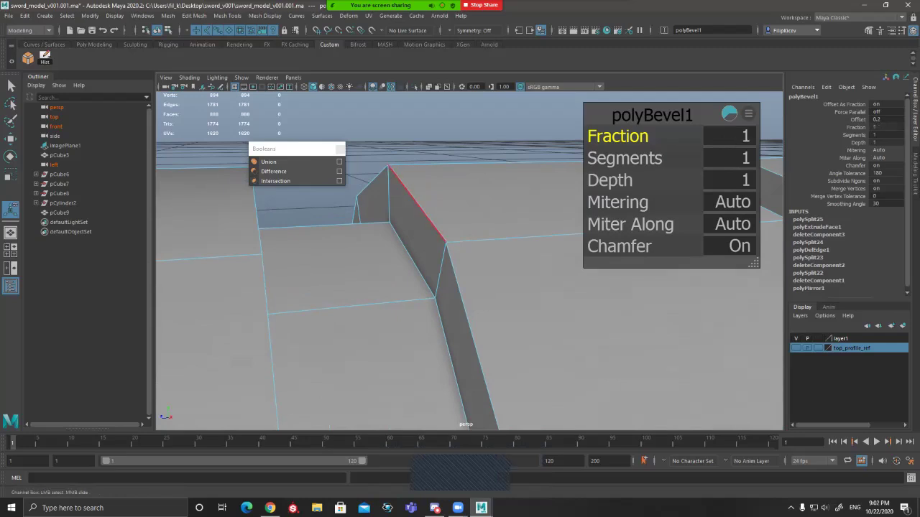
scroll(402, 280, "down", 10)
key("ctrl+z")
key("ctrl+z")
Step: Preview the mesh smoothed, try a Bevel with a fraction of 0.5 on the selected ring loops, and undo it
middle_click_drag(389, 284, 480, 279, "alt")
key("3")
middle_click_drag(323, 263, 458, 252, "alt")
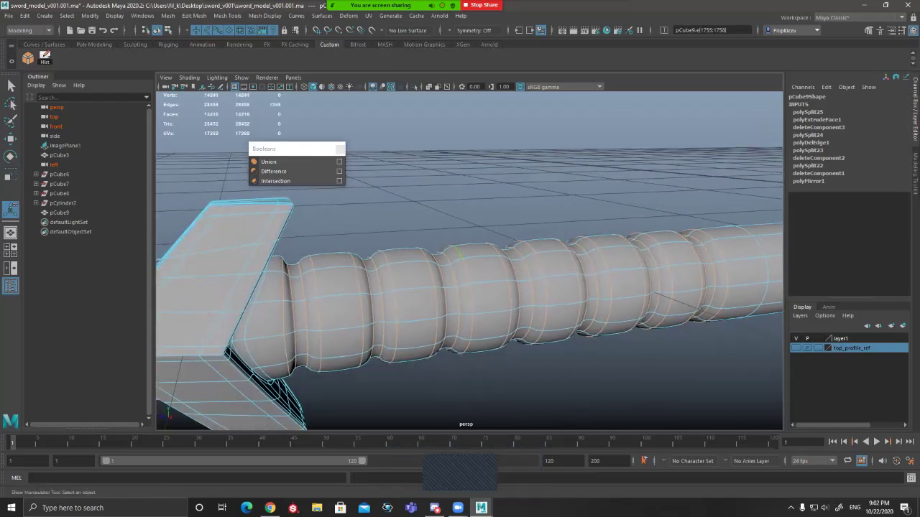
left_click(168, 16)
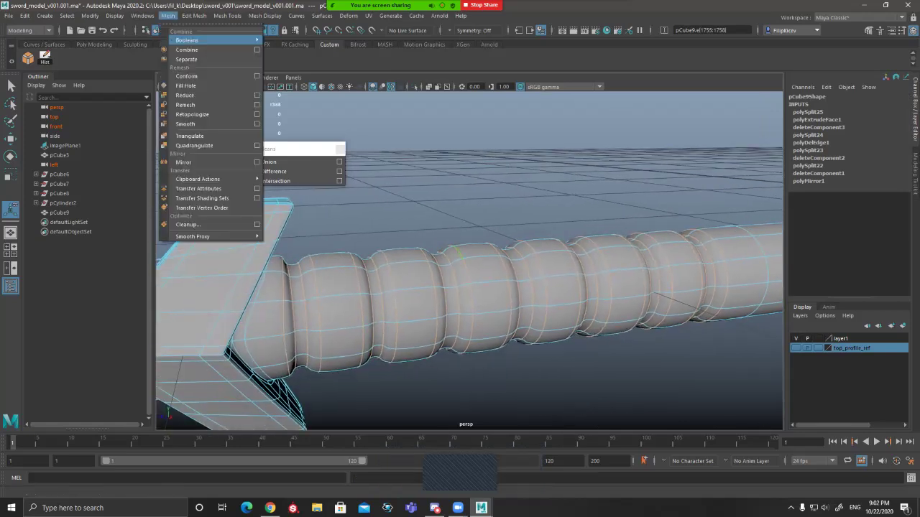
key("ctrl+b")
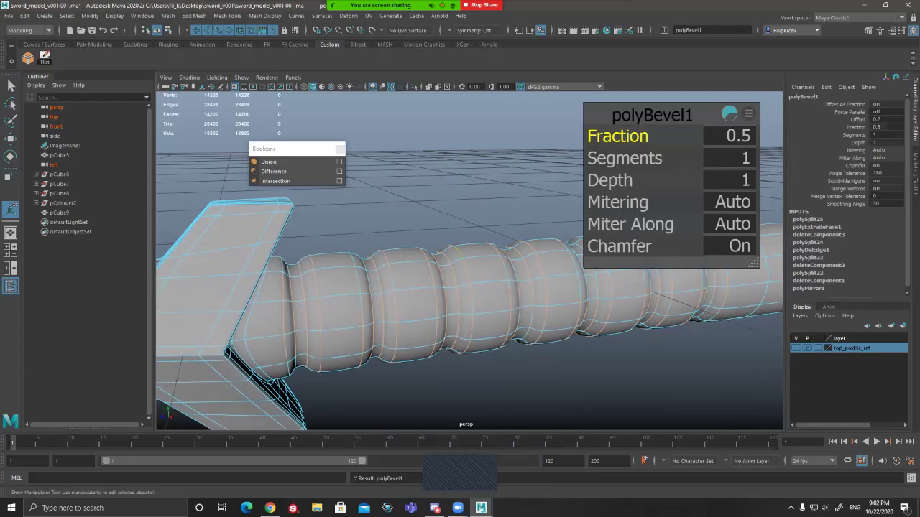
left_click_drag(460, 273, 376, 263, "alt")
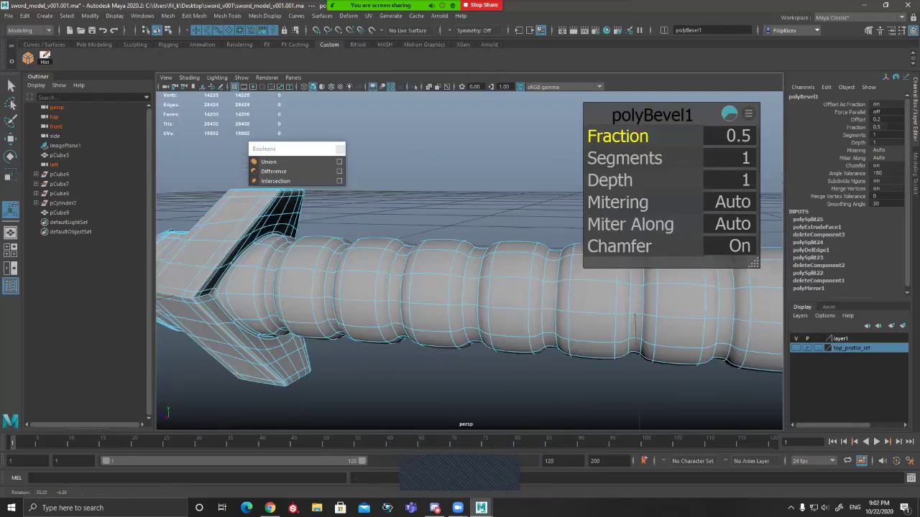
left_click_drag(503, 284, 262, 291, "alt")
left_click_drag(327, 309, 506, 302, "alt")
scroll(511, 305, "up", 4)
key("ctrl+z")
key("ctrl+z")
key("ctrl+z")
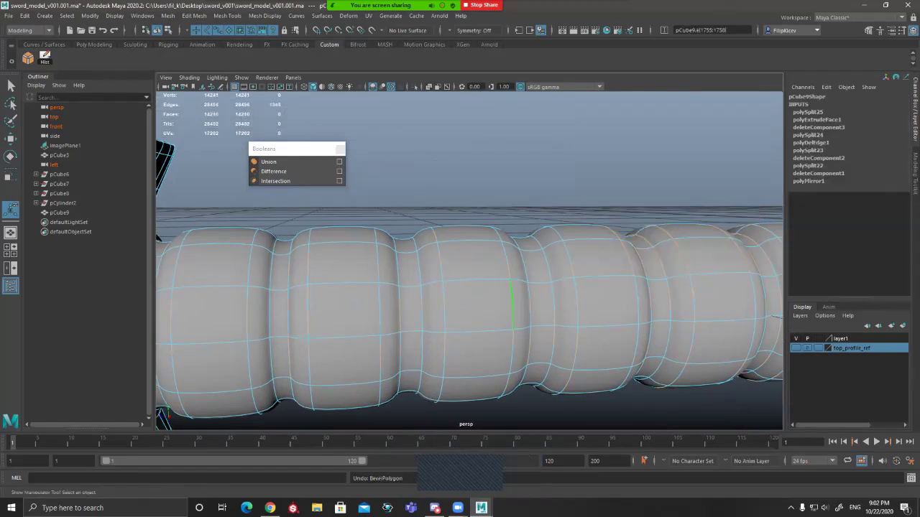
Step: Turn off the smooth preview and select only the two edge loops of the recess wall beside the plain end section
middle_click_drag(511, 304, 336, 308, "alt")
key("1")
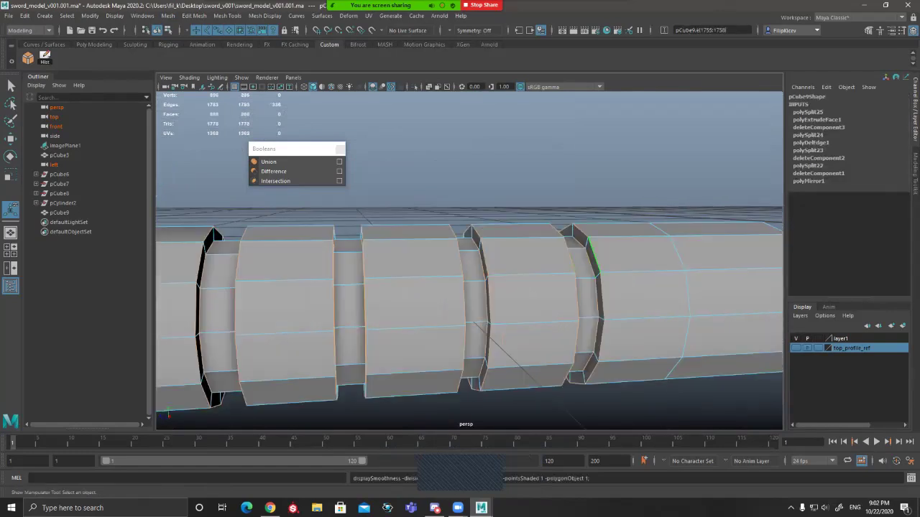
key("q")
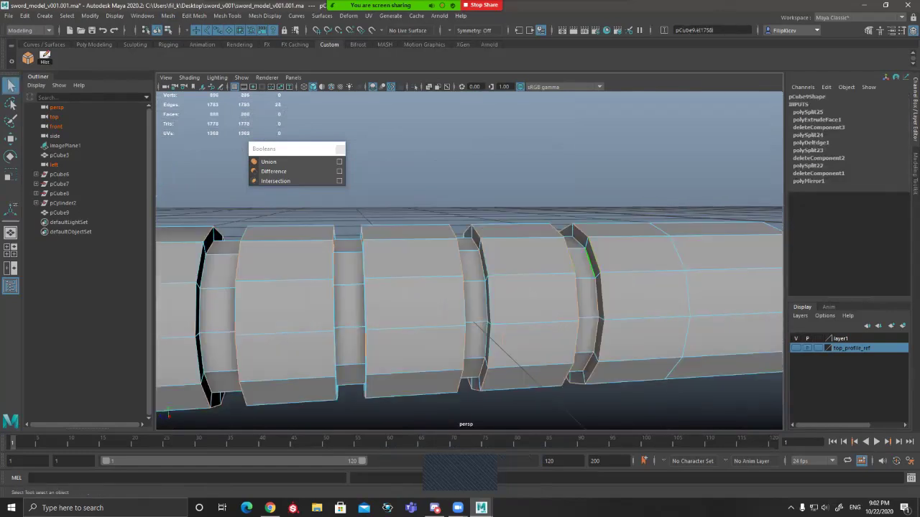
Step: Try beveling the recess wall's edge loops with a fraction of 0.5, preview the result smoothed, and undo back to the edge selection
key("ctrl+b")
key("q")
left_click(433, 261)
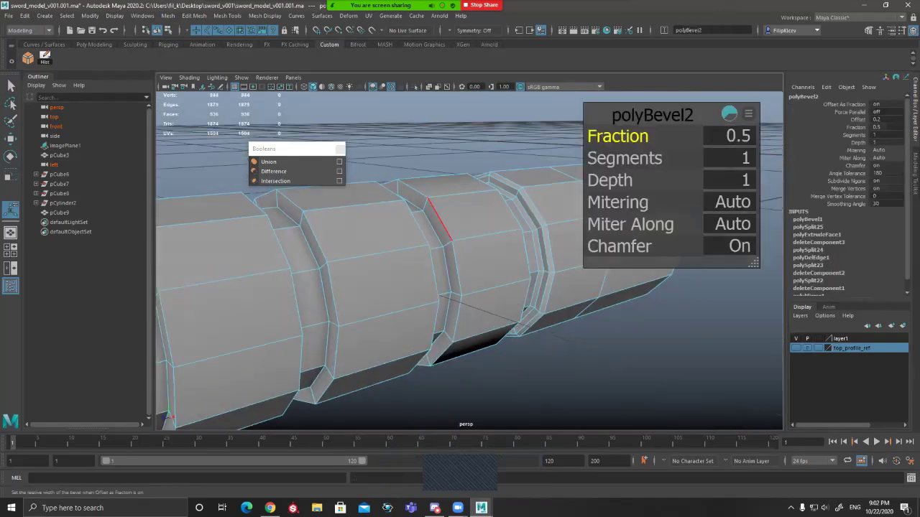
left_click_drag(437, 215, 478, 248, "alt")
key("3")
key("q")
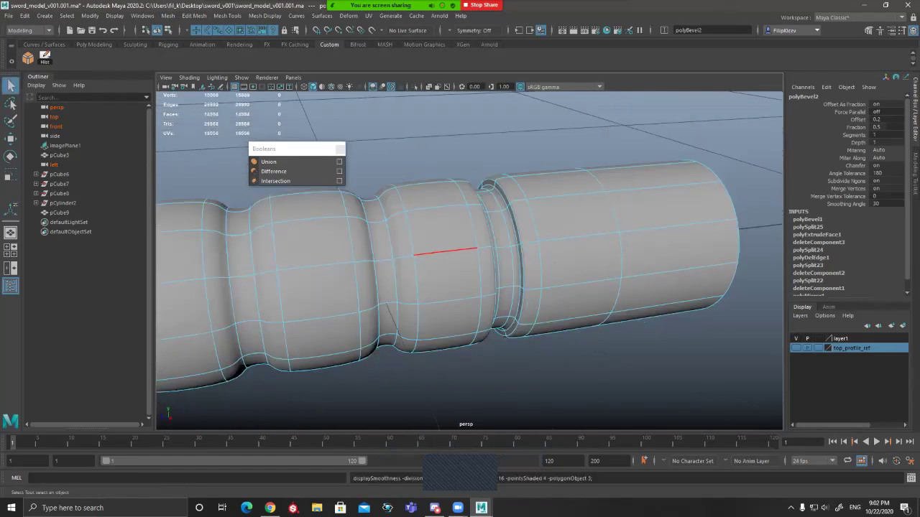
left_click_drag(447, 267, 477, 252, "alt")
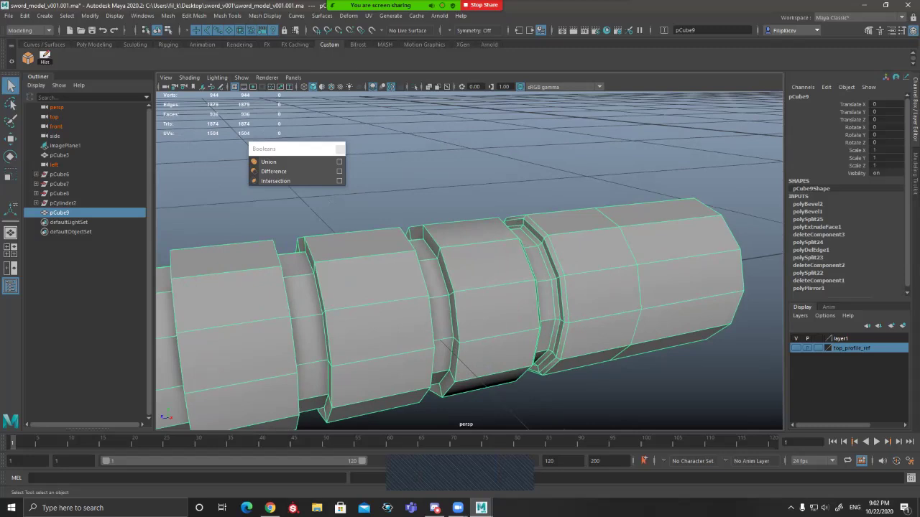
key("ctrl+z")
key("ctrl+z")
key("ctrl+z")
Step: Bevel the recess wall's two edge loops with a fraction of 0.5 and additional segments, check it smoothed, and return to the unsmoothed object
left_click_drag(532, 263, 538, 306, "alt")
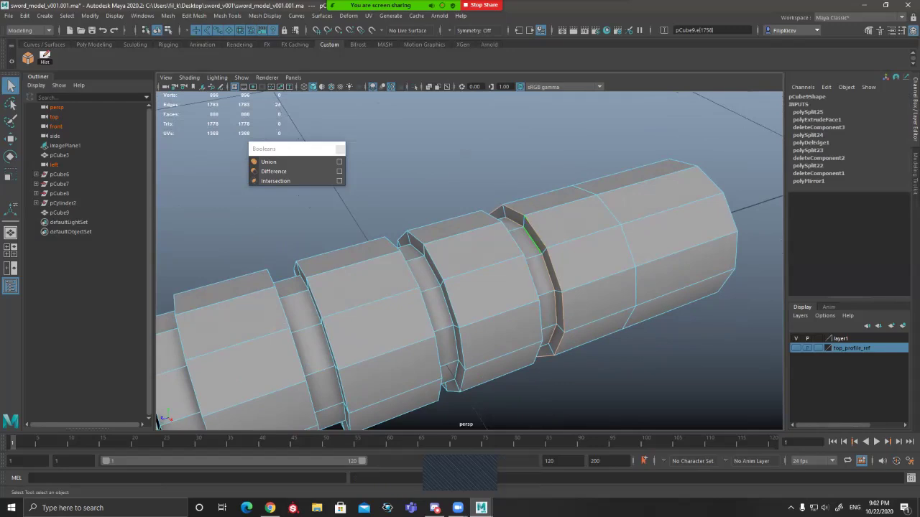
key("ctrl+b")
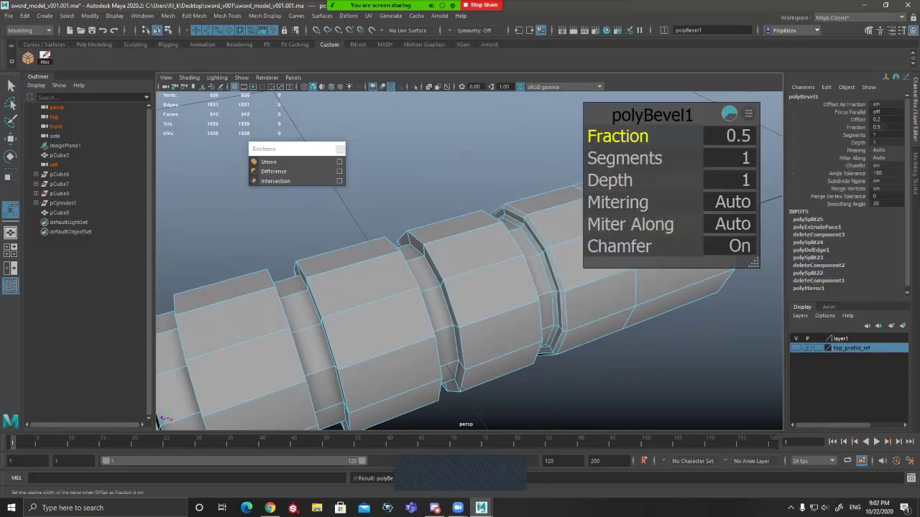
left_click_drag(625, 158, 636, 158)
left_click_drag(553, 269, 472, 285, "alt")
key("3")
key("q")
key("F8")
key("1")
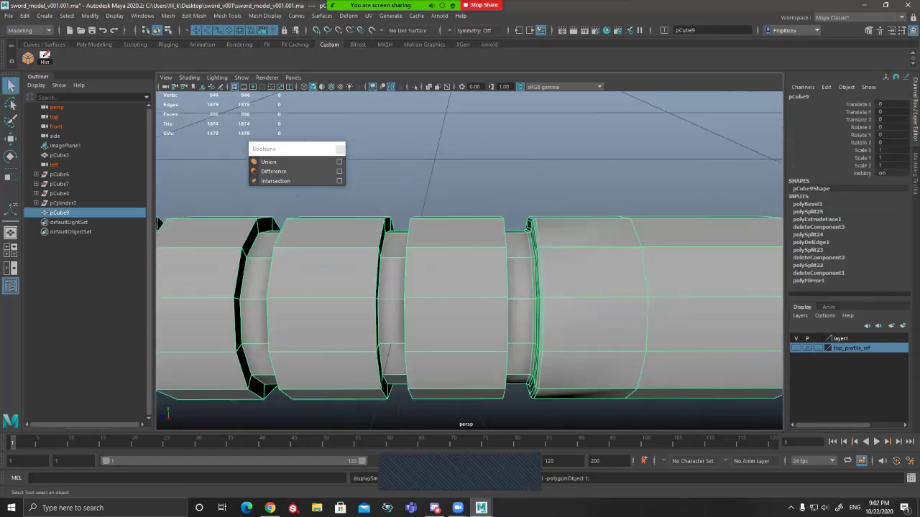
Step: Try bevel fractions between 0 and 1 on the recess wall beside the plain end section and preview the result smoothed
left_click(807, 204)
left_click(856, 235)
mouse_move(611, 273)
middle_mouse_down()
mouse_move(647, 273)
mouse_move(597, 273)
mouse_move(640, 273)
mouse_move(621, 273)
middle_mouse_up()
middle_click_drag(327, 268, 349, 268)
left_click_drag(348, 268, 409, 294, "alt")
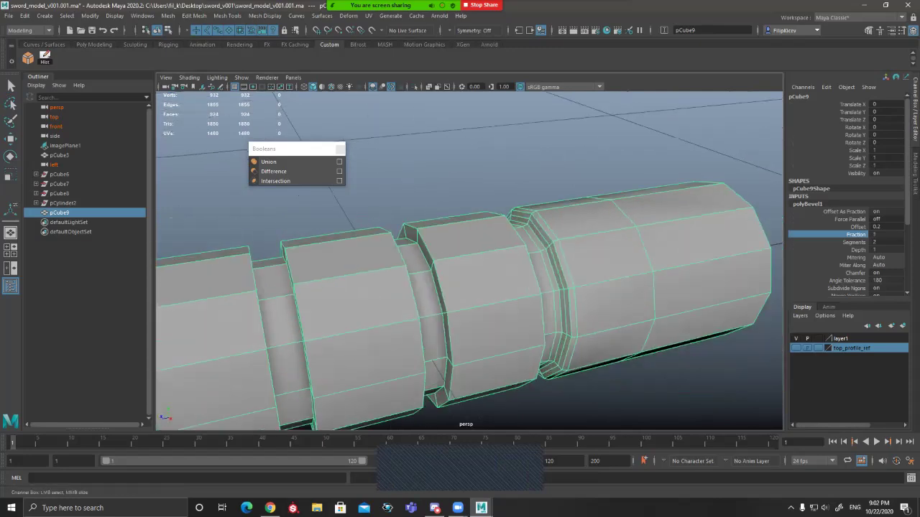
scroll(470, 260, "up", 6)
middle_click_drag(469, 273, 449, 273)
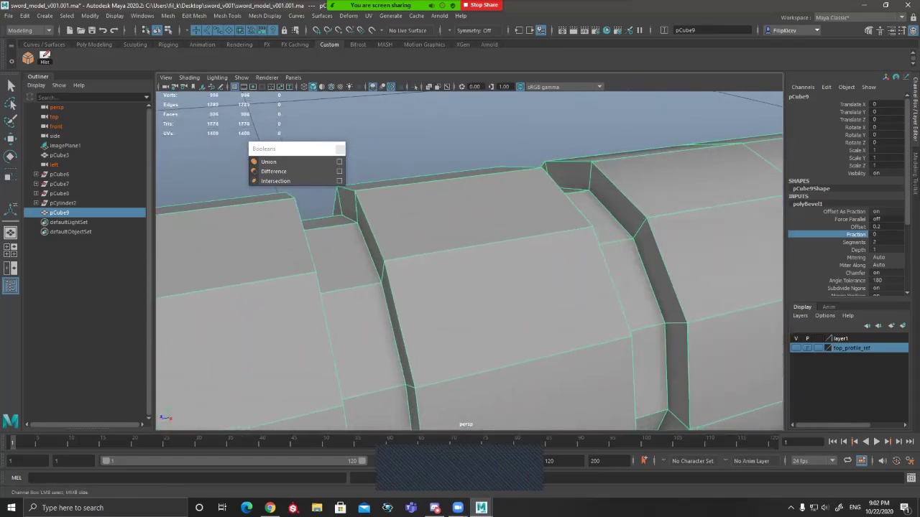
middle_click_drag(449, 273, 470, 273)
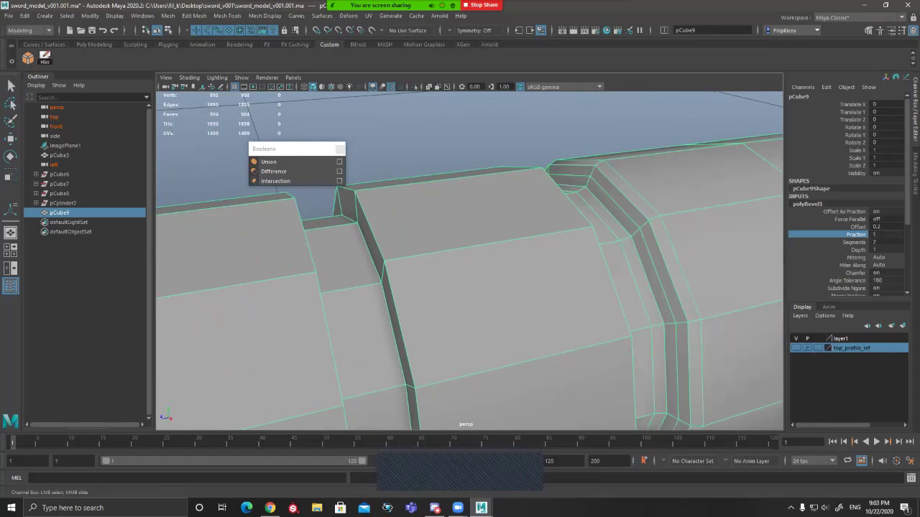
key("3")
key("1")
Step: Set the recess wall bevel's fraction to 0.6 and turn on the smooth preview
middle_click_drag(475, 287, 445, 287)
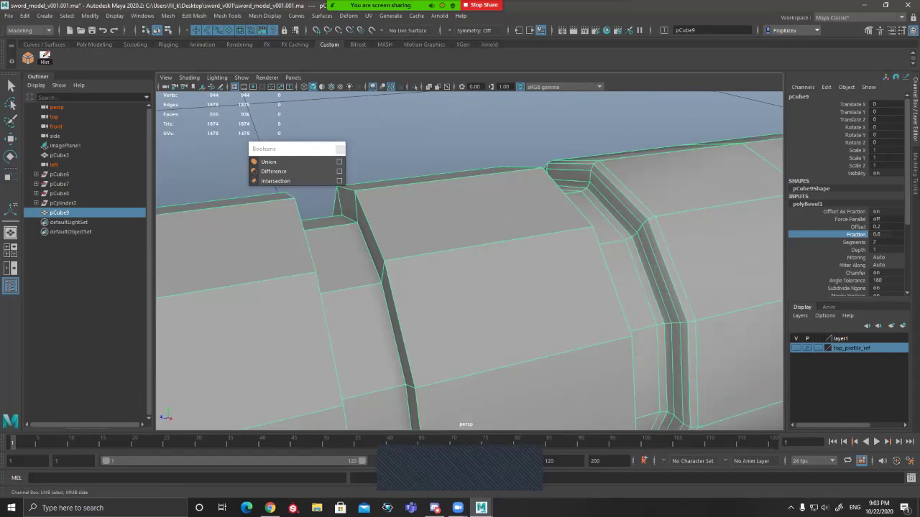
scroll(469, 261, "up", 1)
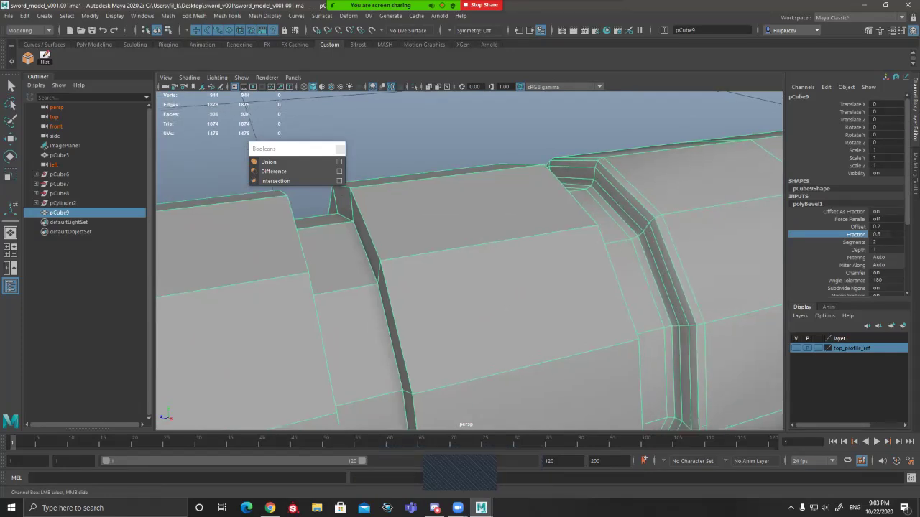
middle_click_drag(468, 287, 467, 287)
key("3")
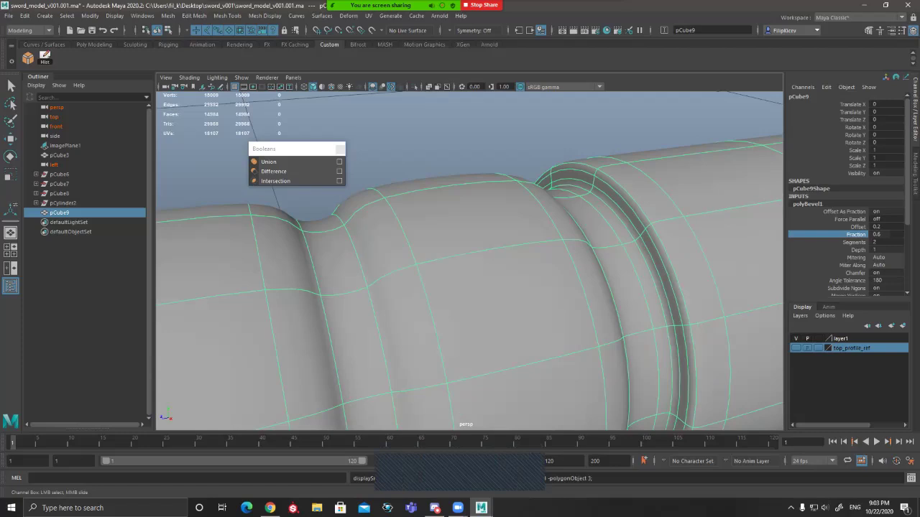
key("q")
Step: Examine the whole pommel and handle against the side reference image, including the guard and blade
left_click(432, 137)
scroll(470, 261, "down", 5)
mouse_move(431, 316)
left_mouse_down("alt")
mouse_move(468, 273)
mouse_move(488, 323)
mouse_move(438, 327)
left_mouse_up("alt")
scroll(470, 261, "down", 5)
scroll(470, 261, "down", 4)
left_click(446, 266)
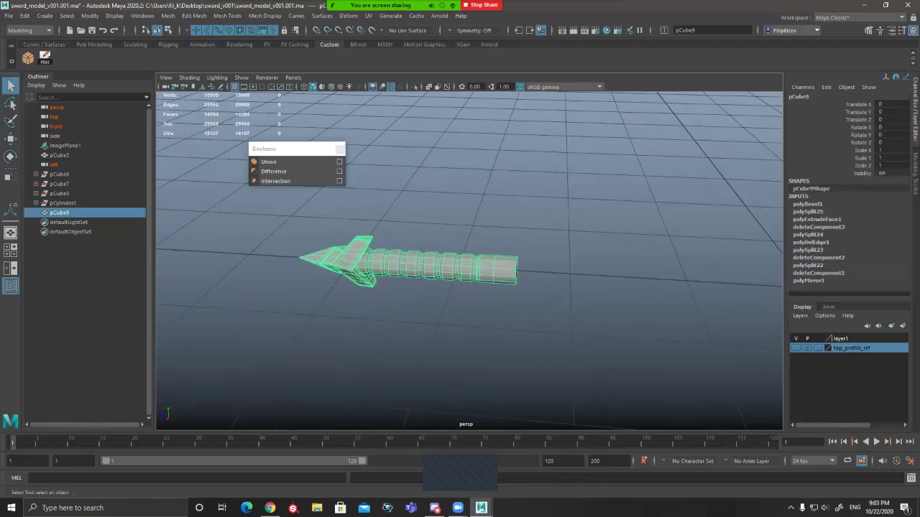
key("space")
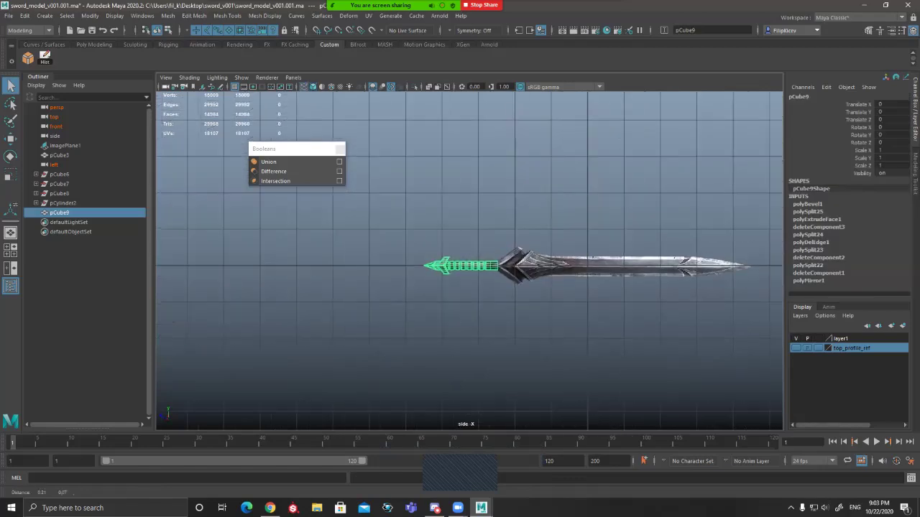
middle_click_drag(546, 258, 402, 266, "alt")
scroll(403, 267, "up", 3)
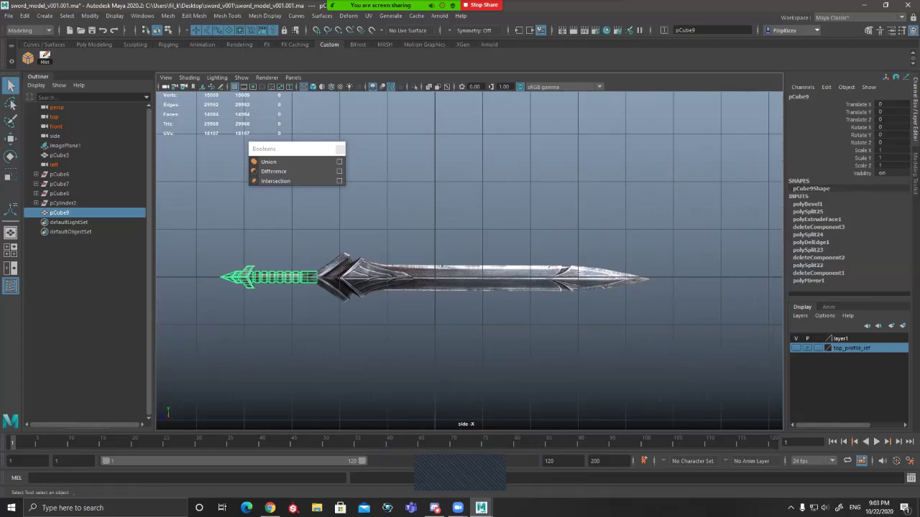
middle_click_drag(323, 277, 483, 271, "alt")
scroll(483, 271, "up", 5)
left_click_drag(483, 270, 468, 273, "alt")
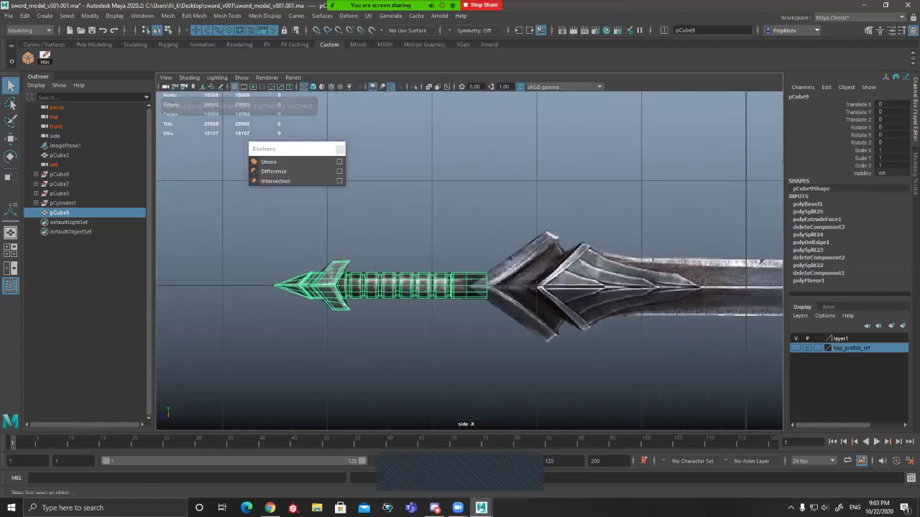
middle_click_drag(588, 248, 515, 269, "alt")
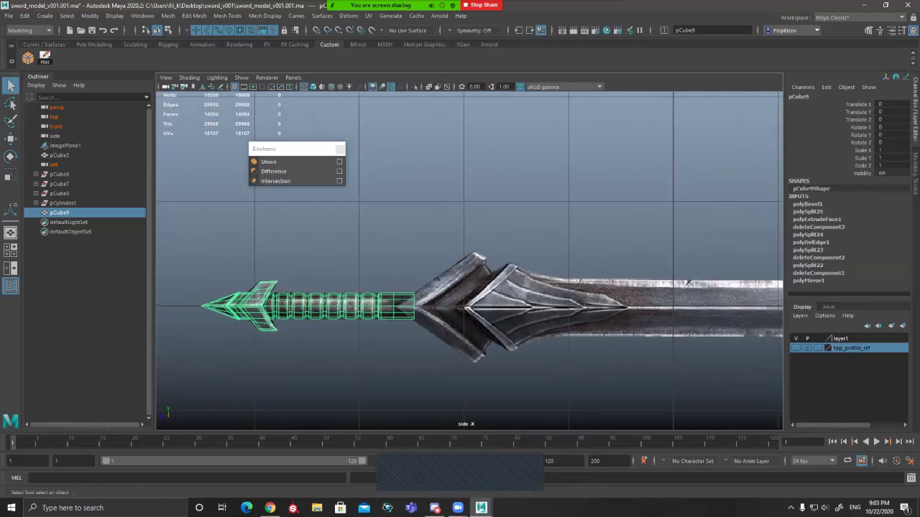
scroll(515, 268, "up", 1)
scroll(421, 288, "up", 4)
middle_click_drag(421, 287, 540, 246, "alt")
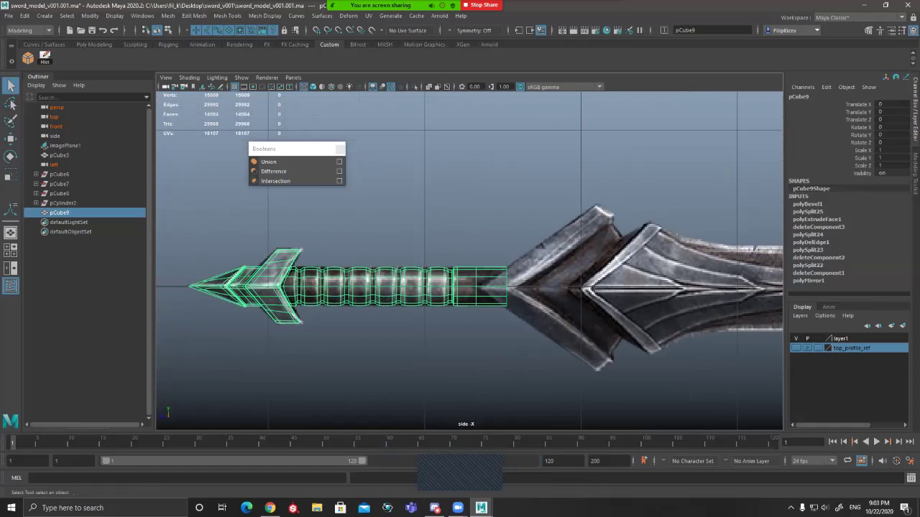
middle_click_drag(639, 207, 509, 191, "alt")
middle_click_drag(632, 244, 307, 244, "alt")
scroll(470, 261, "down", 9)
scroll(470, 260, "up", 7)
middle_click_drag(469, 261, 651, 276, "alt")
scroll(577, 276, "up", 1)
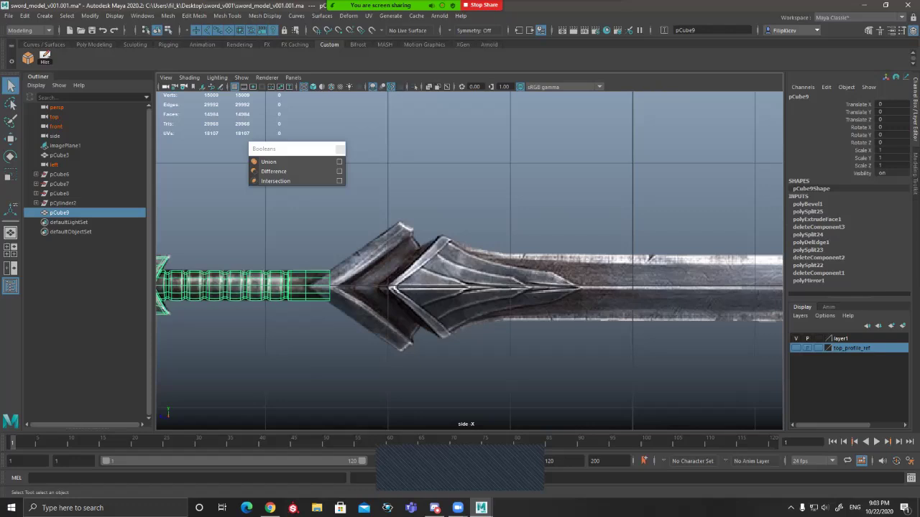
middle_click_drag(469, 261, 590, 253, "alt")
scroll(470, 261, "down", 3)
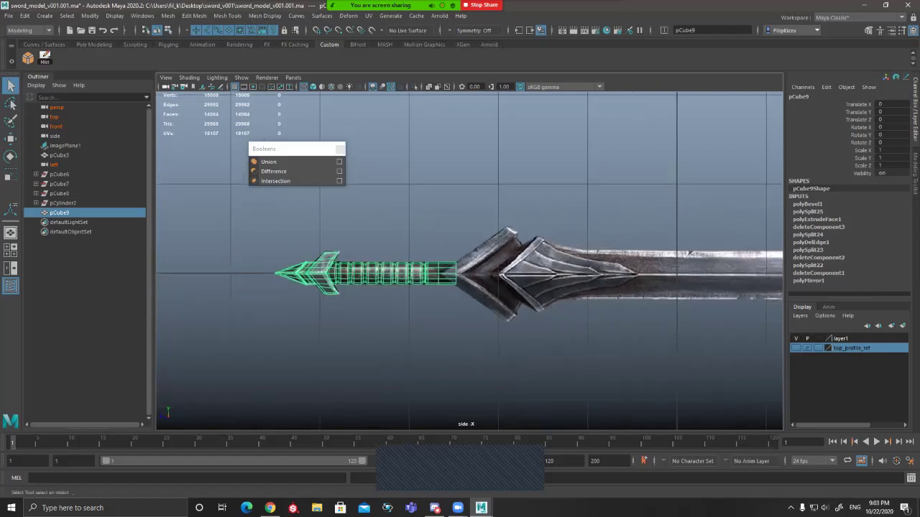
left_click_drag(469, 261, 639, 212, "alt")
Step: Examine the smoothed pommel and ringed handle in perspective from several angles
key("space")
scroll(470, 261, "up", 4)
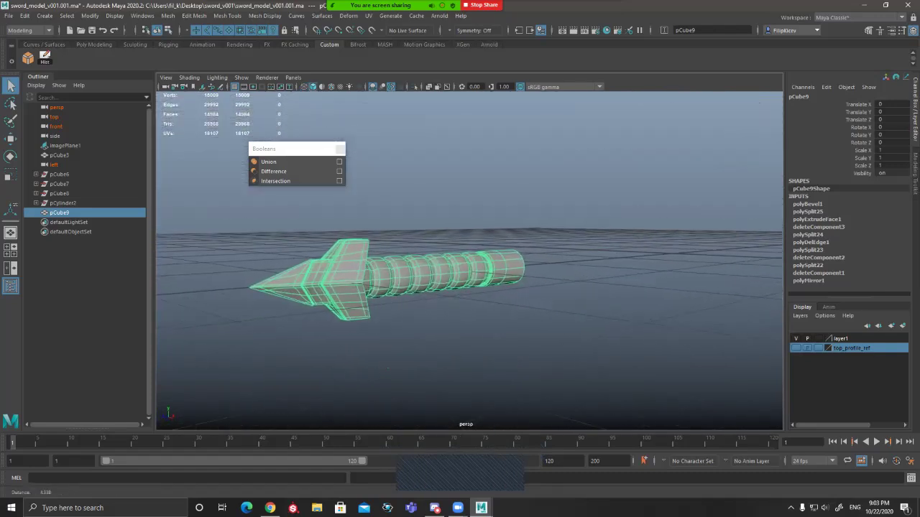
left_click_drag(469, 261, 510, 293, "alt")
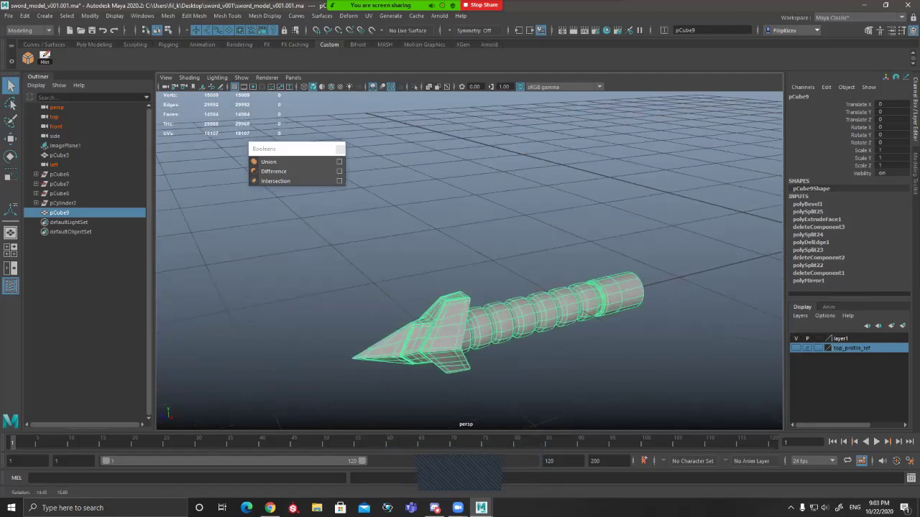
left_click(471, 245)
mouse_move(510, 293)
left_mouse_down("alt")
mouse_move(471, 251)
mouse_move(506, 309)
left_mouse_up("alt")
left_click(488, 288)
left_click(489, 252)
left_click(495, 314)
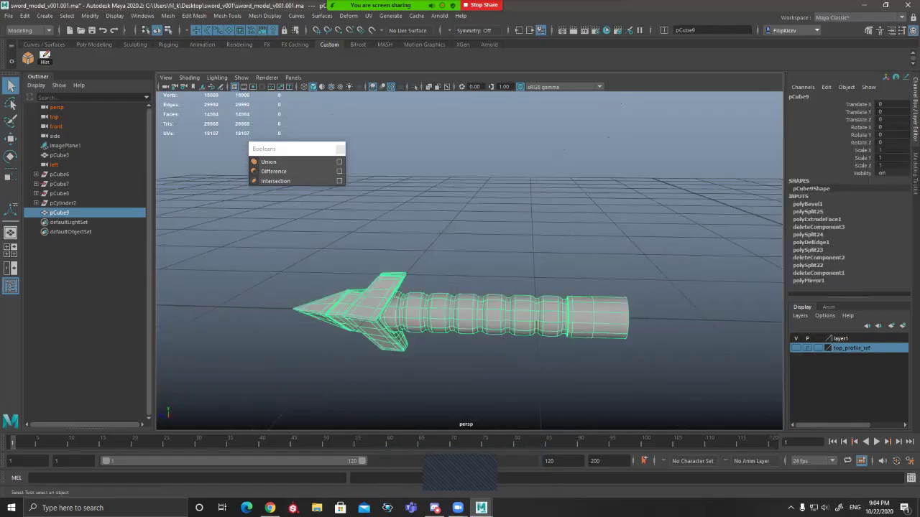
left_click_drag(496, 314, 509, 266, "alt")
left_click_drag(510, 261, 460, 325)
left_click_drag(403, 329, 439, 323, "alt")
left_click(452, 359)
left_click_drag(452, 359, 431, 341, "alt")
left_click(460, 305)
left_click(460, 359)
left_click(460, 305)
Step: Compare the handle unsmoothed and smoothed, and check its outline against the side reference image again
key("1")
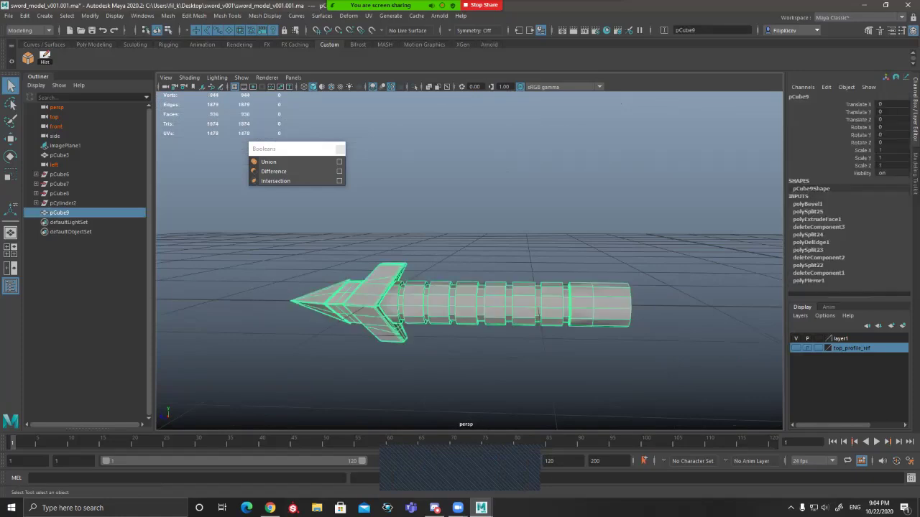
key("3")
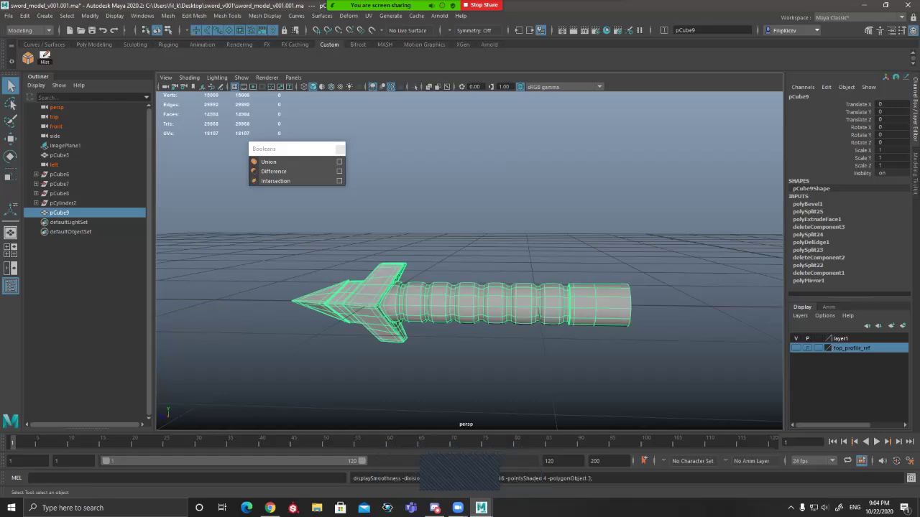
left_click(431, 359)
left_click_drag(431, 352, 514, 367, "alt")
left_click(503, 293)
left_click_drag(503, 295, 395, 298, "alt")
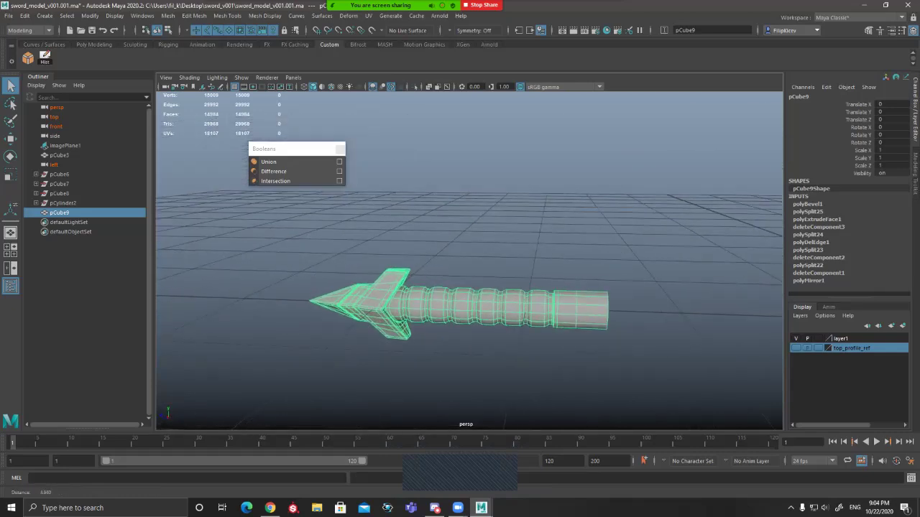
left_click(431, 367)
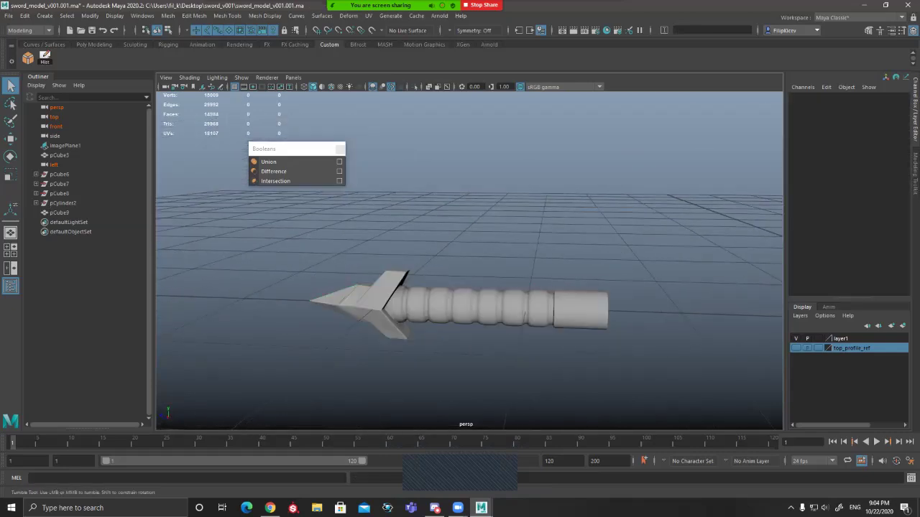
left_click_drag(439, 352, 460, 316, "alt")
left_click(460, 309)
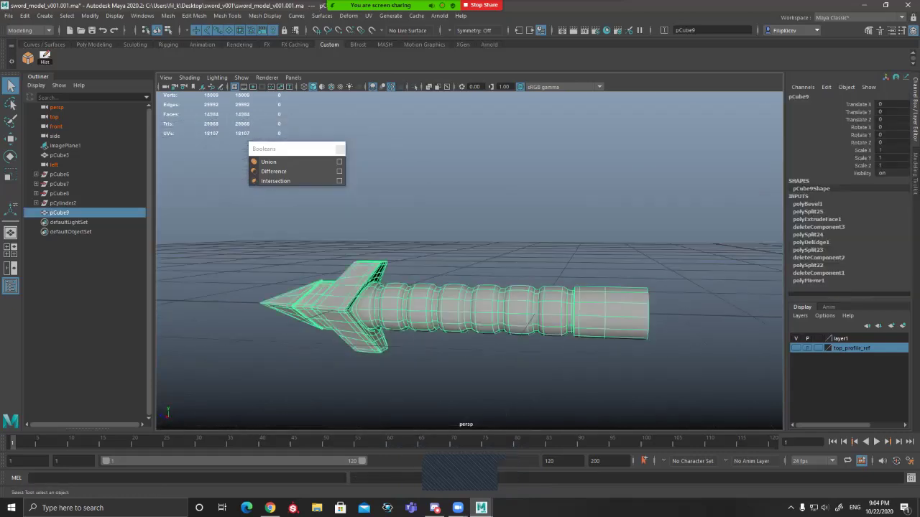
key("space")
right_click_drag(460, 309, 470, 309, "alt")
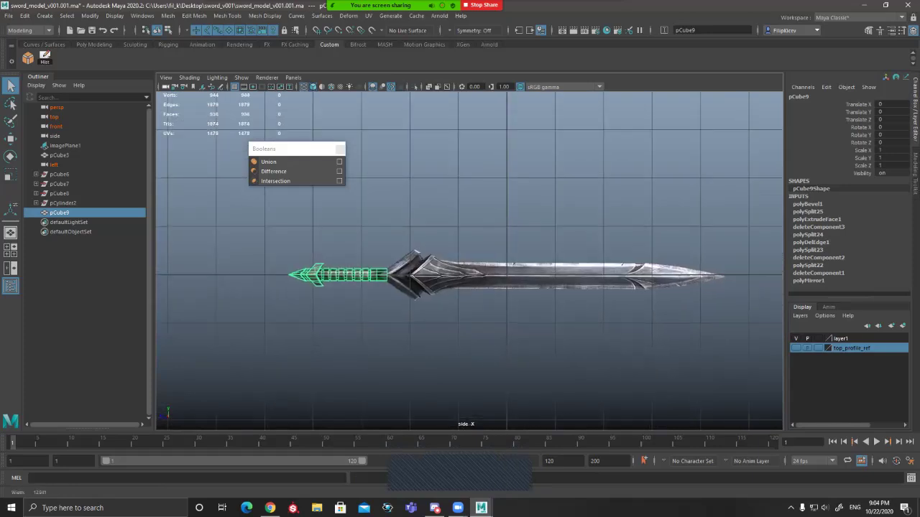
key("f")
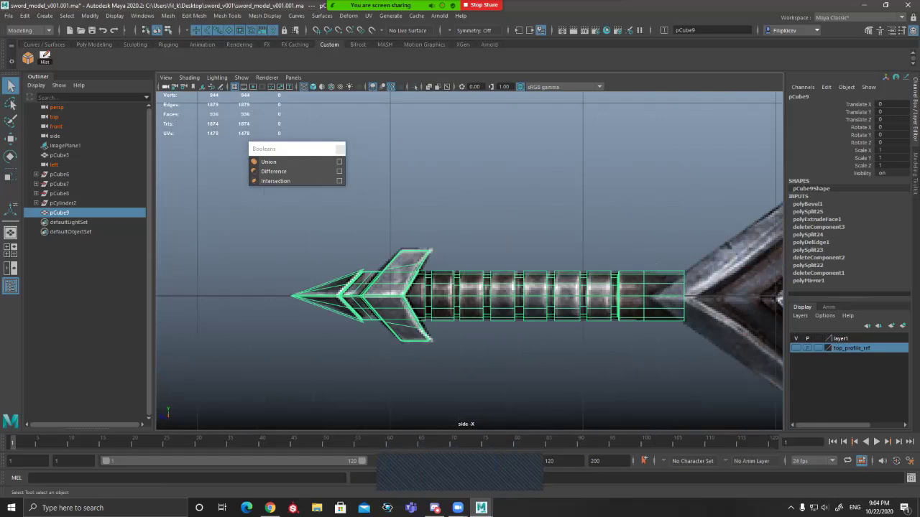
Step: Turn off the smooth preview and select the edge loops where the pommel's middle section meets the flared wings
key("space")
right_click_drag(431, 295, 517, 295, "alt")
middle_click_drag(460, 316, 536, 255, "alt")
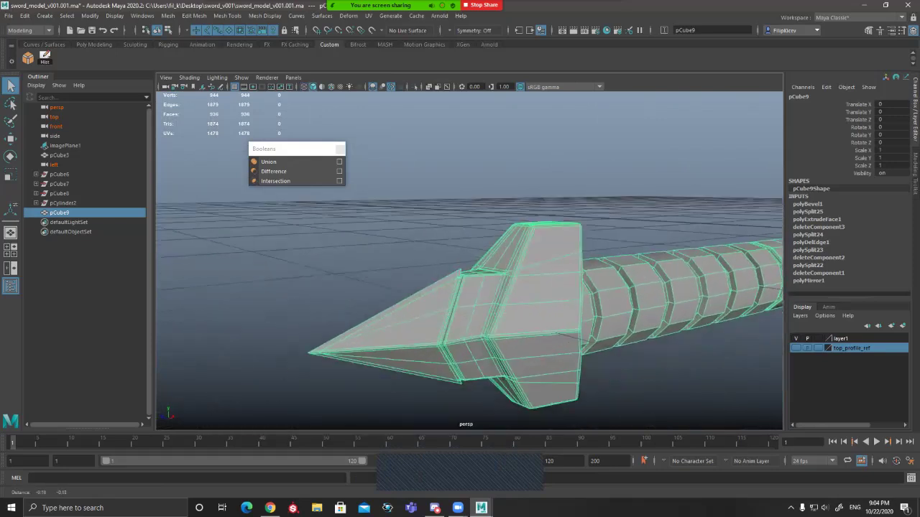
right_click_drag(460, 288, 517, 288, "alt")
key("1")
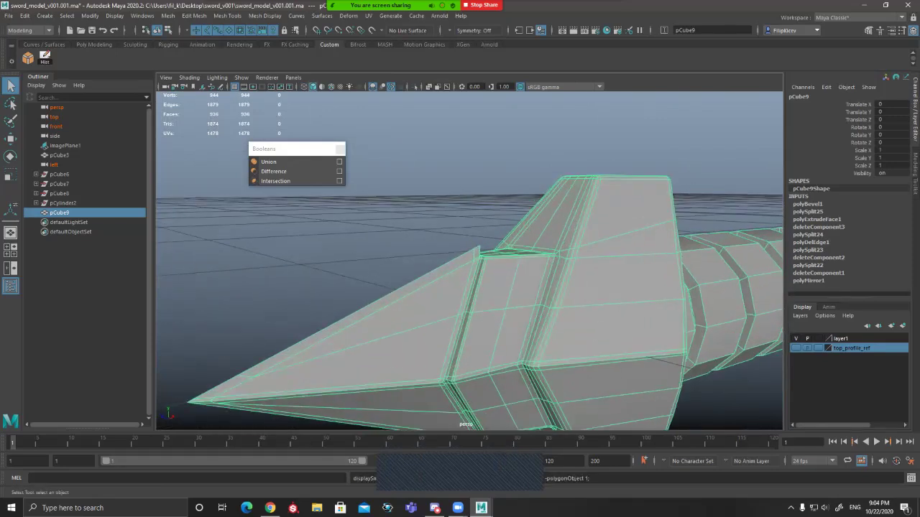
key("F10")
double_click(546, 280)
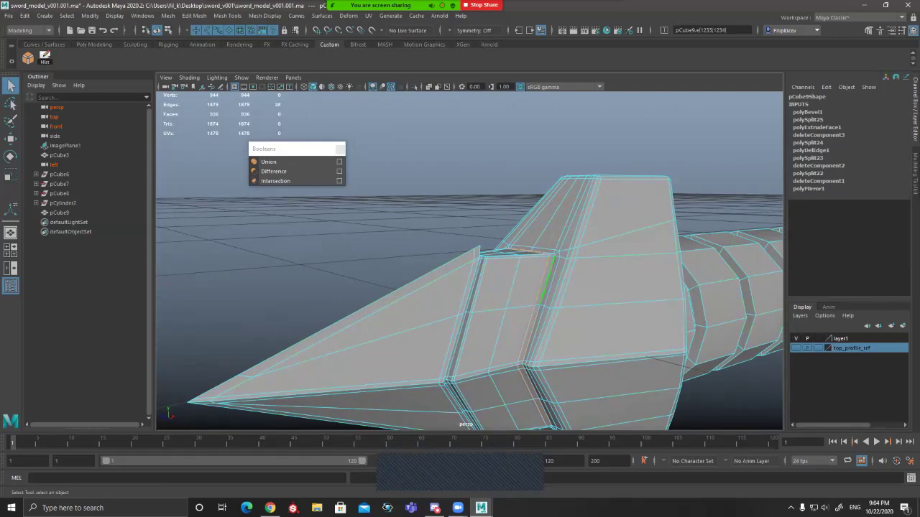
right_click_drag(547, 280, 572, 286, "alt")
double_click(567, 286, "shift")
left_click_drag(573, 288, 598, 327, "alt")
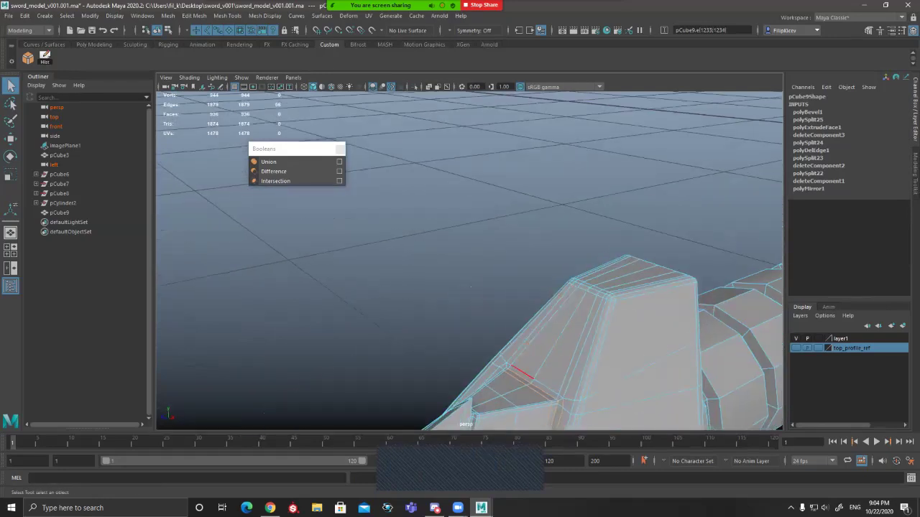
left_click(523, 372, "shift")
left_click_drag(495, 378, 544, 347, "alt")
double_click(544, 347, "shift")
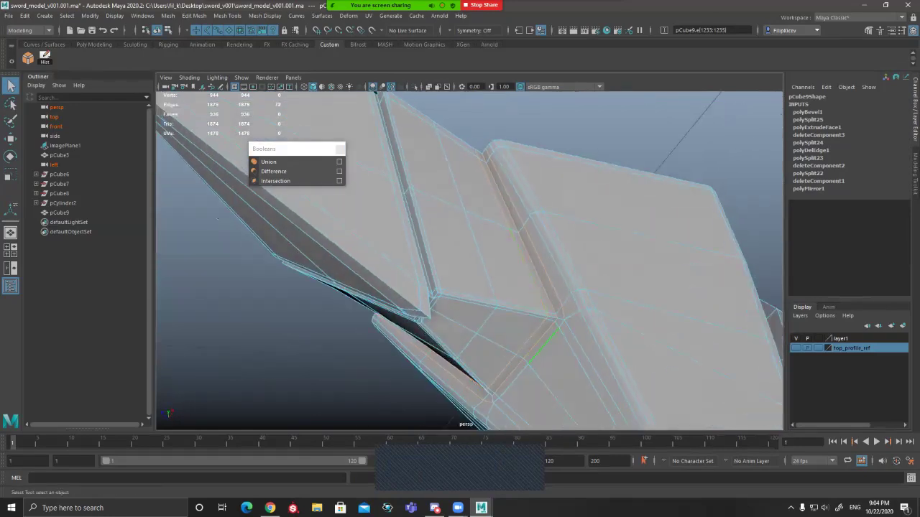
Step: Move the selected edge loops about 0.11 along Z toward the pommel's tip
right_click_drag(544, 346, 520, 343, "alt")
left_click_drag(520, 343, 467, 361, "alt")
key("w")
left_click_drag(421, 267, 413, 268)
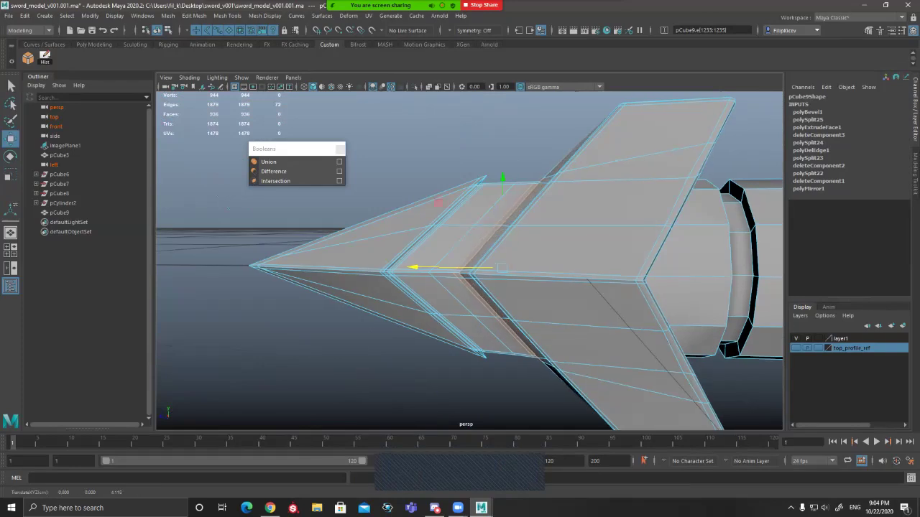
Step: With the smooth preview on, add the neighbouring loop on the wings to the edge selection and delete the selected loops
key("3")
key("q")
left_click(429, 179)
left_click_drag(436, 227, 392, 282, "alt")
key("ctrl+z")
left_click(389, 285, "shift")
key("ctrl+z")
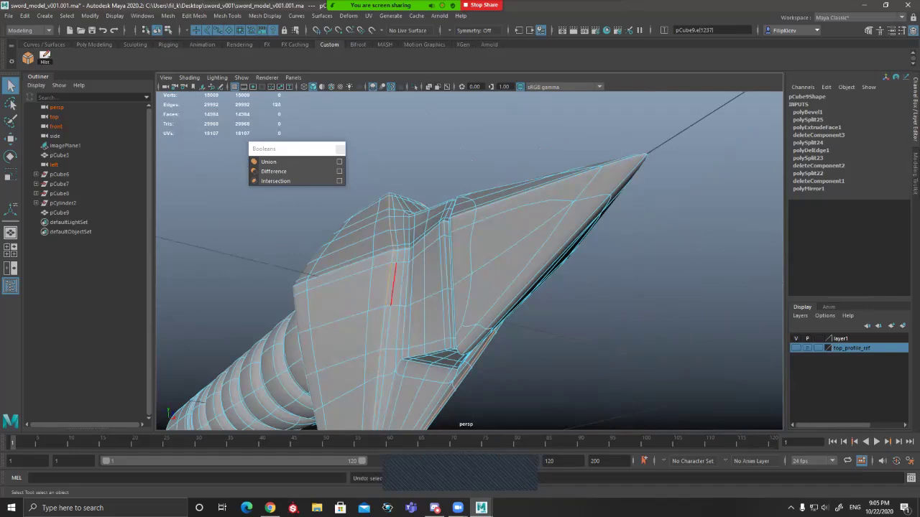
double_click(393, 285, "shift")
left_click_drag(402, 285, 543, 303, "alt")
key("Delete")
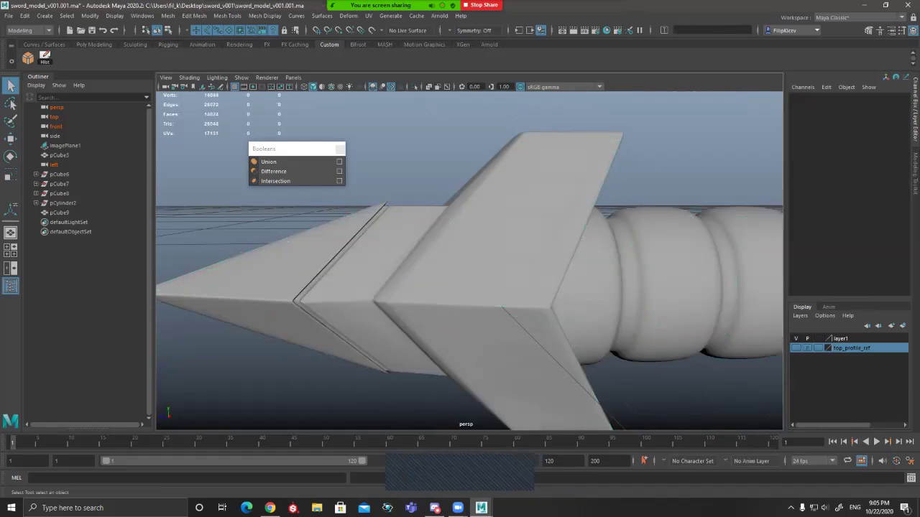
Step: Inspect the pommel's softened wing transition smoothed from several angles, and return to the unsmoothed mesh
left_click_drag(445, 287, 431, 274, "alt")
left_click(481, 287)
scroll(481, 288, "down", 4)
left_click(424, 359)
scroll(424, 345, "up", 4)
left_click_drag(424, 345, 550, 409, "alt")
left_click(460, 288)
key("1")
left_click_drag(460, 287, 384, 273, "alt")
Step: Undo the edge loop deletion on the pommel back to the edge selection in front of the wings
right_click_drag(468, 323, 468, 302)
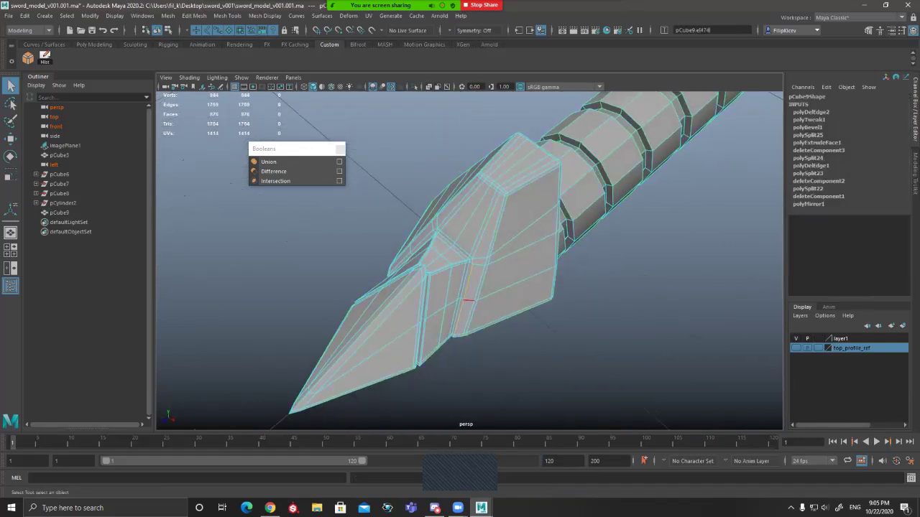
left_click_drag(468, 302, 454, 289, "alt")
key("ctrl+z")
key("ctrl+z")
key("ctrl+z")
key("ctrl+z")
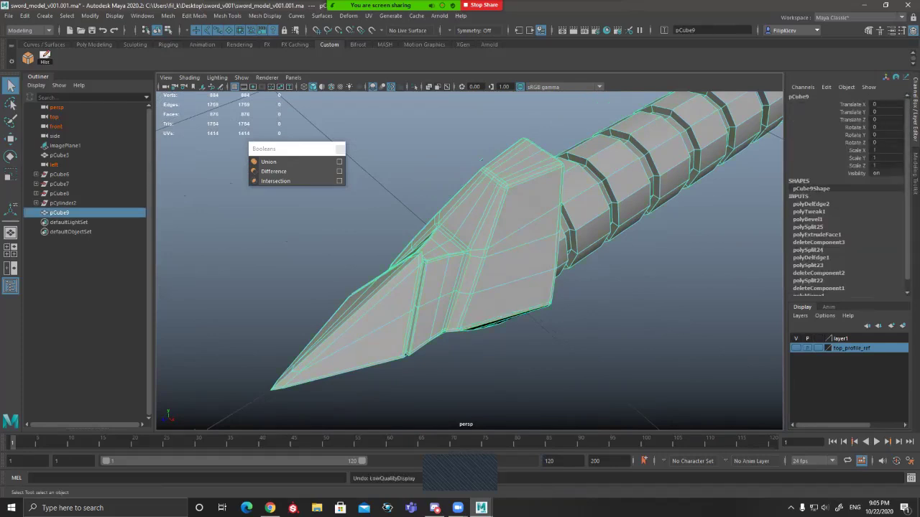
key("ctrl+z")
key("ctrl+z")
key("ctrl+z")
key("ctrl+z")
key("ctrl+z")
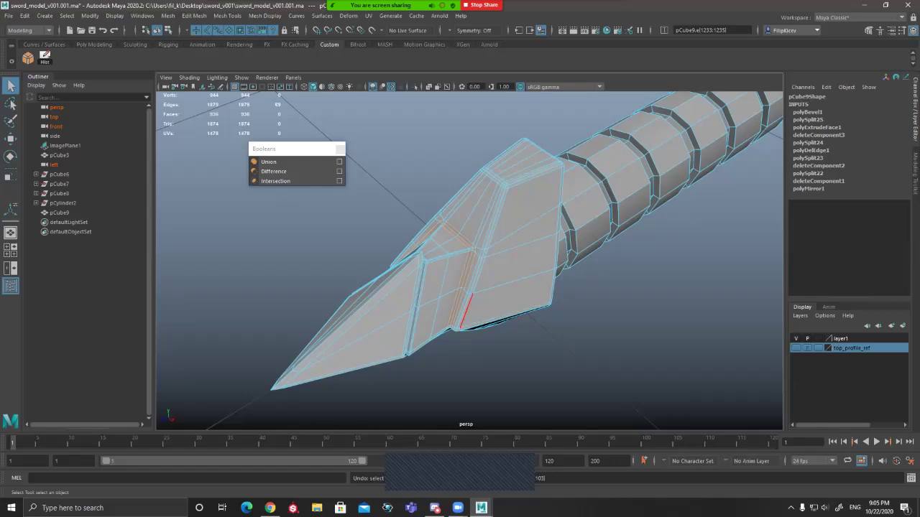
Step: Return the pommel and handle mesh to object mode with smooth preview on, and save the scene incrementally as sword_model_v001.002.ma
right_click_drag(468, 311, 496, 287)
left_click_drag(496, 287, 460, 302, "alt")
key("3")
left_click(9, 16)
left_click(30, 66)
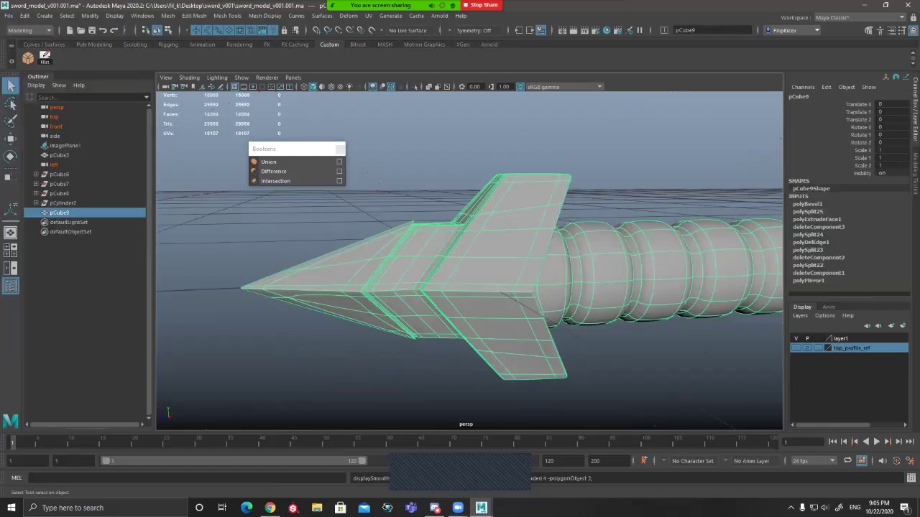
Step: Inspect the smoothed pommel tip, wings and first handle rings from several angles, and return to the unsmoothed mesh
right_click_drag(470, 287, 456, 288, "alt")
left_click(439, 388)
mouse_move(438, 389)
left_mouse_down("alt")
mouse_move(468, 377)
mouse_move(442, 395)
left_mouse_up("alt")
left_click(460, 287)
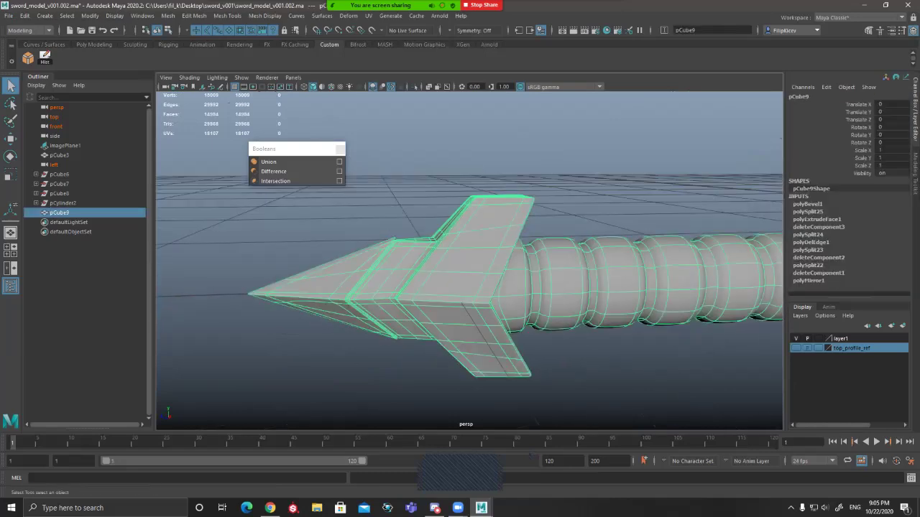
left_click_drag(529, 332, 504, 335, "alt")
middle_click_drag(505, 336, 412, 346, "alt")
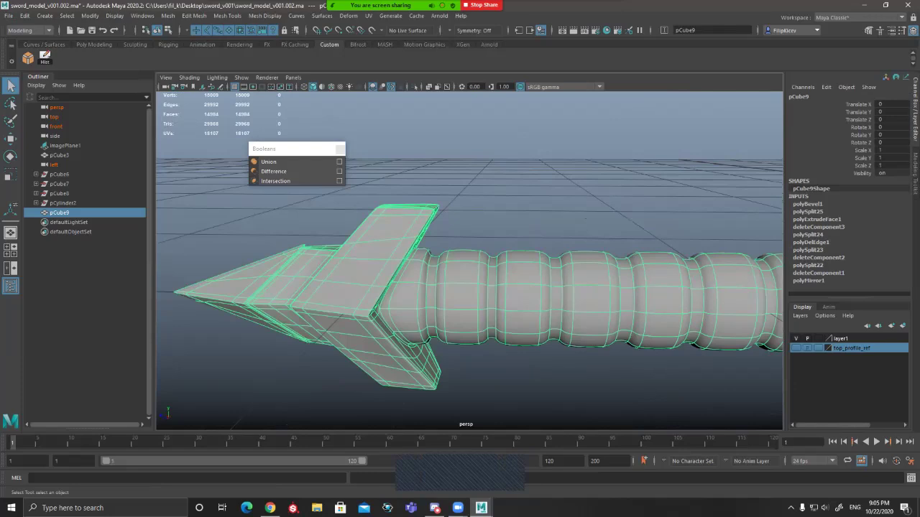
scroll(431, 338, "down", 2)
left_click_drag(431, 337, 446, 326, "alt")
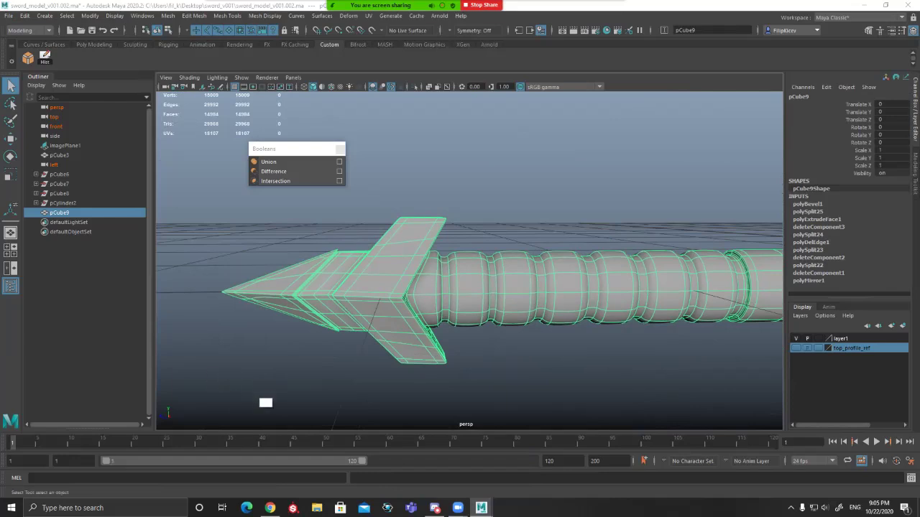
left_click(266, 401, "alt")
left_click_drag(265, 401, 257, 372, "alt")
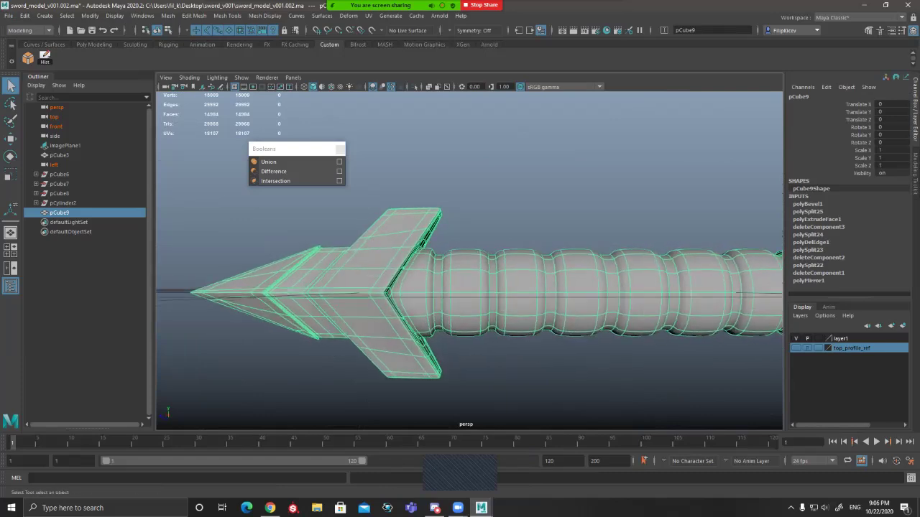
right_click_drag(257, 373, 280, 374, "alt")
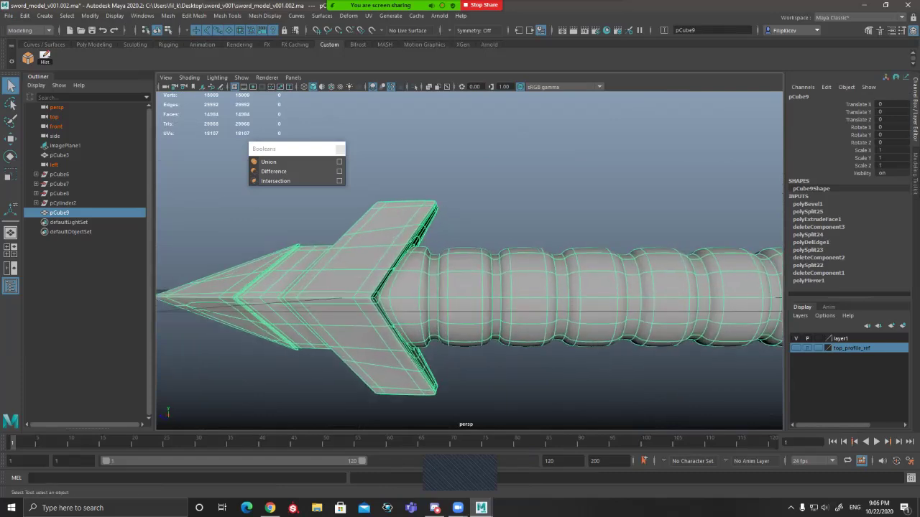
left_click_drag(280, 374, 295, 392, "alt")
mouse_move(295, 392)
right_mouse_down("alt")
mouse_move(230, 388)
mouse_move(302, 388)
right_mouse_up("alt")
left_click_drag(302, 388, 324, 356, "alt")
key("1")
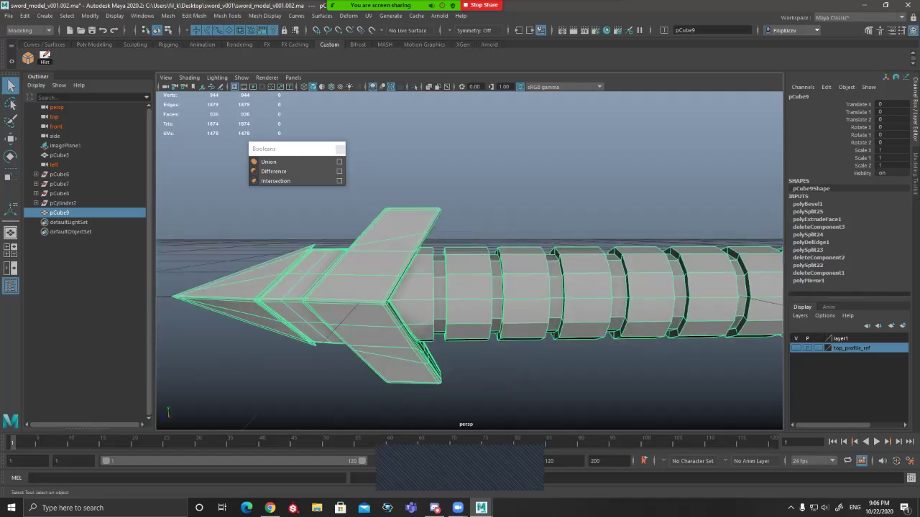
Step: Compare the model with the sword reference in the side view, and examine the unsmoothed pommel and handle in perspective
key("space")
left_click(440, 220)
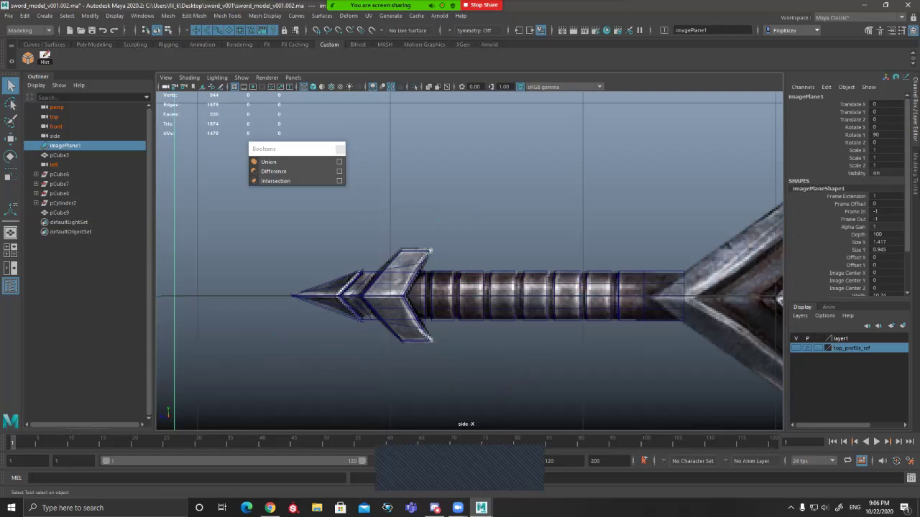
key("space")
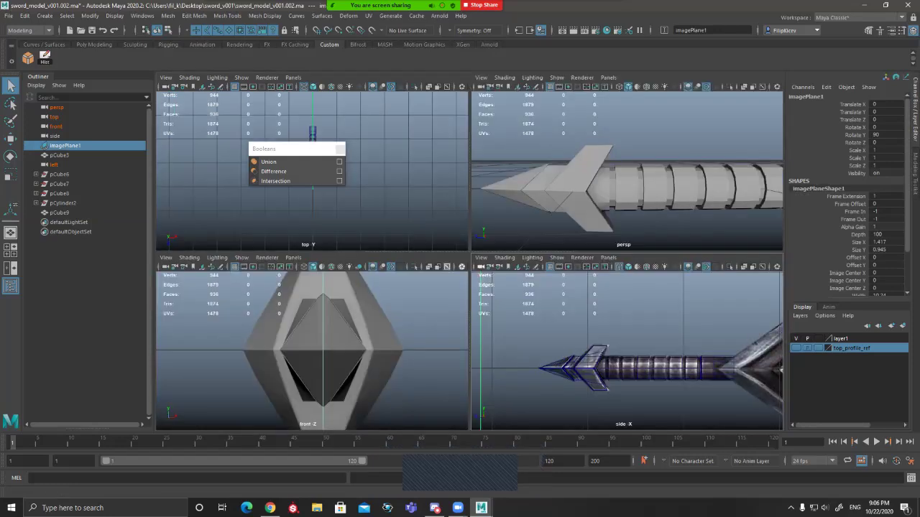
left_click(623, 188)
key("space")
left_click_drag(624, 189, 639, 202, "alt")
left_click_drag(546, 244, 600, 270, "alt")
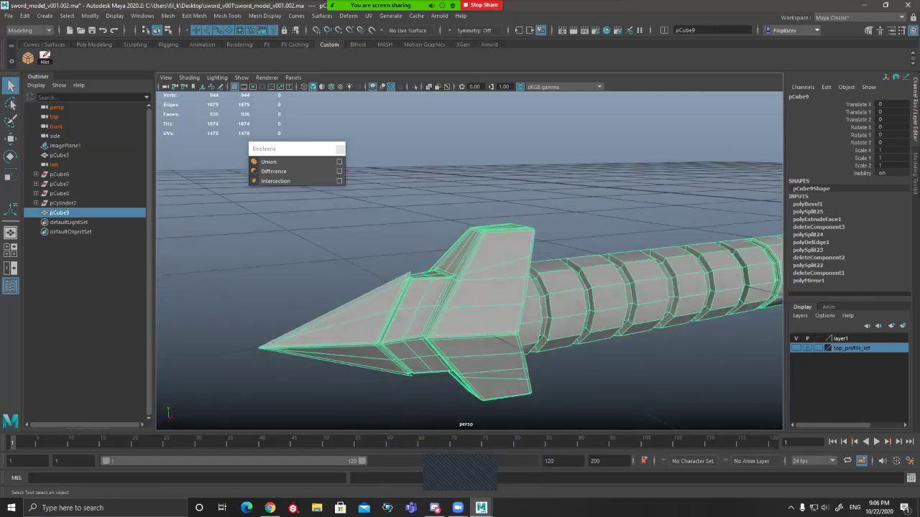
left_click_drag(546, 287, 539, 266, "alt")
scroll(470, 274, "down", 3)
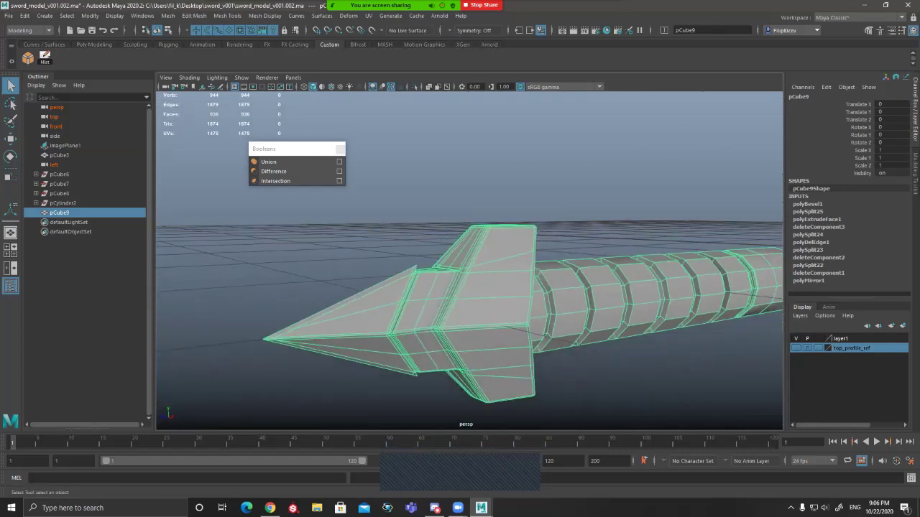
middle_click_drag(532, 295, 461, 272, "alt")
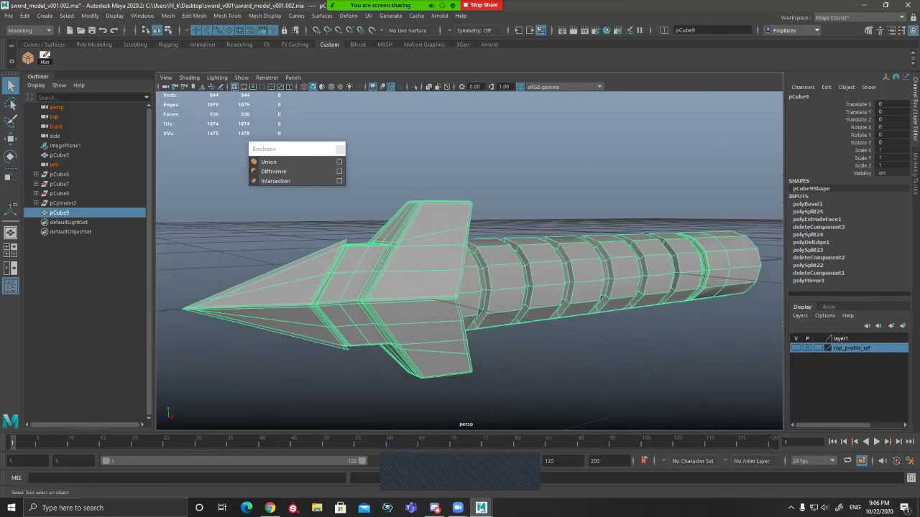
Step: Turn smooth preview back on and examine the pommel and handle from both ends, with and without the selection wireframe
key("3")
left_click(424, 147)
scroll(424, 147, "down", 2)
left_click_drag(424, 147, 393, 127, "alt")
key("alt")
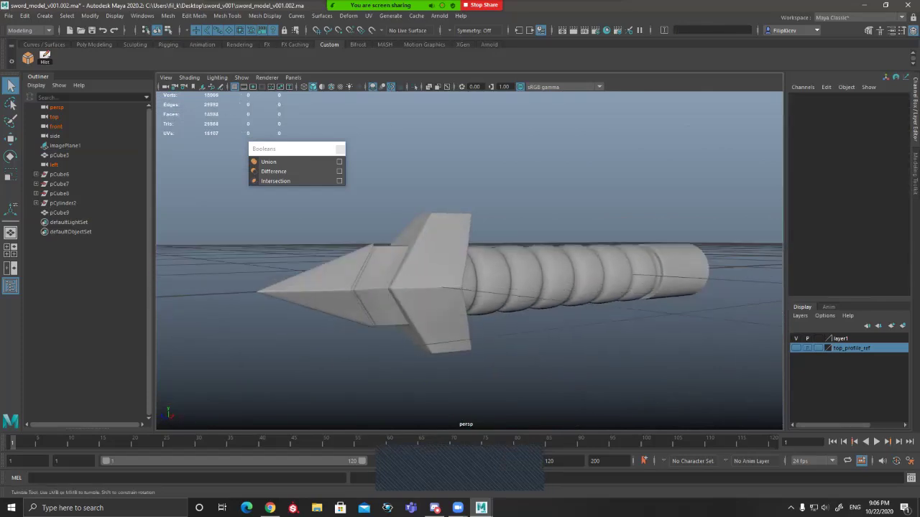
left_click_drag(424, 244, 478, 216, "alt")
left_click(417, 251)
left_click(431, 187)
left_click(431, 280)
left_click_drag(431, 277, 458, 278, "alt")
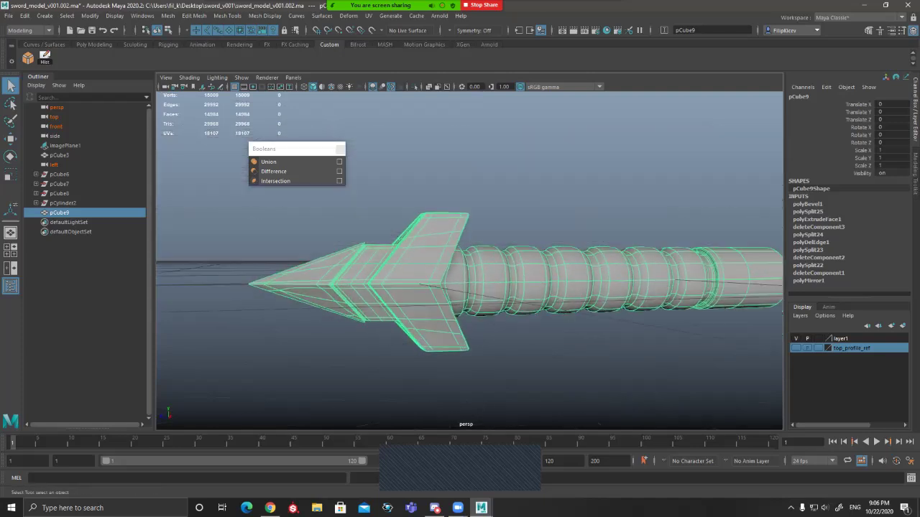
left_click(503, 179)
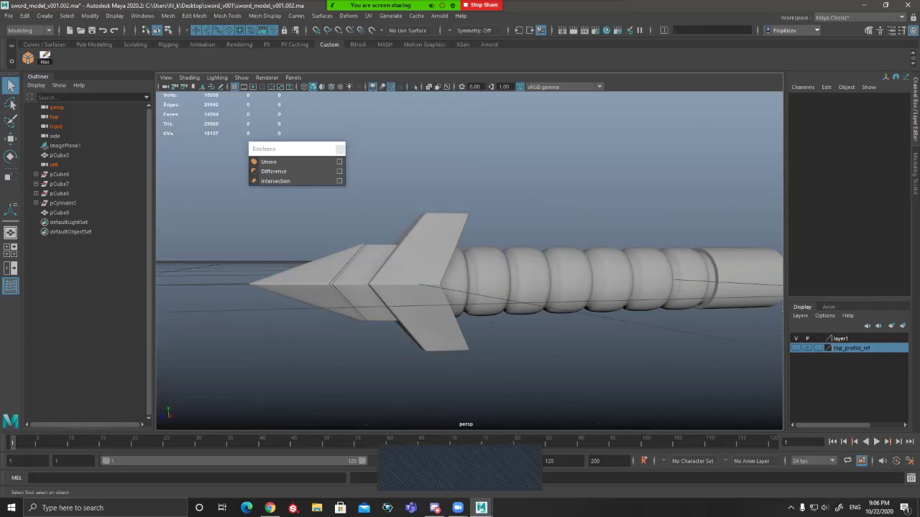
left_click_drag(503, 288, 424, 288, "alt")
left_click(452, 274)
right_click_drag(424, 287, 442, 288, "alt")
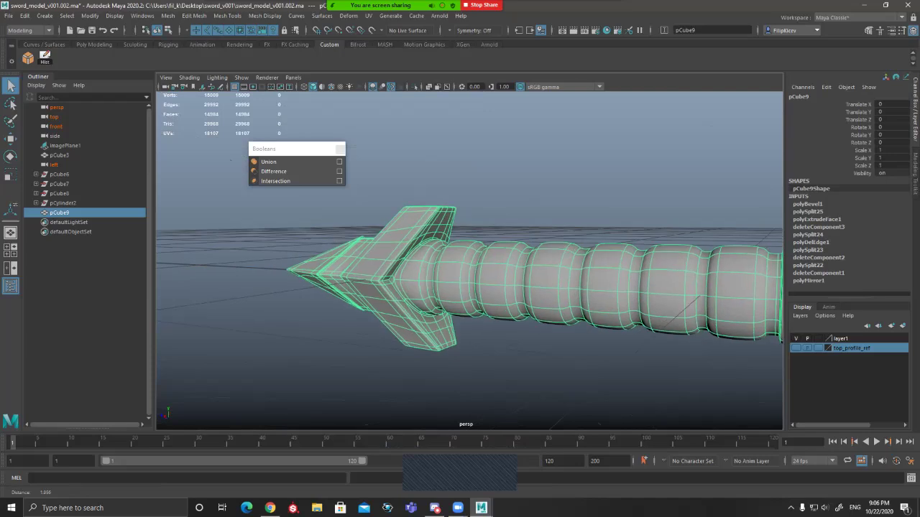
left_click_drag(431, 283, 478, 287, "alt")
right_click_drag(478, 287, 446, 287, "alt")
left_click_drag(449, 288, 442, 277, "alt")
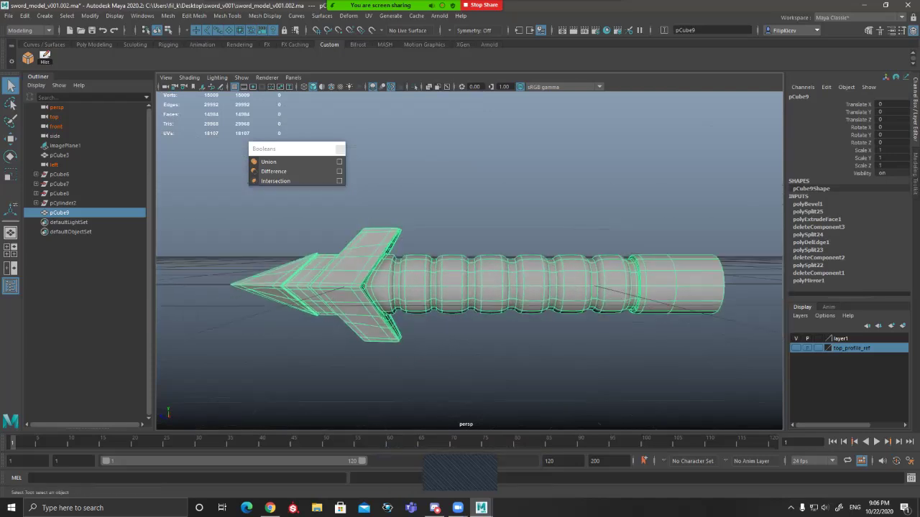
Step: Deselect the mesh and check the smoothed shading of the pommel's creases, wings and handle rings while circling the model
left_click(460, 359)
left_click_drag(460, 359, 471, 392, "alt")
right_click_drag(470, 392, 499, 392, "alt")
left_click_drag(499, 392, 549, 388, "alt")
middle_click_drag(424, 309, 495, 324, "alt")
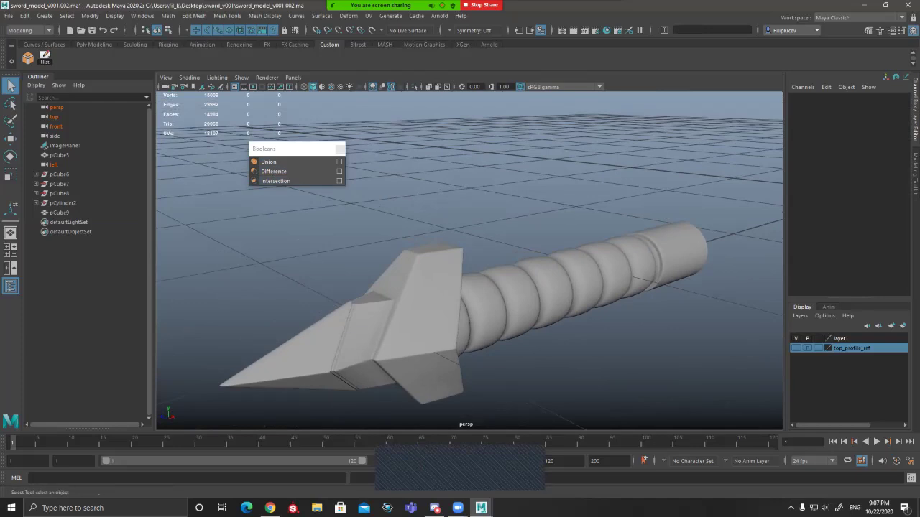
mouse_move(446, 309)
left_mouse_down("alt")
mouse_move(388, 288)
mouse_move(453, 303)
left_mouse_up("alt")
right_click_drag(452, 303, 428, 303, "alt")
left_click_drag(460, 305, 392, 285, "alt")
middle_click_drag(445, 294, 388, 302, "alt")
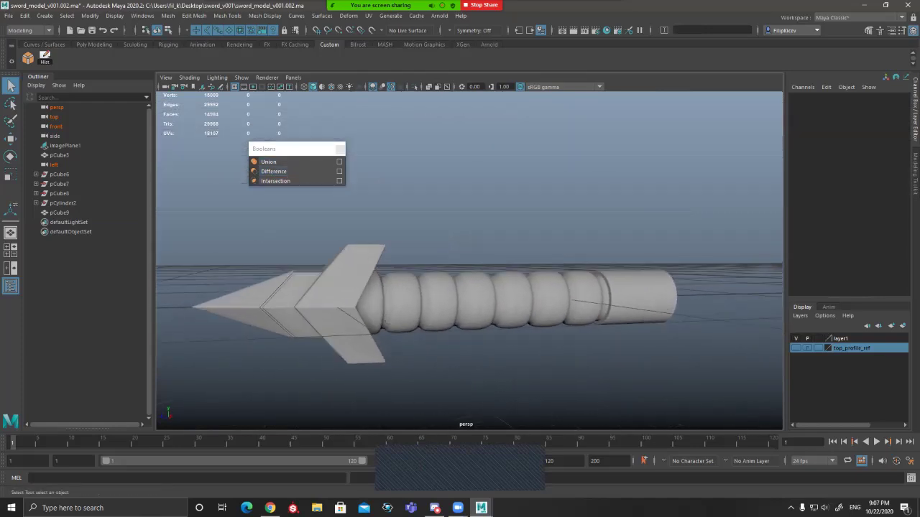
left_click_drag(403, 302, 377, 302, "alt")
right_click_drag(424, 295, 474, 298, "alt")
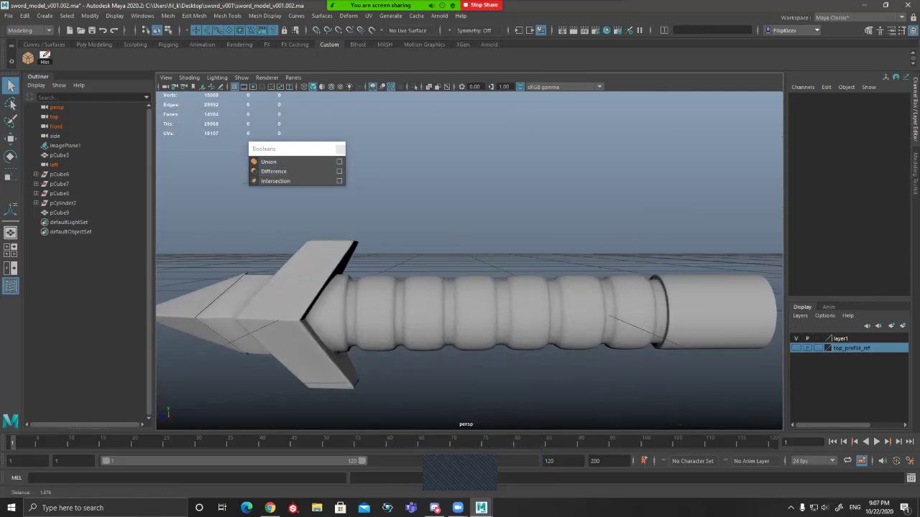
Step: Examine the smoothed edge flow where the wings meet the handle rings, and deselect the mesh to review the overall silhouette
left_click(517, 323)
mouse_move(546, 288)
left_mouse_down("alt")
mouse_move(446, 324)
mouse_move(532, 291)
left_mouse_up("alt")
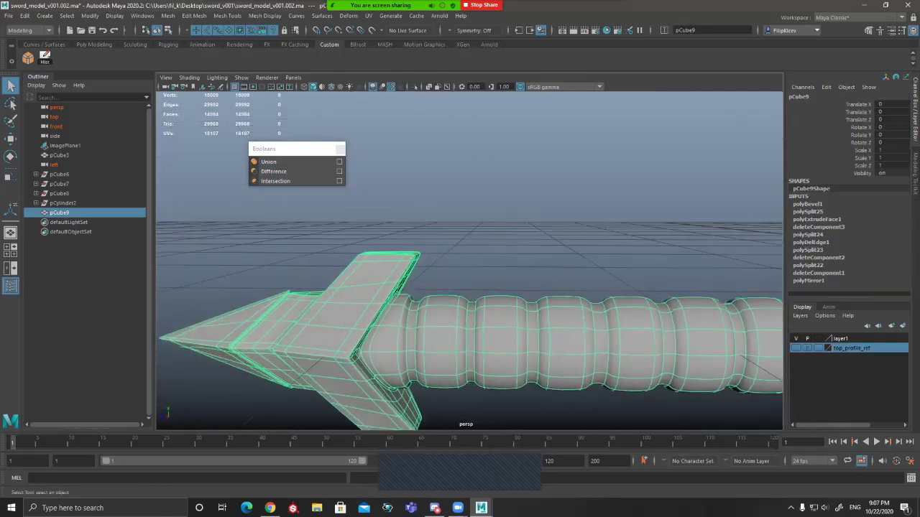
scroll(469, 324, "down", 2)
left_click_drag(532, 309, 410, 311, "alt")
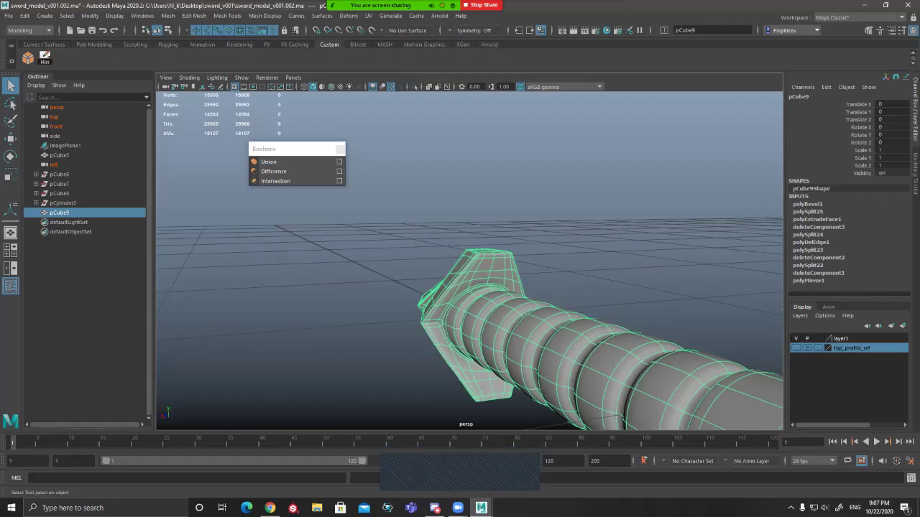
left_click_drag(459, 288, 547, 298, "alt")
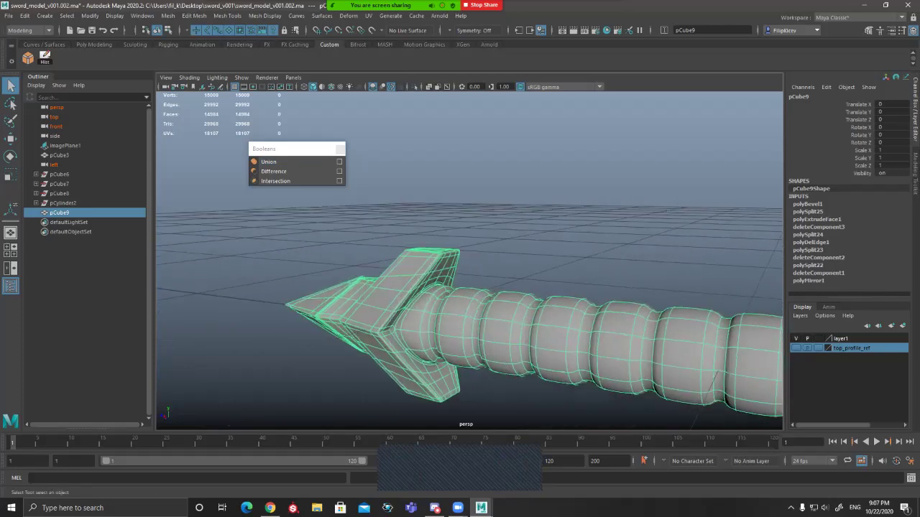
left_click_drag(546, 299, 597, 279, "alt")
left_click(719, 158)
scroll(719, 158, "down", 3)
left_click_drag(718, 158, 647, 158, "alt")
mouse_move(561, 310)
left_mouse_down("alt")
mouse_move(475, 337)
mouse_move(529, 339)
mouse_move(601, 318)
mouse_move(559, 319)
mouse_move(561, 307)
mouse_move(573, 307)
left_mouse_up("alt")
scroll(561, 306, "up", 3)
scroll(562, 307, "up", 3)
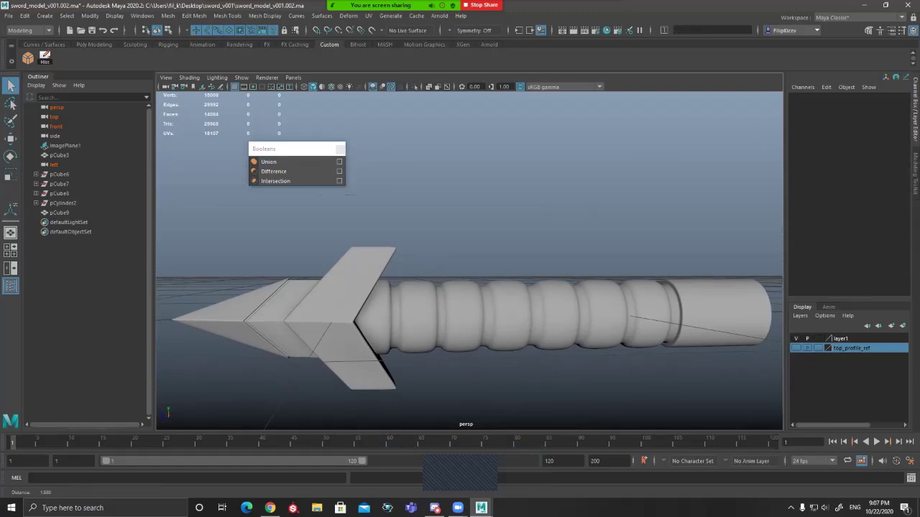
scroll(562, 307, "down", 2)
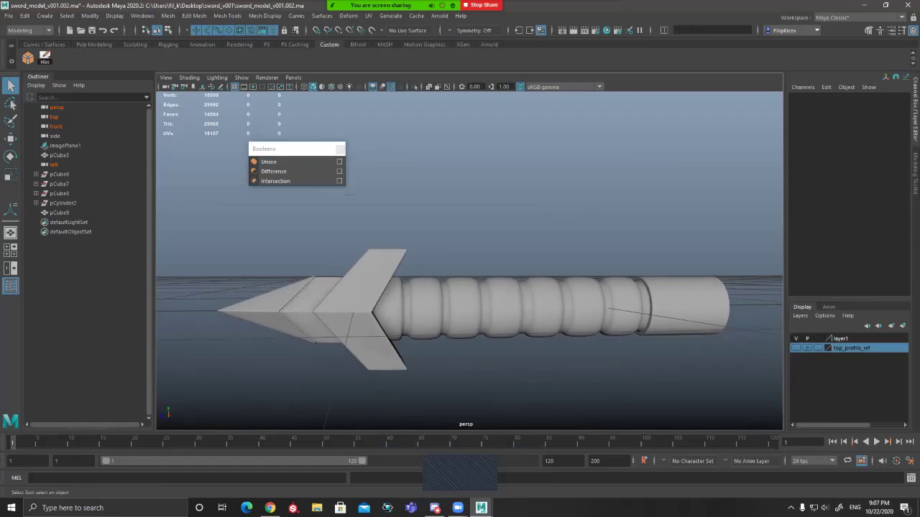
left_click_drag(562, 306, 552, 316, "alt")
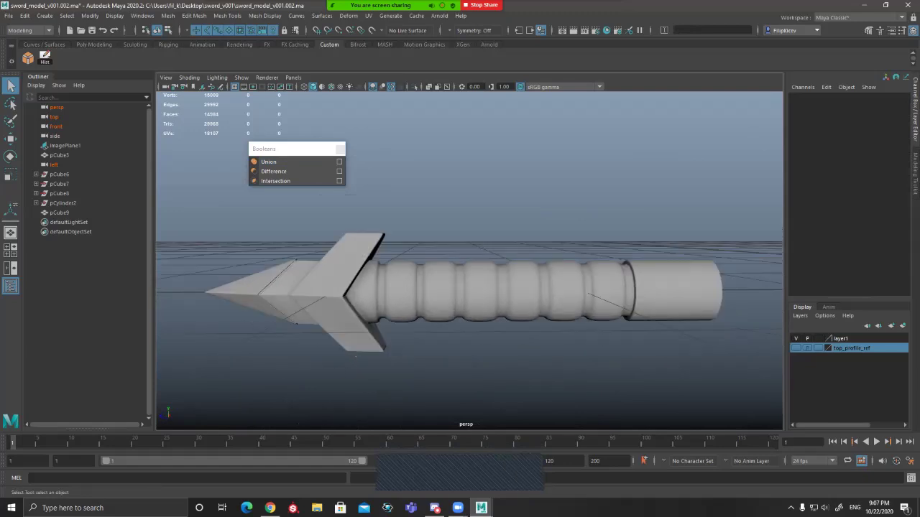
left_click_drag(442, 300, 457, 307, "alt")
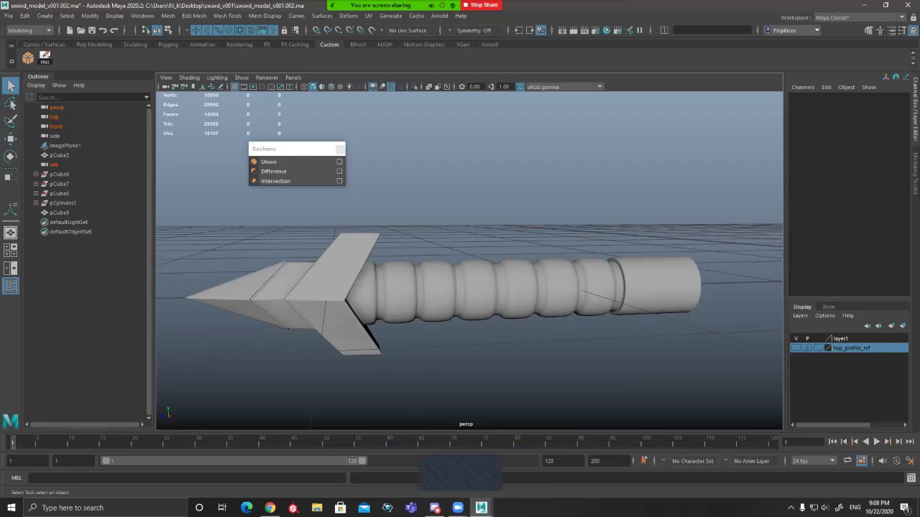
left_click_drag(464, 295, 480, 284, "alt")
Step: Select the smoothed pommel and handle mesh and save the scene
left_click(477, 289)
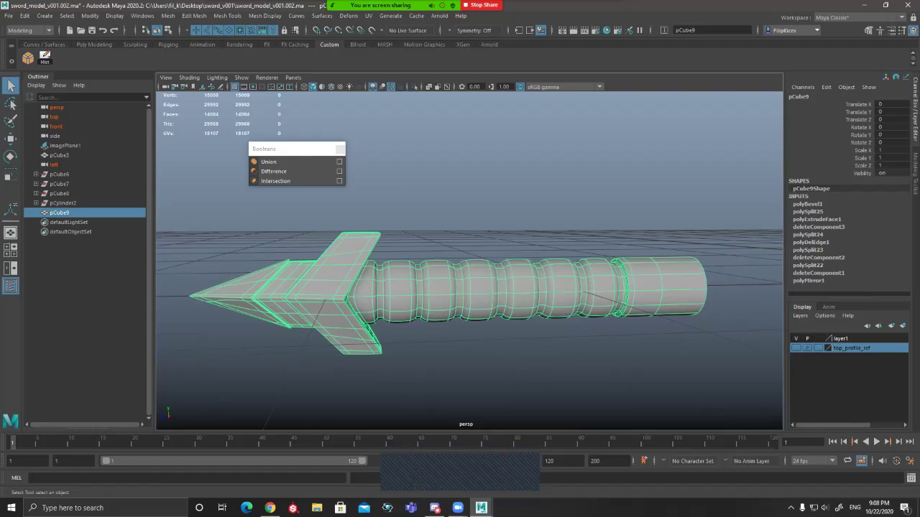
left_click_drag(467, 295, 455, 285, "alt")
key("ctrl+s")
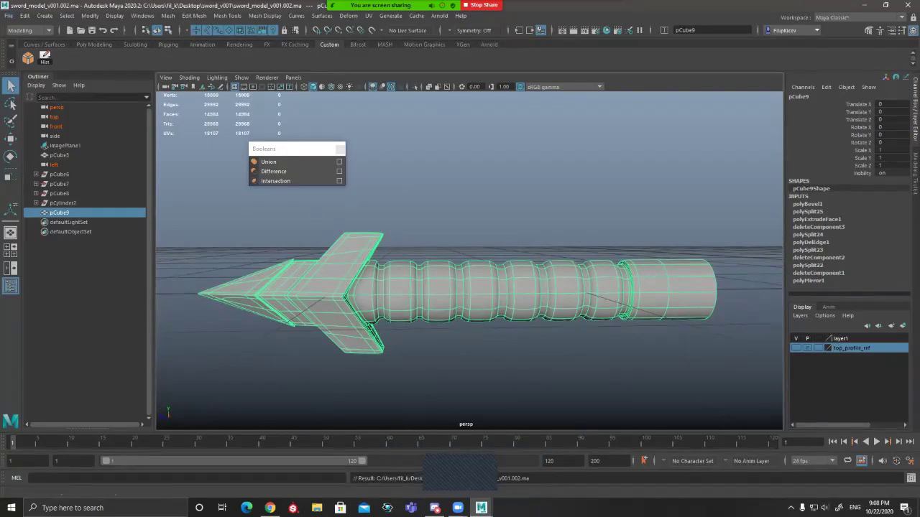